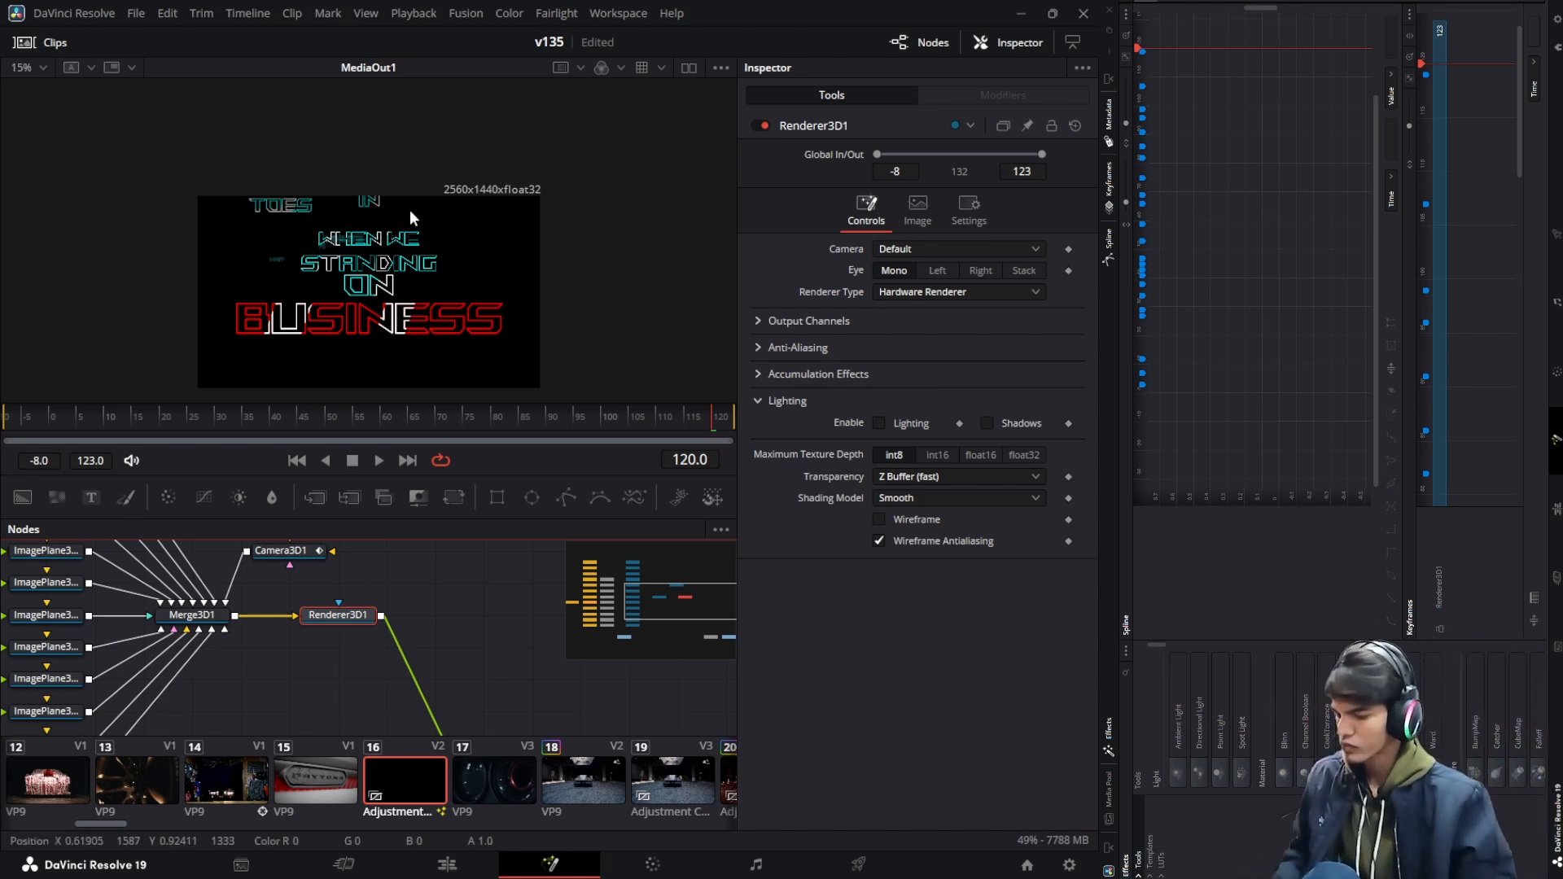
Add a Glow node after Renderer3D1, offset it from the renderer, and set Glow Size to 26 and Glow to 0.827
{"action": "key", "text": "shift+space"}
{"action": "type", "text": "GAUS"}
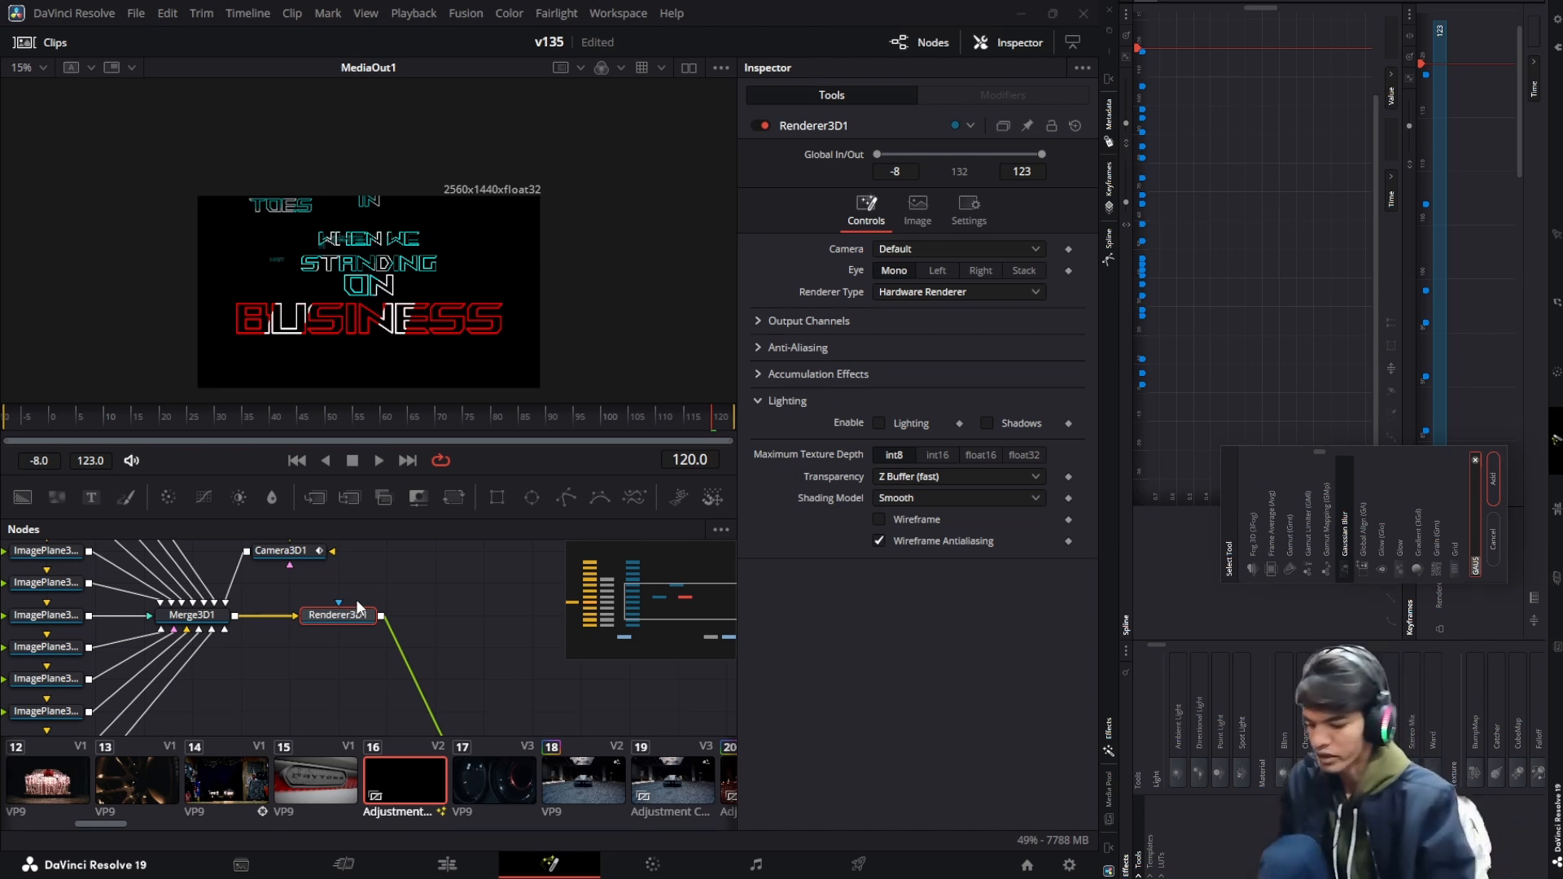
{"action": "type", "text": "GLOW"}
{"action": "key", "text": "Return"}
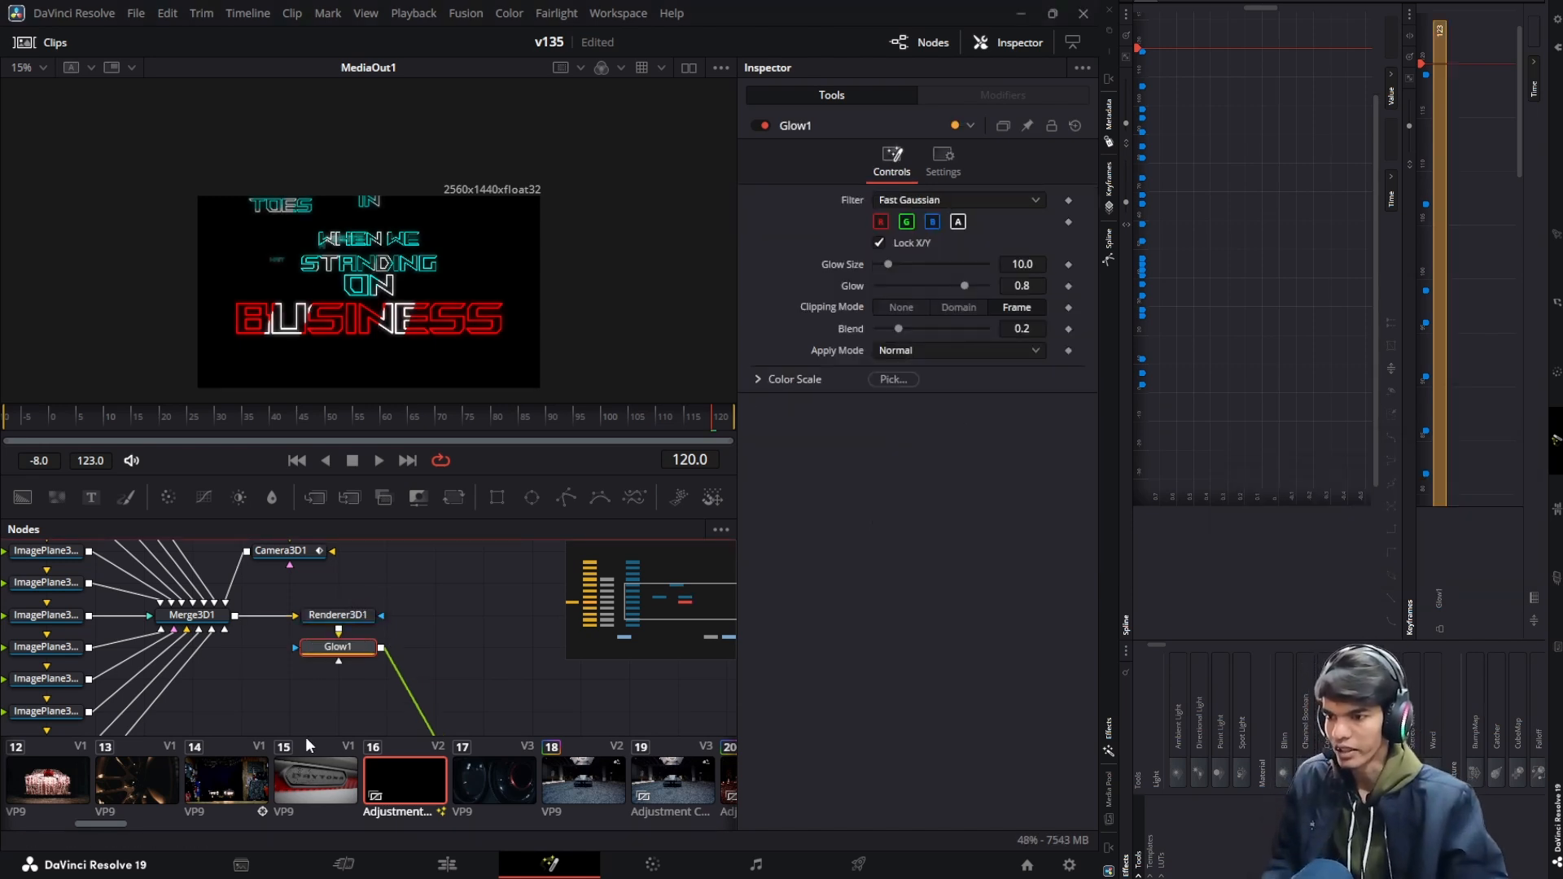
{"action": "left_click_drag", "start_coordinate": [350, 651], "coordinate": [448, 651]}
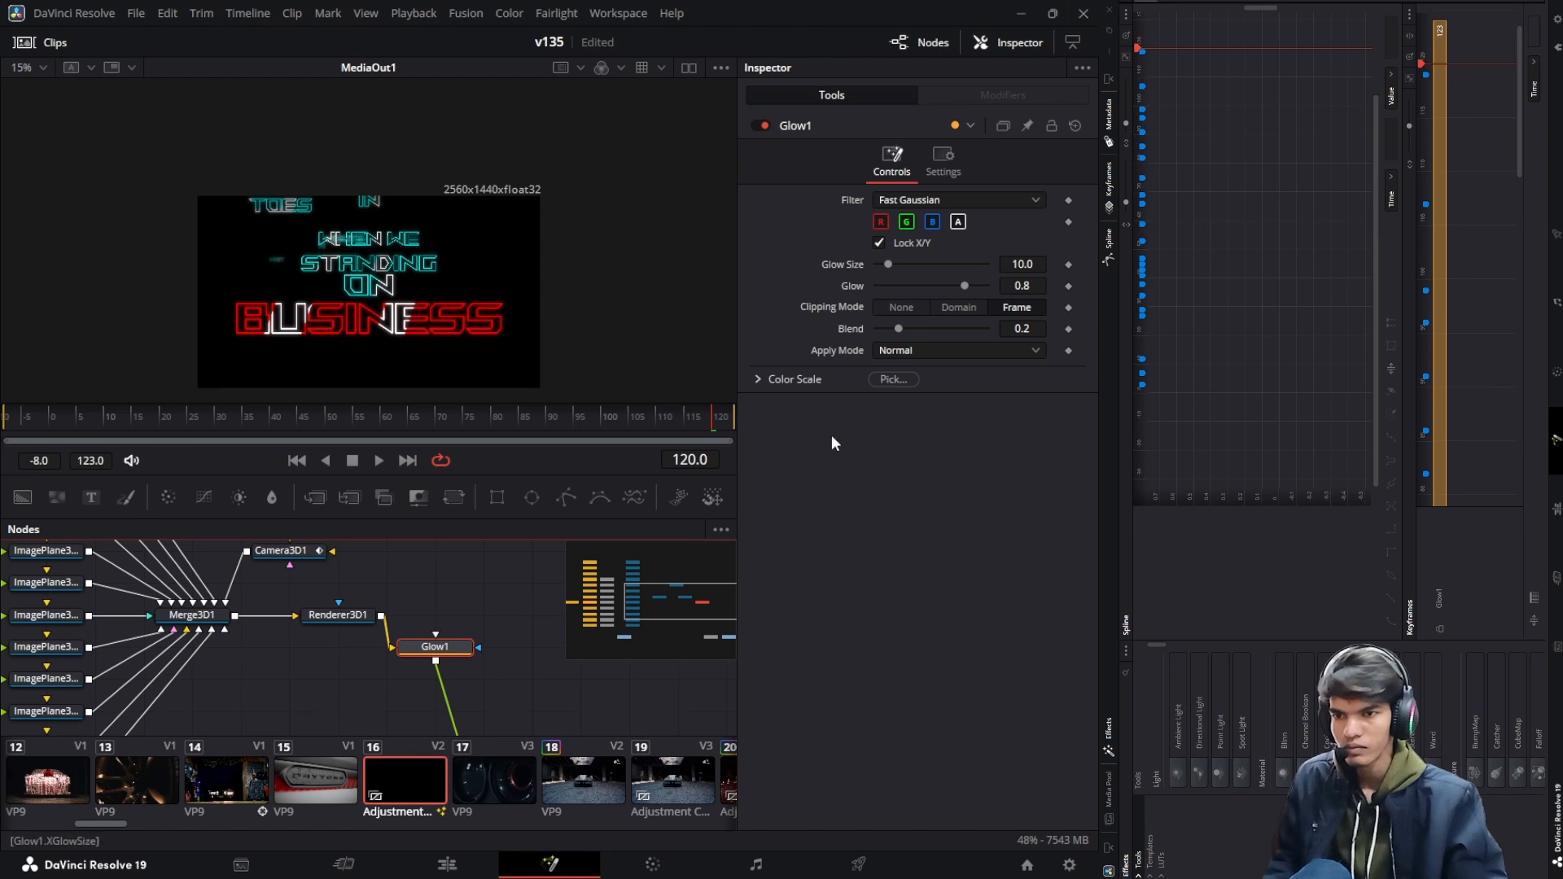
{"action": "left_click_drag", "start_coordinate": [888, 265], "coordinate": [965, 284]}
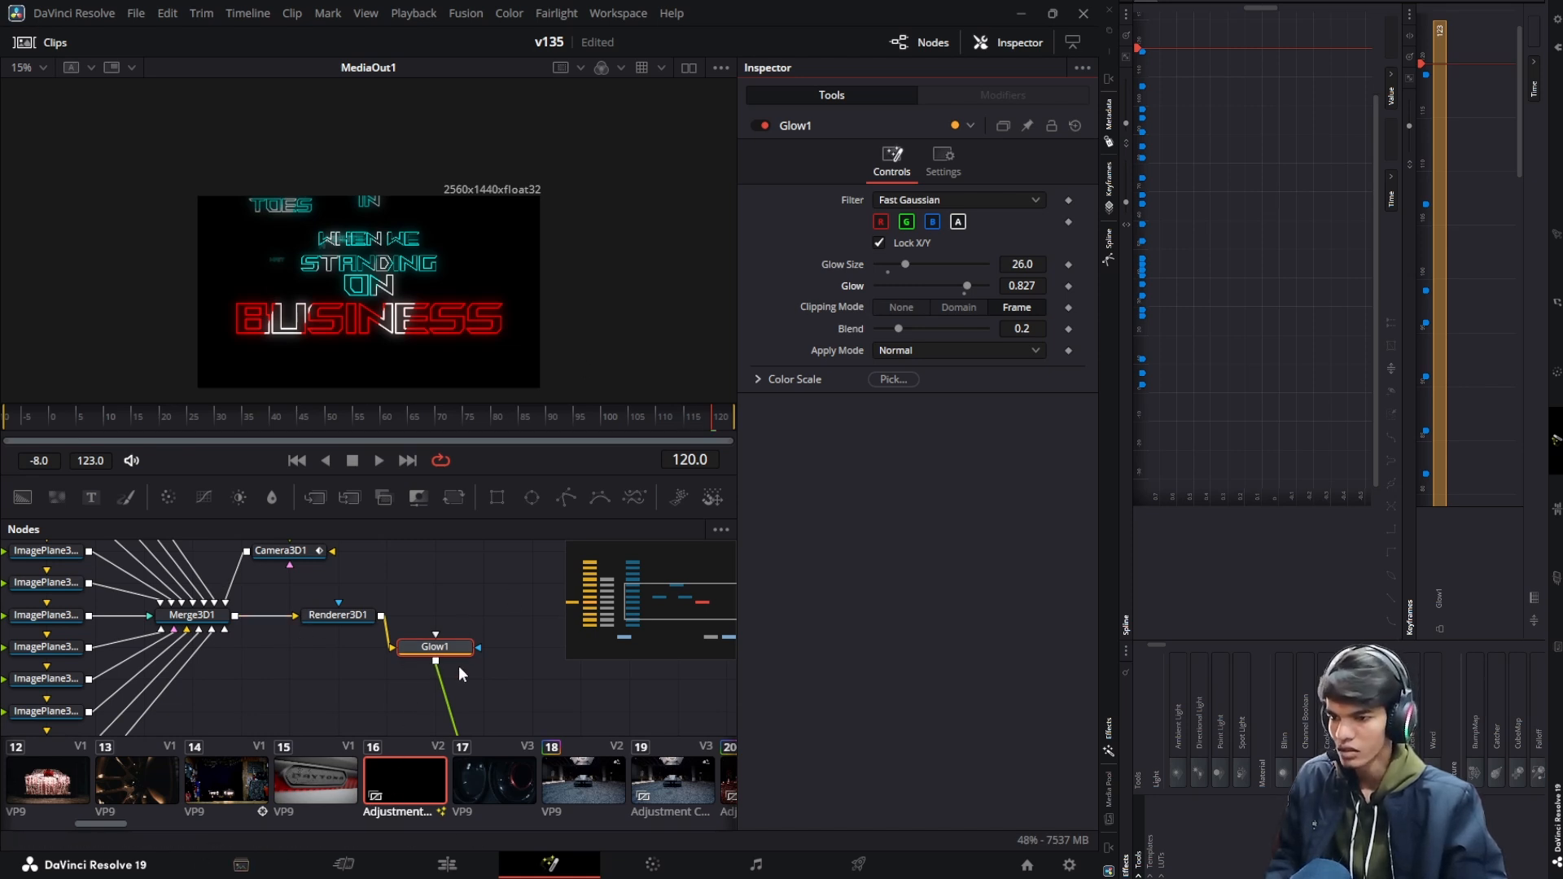
Insert a Scanlines node after Glow1
{"action": "key", "text": "shift+space"}
{"action": "type", "text": "sca"}
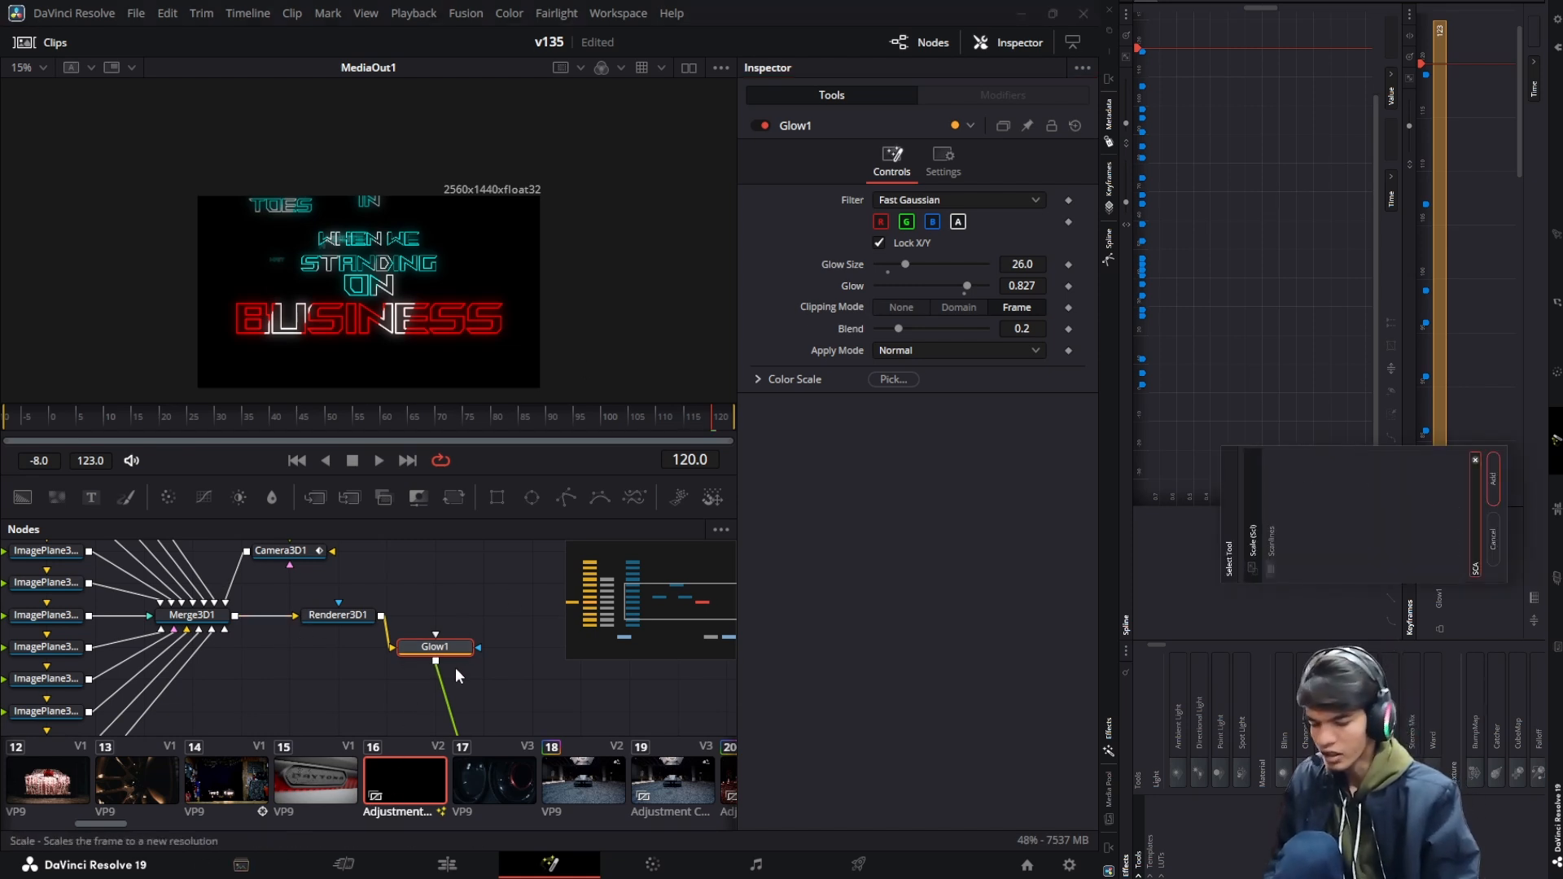
{"action": "key", "text": "Down"}
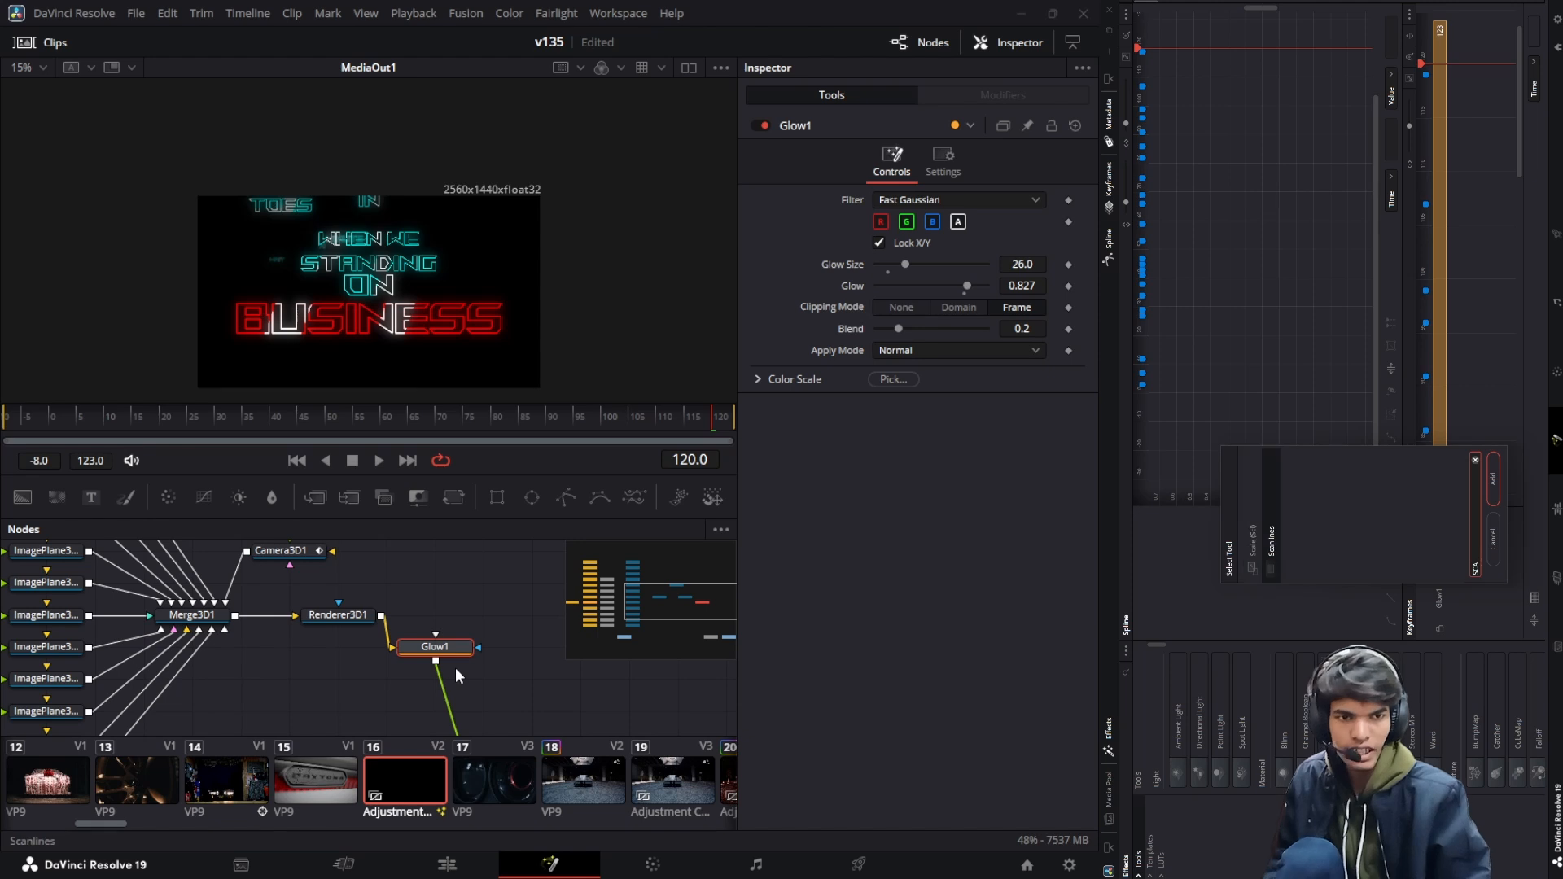
{"action": "key", "text": "Return"}
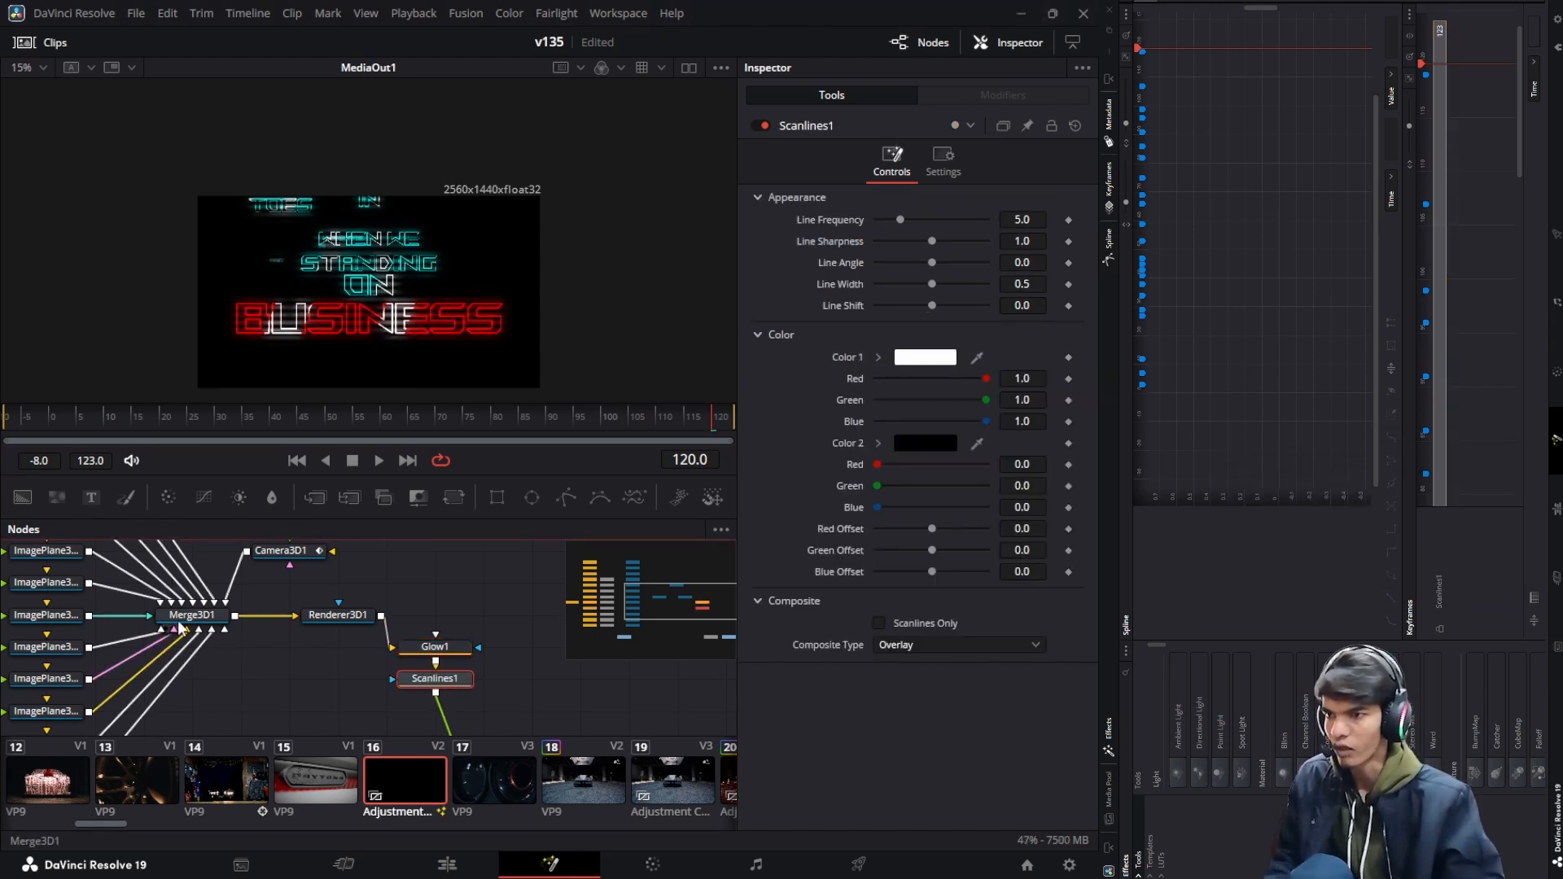
Set the scanlines' Line Frequency to about 18.06 and Line Sharpness to about 0.724
{"action": "left_click_drag", "start_coordinate": [900, 219], "coordinate": [1005, 213]}
{"action": "scroll", "coordinate": [456, 255], "scroll_direction": "down", "scroll_amount": 2}
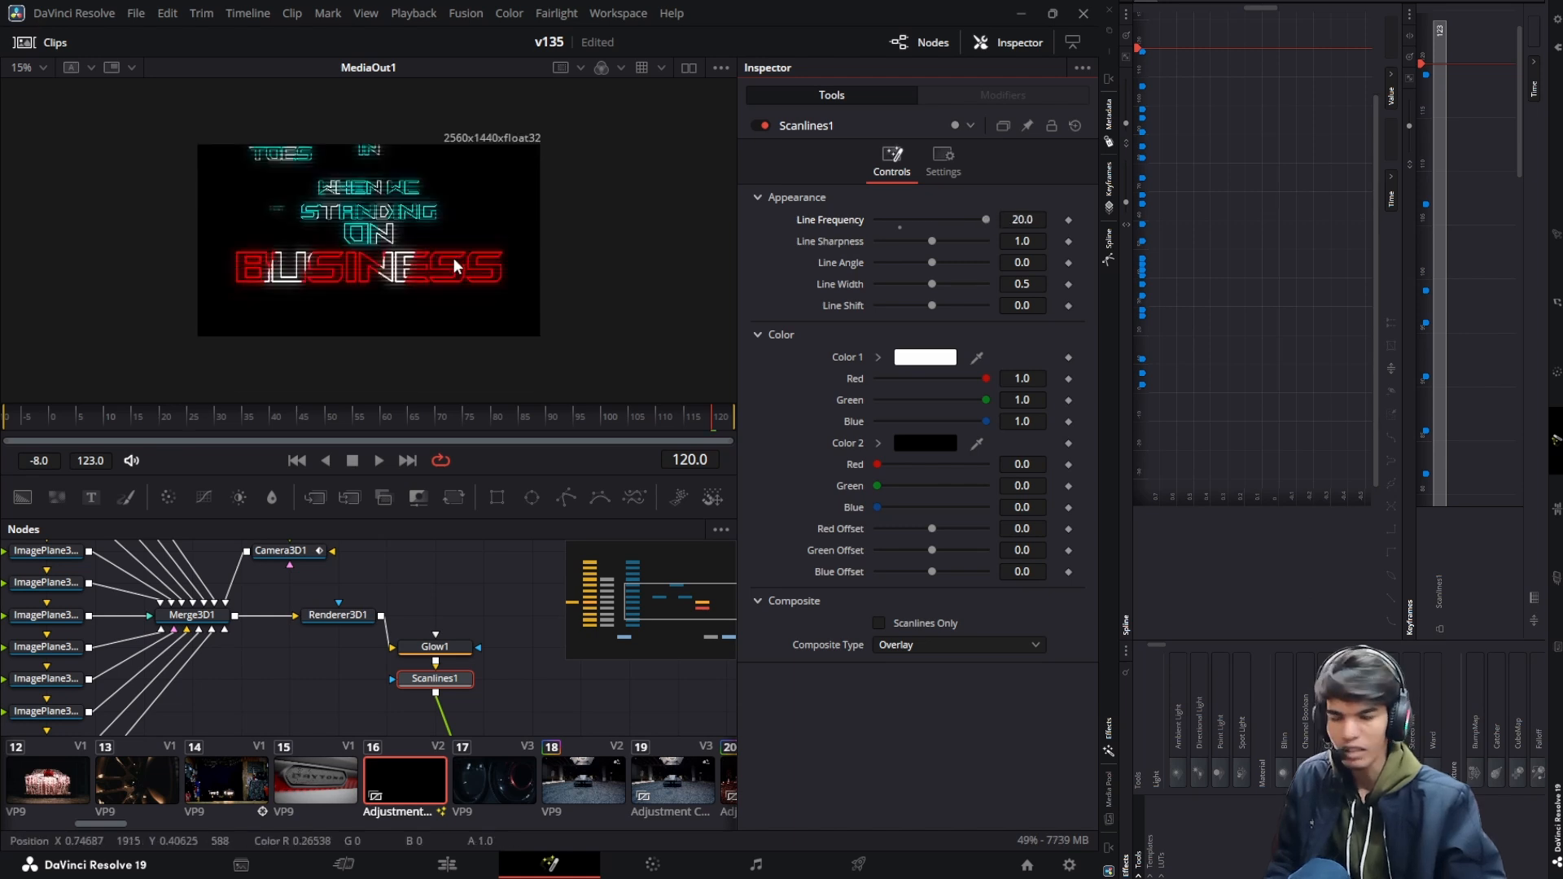
{"action": "scroll", "coordinate": [453, 257], "scroll_direction": "up", "scroll_amount": 2}
{"action": "scroll", "coordinate": [452, 257], "scroll_direction": "up", "scroll_amount": 3}
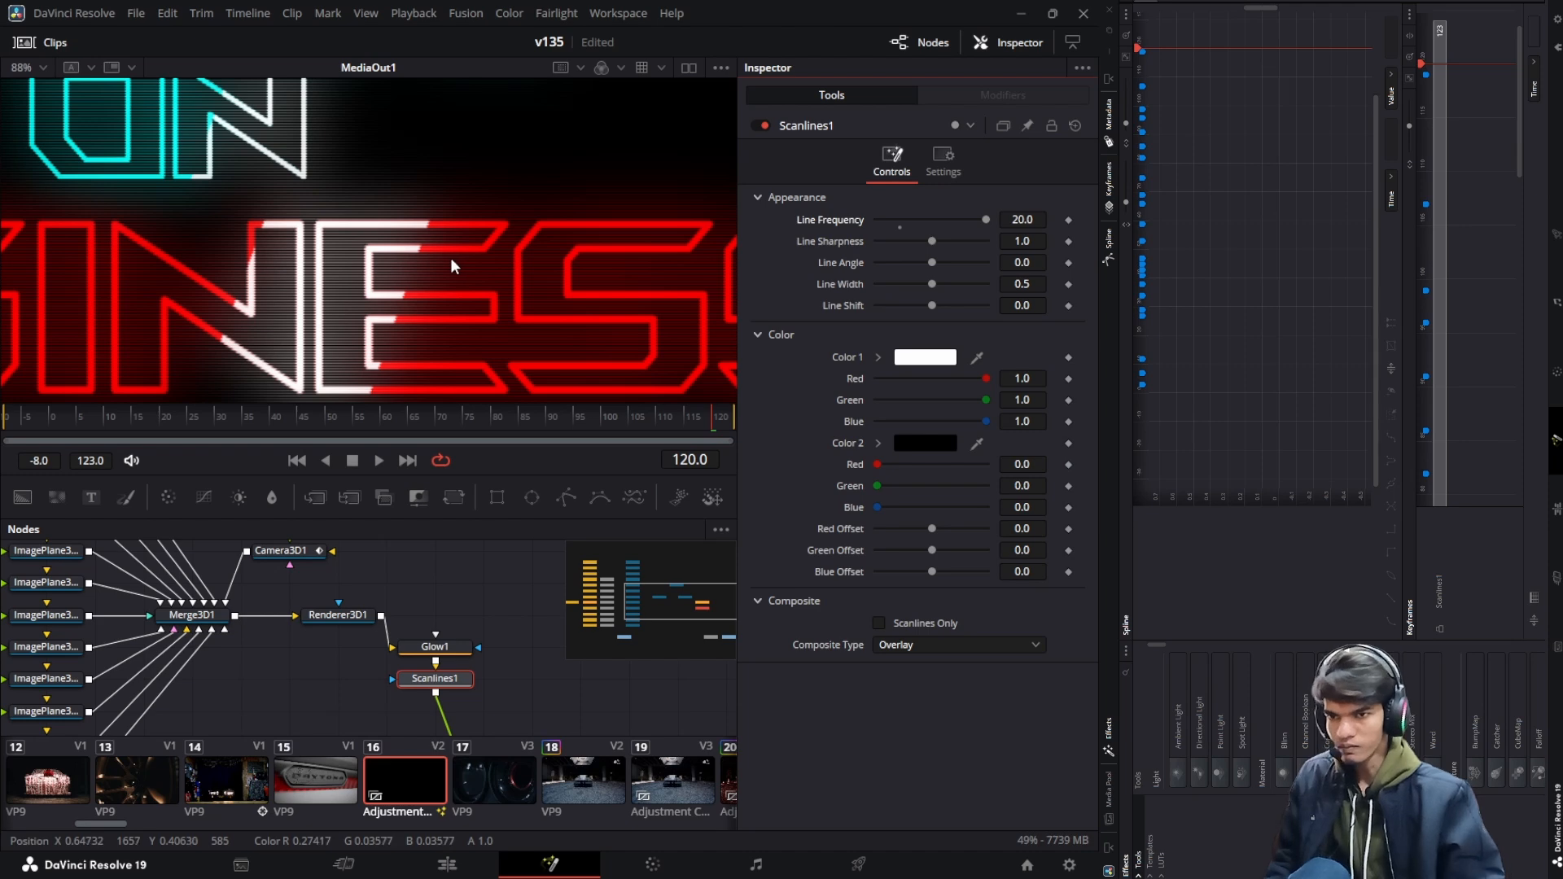
{"action": "left_click_drag", "start_coordinate": [932, 241], "coordinate": [967, 217]}
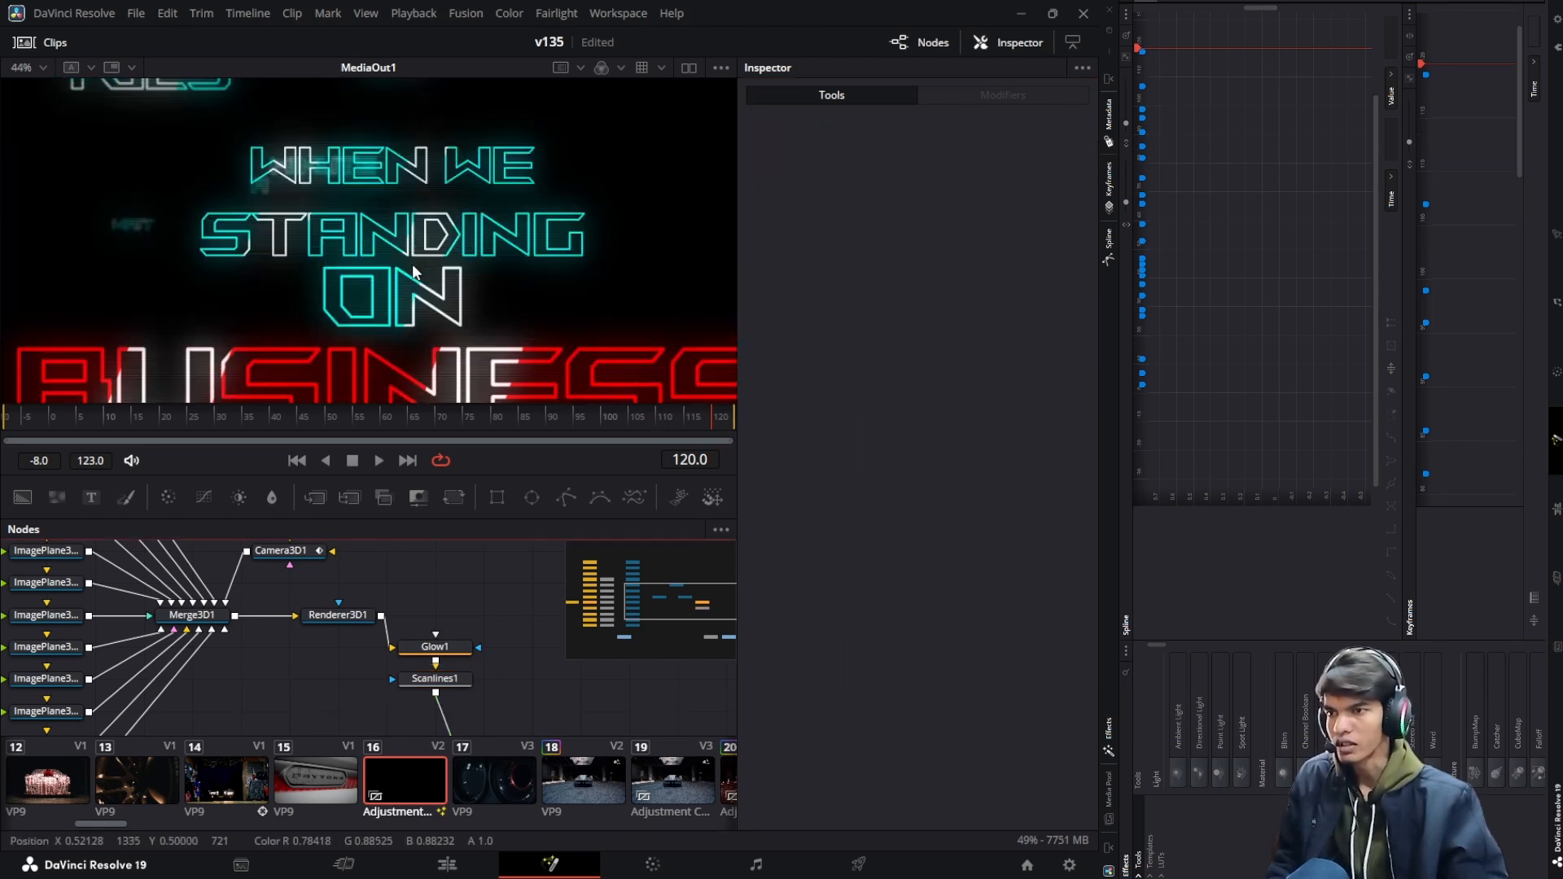
Pull Glow1 and Scanlines1 out of the flow and move Renderer3D1 and Camera3D1 farther from Merge3D1 in the node graph
{"action": "left_click", "coordinate": [445, 680]}
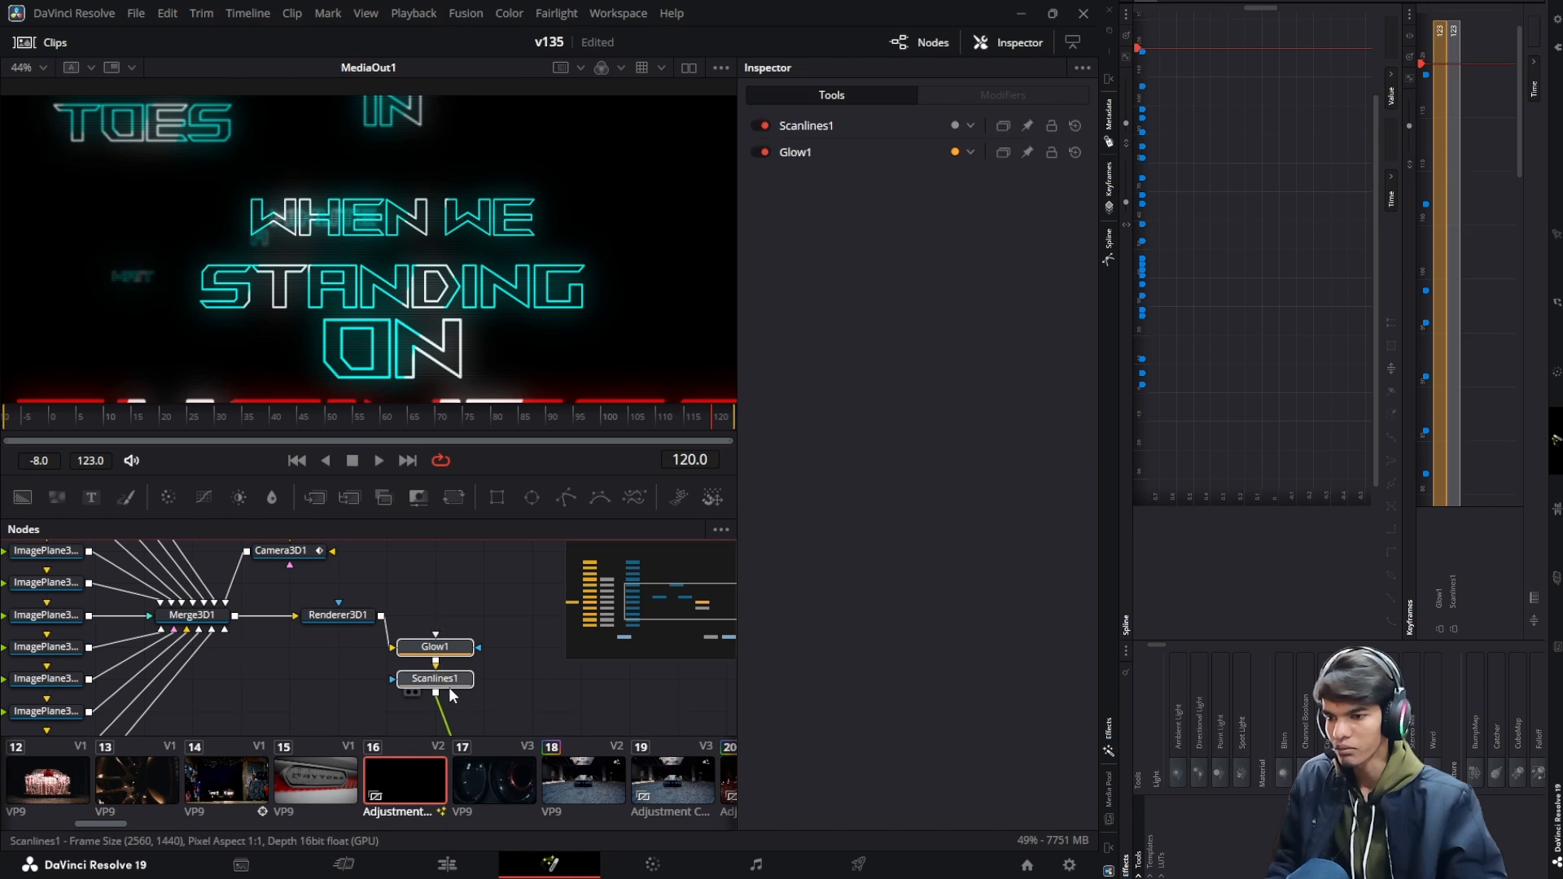
{"action": "left_click_drag", "start_coordinate": [444, 681], "coordinate": [541, 649]}
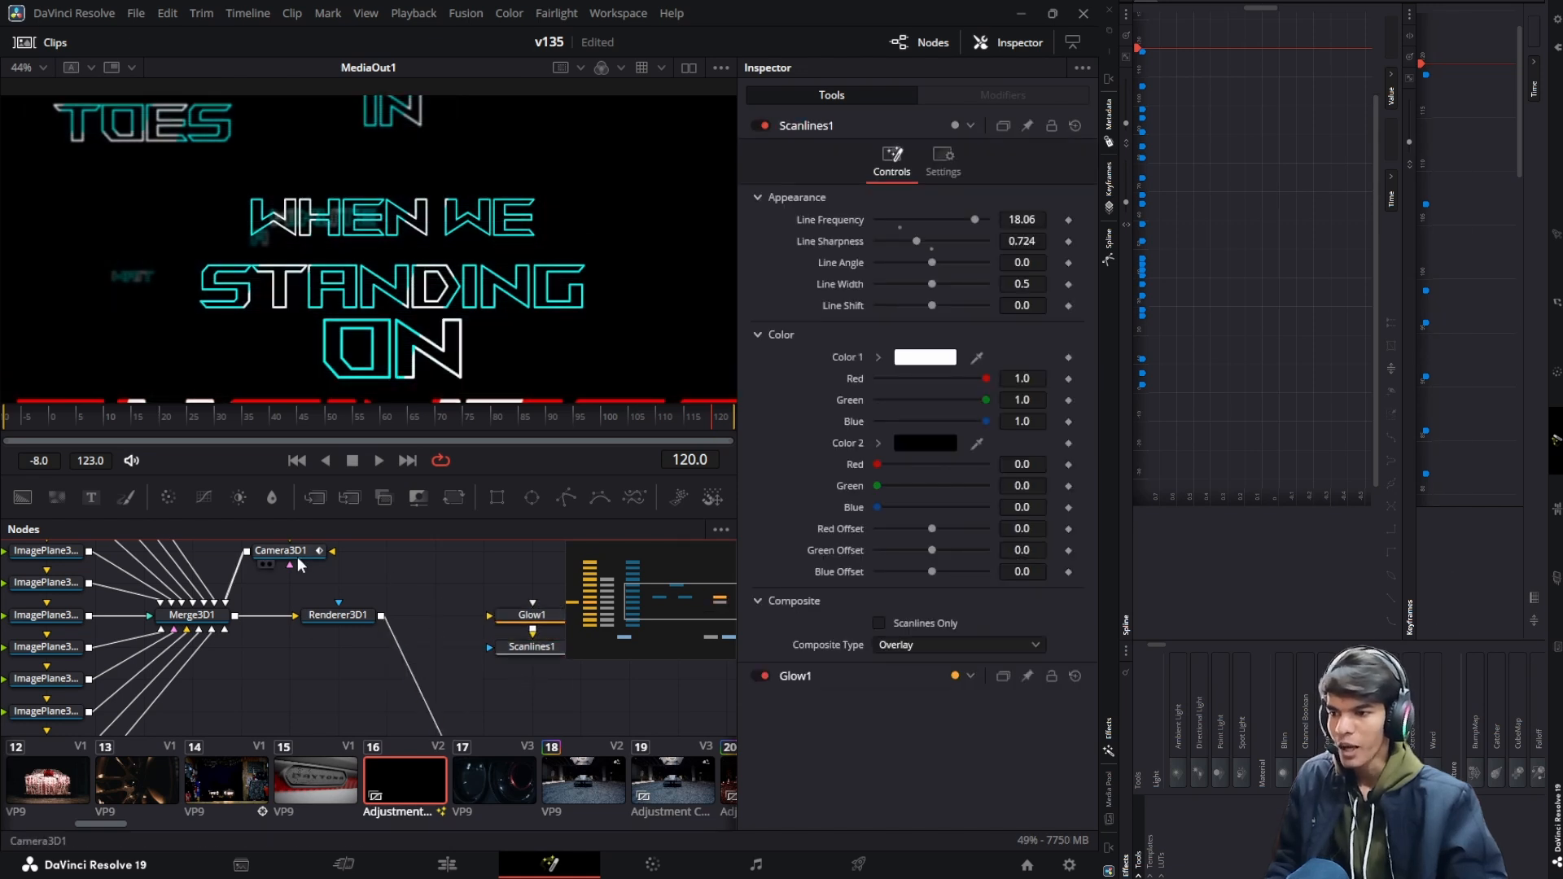
{"action": "left_click_drag", "start_coordinate": [296, 555], "coordinate": [416, 621]}
{"action": "left_click", "coordinate": [416, 618]}
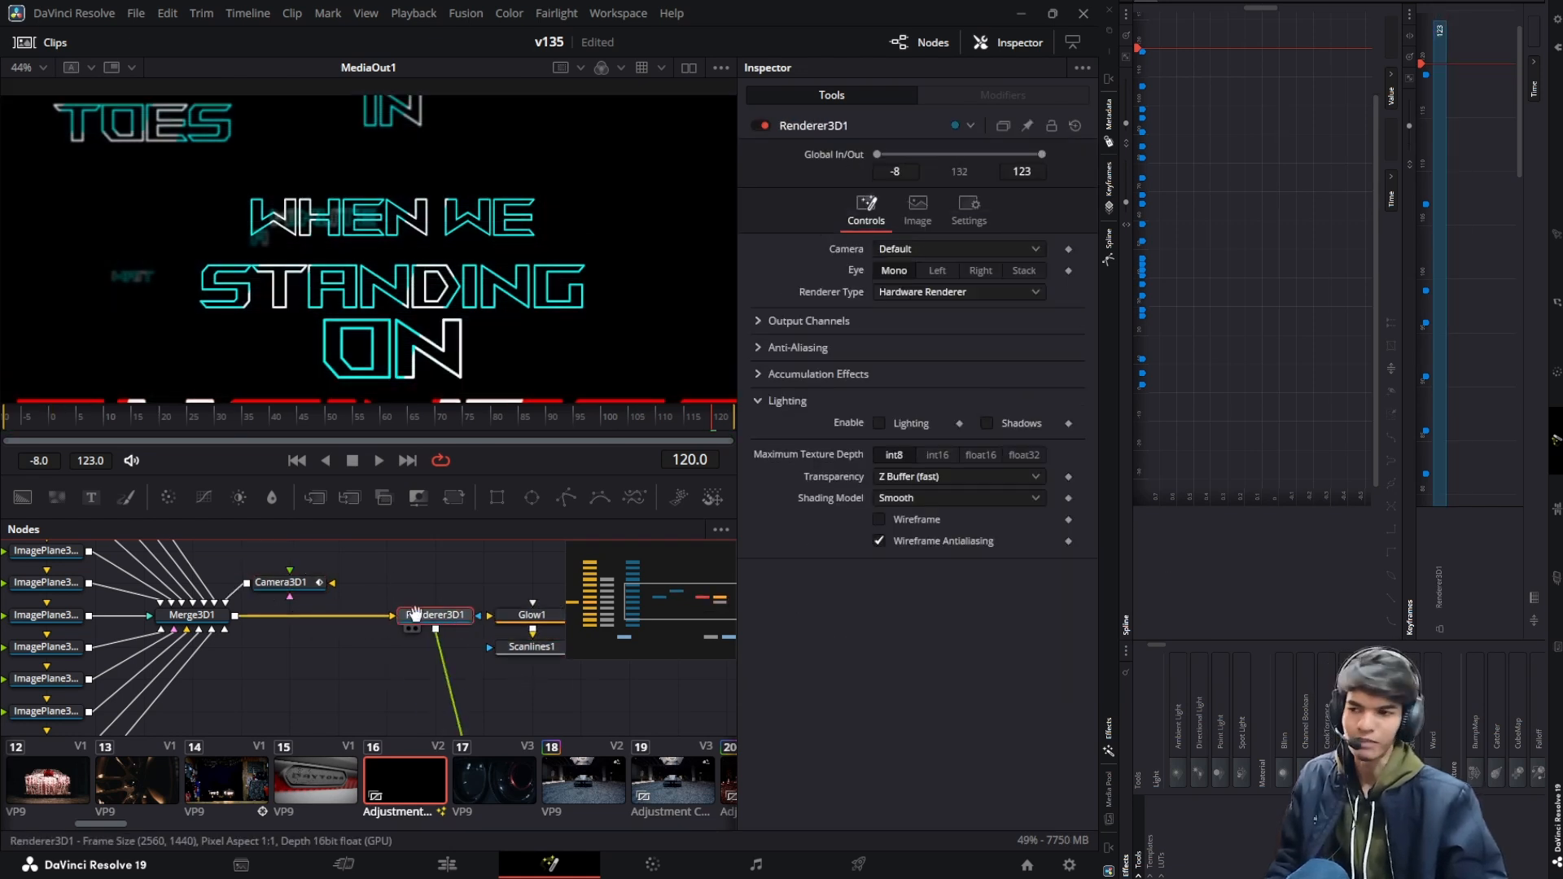
{"action": "scroll", "coordinate": [403, 674], "scroll_direction": "up", "scroll_amount": 2}
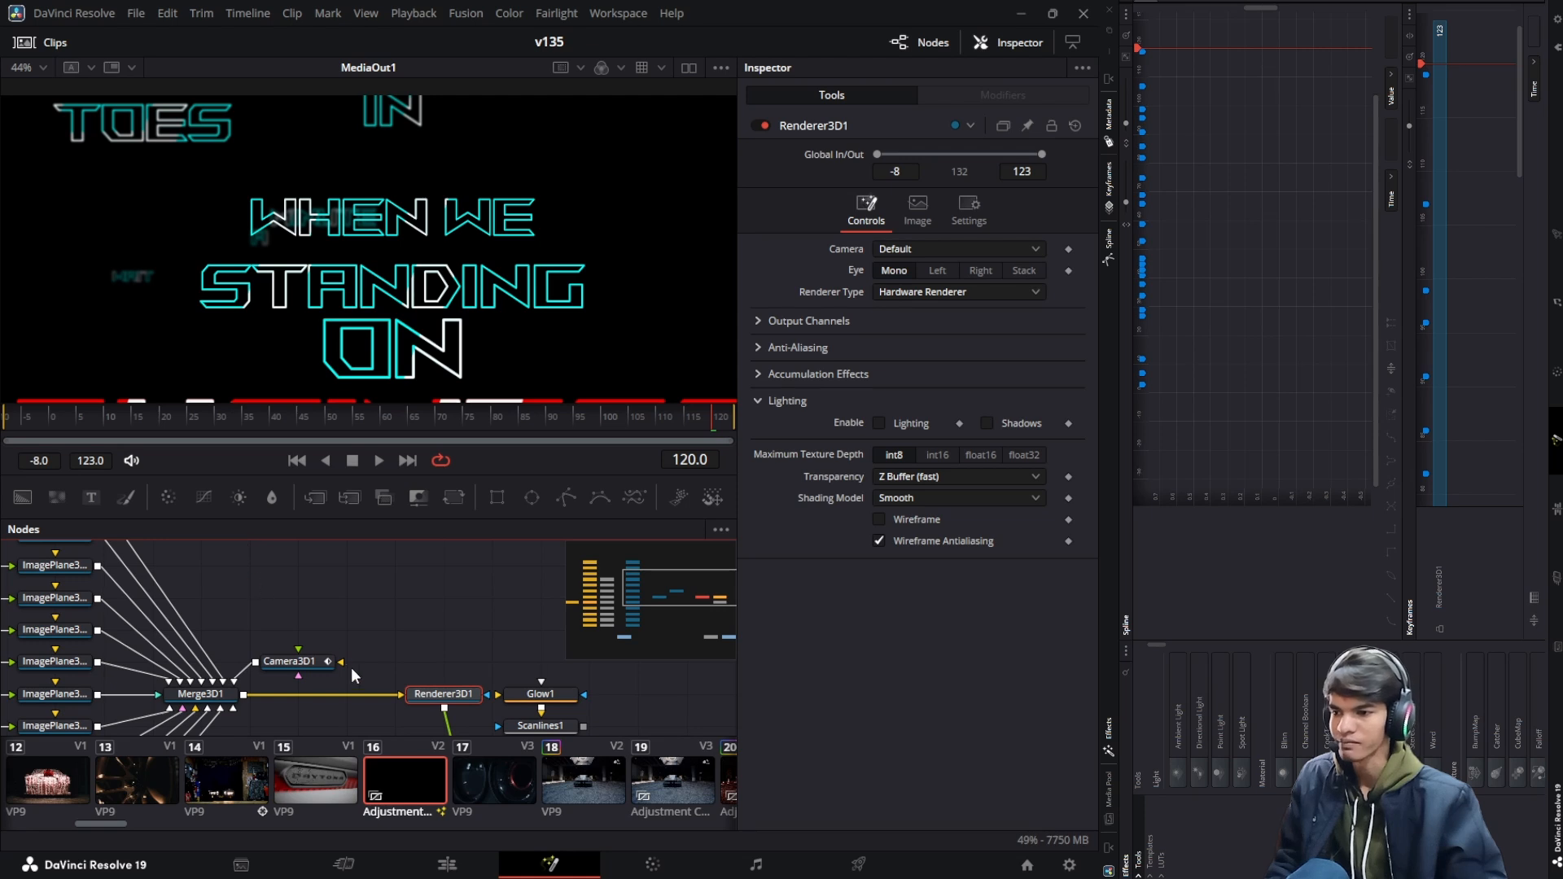
{"action": "left_click_drag", "start_coordinate": [331, 663], "coordinate": [429, 663]}
{"action": "left_click_drag", "start_coordinate": [329, 602], "coordinate": [419, 616]}
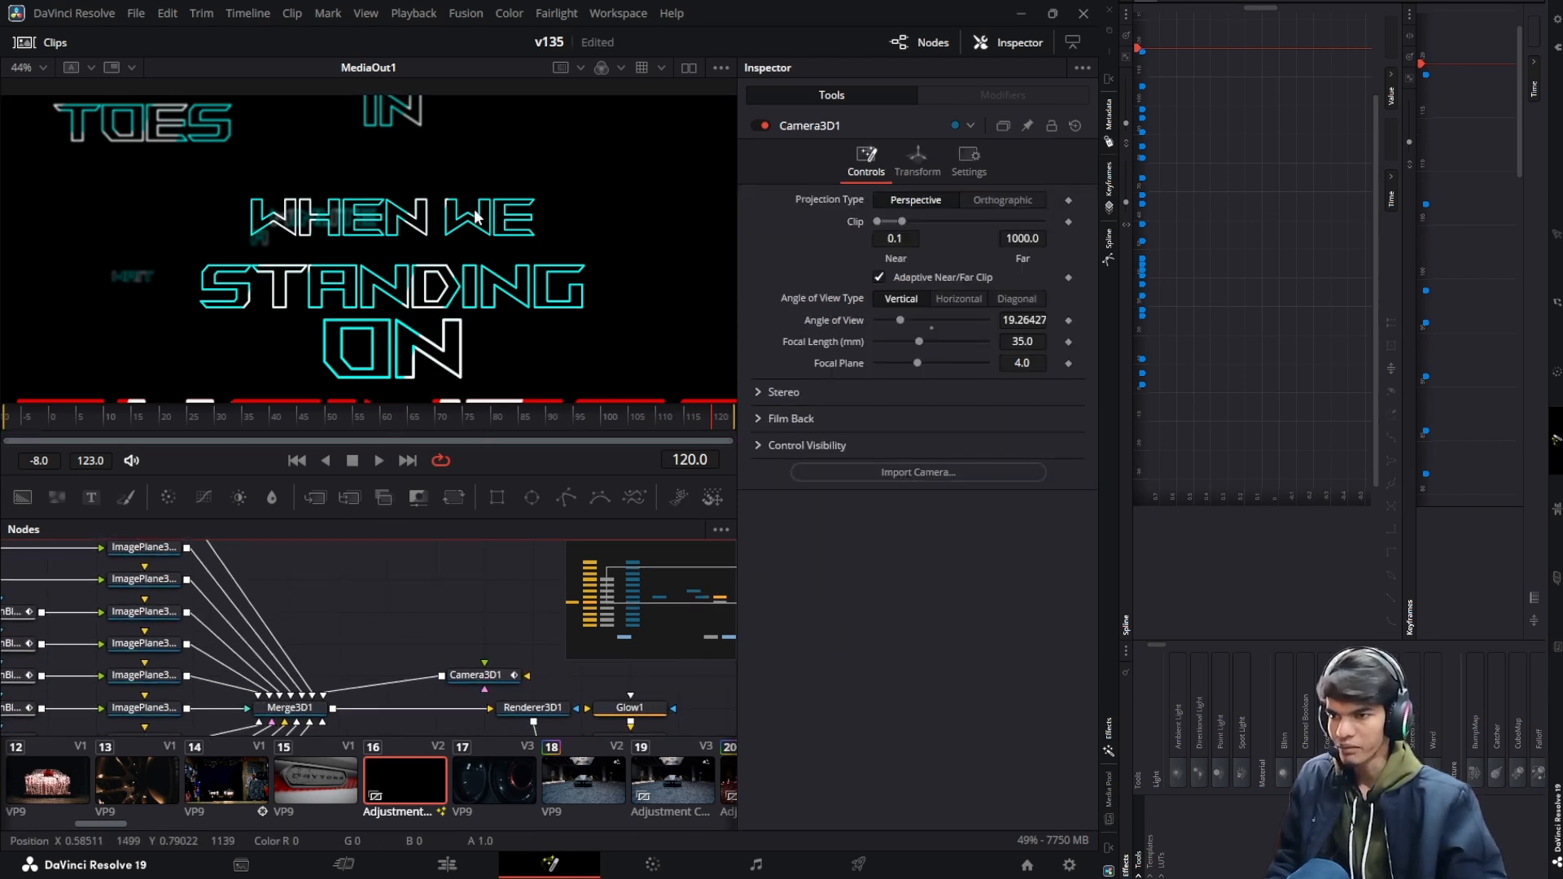
Disconnect all the ImagePlane3D nodes from Merge3D1, leaving Camera3D1 as its only input
{"action": "scroll", "coordinate": [458, 173], "scroll_direction": "down", "scroll_amount": 2}
{"action": "scroll", "coordinate": [296, 604], "scroll_direction": "down", "scroll_amount": 1}
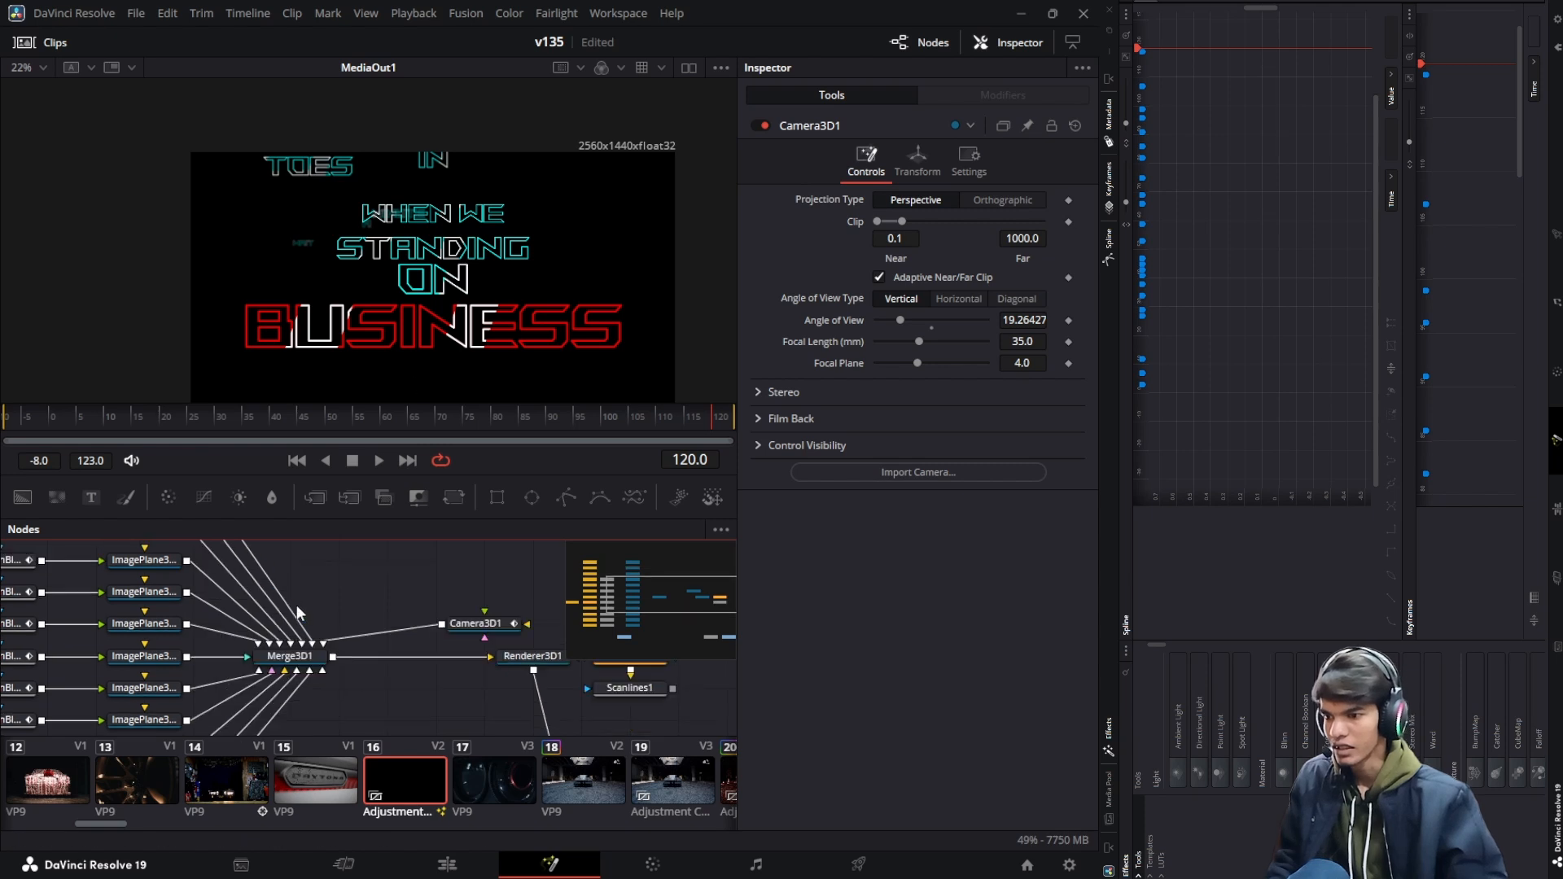
{"action": "left_click", "coordinate": [305, 636]}
{"action": "left_click", "coordinate": [298, 639]}
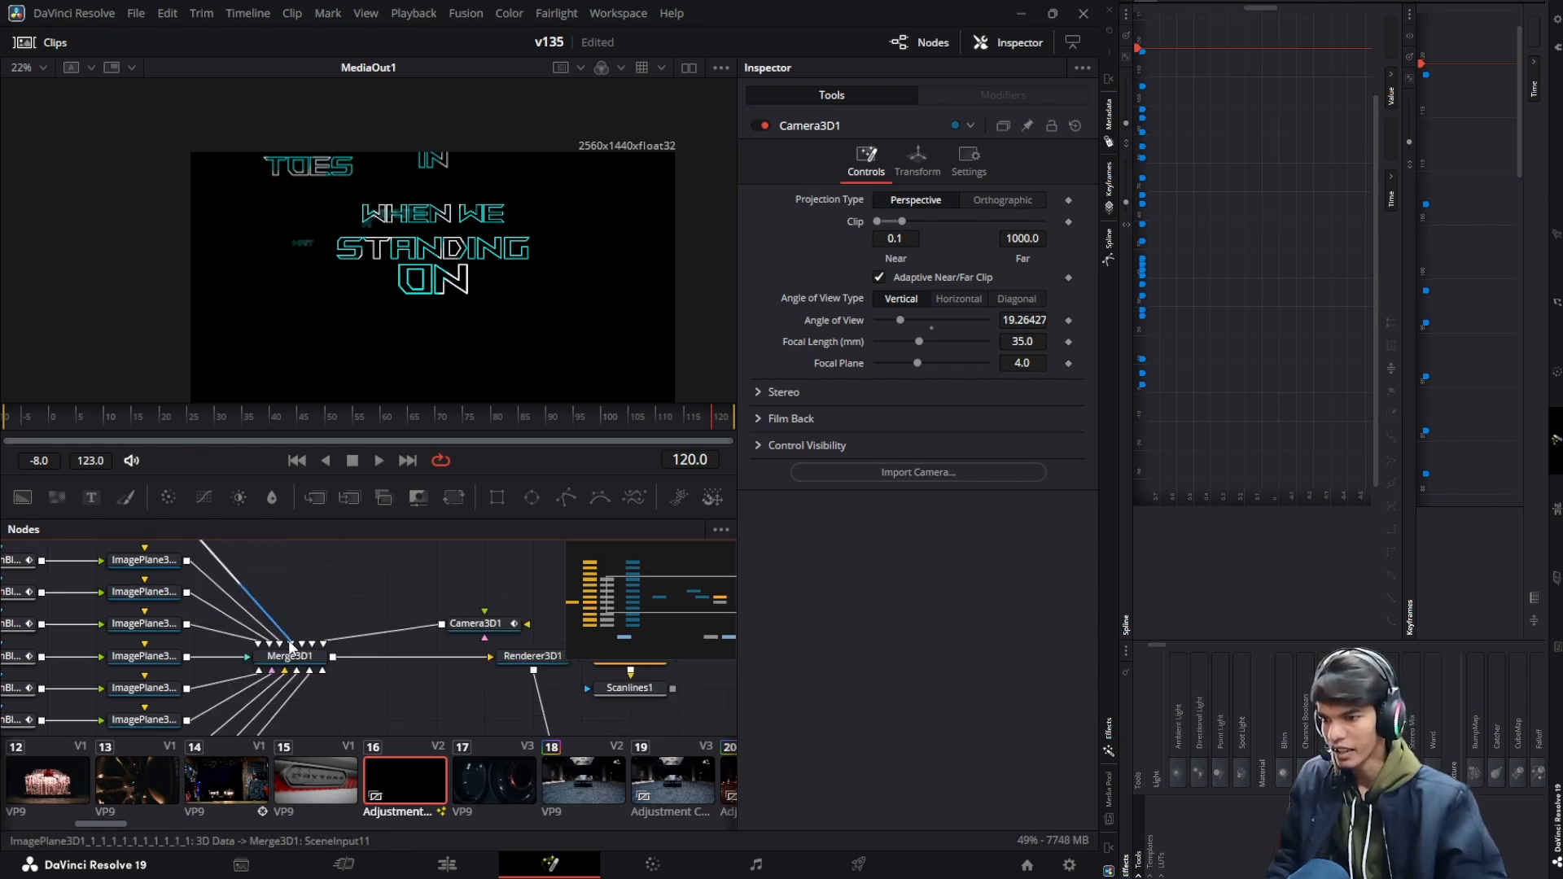
{"action": "left_click", "coordinate": [288, 638]}
{"action": "left_click", "coordinate": [276, 638]}
{"action": "left_click", "coordinate": [265, 642]}
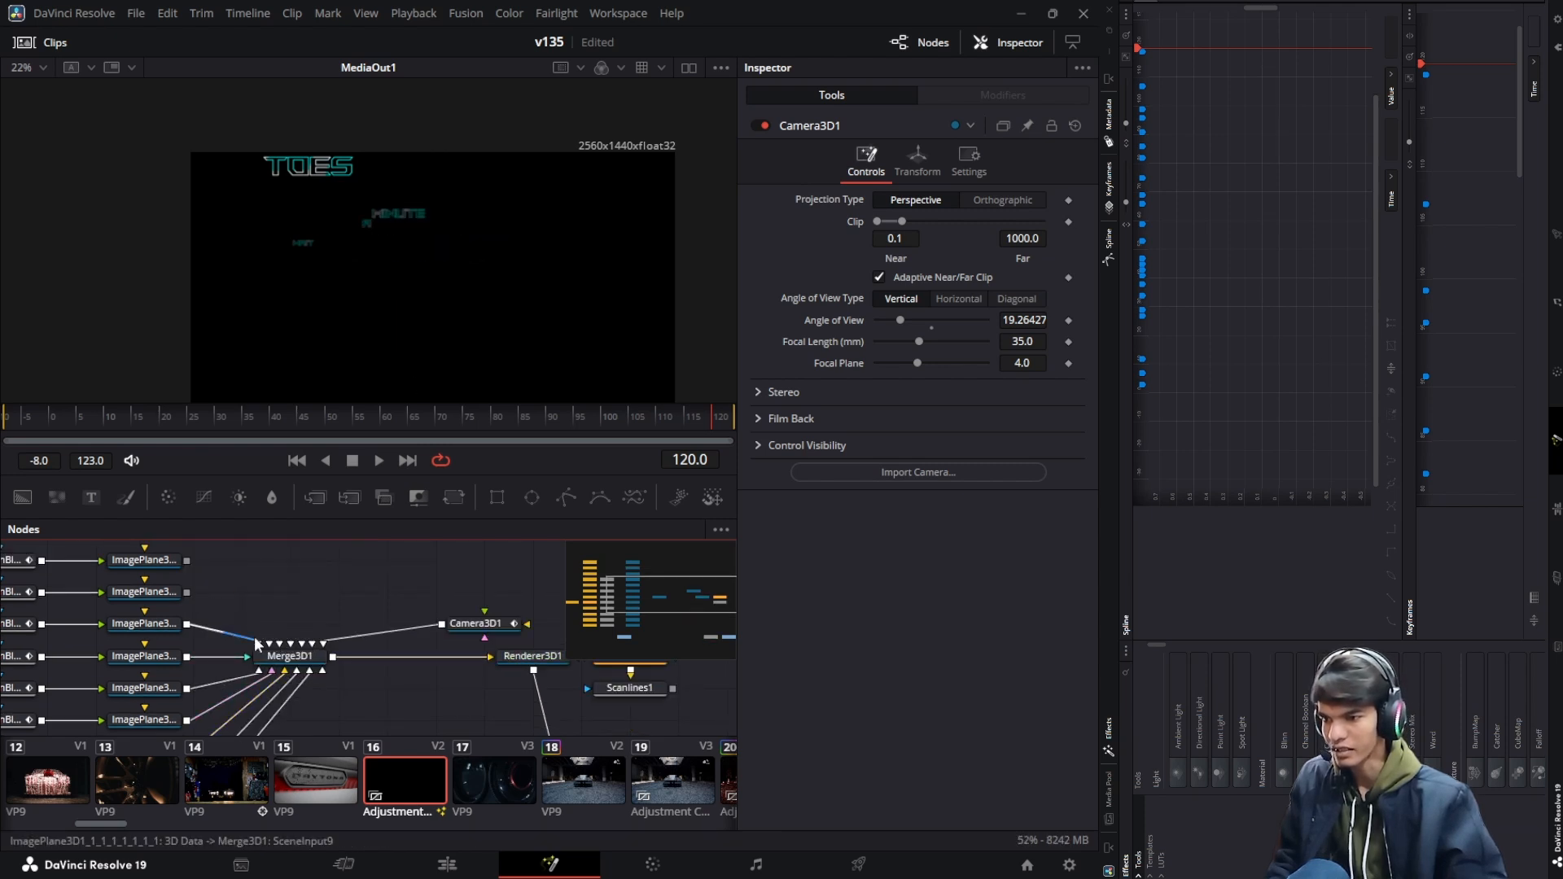
{"action": "left_click", "coordinate": [259, 643]}
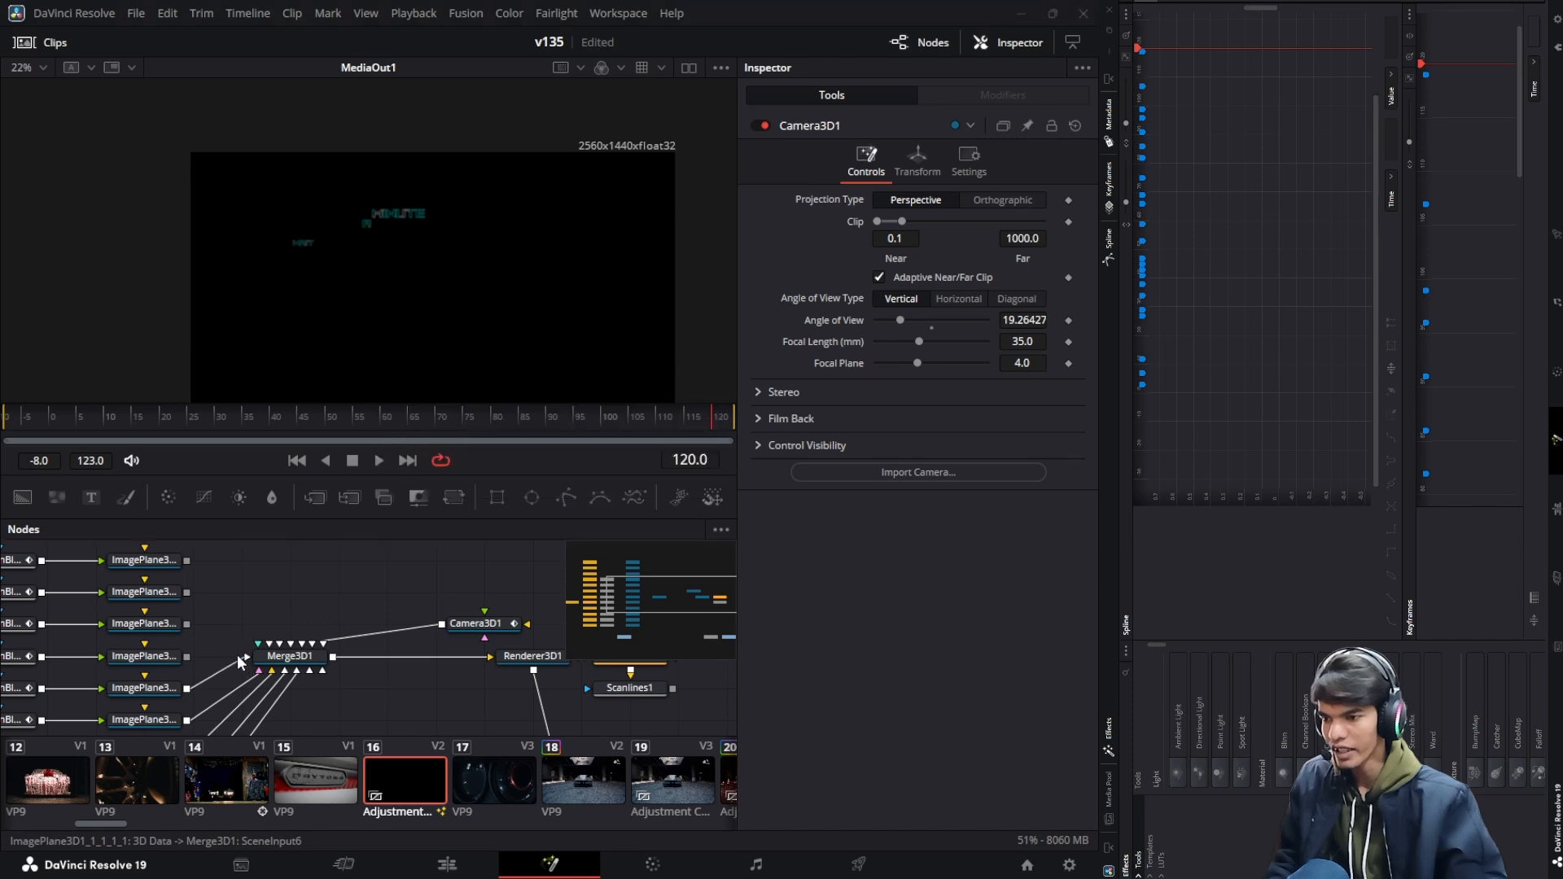
{"action": "left_click", "coordinate": [240, 658]}
{"action": "left_click", "coordinate": [246, 668]}
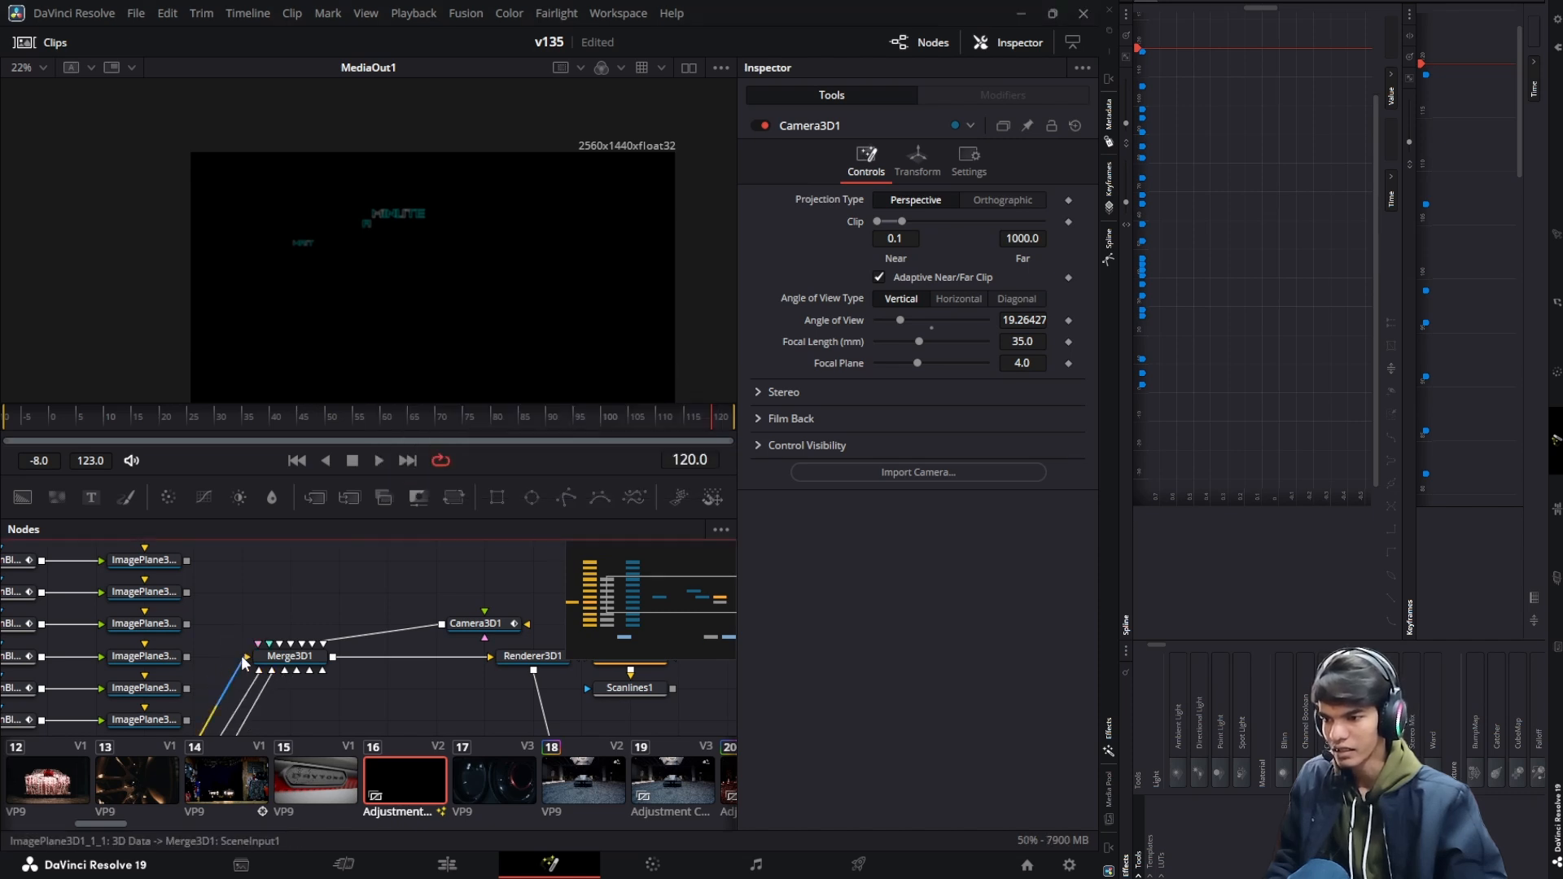
{"action": "left_click", "coordinate": [242, 662]}
{"action": "left_click", "coordinate": [242, 663]}
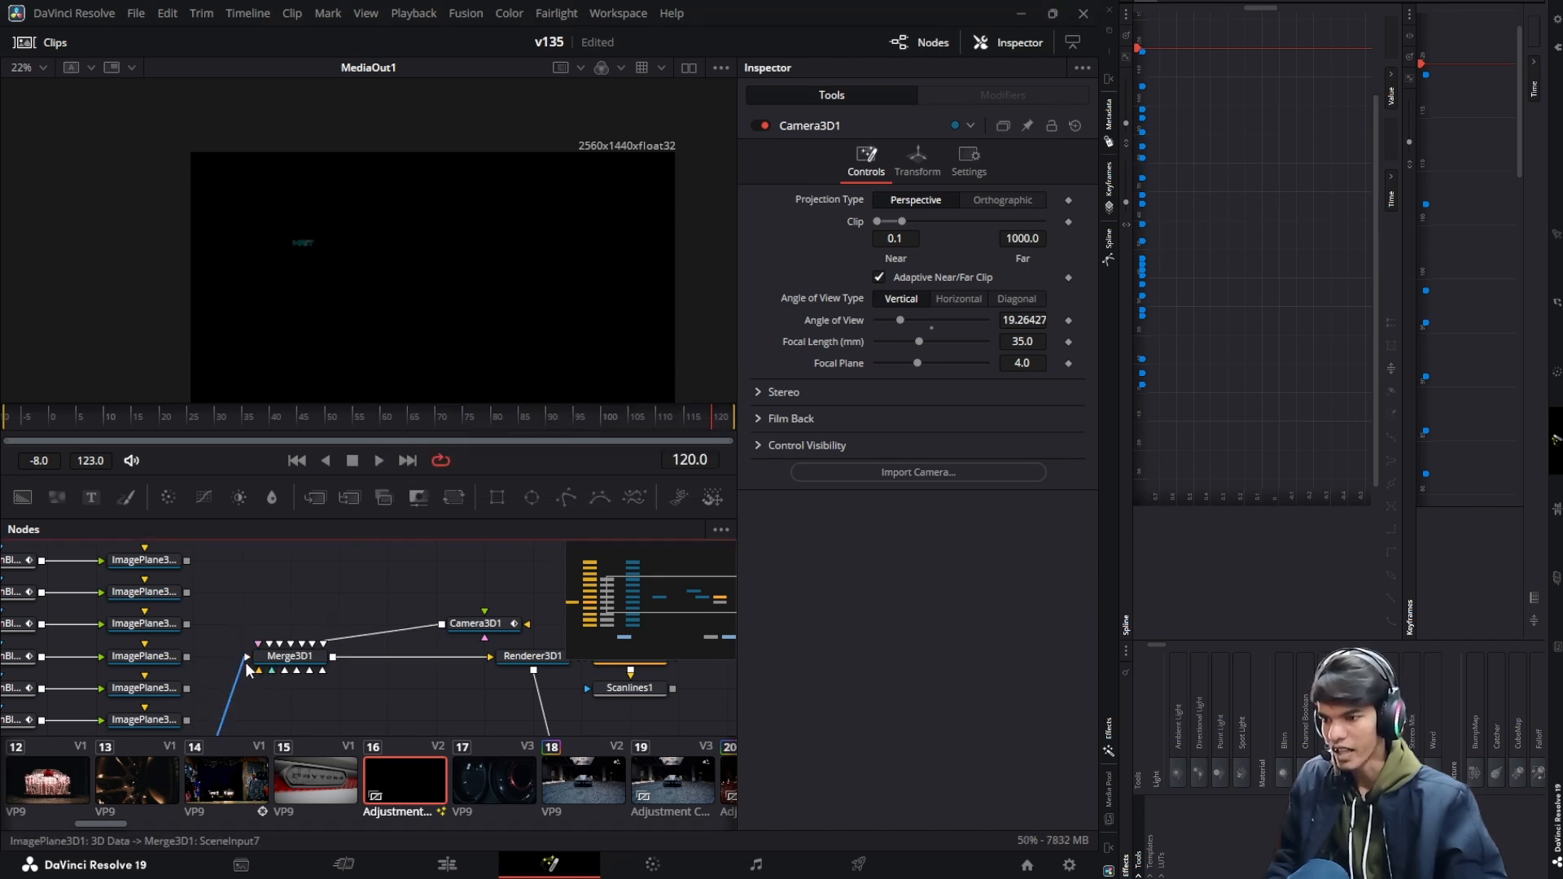
{"action": "left_click", "coordinate": [246, 661]}
Look over the node graph, from the text rows and their disconnected image planes to Merge3D1 and the render nodes
{"action": "scroll", "coordinate": [397, 618], "scroll_direction": "down", "scroll_amount": 3}
{"action": "scroll", "coordinate": [418, 592], "scroll_direction": "down", "scroll_amount": 4}
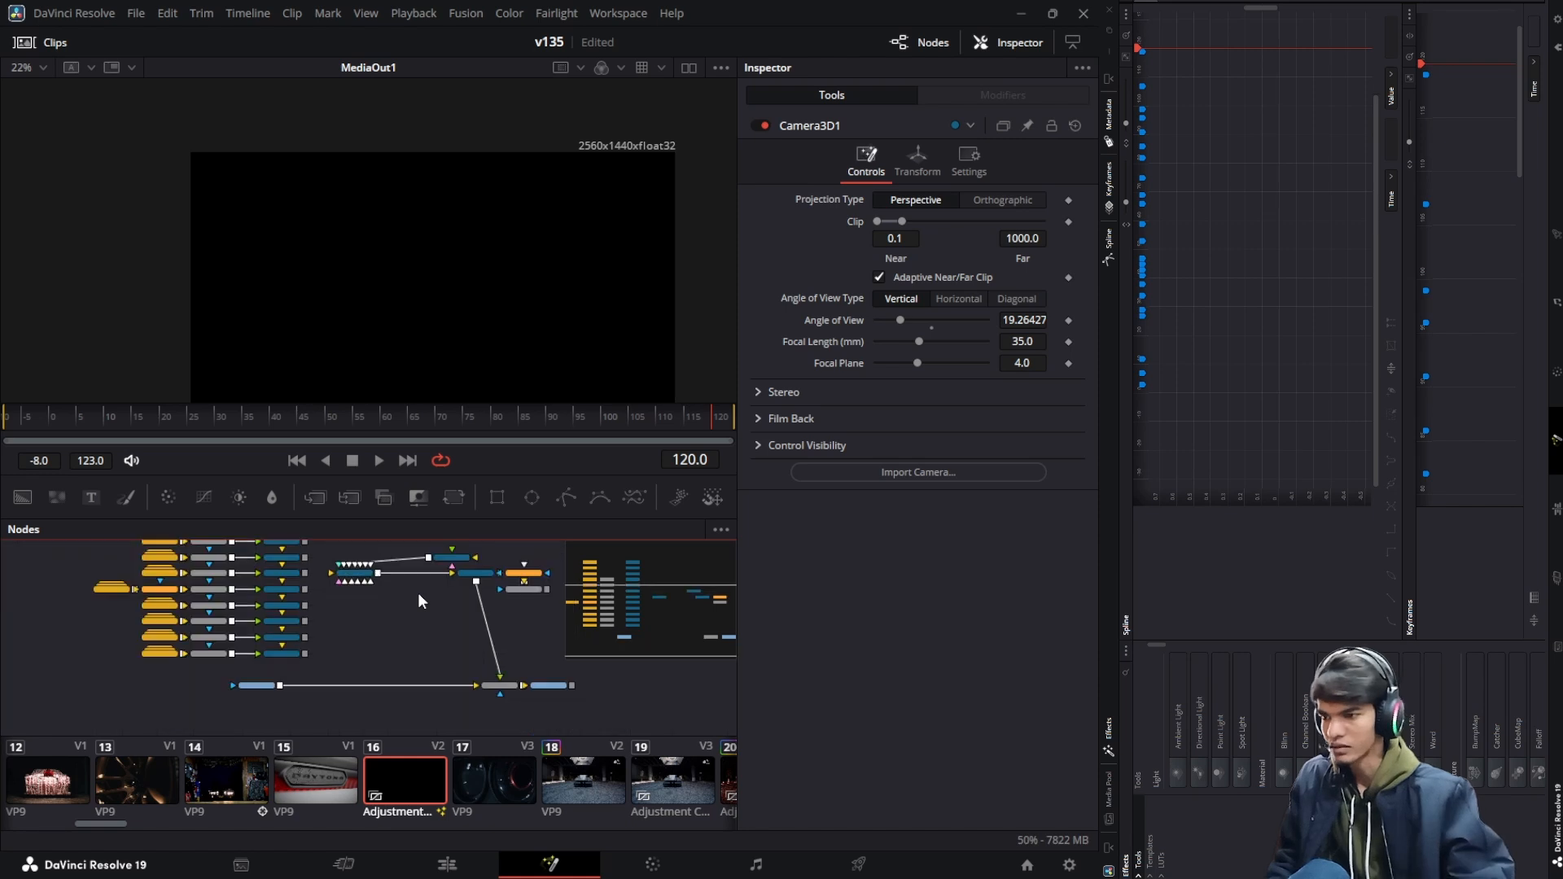
{"action": "scroll", "coordinate": [418, 592], "scroll_direction": "up", "scroll_amount": 4}
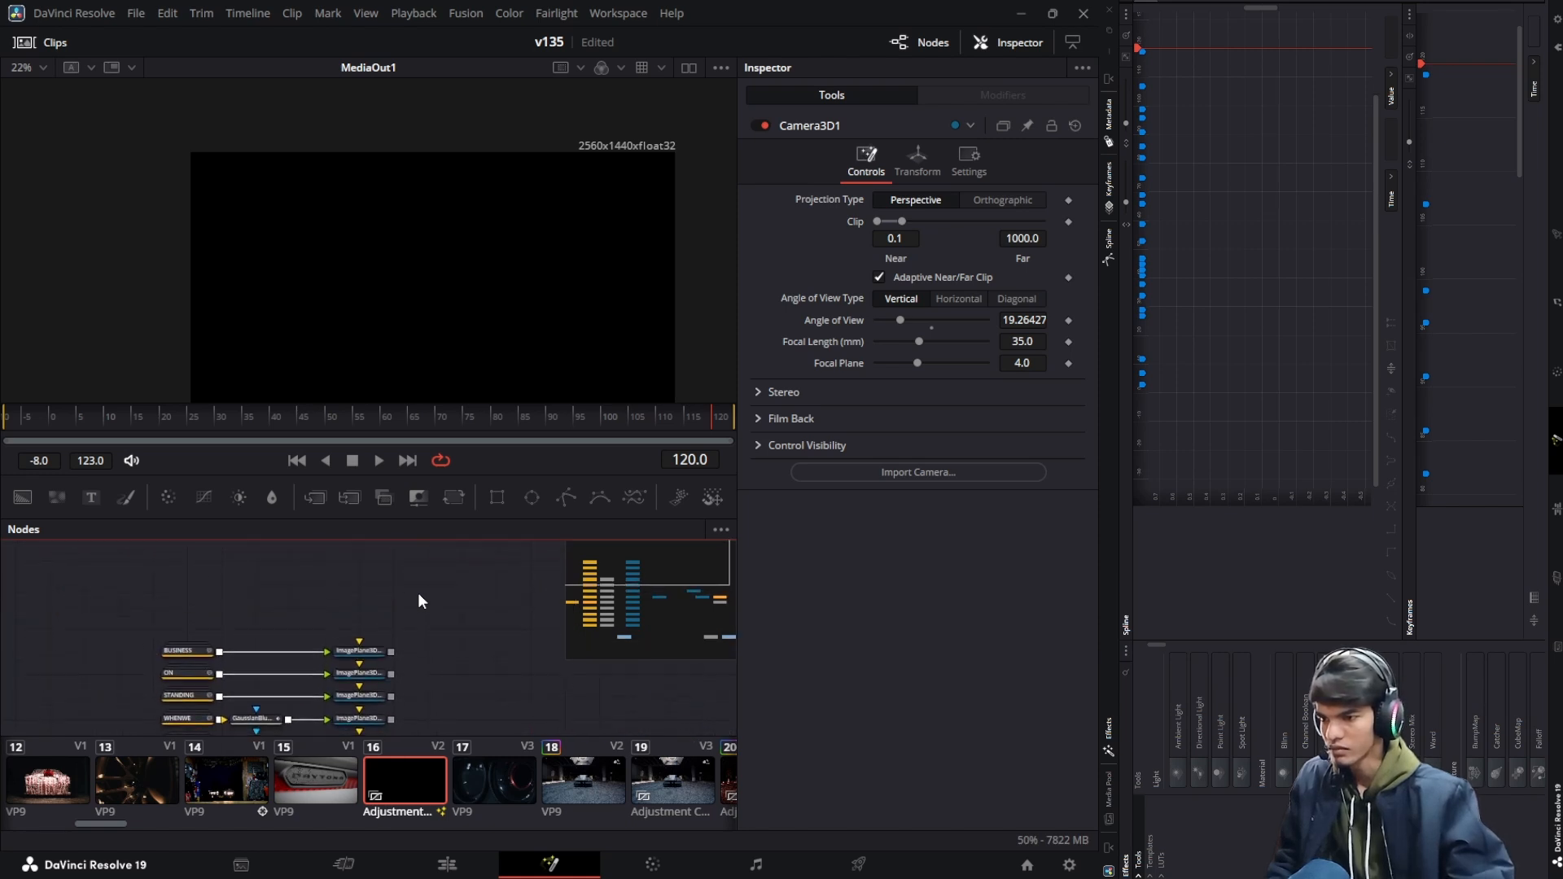
{"action": "scroll", "coordinate": [417, 592], "scroll_direction": "down", "scroll_amount": 5}
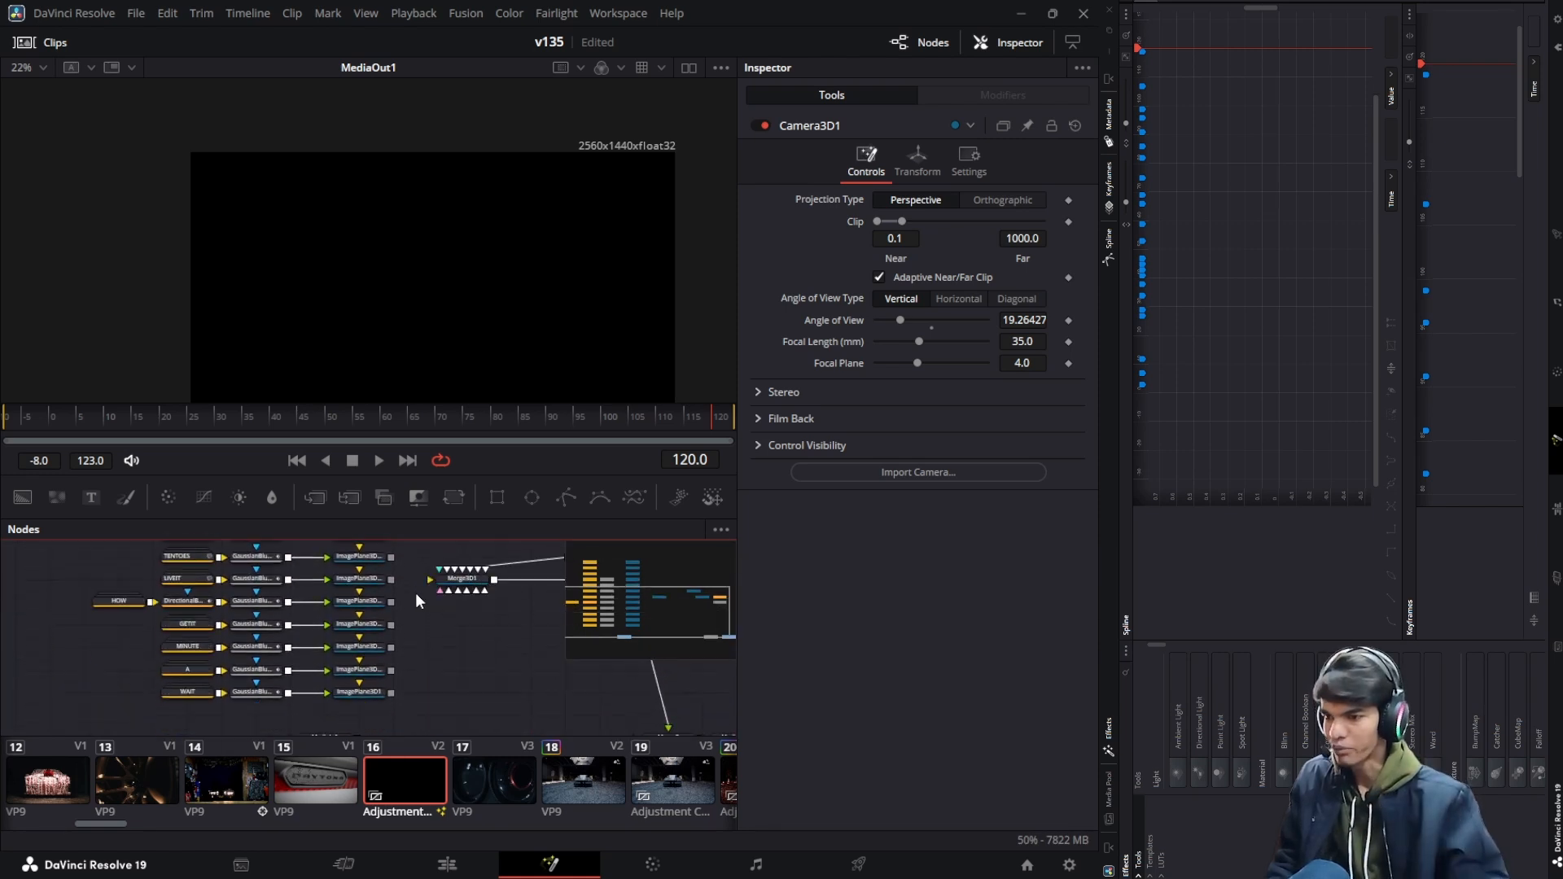
{"action": "left_click_drag", "start_coordinate": [447, 594], "coordinate": [369, 636]}
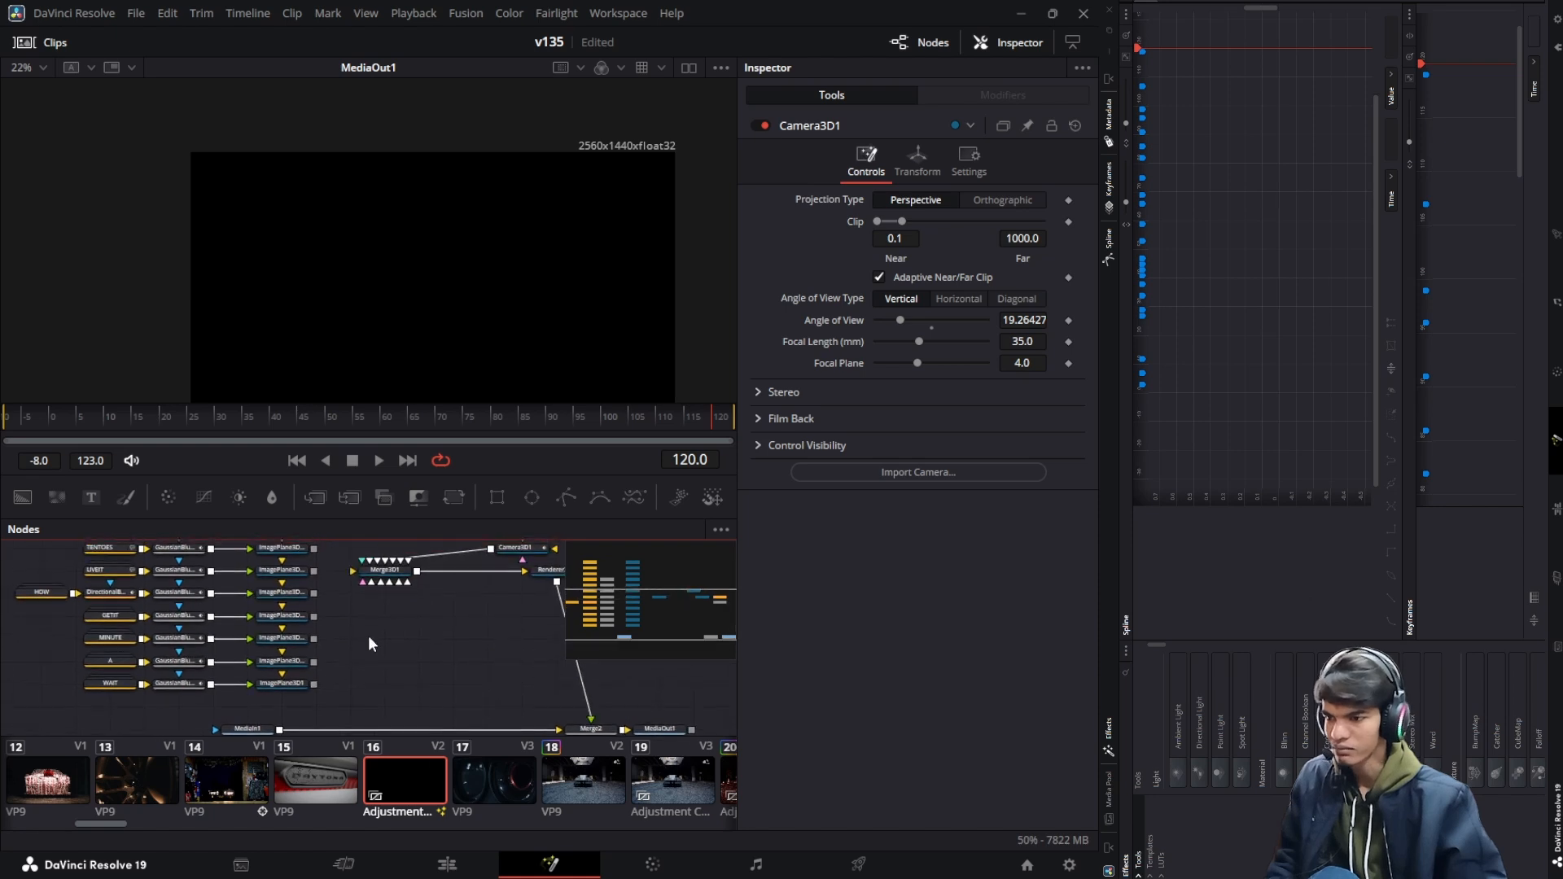
{"action": "scroll", "coordinate": [370, 634], "scroll_direction": "up", "scroll_amount": 3}
{"action": "scroll", "coordinate": [370, 632], "scroll_direction": "up", "scroll_amount": 1}
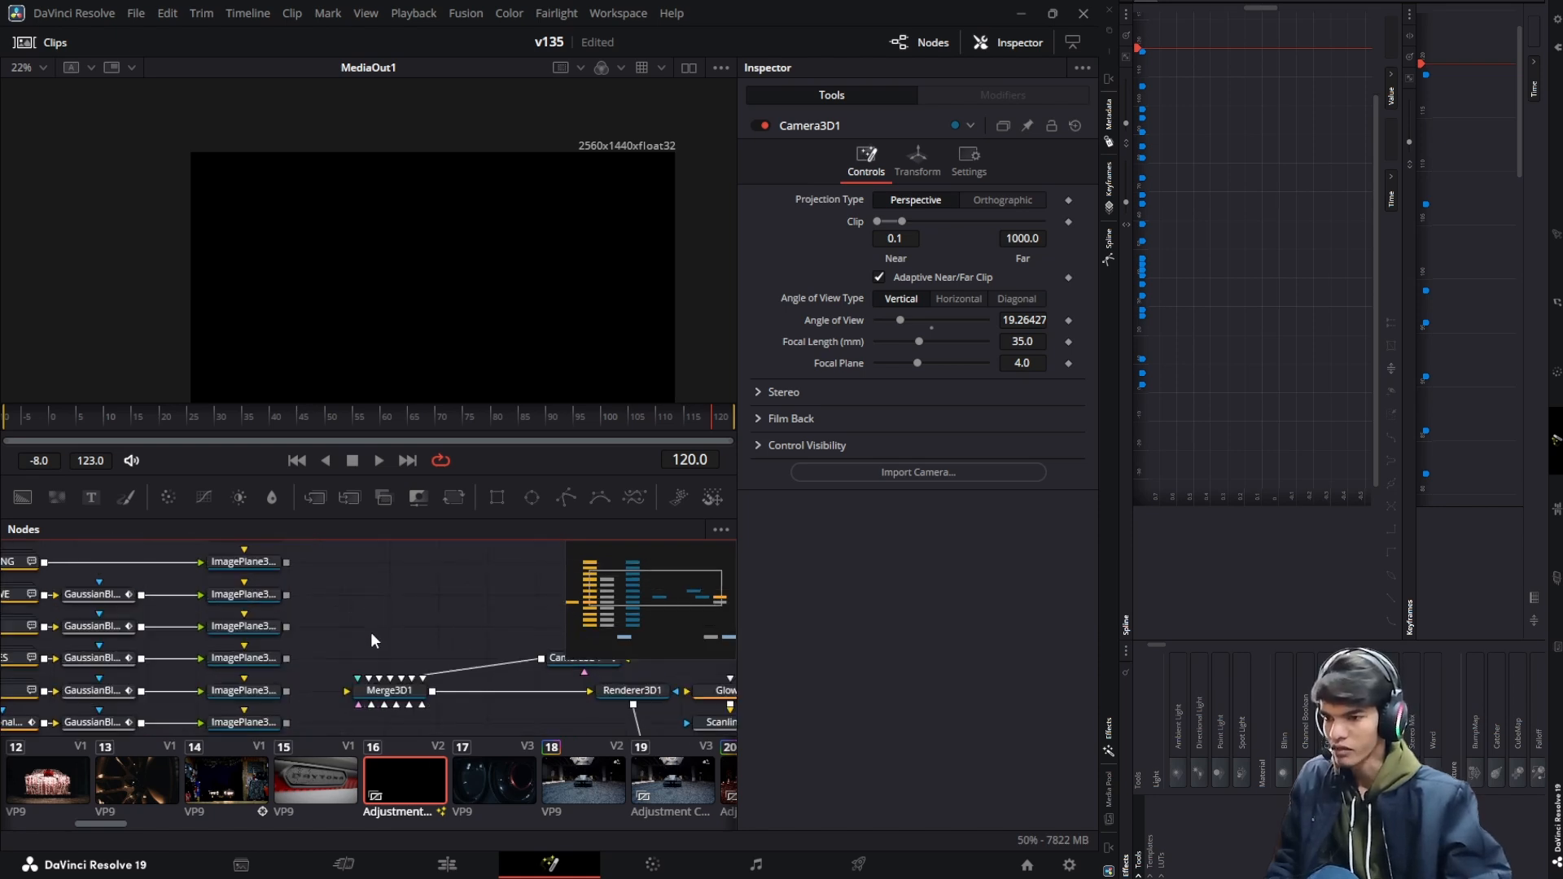
{"action": "scroll", "coordinate": [350, 618], "scroll_direction": "up", "scroll_amount": 2}
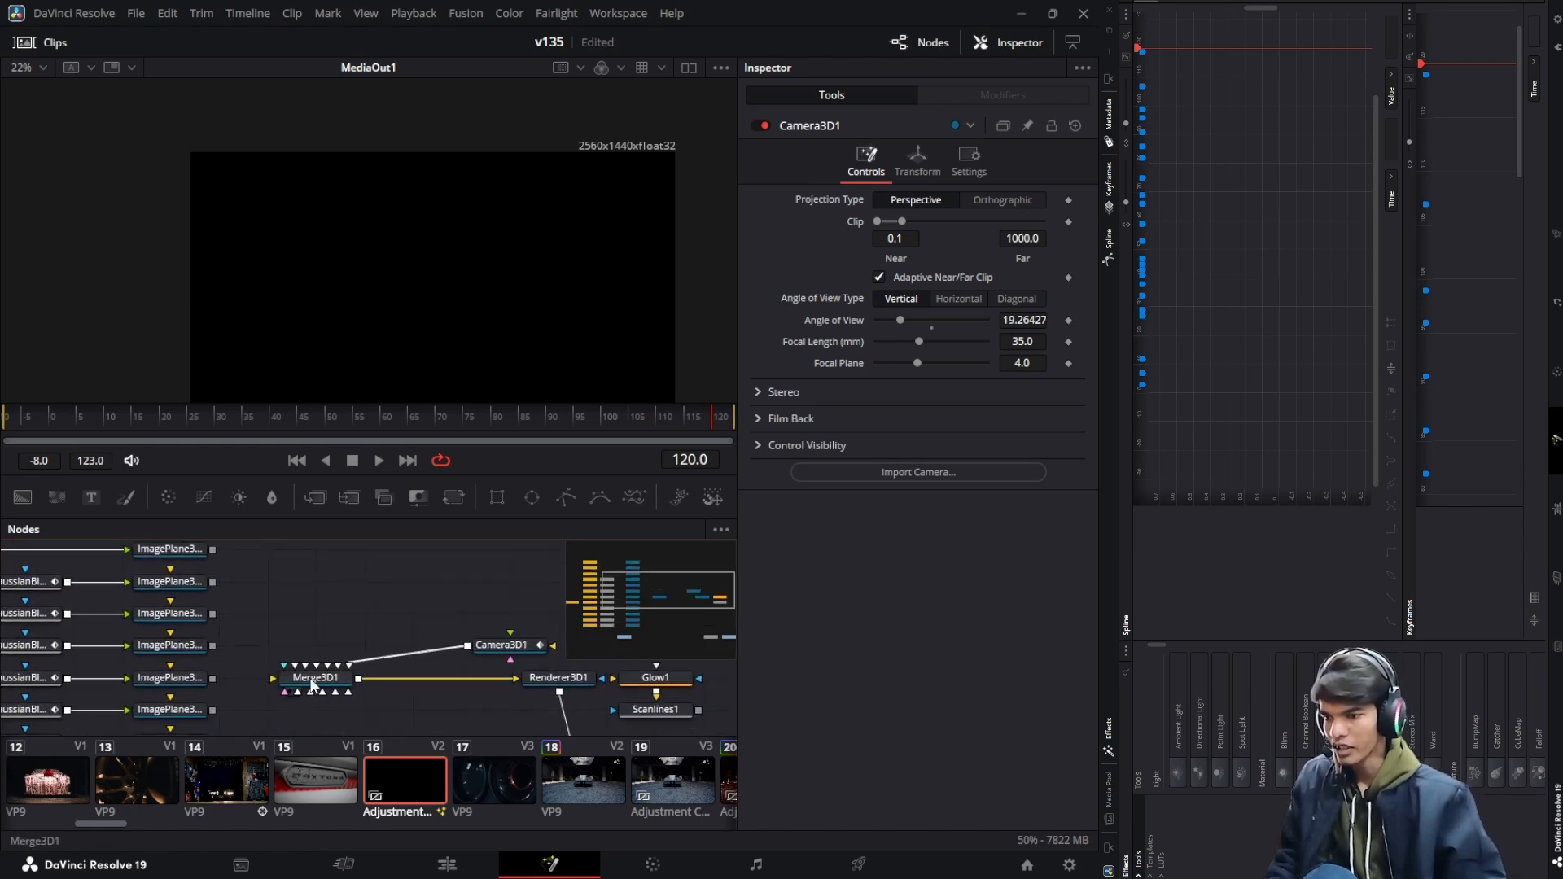
Split the viewer into two, show Merge3D1 in the first one, and frame its 3D scene around the camera
{"action": "left_click_drag", "start_coordinate": [315, 678], "coordinate": [294, 205]}
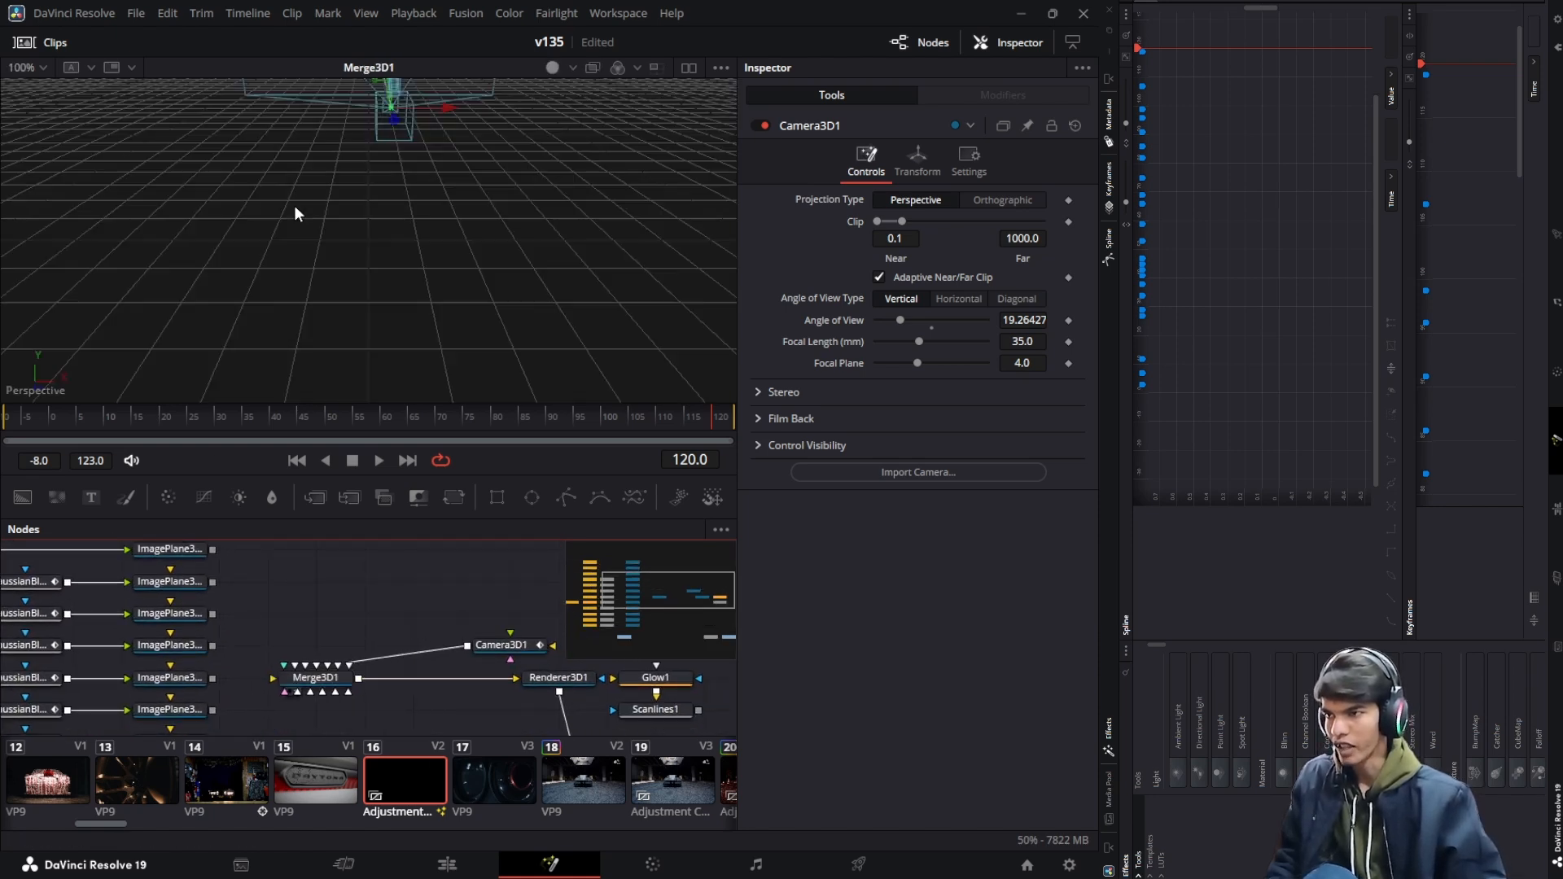
{"action": "left_click", "coordinate": [689, 68]}
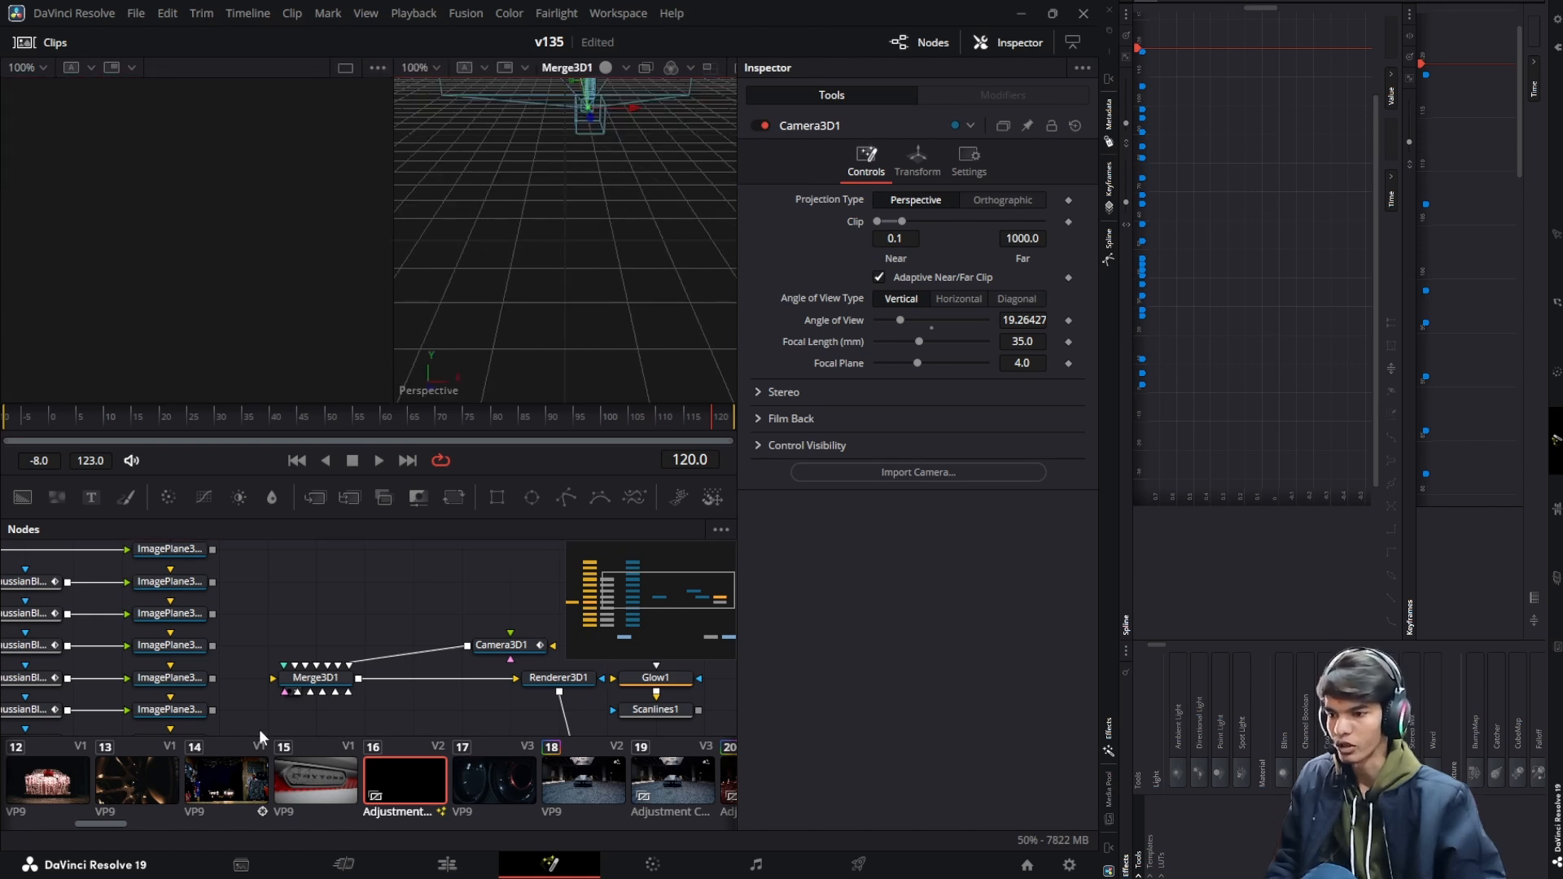
{"action": "left_click_drag", "start_coordinate": [332, 679], "coordinate": [277, 317]}
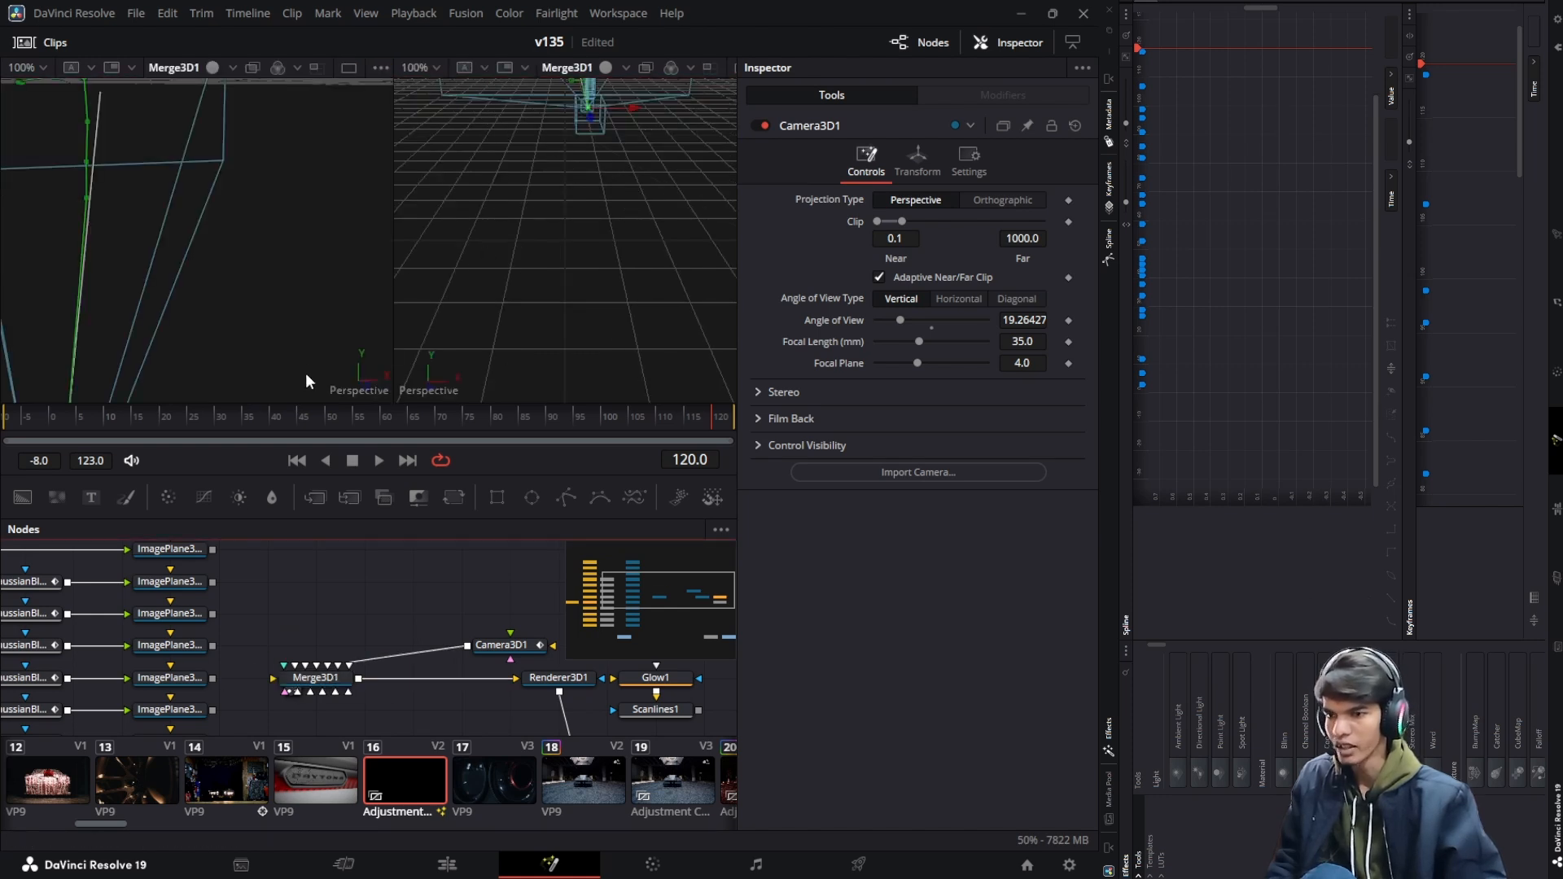
{"action": "left_click_drag", "start_coordinate": [204, 257], "coordinate": [276, 187]}
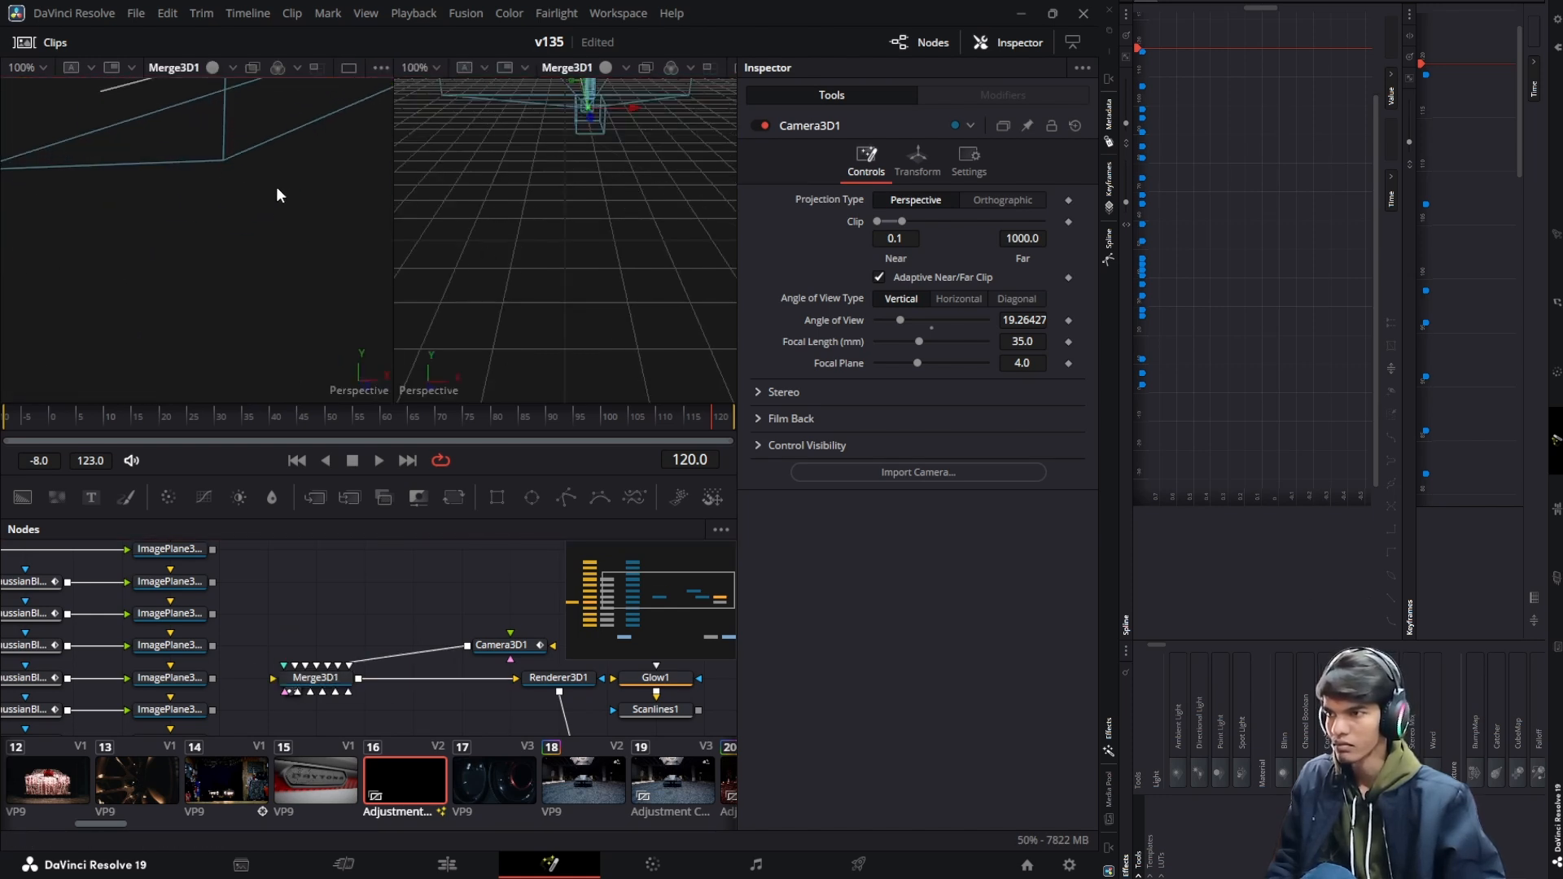
{"action": "left_click", "coordinate": [317, 682]}
{"action": "left_click_drag", "start_coordinate": [155, 198], "coordinate": [133, 225]}
{"action": "scroll", "coordinate": [133, 223], "scroll_direction": "down", "scroll_amount": 3}
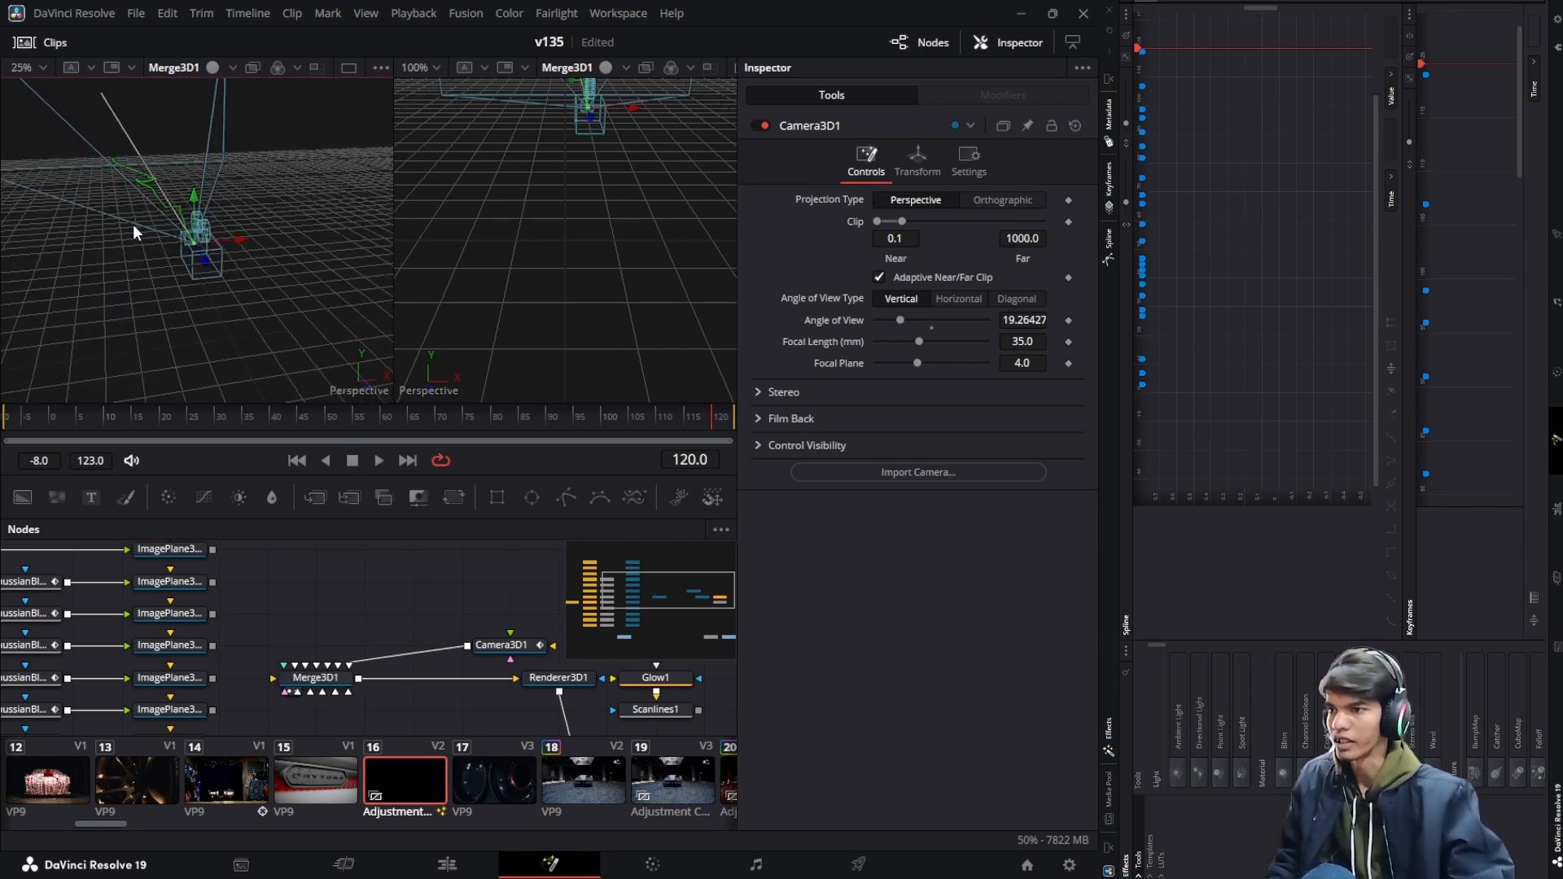
{"action": "scroll", "coordinate": [134, 223], "scroll_direction": "down", "scroll_amount": 2}
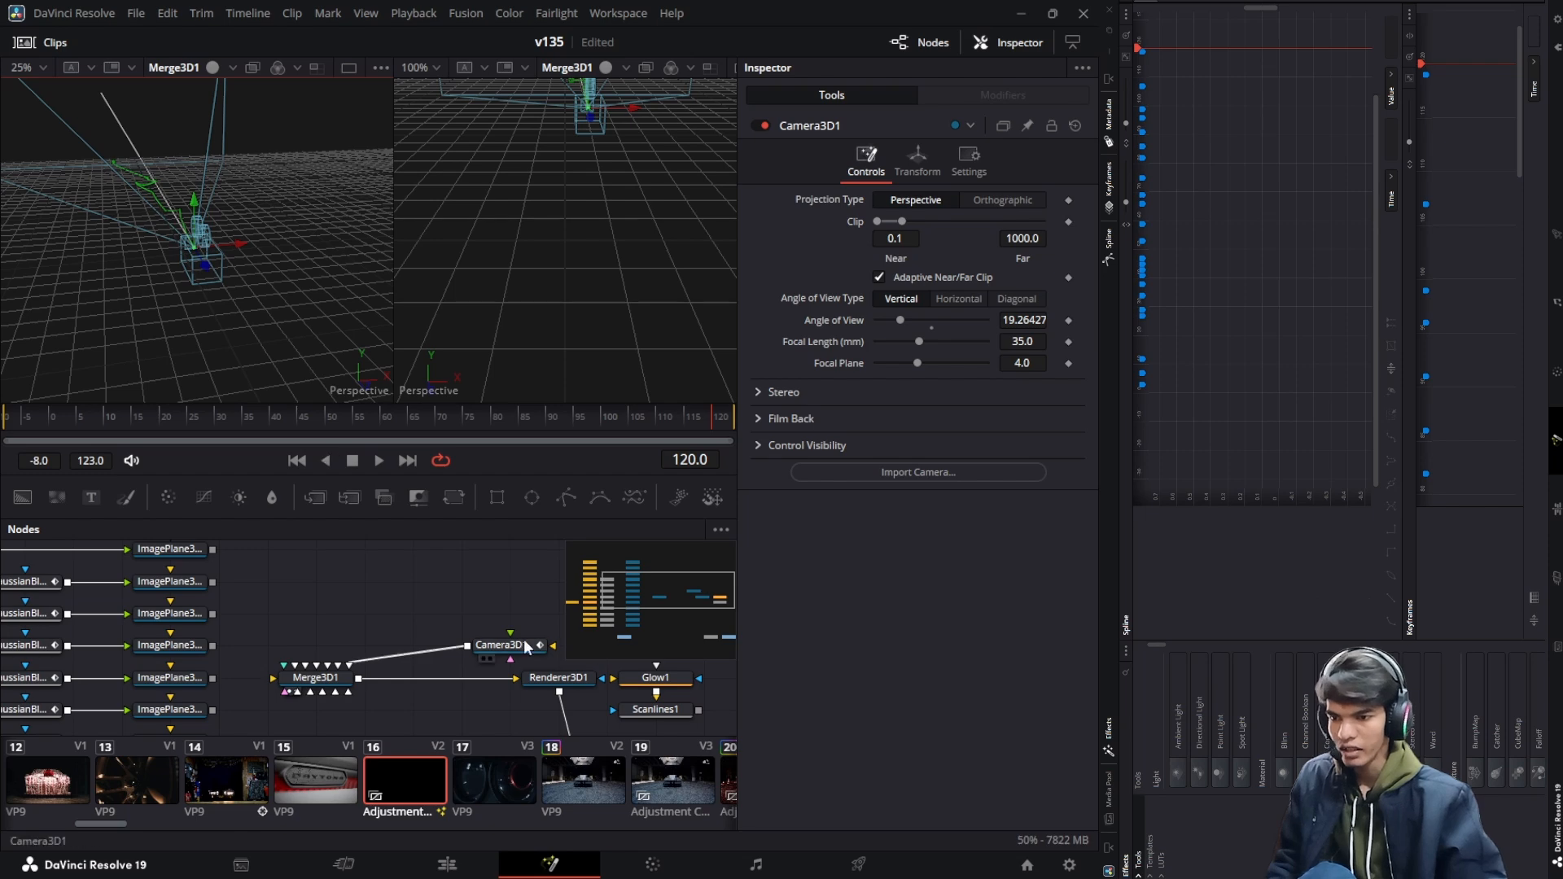
Show Renderer3D1 in the second viewer and widen the viewer showing Merge3D1
{"action": "left_click_drag", "start_coordinate": [567, 676], "coordinate": [609, 295]}
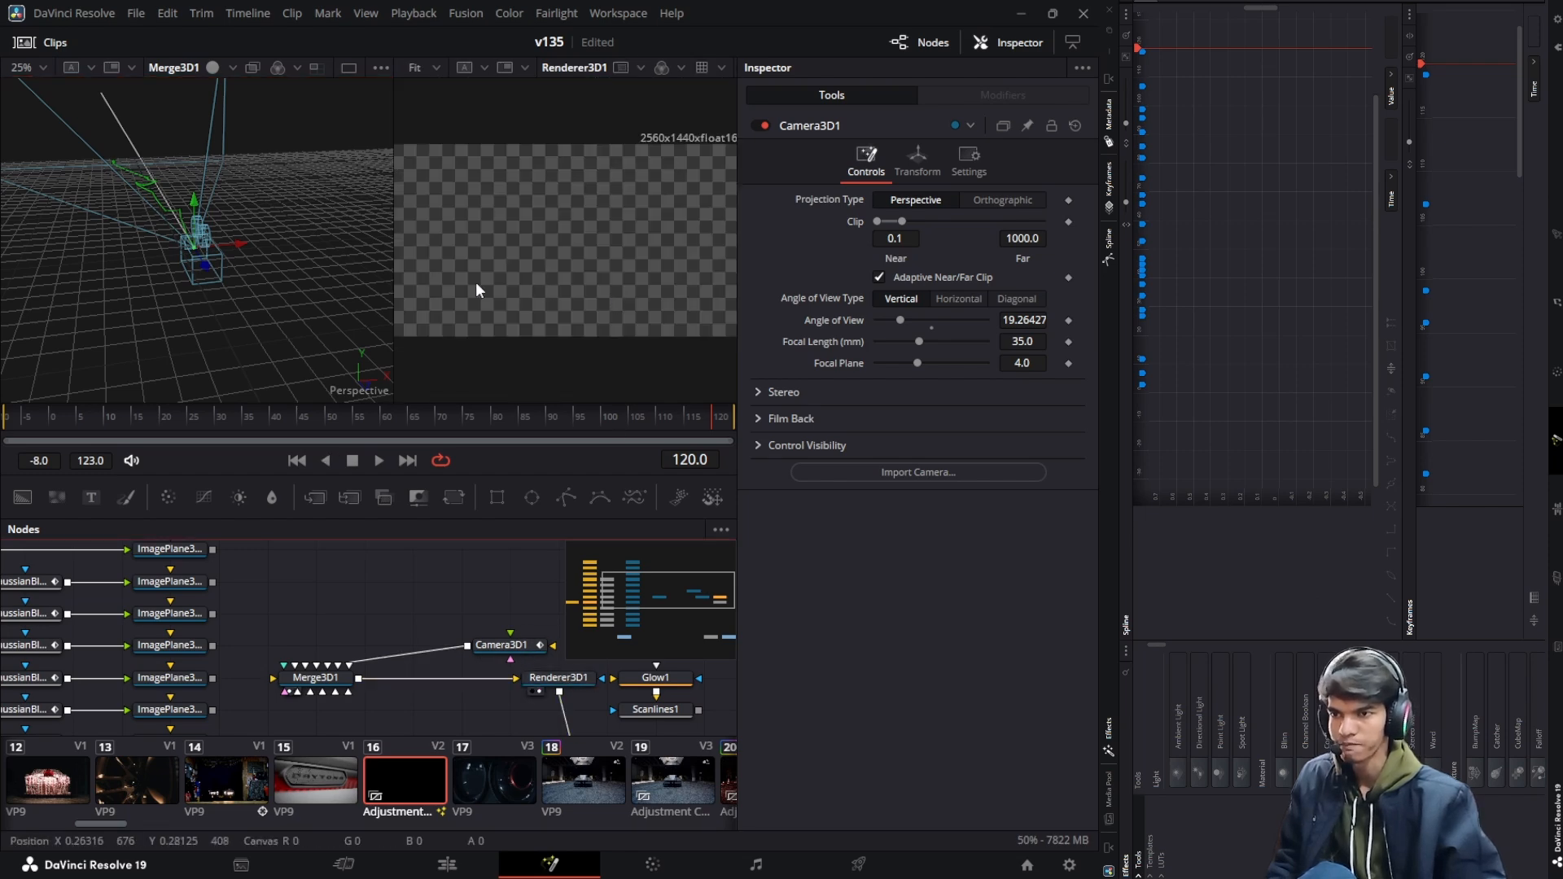
{"action": "left_click_drag", "start_coordinate": [394, 273], "coordinate": [471, 267]}
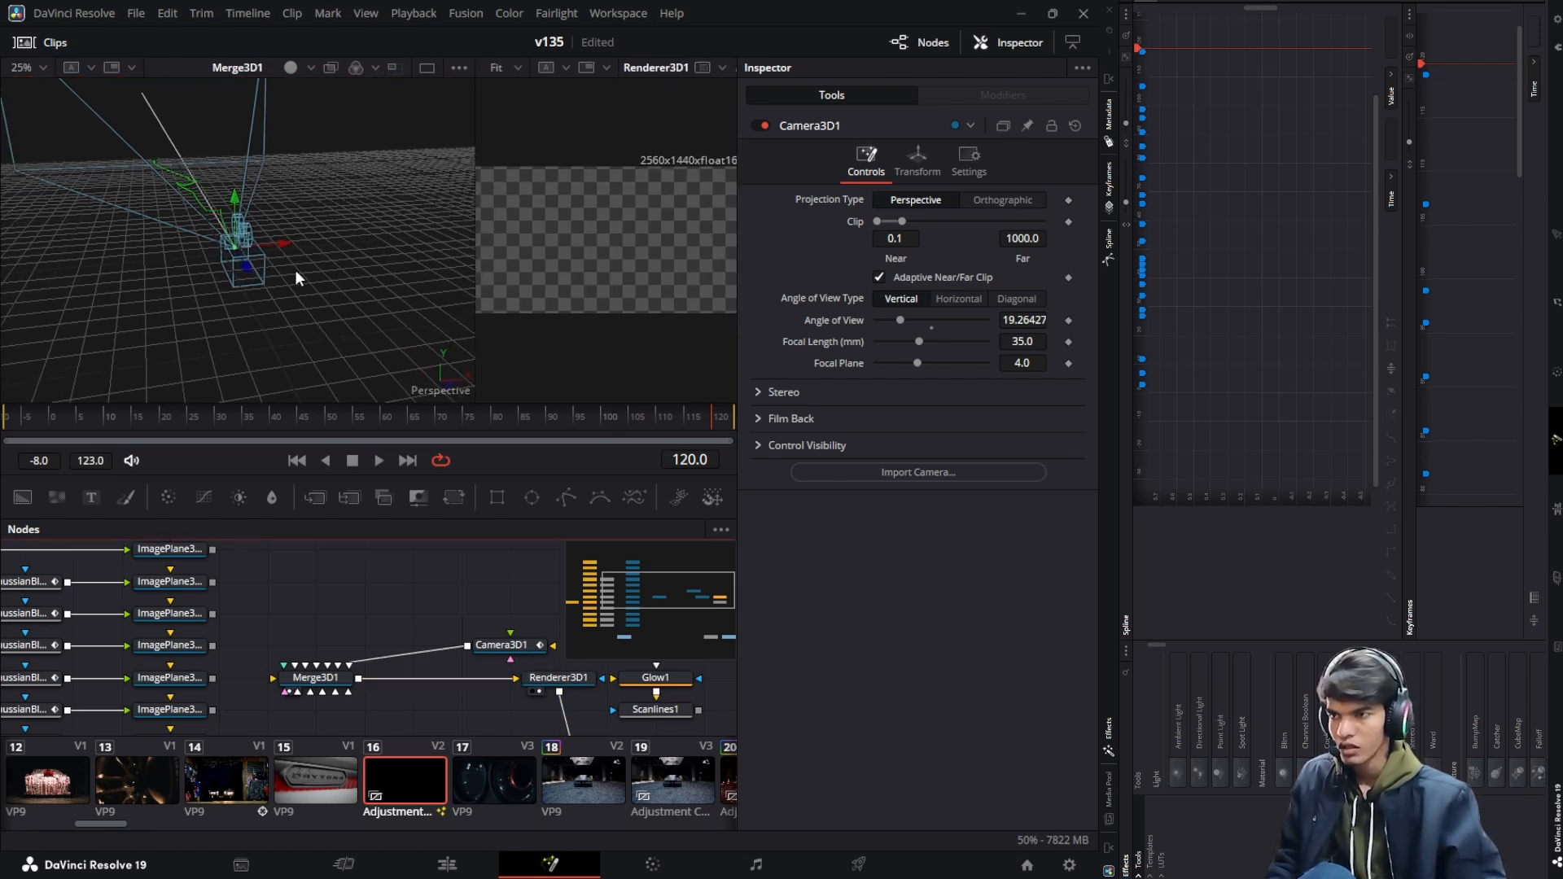
Search the tool list for "part" to examine the available particle tools
{"action": "left_click_drag", "start_coordinate": [285, 272], "coordinate": [242, 278]}
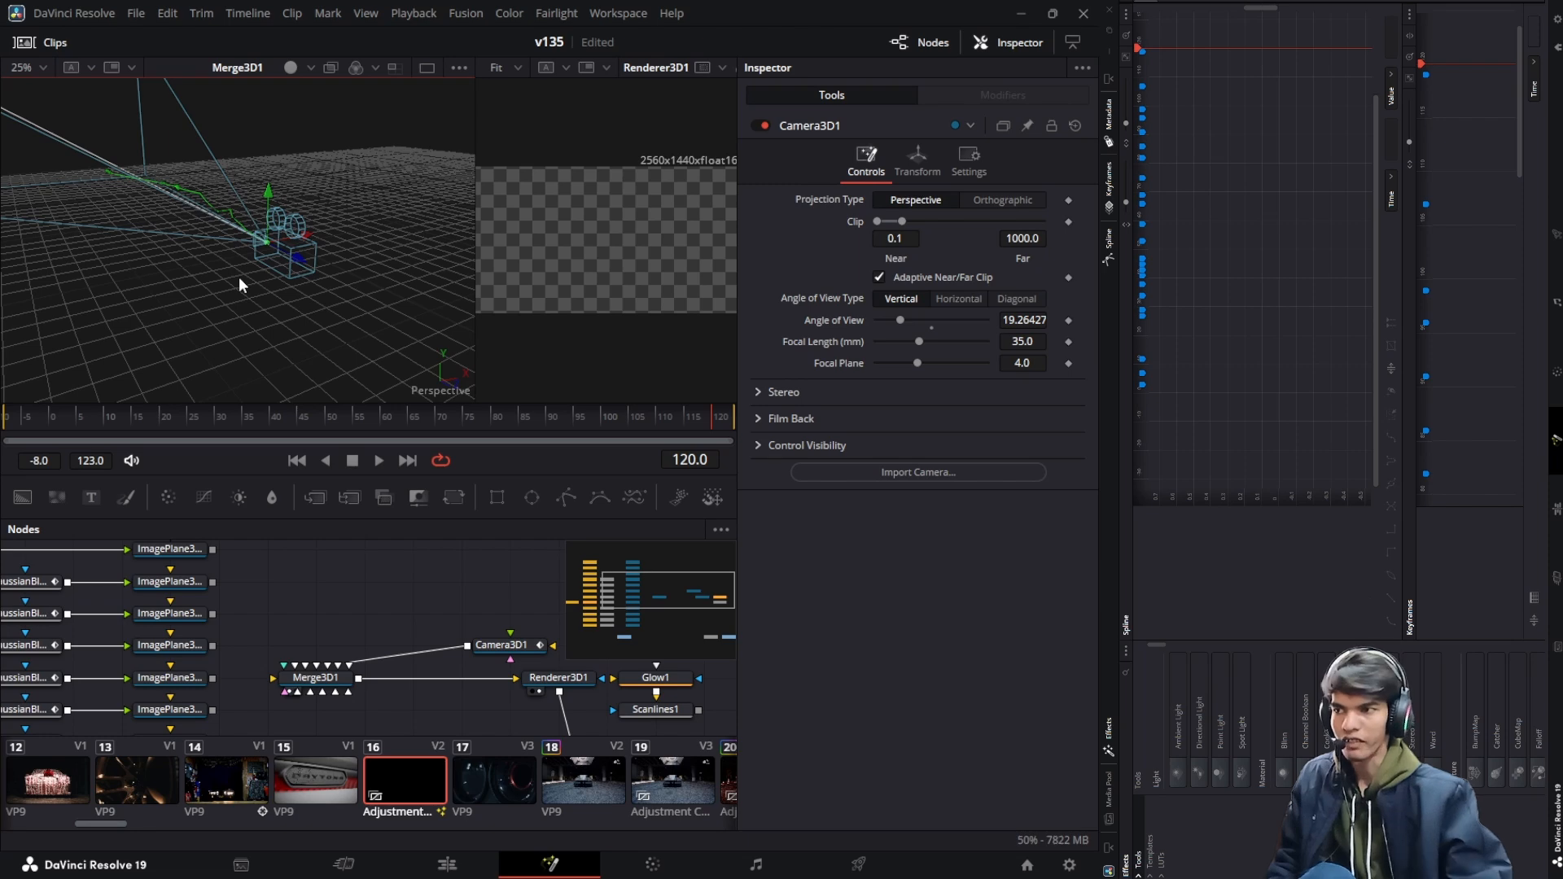
{"action": "scroll", "coordinate": [238, 277], "scroll_direction": "down", "scroll_amount": 3}
{"action": "left_click_drag", "start_coordinate": [236, 277], "coordinate": [196, 256]}
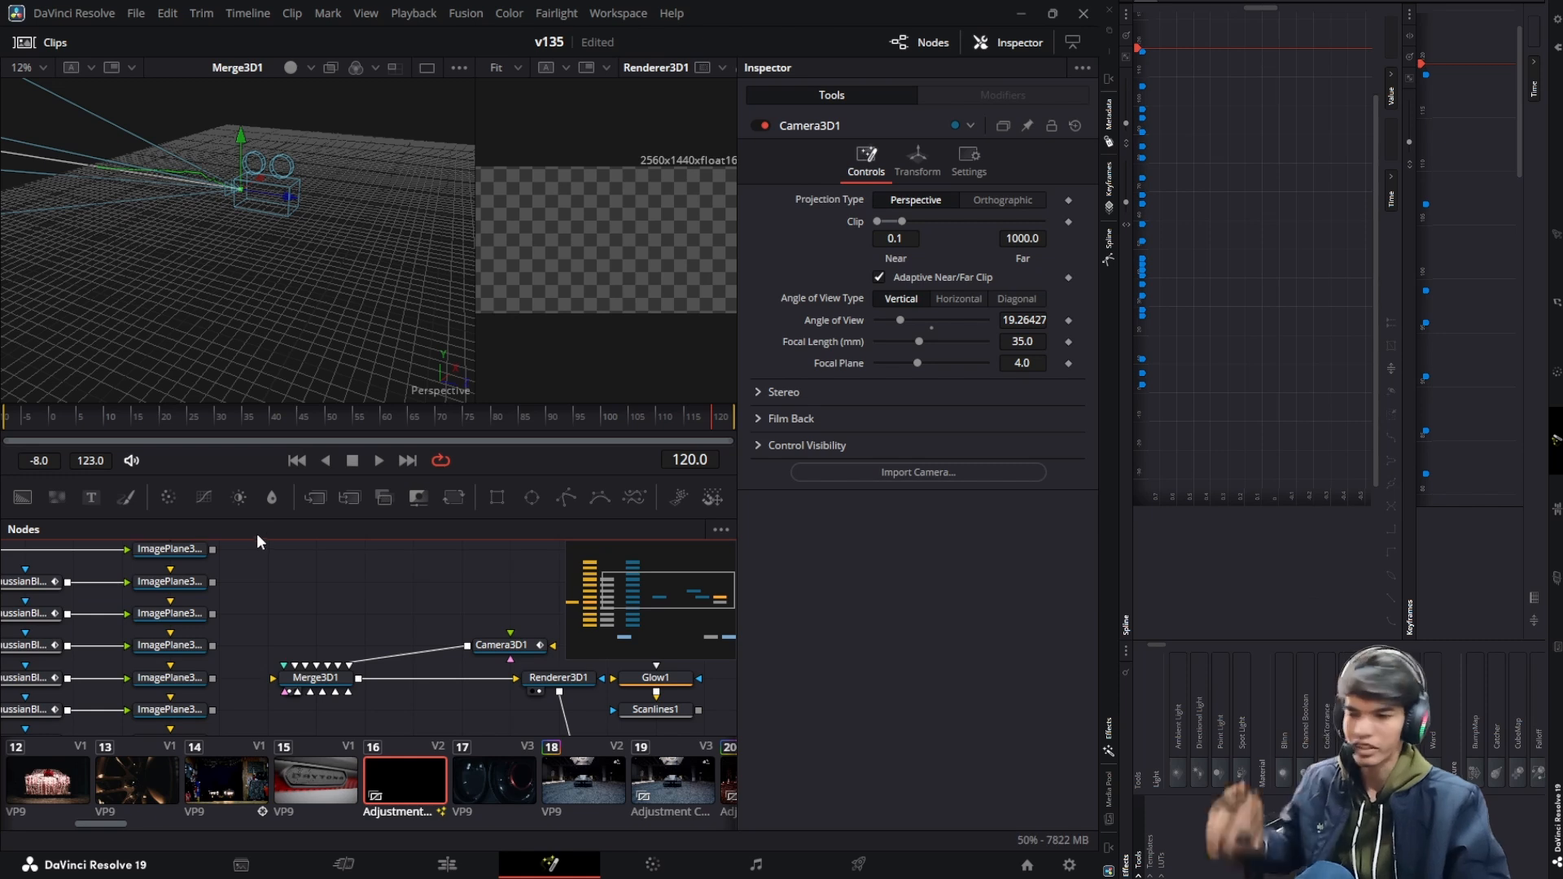
{"action": "key", "text": "shift+space"}
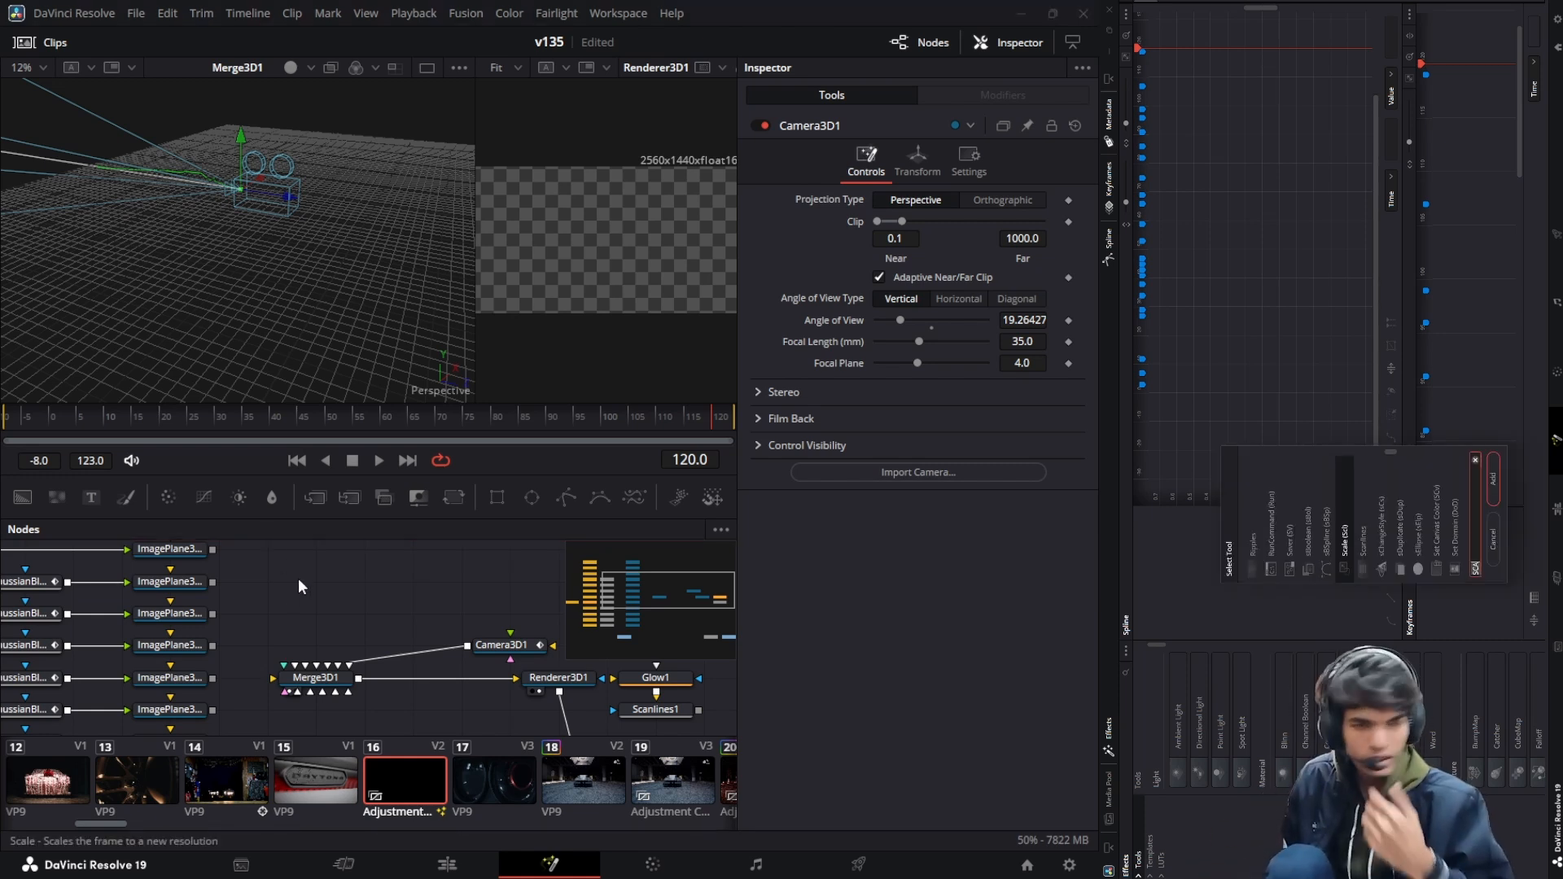
{"action": "type", "text": "sca"}
{"action": "key", "text": "BackSpace"}
{"action": "key", "text": "BackSpace"}
{"action": "key", "text": "BackSpace"}
{"action": "type", "text": "part"}
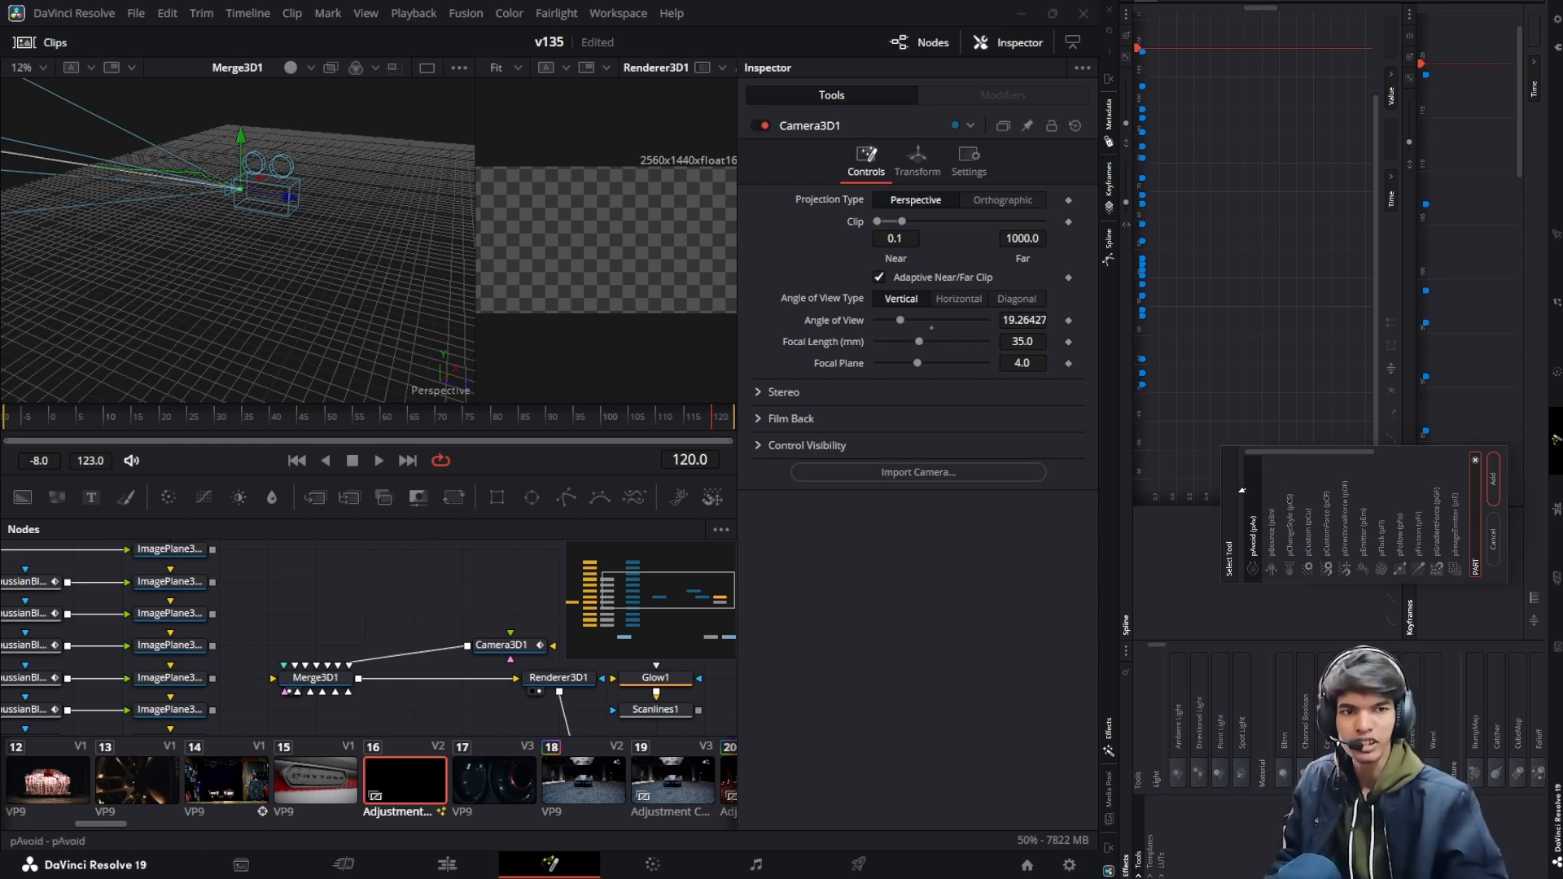
{"action": "left_click_drag", "start_coordinate": [1239, 492], "coordinate": [466, 117]}
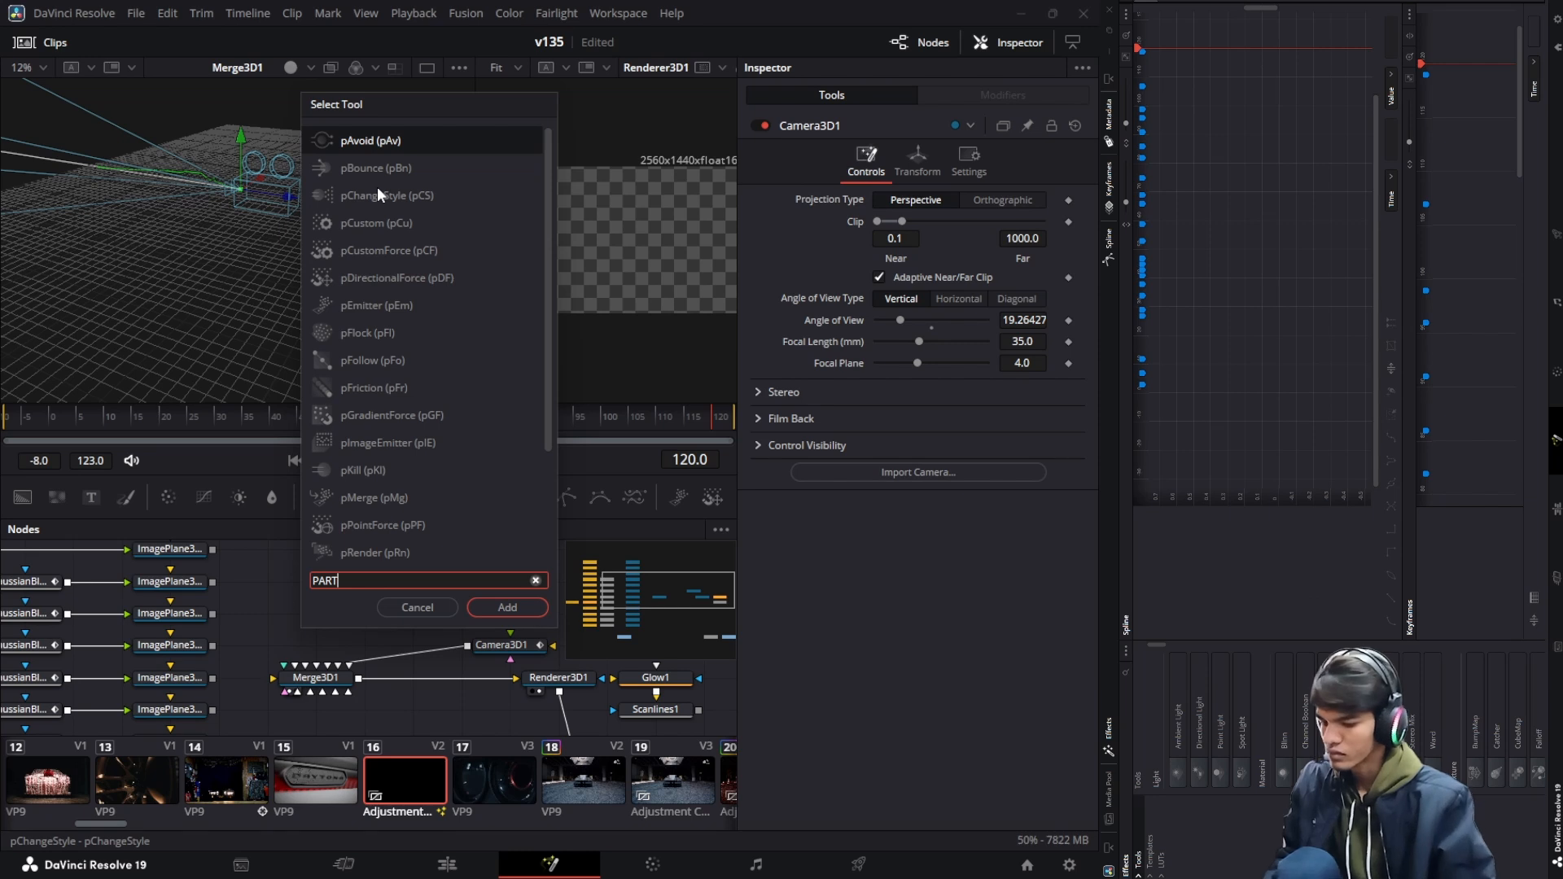
{"action": "key", "text": "BackSpace"}
{"action": "key", "text": "BackSpace"}
{"action": "key", "text": "BackSpace"}
{"action": "key", "text": "BackSpace"}
{"action": "type", "text": "part"}
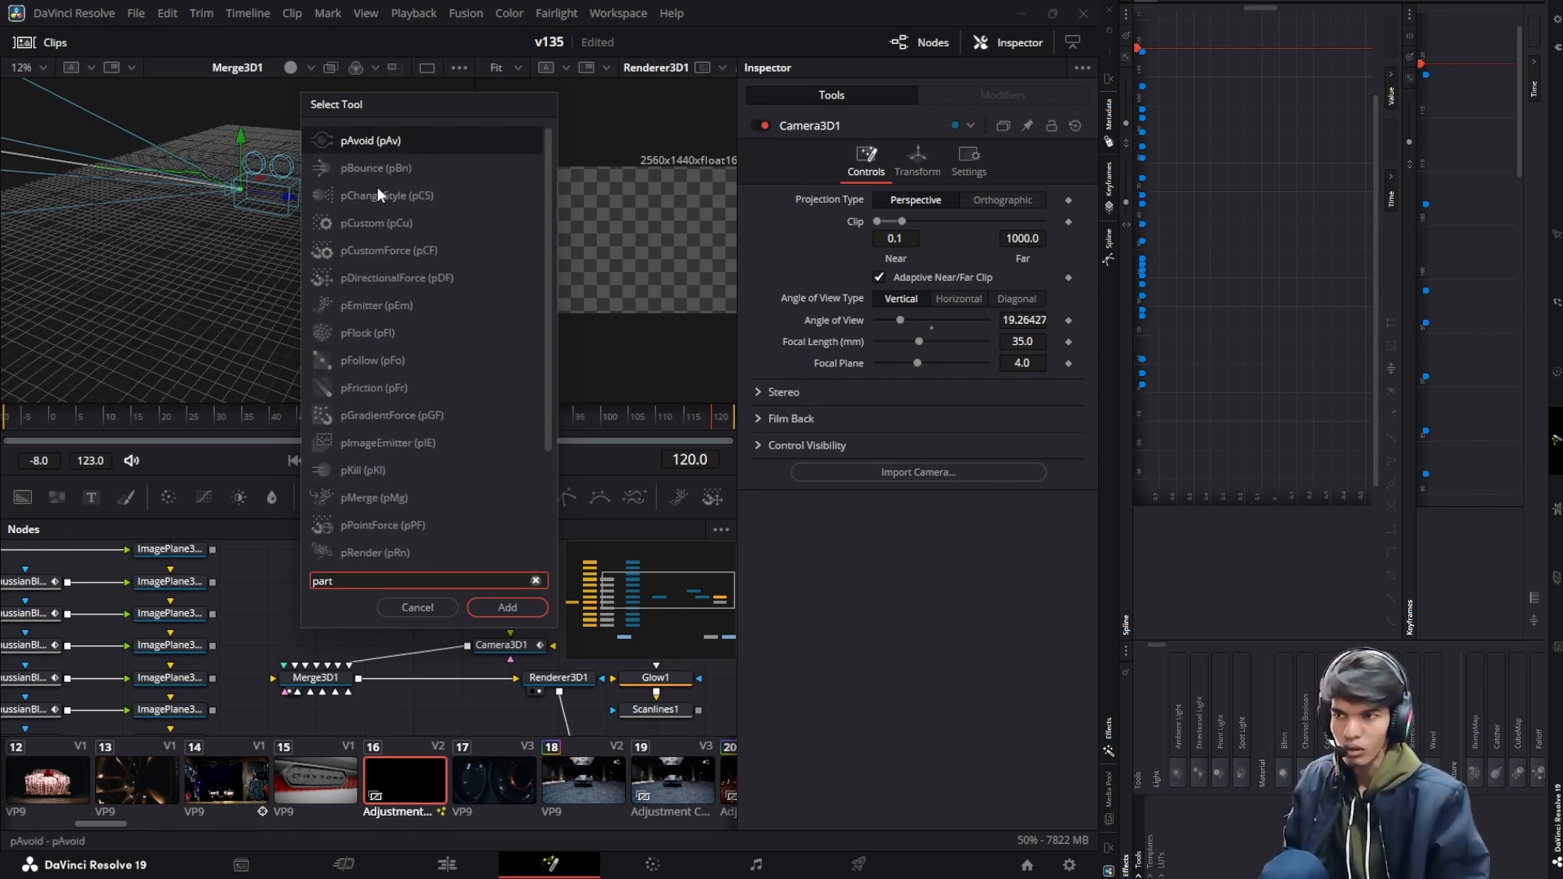
Find the particle emitter by searching the tool list for "emit" and add a pEmitter node above Merge3D1
{"action": "key", "text": "BackSpace"}
{"action": "key", "text": "BackSpace"}
{"action": "key", "text": "BackSpace"}
{"action": "key", "text": "BackSpace"}
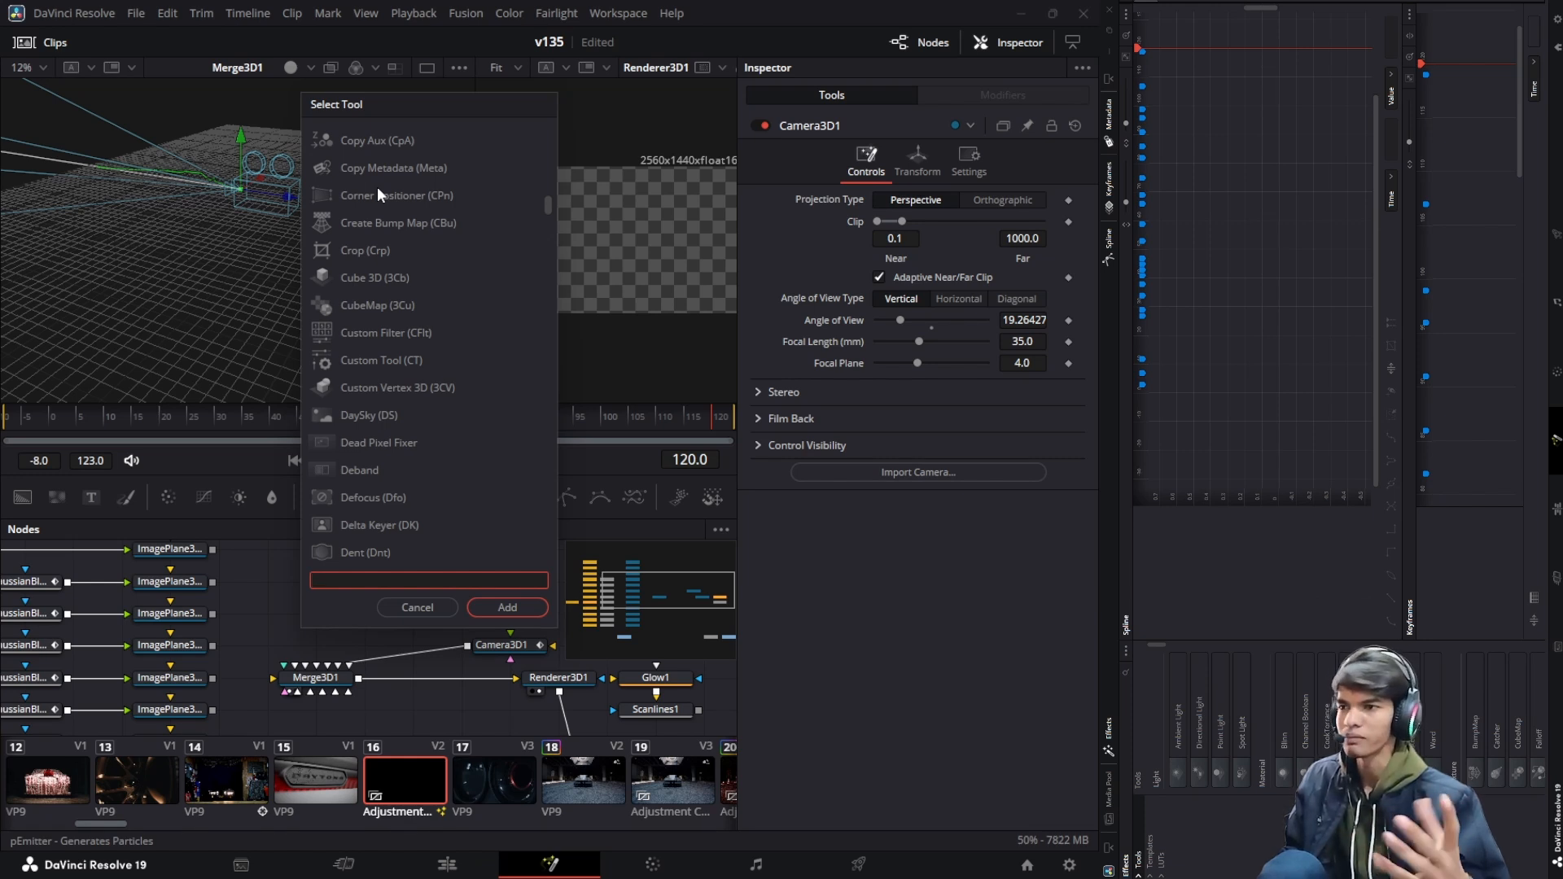
{"action": "type", "text": "emit"}
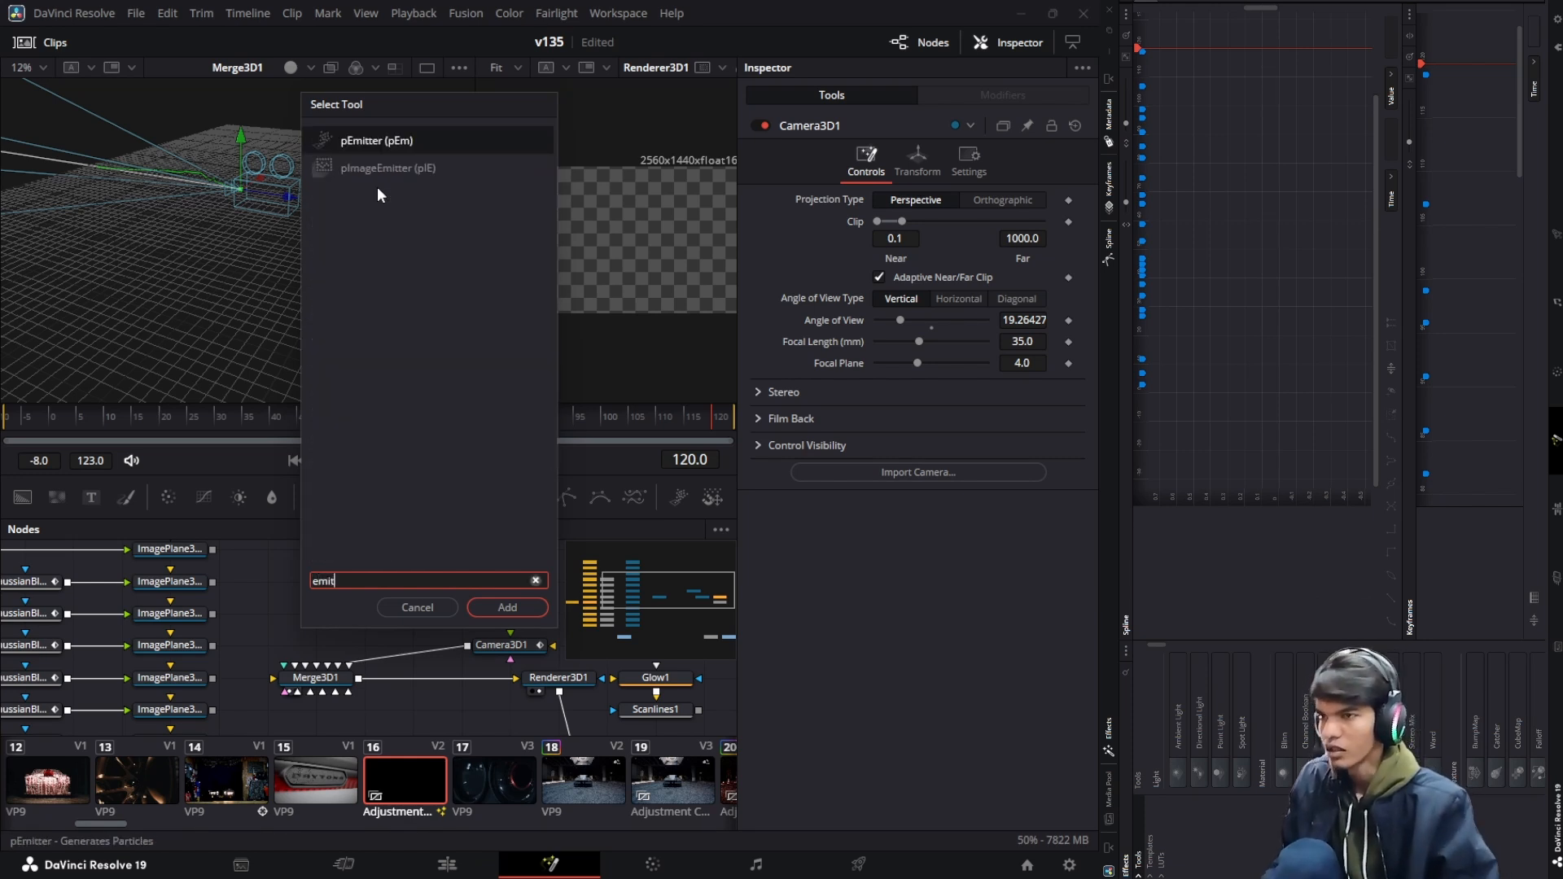
{"action": "key", "text": "Return"}
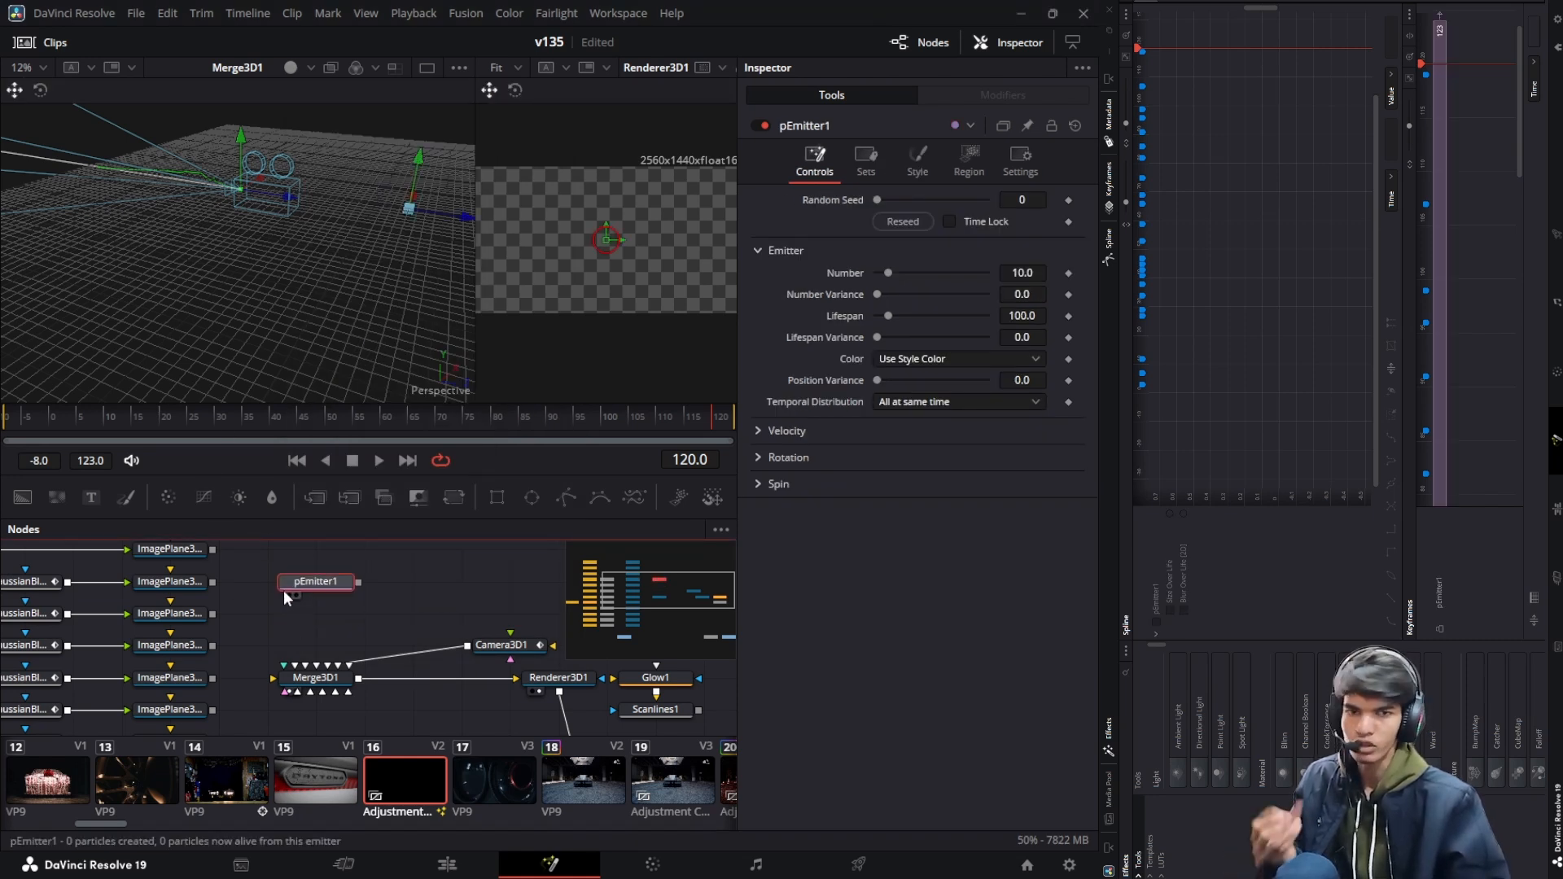
Examine the unconnected pEmitter1 node in relation to Merge3D1, its inputs and the camera connection
{"action": "left_click_drag", "start_coordinate": [320, 583], "coordinate": [334, 553]}
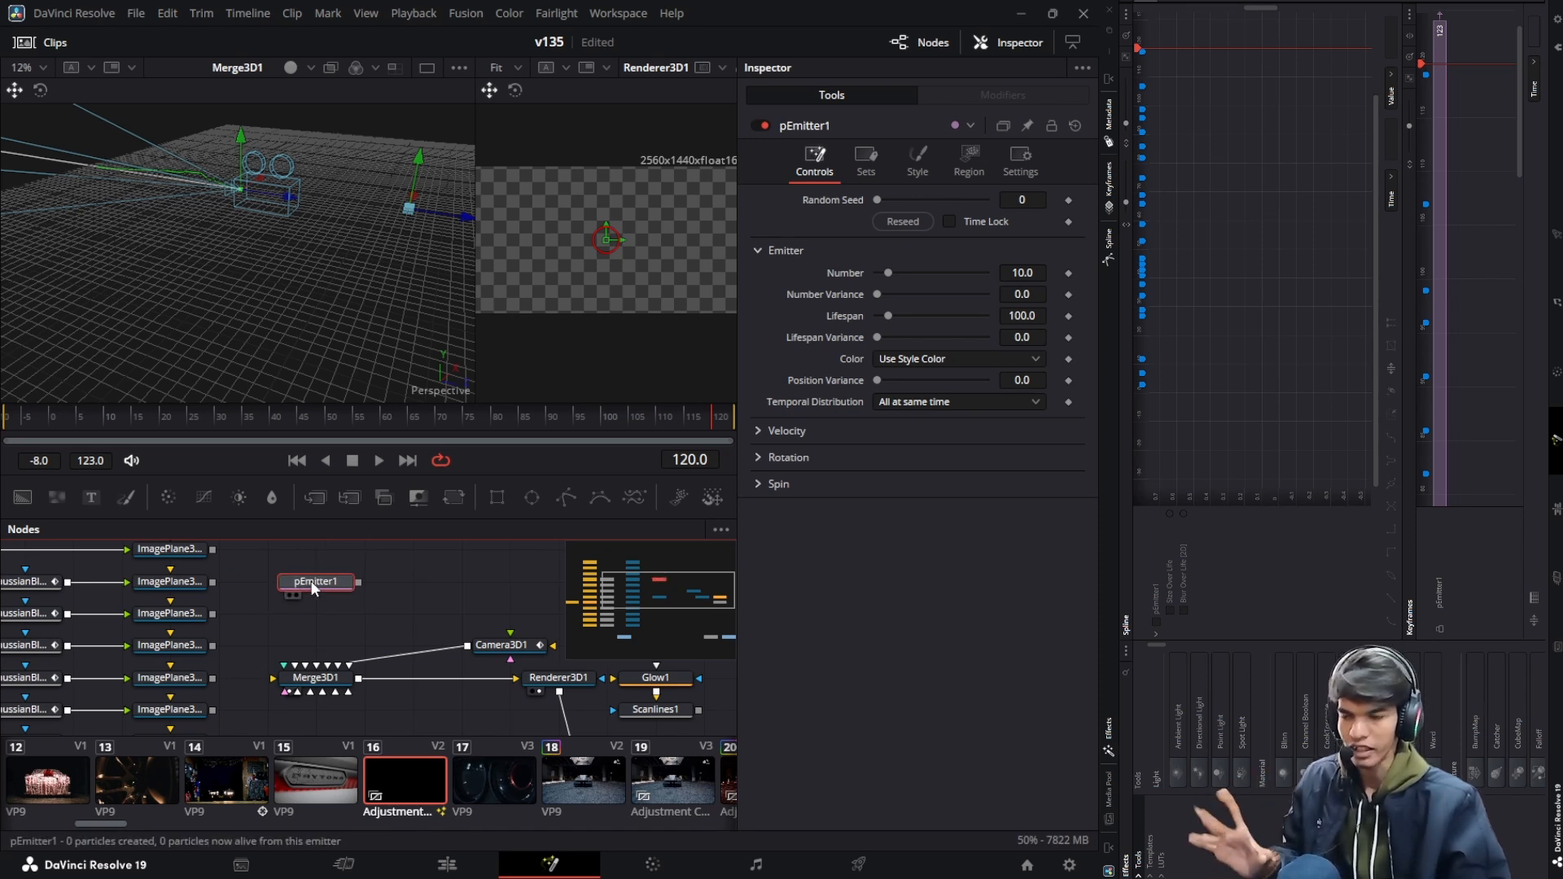
{"action": "left_click_drag", "start_coordinate": [288, 703], "coordinate": [352, 680]}
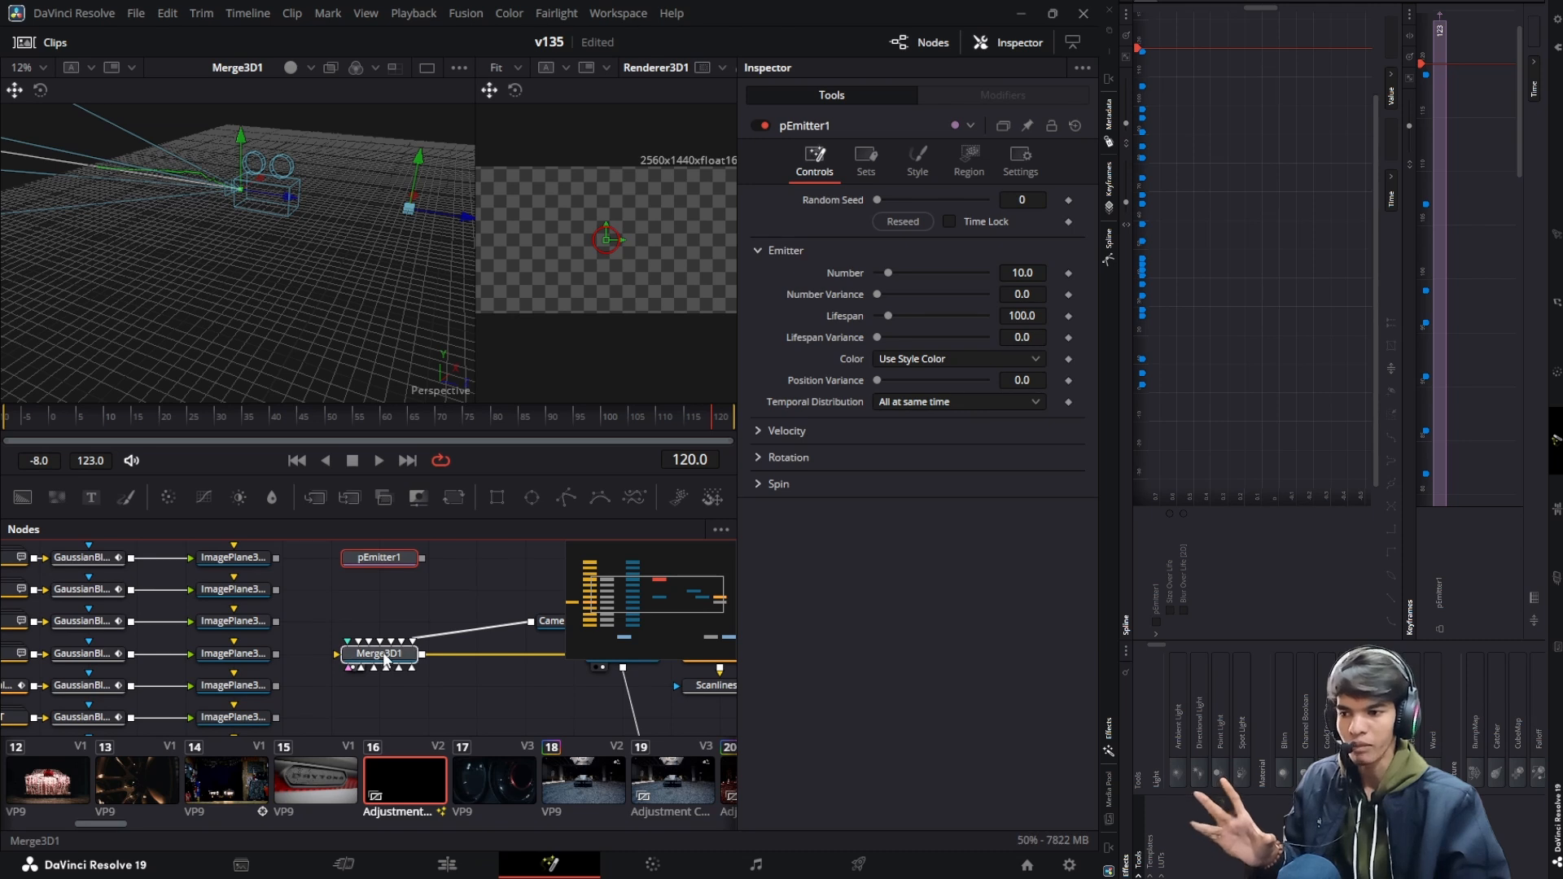
{"action": "left_click", "coordinate": [386, 661]}
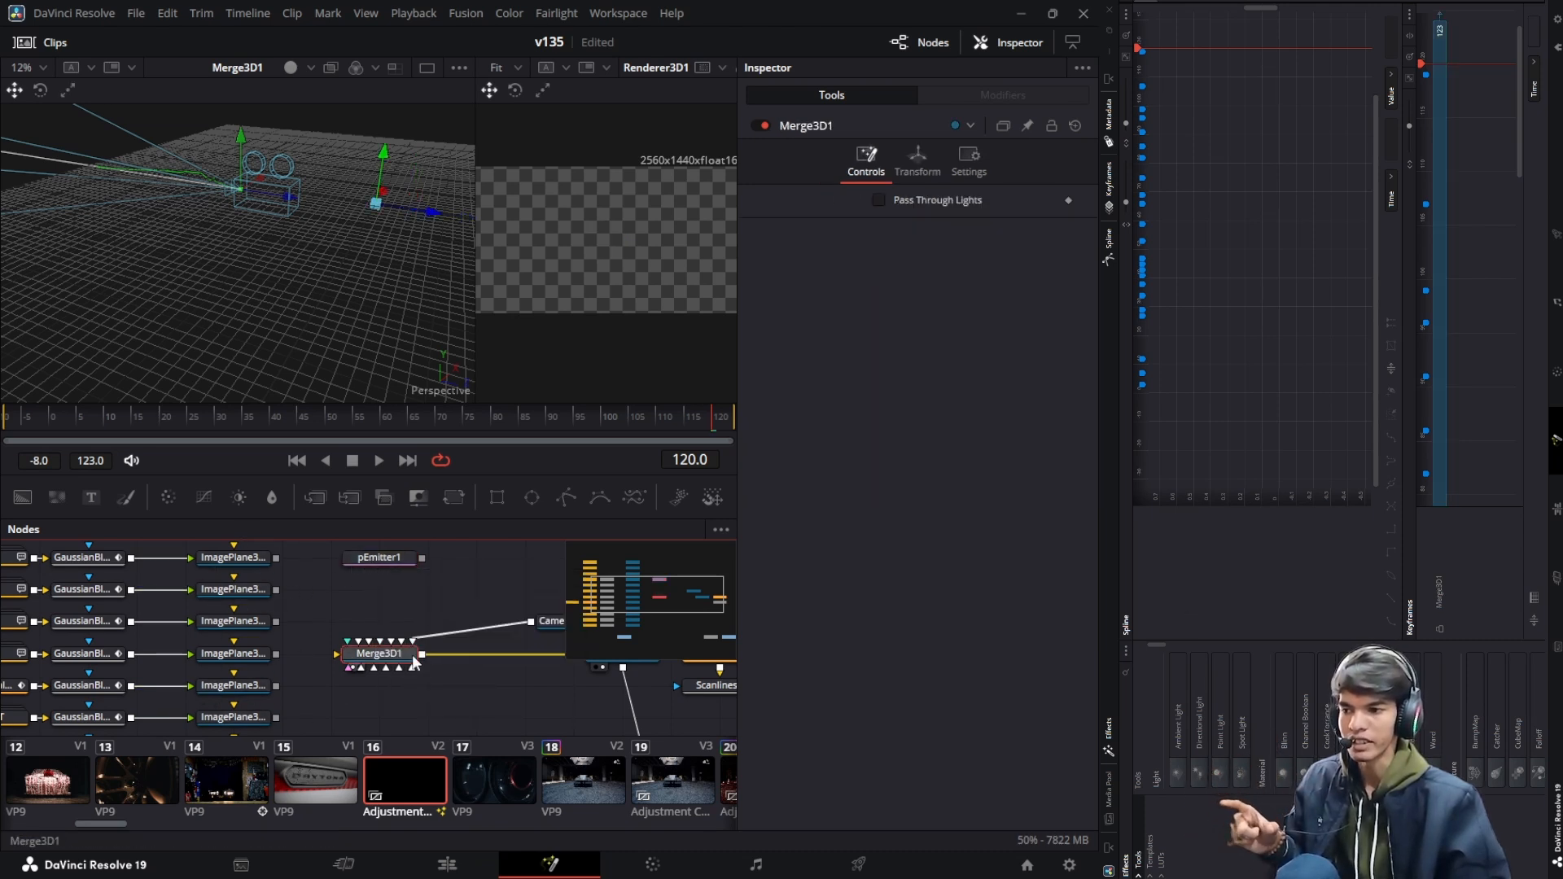
{"action": "scroll", "coordinate": [397, 656], "scroll_direction": "up", "scroll_amount": 2}
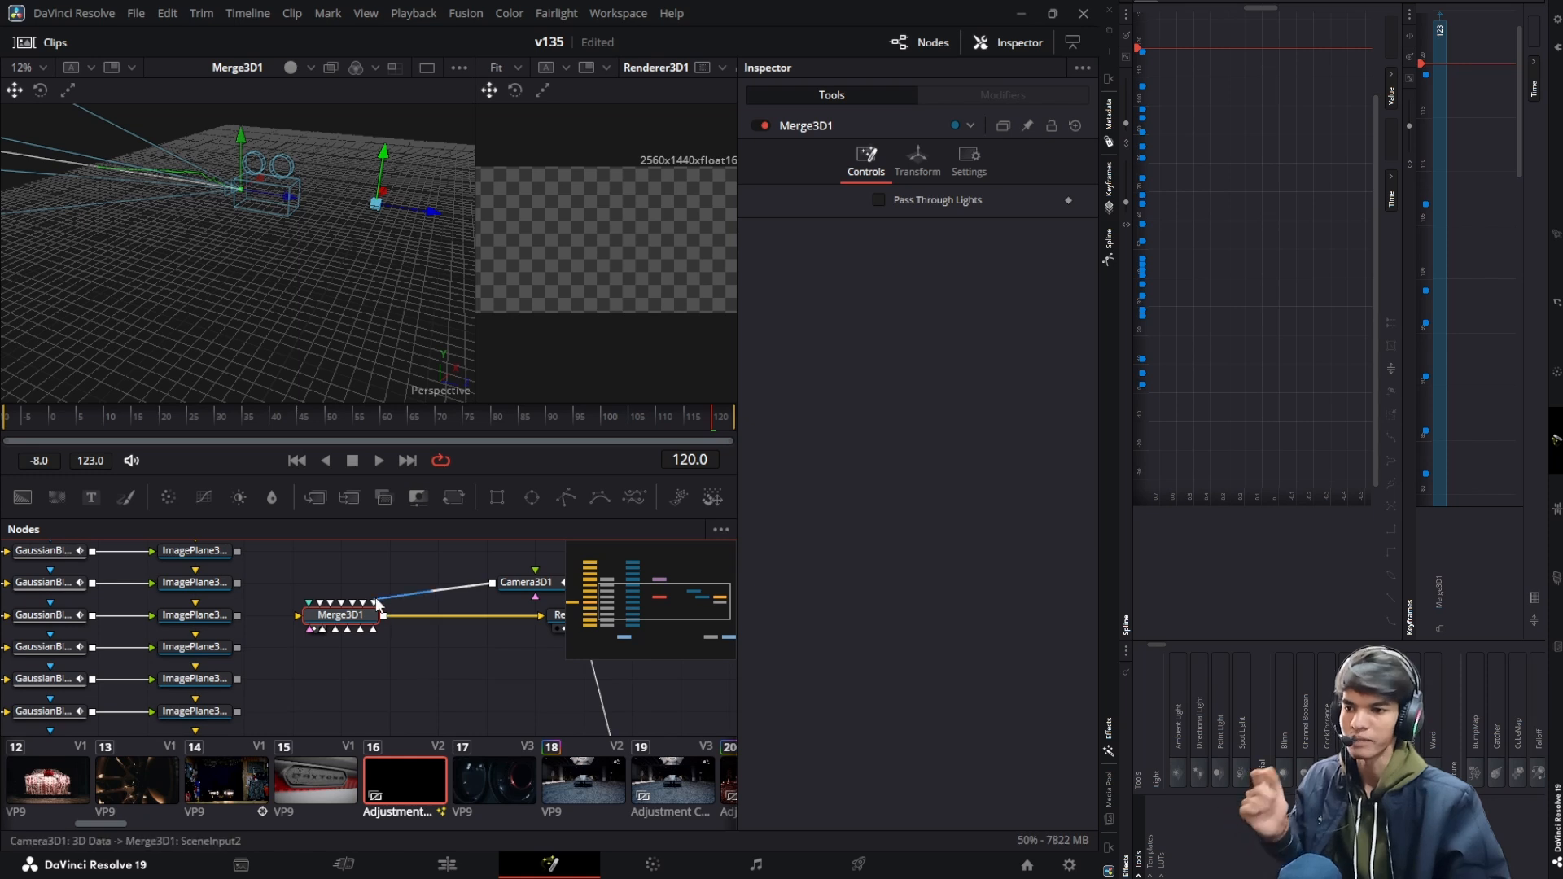
{"action": "left_click", "coordinate": [391, 642]}
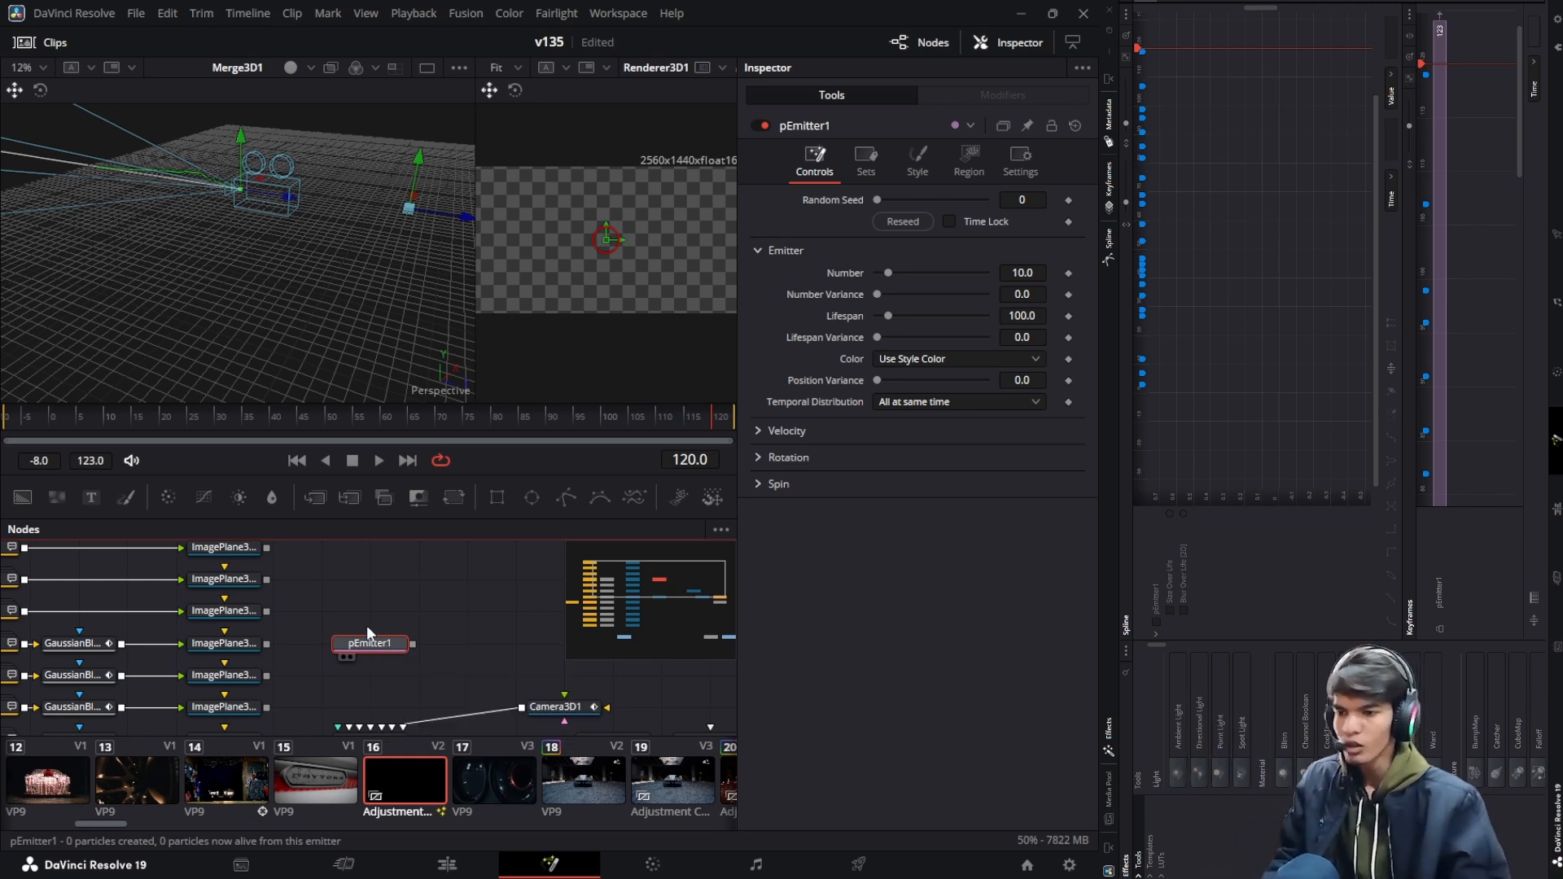
{"action": "left_click_drag", "start_coordinate": [381, 642], "coordinate": [383, 610]}
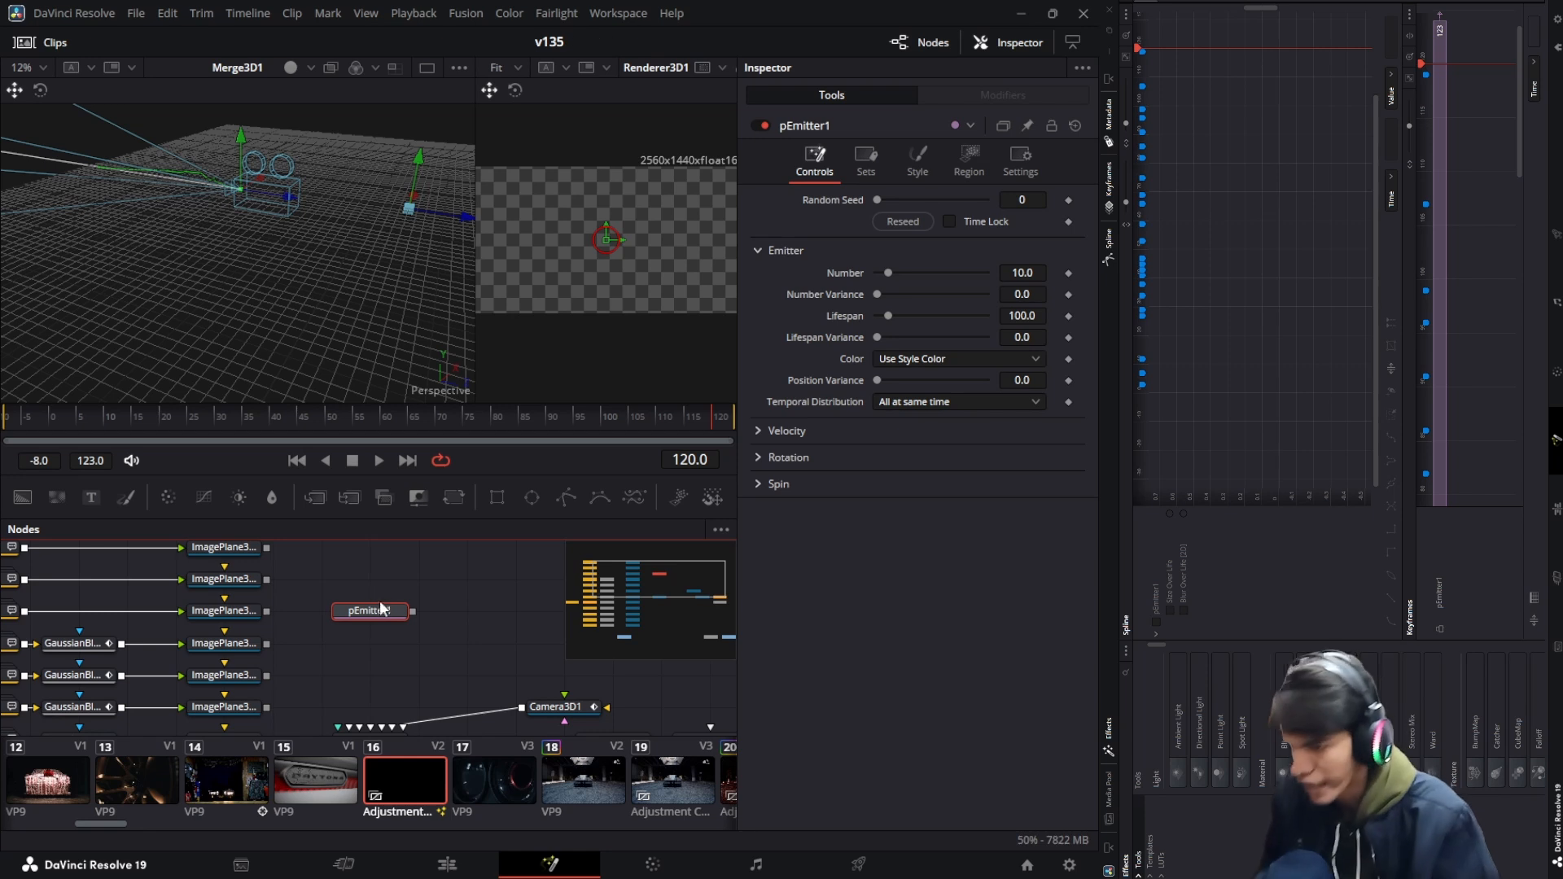
{"action": "left_click_drag", "start_coordinate": [369, 610], "coordinate": [402, 643]}
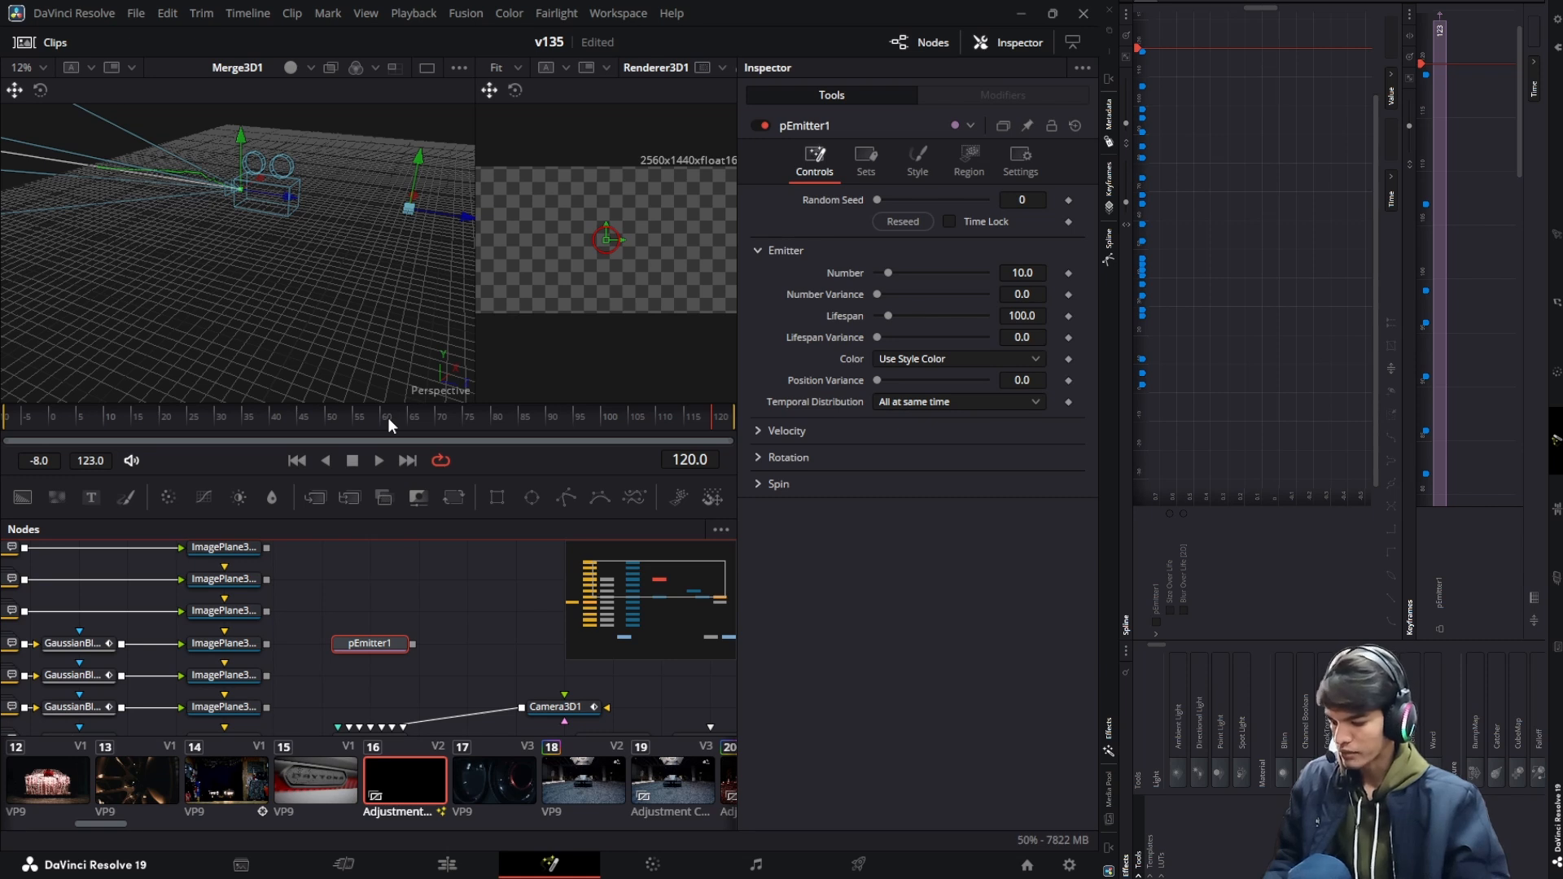
{"action": "scroll", "coordinate": [407, 635], "scroll_direction": "down", "scroll_amount": 3}
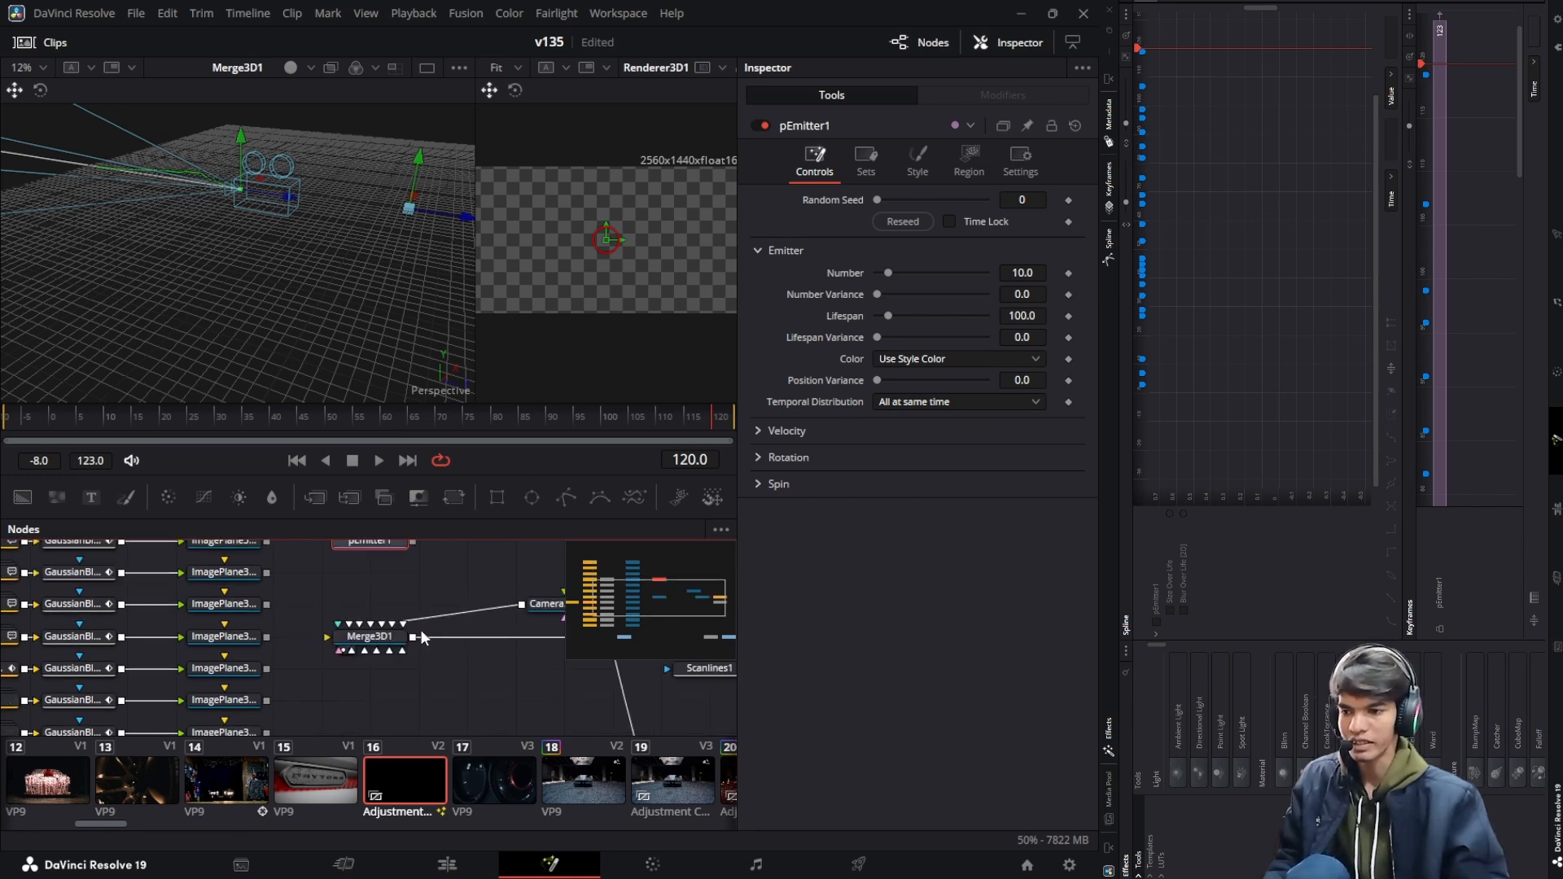
{"action": "left_click_drag", "start_coordinate": [422, 633], "coordinate": [289, 640]}
{"action": "left_click_drag", "start_coordinate": [377, 561], "coordinate": [493, 641]}
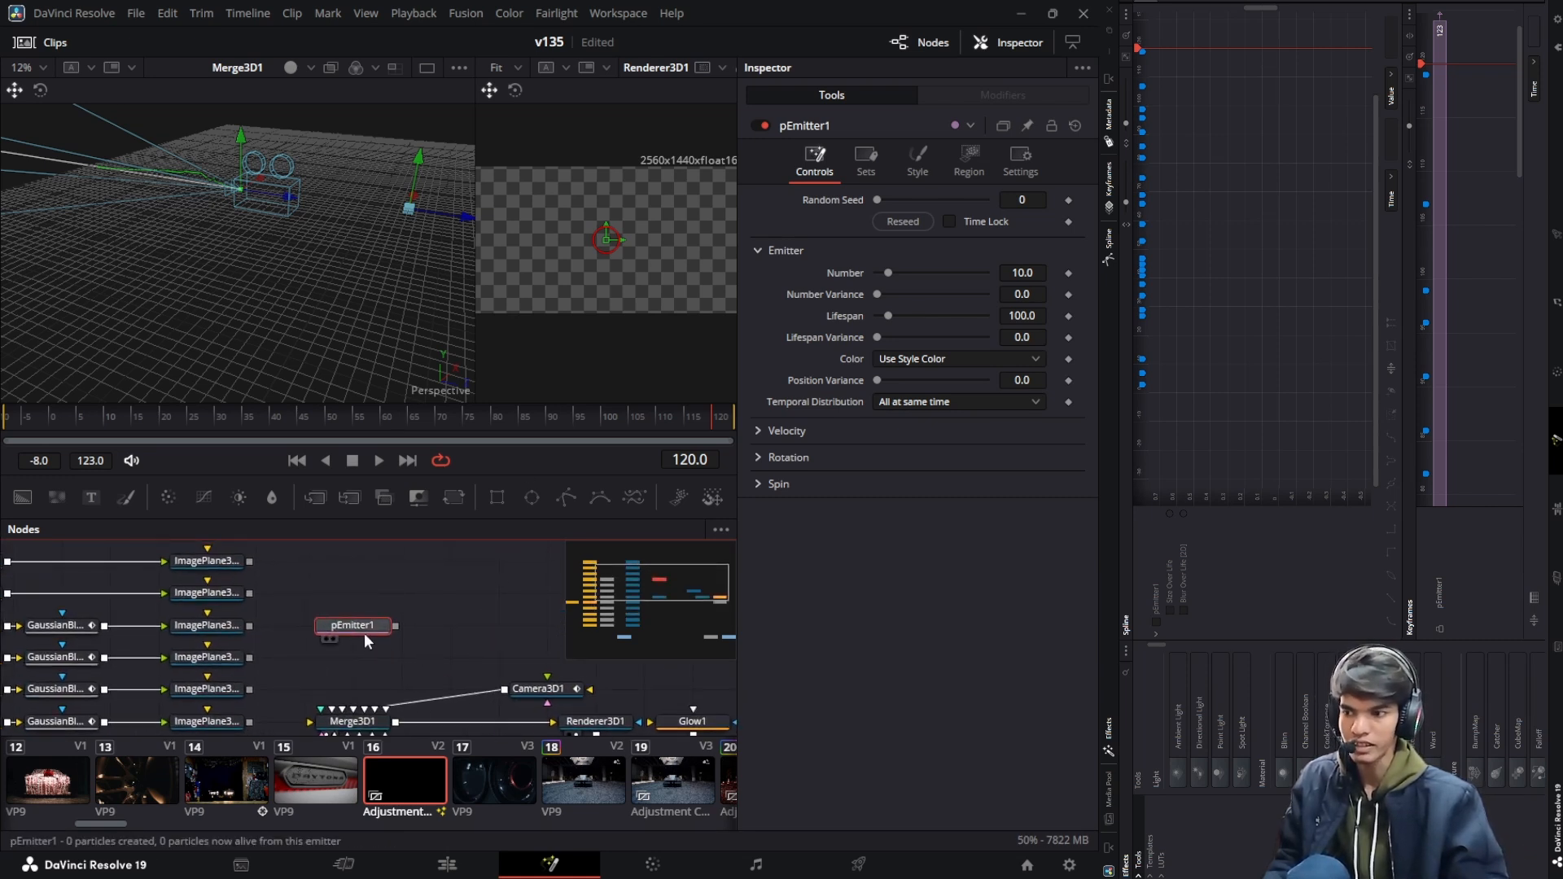
Search the tool list for "render" and add a pRender node next to pEmitter1
{"action": "left_click", "coordinate": [360, 613]}
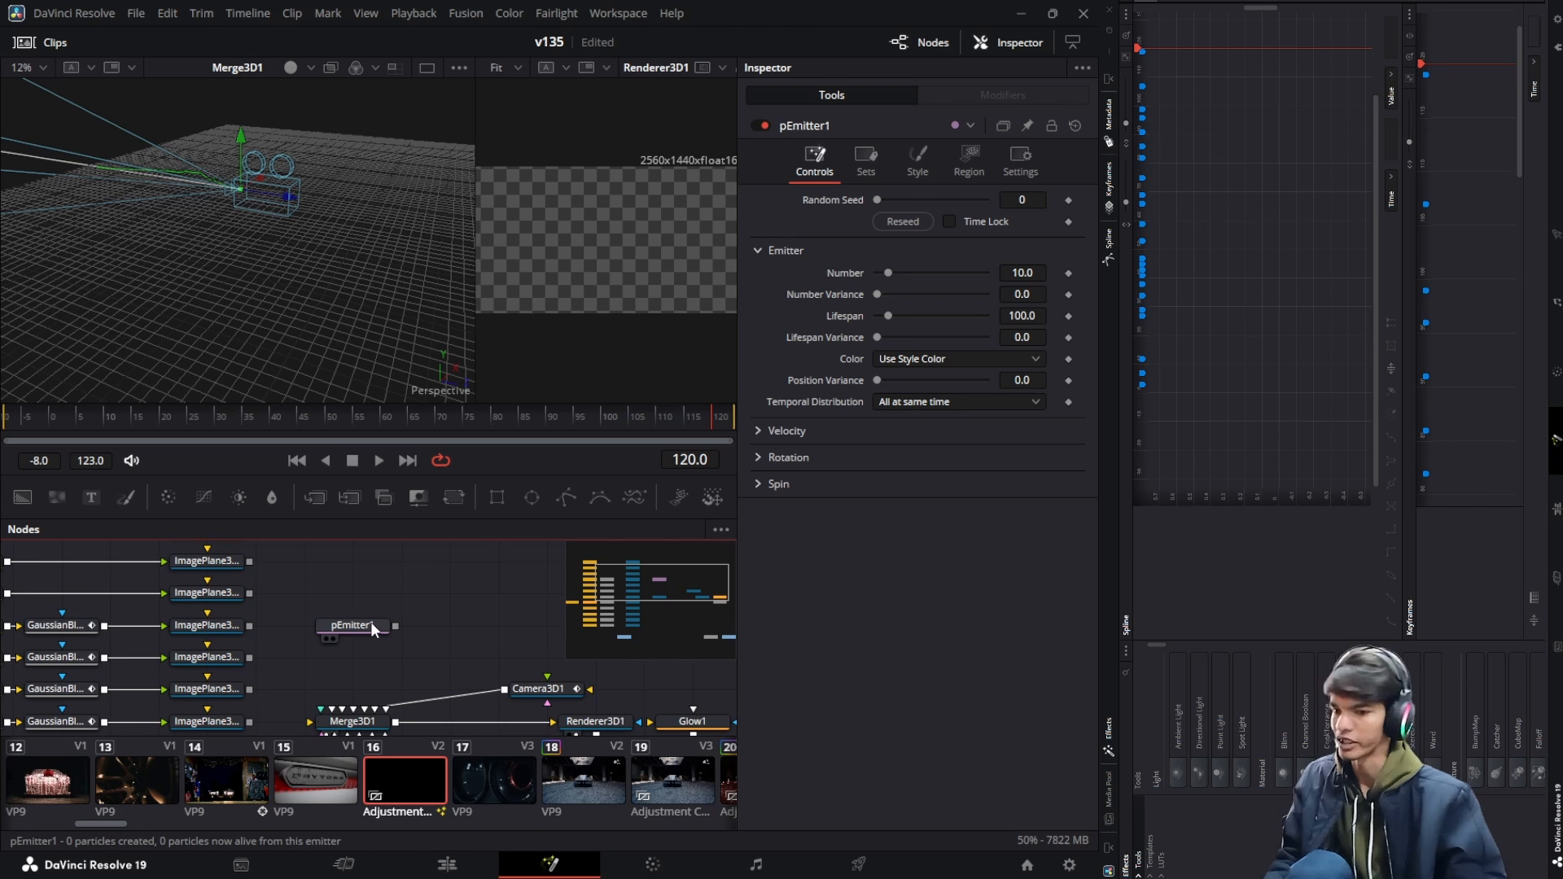
{"action": "key", "text": "shift+space"}
{"action": "type", "text": "render"}
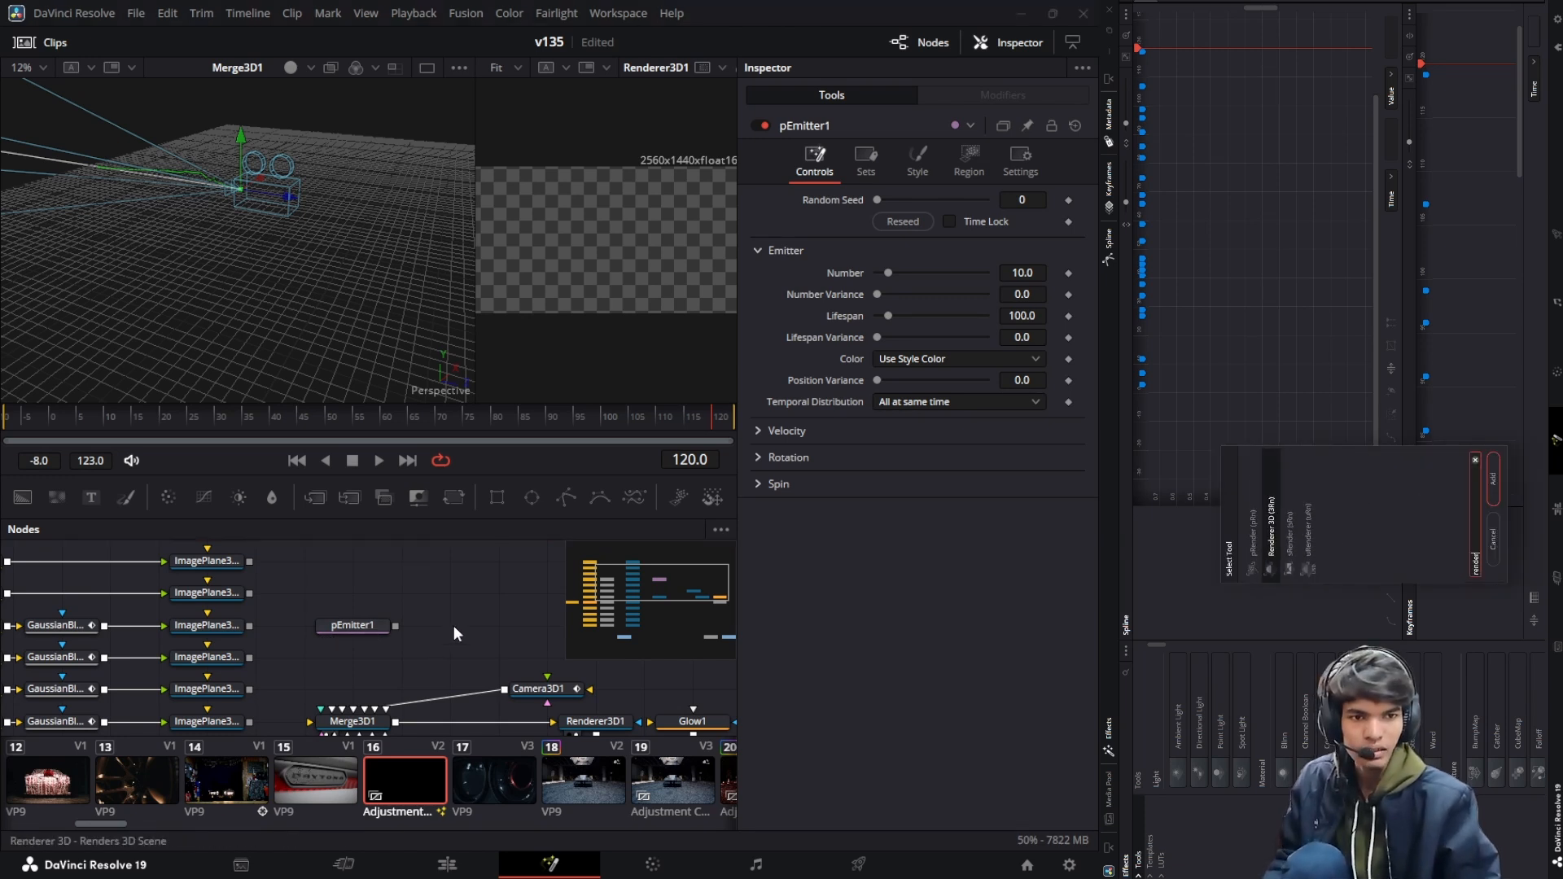
{"action": "key", "text": "Down"}
{"action": "key", "text": "Down"}
{"action": "key", "text": "Up"}
{"action": "key", "text": "Up"}
{"action": "key", "text": "Up"}
{"action": "key", "text": "Return"}
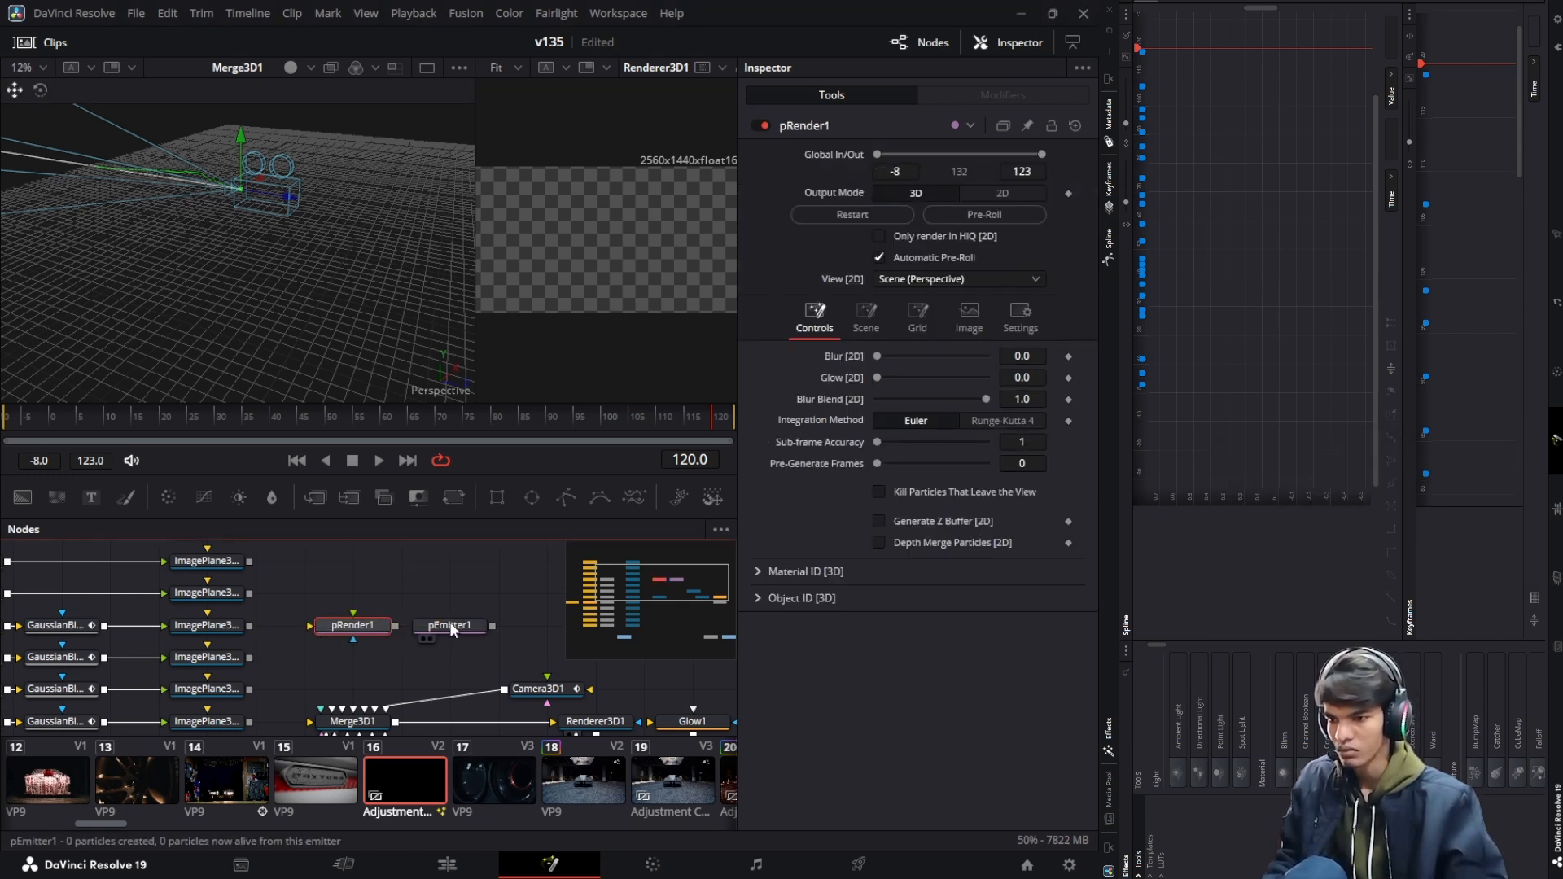
Delete pEmitter1 from beside pRender1 and shift pRender1 over to free space ahead of it
{"action": "left_click", "coordinate": [450, 627]}
{"action": "key", "text": "Delete"}
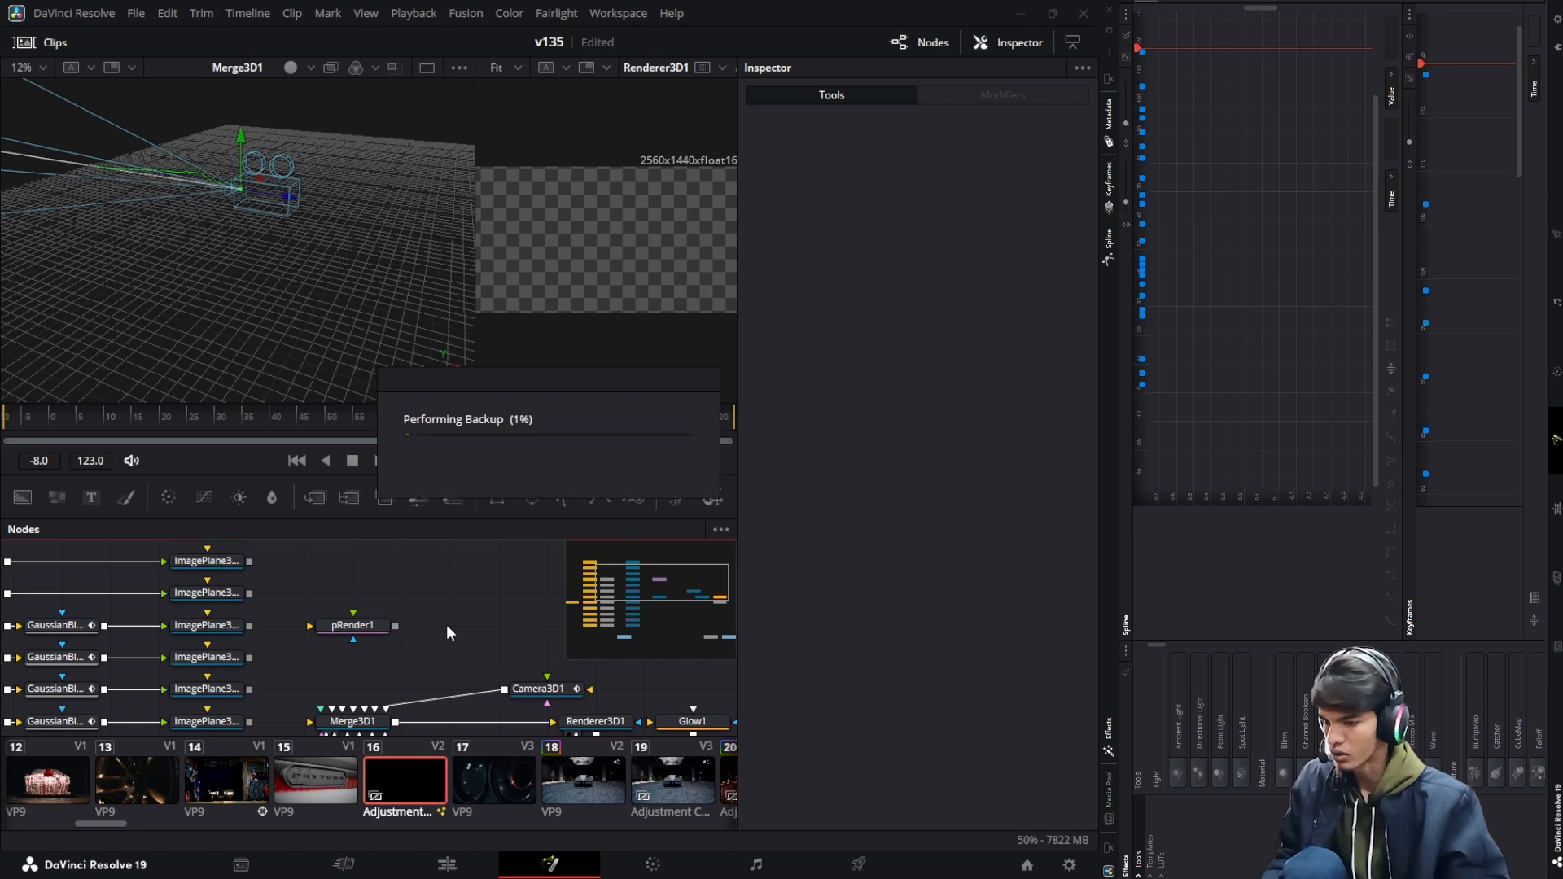
{"action": "left_click_drag", "start_coordinate": [384, 624], "coordinate": [431, 622]}
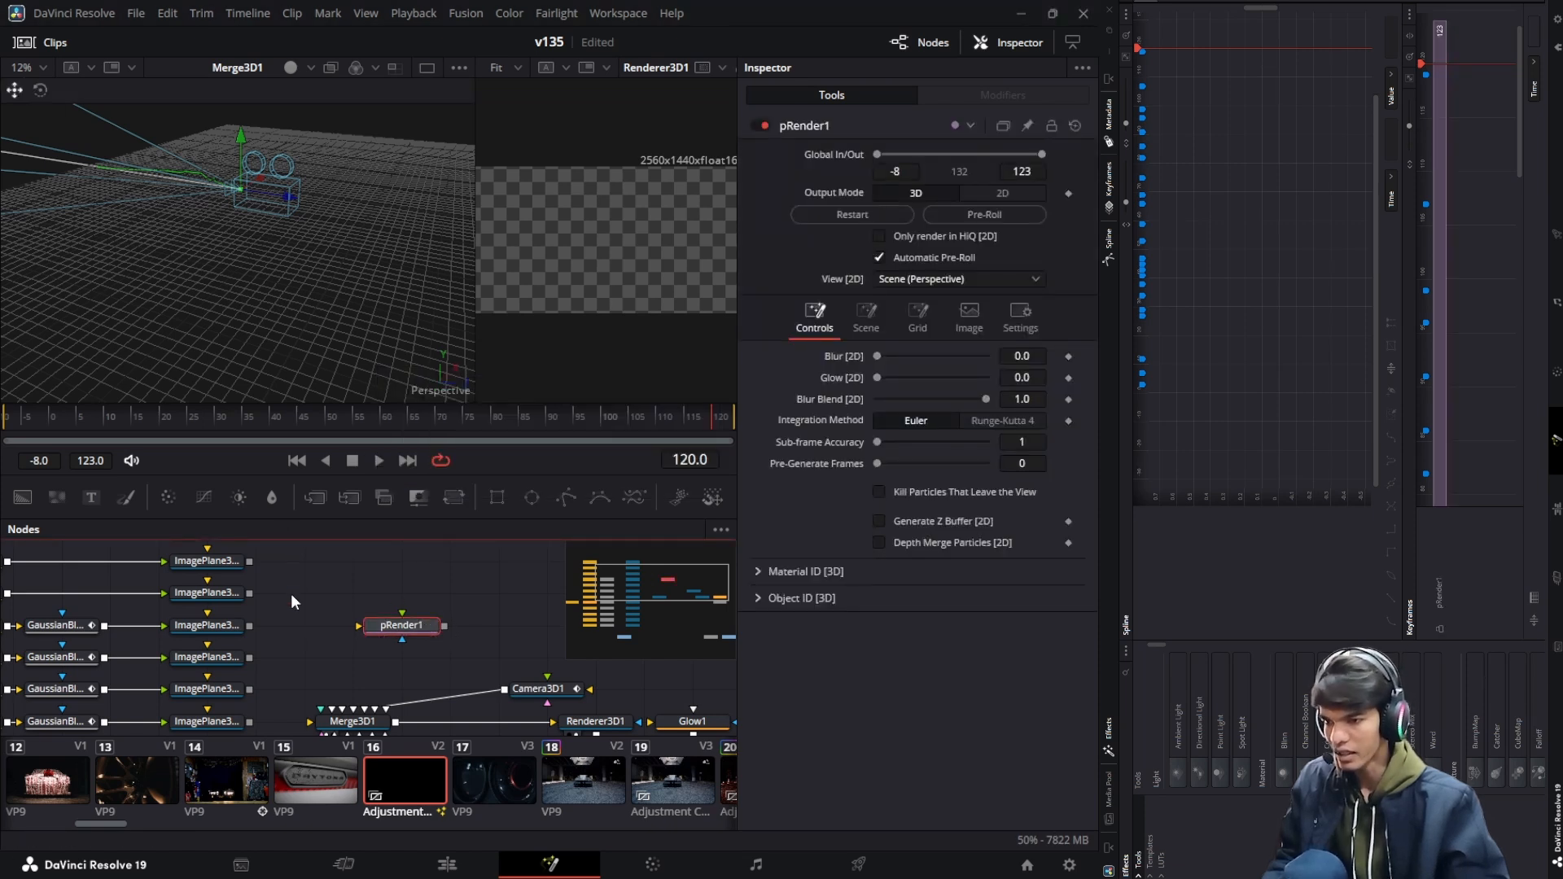
Put pEmitter1 back ahead of pRender1, connect it to pRender1, and feed pRender1 into Merge3D1
{"action": "left_click_drag", "start_coordinate": [389, 626], "coordinate": [340, 626]}
{"action": "left_click_drag", "start_coordinate": [392, 628], "coordinate": [431, 627]}
{"action": "left_click_drag", "start_coordinate": [355, 594], "coordinate": [347, 627]}
{"action": "left_click", "coordinate": [432, 626]}
{"action": "left_click", "coordinate": [394, 593]}
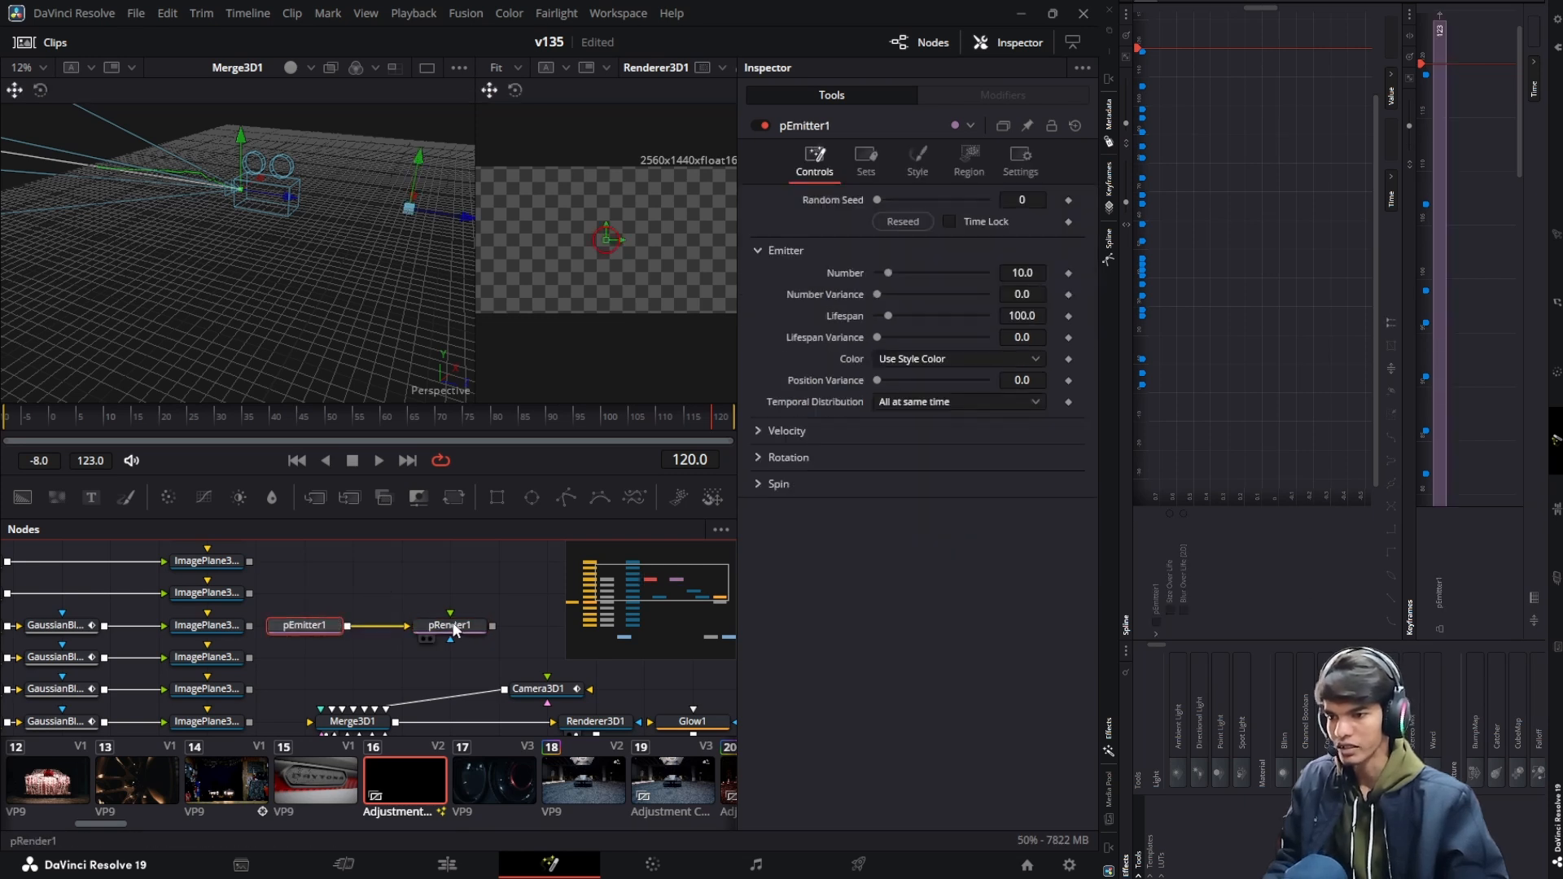
{"action": "left_click_drag", "start_coordinate": [492, 626], "coordinate": [374, 684]}
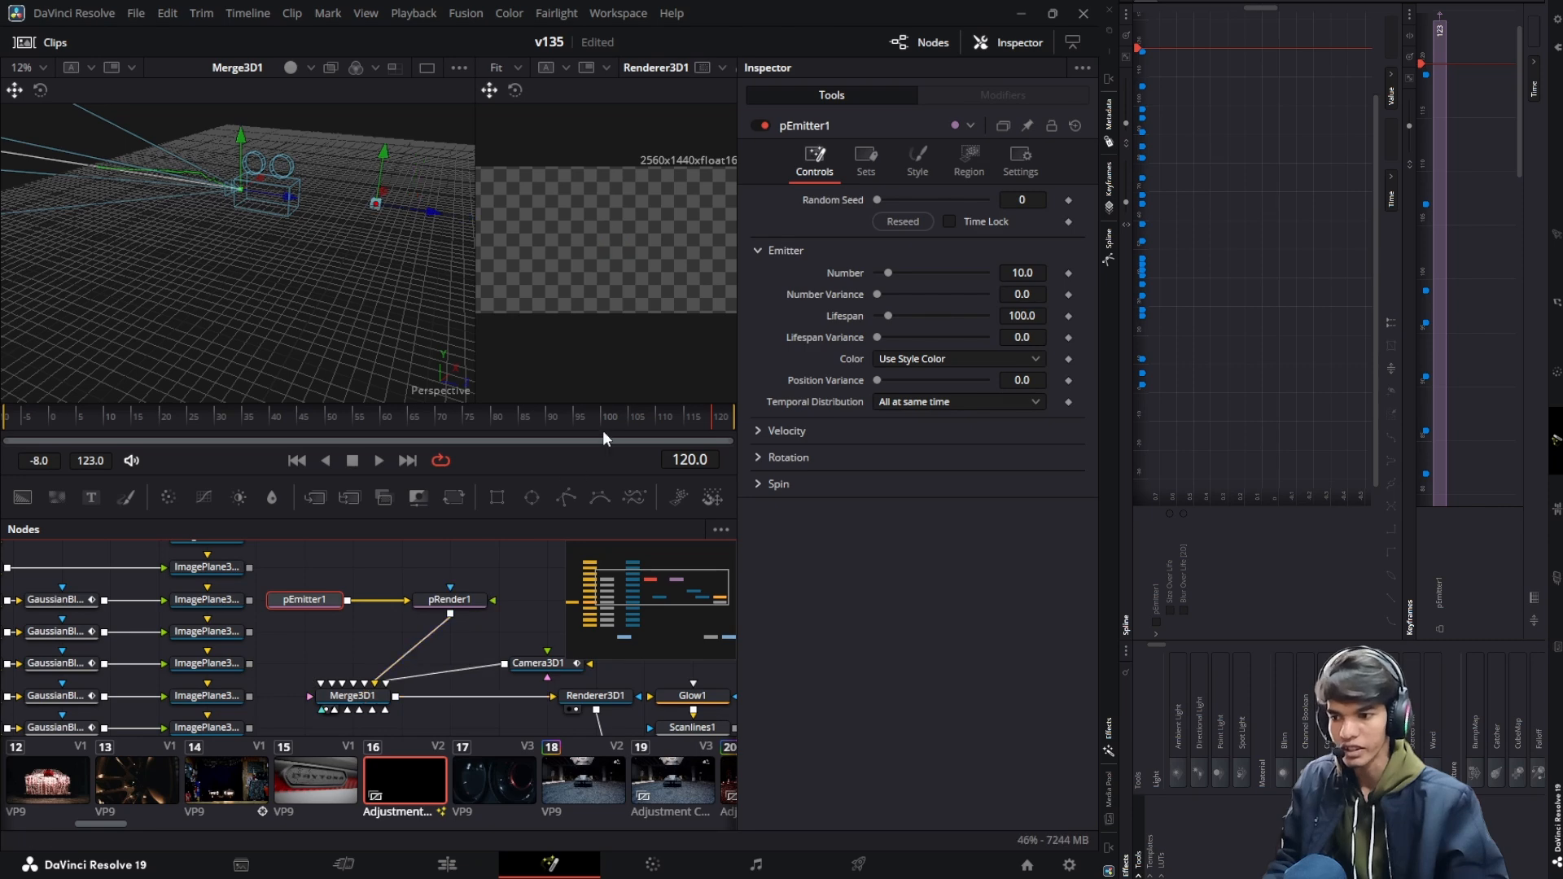
Examine the emitter and its particles up close in Merge3D1's 3D view, along with their position relative to the camera
{"action": "left_click_drag", "start_coordinate": [431, 237], "coordinate": [325, 283]}
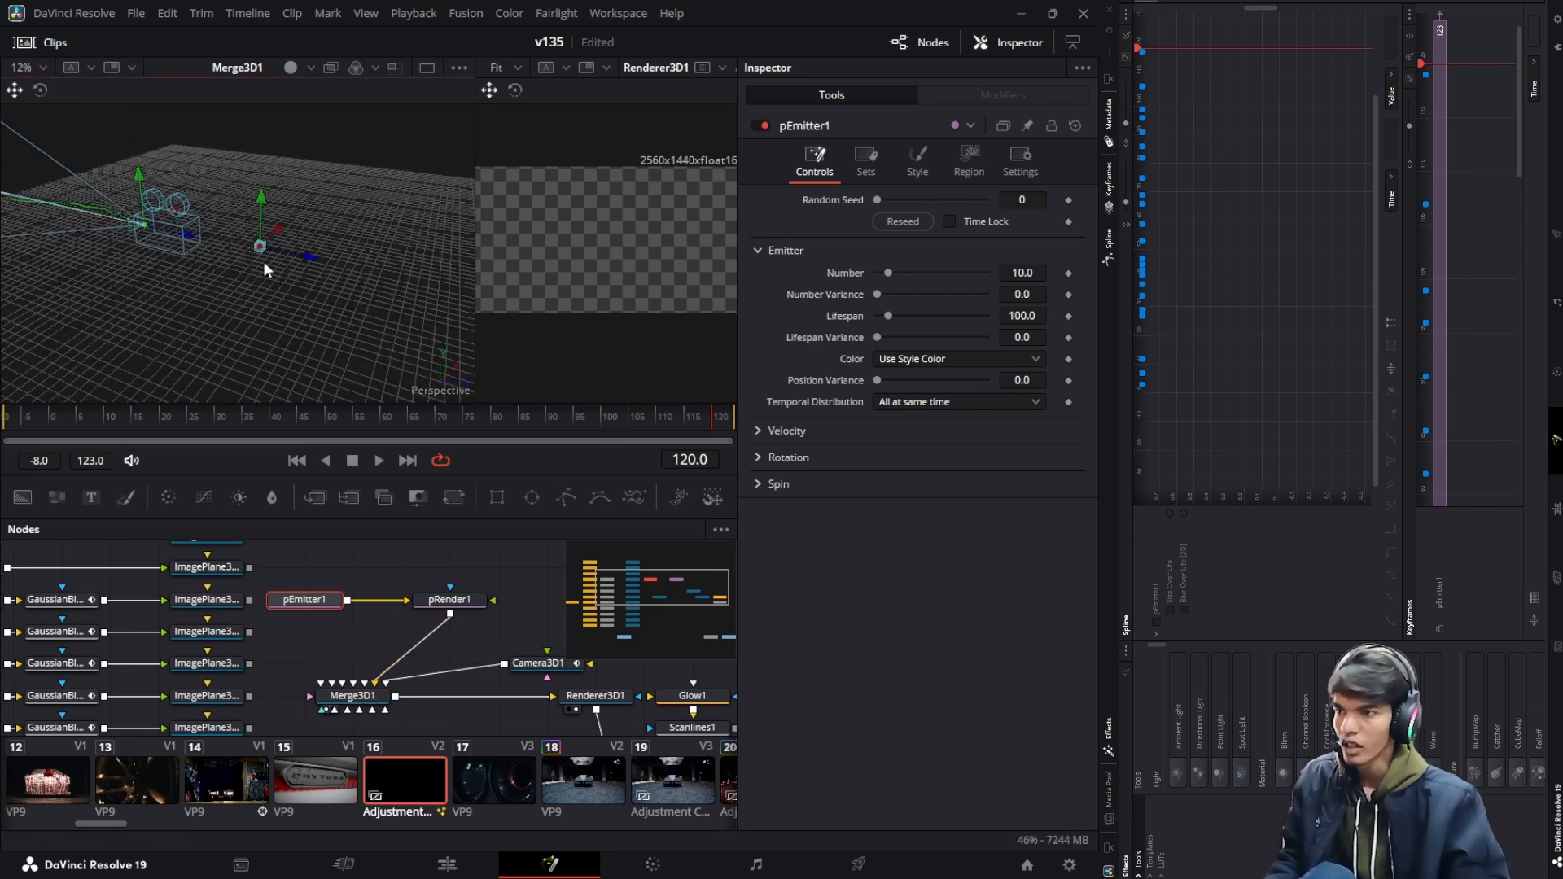
{"action": "scroll", "coordinate": [264, 261], "scroll_direction": "up", "scroll_amount": 6}
{"action": "scroll", "coordinate": [264, 261], "scroll_direction": "right", "scroll_amount": 3}
{"action": "scroll", "coordinate": [264, 262], "scroll_direction": "down", "scroll_amount": 4}
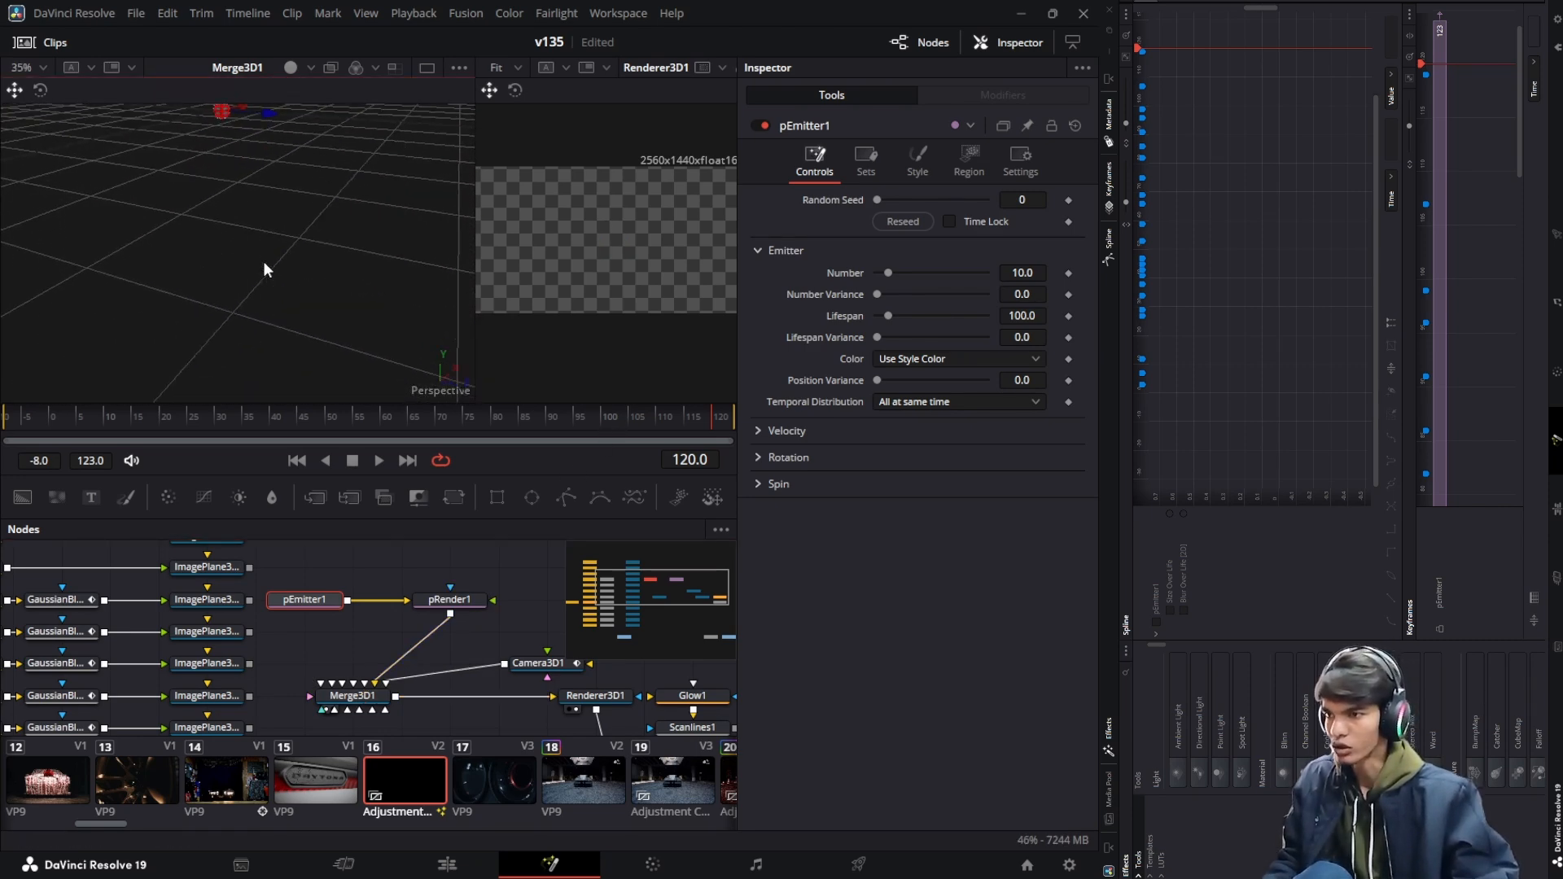
{"action": "scroll", "coordinate": [264, 262], "scroll_direction": "up", "scroll_amount": 2}
{"action": "scroll", "coordinate": [264, 263], "scroll_direction": "up", "scroll_amount": 3}
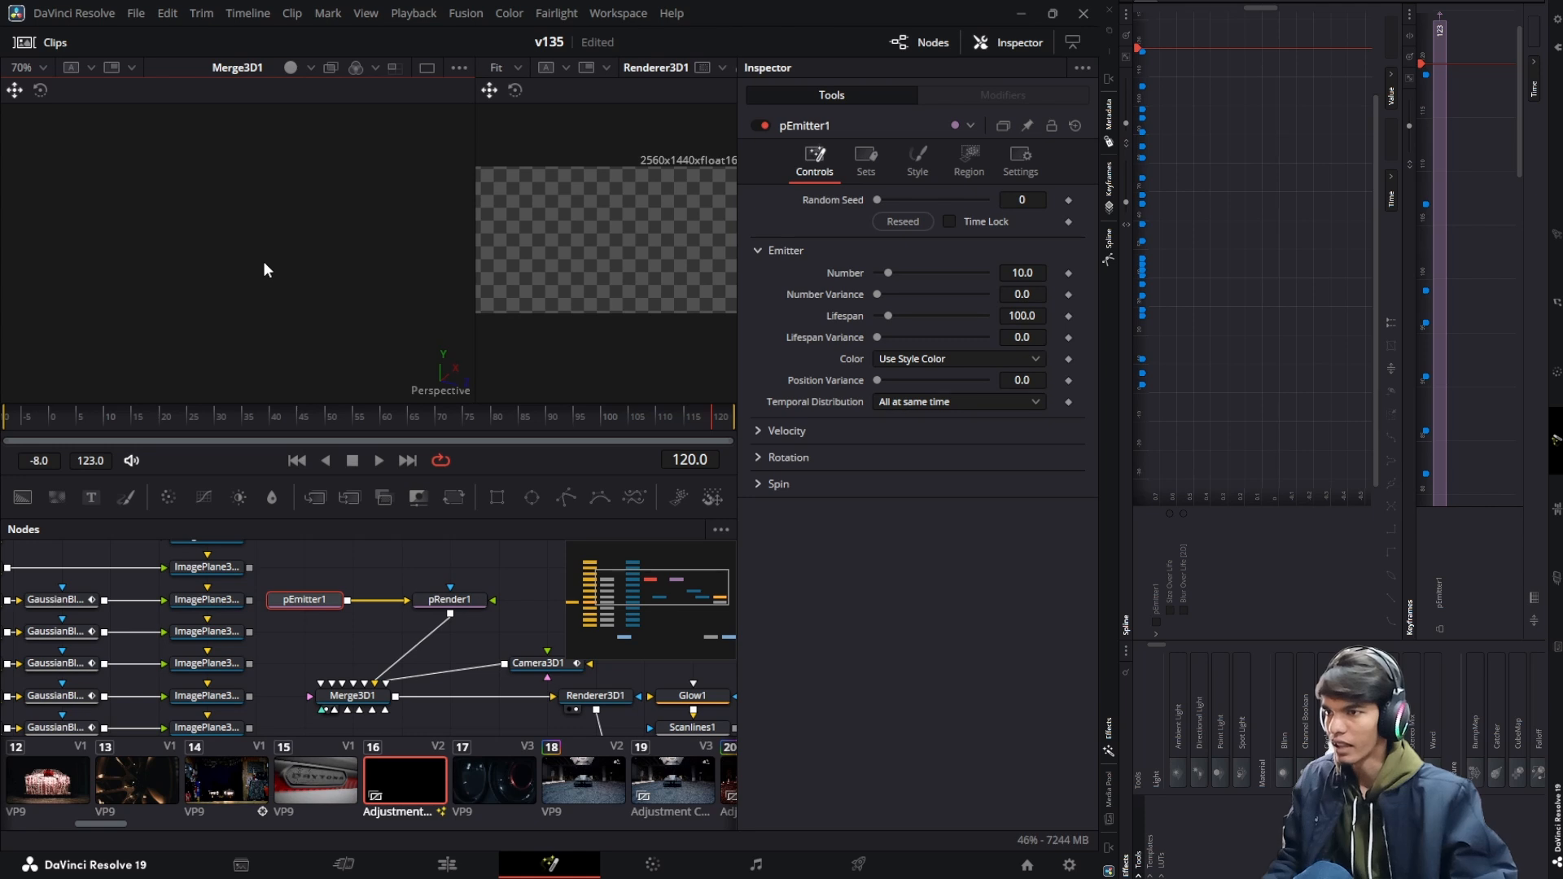
{"action": "scroll", "coordinate": [263, 261], "scroll_direction": "down", "scroll_amount": 4}
{"action": "scroll", "coordinate": [263, 261], "scroll_direction": "left", "scroll_amount": 3}
{"action": "scroll", "coordinate": [263, 261], "scroll_direction": "up", "scroll_amount": 2}
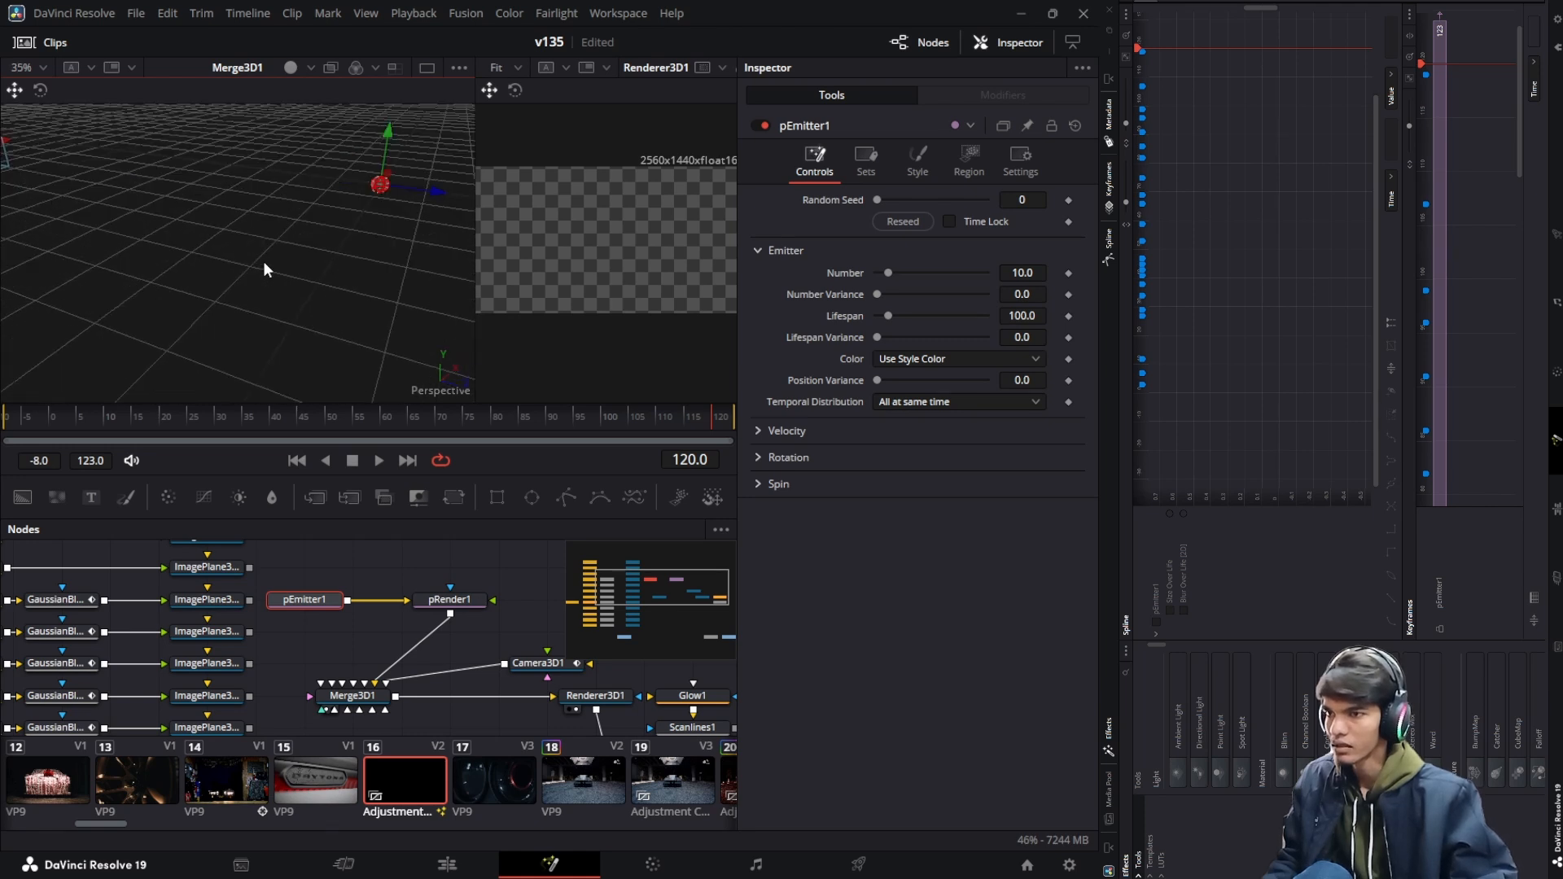
{"action": "scroll", "coordinate": [415, 237], "scroll_direction": "up", "scroll_amount": 3}
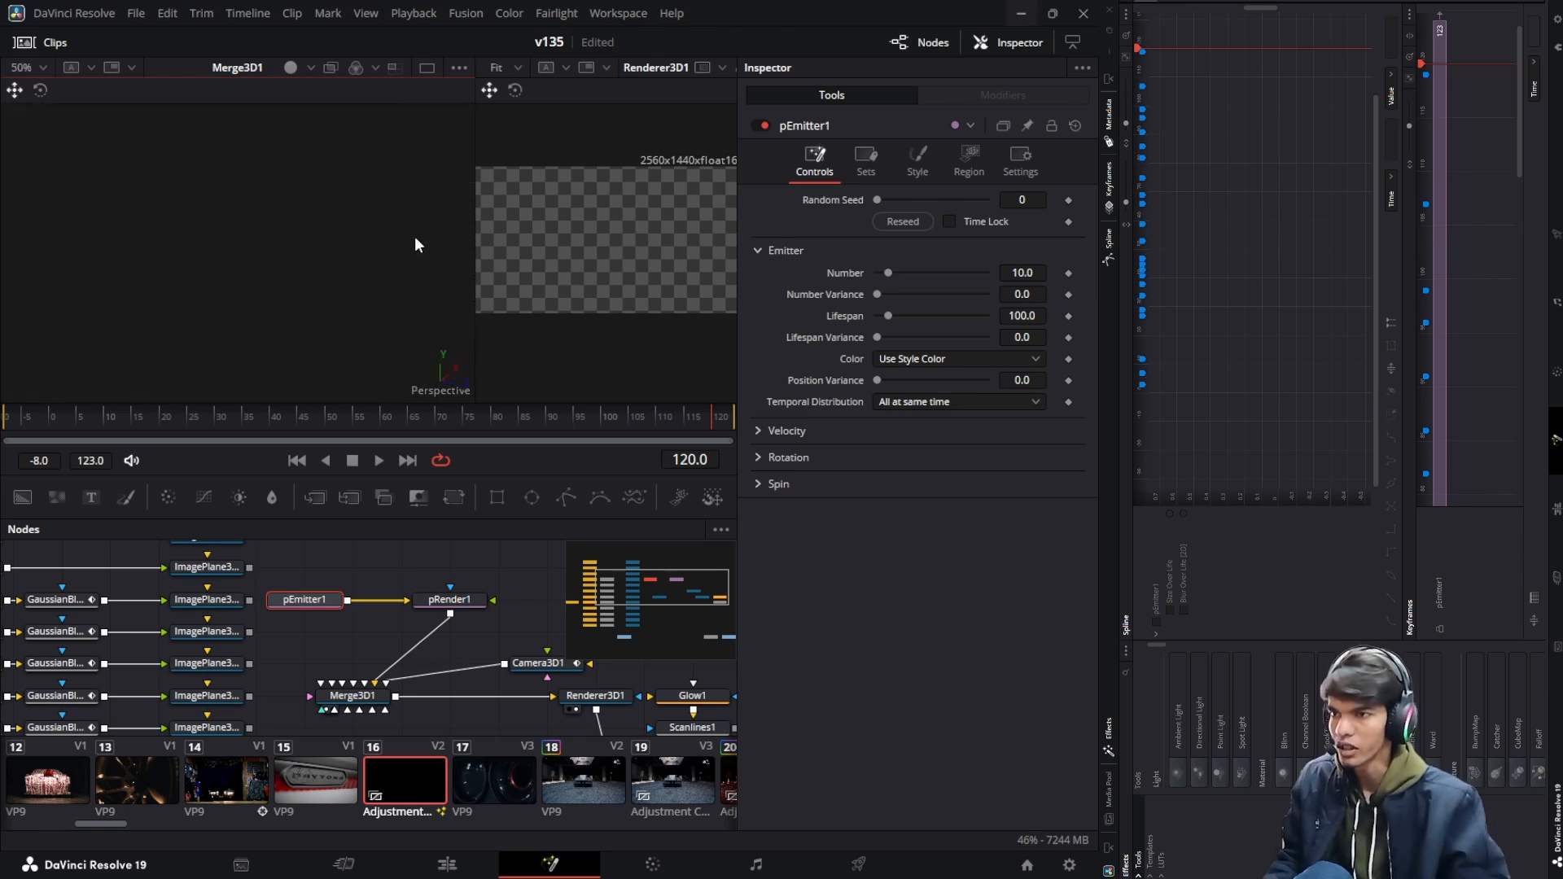
{"action": "scroll", "coordinate": [348, 234], "scroll_direction": "down", "scroll_amount": 3}
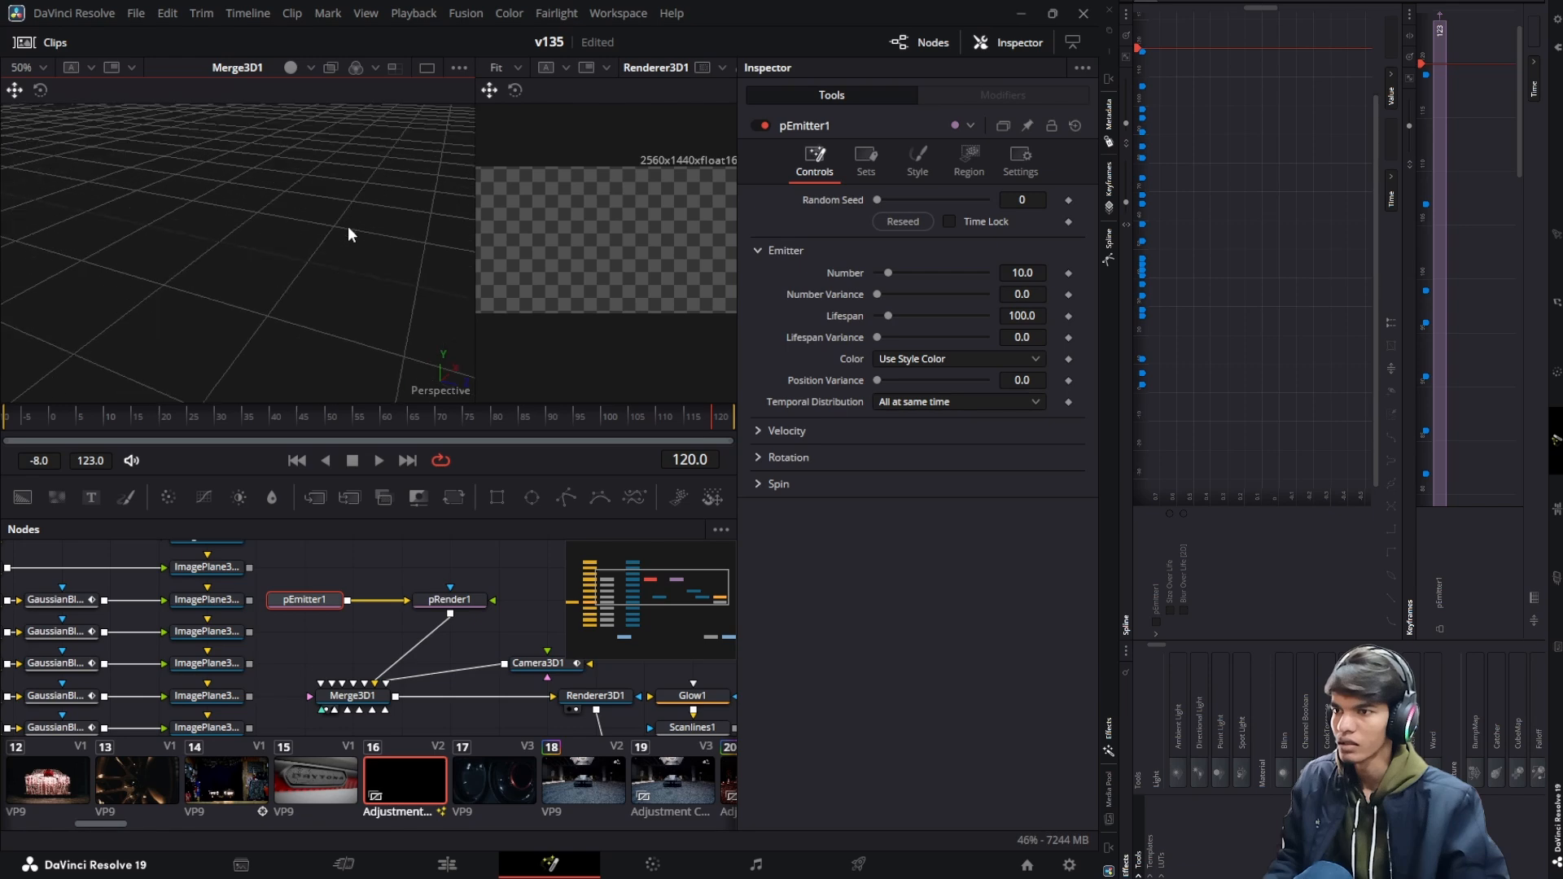
{"action": "scroll", "coordinate": [348, 230], "scroll_direction": "down", "scroll_amount": 3}
{"action": "scroll", "coordinate": [348, 230], "scroll_direction": "up", "scroll_amount": 3}
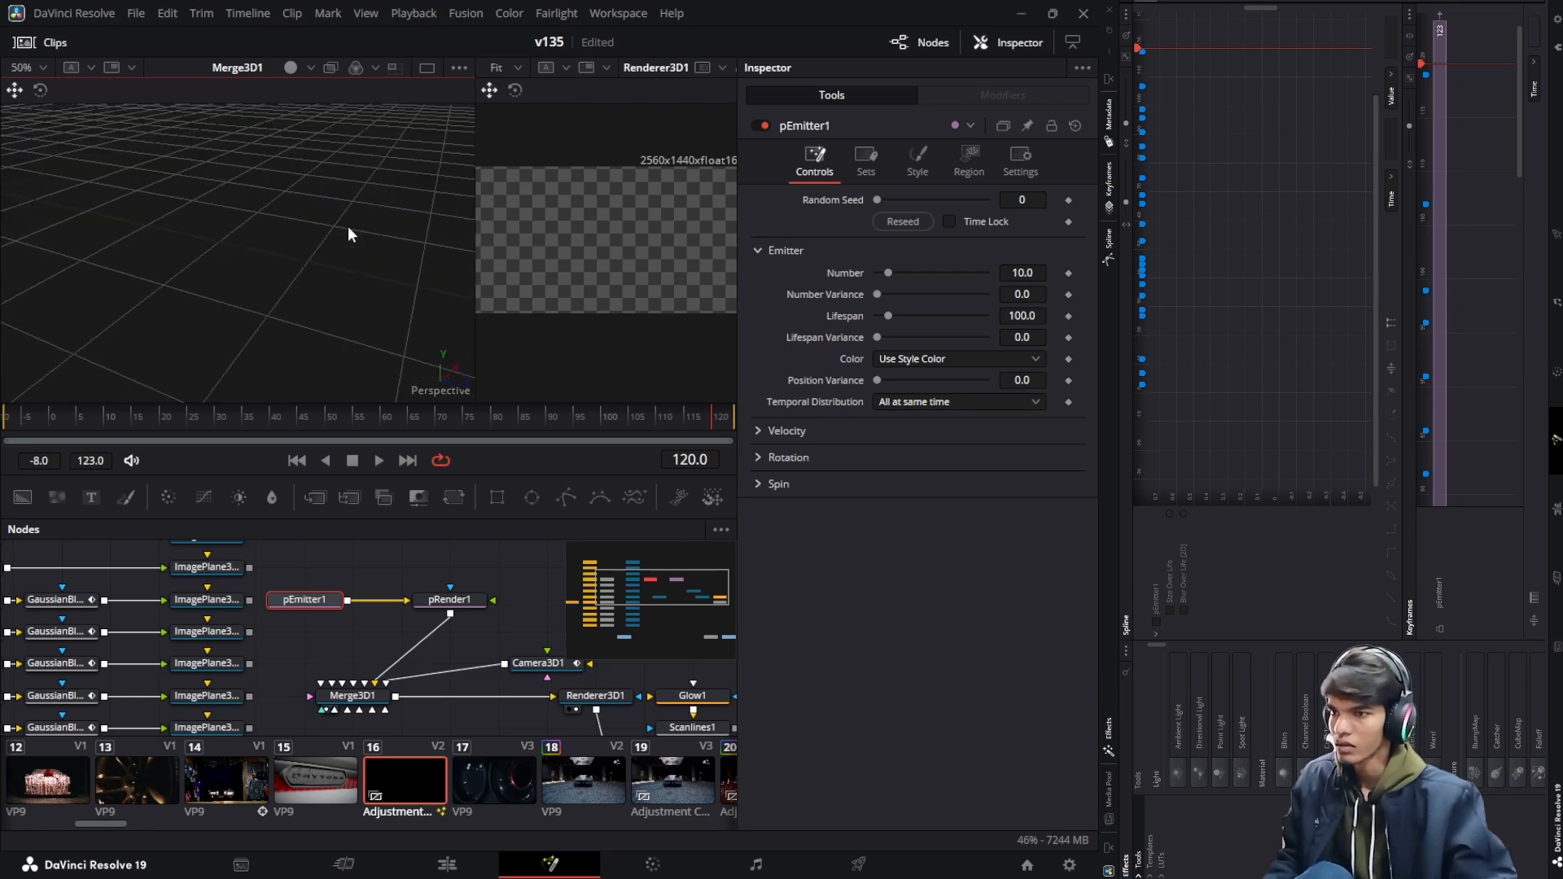
{"action": "scroll", "coordinate": [348, 234], "scroll_direction": "down", "scroll_amount": 3}
{"action": "scroll", "coordinate": [349, 234], "scroll_direction": "up", "scroll_amount": 2}
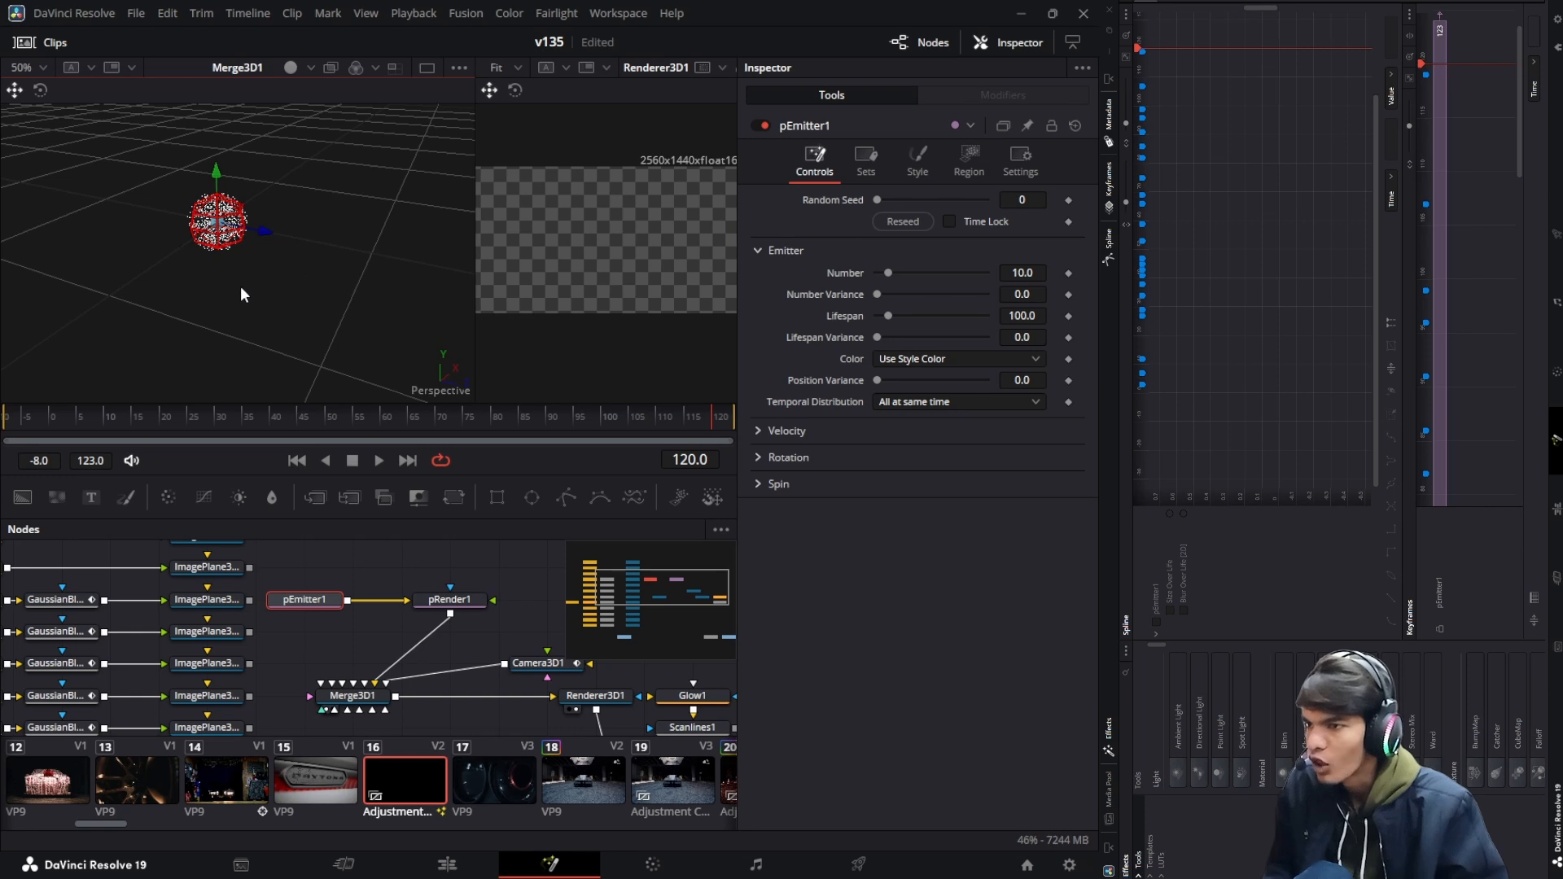
{"action": "left_click", "coordinate": [330, 599]}
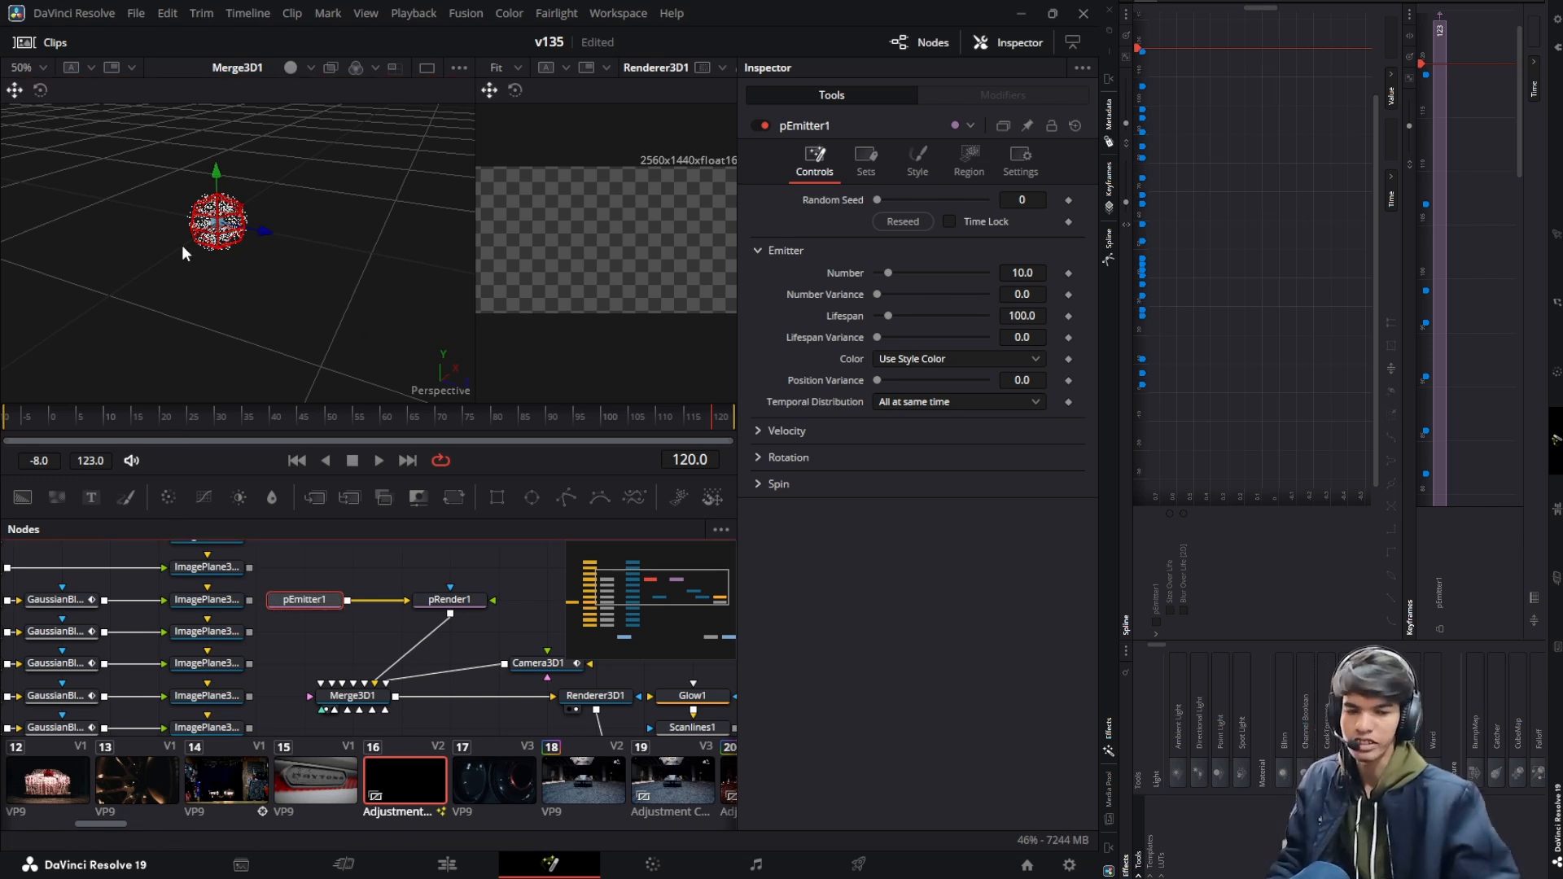
{"action": "scroll", "coordinate": [182, 246], "scroll_direction": "down", "scroll_amount": 5}
{"action": "left_click_drag", "start_coordinate": [74, 318], "coordinate": [391, 221]}
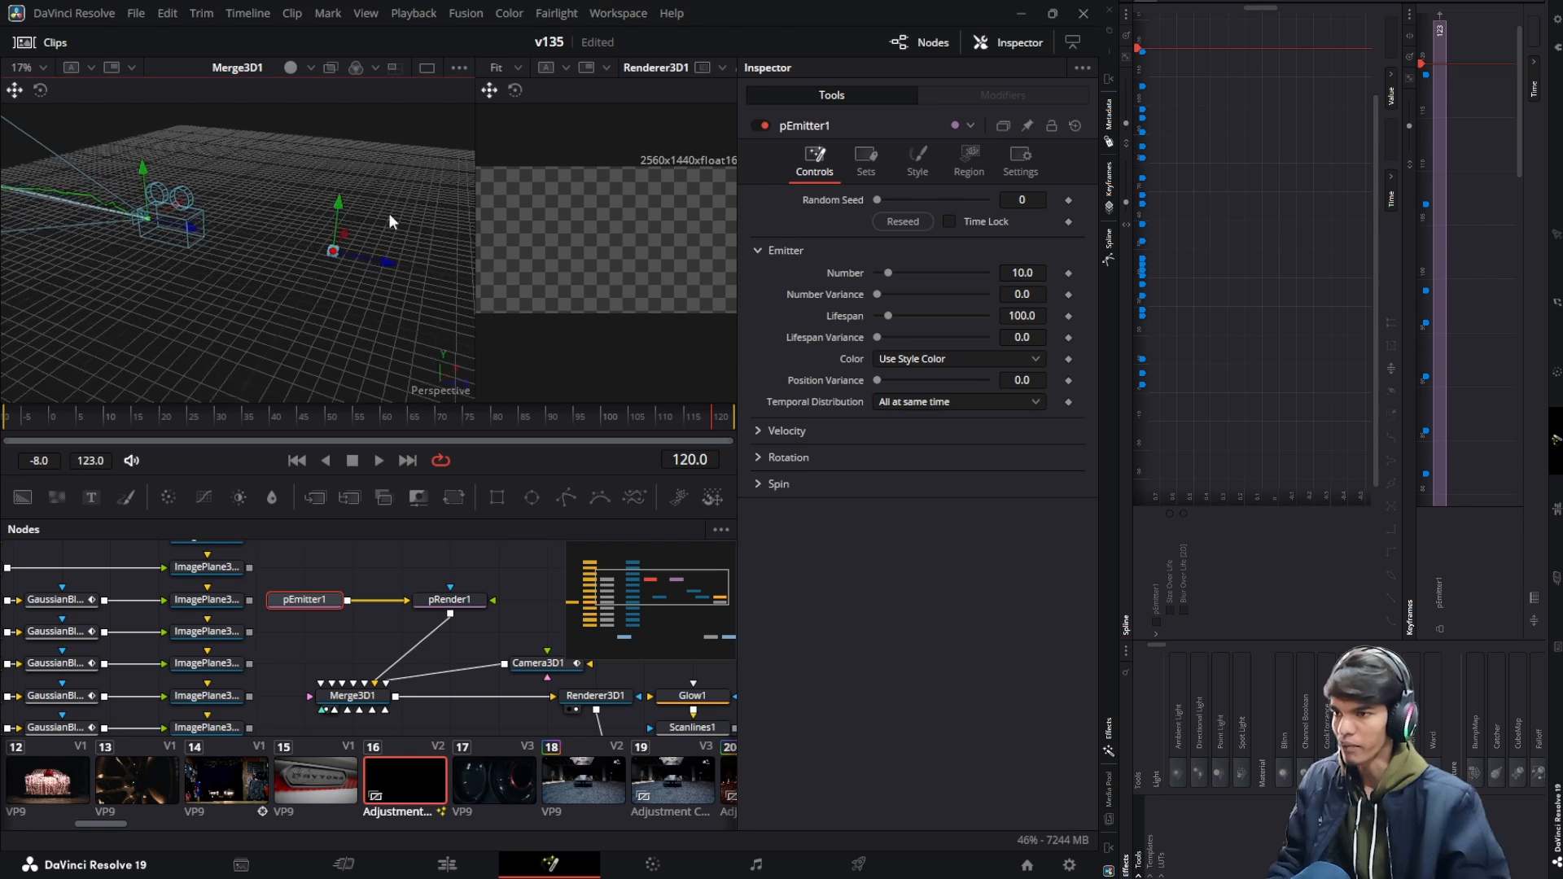
Move the emitter into the camera's view in the 3D scene and place the pEmitter1 node closer to pRender1
{"action": "left_click_drag", "start_coordinate": [120, 246], "coordinate": [119, 242]}
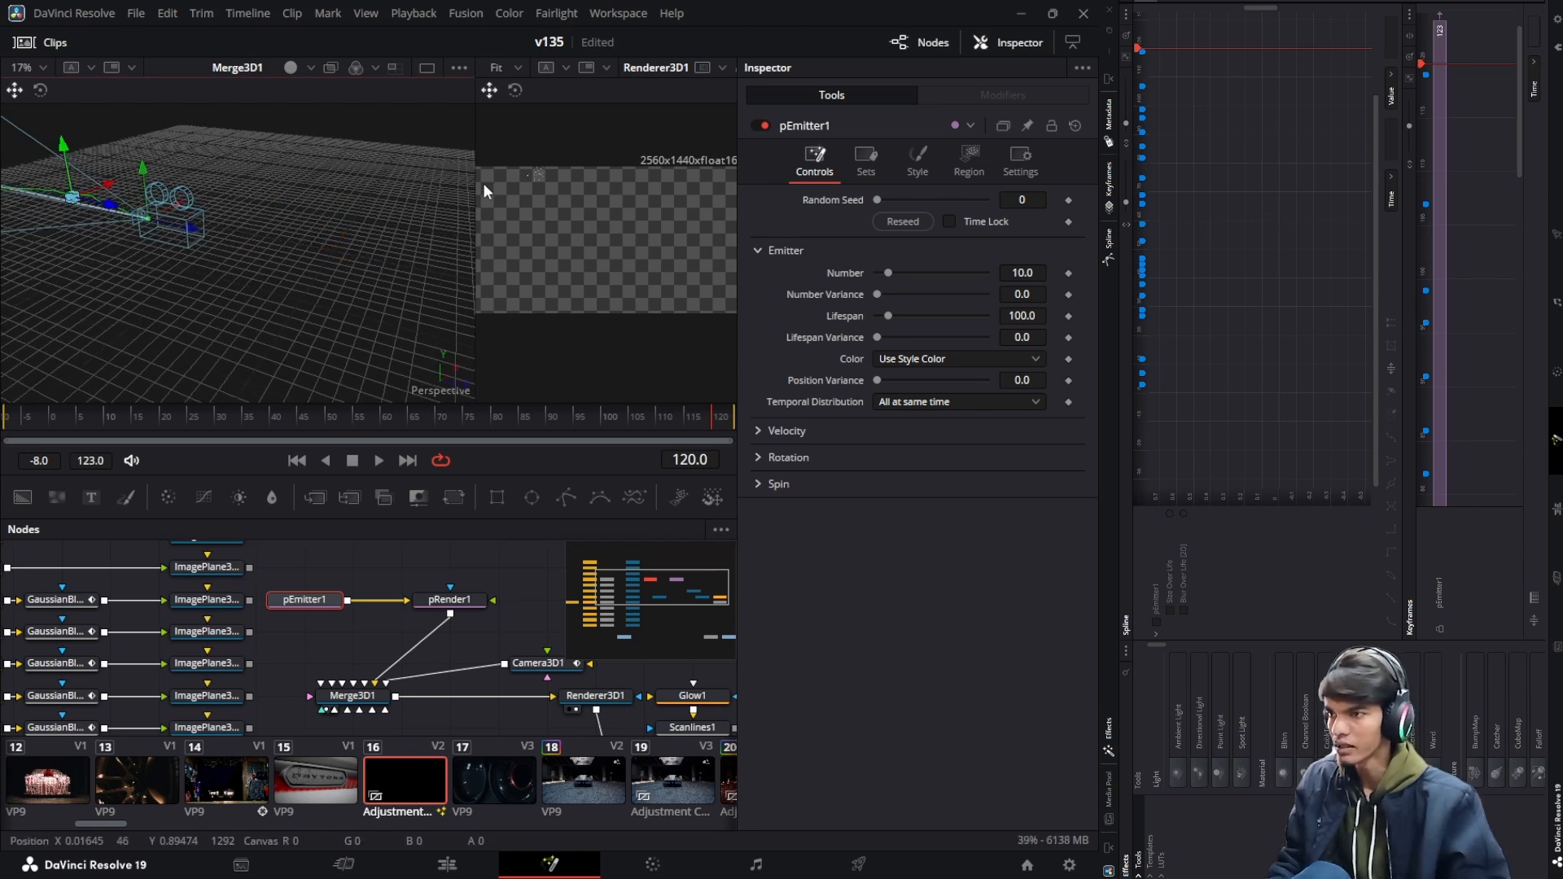
{"action": "scroll", "coordinate": [529, 178], "scroll_direction": "up", "scroll_amount": 3}
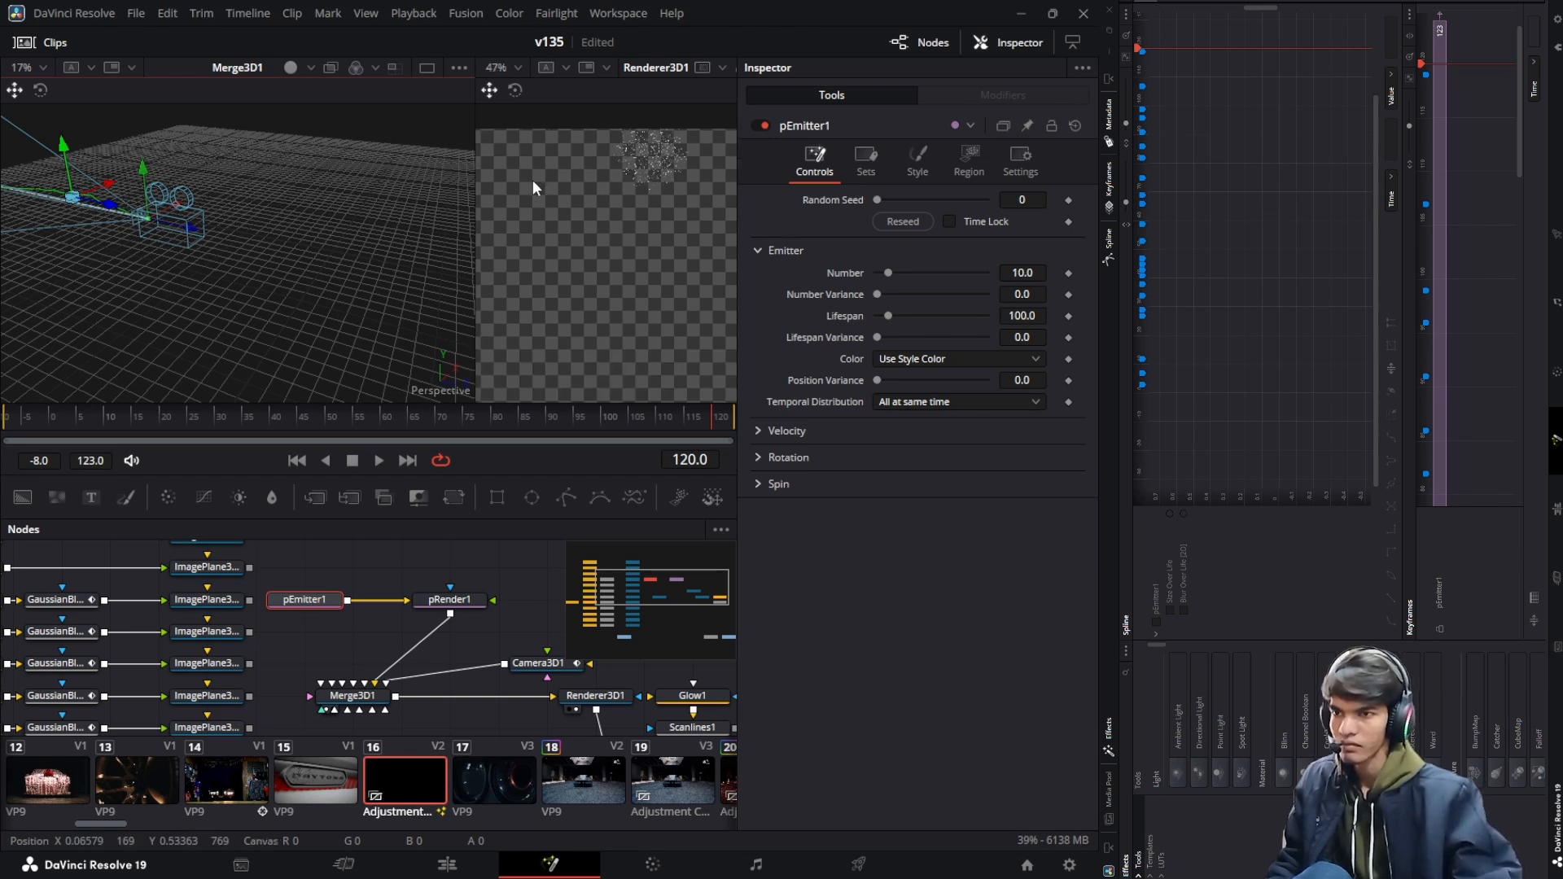
{"action": "scroll", "coordinate": [533, 179], "scroll_direction": "up", "scroll_amount": 4}
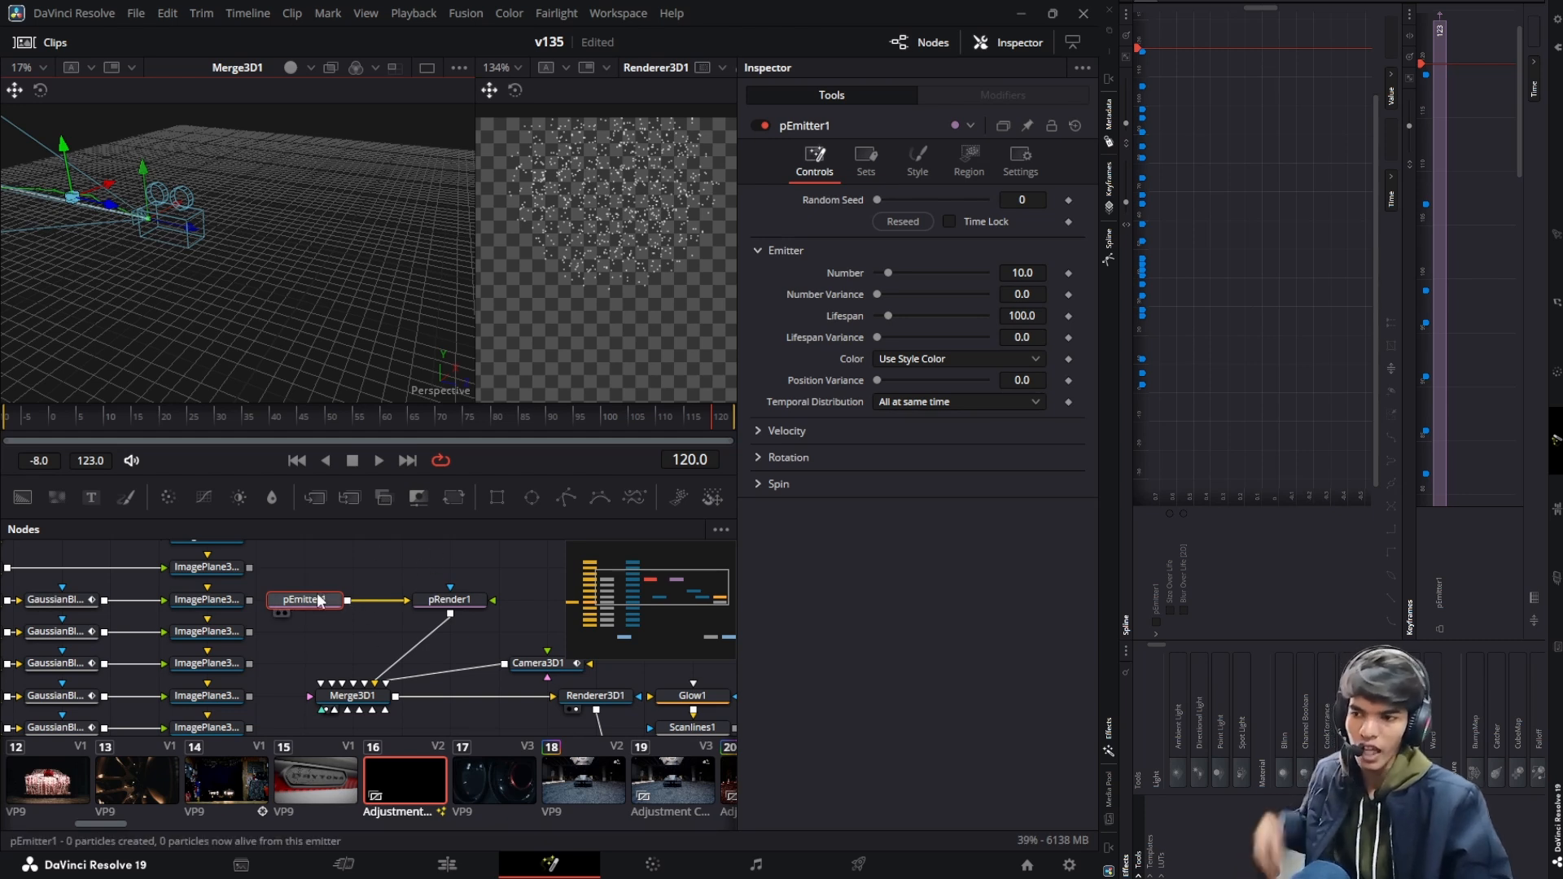
{"action": "left_click_drag", "start_coordinate": [297, 603], "coordinate": [346, 604]}
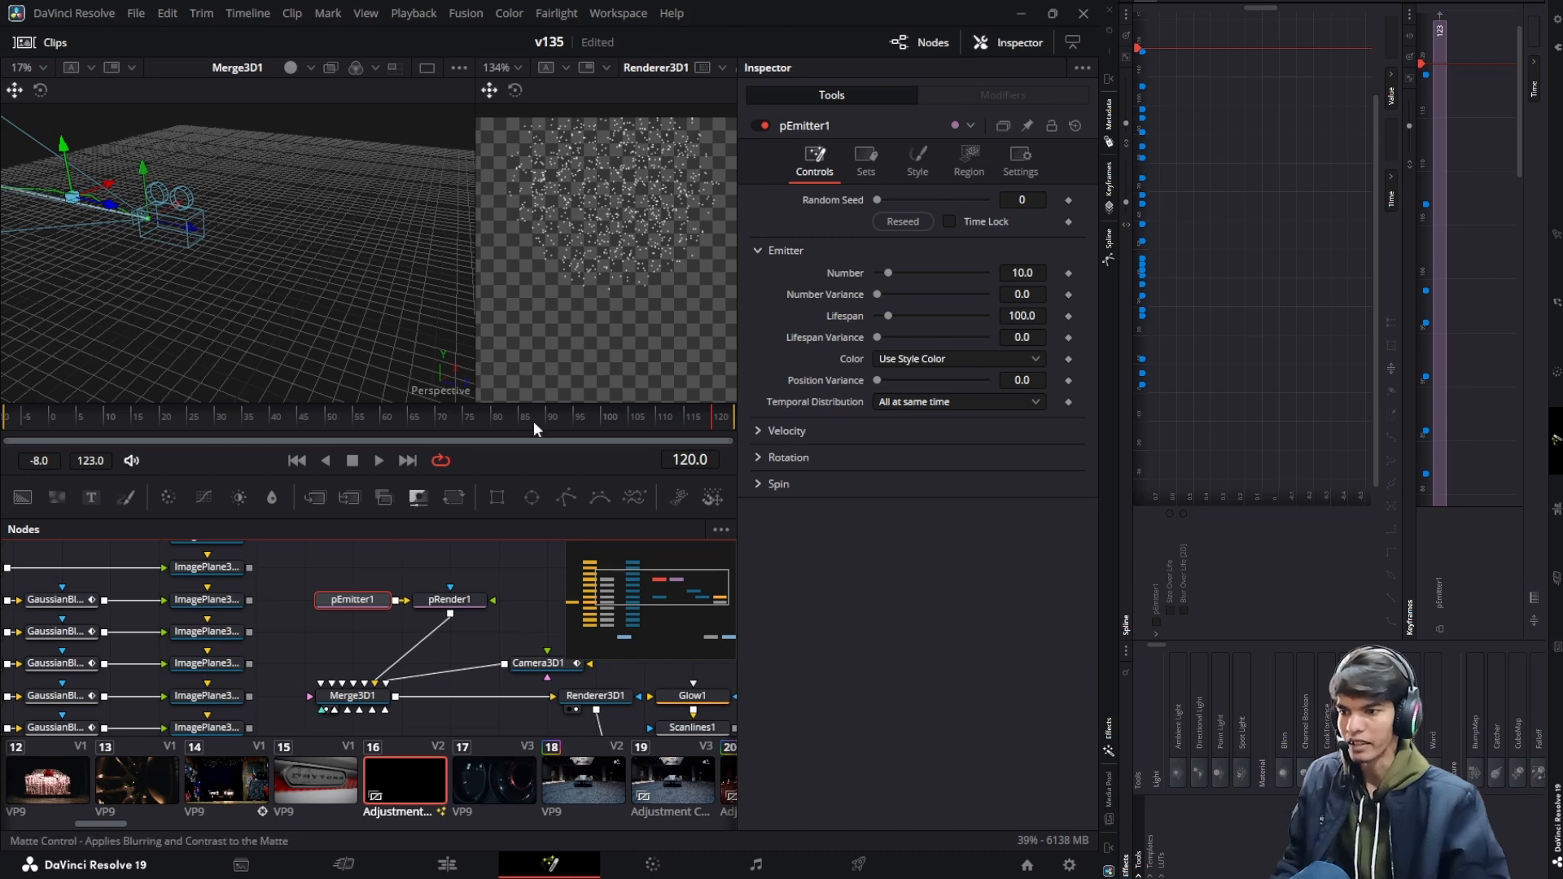
Try higher Number, Number Variance and Lifespan values on pEmitter1, and reset them to 10, 0 and 100
{"action": "left_click_drag", "start_coordinate": [887, 274], "coordinate": [935, 294]}
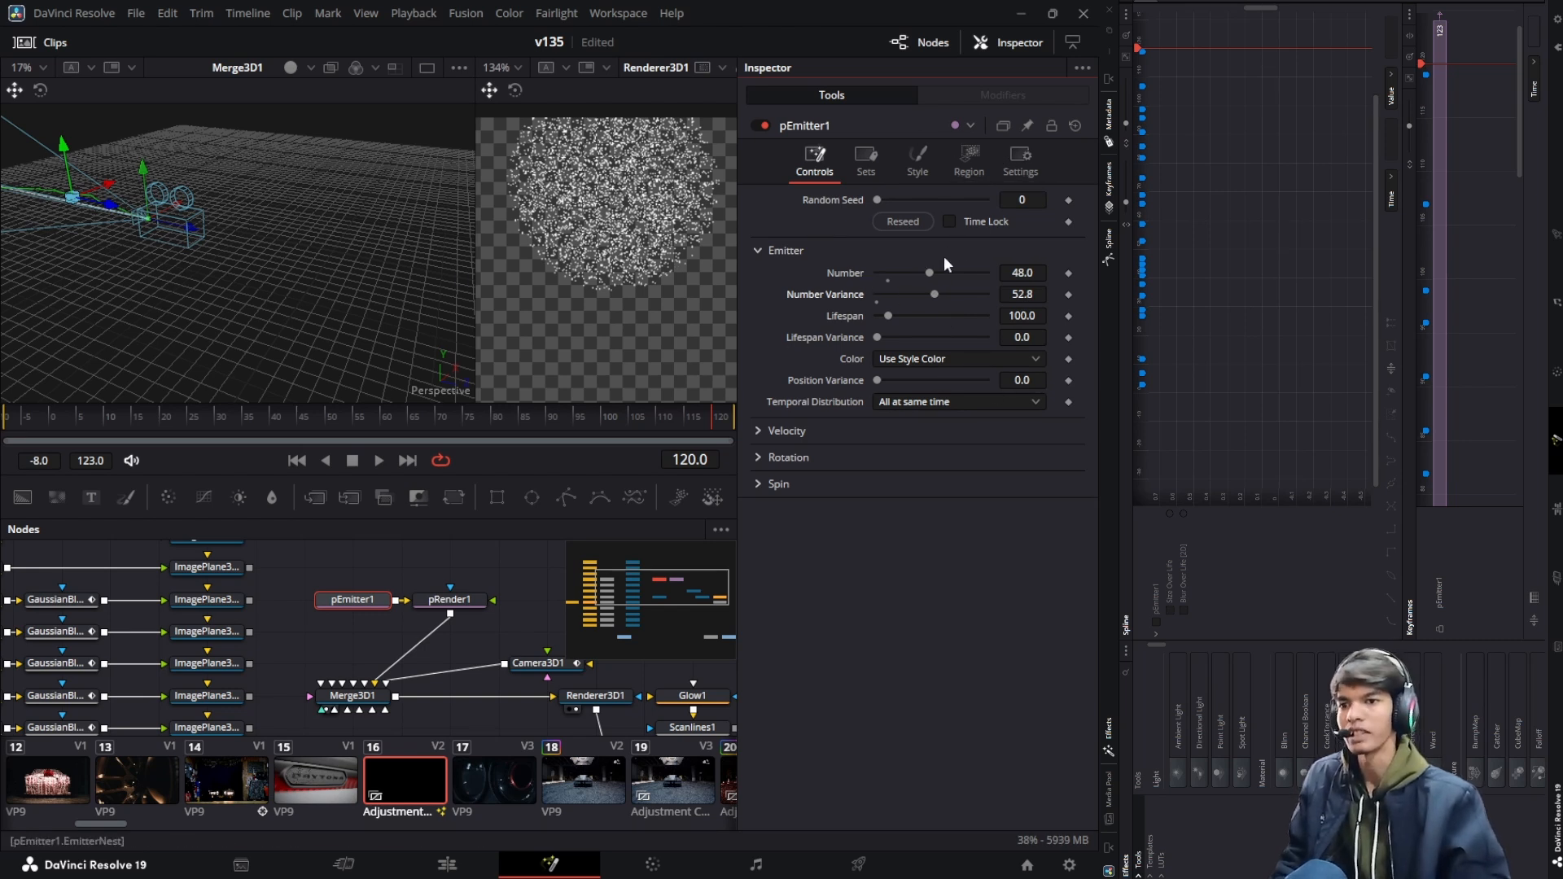
{"action": "left_click_drag", "start_coordinate": [929, 271], "coordinate": [938, 316]}
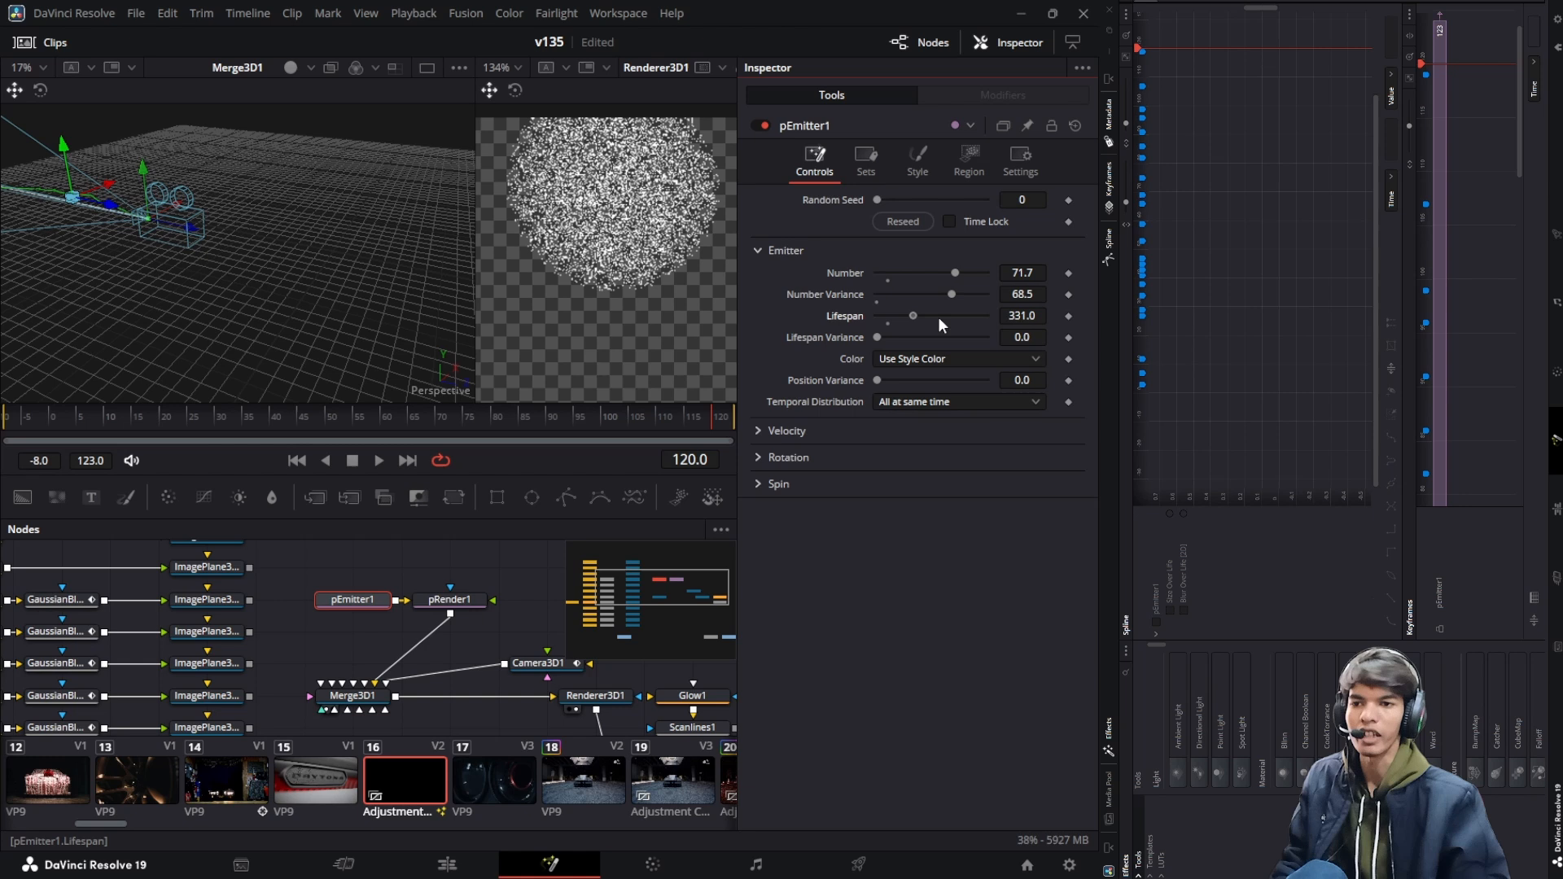
{"action": "double_click", "coordinate": [875, 339]}
{"action": "double_click", "coordinate": [881, 314]}
{"action": "double_click", "coordinate": [884, 295]}
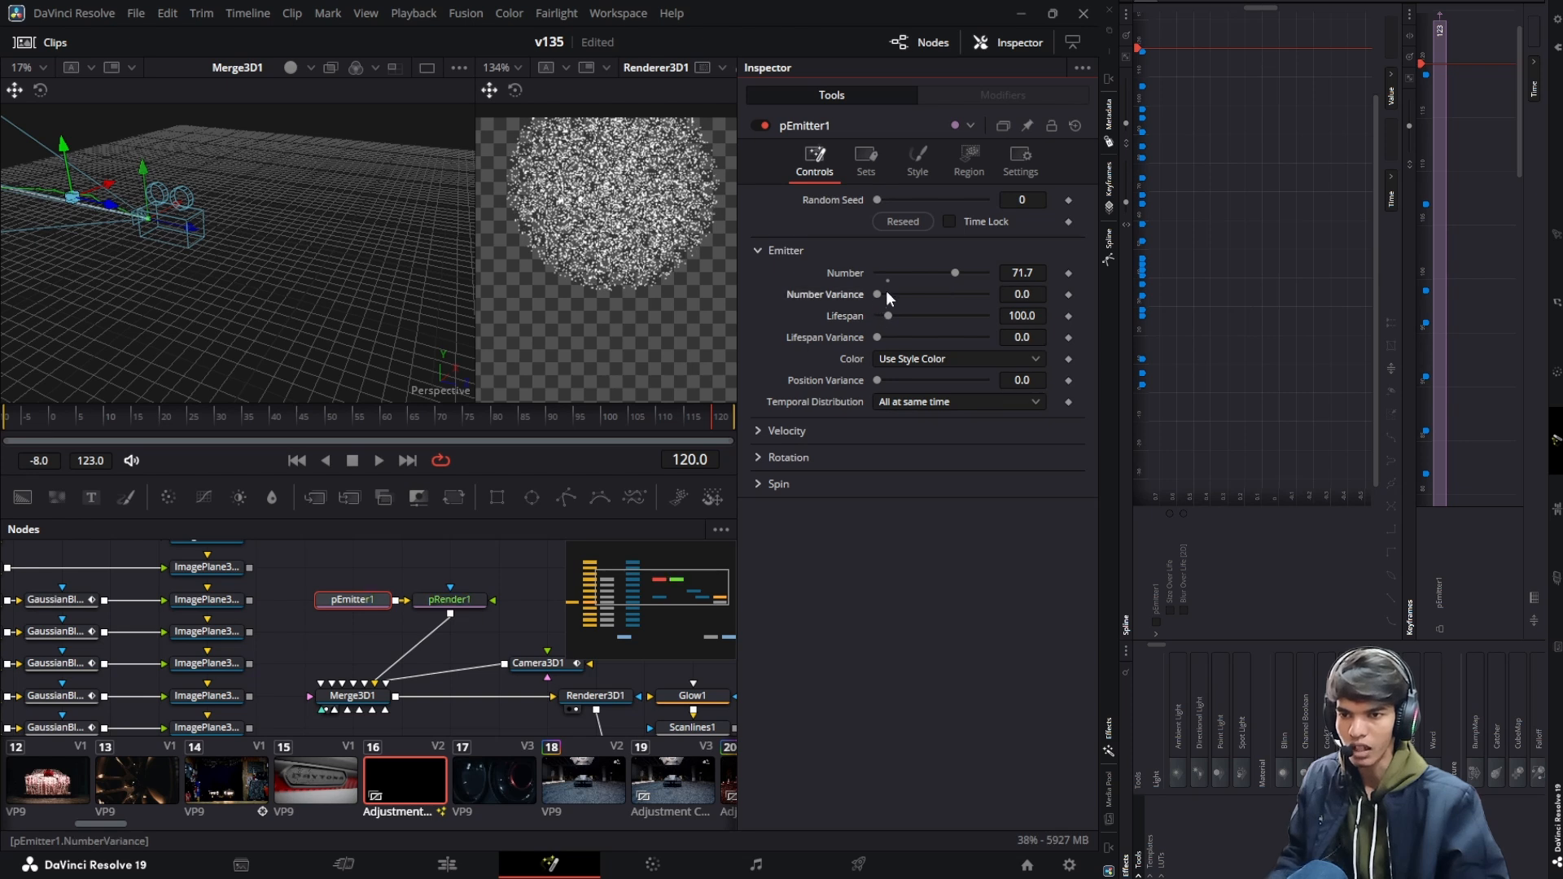
{"action": "double_click", "coordinate": [890, 273]}
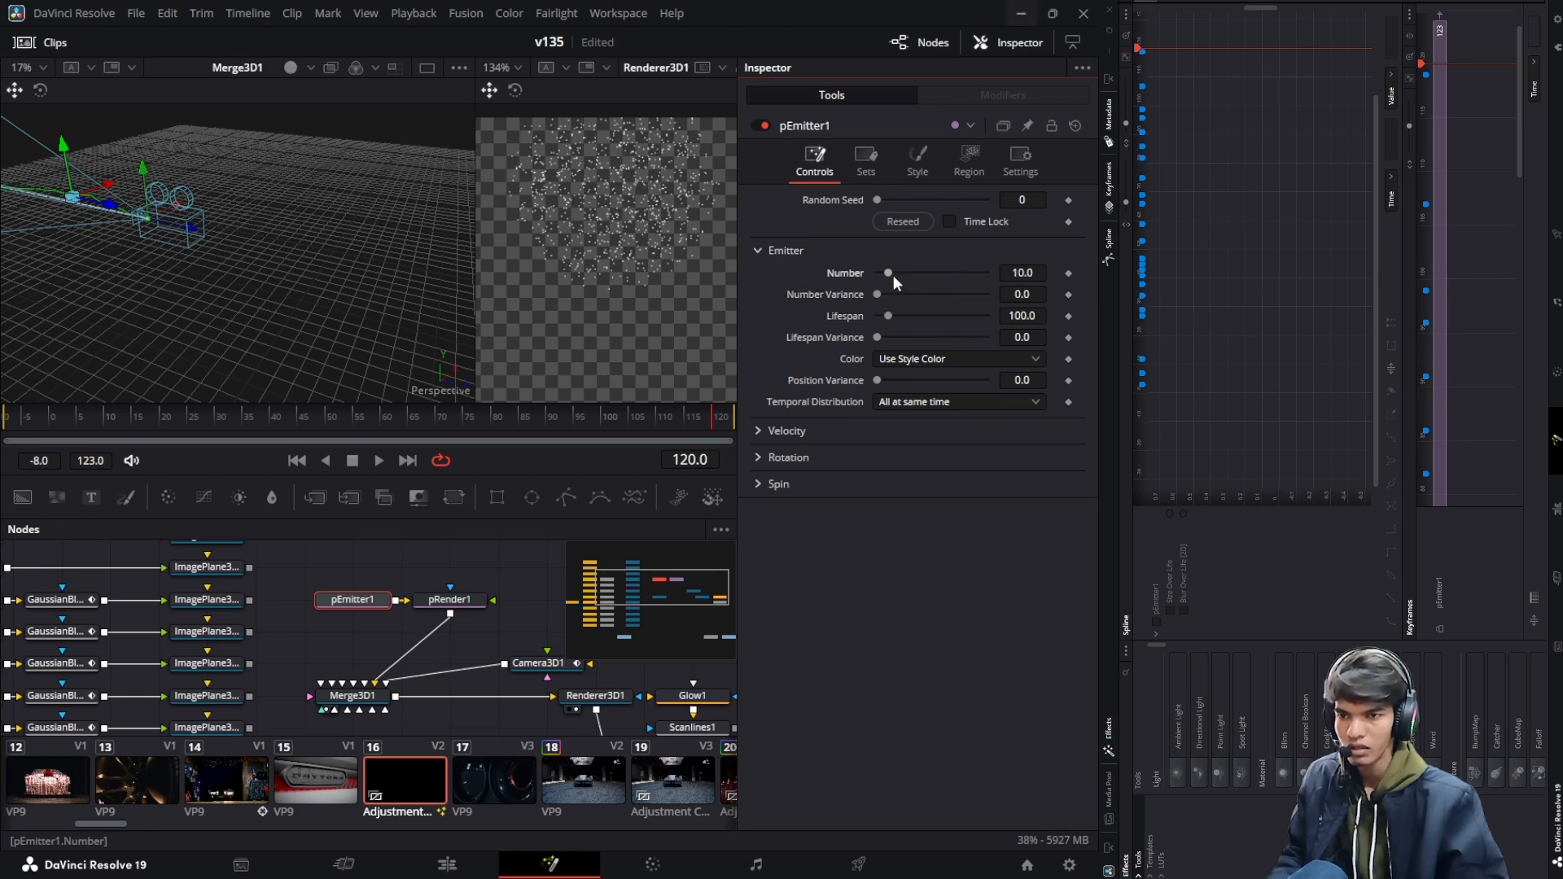
Change pEmitter1's particle style to Blob
{"action": "left_click", "coordinate": [927, 155]}
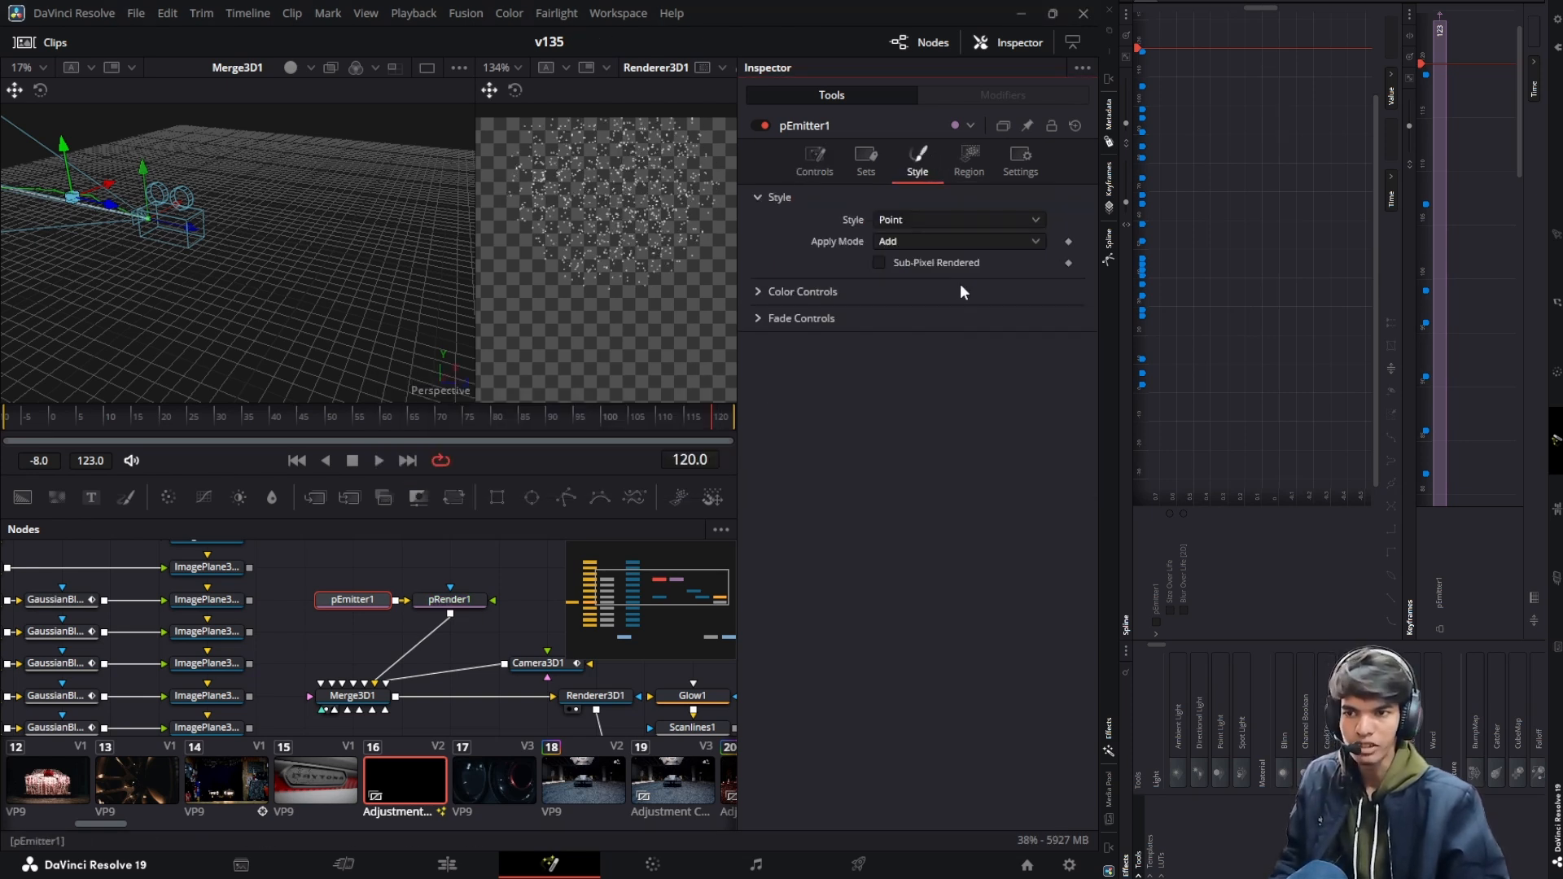
{"action": "left_click", "coordinate": [918, 220]}
{"action": "left_click", "coordinate": [890, 279]}
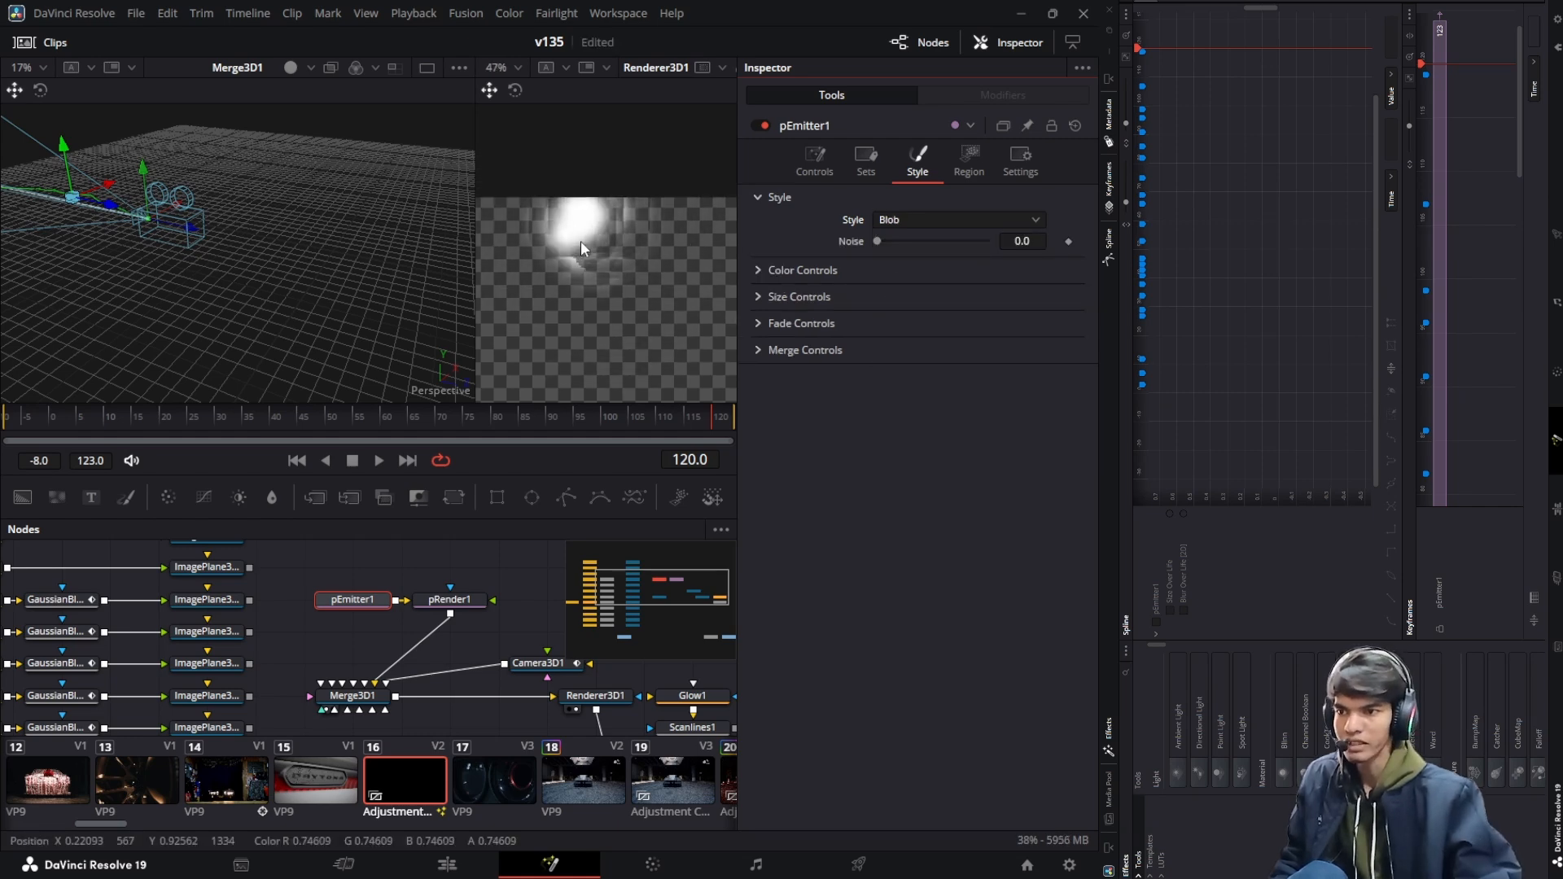
Lower the emitter and shift it along its Z axis away from the camera to center the particles in the render
{"action": "left_click_drag", "start_coordinate": [152, 265], "coordinate": [183, 251]}
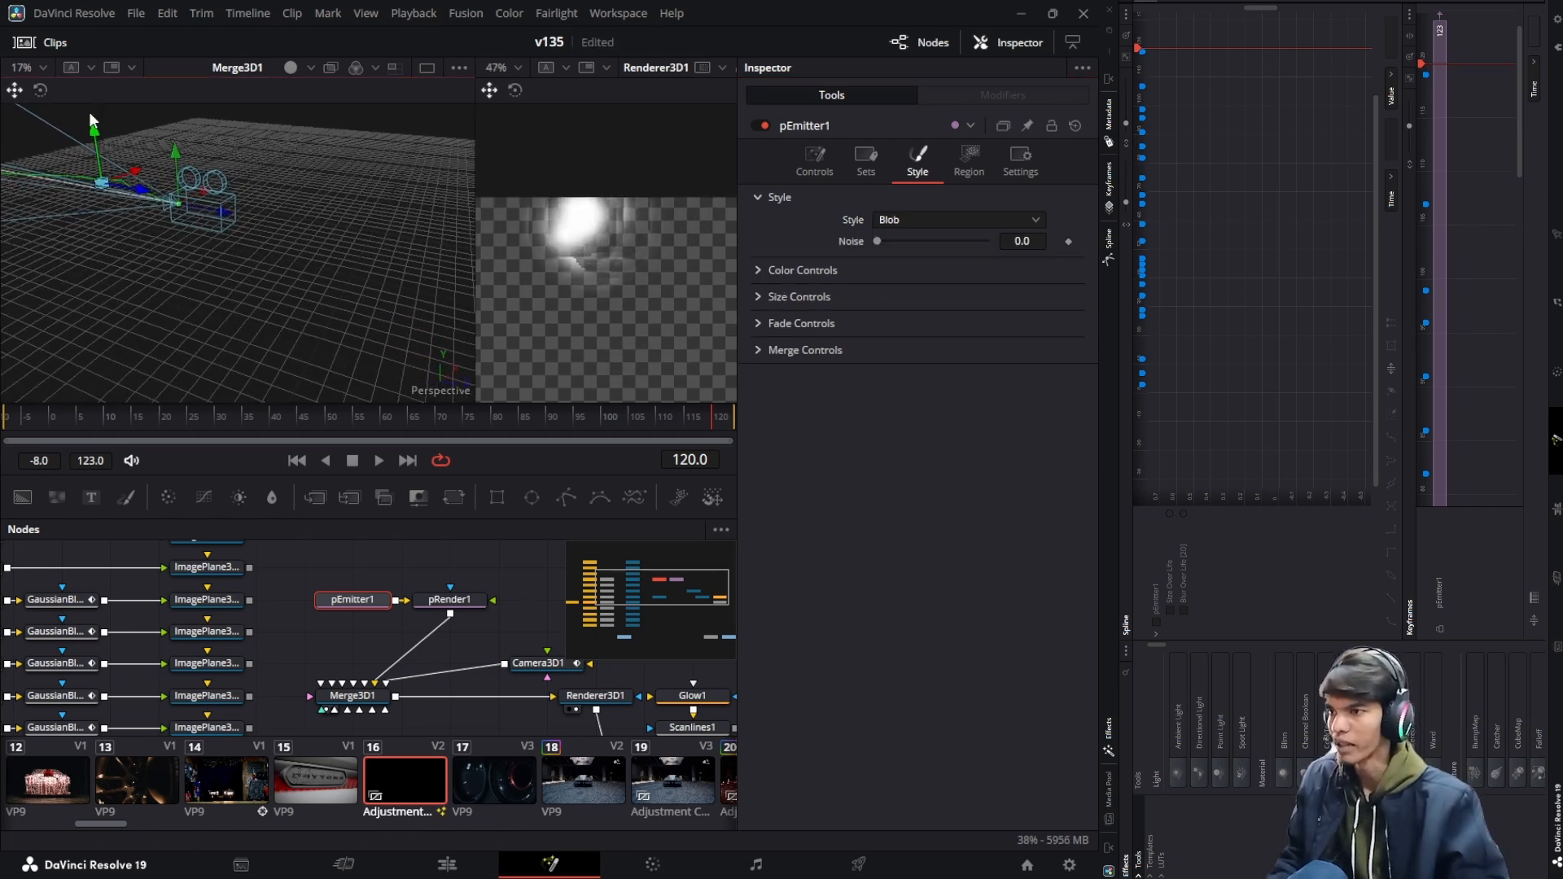
{"action": "left_click_drag", "start_coordinate": [94, 124], "coordinate": [92, 134]}
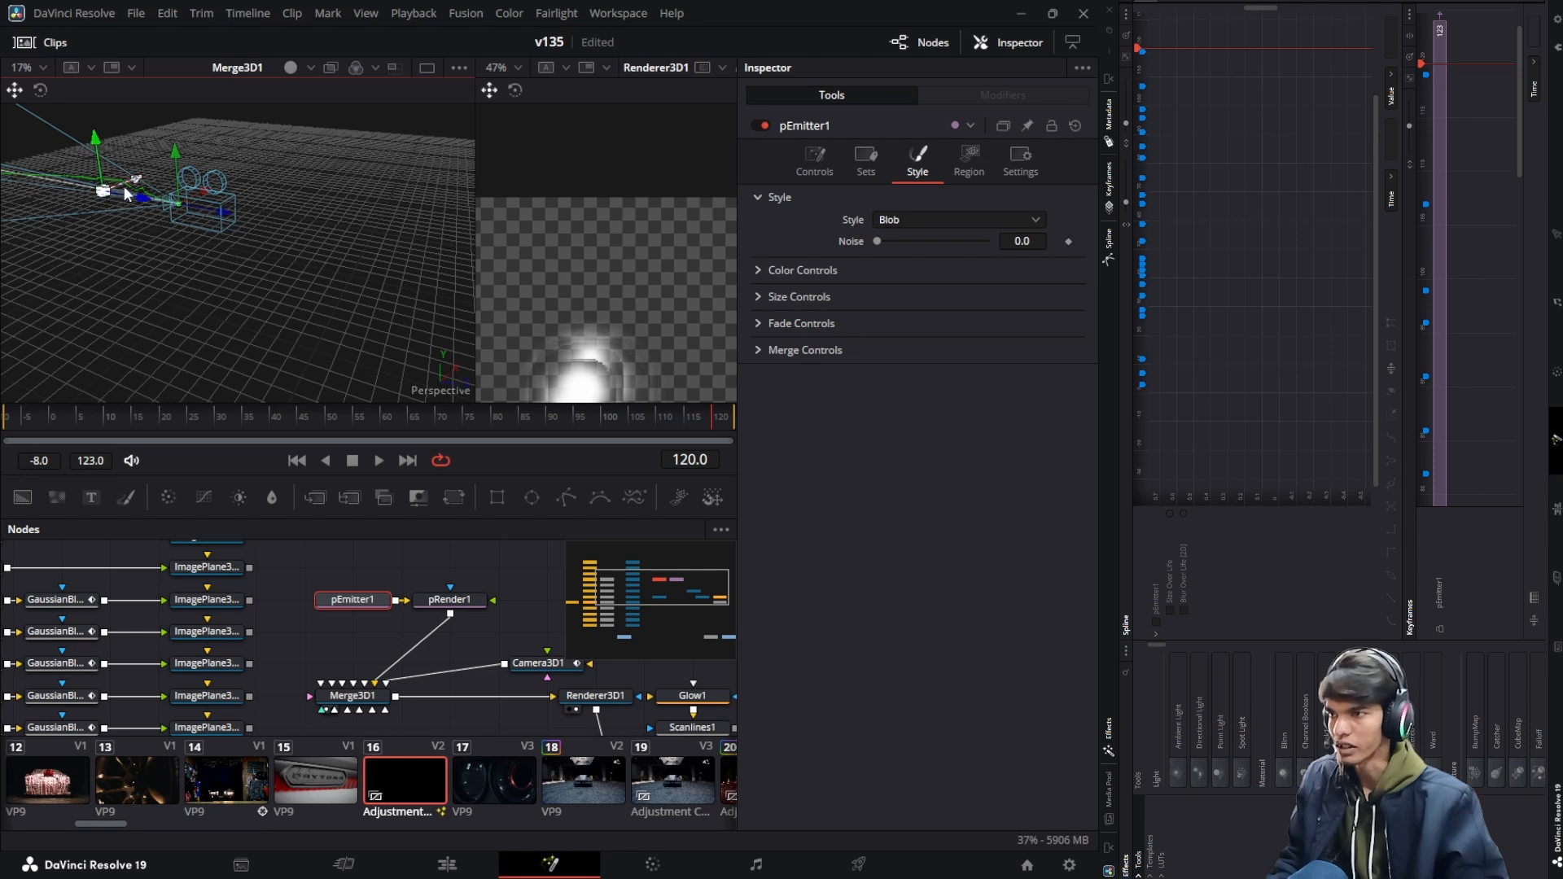
{"action": "left_click_drag", "start_coordinate": [140, 205], "coordinate": [103, 198]}
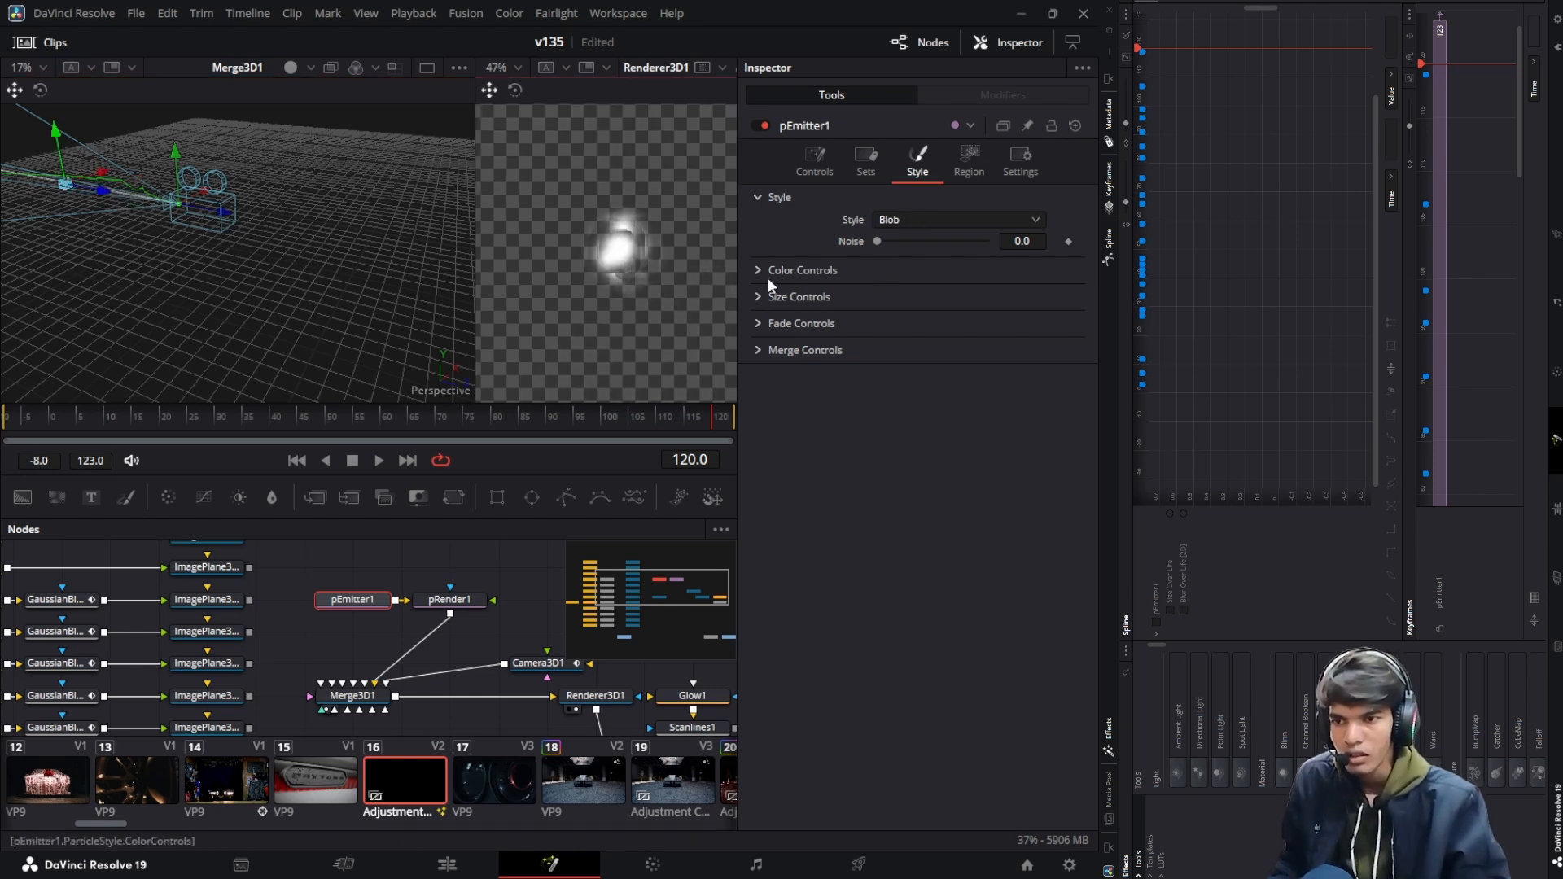
Set the blob particles' Size to about 0.0039 and Size Variance to about 0.0079
{"action": "left_click", "coordinate": [756, 298]}
{"action": "mouse_move", "coordinate": [897, 315]}
{"action": "left_mouse_down"}
{"action": "mouse_move", "coordinate": [871, 314]}
{"action": "mouse_move", "coordinate": [880, 337]}
{"action": "left_mouse_up"}
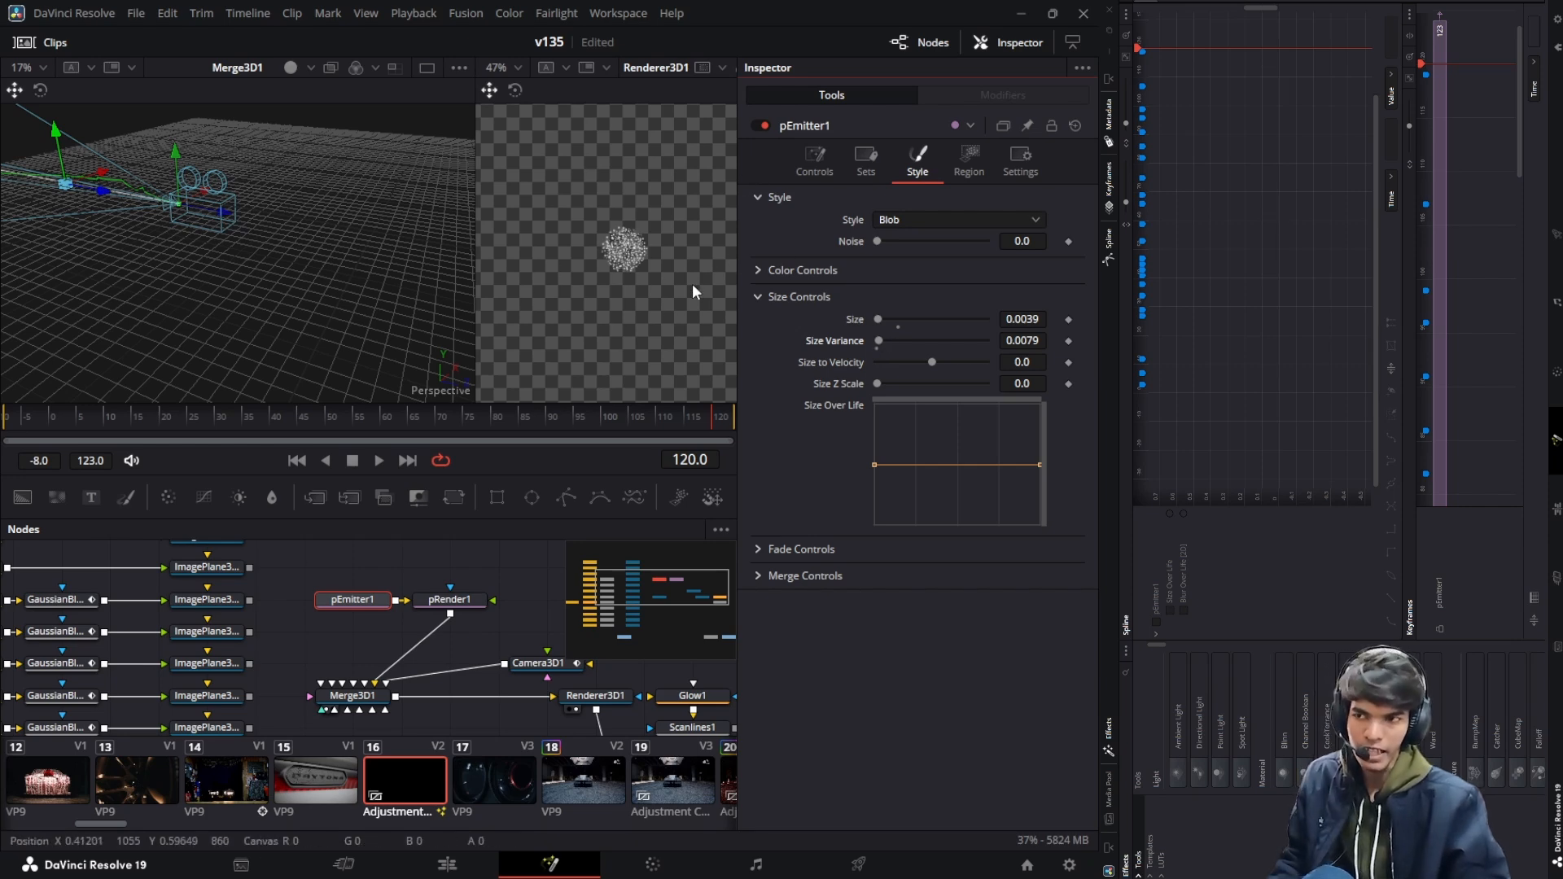
Keep pEmitter1's region as Sphere and enlarge its size so the particles spread across the whole frame
{"action": "left_click_drag", "start_coordinate": [301, 208], "coordinate": [395, 233]}
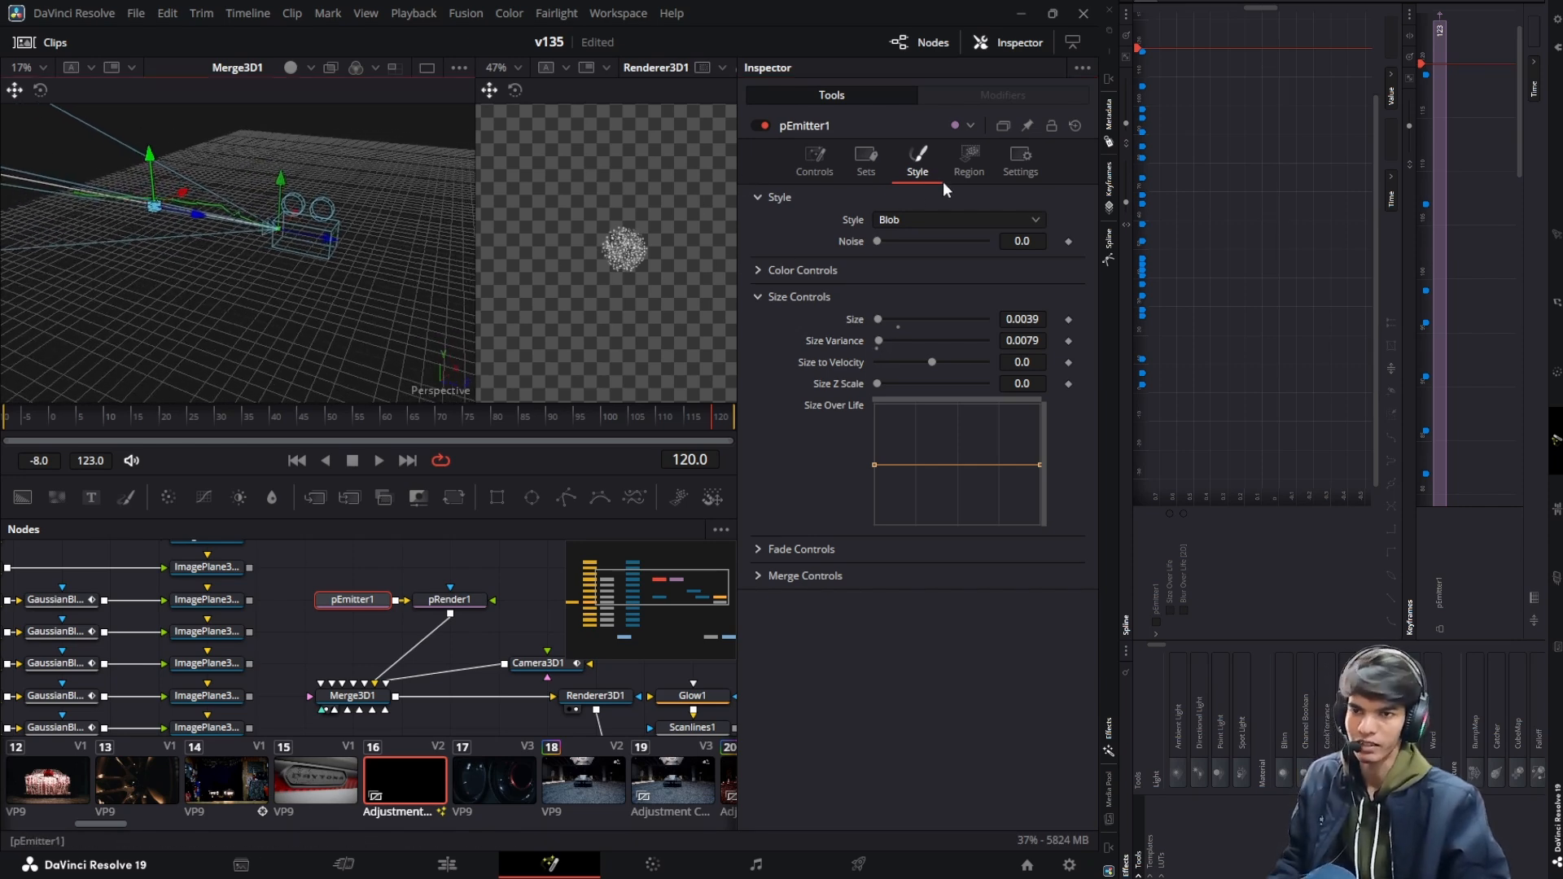
{"action": "left_click", "coordinate": [962, 152]}
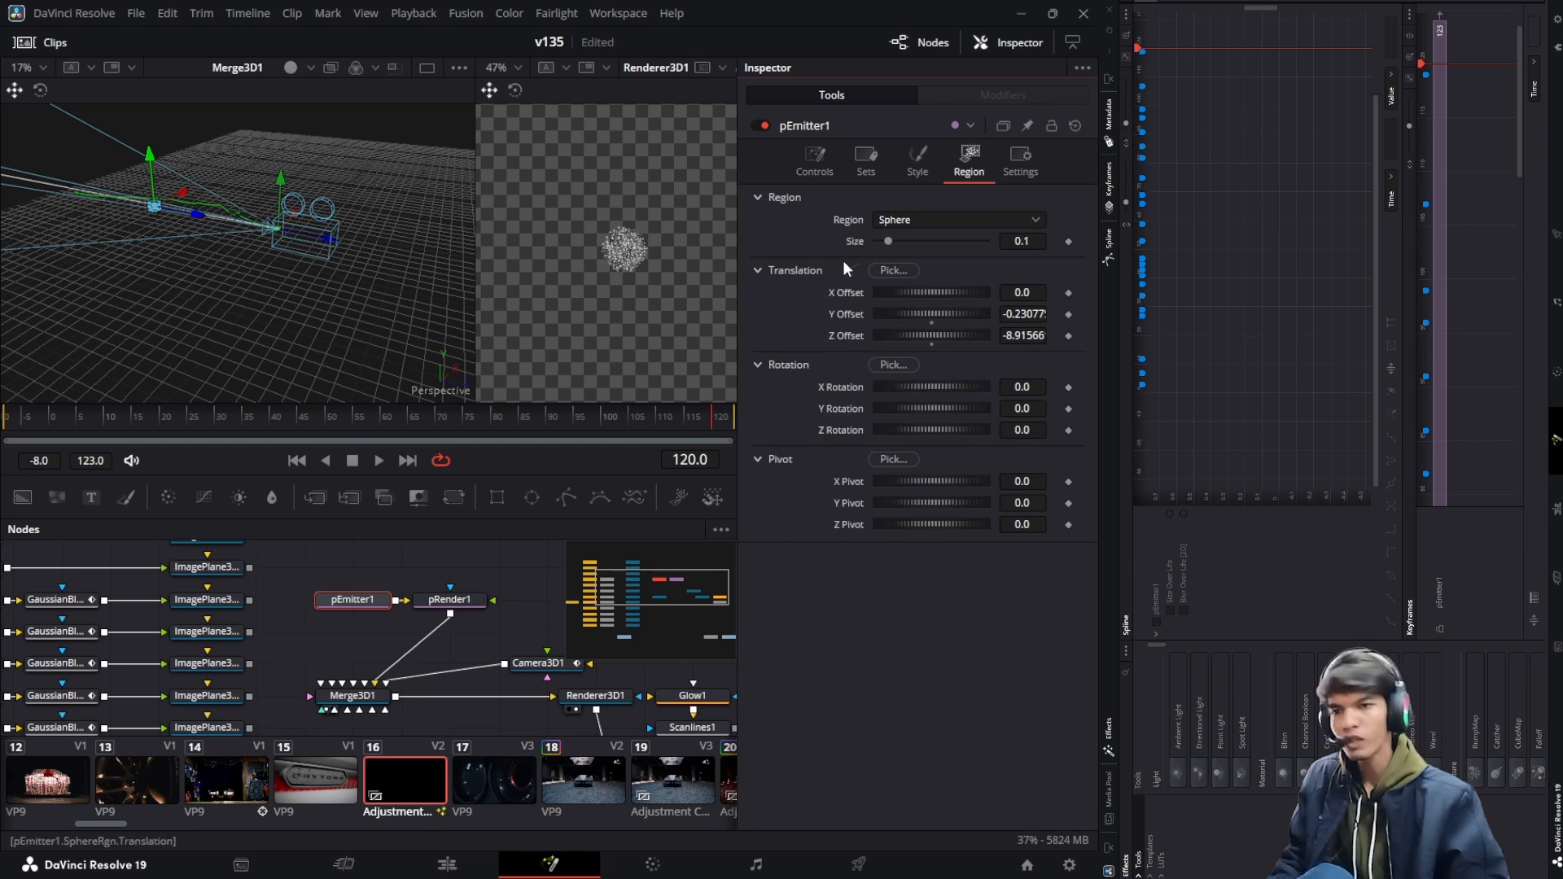
{"action": "left_click", "coordinate": [905, 220]}
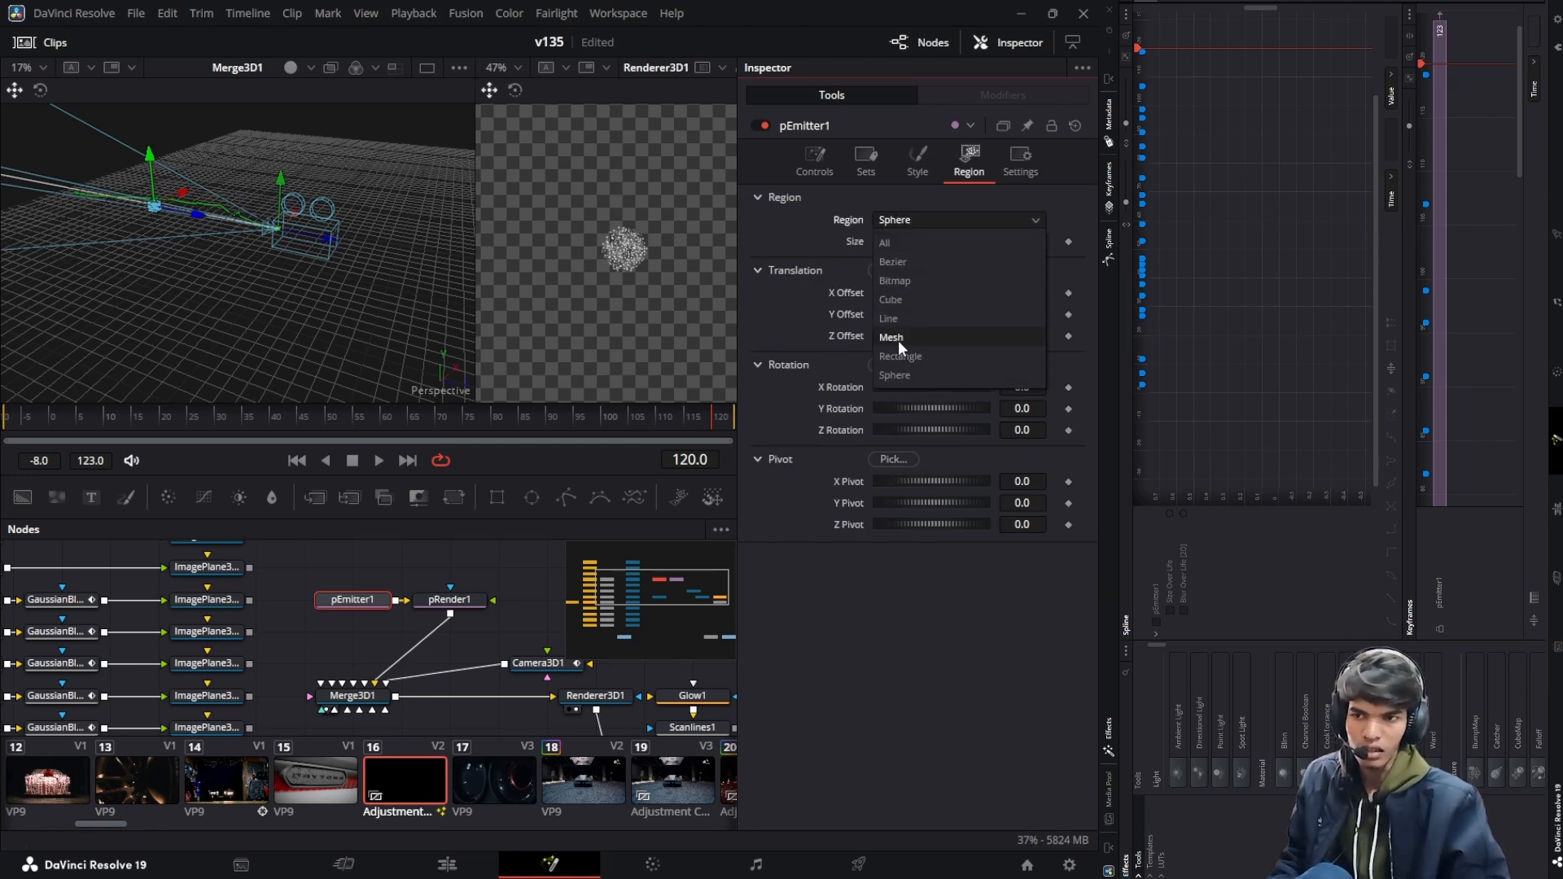
{"action": "left_click", "coordinate": [891, 376]}
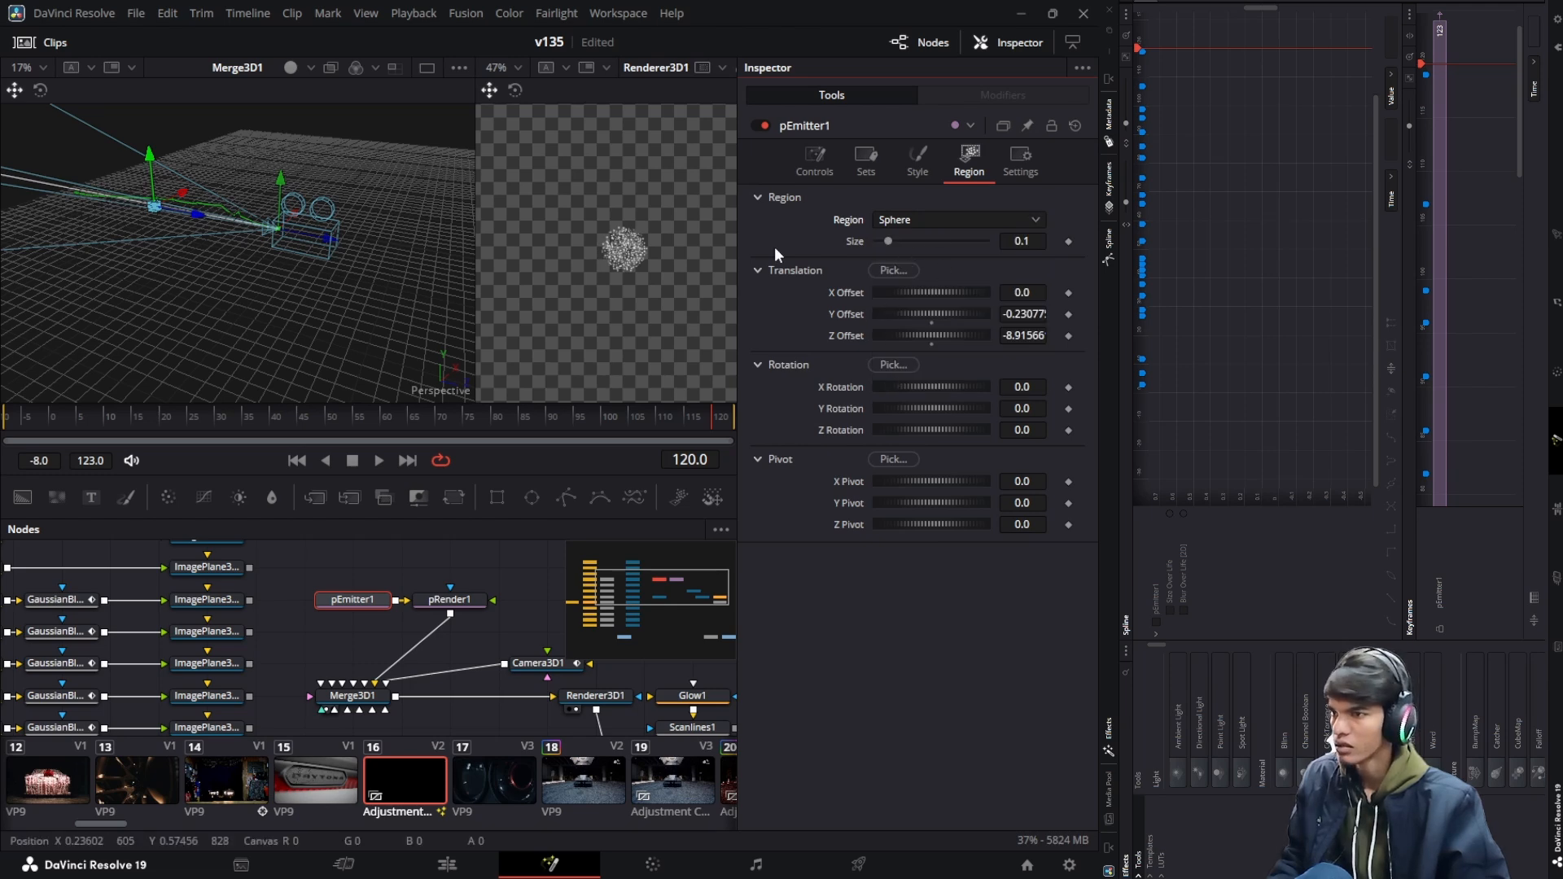
{"action": "left_click_drag", "start_coordinate": [212, 254], "coordinate": [368, 226]}
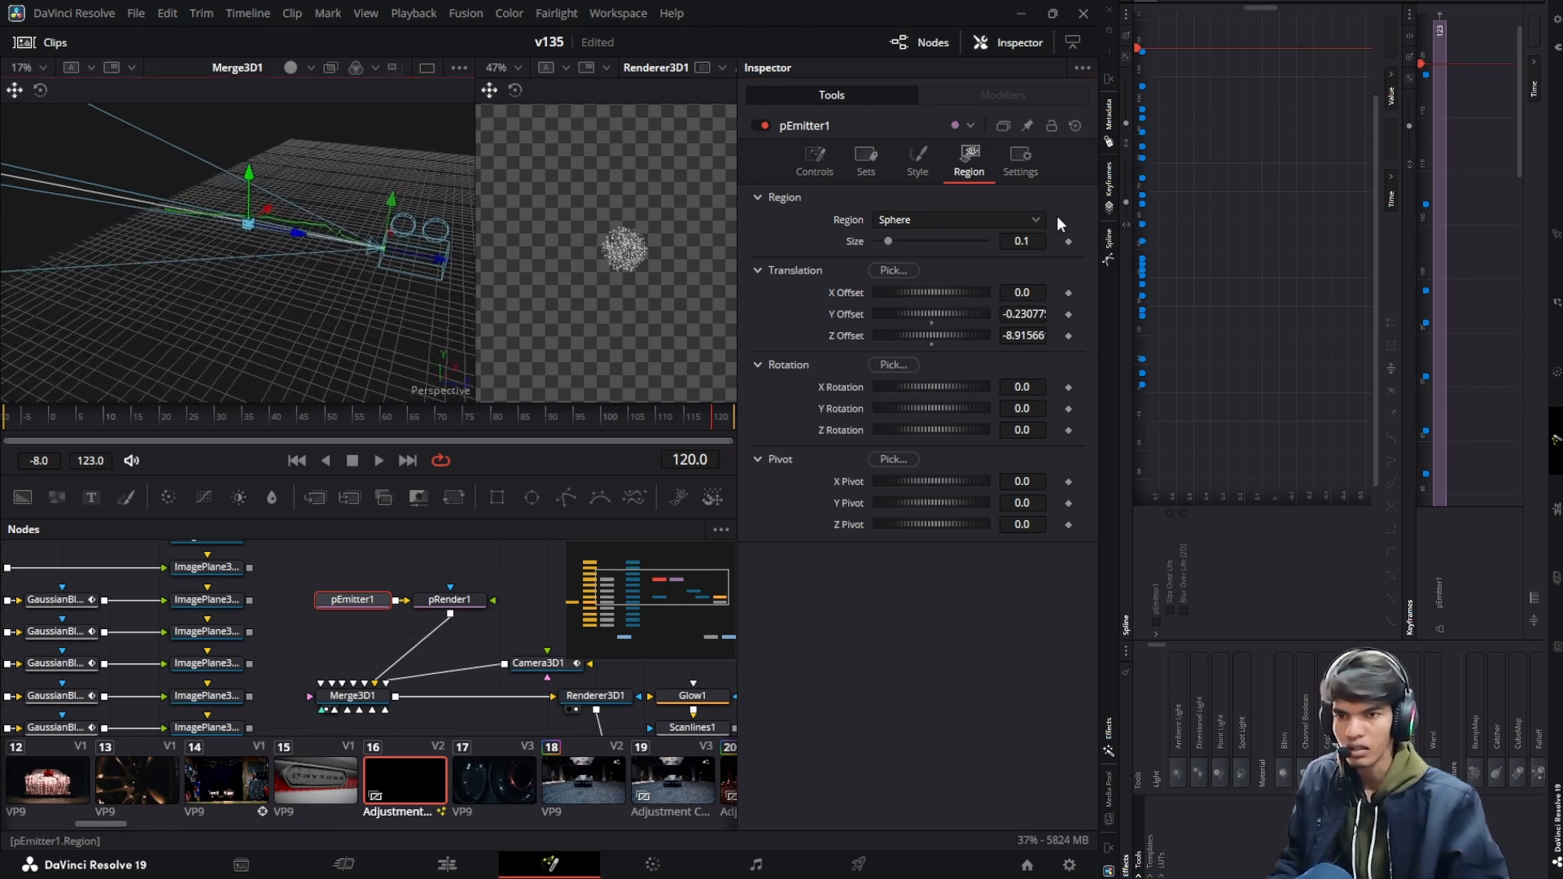
{"action": "left_click", "coordinate": [917, 220]}
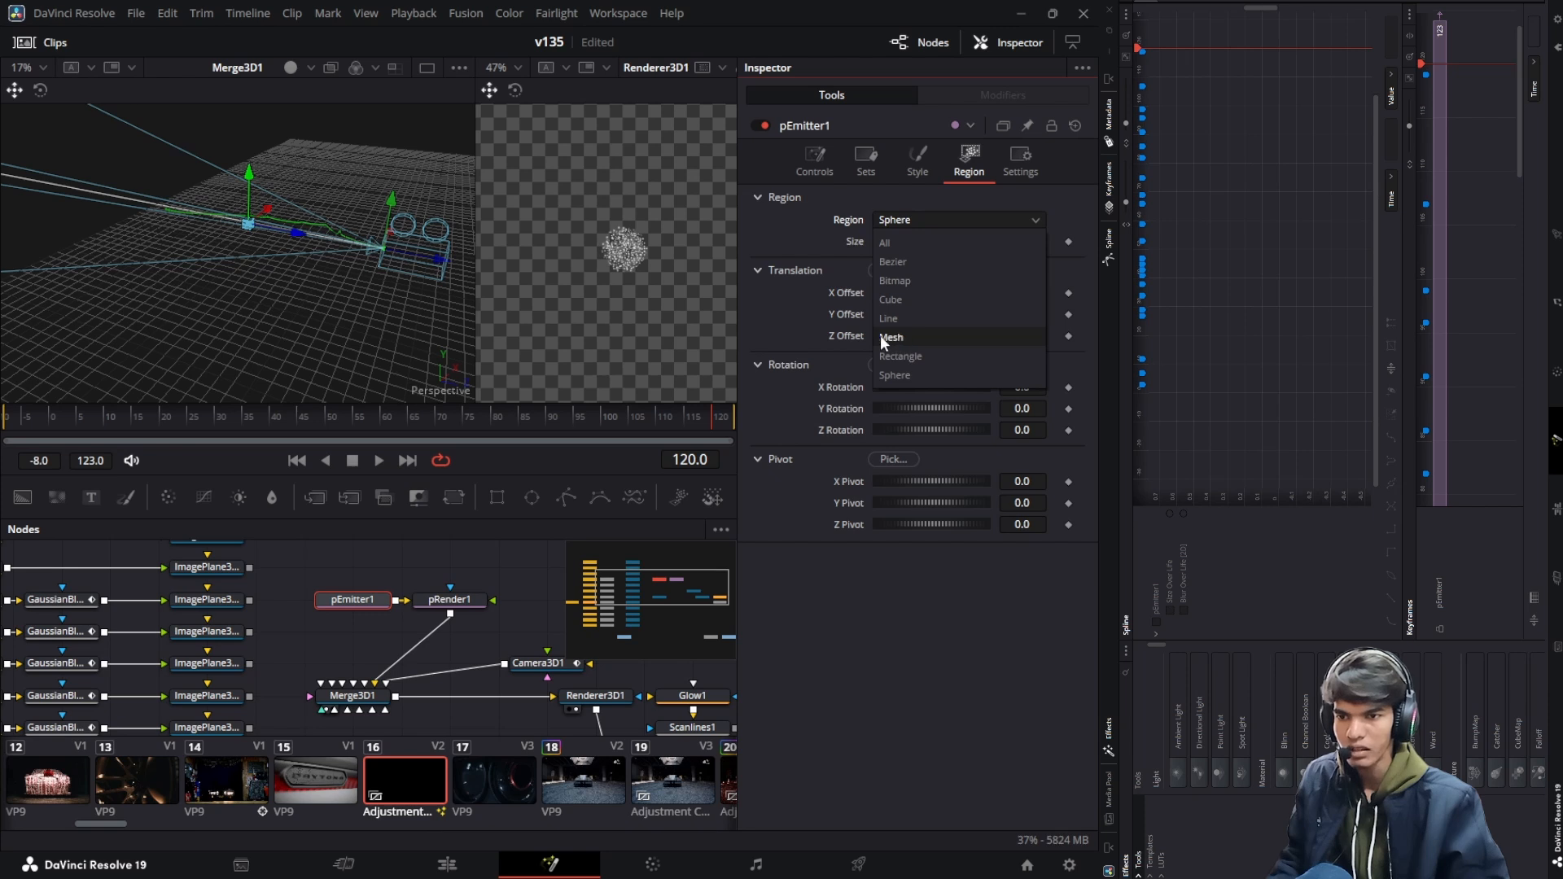
{"action": "left_click", "coordinate": [893, 376]}
{"action": "left_click_drag", "start_coordinate": [889, 241], "coordinate": [960, 242]}
{"action": "left_click", "coordinate": [940, 216]}
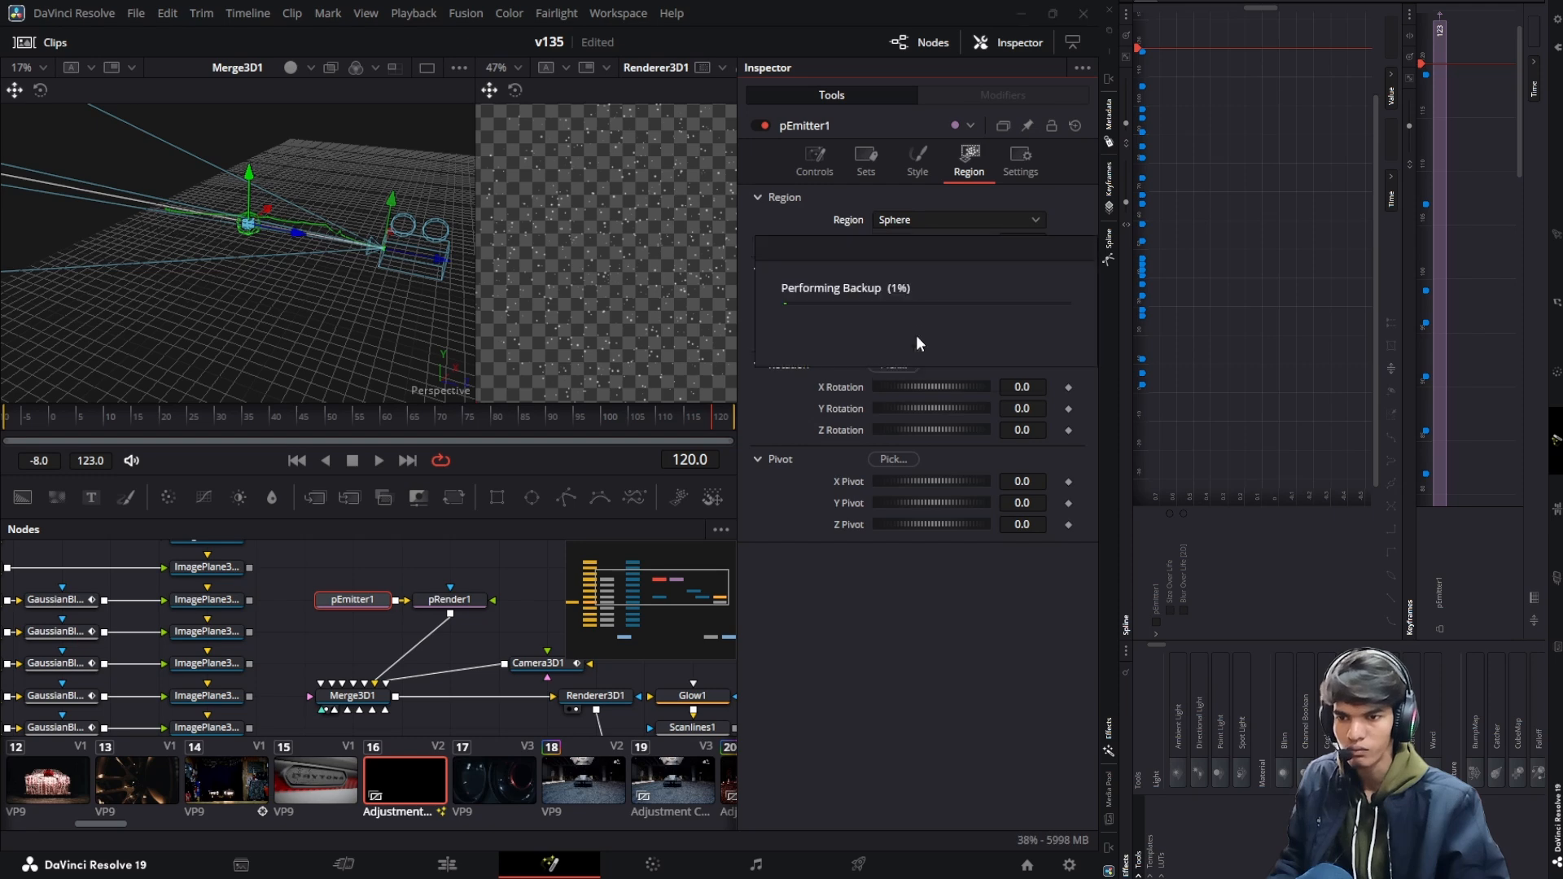
Try a Cube region for pEmitter1 and increase its width and height
{"action": "left_click", "coordinate": [898, 220]}
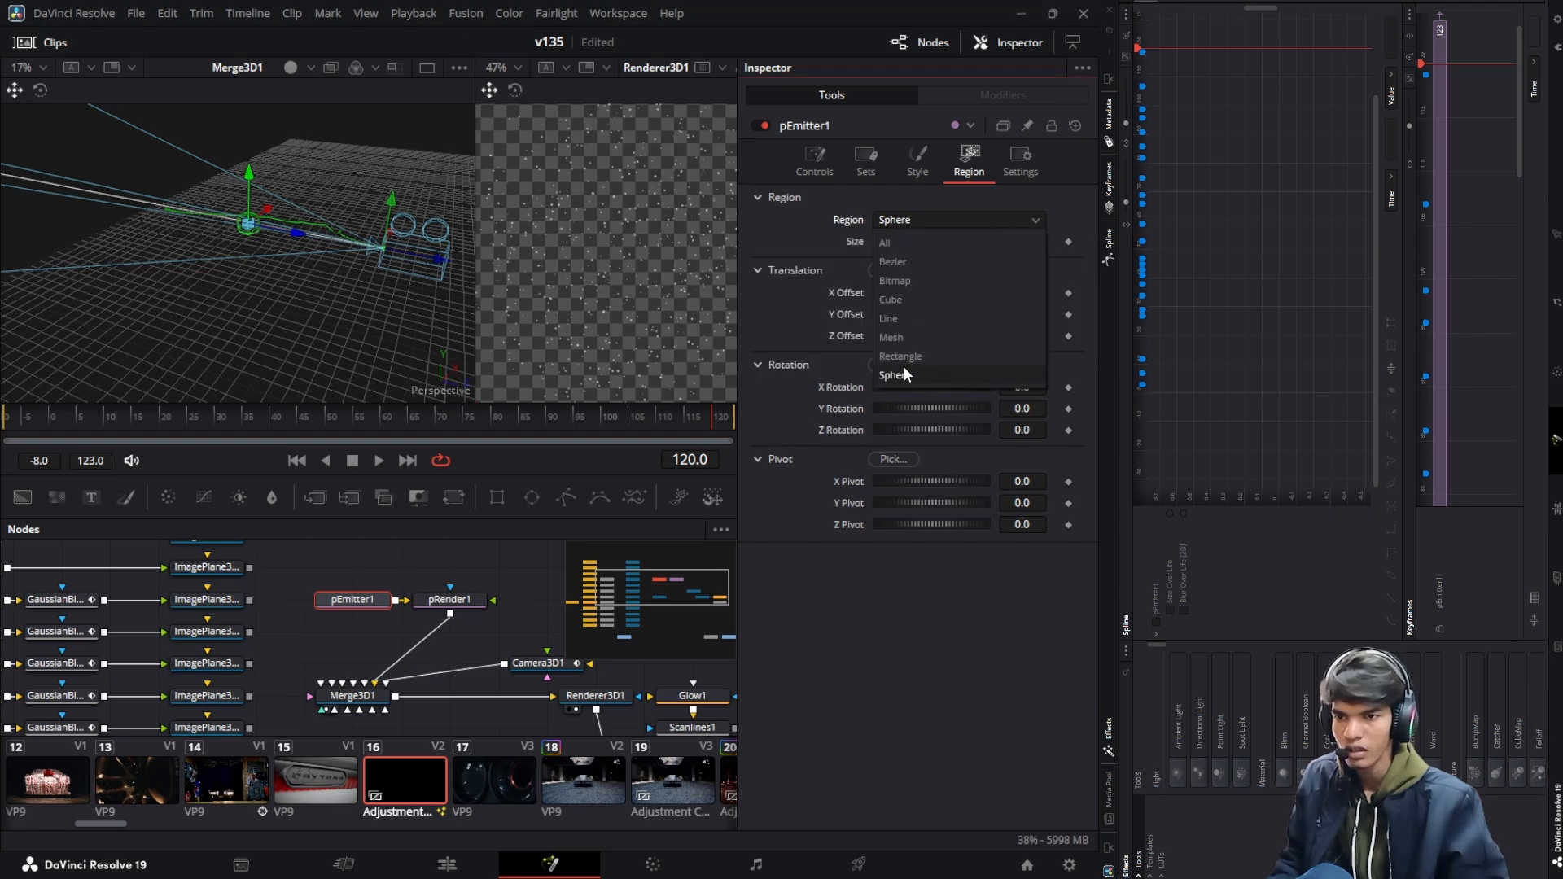
{"action": "left_click", "coordinate": [902, 297]}
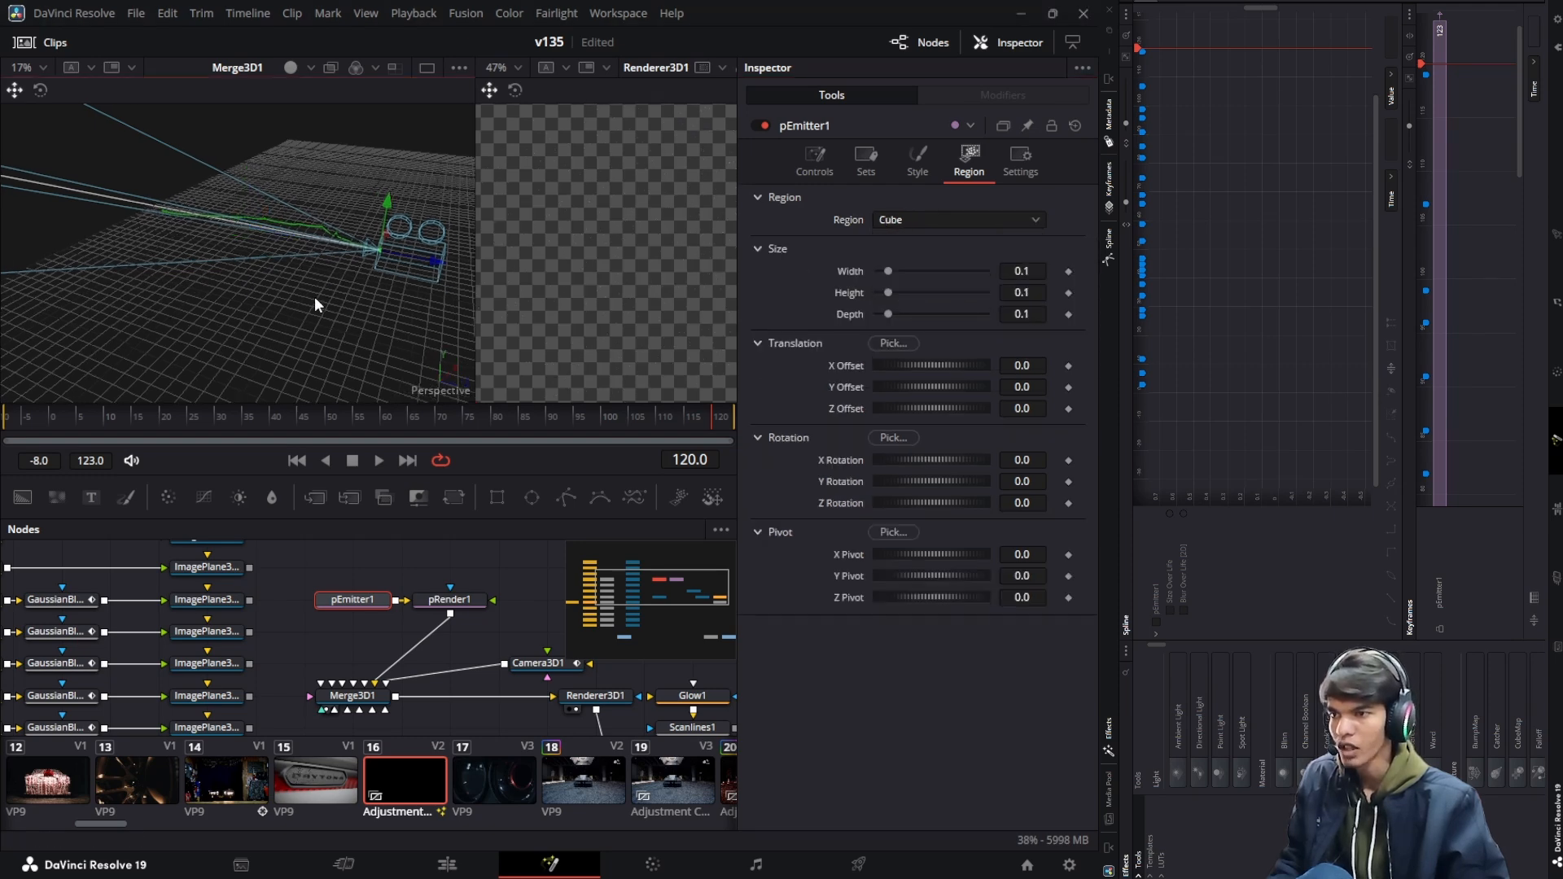
{"action": "mouse_move", "coordinate": [315, 298]}
{"action": "left_mouse_down"}
{"action": "mouse_move", "coordinate": [329, 355]}
{"action": "mouse_move", "coordinate": [300, 274]}
{"action": "left_mouse_up"}
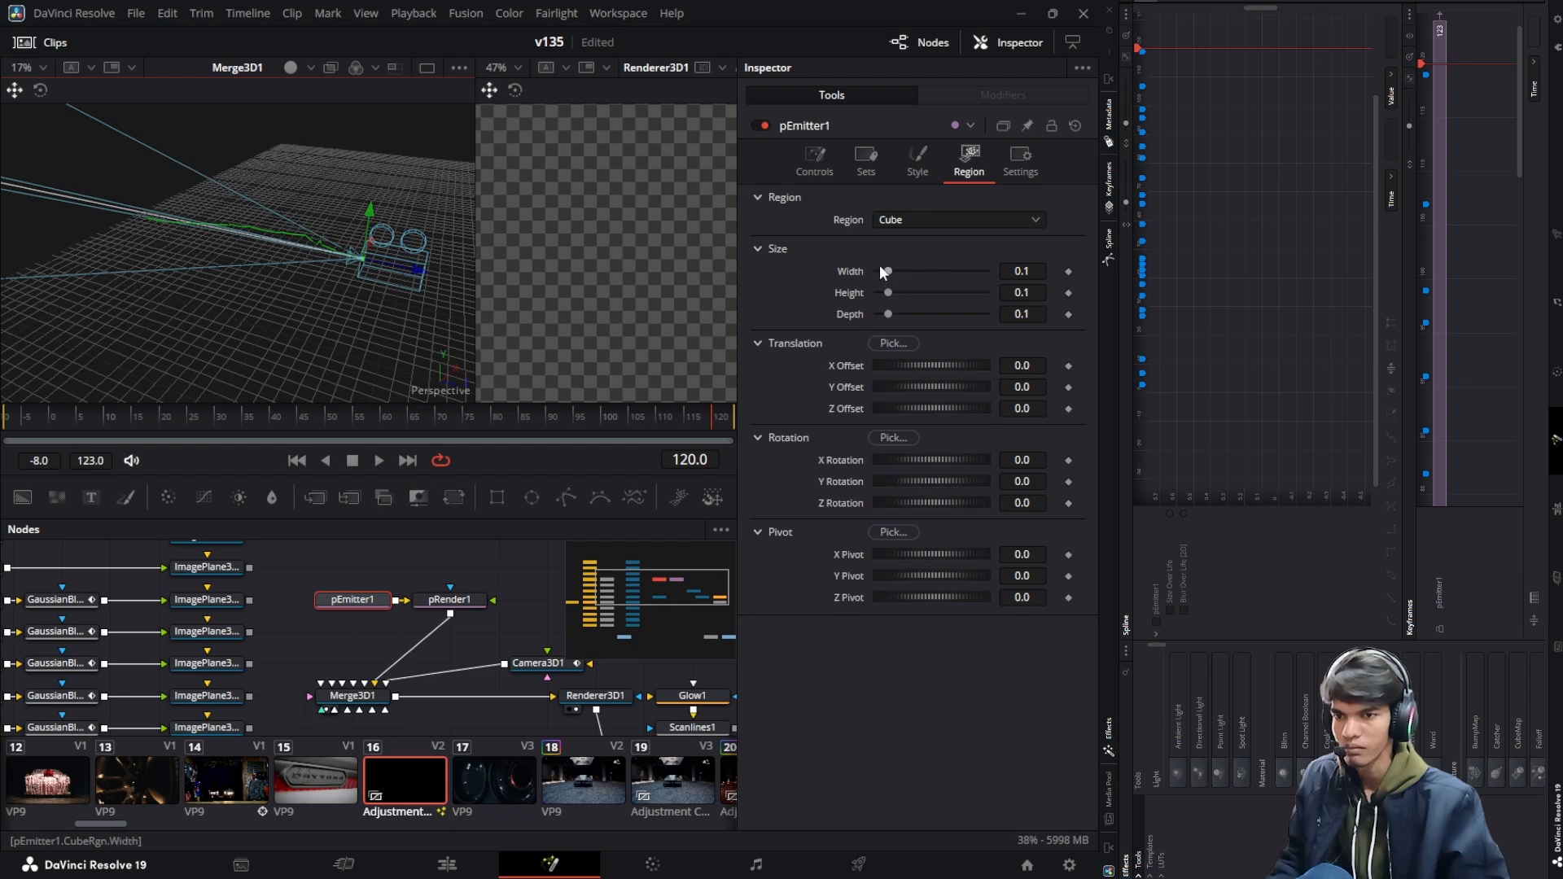
{"action": "left_click_drag", "start_coordinate": [324, 347], "coordinate": [293, 357]}
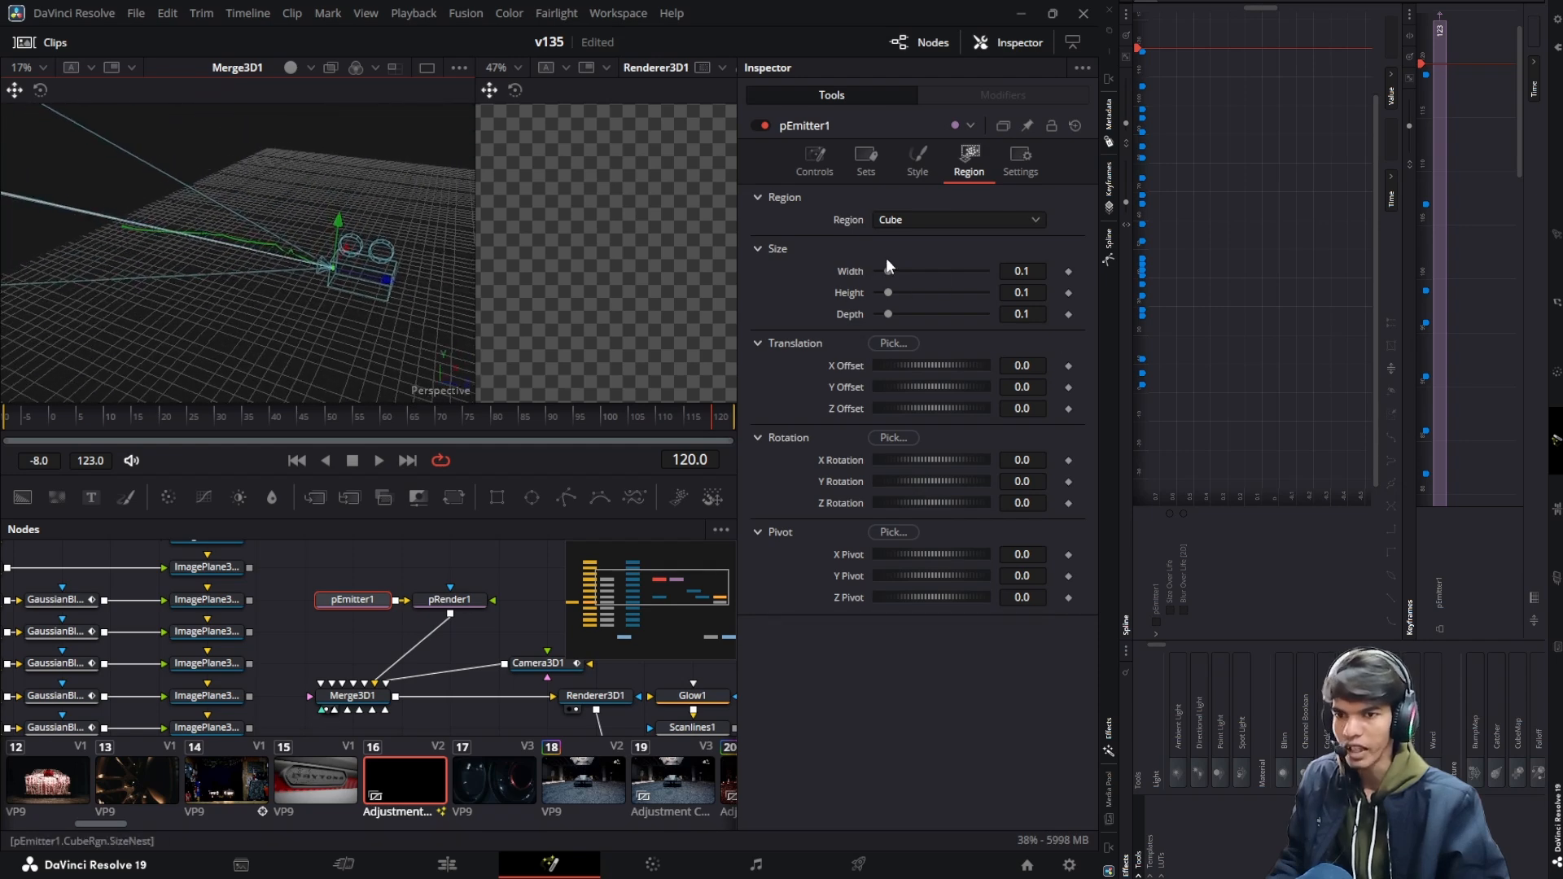
{"action": "left_click_drag", "start_coordinate": [888, 271], "coordinate": [929, 292]}
Set pEmitter1's region to Mesh
{"action": "left_click", "coordinate": [935, 220]}
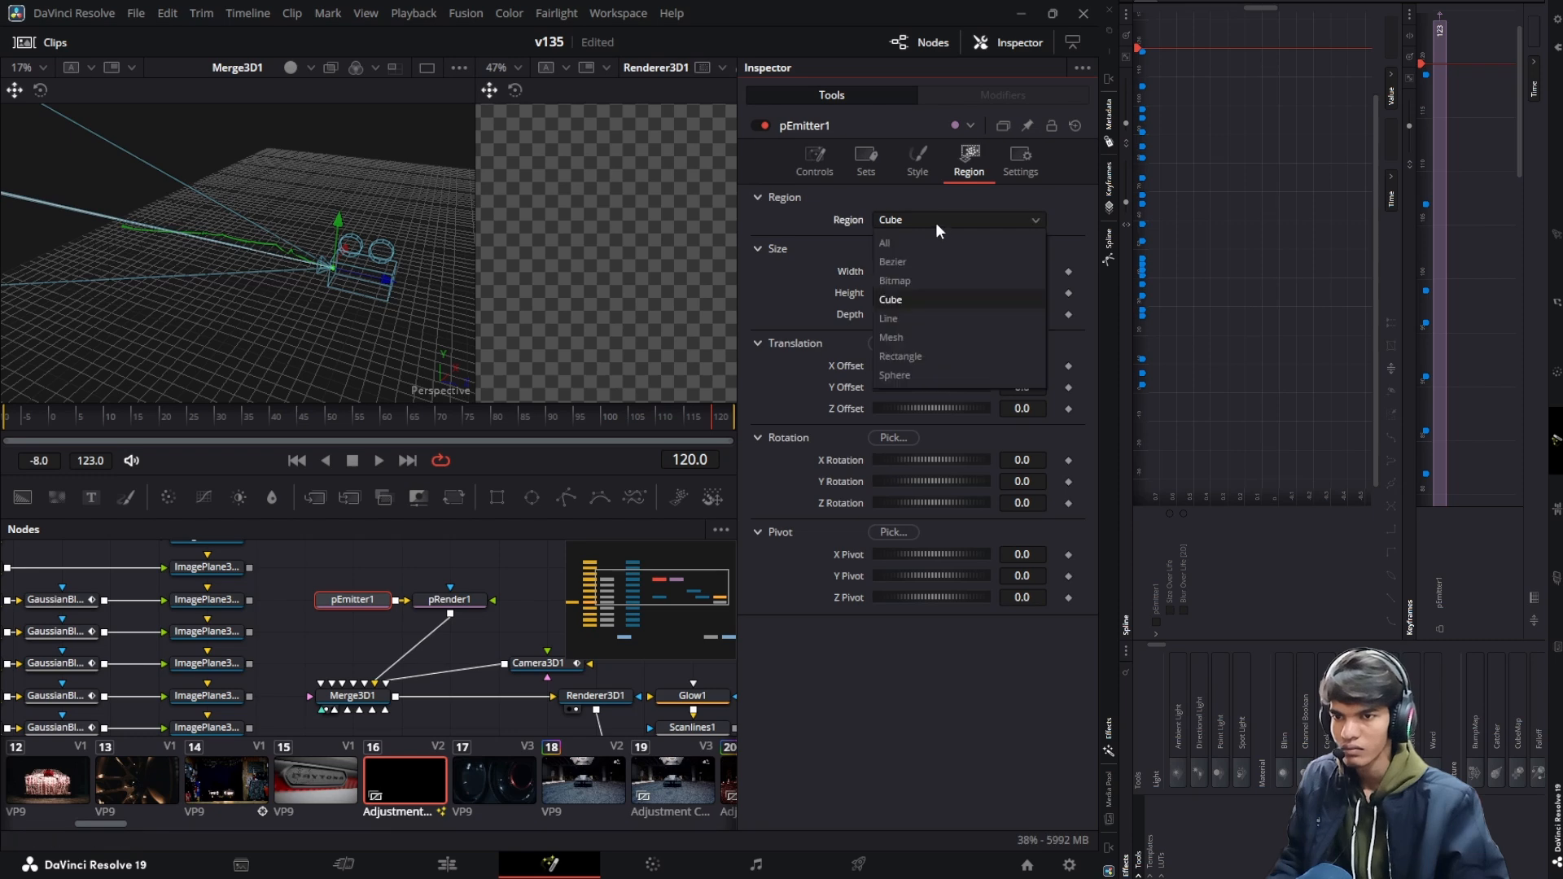
{"action": "left_click", "coordinate": [911, 340]}
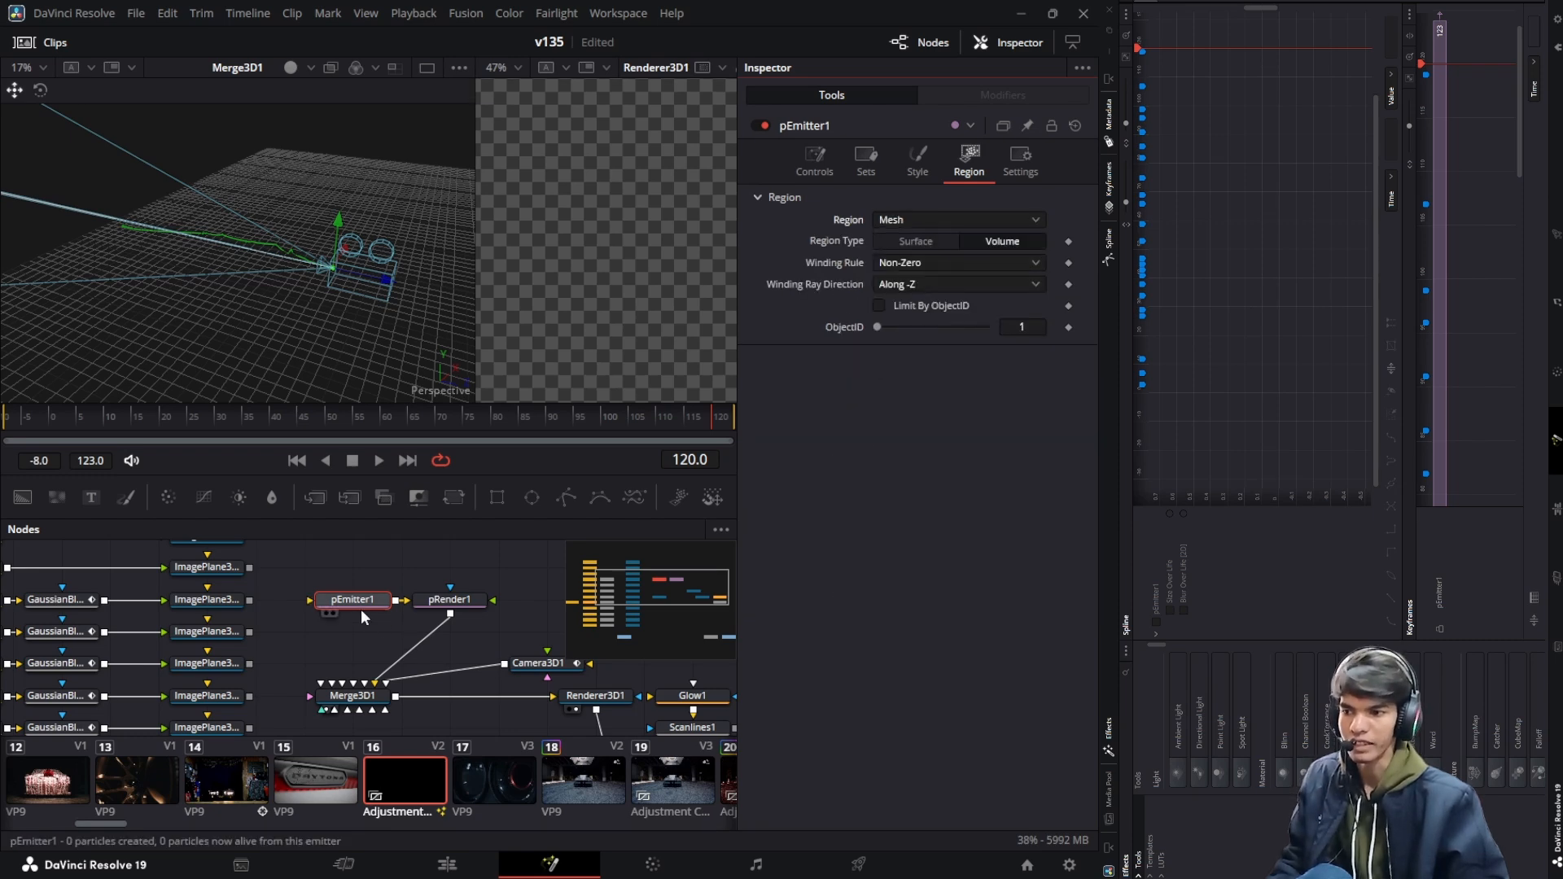
{"action": "mouse_move", "coordinate": [394, 566]}
{"action": "left_mouse_down"}
{"action": "mouse_move", "coordinate": [377, 594]}
{"action": "mouse_move", "coordinate": [378, 566]}
{"action": "left_mouse_up"}
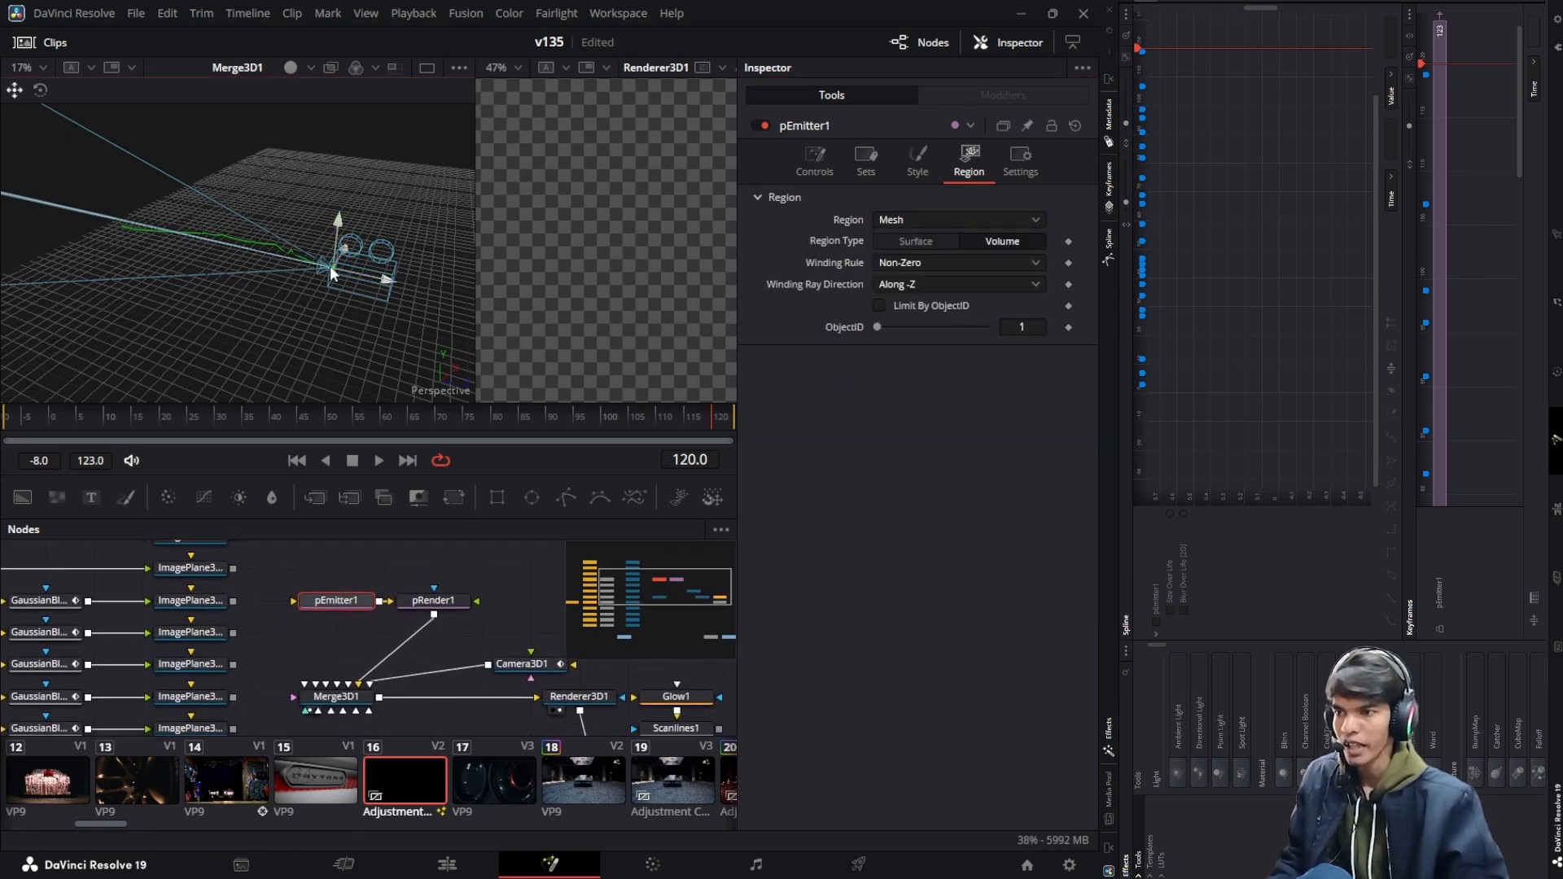
{"action": "left_click_drag", "start_coordinate": [329, 266], "coordinate": [289, 350]}
Search the tool list for "obje" to add a Shape 3D node above pEmitter1, and connect its output to Merge3D1
{"action": "left_click_drag", "start_coordinate": [366, 561], "coordinate": [375, 593]}
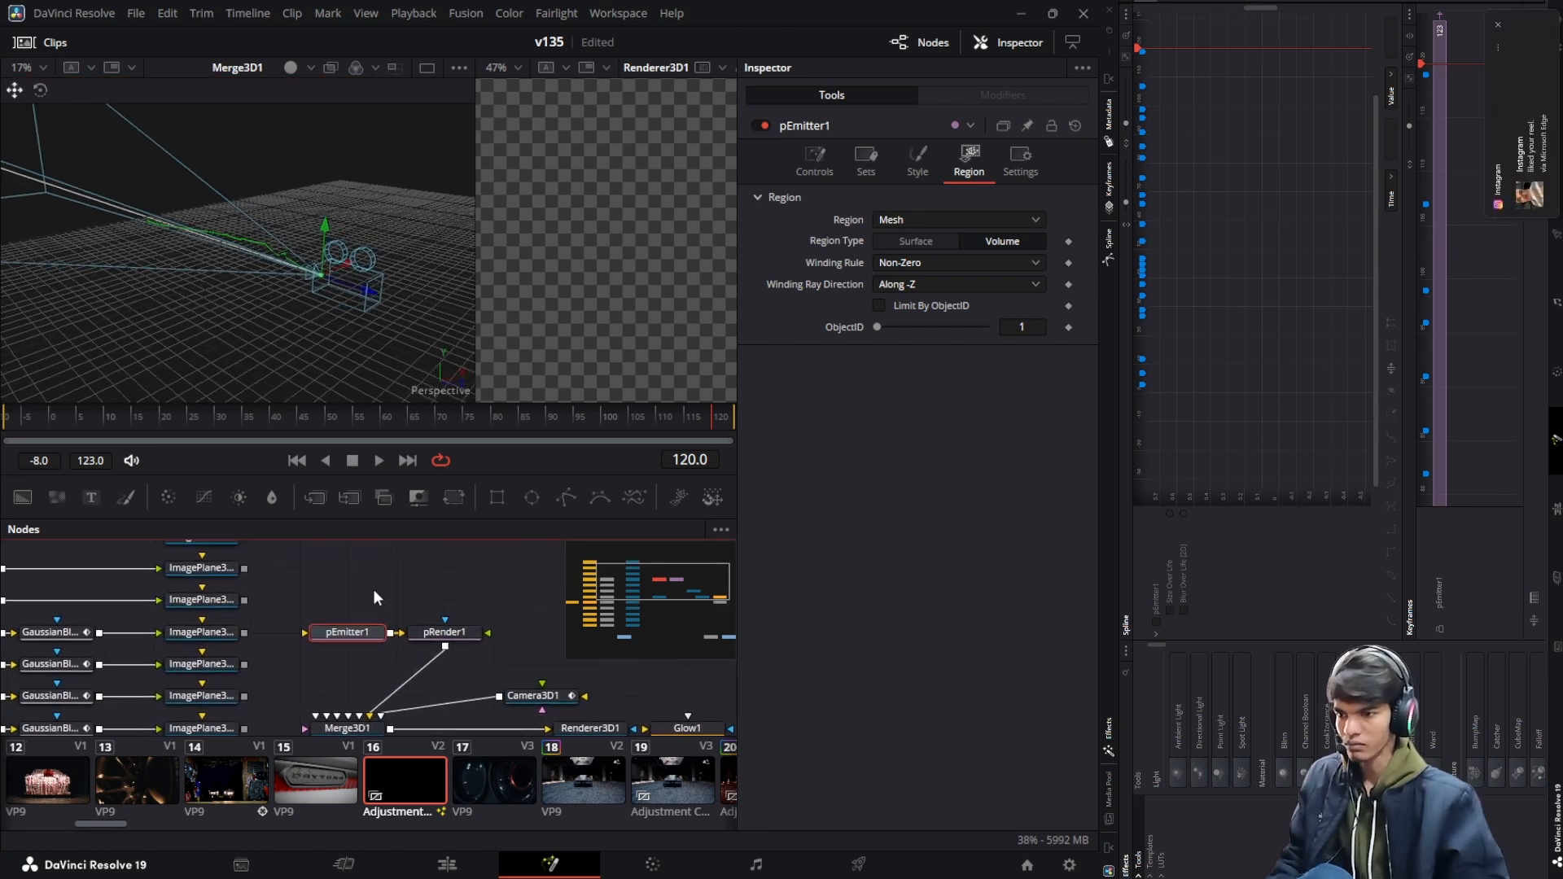
{"action": "left_click", "coordinate": [382, 579]}
{"action": "key", "text": "shift+space"}
{"action": "type", "text": "render"}
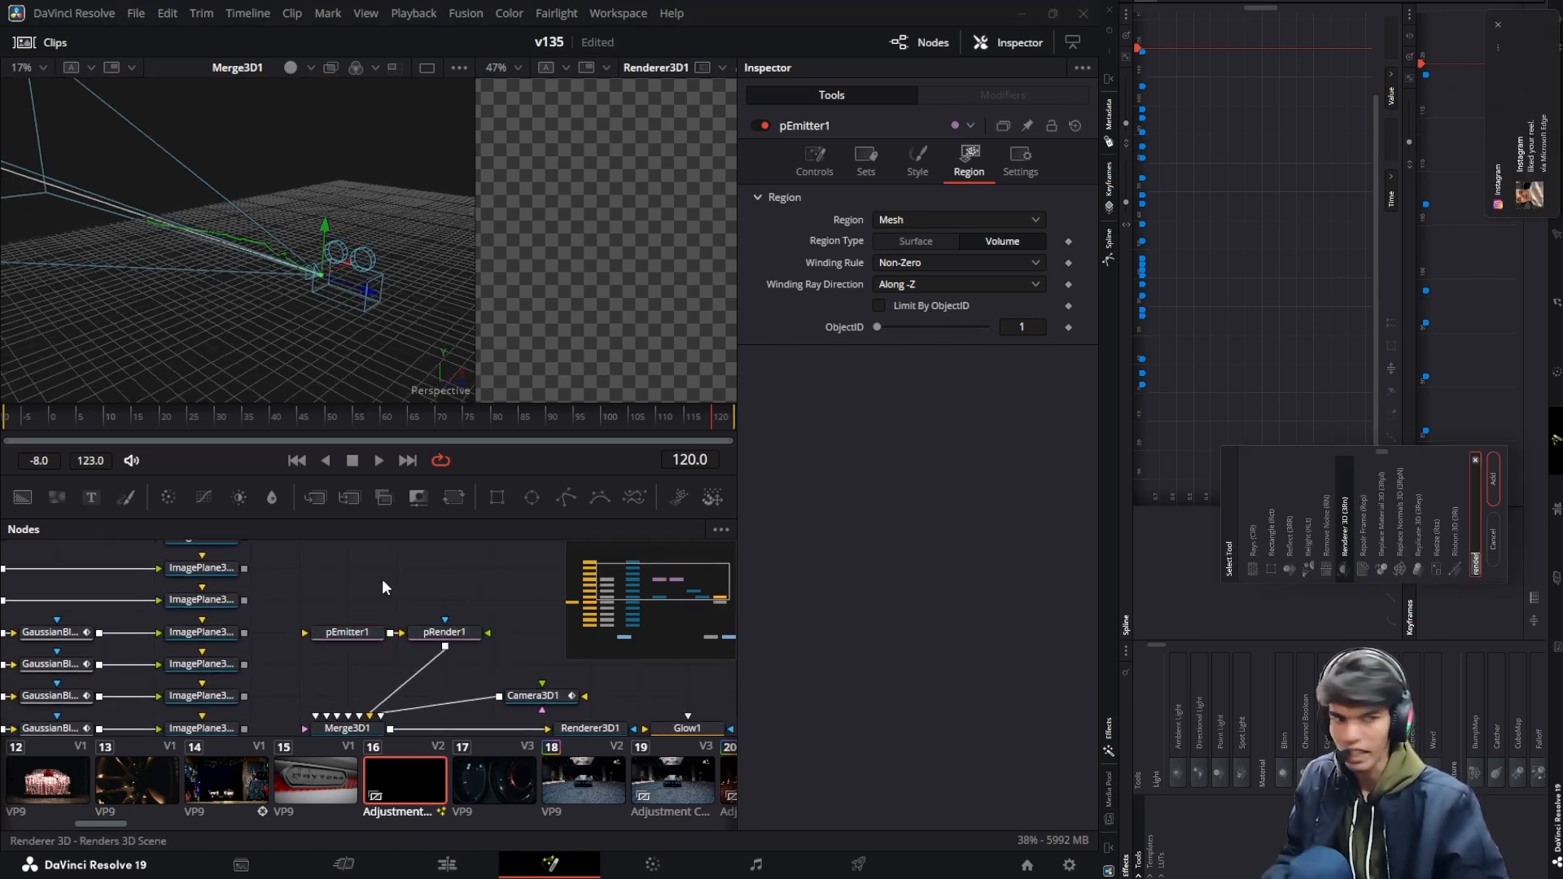
{"action": "key", "text": "BackSpace"}
{"action": "key", "text": "BackSpace"}
{"action": "key", "text": "BackSpace"}
{"action": "key", "text": "BackSpace"}
{"action": "key", "text": "BackSpace"}
{"action": "key", "text": "BackSpace"}
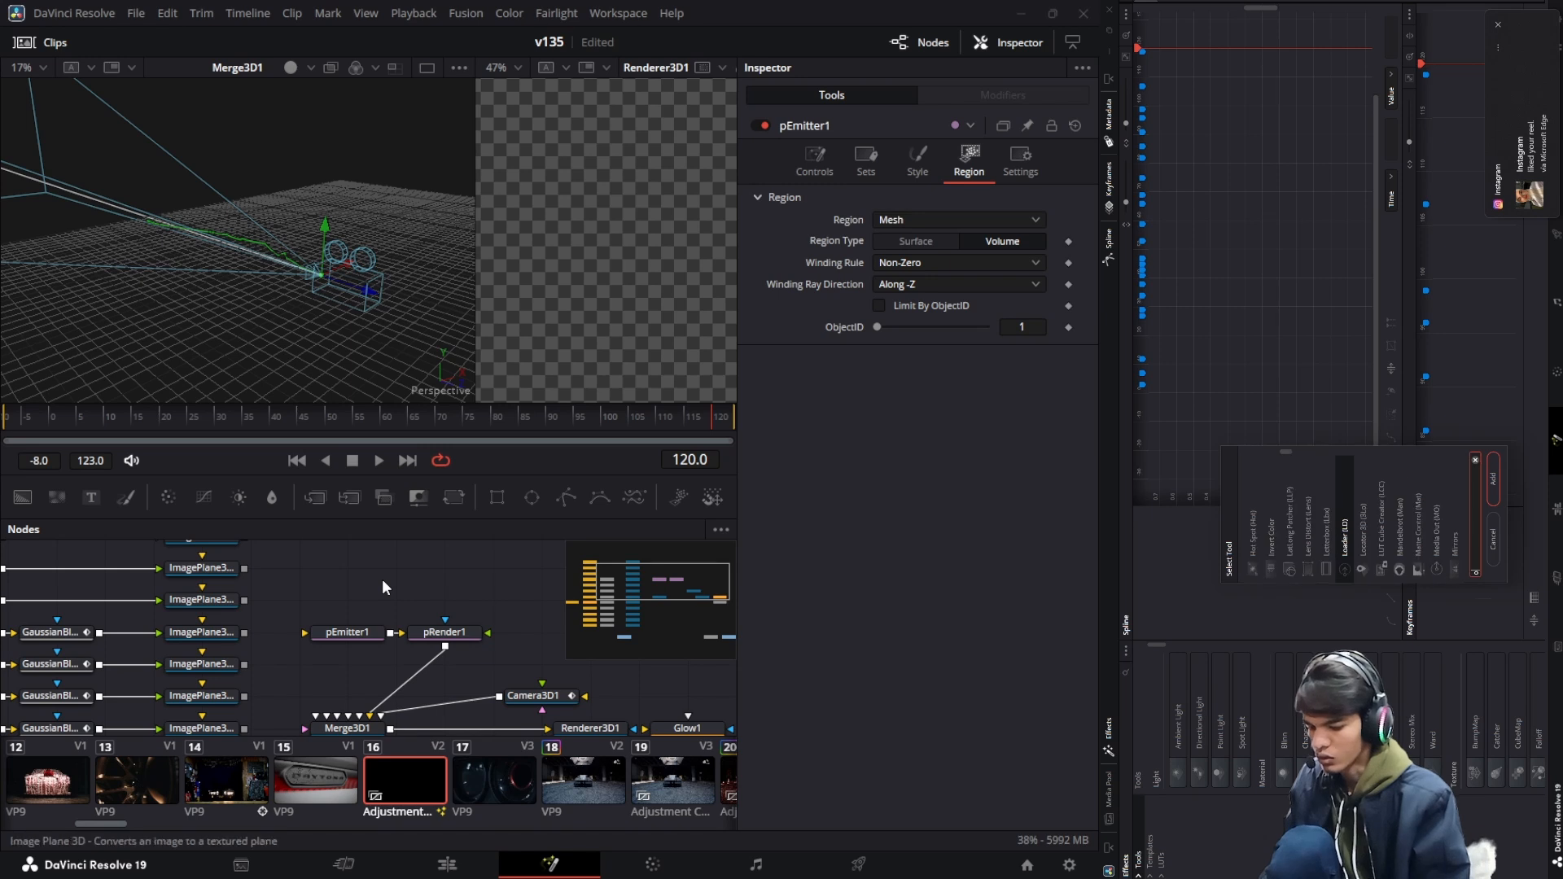
{"action": "type", "text": "obje"}
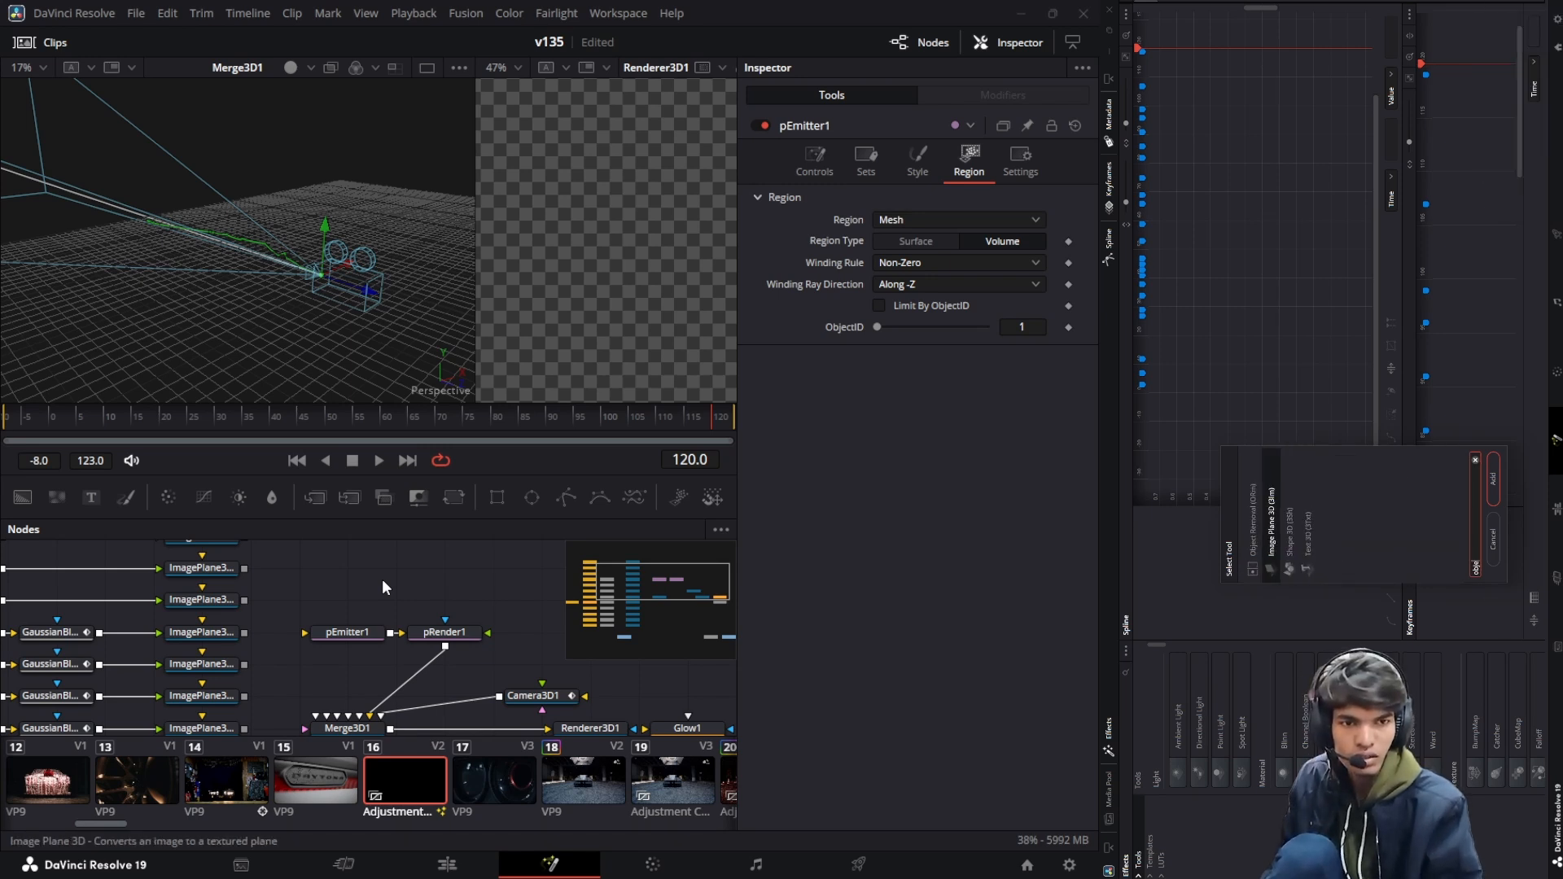
{"action": "left_click", "coordinate": [1291, 514]}
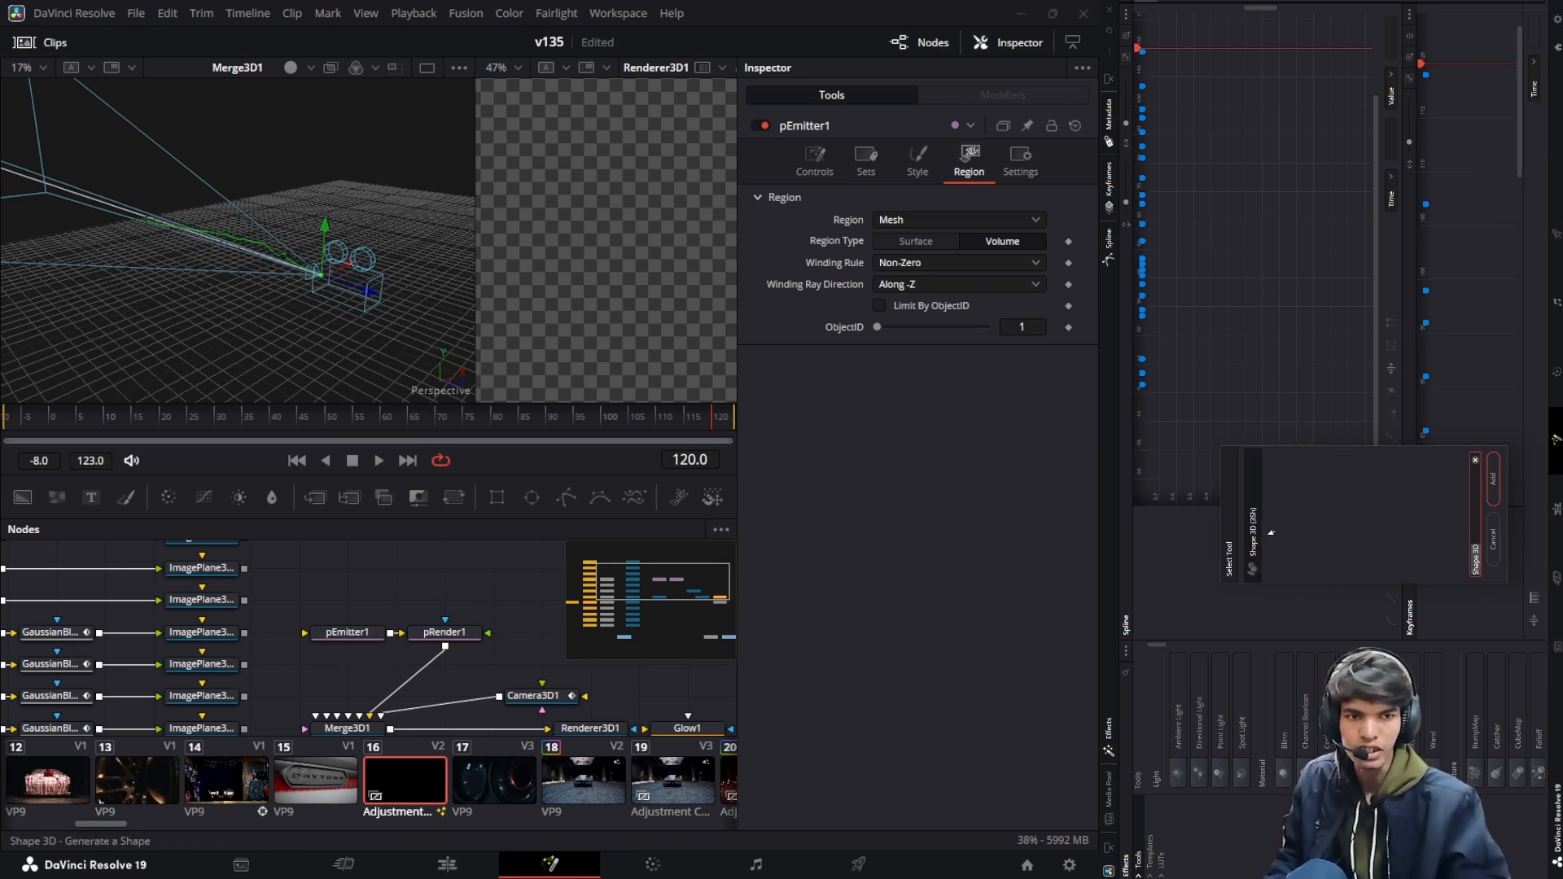
{"action": "left_click", "coordinate": [1492, 491]}
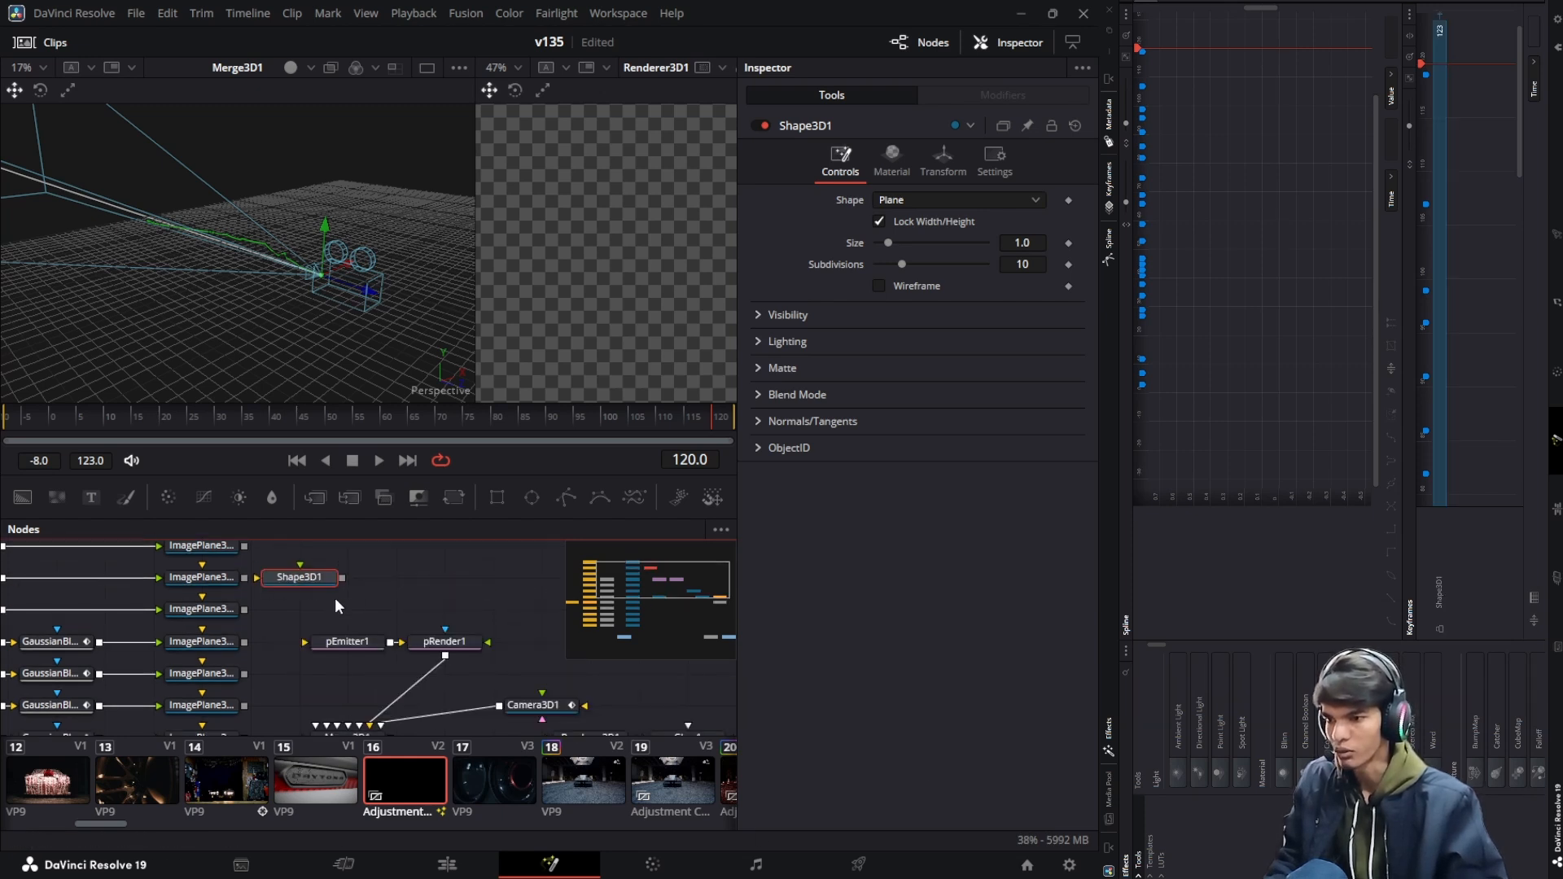
{"action": "left_click_drag", "start_coordinate": [345, 578], "coordinate": [304, 703]}
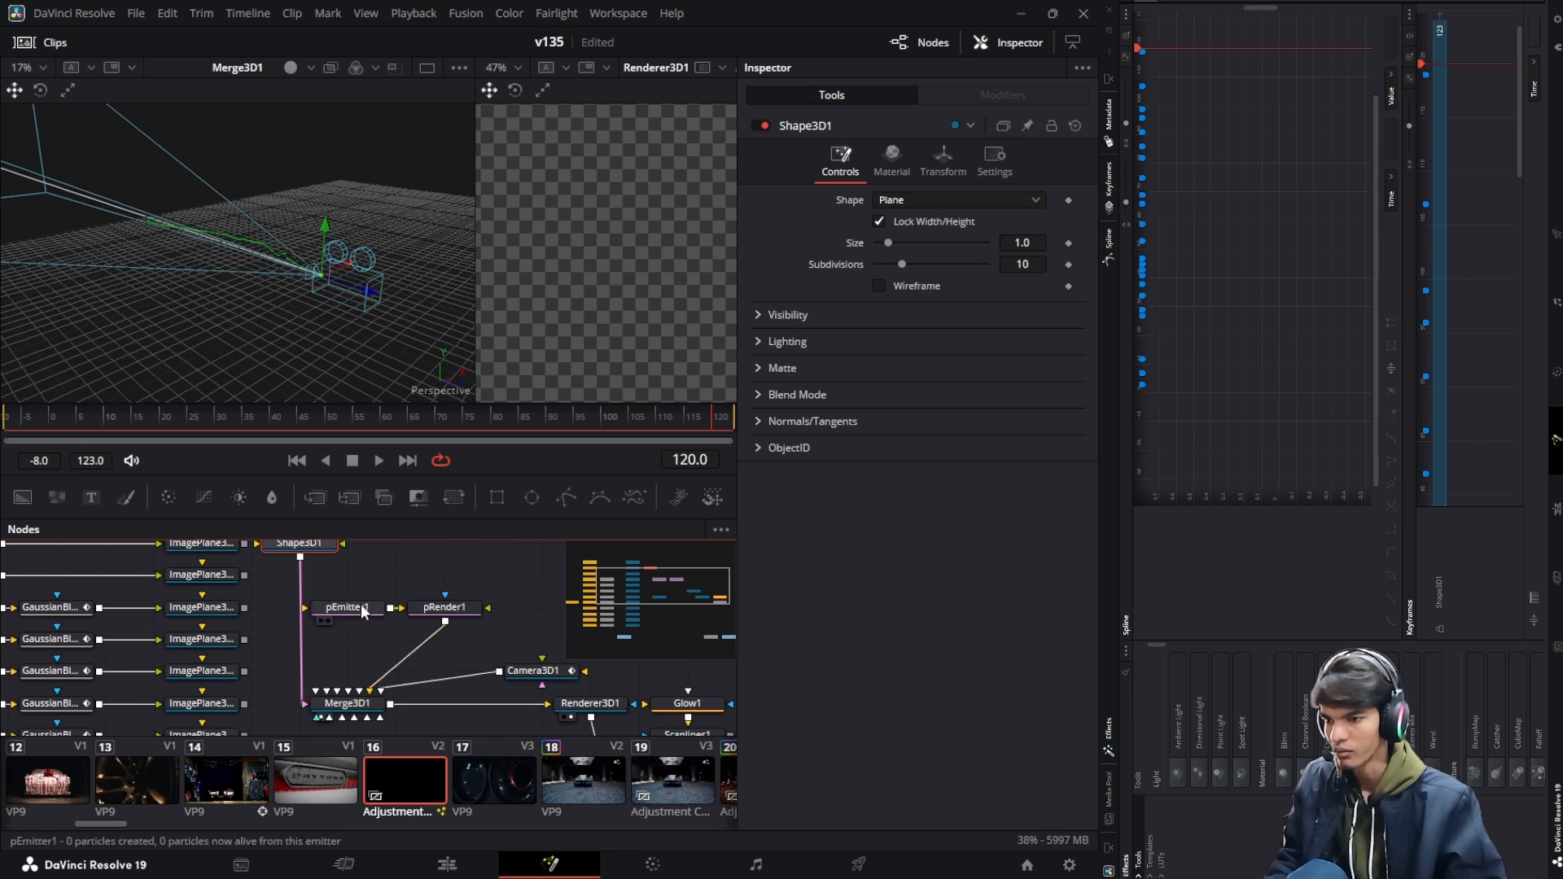
Rearrange the node graph so pEmitter1 sits above pRender1 and Shape3D1 sits level with pRender1, above Merge3D1
{"action": "left_click_drag", "start_coordinate": [360, 604], "coordinate": [403, 584]}
{"action": "left_click", "coordinate": [403, 579]}
{"action": "left_click_drag", "start_coordinate": [341, 339], "coordinate": [218, 259]}
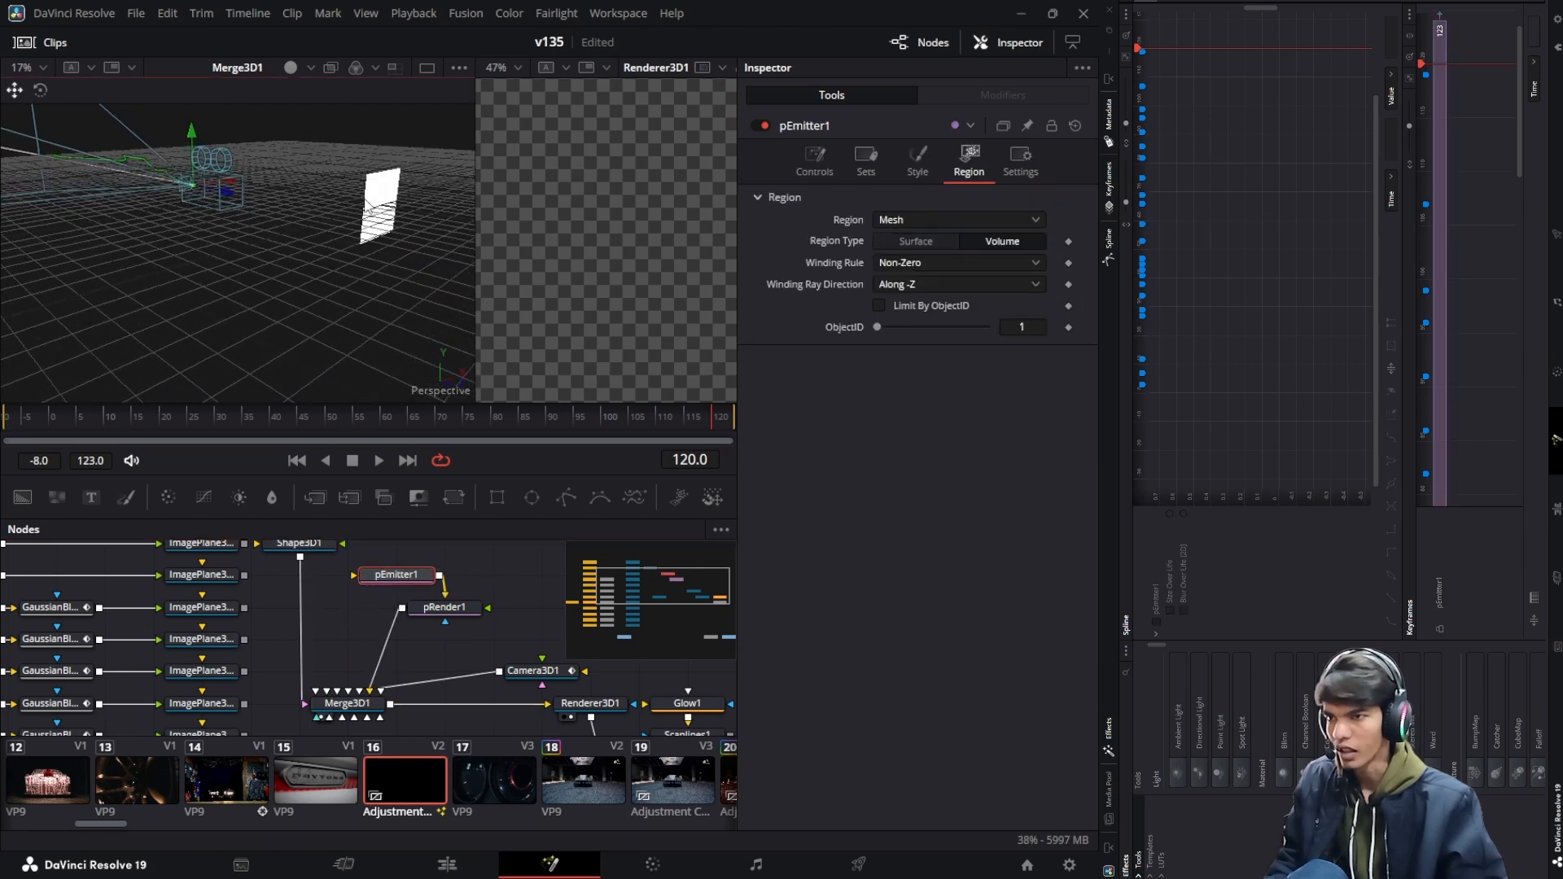
{"action": "left_click_drag", "start_coordinate": [360, 210], "coordinate": [339, 249]}
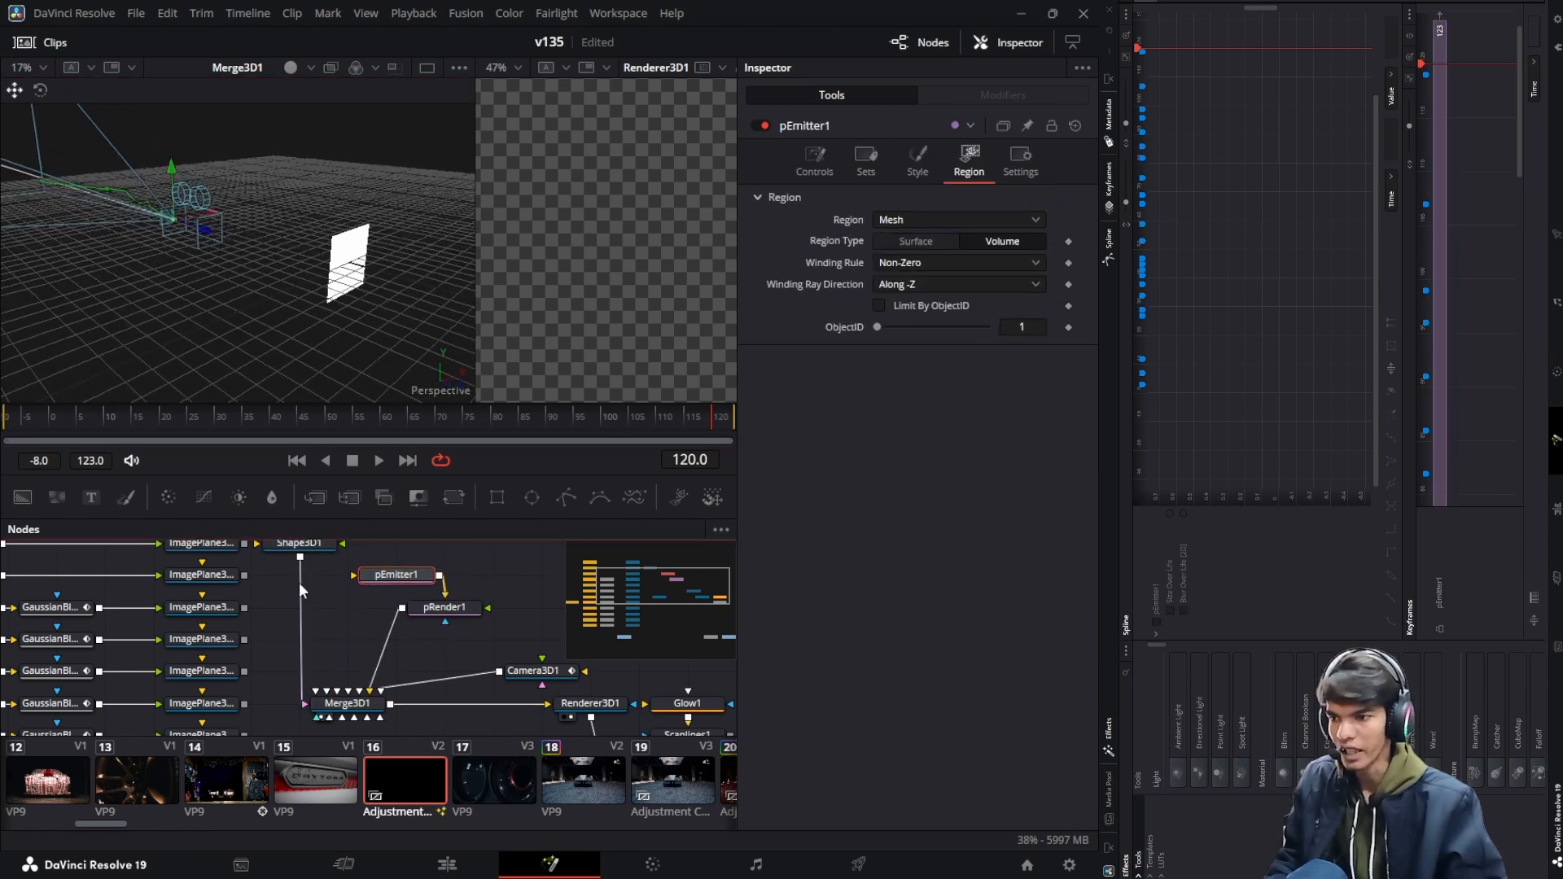
{"action": "left_click_drag", "start_coordinate": [309, 553], "coordinate": [310, 618]}
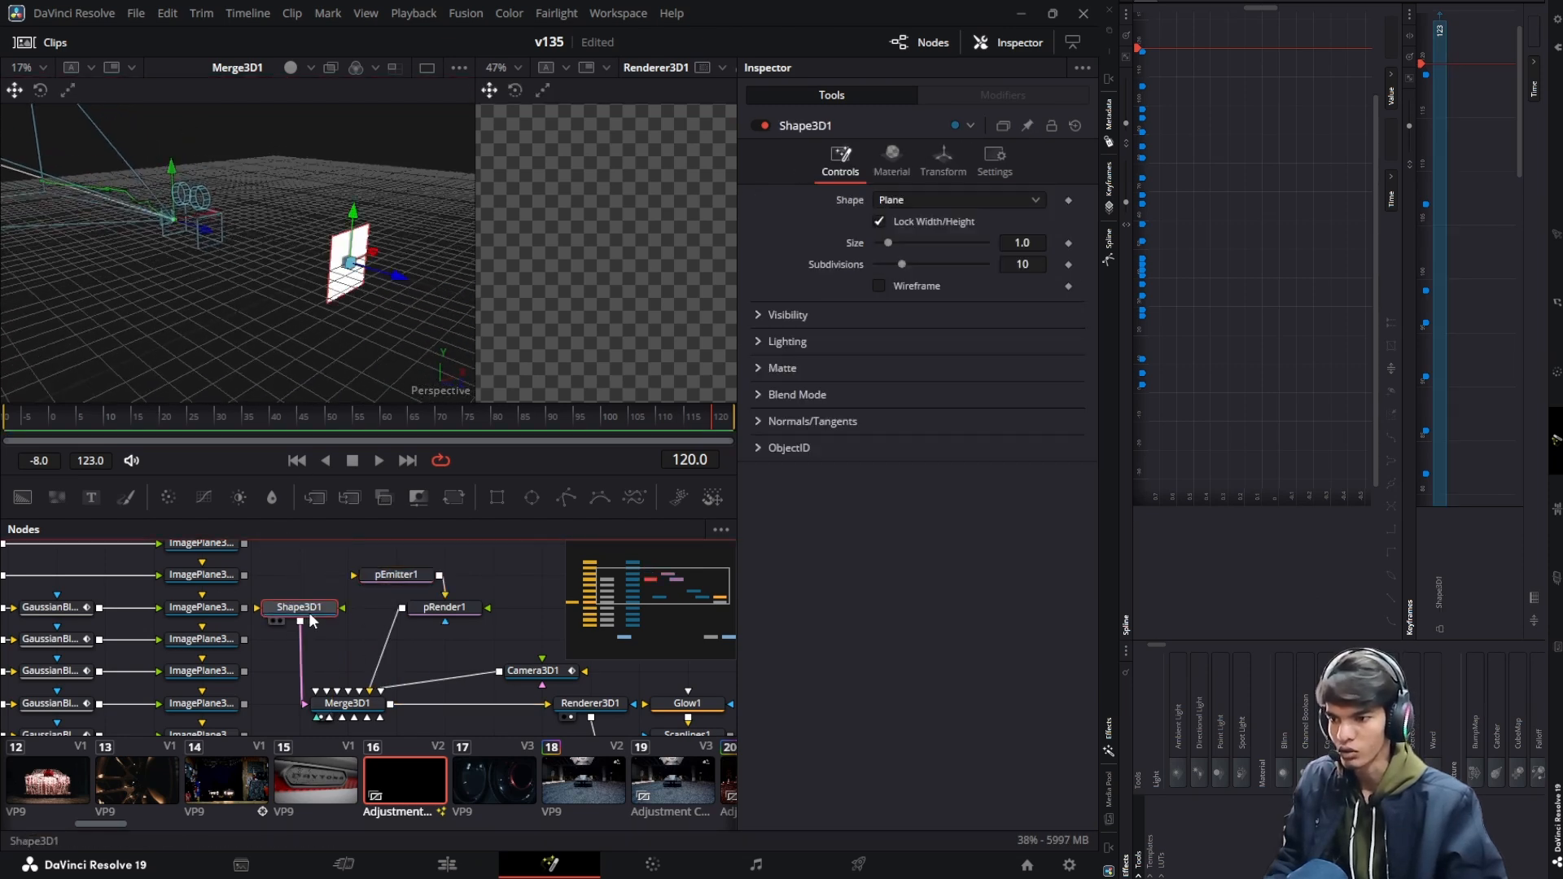
Turn Shape3D1 into a Cube of size 0.24, placed in front of the camera at about Y -0.24 and Z -9.77
{"action": "left_click", "coordinate": [902, 202]}
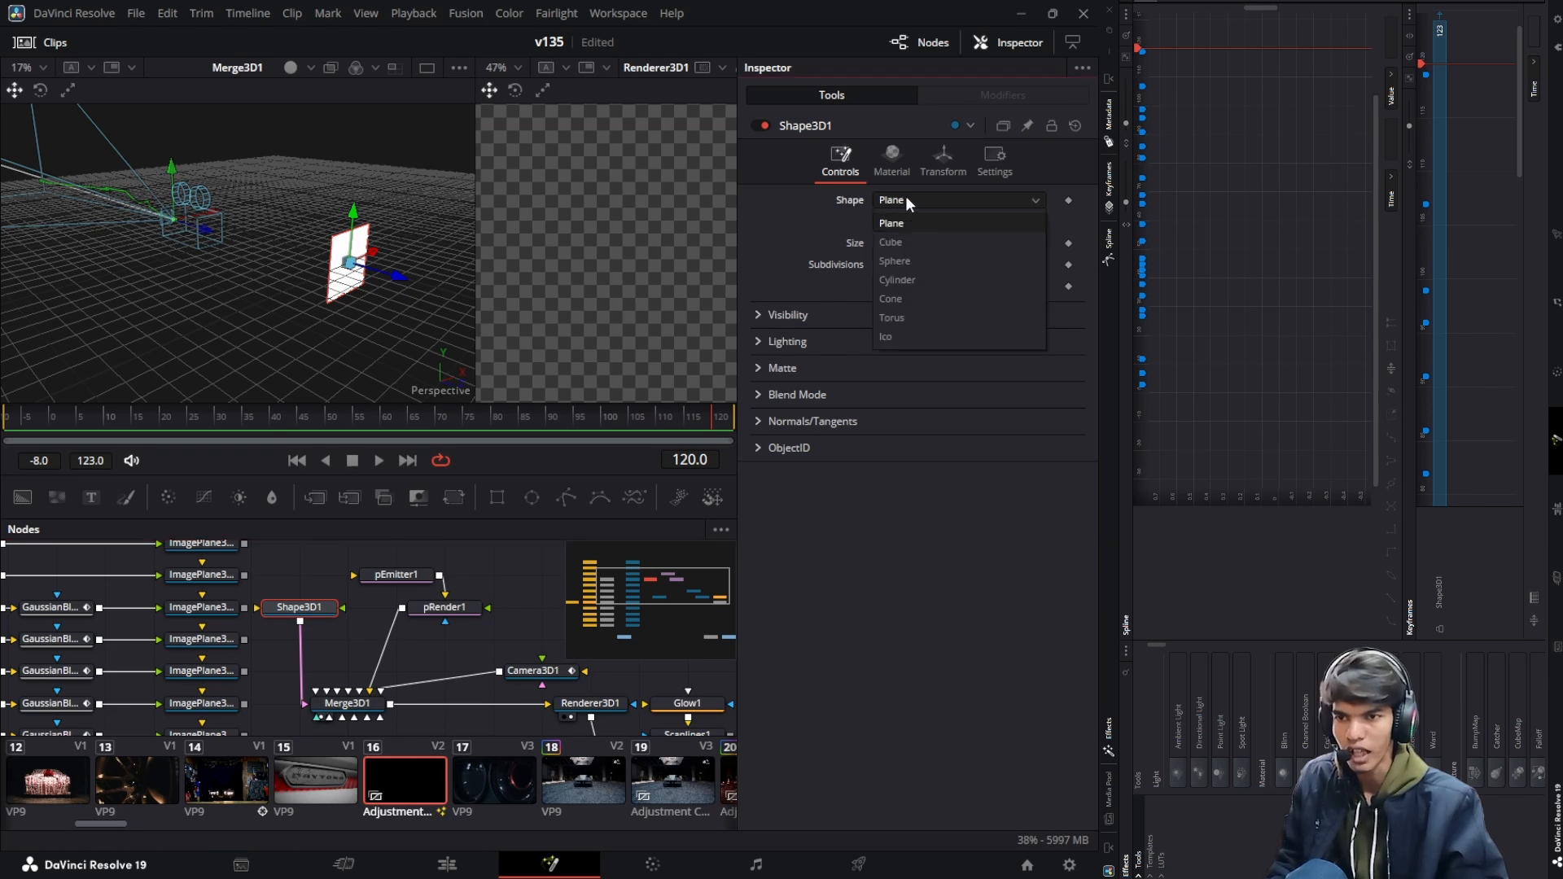
{"action": "left_click", "coordinate": [897, 241]}
{"action": "left_click_drag", "start_coordinate": [163, 235], "coordinate": [277, 251]}
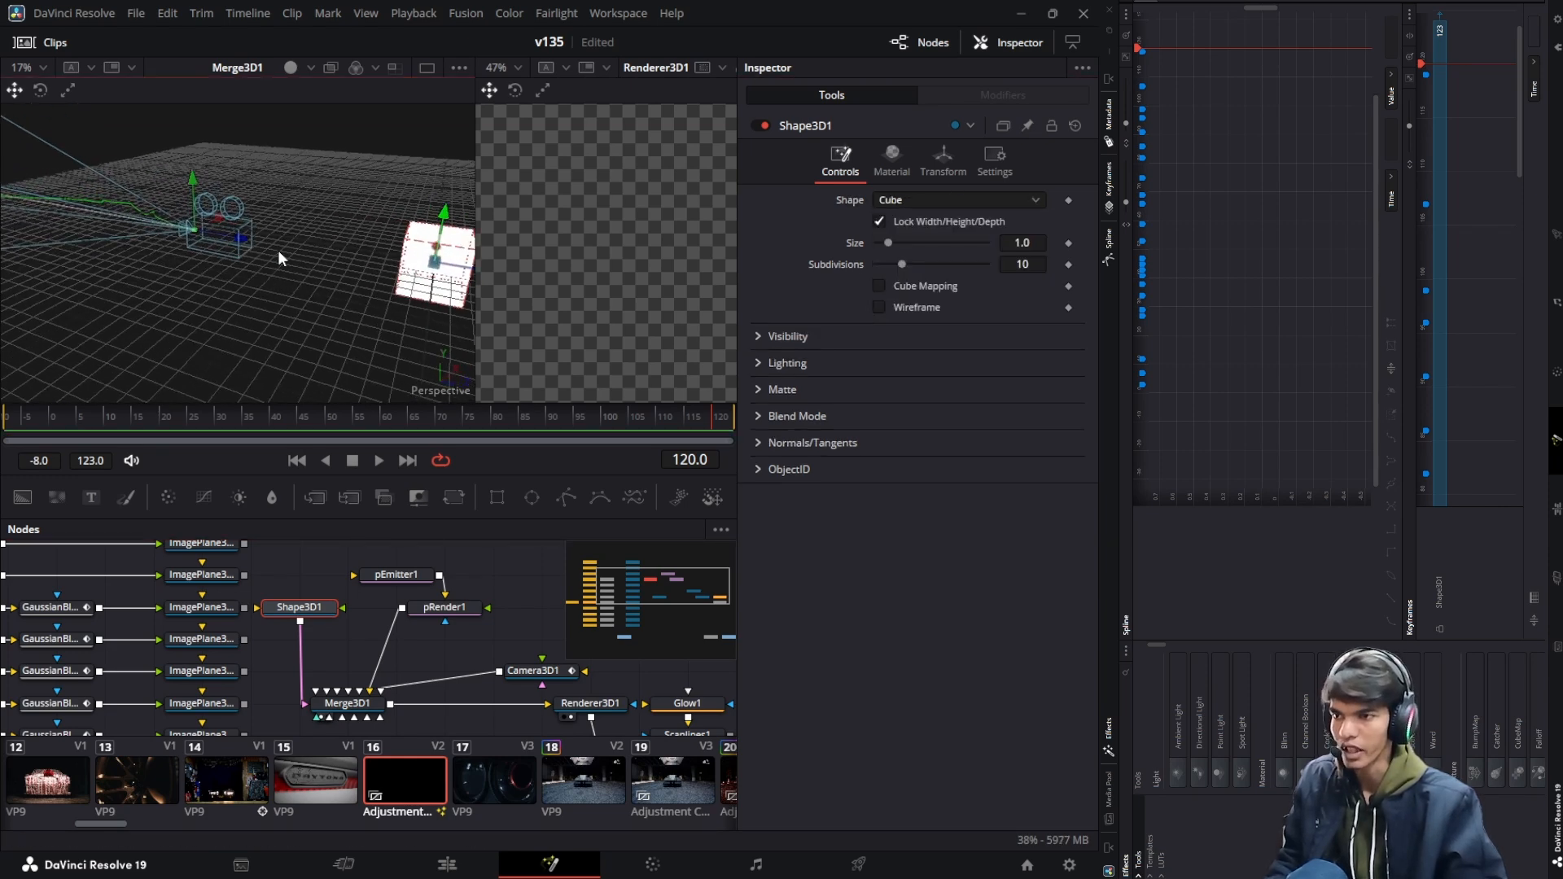
{"action": "left_click_drag", "start_coordinate": [460, 298], "coordinate": [177, 230]}
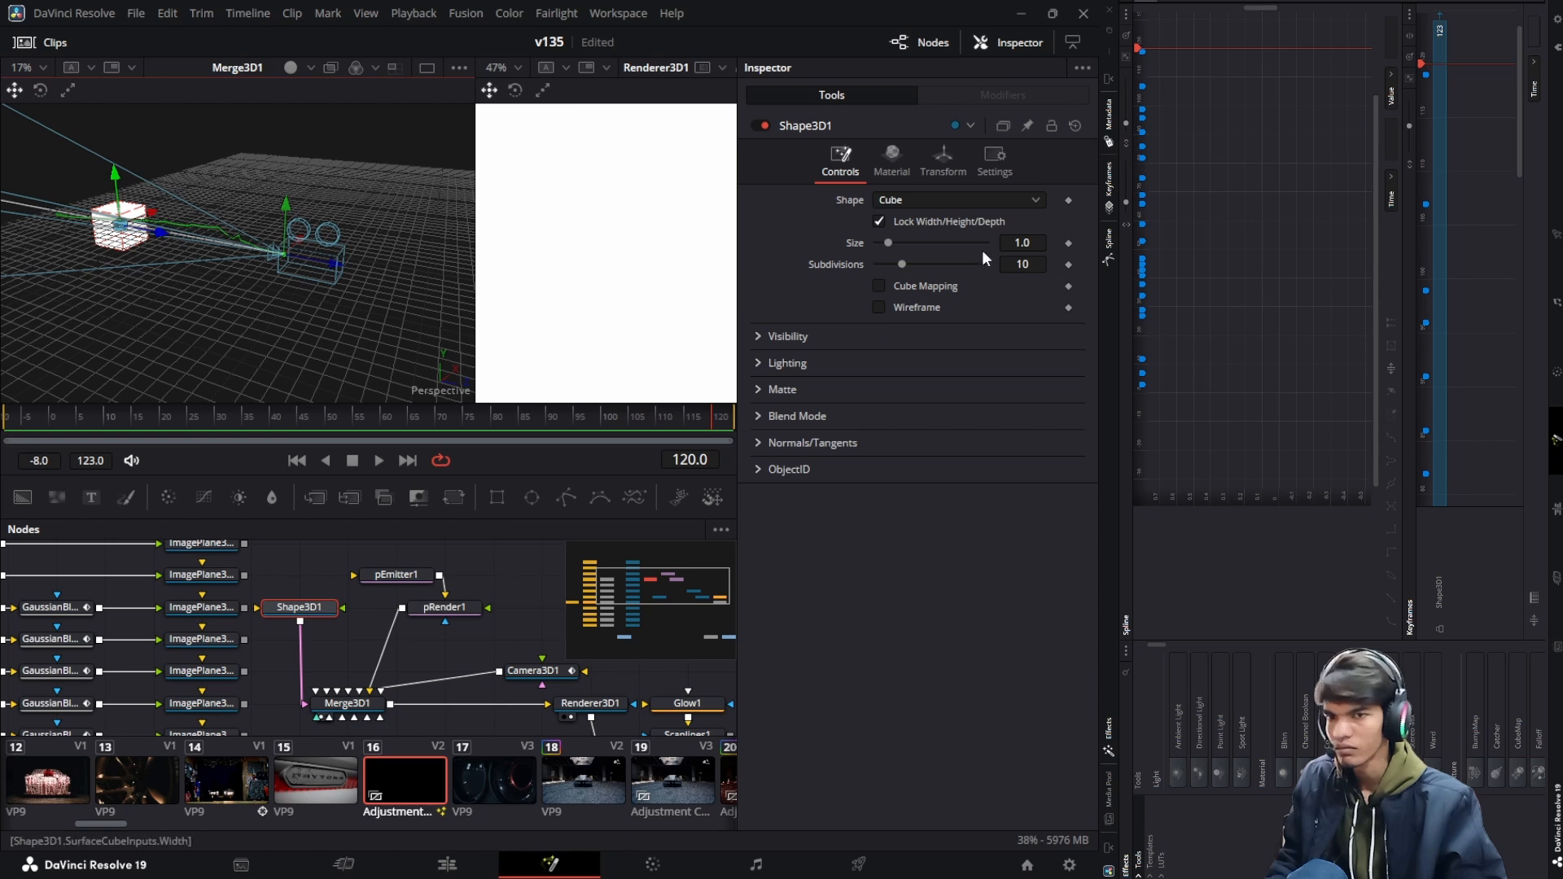
{"action": "left_click_drag", "start_coordinate": [887, 245], "coordinate": [876, 240]}
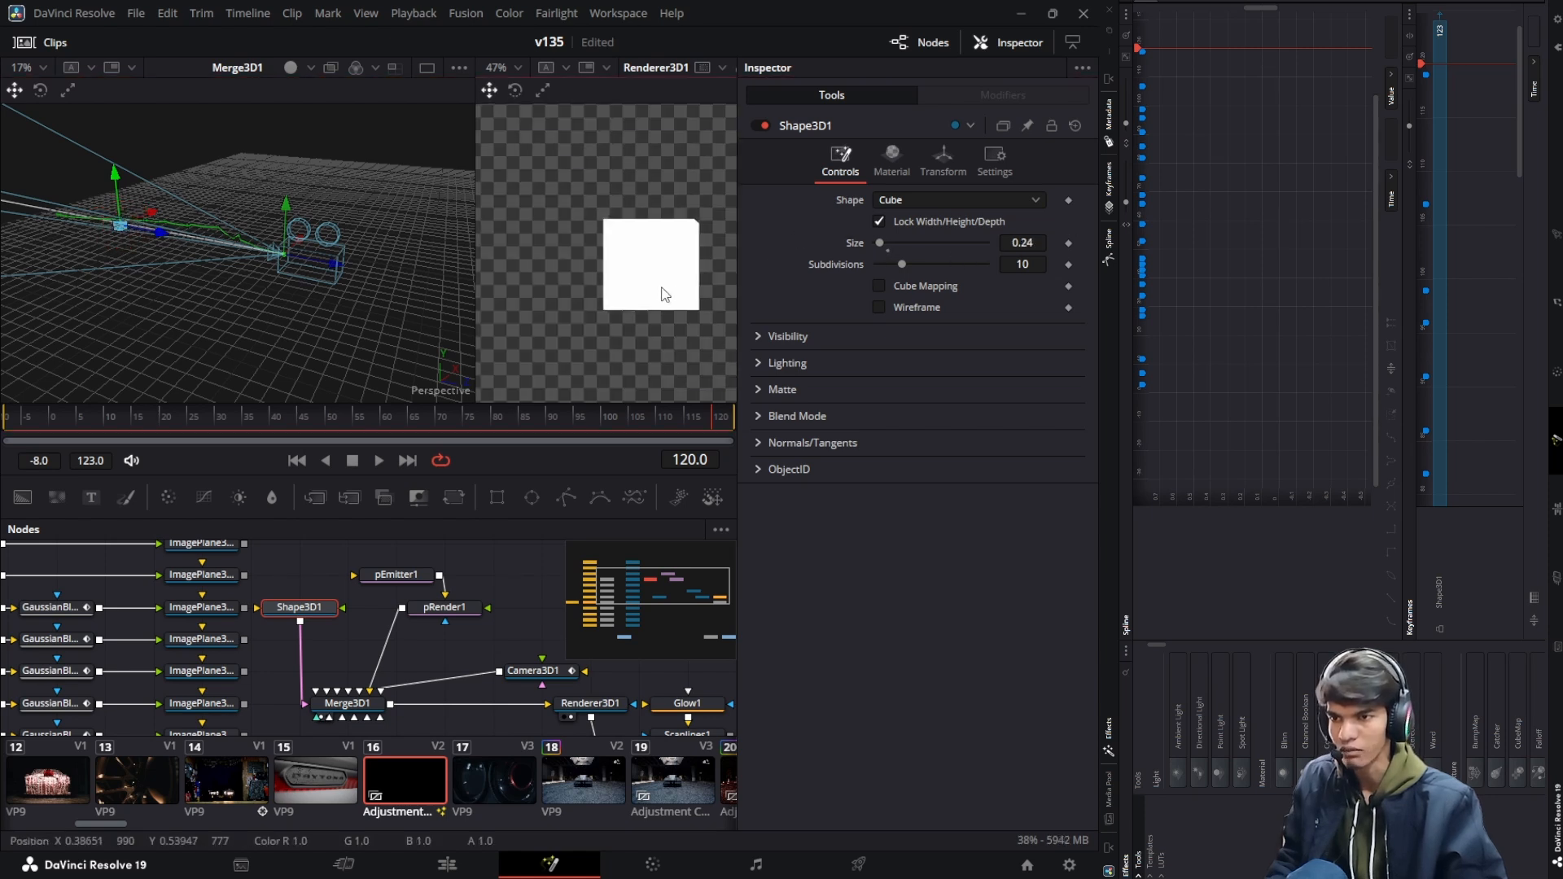
Try rotating the Shape3D1 cube to -26.5 on X and 14.0 on Y
{"action": "left_click", "coordinate": [891, 159]}
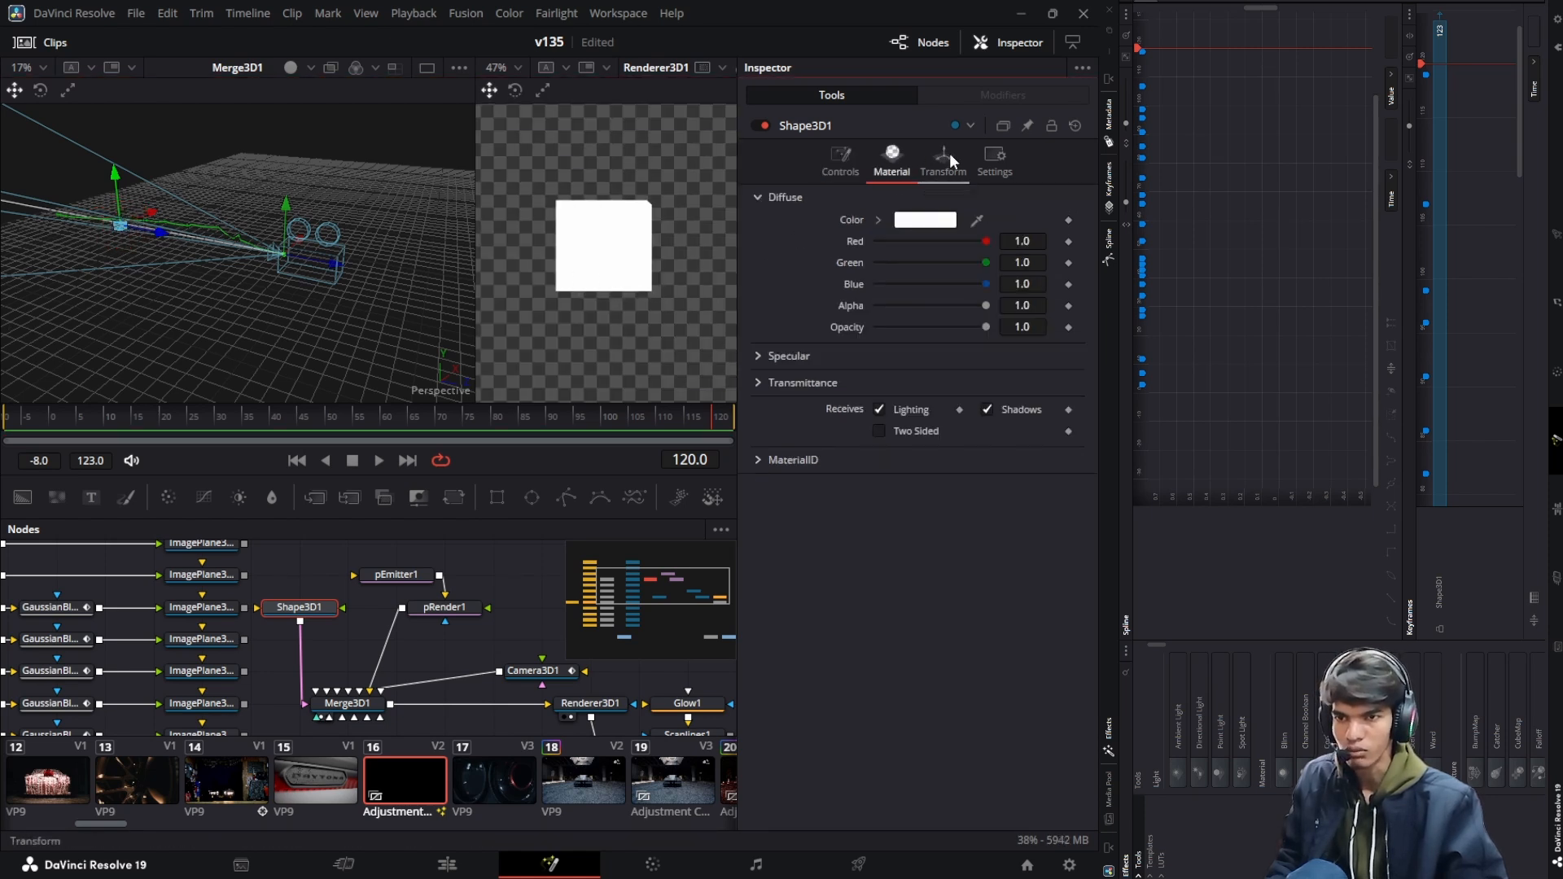
{"action": "left_click", "coordinate": [943, 159]}
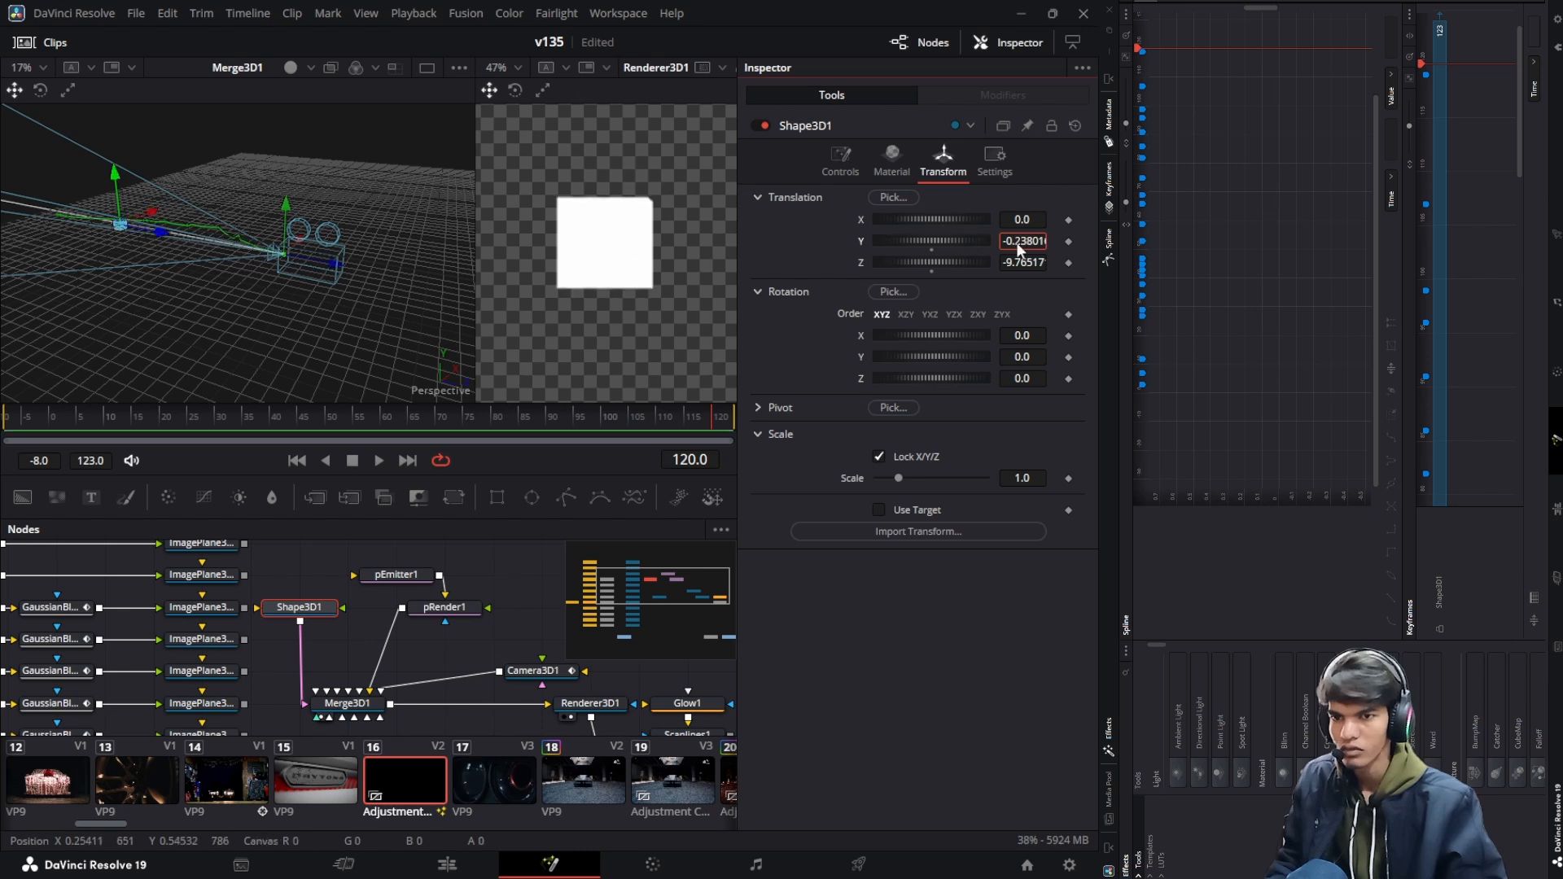
{"action": "mouse_move", "coordinate": [1018, 333]}
{"action": "left_mouse_down"}
{"action": "mouse_move", "coordinate": [993, 346]}
{"action": "mouse_move", "coordinate": [1023, 355]}
{"action": "left_mouse_up"}
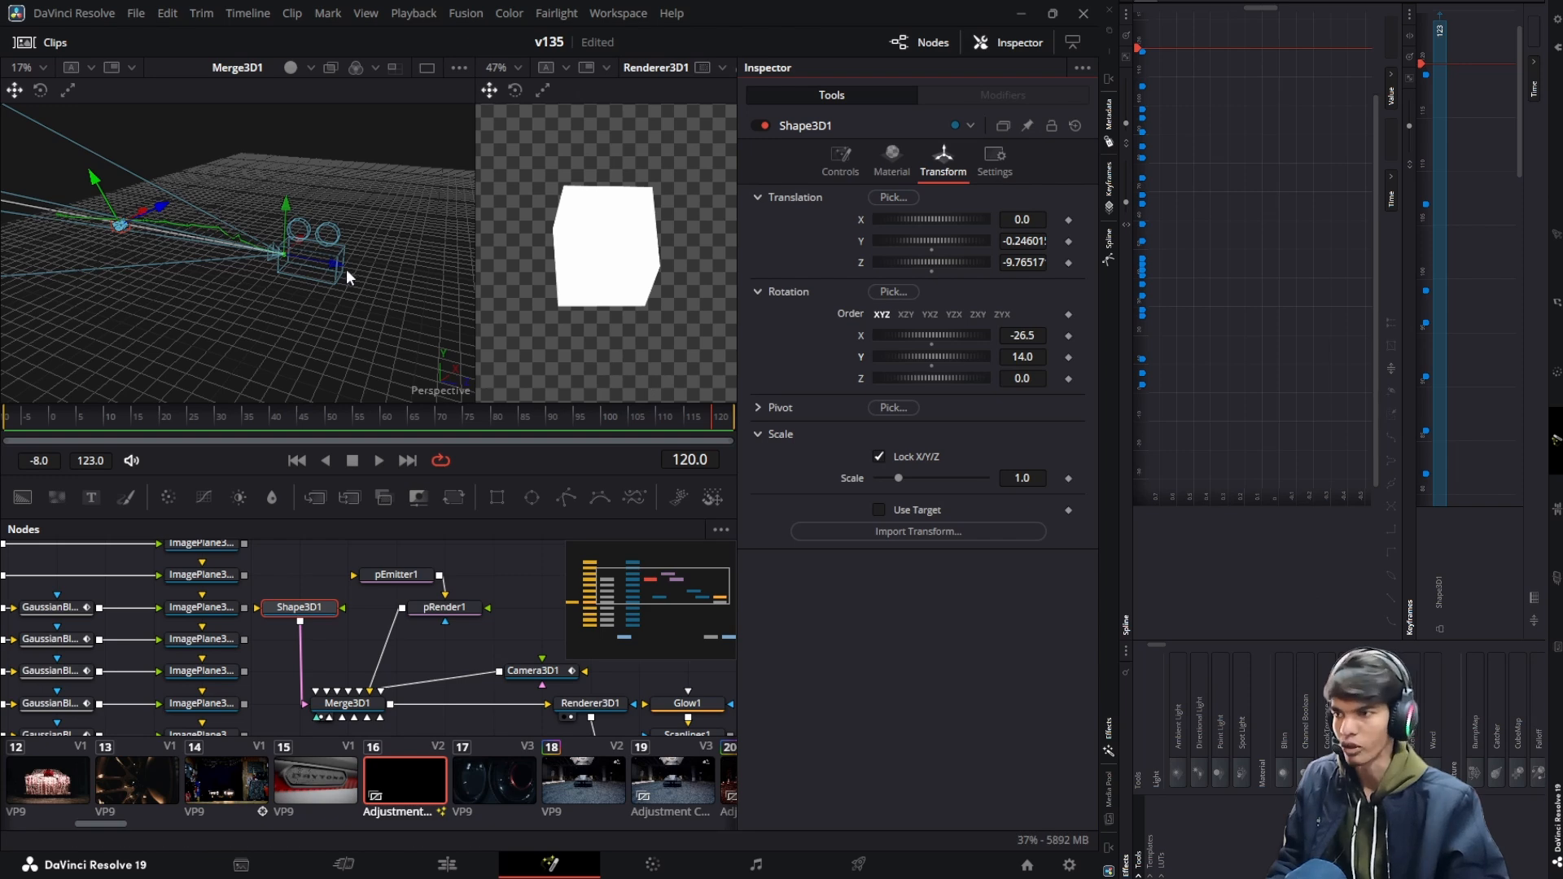
{"action": "left_click_drag", "start_coordinate": [345, 268], "coordinate": [187, 314]}
{"action": "right_click", "coordinate": [187, 314]}
{"action": "left_click_drag", "start_coordinate": [329, 262], "coordinate": [278, 263]}
{"action": "right_click", "coordinate": [277, 263]}
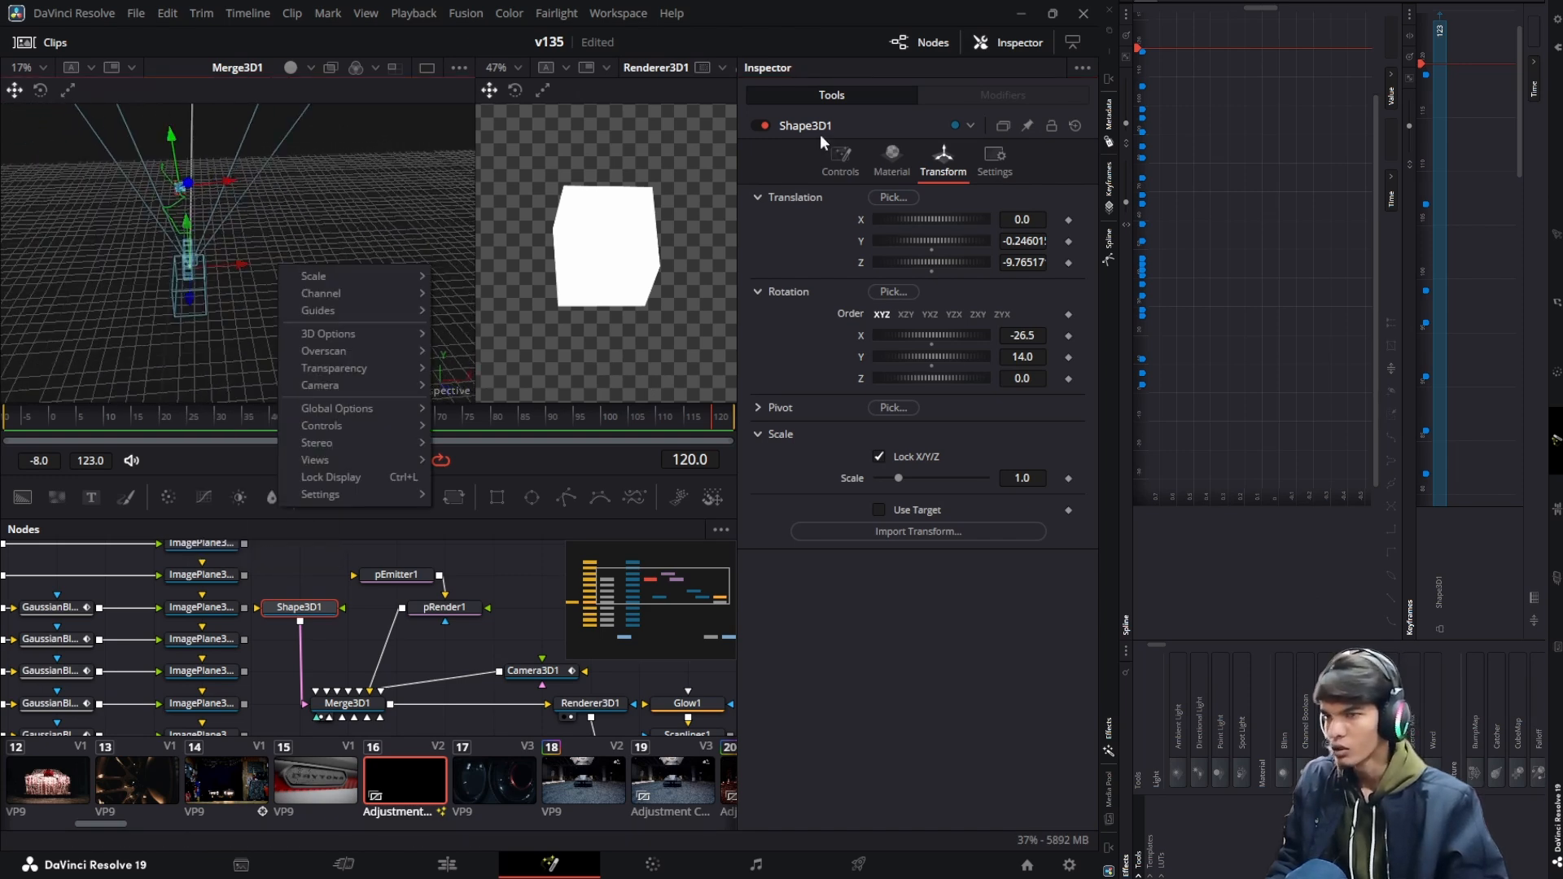
Reset the Shape3D1 cube's X and Y rotation to 0
{"action": "left_click_drag", "start_coordinate": [934, 341], "coordinate": [930, 341]}
{"action": "left_click", "coordinate": [931, 344]}
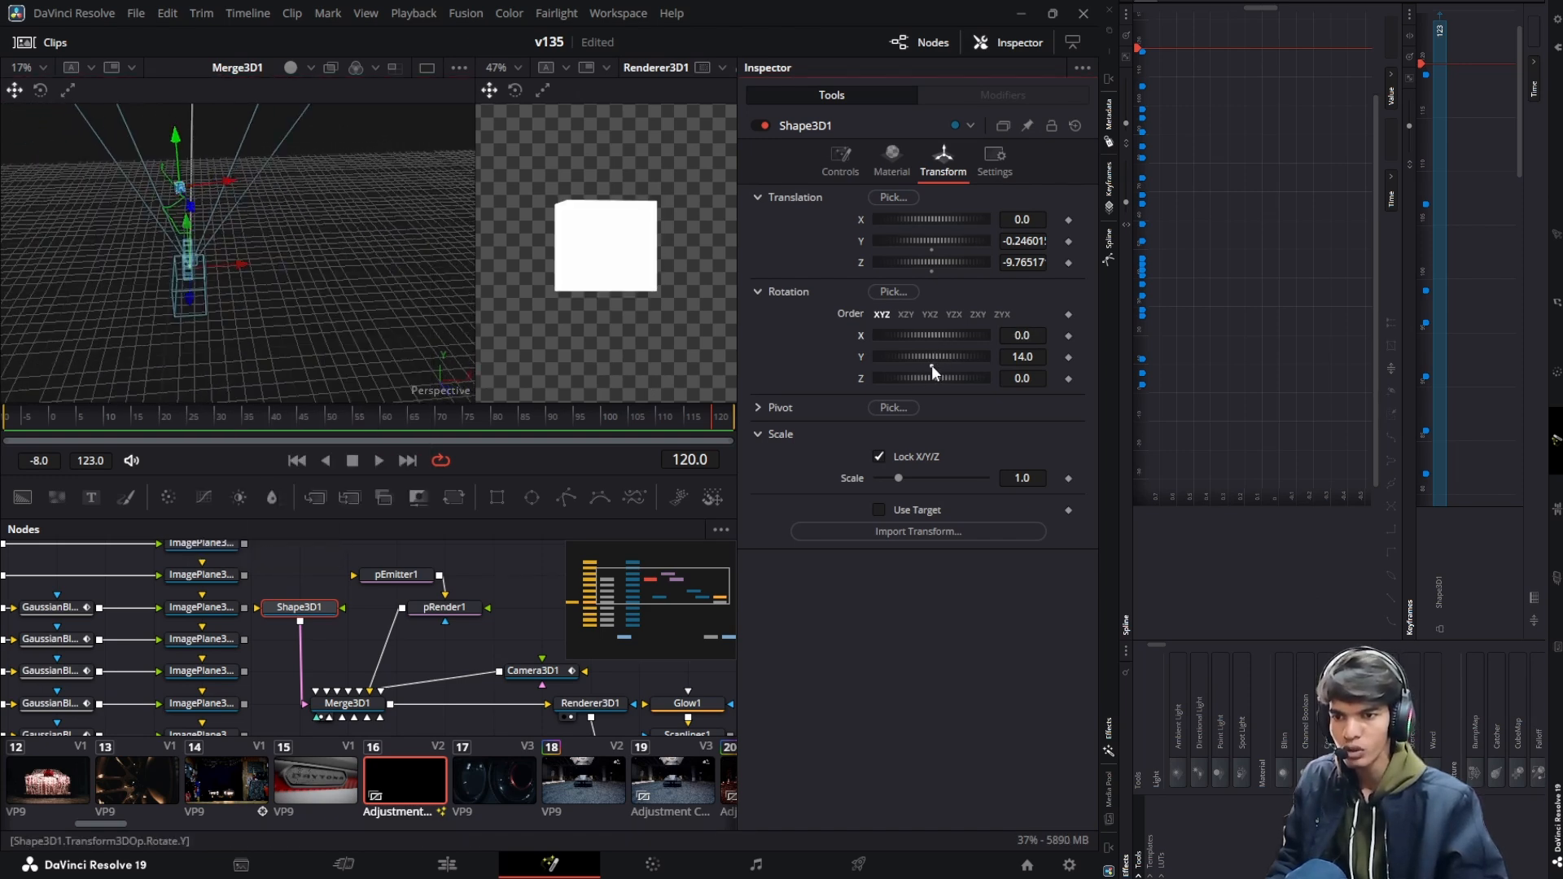
{"action": "left_click", "coordinate": [931, 366]}
{"action": "scroll", "coordinate": [320, 242], "scroll_direction": "down", "scroll_amount": 2}
{"action": "scroll", "coordinate": [320, 248], "scroll_direction": "up", "scroll_amount": 2}
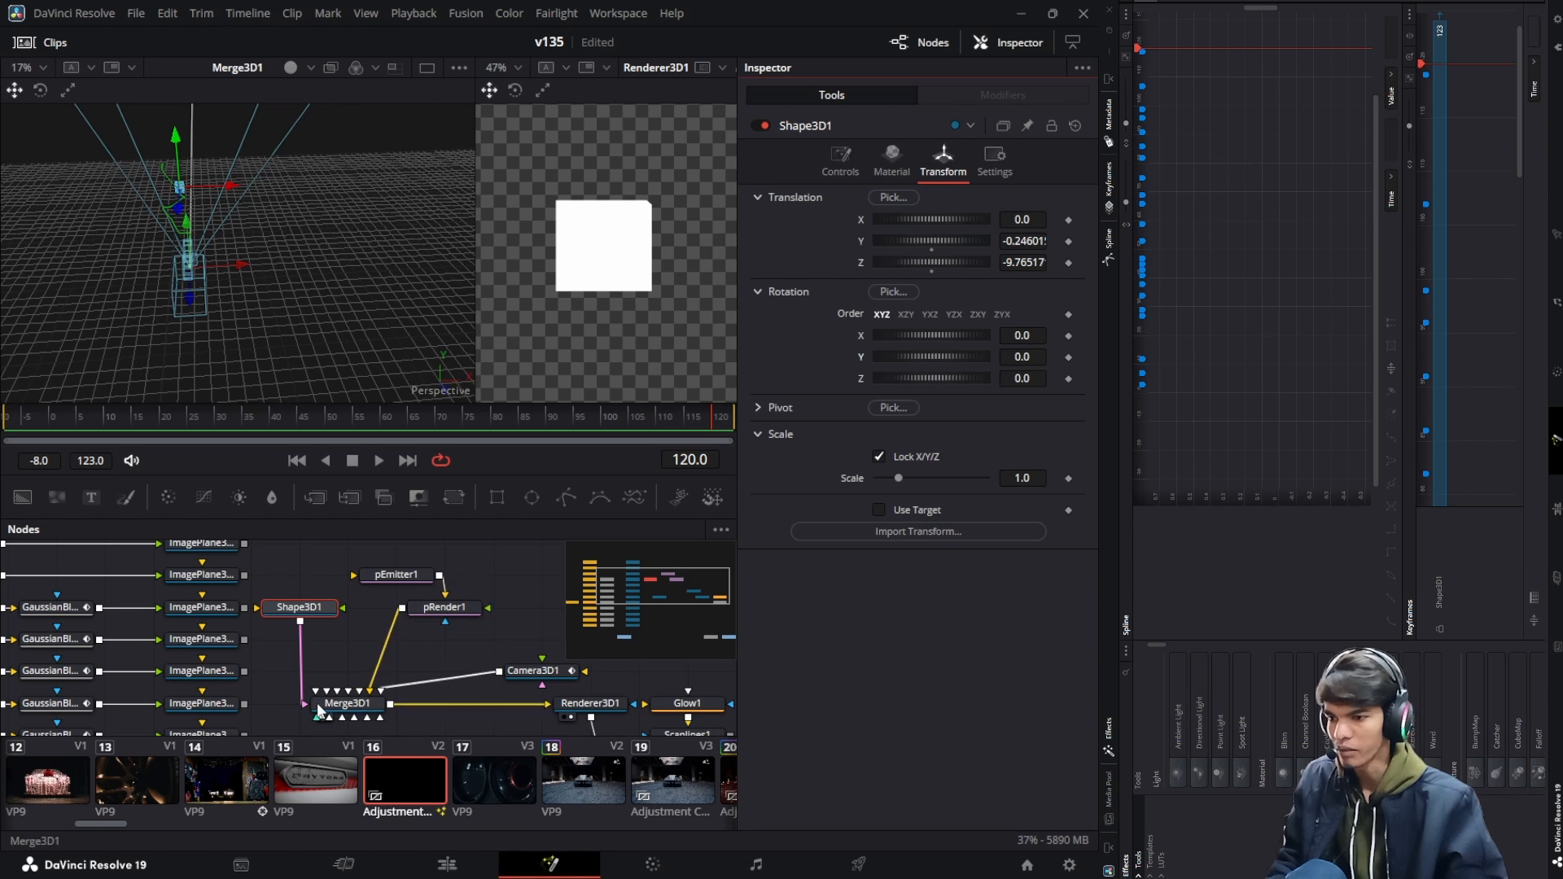
Disconnect Shape3D1 from Merge3D1 and connect its output to pEmitter1 as the particle mesh
{"action": "left_click_drag", "start_coordinate": [293, 705], "coordinate": [303, 575]}
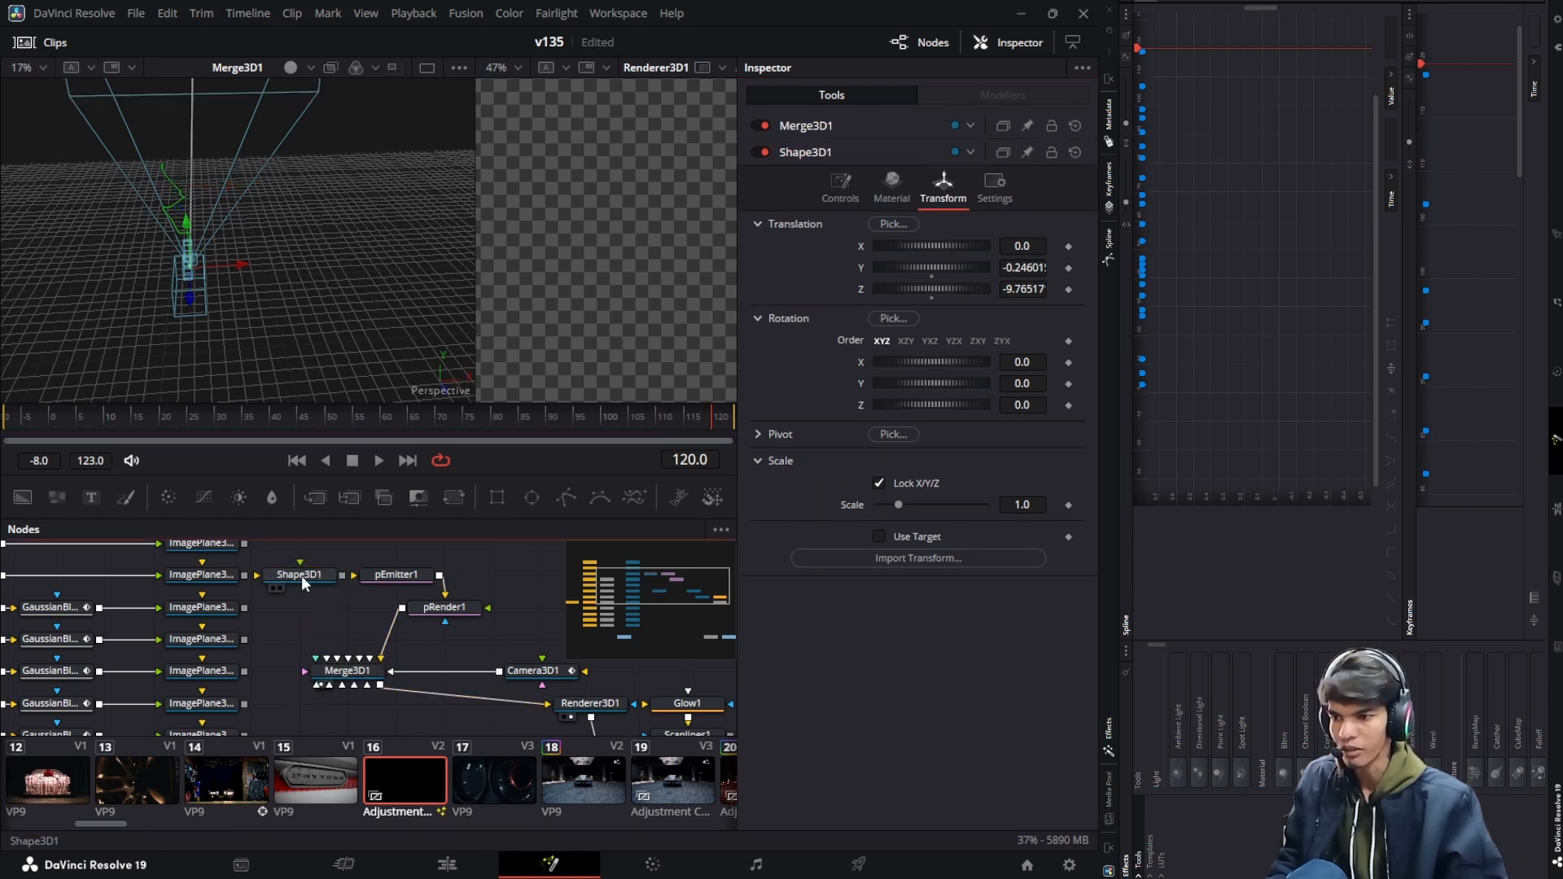
{"action": "left_click_drag", "start_coordinate": [302, 575], "coordinate": [352, 607]}
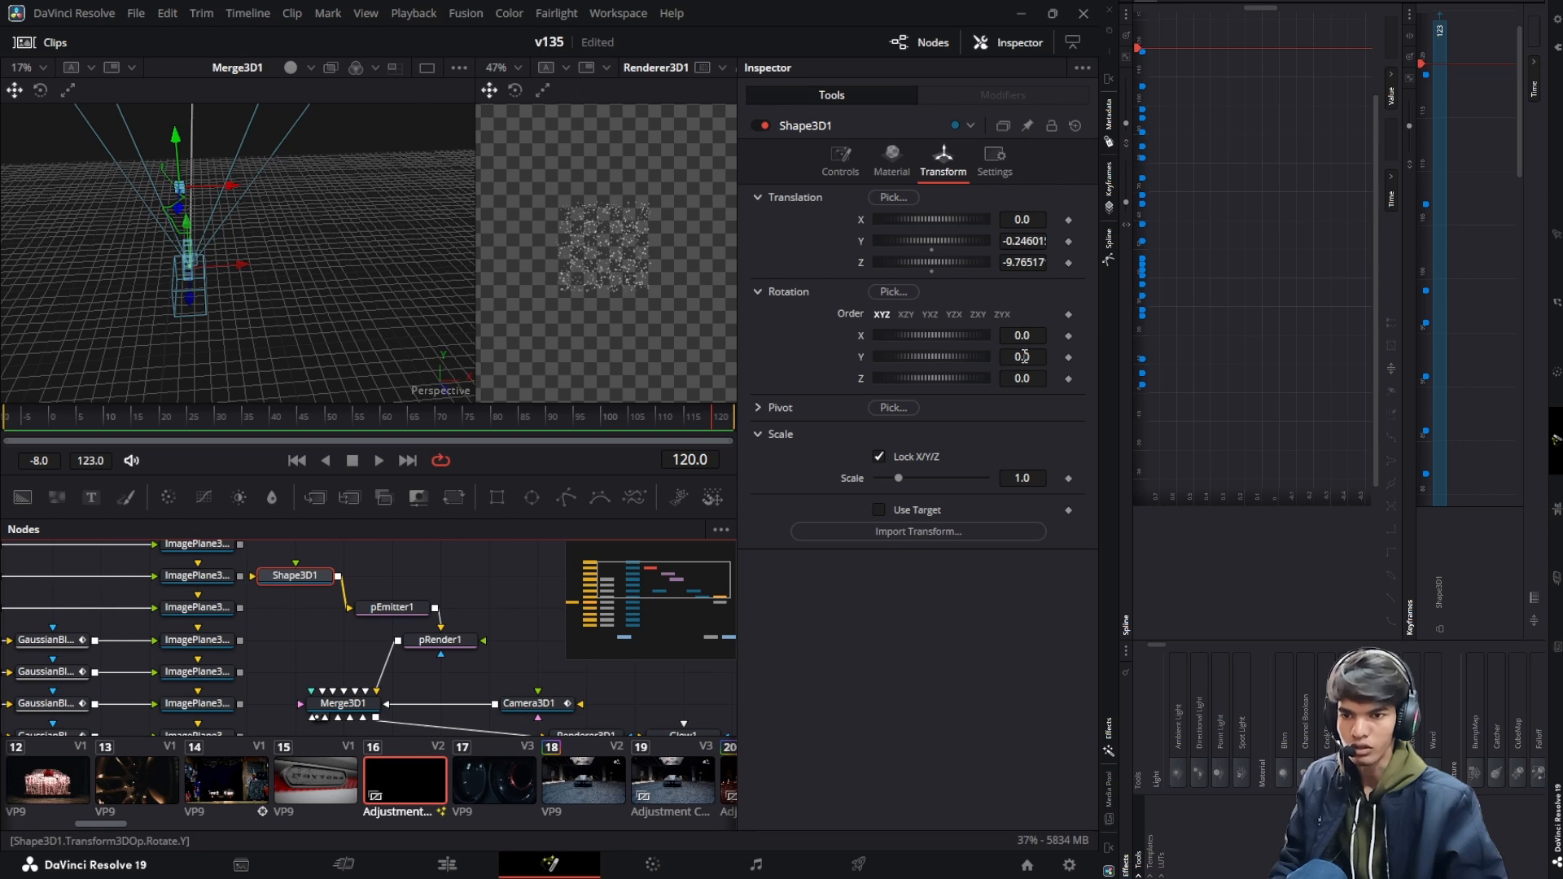
Set the Shape3D1 cube's Y rotation to 10.8 and enlarge its size to 0.81
{"action": "left_click_drag", "start_coordinate": [1024, 357], "coordinate": [1068, 356]}
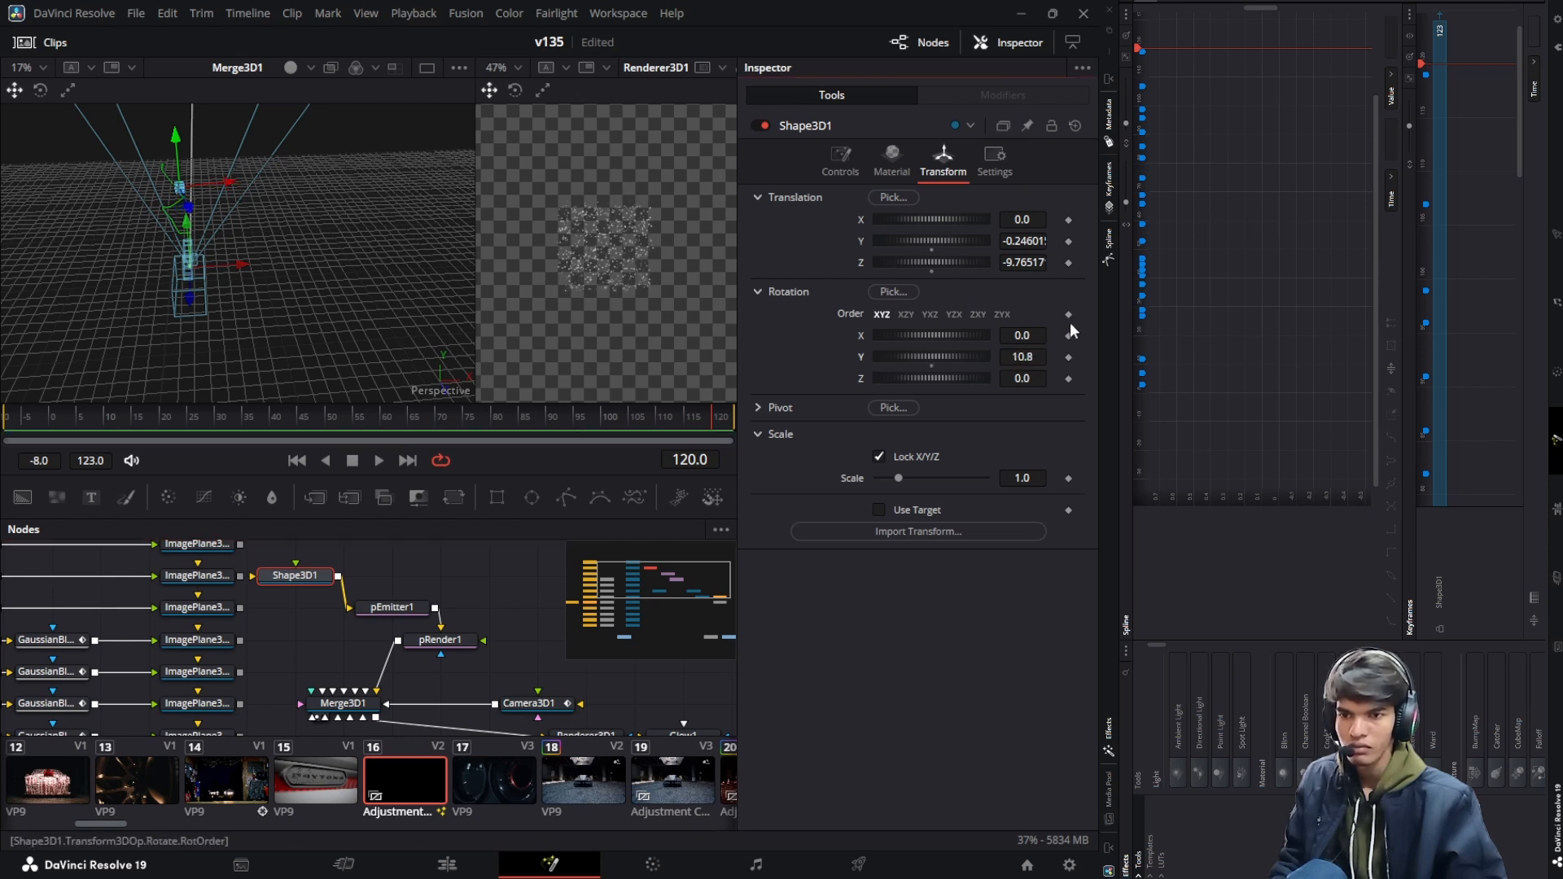
{"action": "left_click", "coordinate": [855, 159]}
{"action": "left_click_drag", "start_coordinate": [1041, 245], "coordinate": [1087, 244]}
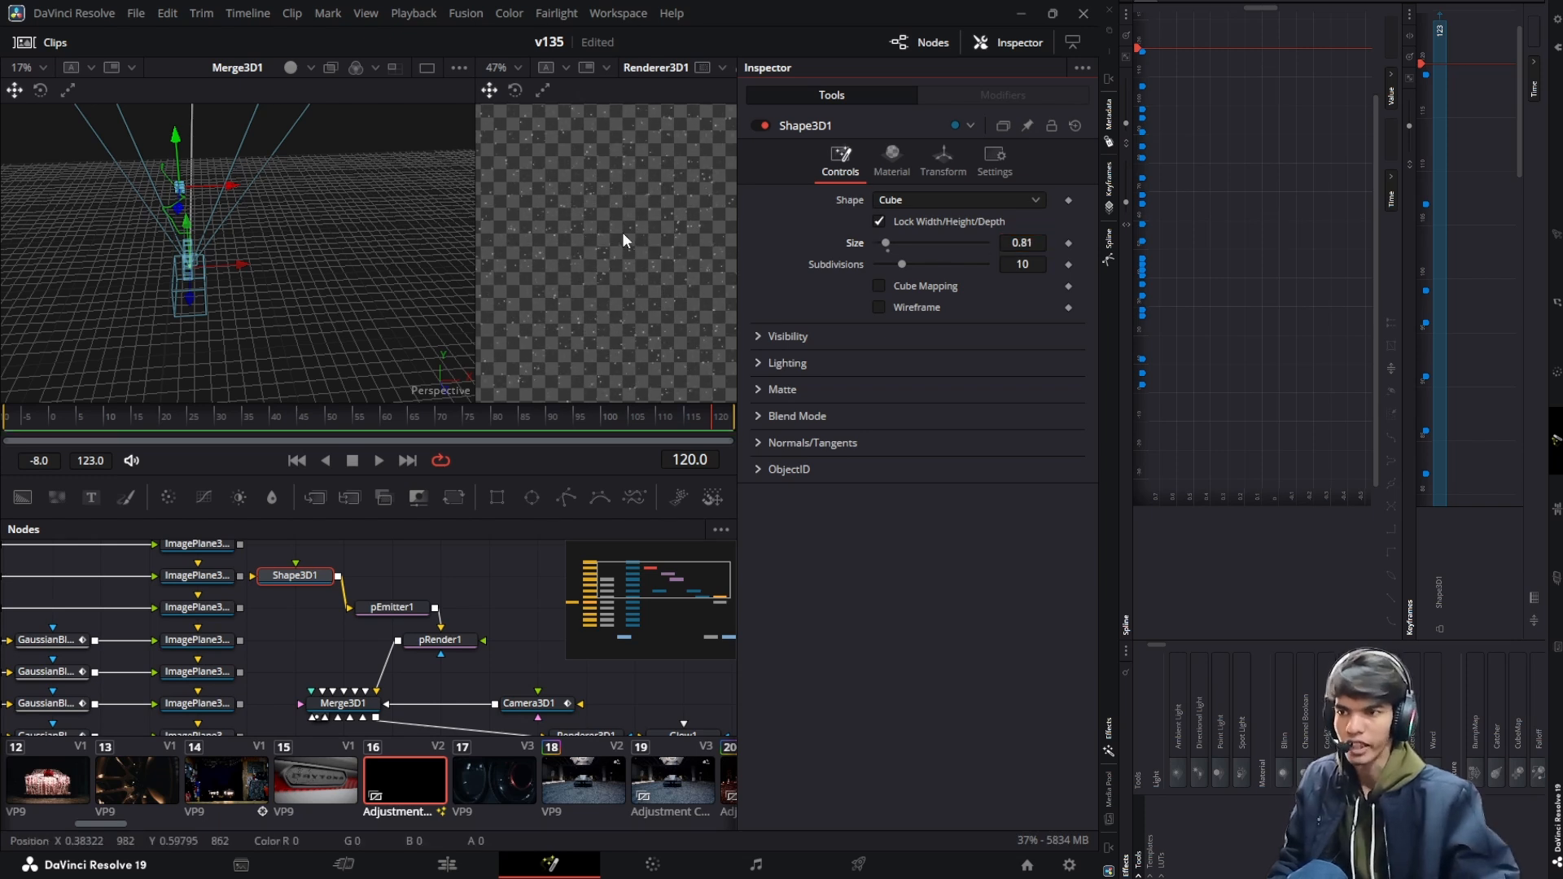
{"action": "scroll", "coordinate": [621, 232], "scroll_direction": "down", "scroll_amount": 5}
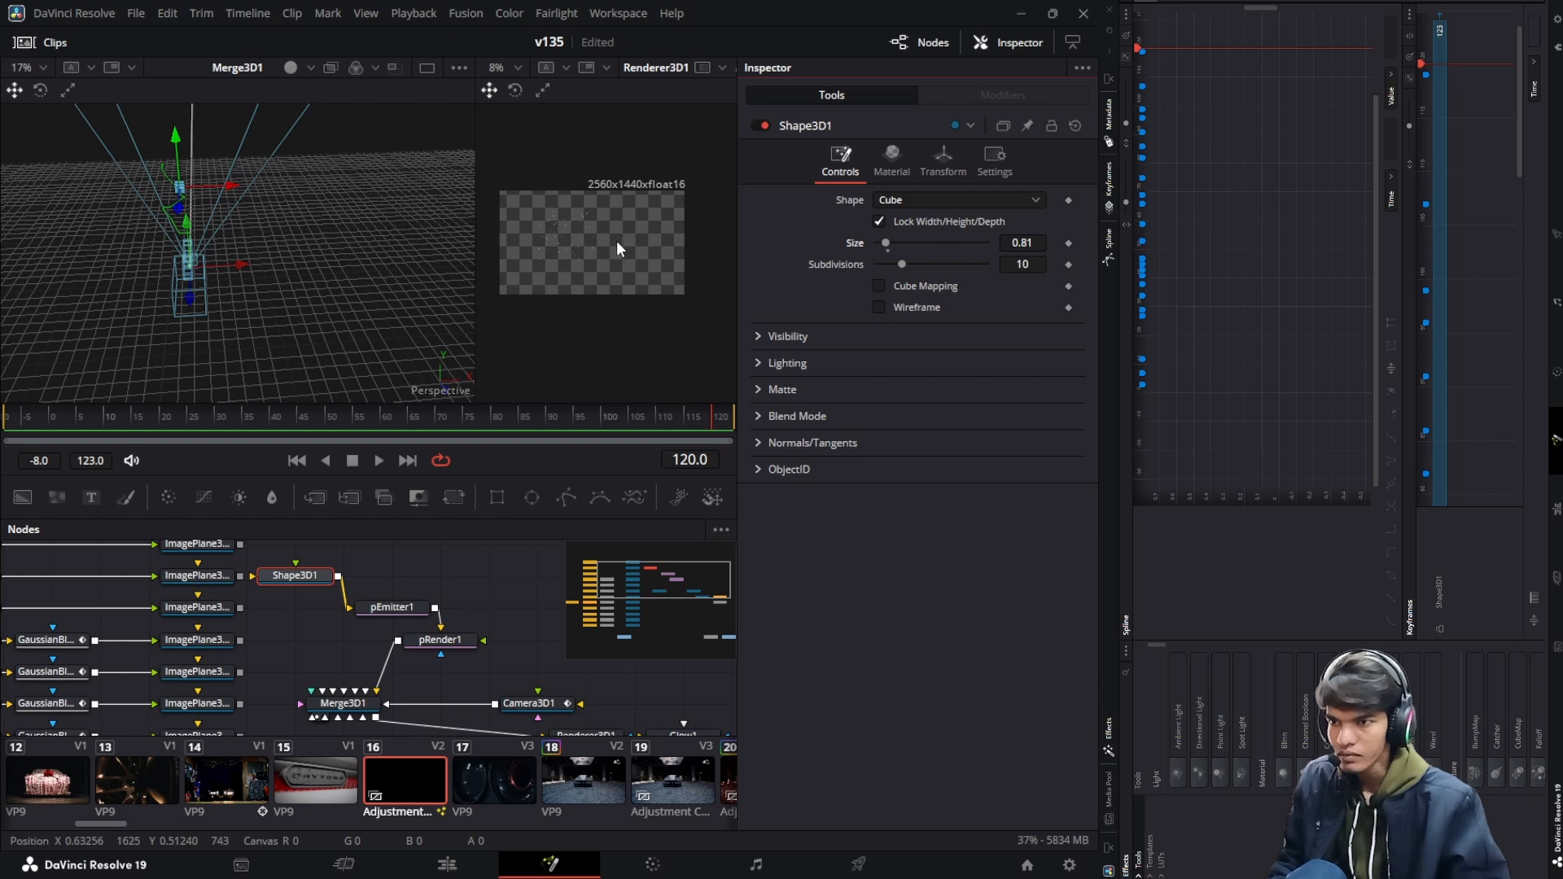
Display Shape3D1 on its own in the perspective viewer and enlarge the cube's size to 4.96
{"action": "left_click_drag", "start_coordinate": [102, 240], "coordinate": [242, 247]}
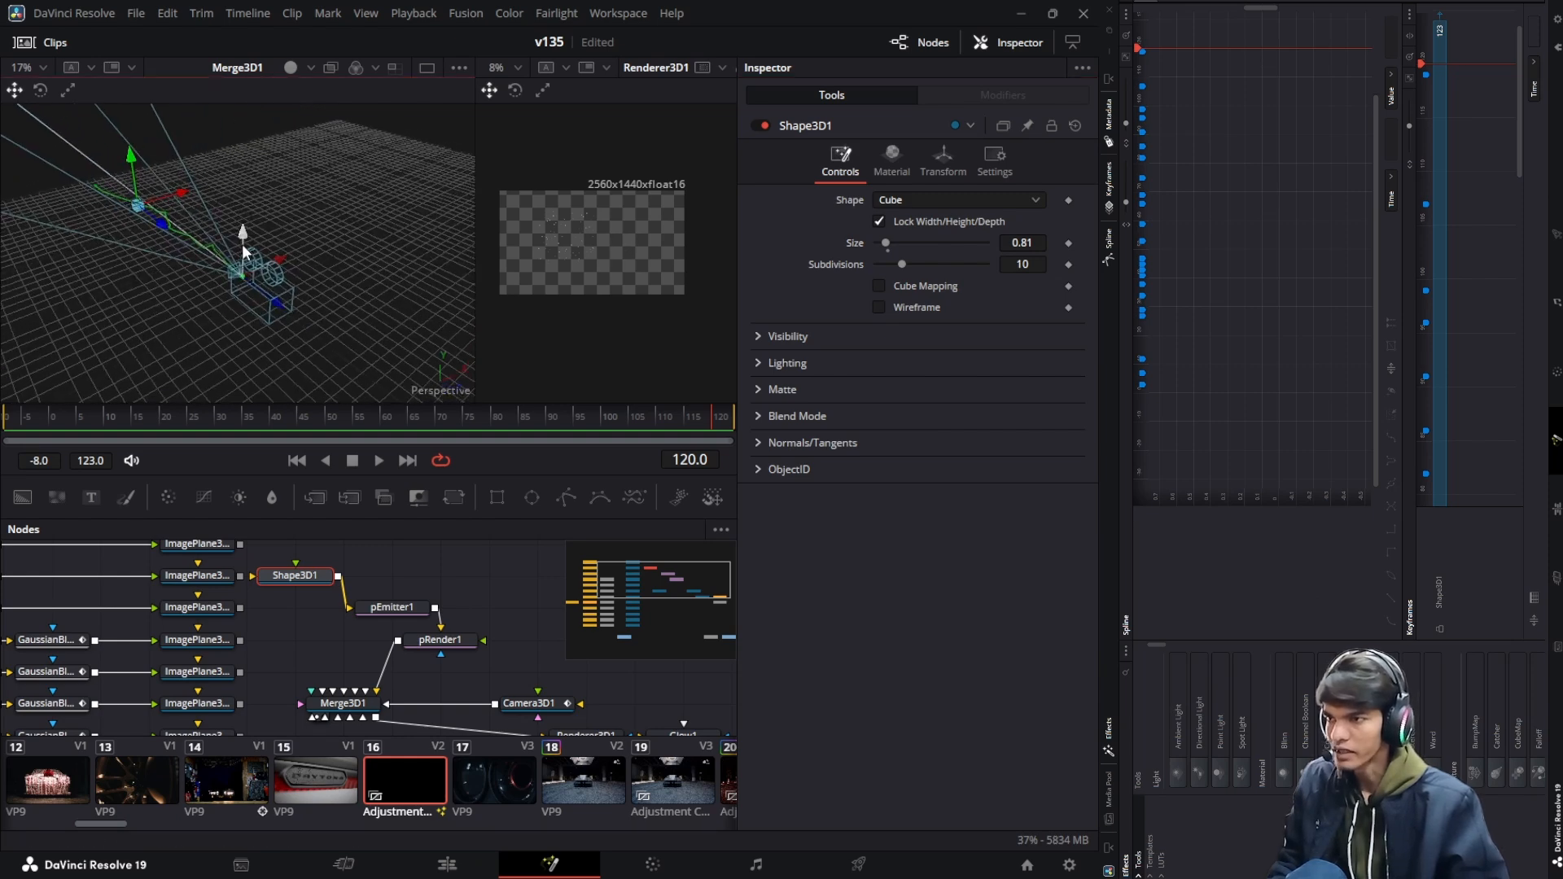
{"action": "left_click", "coordinate": [294, 579]}
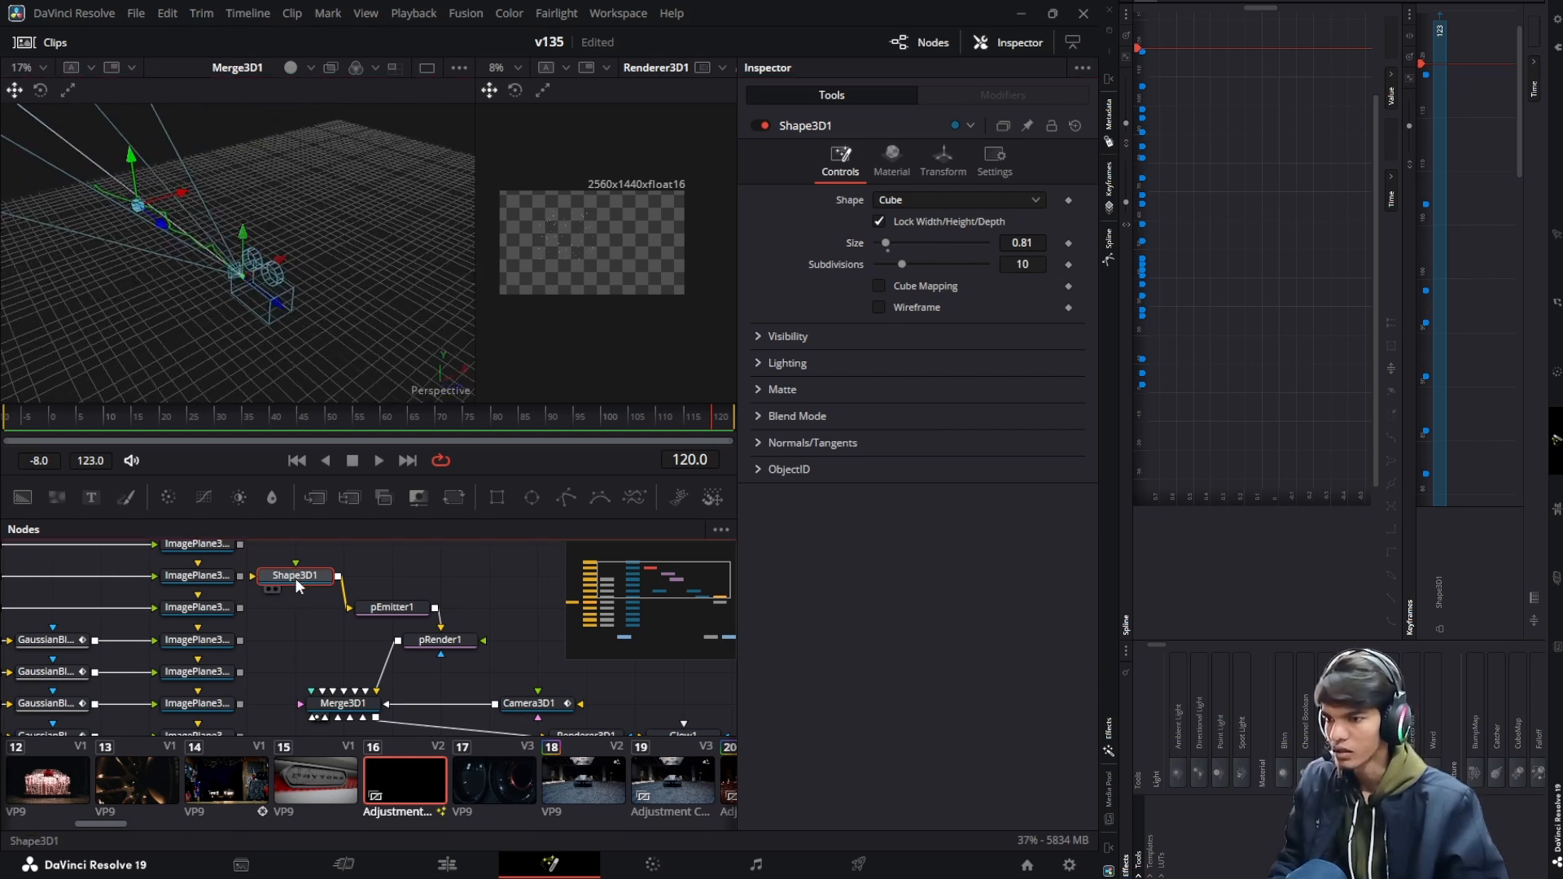
{"action": "left_click_drag", "start_coordinate": [306, 581], "coordinate": [280, 294]}
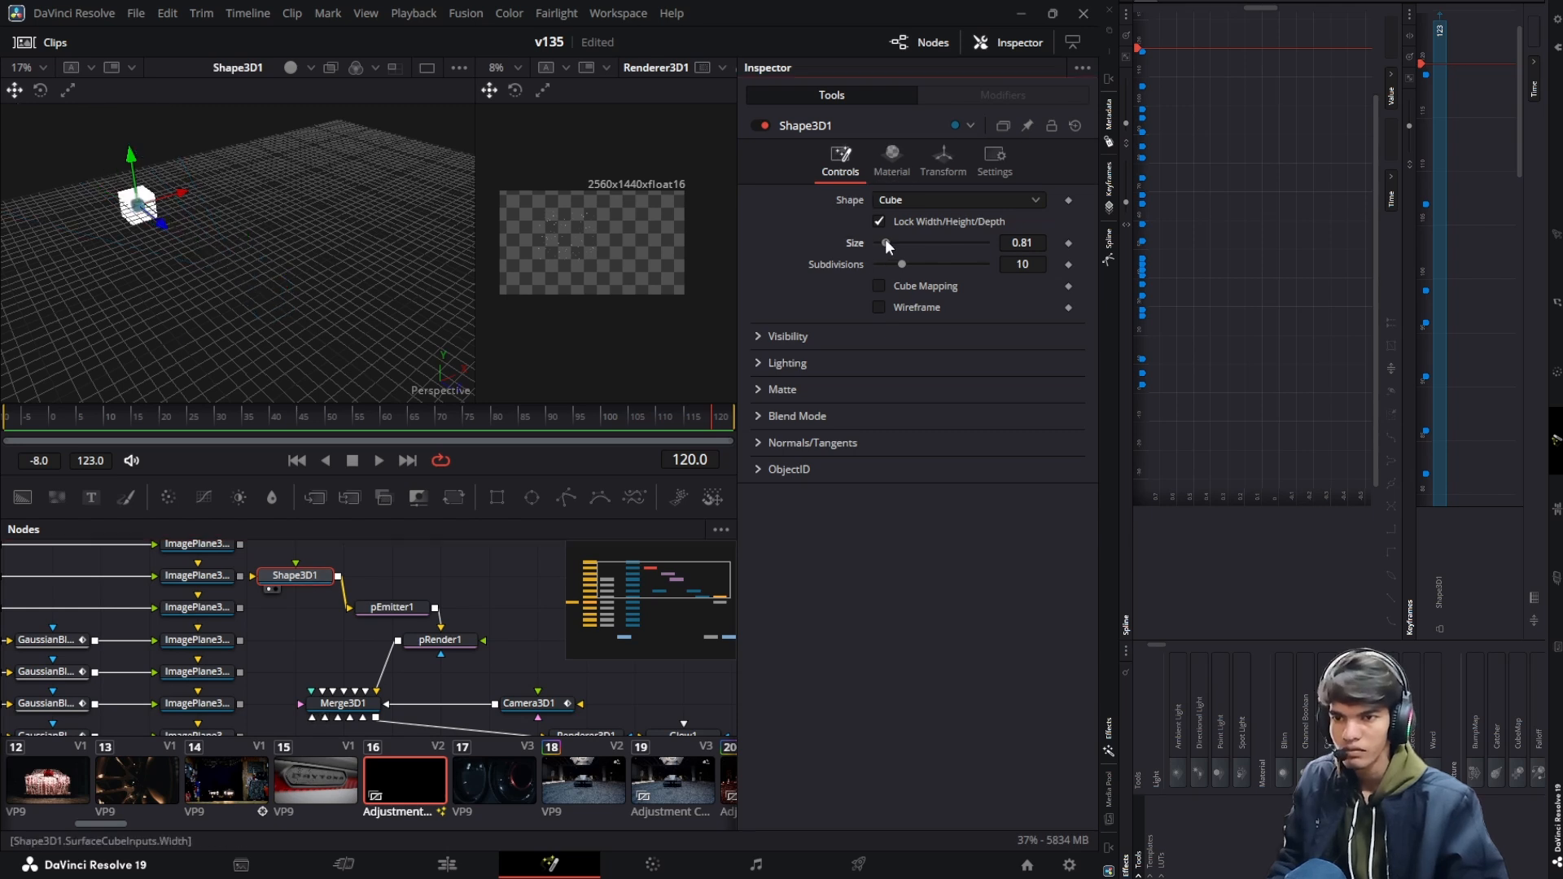
{"action": "left_click_drag", "start_coordinate": [886, 243], "coordinate": [931, 240]}
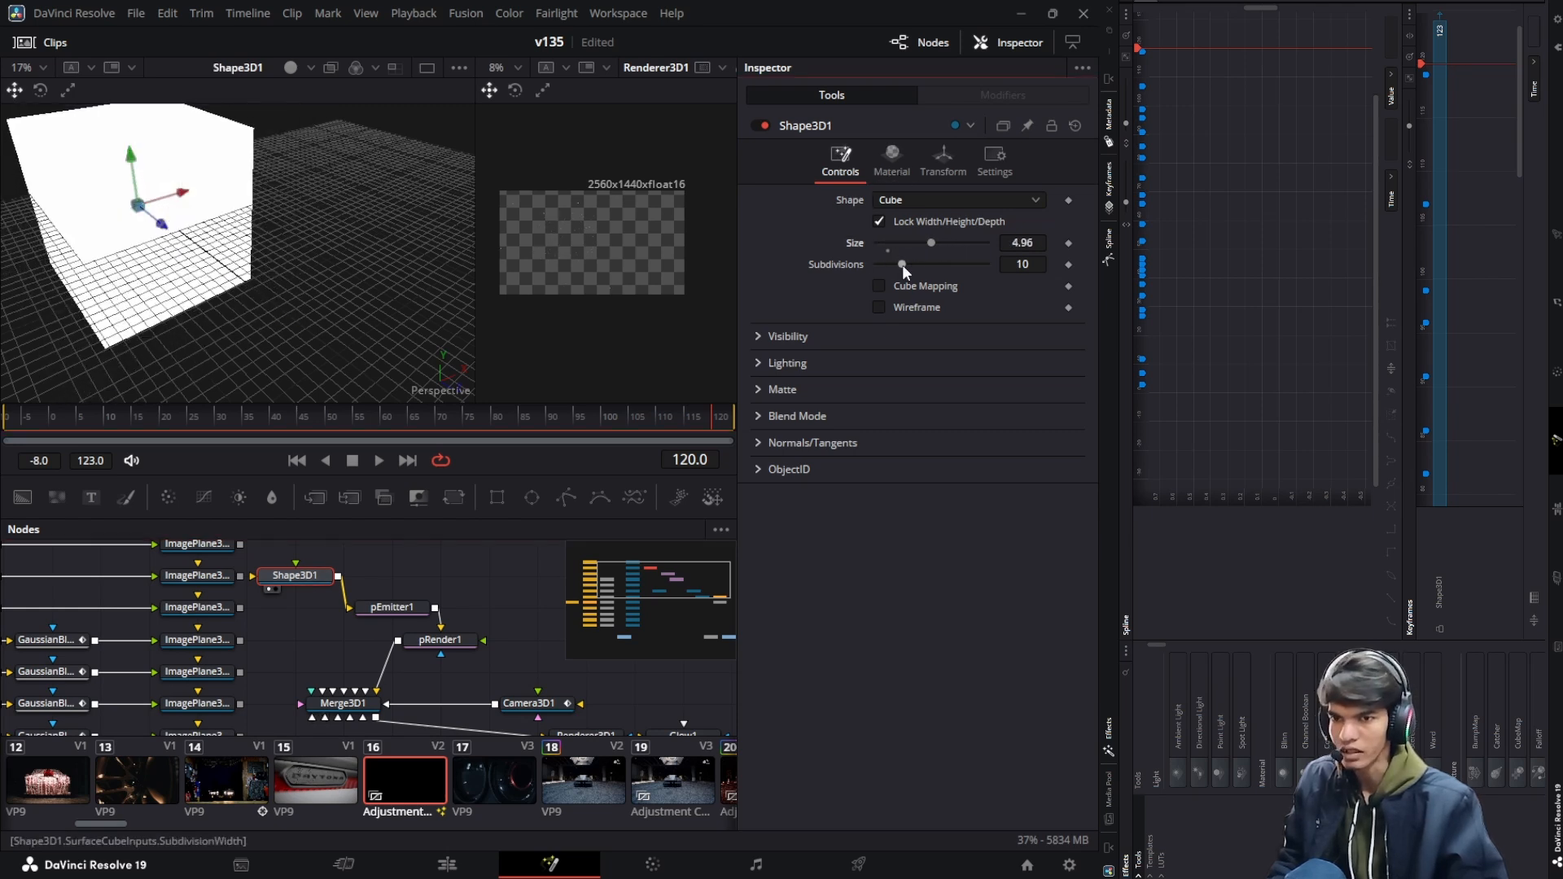
Unlock the cube's width, height and depth, and set its height to 2.13 and depth to 8.27
{"action": "left_click_drag", "start_coordinate": [398, 293], "coordinate": [467, 266]}
{"action": "right_click", "coordinate": [467, 267]}
{"action": "left_click", "coordinate": [877, 220]}
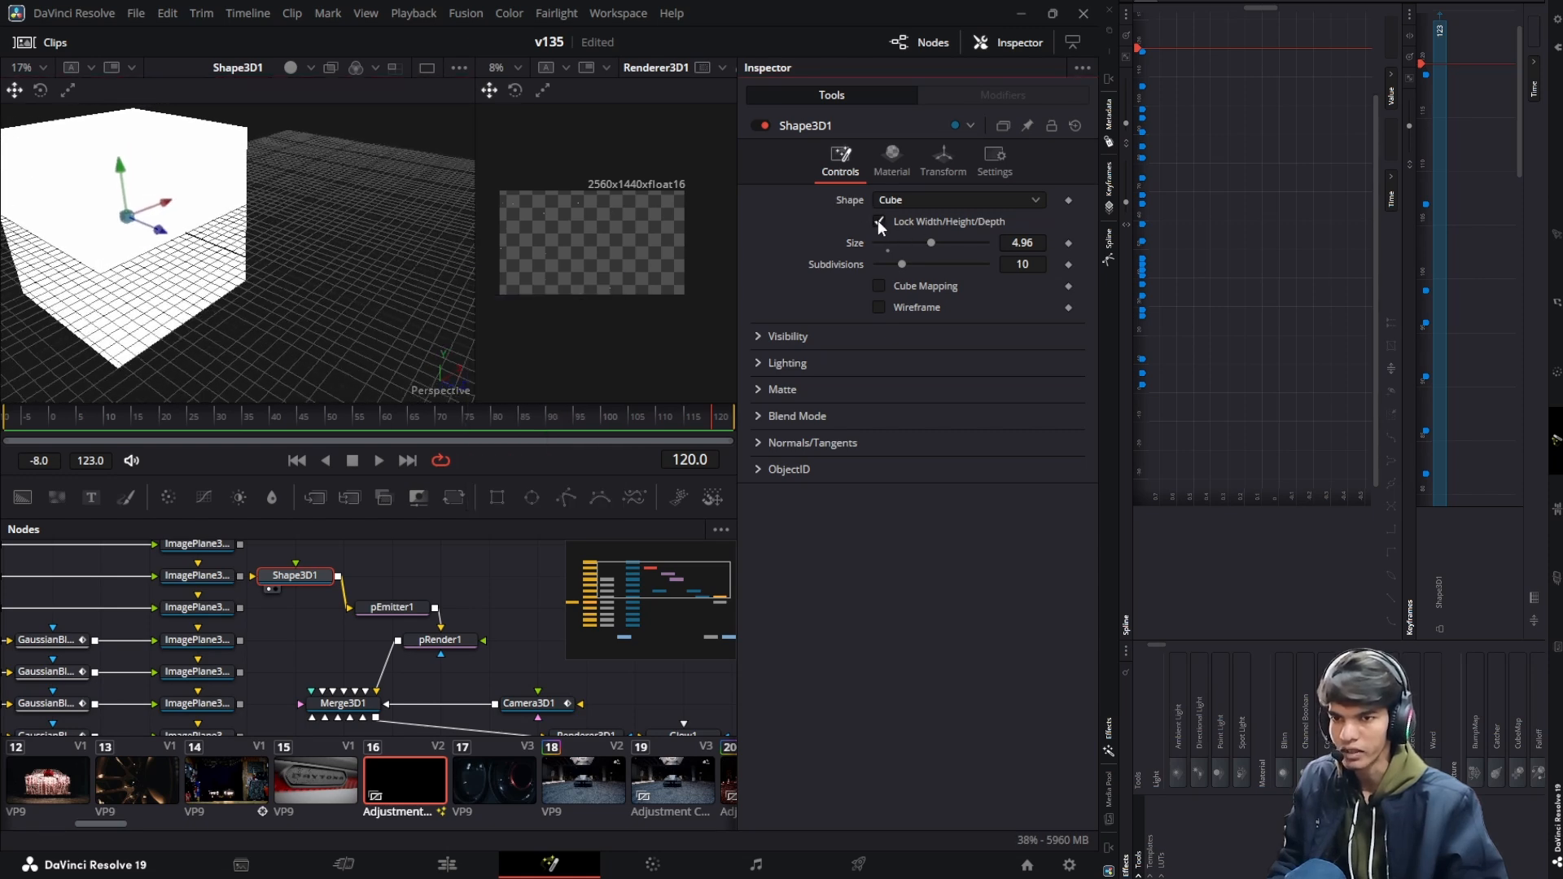
{"action": "left_click", "coordinate": [880, 220]}
{"action": "right_click", "coordinate": [225, 271]}
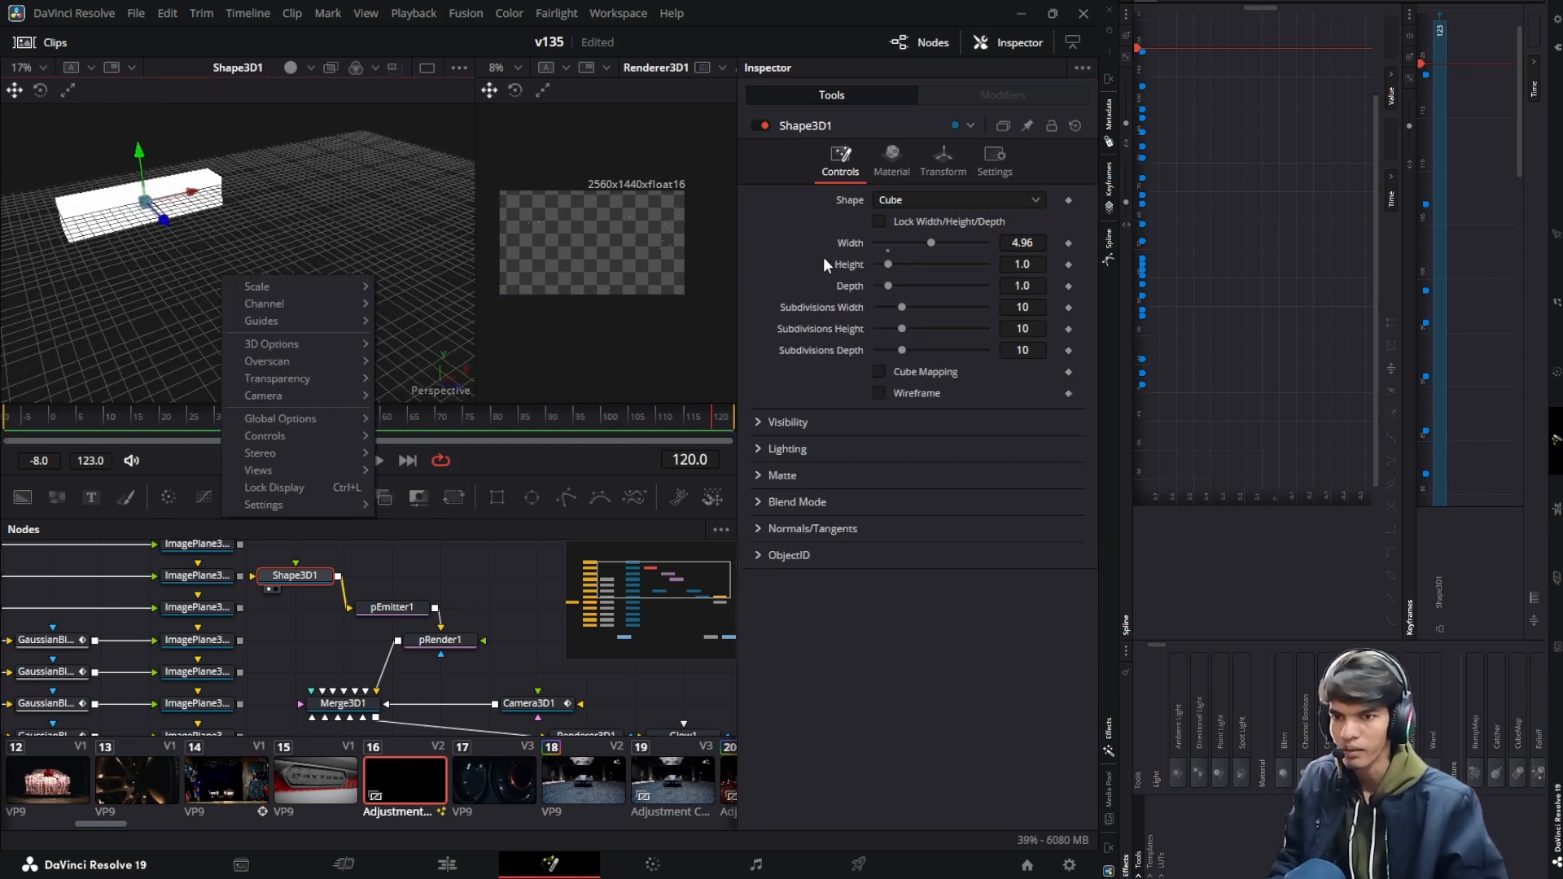
{"action": "left_click_drag", "start_coordinate": [896, 261], "coordinate": [966, 287]}
{"action": "right_click", "coordinate": [900, 260]}
{"action": "left_click", "coordinate": [765, 273]}
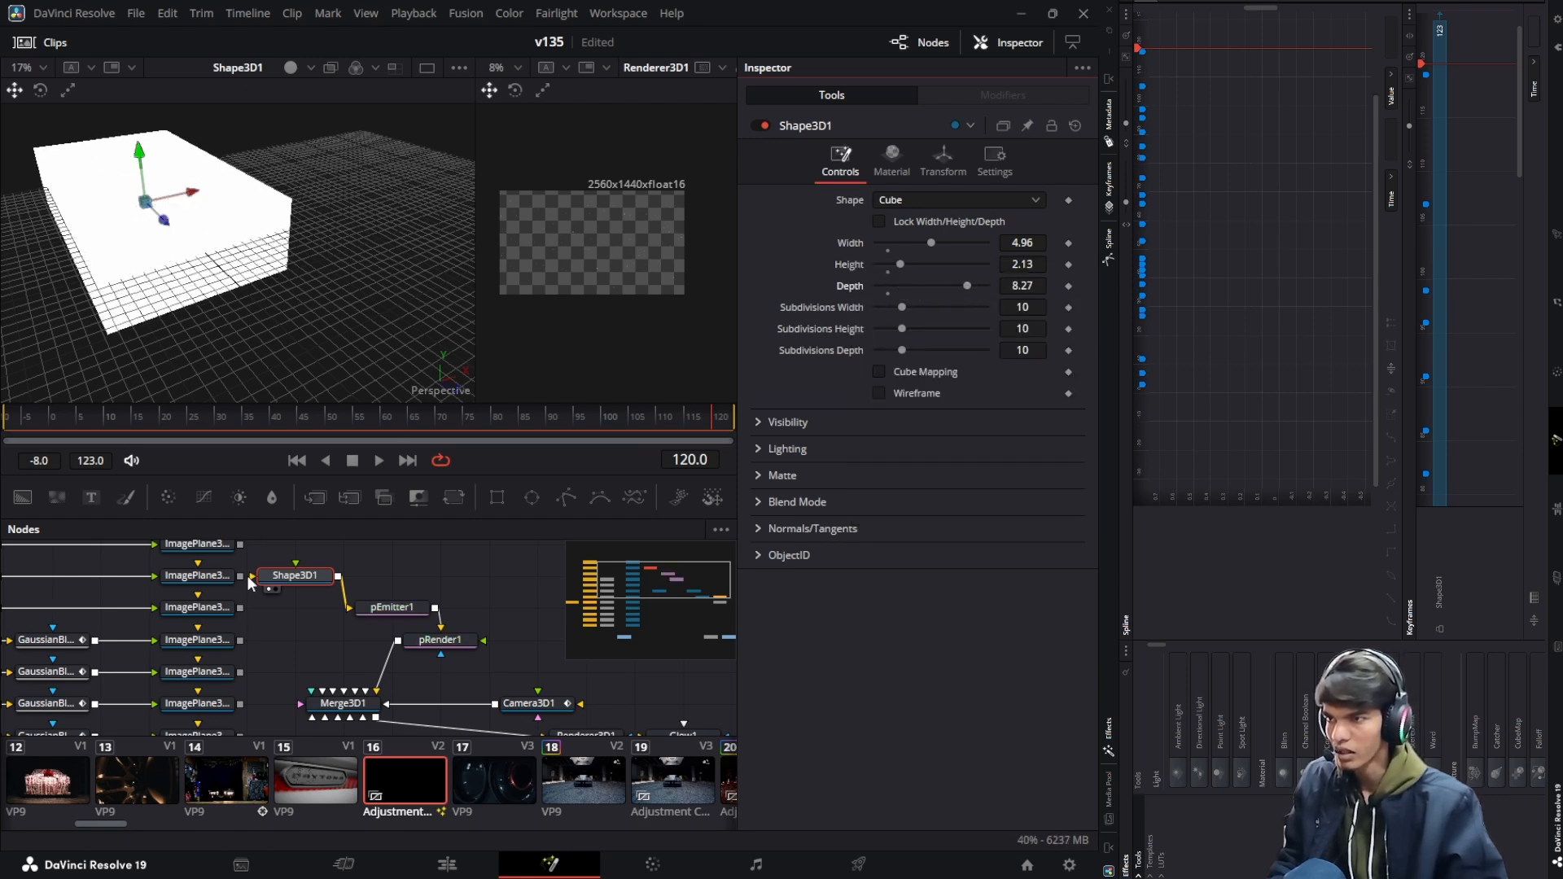
Reconnect Shape3D1 to Merge3D1 instead of pEmitter1, and display Merge3D1 in the perspective viewer to compare the cube with the camera path
{"action": "left_click_drag", "start_coordinate": [349, 607], "coordinate": [340, 692]}
{"action": "left_click_drag", "start_coordinate": [72, 312], "coordinate": [422, 679]}
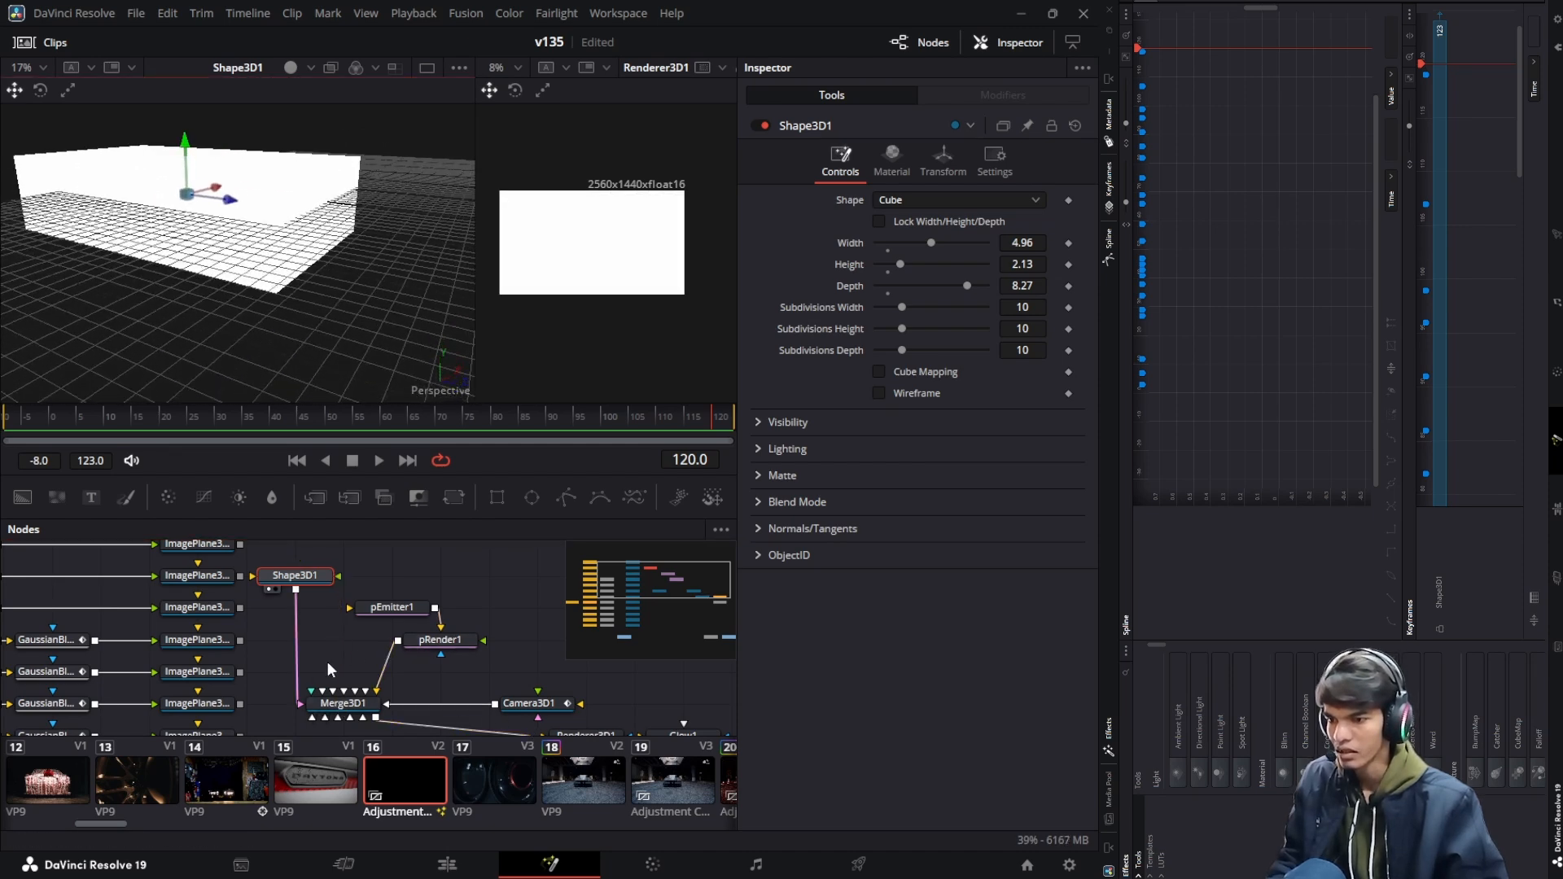
{"action": "left_click", "coordinate": [530, 705]}
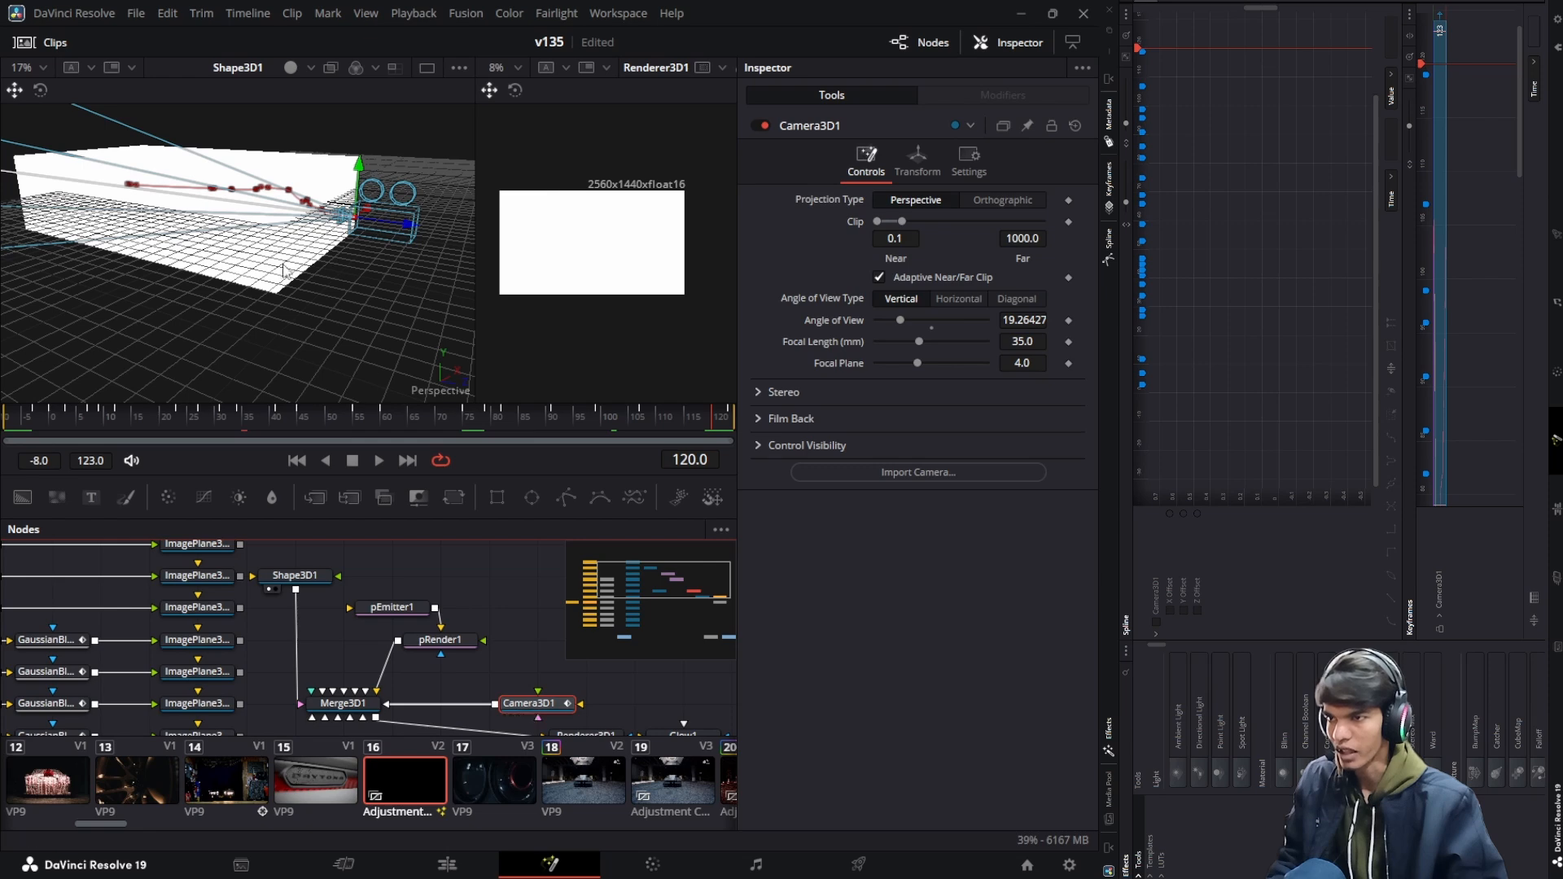
{"action": "left_click_drag", "start_coordinate": [182, 278], "coordinate": [247, 400]}
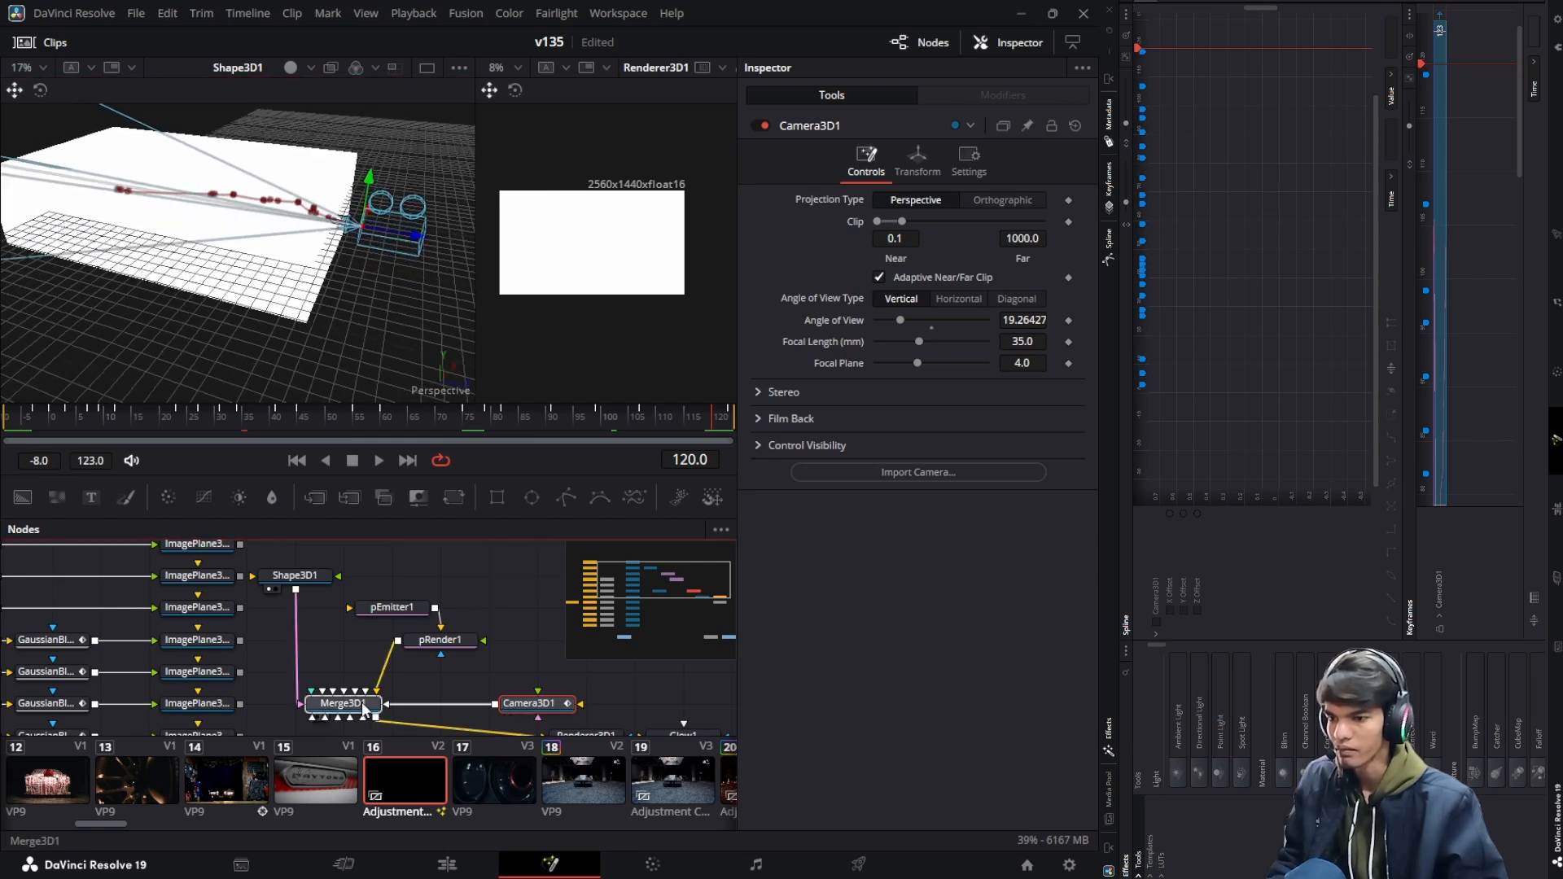
{"action": "left_click", "coordinate": [314, 717]}
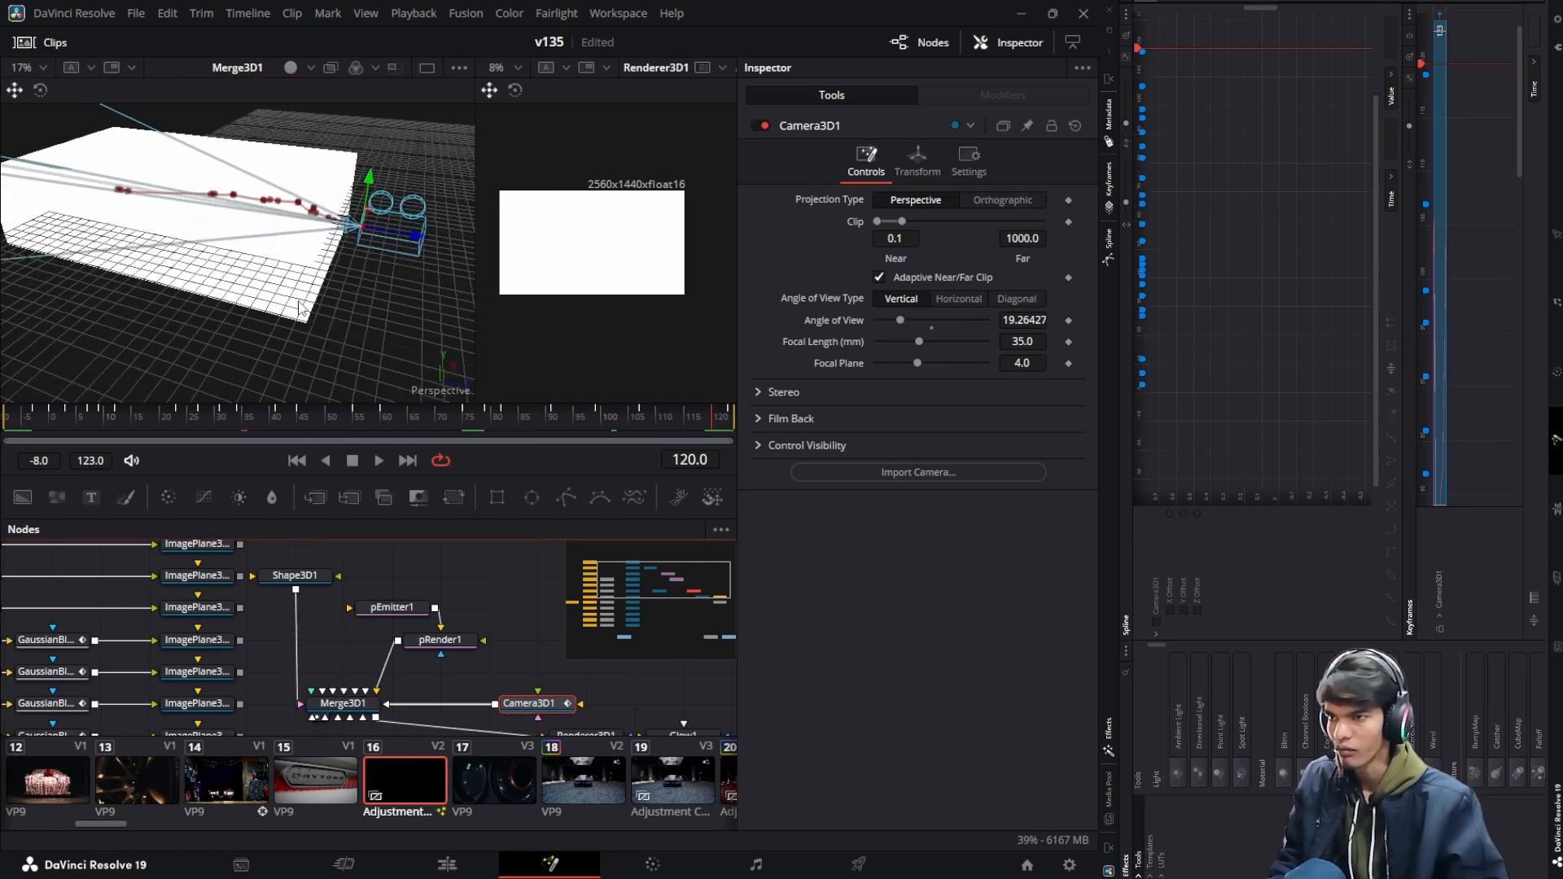
Enlarge the Shape3D1 cube to a width of 5.91 and a height of 3.31
{"action": "left_click", "coordinate": [298, 573]}
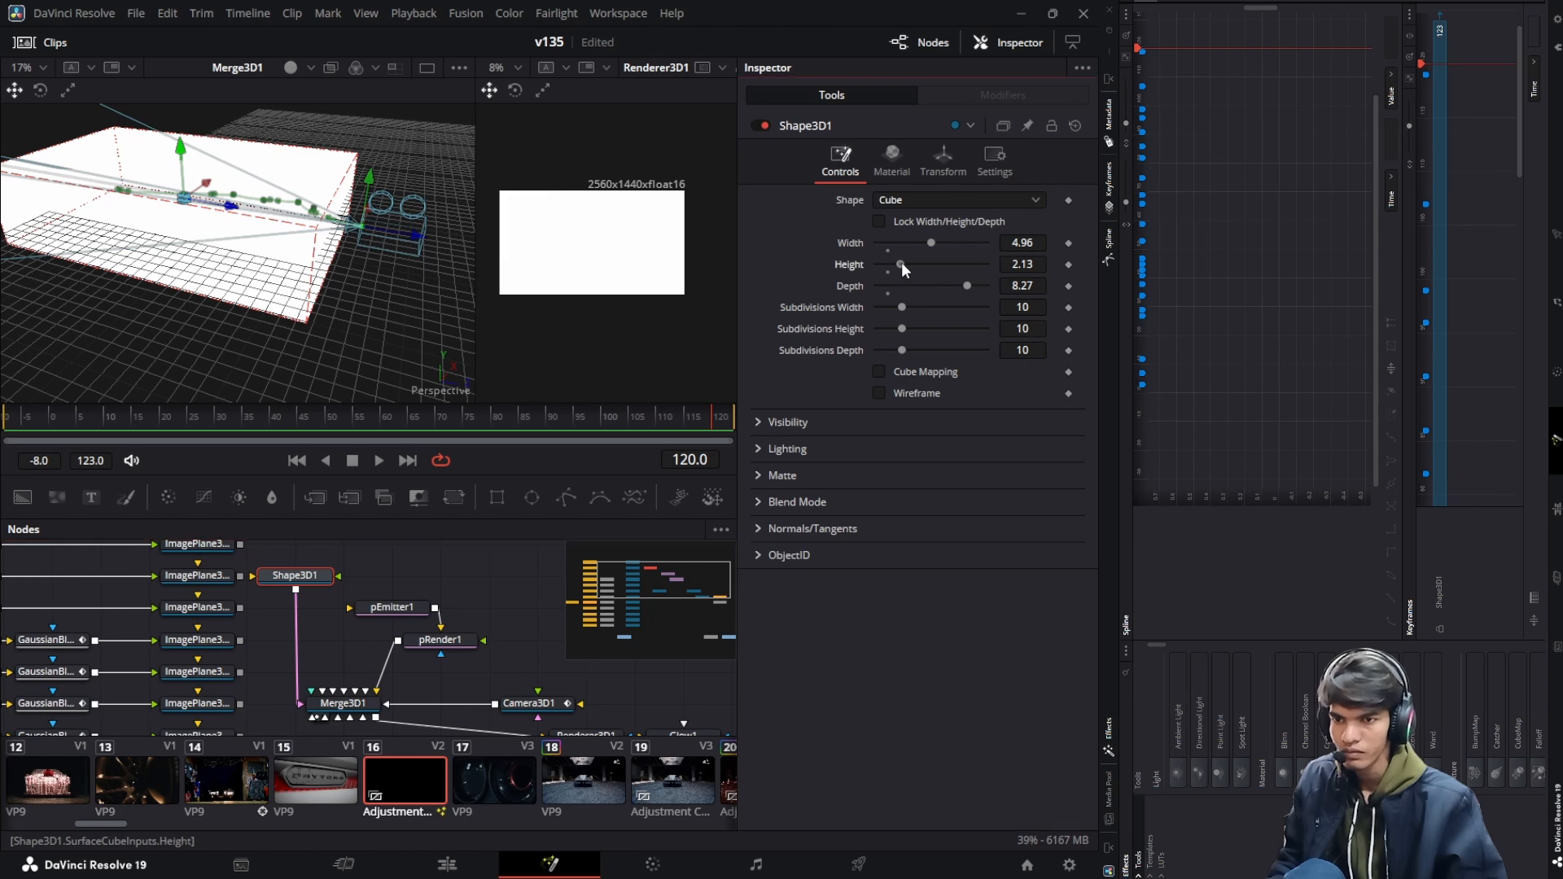
{"action": "left_click_drag", "start_coordinate": [901, 263], "coordinate": [903, 261]}
{"action": "left_click_drag", "start_coordinate": [355, 266], "coordinate": [173, 274]}
{"action": "right_click", "coordinate": [173, 274]}
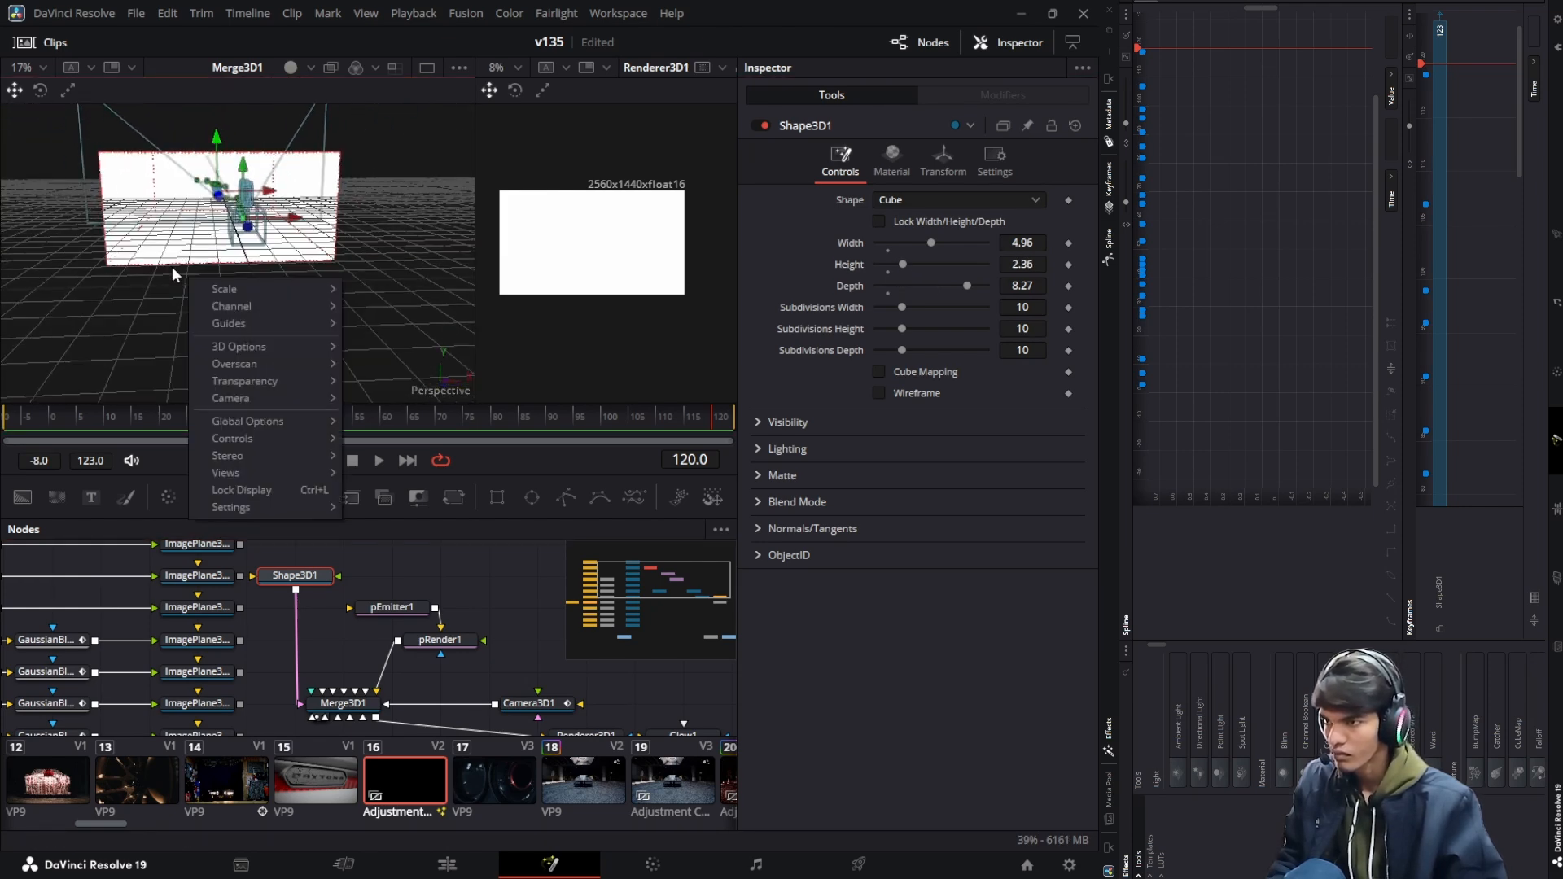
{"action": "left_click", "coordinate": [930, 245]}
{"action": "mouse_move", "coordinate": [930, 245]}
{"action": "left_mouse_down"}
{"action": "mouse_move", "coordinate": [946, 242]}
{"action": "mouse_move", "coordinate": [912, 263]}
{"action": "left_mouse_up"}
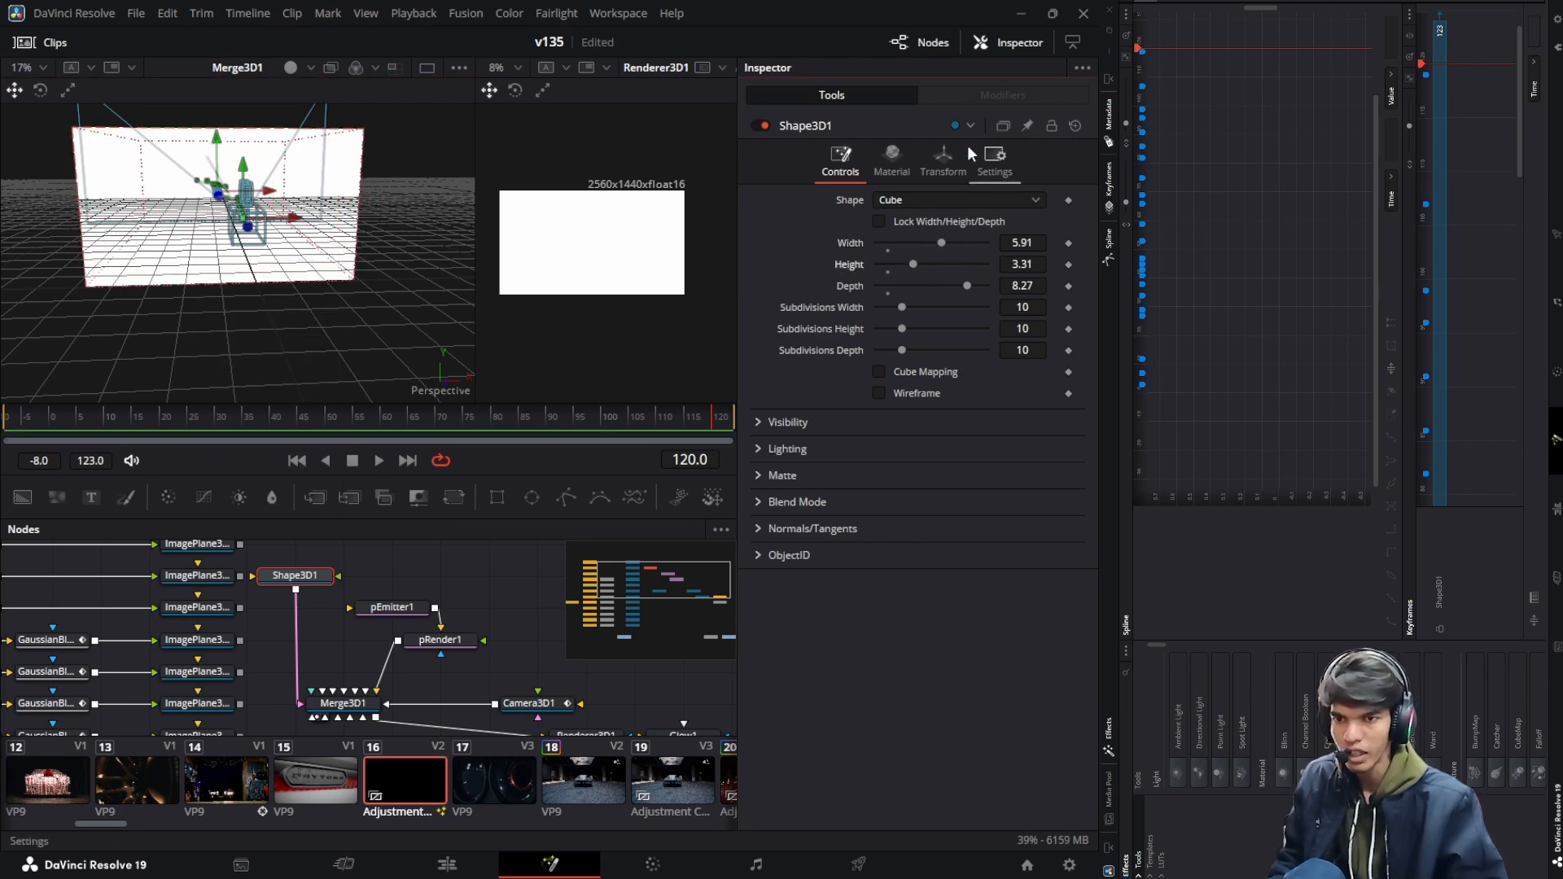
Go to frame 113, shift the cube to X 0.171 and Y -0.135, and check its fit around the camera at frame -8
{"action": "left_click", "coordinate": [941, 159]}
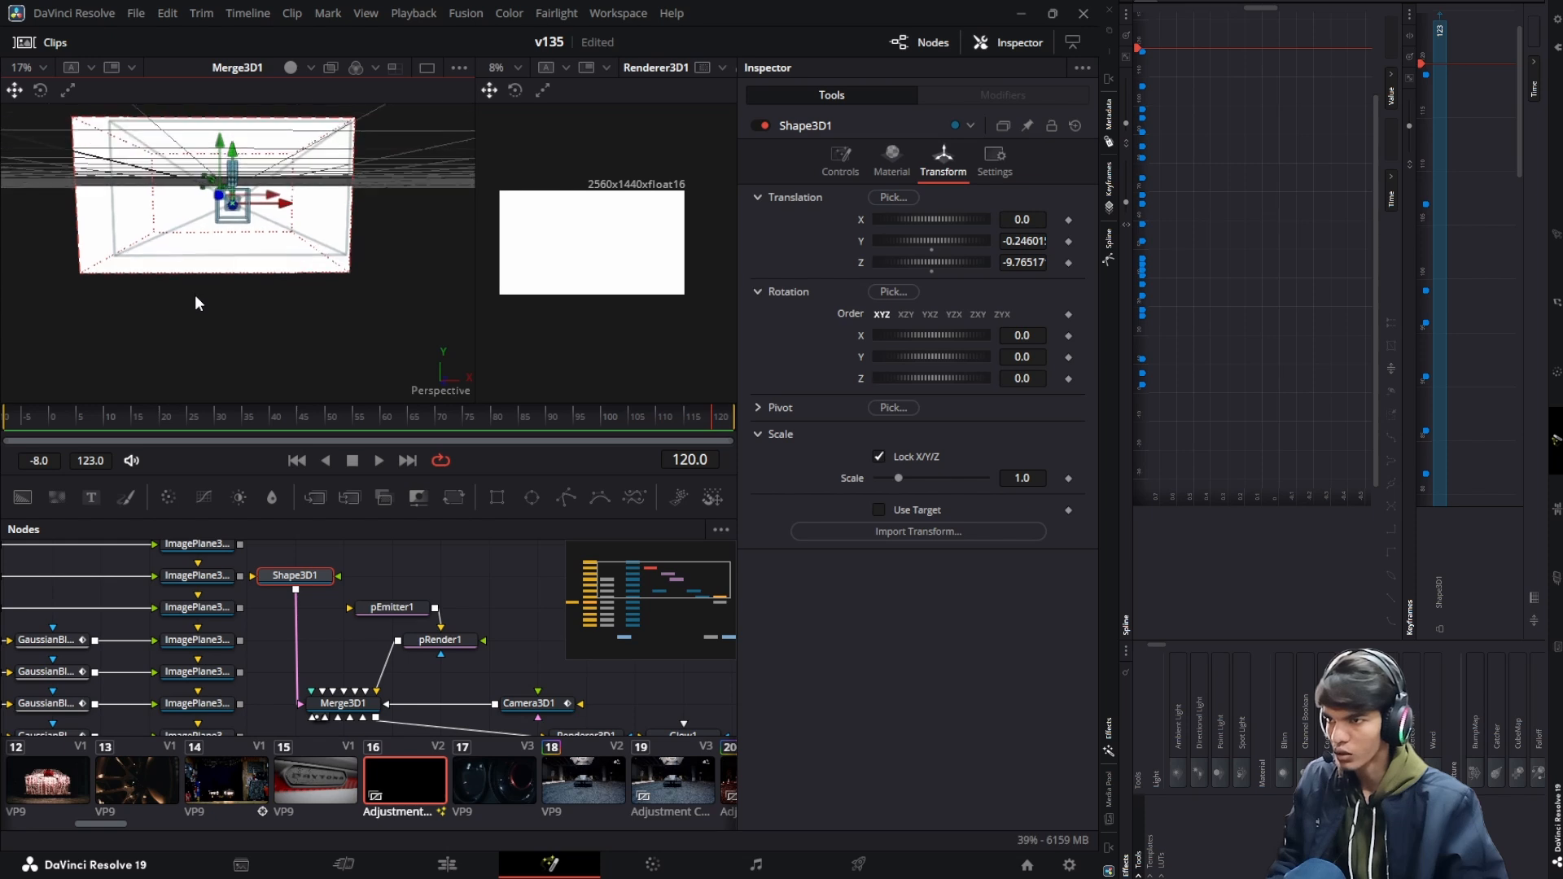
{"action": "left_click_drag", "start_coordinate": [698, 410], "coordinate": [675, 344]}
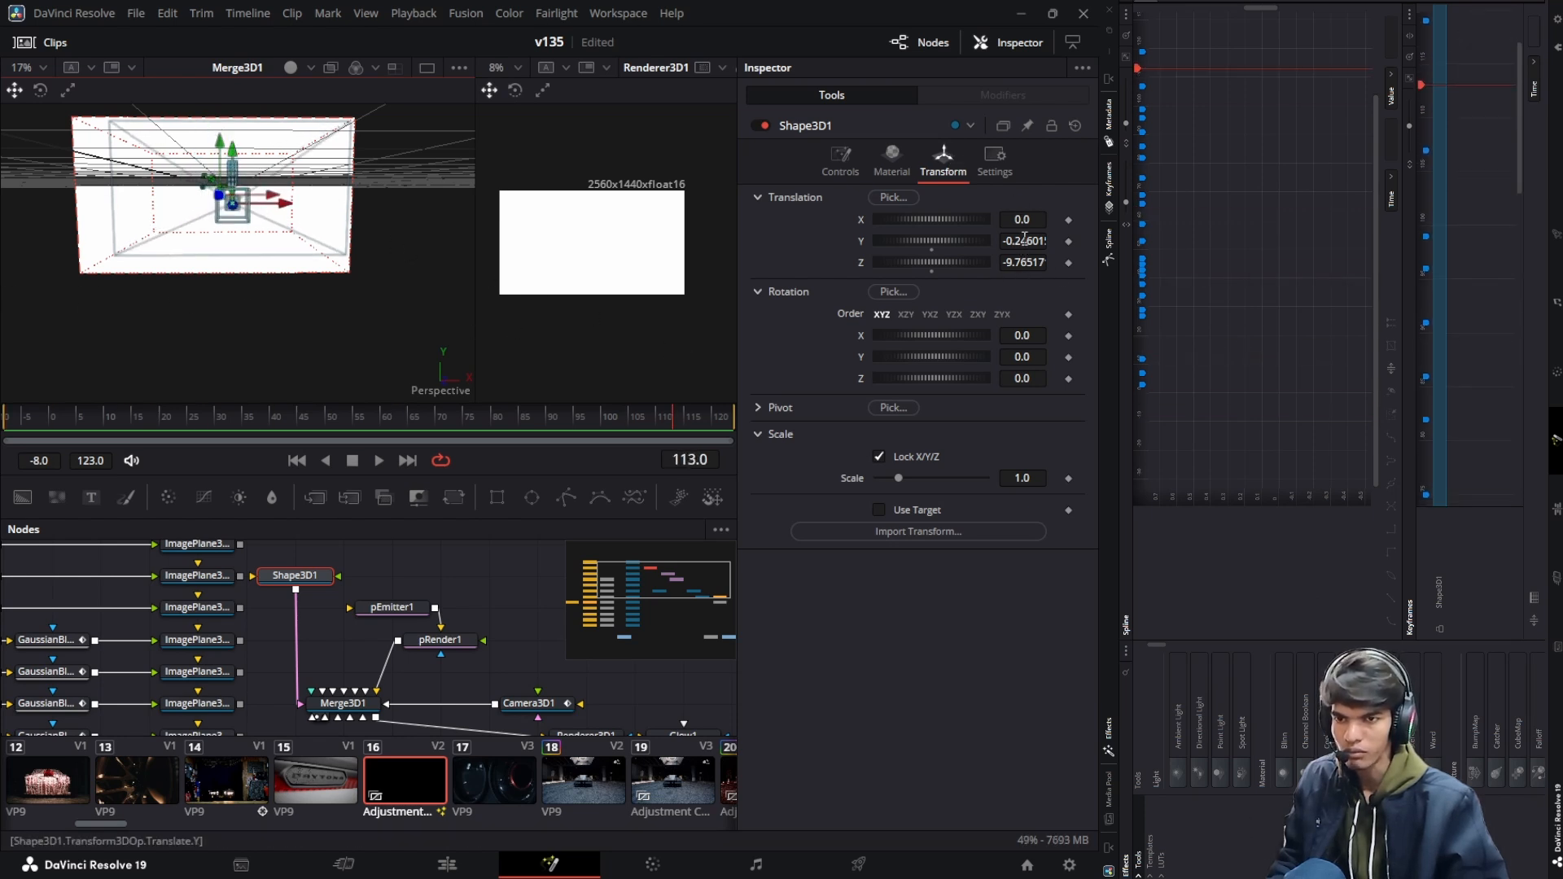
{"action": "left_click_drag", "start_coordinate": [1025, 239], "coordinate": [1115, 240]}
{"action": "left_click_drag", "start_coordinate": [1021, 219], "coordinate": [1160, 220]}
{"action": "left_click_drag", "start_coordinate": [672, 416], "coordinate": [2, 314]}
{"action": "left_click_drag", "start_coordinate": [114, 163], "coordinate": [350, 209]}
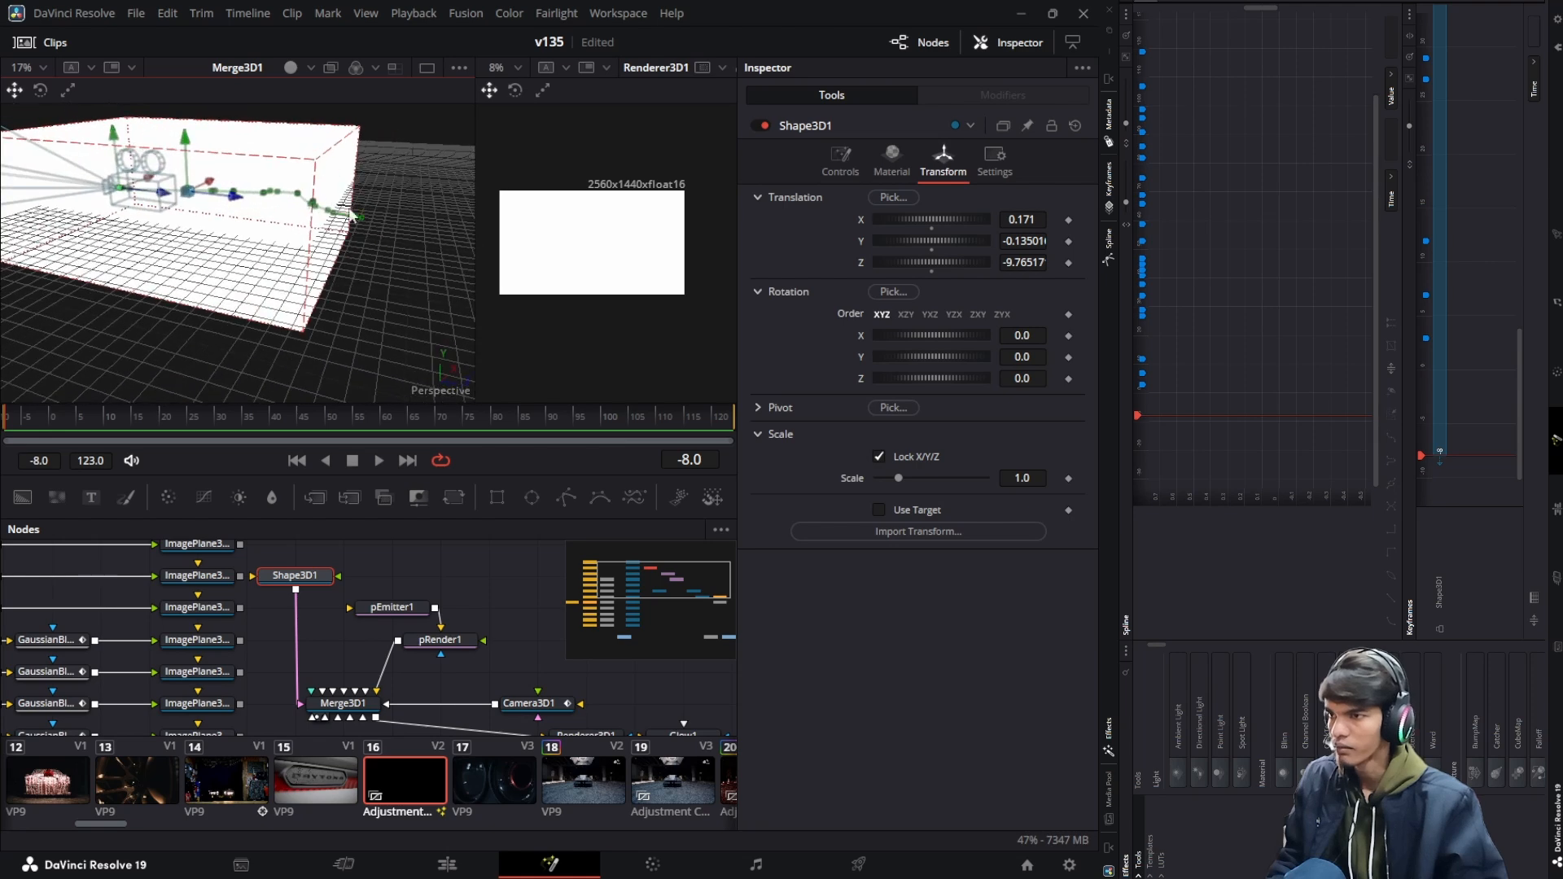
Go to frame 123 and set the Shape3D1 cube's depth to 9.27, checking its fit around the camera path
{"action": "left_click_drag", "start_coordinate": [52, 202], "coordinate": [139, 224]}
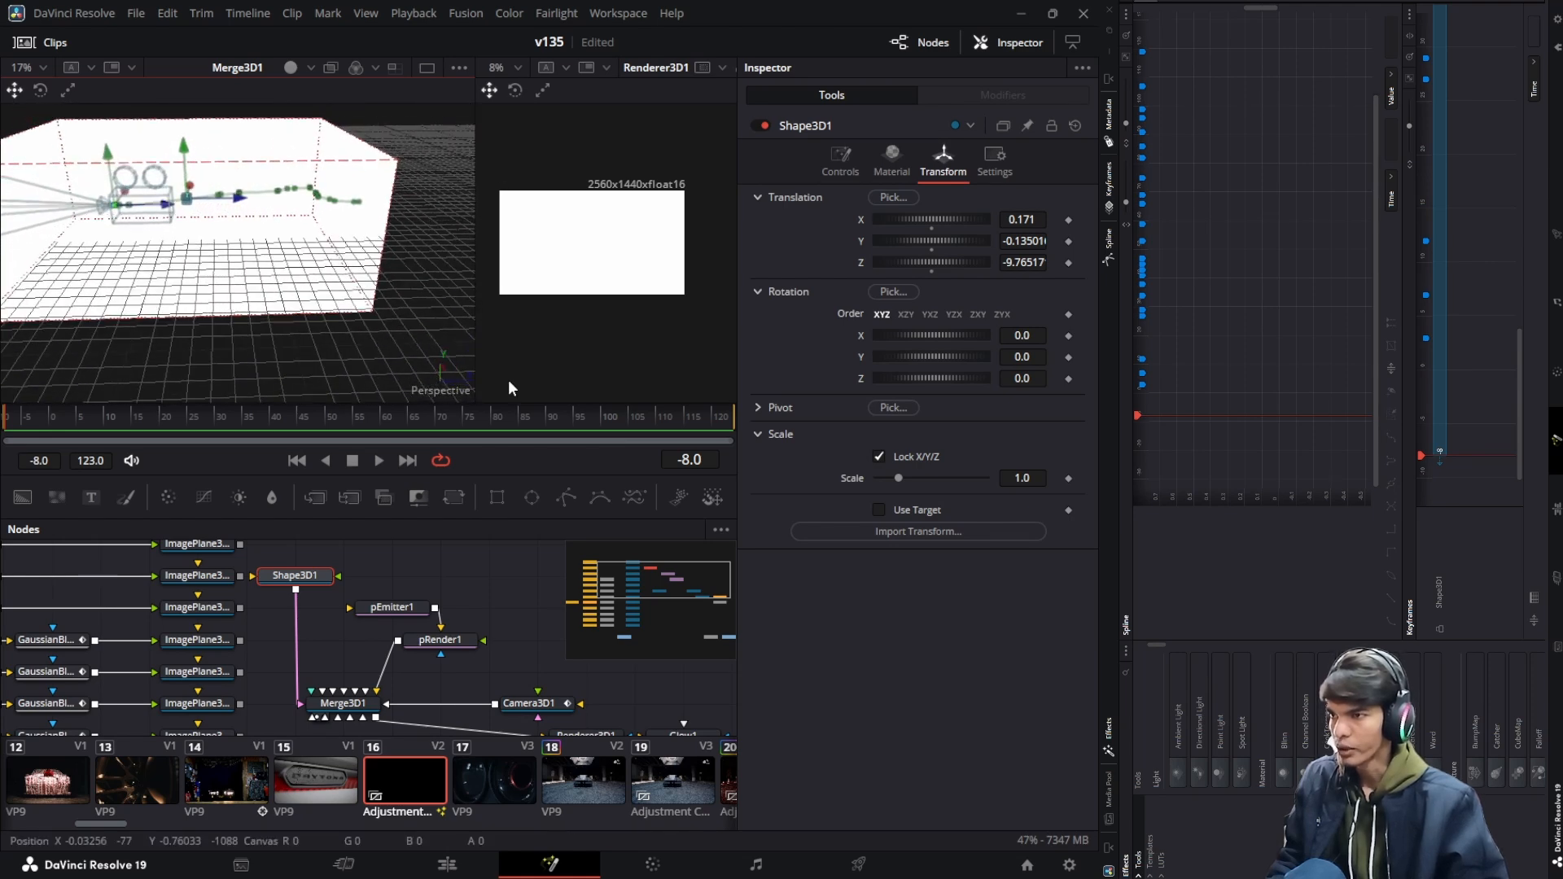
{"action": "left_click_drag", "start_coordinate": [7, 416], "coordinate": [793, 431]}
{"action": "left_click_drag", "start_coordinate": [416, 302], "coordinate": [253, 262]}
{"action": "right_click", "coordinate": [253, 263]}
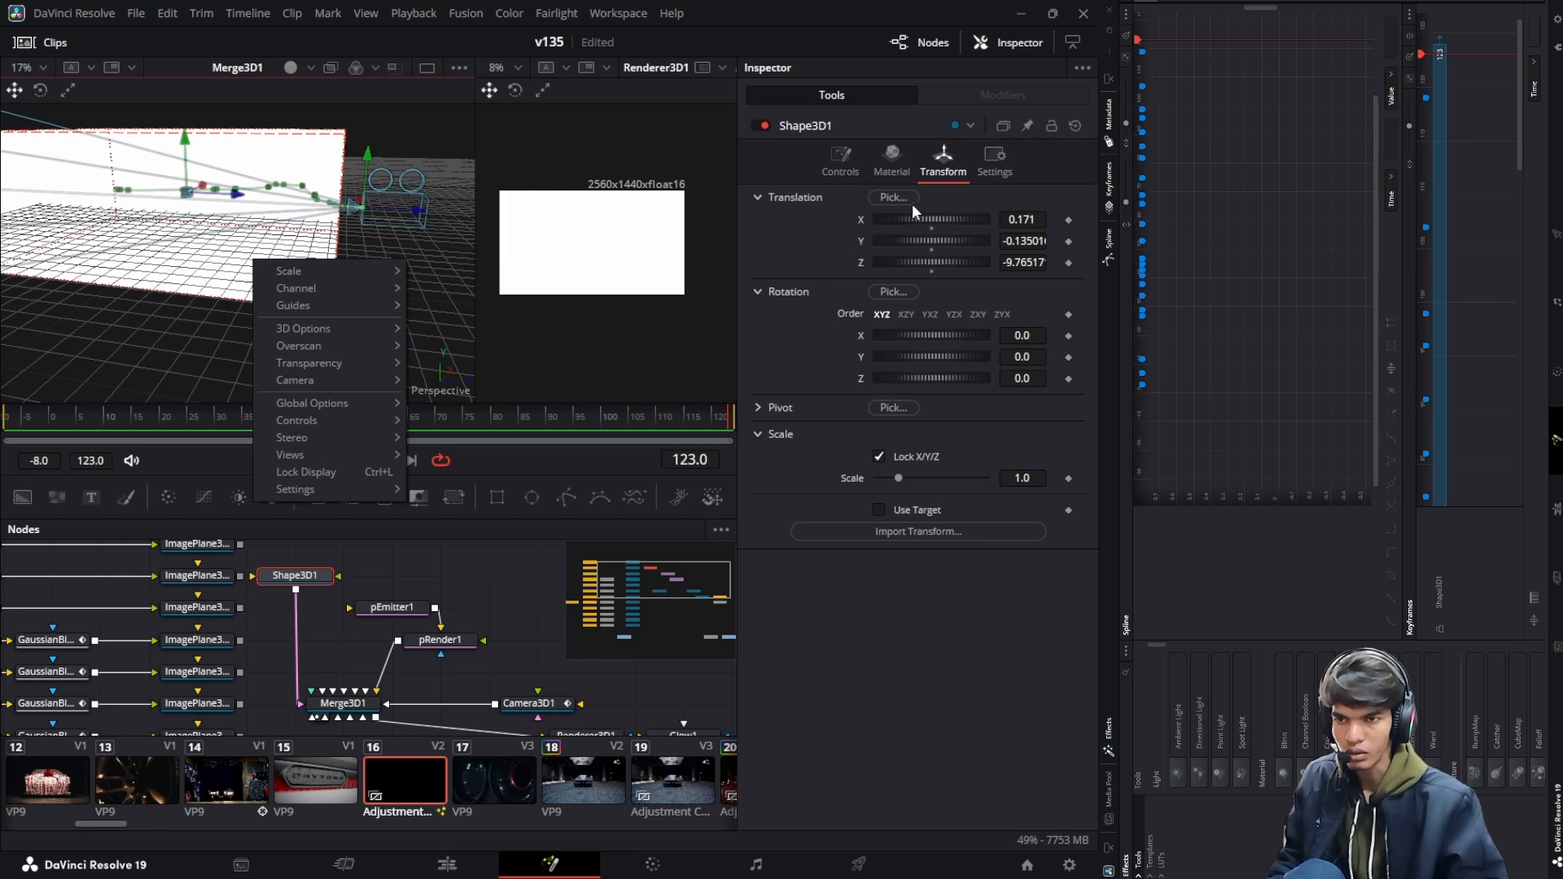
{"action": "left_click", "coordinate": [824, 148]}
{"action": "left_click", "coordinate": [824, 148]}
{"action": "left_click_drag", "start_coordinate": [1012, 287], "coordinate": [1093, 286]}
{"action": "left_click_drag", "start_coordinate": [327, 216], "coordinate": [217, 218]}
{"action": "right_click", "coordinate": [216, 218]}
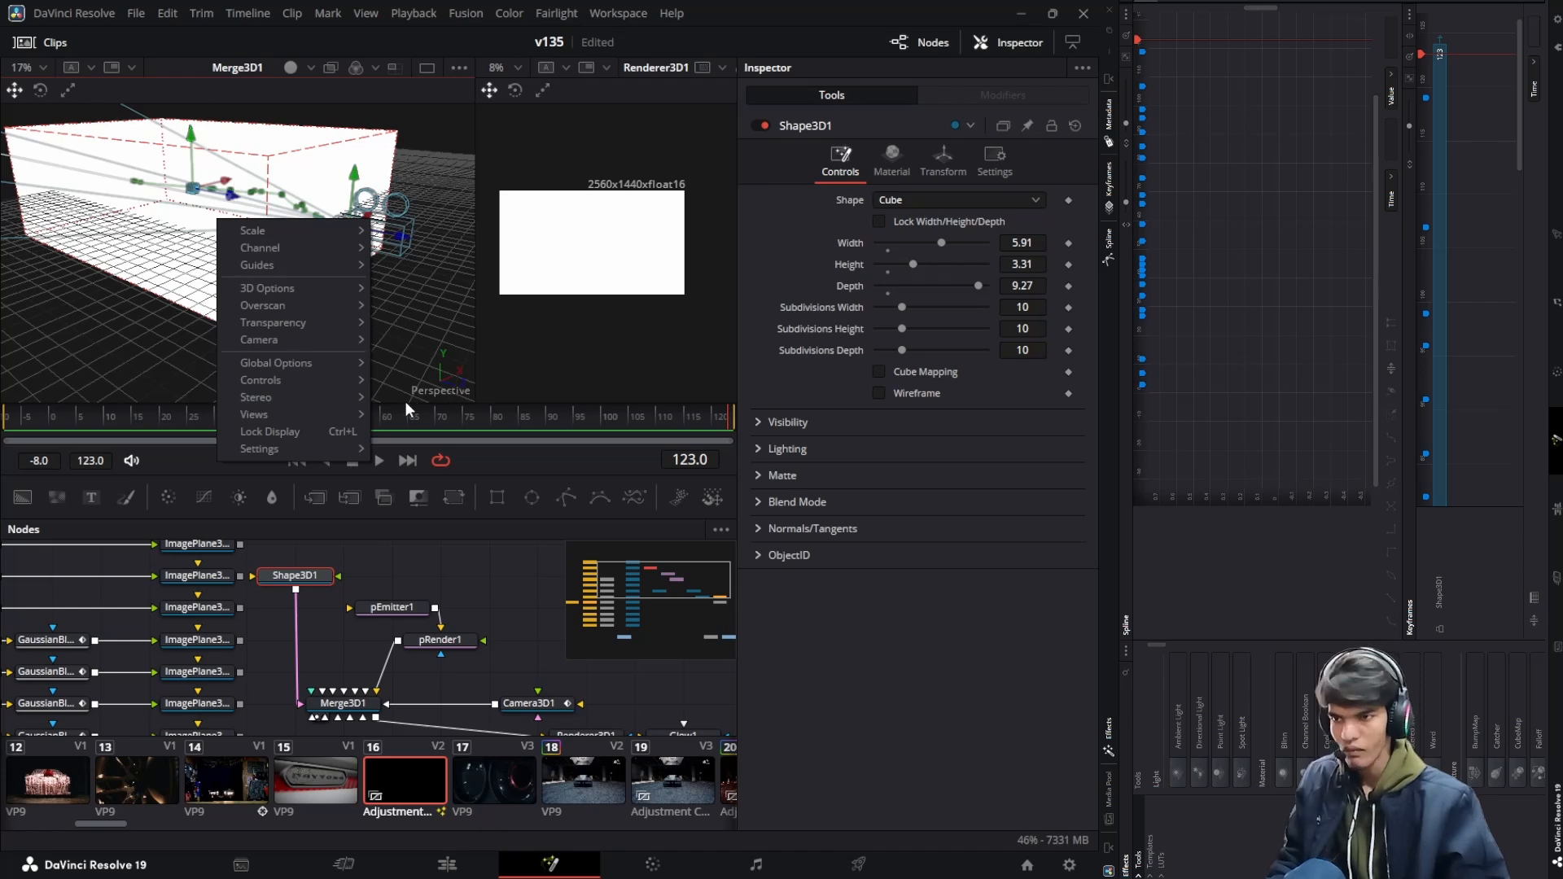
Reconnect Shape3D1 from Merge3D1 back to pEmitter1 and inspect the scene in the perspective viewer
{"action": "left_click", "coordinate": [291, 706]}
{"action": "left_click_drag", "start_coordinate": [295, 704], "coordinate": [348, 608]}
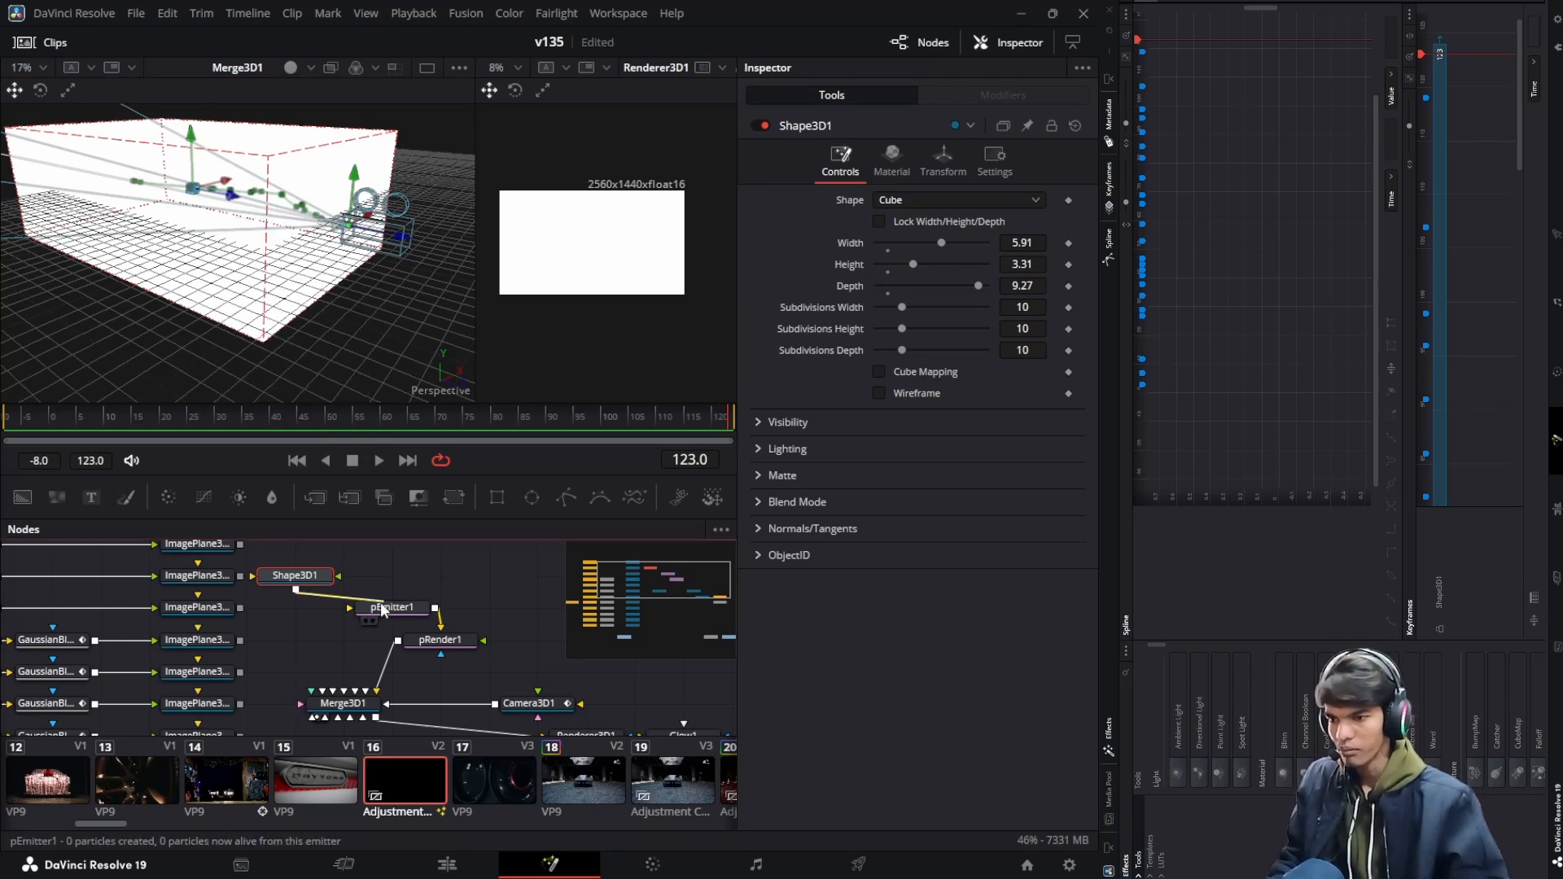
{"action": "left_click_drag", "start_coordinate": [281, 260], "coordinate": [167, 240]}
{"action": "right_click", "coordinate": [132, 243]}
{"action": "right_click", "coordinate": [167, 240]}
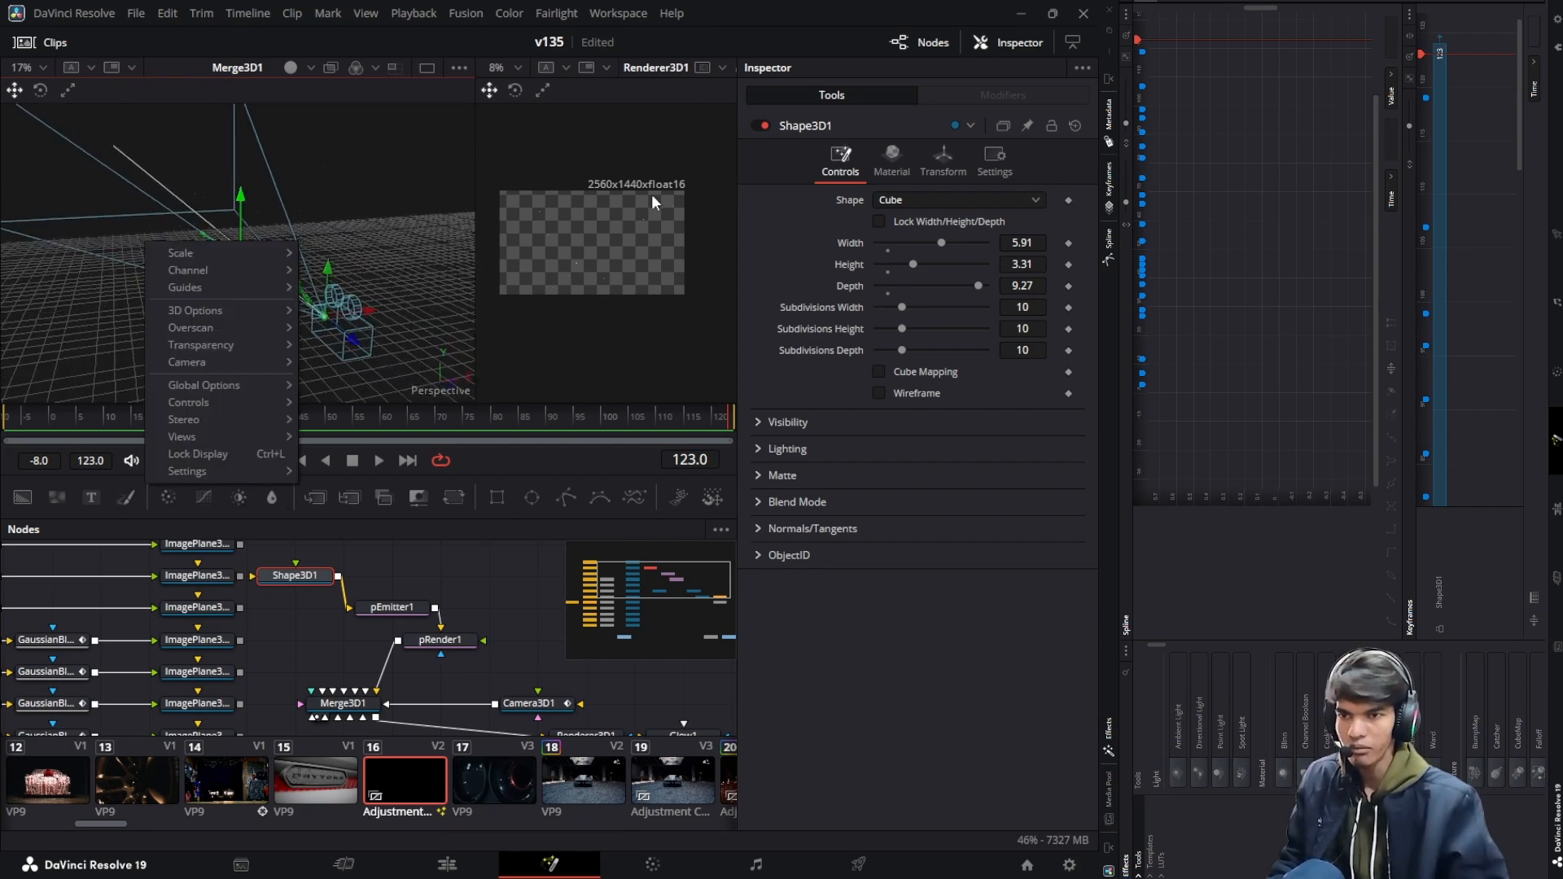
Set the number of particles emitted by pEmitter1 to 100
{"action": "left_click", "coordinate": [378, 606]}
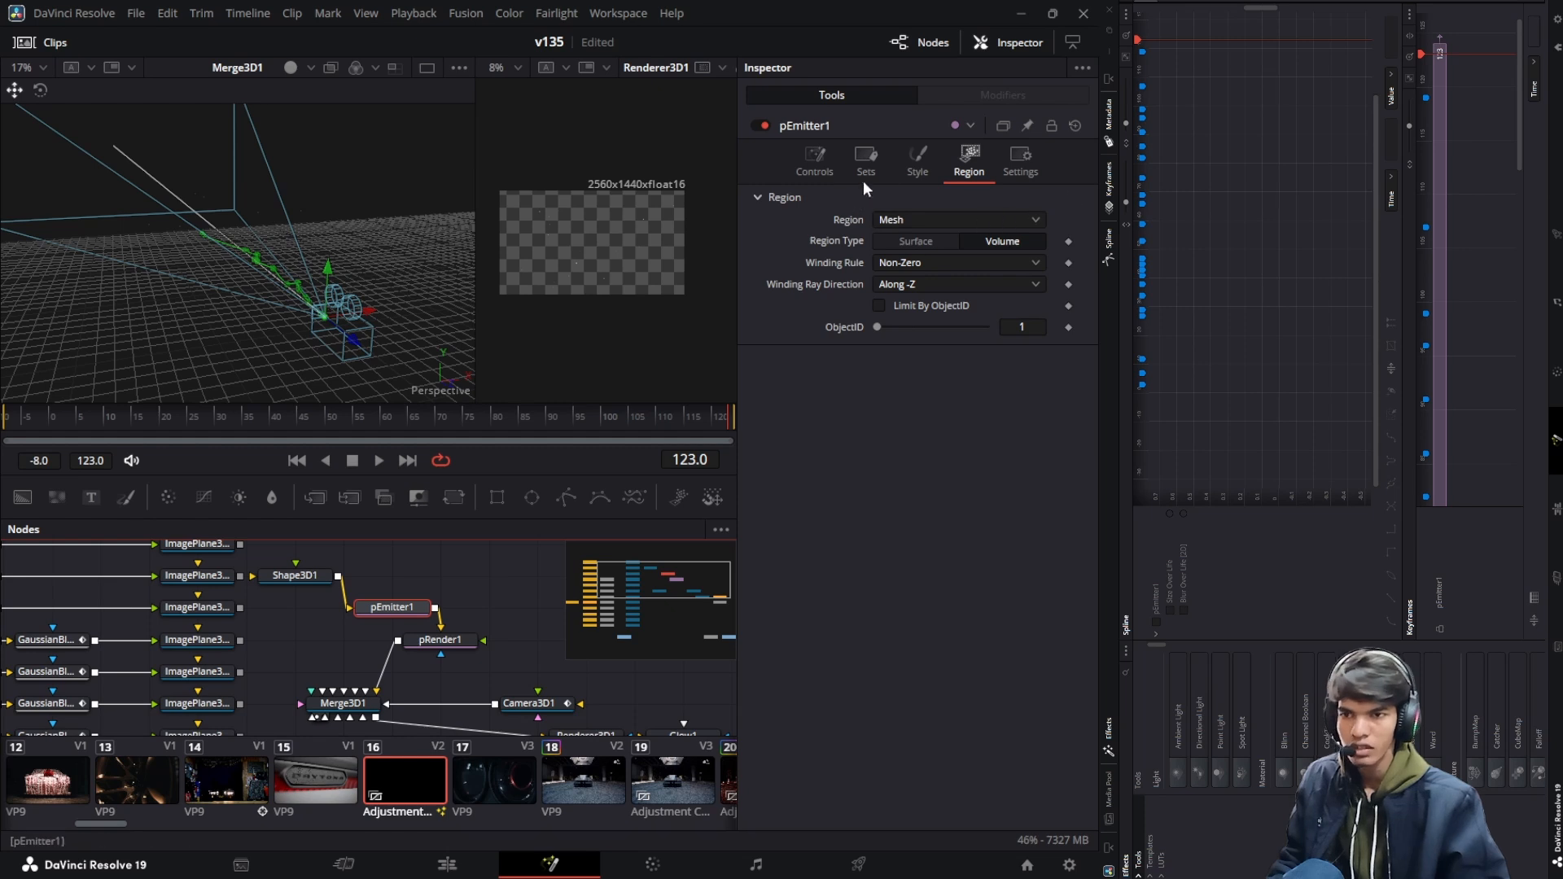
{"action": "left_click", "coordinate": [839, 163]}
{"action": "left_click", "coordinate": [1017, 276]}
{"action": "type", "text": "00.0"}
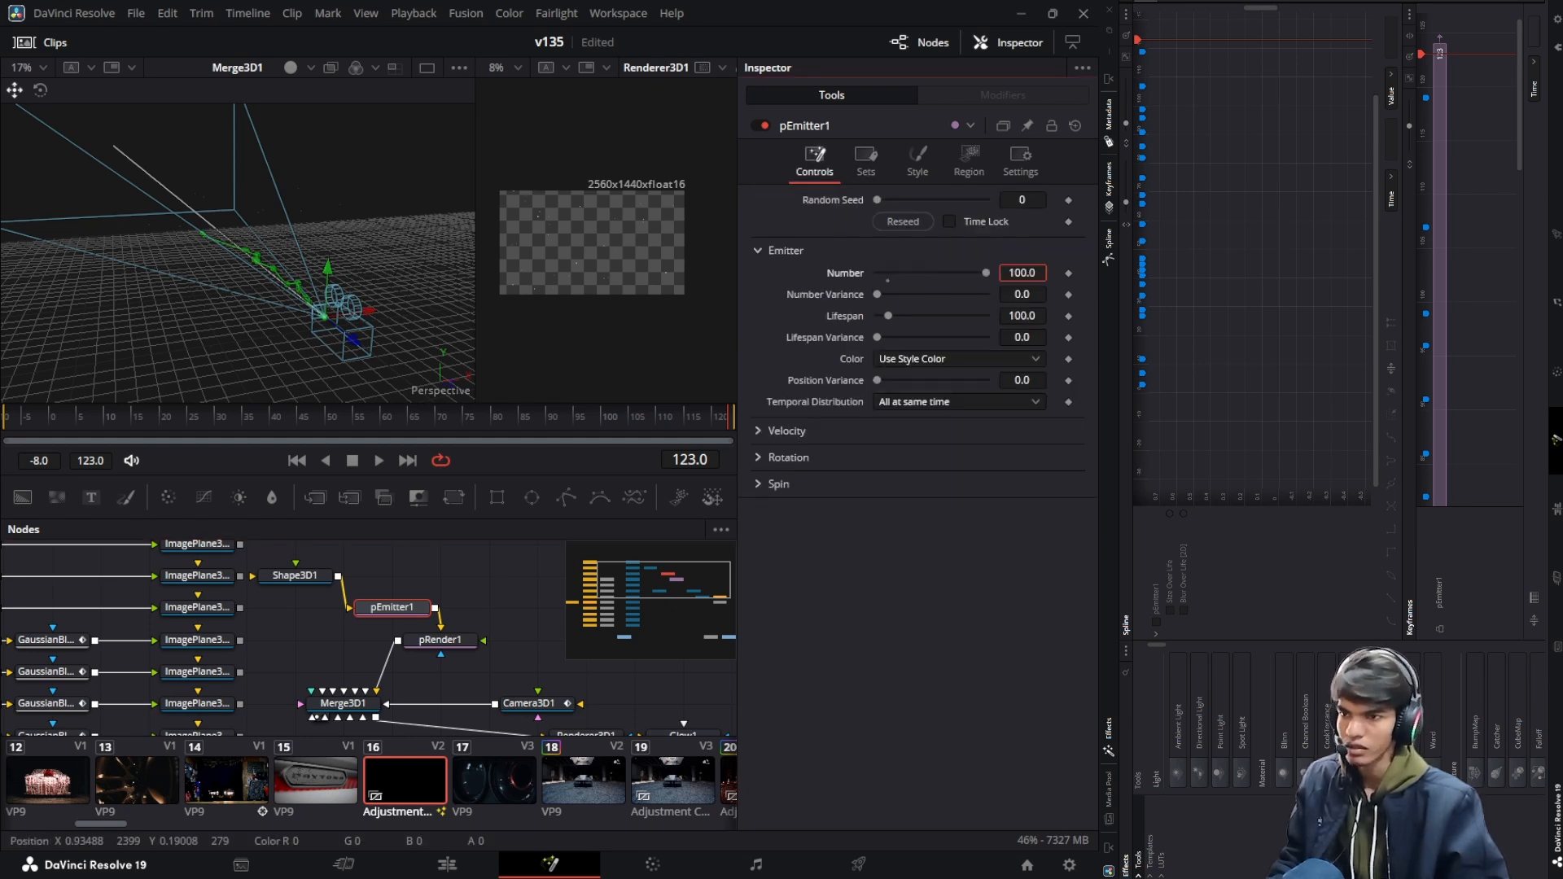
{"action": "key", "text": "Return"}
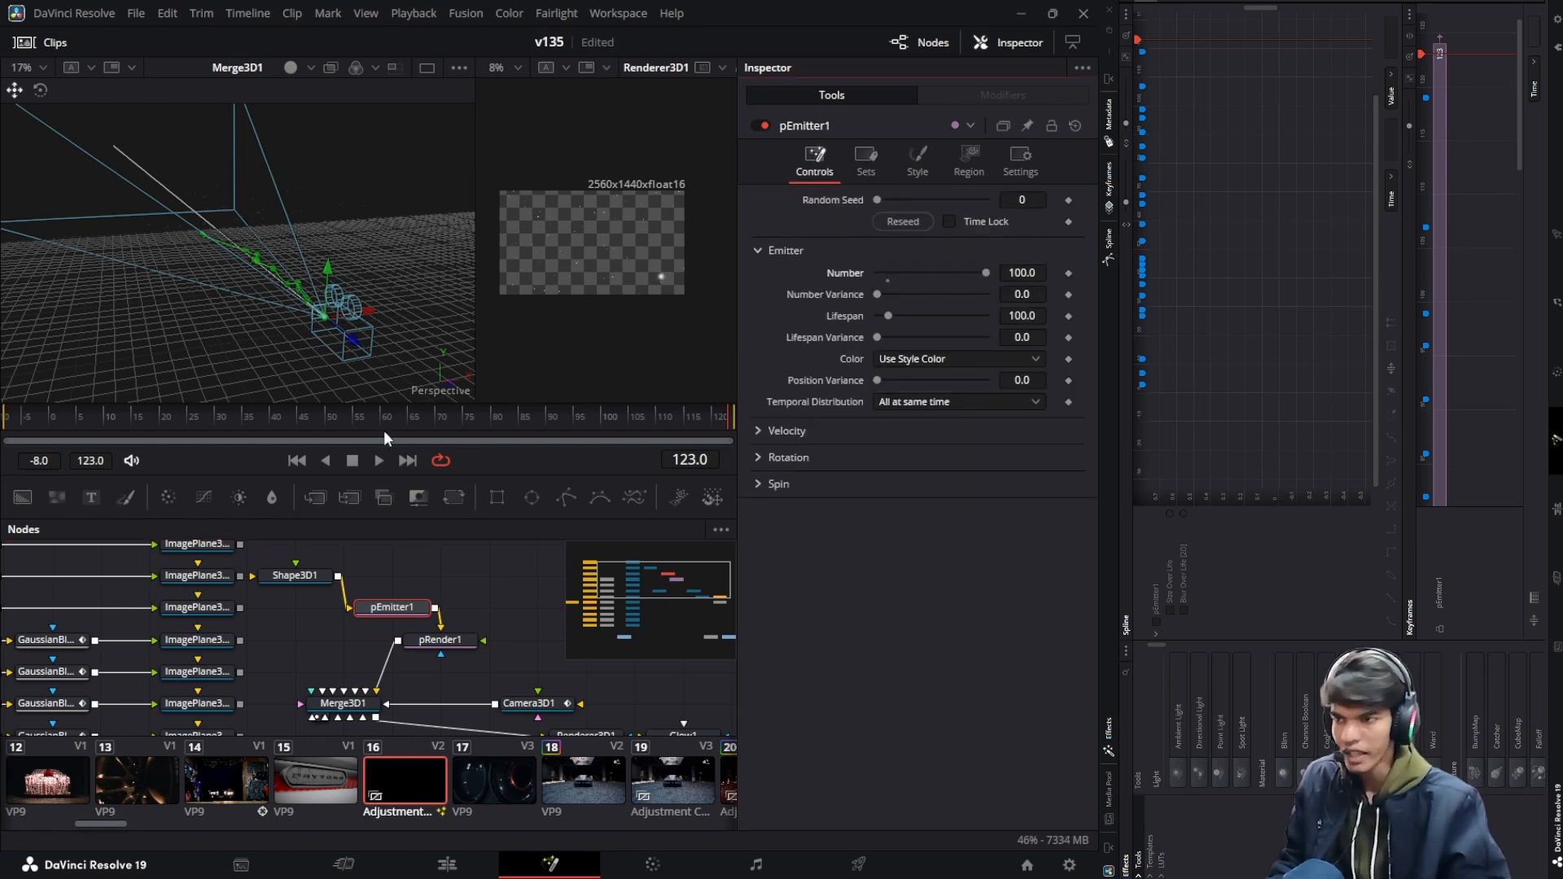
Go to frame 13, widen the Renderer3D1 viewer and examine the rendered particles up close
{"action": "left_click_drag", "start_coordinate": [703, 417], "coordinate": [121, 384]}
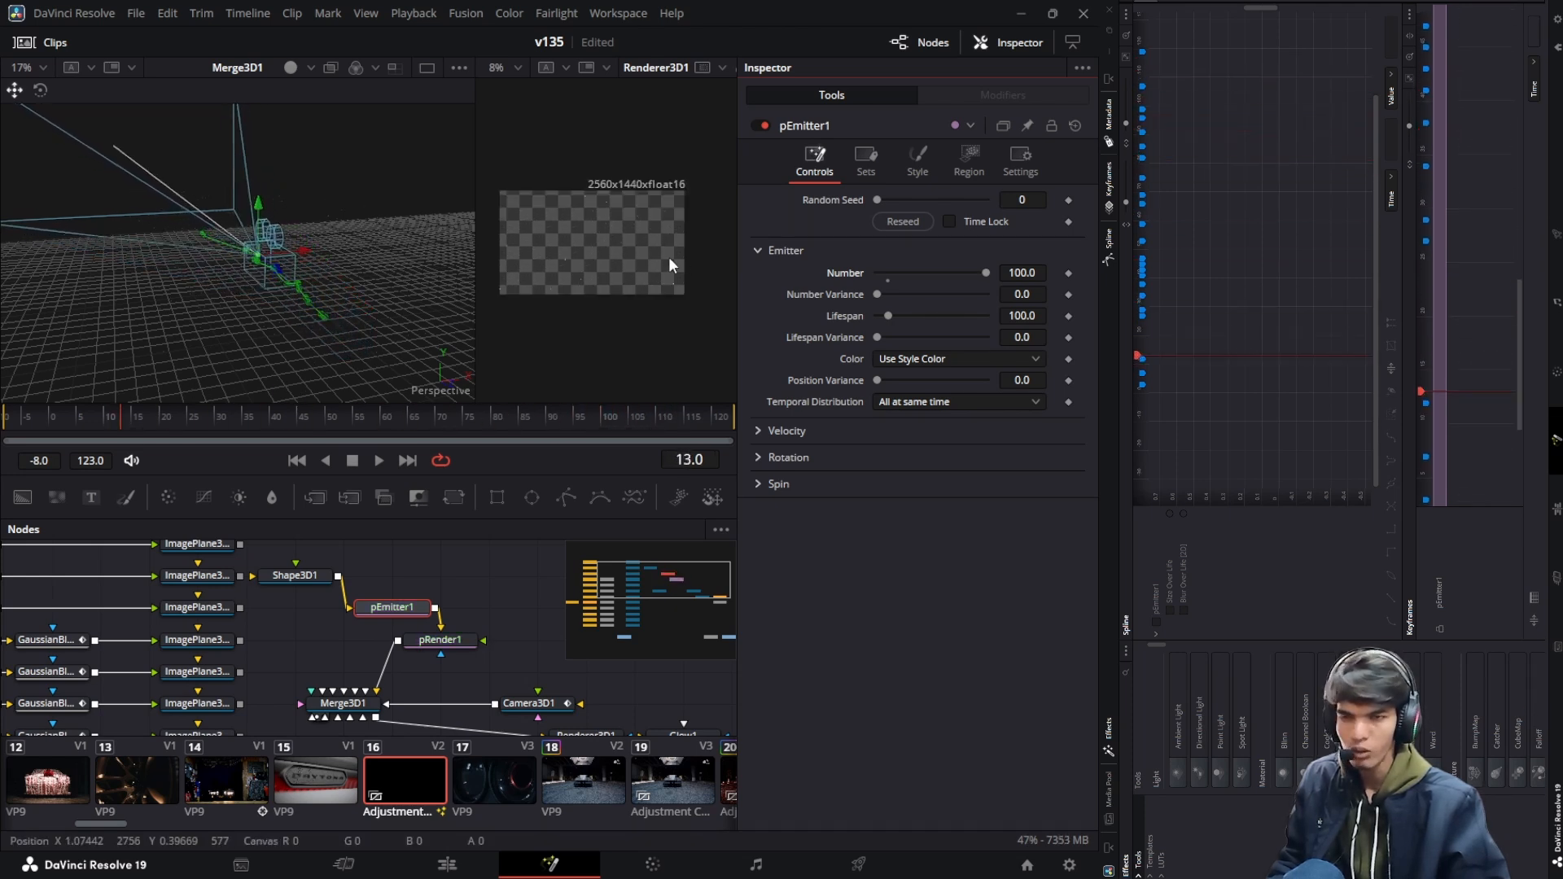
{"action": "scroll", "coordinate": [667, 256], "scroll_direction": "up", "scroll_amount": 1}
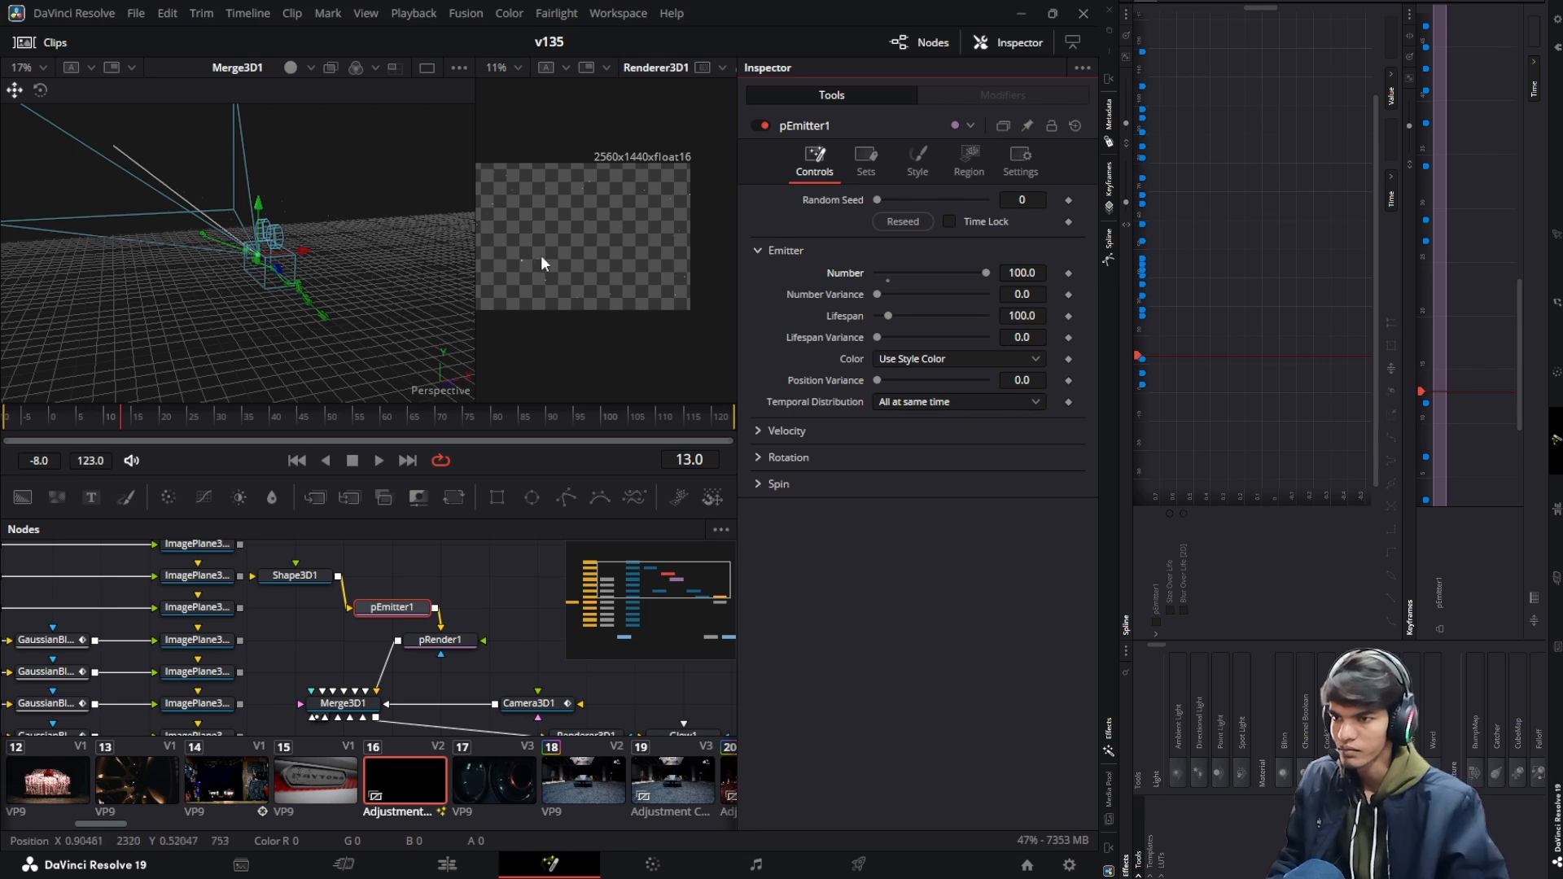
{"action": "left_click_drag", "start_coordinate": [473, 358], "coordinate": [165, 325]}
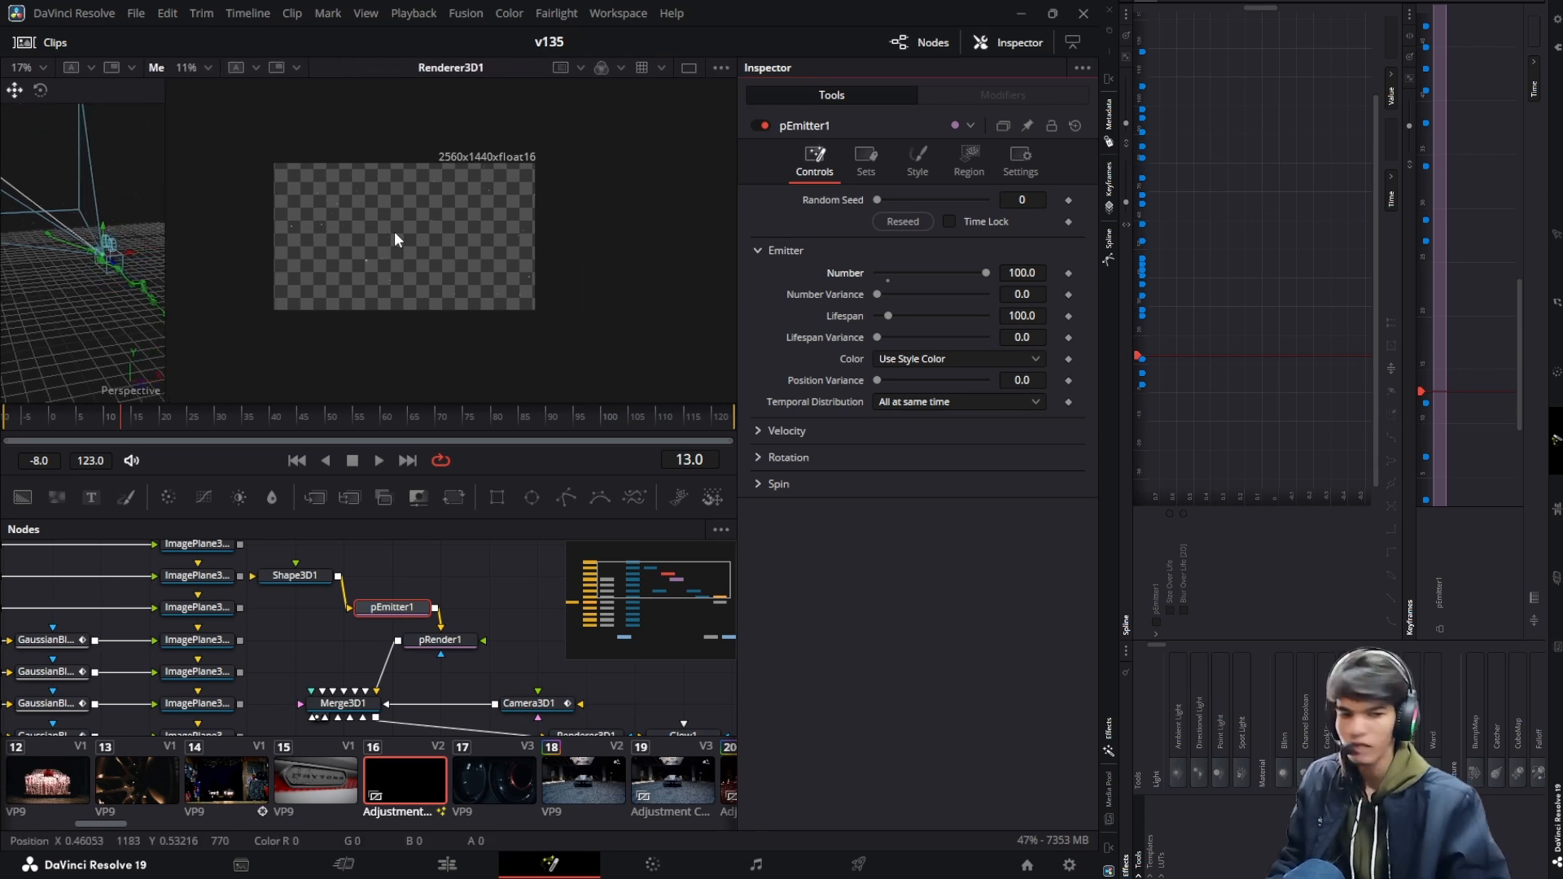
{"action": "scroll", "coordinate": [393, 239], "scroll_direction": "up", "scroll_amount": 1}
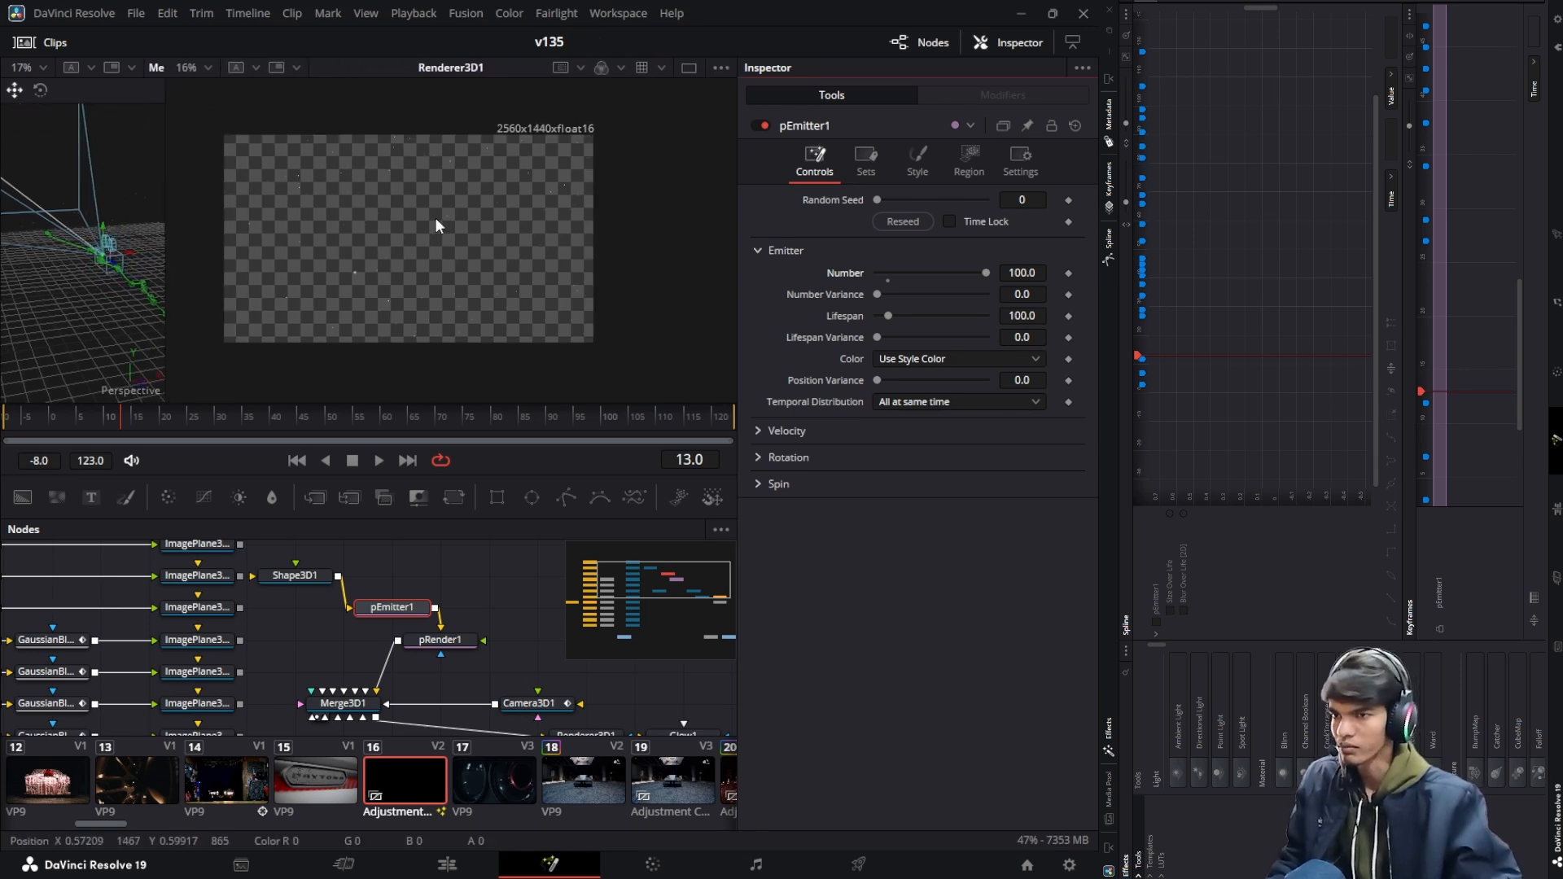
{"action": "left_click_drag", "start_coordinate": [460, 210], "coordinate": [457, 210]}
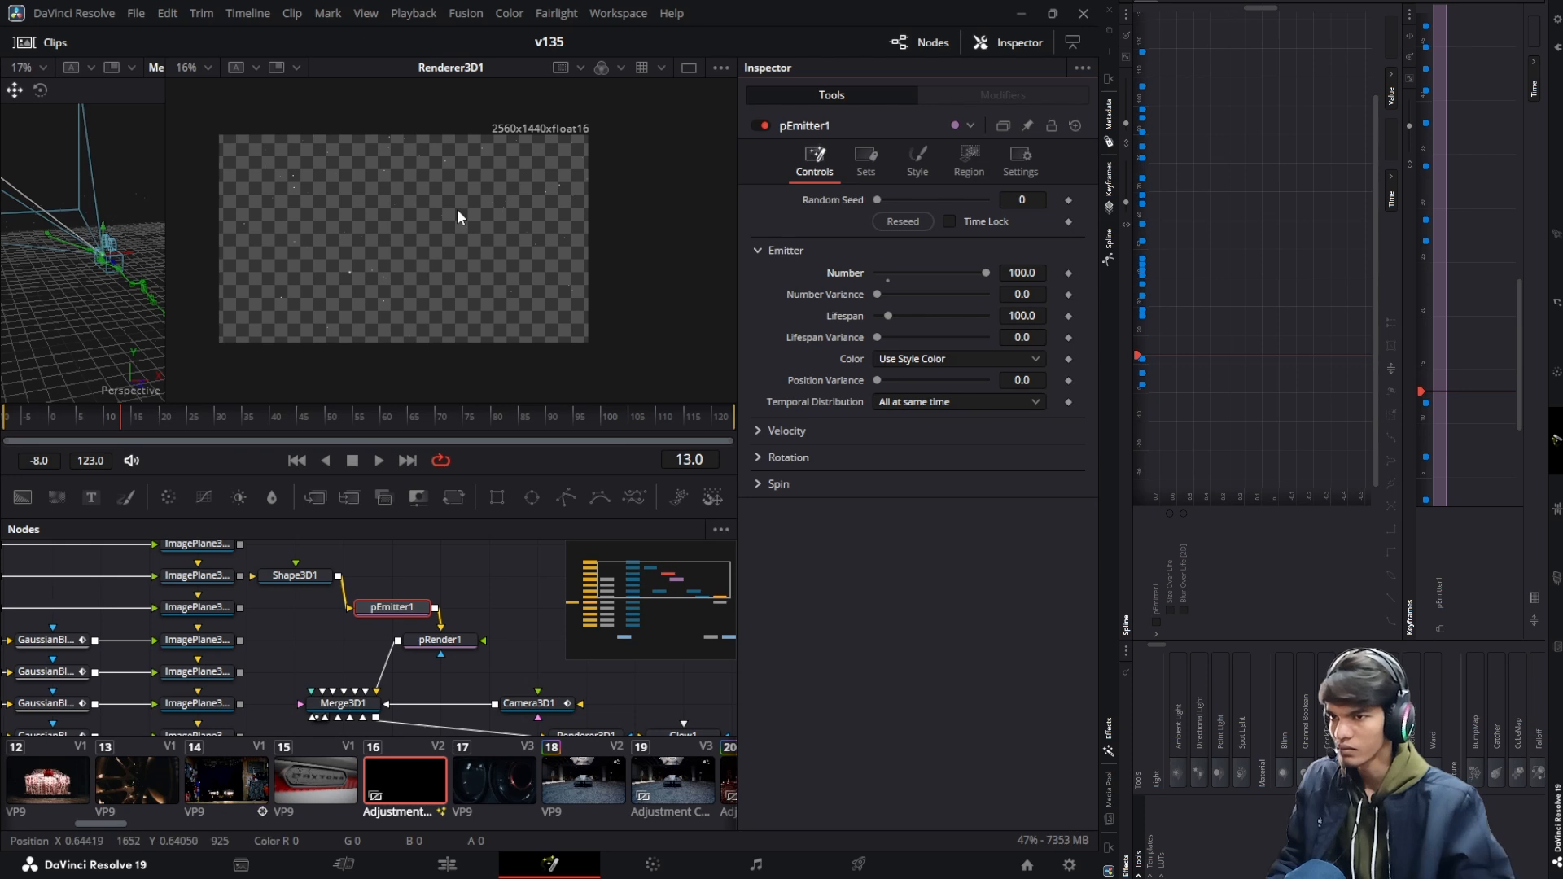
{"action": "scroll", "coordinate": [457, 209], "scroll_direction": "up", "scroll_amount": 1}
{"action": "scroll", "coordinate": [456, 210], "scroll_direction": "down", "scroll_amount": 1}
{"action": "left_click", "coordinate": [425, 253]}
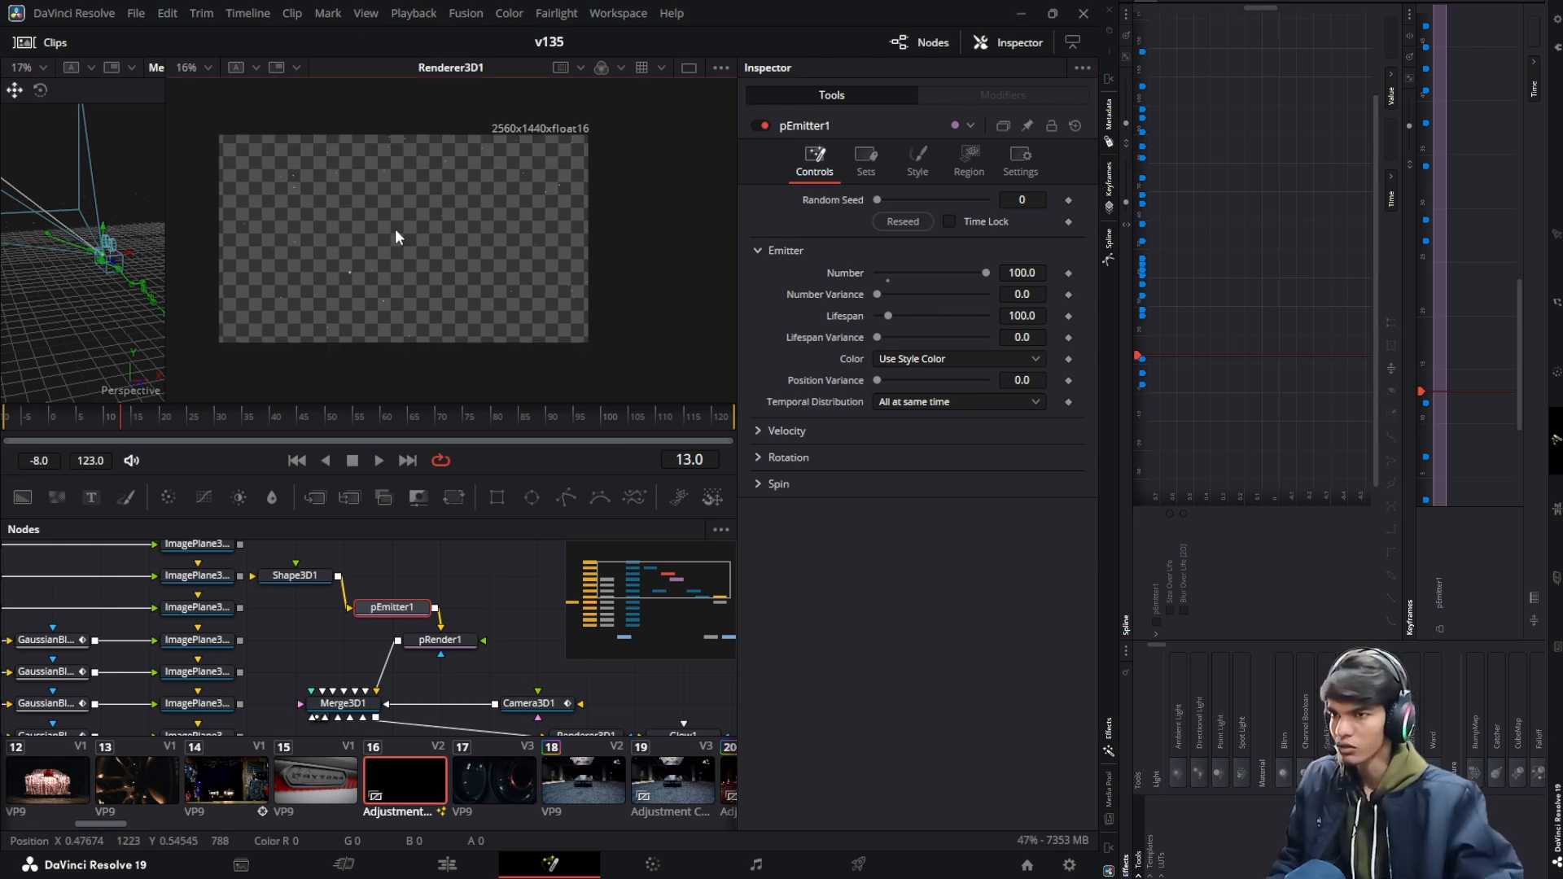
{"action": "scroll", "coordinate": [395, 230], "scroll_direction": "up", "scroll_amount": 2}
{"action": "scroll", "coordinate": [396, 231], "scroll_direction": "down", "scroll_amount": 3}
{"action": "scroll", "coordinate": [396, 230], "scroll_direction": "up", "scroll_amount": 1}
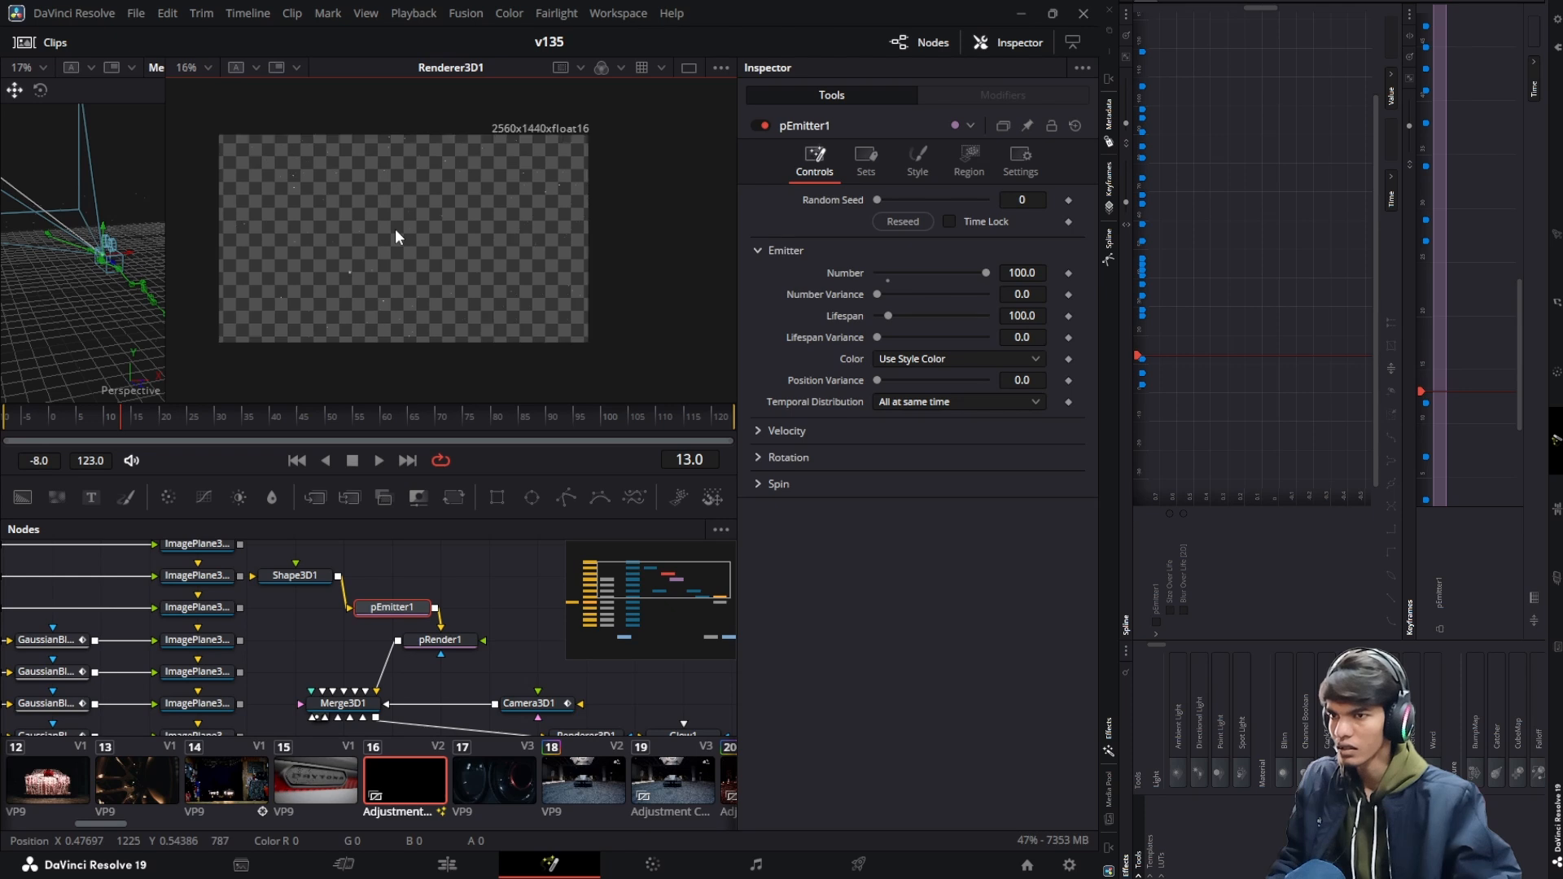
{"action": "scroll", "coordinate": [396, 230], "scroll_direction": "left", "scroll_amount": 5}
{"action": "scroll", "coordinate": [395, 231], "scroll_direction": "right", "scroll_amount": 1}
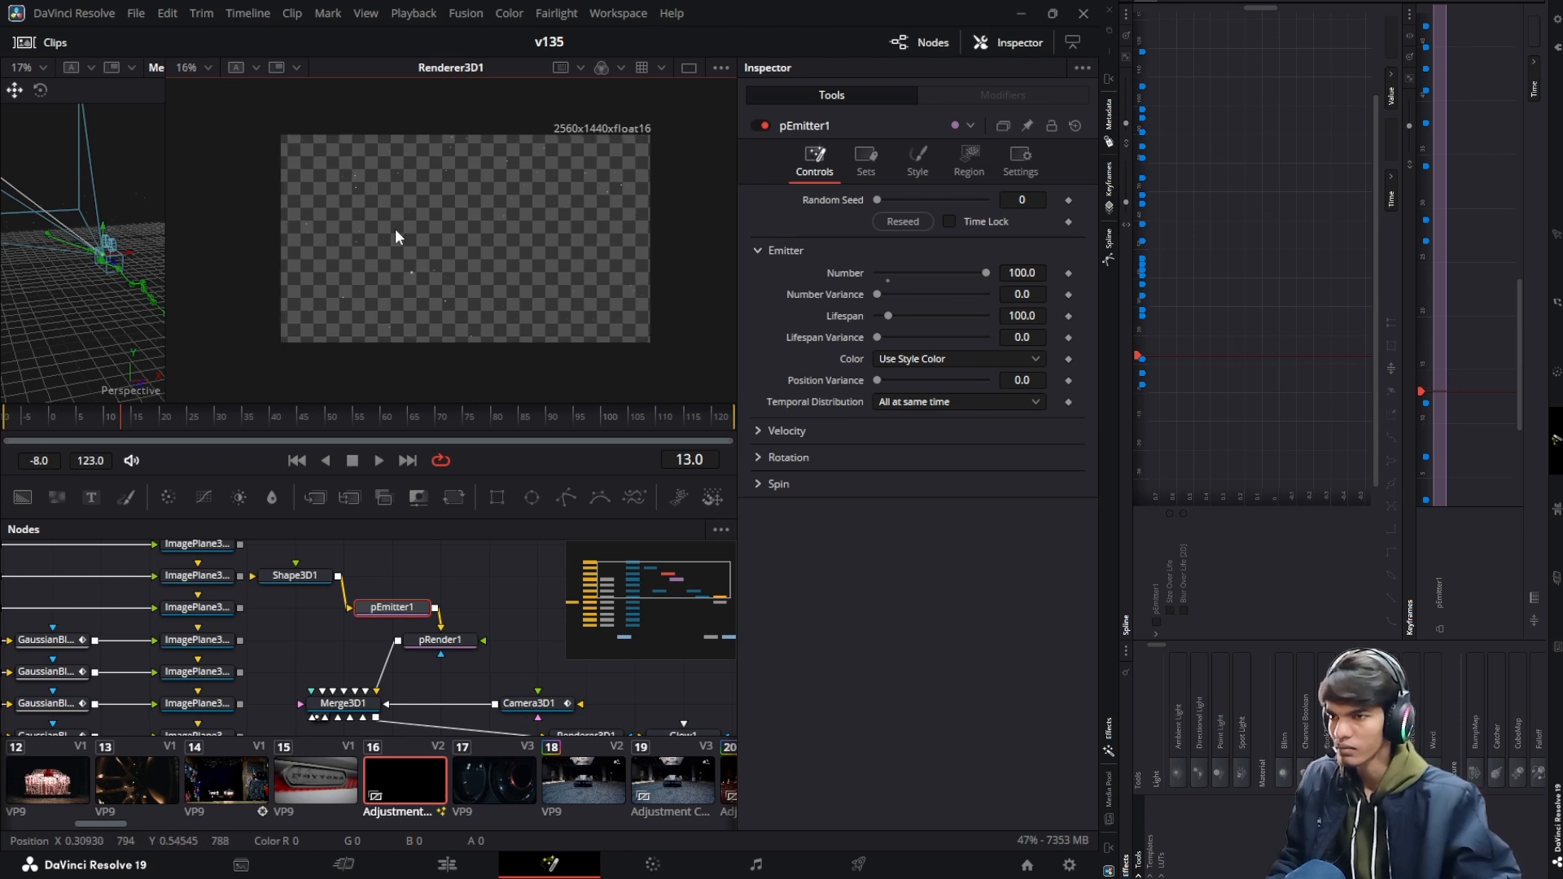
{"action": "scroll", "coordinate": [395, 237], "scroll_direction": "up", "scroll_amount": 1}
{"action": "left_click_drag", "start_coordinate": [424, 233], "coordinate": [381, 220]}
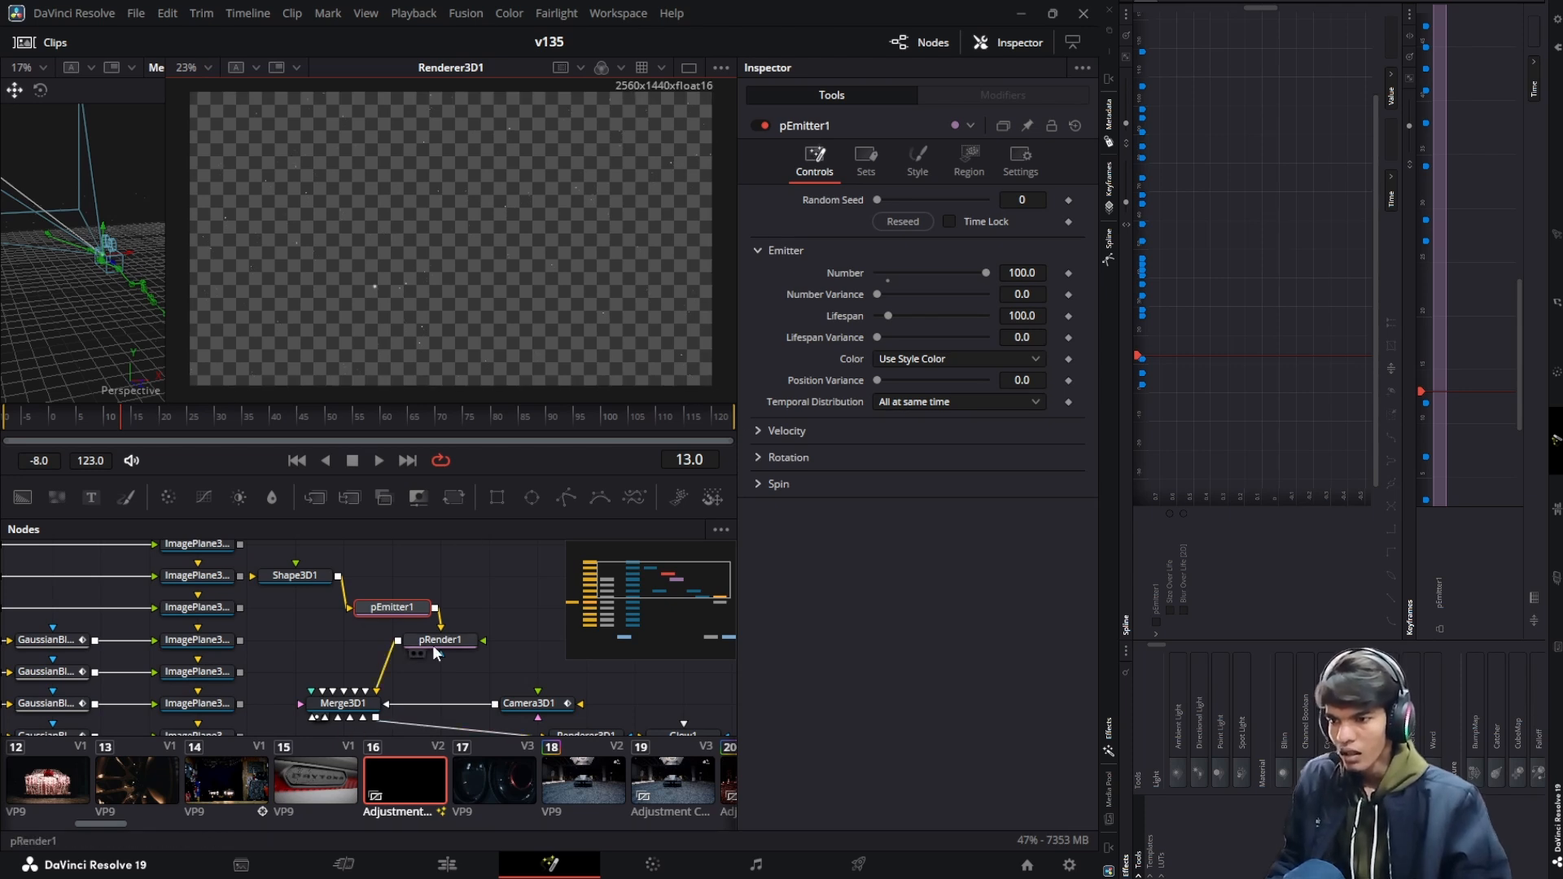
Insert Glow1 into the connection after Renderer3D1 and set its glow to 0.8
{"action": "mouse_move", "coordinate": [435, 643]}
{"action": "left_mouse_down"}
{"action": "mouse_move", "coordinate": [482, 643]}
{"action": "mouse_move", "coordinate": [409, 561]}
{"action": "left_mouse_up"}
{"action": "left_click_drag", "start_coordinate": [559, 685], "coordinate": [474, 651]}
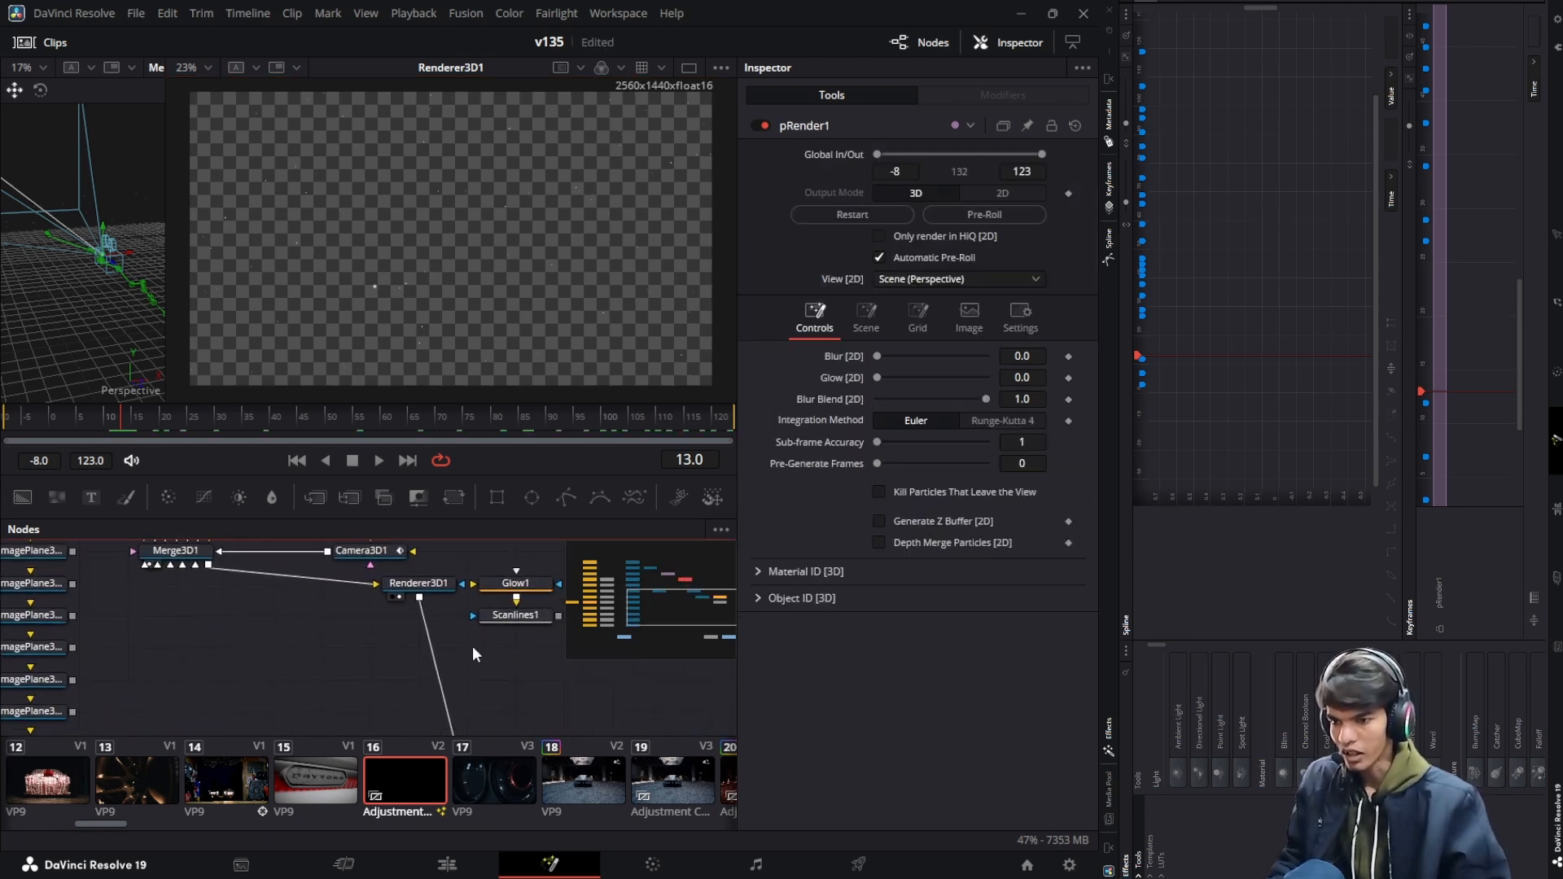
{"action": "left_click_drag", "start_coordinate": [516, 592], "coordinate": [432, 653]}
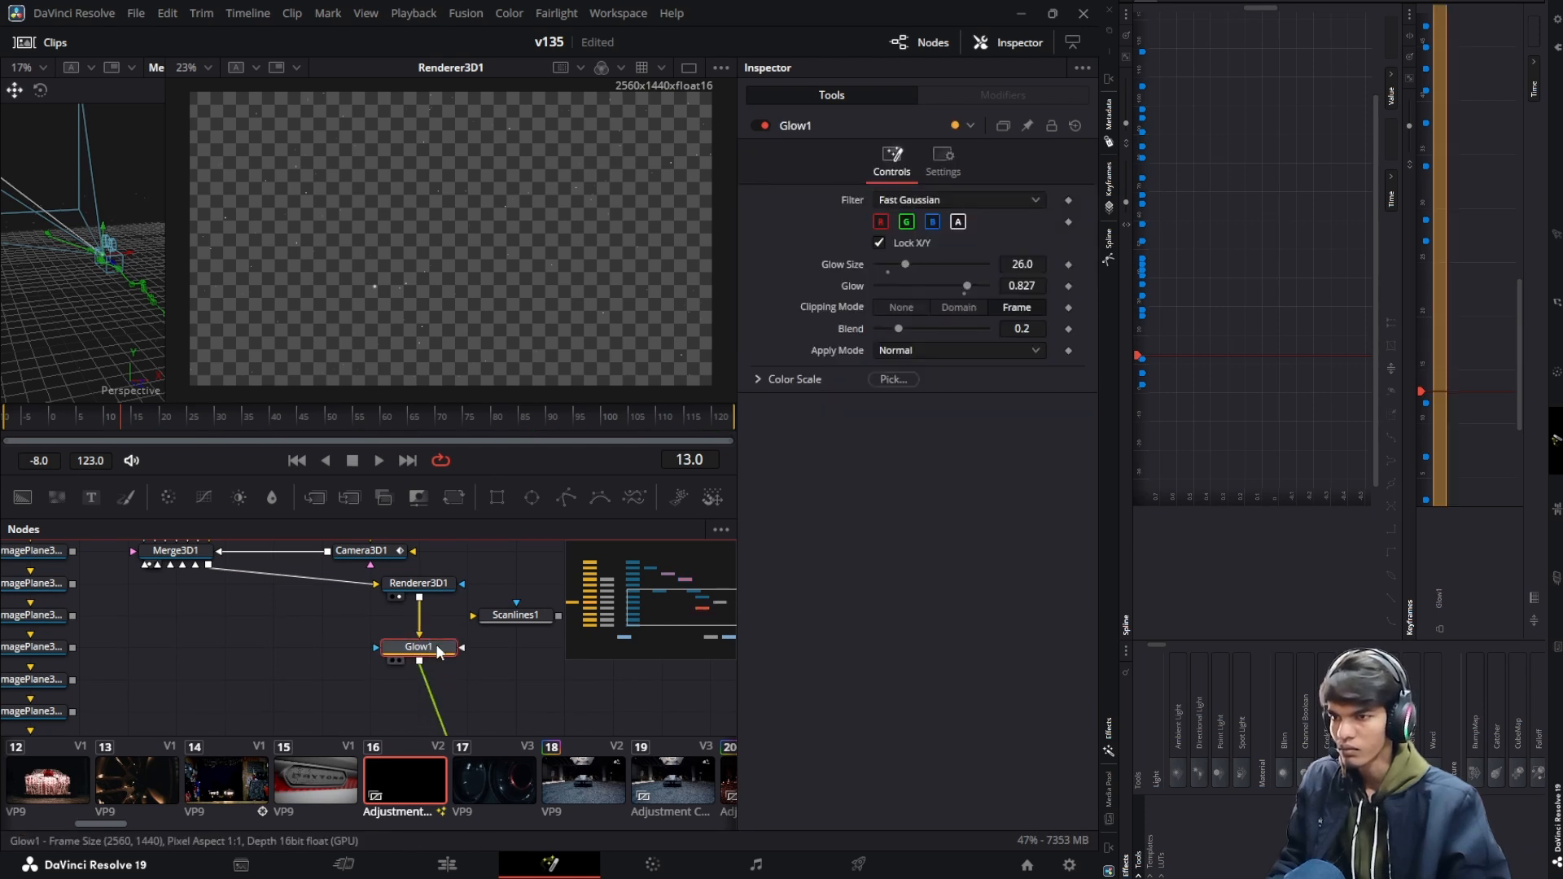
{"action": "mouse_move", "coordinate": [963, 285]}
{"action": "left_mouse_down"}
{"action": "mouse_move", "coordinate": [980, 280]}
{"action": "mouse_move", "coordinate": [964, 280]}
{"action": "left_mouse_up"}
{"action": "left_click_drag", "start_coordinate": [369, 560], "coordinate": [414, 599]}
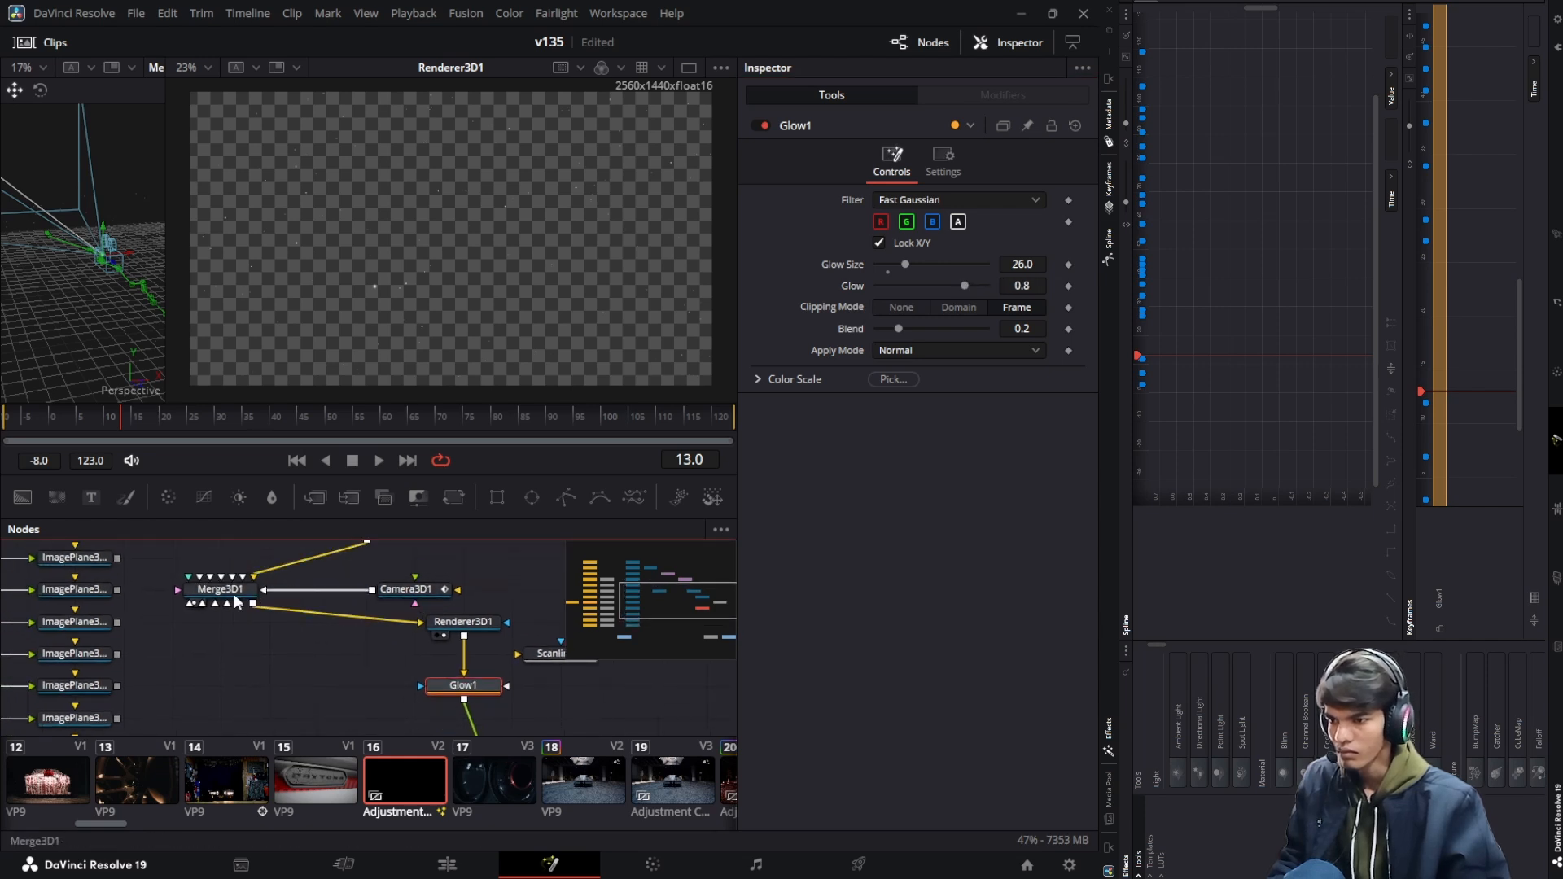
Enlarge pEmitter1's blob particles to a size of 0.0278 with a size variance of 0.0154
{"action": "scroll", "coordinate": [399, 598], "scroll_direction": "up", "scroll_amount": 3}
{"action": "left_click", "coordinate": [381, 594]}
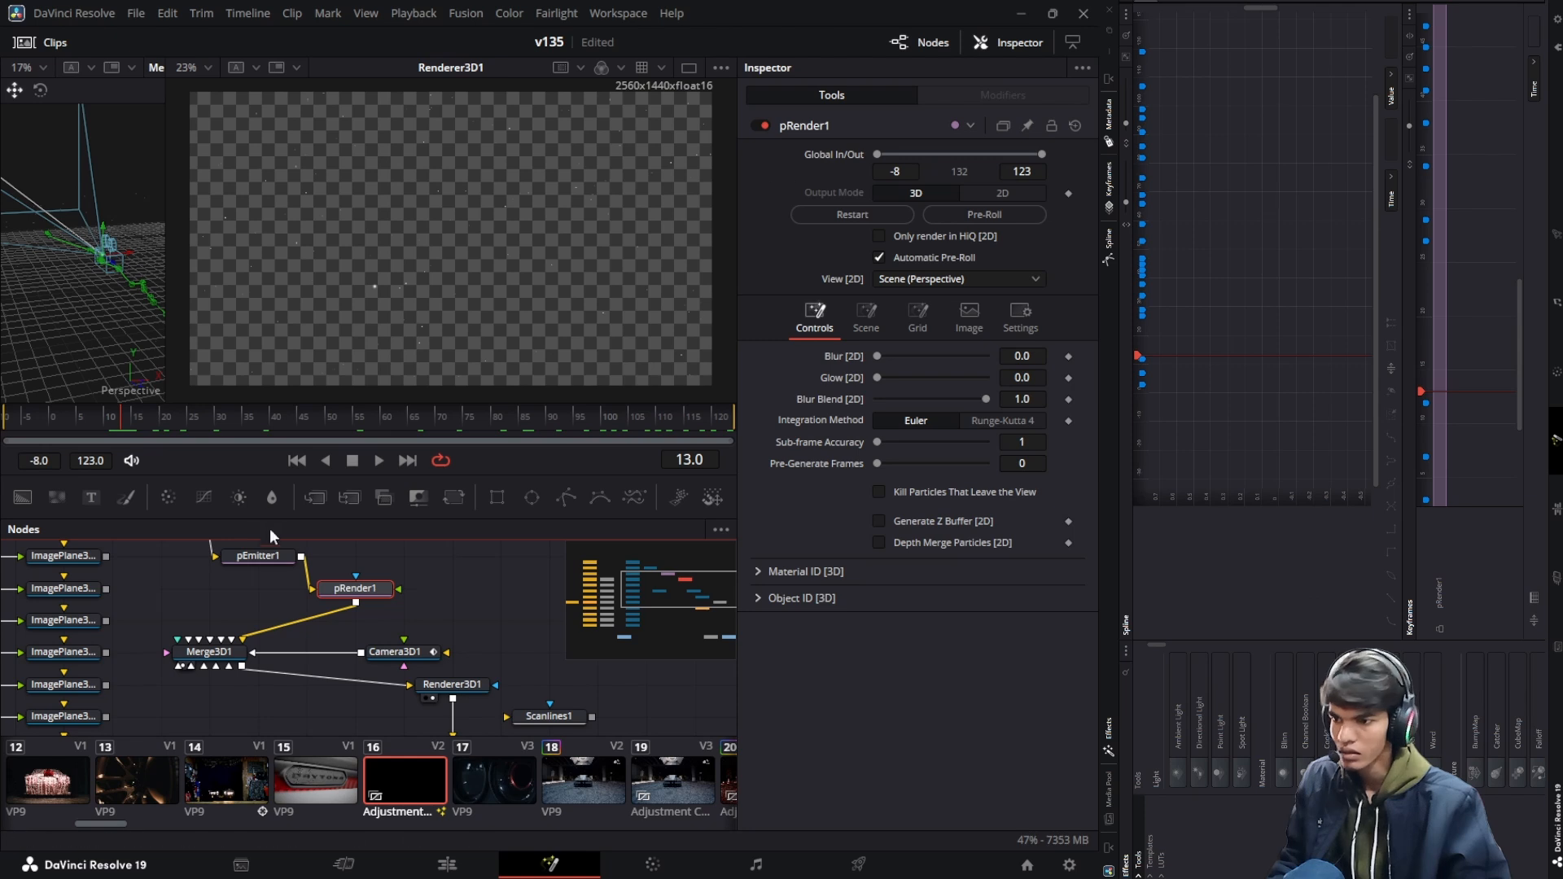
{"action": "left_click", "coordinate": [261, 554]}
{"action": "scroll", "coordinate": [262, 554], "scroll_direction": "up", "scroll_amount": 1}
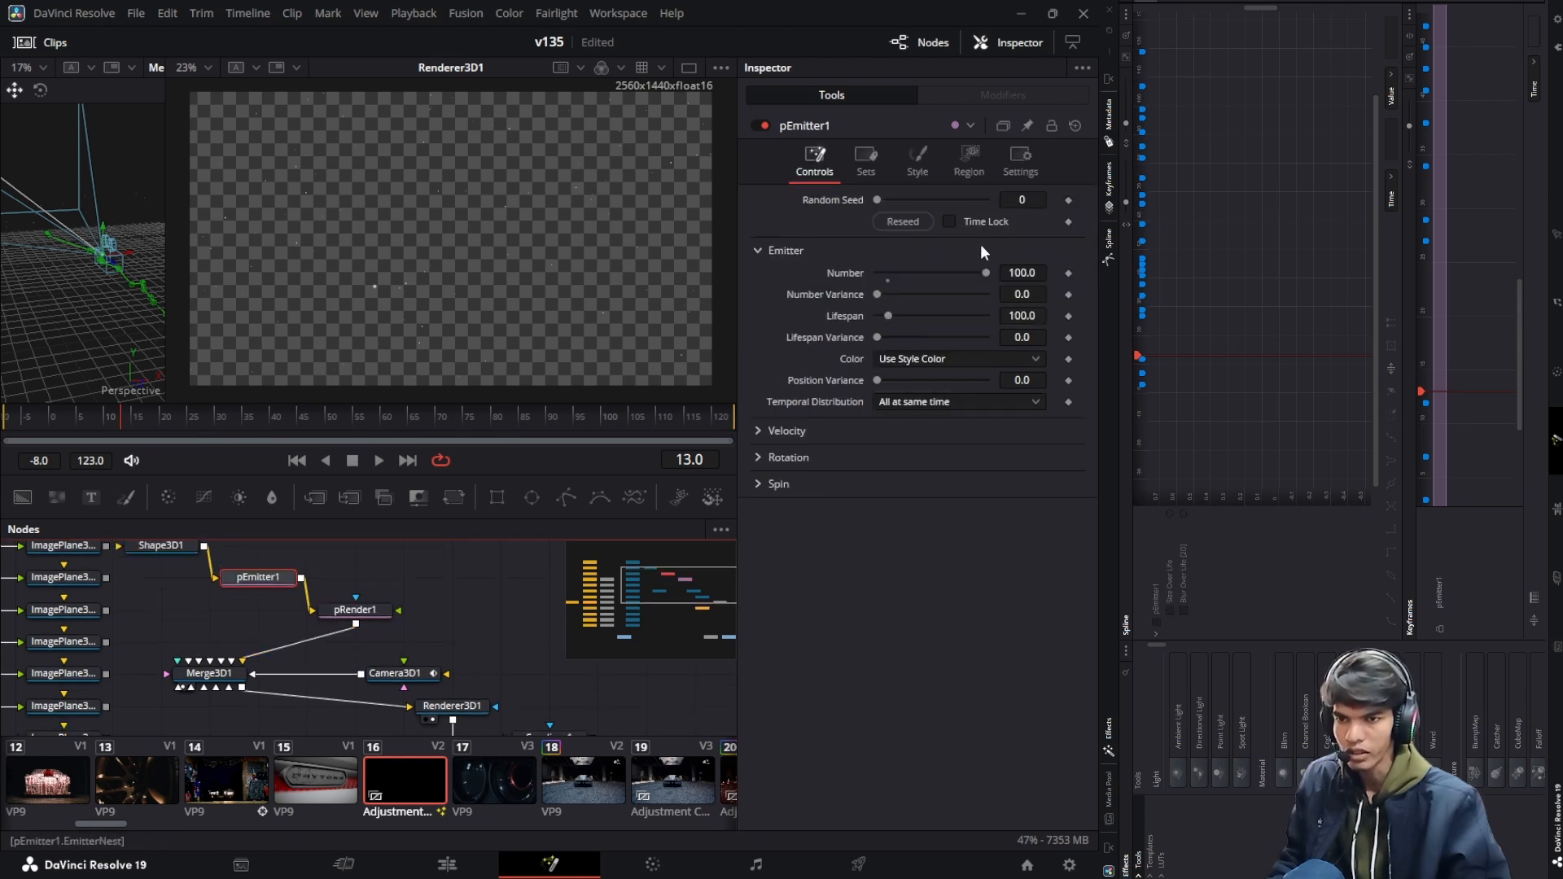
{"action": "left_click", "coordinate": [920, 161]}
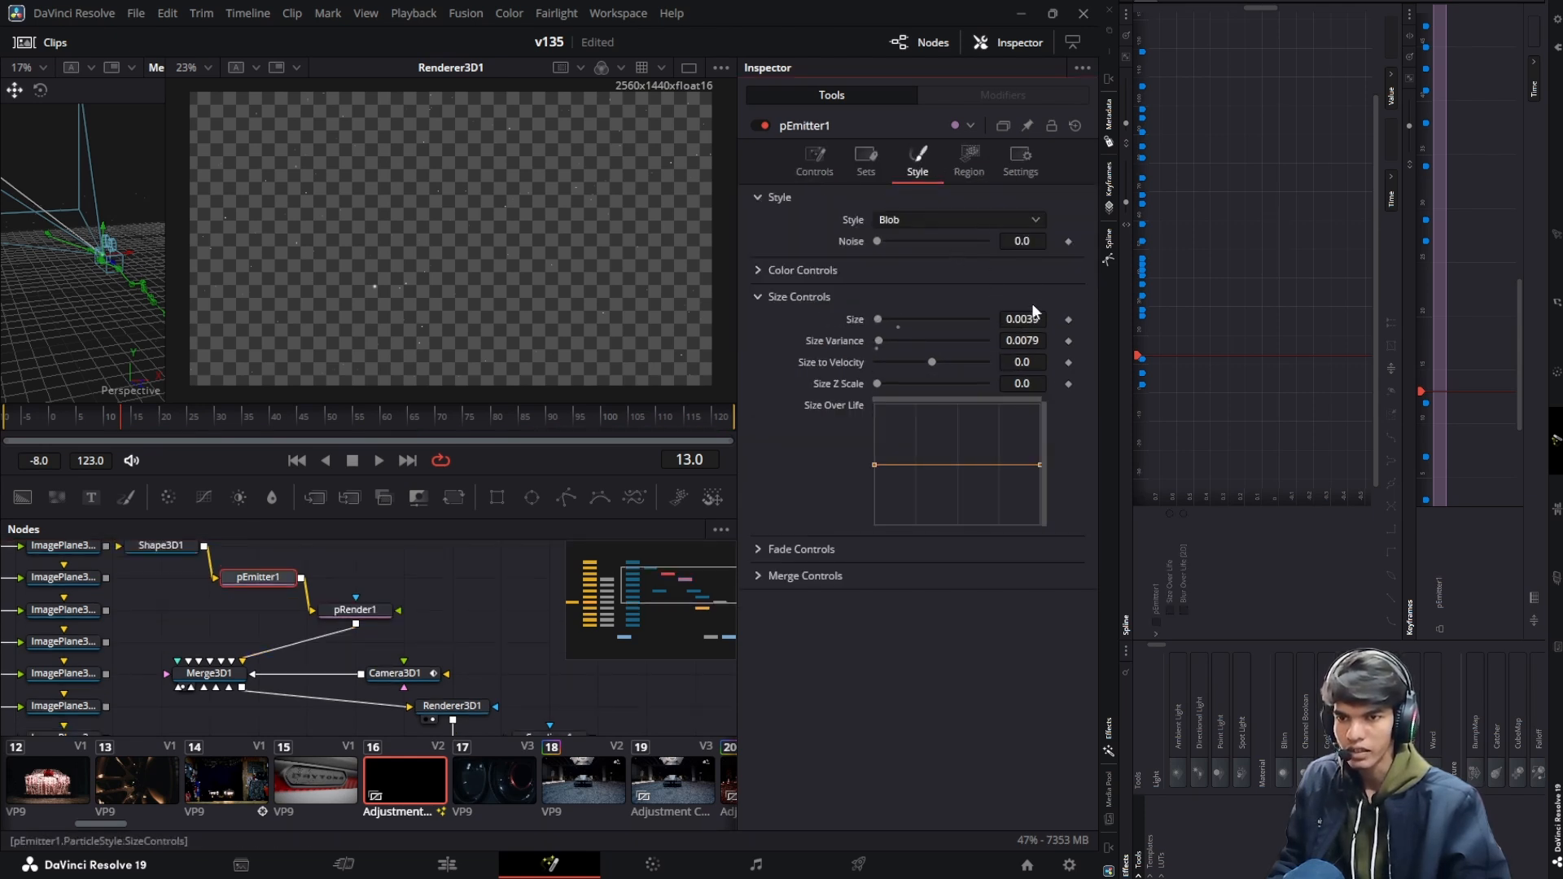
{"action": "left_click_drag", "start_coordinate": [1033, 320], "coordinate": [1056, 320]}
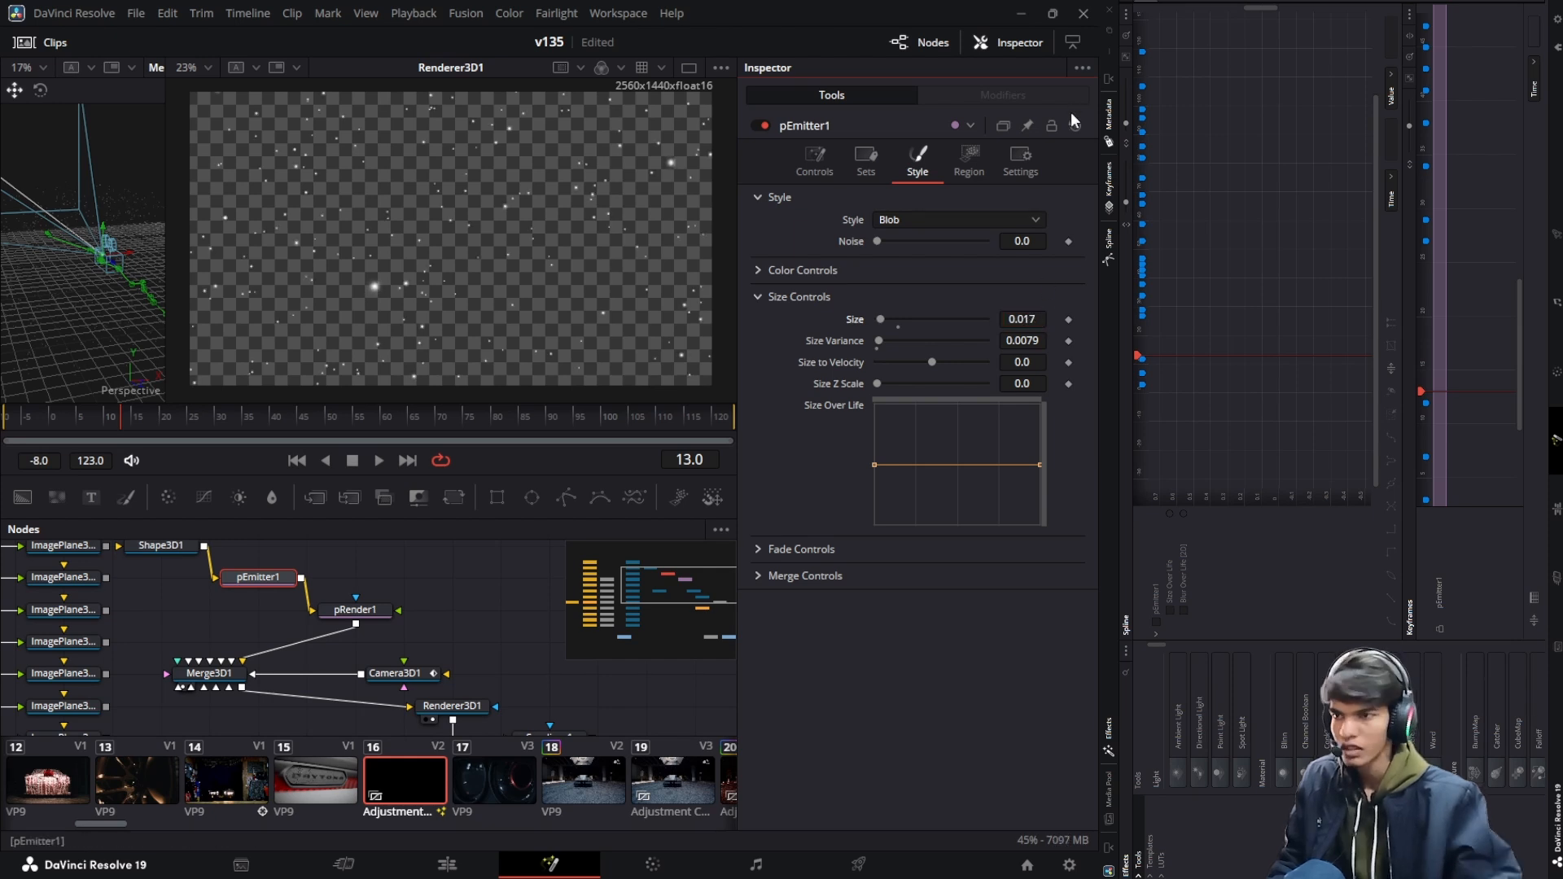
{"action": "scroll", "coordinate": [522, 256], "scroll_direction": "down", "scroll_amount": 2}
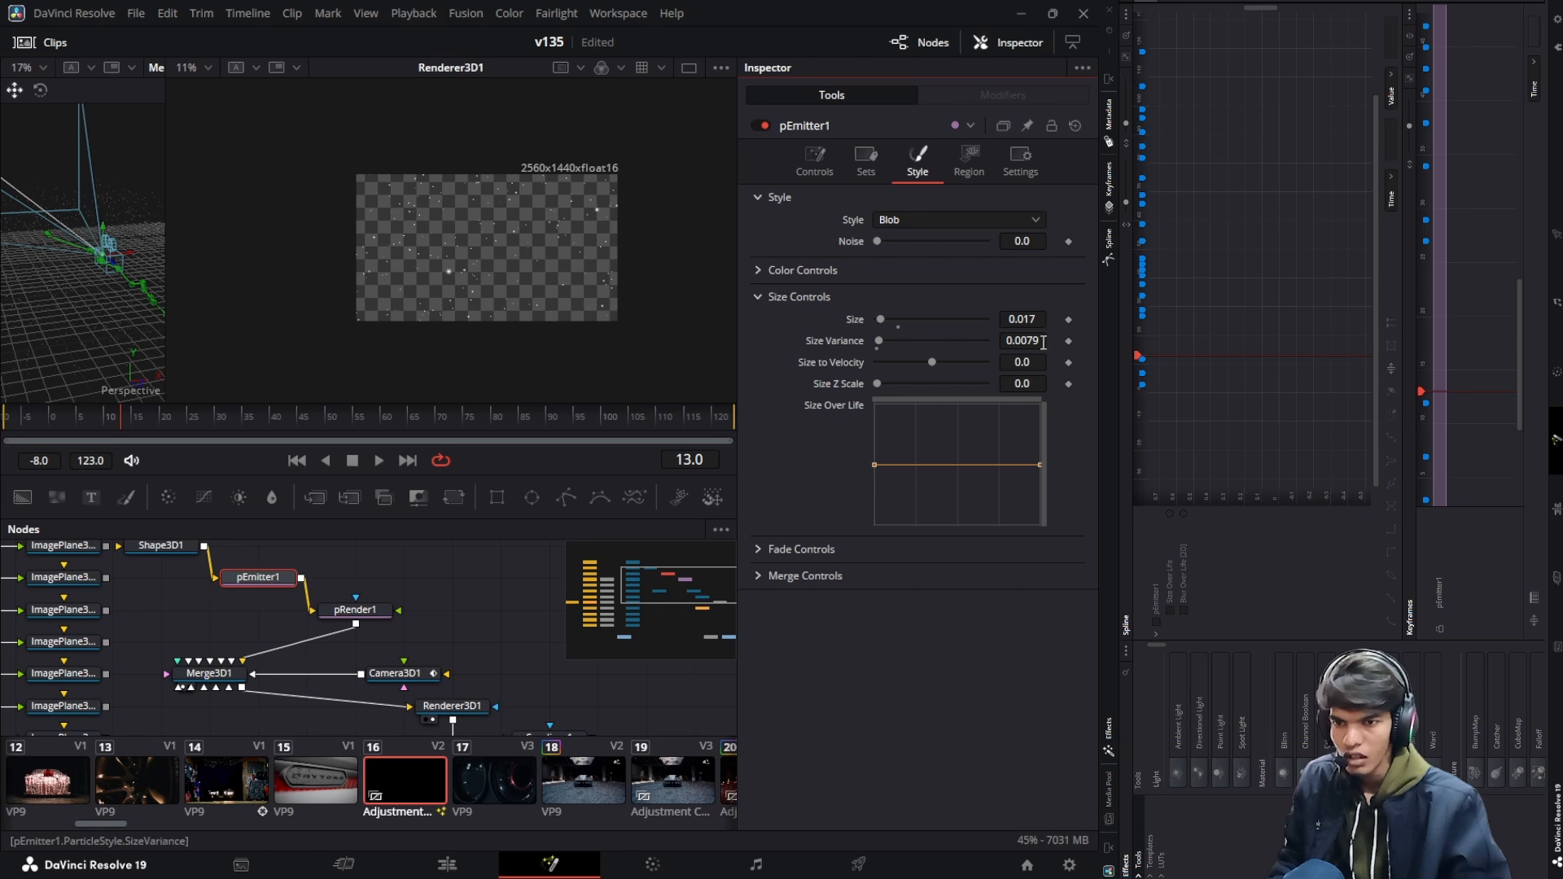
{"action": "mouse_move", "coordinate": [1043, 342]}
{"action": "left_mouse_down"}
{"action": "mouse_move", "coordinate": [1046, 320]}
{"action": "mouse_move", "coordinate": [1020, 336]}
{"action": "left_mouse_up"}
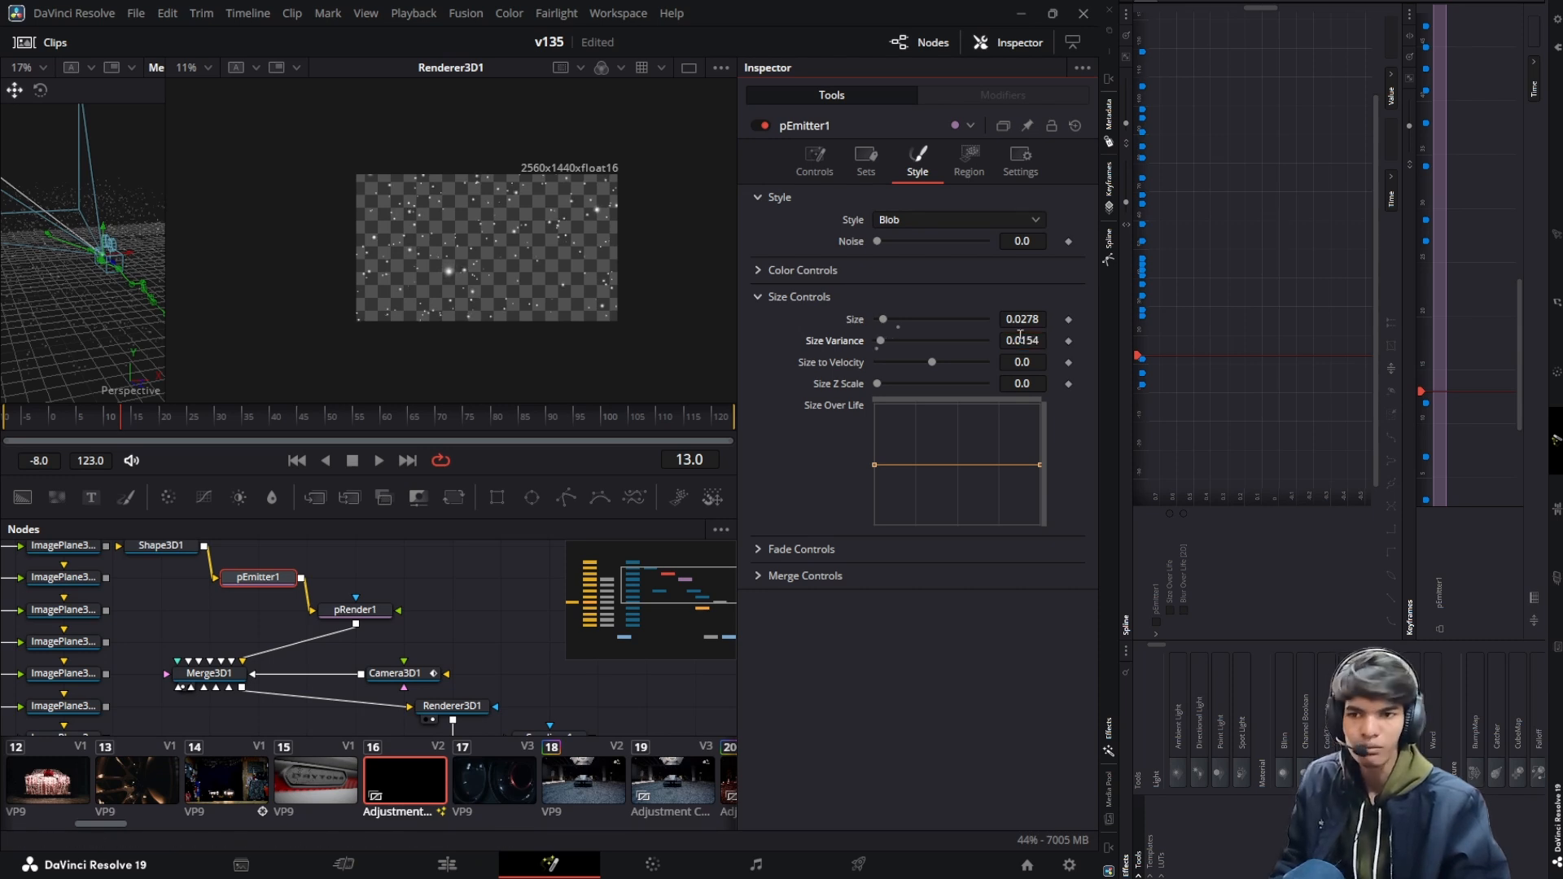
Set pEmitter1's number variance to 10 and go to frame 122 to check the particle density
{"action": "left_click", "coordinate": [807, 178]}
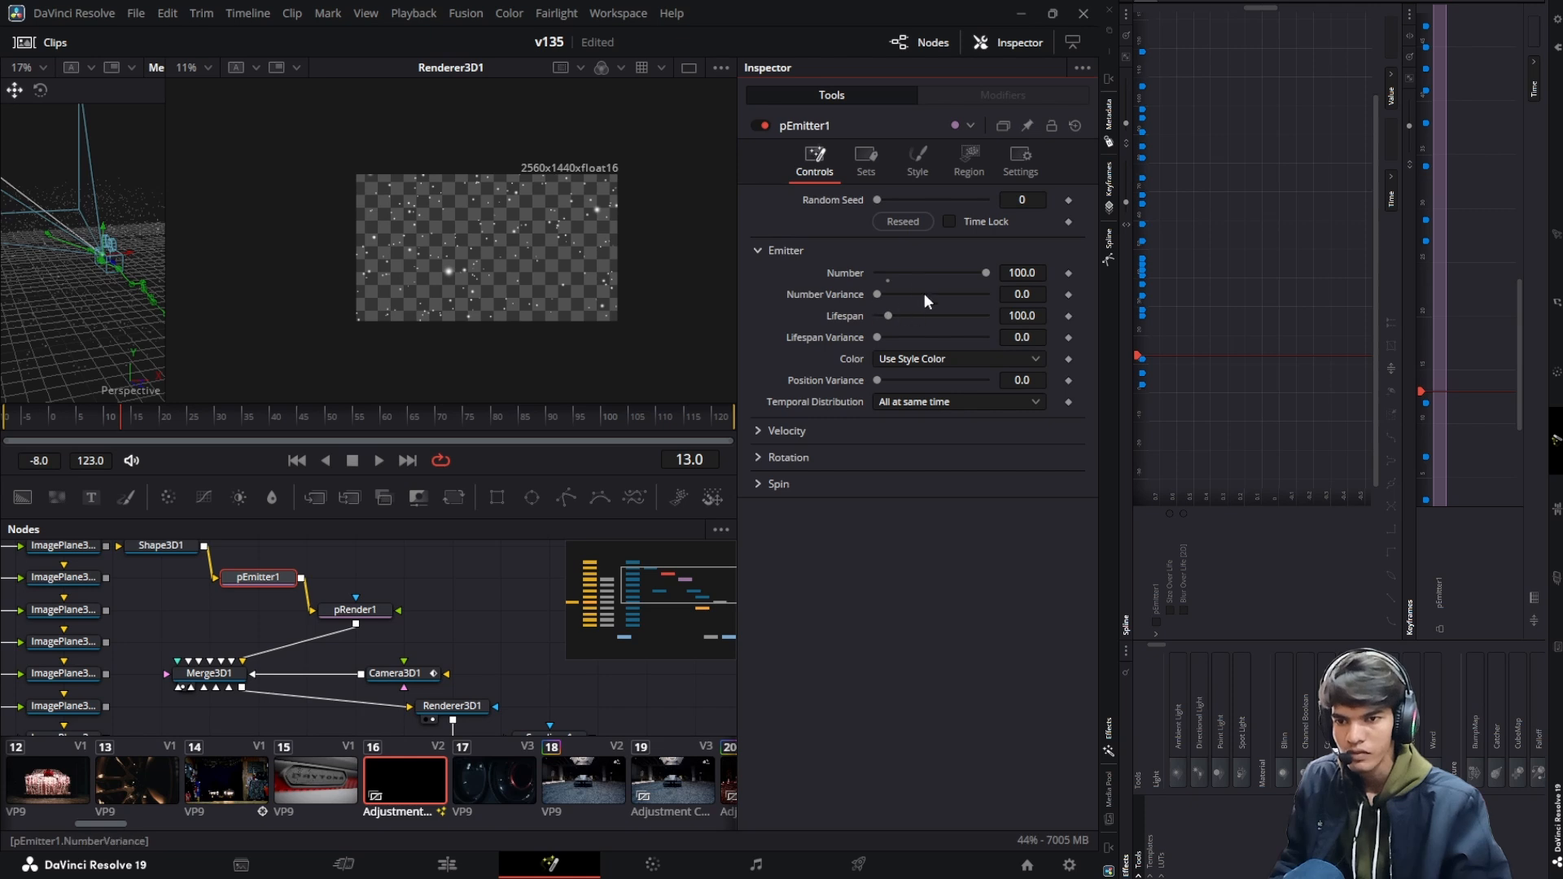
{"action": "left_click_drag", "start_coordinate": [1015, 297], "coordinate": [1025, 297]}
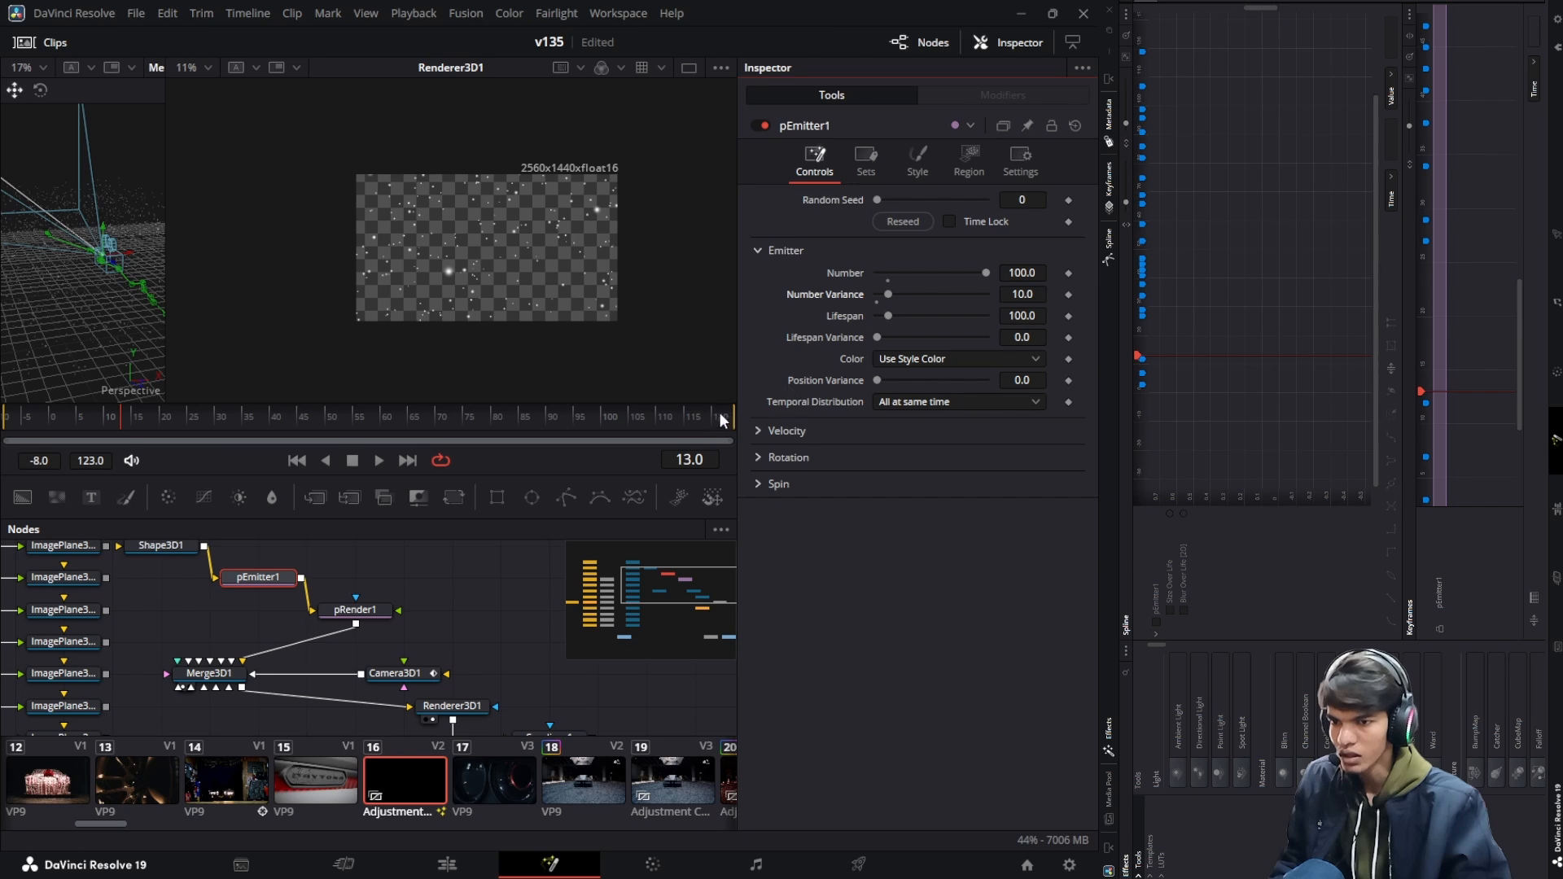
{"action": "left_click_drag", "start_coordinate": [189, 427], "coordinate": [726, 379]}
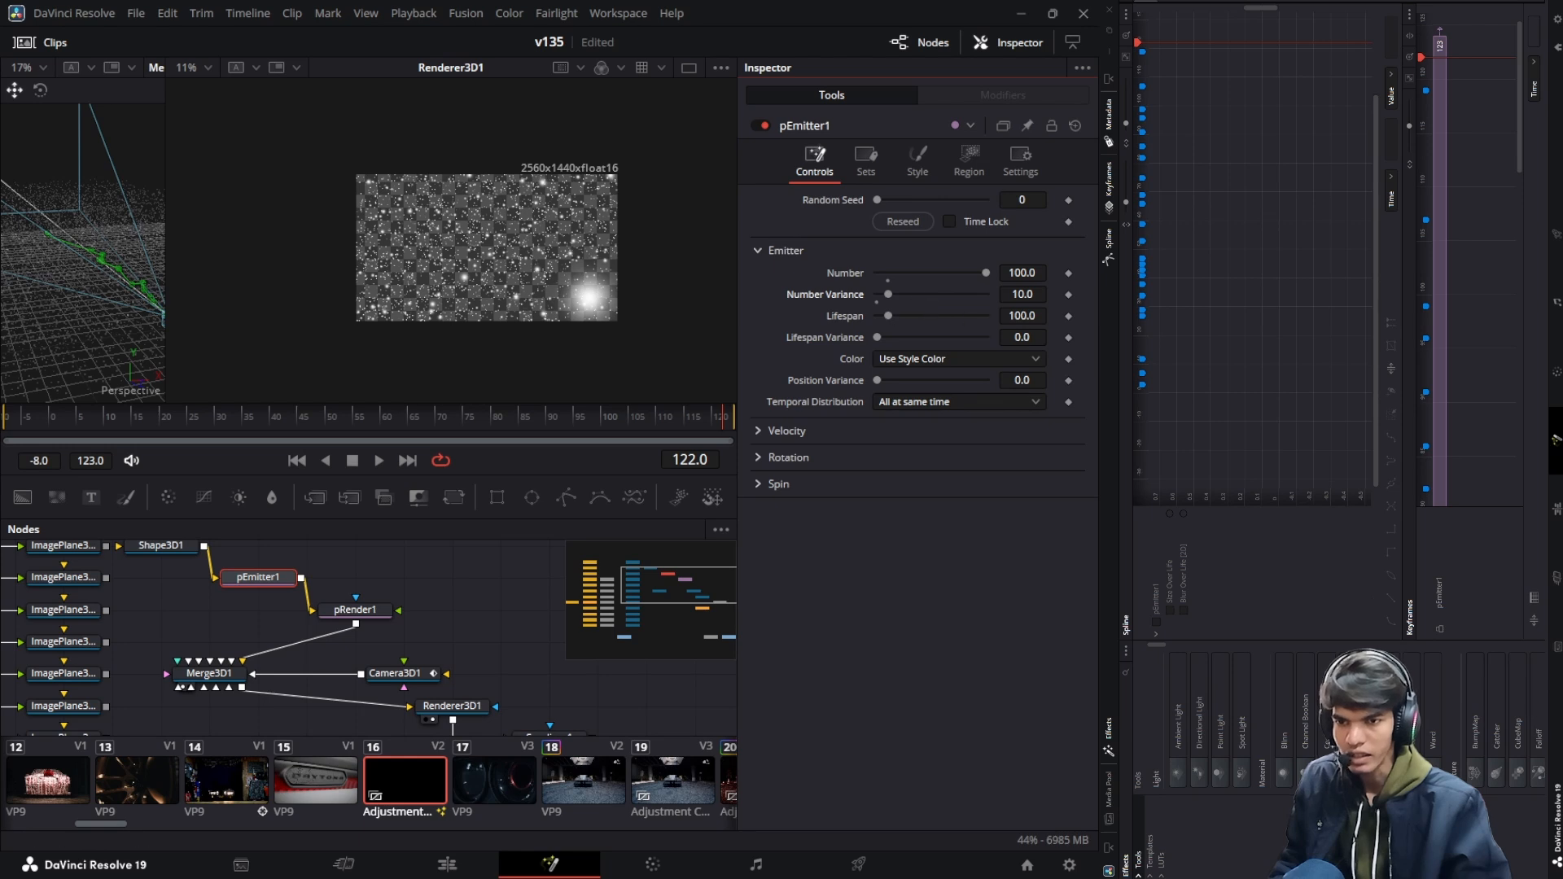
Reduce pEmitter1's particle lifespan to 83 and its number to 11
{"action": "left_click", "coordinate": [1023, 316]}
{"action": "type", "text": "4"}
{"action": "key", "text": "Return"}
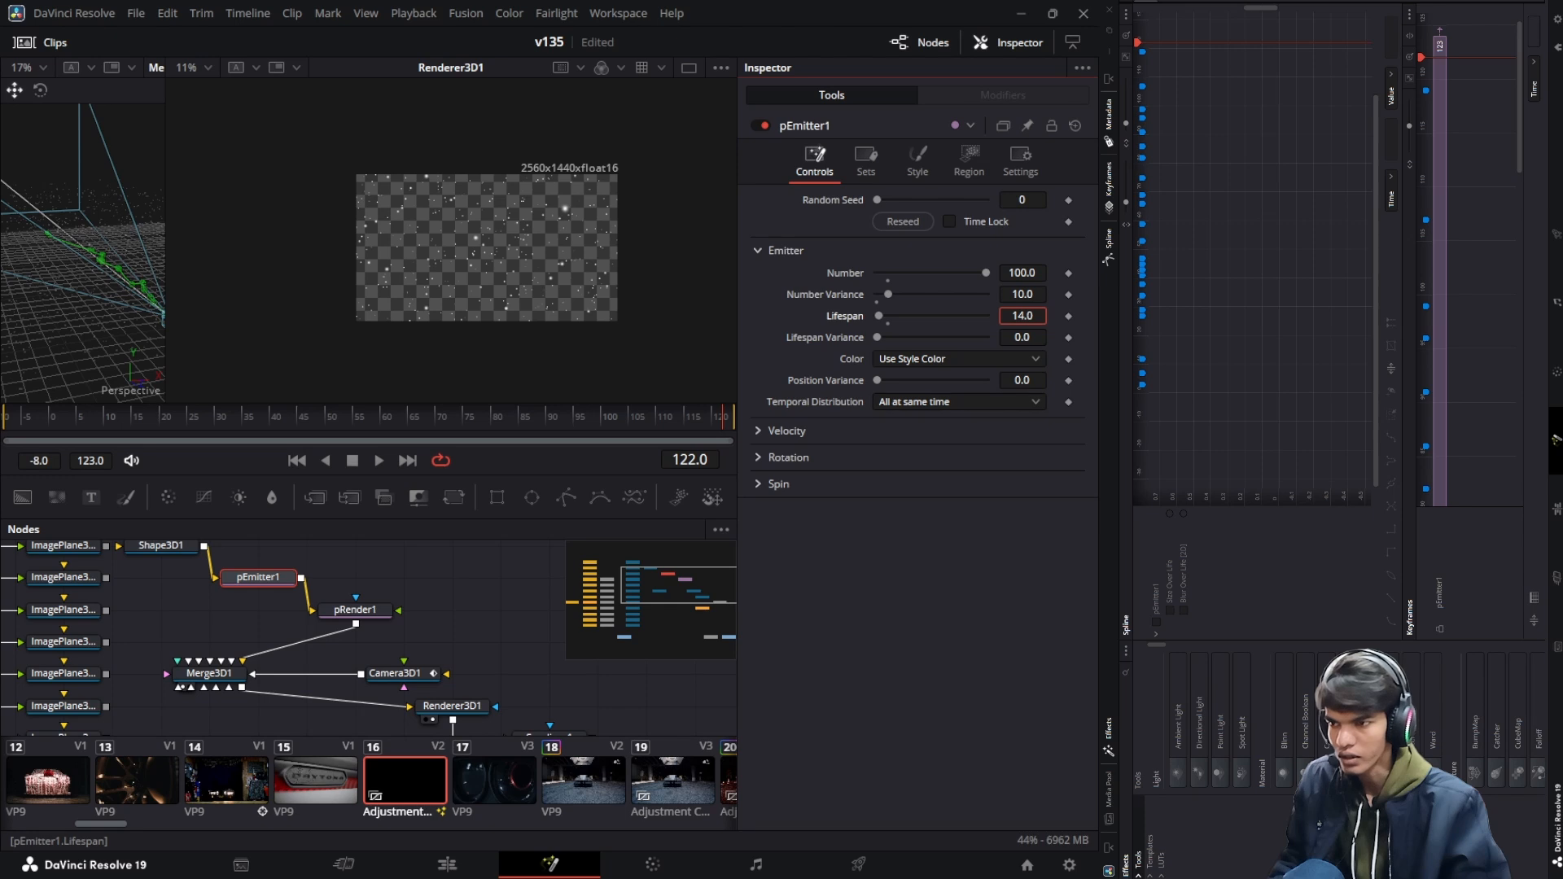
{"action": "left_click_drag", "start_coordinate": [1022, 316], "coordinate": [989, 272]}
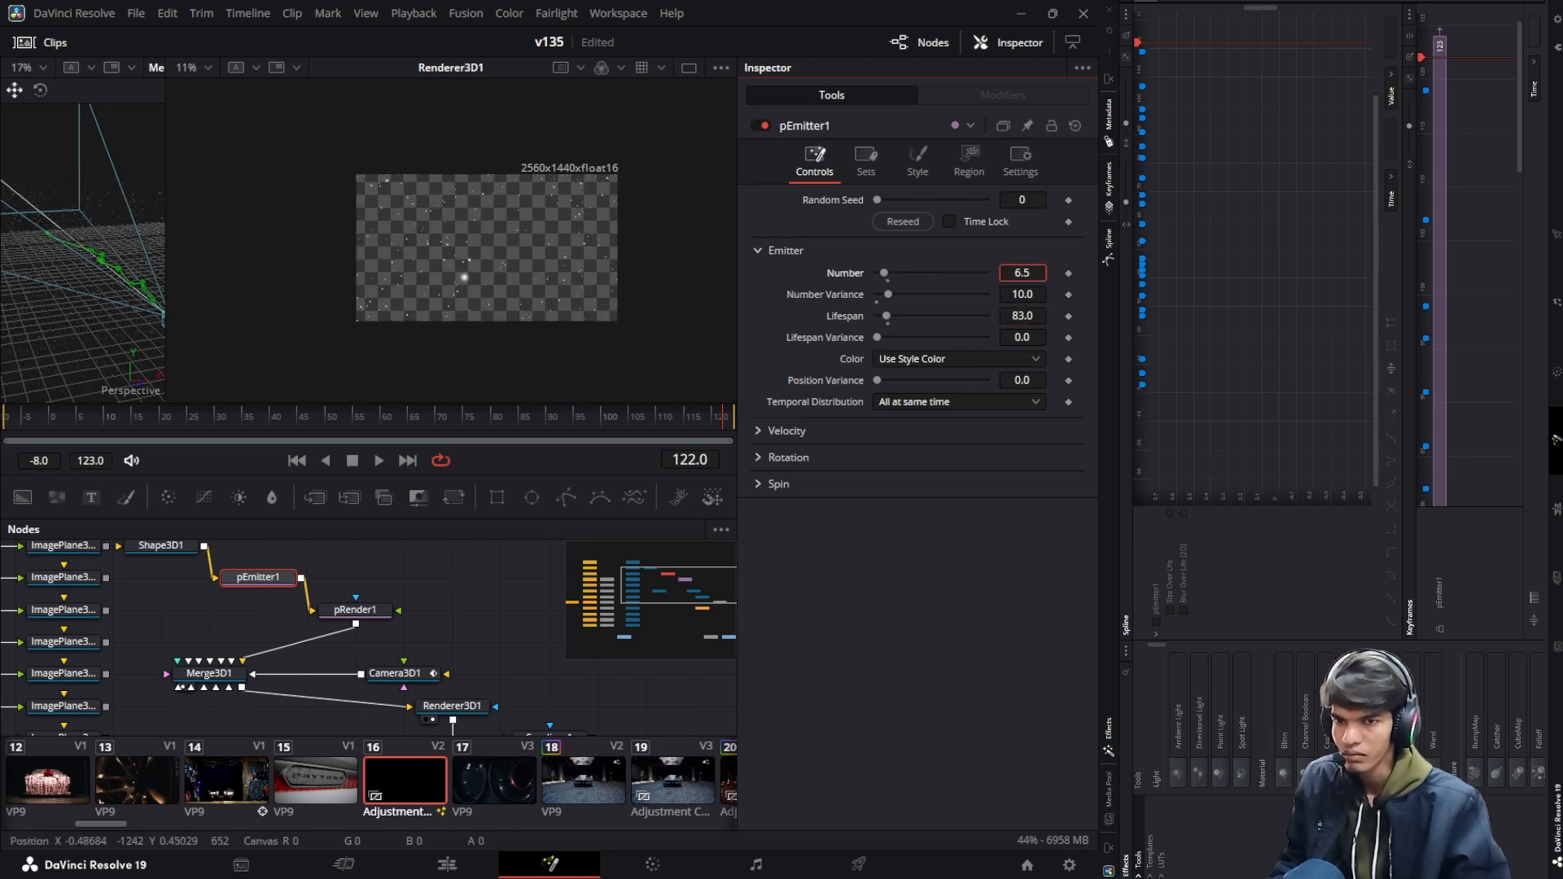
{"action": "left_click_drag", "start_coordinate": [1022, 273], "coordinate": [1019, 273]}
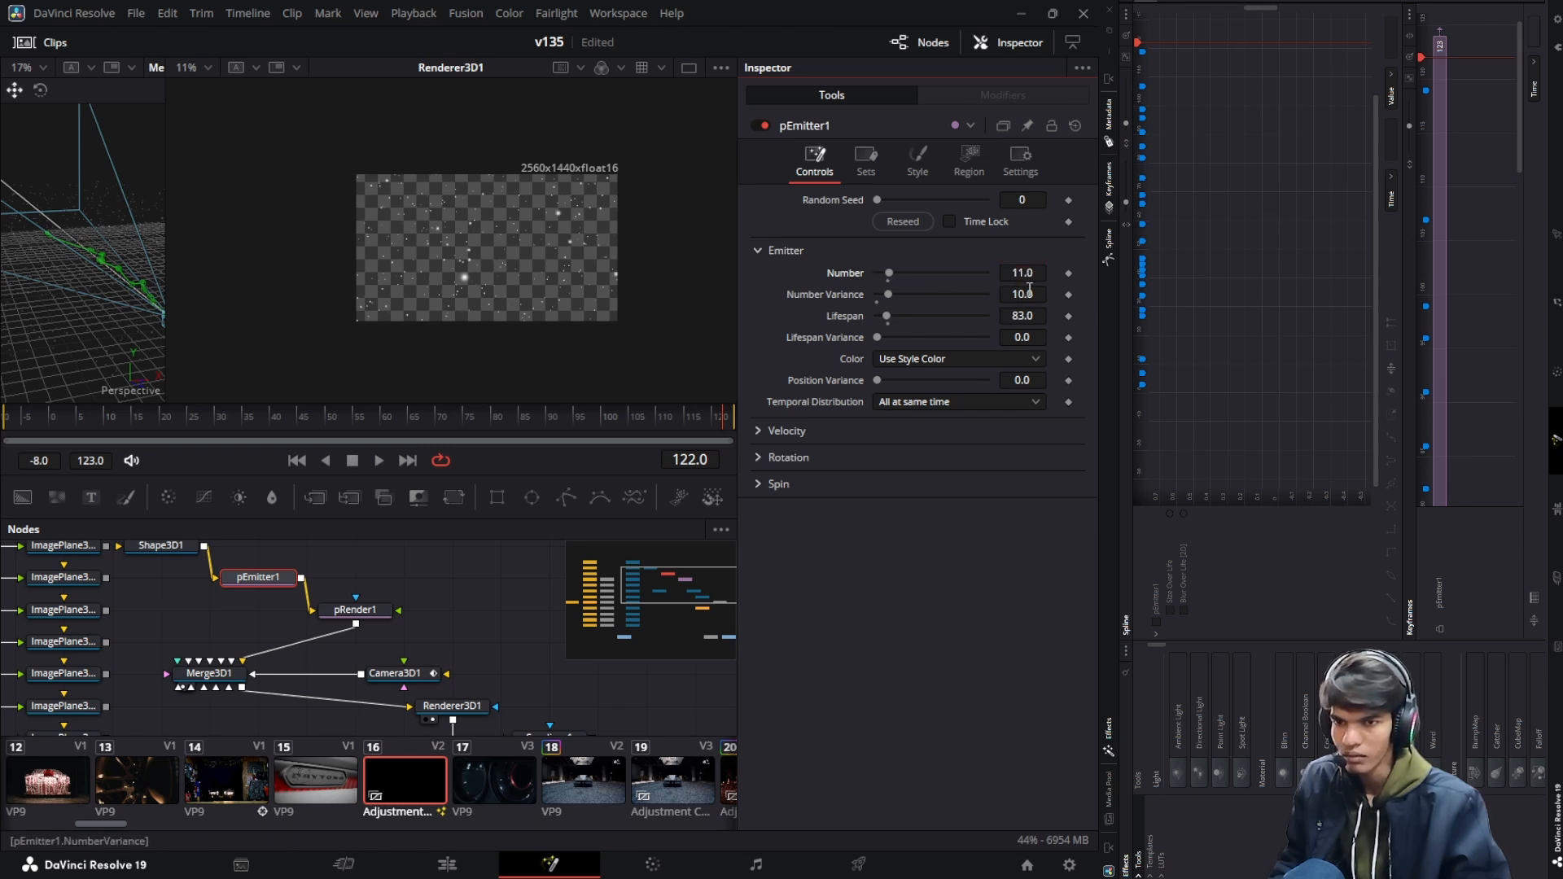
Set pEmitter1's number to 6.3, number variance to 7.6 and lifespan variance to 9
{"action": "left_click", "coordinate": [928, 155]}
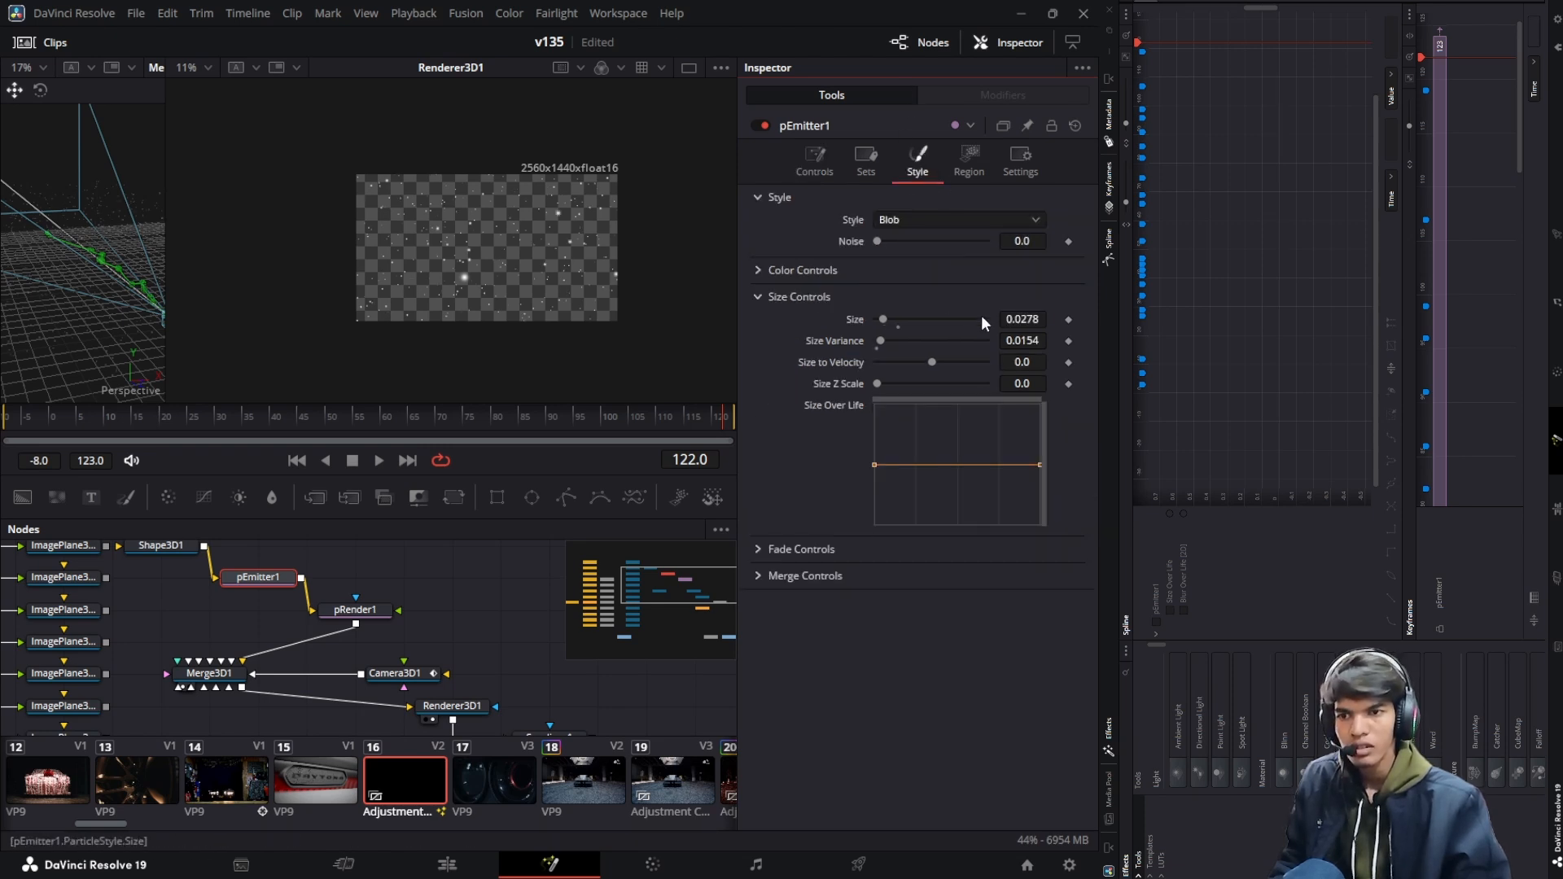
{"action": "left_click_drag", "start_coordinate": [1022, 319], "coordinate": [1021, 272]}
{"action": "left_click", "coordinate": [816, 156]}
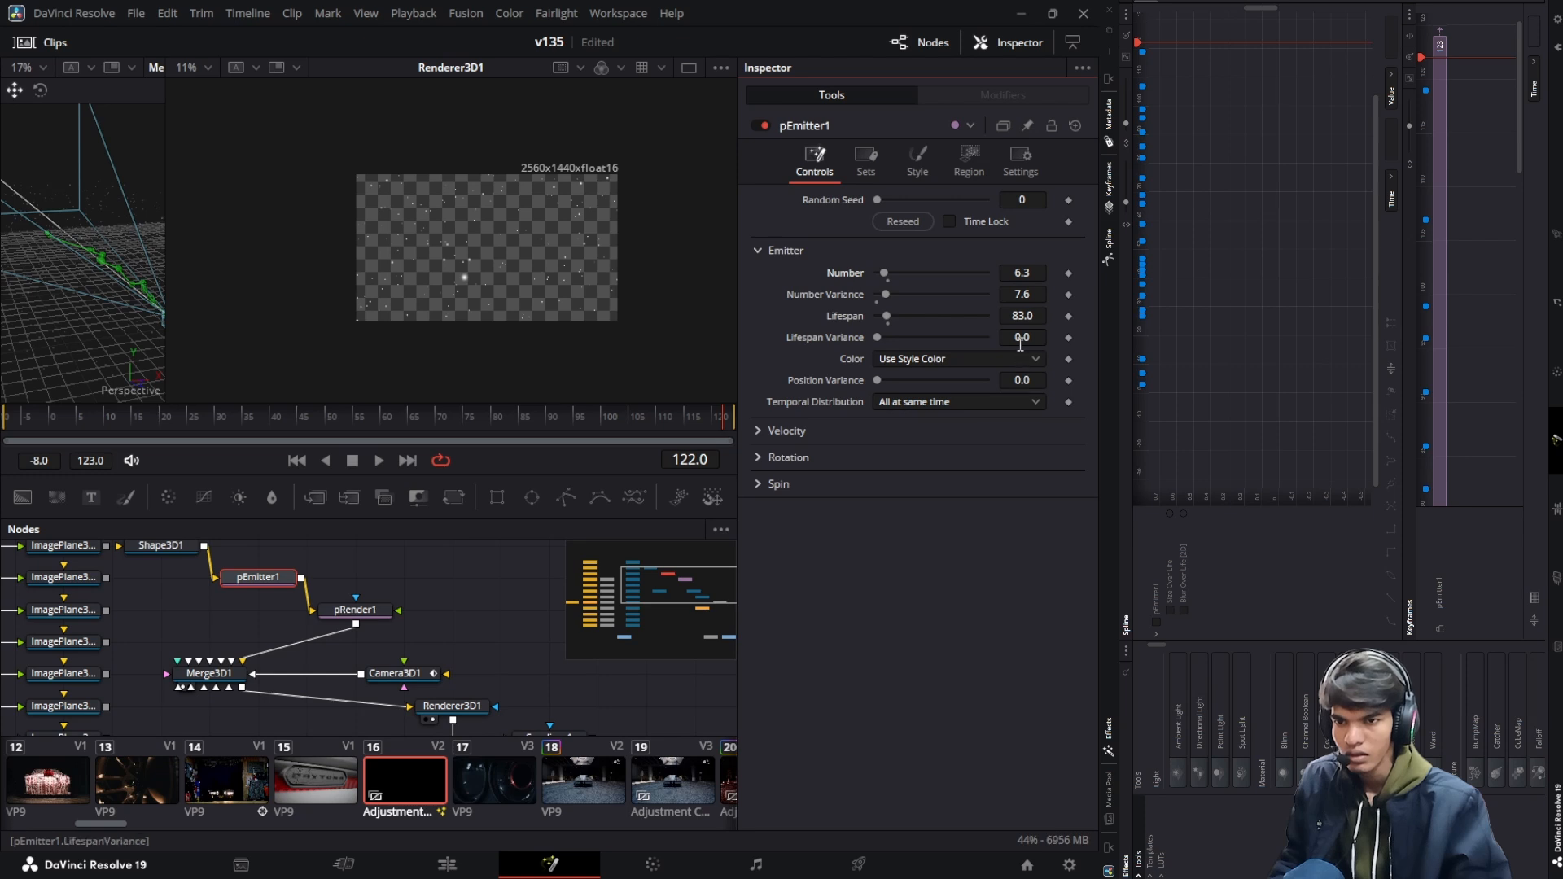
{"action": "left_click_drag", "start_coordinate": [1022, 337], "coordinate": [1021, 337]}
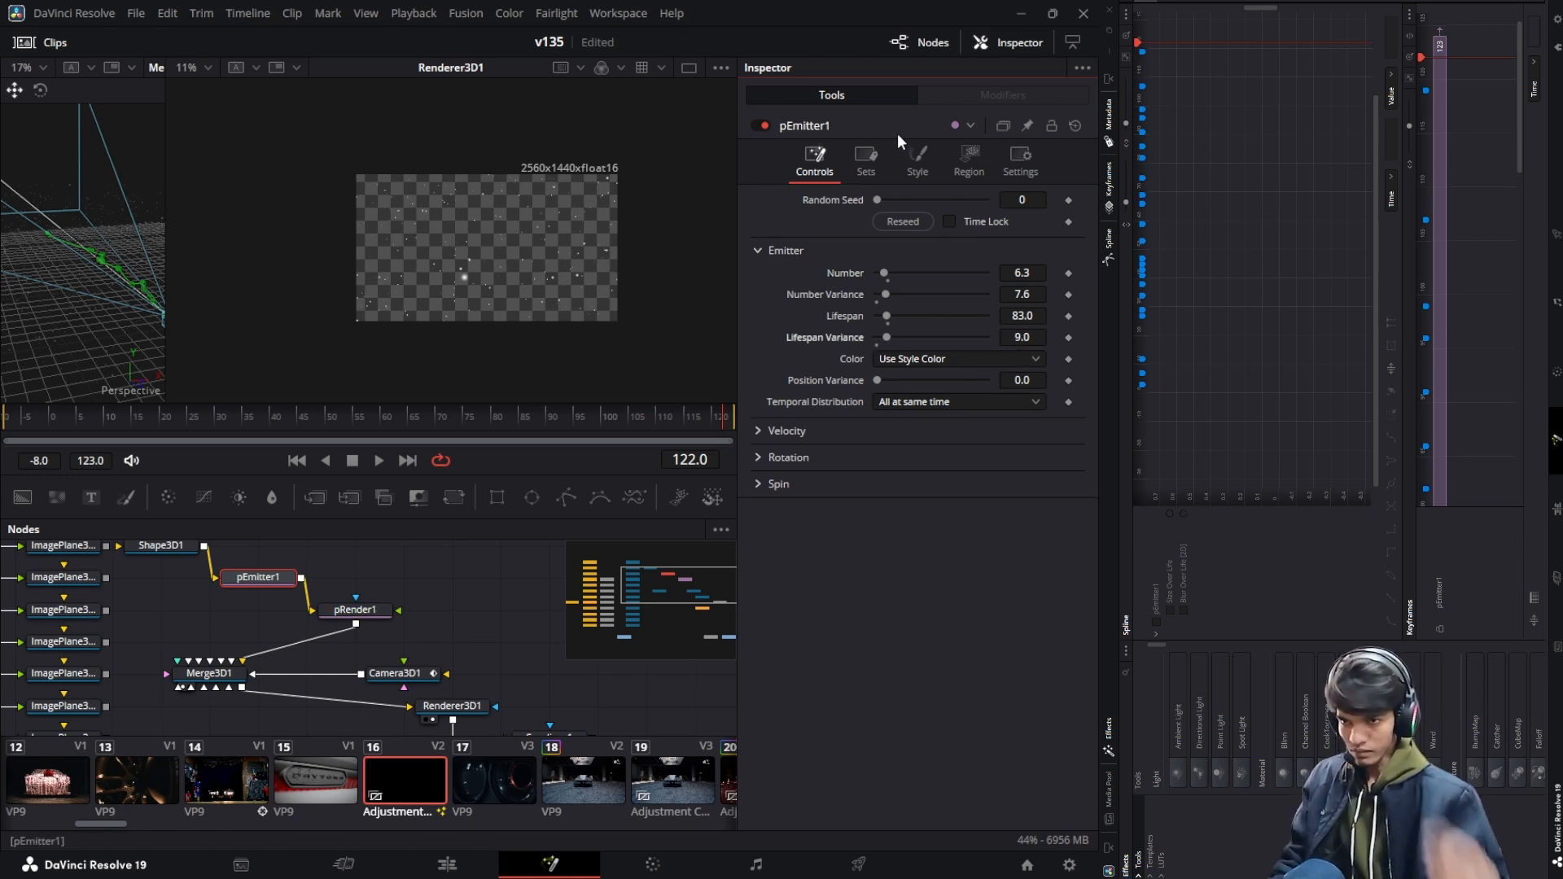
Go to frame 51 and show Renderer3D1 alone in a single viewer to inspect the particles
{"action": "left_click_drag", "start_coordinate": [208, 417], "coordinate": [331, 422]}
{"action": "scroll", "coordinate": [518, 225], "scroll_direction": "up", "scroll_amount": 2}
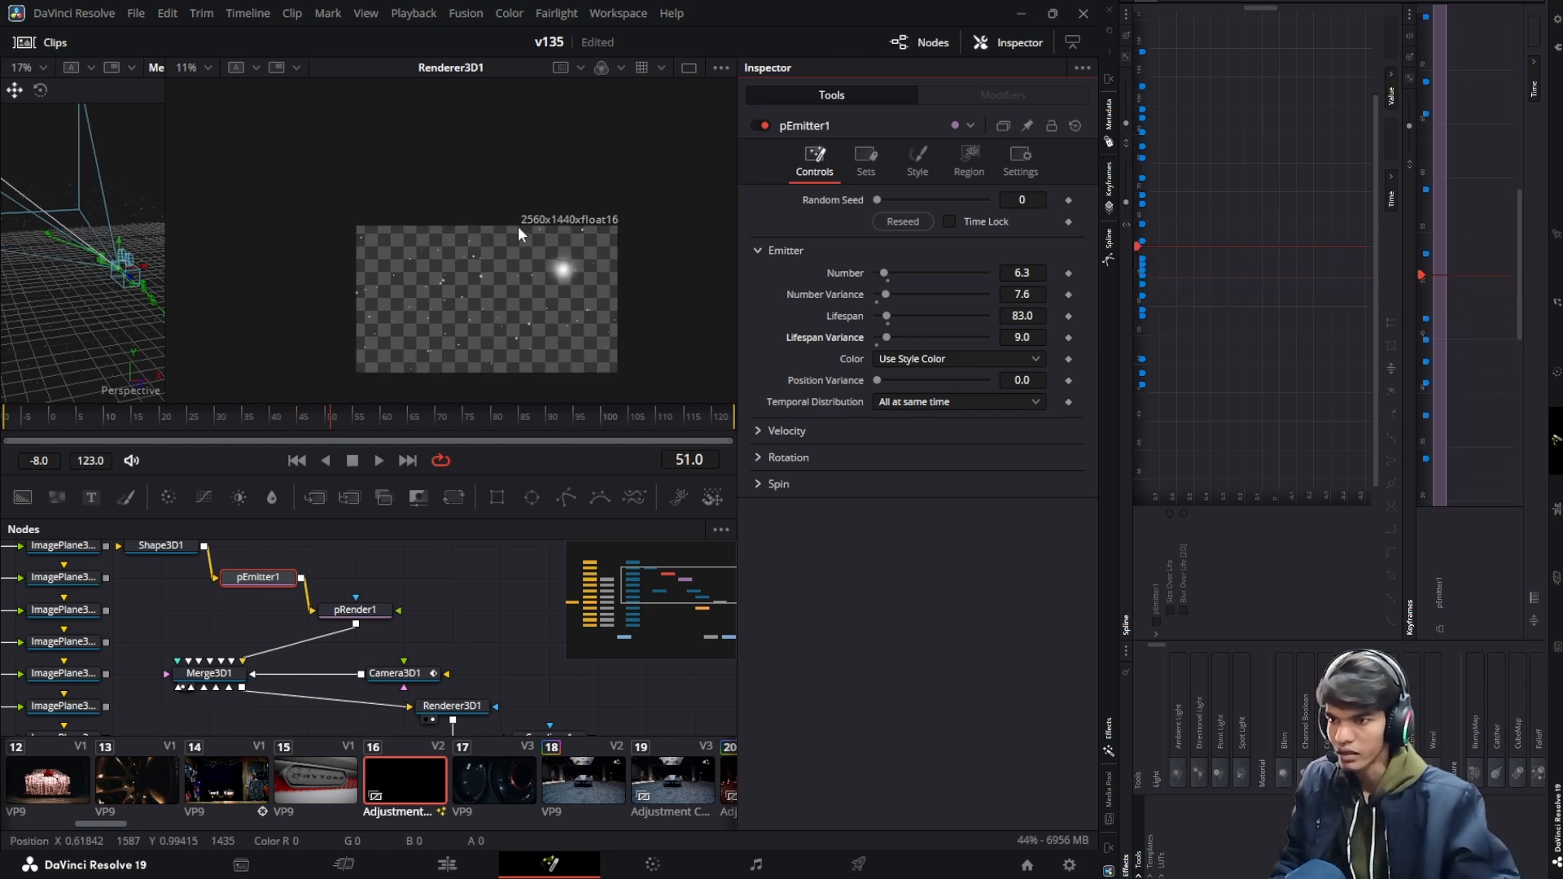
{"action": "scroll", "coordinate": [518, 226], "scroll_direction": "up", "scroll_amount": 1}
{"action": "scroll", "coordinate": [517, 226], "scroll_direction": "down", "scroll_amount": 4}
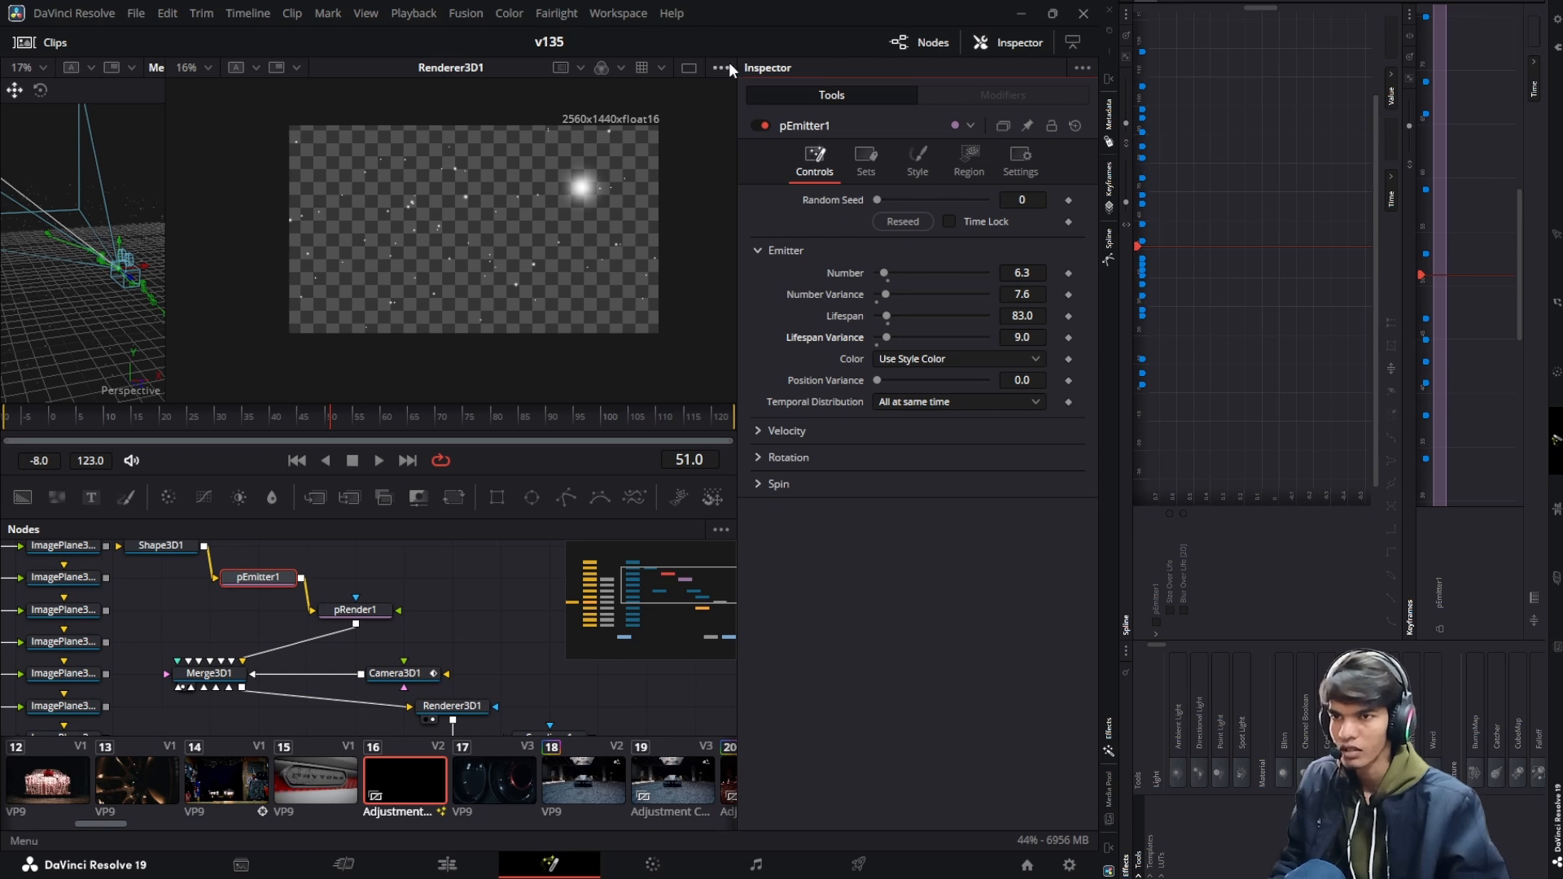
{"action": "left_click", "coordinate": [689, 67]}
{"action": "scroll", "coordinate": [477, 201], "scroll_direction": "up", "scroll_amount": 2}
{"action": "scroll", "coordinate": [477, 195], "scroll_direction": "down", "scroll_amount": 2}
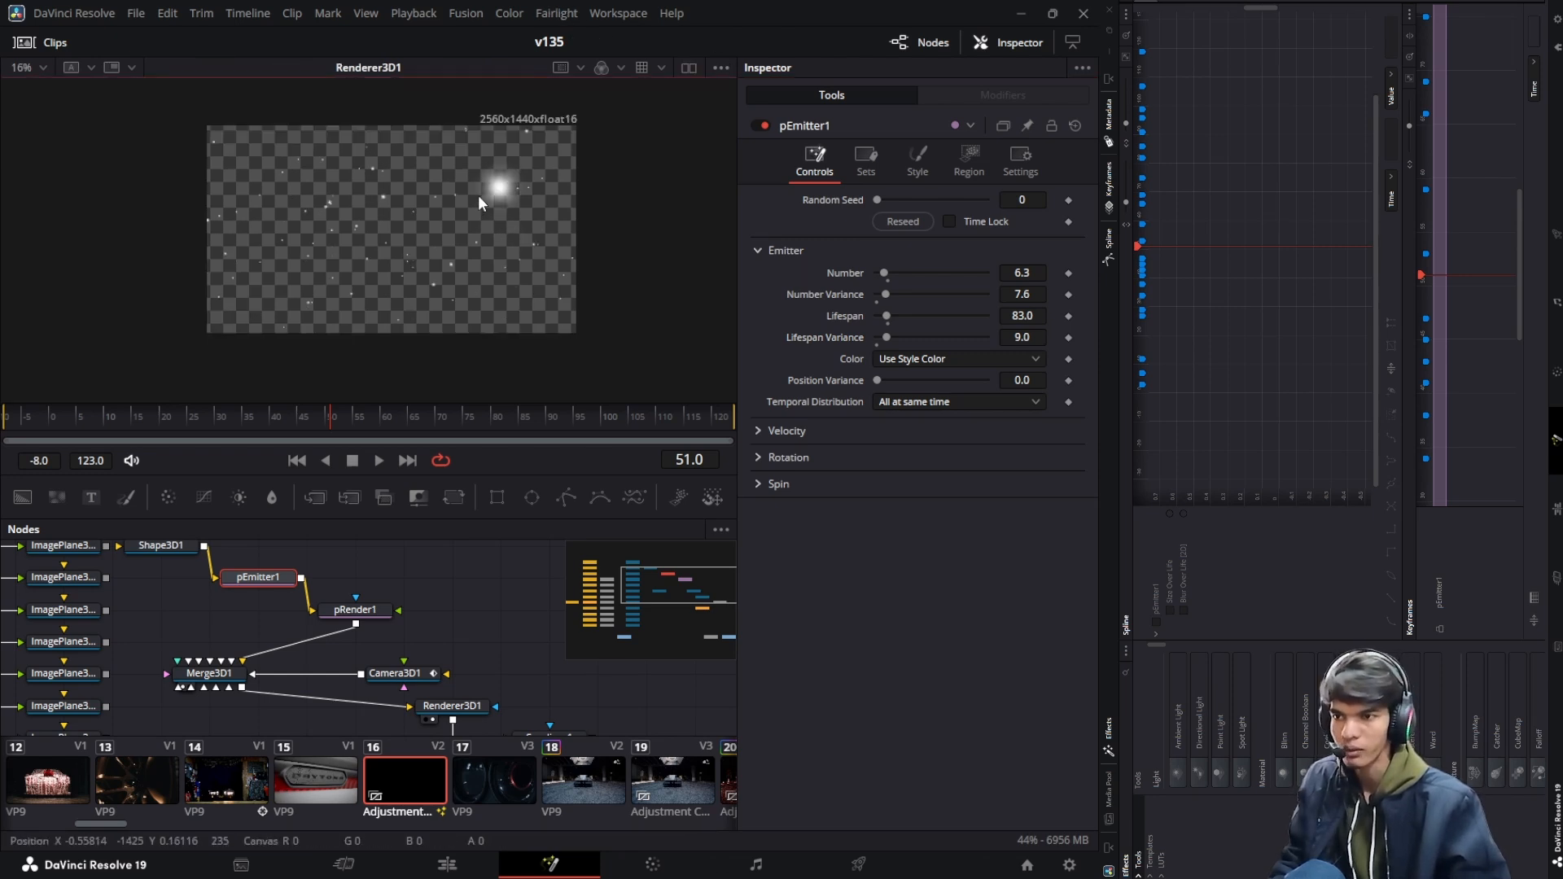
{"action": "scroll", "coordinate": [477, 194], "scroll_direction": "up", "scroll_amount": 3}
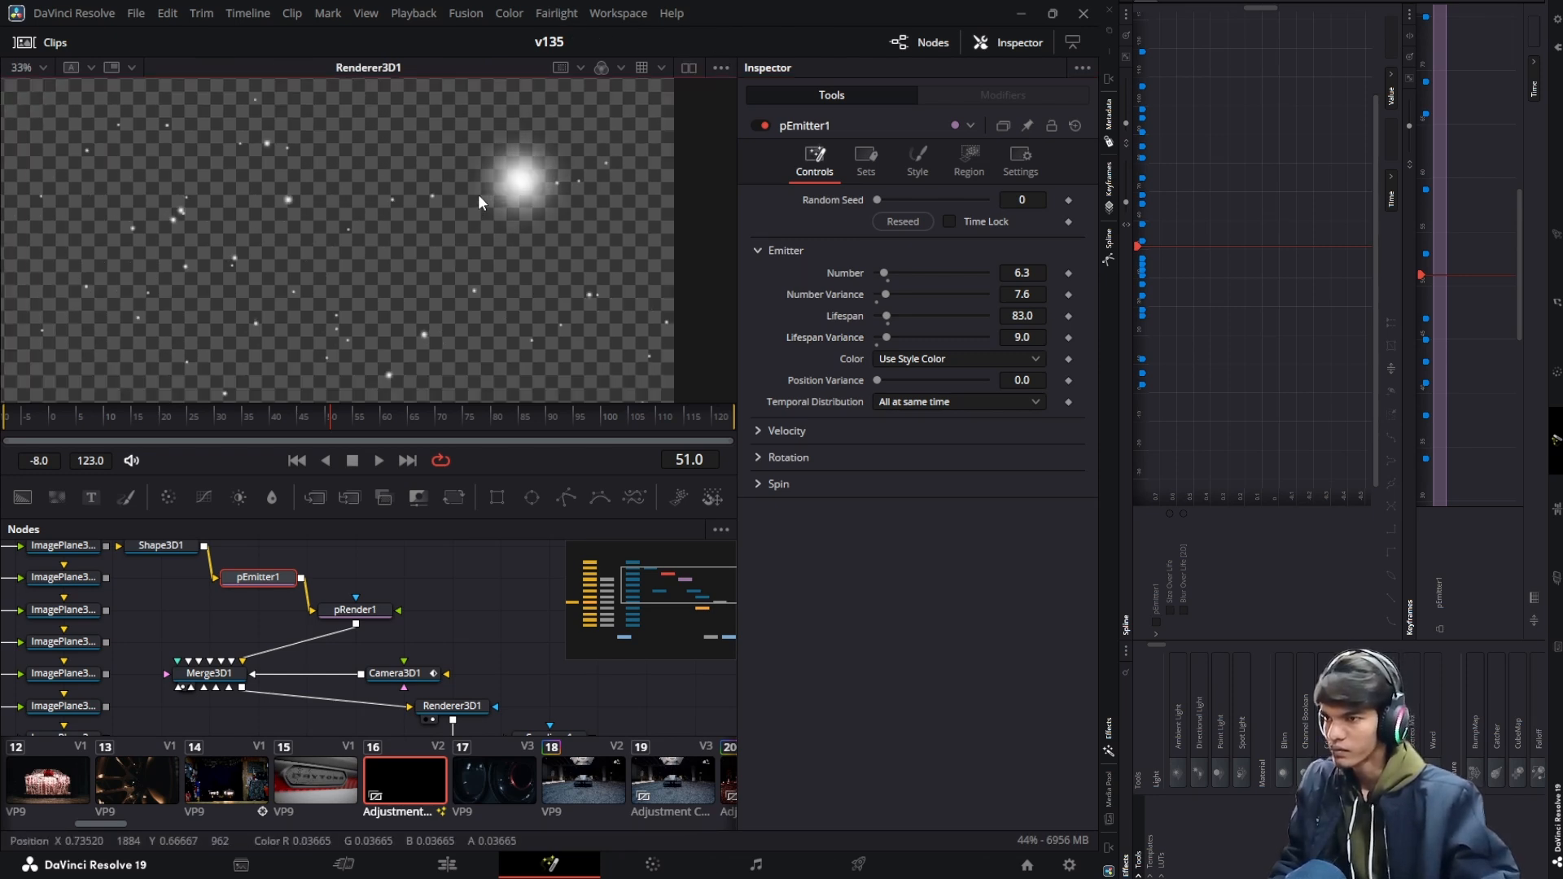
Step back through frames 40 to 35 and examine the rendered blob particles up close and in full frame
{"action": "left_click_drag", "start_coordinate": [329, 420], "coordinate": [272, 379]}
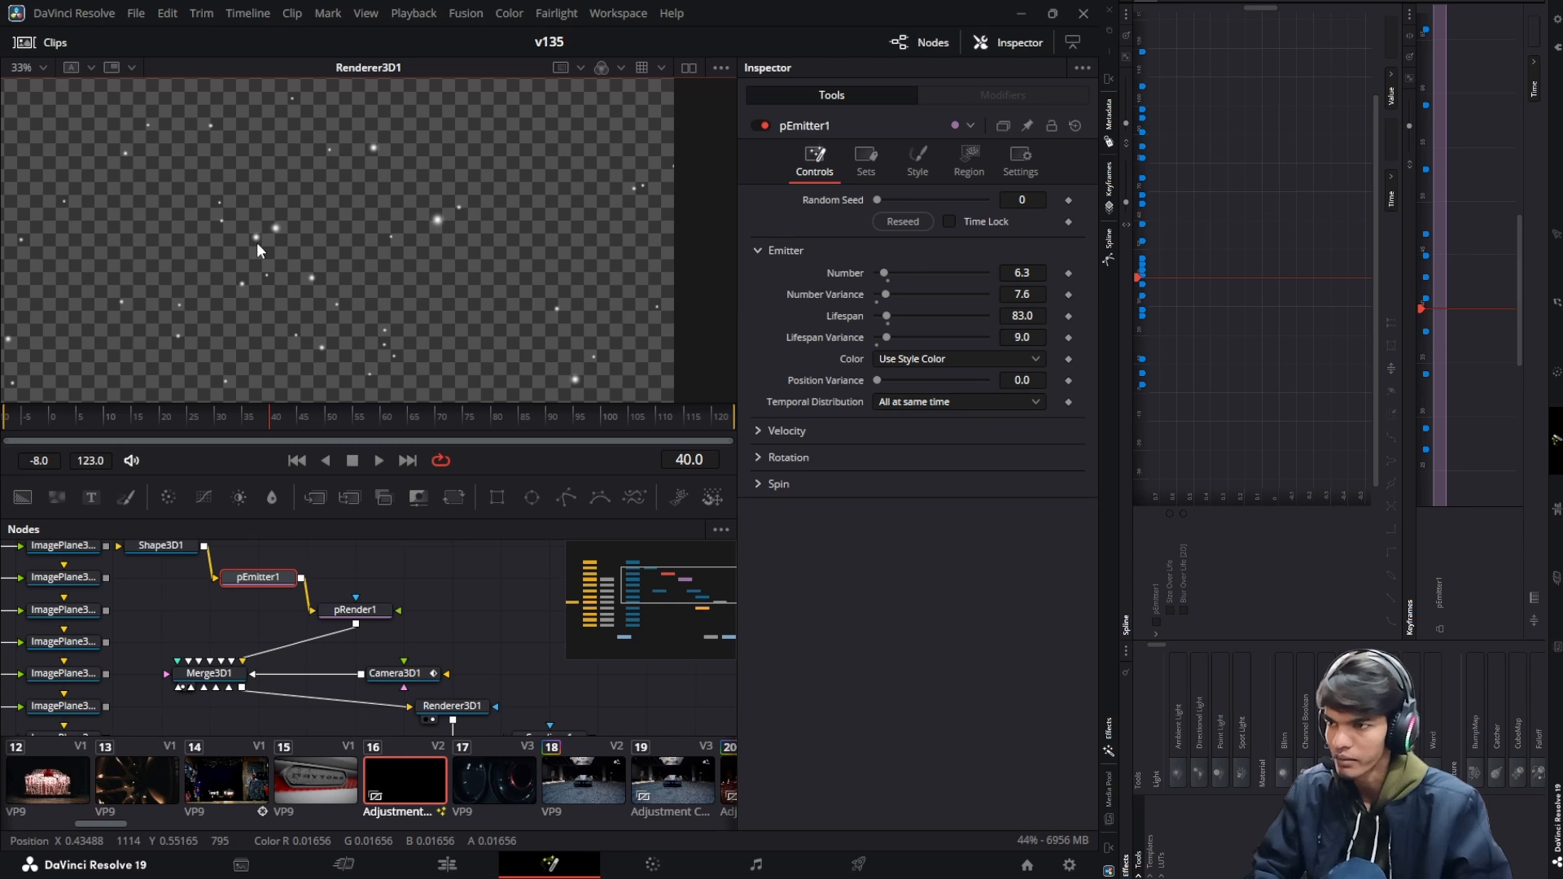
{"action": "scroll", "coordinate": [256, 242], "scroll_direction": "up", "scroll_amount": 8}
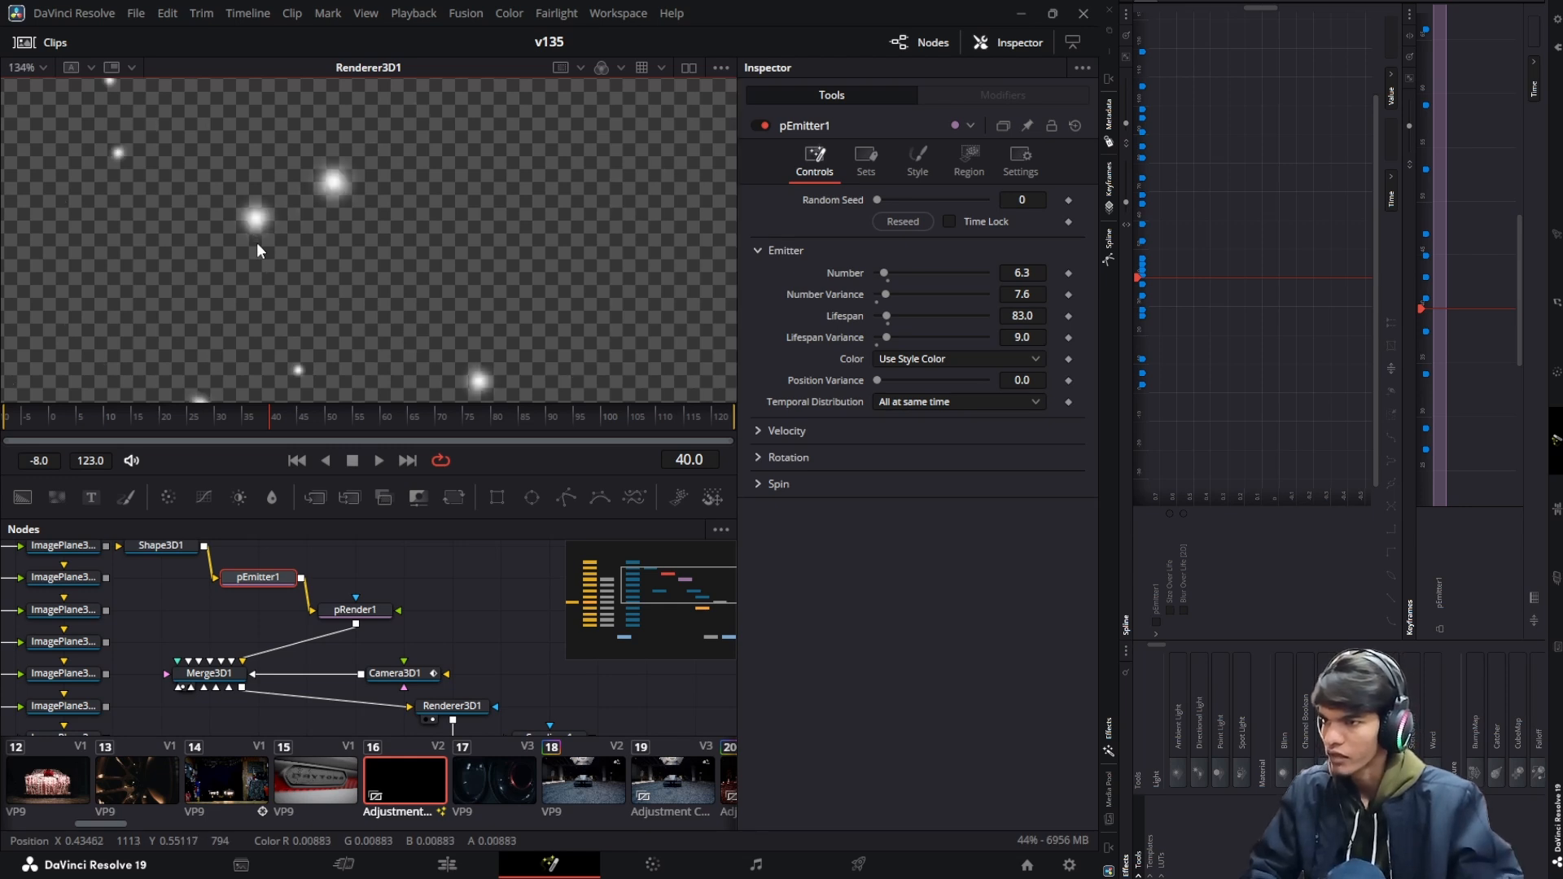
{"action": "left_click", "coordinate": [257, 417]}
{"action": "mouse_move", "coordinate": [257, 417]}
{"action": "left_mouse_down"}
{"action": "mouse_move", "coordinate": [271, 418]}
{"action": "mouse_move", "coordinate": [244, 407]}
{"action": "left_mouse_up"}
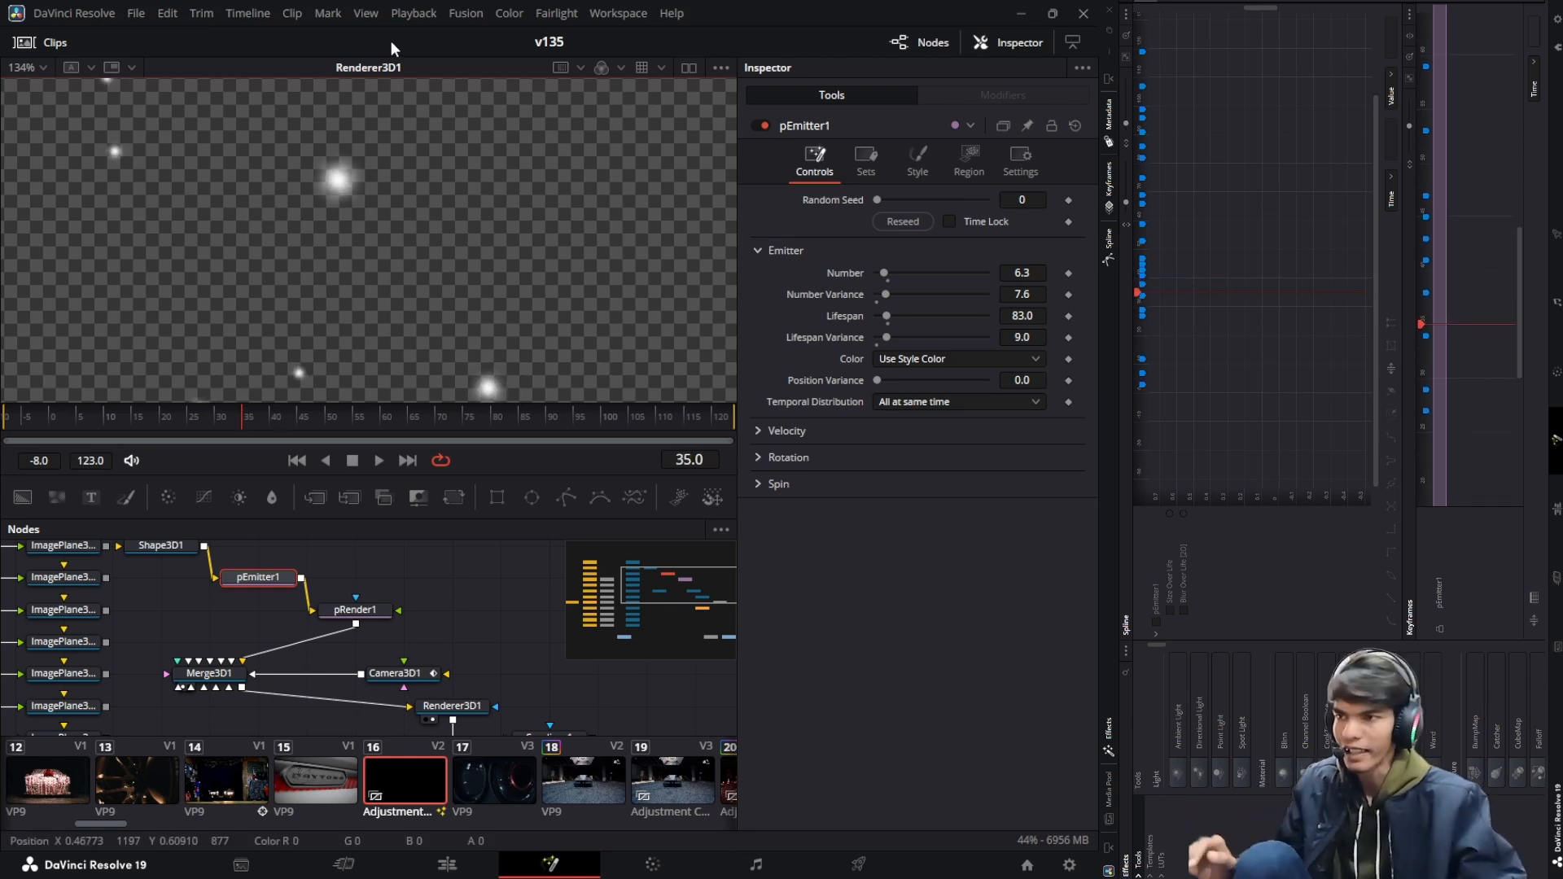
{"action": "scroll", "coordinate": [387, 178], "scroll_direction": "down", "scroll_amount": 8}
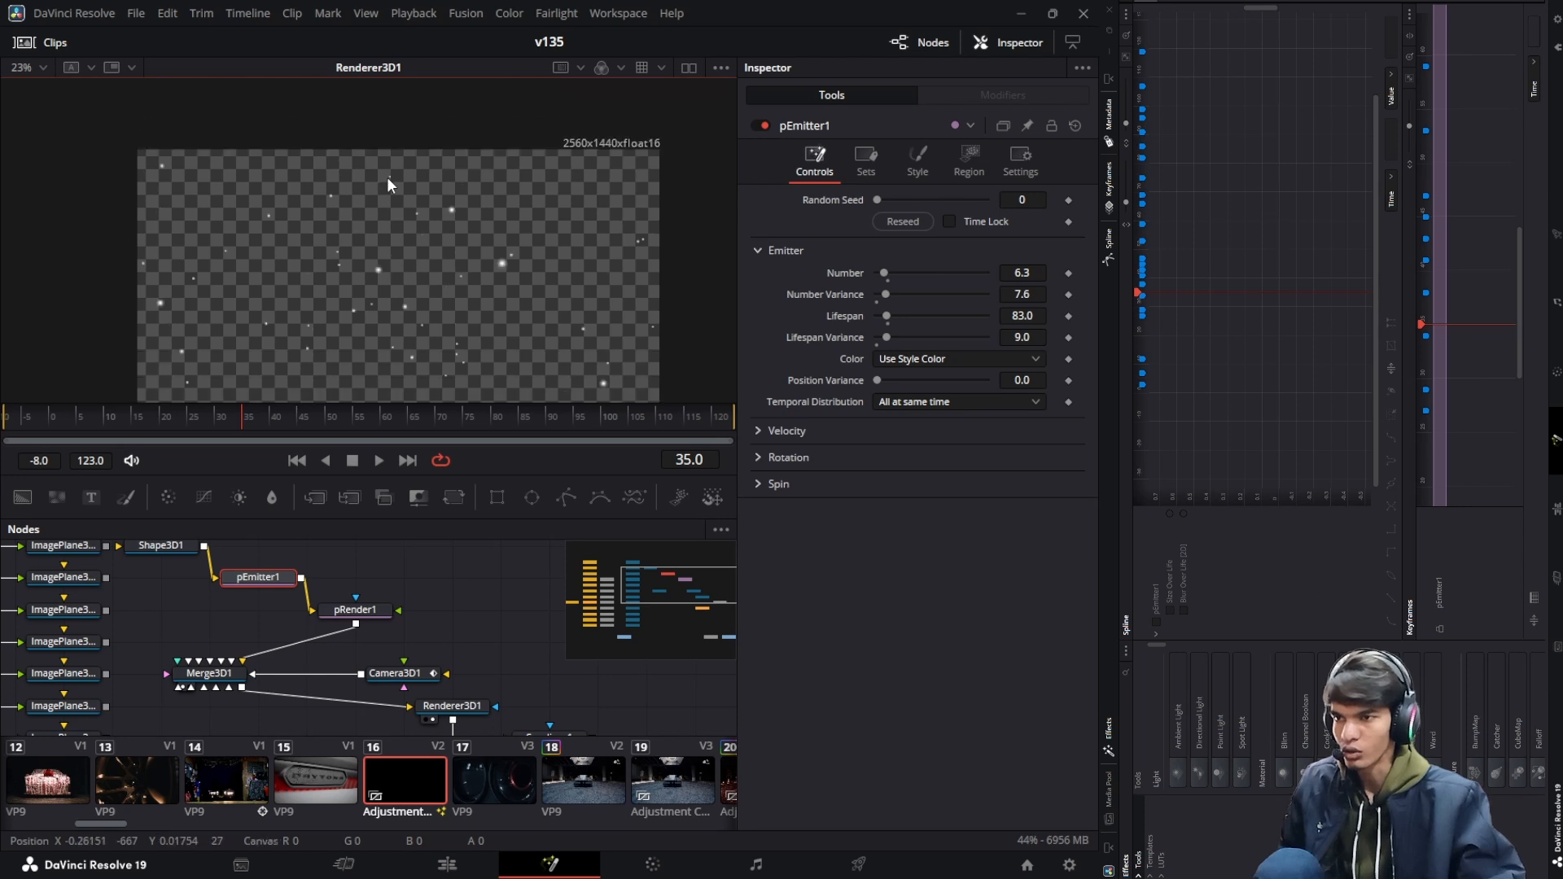
{"action": "scroll", "coordinate": [387, 178], "scroll_direction": "down", "scroll_amount": 2}
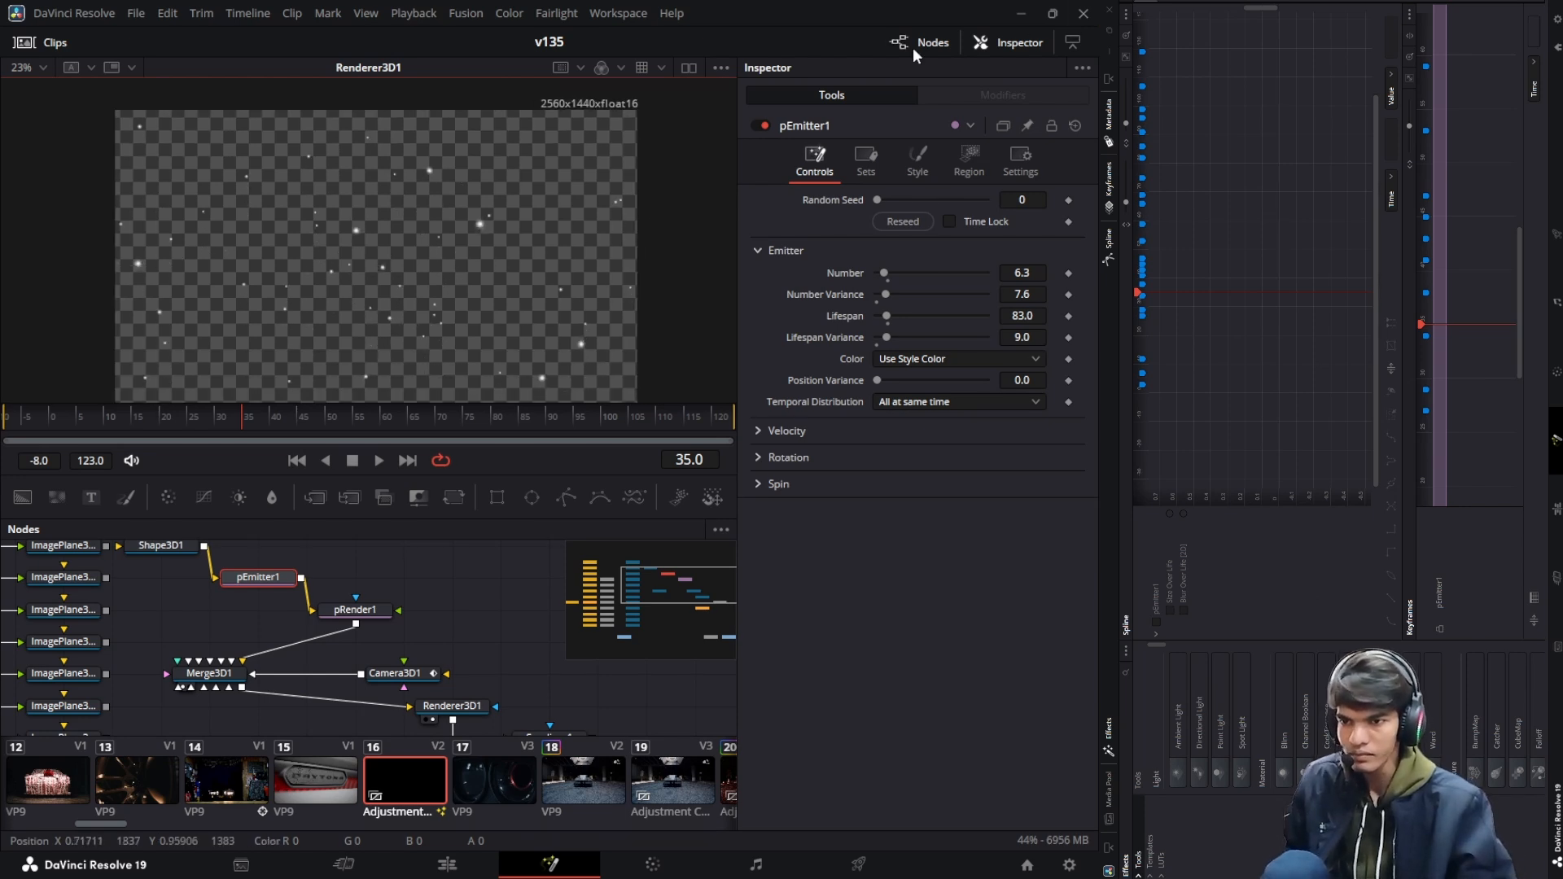
Shape pEmitter1's Size Over Life curve to rise quickly from zero, hold level, and fall to zero at the end of life
{"action": "left_click", "coordinate": [917, 160]}
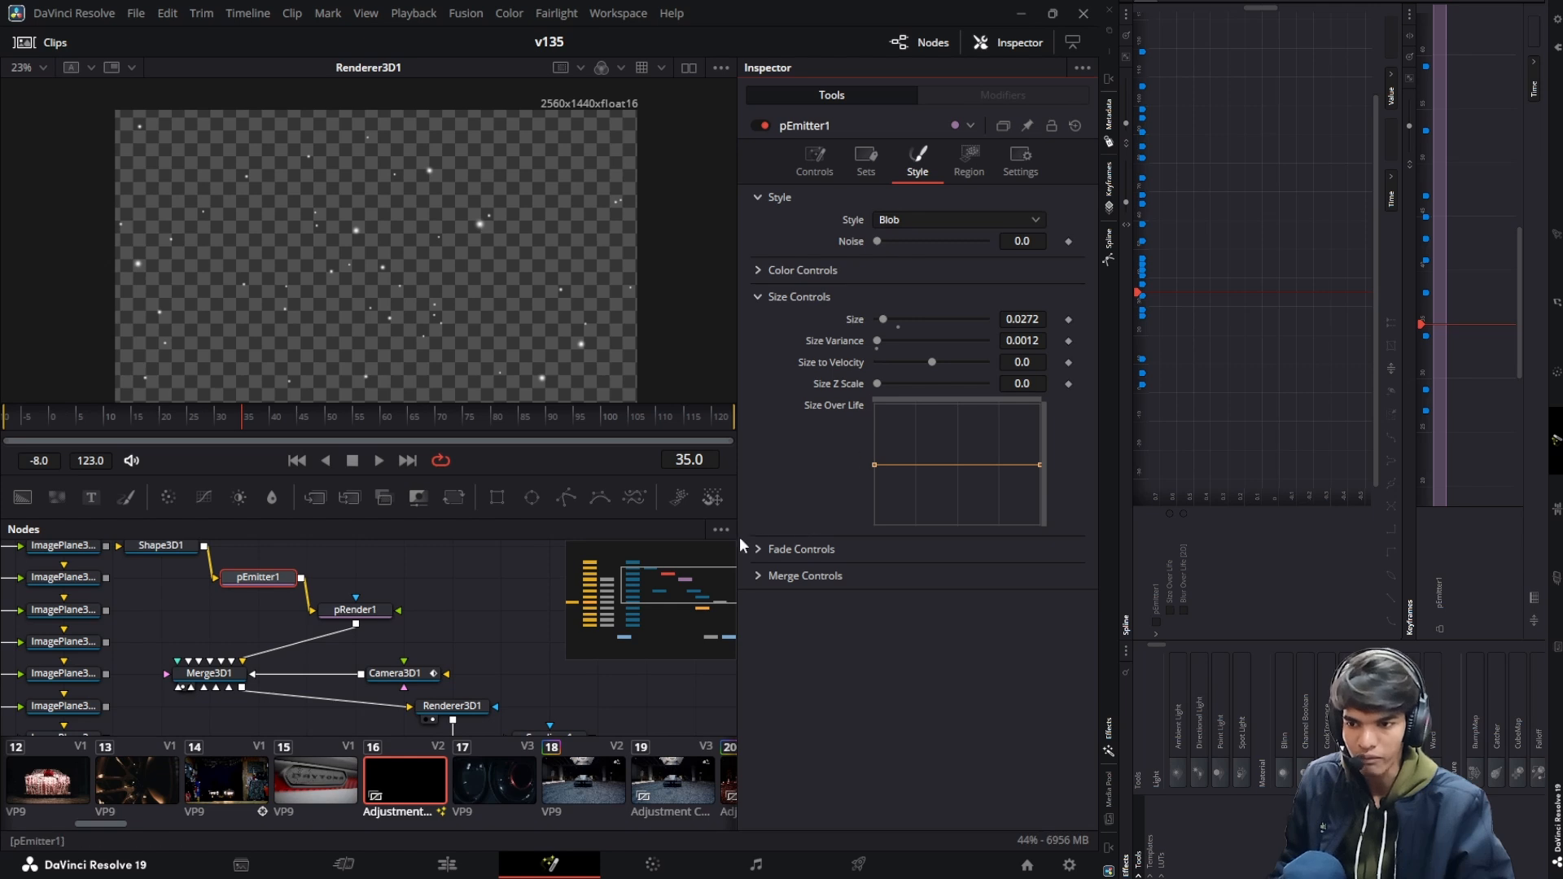
{"action": "left_click", "coordinate": [756, 550]}
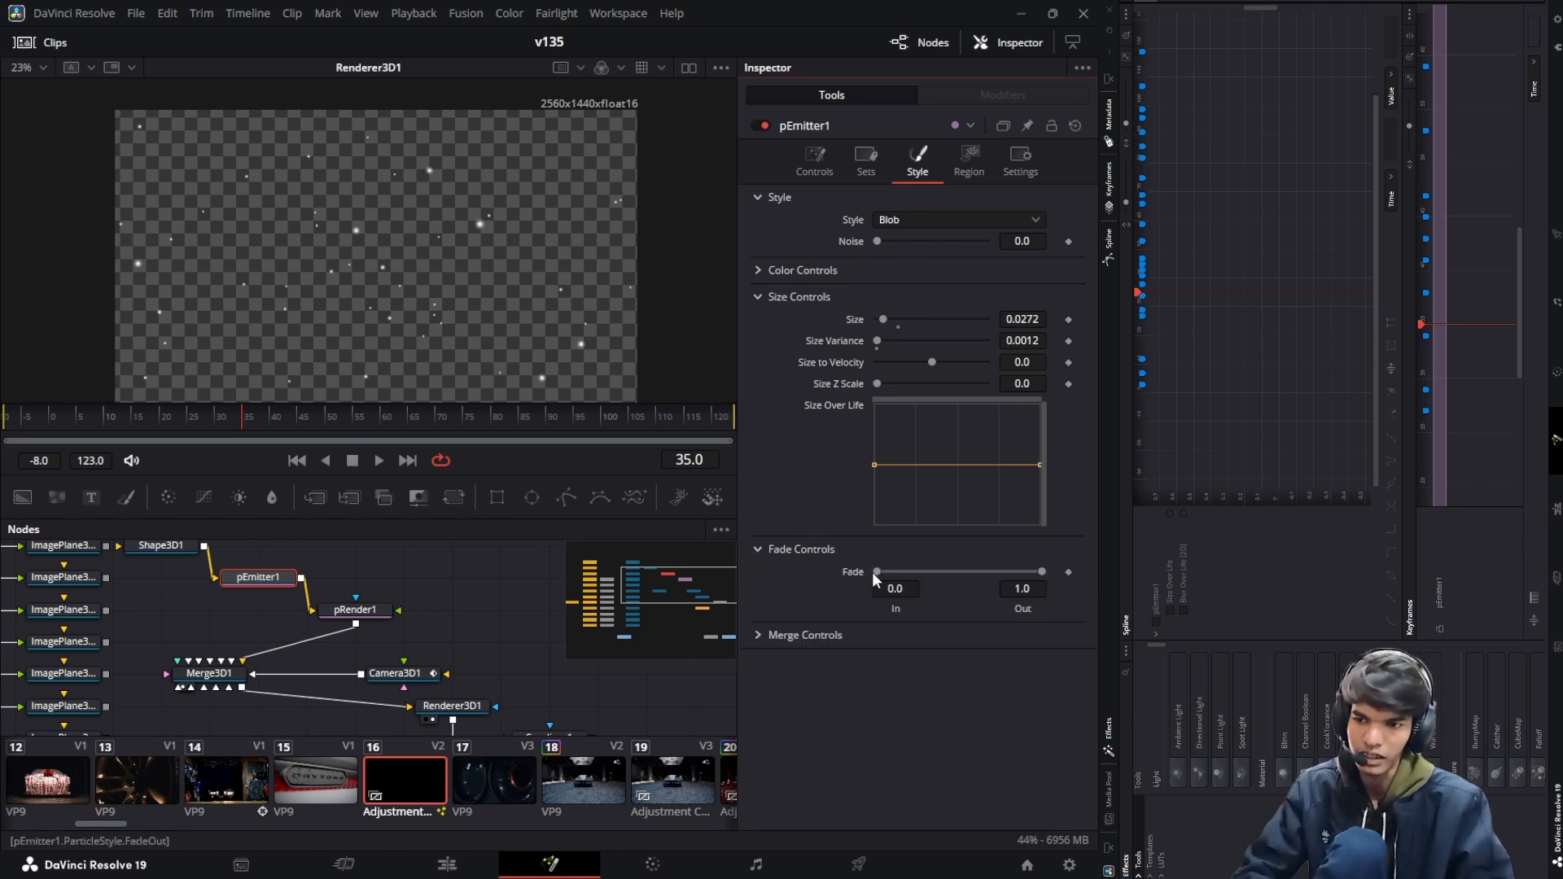
{"action": "left_click", "coordinate": [881, 464]}
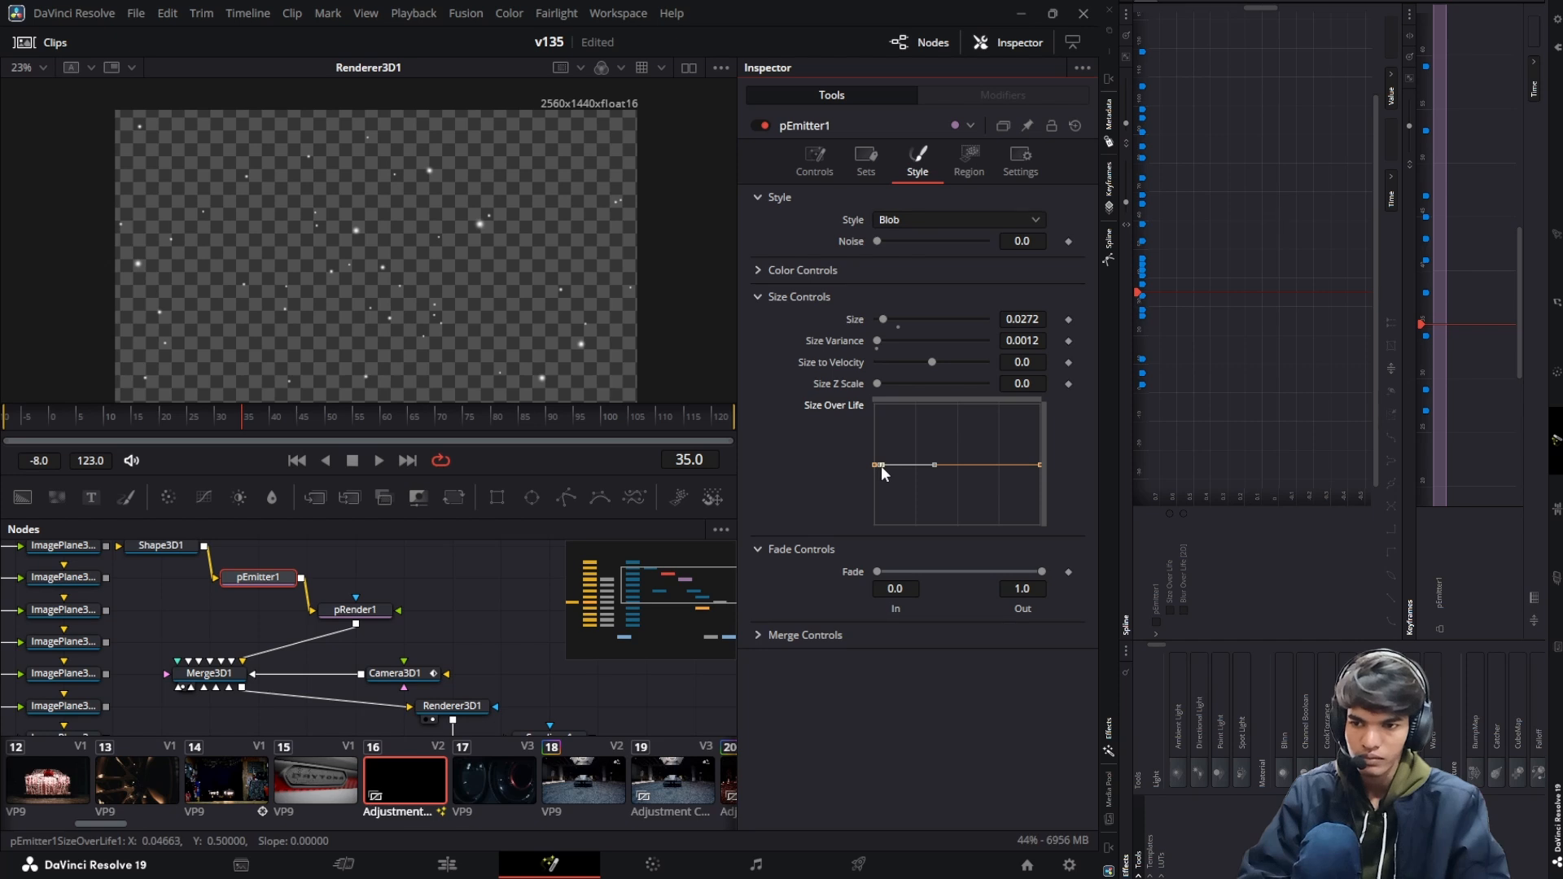
{"action": "left_click_drag", "start_coordinate": [881, 466], "coordinate": [876, 536]}
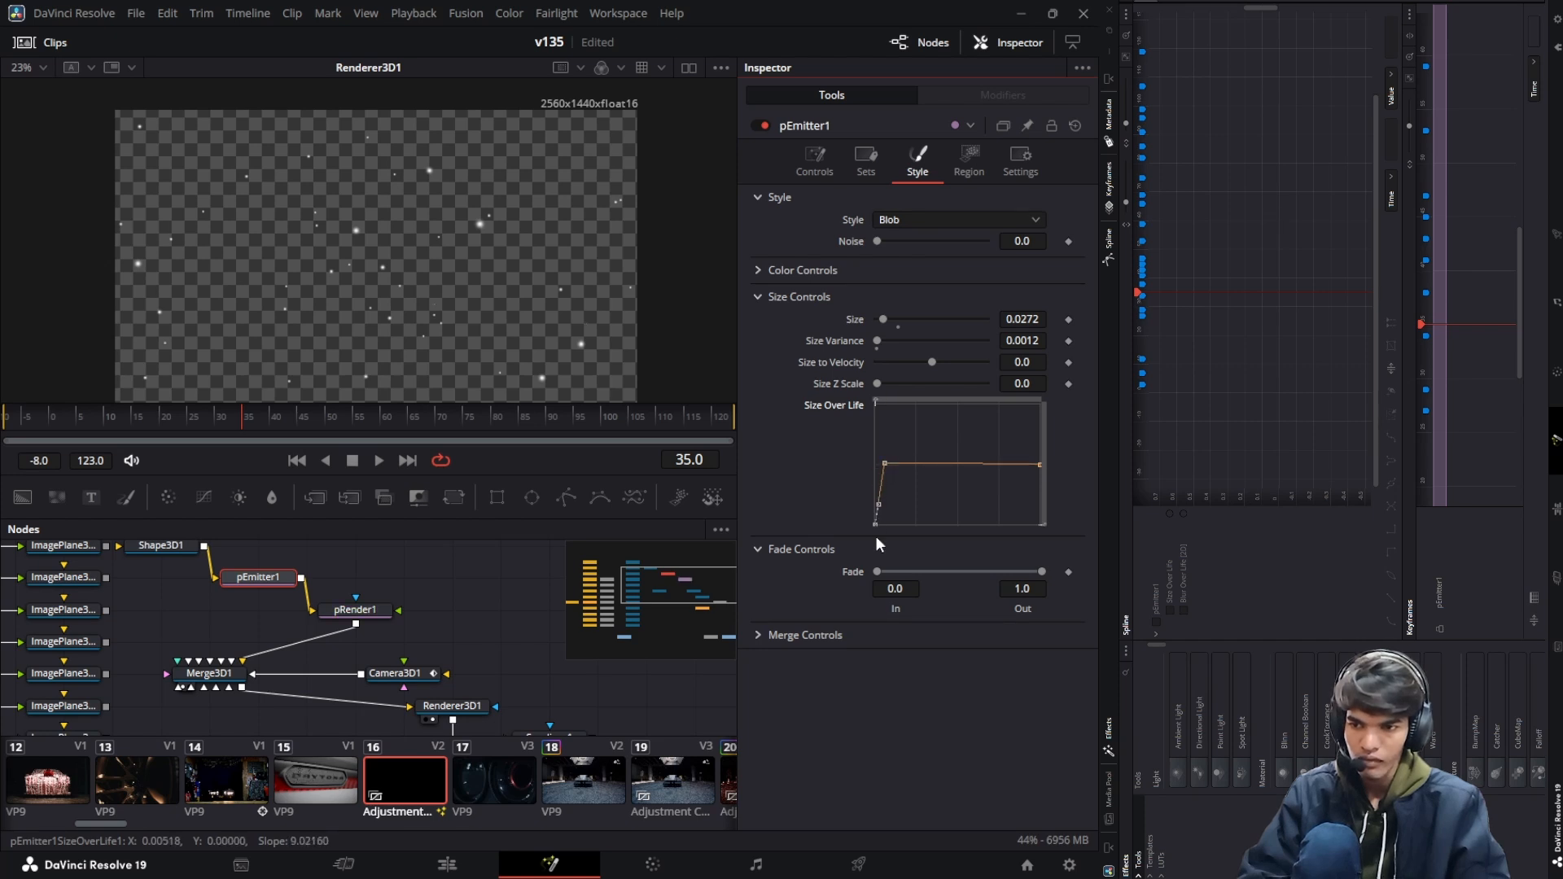
{"action": "left_click_drag", "start_coordinate": [885, 463], "coordinate": [889, 465]}
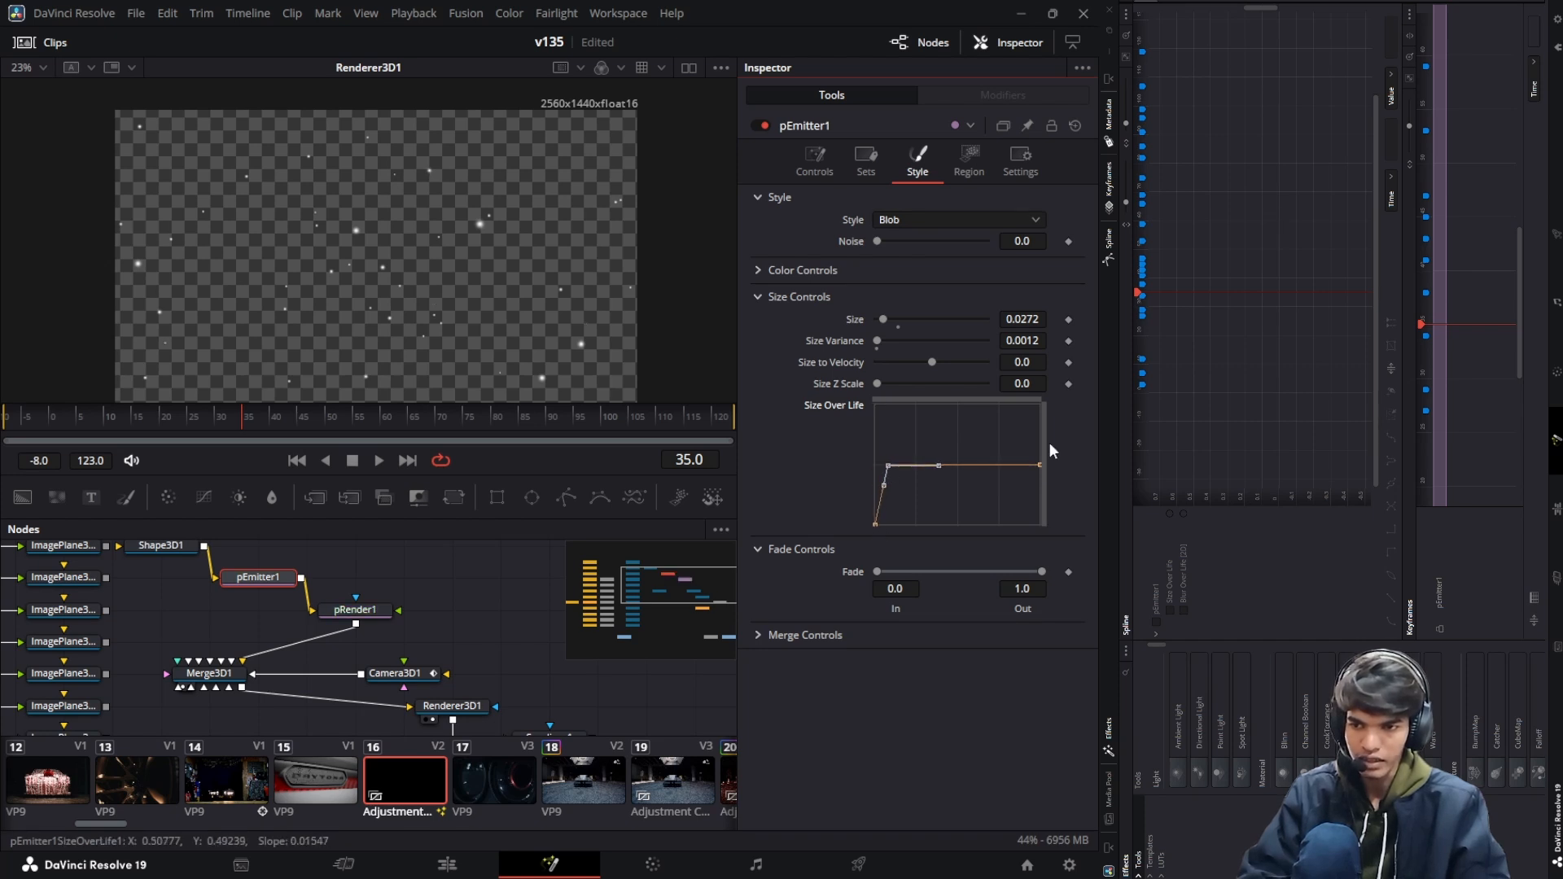
{"action": "left_click", "coordinate": [1026, 465]}
{"action": "left_click_drag", "start_coordinate": [1040, 464], "coordinate": [1048, 535]}
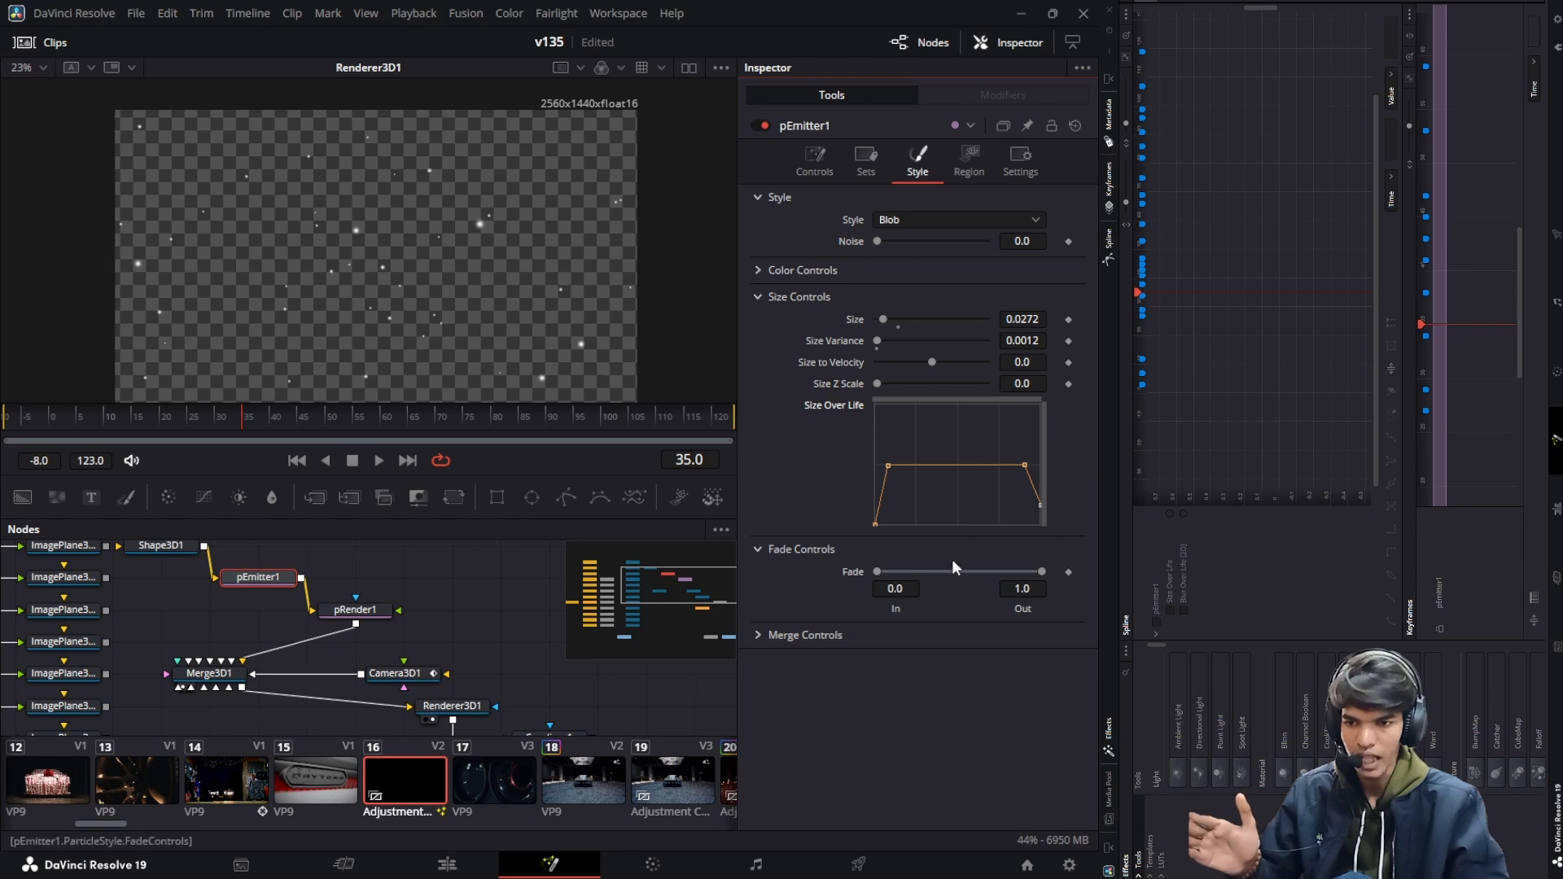
{"action": "left_click", "coordinate": [874, 524]}
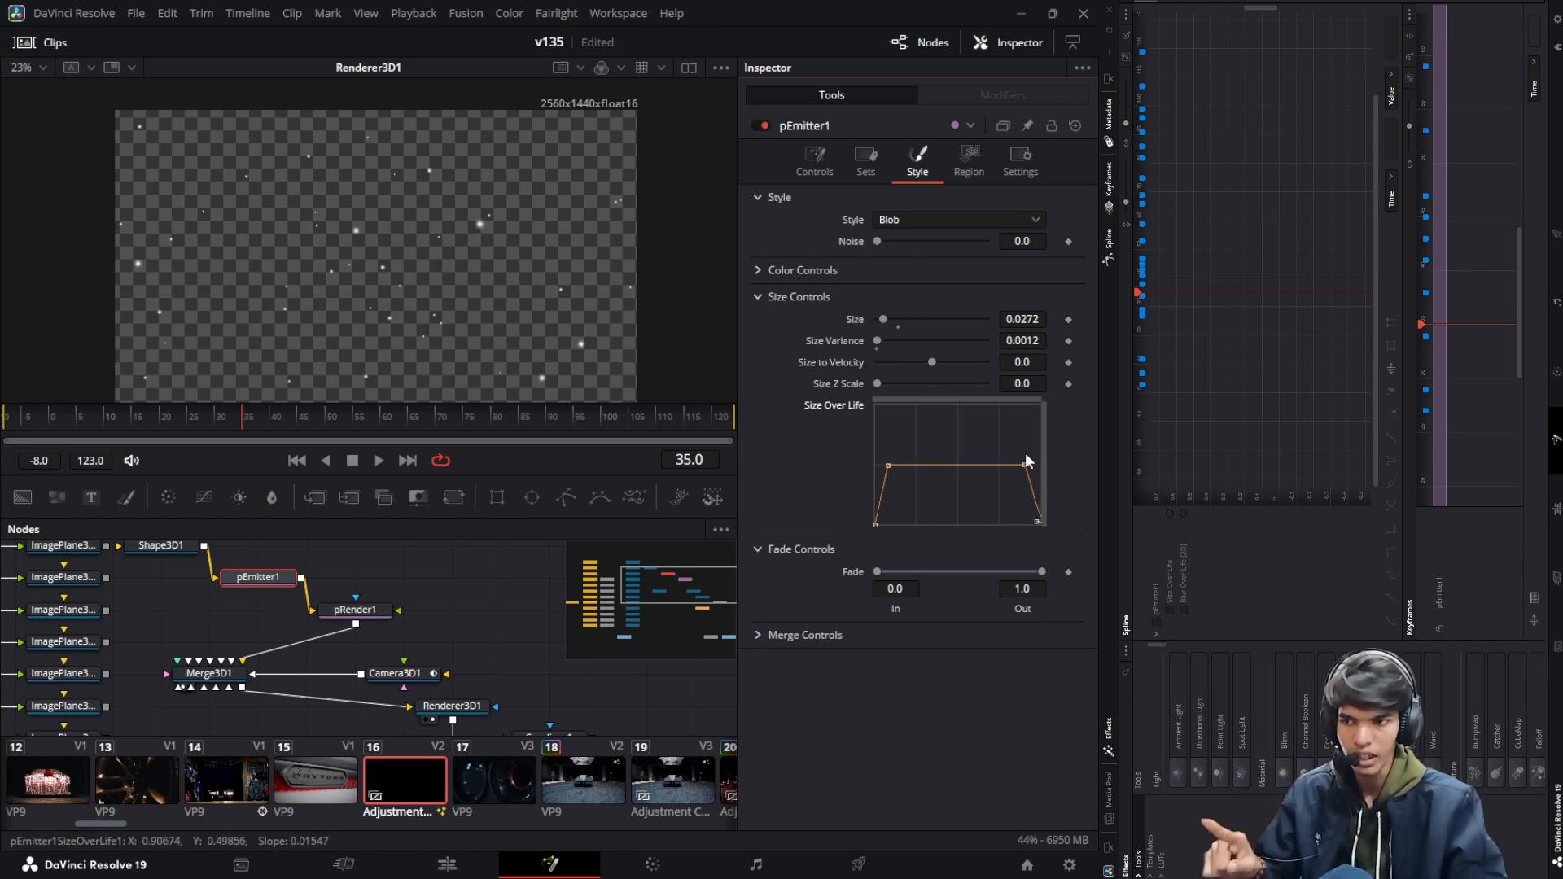
{"action": "left_click_drag", "start_coordinate": [1034, 487], "coordinate": [1015, 466]}
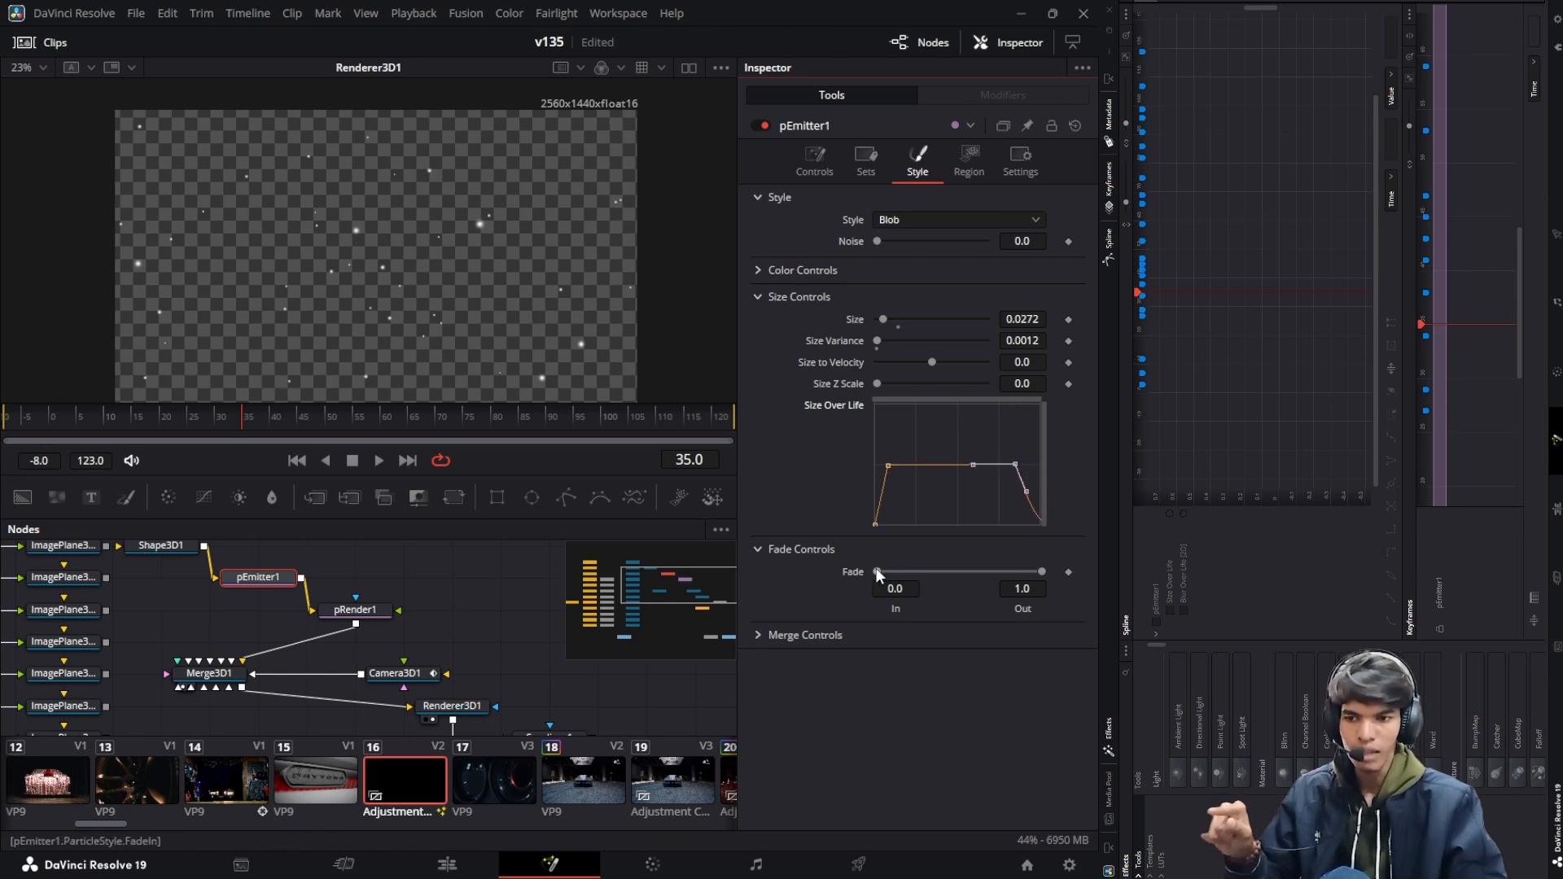
Set pEmitter1's particle fade in to 0.089 and fade out to 0.906
{"action": "left_click_drag", "start_coordinate": [876, 572], "coordinate": [882, 571]}
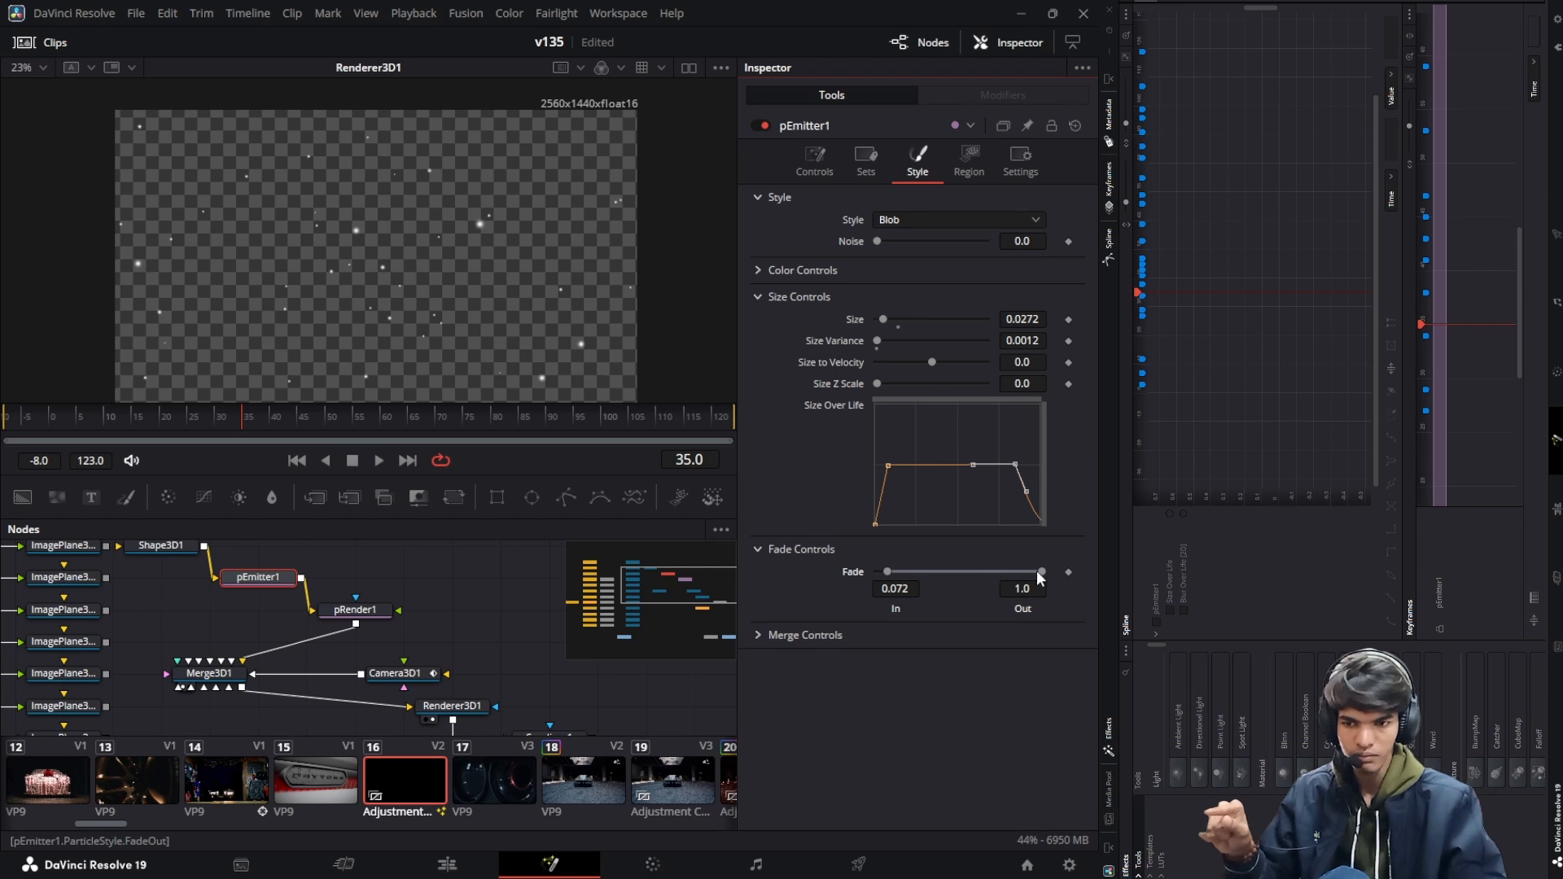
{"action": "left_click_drag", "start_coordinate": [1037, 572], "coordinate": [1026, 571]}
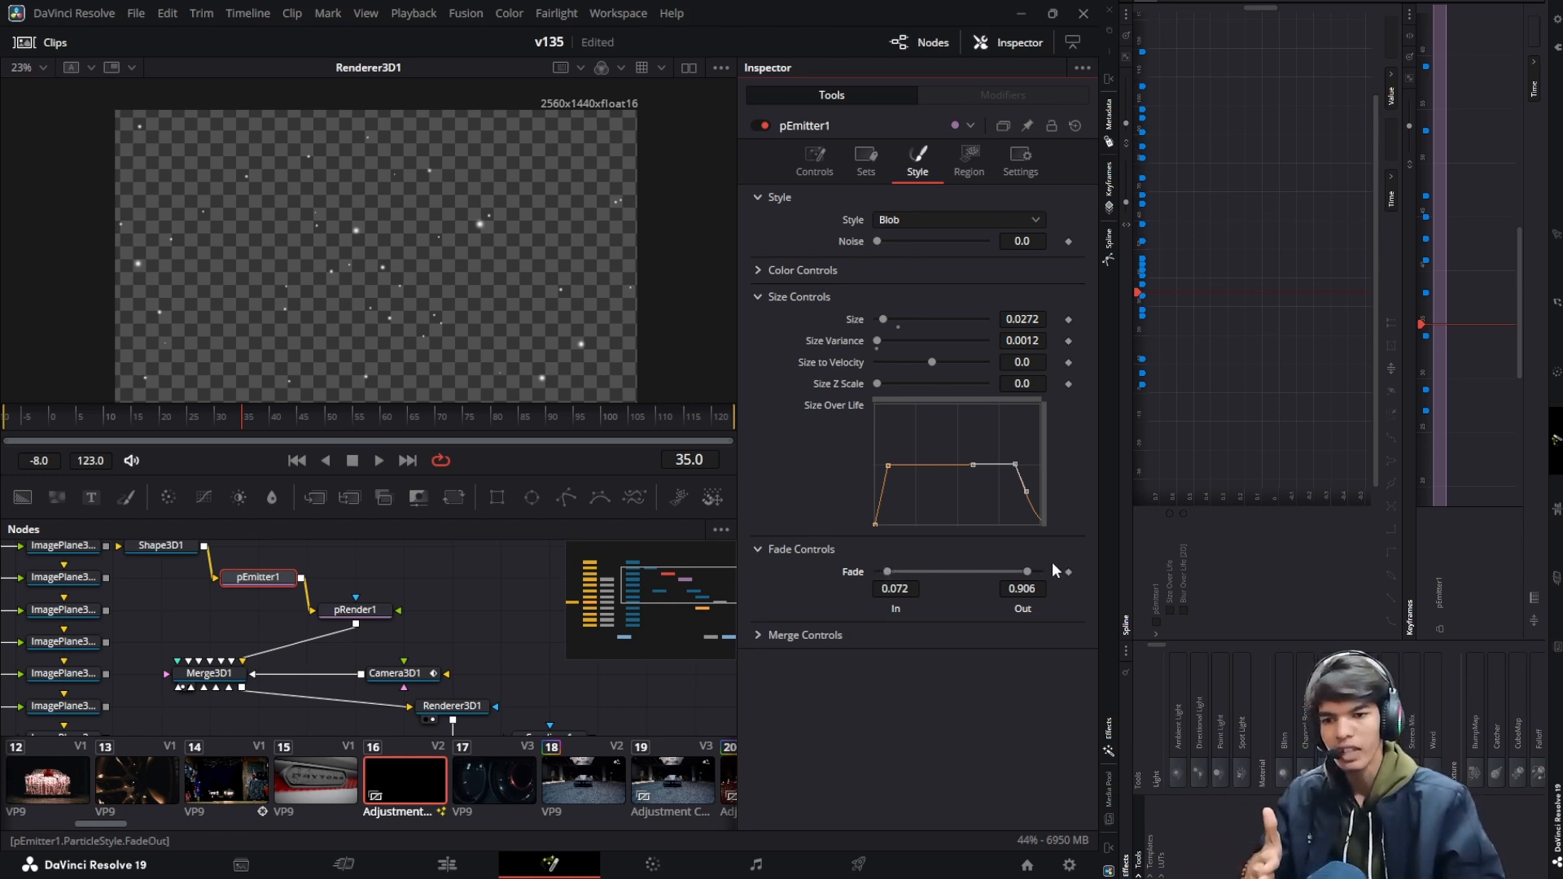
{"action": "scroll", "coordinate": [334, 669], "scroll_direction": "down", "scroll_amount": 2}
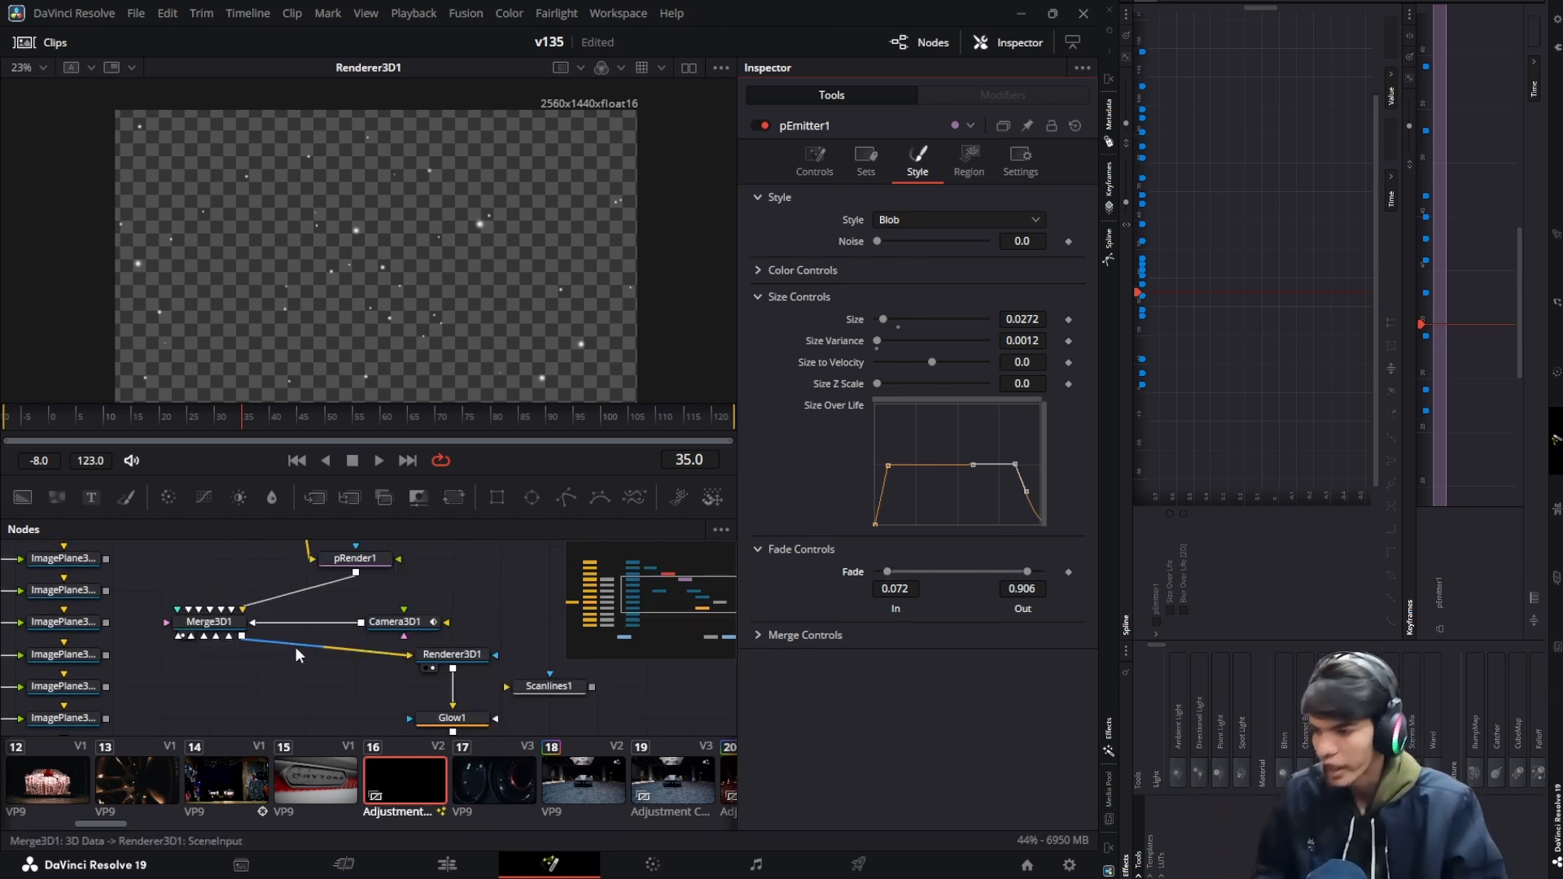
{"action": "scroll", "coordinate": [309, 647], "scroll_direction": "up", "scroll_amount": 2}
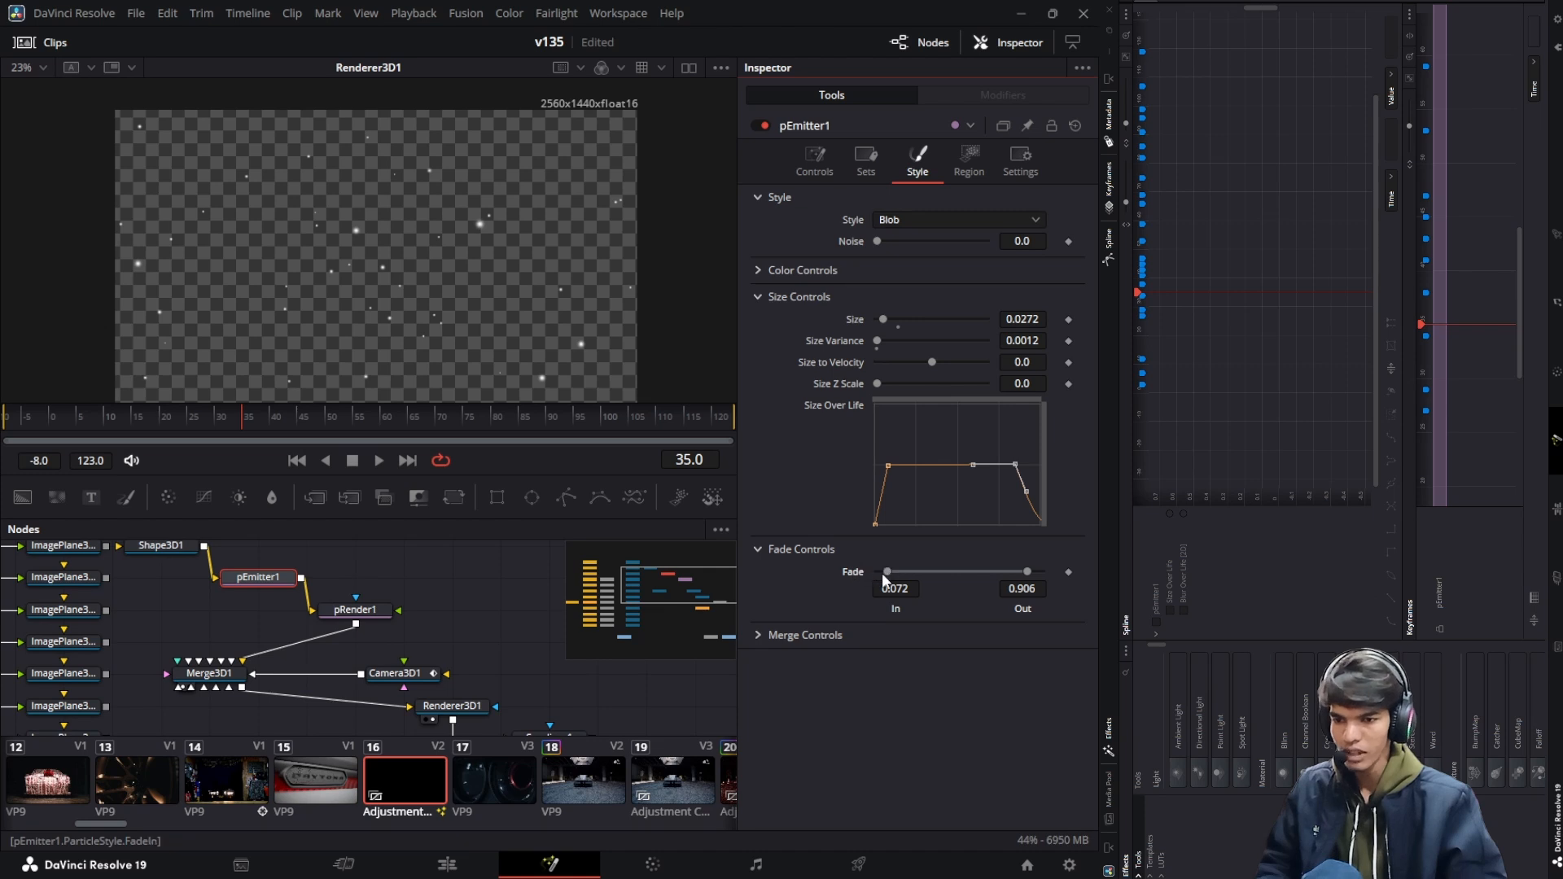
{"action": "left_click_drag", "start_coordinate": [886, 570], "coordinate": [890, 570]}
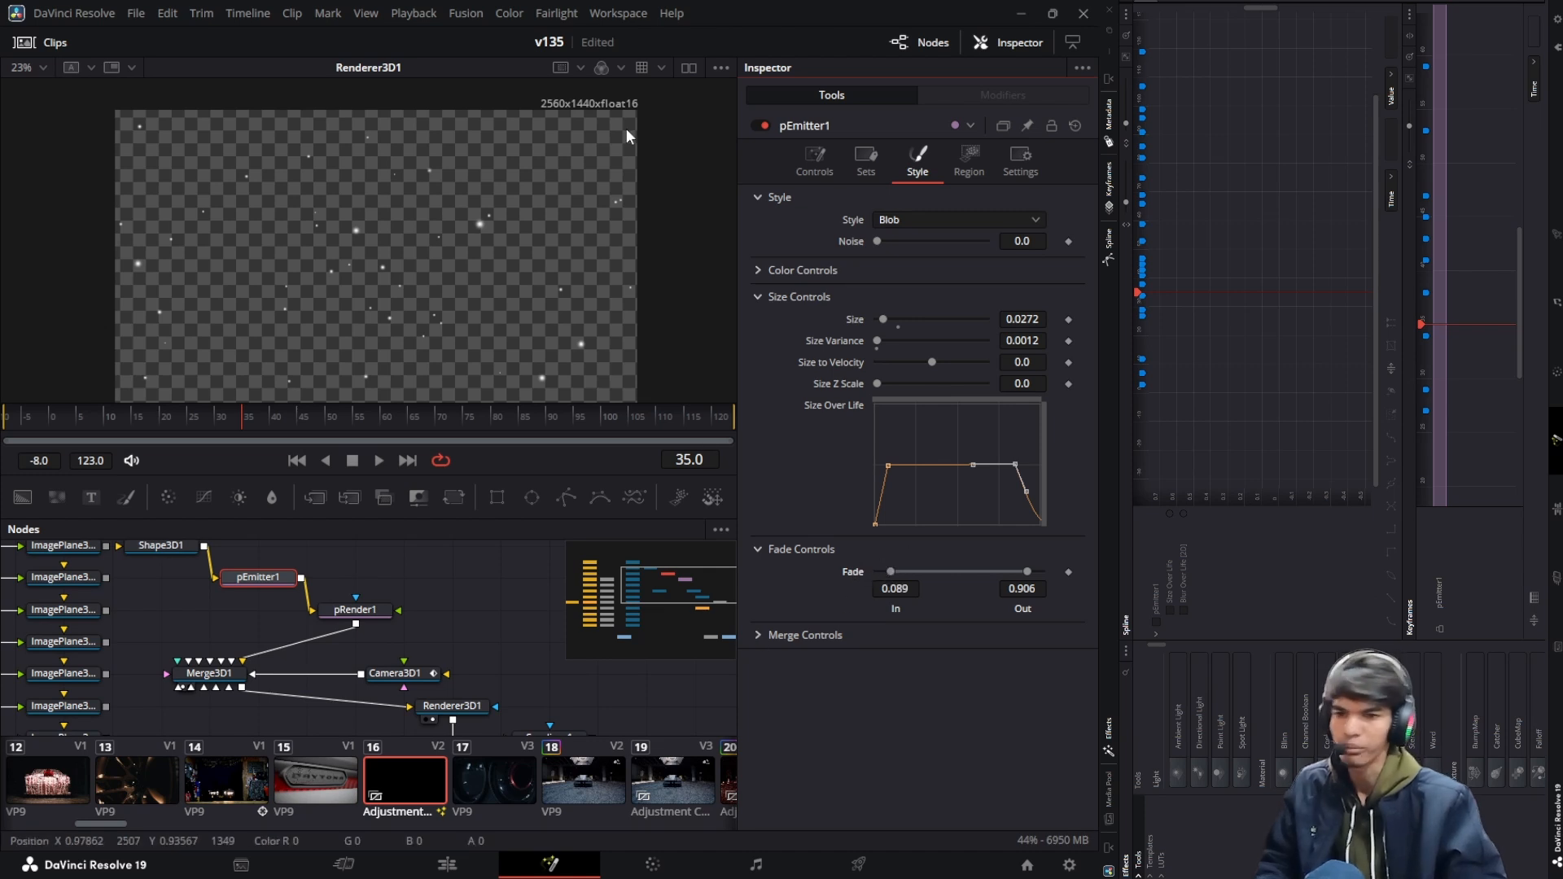
Set pEmitter1's velocity to 0.029 and its velocity variance to 0.988
{"action": "left_click", "coordinate": [817, 154]}
{"action": "left_click", "coordinate": [759, 430]}
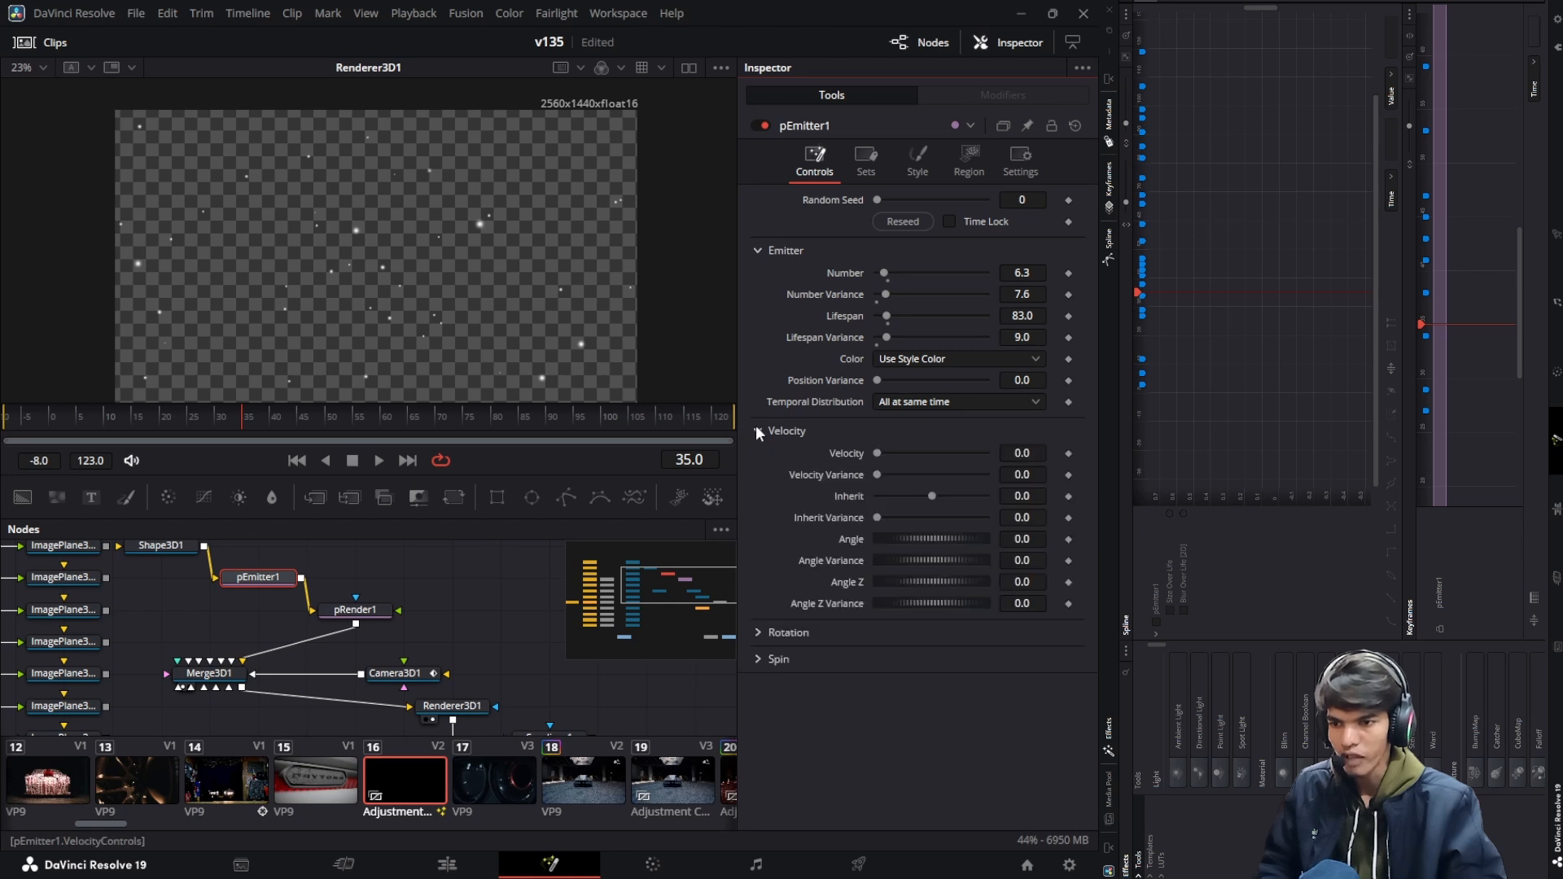
{"action": "left_click_drag", "start_coordinate": [1019, 453], "coordinate": [1230, 460]}
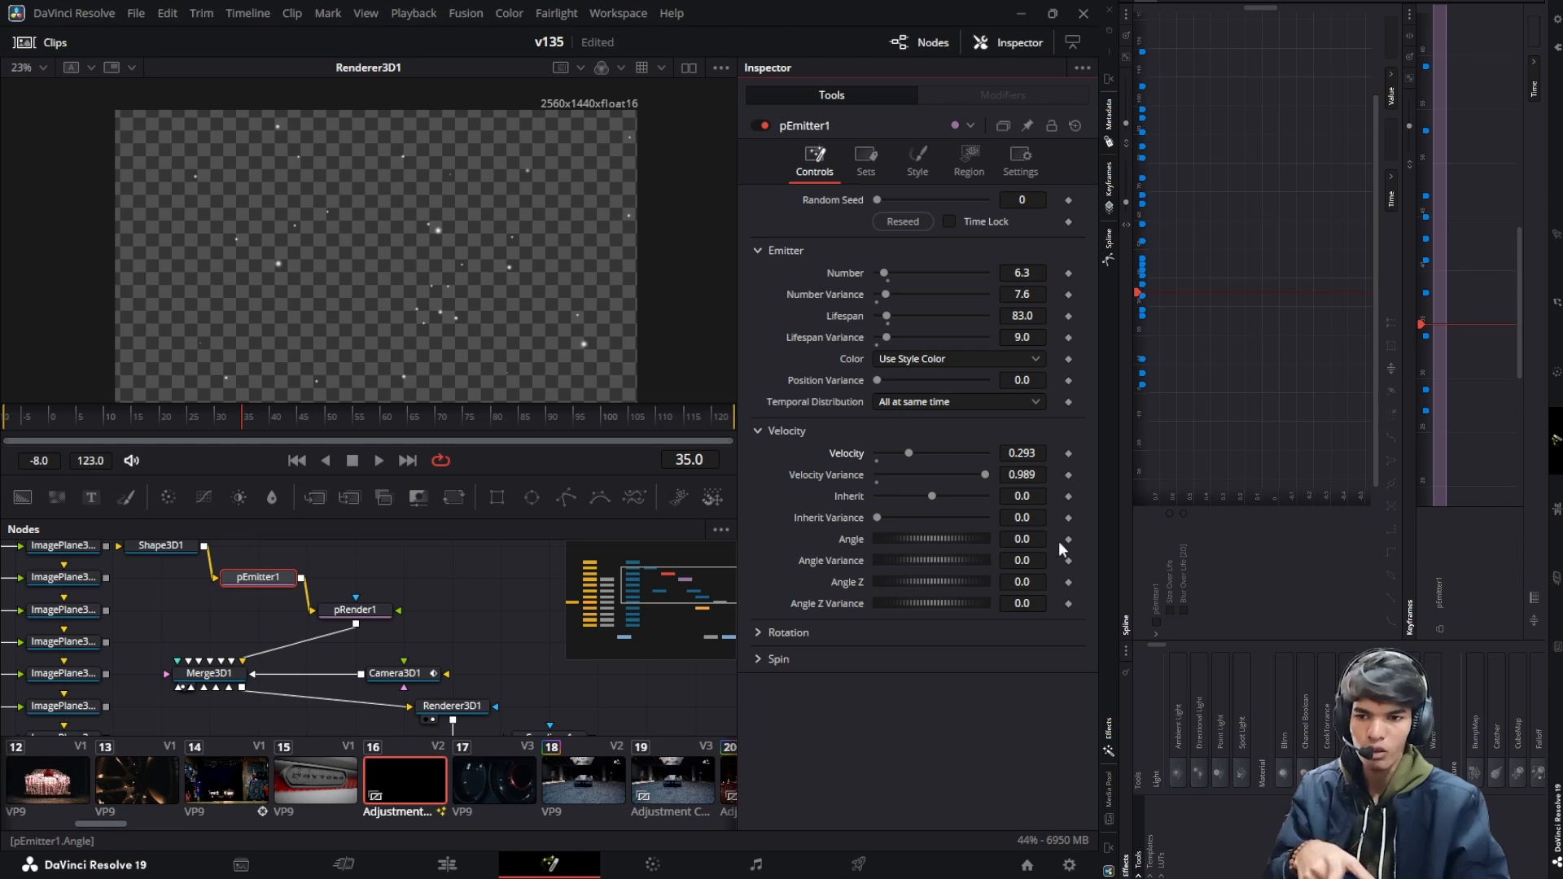
{"action": "left_click", "coordinate": [1023, 454]}
{"action": "type", "text": "0.025"}
{"action": "key", "text": "Return"}
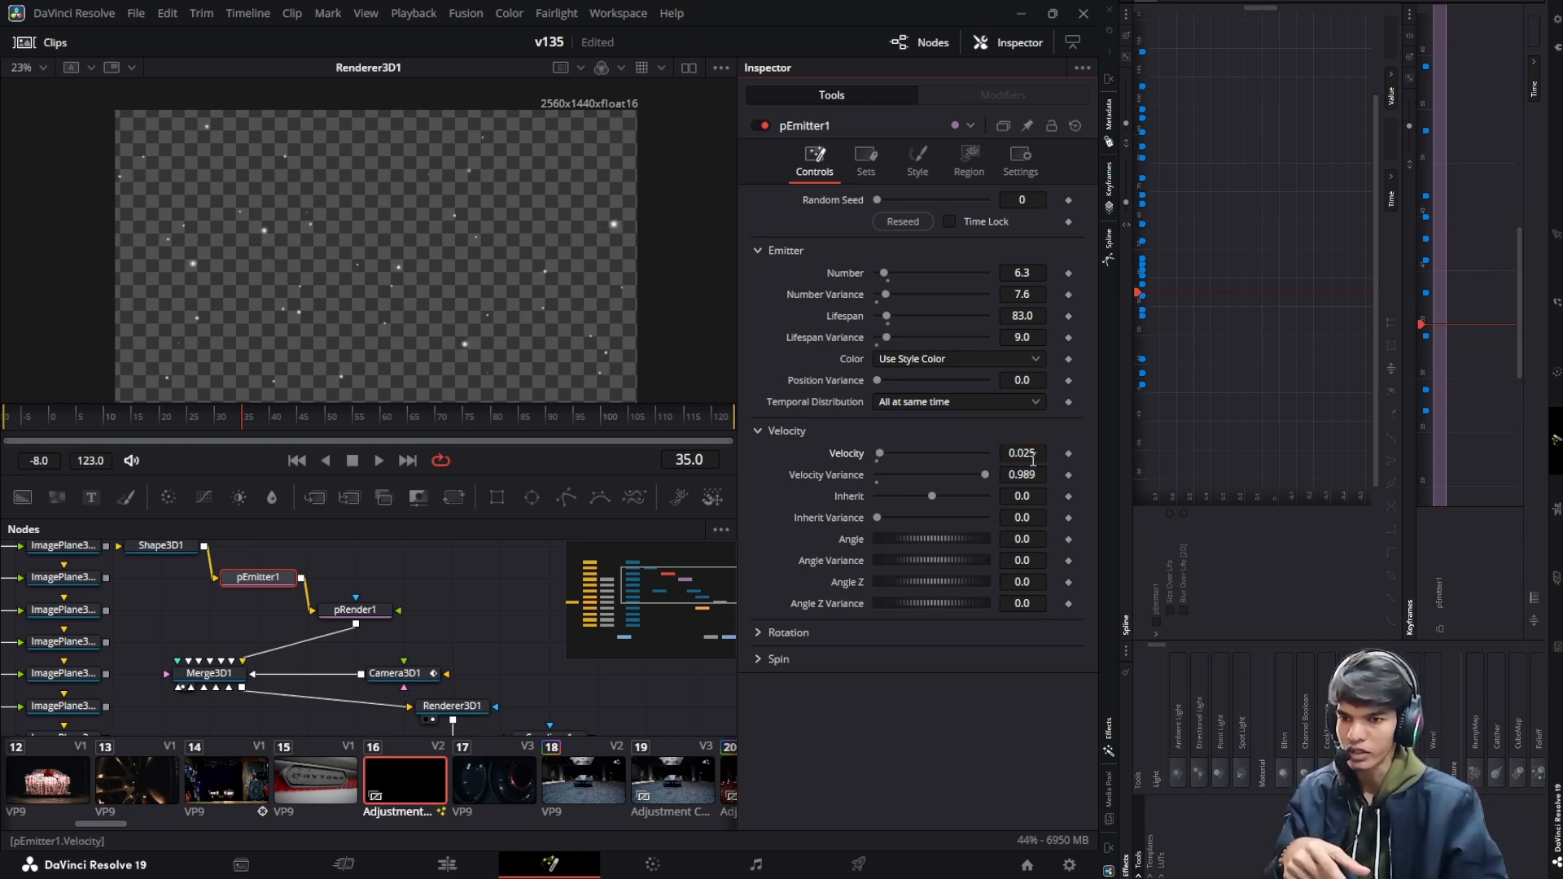
{"action": "mouse_move", "coordinate": [1029, 453]}
{"action": "left_mouse_down"}
{"action": "mouse_move", "coordinate": [969, 476]}
{"action": "mouse_move", "coordinate": [1035, 476]}
{"action": "left_mouse_up"}
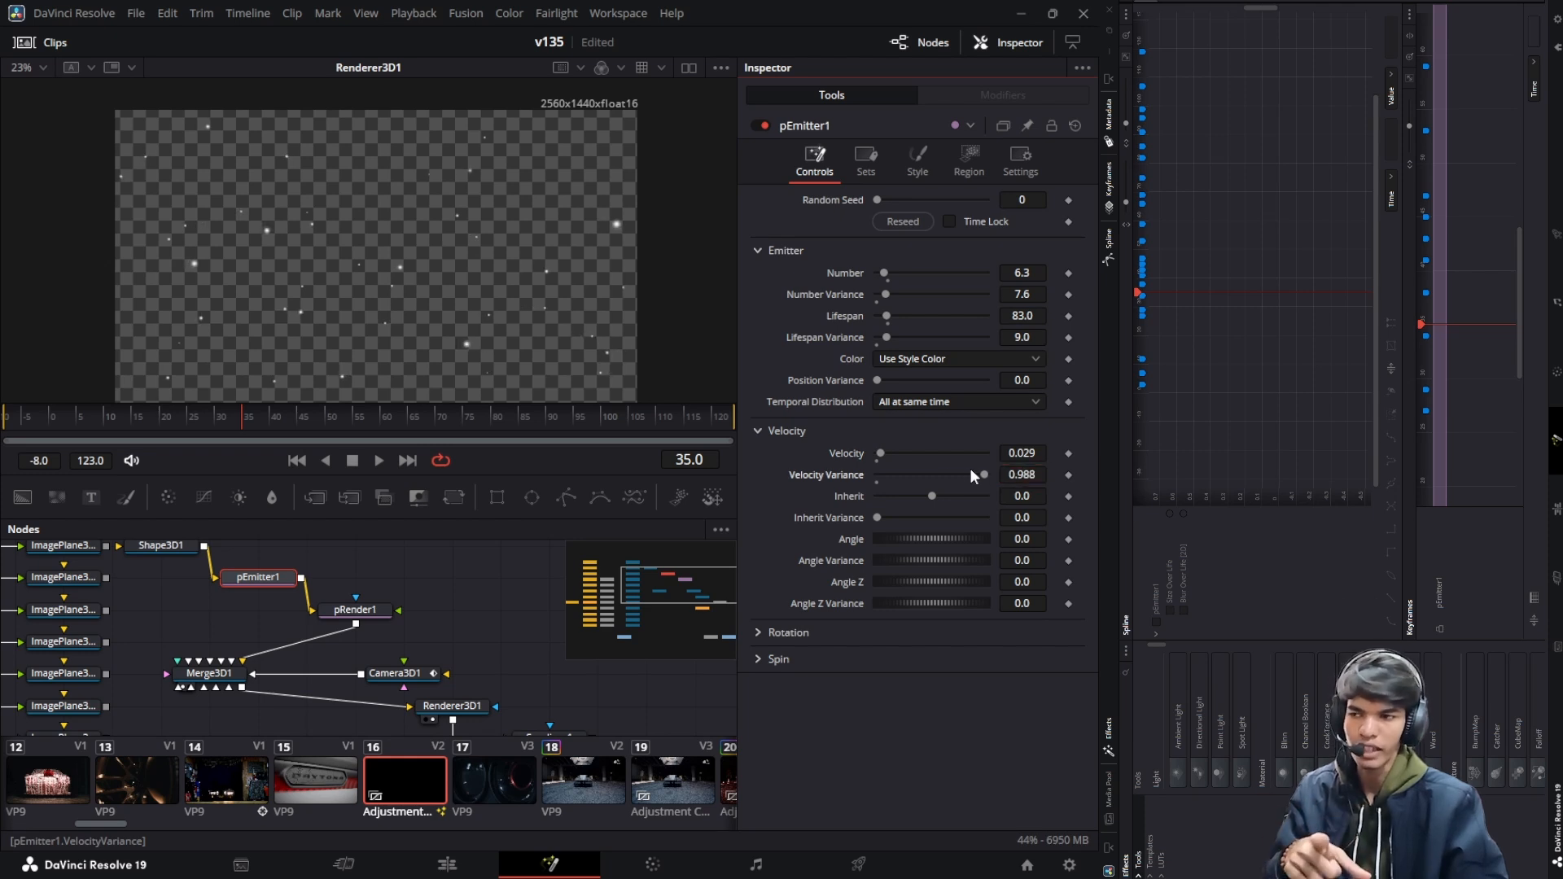
{"action": "scroll", "coordinate": [394, 304], "scroll_direction": "down", "scroll_amount": 2}
{"action": "scroll", "coordinate": [392, 305], "scroll_direction": "up", "scroll_amount": 2}
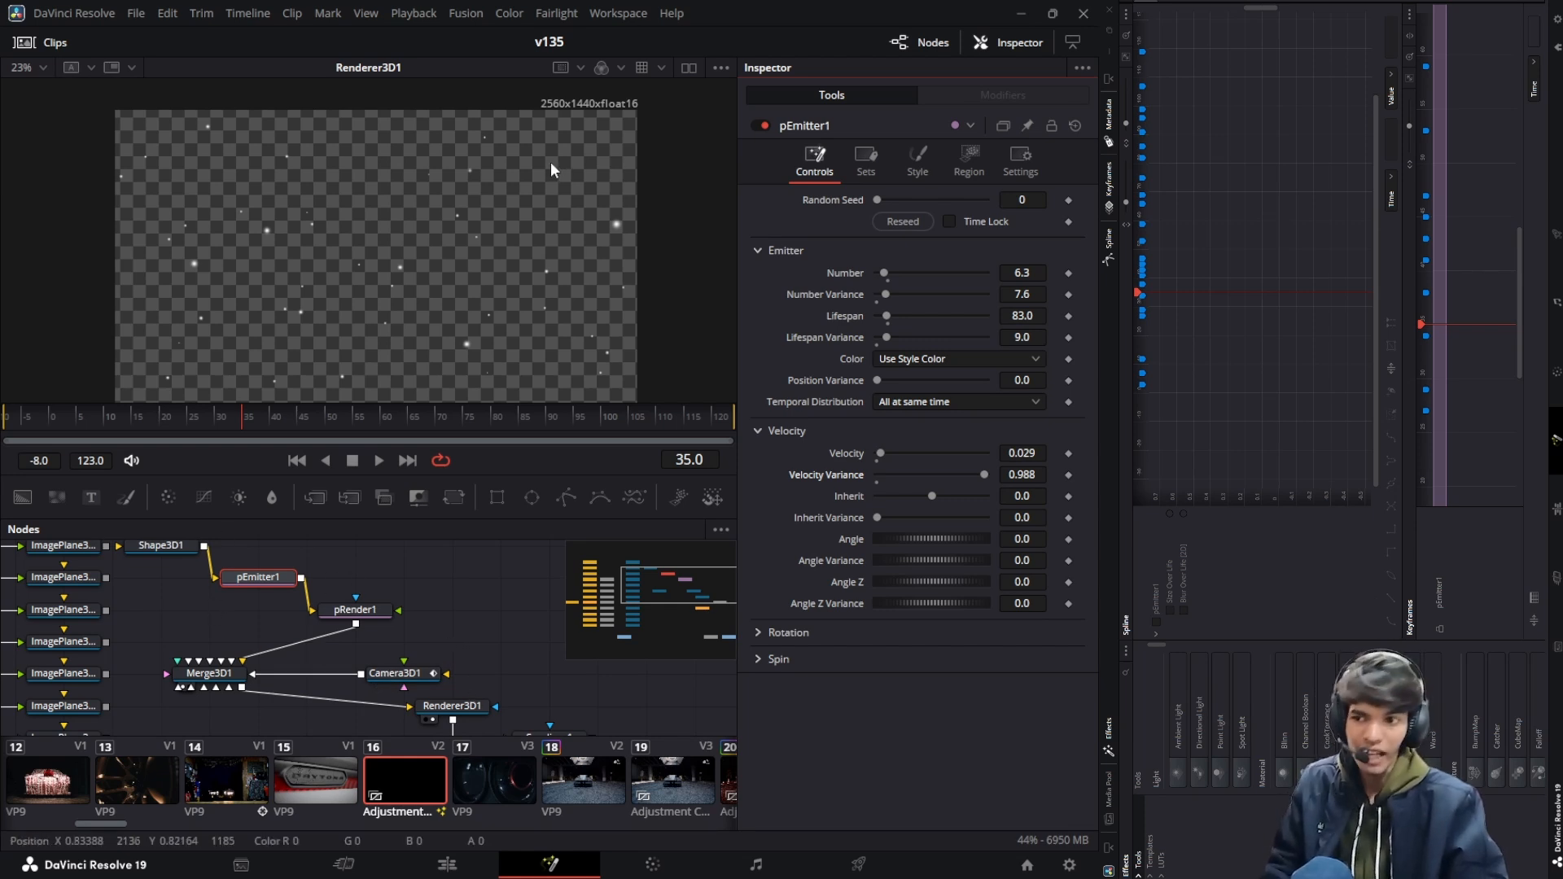
Color pEmitter1's particles cyan by reducing their red value to 0.0
{"action": "scroll", "coordinate": [259, 548], "scroll_direction": "up", "scroll_amount": 2}
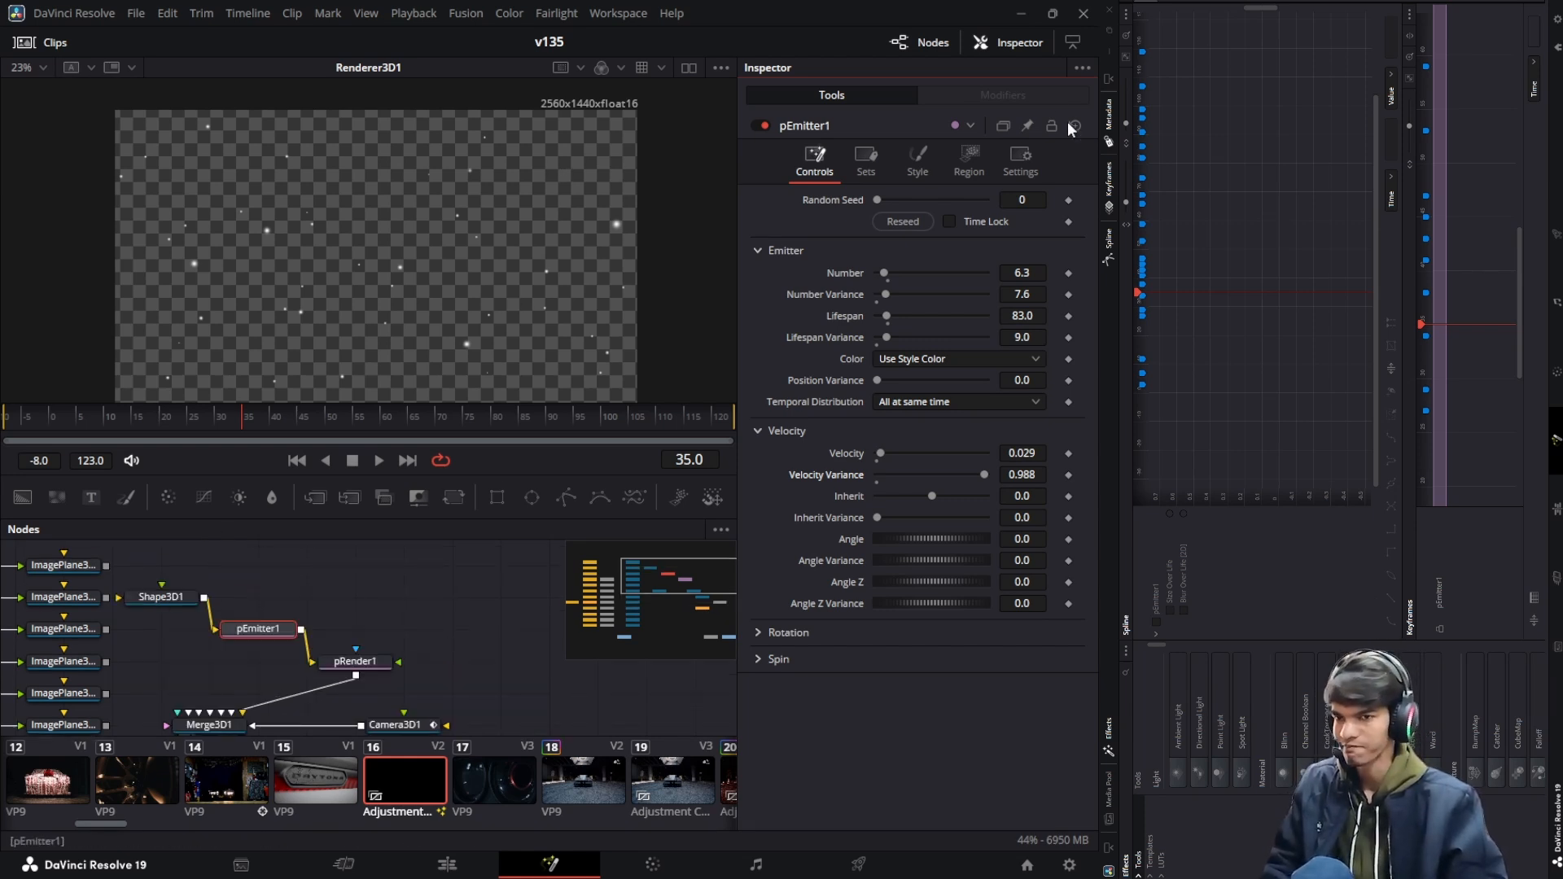
{"action": "left_click", "coordinate": [903, 167]}
{"action": "left_click", "coordinate": [759, 270]}
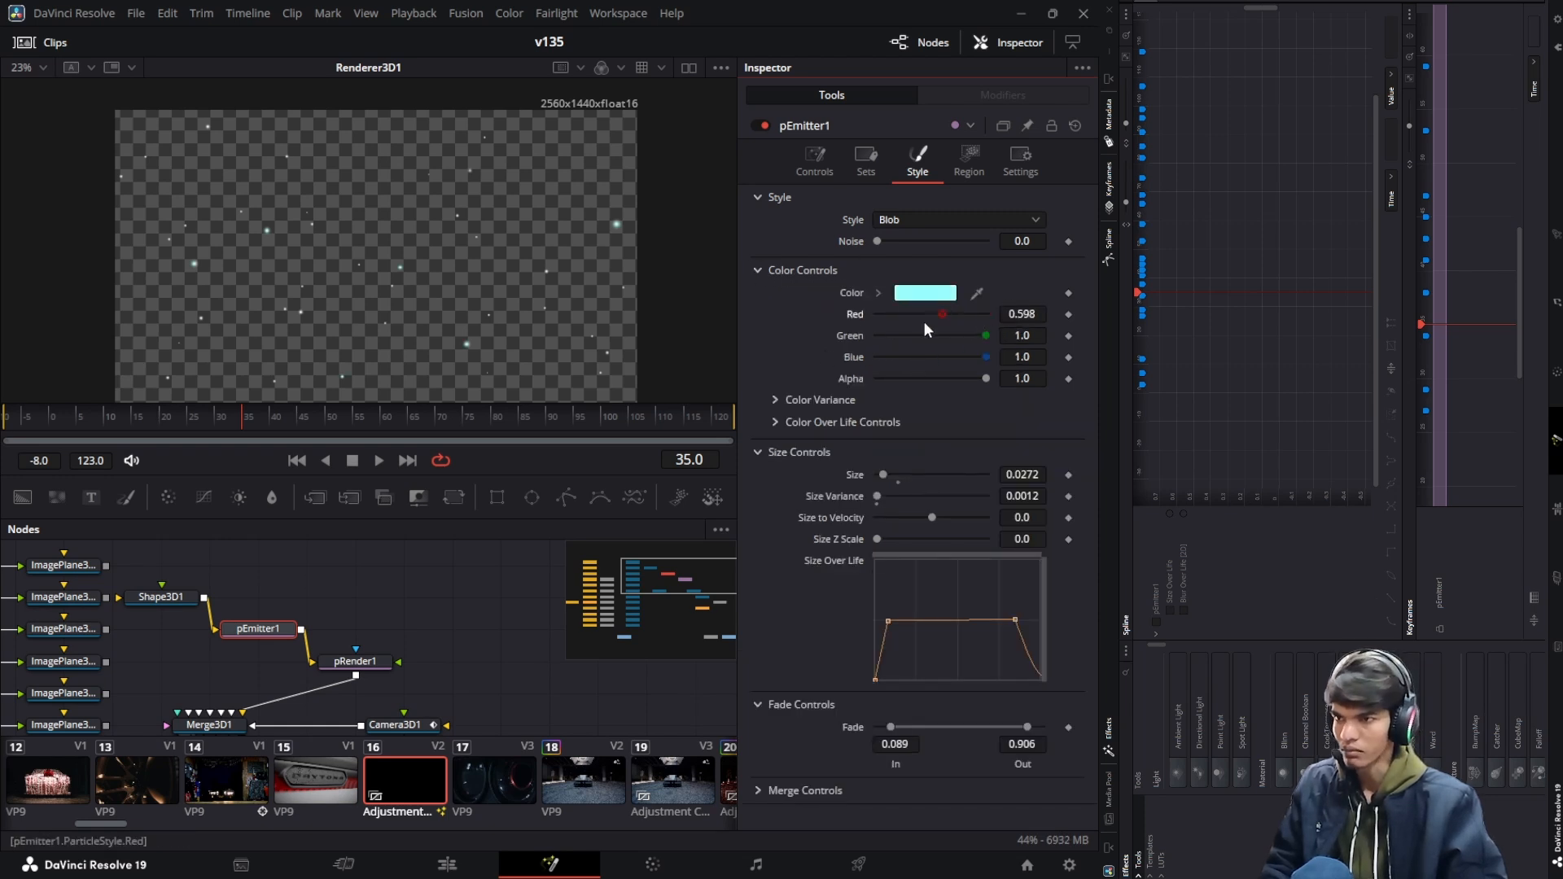
{"action": "left_click_drag", "start_coordinate": [924, 323], "coordinate": [811, 334]}
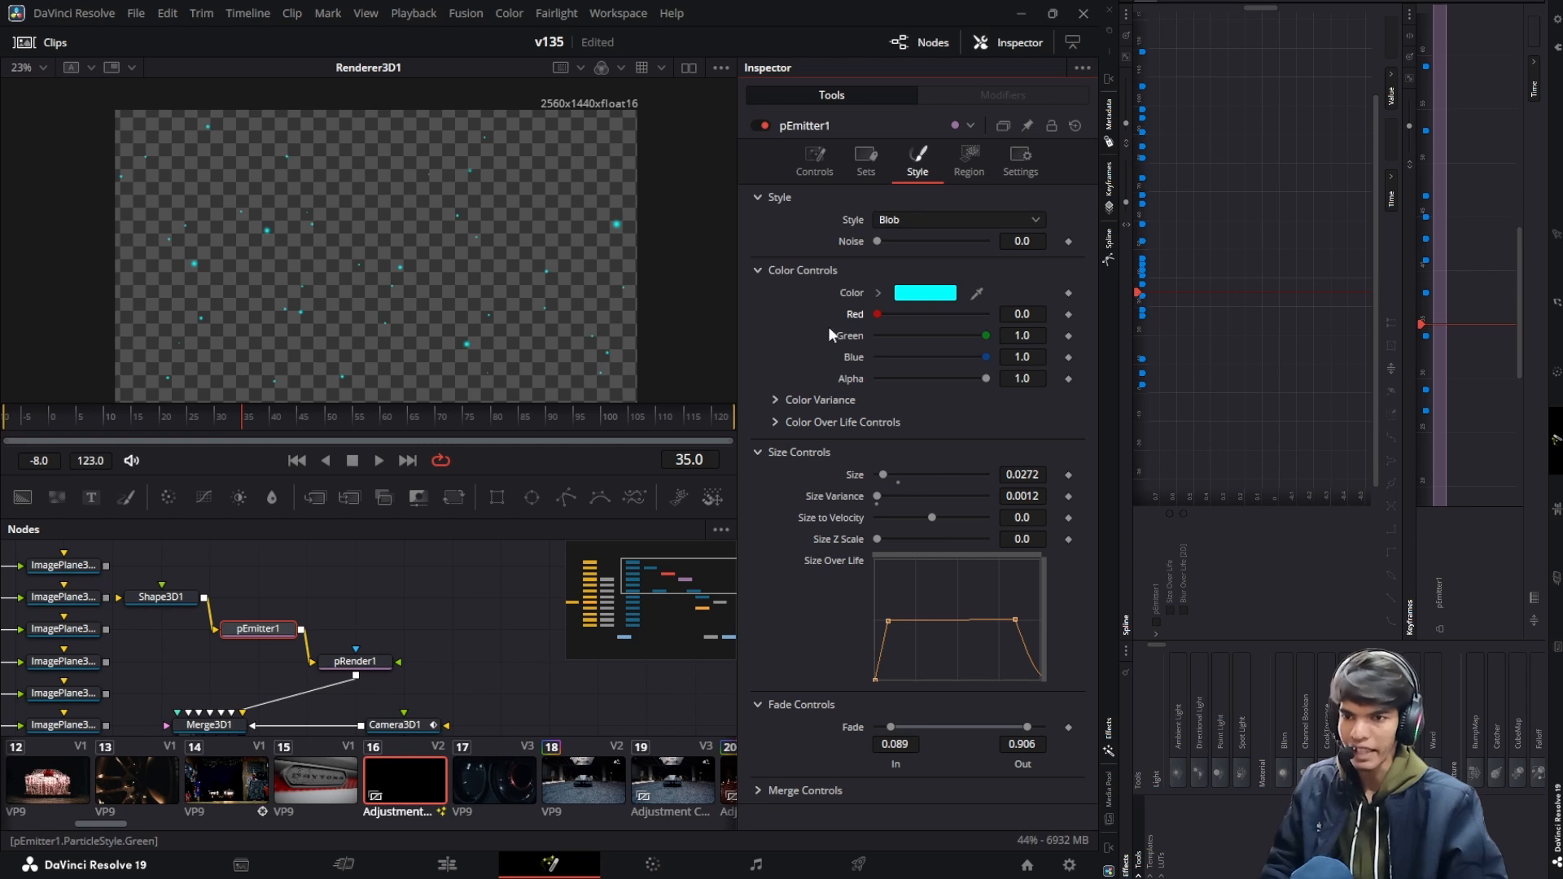
Set the particles' red color variance to range from -1.0 to 1.0
{"action": "left_click", "coordinate": [777, 398]}
{"action": "scroll", "coordinate": [936, 350], "scroll_direction": "down", "scroll_amount": 3}
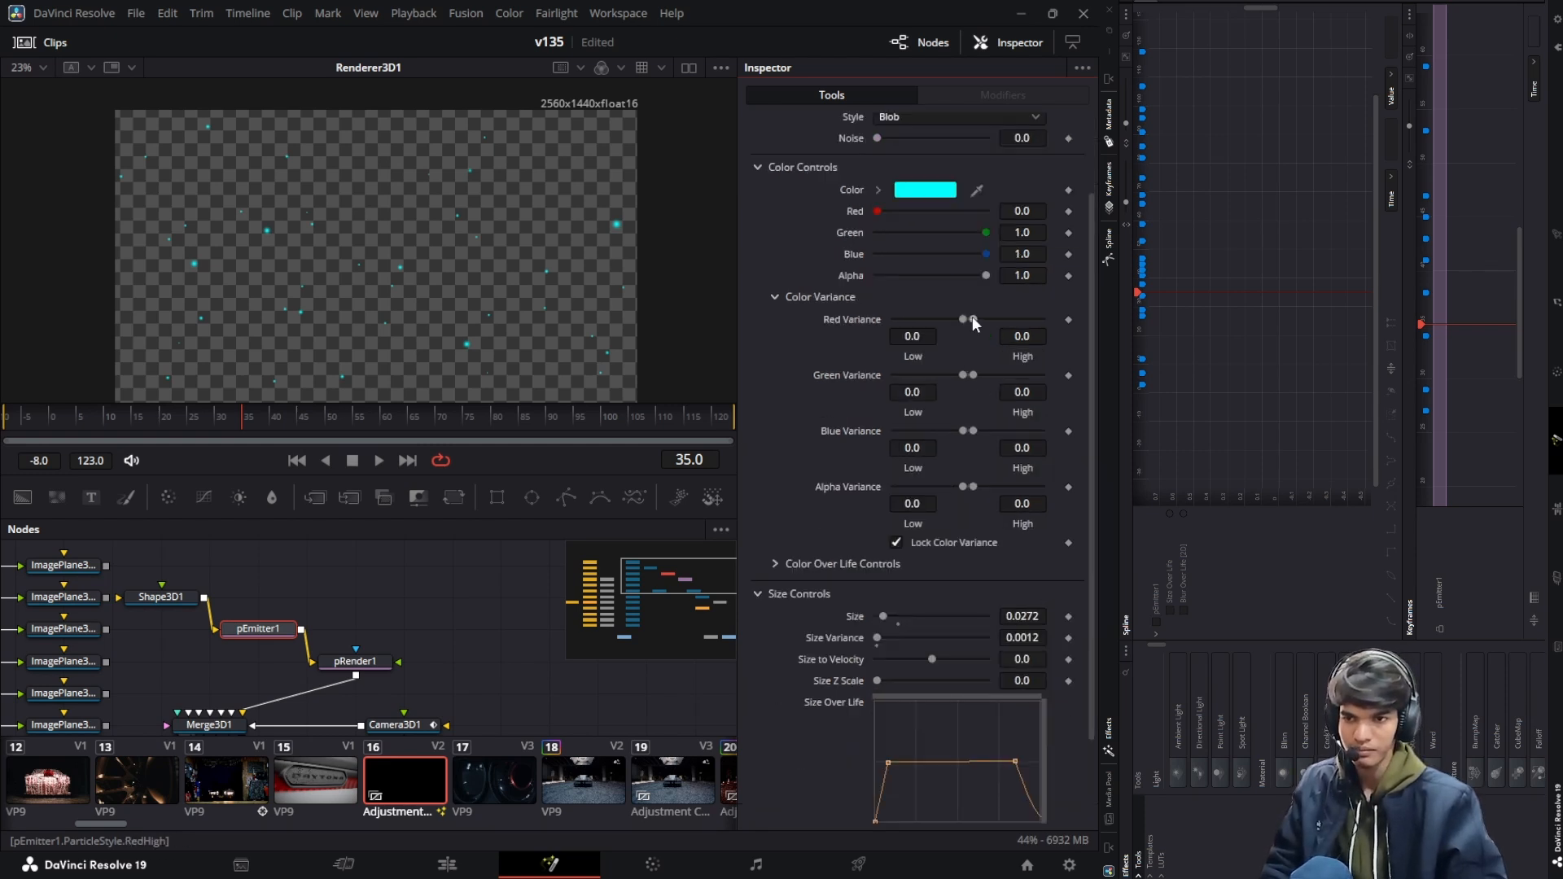
{"action": "left_click_drag", "start_coordinate": [972, 318], "coordinate": [984, 319]}
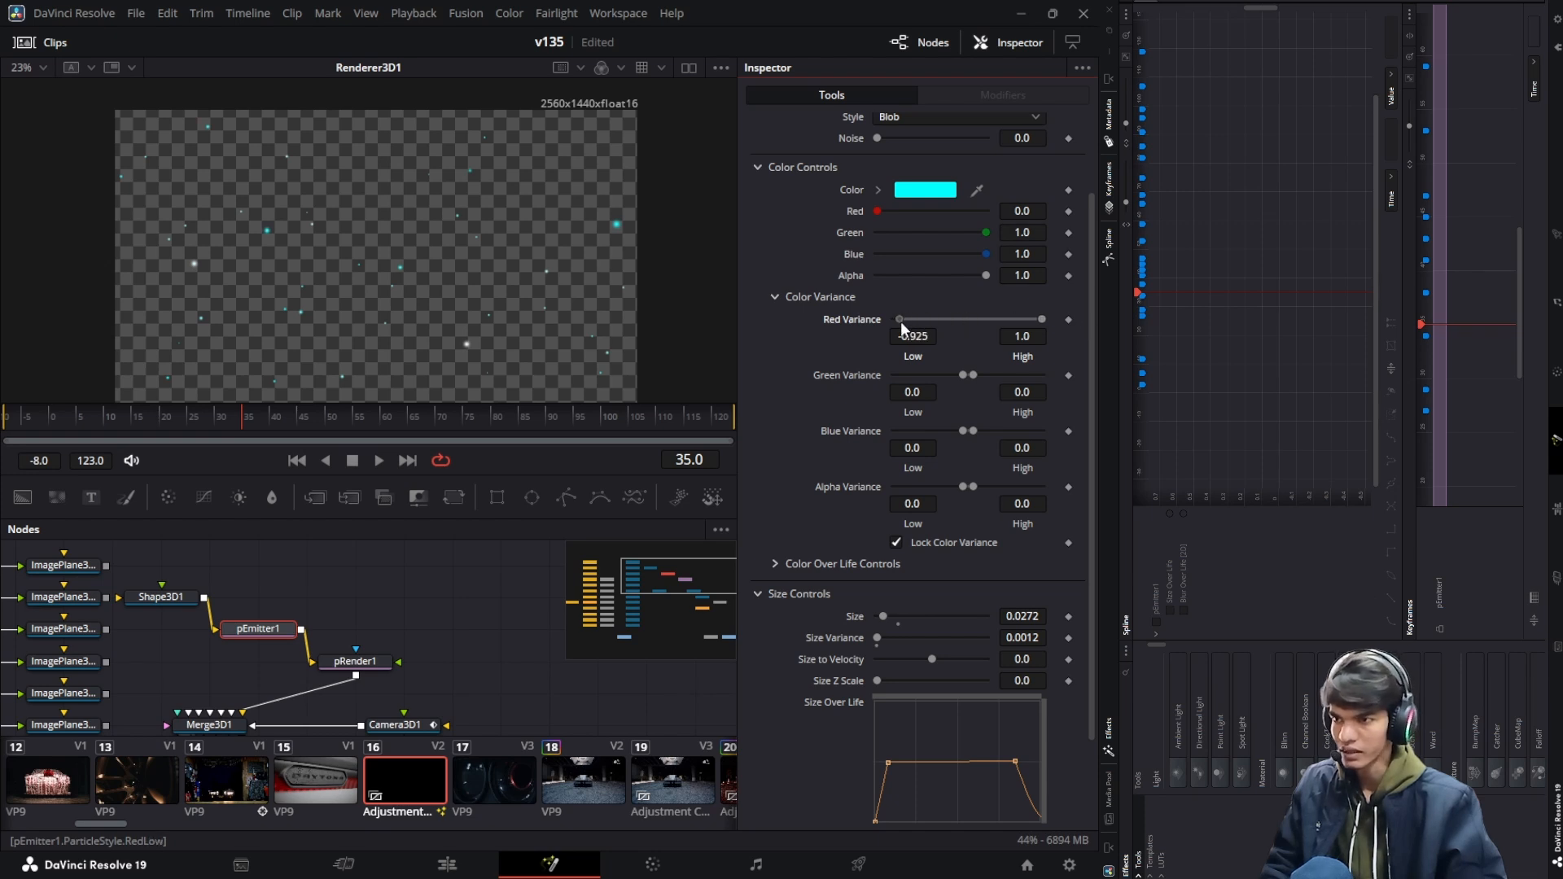
Try varying the particles' green and blue, with a blue variance low of about -0.887
{"action": "mouse_move", "coordinate": [963, 371]}
{"action": "left_mouse_down"}
{"action": "mouse_move", "coordinate": [950, 378]}
{"action": "mouse_move", "coordinate": [1007, 371]}
{"action": "mouse_move", "coordinate": [956, 369]}
{"action": "left_mouse_up"}
{"action": "double_click", "coordinate": [960, 376]}
{"action": "double_click", "coordinate": [956, 376]}
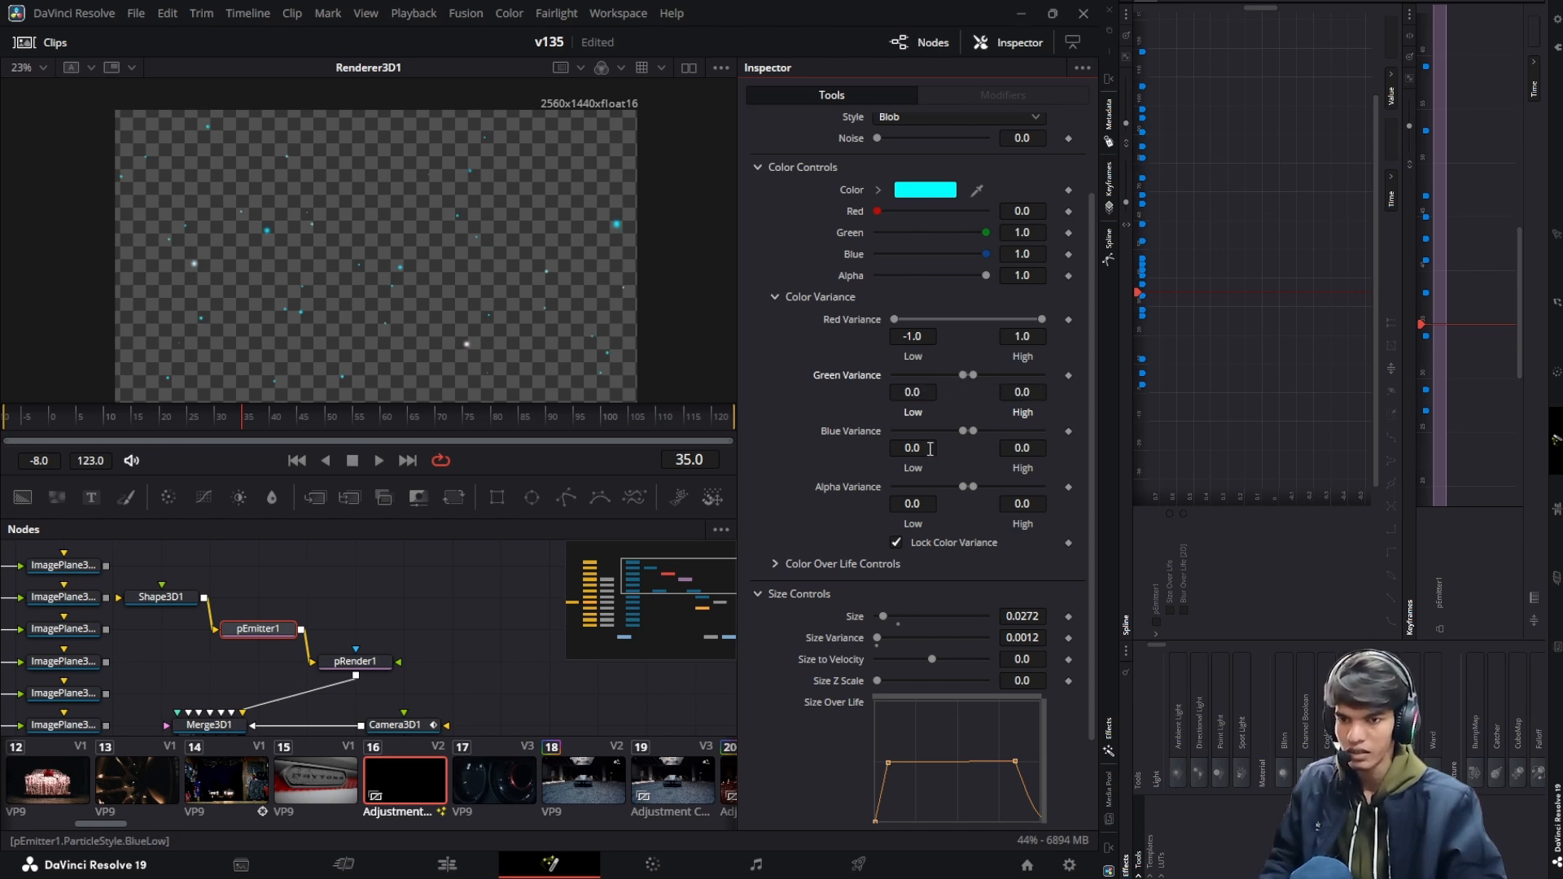
{"action": "left_click", "coordinate": [973, 430]}
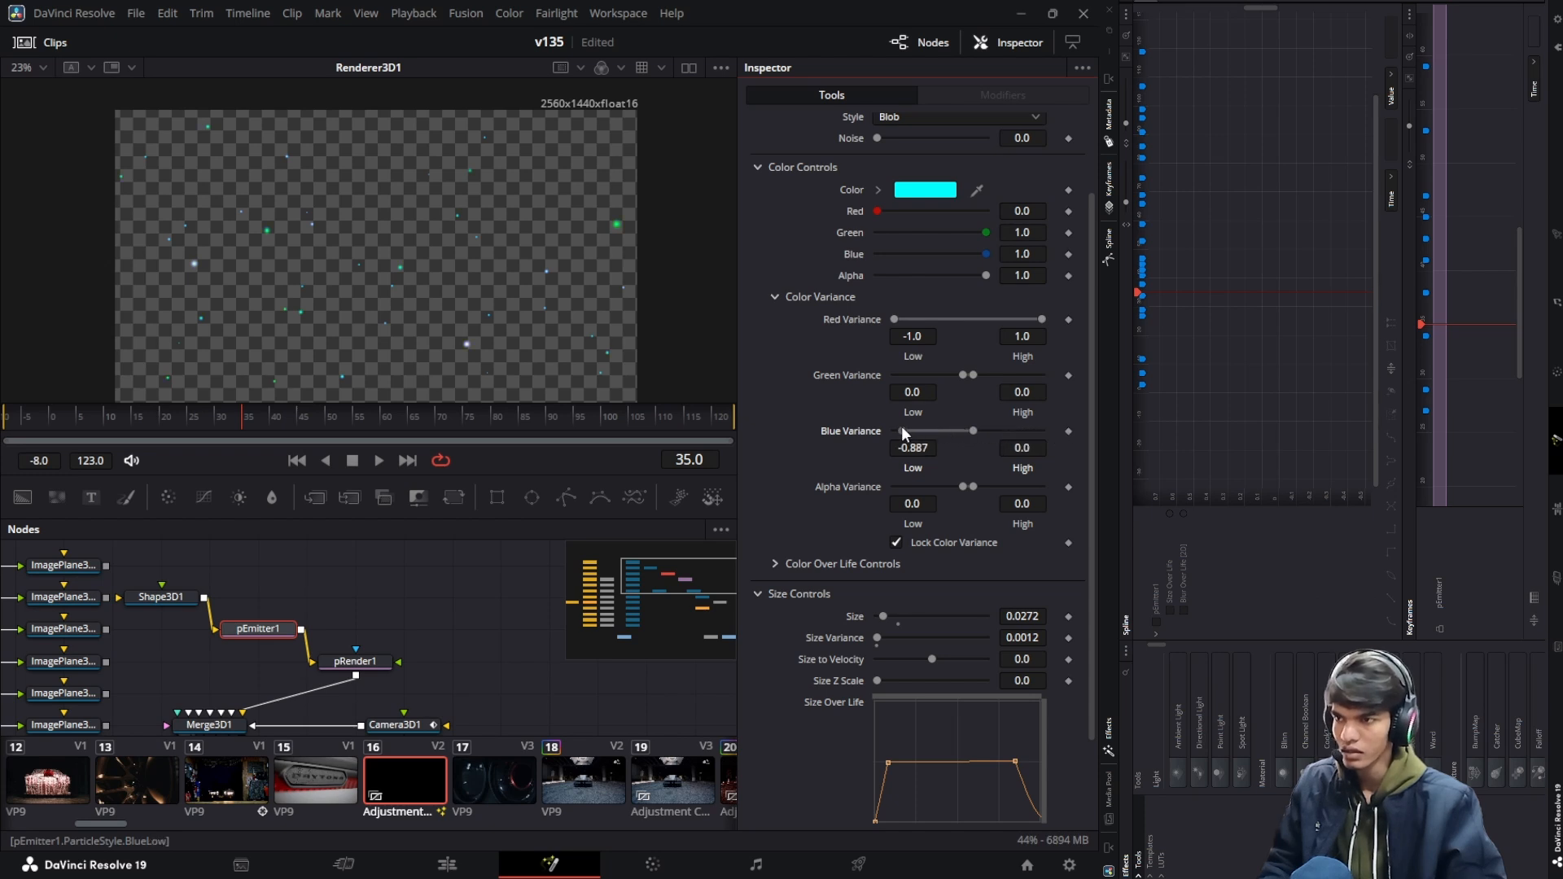
Set the particles' alpha variance to range from -1.0 to 1.0
{"action": "left_click_drag", "start_coordinate": [975, 487], "coordinate": [985, 486]}
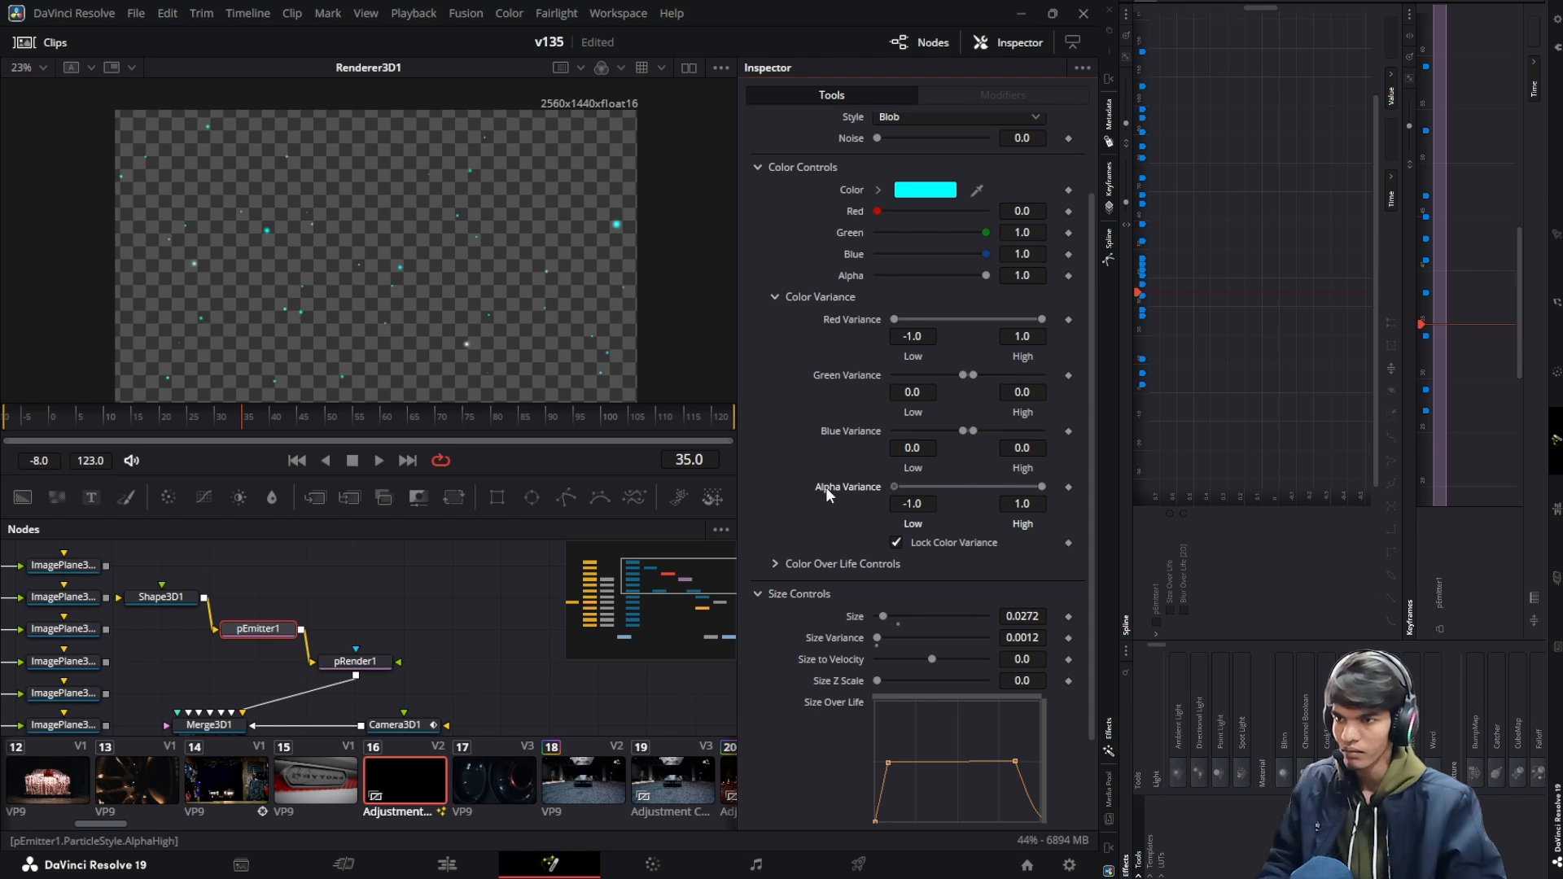
Set the particles' blue and green color variances to range from -1.0 to 1.0
{"action": "left_click_drag", "start_coordinate": [968, 430], "coordinate": [798, 432]}
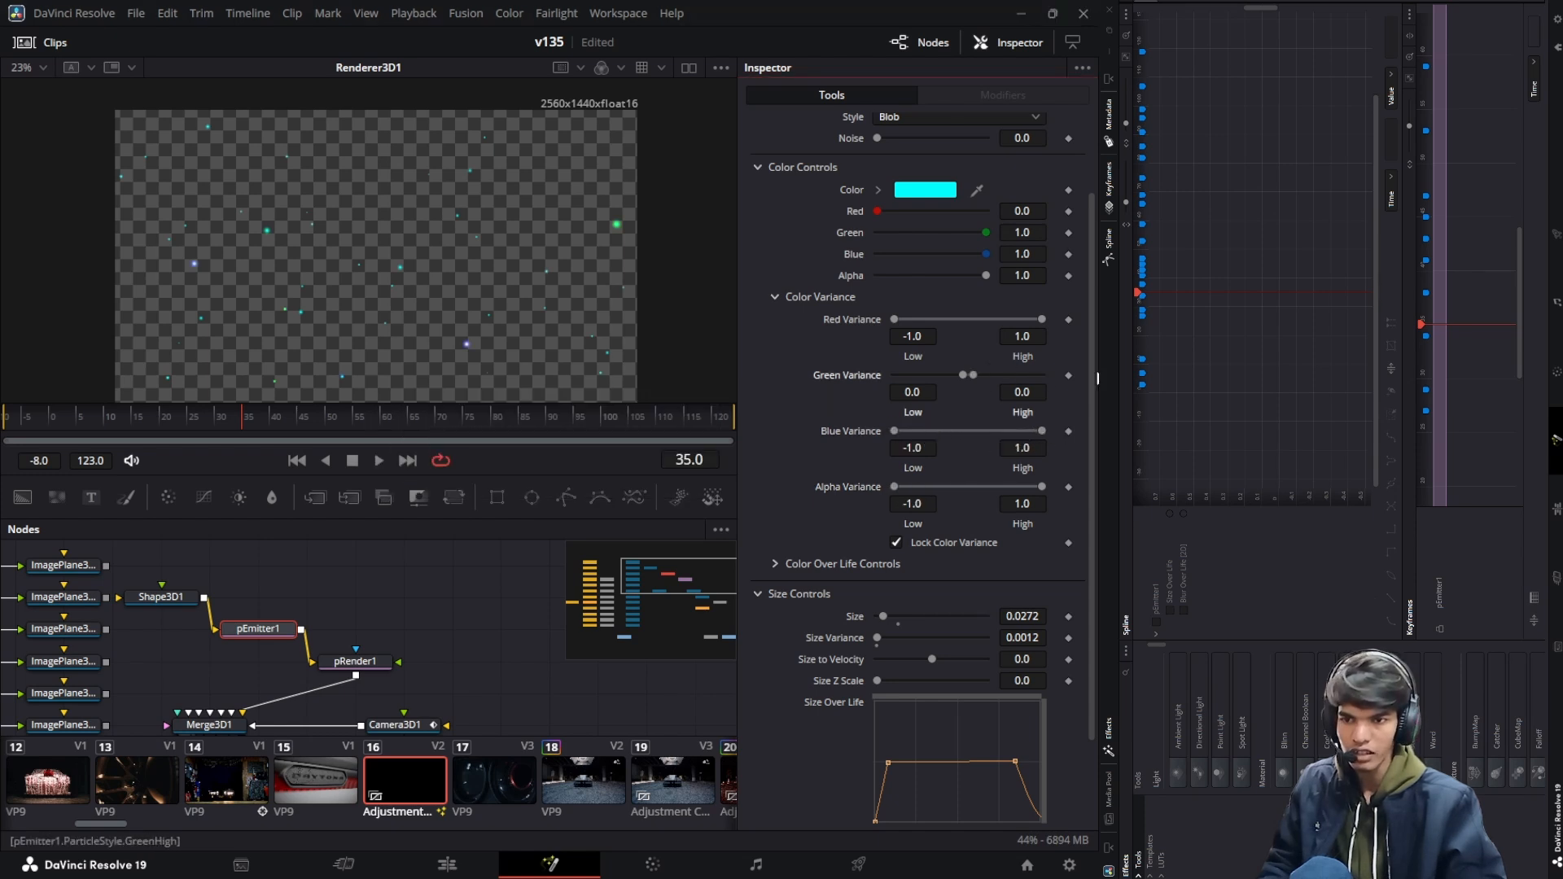
{"action": "left_click_drag", "start_coordinate": [1056, 368], "coordinate": [1058, 370]}
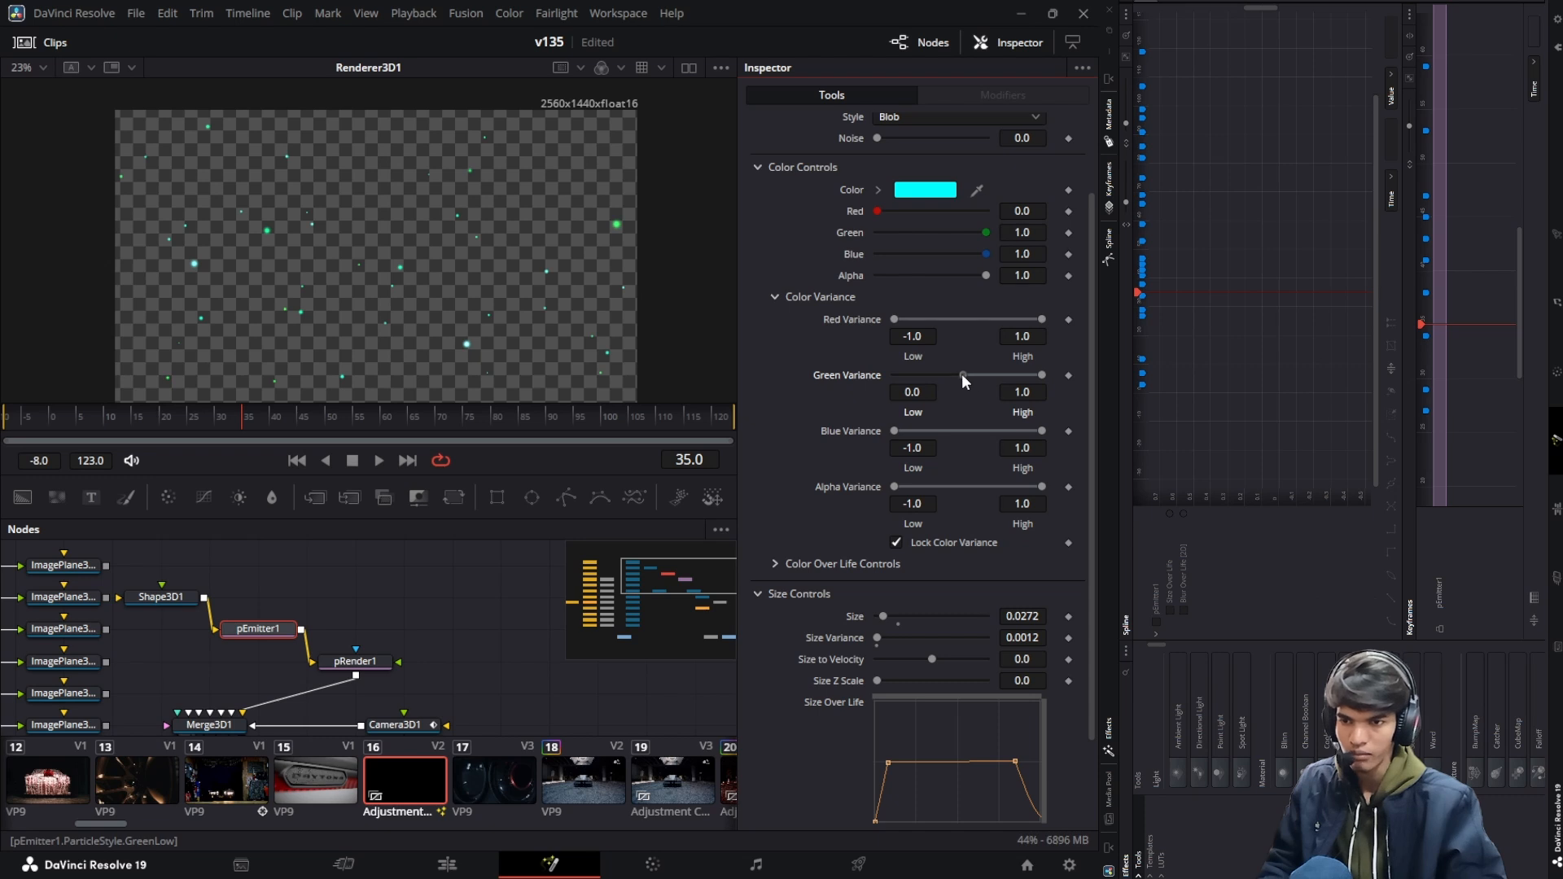
{"action": "left_click_drag", "start_coordinate": [961, 374], "coordinate": [797, 369]}
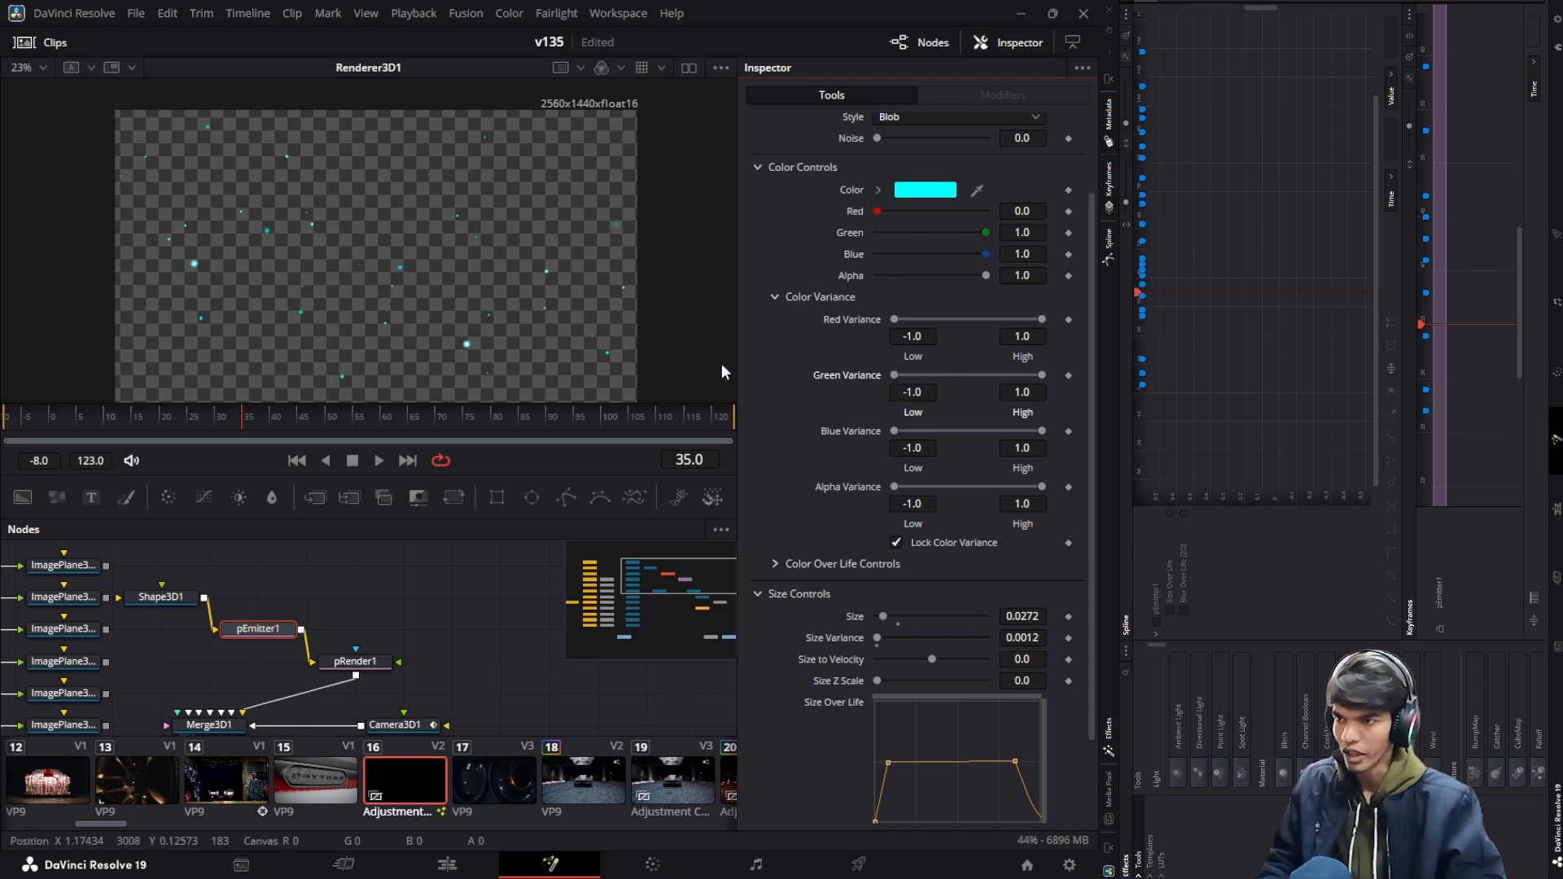
Change the particles' base color to white (#ffffff)
{"action": "left_click", "coordinate": [926, 189]}
{"action": "left_click_drag", "start_coordinate": [816, 565], "coordinate": [882, 771]}
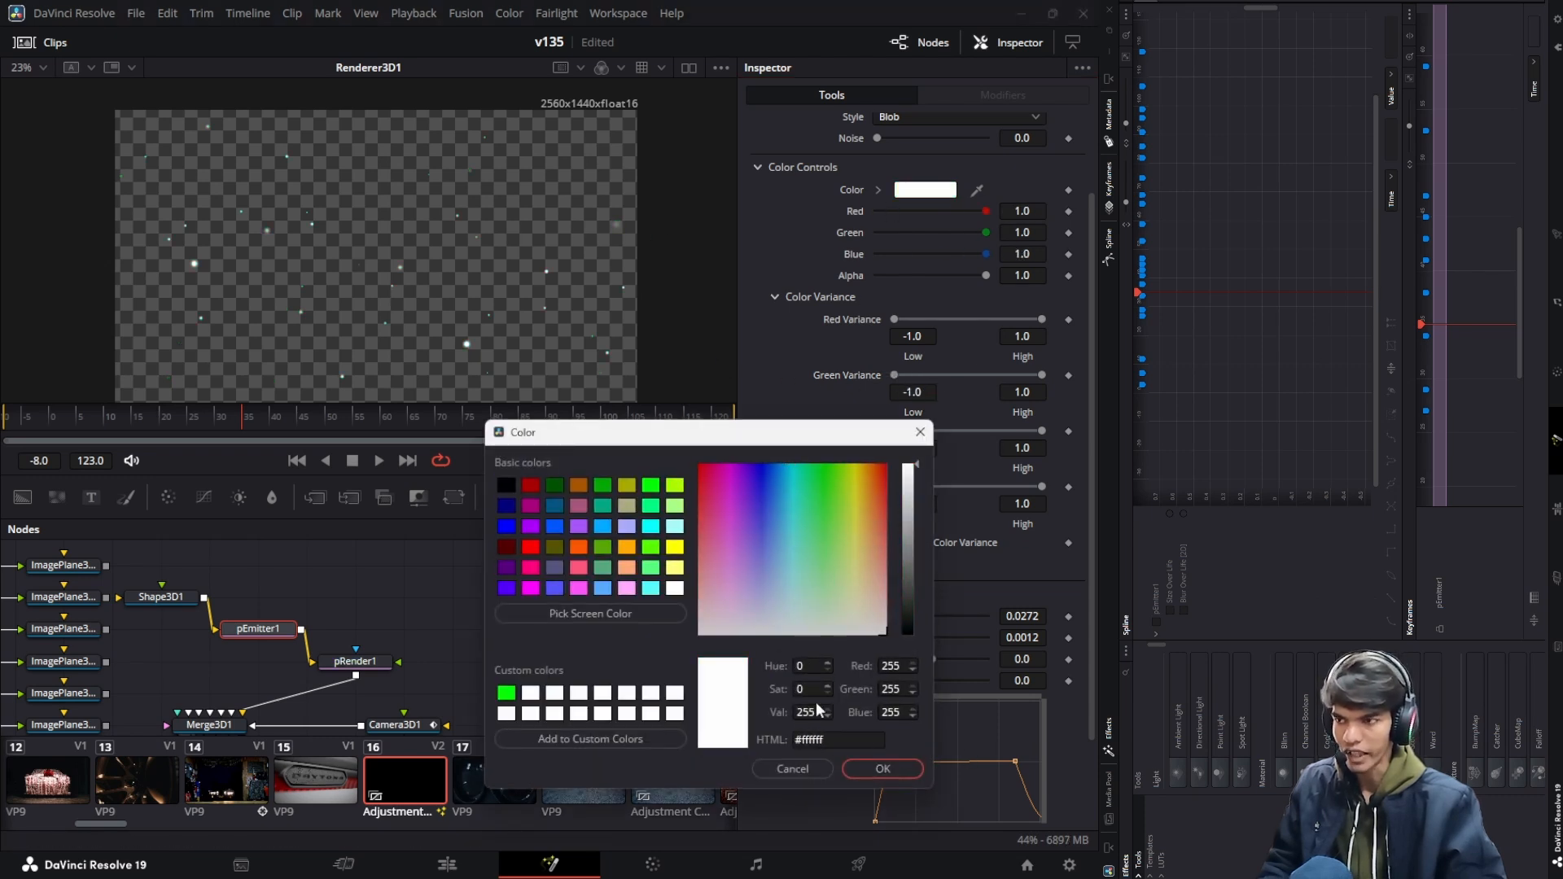
{"action": "left_click", "coordinate": [867, 770]}
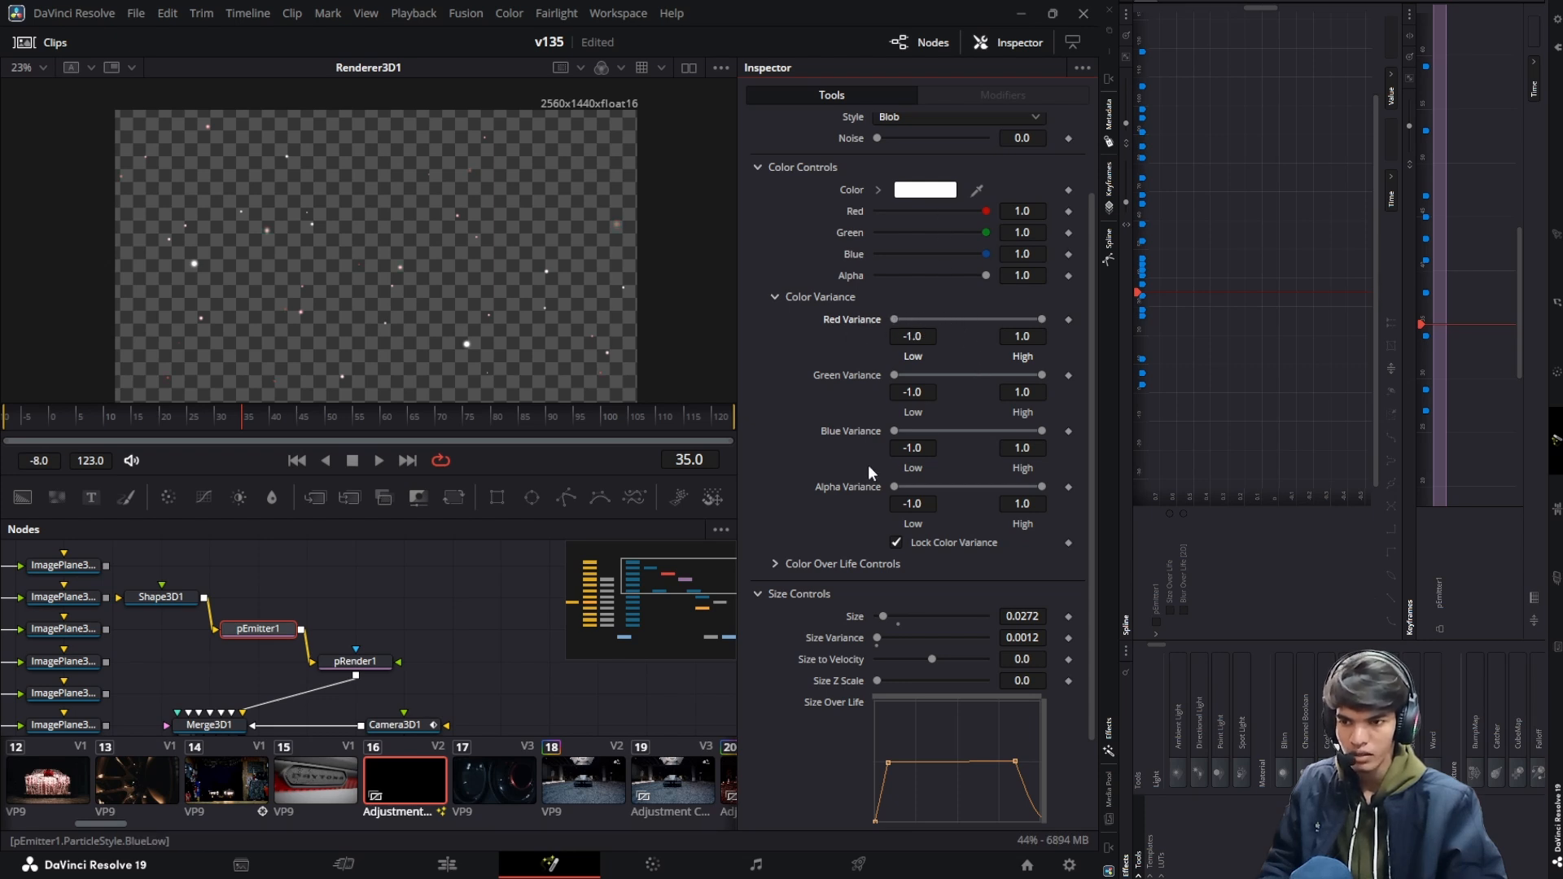
Set the particles' green variance to range from -0.575 to 1.0 and blue variance from -0.5 to 1.0
{"action": "left_click_drag", "start_coordinate": [895, 432], "coordinate": [928, 429]}
{"action": "left_click_drag", "start_coordinate": [897, 373], "coordinate": [930, 372]}
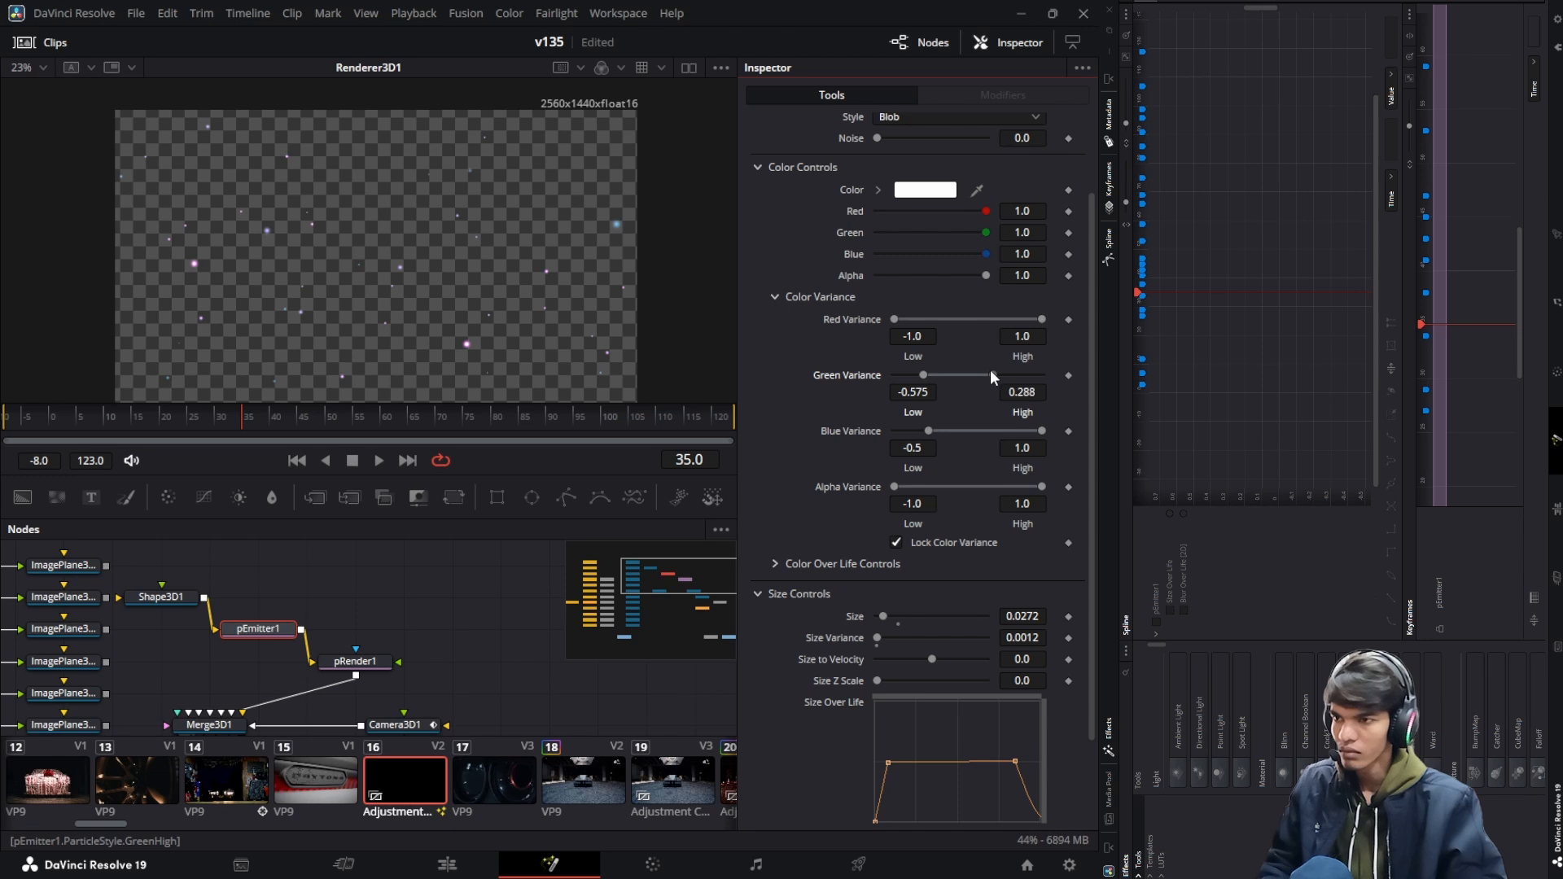
{"action": "left_click_drag", "start_coordinate": [1016, 373], "coordinate": [1050, 374]}
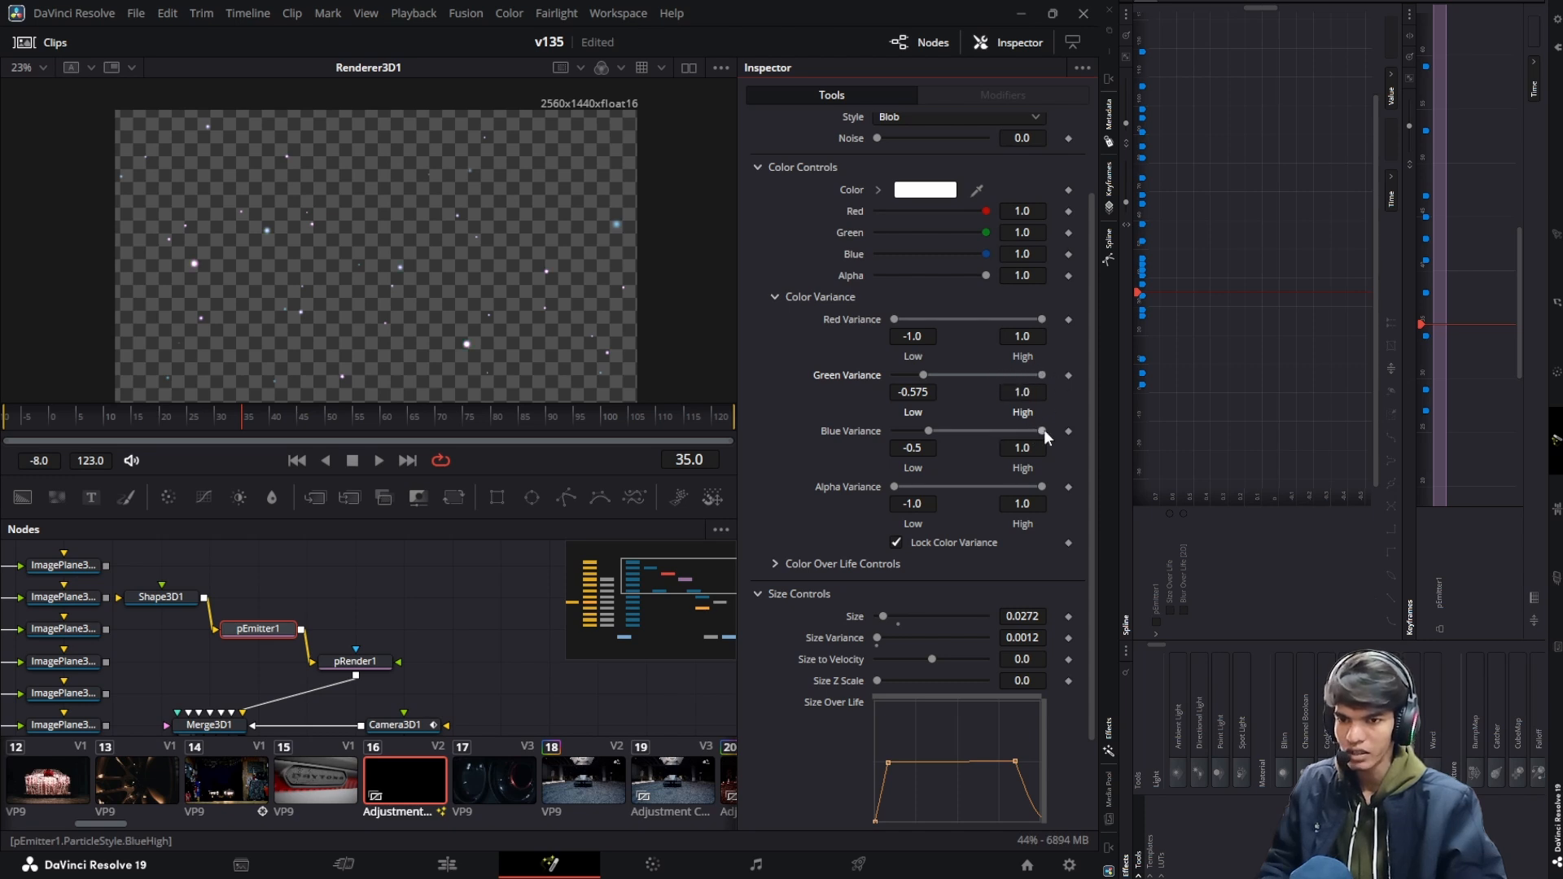
{"action": "mouse_move", "coordinate": [1041, 430]}
{"action": "left_mouse_down"}
{"action": "mouse_move", "coordinate": [1015, 429]}
{"action": "mouse_move", "coordinate": [1050, 430]}
{"action": "left_mouse_up"}
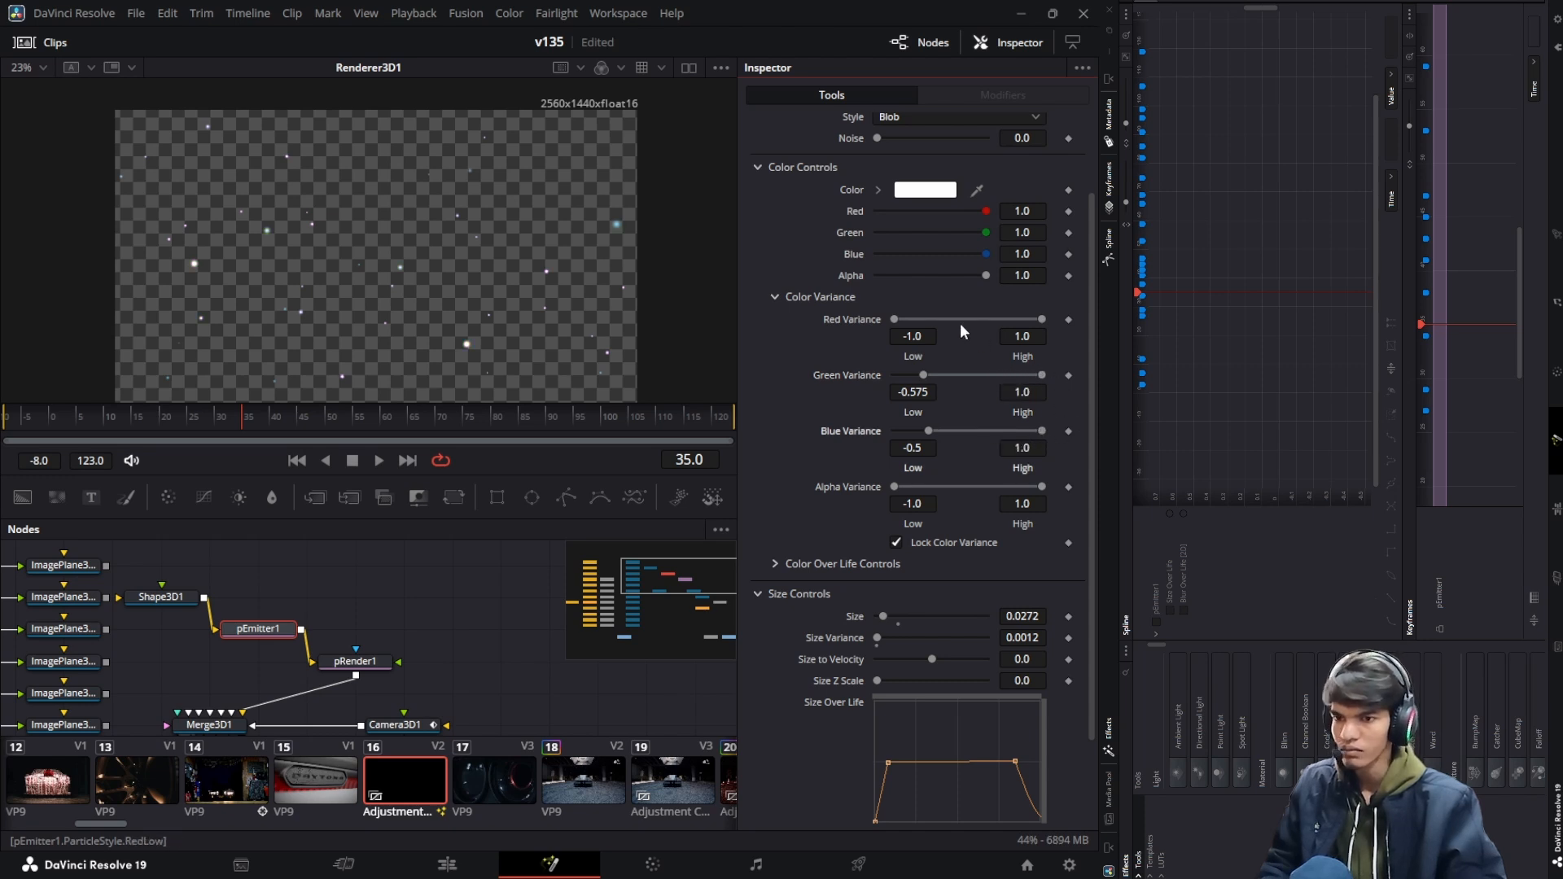
Change the particles' base color to cyan, with red 0.0, green 1.0 and blue about 0.969
{"action": "scroll", "coordinate": [1015, 182], "scroll_direction": "up", "scroll_amount": 3}
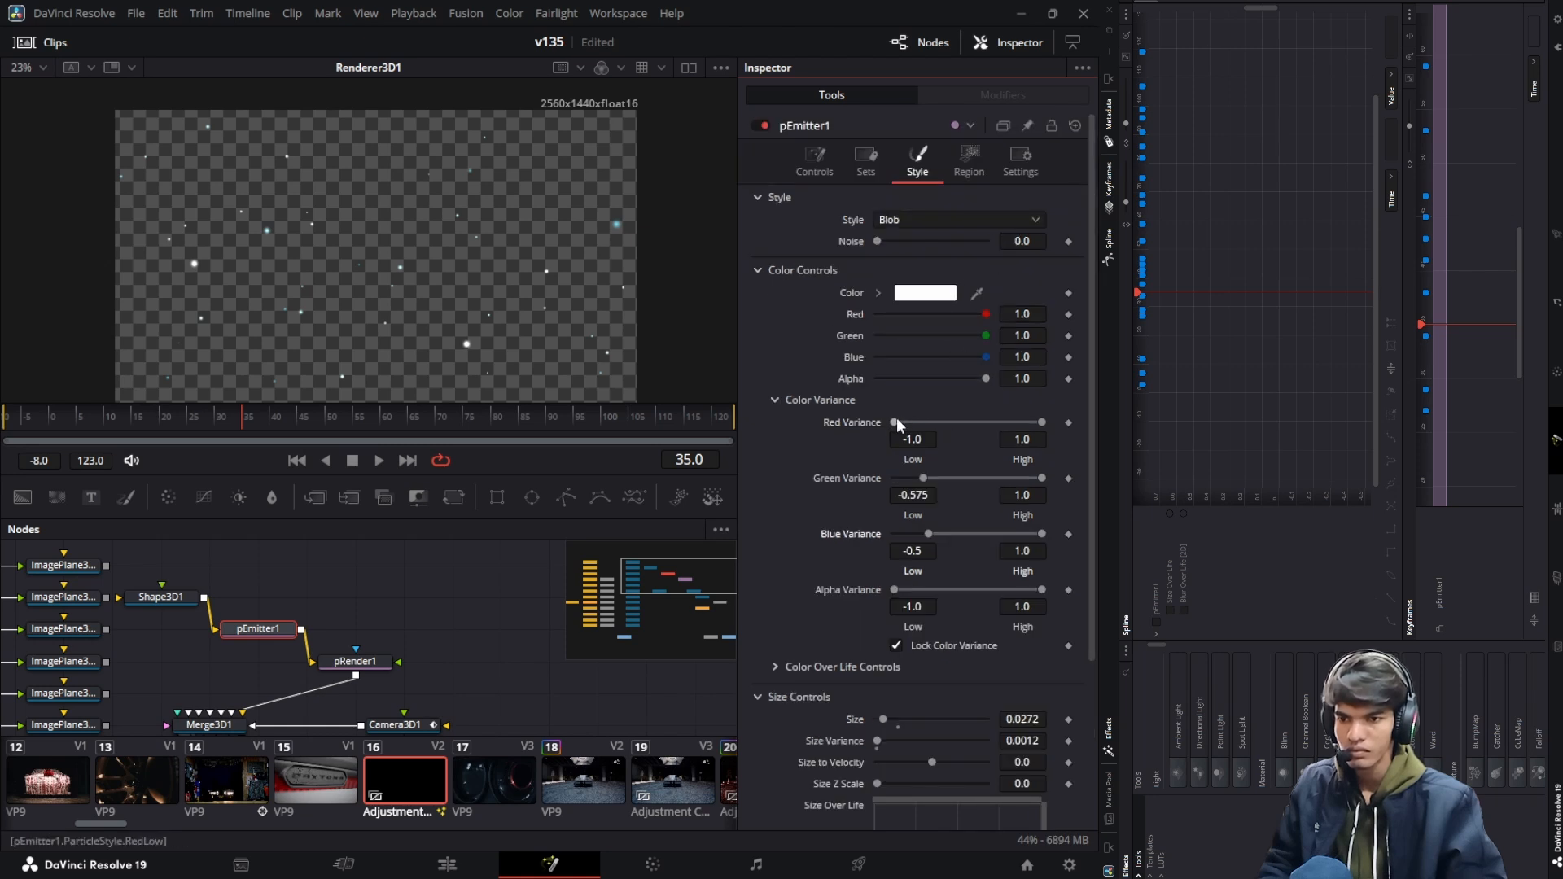
{"action": "left_click", "coordinate": [925, 293]}
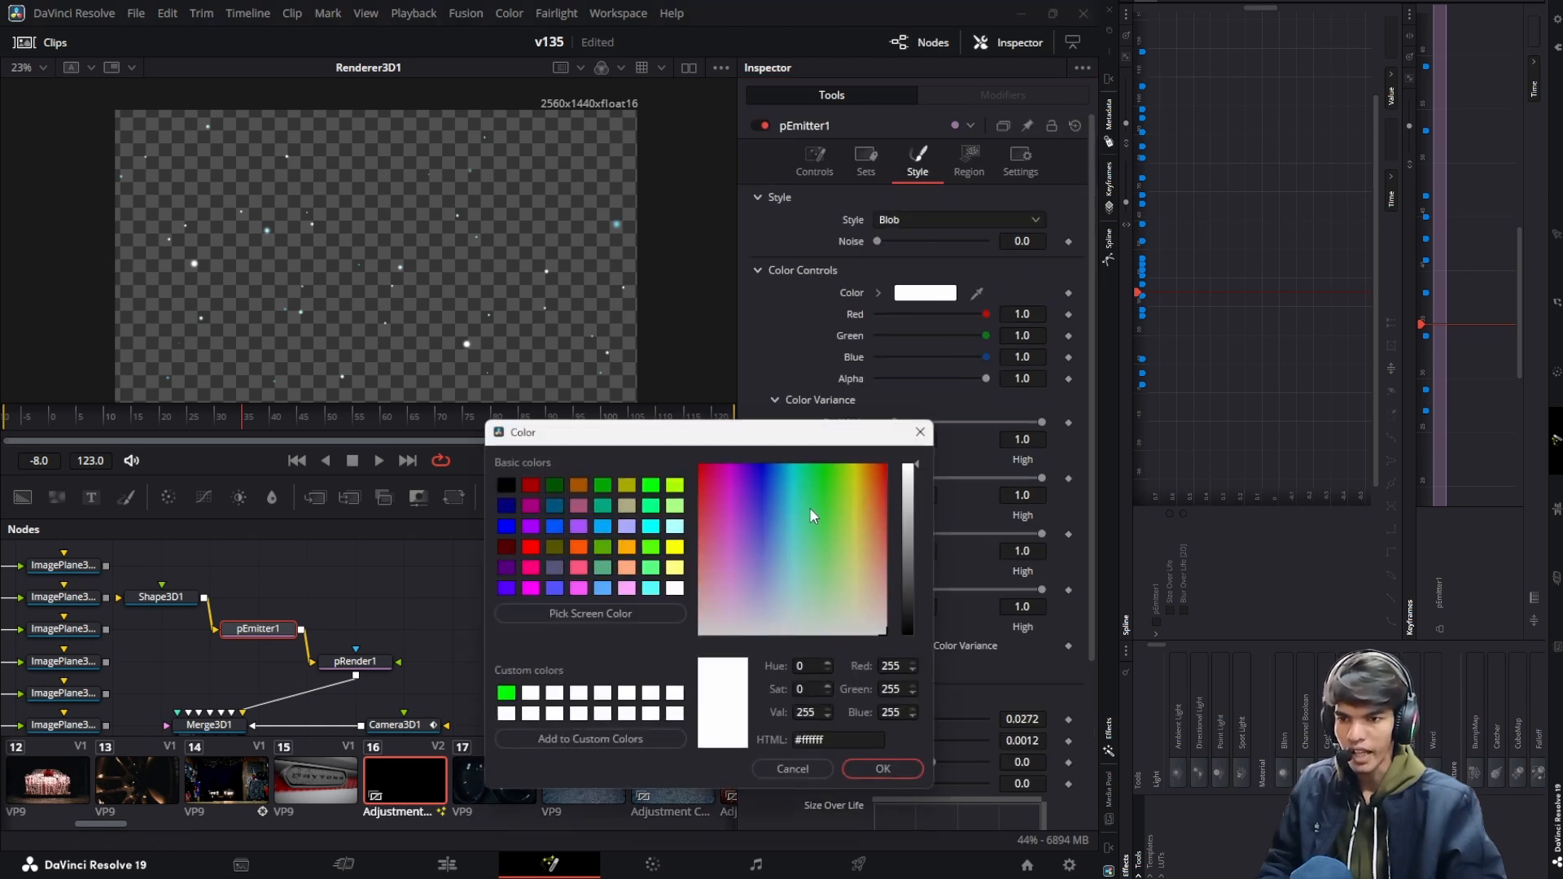
{"action": "left_click", "coordinate": [794, 465]}
{"action": "left_click", "coordinate": [881, 769]}
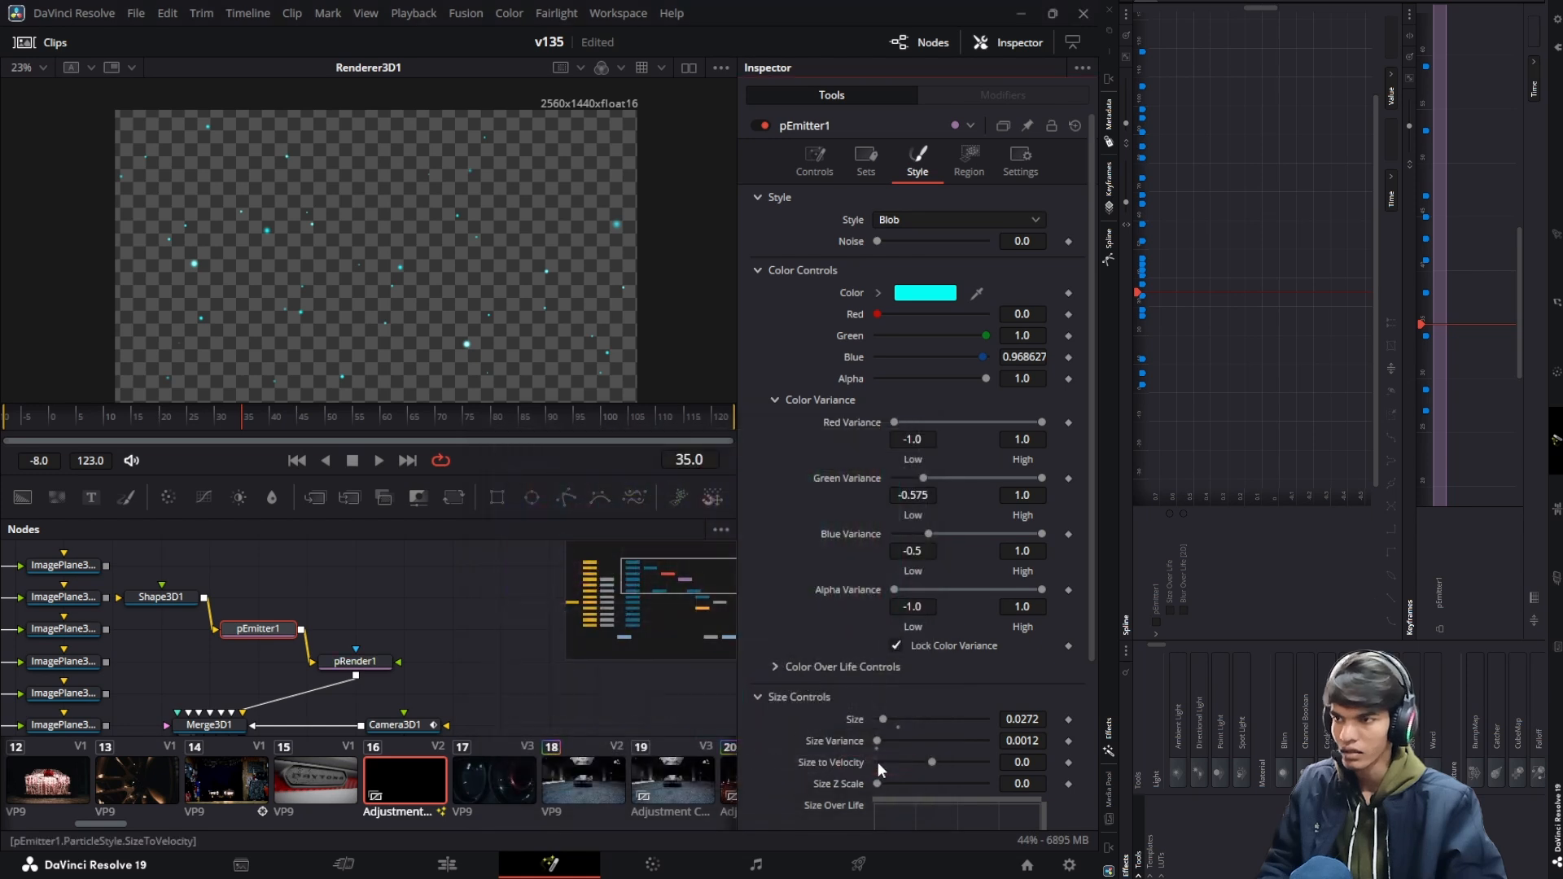
Set the particles' blue variance low to -0.462 and both ends of the alpha variance to 0.0
{"action": "scroll", "coordinate": [891, 491], "scroll_direction": "down", "scroll_amount": 2}
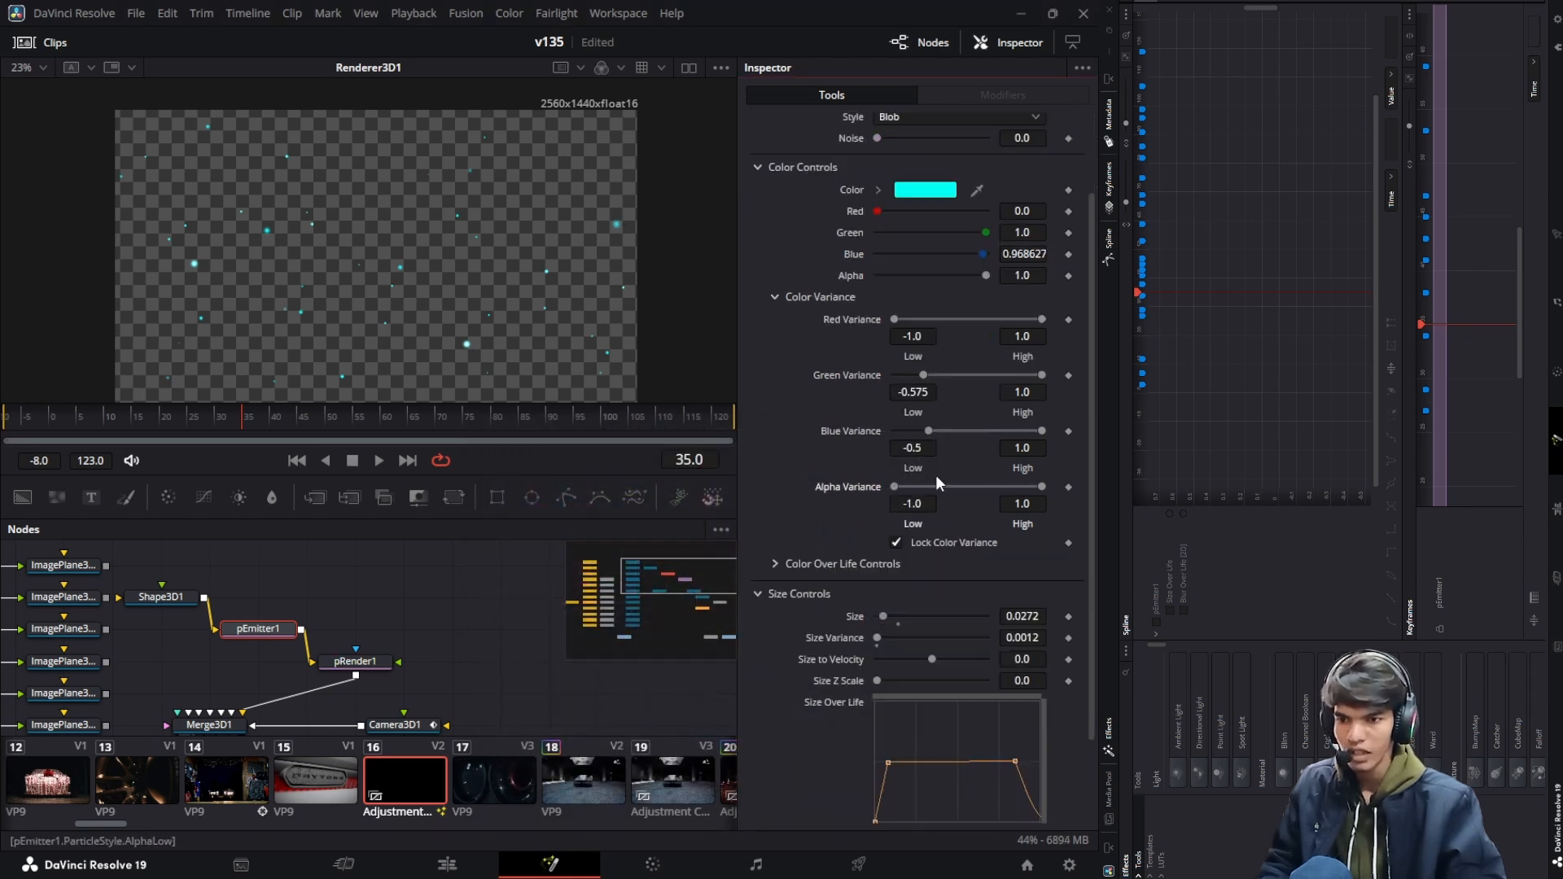
{"action": "left_click_drag", "start_coordinate": [925, 428], "coordinate": [927, 429]}
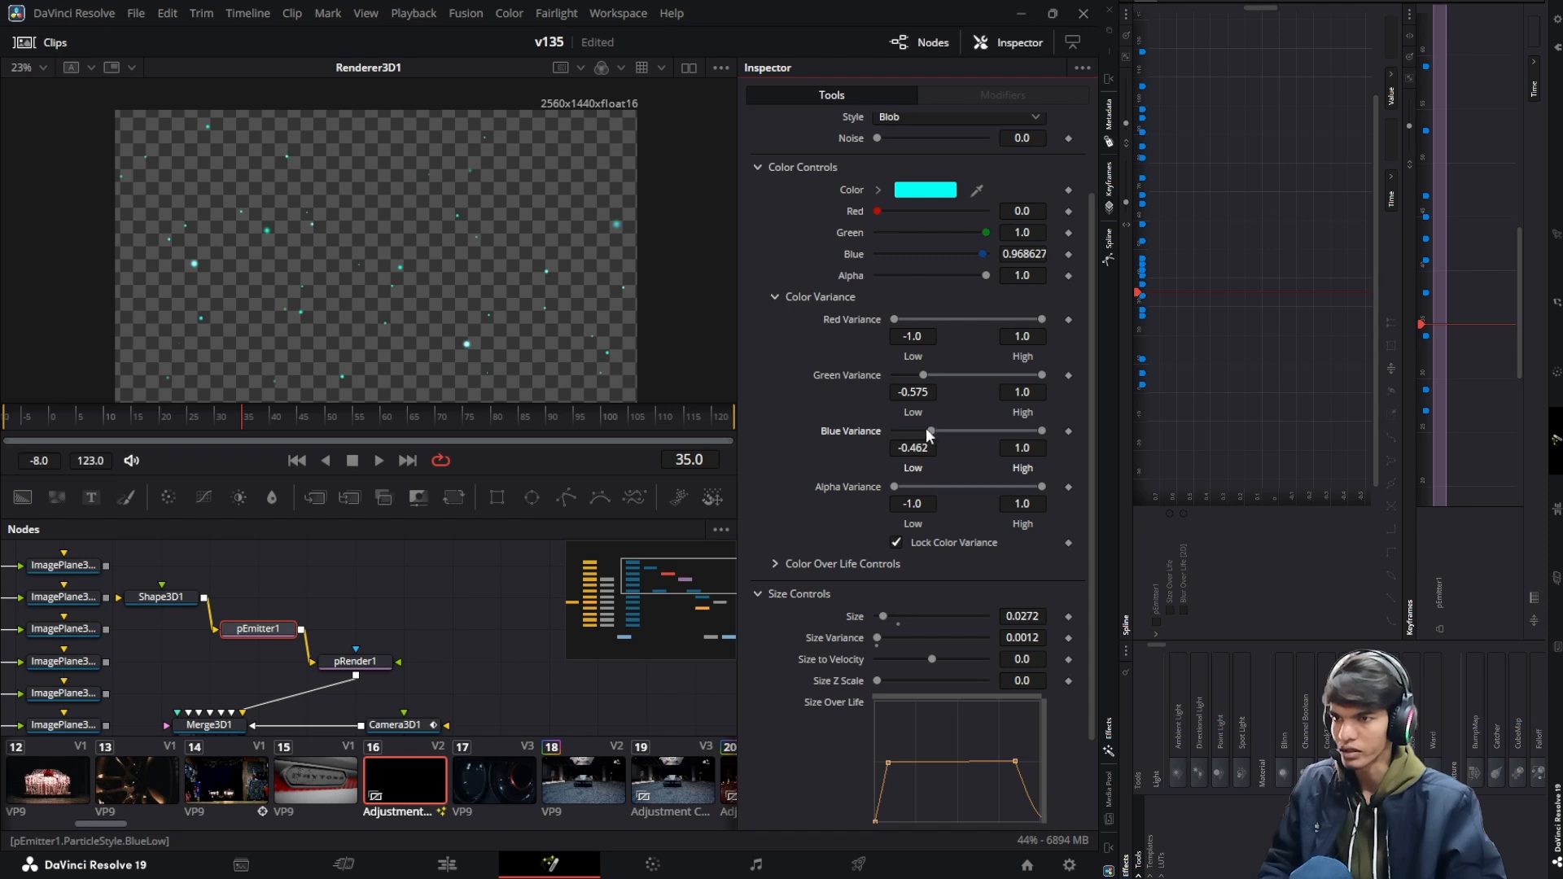
{"action": "left_click_drag", "start_coordinate": [916, 485], "coordinate": [974, 490]}
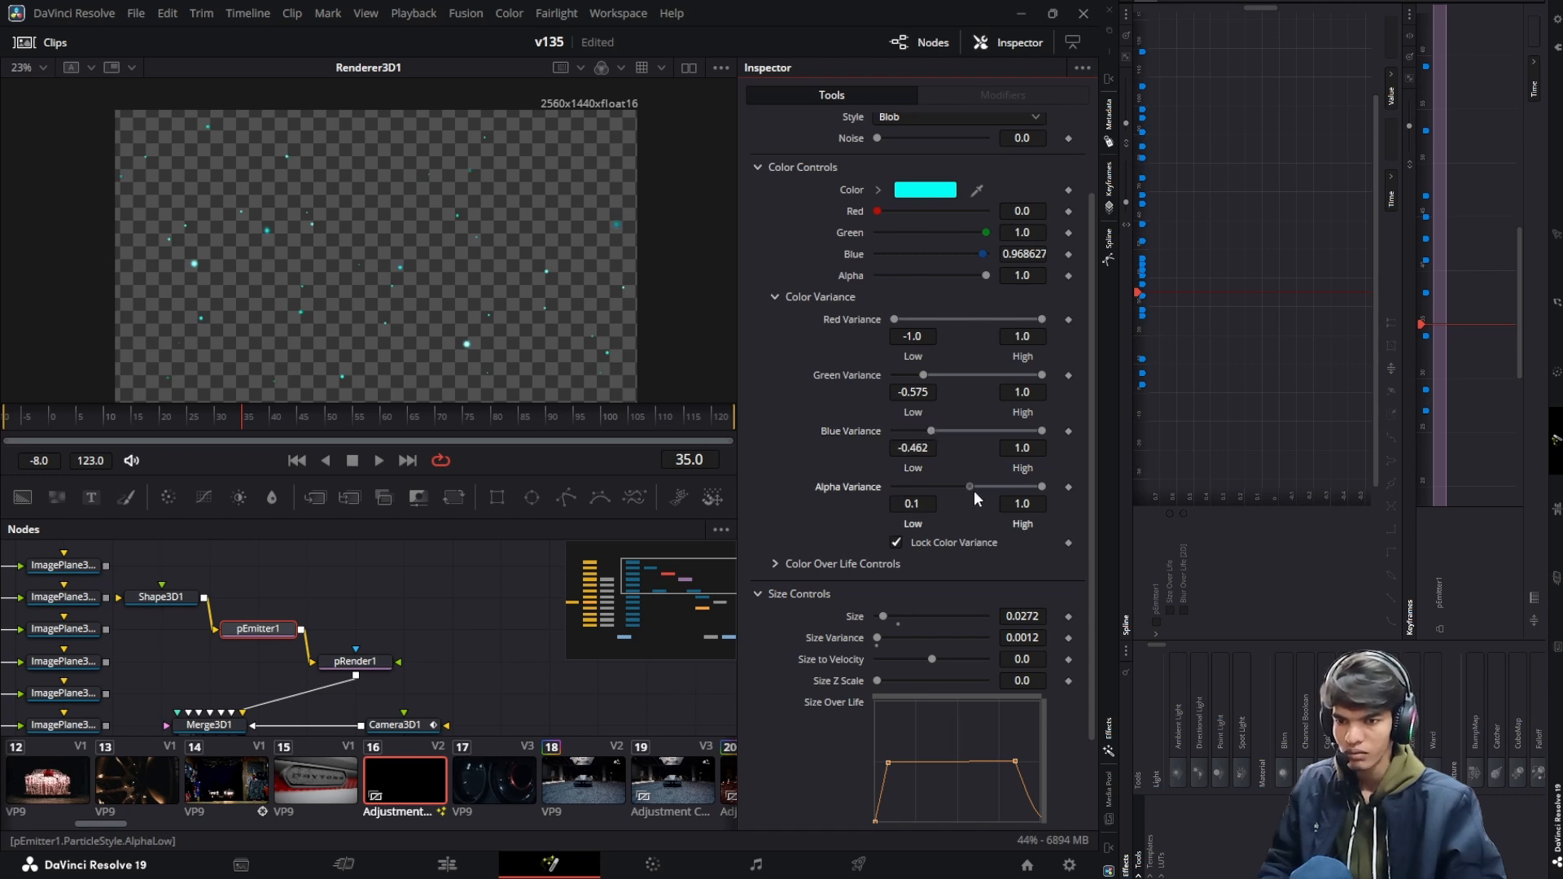
{"action": "left_click", "coordinate": [932, 499]}
{"action": "type", "text": "0"}
{"action": "left_click", "coordinate": [1024, 504]}
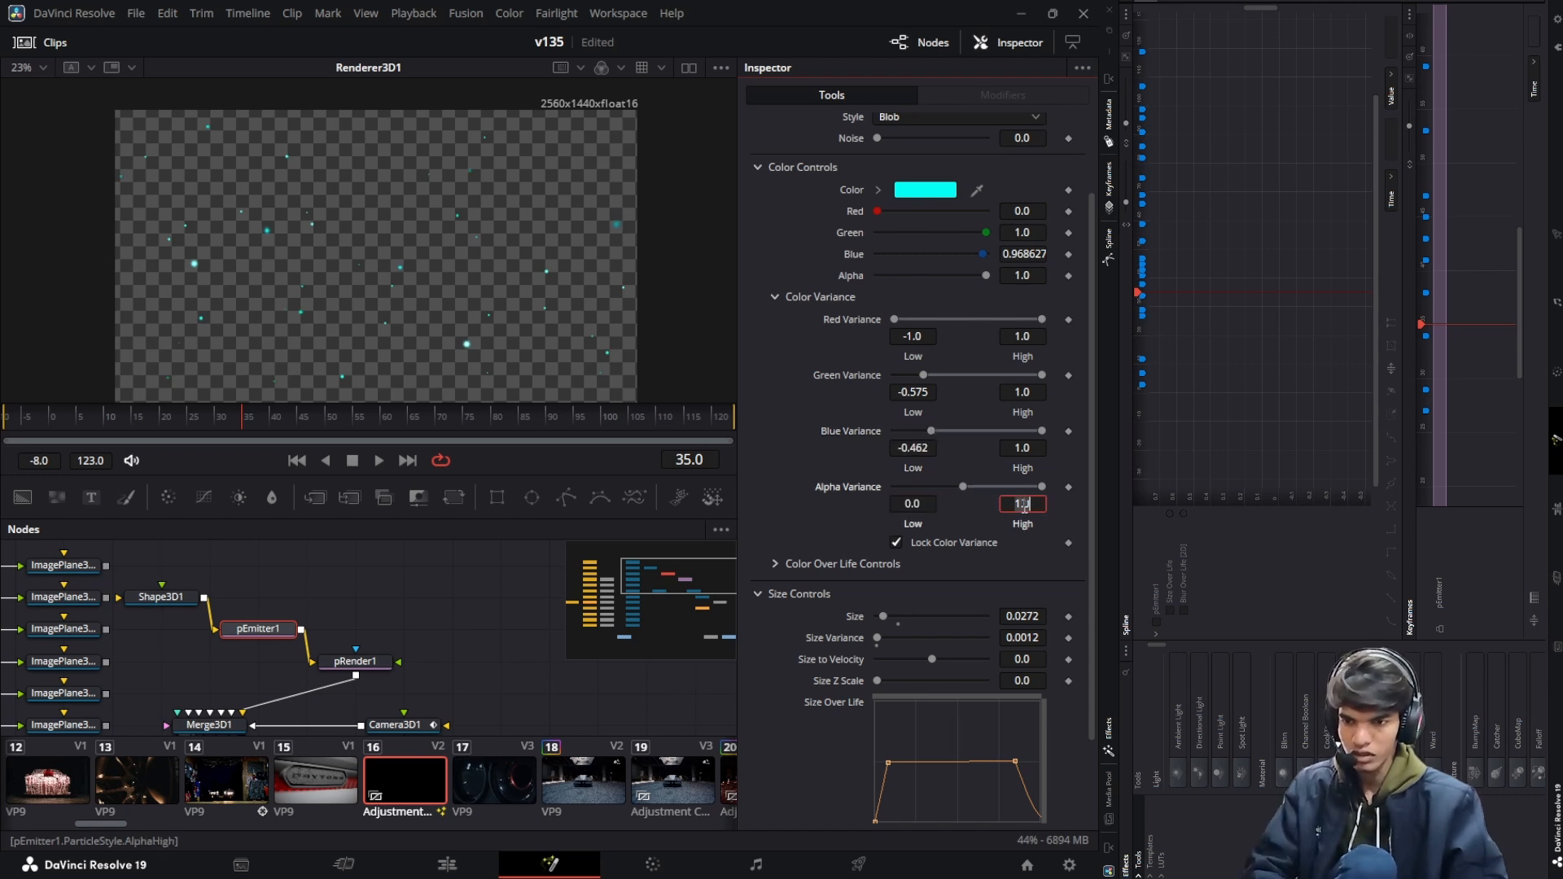
Narrow the particles' color variance to a blue high of 0.7, green from -0.437 to 0.85, and a red low of 0.025
{"action": "scroll", "coordinate": [989, 490], "scroll_direction": "up", "scroll_amount": 2}
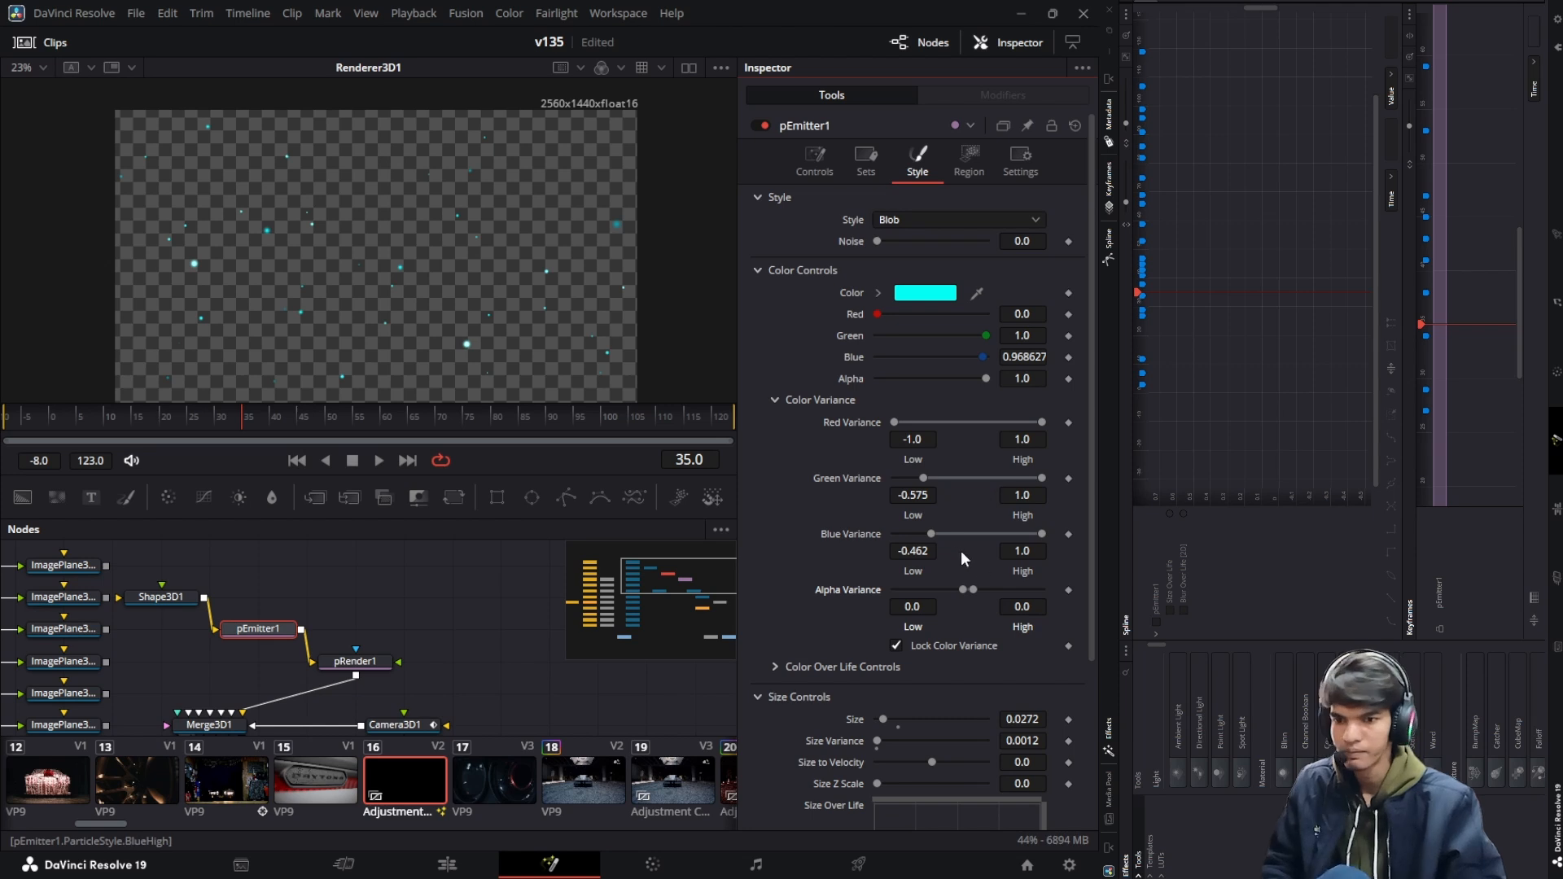
{"action": "left_click_drag", "start_coordinate": [1038, 533], "coordinate": [1017, 529]}
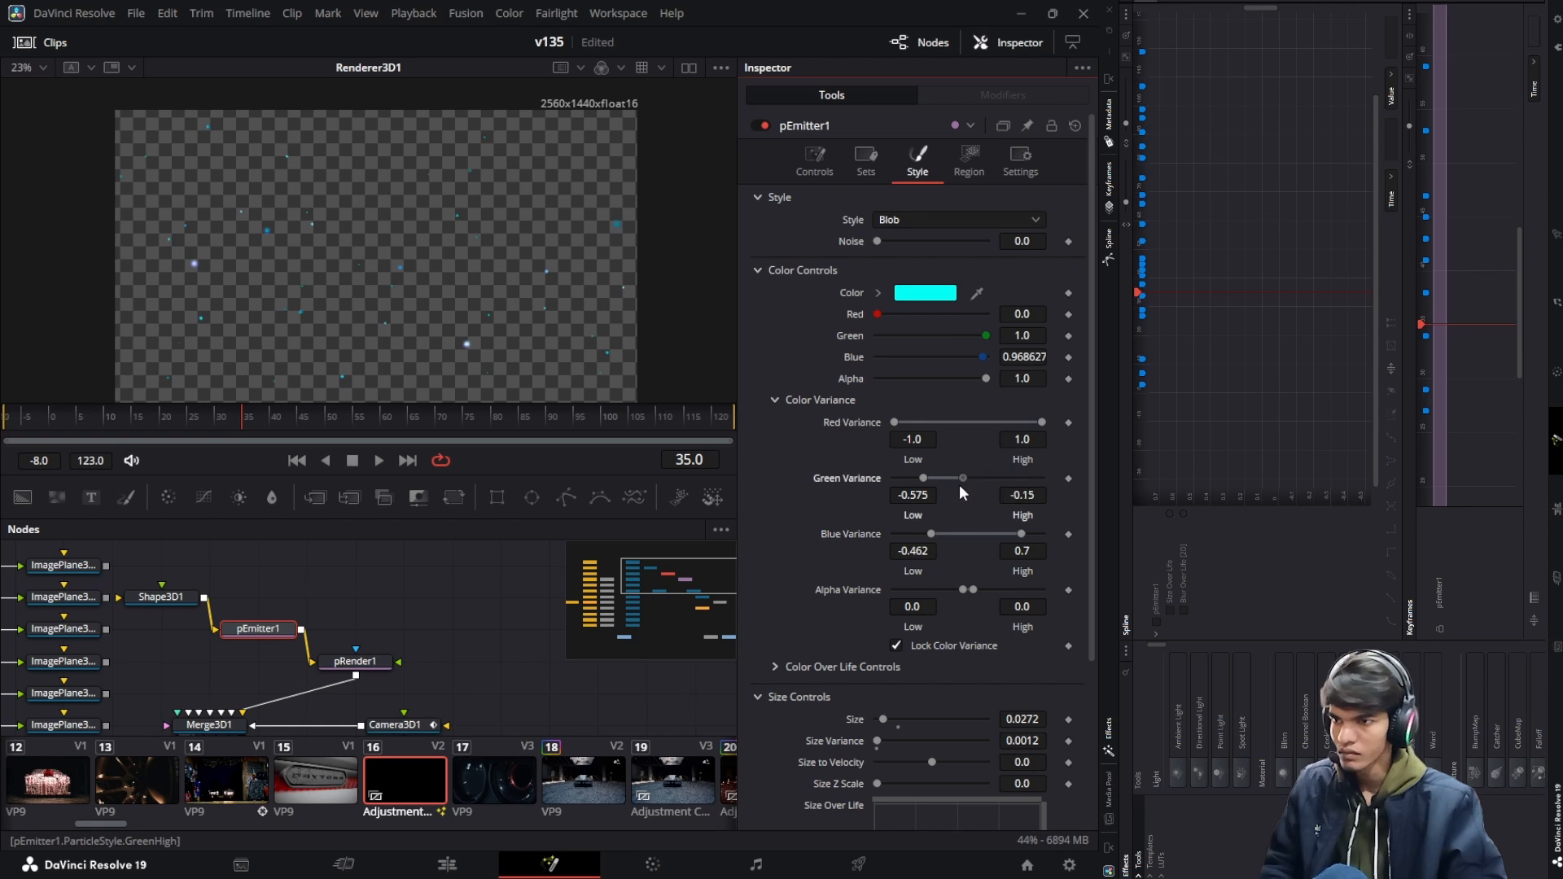
{"action": "mouse_move", "coordinate": [1041, 478]}
{"action": "left_mouse_down"}
{"action": "mouse_move", "coordinate": [998, 481]}
{"action": "mouse_move", "coordinate": [1033, 478]}
{"action": "left_mouse_up"}
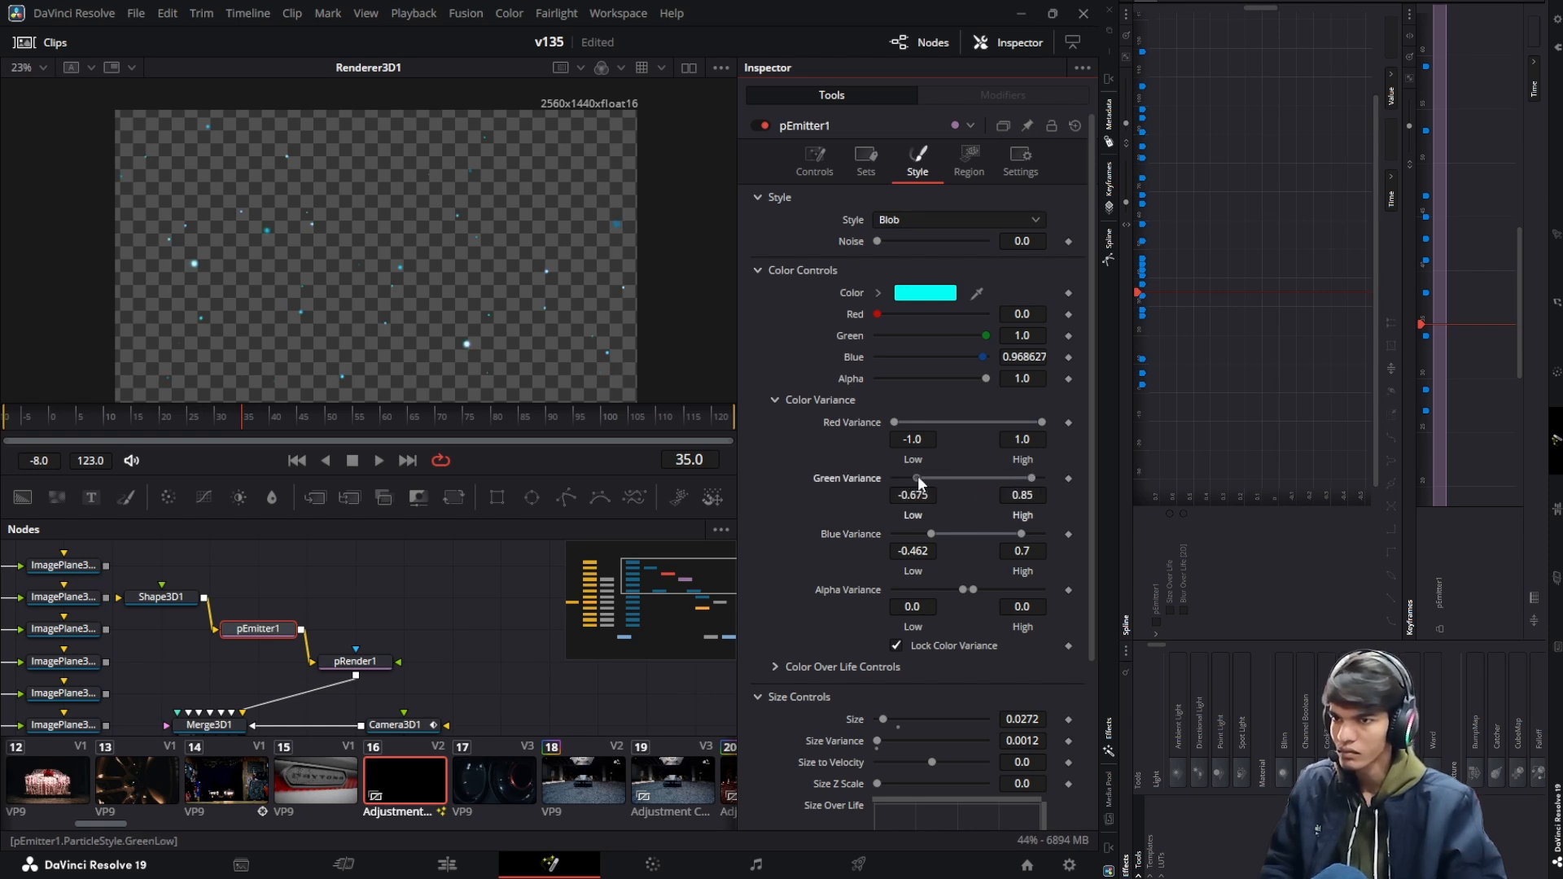
{"action": "left_click_drag", "start_coordinate": [942, 478], "coordinate": [932, 479]}
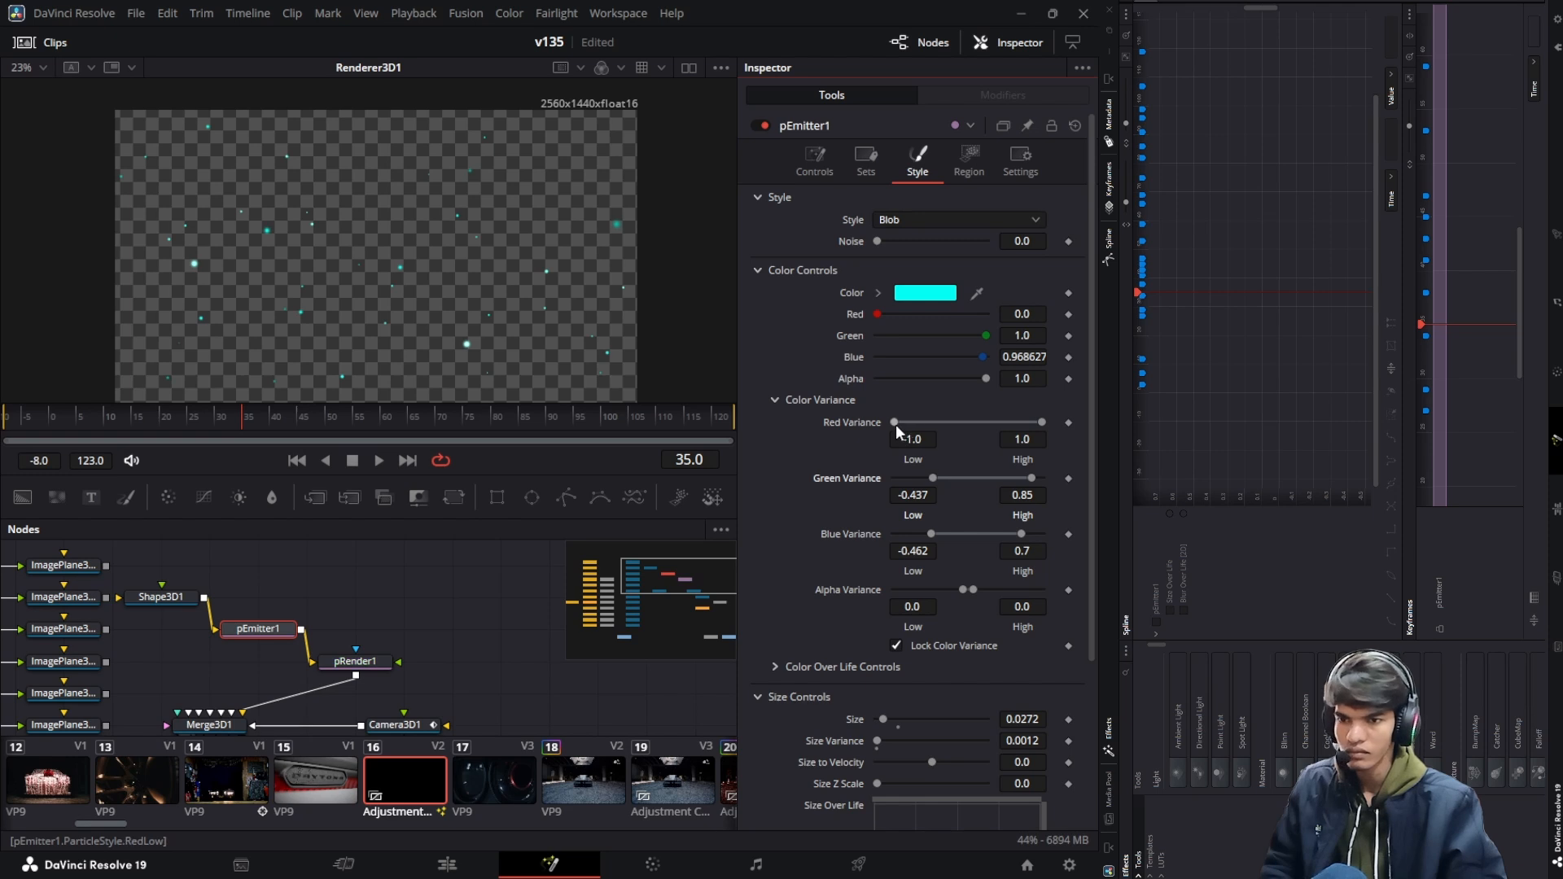
{"action": "left_click_drag", "start_coordinate": [896, 422], "coordinate": [961, 418]}
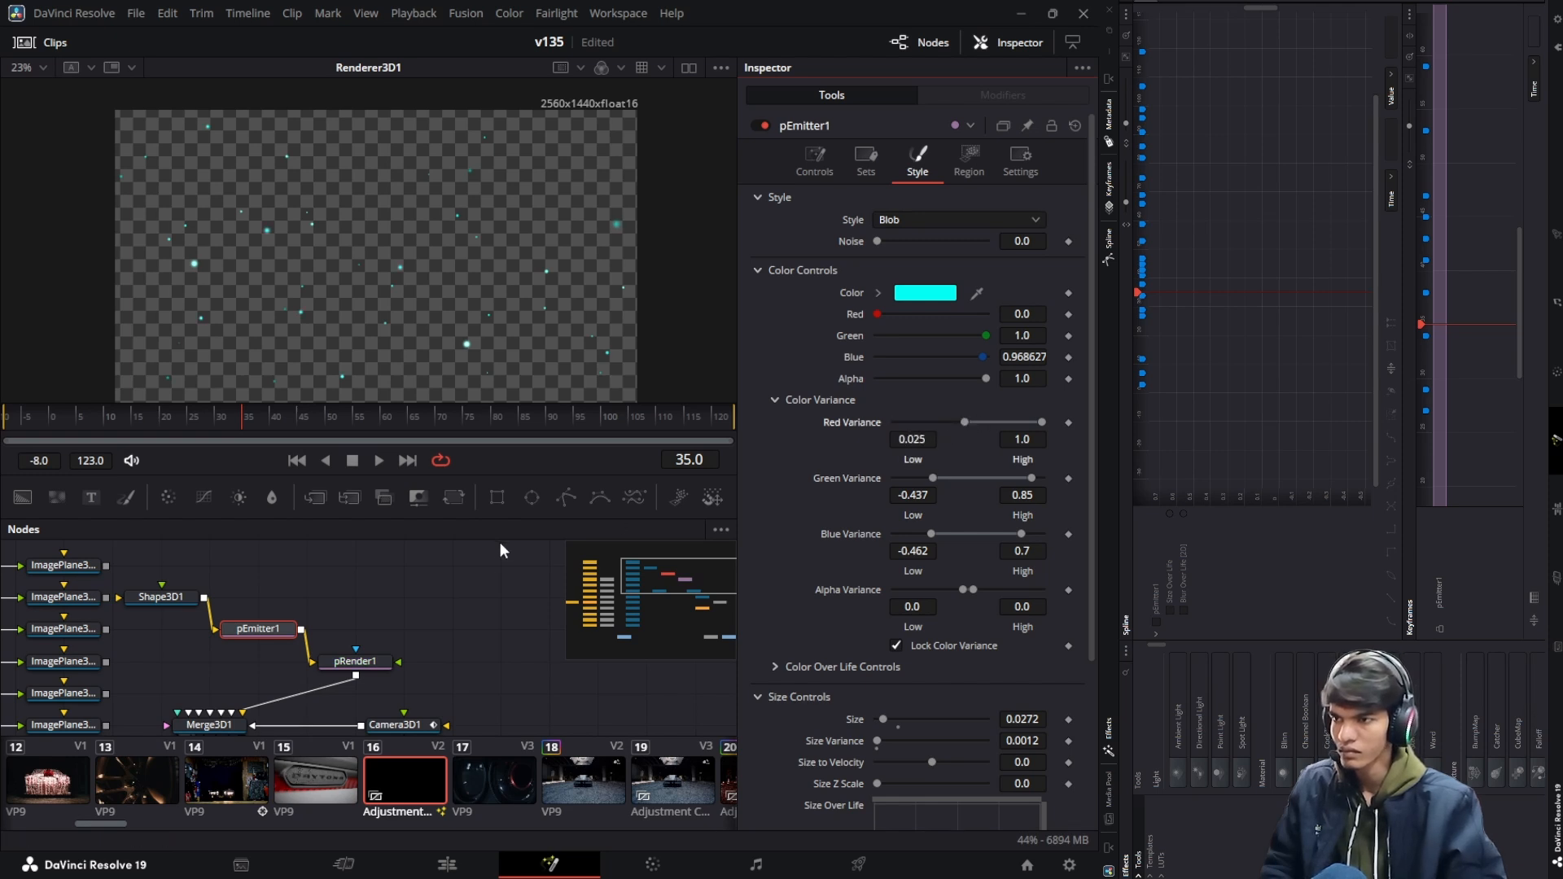
Examine the rendered particles and pEmitter1's Color Over Life settings, and collapse the emitter's style setting sections
{"action": "left_click_drag", "start_coordinate": [521, 647], "coordinate": [472, 608]}
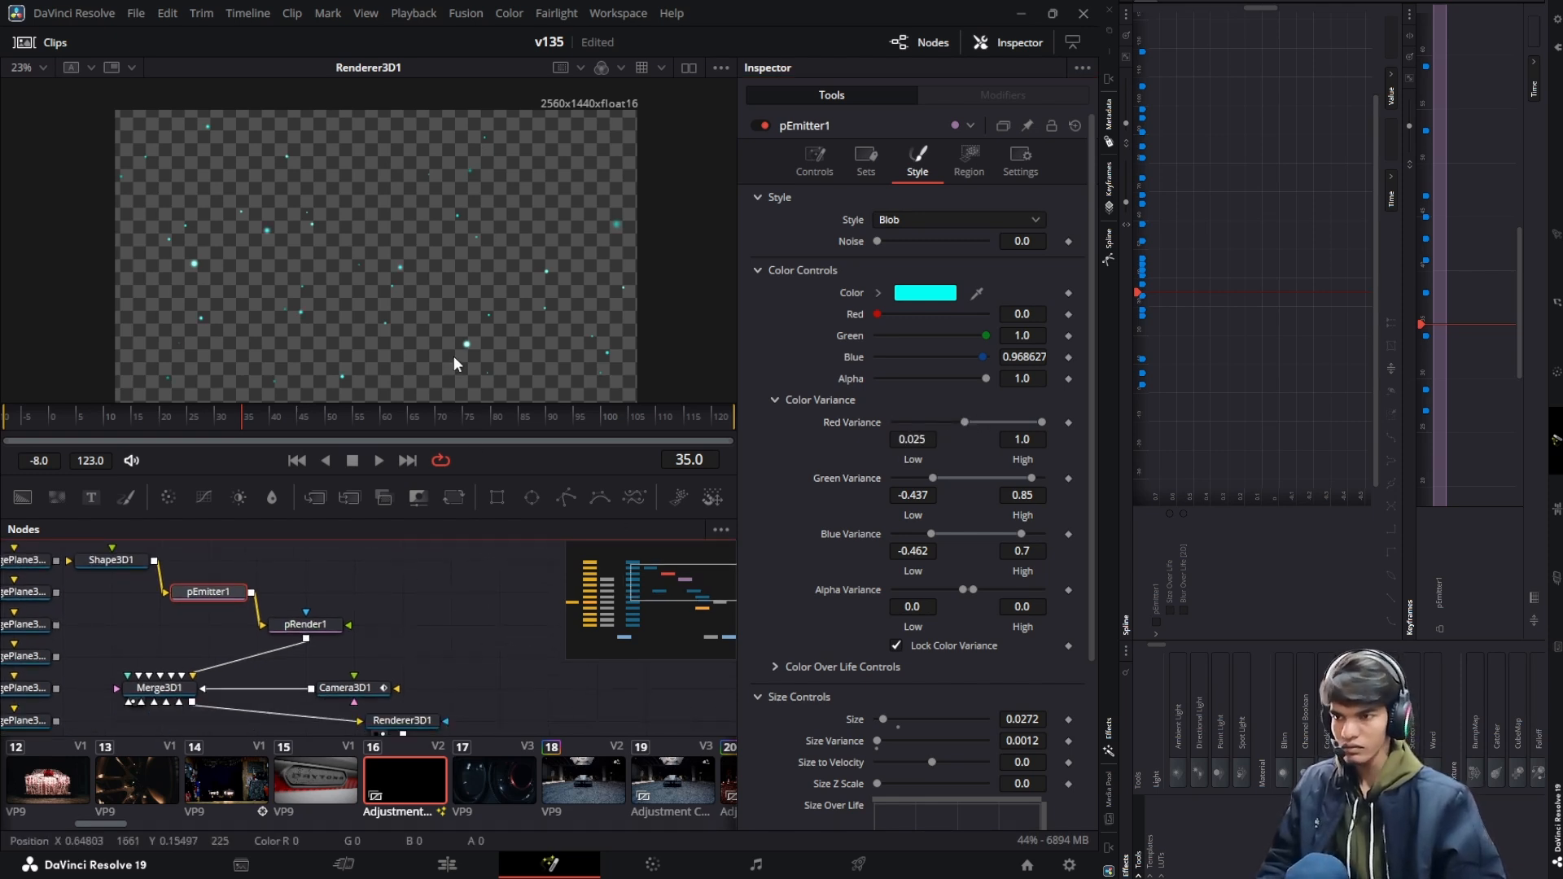
{"action": "scroll", "coordinate": [440, 390], "scroll_direction": "down", "scroll_amount": 1}
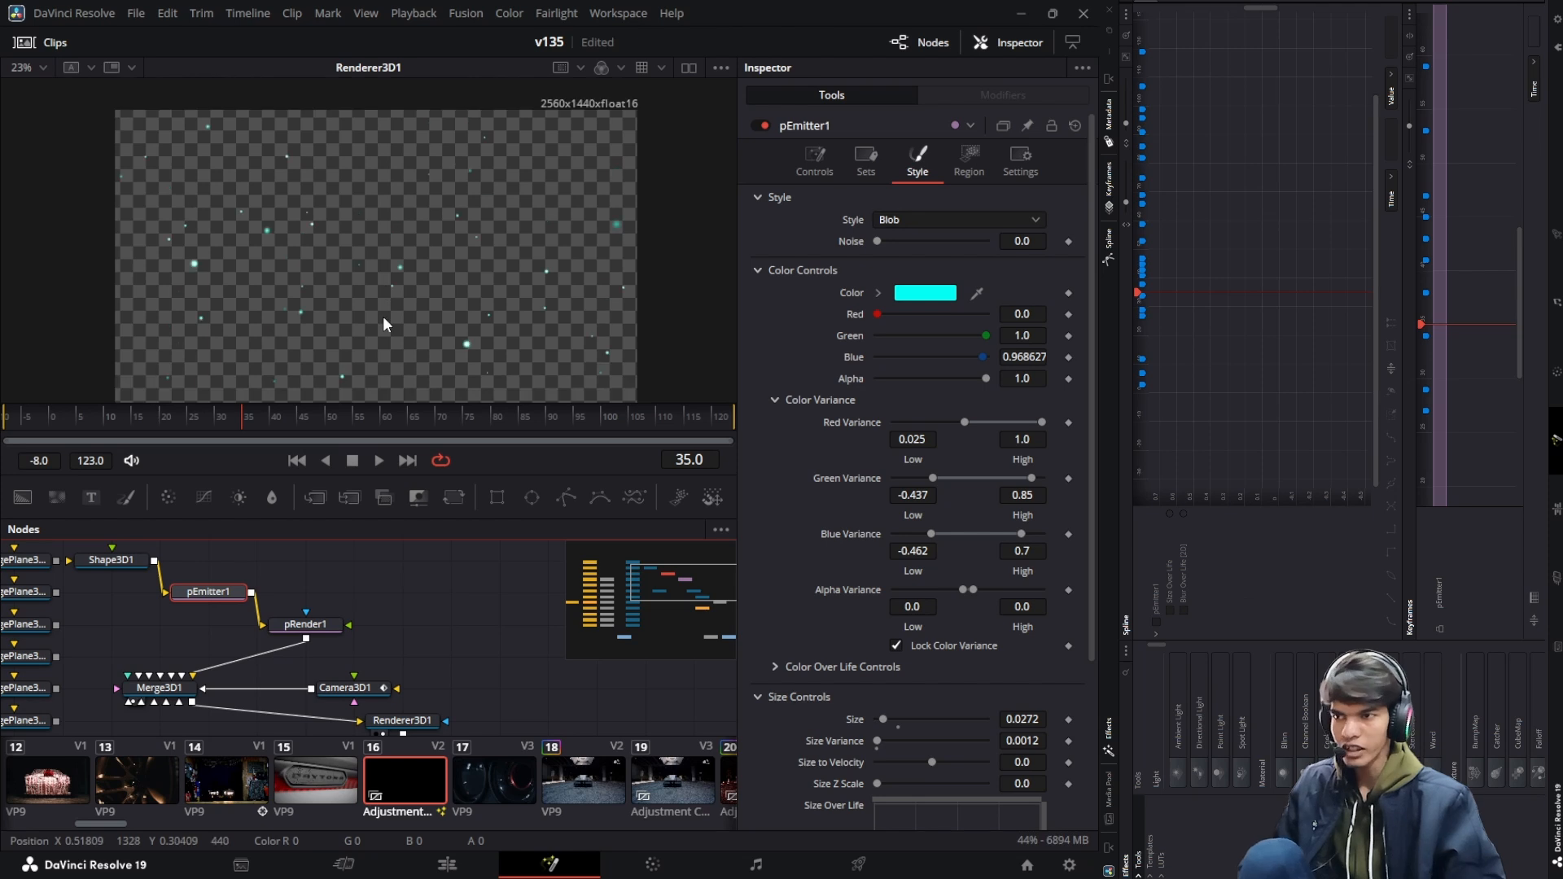
{"action": "scroll", "coordinate": [798, 651], "scroll_direction": "down", "scroll_amount": 2}
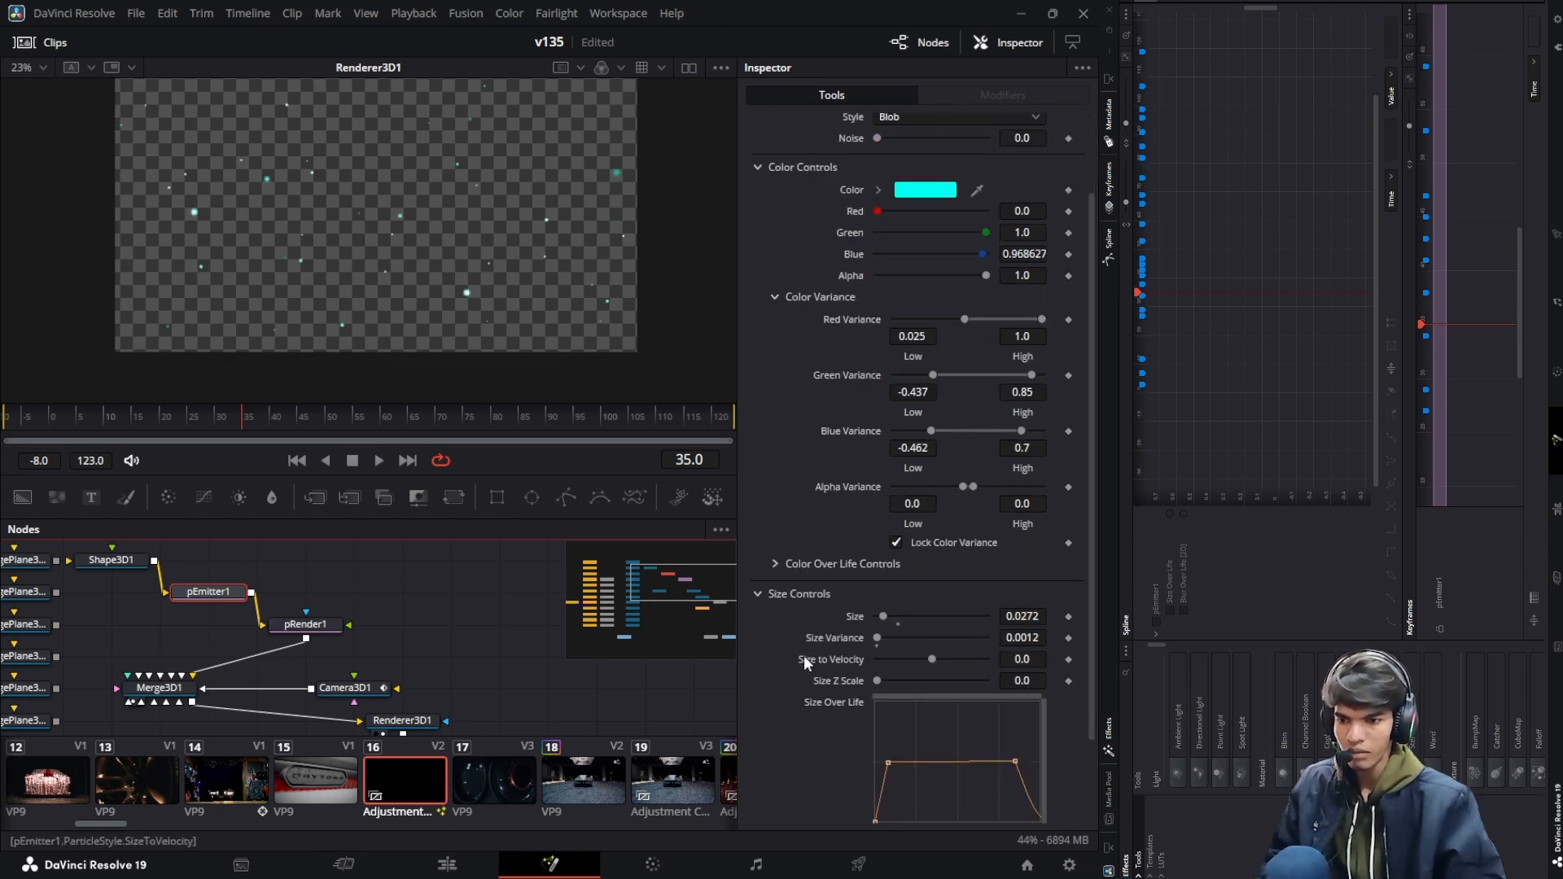
{"action": "left_click", "coordinate": [758, 593]}
{"action": "scroll", "coordinate": [770, 423], "scroll_direction": "up", "scroll_amount": 2}
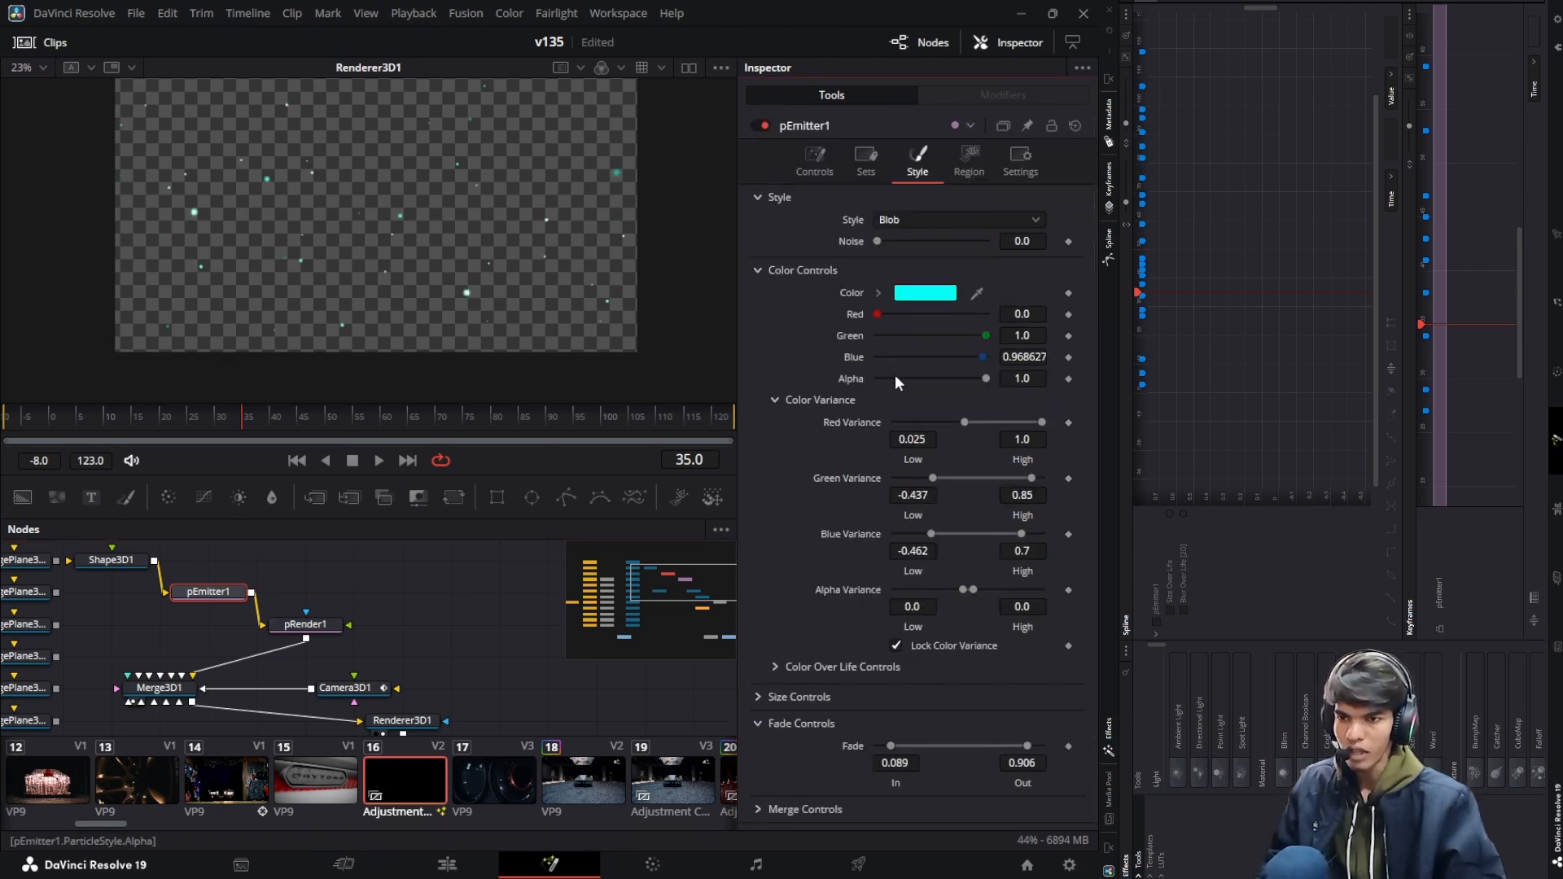
{"action": "left_click", "coordinate": [775, 666]}
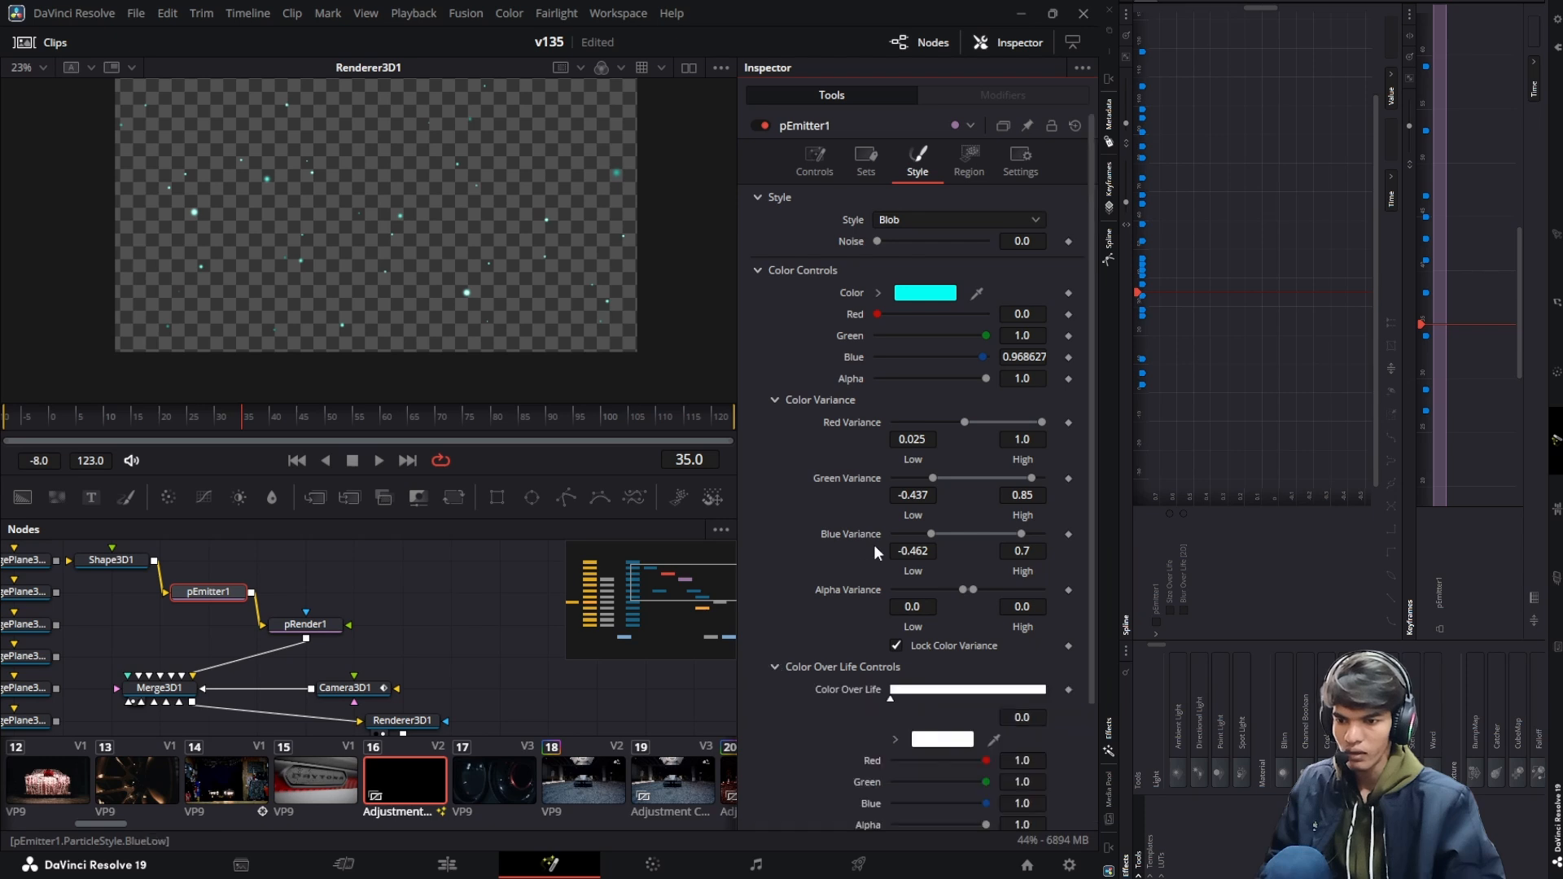
{"action": "scroll", "coordinate": [884, 562], "scroll_direction": "down", "scroll_amount": 3}
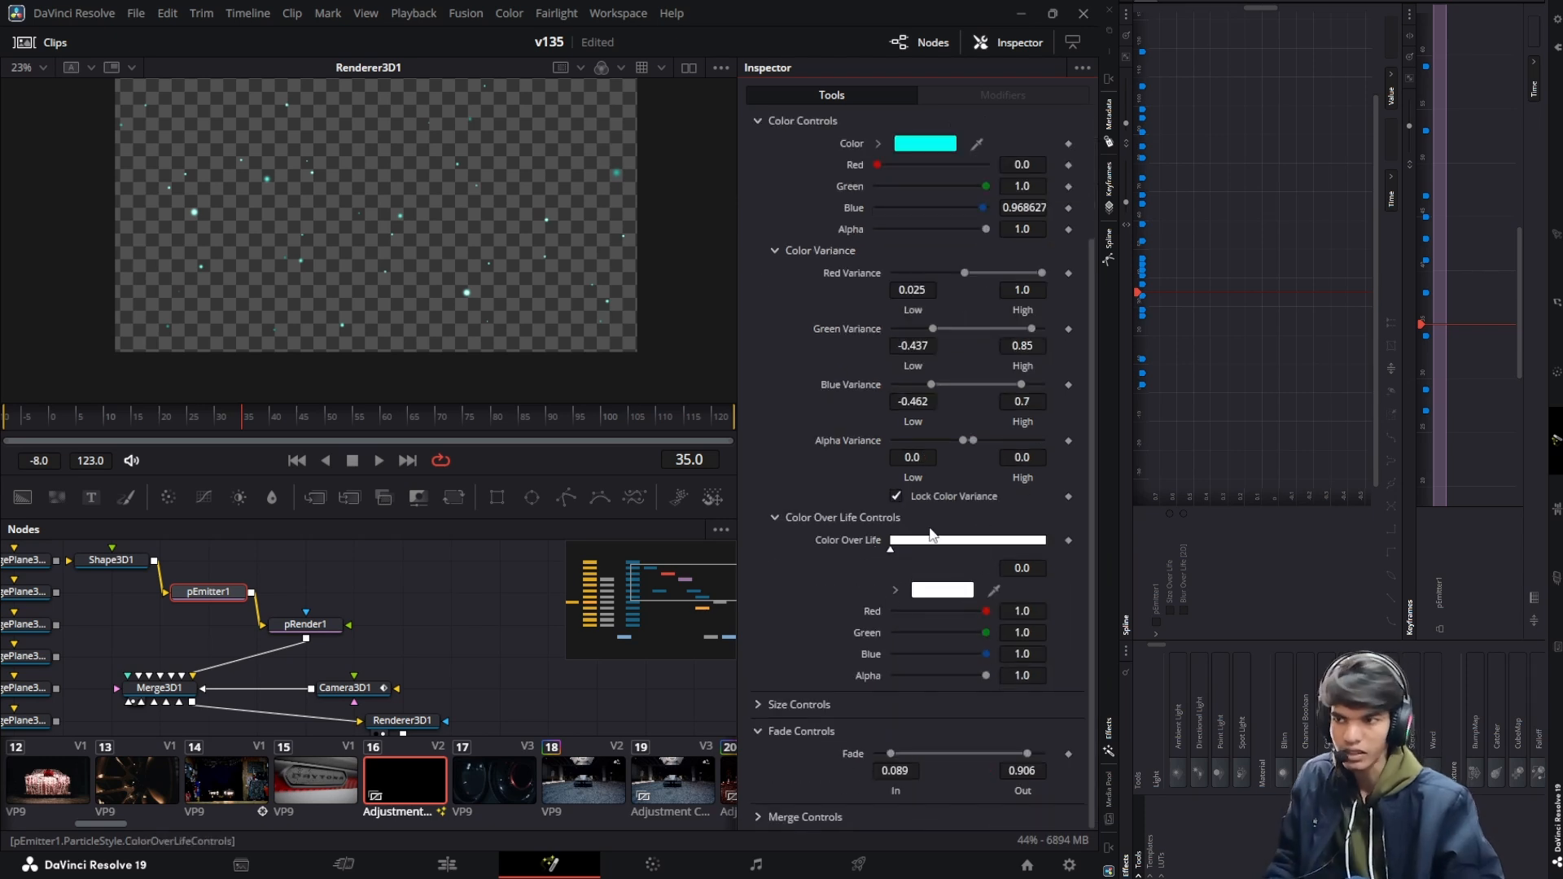
{"action": "left_click", "coordinate": [774, 517]}
{"action": "scroll", "coordinate": [772, 523], "scroll_direction": "up", "scroll_amount": 3}
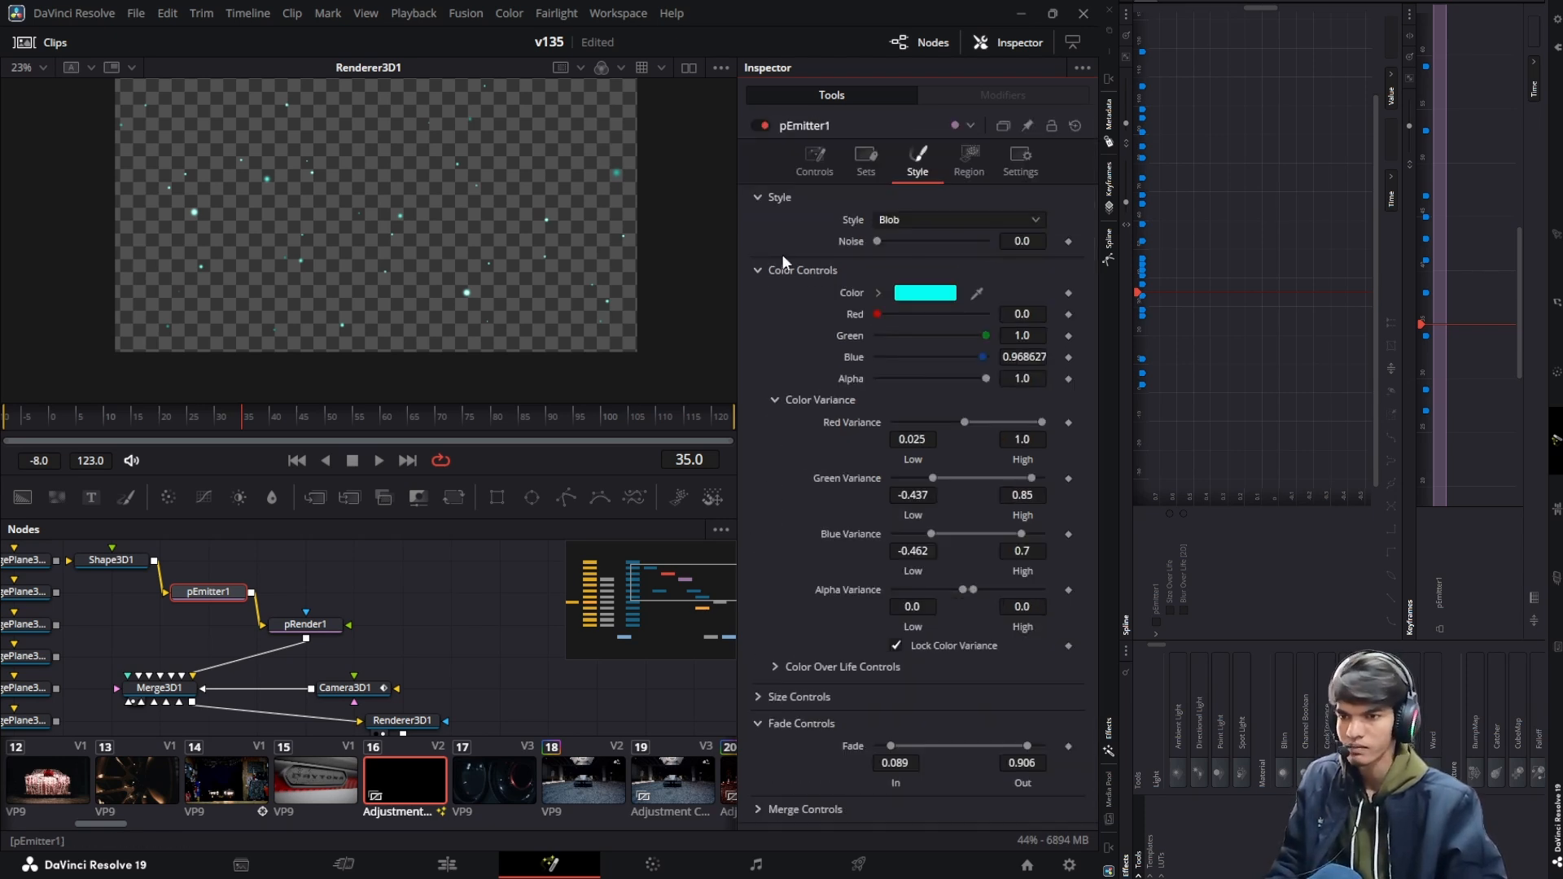
{"action": "left_click", "coordinate": [762, 269]}
{"action": "left_click", "coordinate": [759, 197]}
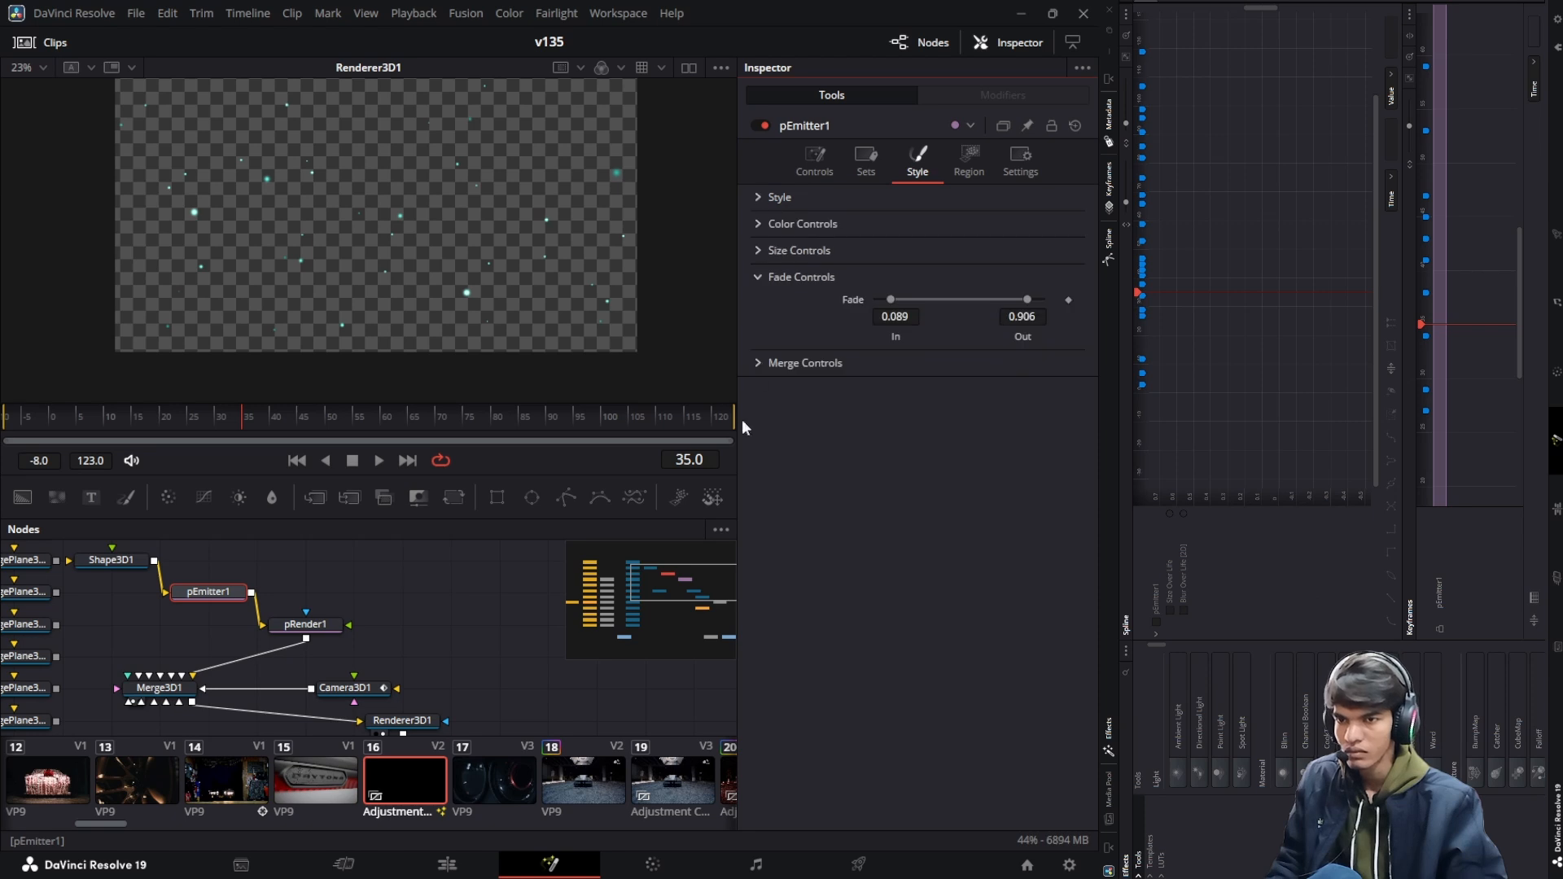
{"action": "left_click", "coordinate": [770, 277]}
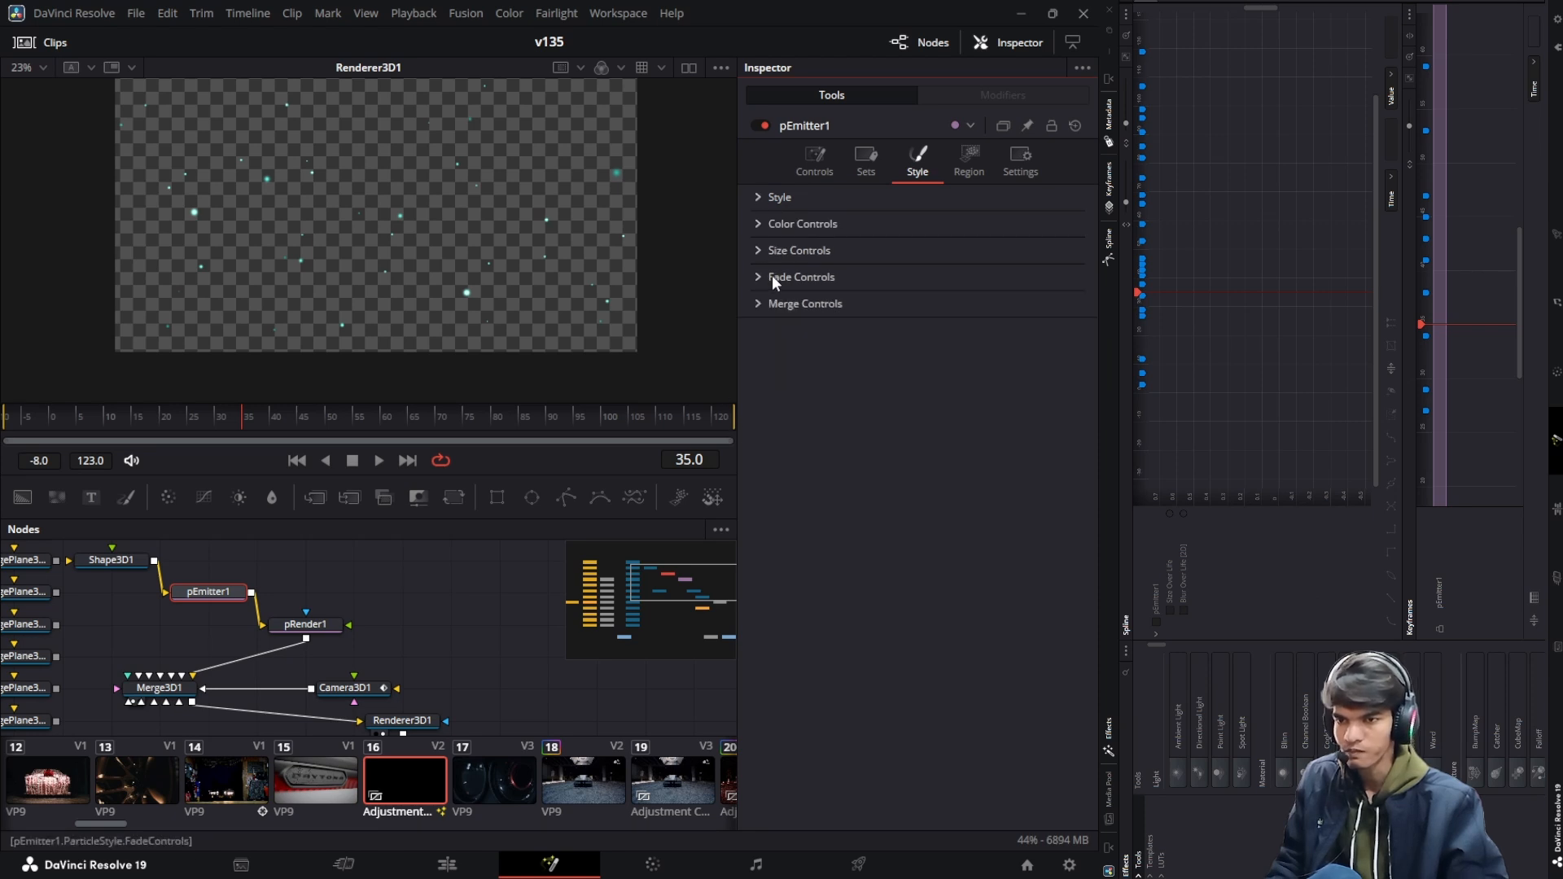
Insert the disconnected Scanlines1 node into the connection directly after Glow1
{"action": "scroll", "coordinate": [461, 298], "scroll_direction": "up", "scroll_amount": 3}
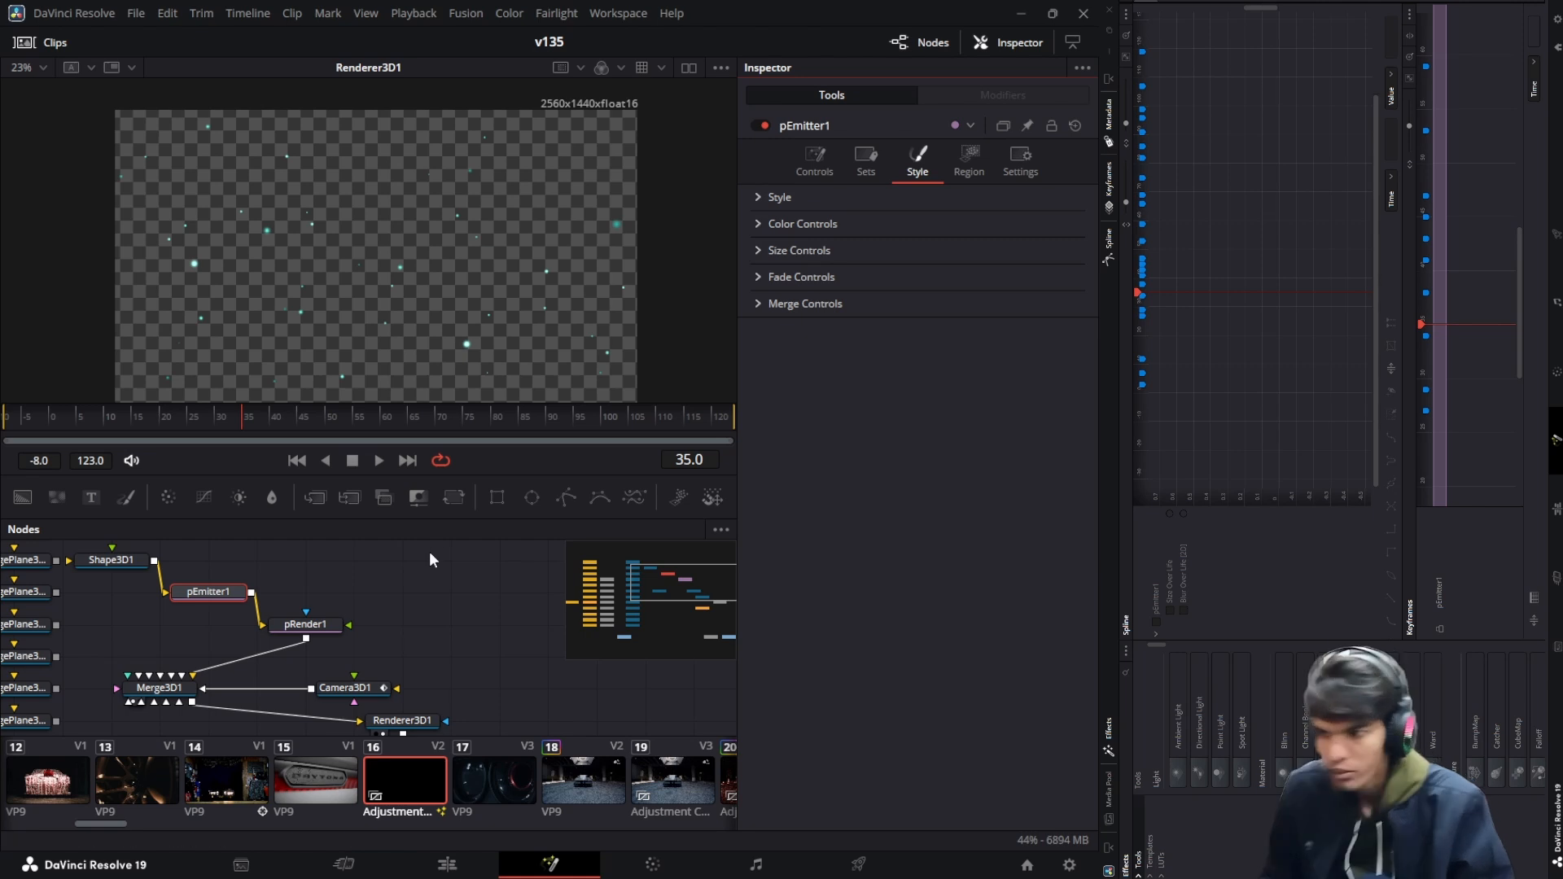
{"action": "scroll", "coordinate": [415, 586], "scroll_direction": "down", "scroll_amount": 4}
{"action": "scroll", "coordinate": [480, 602], "scroll_direction": "down", "scroll_amount": 2}
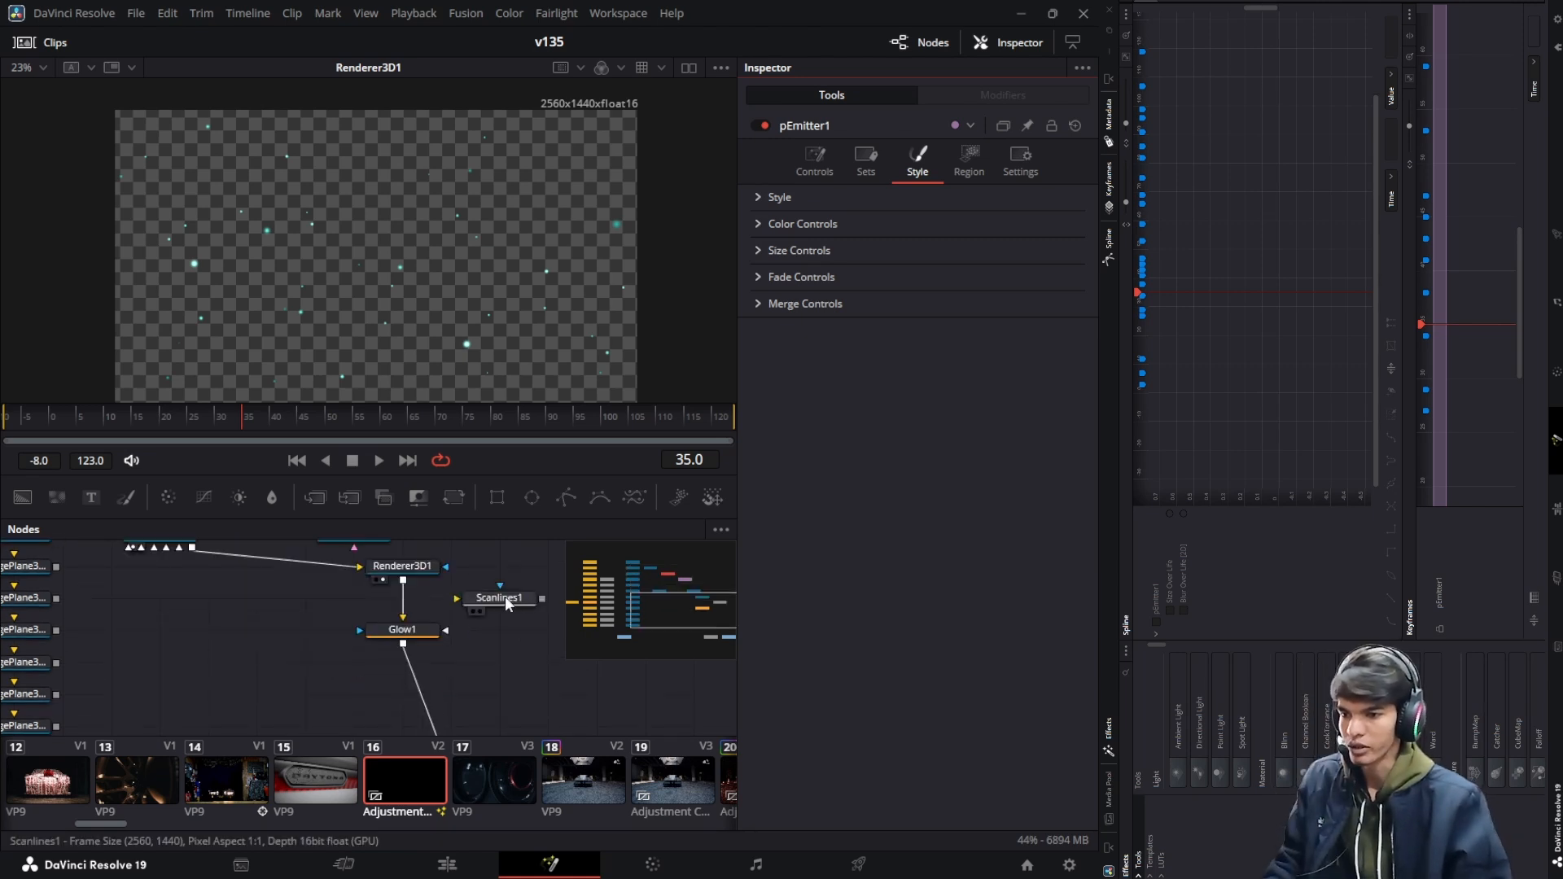
{"action": "left_click_drag", "start_coordinate": [500, 598], "coordinate": [427, 693]}
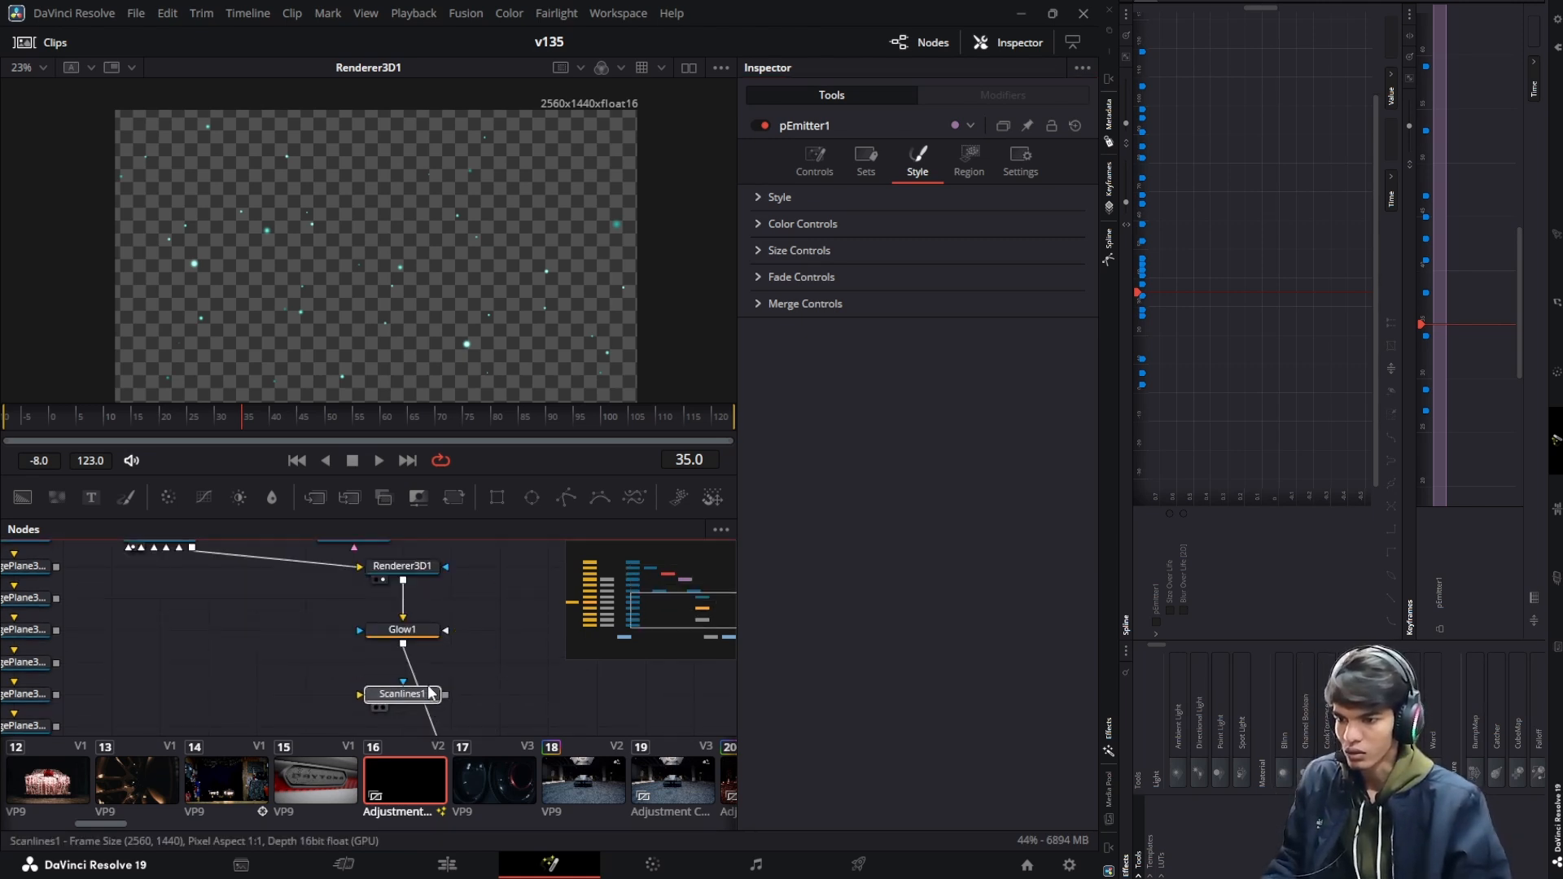
{"action": "left_click", "coordinate": [423, 694]}
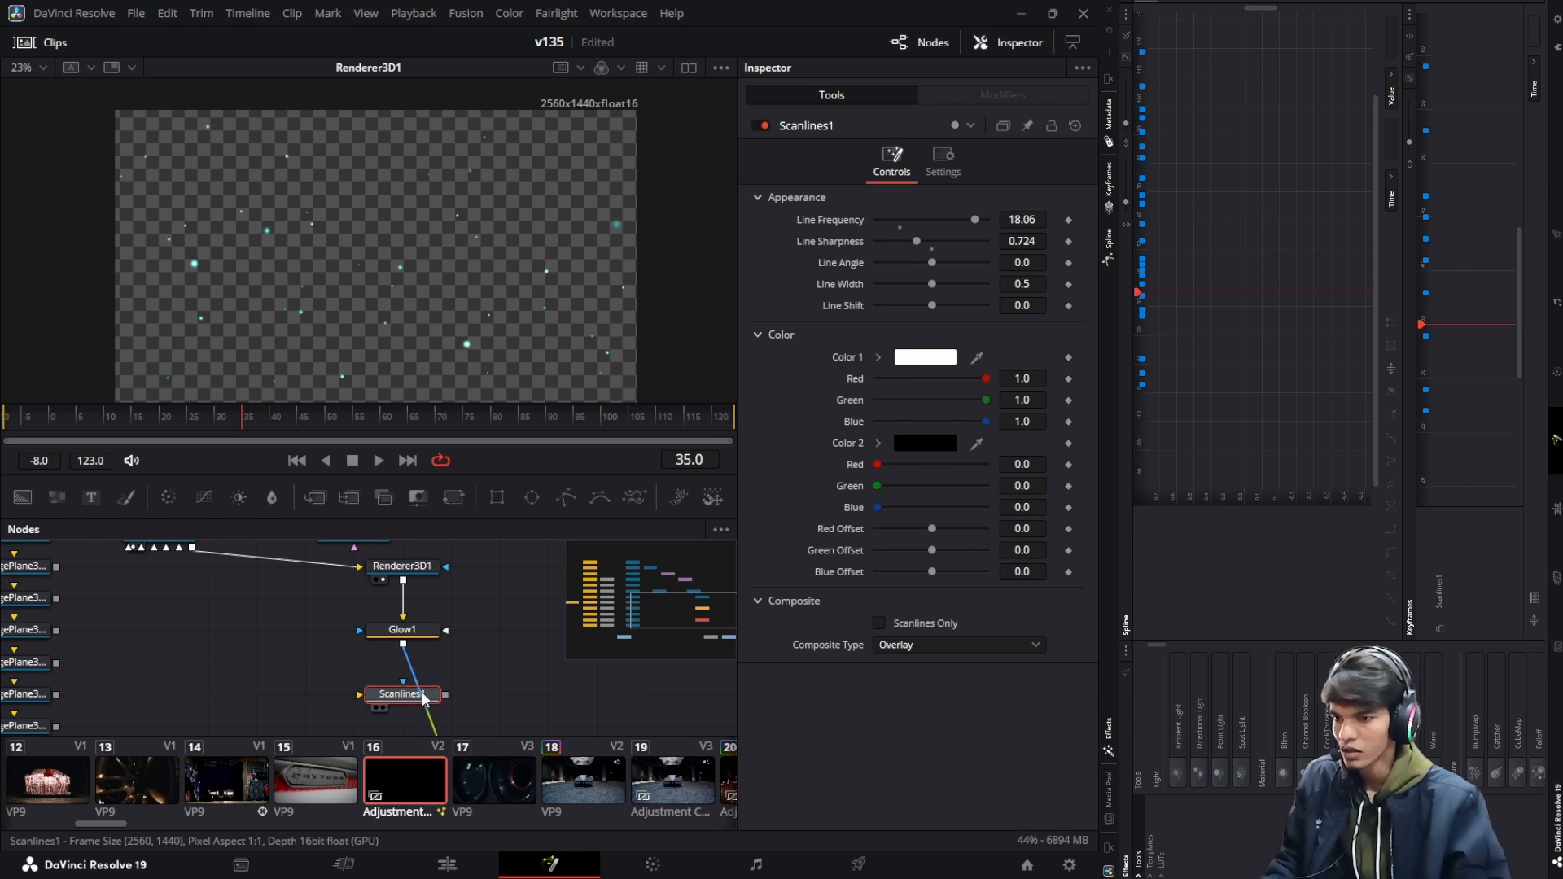
{"action": "left_click", "coordinate": [424, 697]}
{"action": "left_click_drag", "start_coordinate": [418, 694], "coordinate": [467, 662]}
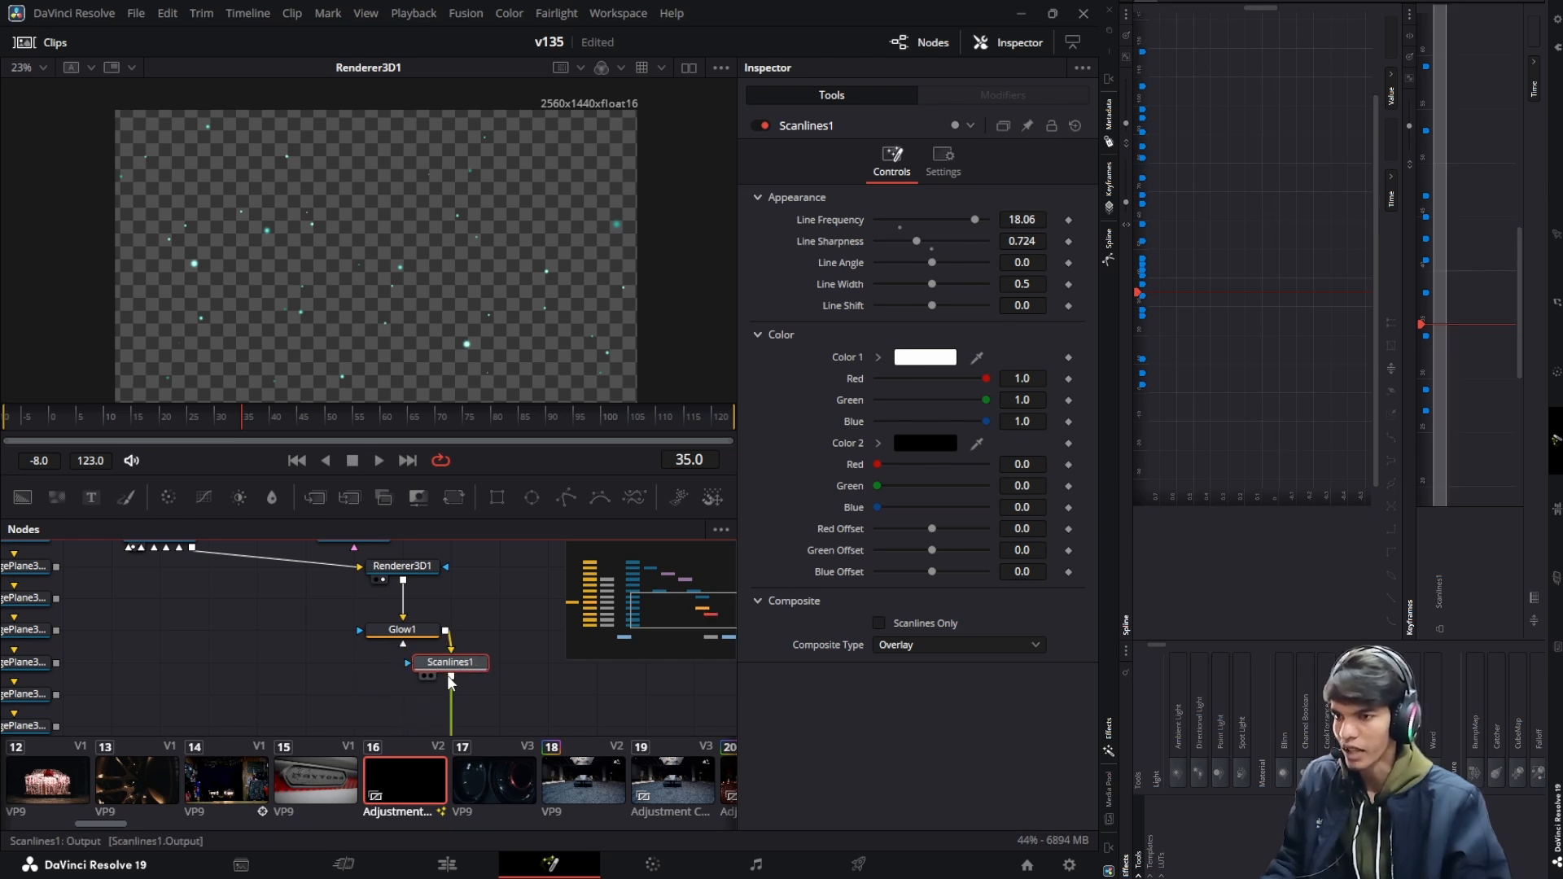
{"action": "scroll", "coordinate": [246, 301], "scroll_direction": "up", "scroll_amount": 5}
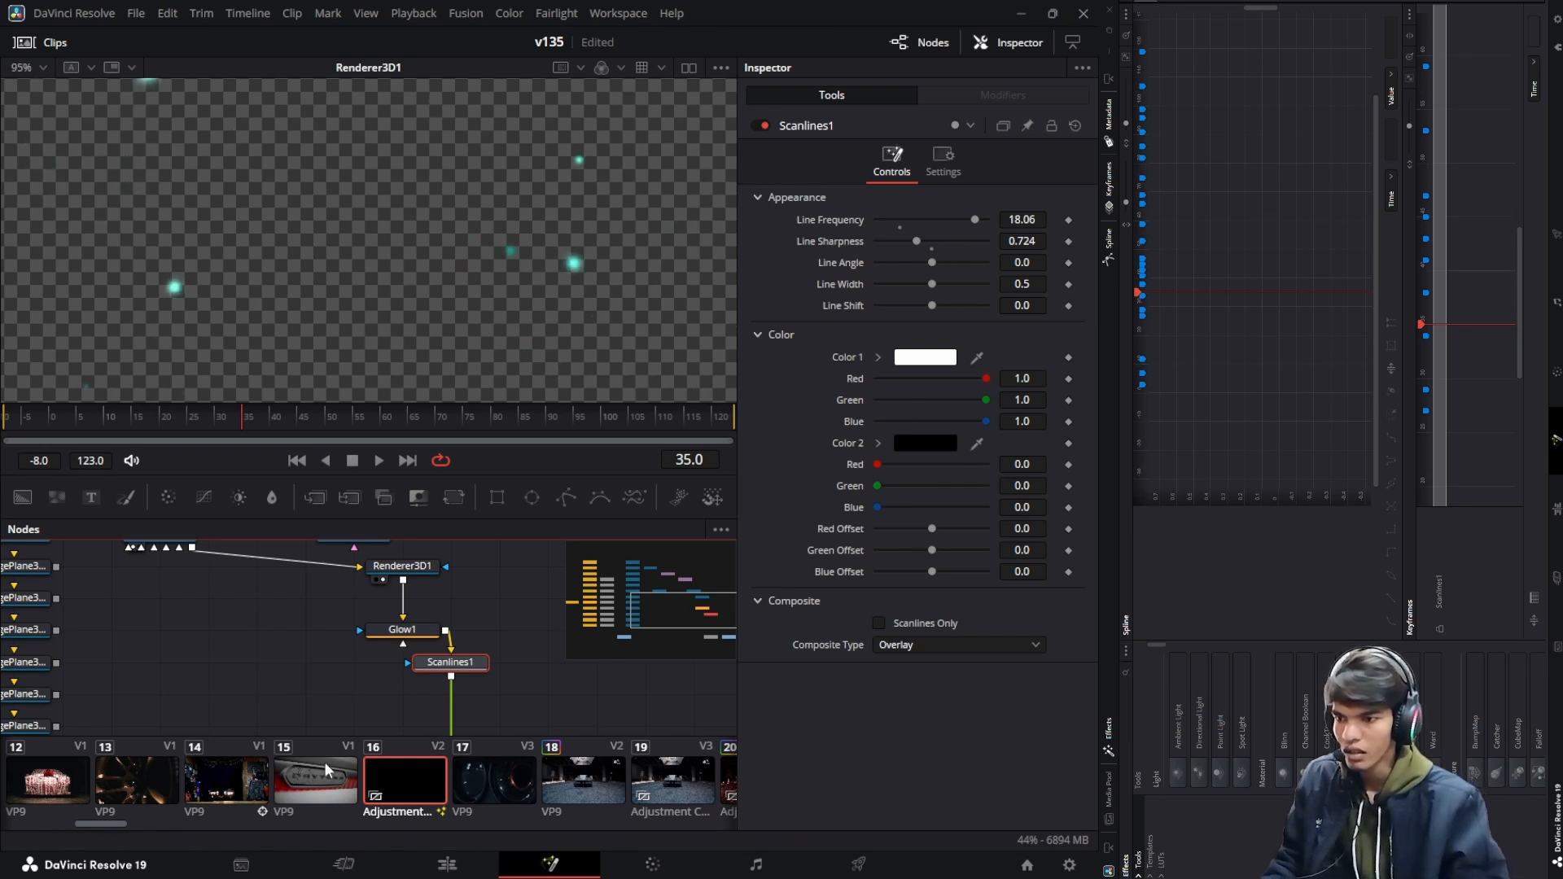
Preview the output of Glow1 and Scanlines1 in the viewer, leaving the full Scanlines1 frame displayed
{"action": "left_click_drag", "start_coordinate": [429, 627], "coordinate": [463, 286]}
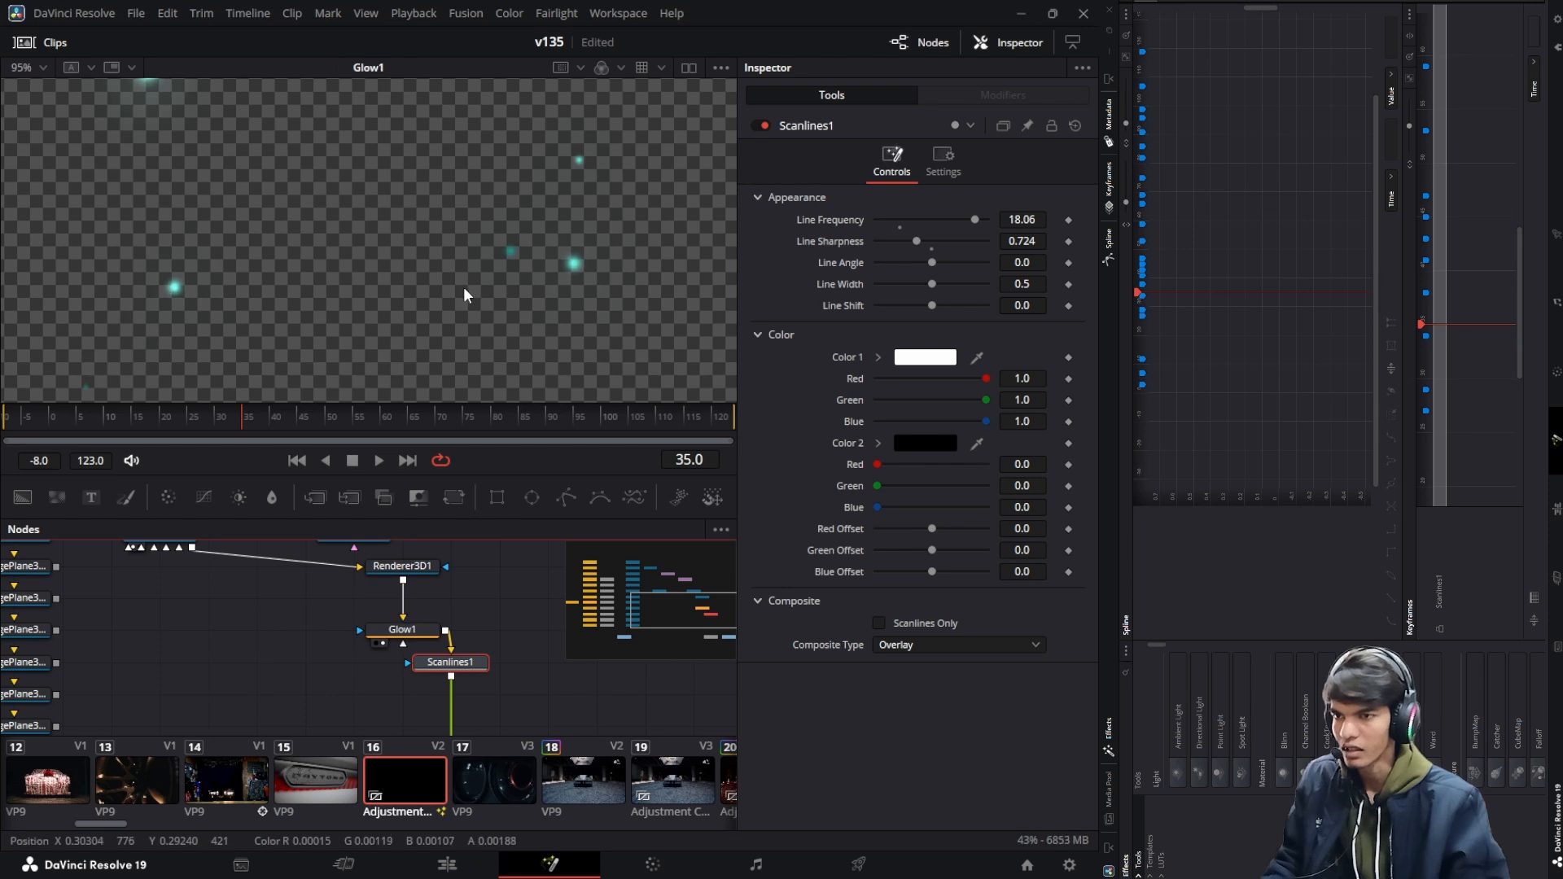
{"action": "scroll", "coordinate": [463, 286], "scroll_direction": "down", "scroll_amount": 2}
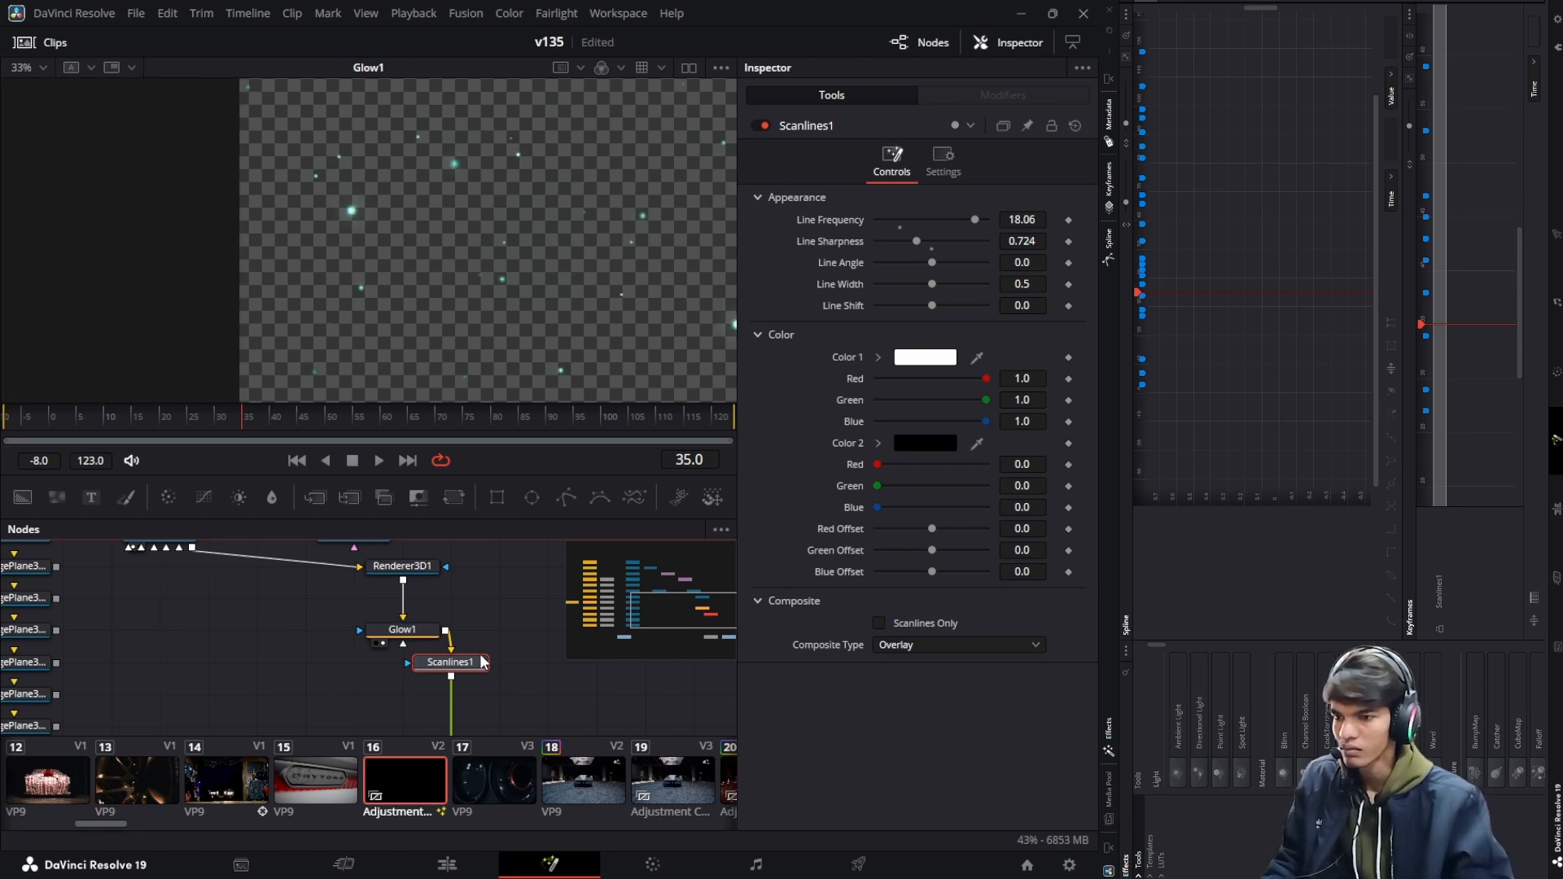
{"action": "key", "text": "1"}
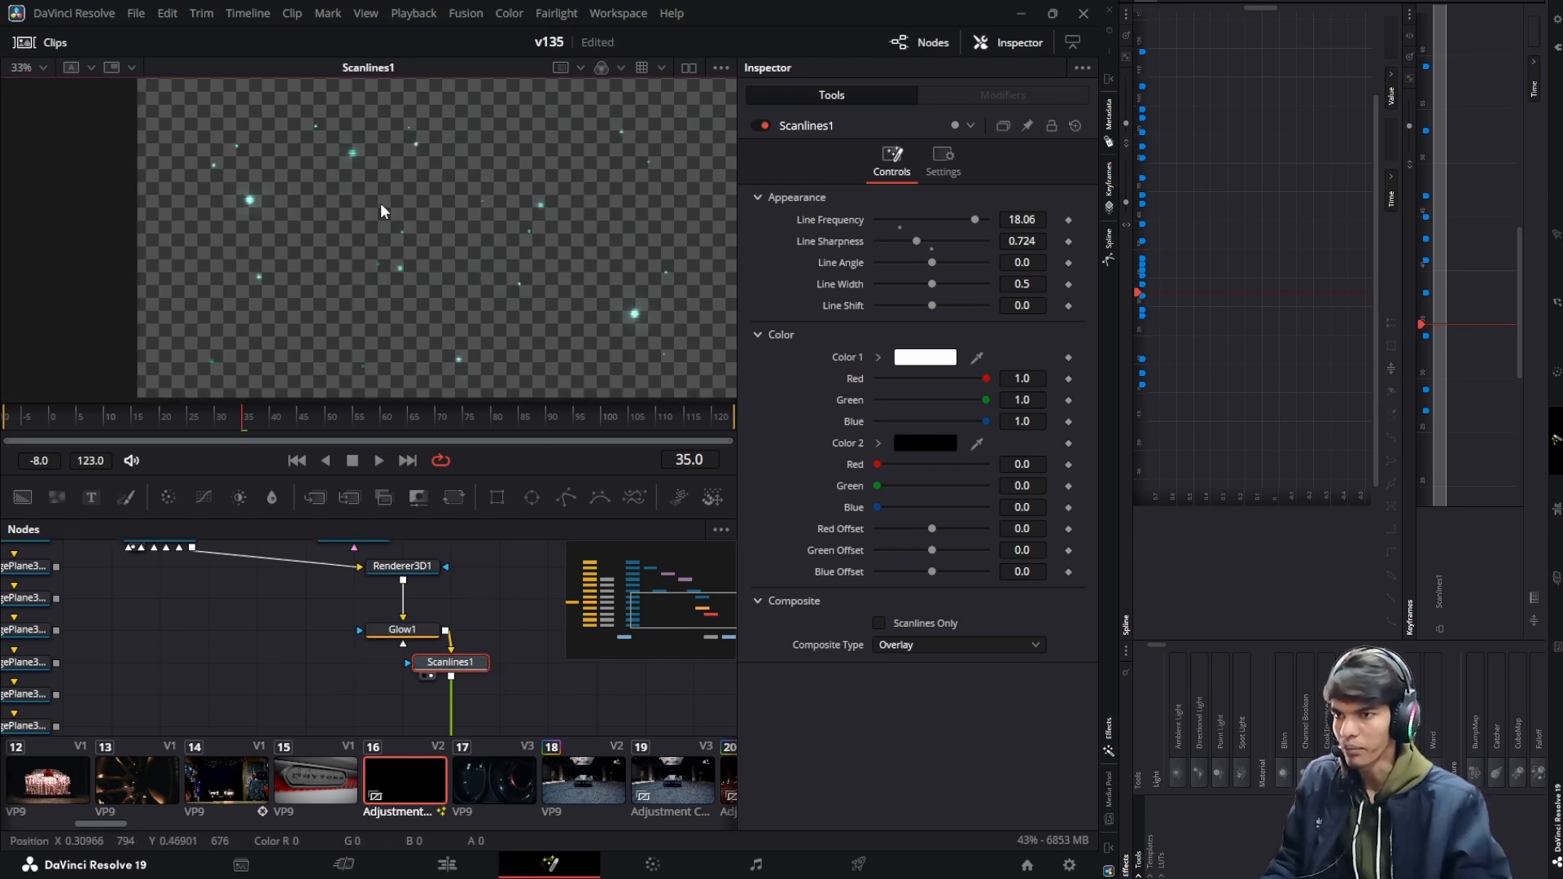
{"action": "scroll", "coordinate": [385, 203], "scroll_direction": "down", "scroll_amount": 2}
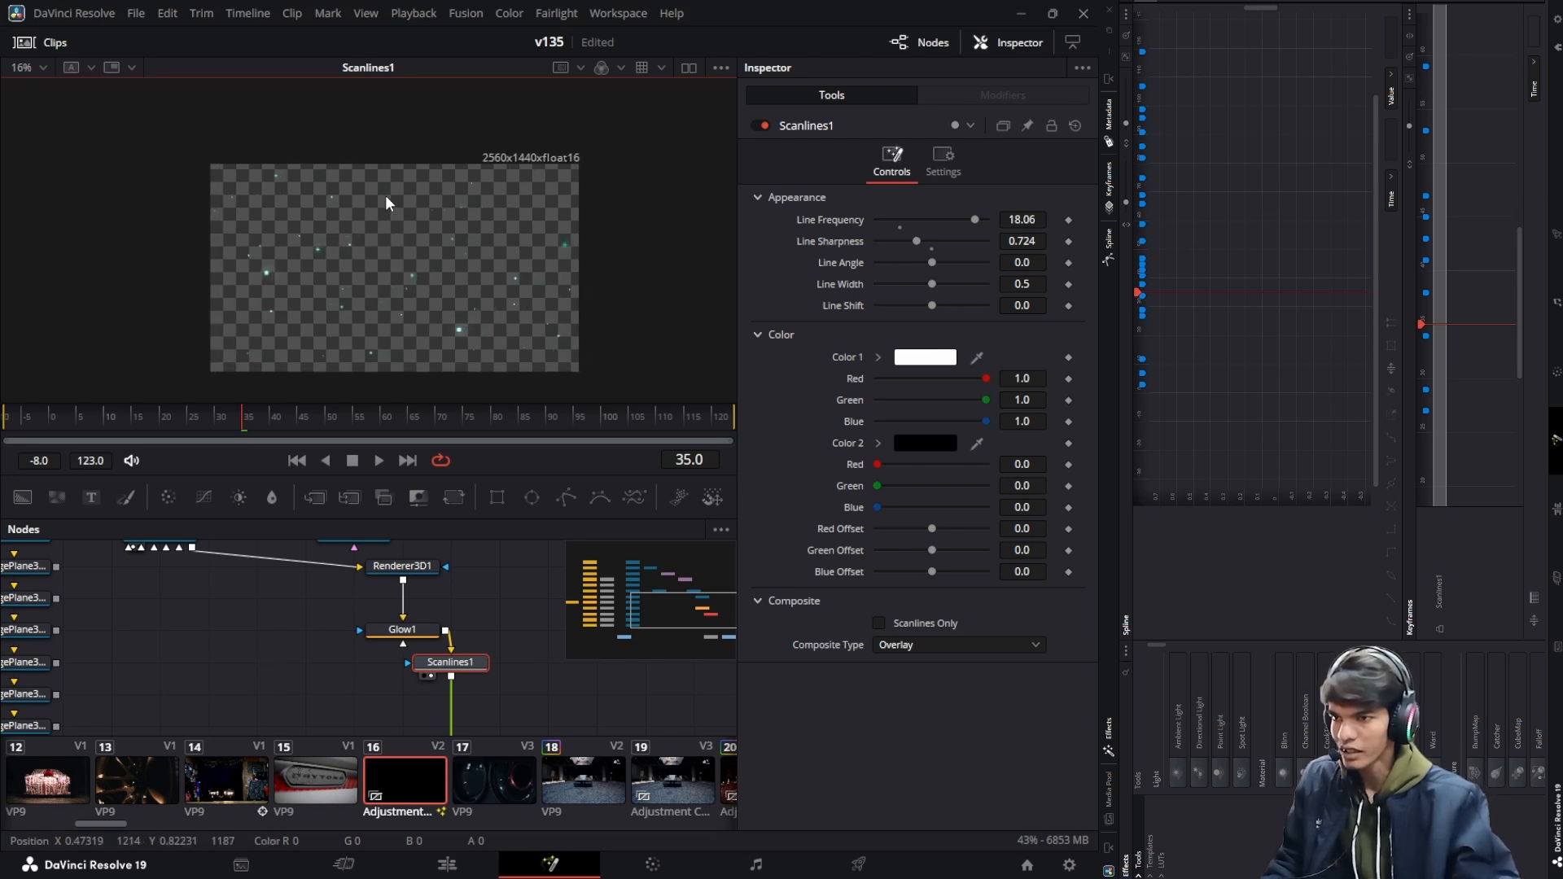
{"action": "scroll", "coordinate": [394, 163], "scroll_direction": "down", "scroll_amount": 2}
Stack the Shape3D1 and pEmitter1 nodes in a column directly above pRender1 in the node graph
{"action": "scroll", "coordinate": [230, 661], "scroll_direction": "left", "scroll_amount": 5}
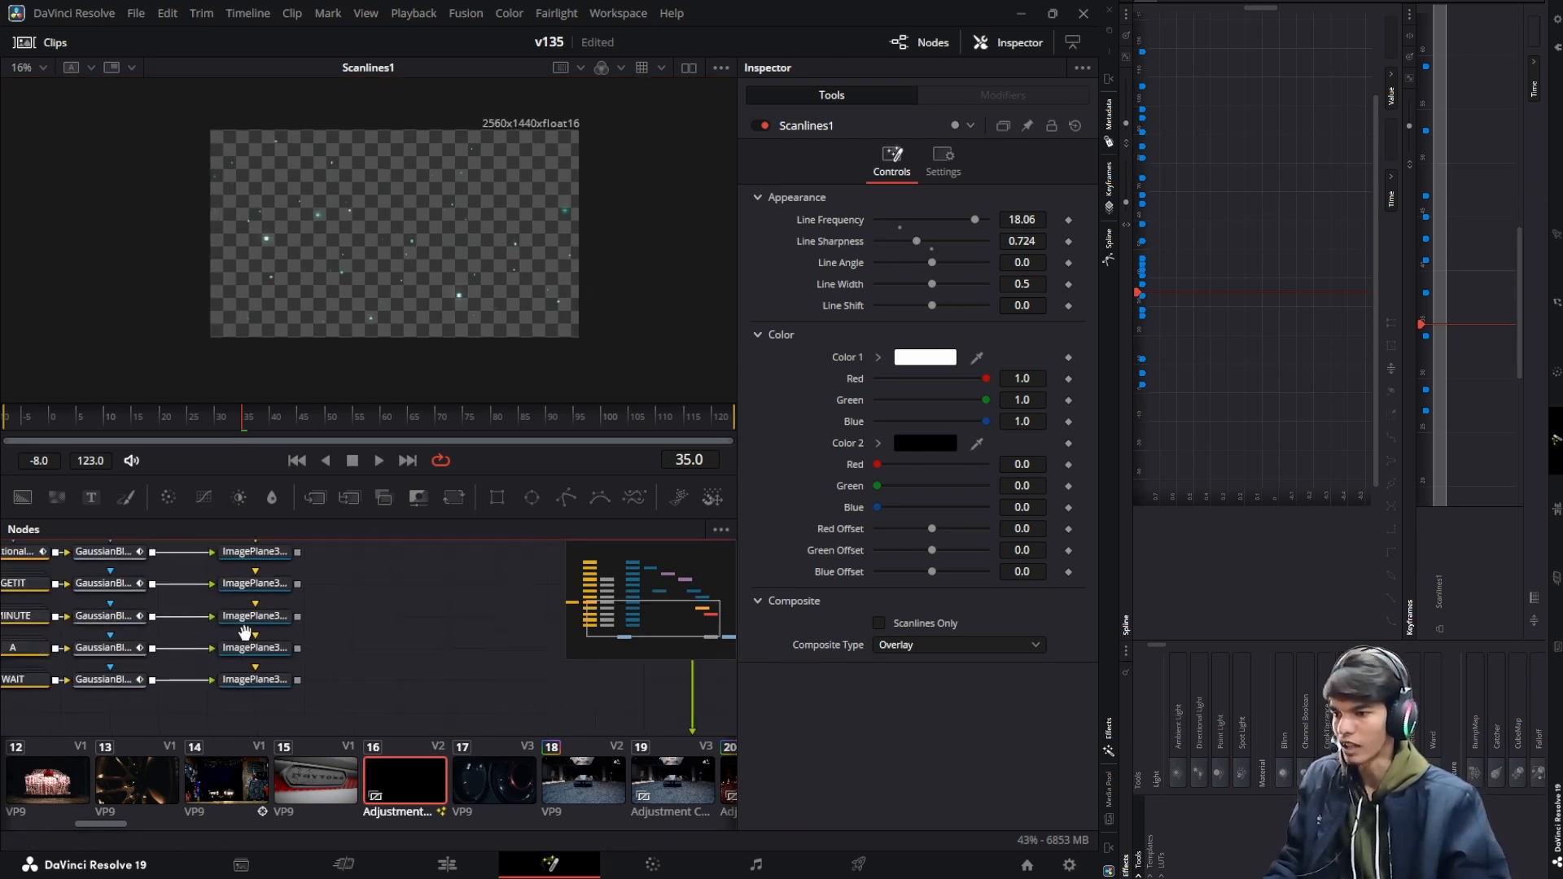
{"action": "scroll", "coordinate": [303, 656], "scroll_direction": "down", "scroll_amount": 2}
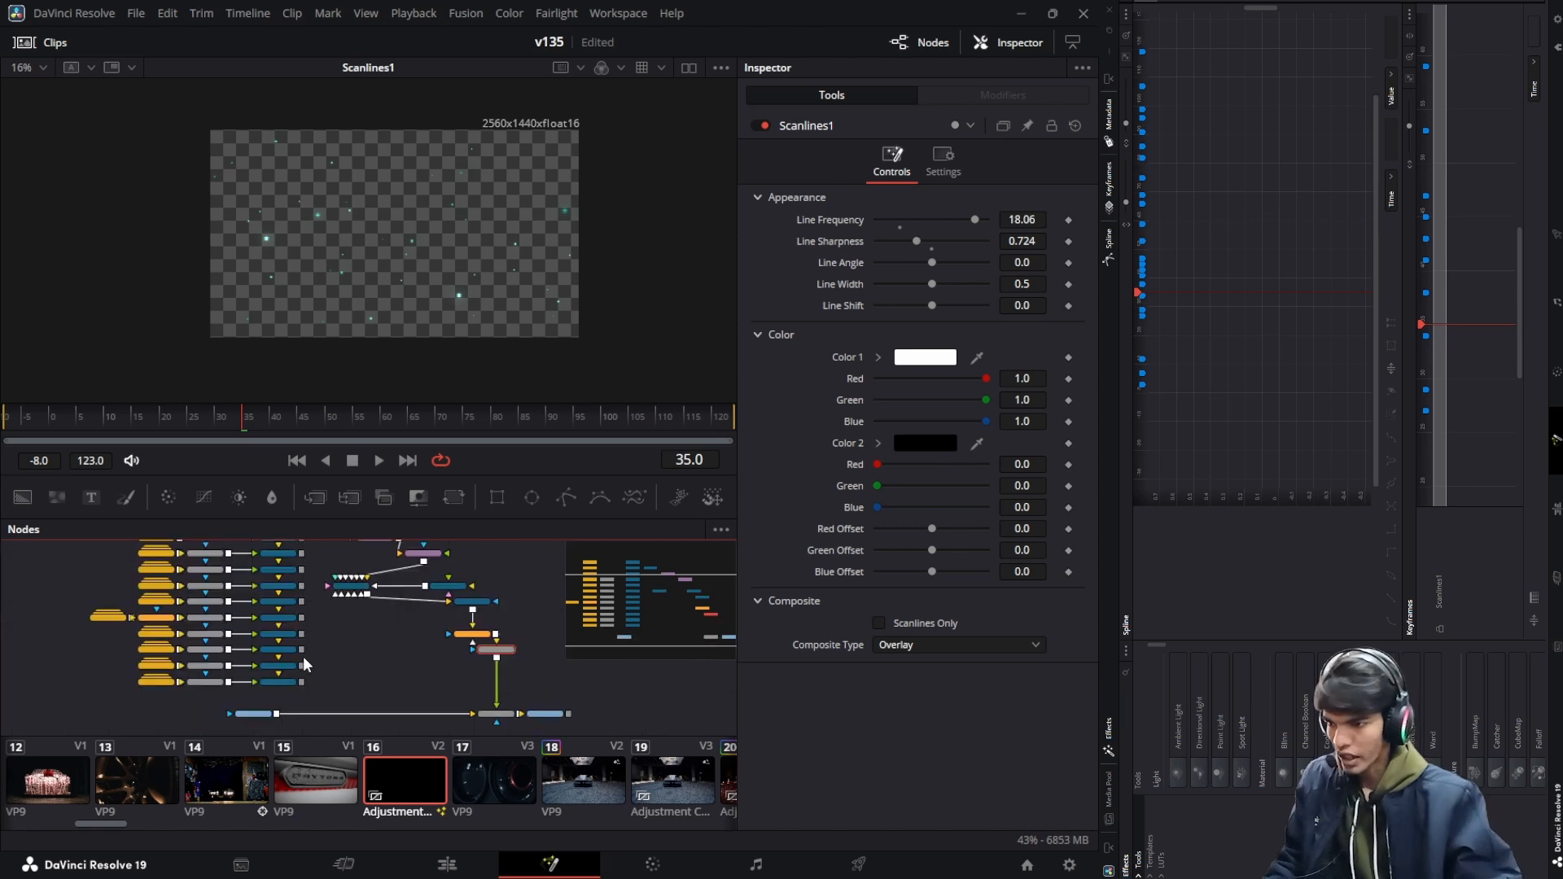
{"action": "scroll", "coordinate": [301, 656], "scroll_direction": "down", "scroll_amount": 2}
{"action": "left_click_drag", "start_coordinate": [333, 620], "coordinate": [422, 620]}
{"action": "left_click", "coordinate": [387, 607]}
{"action": "scroll", "coordinate": [399, 628], "scroll_direction": "down", "scroll_amount": 1}
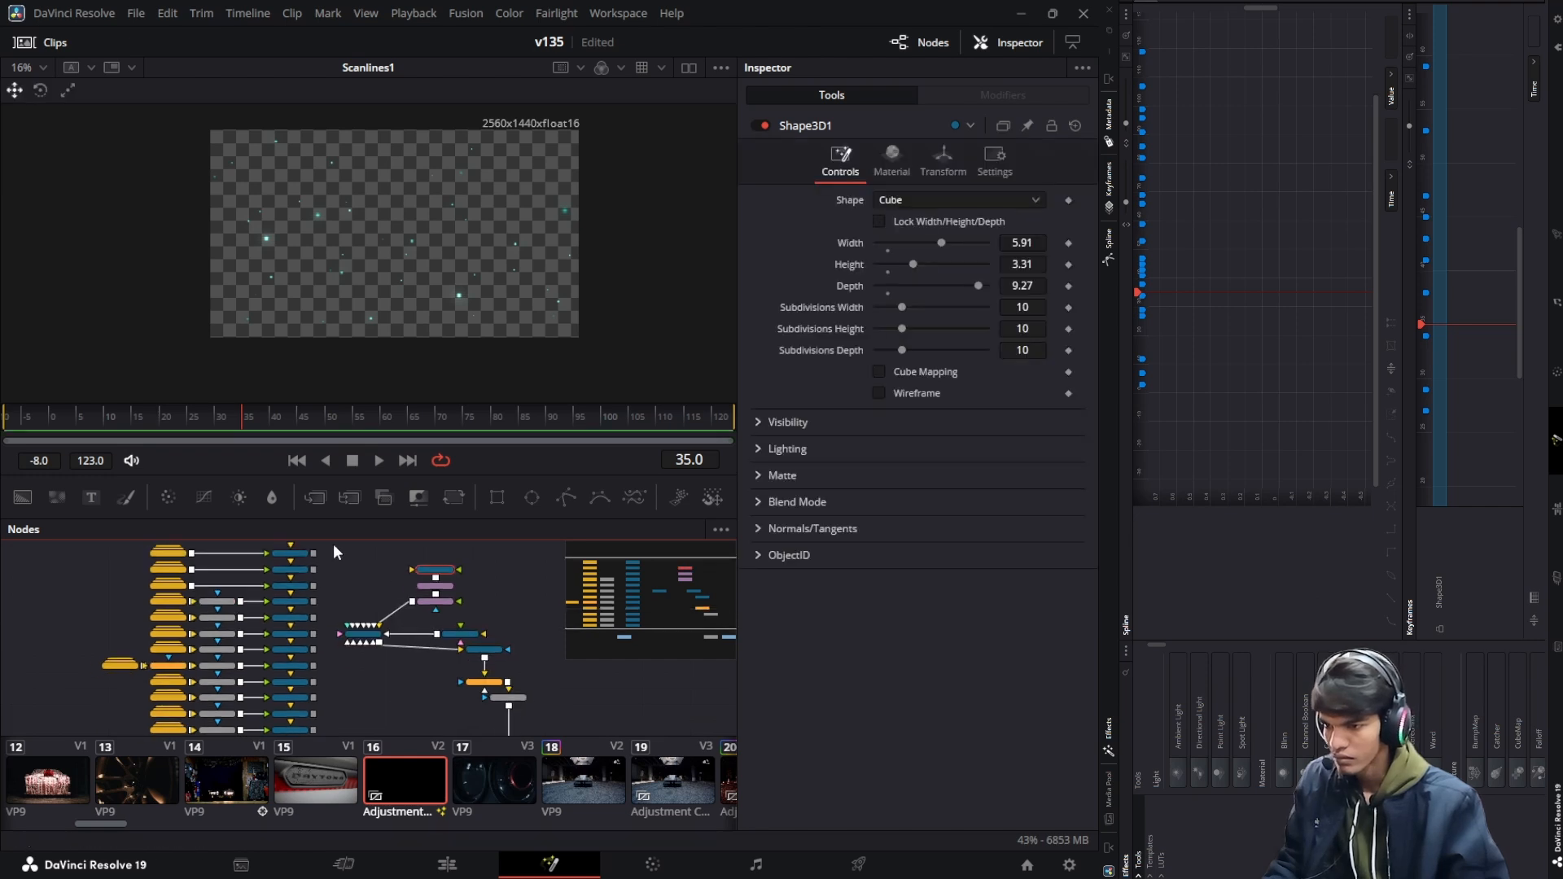
Reconnect the outputs of the text's ImagePlane3D nodes to Merge3D1
{"action": "left_click_drag", "start_coordinate": [314, 553], "coordinate": [359, 632]}
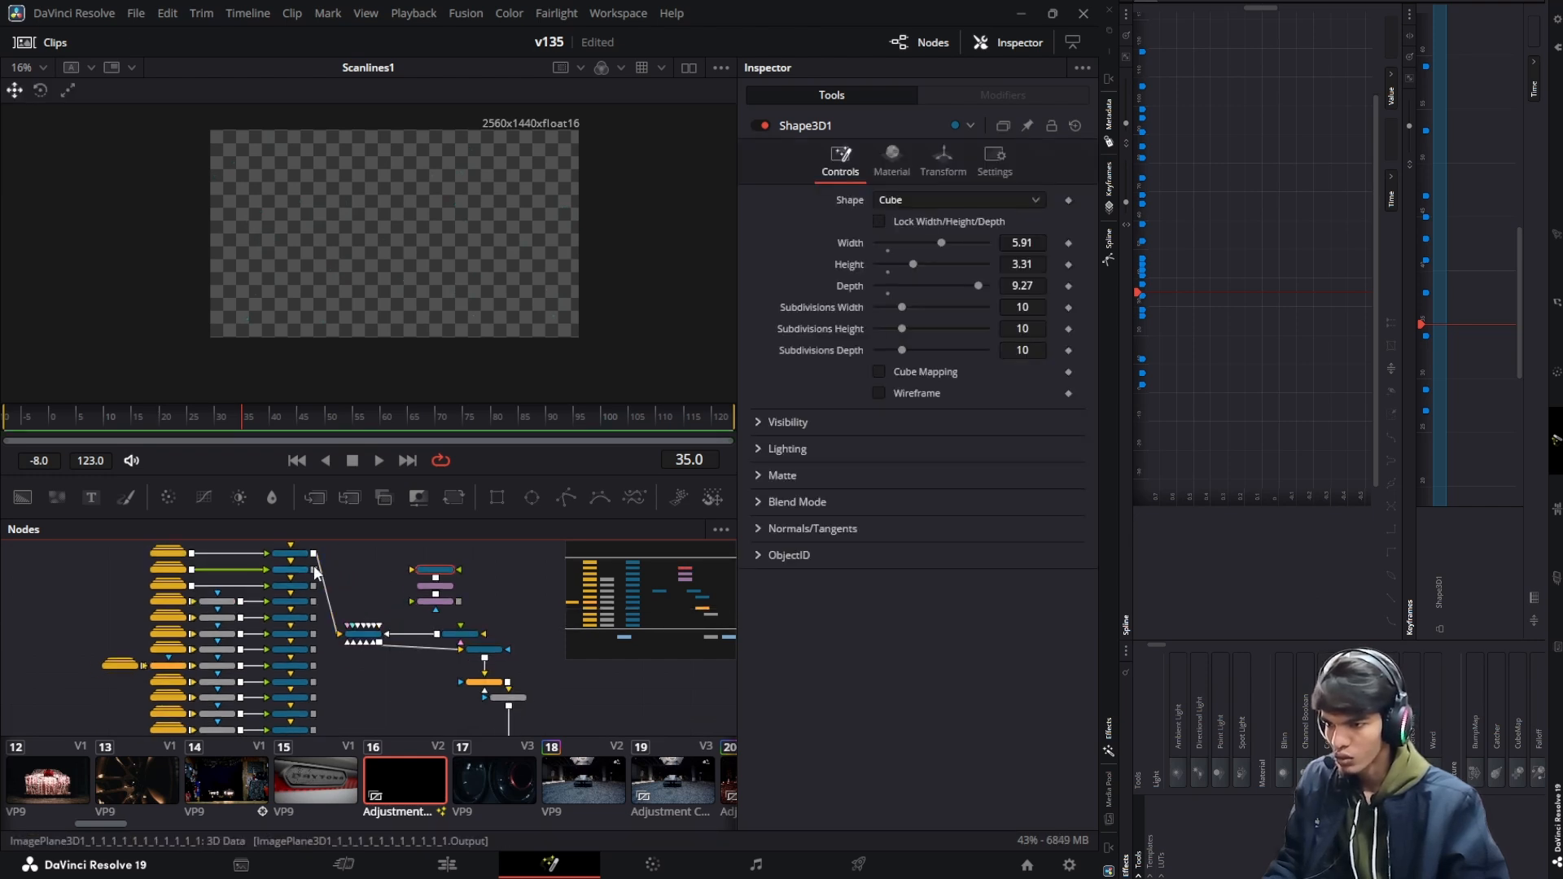
{"action": "left_click_drag", "start_coordinate": [314, 569], "coordinate": [360, 634]}
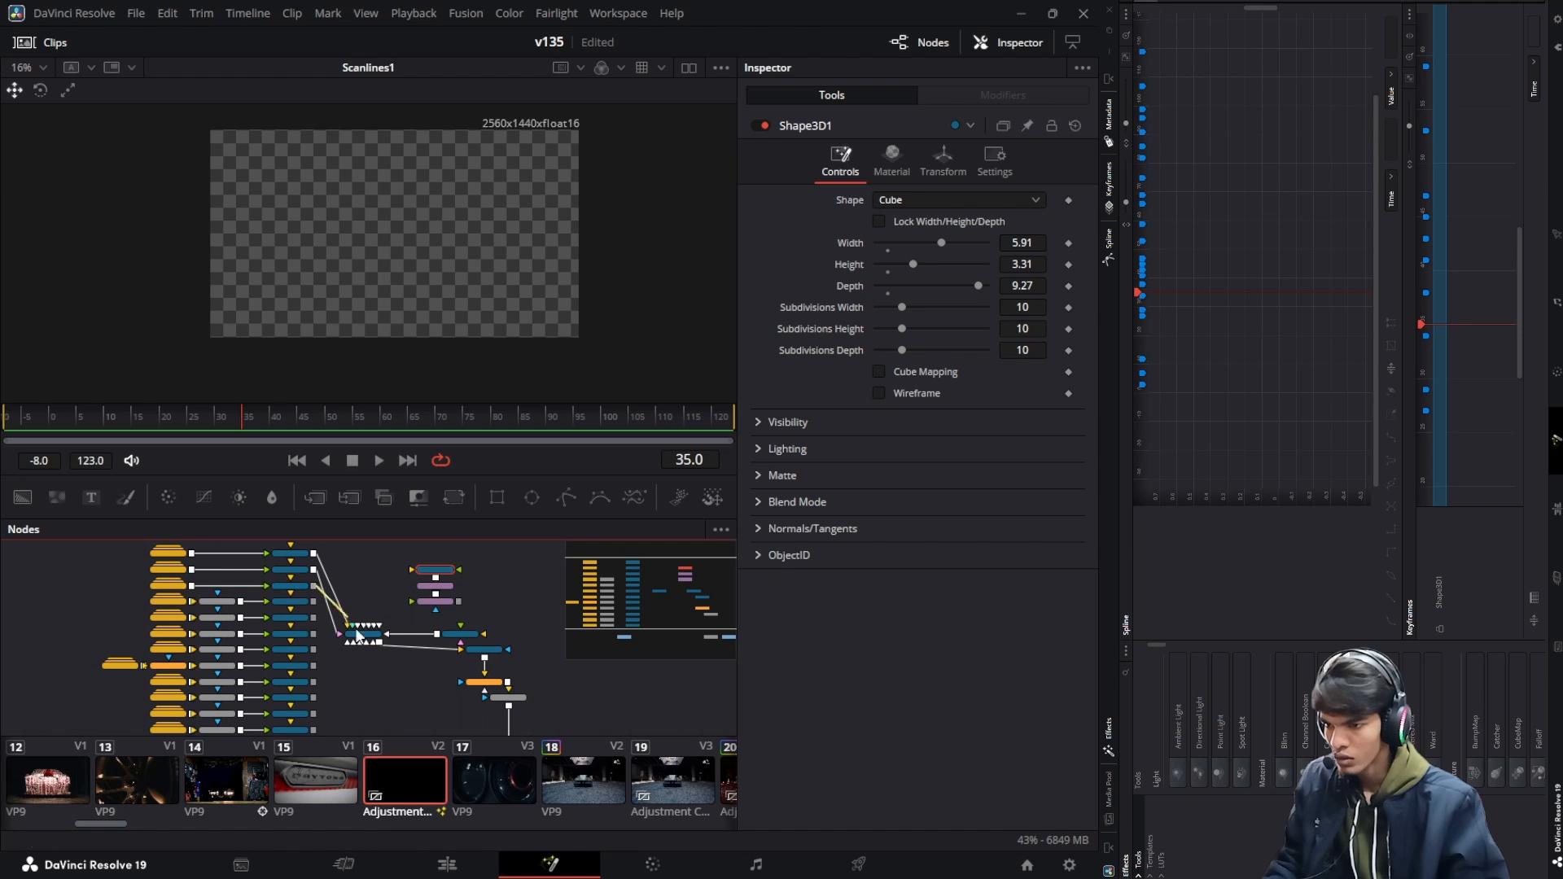
{"action": "left_click_drag", "start_coordinate": [314, 583], "coordinate": [344, 623]}
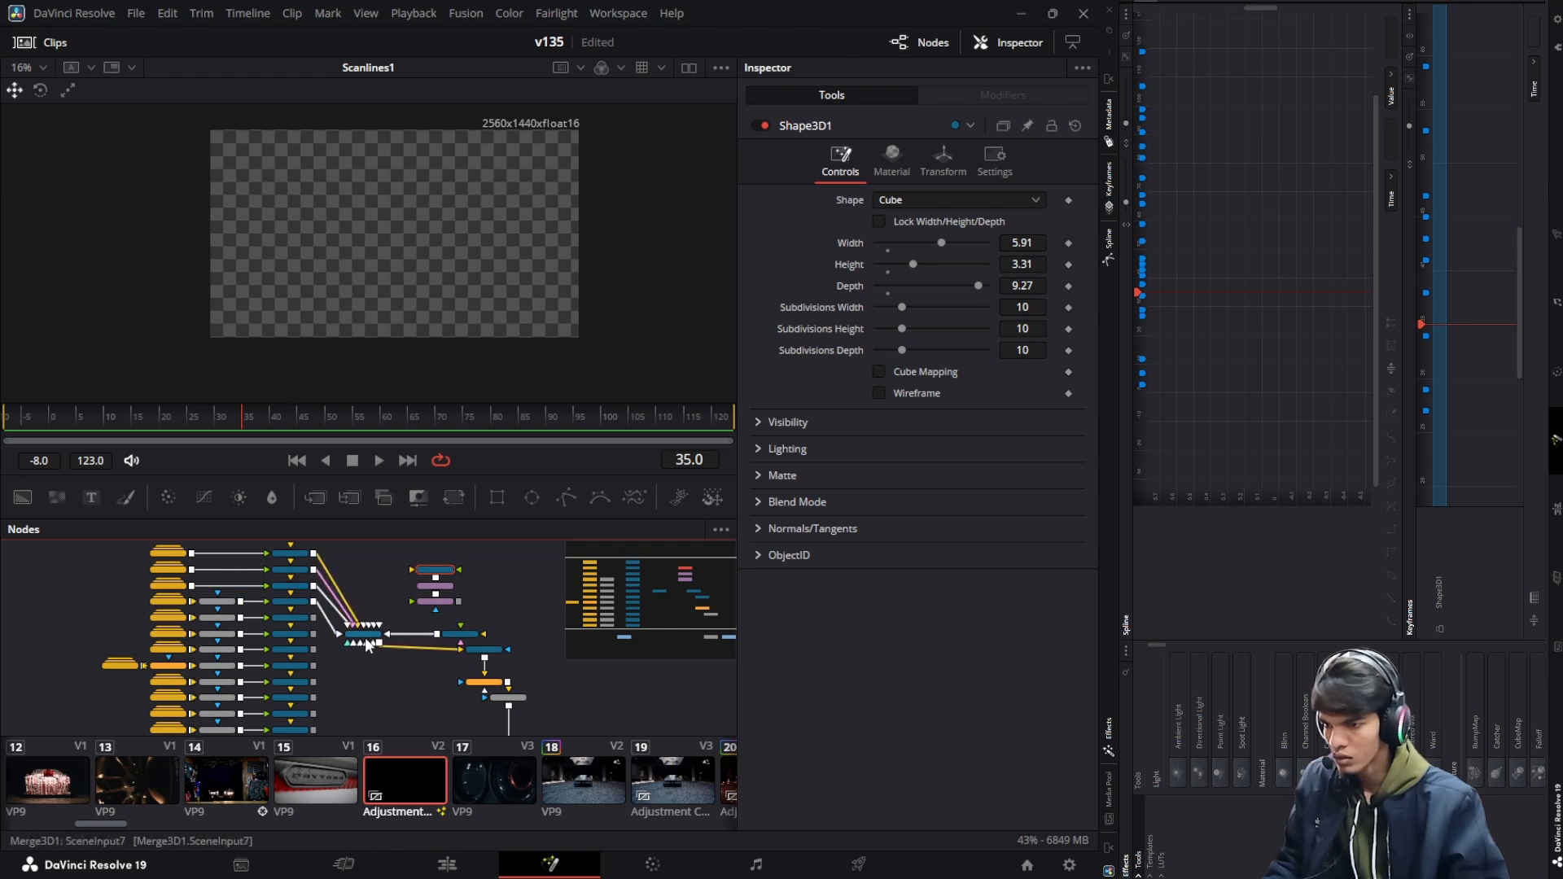
{"action": "left_click_drag", "start_coordinate": [313, 618], "coordinate": [364, 584]}
{"action": "scroll", "coordinate": [345, 663], "scroll_direction": "down", "scroll_amount": 2}
{"action": "left_click_drag", "start_coordinate": [316, 663], "coordinate": [354, 603]}
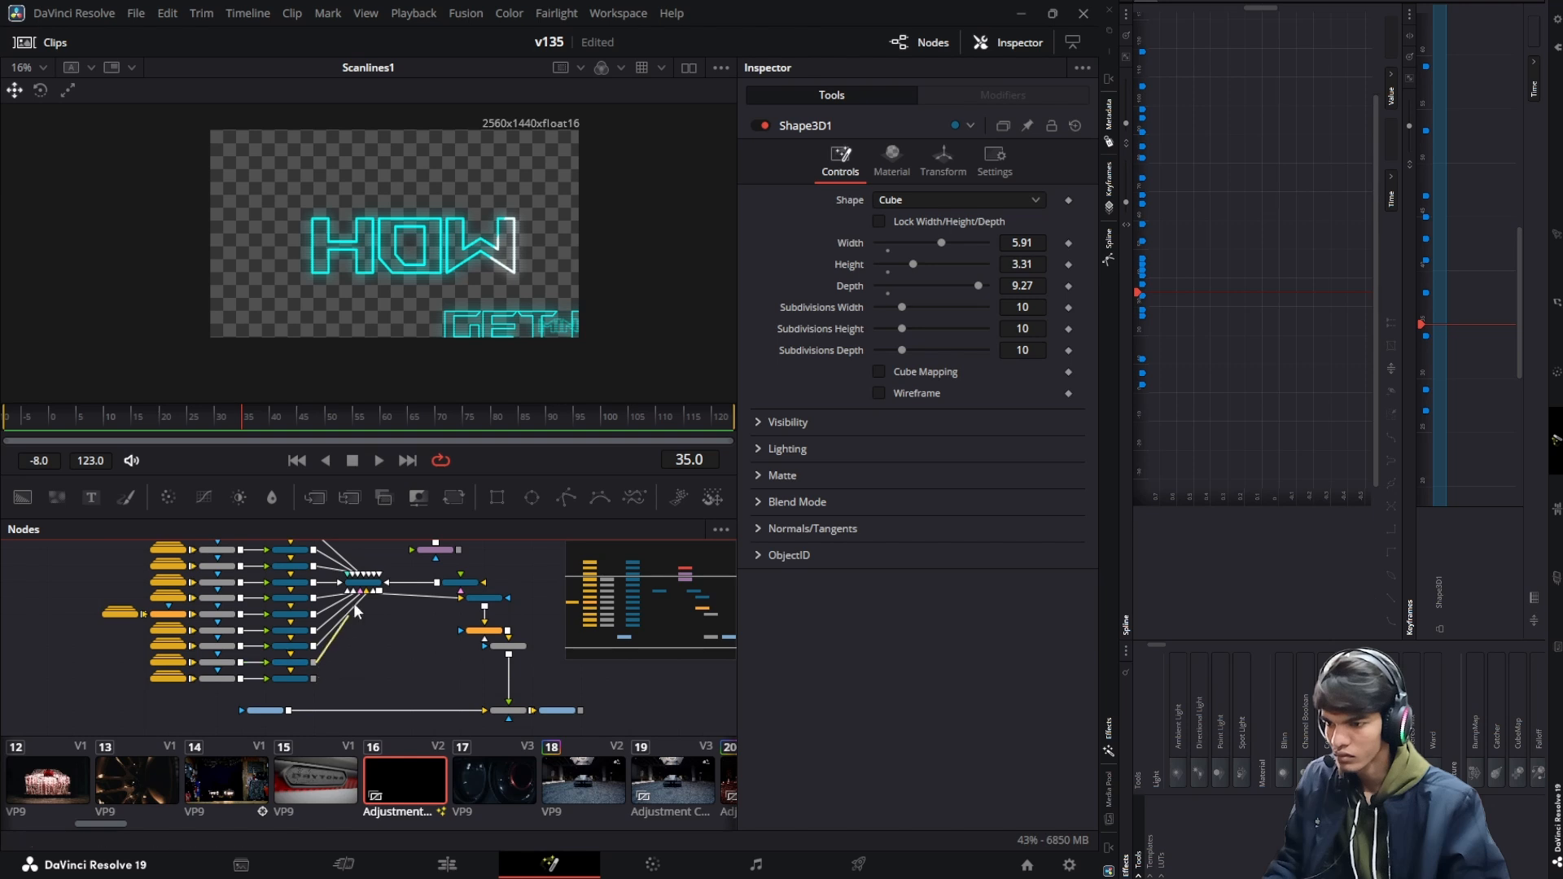
{"action": "left_click_drag", "start_coordinate": [312, 677], "coordinate": [379, 602]}
{"action": "scroll", "coordinate": [379, 602], "scroll_direction": "up", "scroll_amount": 2}
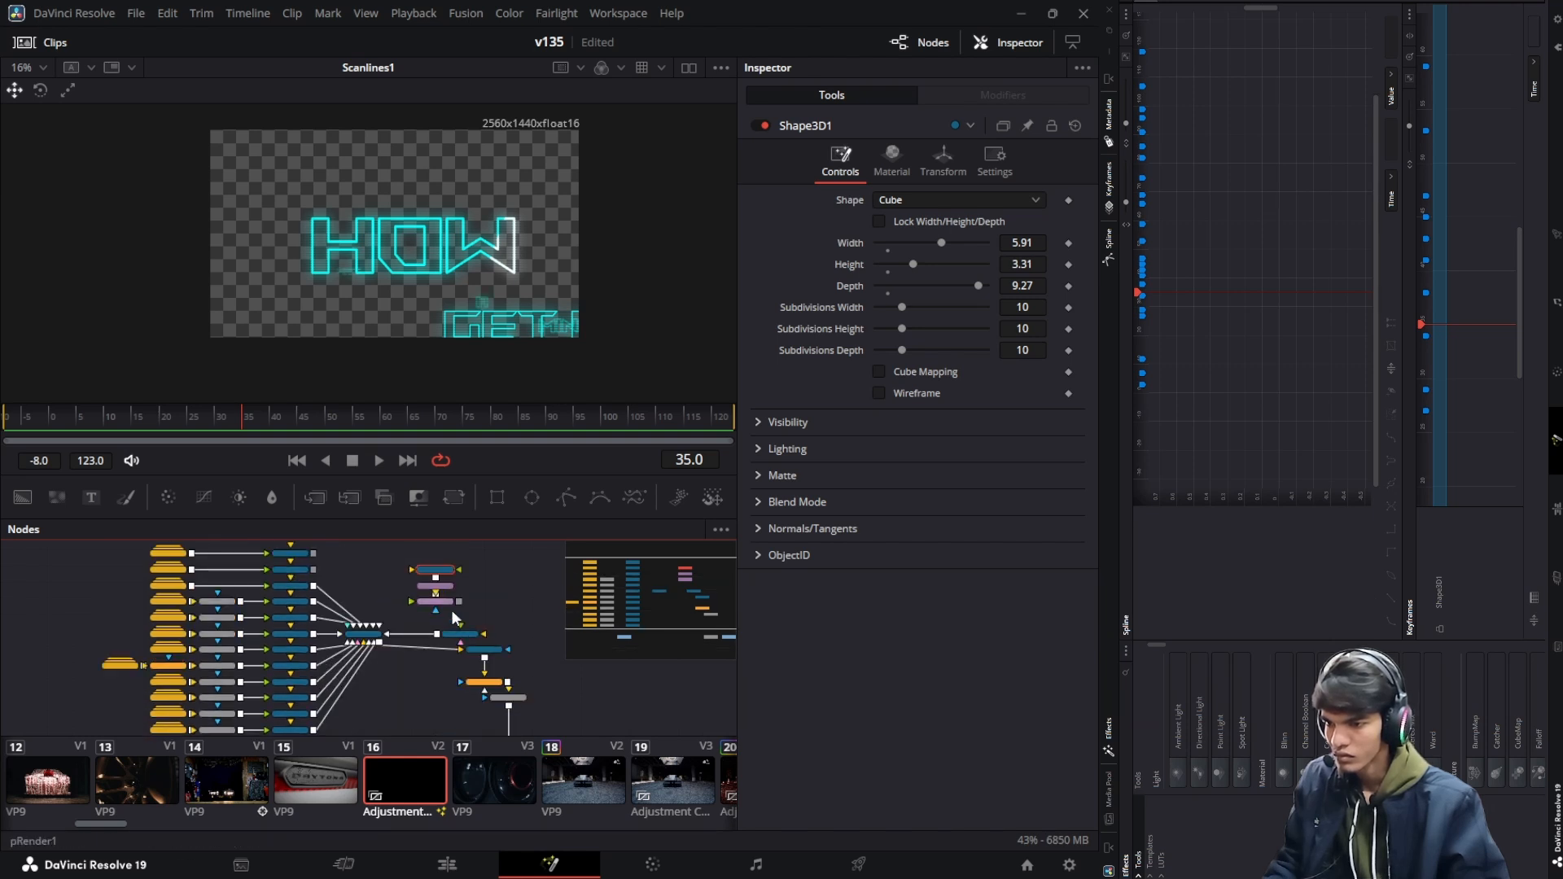
Reconnect pRender1's output to Merge3D1 alongside the text planes and save the project
{"action": "left_click_drag", "start_coordinate": [458, 602], "coordinate": [377, 633]}
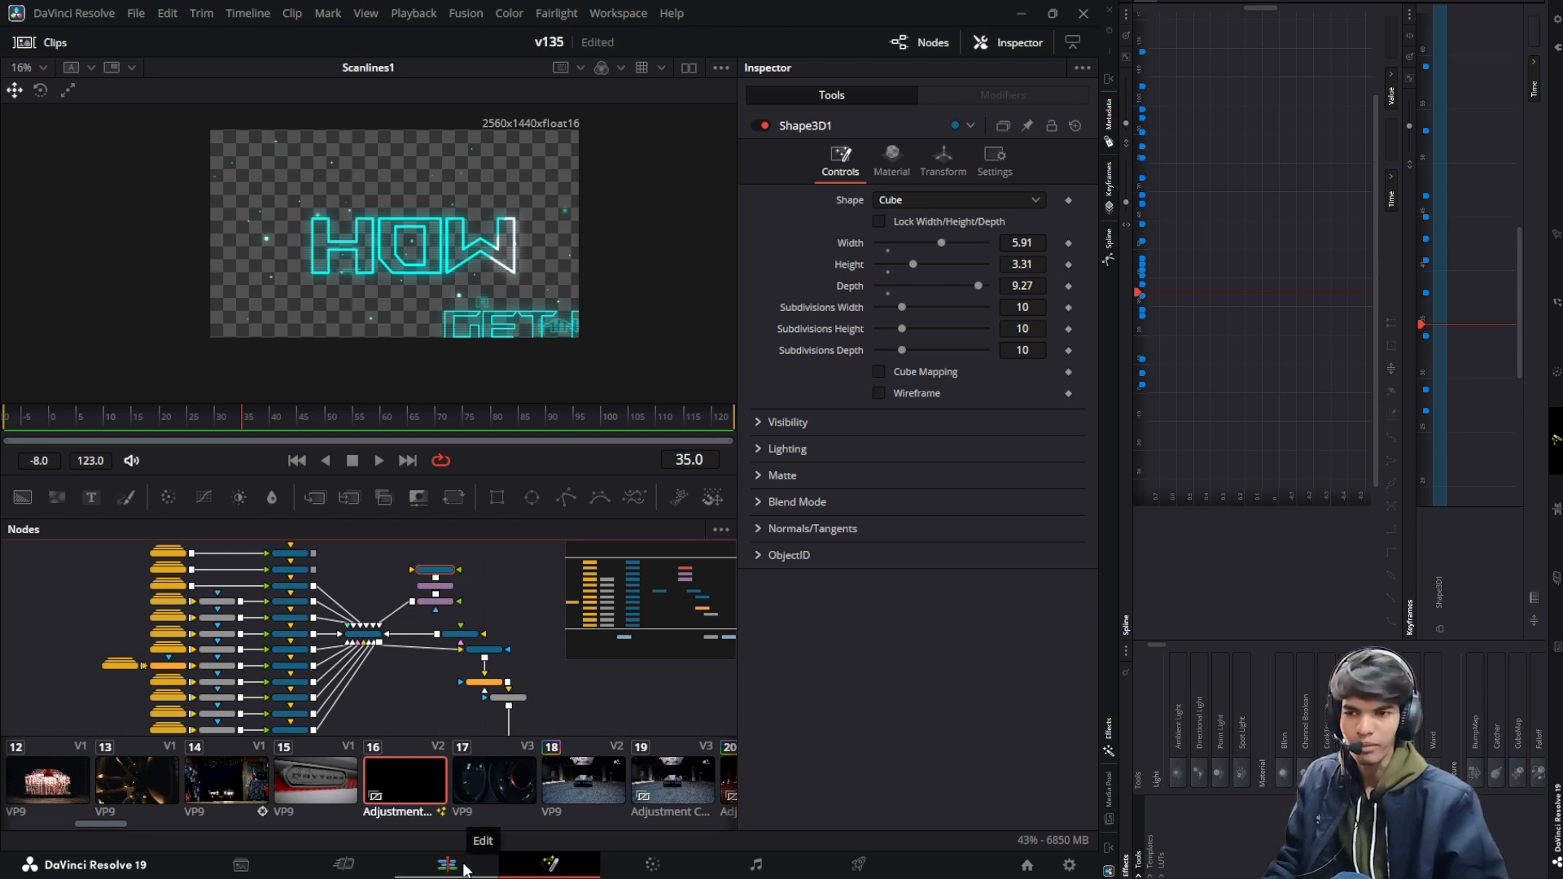
{"action": "left_click", "coordinate": [524, 595]}
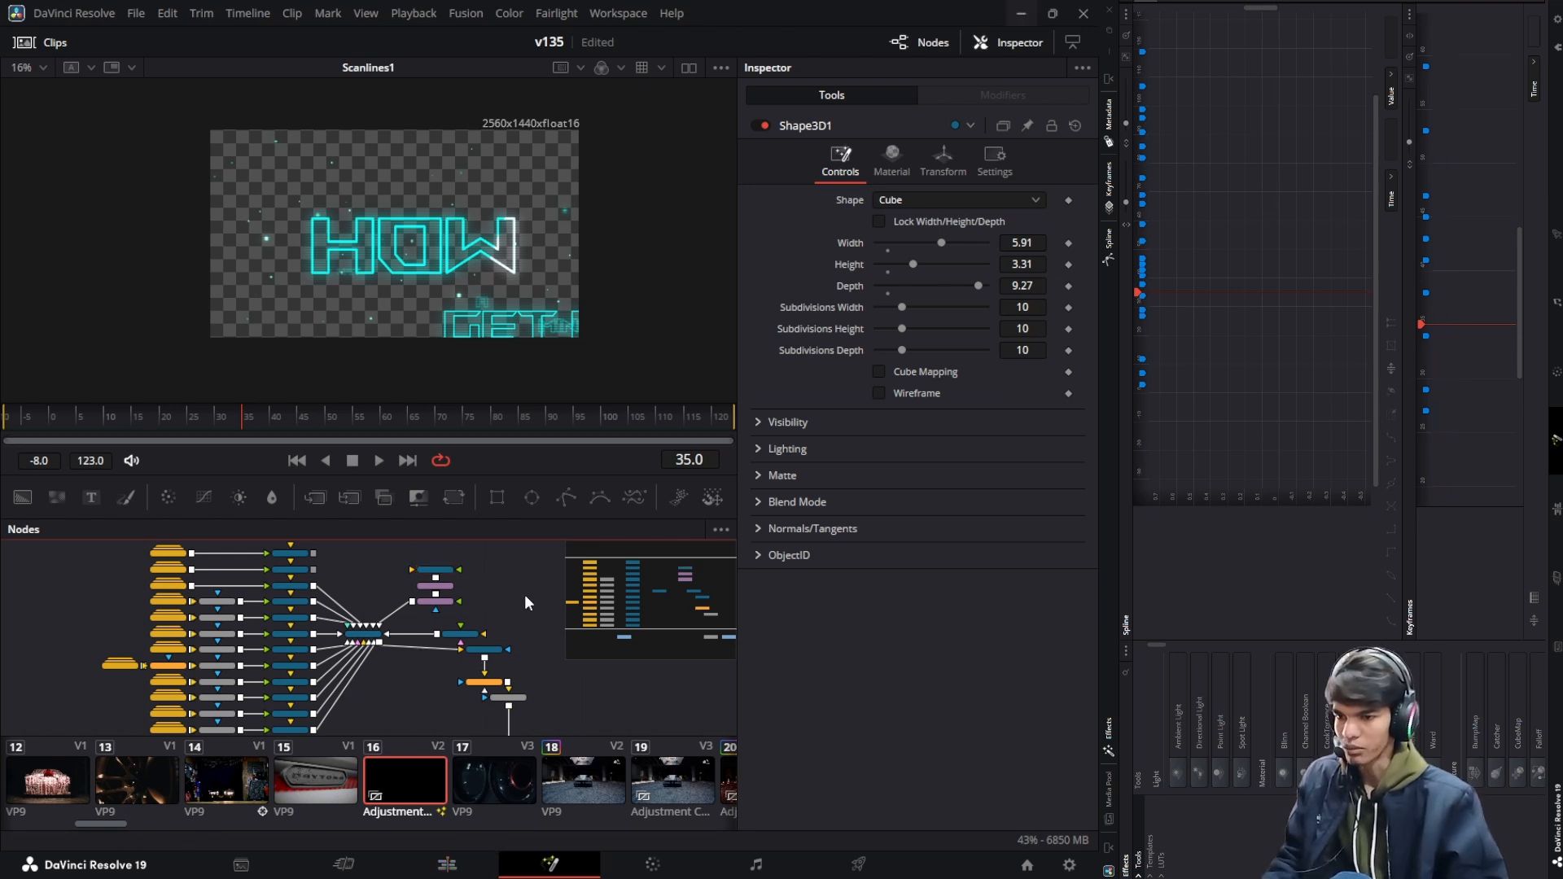
{"action": "key", "text": "ctrl+s"}
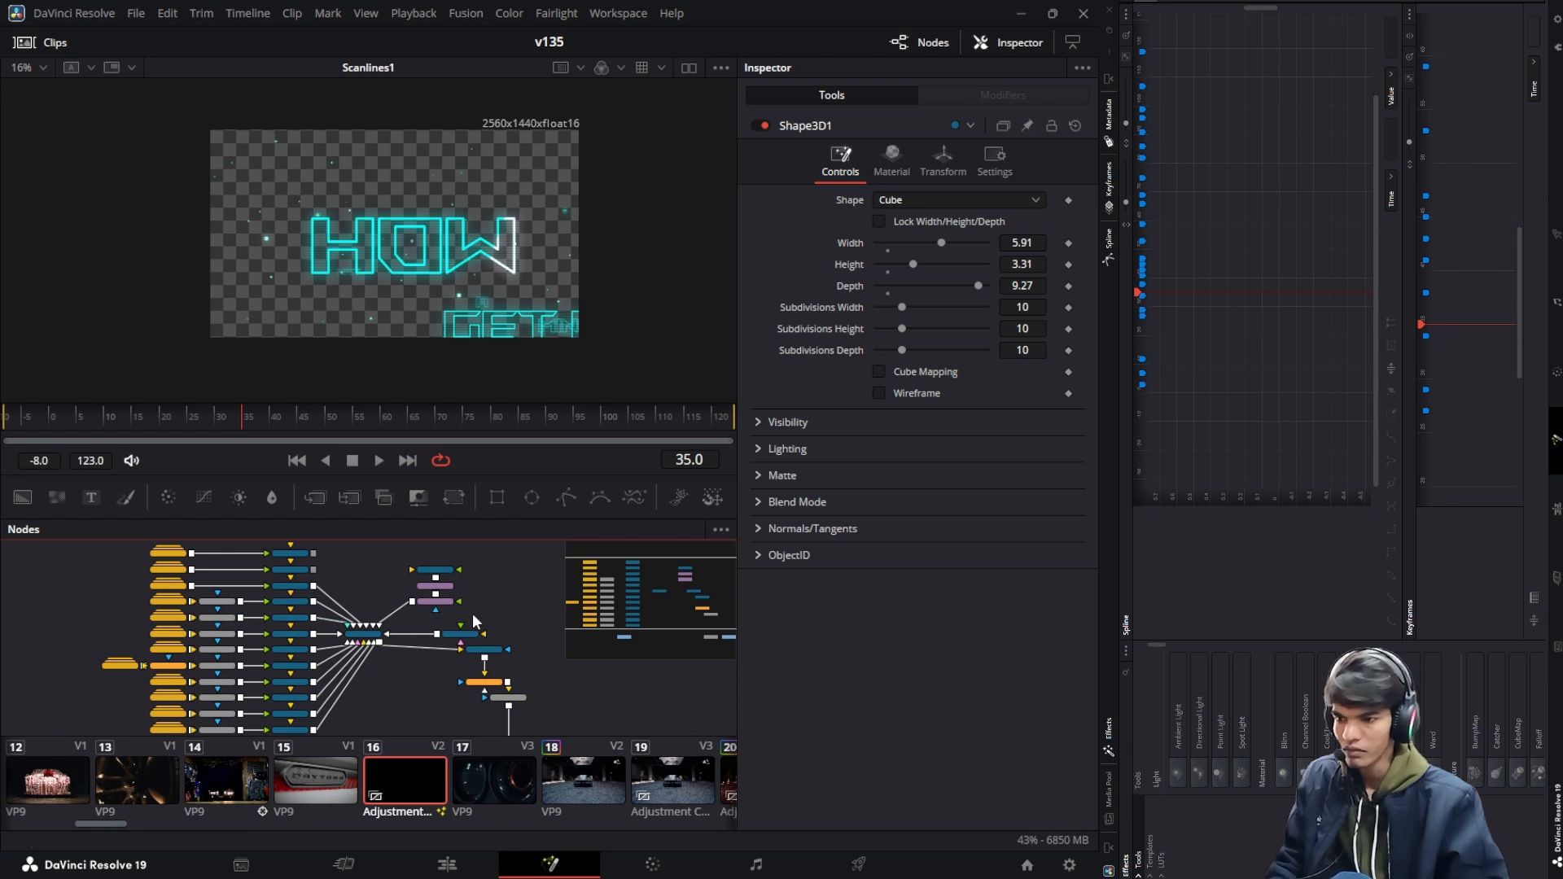
Look through the available settings of Renderer3D1 and Camera3D1 for a motion blur option
{"action": "scroll", "coordinate": [446, 638], "scroll_direction": "down", "scroll_amount": 2}
{"action": "scroll", "coordinate": [428, 627], "scroll_direction": "up", "scroll_amount": 5}
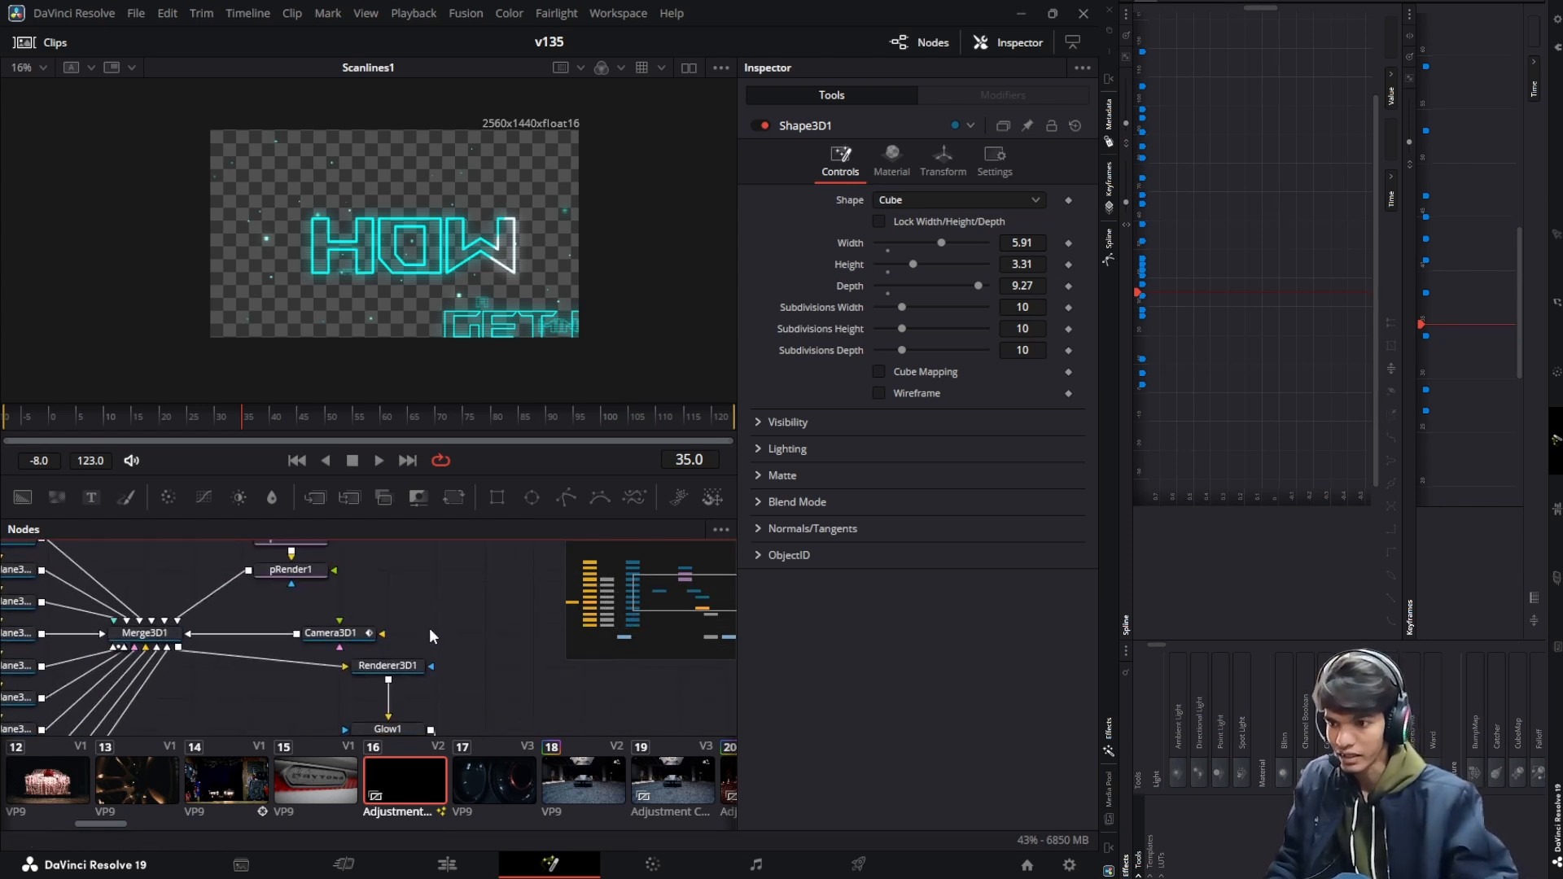
{"action": "scroll", "coordinate": [428, 627], "scroll_direction": "up", "scroll_amount": 3}
{"action": "left_click", "coordinate": [363, 658]}
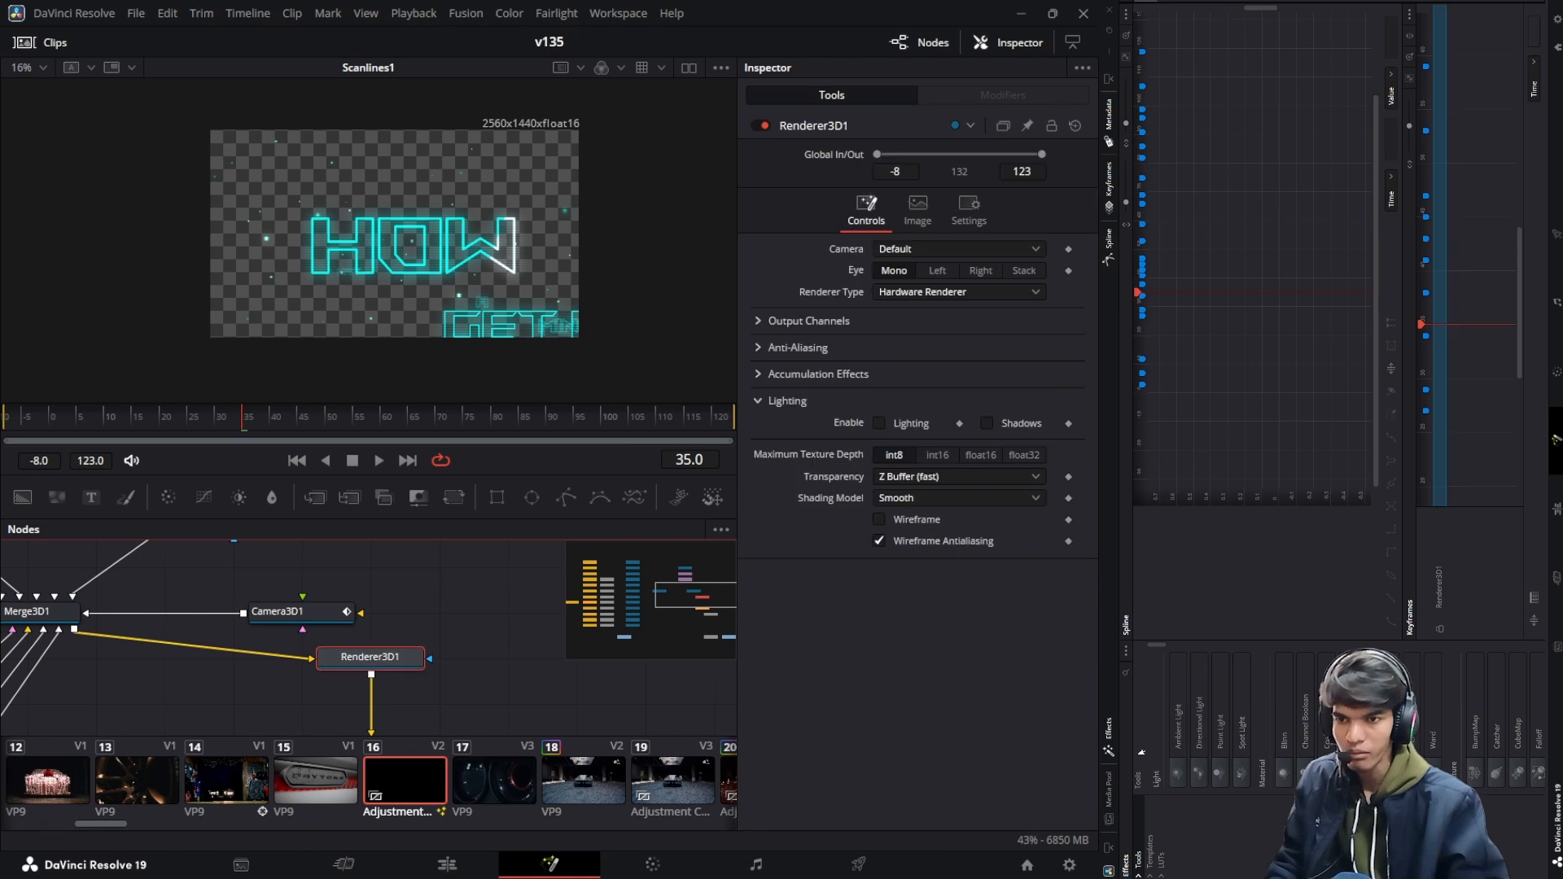
{"action": "left_click", "coordinate": [918, 205]}
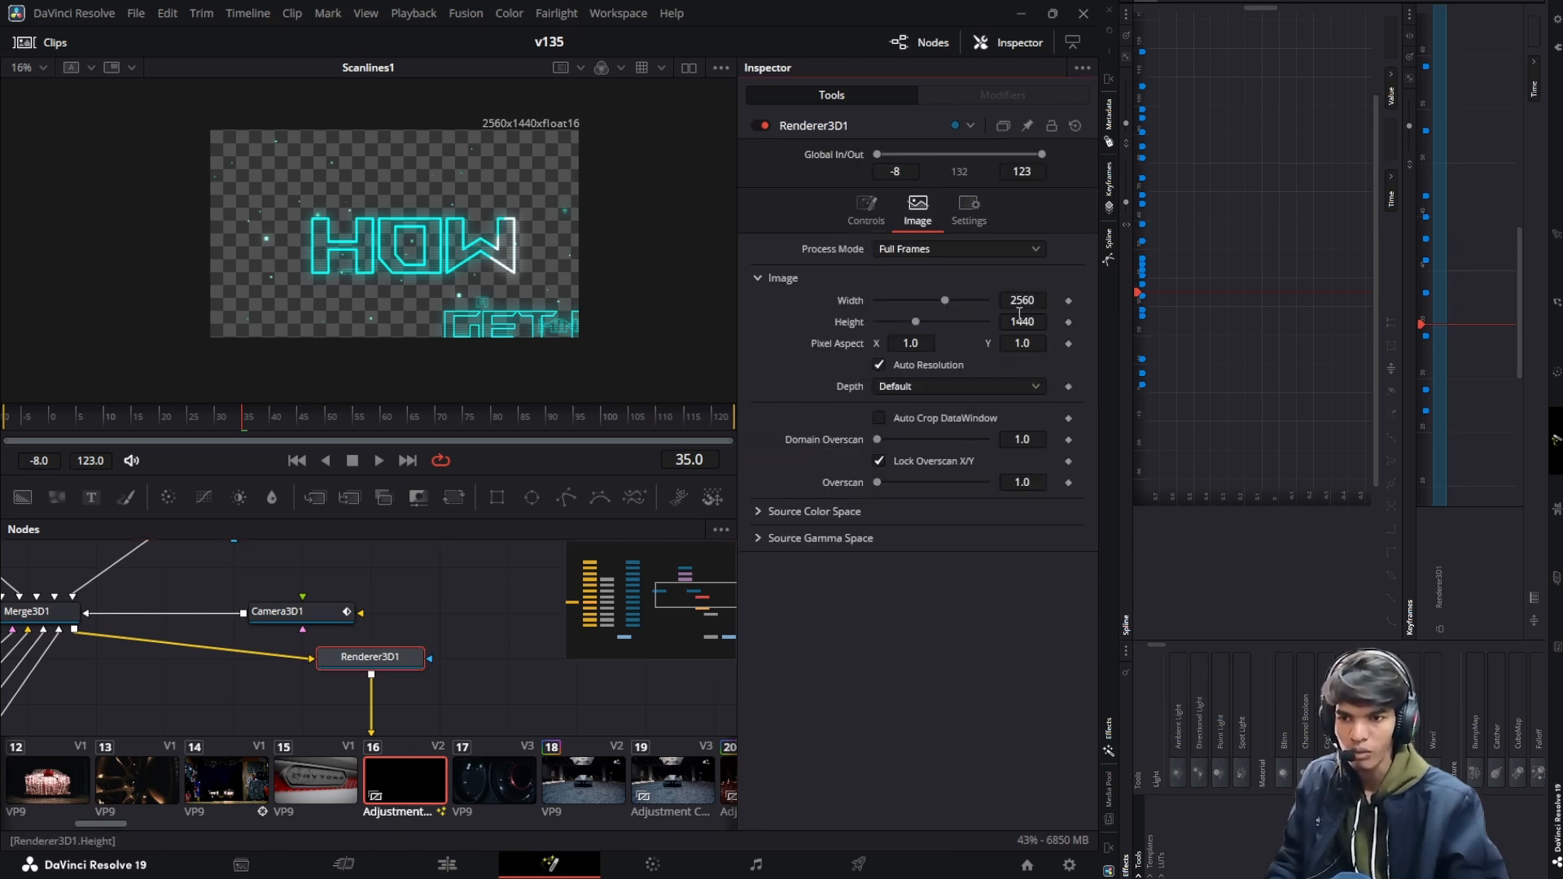
{"action": "left_click", "coordinate": [969, 209]}
{"action": "left_click", "coordinate": [896, 207]}
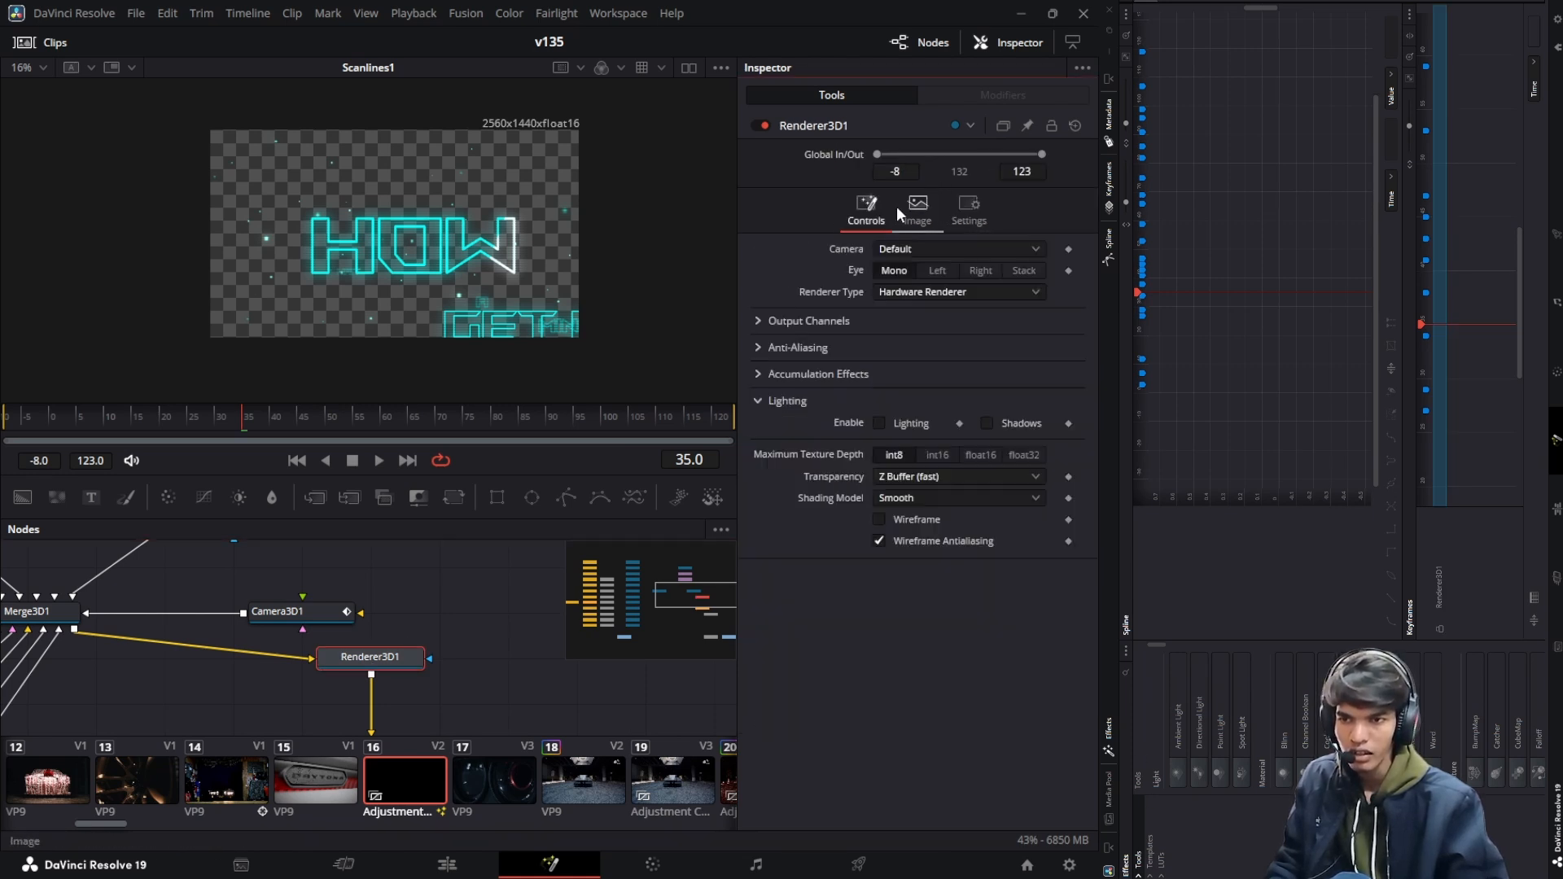
{"action": "left_click", "coordinate": [924, 206]}
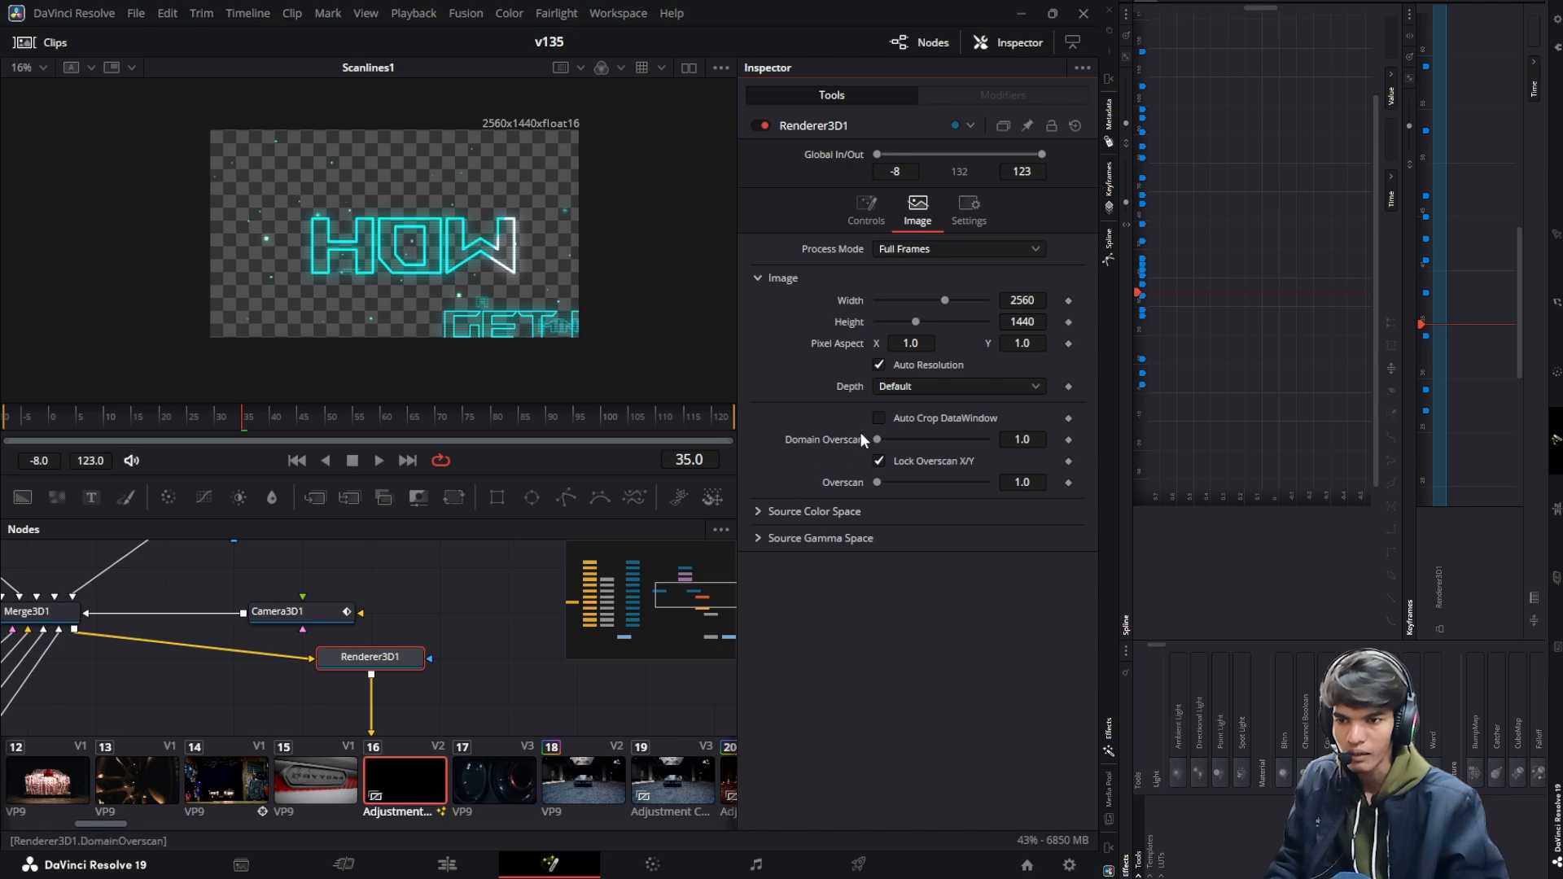
{"action": "left_click", "coordinate": [277, 611]}
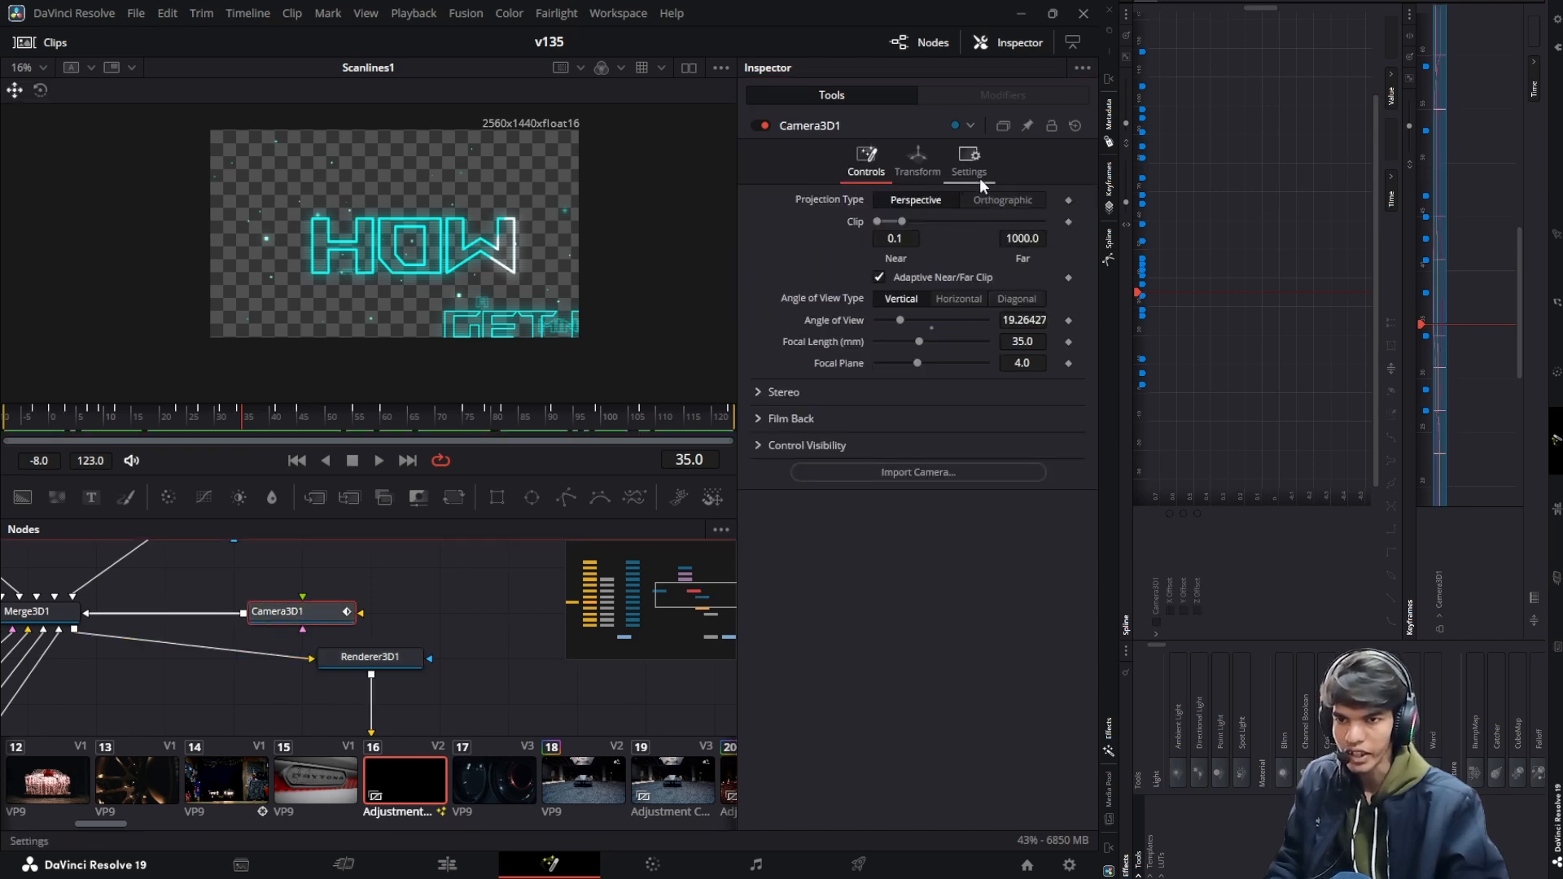
{"action": "left_click", "coordinate": [928, 159]}
{"action": "left_click", "coordinate": [969, 159]}
{"action": "left_click", "coordinate": [866, 159]}
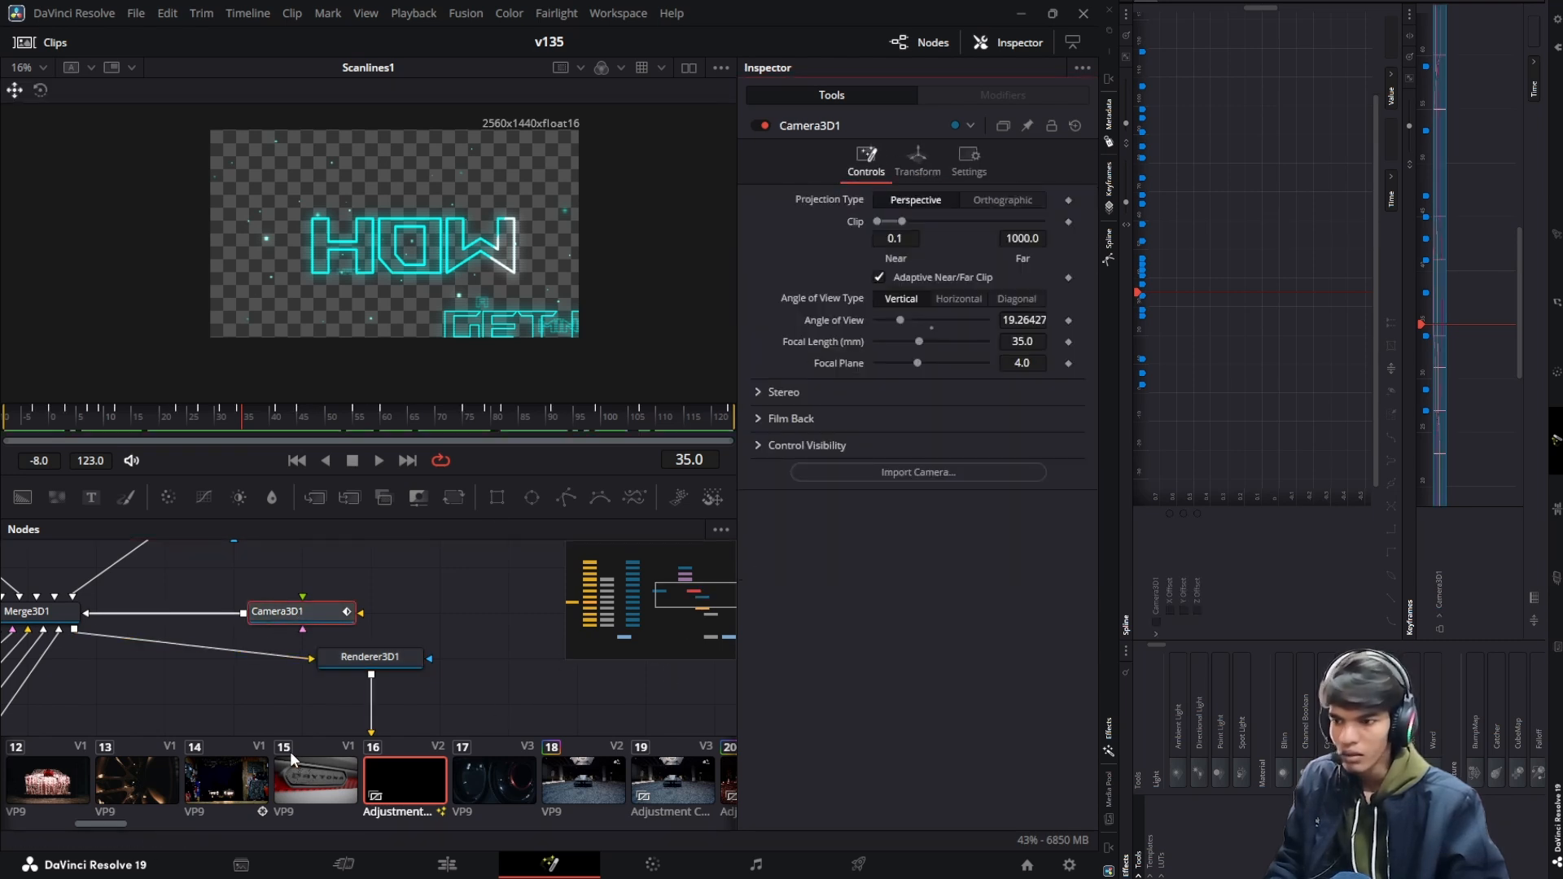
Examine Renderer3D1's render controls and image options, including Output Channels, Source Color Space and Process Mode
{"action": "left_click", "coordinate": [389, 660]}
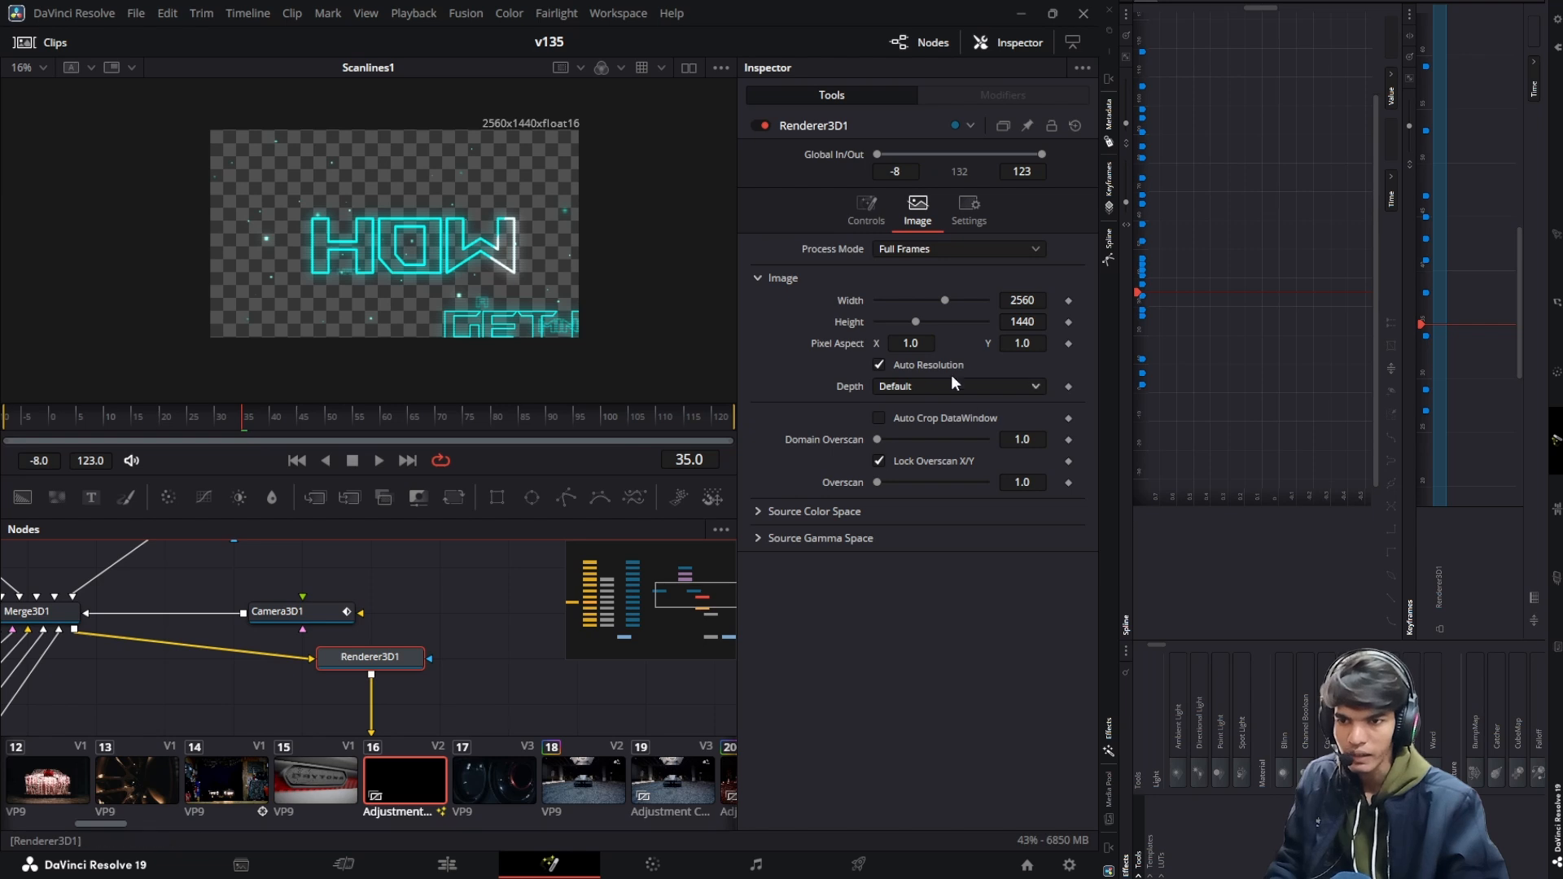
{"action": "left_click", "coordinate": [866, 210]}
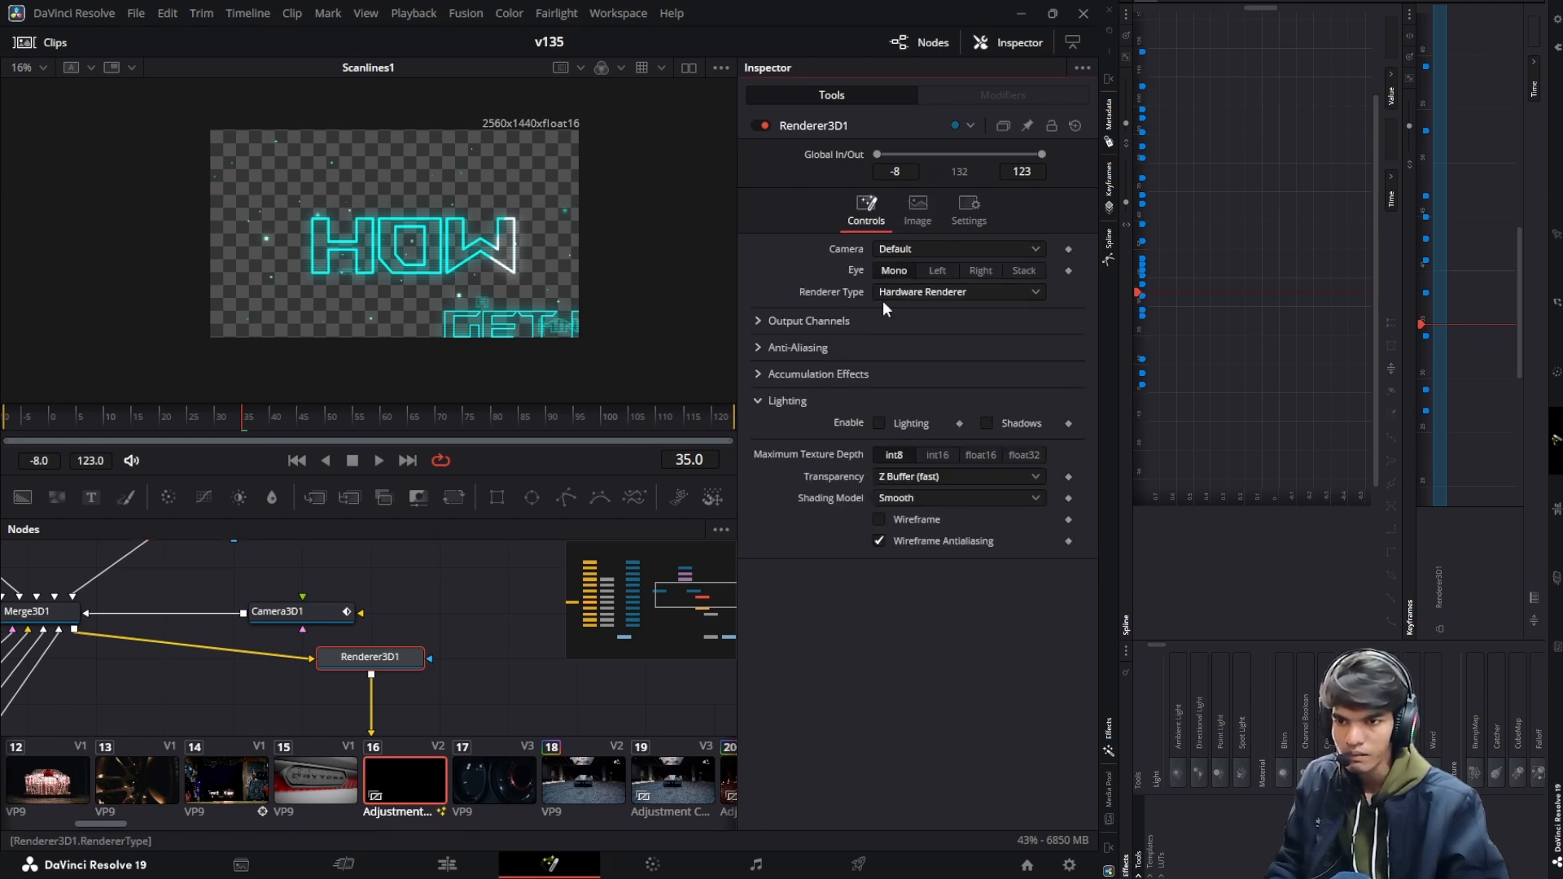
{"action": "left_click", "coordinate": [758, 321]}
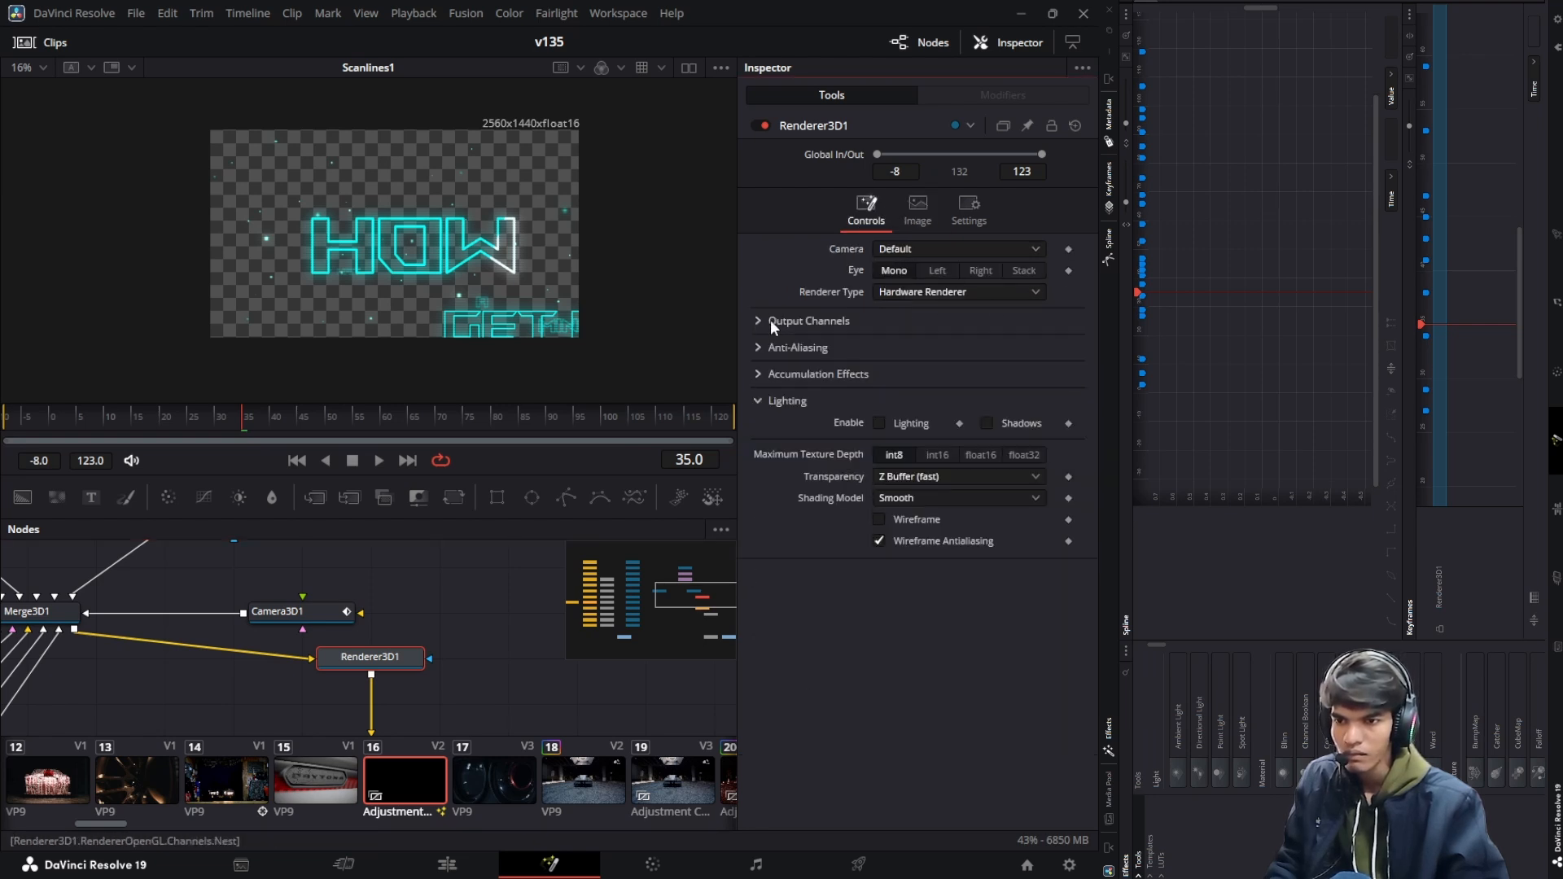
{"action": "left_click", "coordinate": [912, 214]}
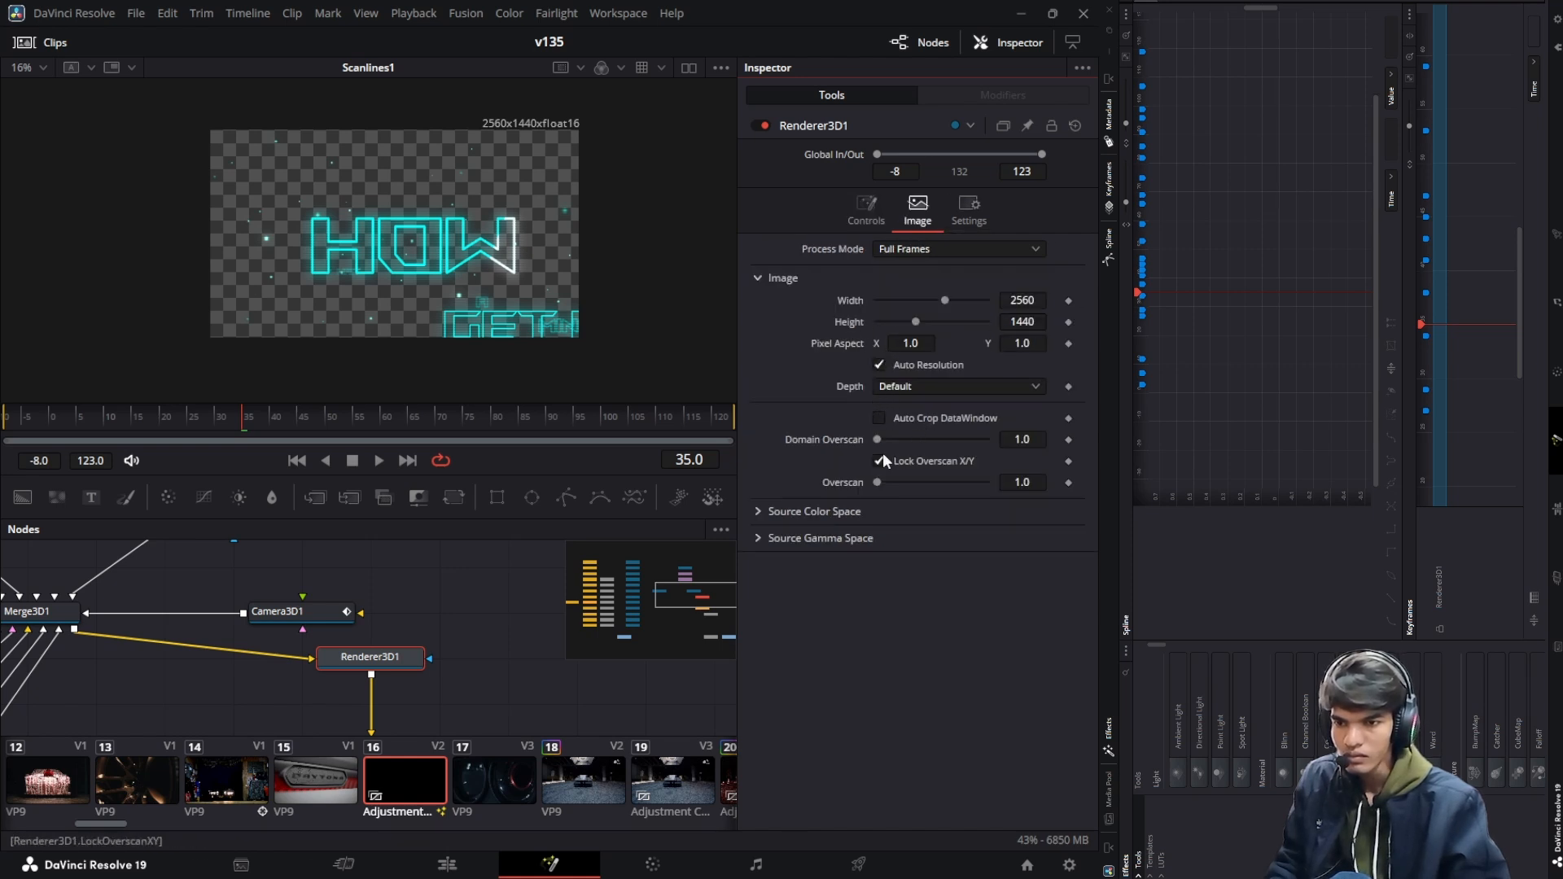
{"action": "left_click", "coordinate": [762, 513]}
{"action": "left_click", "coordinate": [763, 512]}
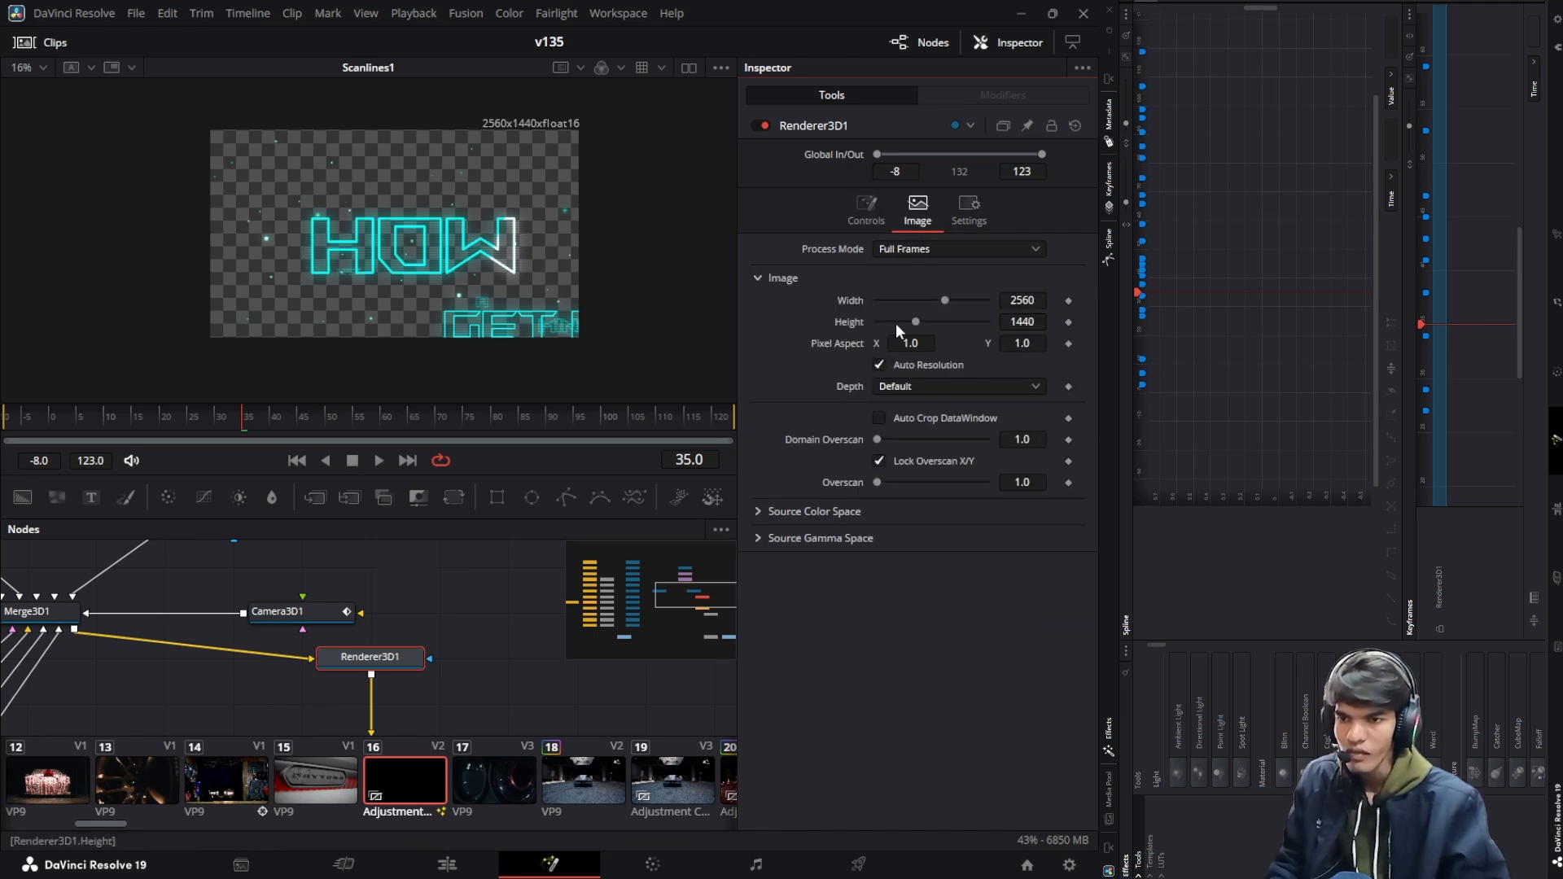
{"action": "left_click", "coordinate": [940, 246]}
{"action": "left_click", "coordinate": [931, 243]}
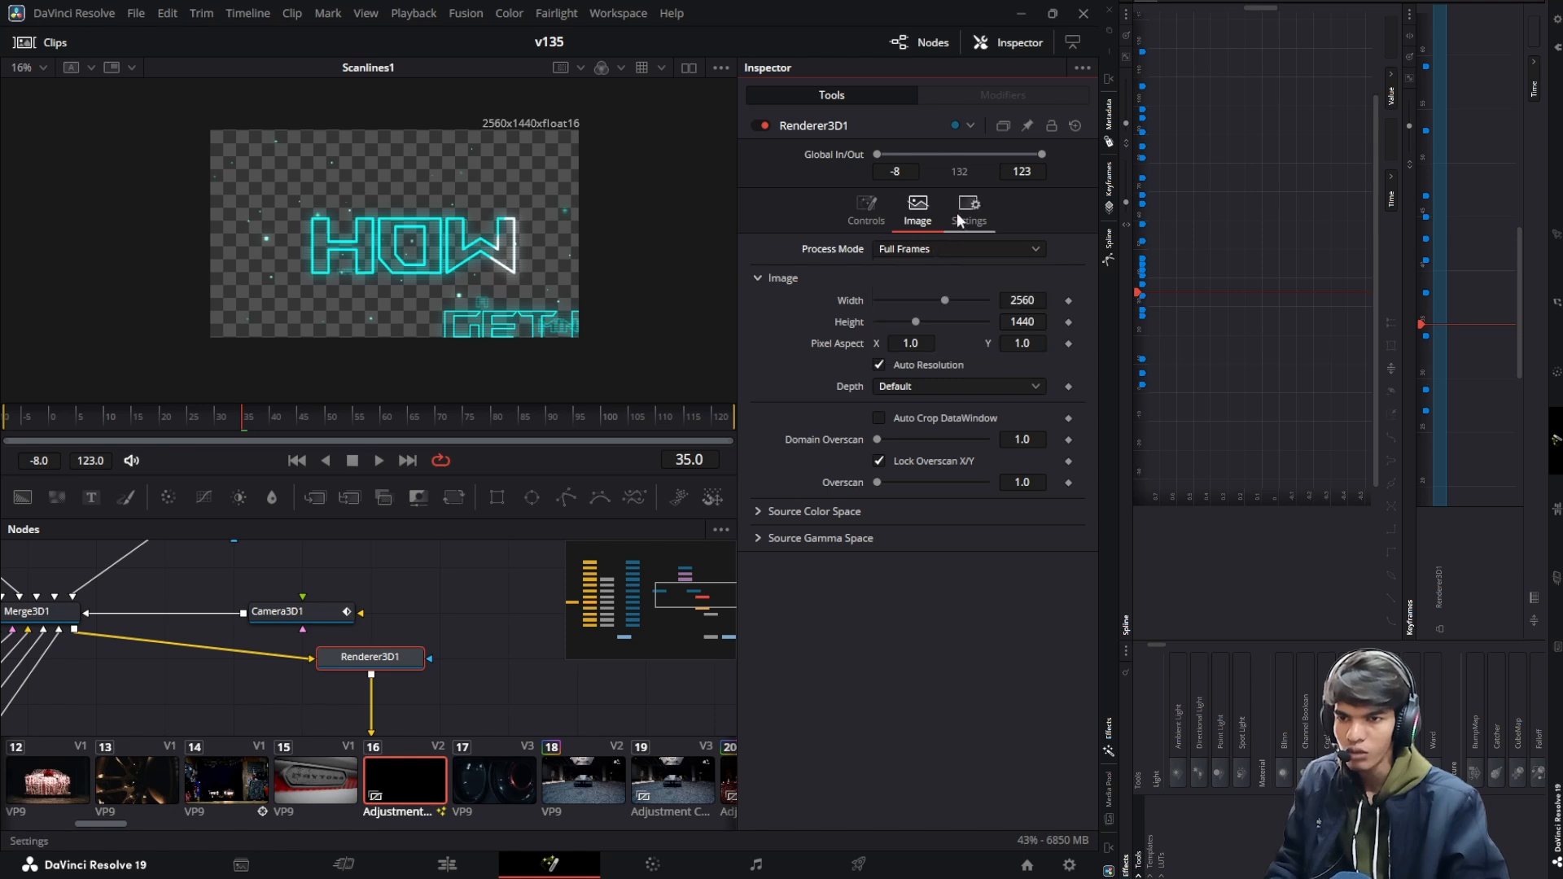
Enable Motion Blur on Renderer3D1 with a quality of 3 and save the project
{"action": "left_click", "coordinate": [957, 213]}
{"action": "left_click", "coordinate": [880, 321]}
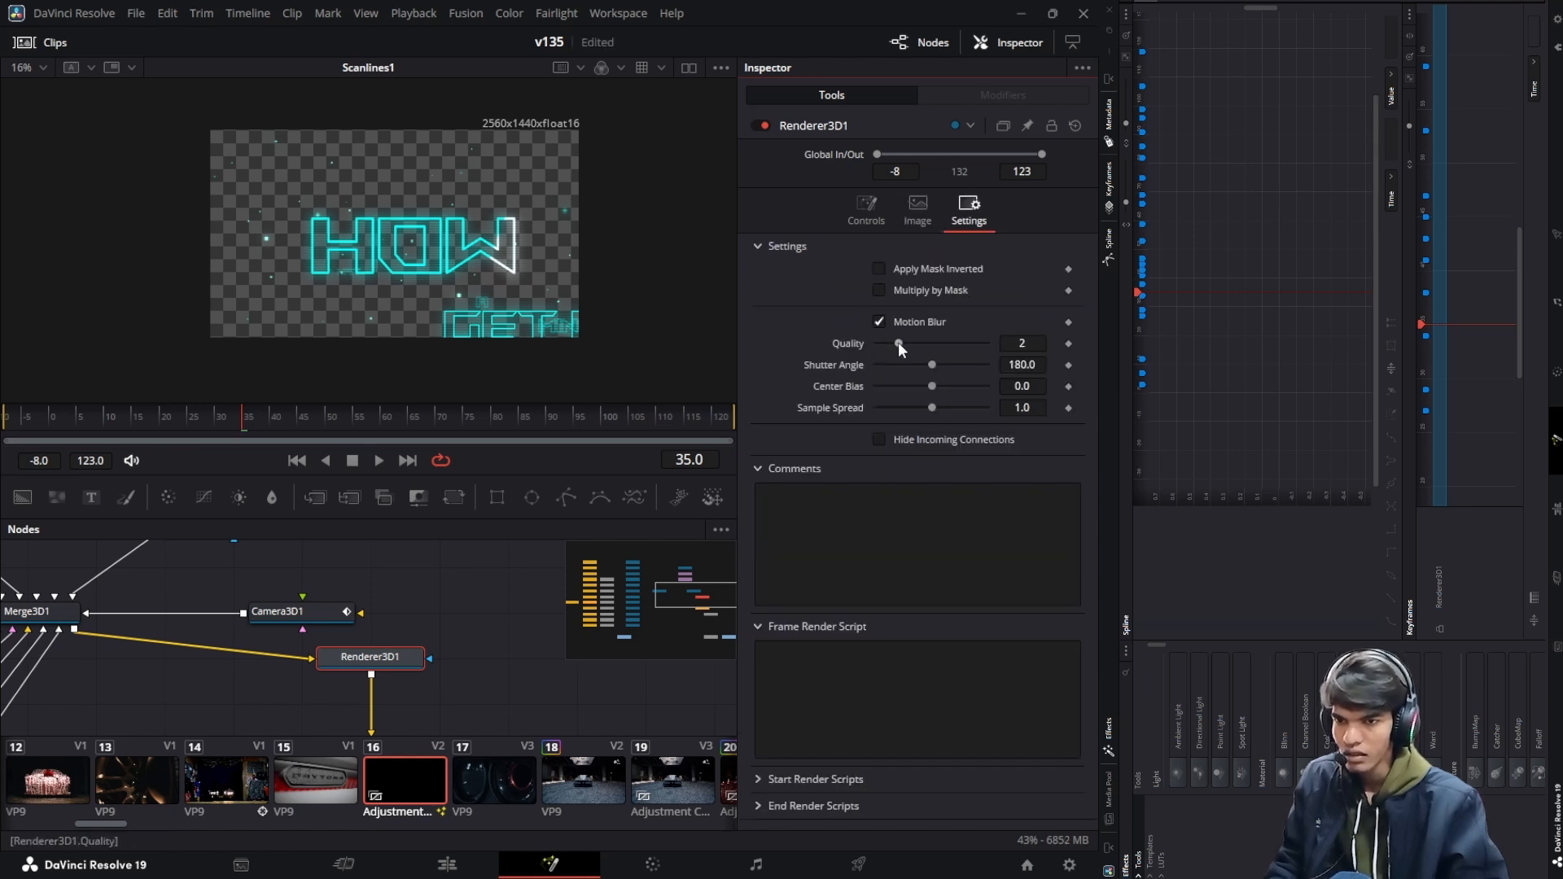
{"action": "mouse_move", "coordinate": [898, 343]}
{"action": "left_mouse_down"}
{"action": "mouse_move", "coordinate": [995, 338]}
{"action": "mouse_move", "coordinate": [910, 344]}
{"action": "left_mouse_up"}
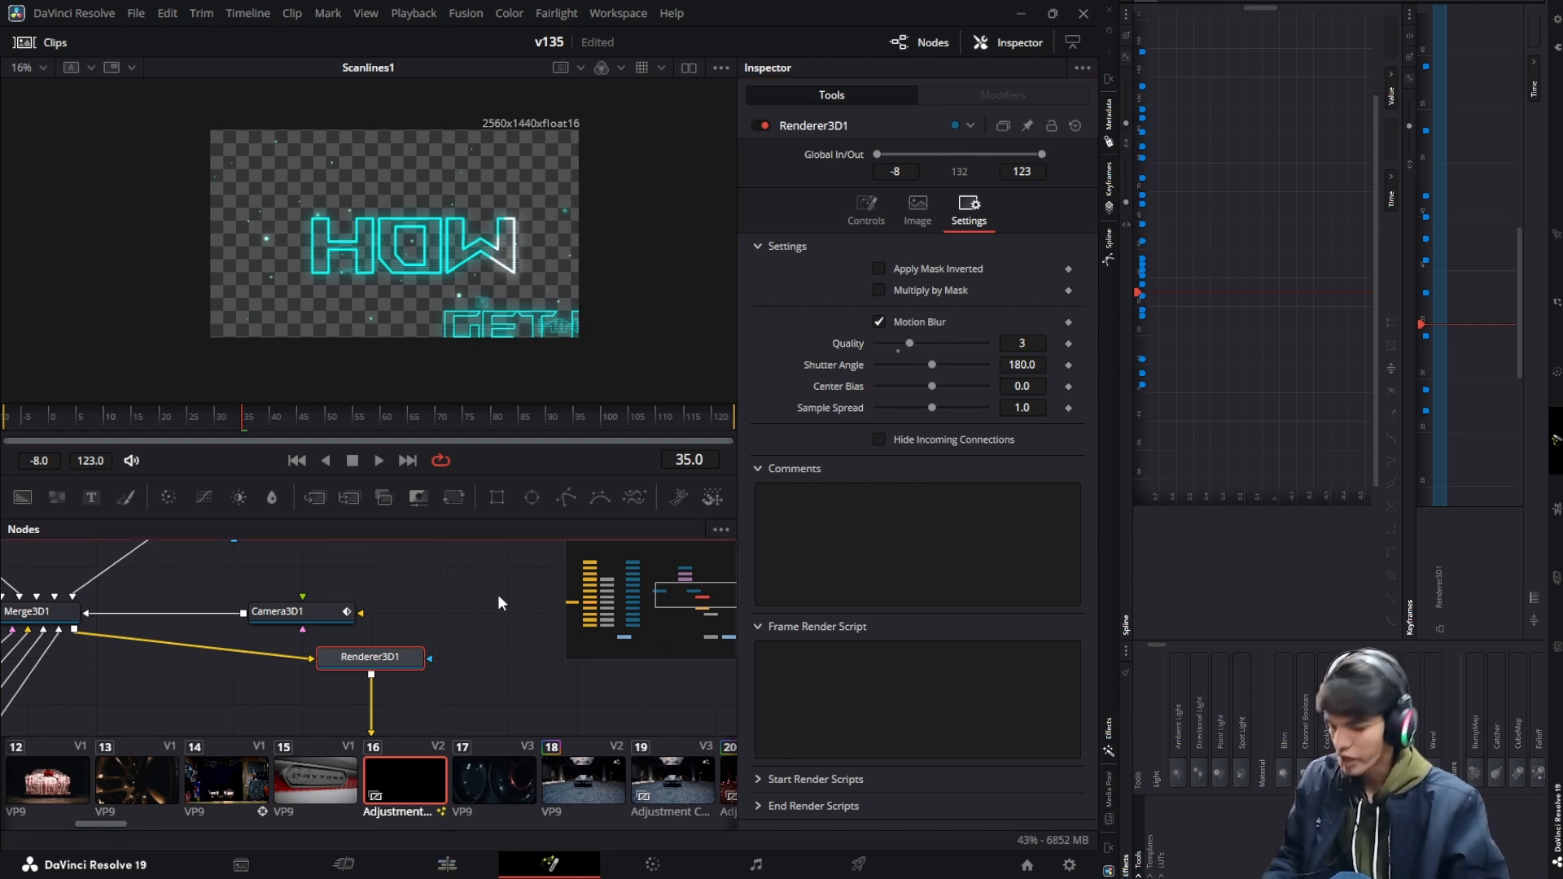
{"action": "key", "text": "ctrl+s"}
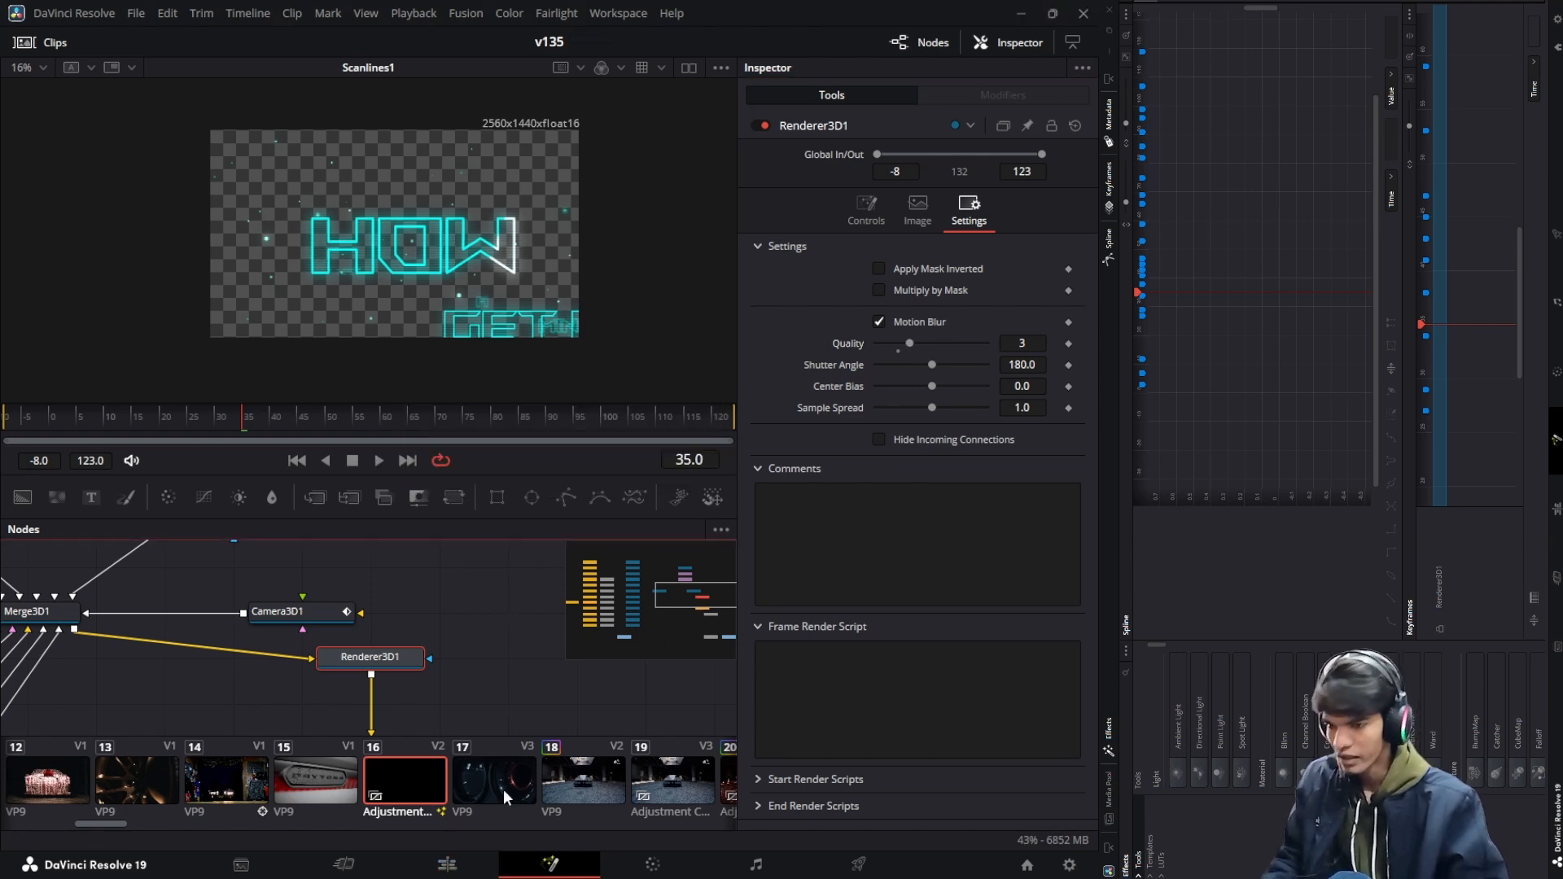
Return to the edit timeline, preview the text at 01:00:20:21, and place the playhead at the start of the Adjustment Clip
{"action": "left_click", "coordinate": [452, 865]}
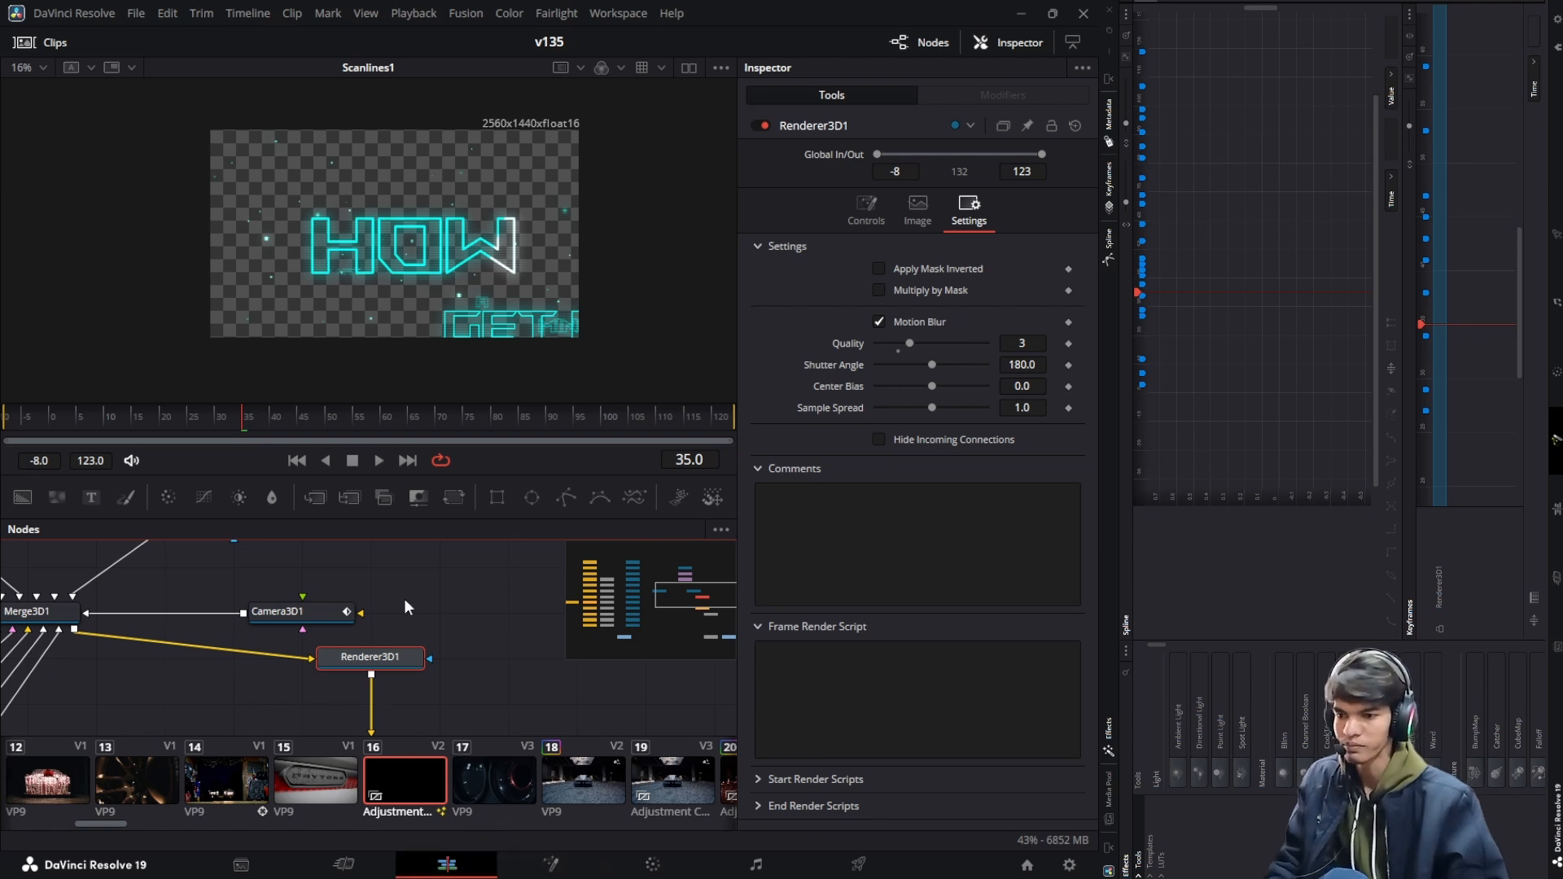
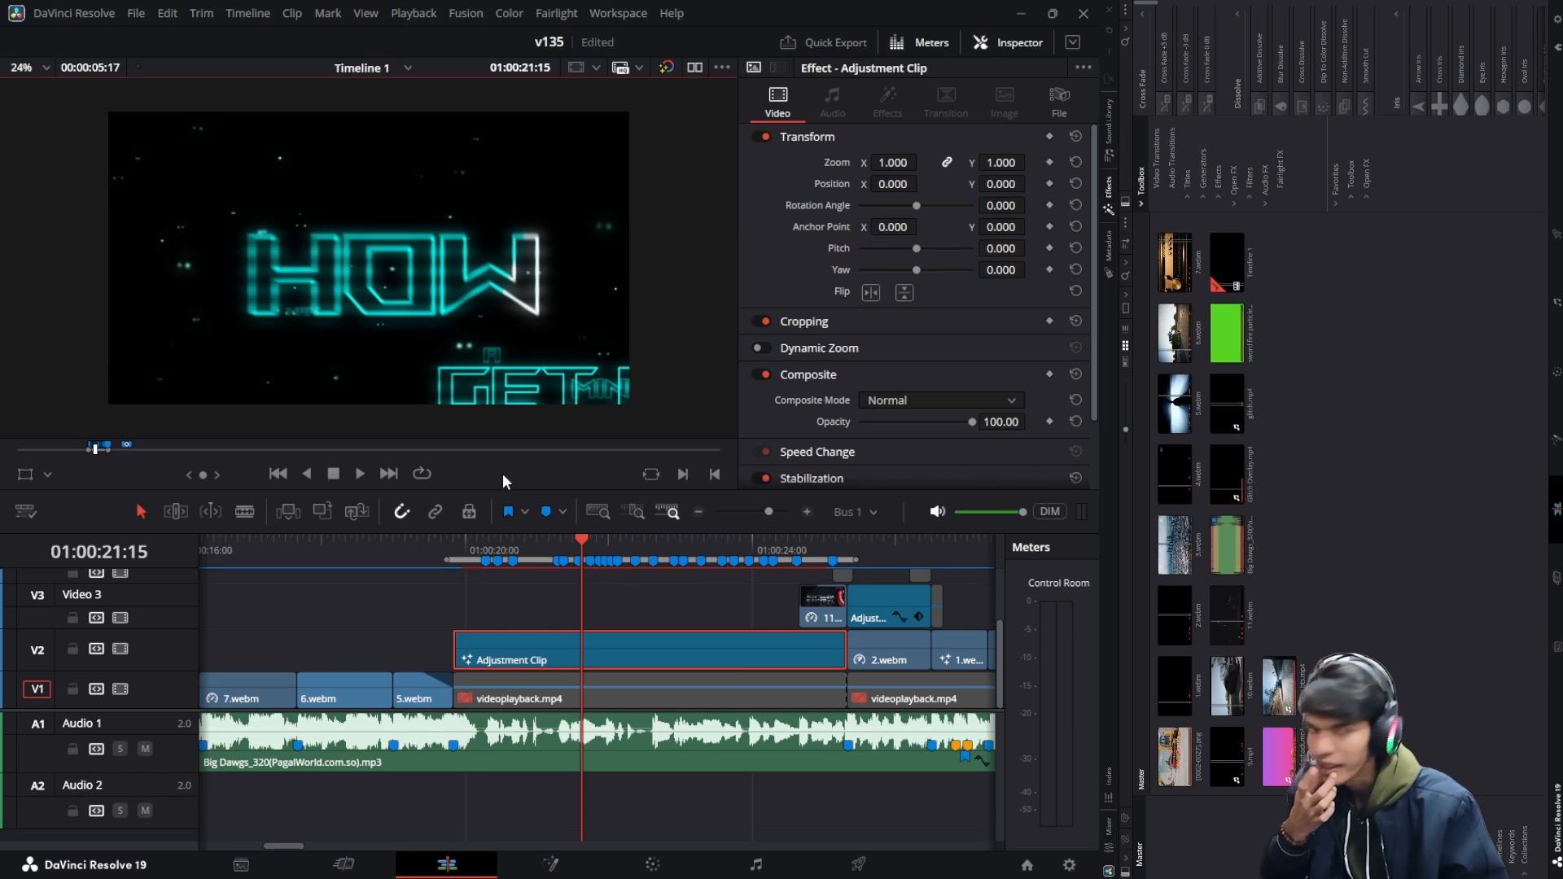
{"action": "left_click", "coordinate": [527, 536]}
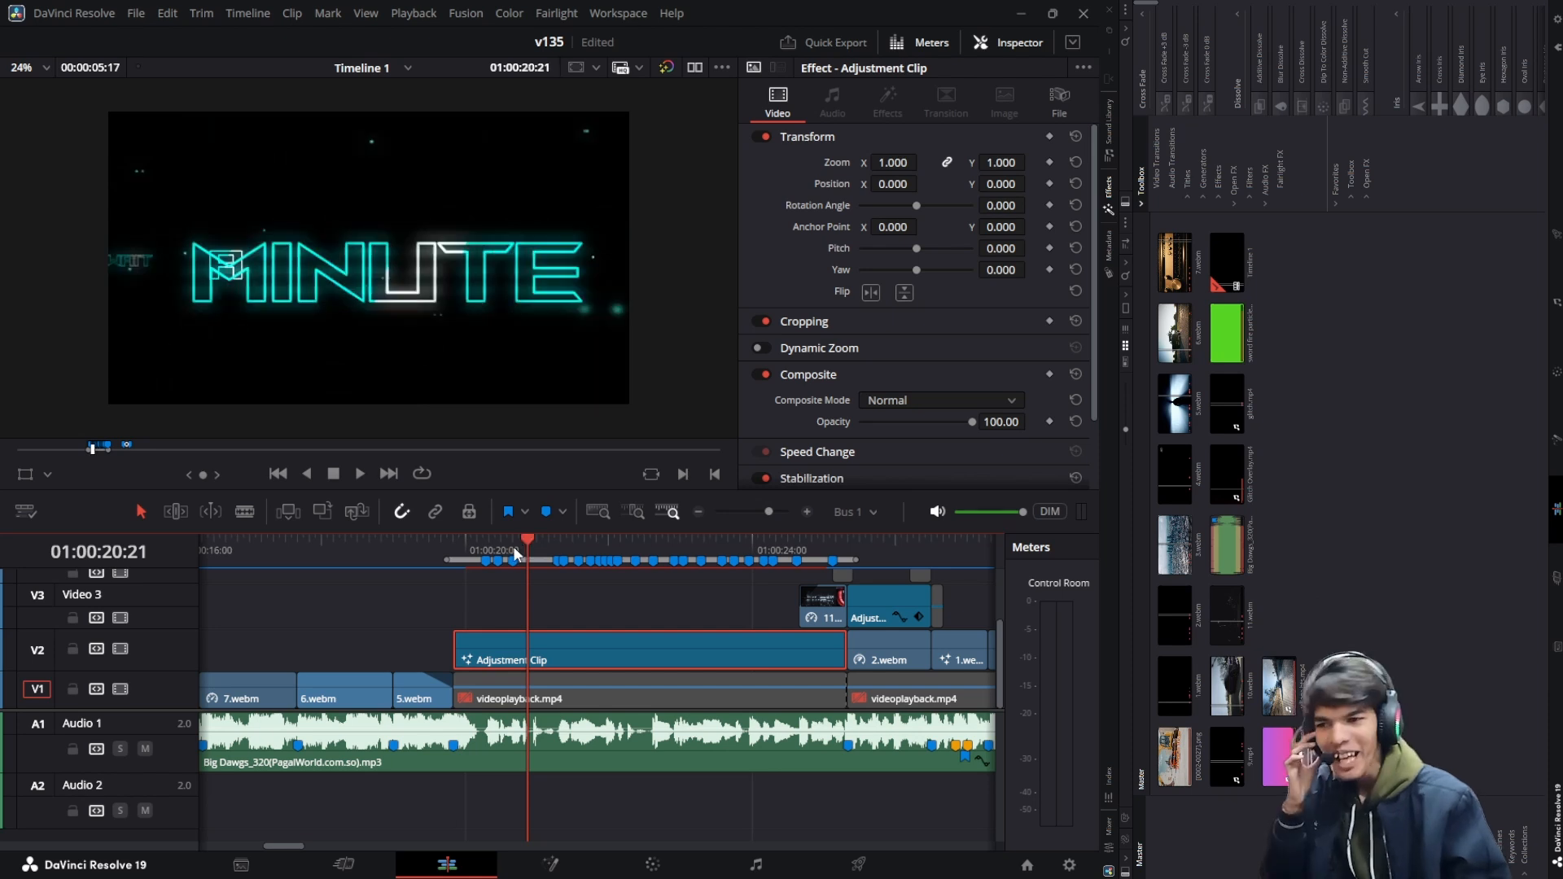
{"action": "left_click", "coordinate": [462, 544]}
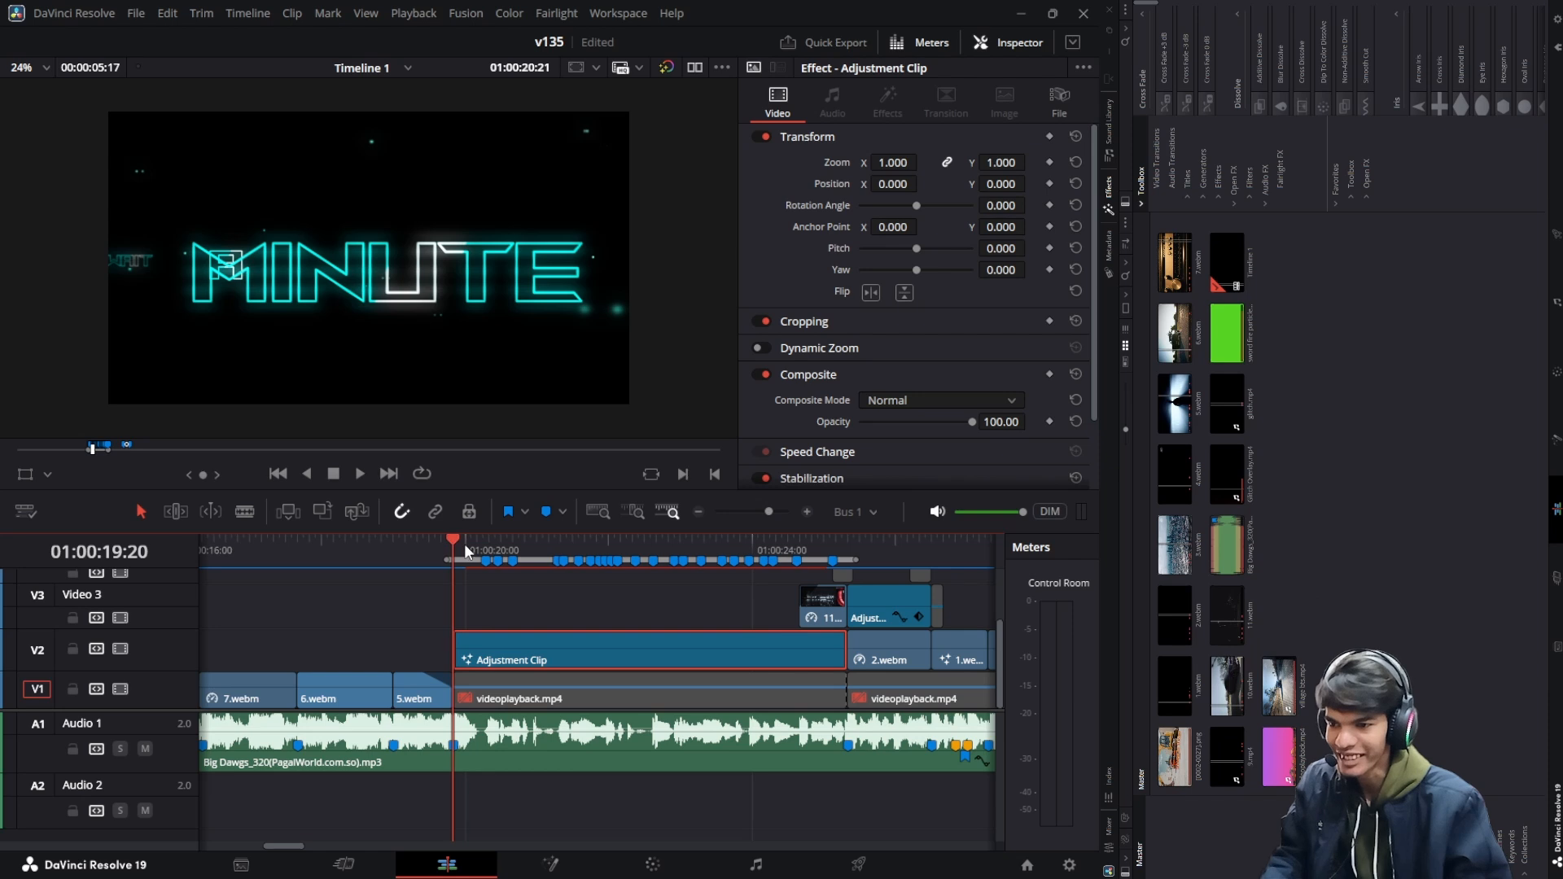
Preview the opening of the Adjustment Clip's text animation between 01:00:19:20 and 01:00:20:00 on the timeline
{"action": "left_click", "coordinate": [805, 512]}
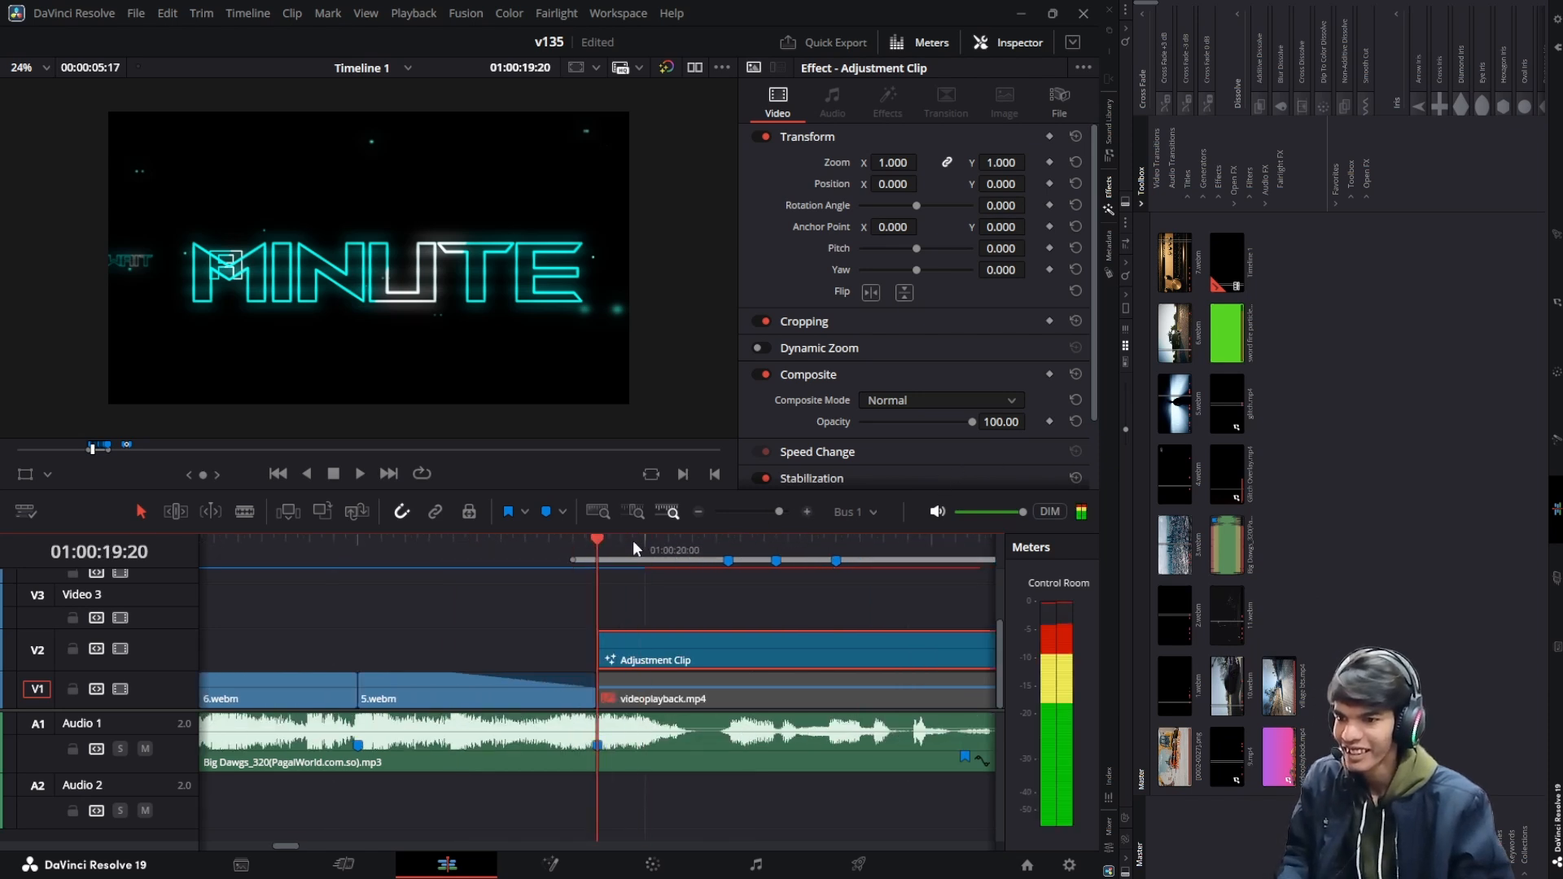
{"action": "left_click_drag", "start_coordinate": [627, 540], "coordinate": [614, 532]}
{"action": "left_click", "coordinate": [645, 539]}
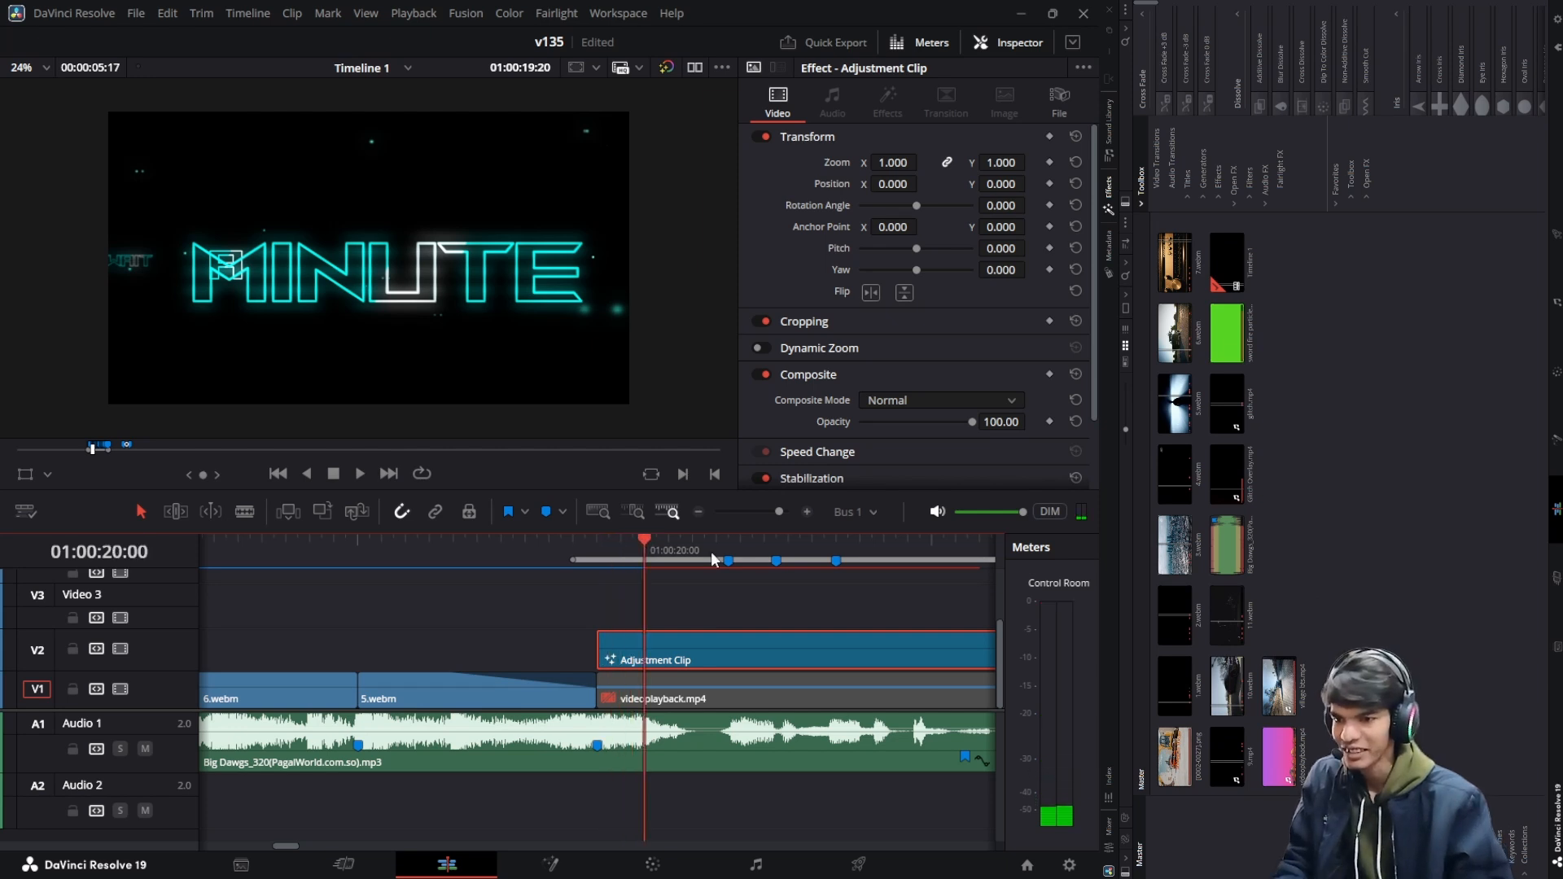
{"action": "left_click", "coordinate": [698, 512]}
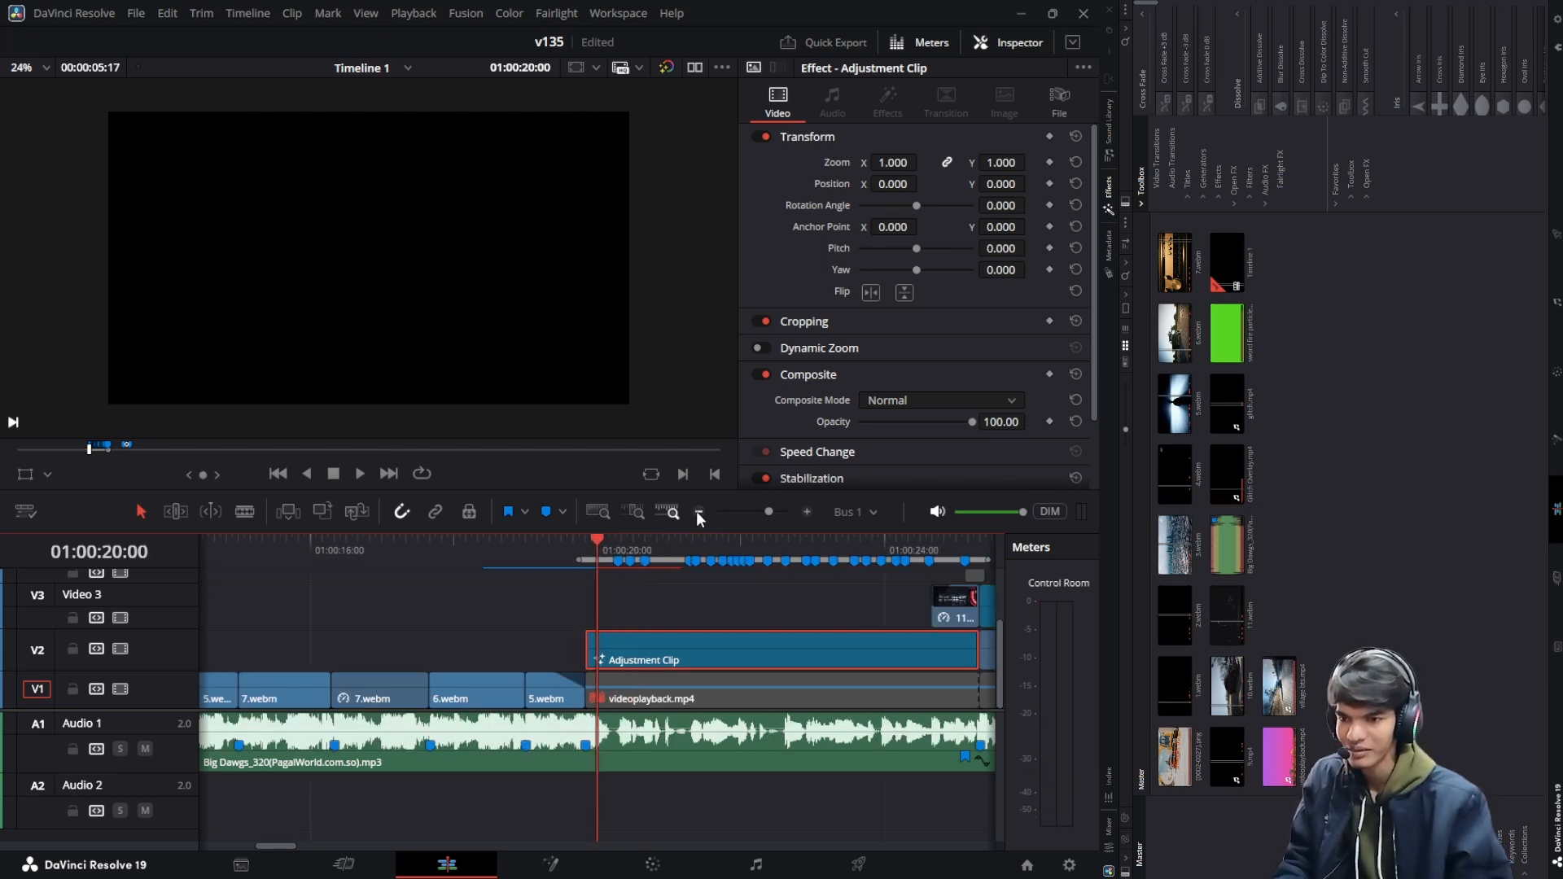
{"action": "left_click", "coordinate": [586, 541]}
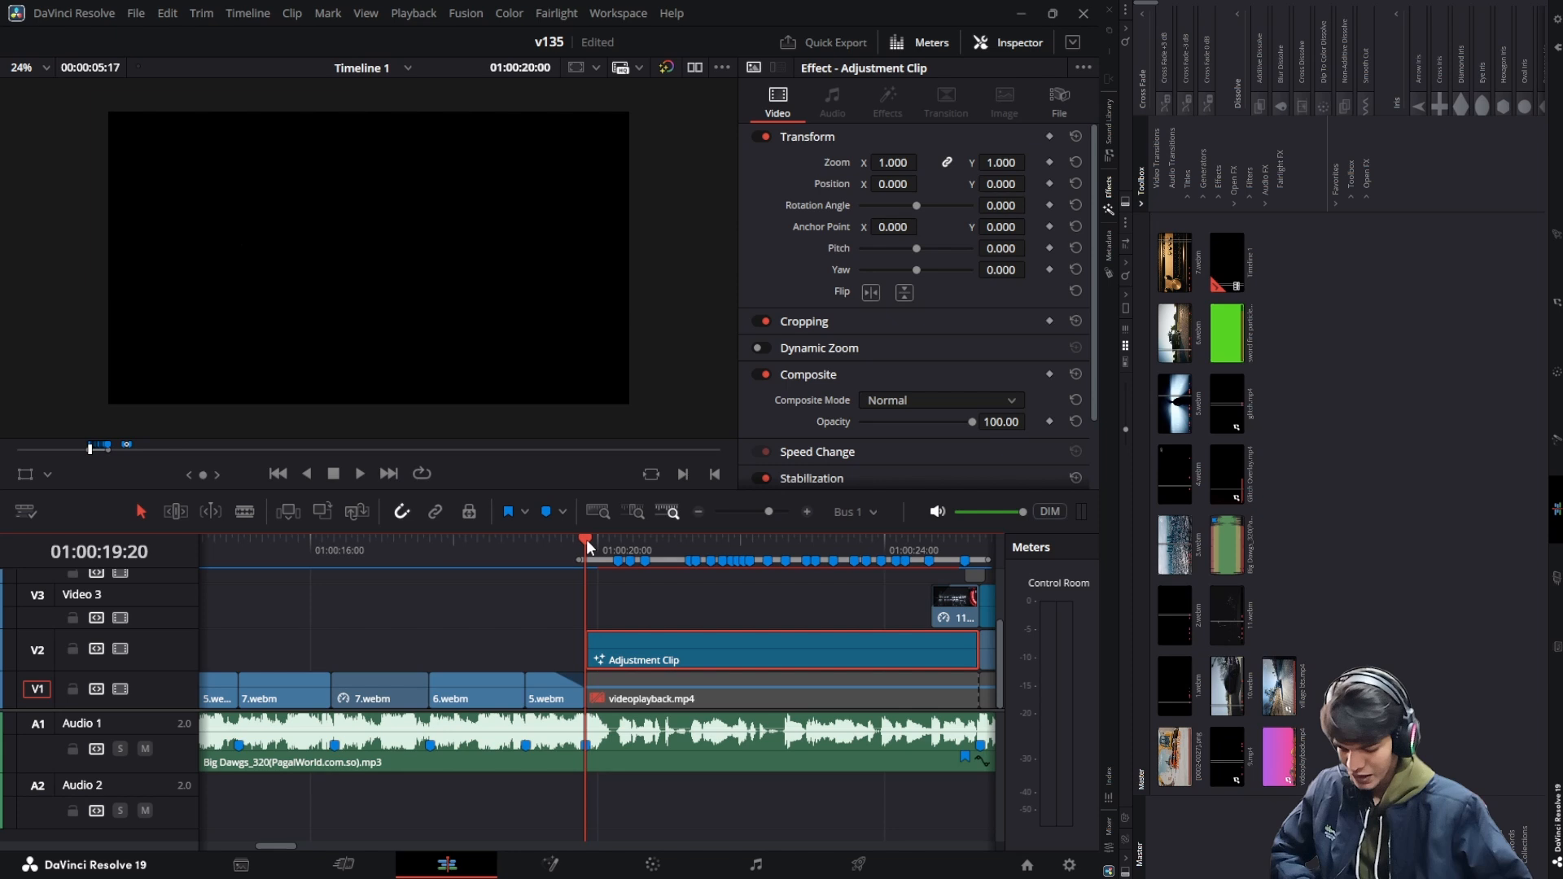
{"action": "left_click_drag", "start_coordinate": [586, 539], "coordinate": [597, 537]}
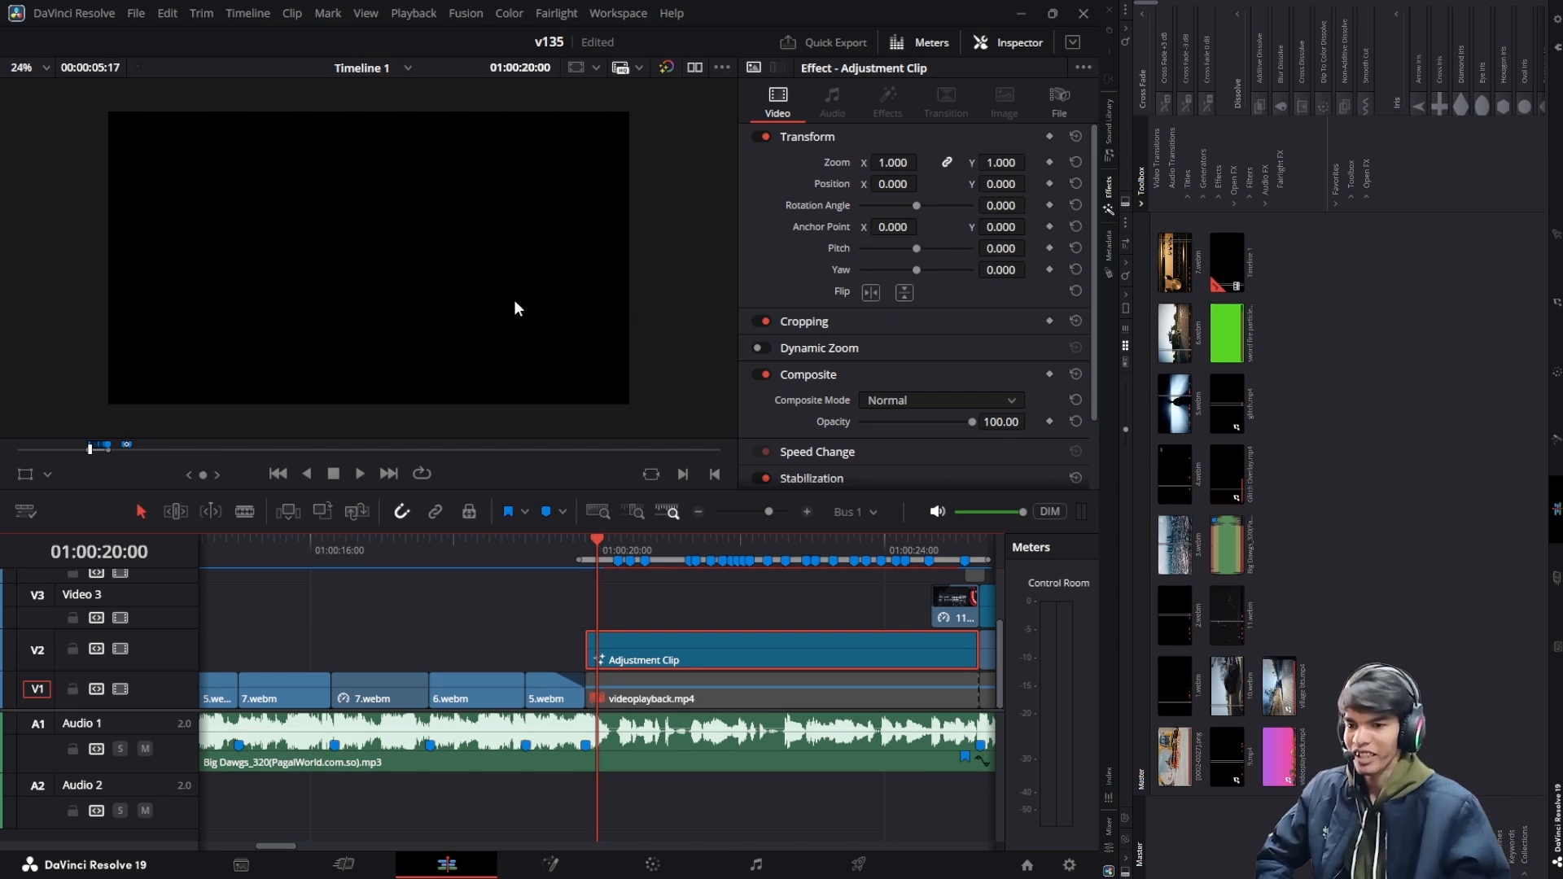
Look over the clips and markers following the Adjustment Clip, up to about 01:01:00:00 on the timeline
{"action": "left_click", "coordinate": [698, 511]}
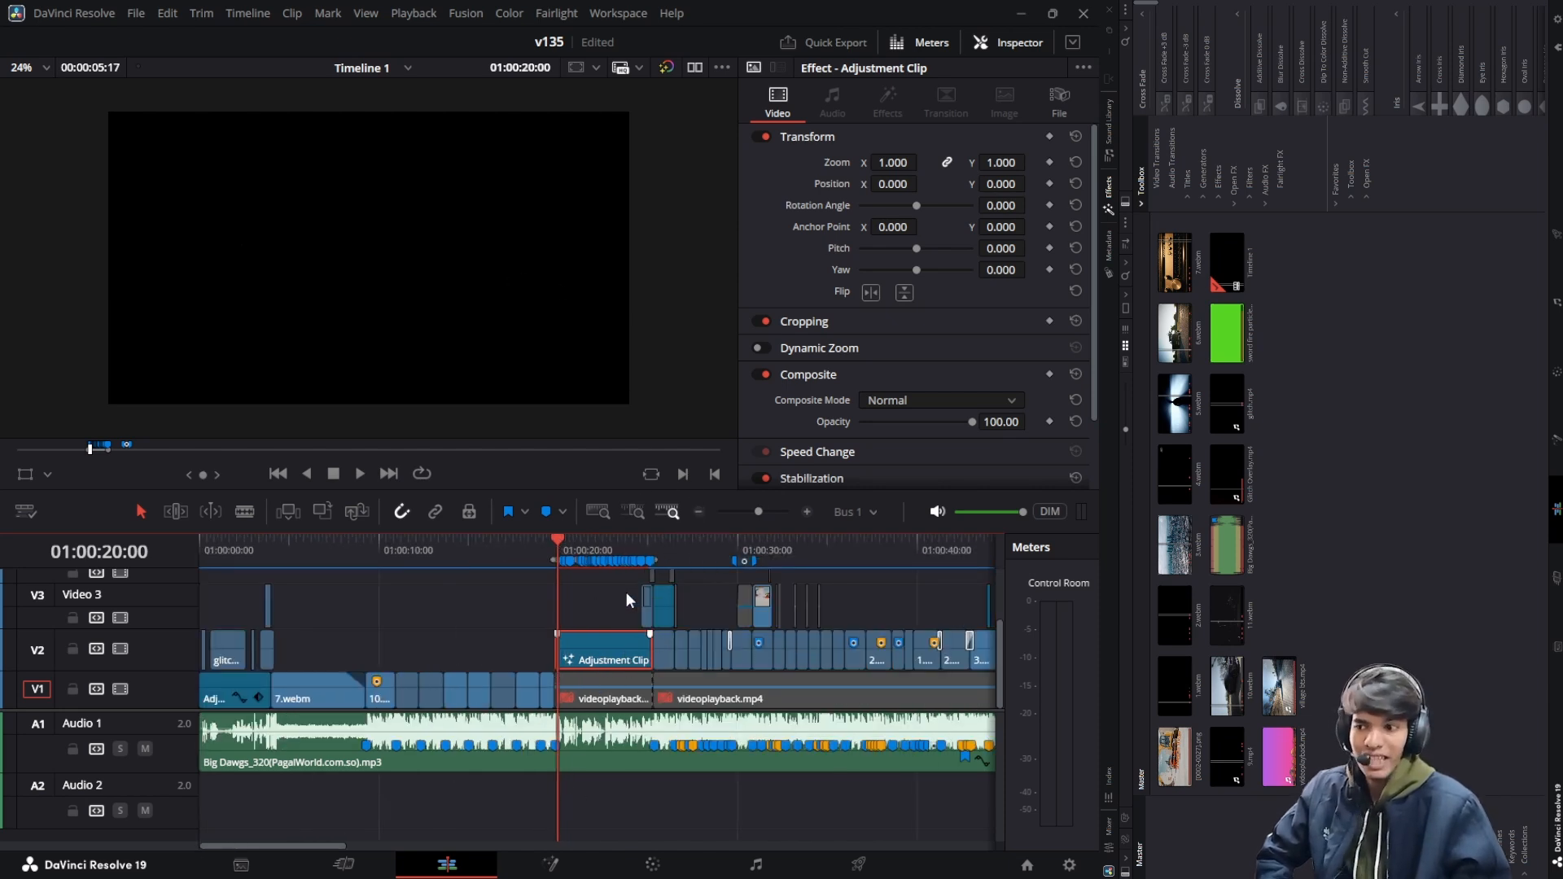
{"action": "scroll", "coordinate": [842, 630], "scroll_direction": "right", "scroll_amount": 5}
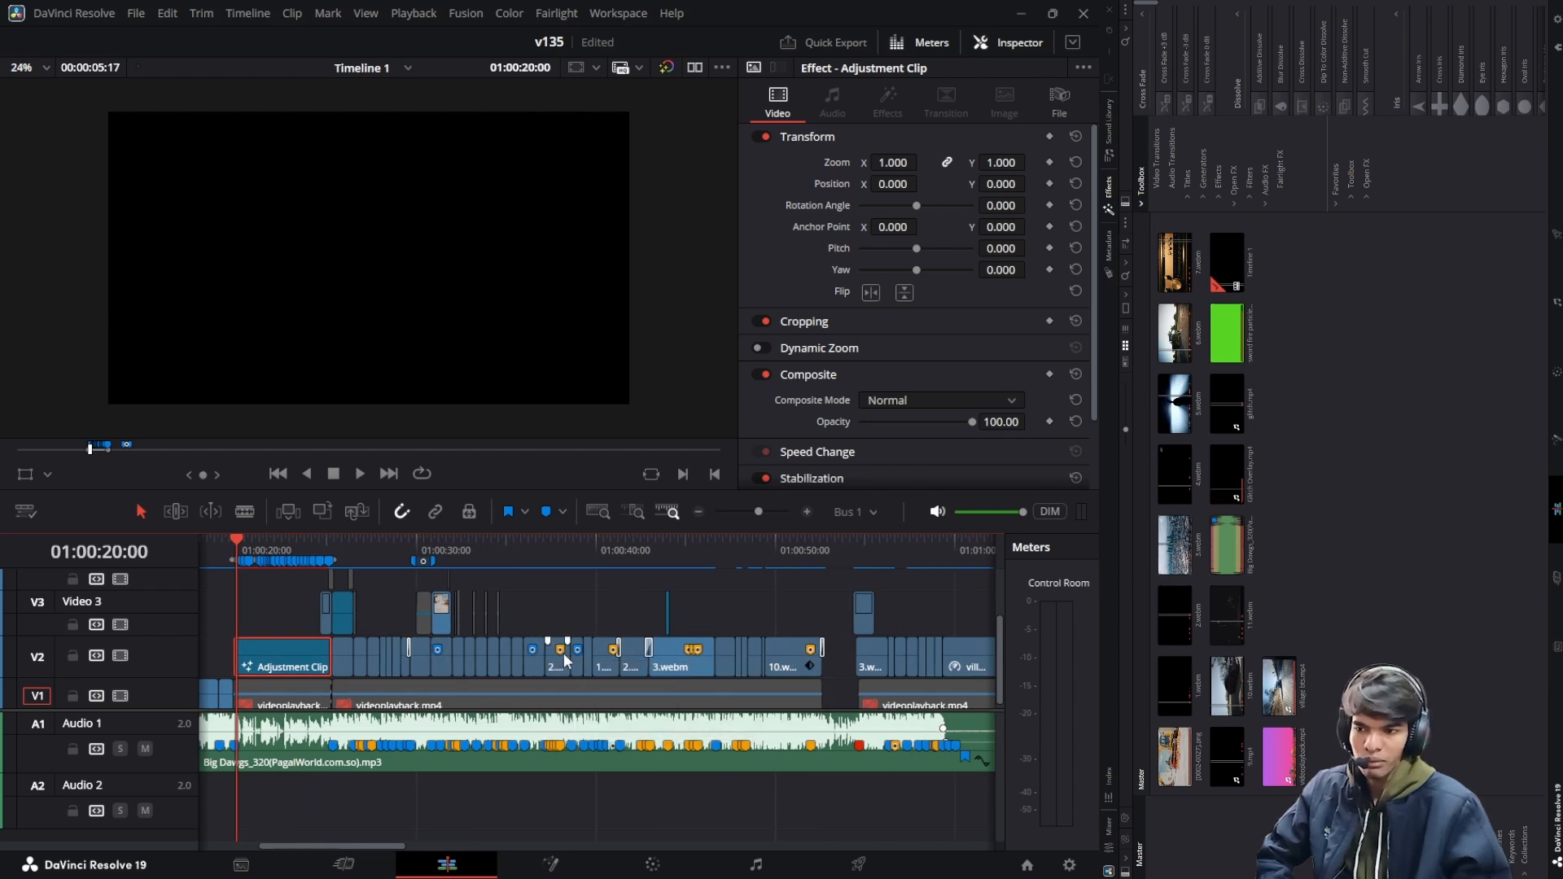
{"action": "scroll", "coordinate": [659, 627], "scroll_direction": "right", "scroll_amount": 3}
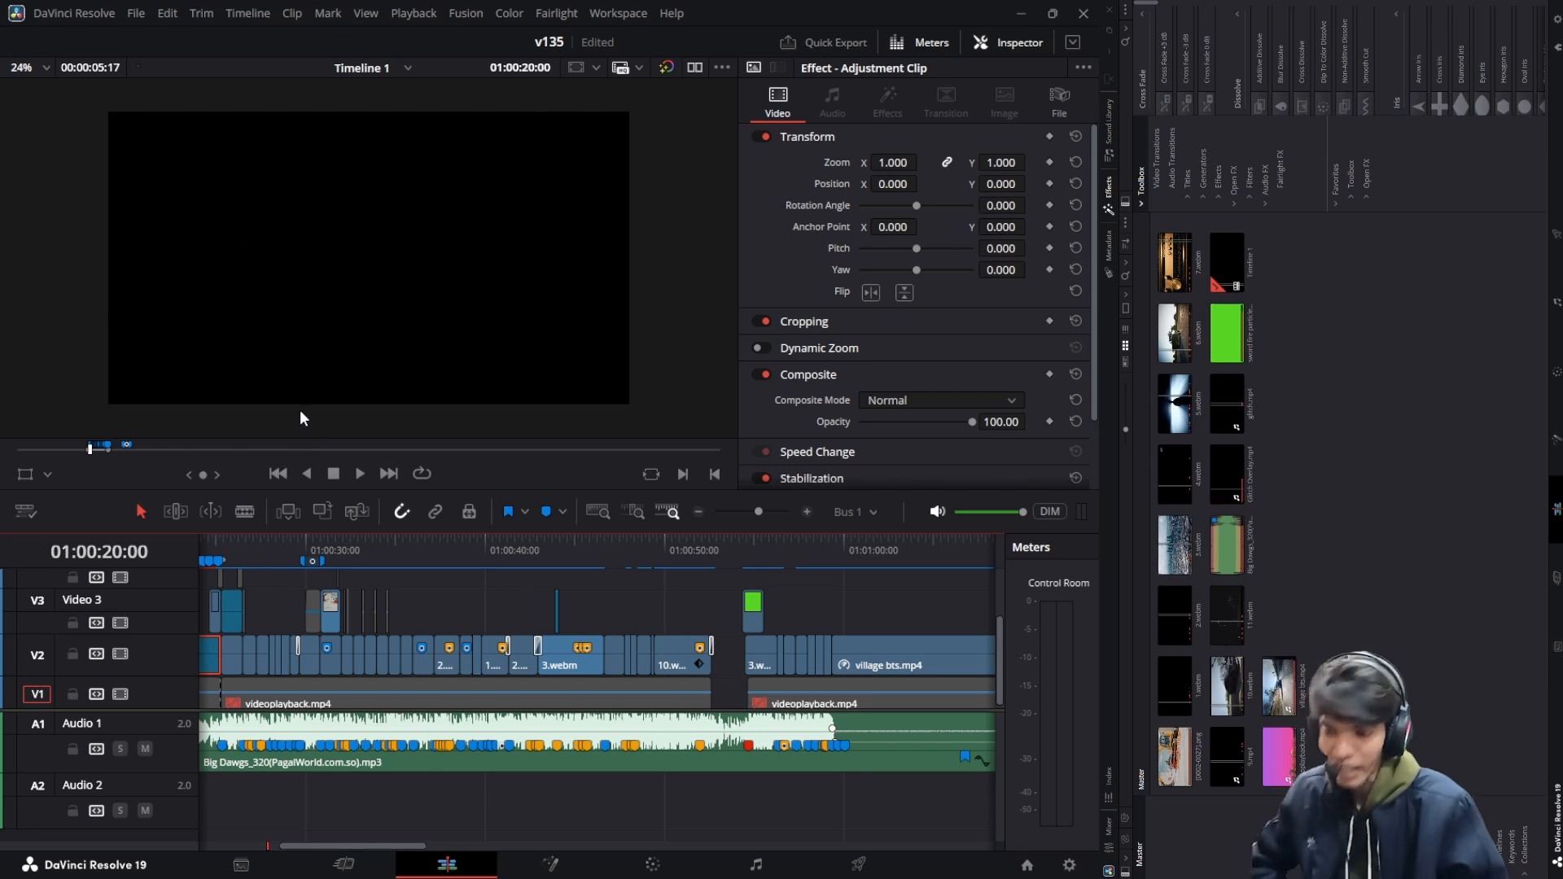
{"action": "scroll", "coordinate": [569, 602], "scroll_direction": "right", "scroll_amount": 2}
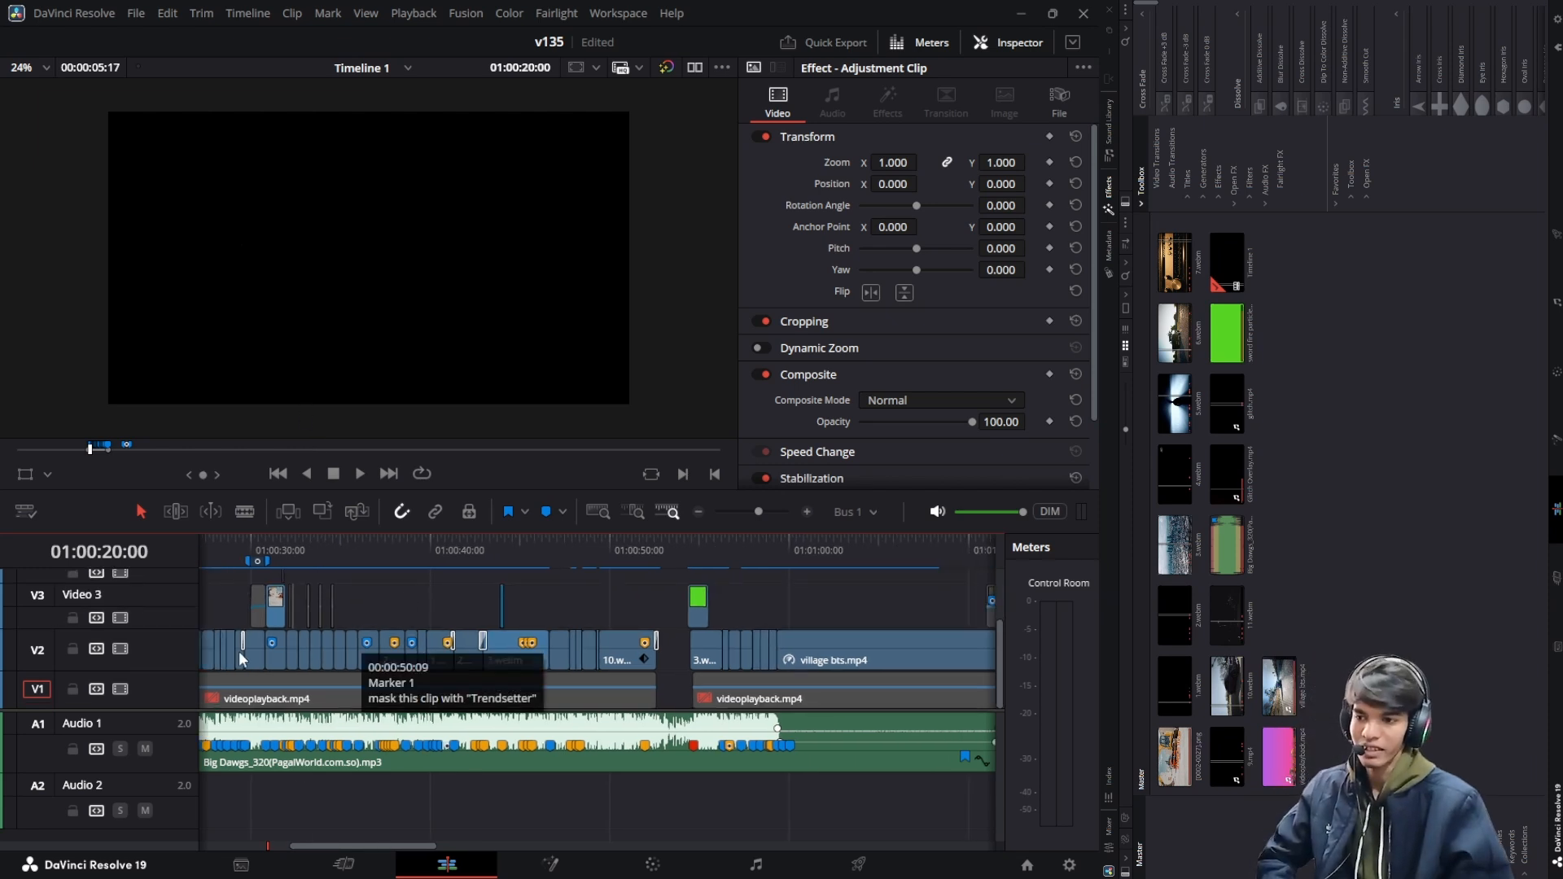
{"action": "scroll", "coordinate": [509, 606], "scroll_direction": "left", "scroll_amount": 3}
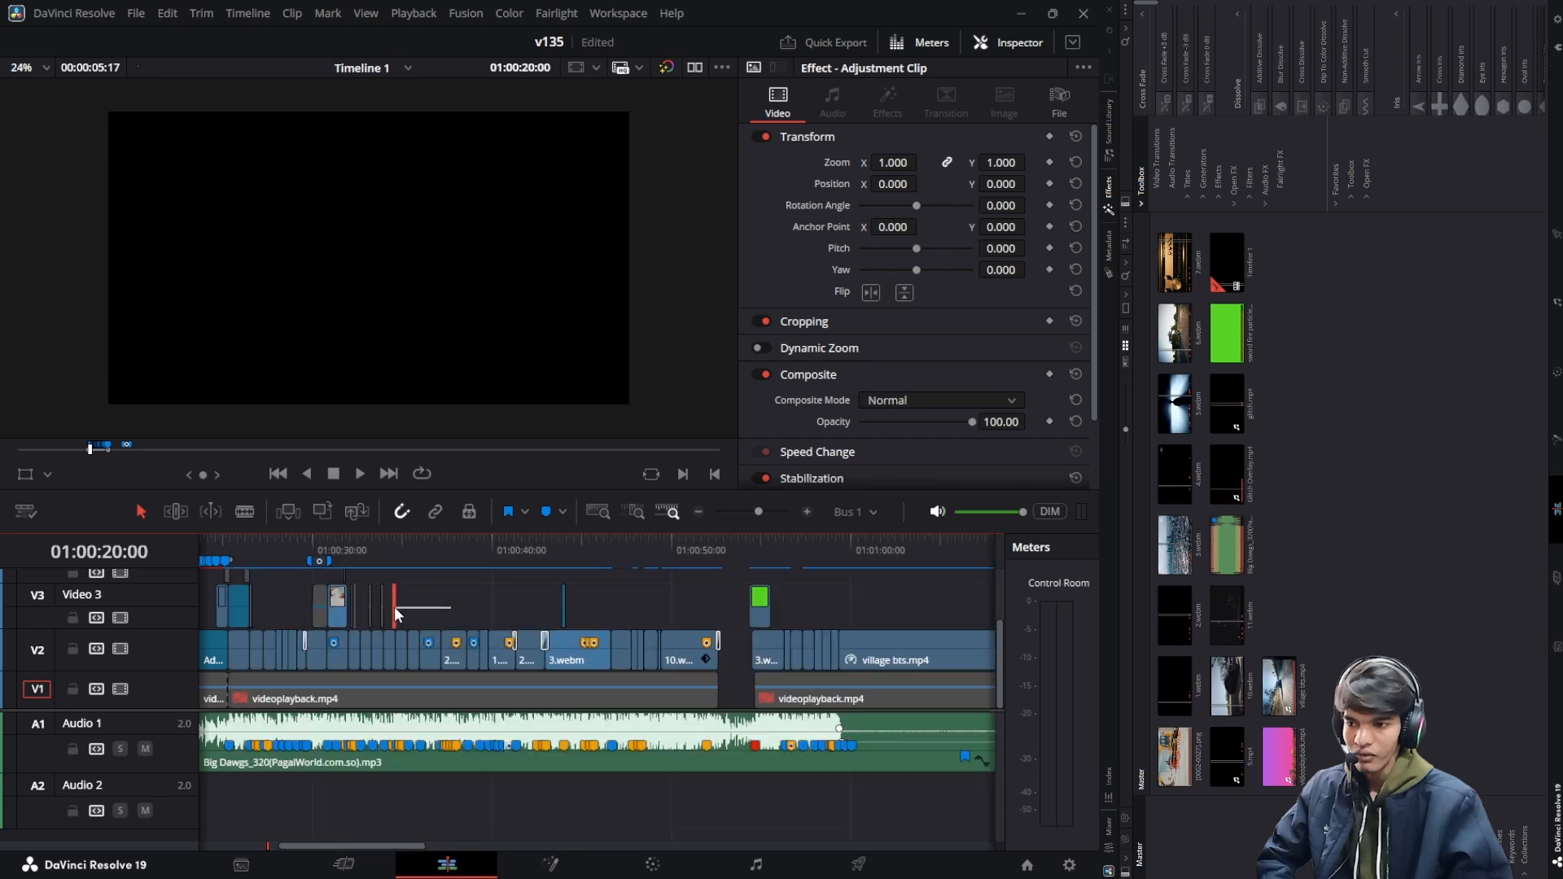
{"action": "left_click", "coordinate": [422, 609]}
{"action": "left_click", "coordinate": [423, 599]}
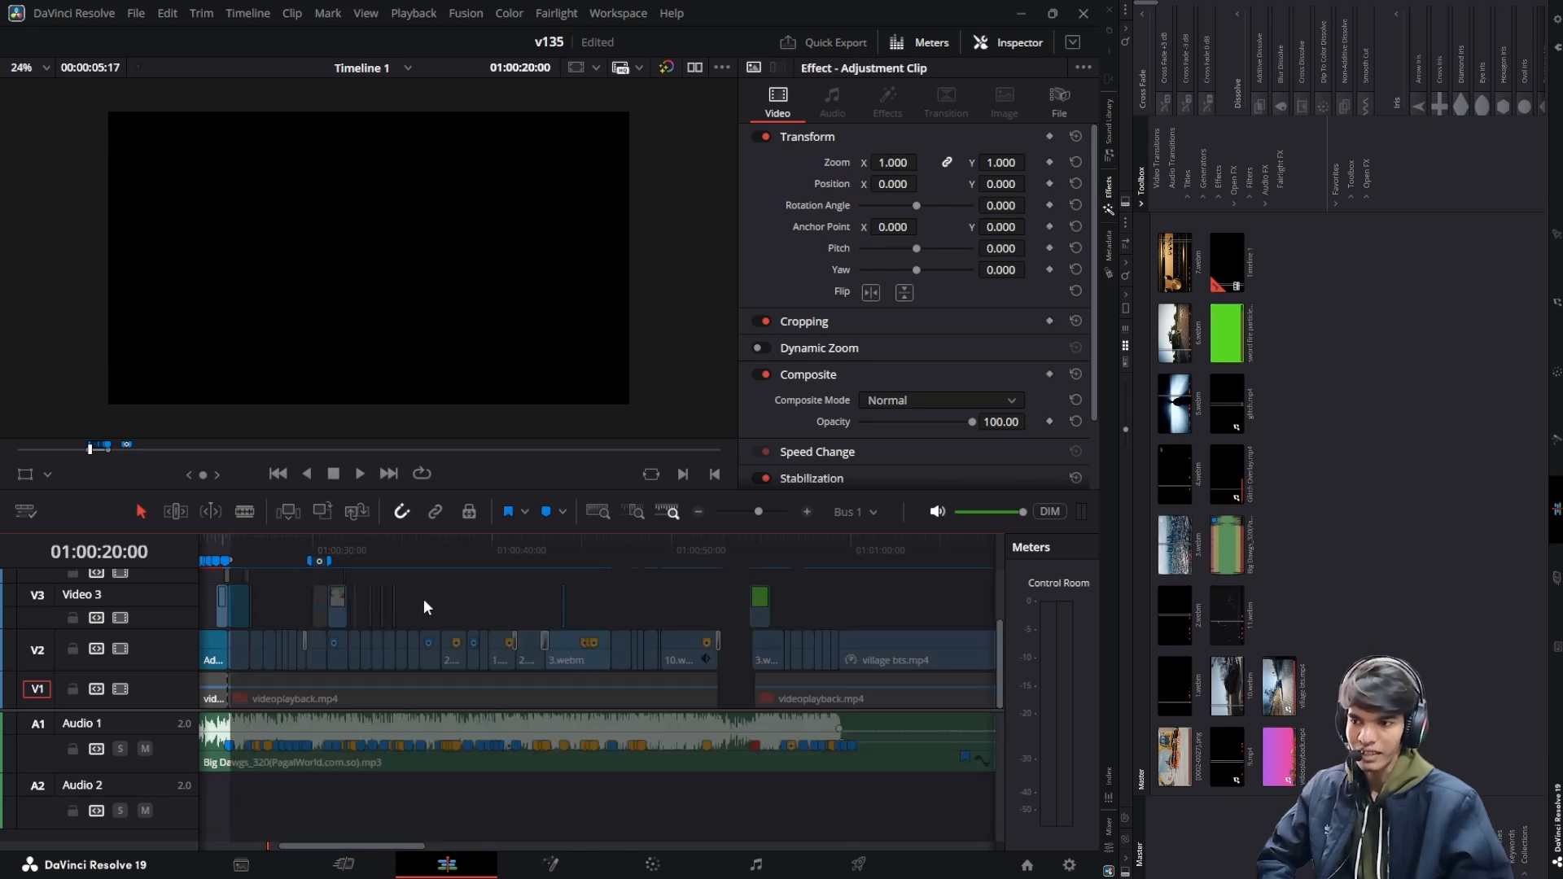
{"action": "scroll", "coordinate": [570, 622], "scroll_direction": "right", "scroll_amount": 4}
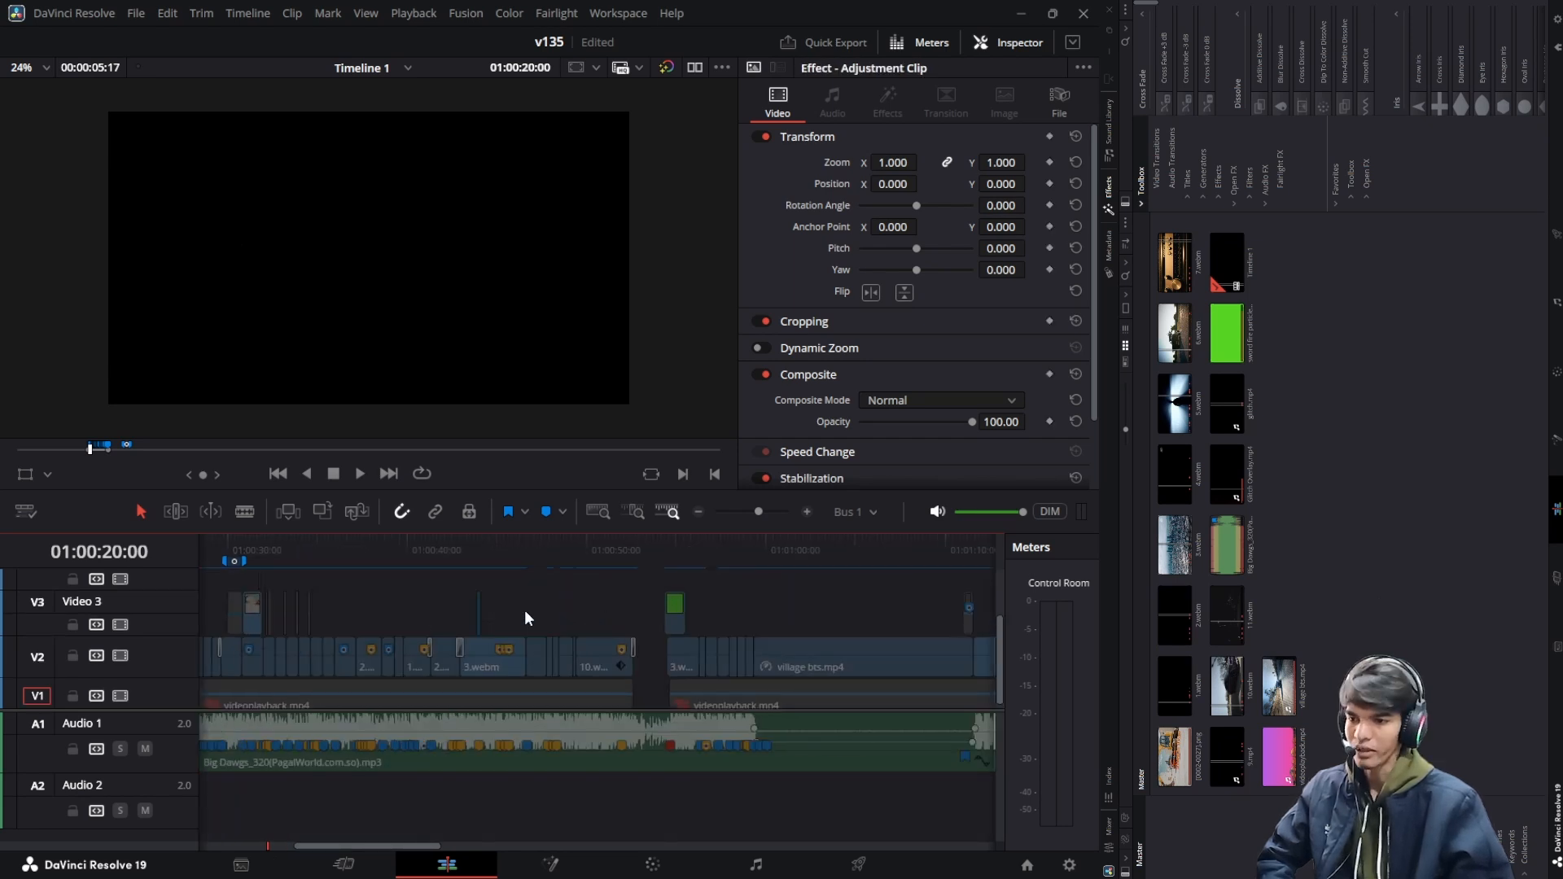
{"action": "scroll", "coordinate": [473, 639], "scroll_direction": "left", "scroll_amount": 10}
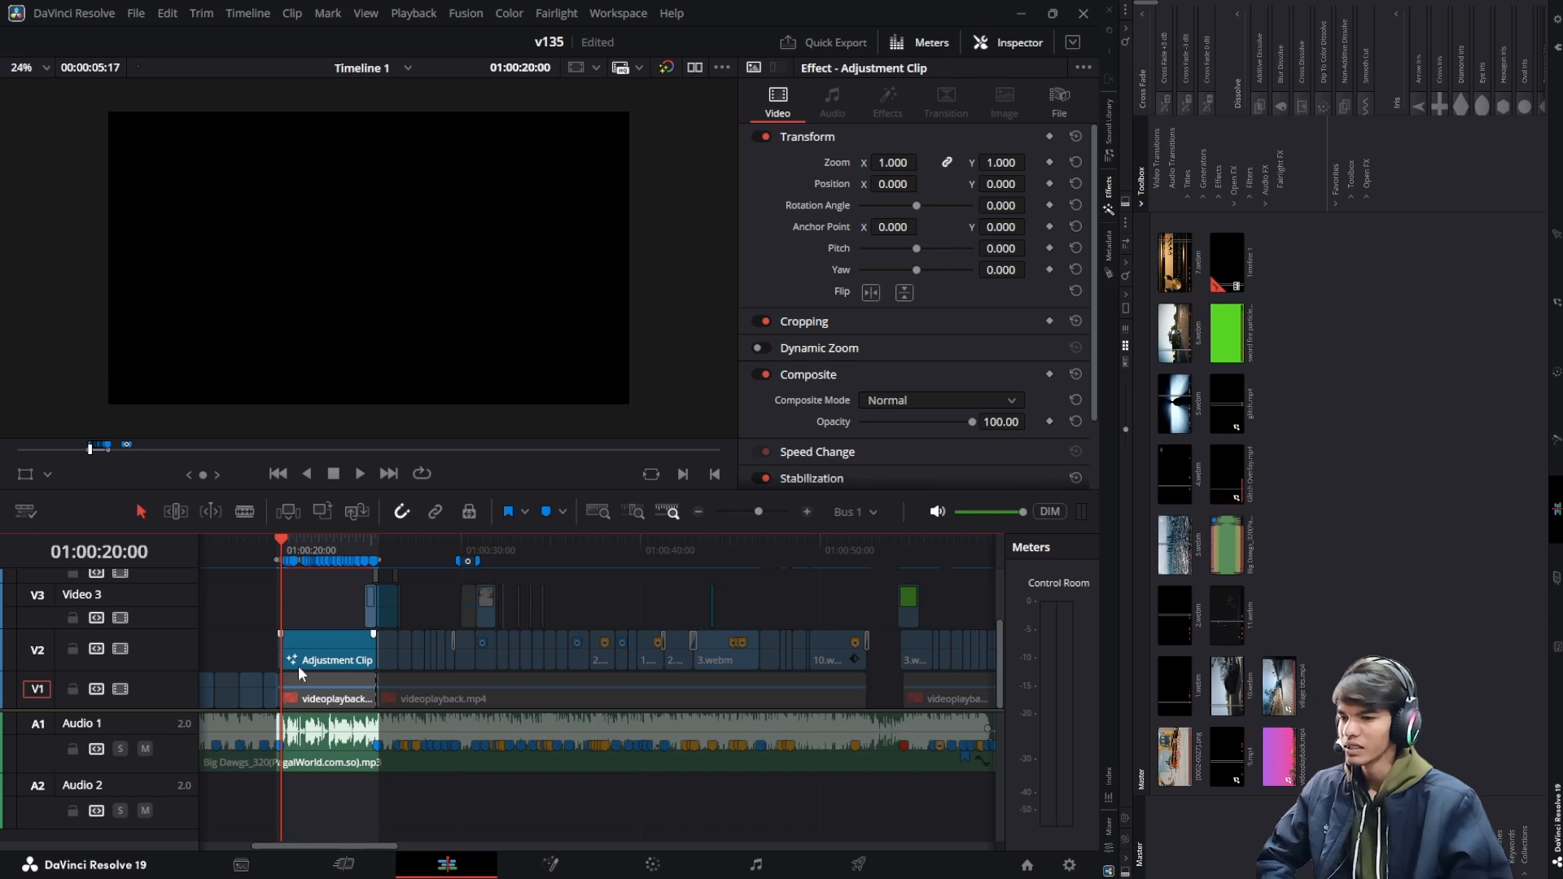
{"action": "scroll", "coordinate": [495, 591], "scroll_direction": "right", "scroll_amount": 3}
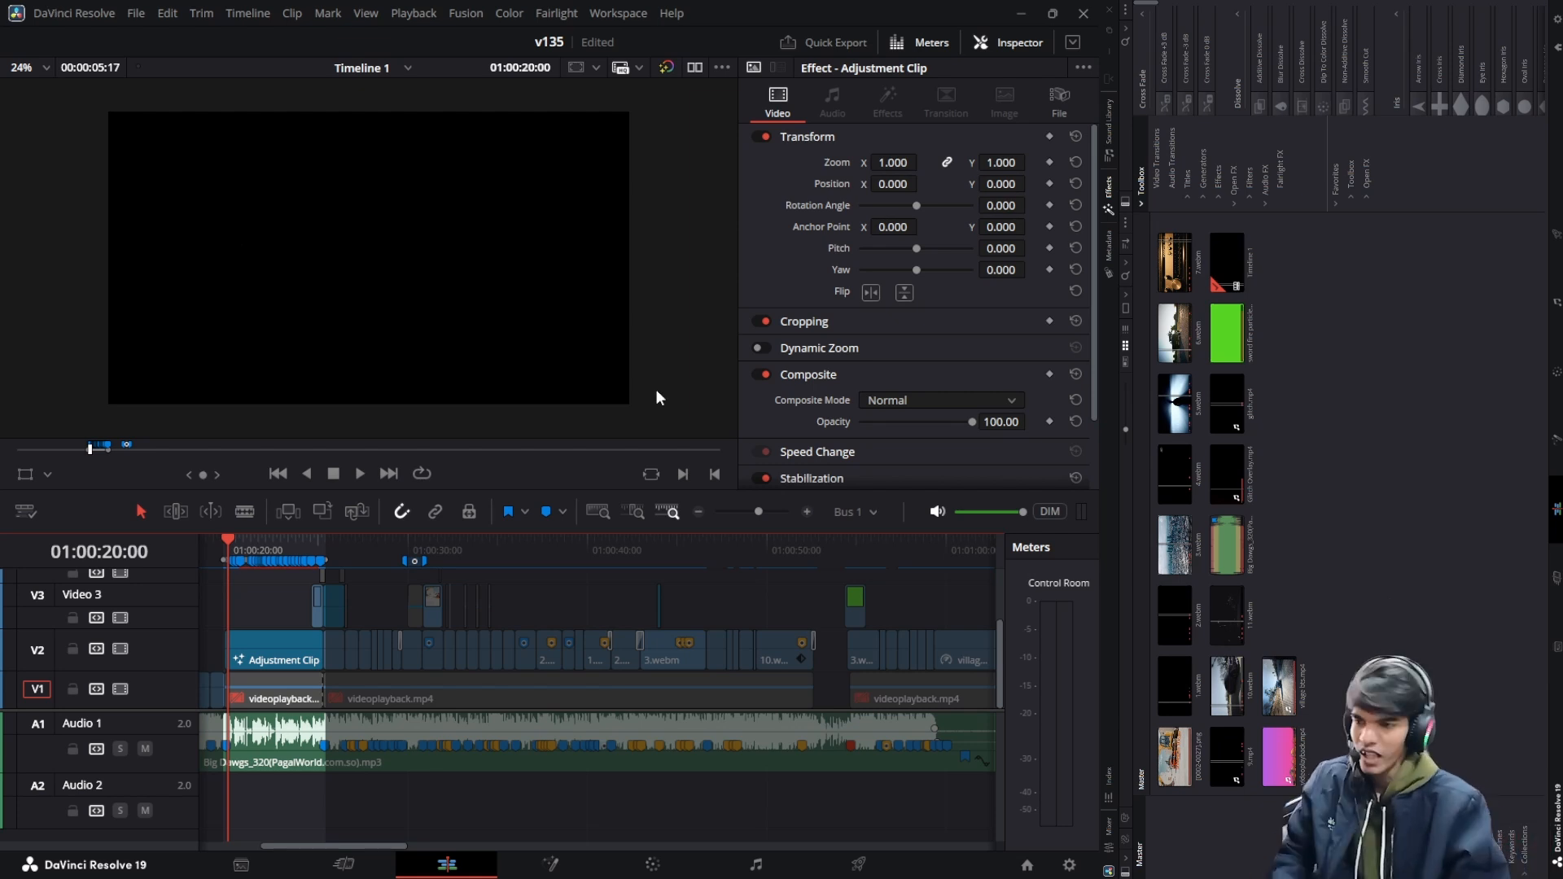
Inspect the later part of the timeline and check the Adjustment Clip on V2 around 01:02:30:00 at several frames
{"action": "scroll", "coordinate": [717, 582], "scroll_direction": "right", "scroll_amount": 10}
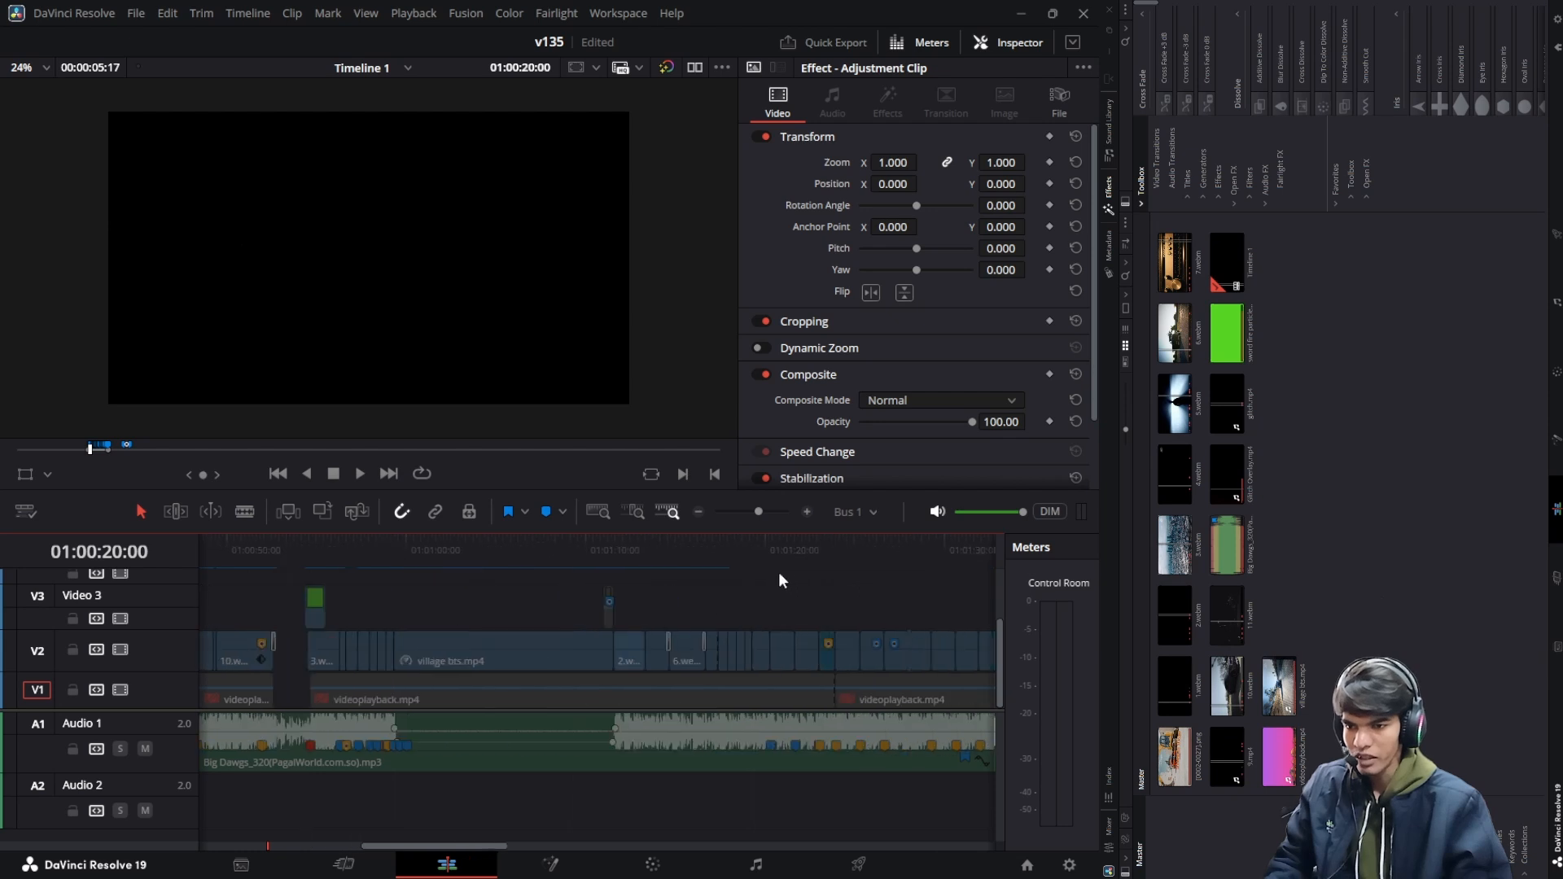
{"action": "left_click", "coordinate": [843, 643]}
{"action": "scroll", "coordinate": [814, 634], "scroll_direction": "right", "scroll_amount": 8}
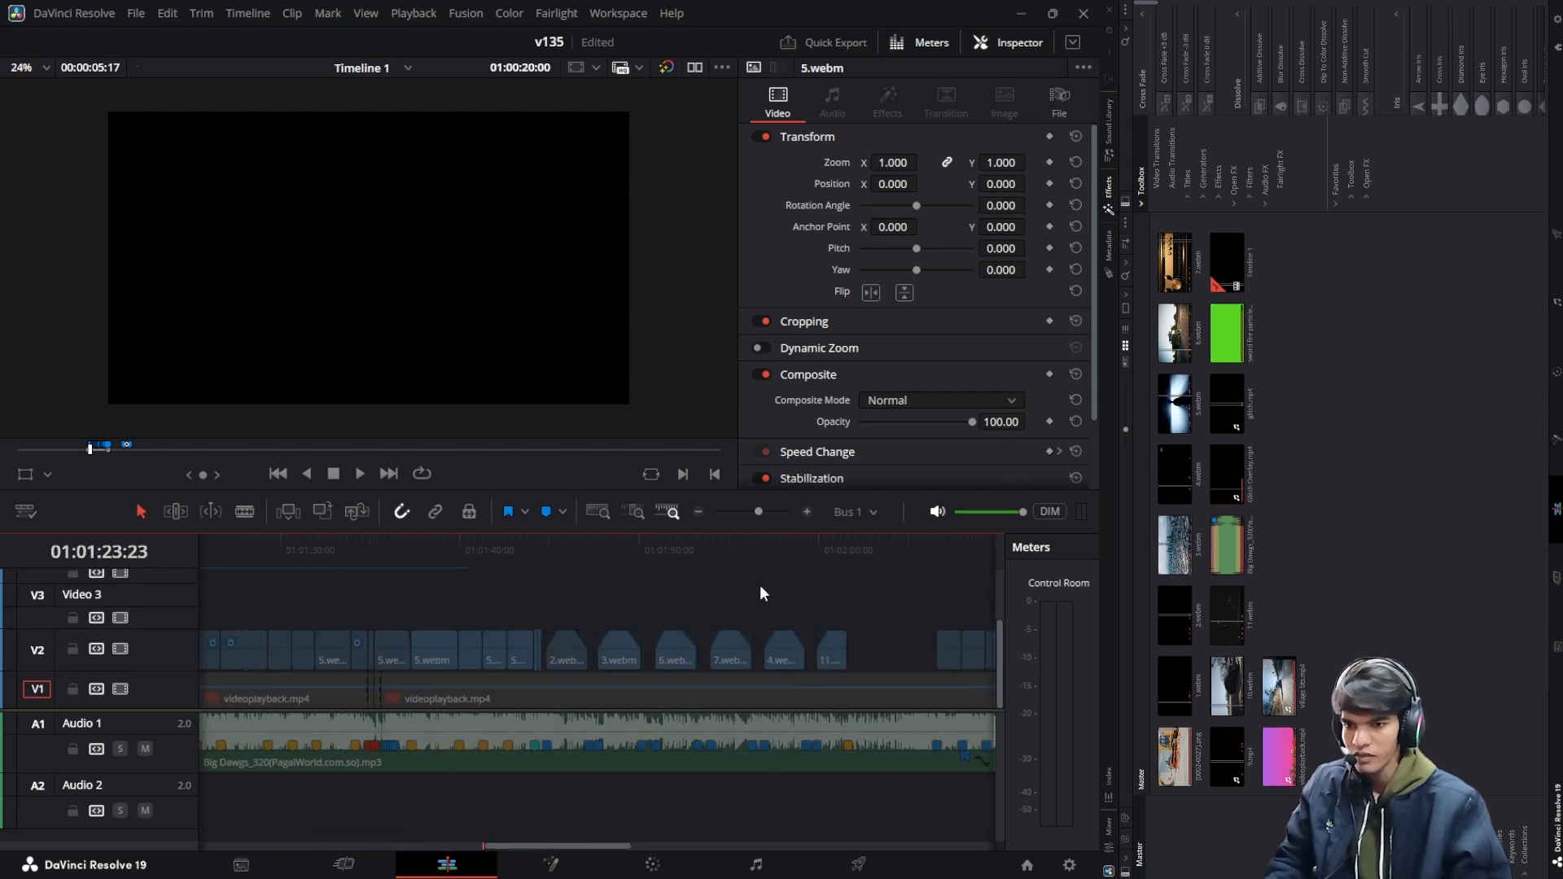
{"action": "scroll", "coordinate": [762, 593], "scroll_direction": "right", "scroll_amount": 8}
{"action": "left_click", "coordinate": [735, 563]}
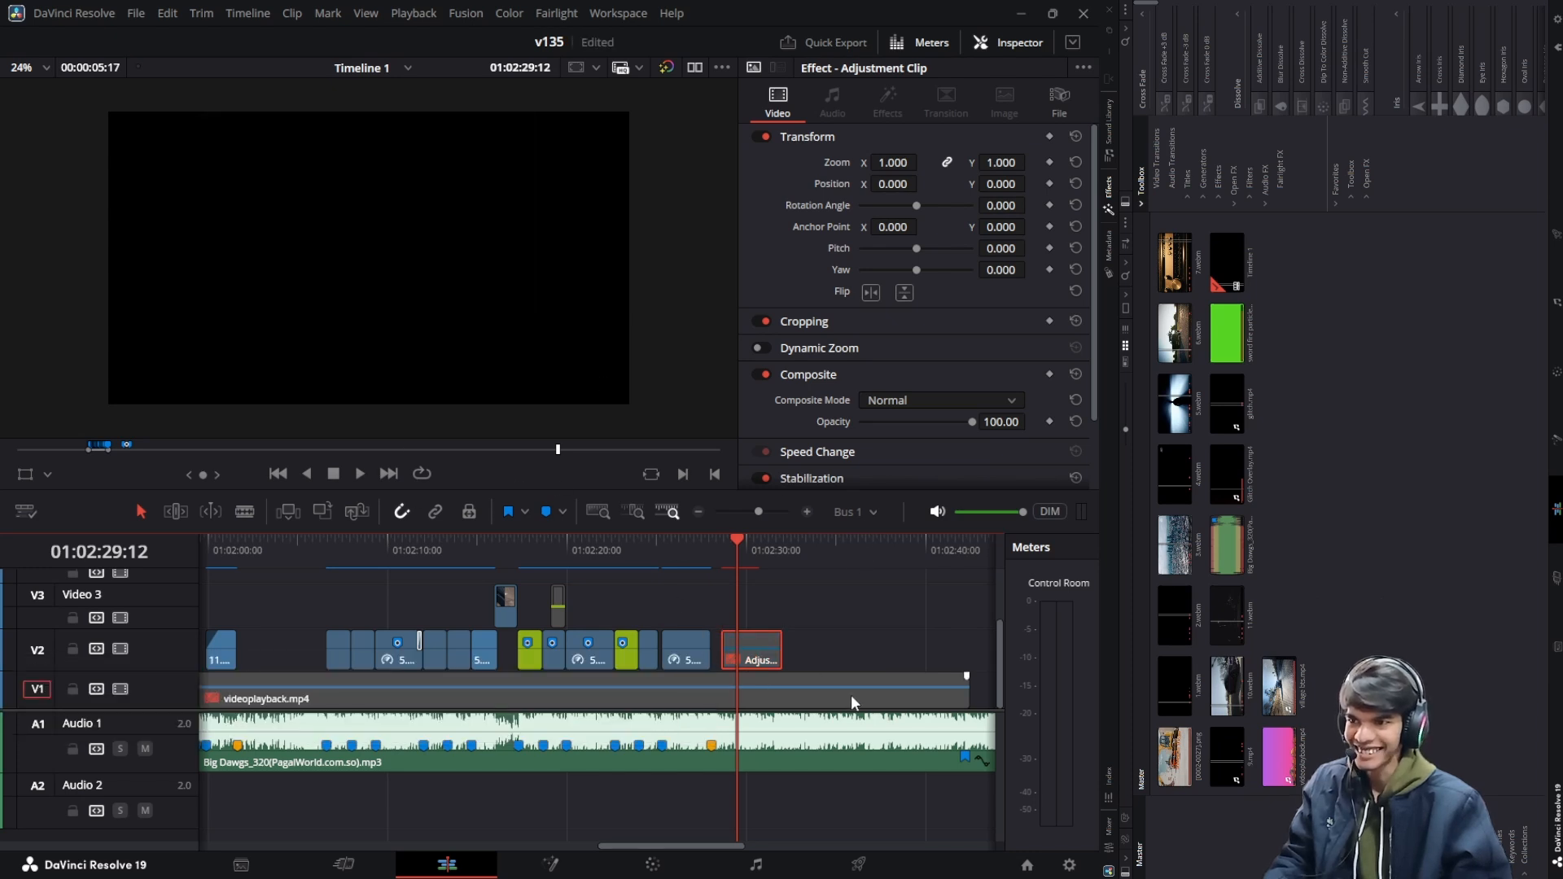
{"action": "left_click", "coordinate": [752, 549]}
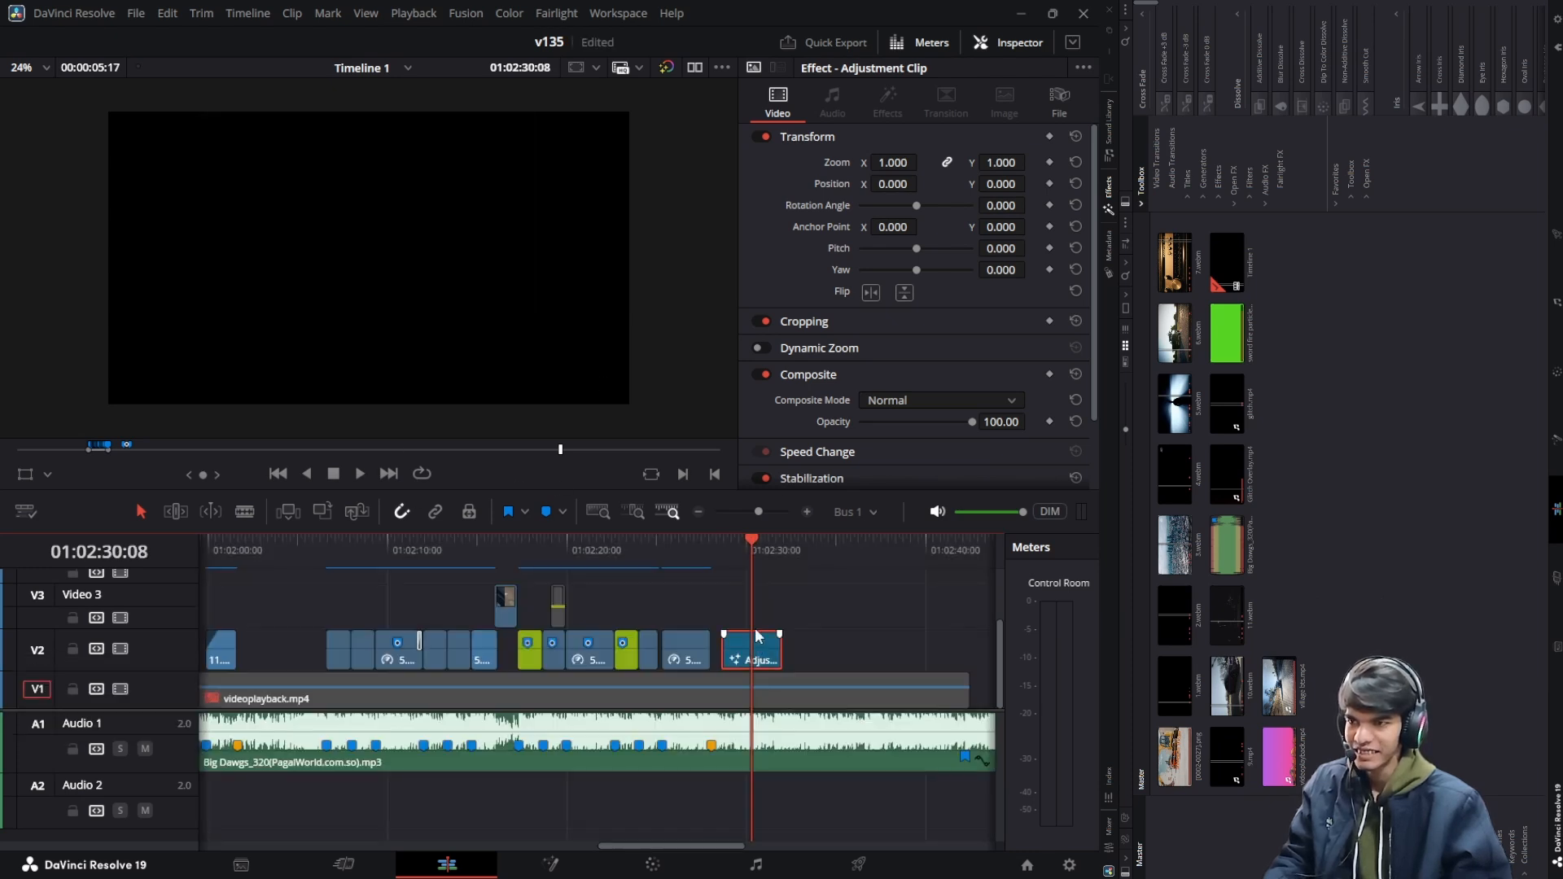
{"action": "left_click", "coordinate": [768, 547]}
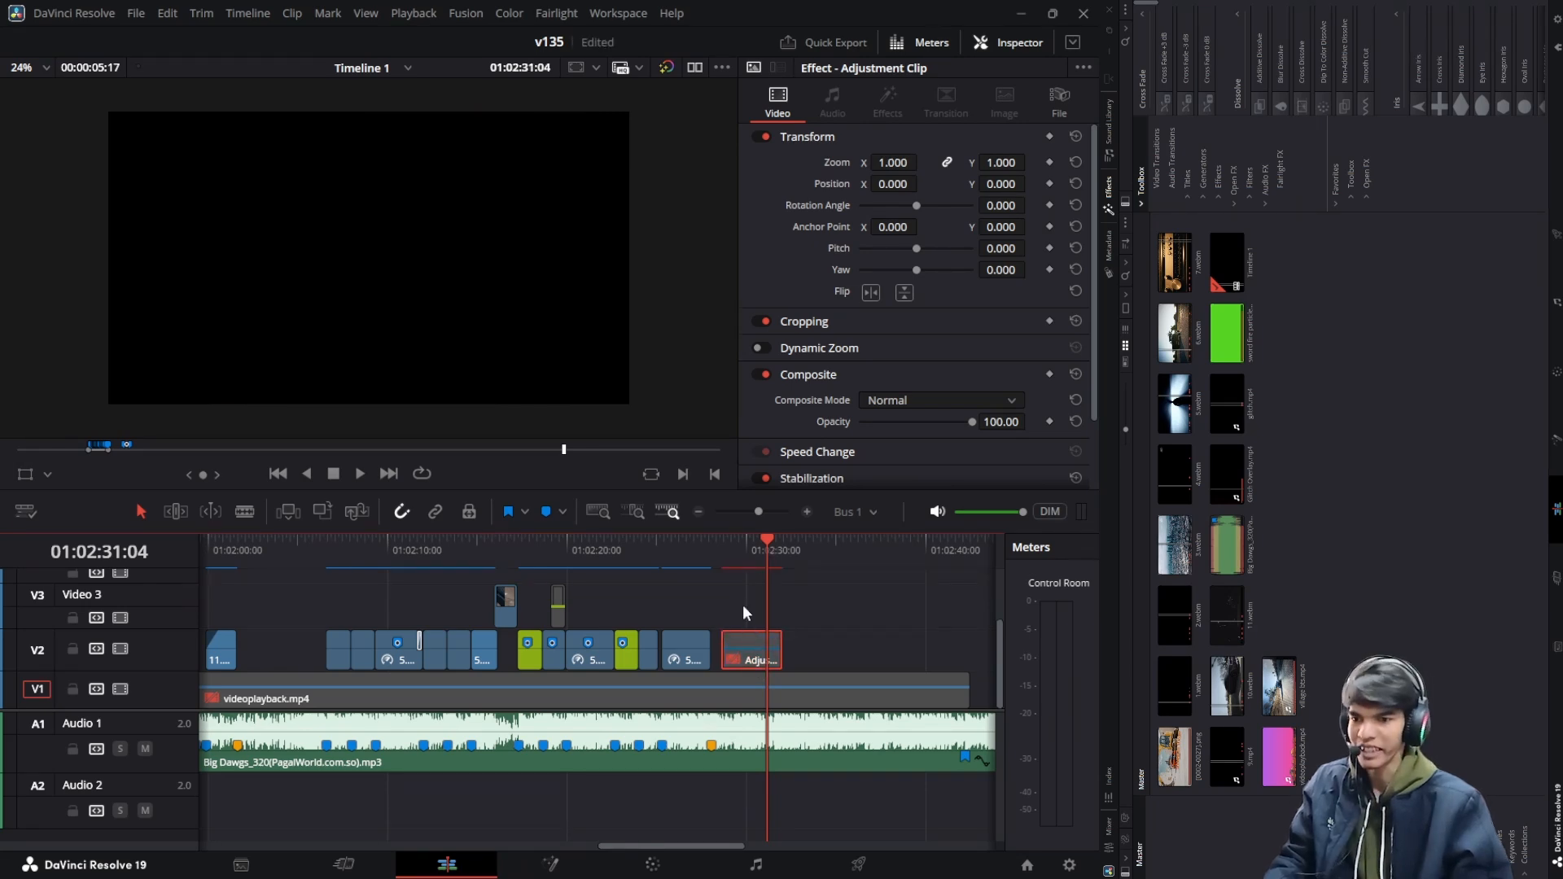
Move the playhead back to Marker 36 at 01:00:20:07 and open the text Adjustment Clip's composition in Fusion
{"action": "left_click_drag", "start_coordinate": [742, 558], "coordinate": [668, 557]}
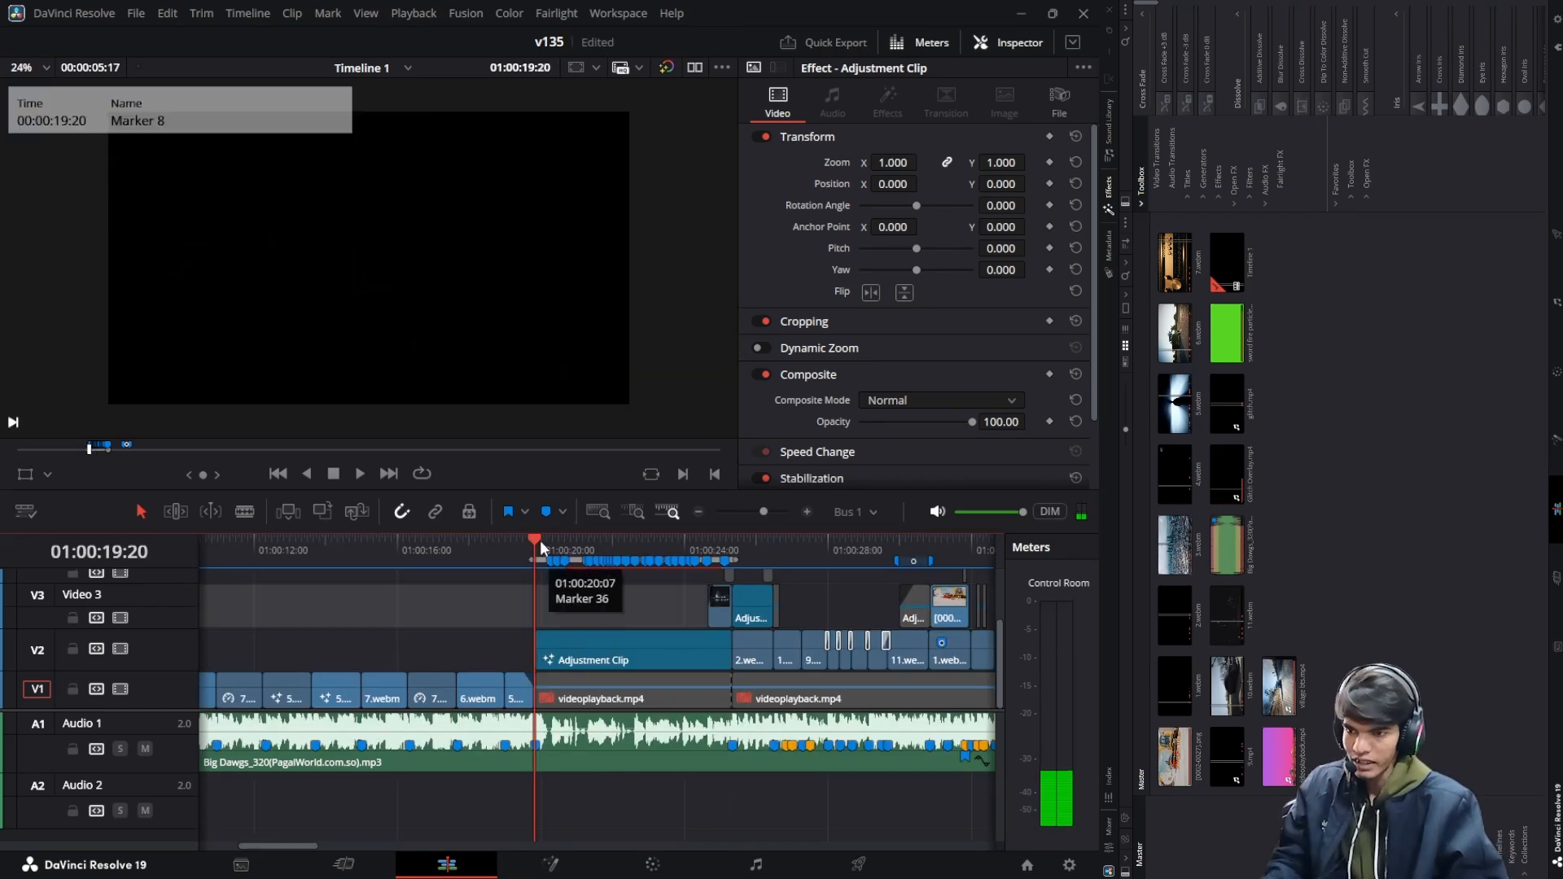
{"action": "left_click", "coordinate": [547, 547]}
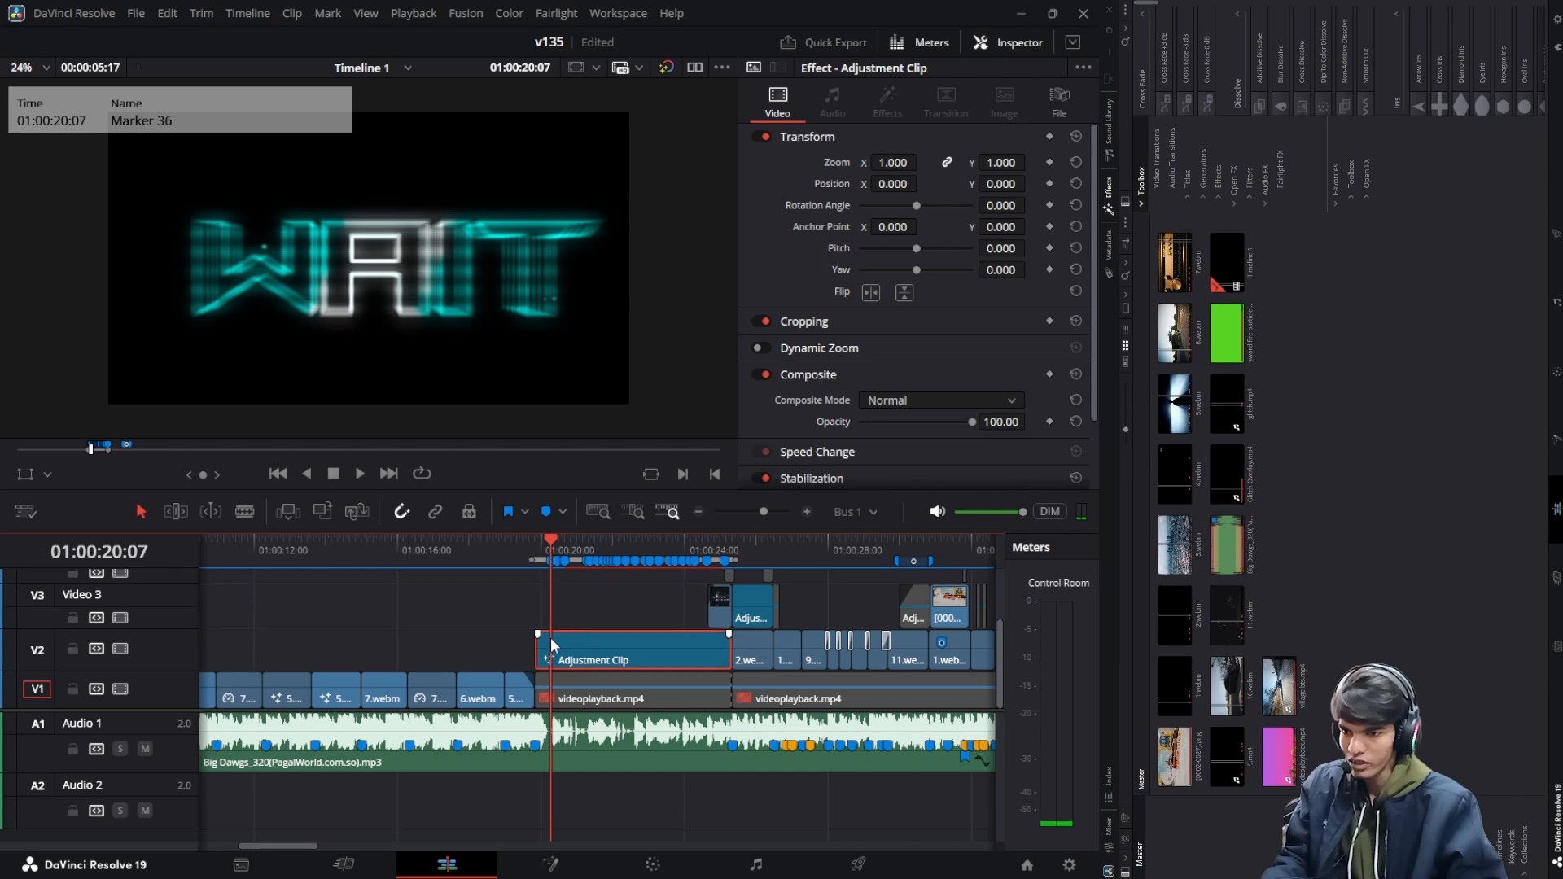
{"action": "key", "text": "shift+5"}
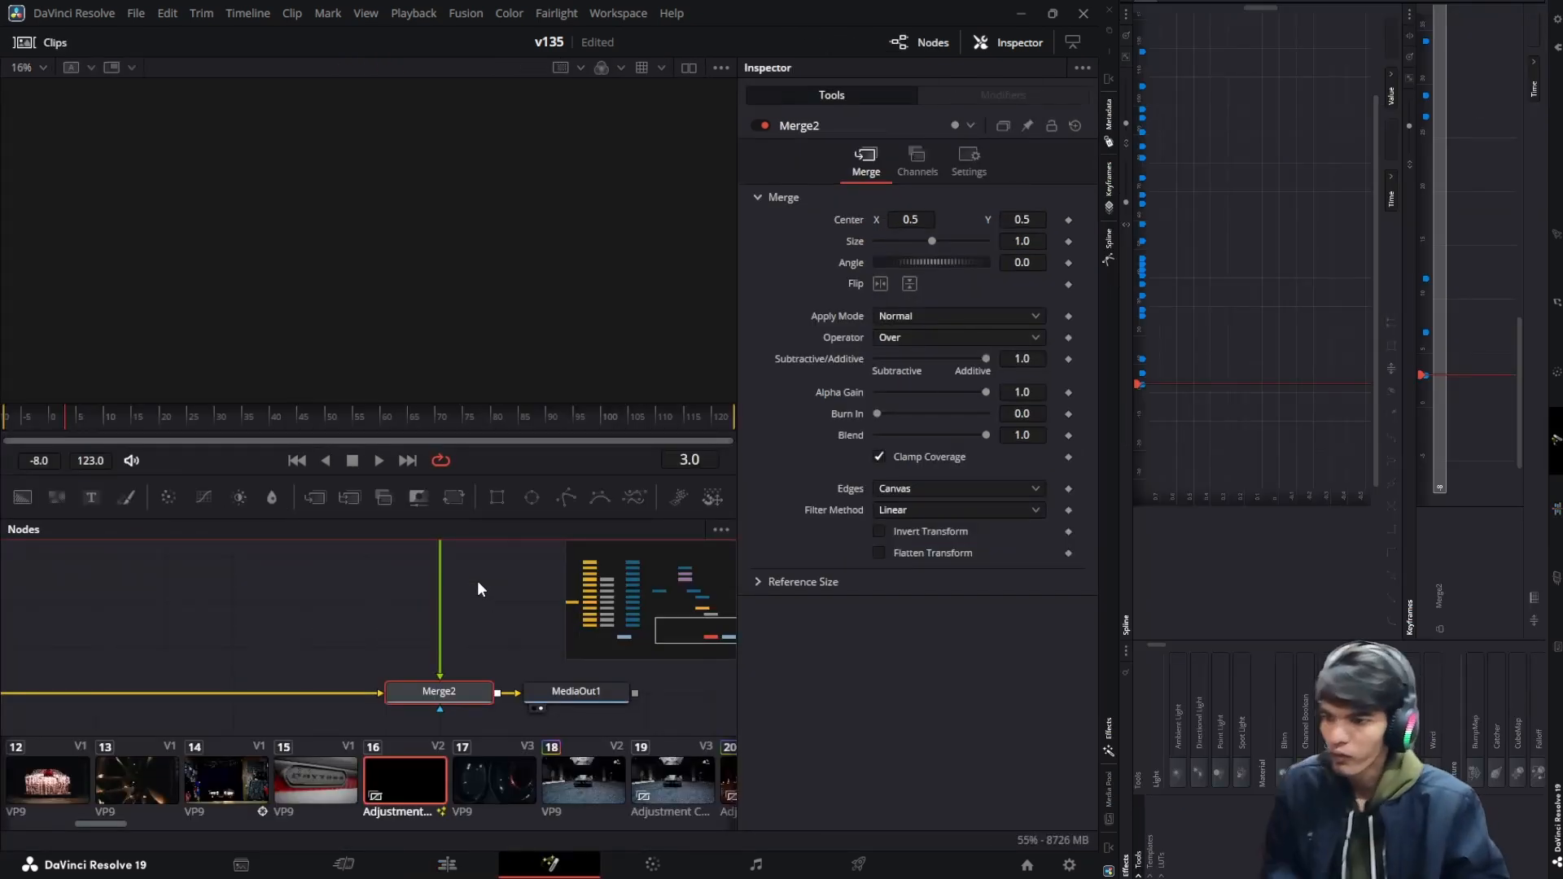
Set the motion blur quality of the Renderer3D1 node to 2
{"action": "scroll", "coordinate": [478, 587], "scroll_direction": "up", "scroll_amount": 5}
{"action": "scroll", "coordinate": [237, 719], "scroll_direction": "up", "scroll_amount": 2}
{"action": "left_click", "coordinate": [360, 683]}
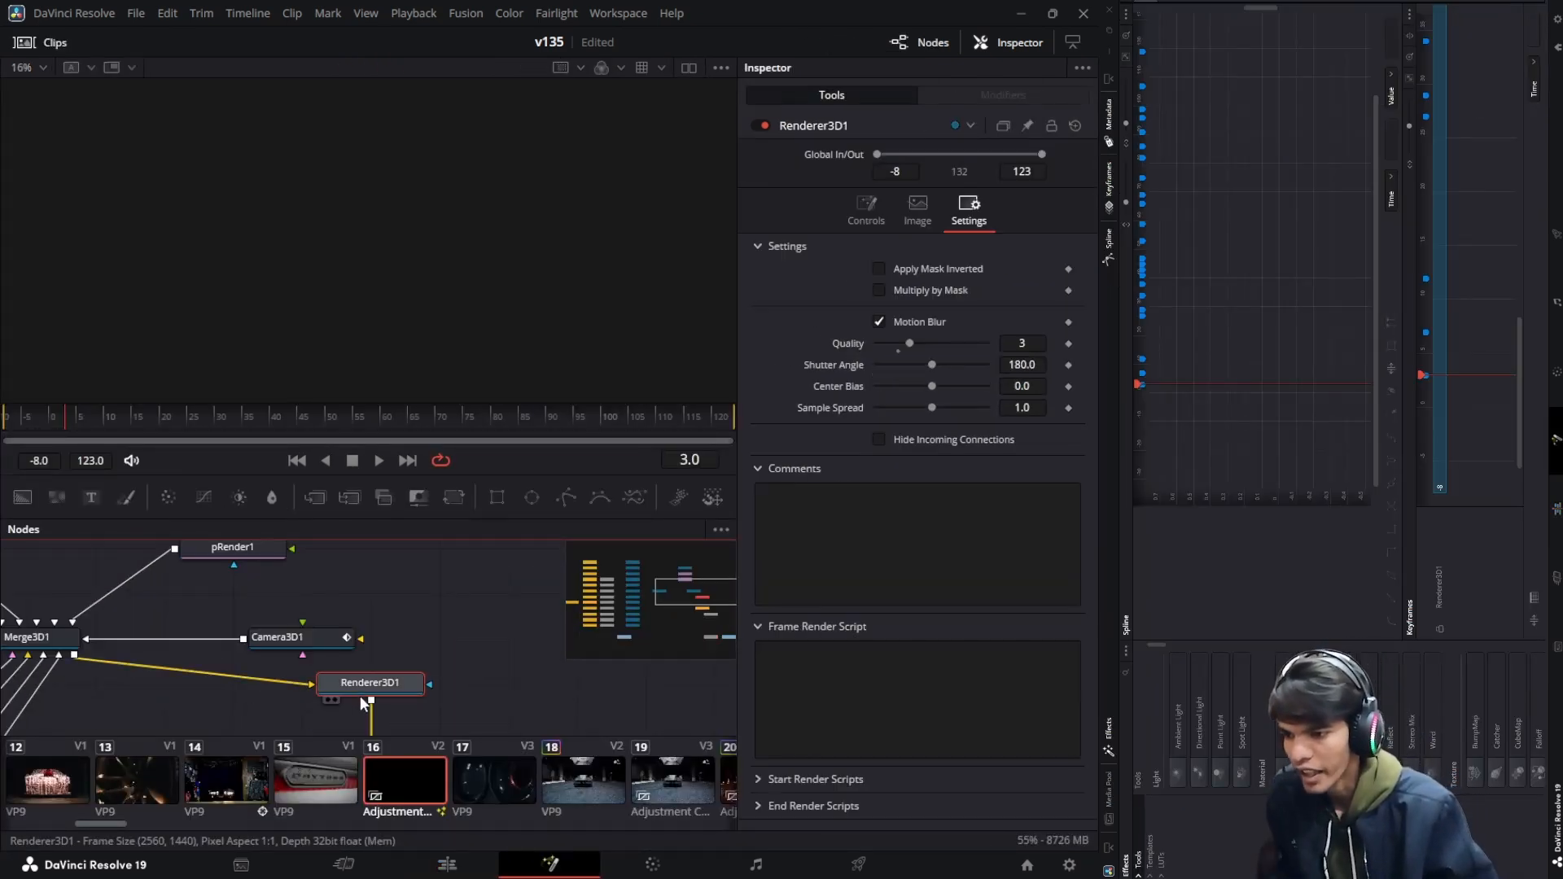
{"action": "left_click_drag", "start_coordinate": [909, 343], "coordinate": [898, 345]}
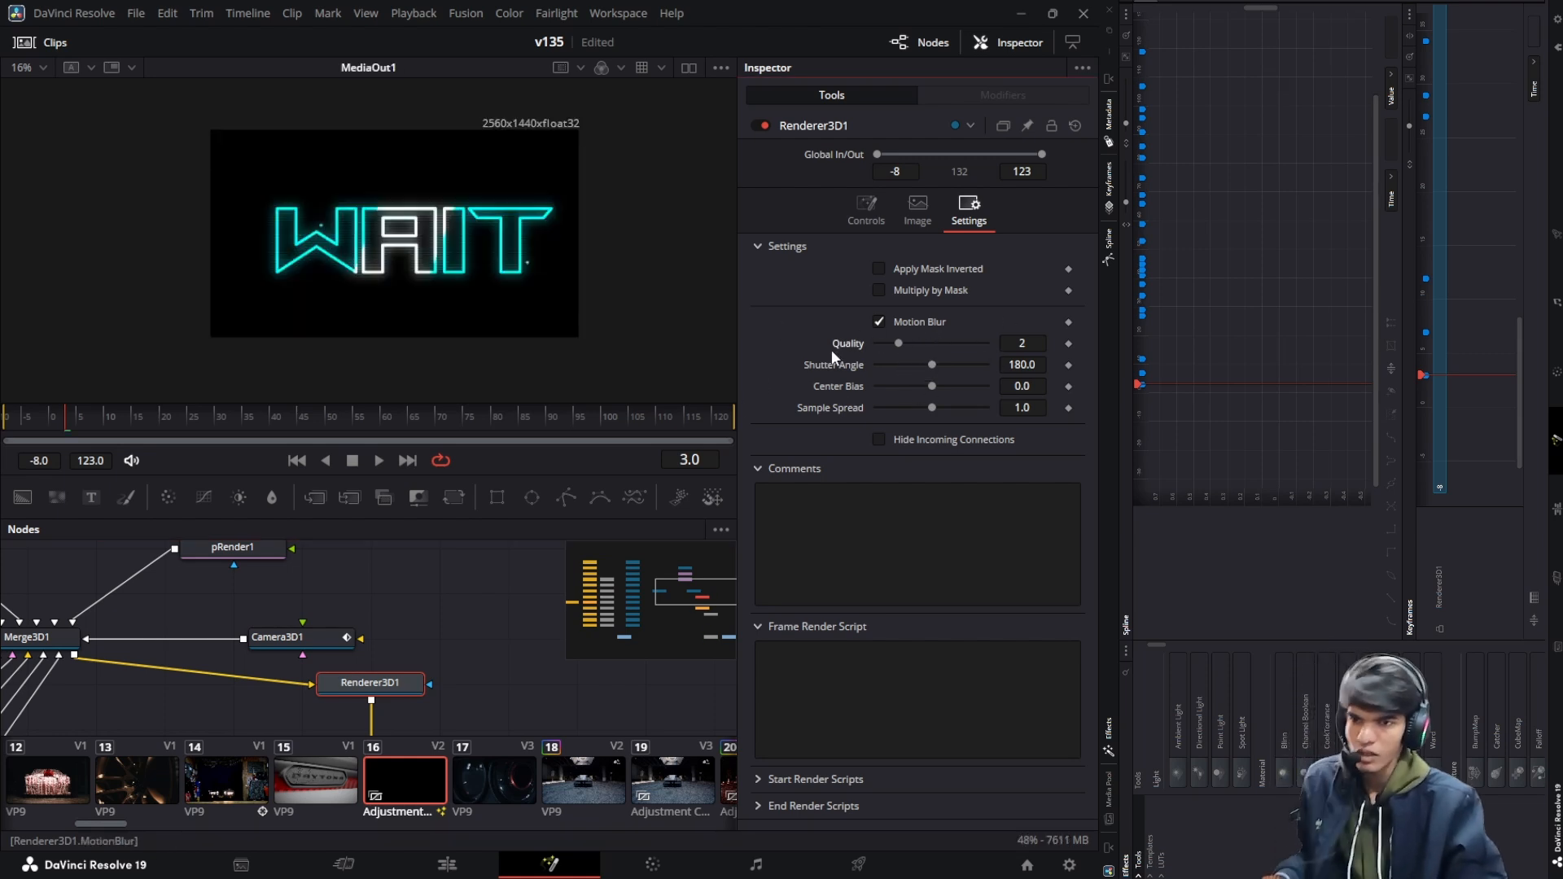
Switch to Gemini in the browser, ask "in motion blur, higher the shutter speed, higher the what?", and close the browser after reading the answer
{"action": "key", "text": "super"}
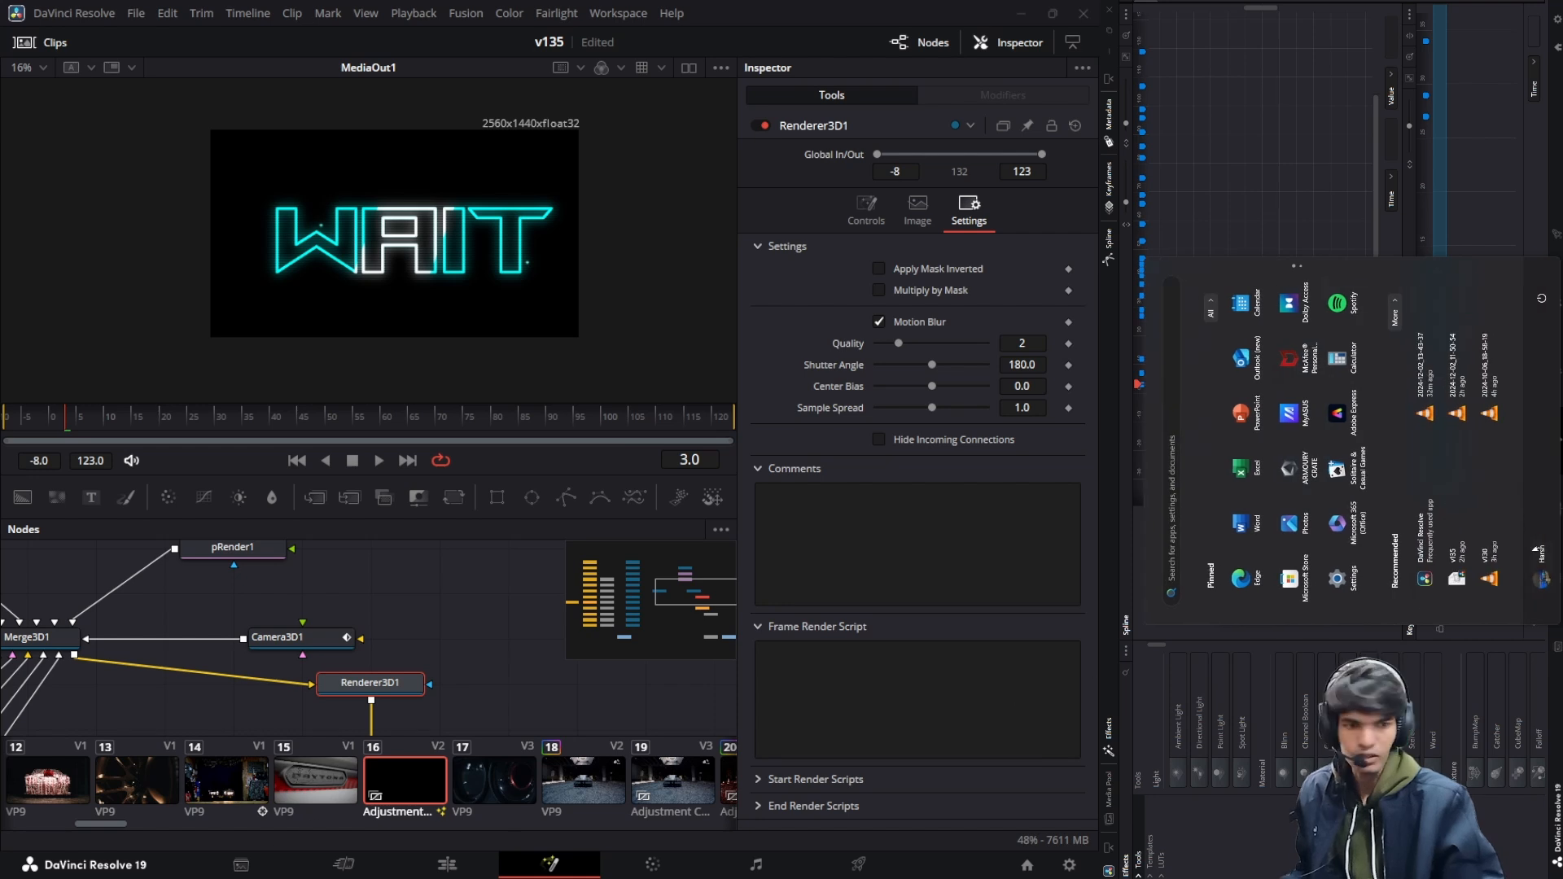
{"action": "key", "text": "super"}
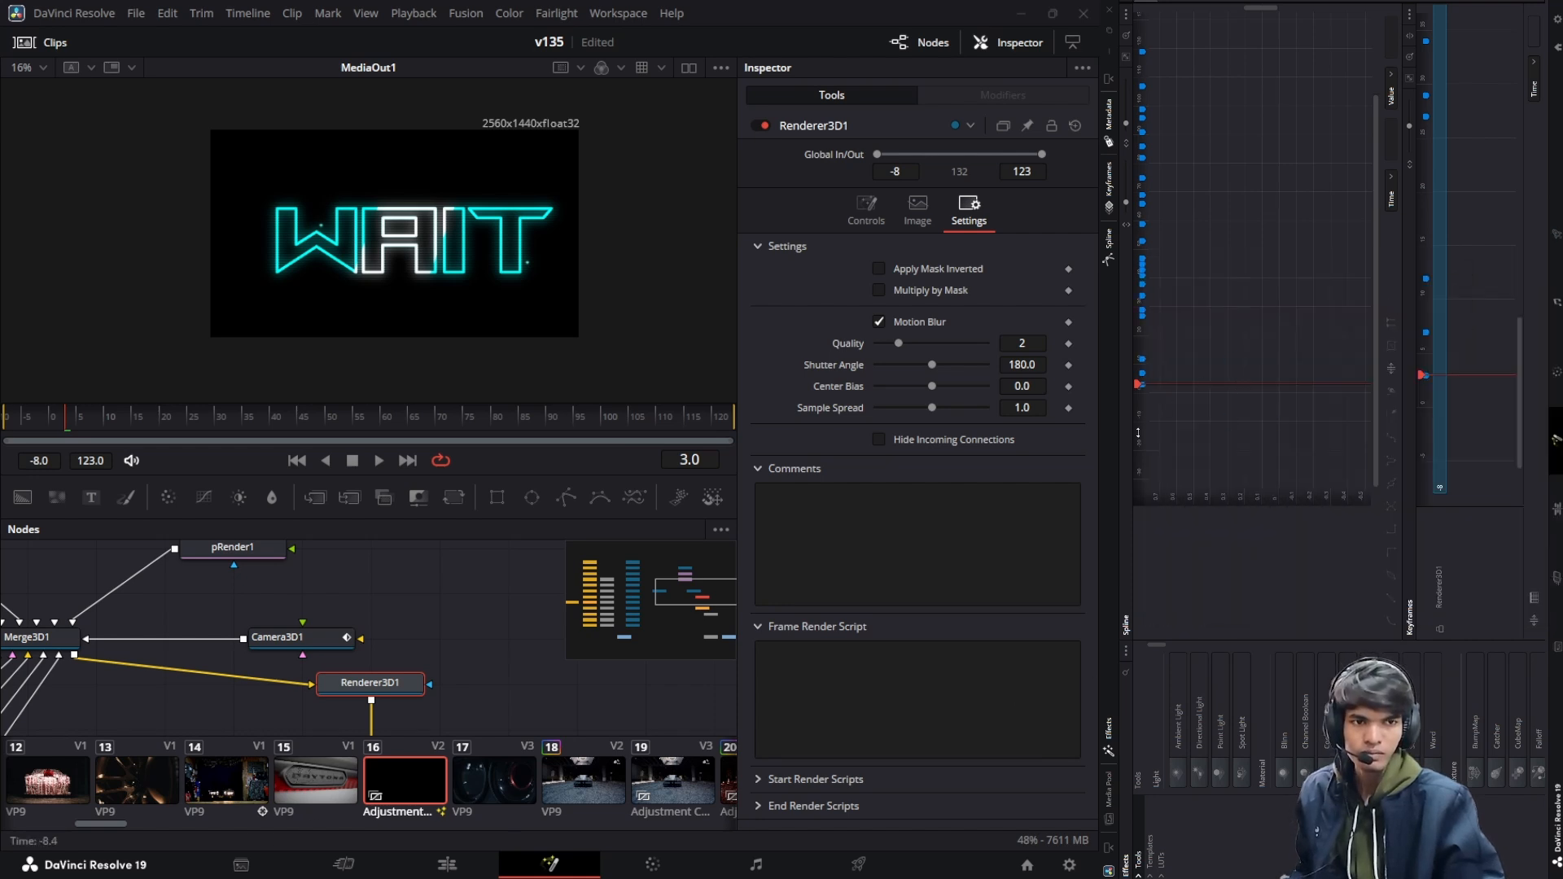
{"action": "type", "text": "in motion blur, hi"}
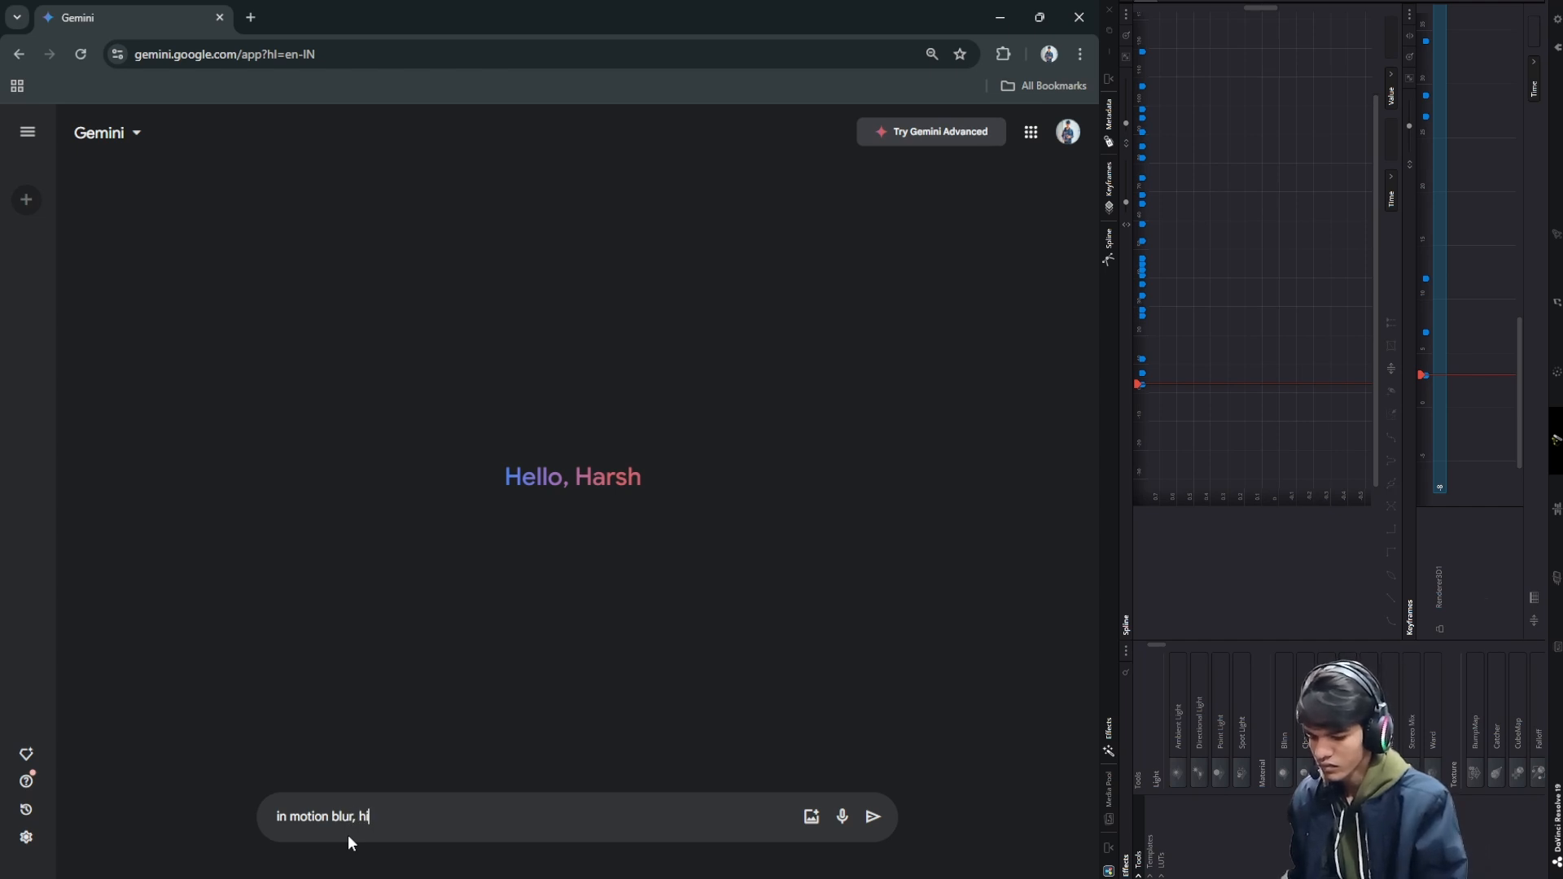
{"action": "type", "text": "gher the "}
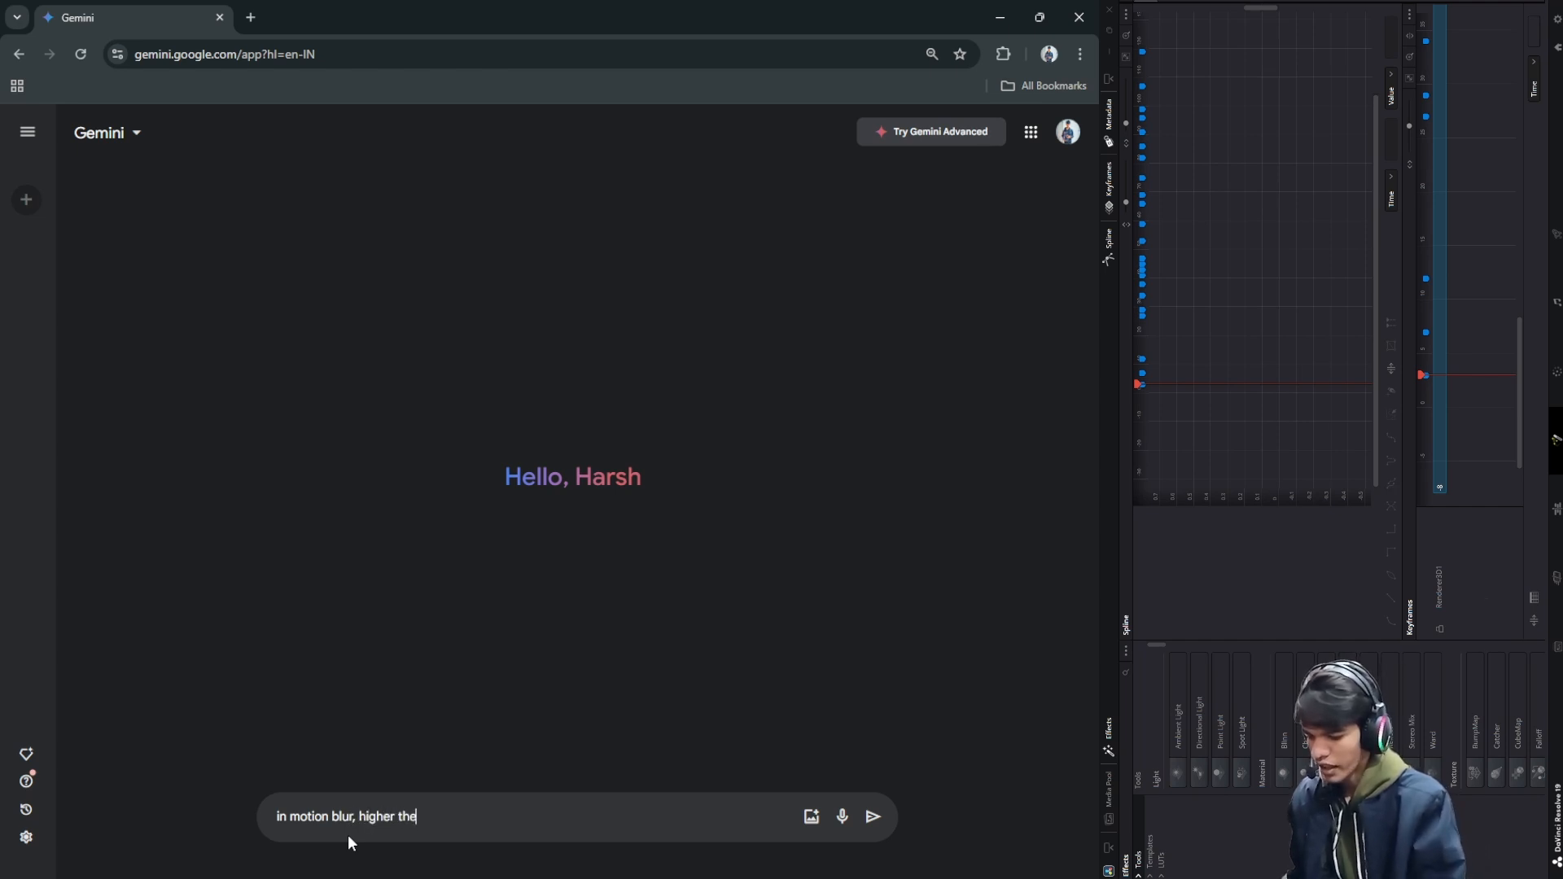
{"action": "type", "text": "shut"}
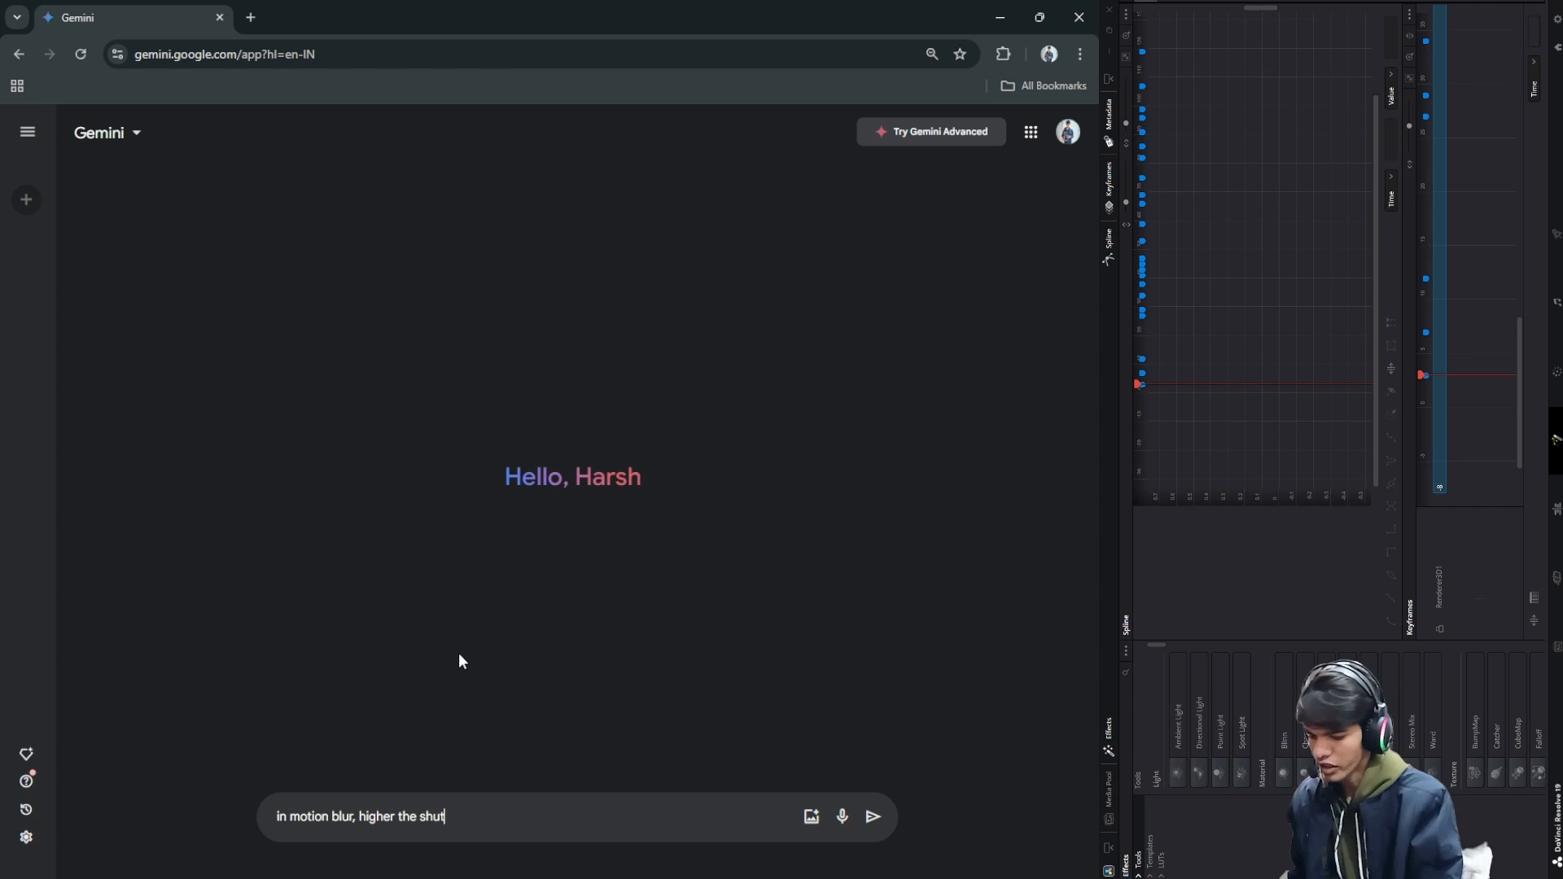
{"action": "type", "text": "ter speed"}
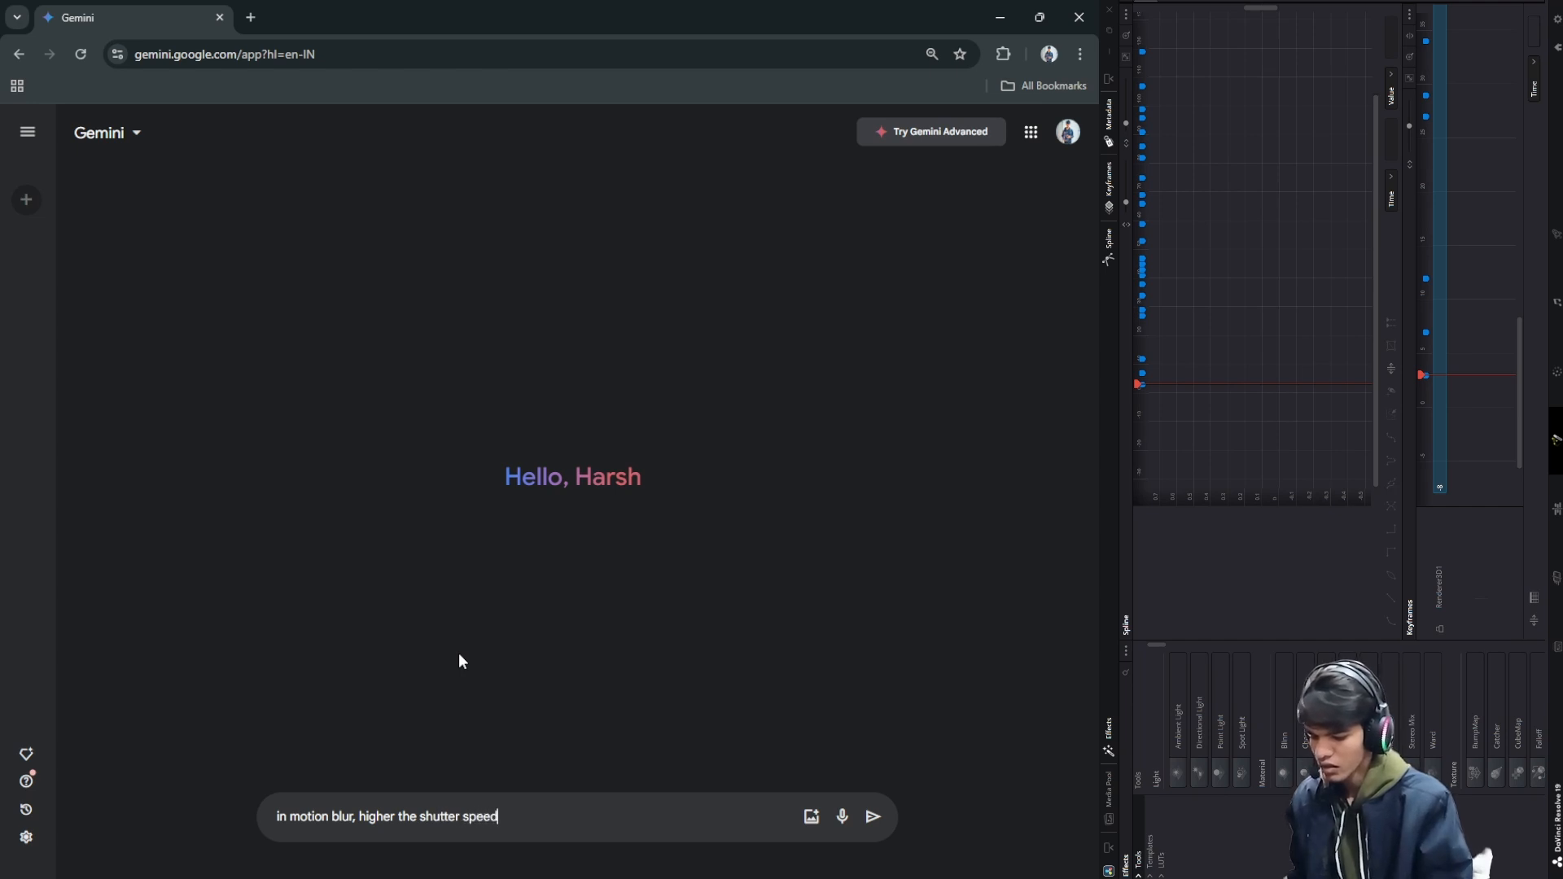
{"action": "type", "text": ", higher the wah"}
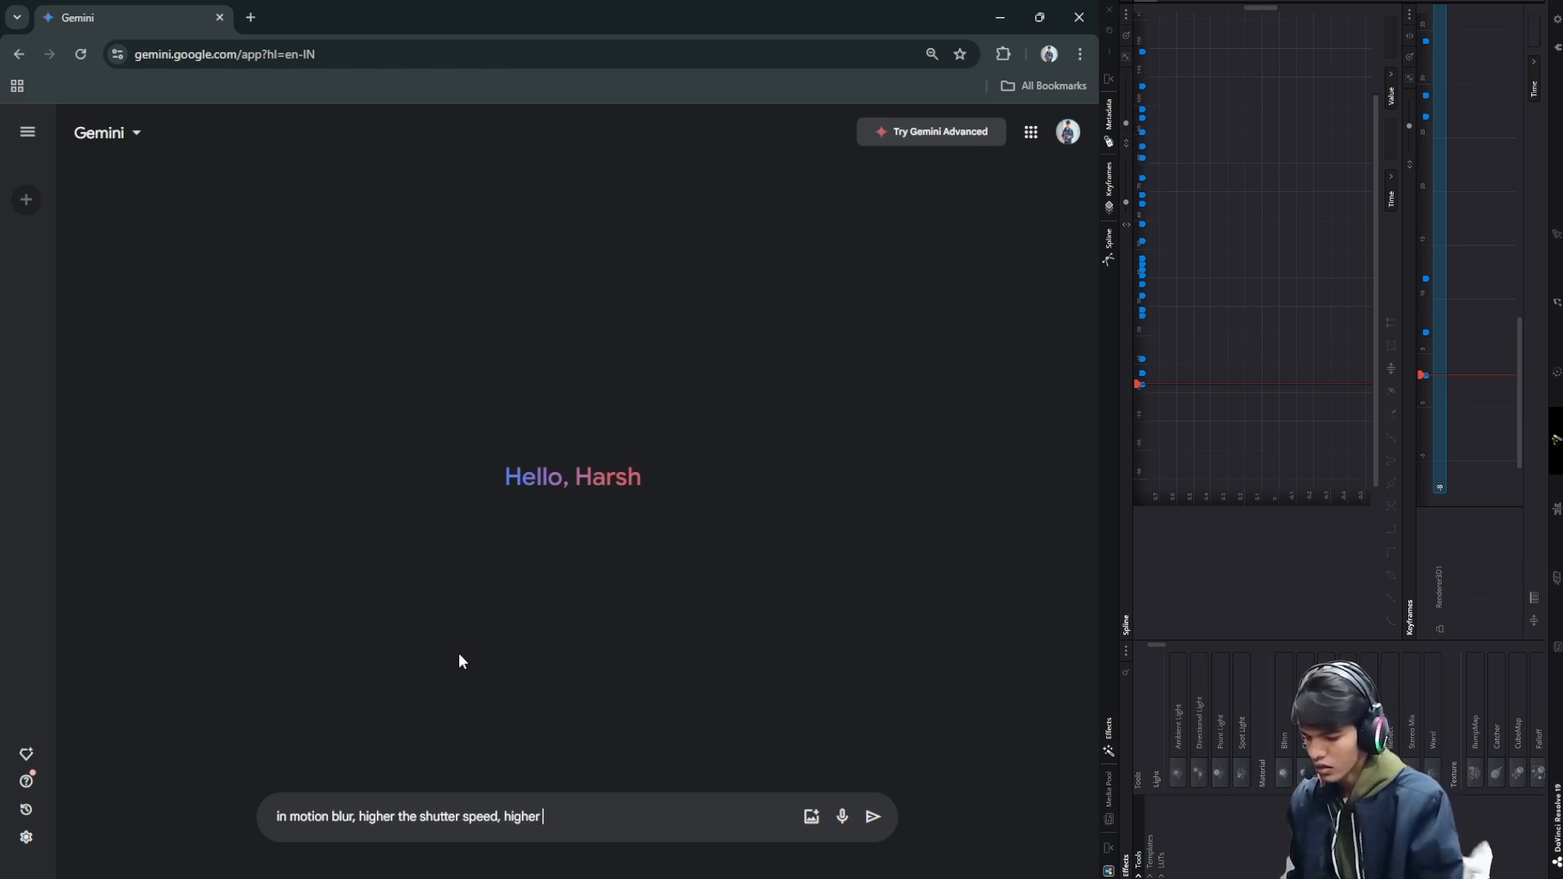
{"action": "key", "text": "BackSpace"}
{"action": "key", "text": "BackSpace"}
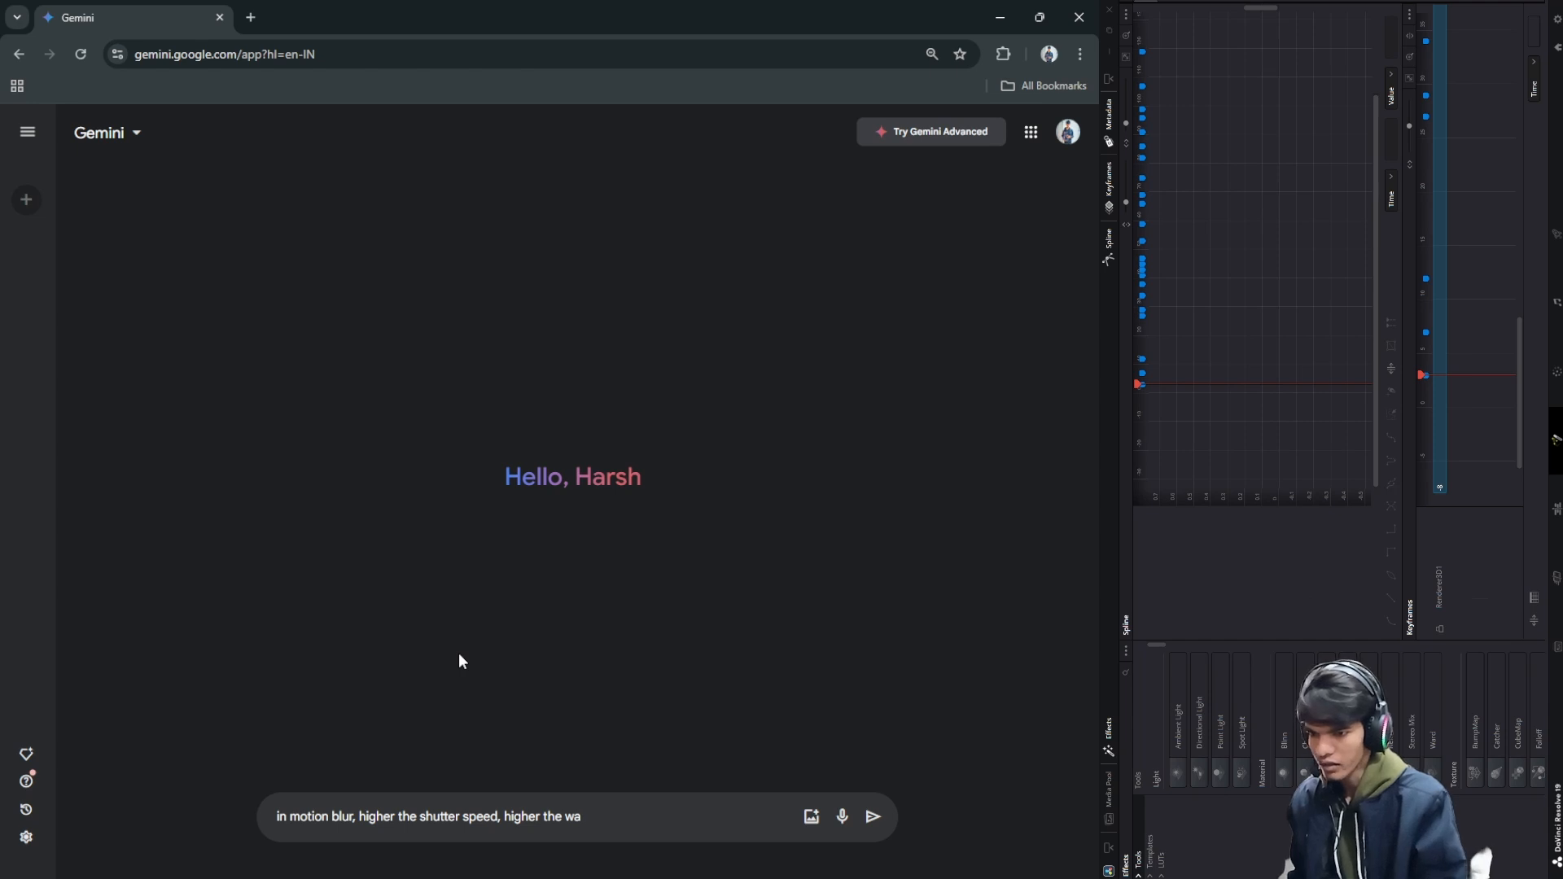
{"action": "type", "text": "hat?"}
{"action": "key", "text": "Return"}
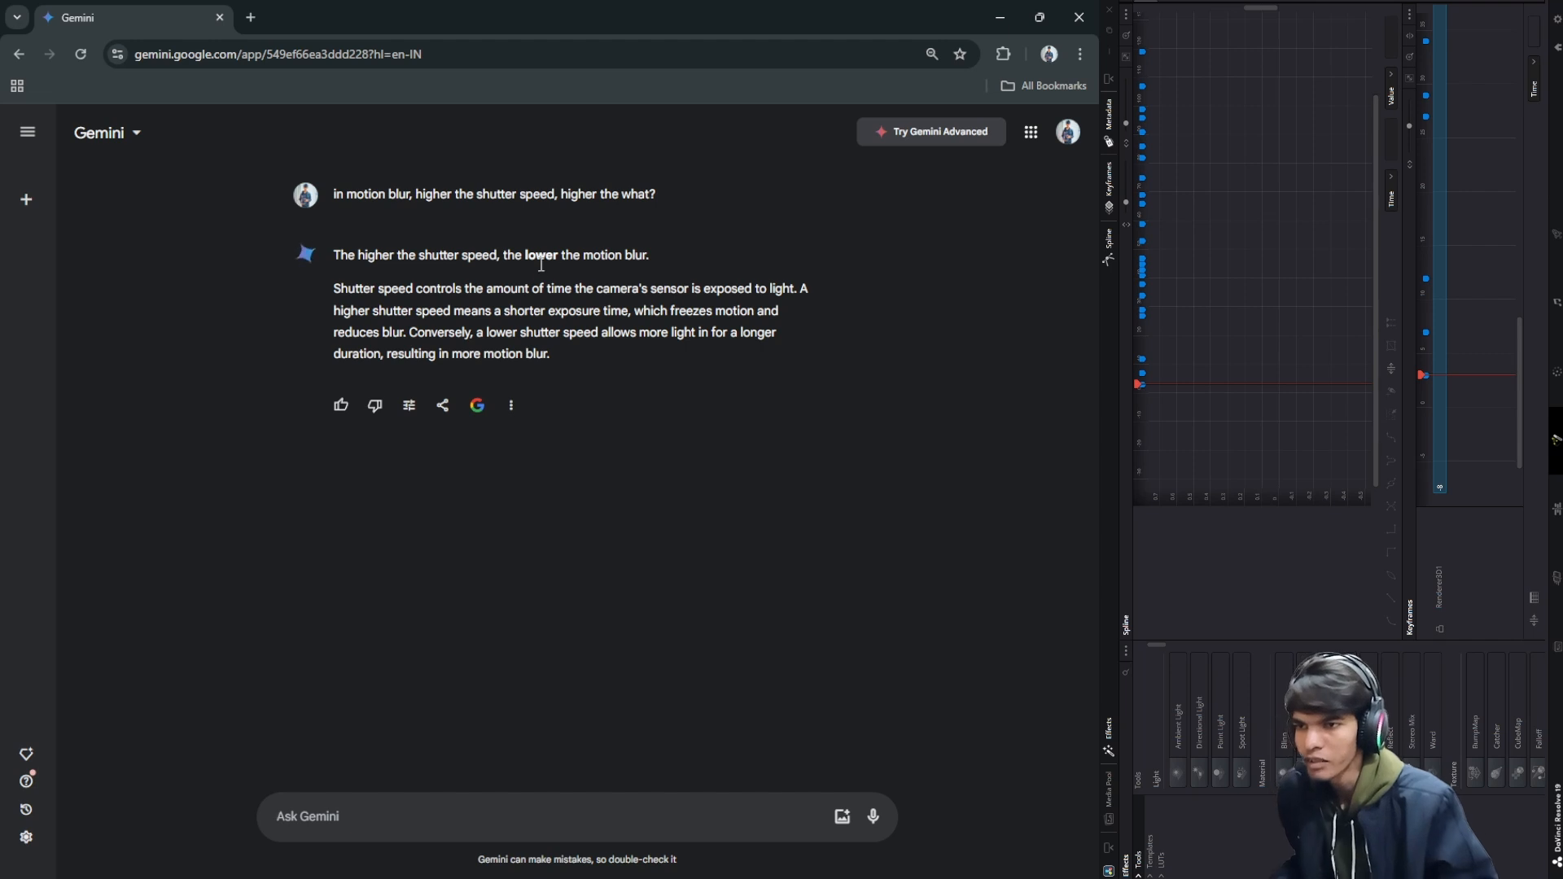
{"action": "left_click", "coordinate": [1079, 16]}
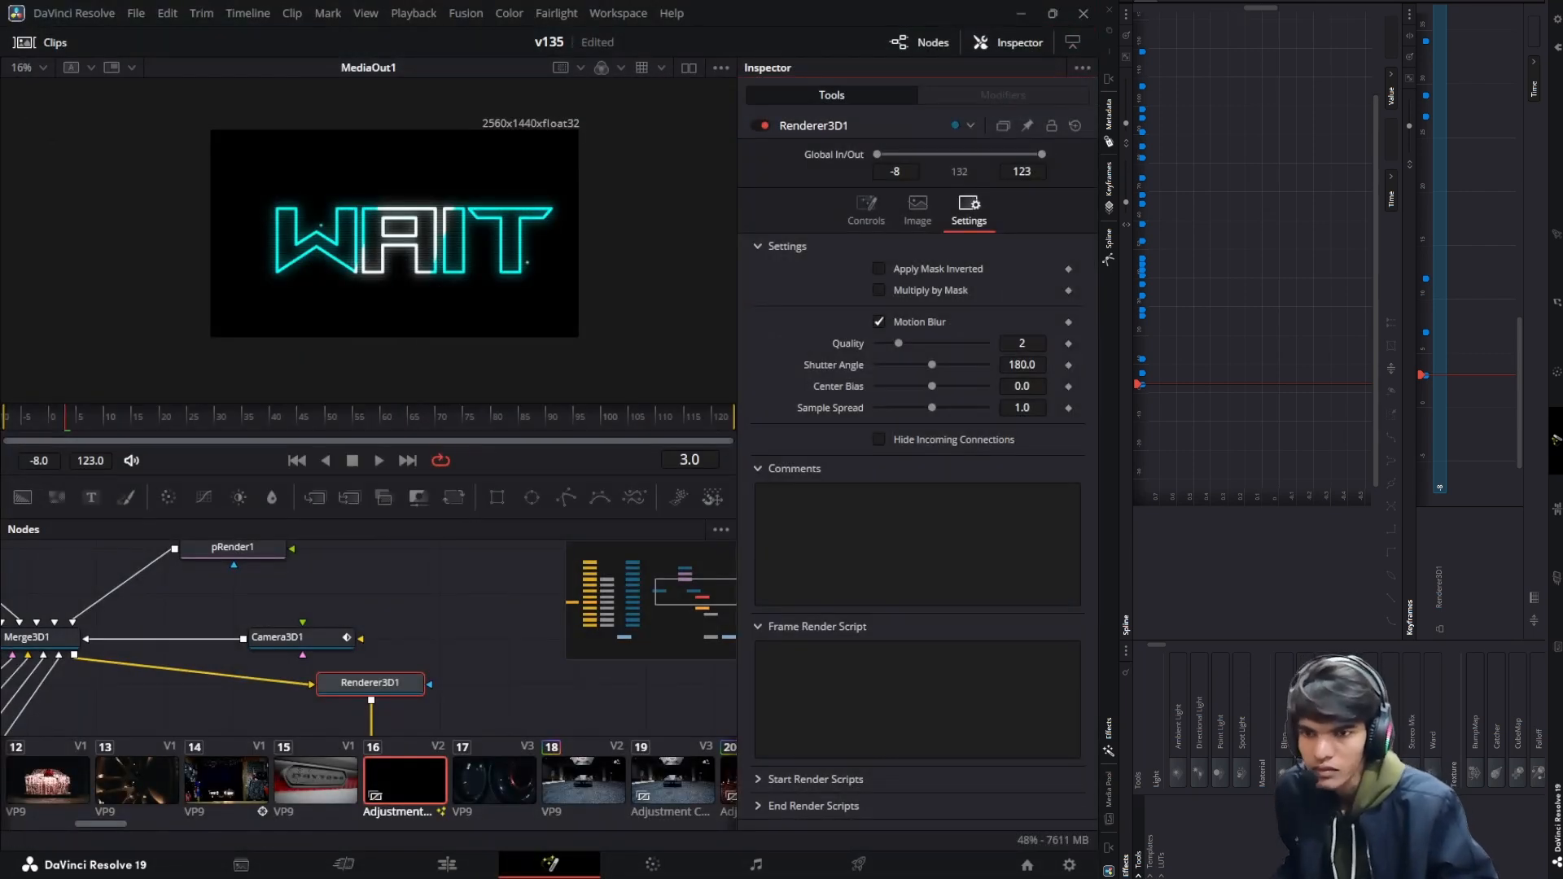
Set the renderer's motion blur shutter angle to 195 and its sample spread to 1.022
{"action": "left_click_drag", "start_coordinate": [1013, 364], "coordinate": [1016, 364]}
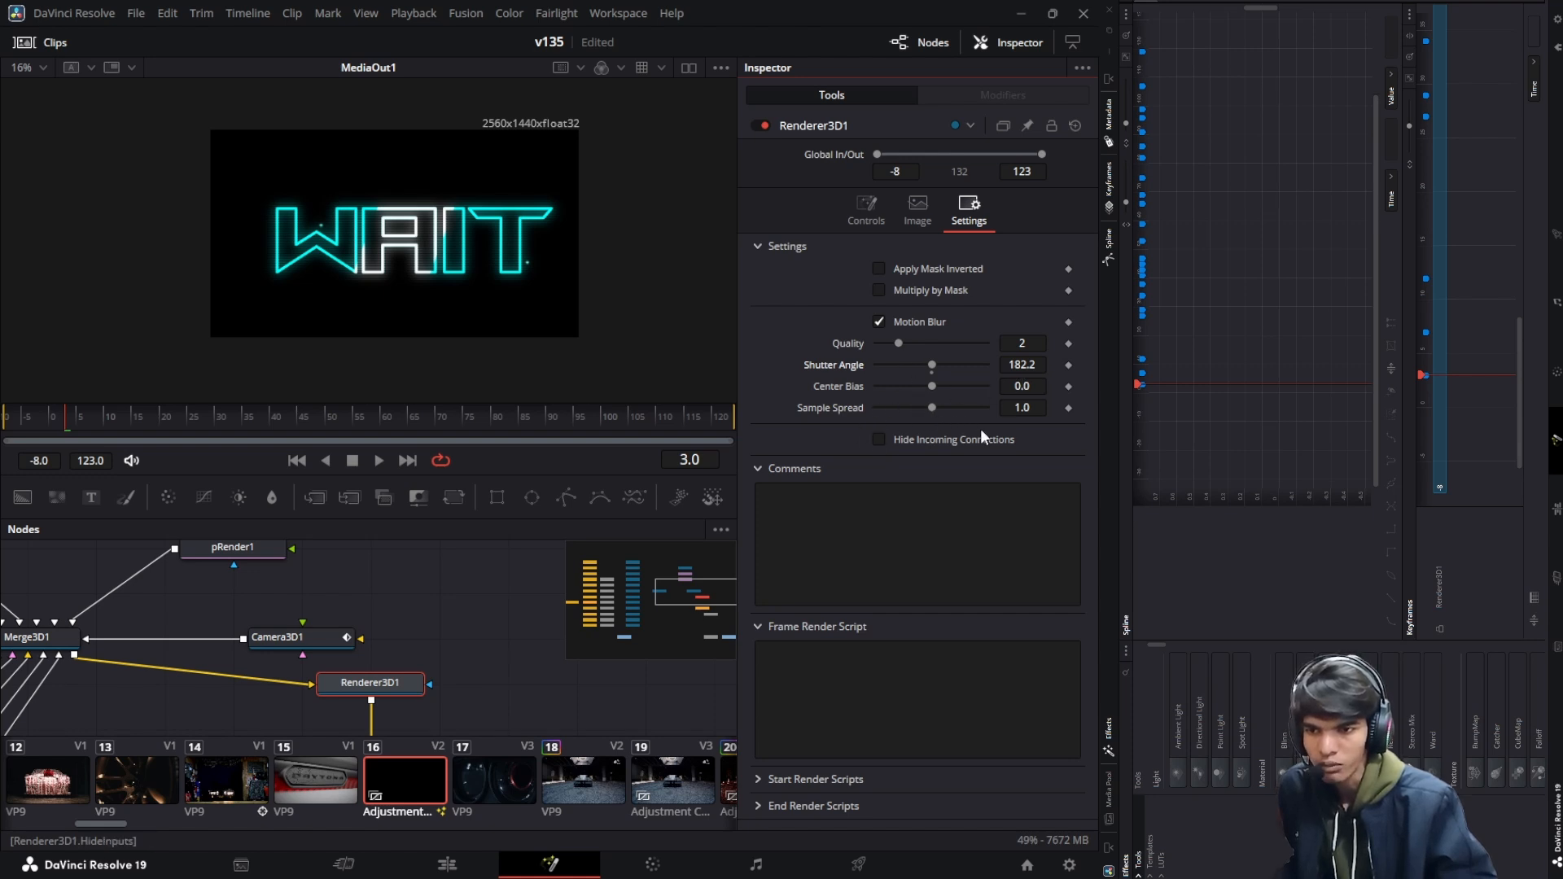
{"action": "left_click_drag", "start_coordinate": [1017, 407], "coordinate": [1020, 407]}
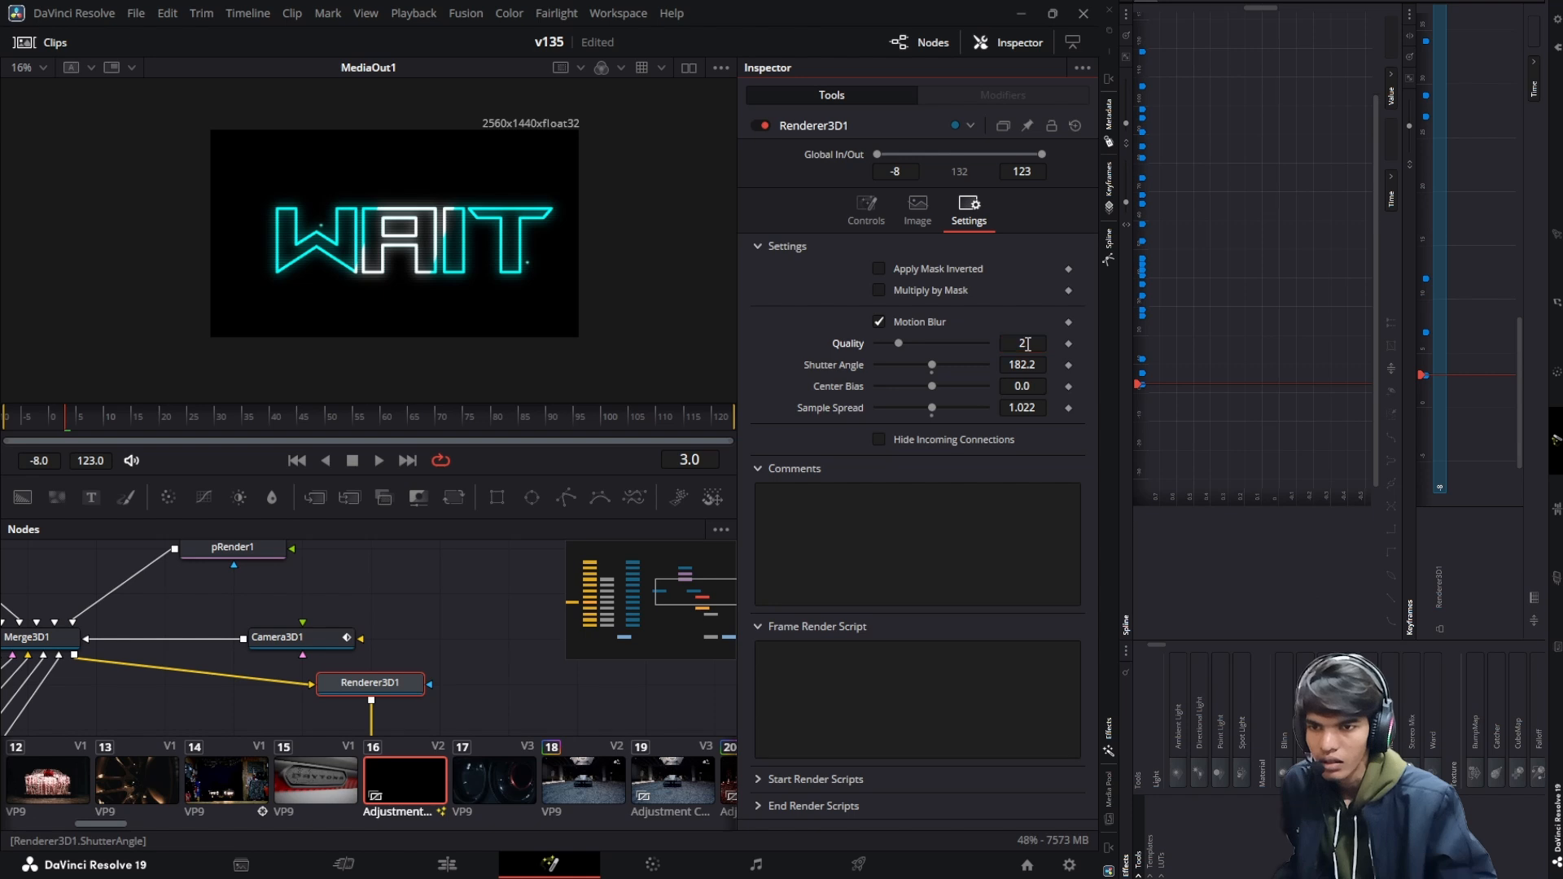
{"action": "left_click_drag", "start_coordinate": [1027, 365], "coordinate": [1032, 365]}
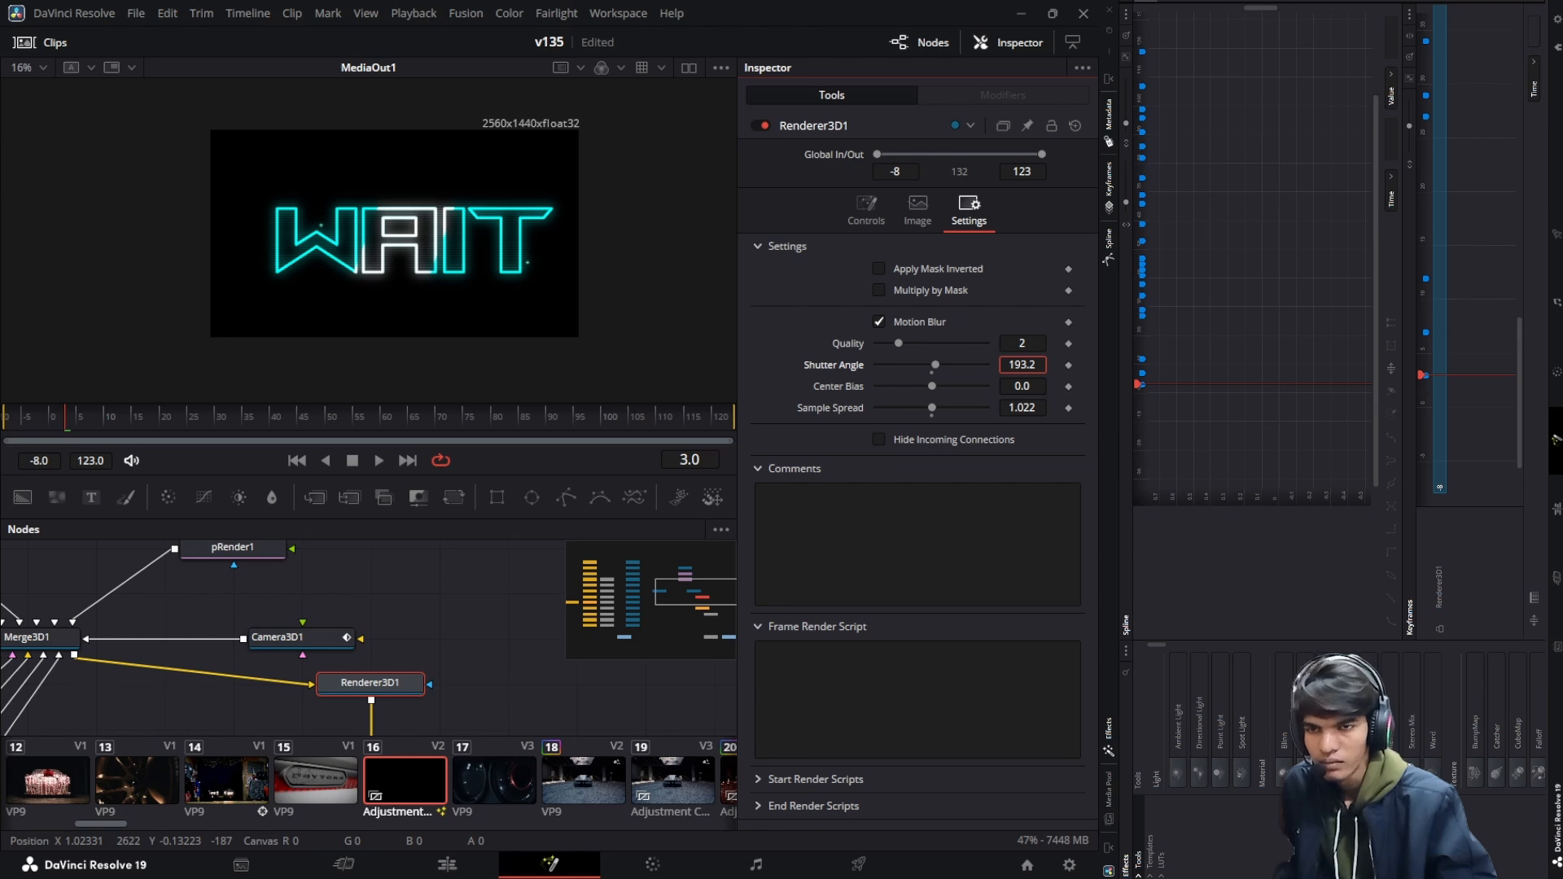
In the pEmitter1 node's size controls, set the particle size to 0.0367 and the size variance to 0.005
{"action": "mouse_move", "coordinate": [290, 607]}
{"action": "left_mouse_down"}
{"action": "mouse_move", "coordinate": [457, 647]}
{"action": "mouse_move", "coordinate": [401, 664]}
{"action": "mouse_move", "coordinate": [369, 627]}
{"action": "mouse_move", "coordinate": [258, 634]}
{"action": "left_mouse_up"}
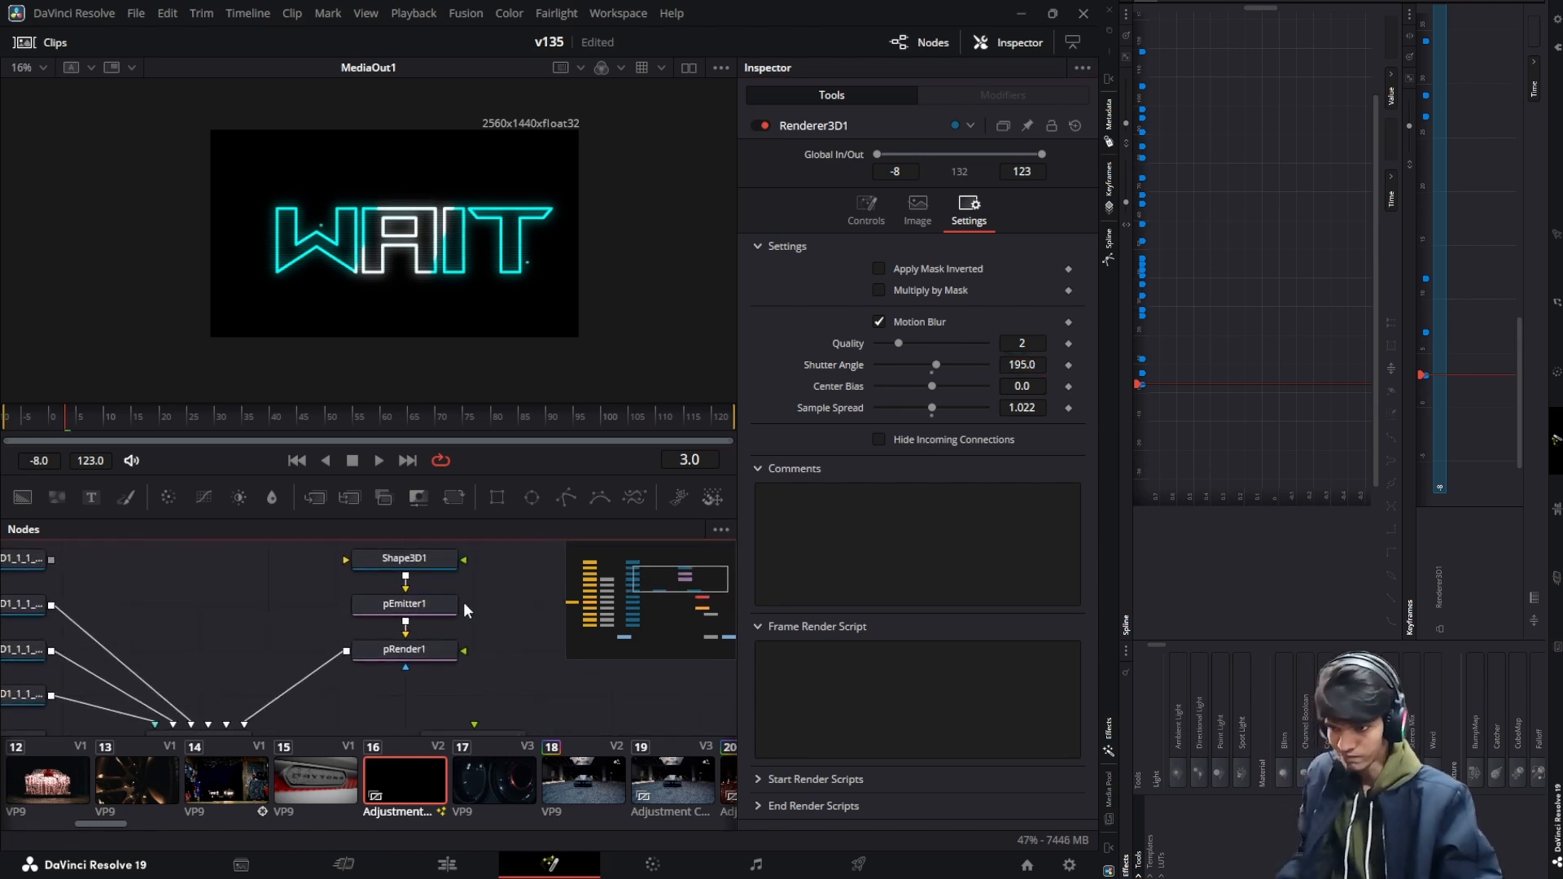
{"action": "left_click", "coordinate": [425, 607]}
{"action": "left_click", "coordinate": [879, 177]}
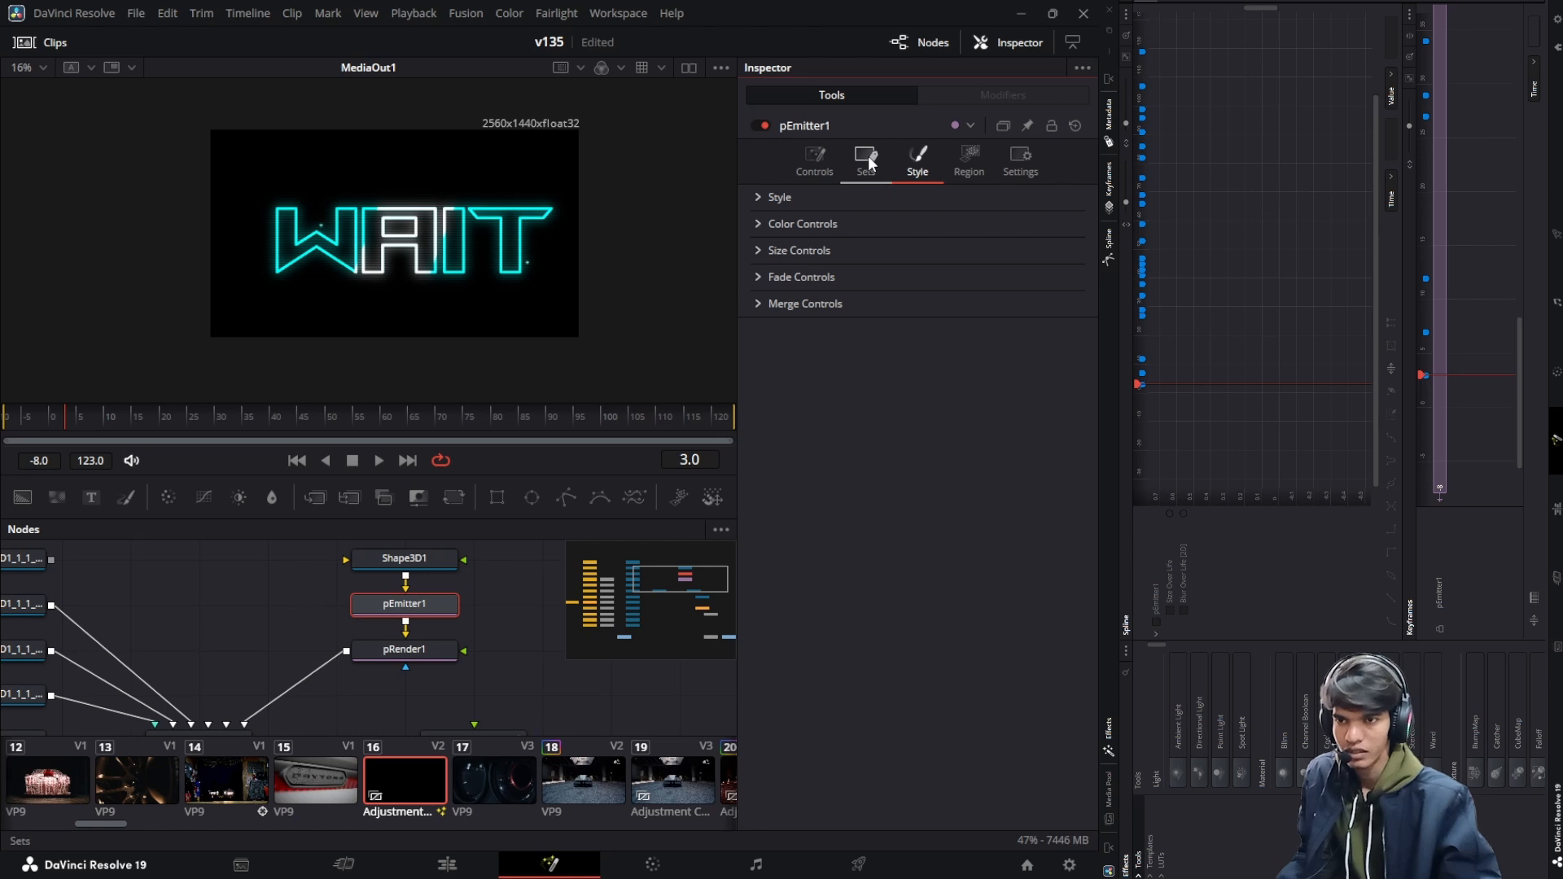
{"action": "left_click", "coordinate": [761, 252]}
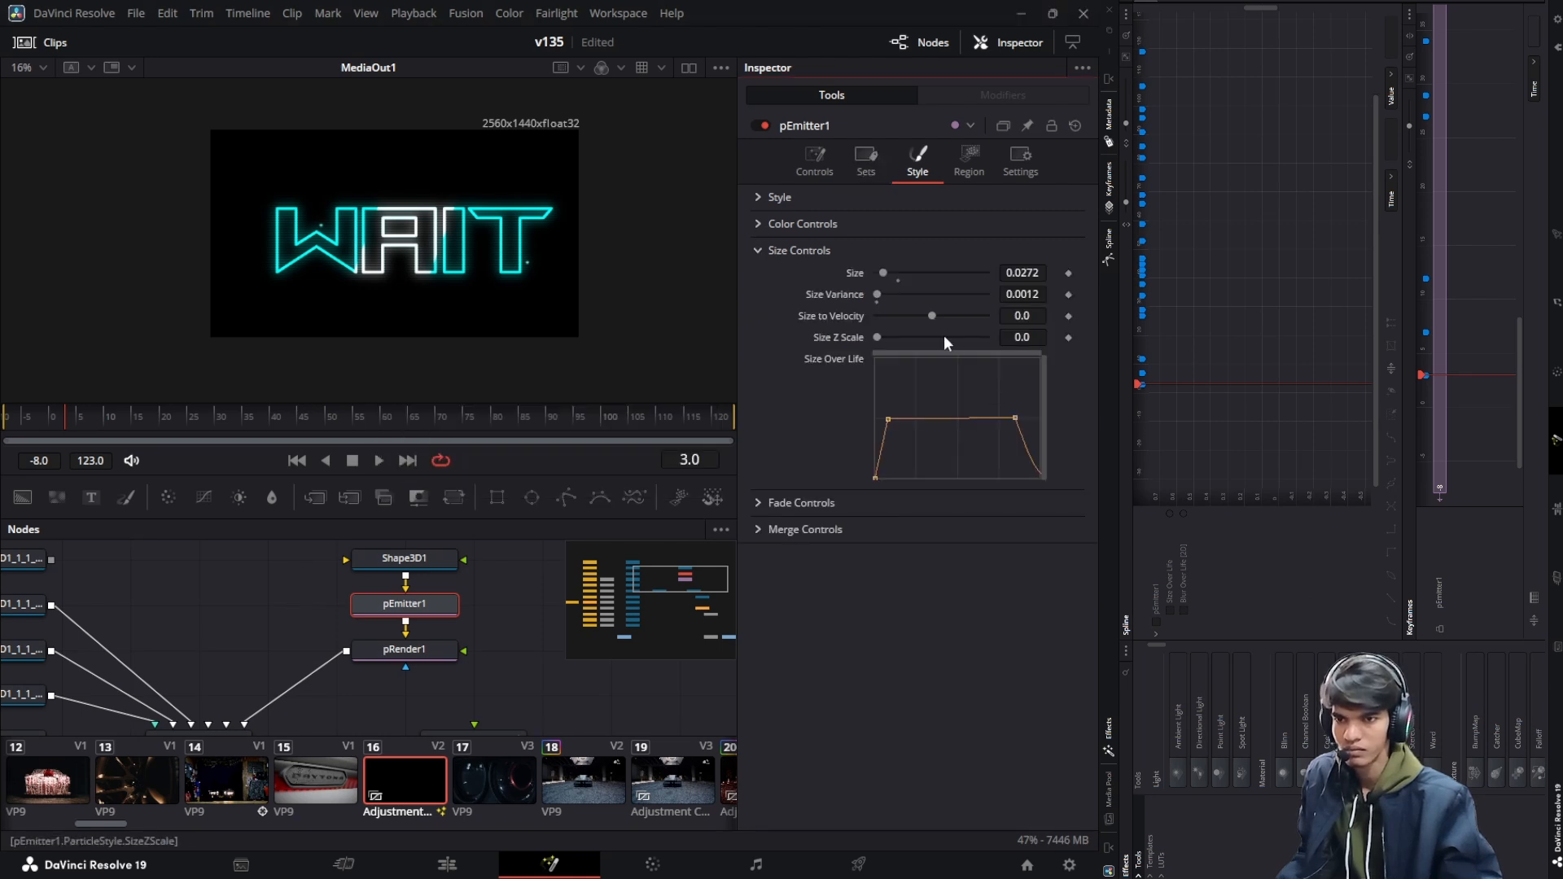
{"action": "left_click_drag", "start_coordinate": [1010, 279], "coordinate": [1039, 292]}
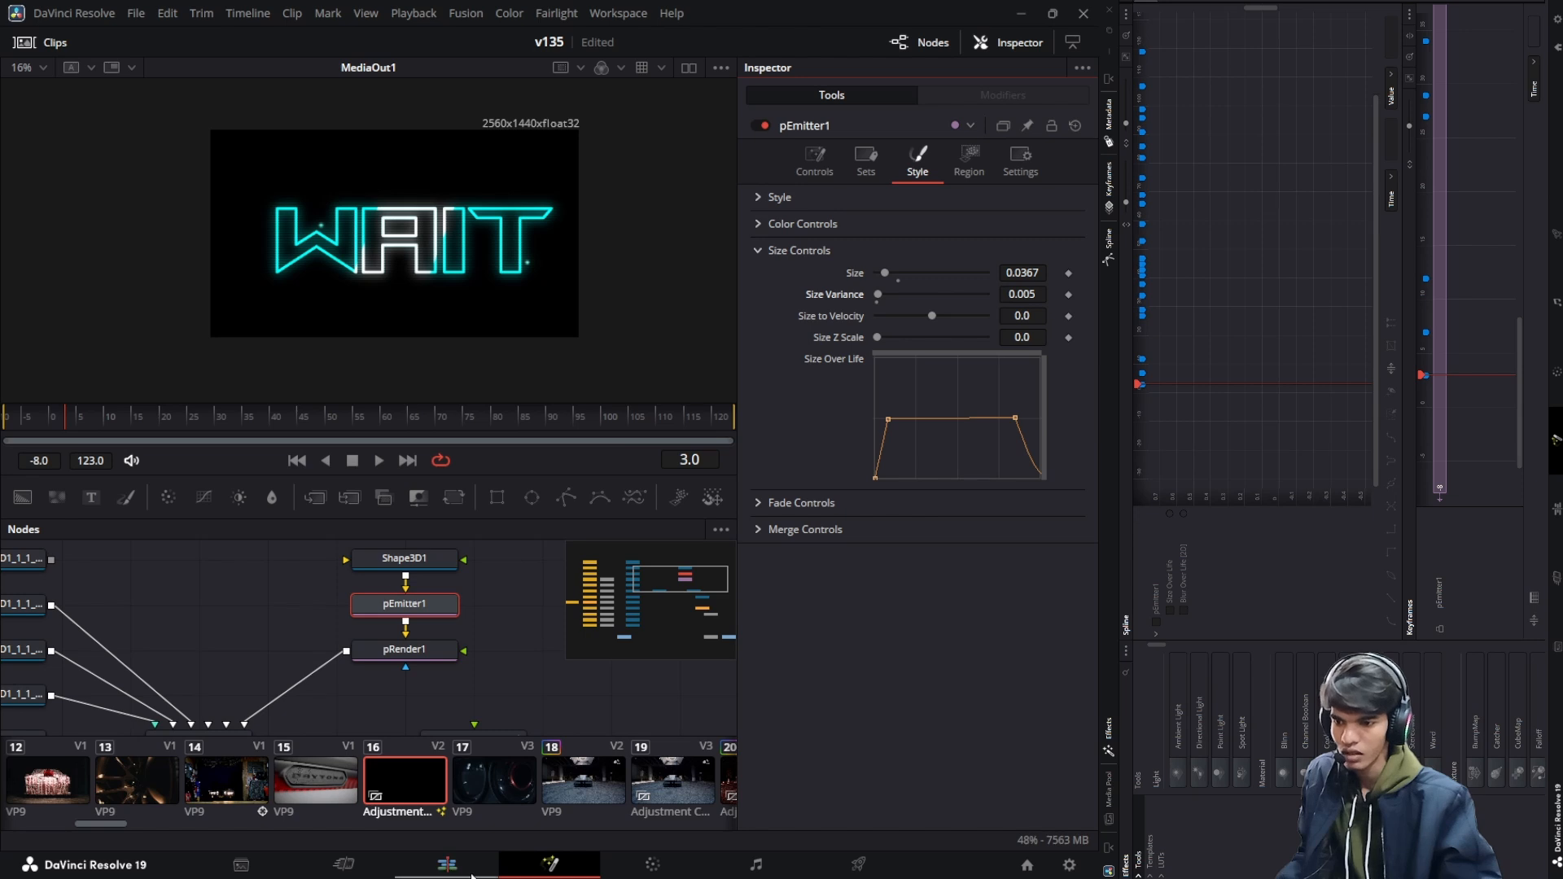
Switch to the Edit page and play the timeline from the 6.webm clip through the adjustment clip to review the text animation
{"action": "left_click", "coordinate": [468, 869]}
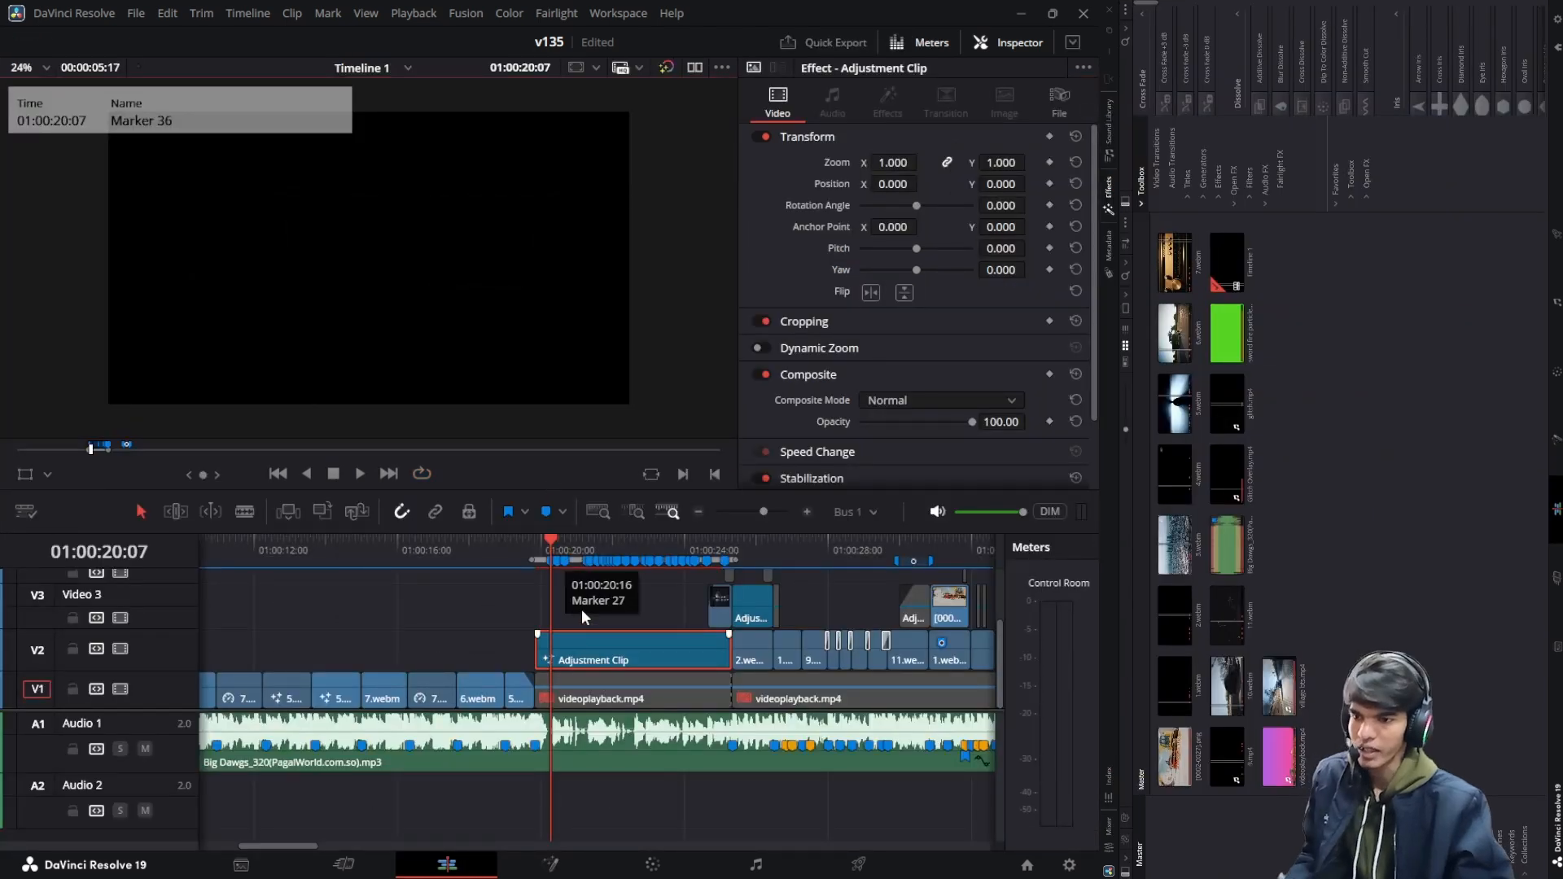
{"action": "left_click", "coordinate": [580, 609]}
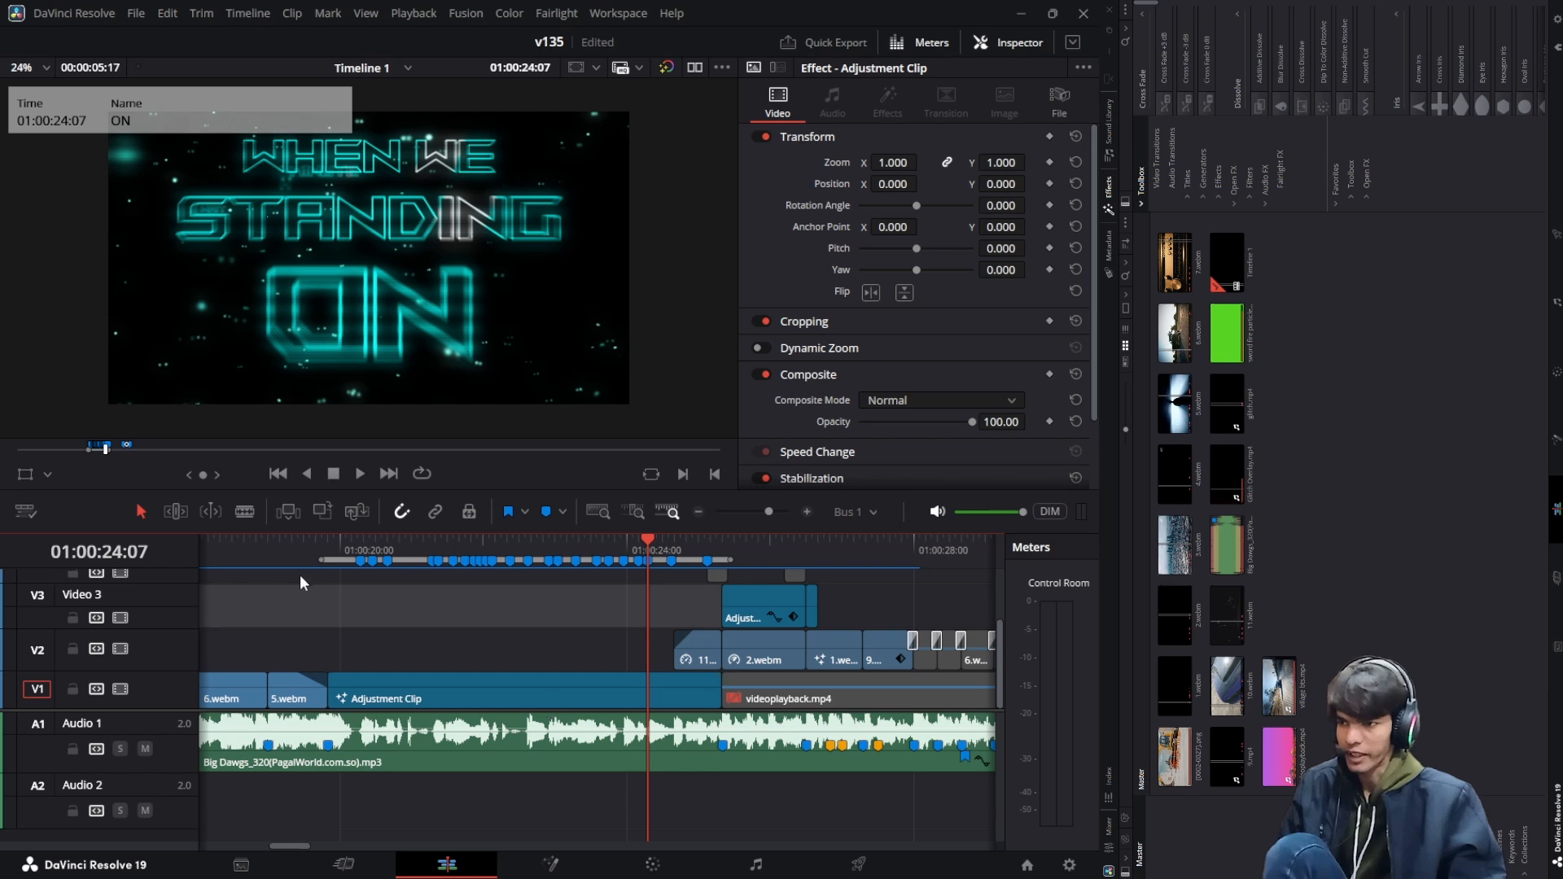
{"action": "left_click", "coordinate": [338, 540]}
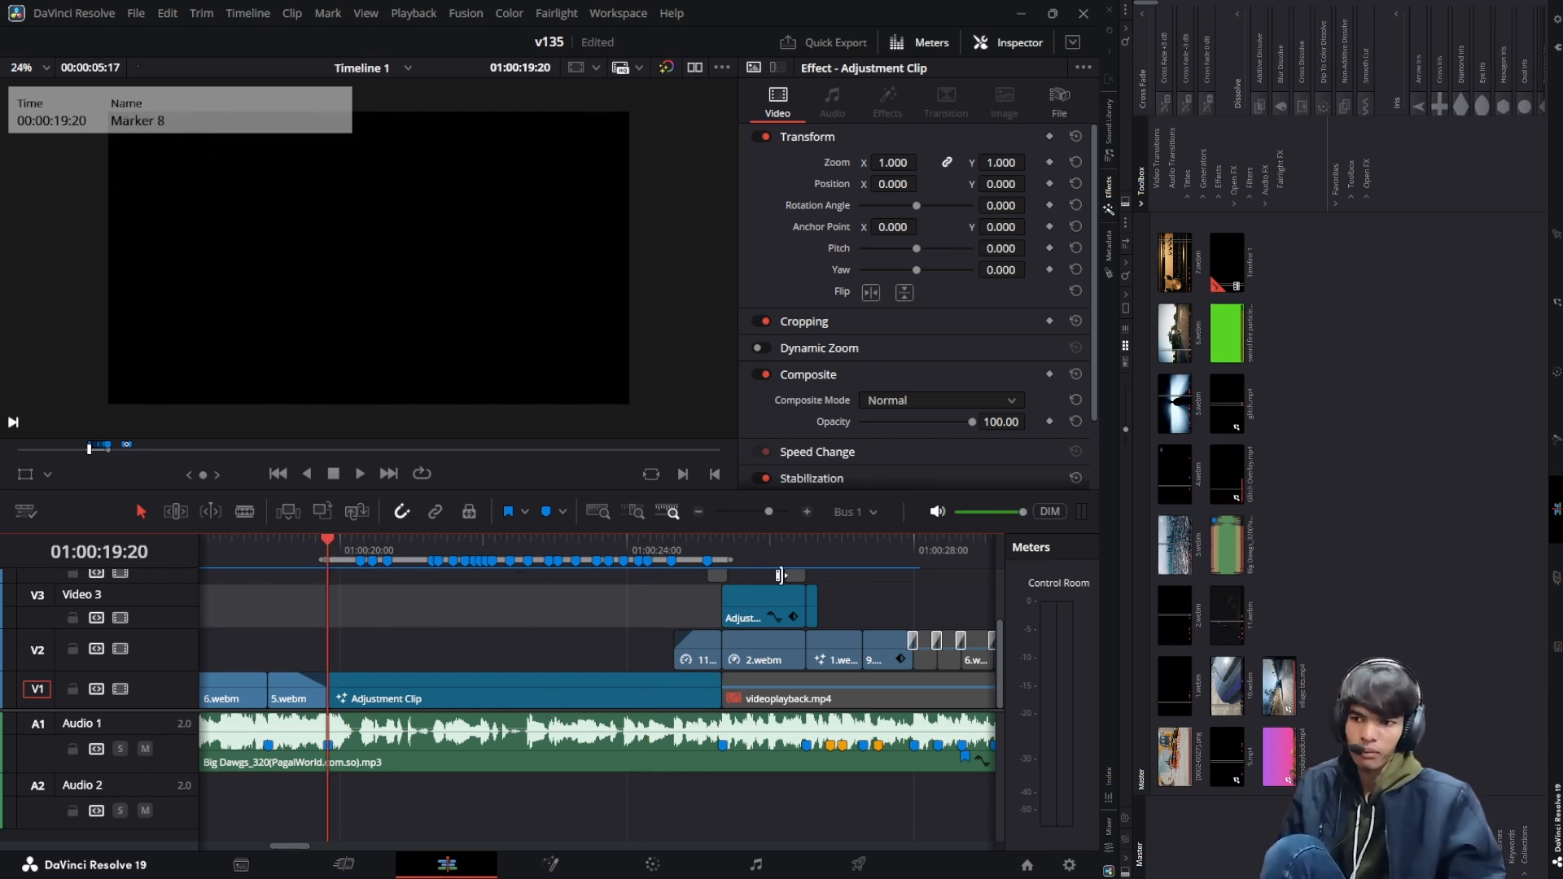
{"action": "key", "text": "x"}
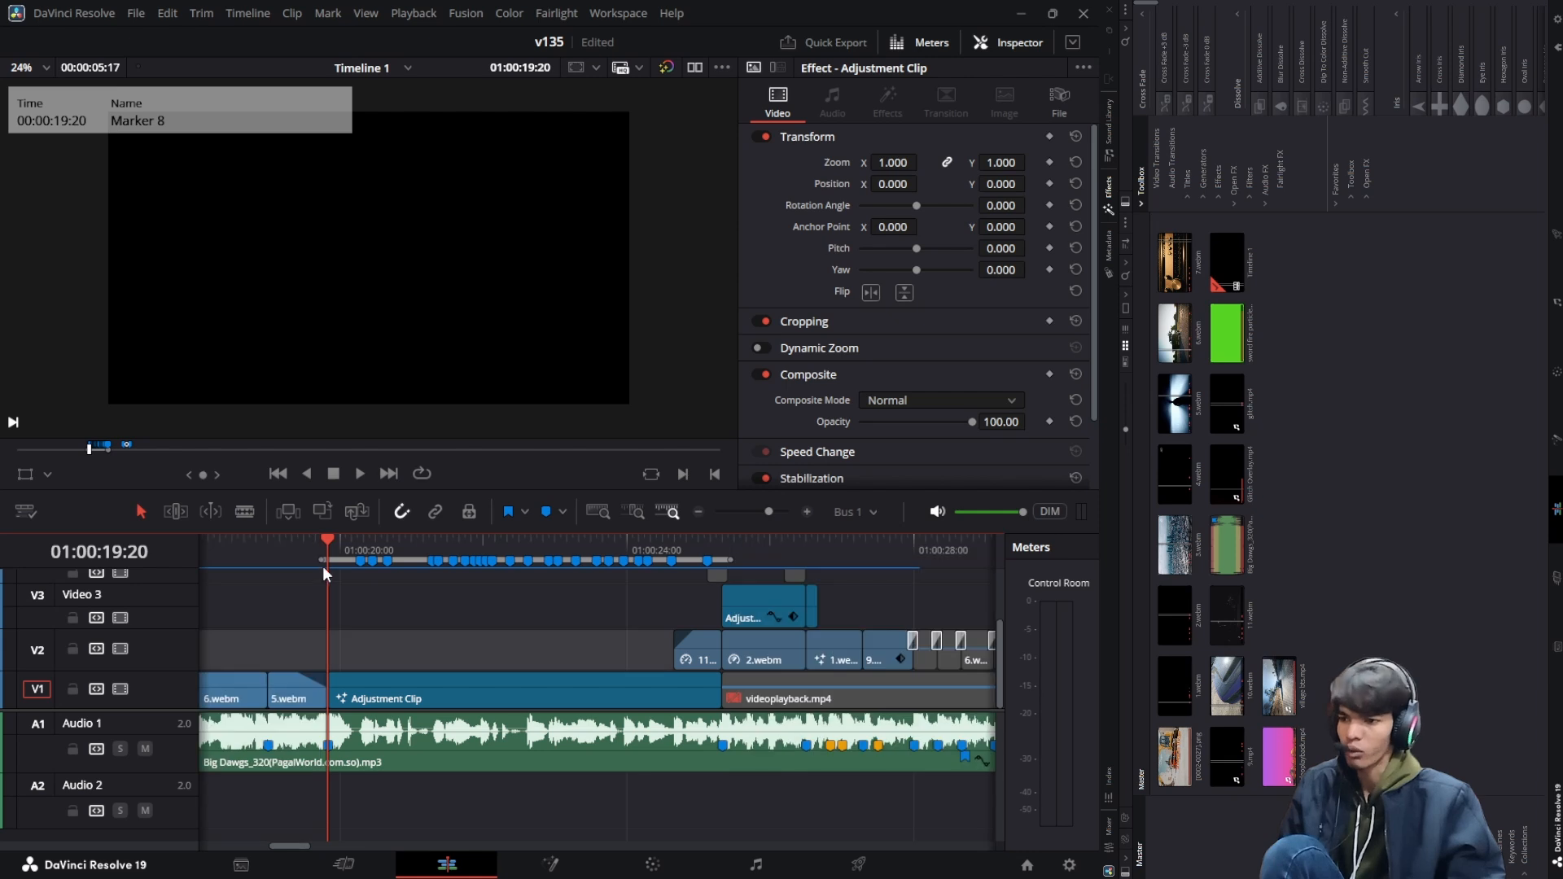
{"action": "left_click_drag", "start_coordinate": [318, 540], "coordinate": [308, 536]}
{"action": "key", "text": "space"}
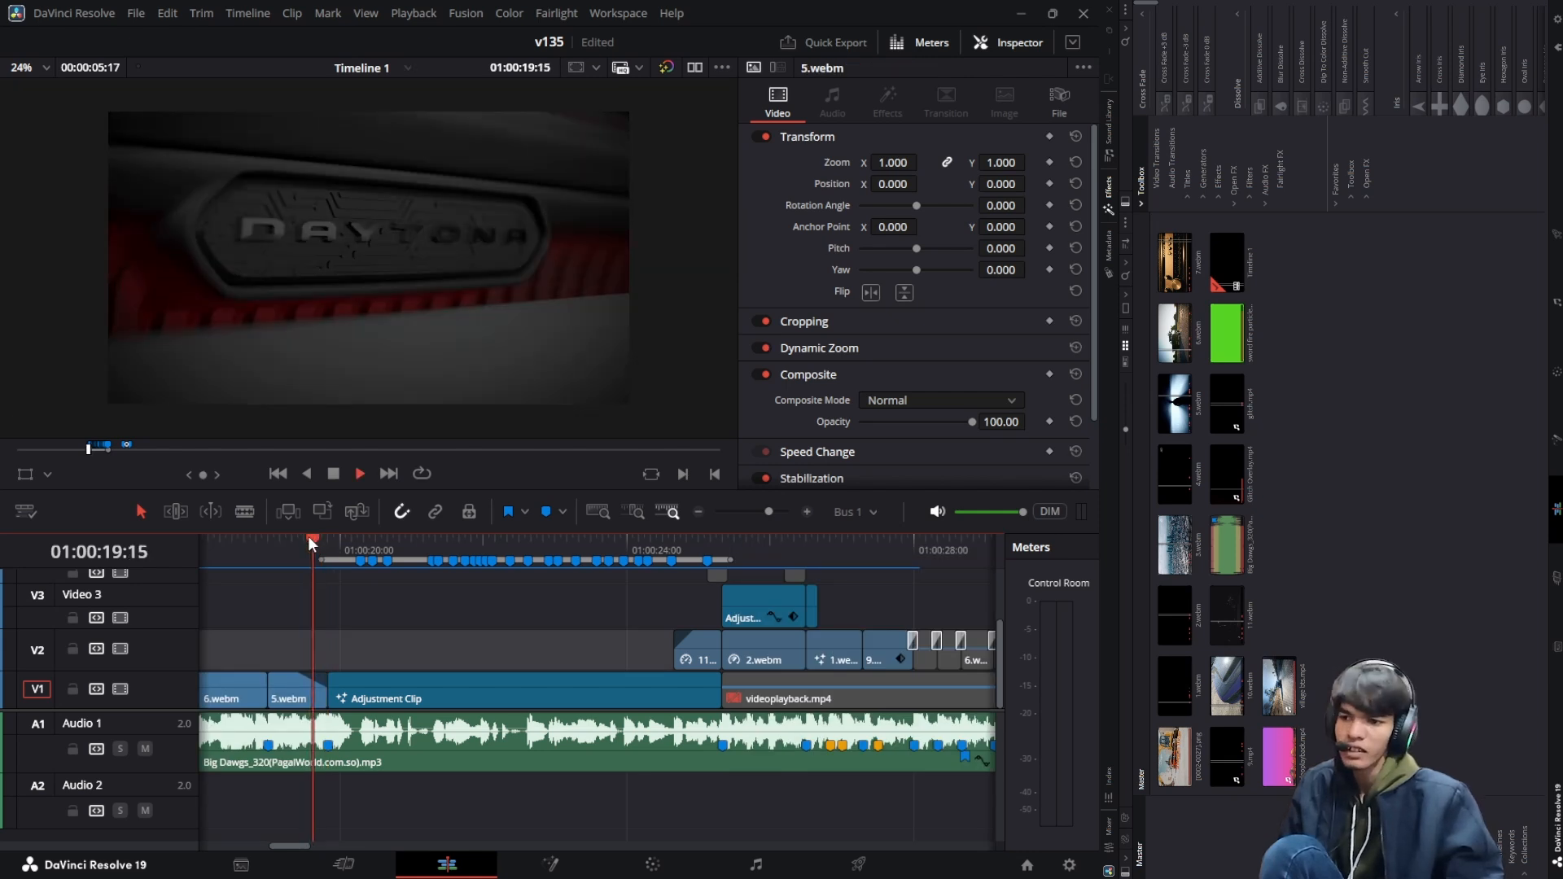
{"action": "left_click", "coordinate": [231, 540]}
{"action": "key", "text": "space"}
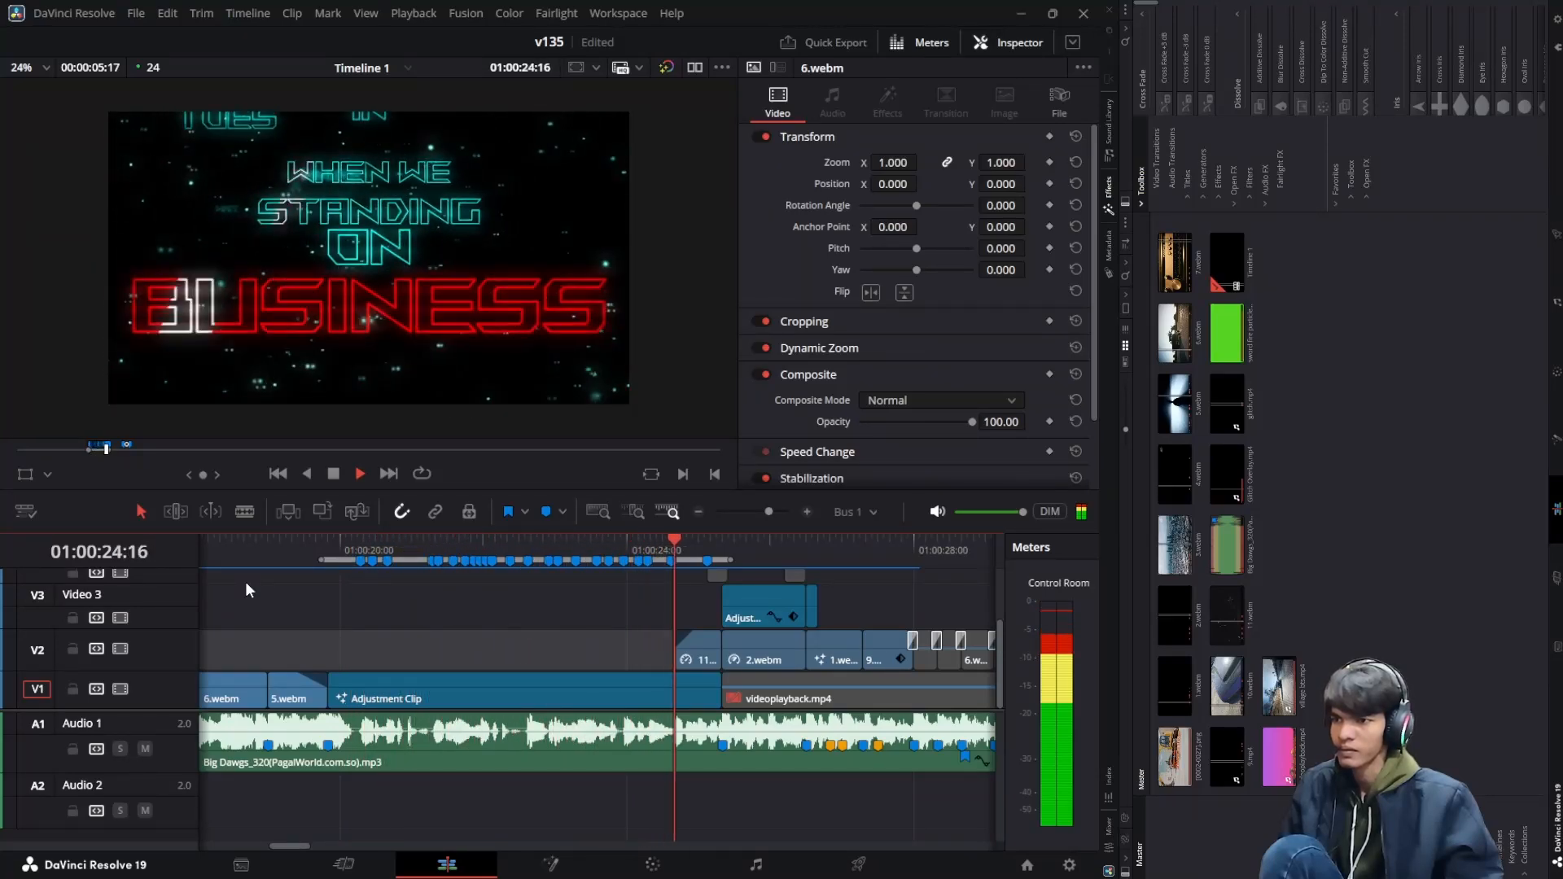
{"action": "key", "text": "space"}
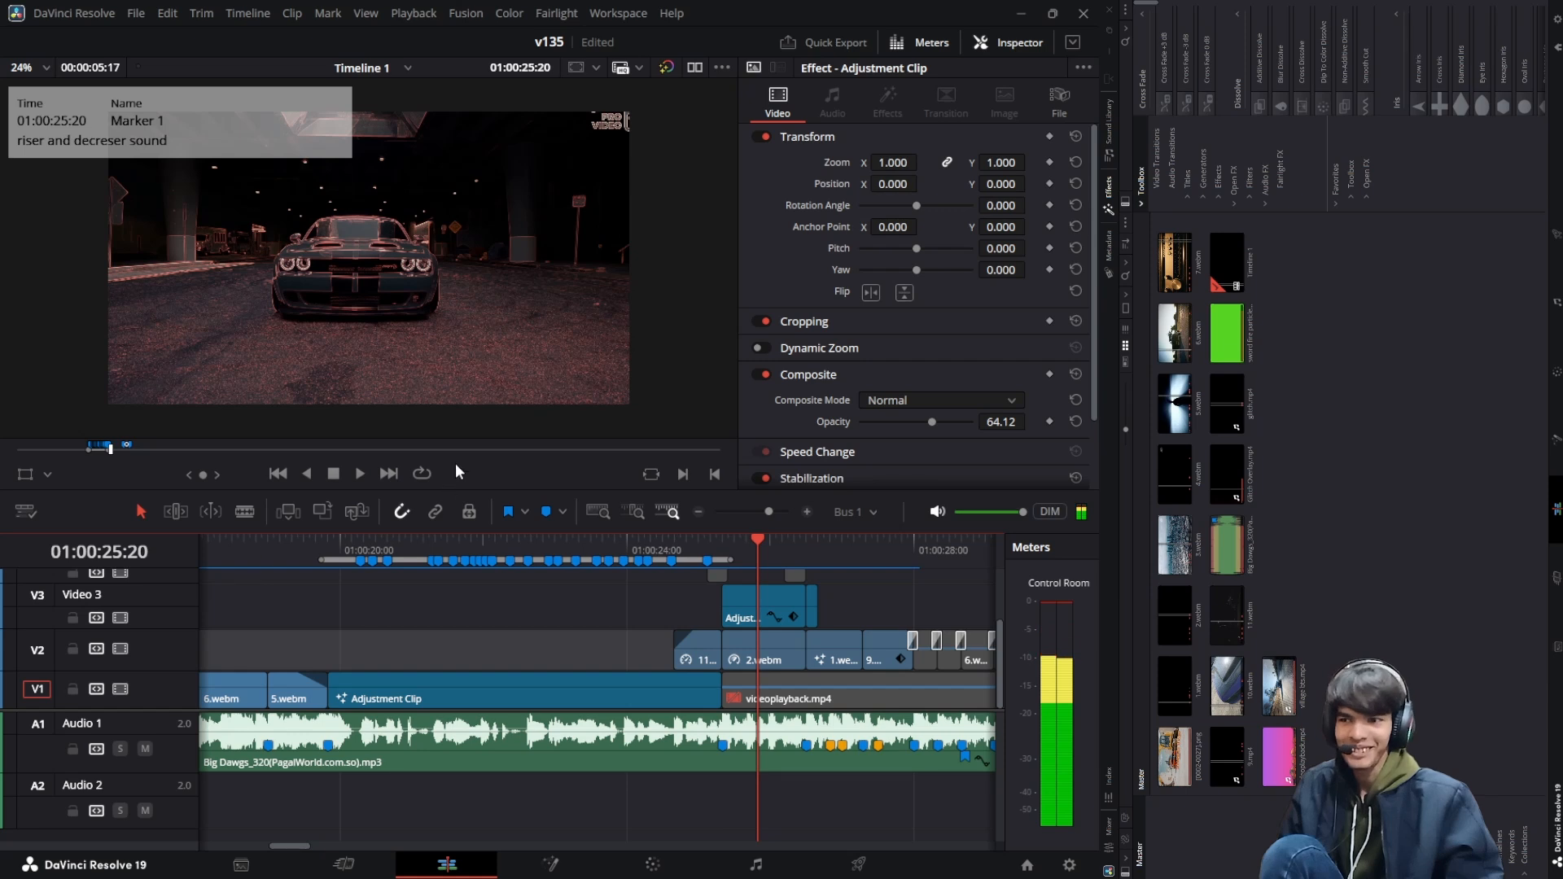
Examine the motion blur on the TEN TOES lettering up close around 01:00:22:22 in the adjustment clip
{"action": "left_click", "coordinate": [531, 537]}
{"action": "scroll", "coordinate": [446, 661], "scroll_direction": "up", "scroll_amount": 2}
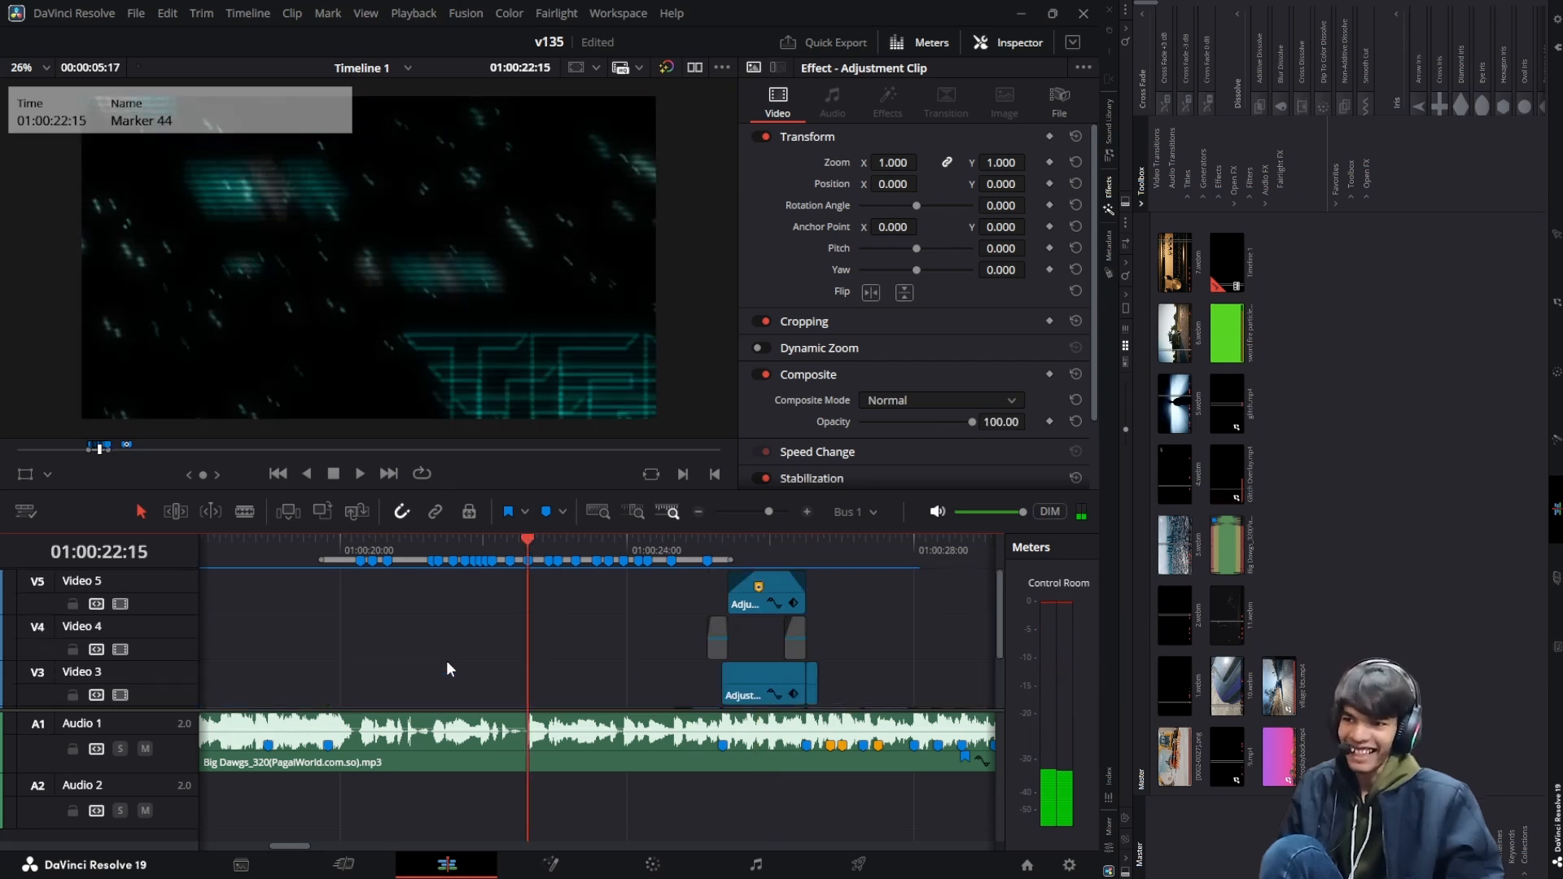
{"action": "scroll", "coordinate": [458, 640], "scroll_direction": "down", "scroll_amount": 2}
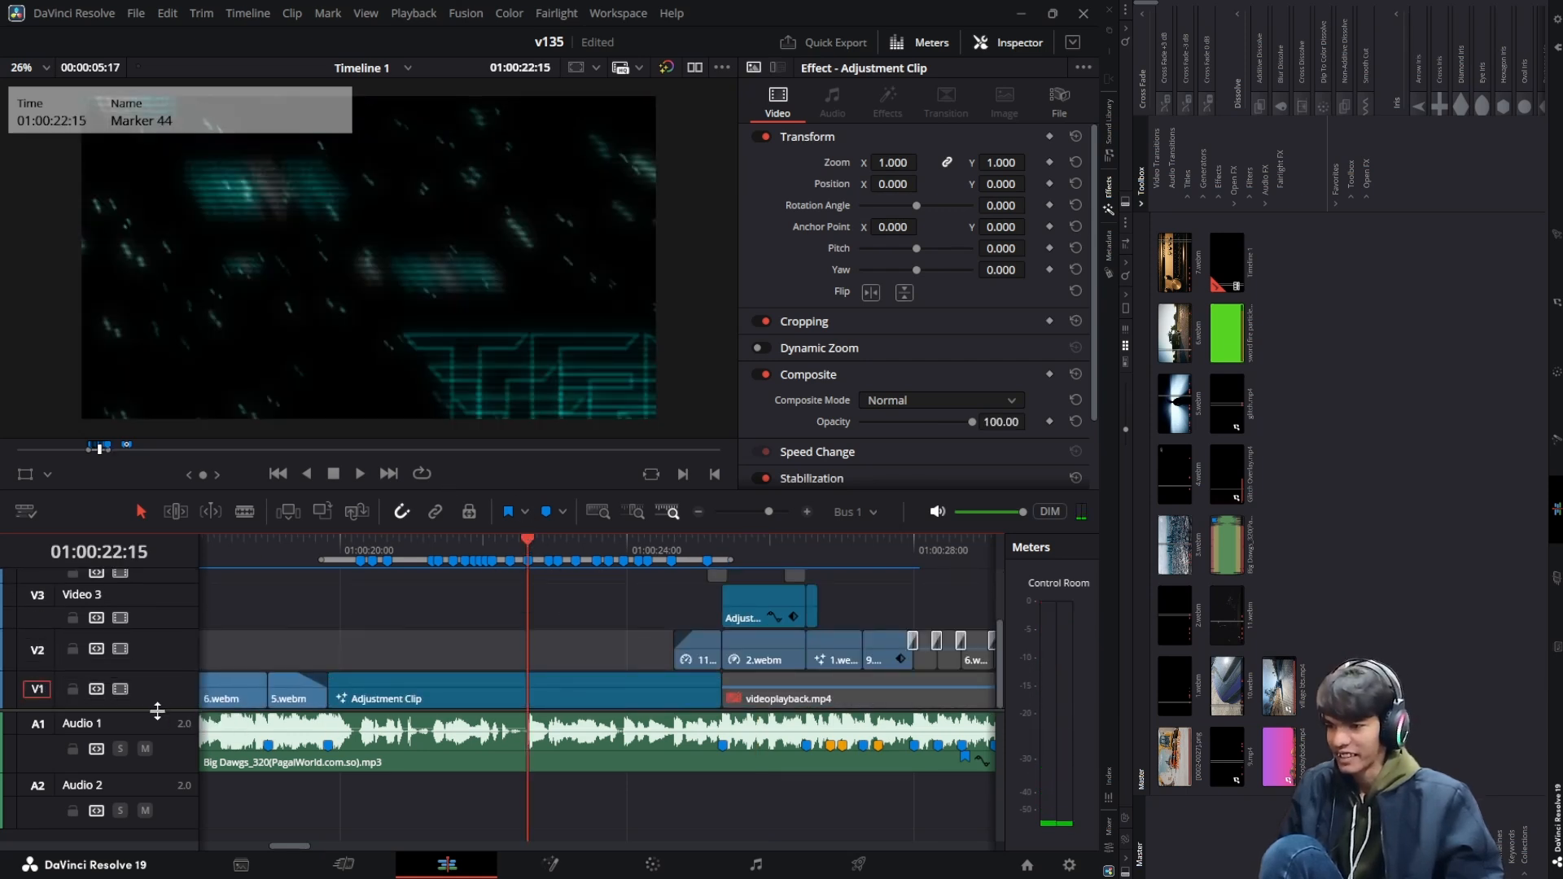
{"action": "scroll", "coordinate": [354, 613], "scroll_direction": "up", "scroll_amount": 2}
{"action": "left_click", "coordinate": [551, 538]}
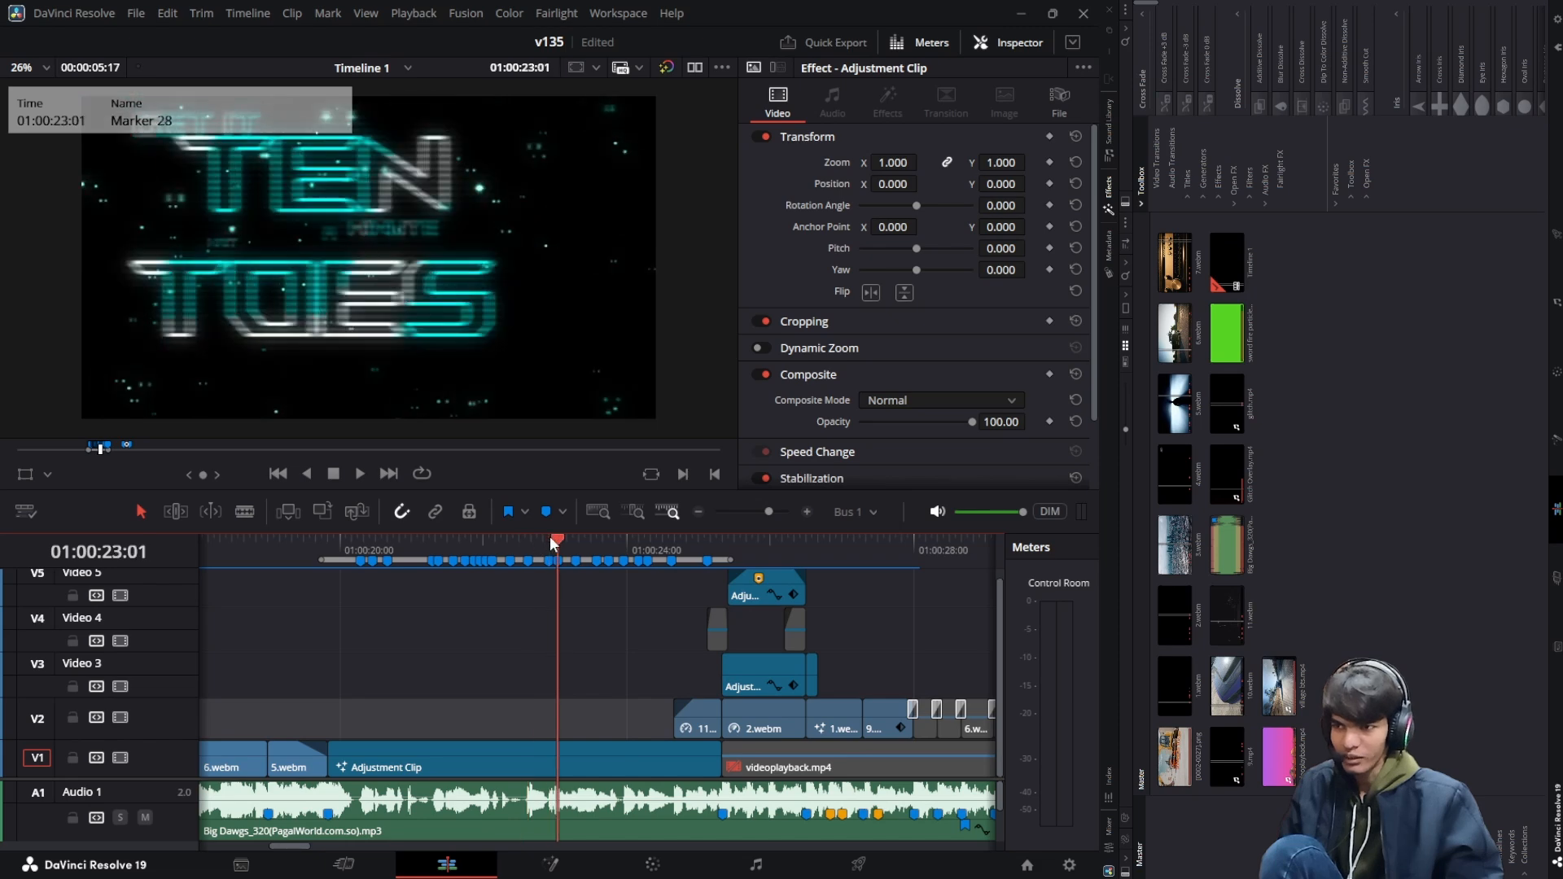
{"action": "left_click", "coordinate": [546, 537]}
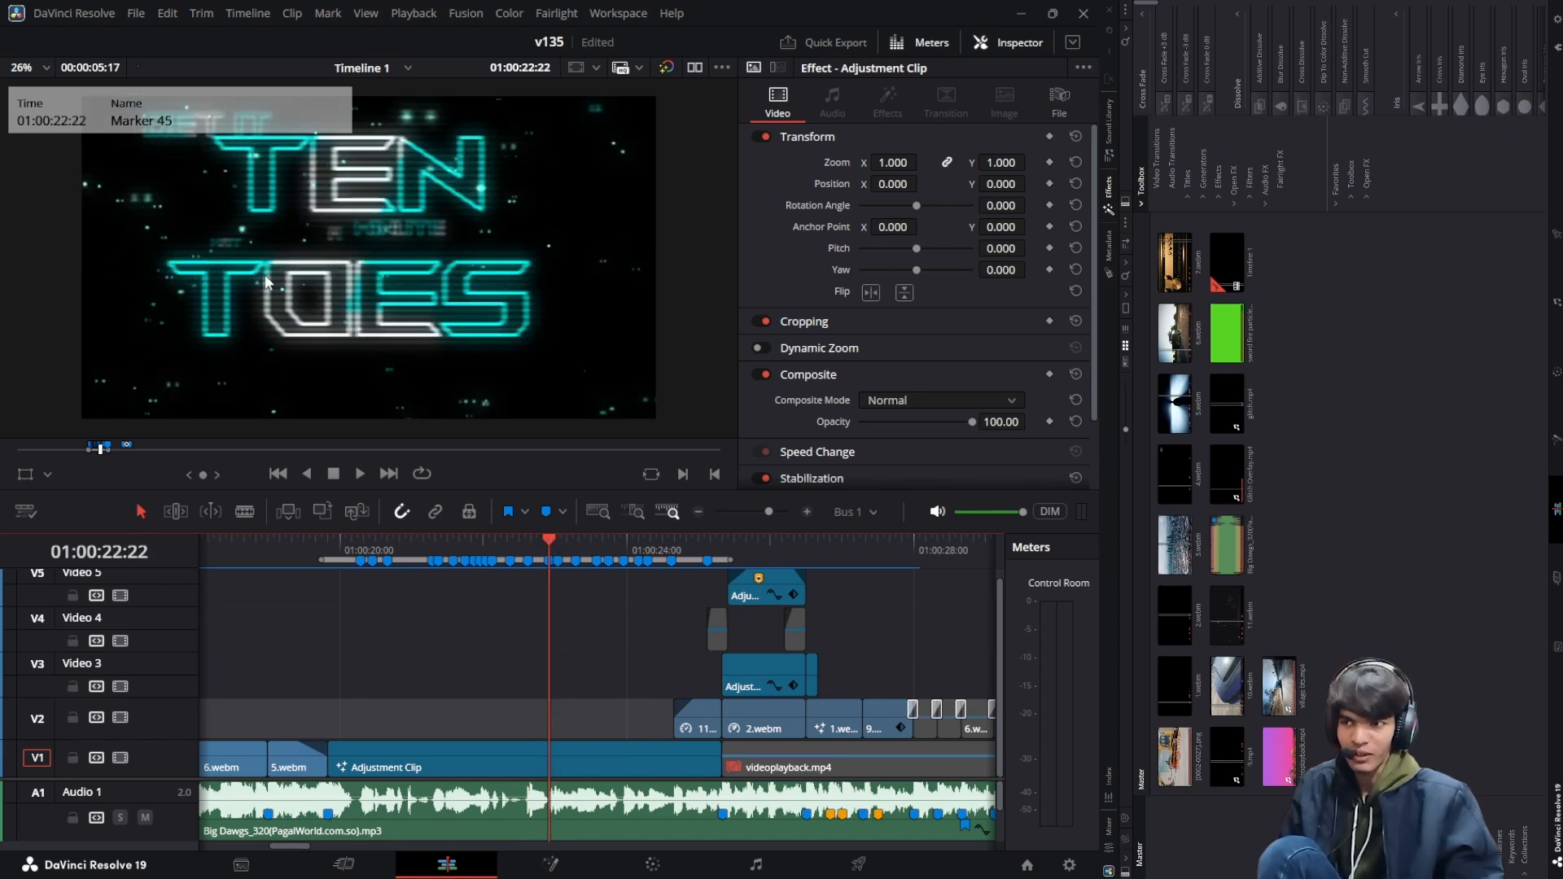
{"action": "scroll", "coordinate": [266, 277], "scroll_direction": "up", "scroll_amount": 2}
{"action": "scroll", "coordinate": [265, 281], "scroll_direction": "up", "scroll_amount": 5}
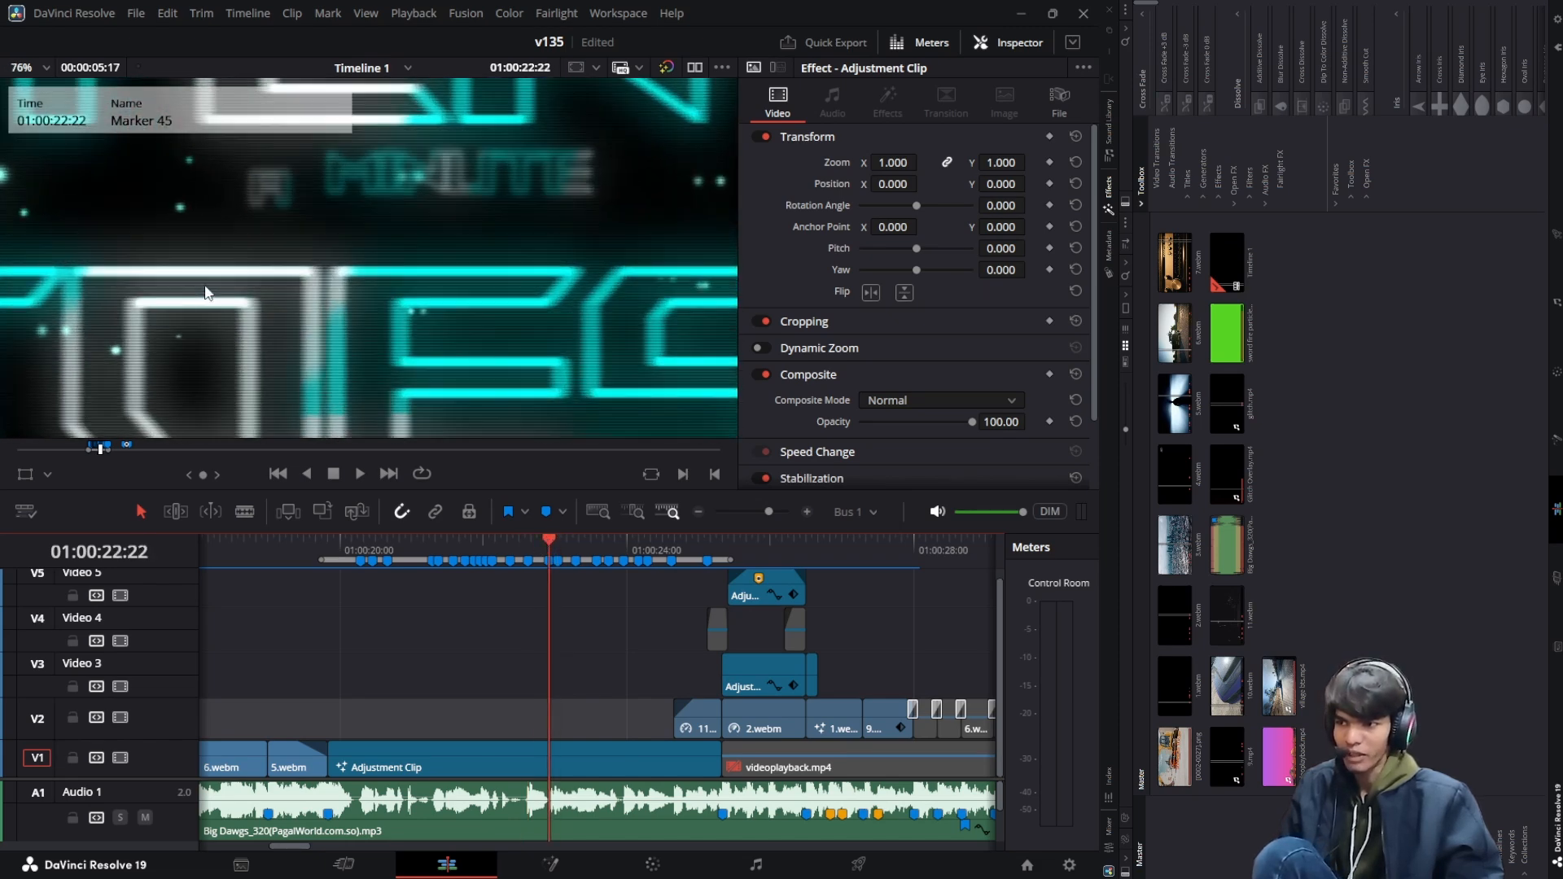
{"action": "scroll", "coordinate": [455, 152], "scroll_direction": "up", "scroll_amount": 3}
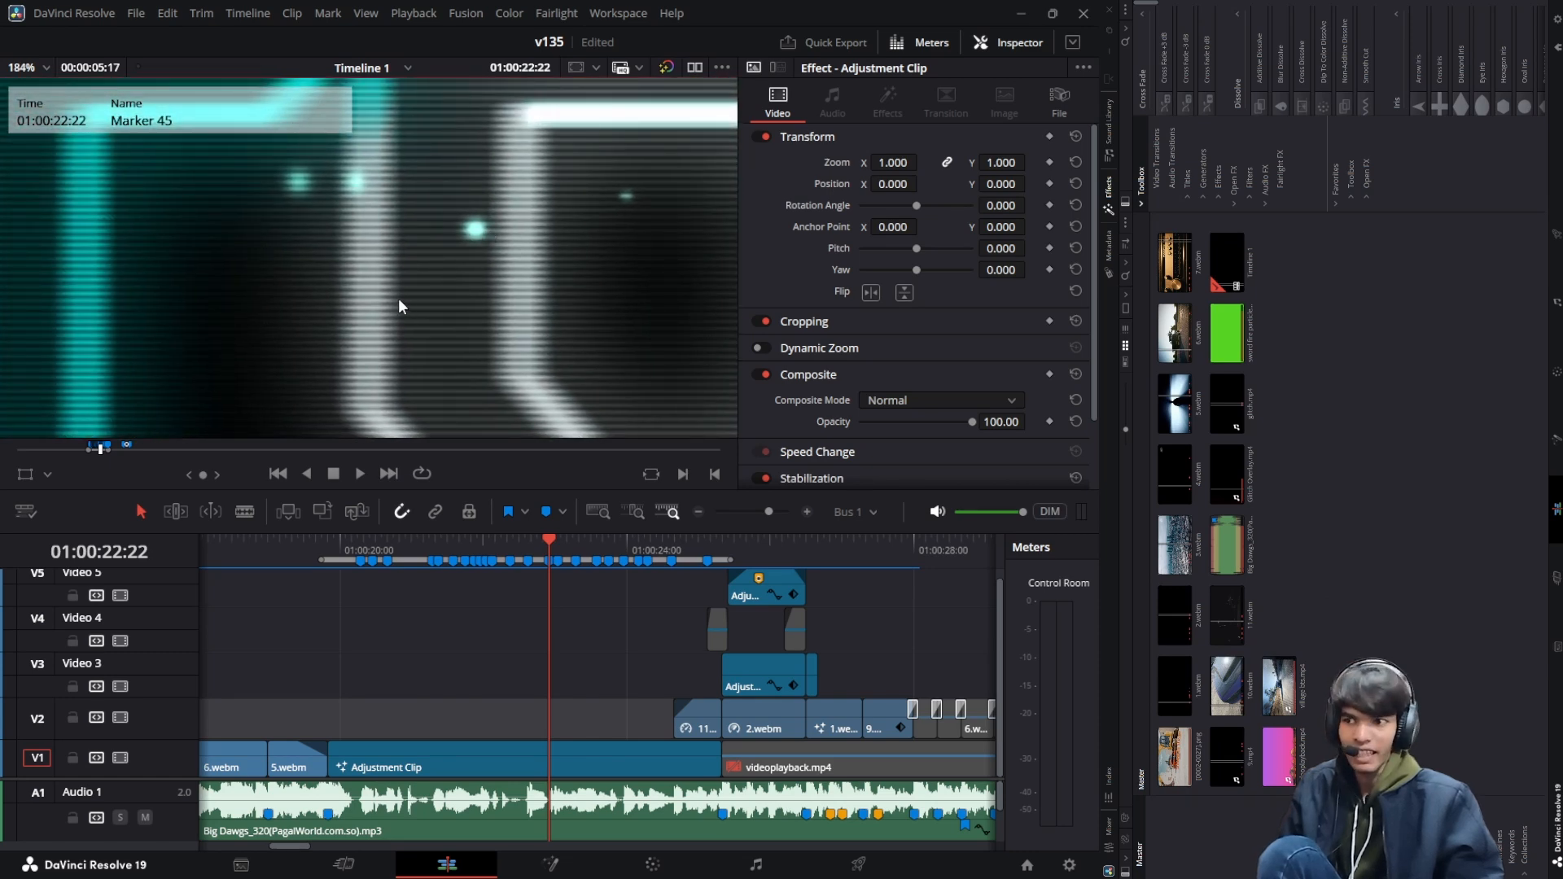
{"action": "scroll", "coordinate": [398, 306], "scroll_direction": "down", "scroll_amount": 11}
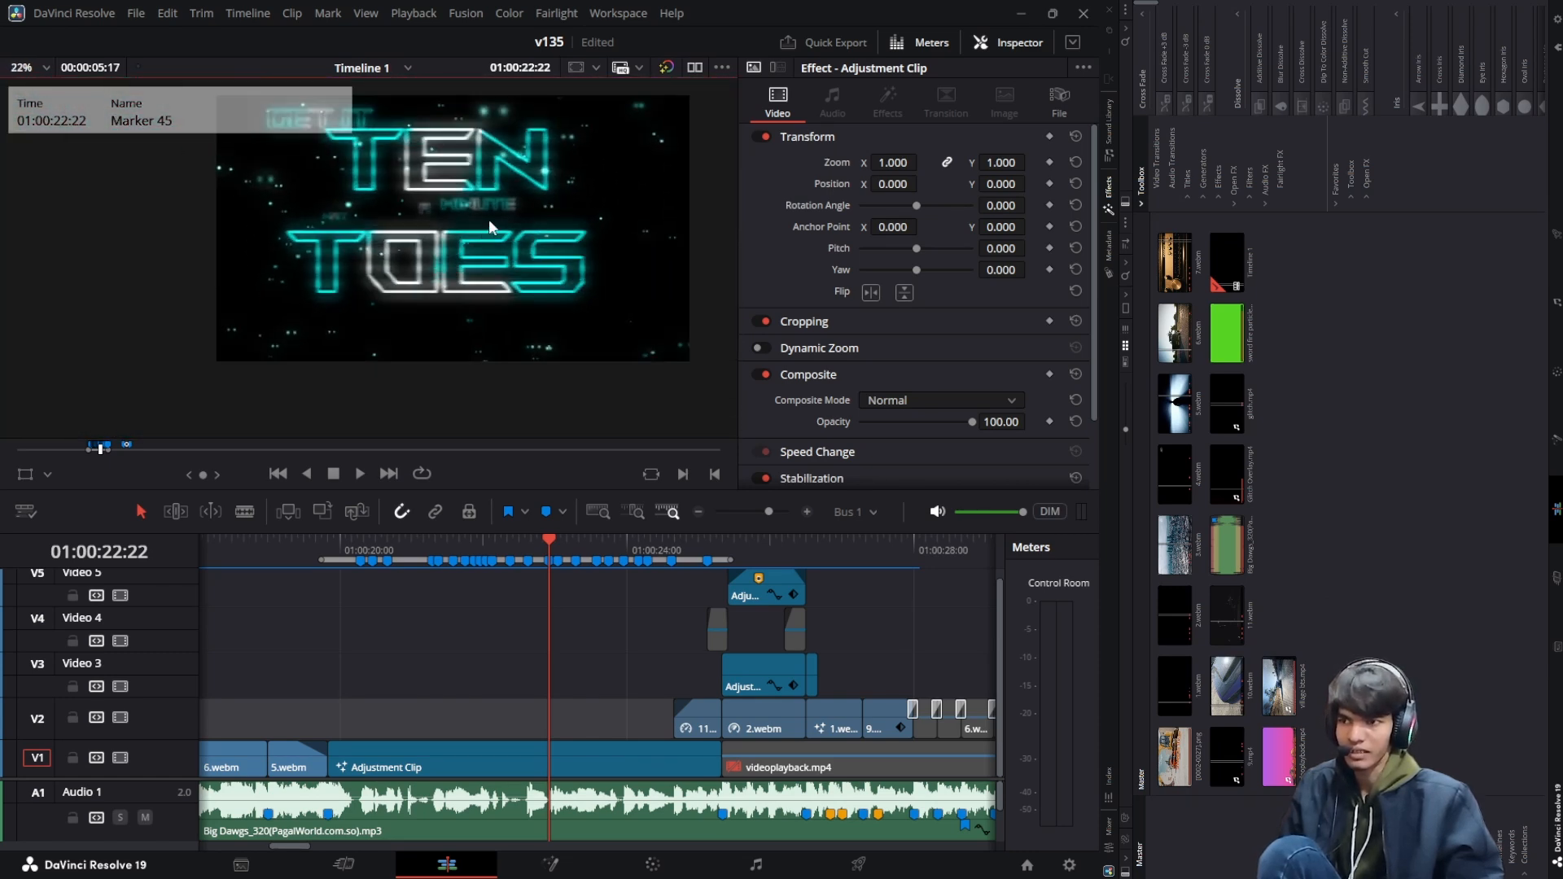
Play the adjustment clip from its beginning and add a timeline marker at 01:00:21:18, on the word HOW
{"action": "left_click", "coordinate": [335, 534]}
{"action": "key", "text": "space"}
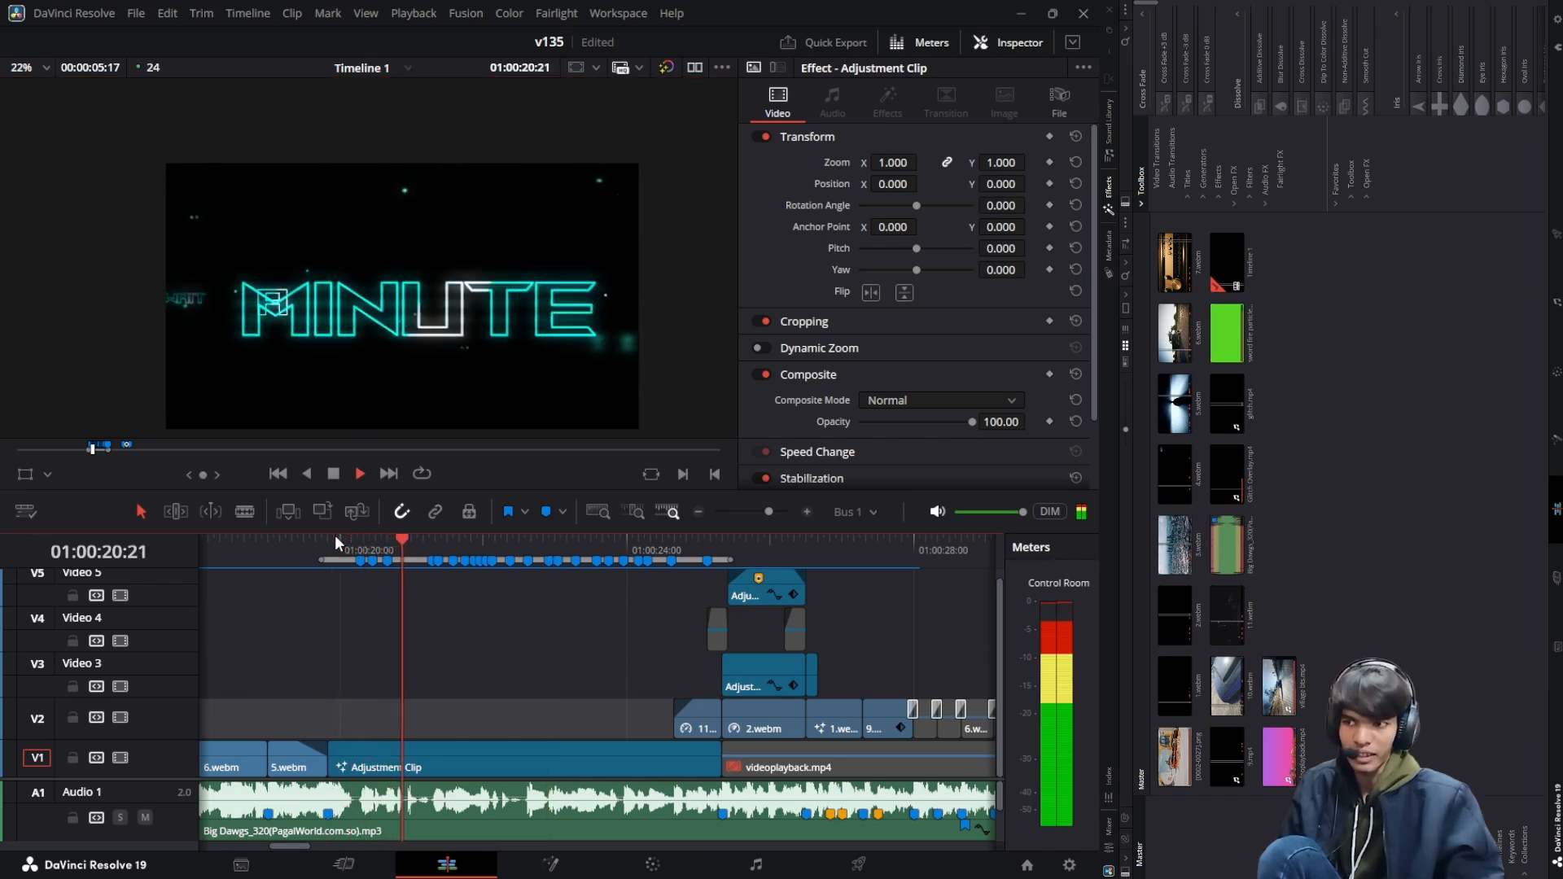
{"action": "key", "text": "space"}
{"action": "key", "text": "m"}
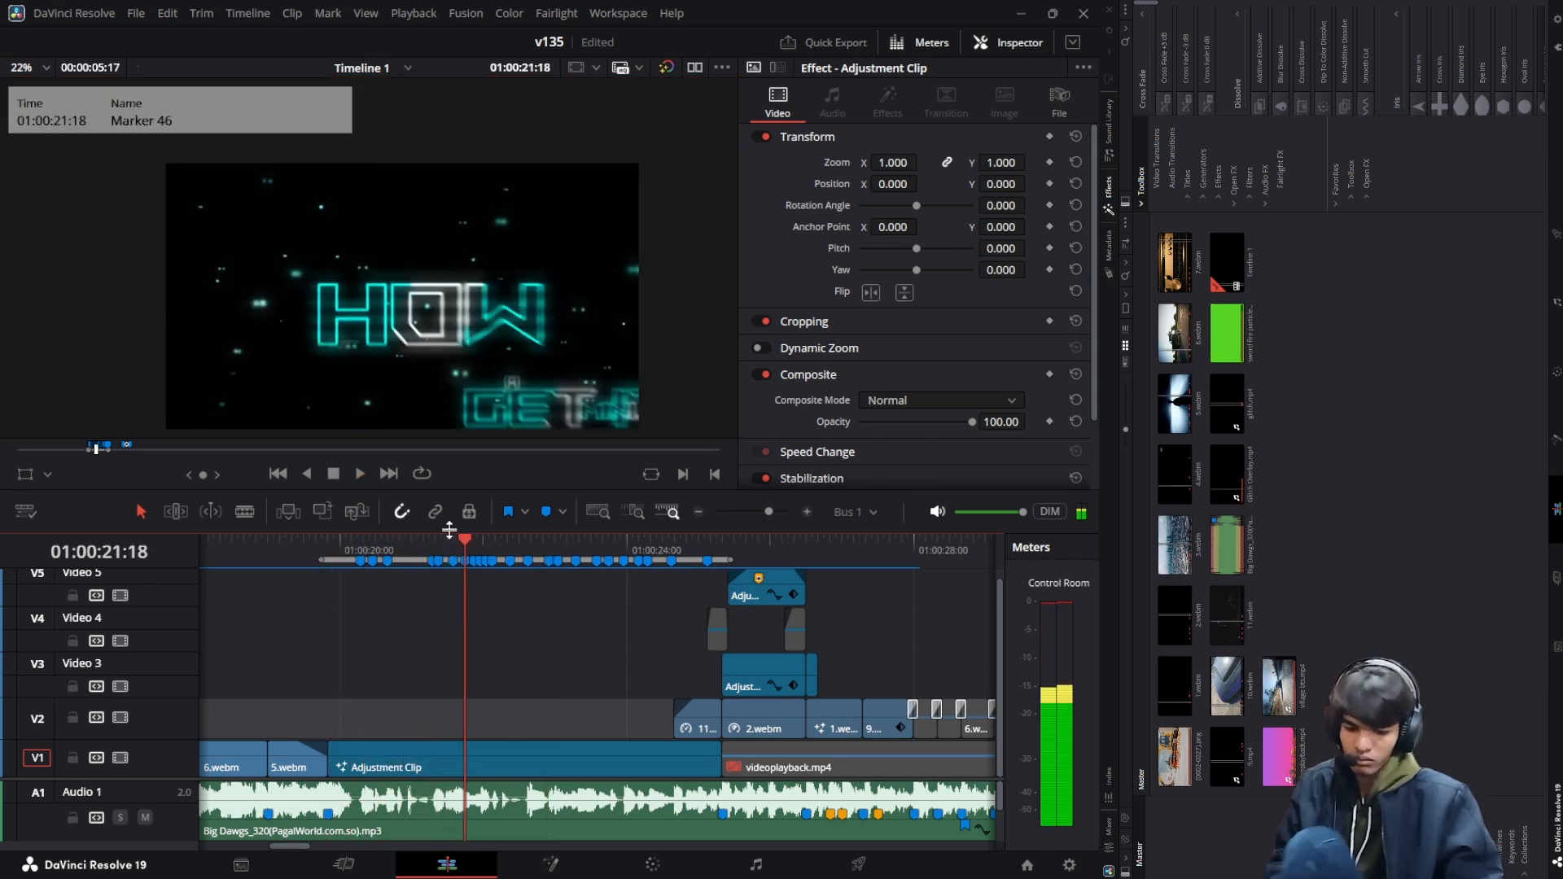
Step frame by frame around 01:00:21:14 to examine the motion blur on the HOW lettering
{"action": "key", "text": "Left"}
{"action": "key", "text": "Left"}
{"action": "key", "text": "Left"}
{"action": "key", "text": "Left"}
{"action": "key", "text": "Left"}
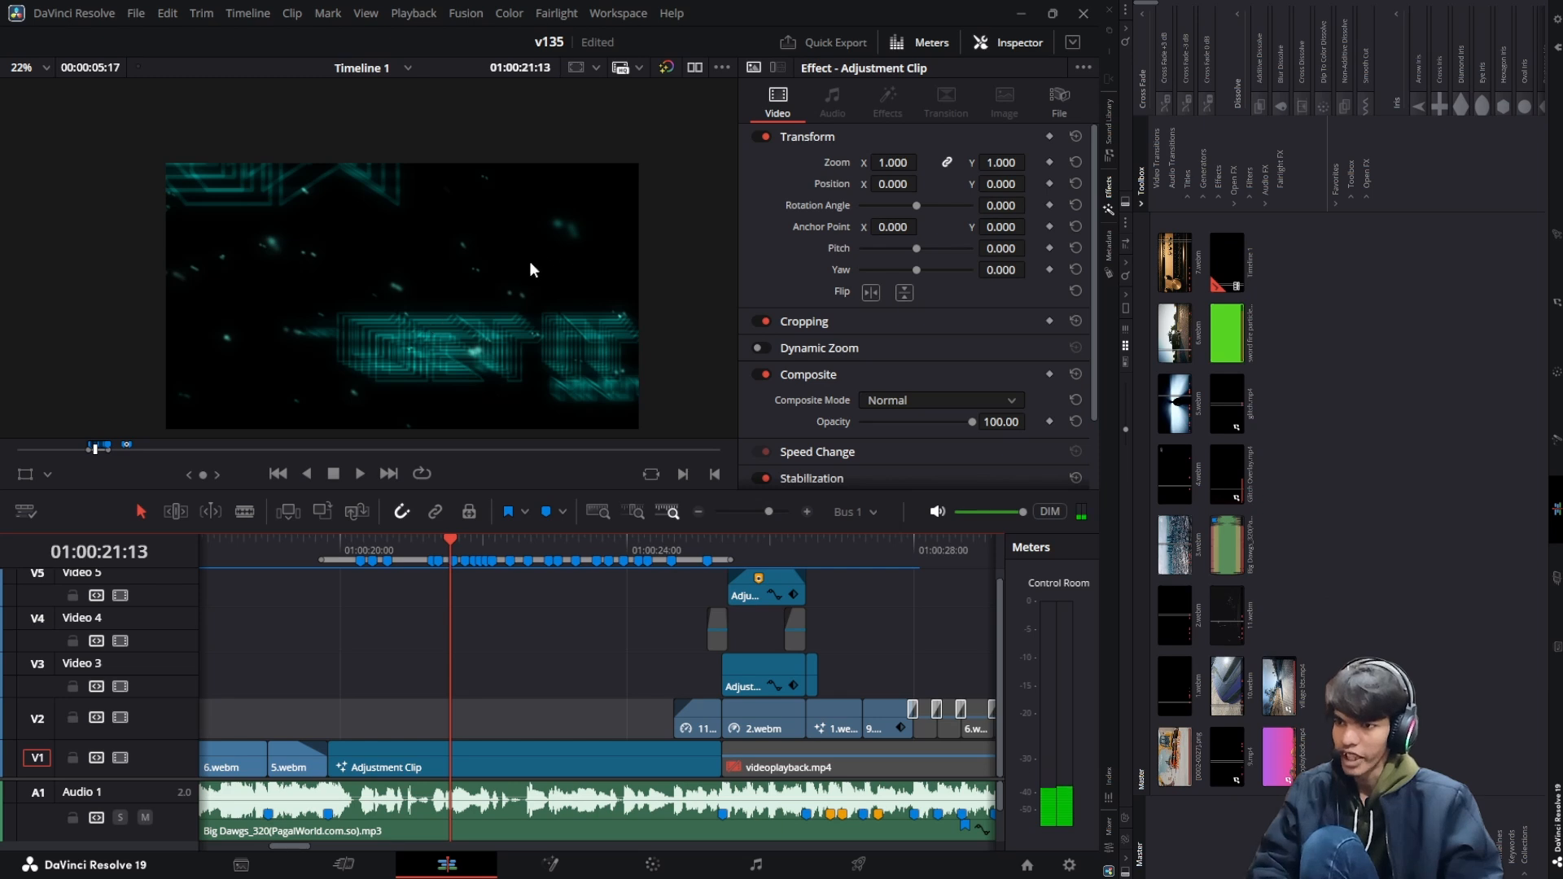
{"action": "key", "text": "Right"}
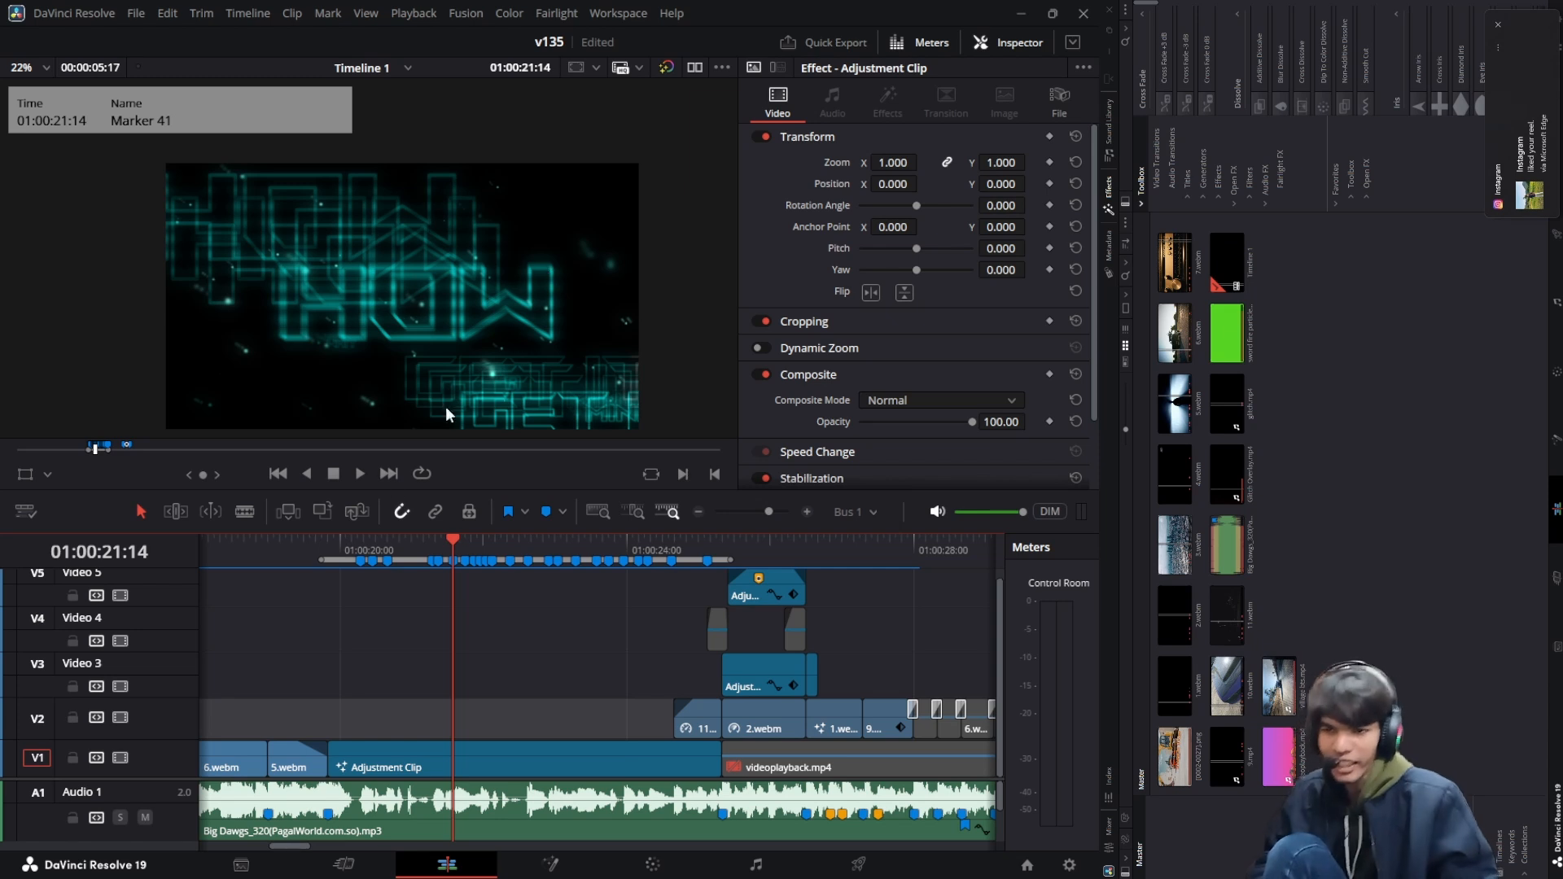
Play the timeline from the start of the adjustment clip into the car footage to review the text animation with the music
{"action": "left_click", "coordinate": [329, 540]}
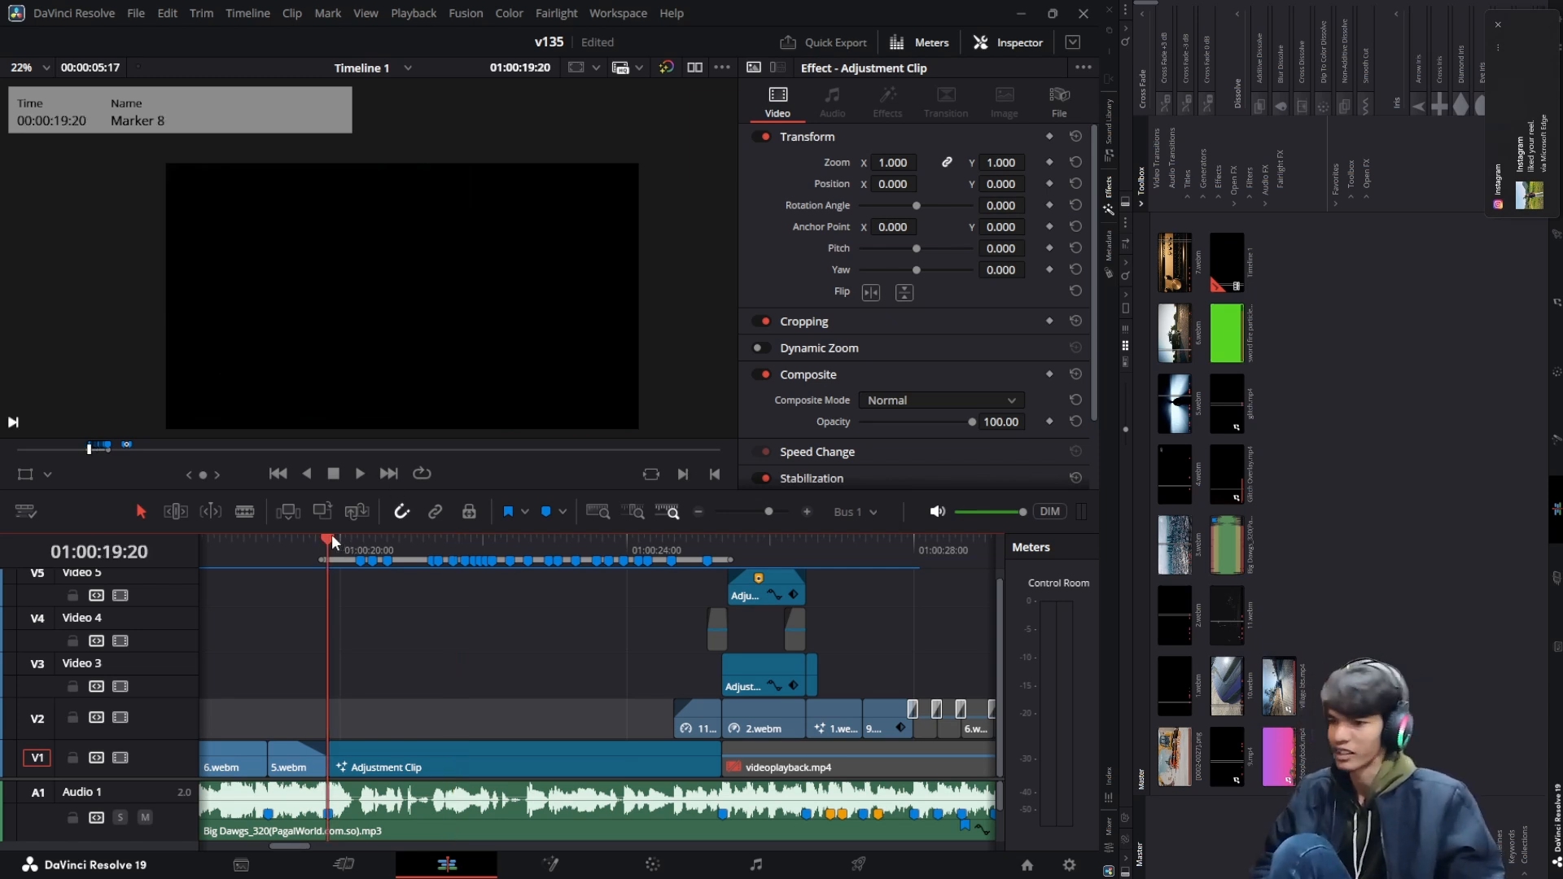
{"action": "key", "text": "space"}
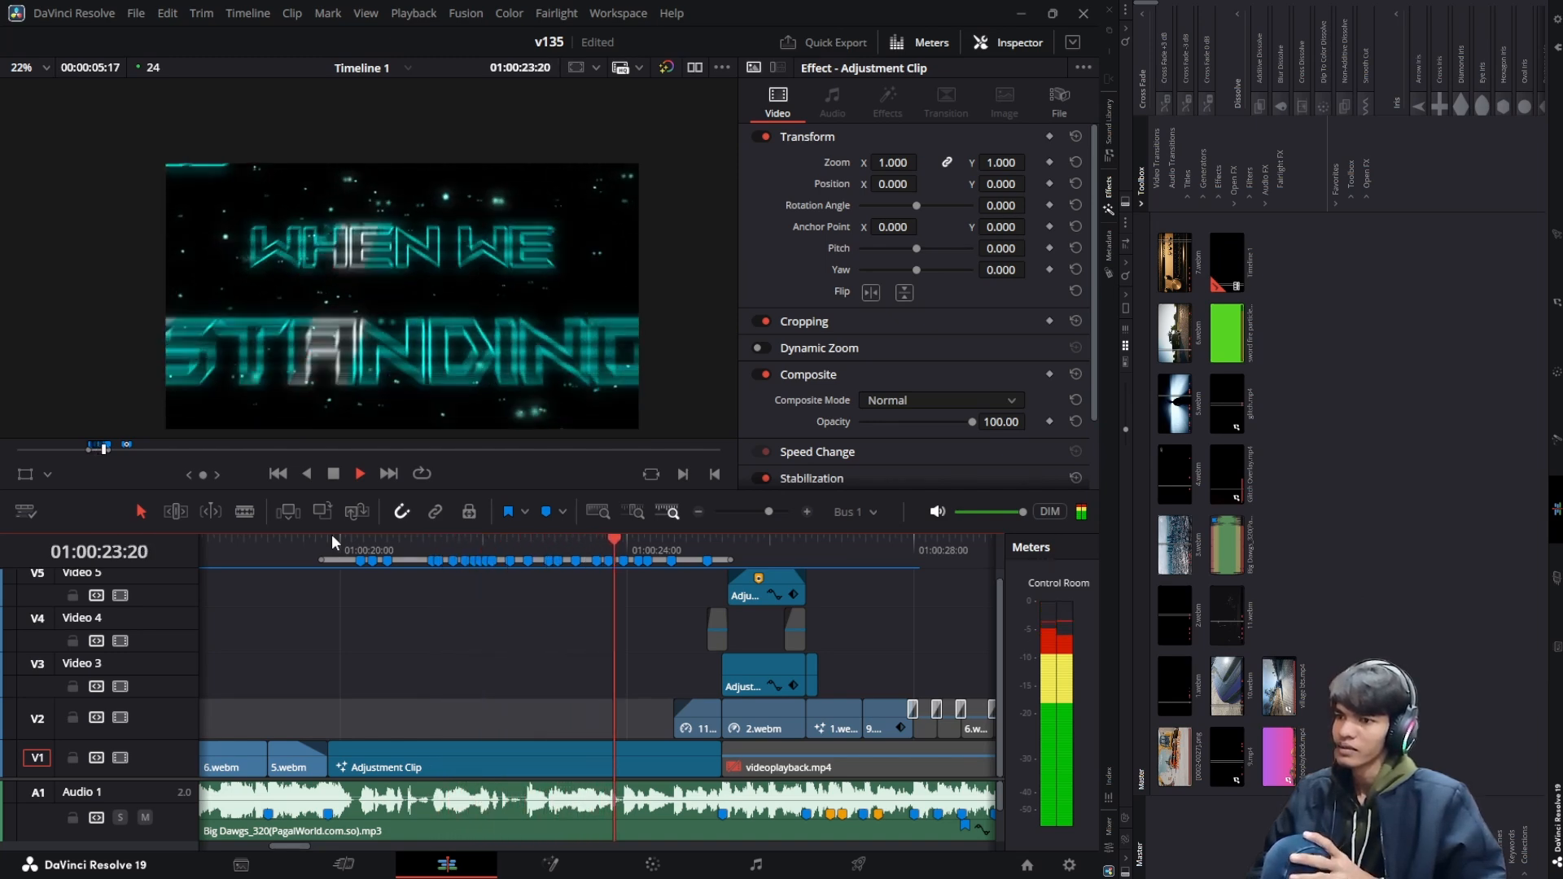
{"action": "key", "text": "space"}
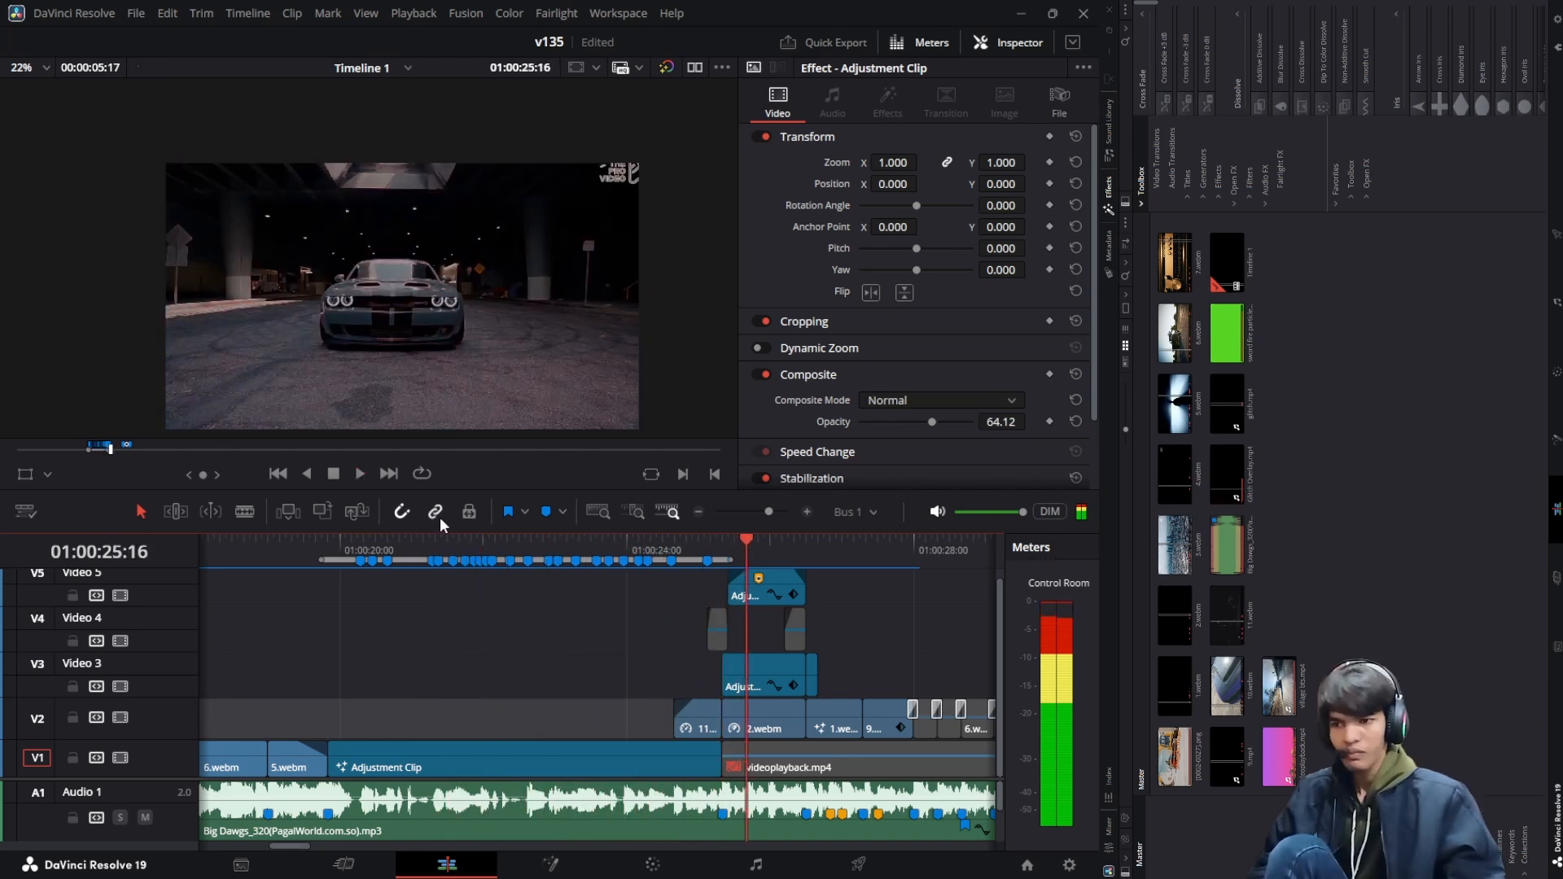
{"action": "left_click", "coordinate": [547, 542]}
{"action": "key", "text": "space"}
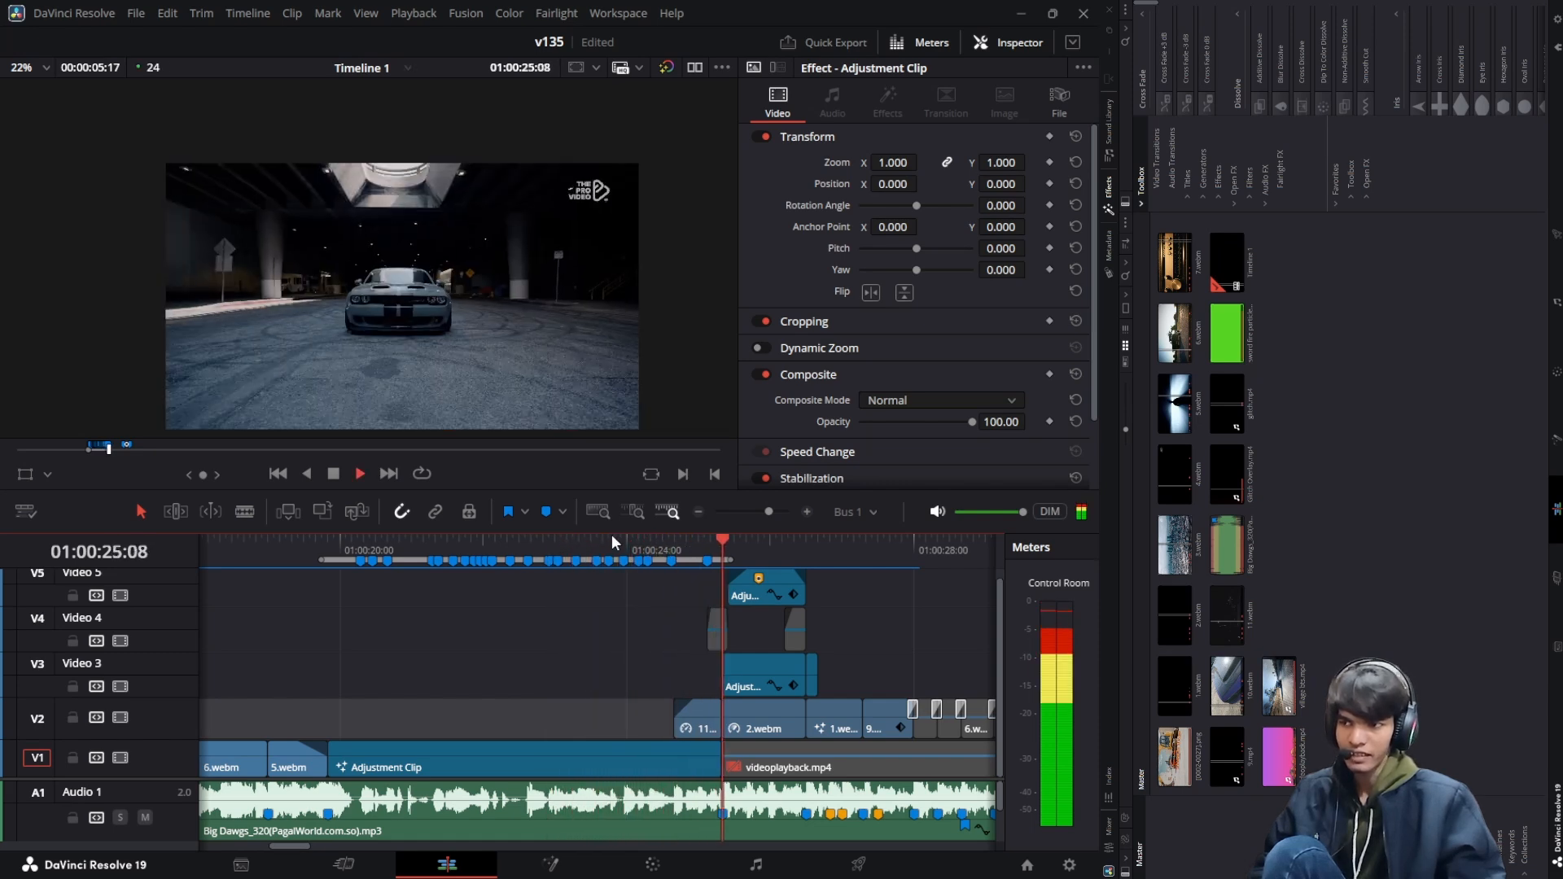
{"action": "key", "text": "space"}
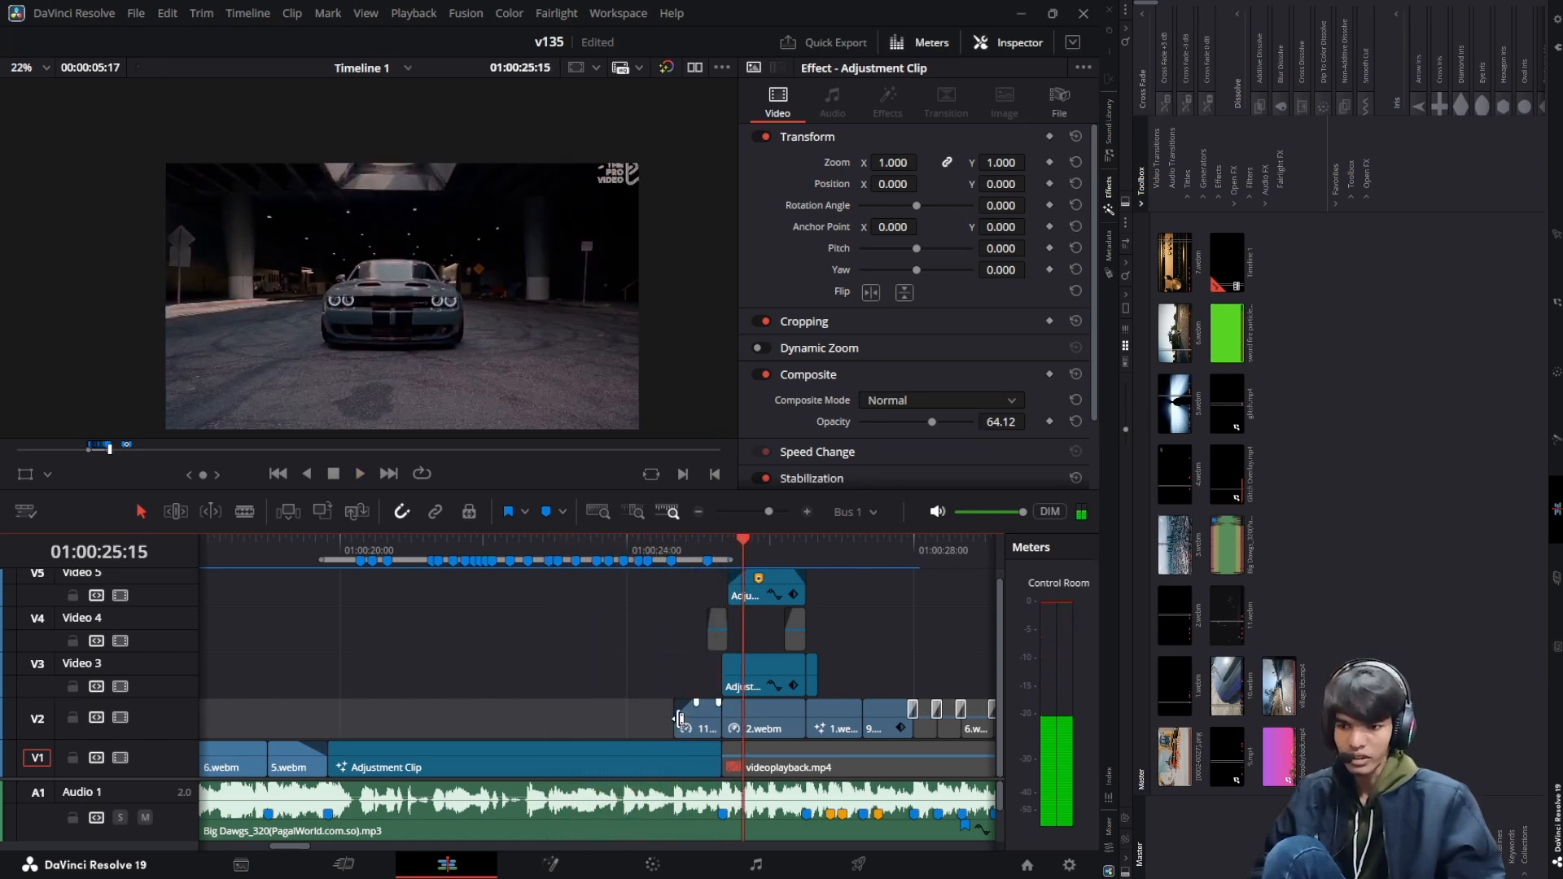
Trim the start of the 11.webm clip on V2 later, to about 01:00:24:23
{"action": "left_click_drag", "start_coordinate": [679, 718], "coordinate": [696, 716]}
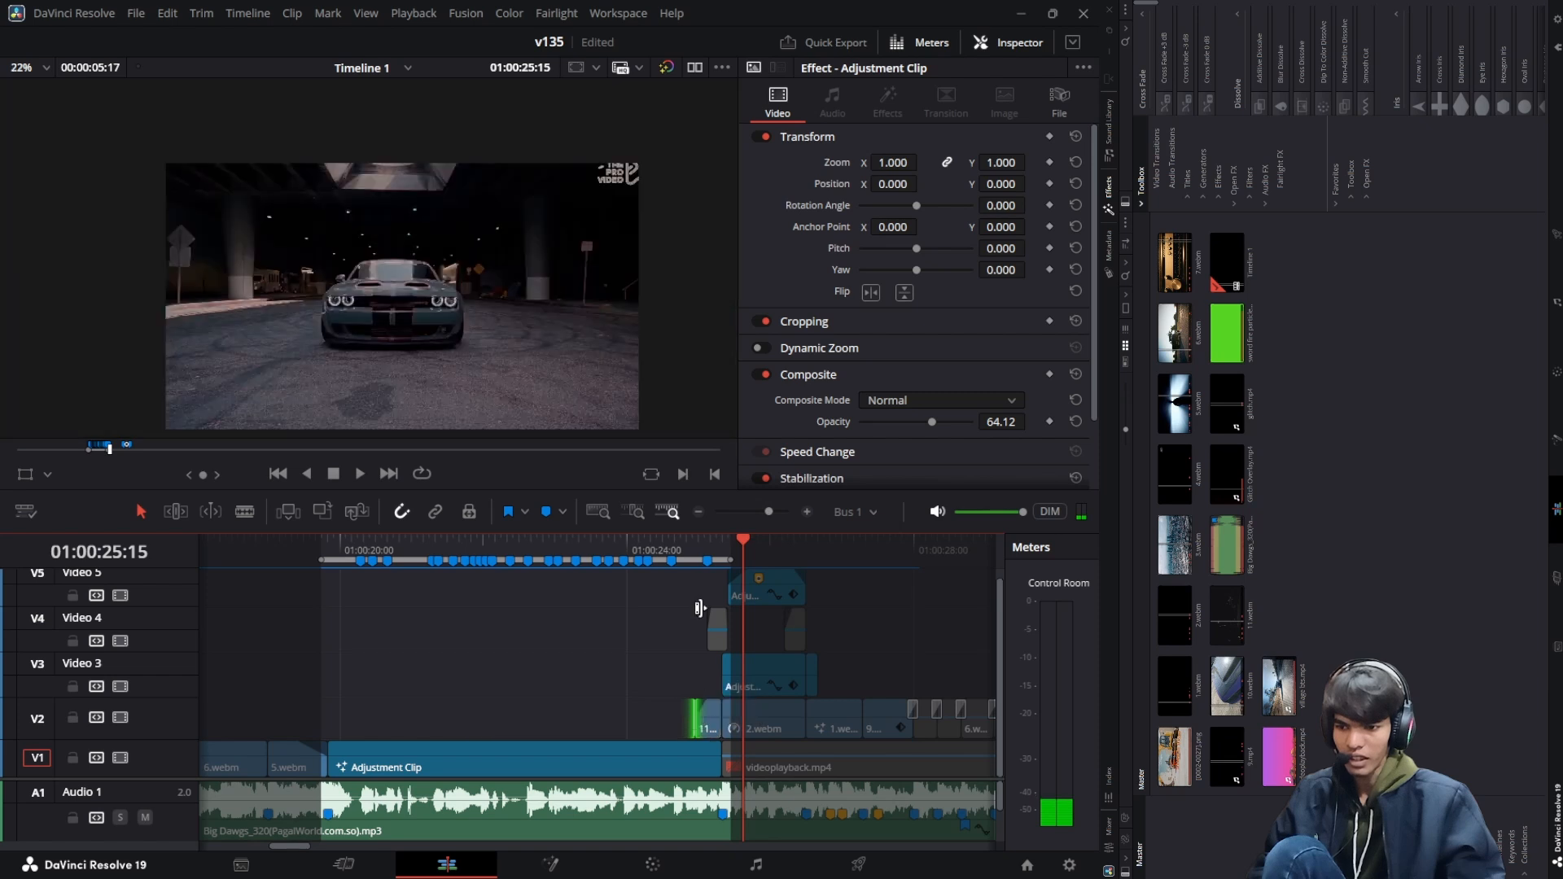
{"action": "left_click", "coordinate": [676, 550]}
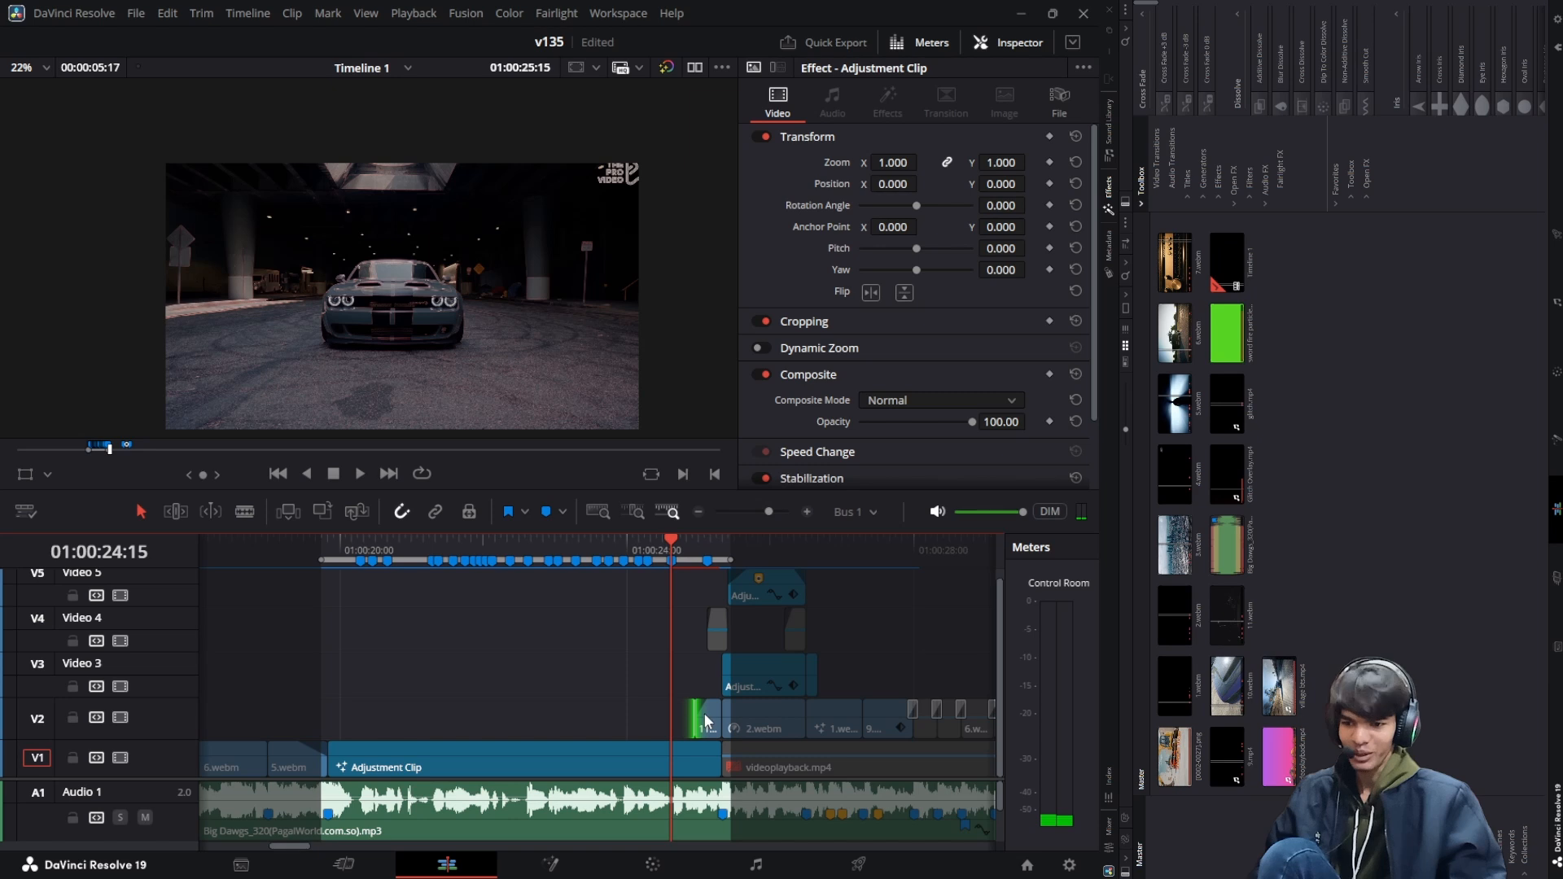
{"action": "key", "text": "space"}
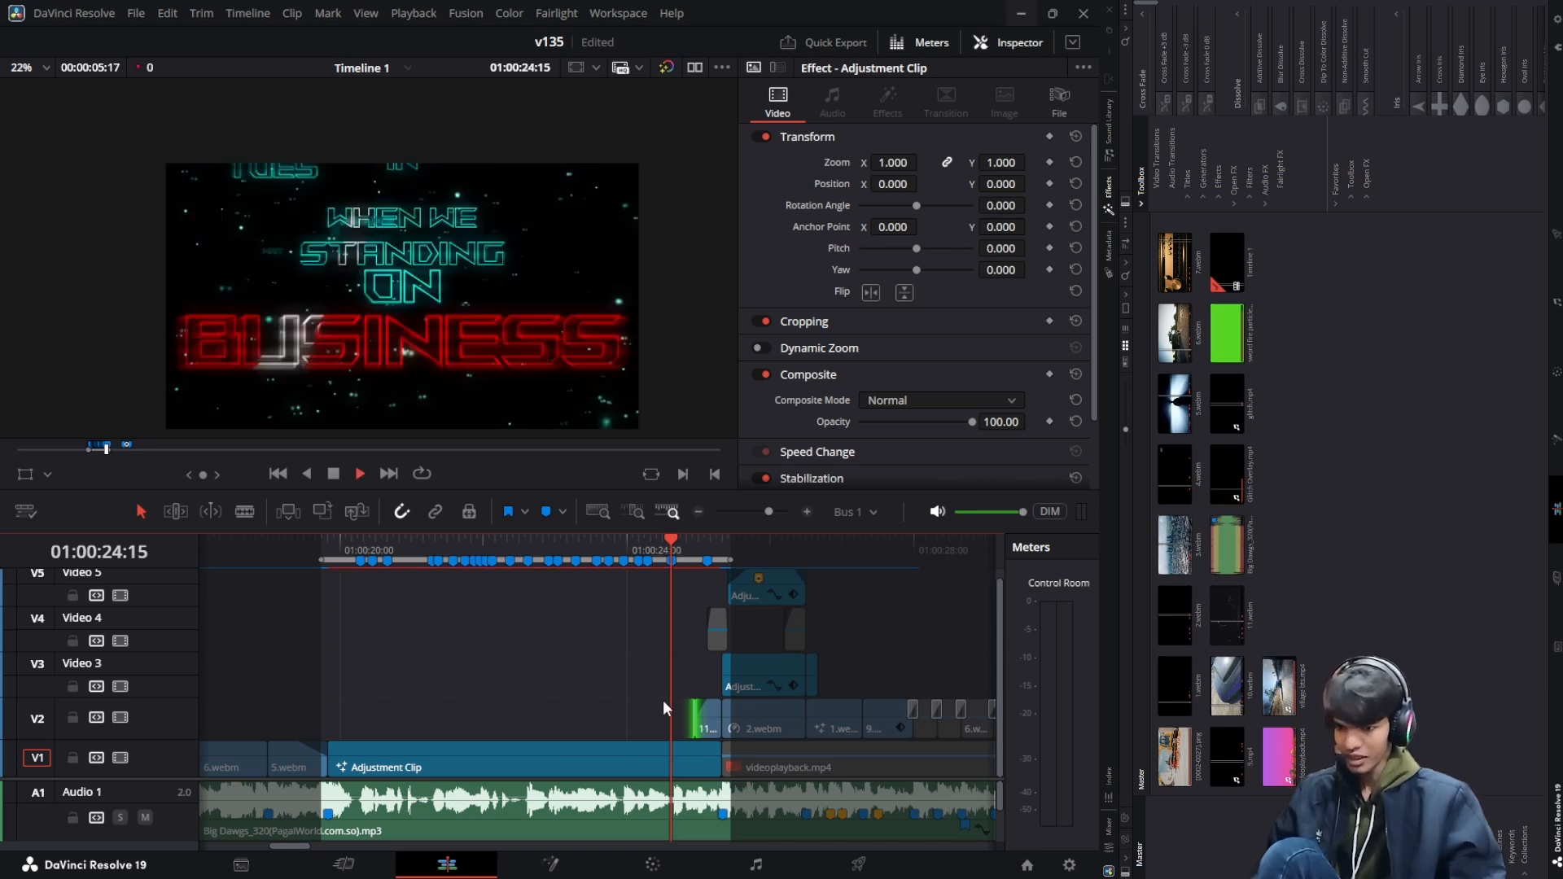
{"action": "key", "text": "space"}
{"action": "left_click", "coordinate": [683, 705]}
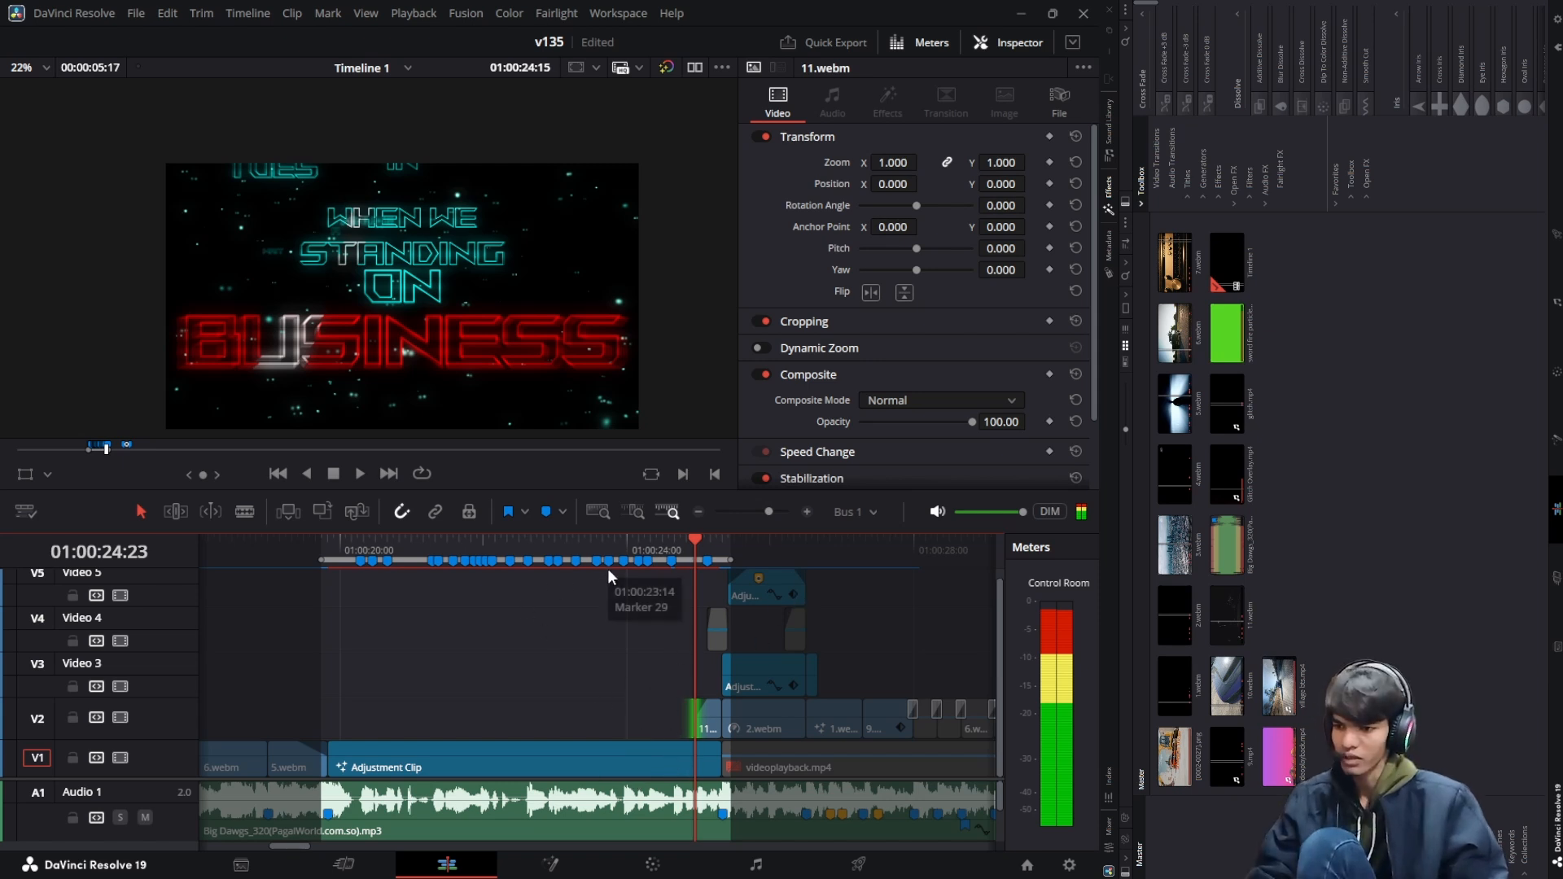
Extend the 11.webm clip on V2 backward so that it starts at 01:00:24:20
{"action": "key", "text": "Left"}
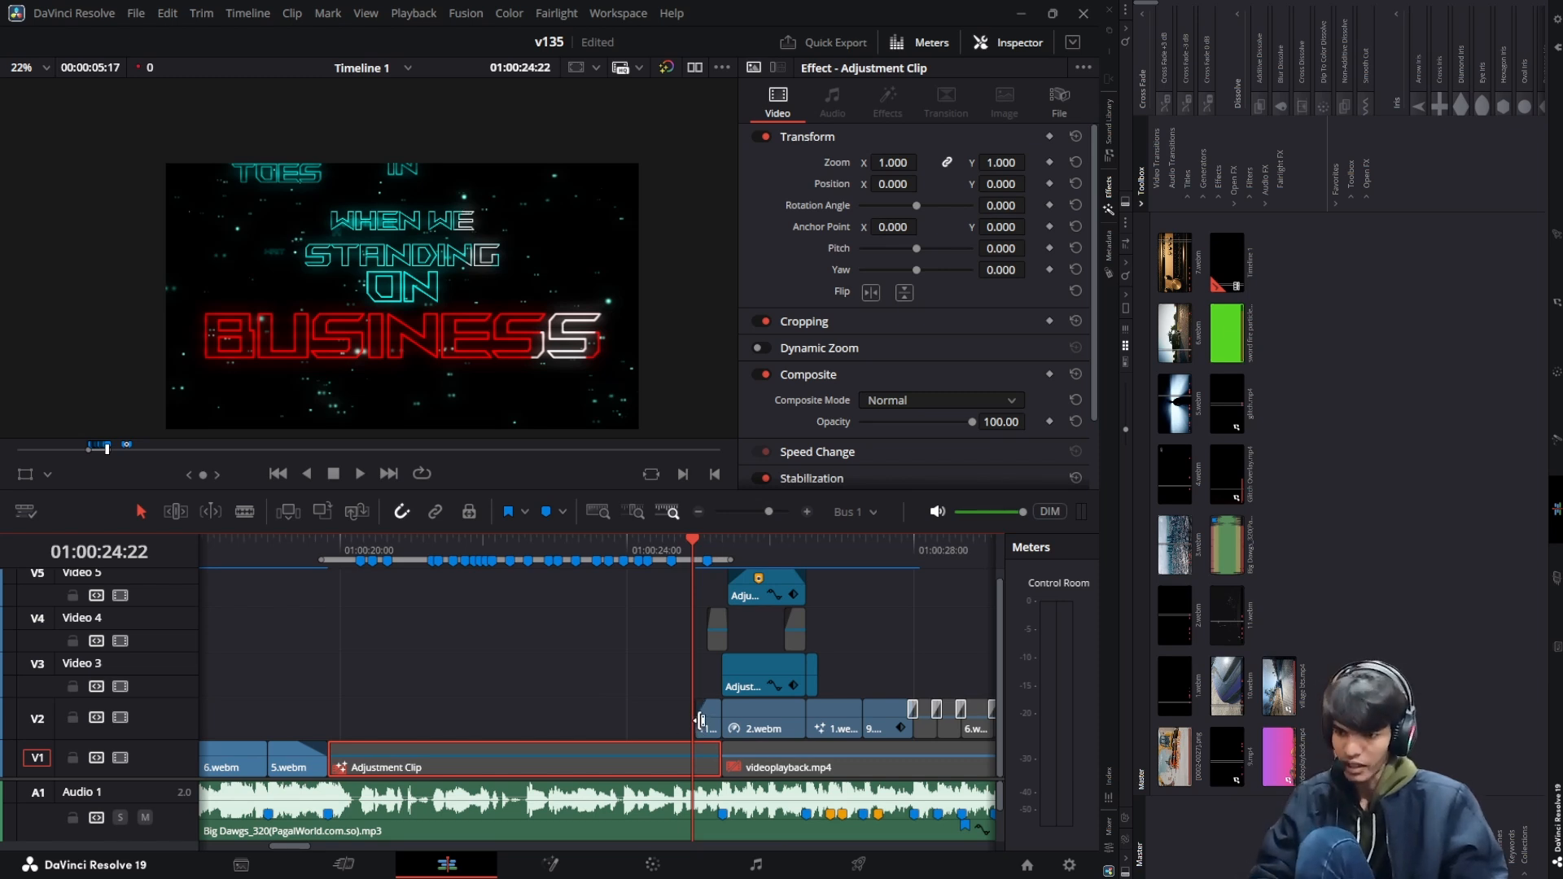
{"action": "left_click", "coordinate": [619, 634]}
{"action": "left_click", "coordinate": [683, 541]}
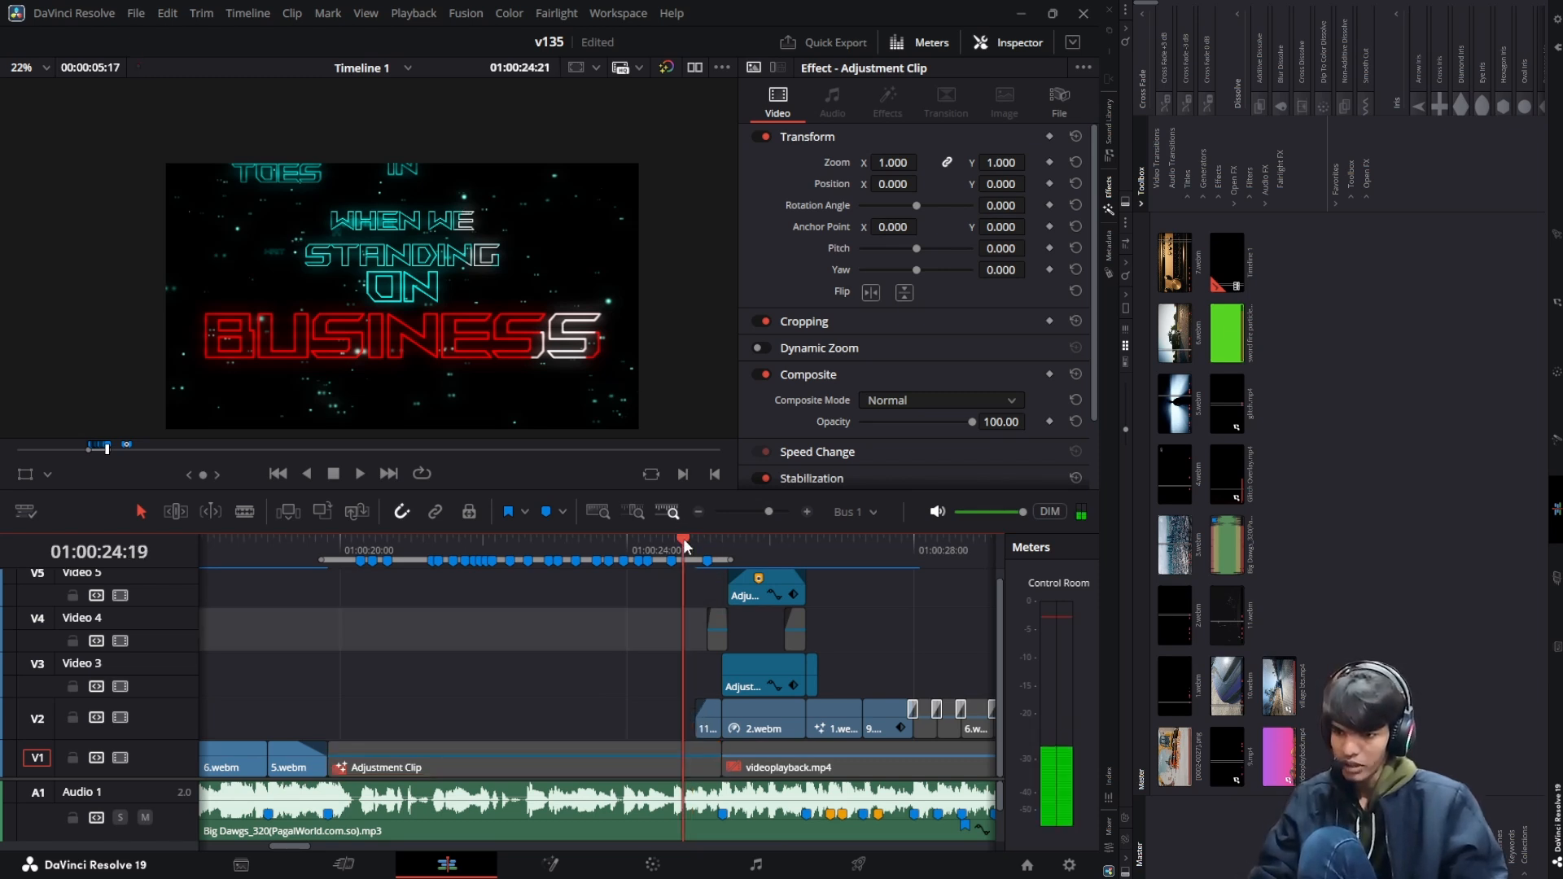
{"action": "key", "text": "Right"}
{"action": "key", "text": "Right"}
{"action": "key", "text": "Right"}
{"action": "key", "text": "Right"}
{"action": "key", "text": "Left"}
{"action": "key", "text": "Left"}
{"action": "key", "text": "Left"}
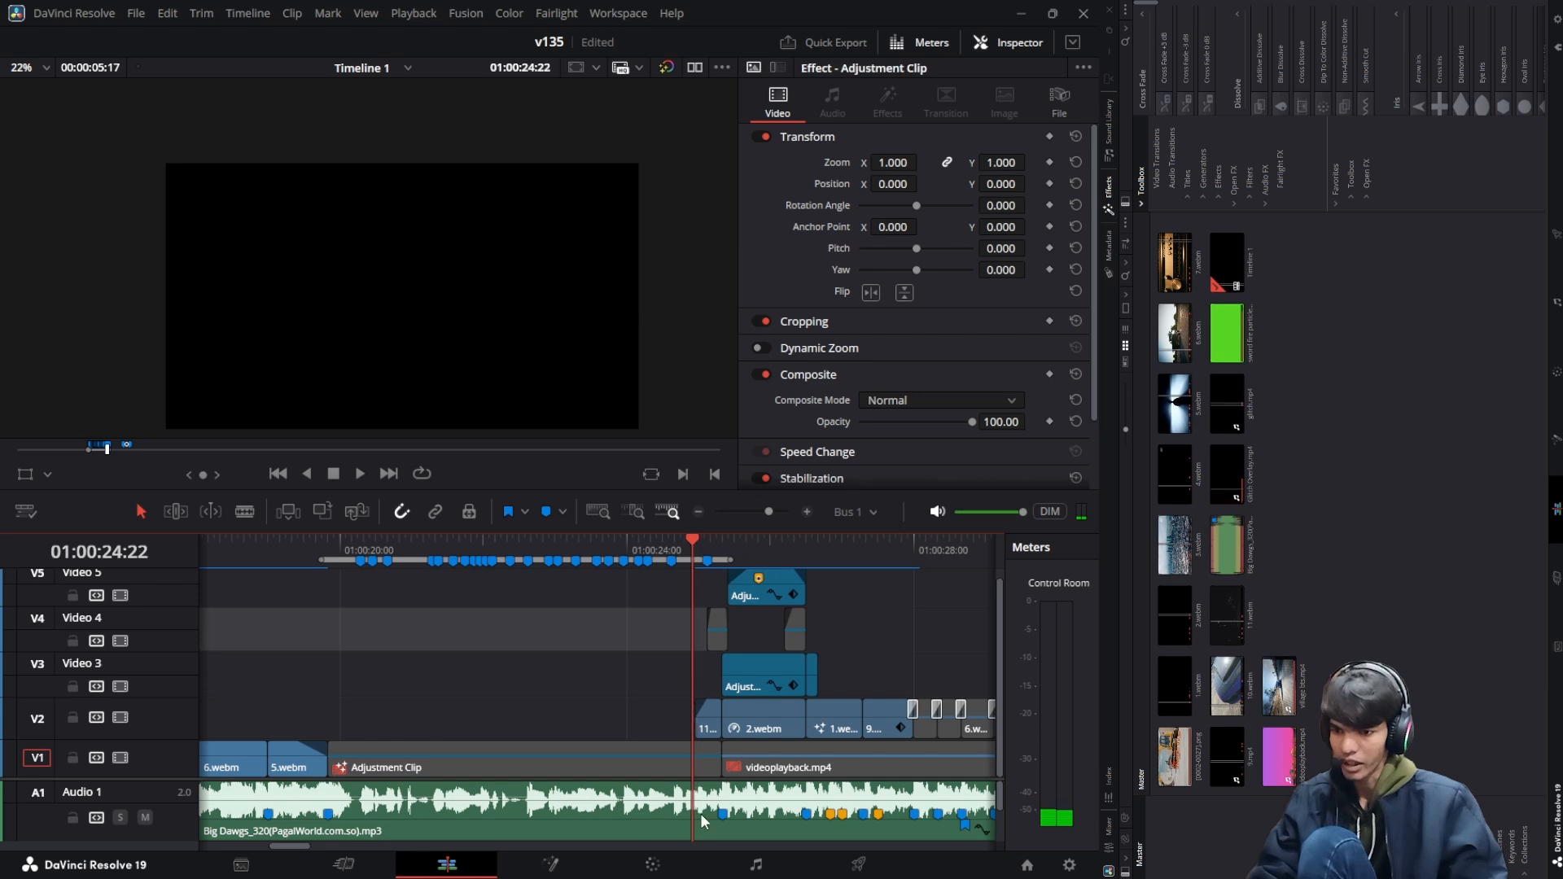
{"action": "left_click_drag", "start_coordinate": [701, 724], "coordinate": [691, 724]}
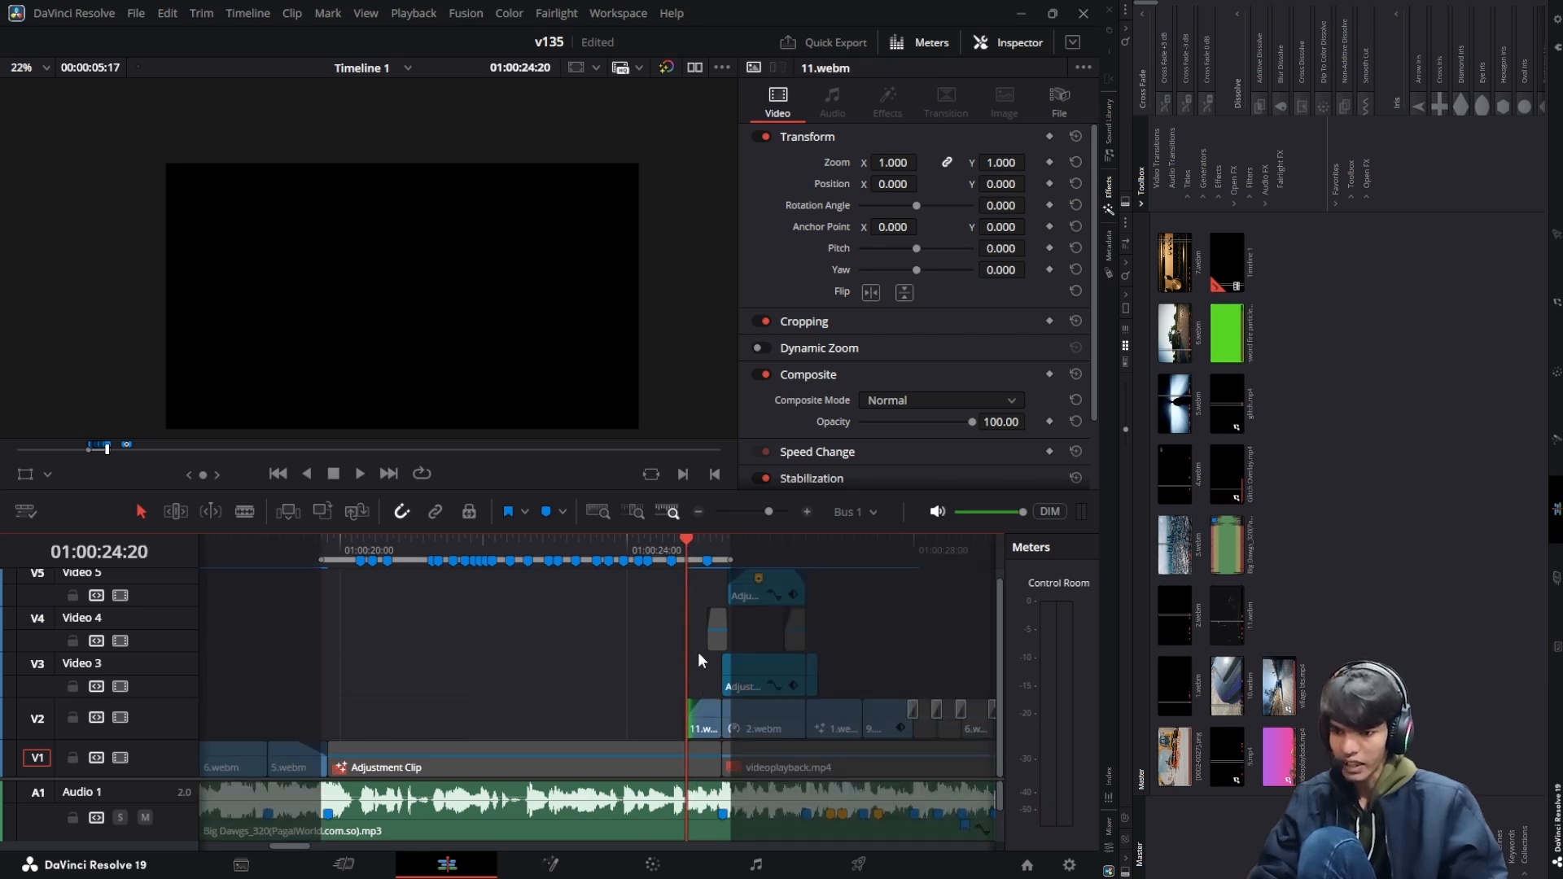
Step frame by frame from the start of 11.webm to 01:00:25:05 to check the cut into the red headlight shot
{"action": "key", "text": "Left"}
{"action": "key", "text": "Right"}
{"action": "key", "text": "Right"}
{"action": "key", "text": "Right"}
{"action": "key", "text": "Right"}
{"action": "key", "text": "Right"}
{"action": "key", "text": "Right"}
{"action": "key", "text": "Right"}
{"action": "key", "text": "Right"}
{"action": "key", "text": "Right"}
{"action": "key", "text": "Right"}
{"action": "key", "text": "Right"}
{"action": "key", "text": "Right"}
{"action": "key", "text": "Right"}
{"action": "key", "text": "Right"}
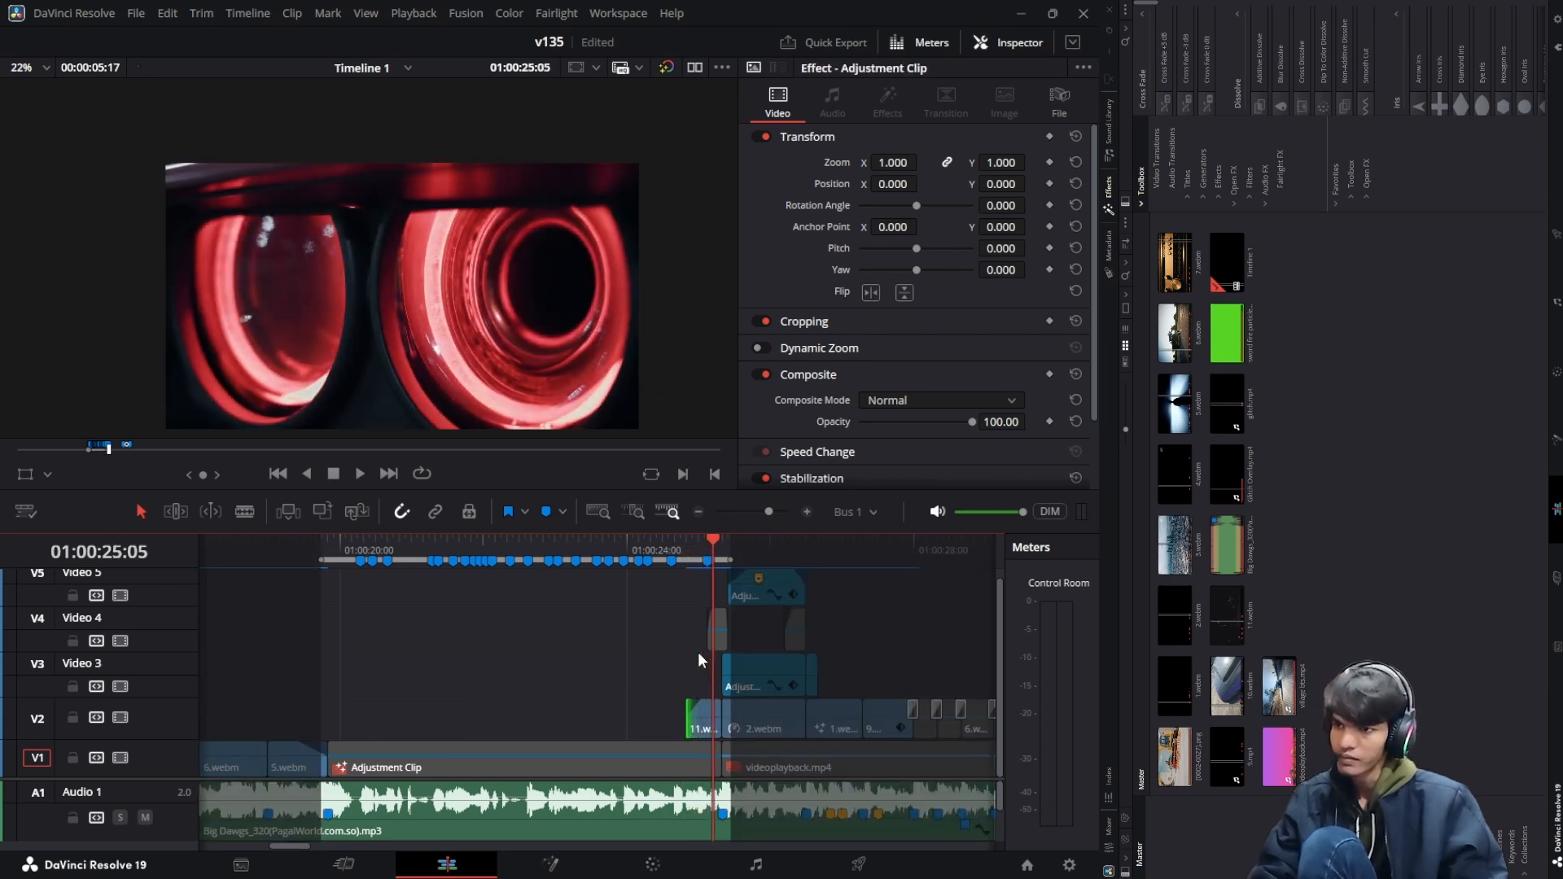
{"action": "key", "text": "Left"}
{"action": "key", "text": "Left"}
Extend the start of the 11.webm clip back to 01:00:24:18
{"action": "left_click", "coordinate": [687, 543]}
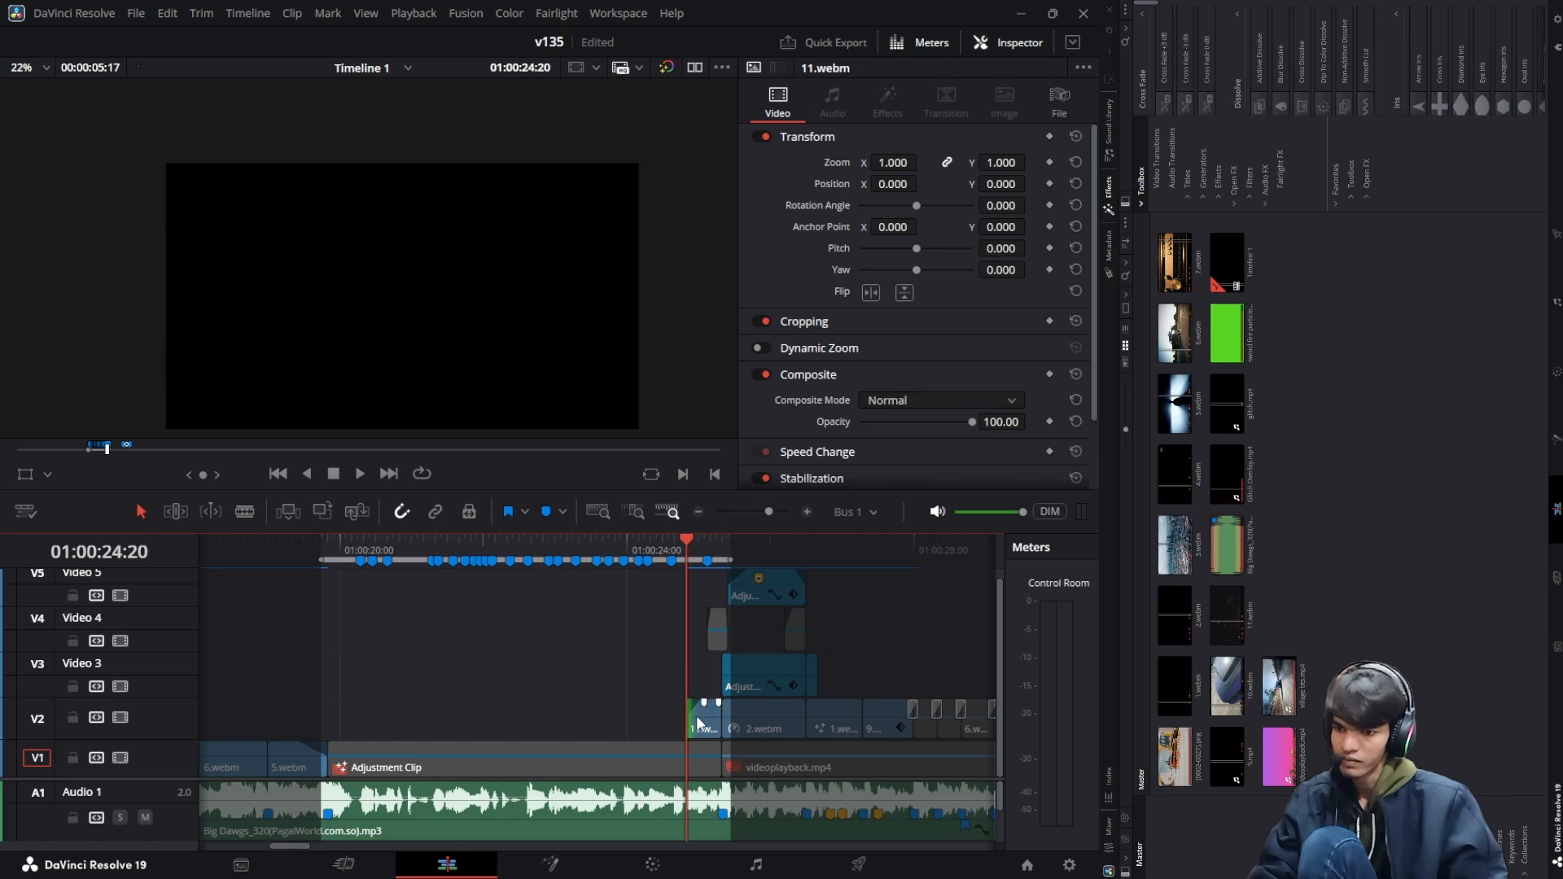
{"action": "key", "text": "Left"}
{"action": "key", "text": "Left"}
{"action": "left_click_drag", "start_coordinate": [694, 719], "coordinate": [683, 724]}
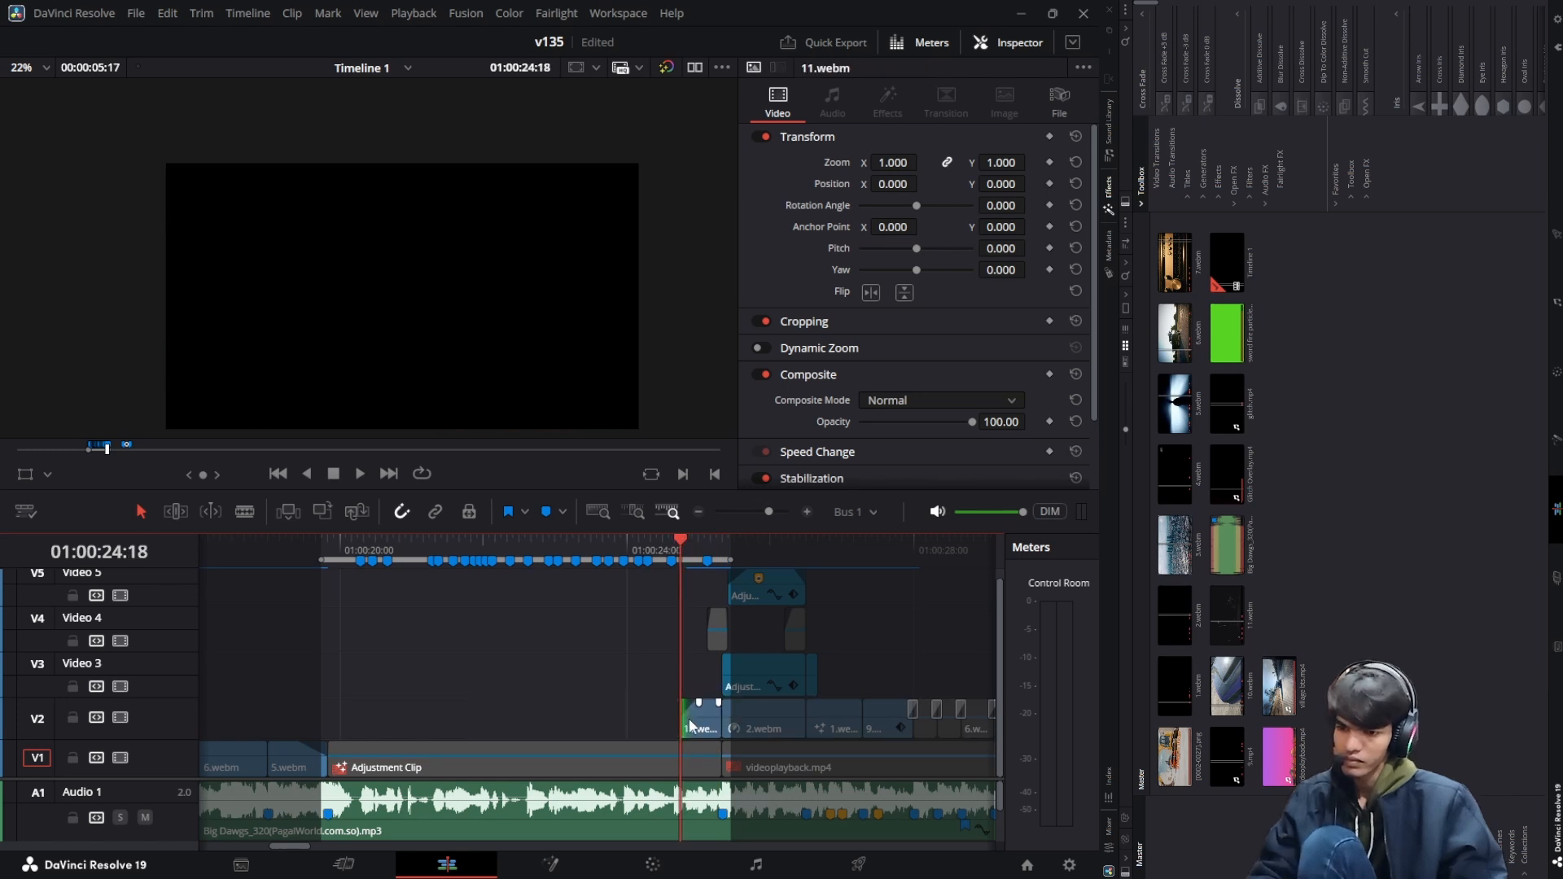
Step through the frames between 01:00:24:18 and 01:00:26:06 to examine the headlight shot and its transition into the car footage
{"action": "key", "text": "Right"}
{"action": "key", "text": "Right"}
{"action": "key", "text": "Right"}
{"action": "key", "text": "Right"}
{"action": "key", "text": "Right"}
{"action": "key", "text": "Right"}
{"action": "key", "text": "Right"}
{"action": "key", "text": "Right"}
{"action": "key", "text": "Right"}
{"action": "key", "text": "Right"}
{"action": "key", "text": "Right"}
{"action": "key", "text": "Right"}
{"action": "key", "text": "Right"}
{"action": "key", "text": "Right"}
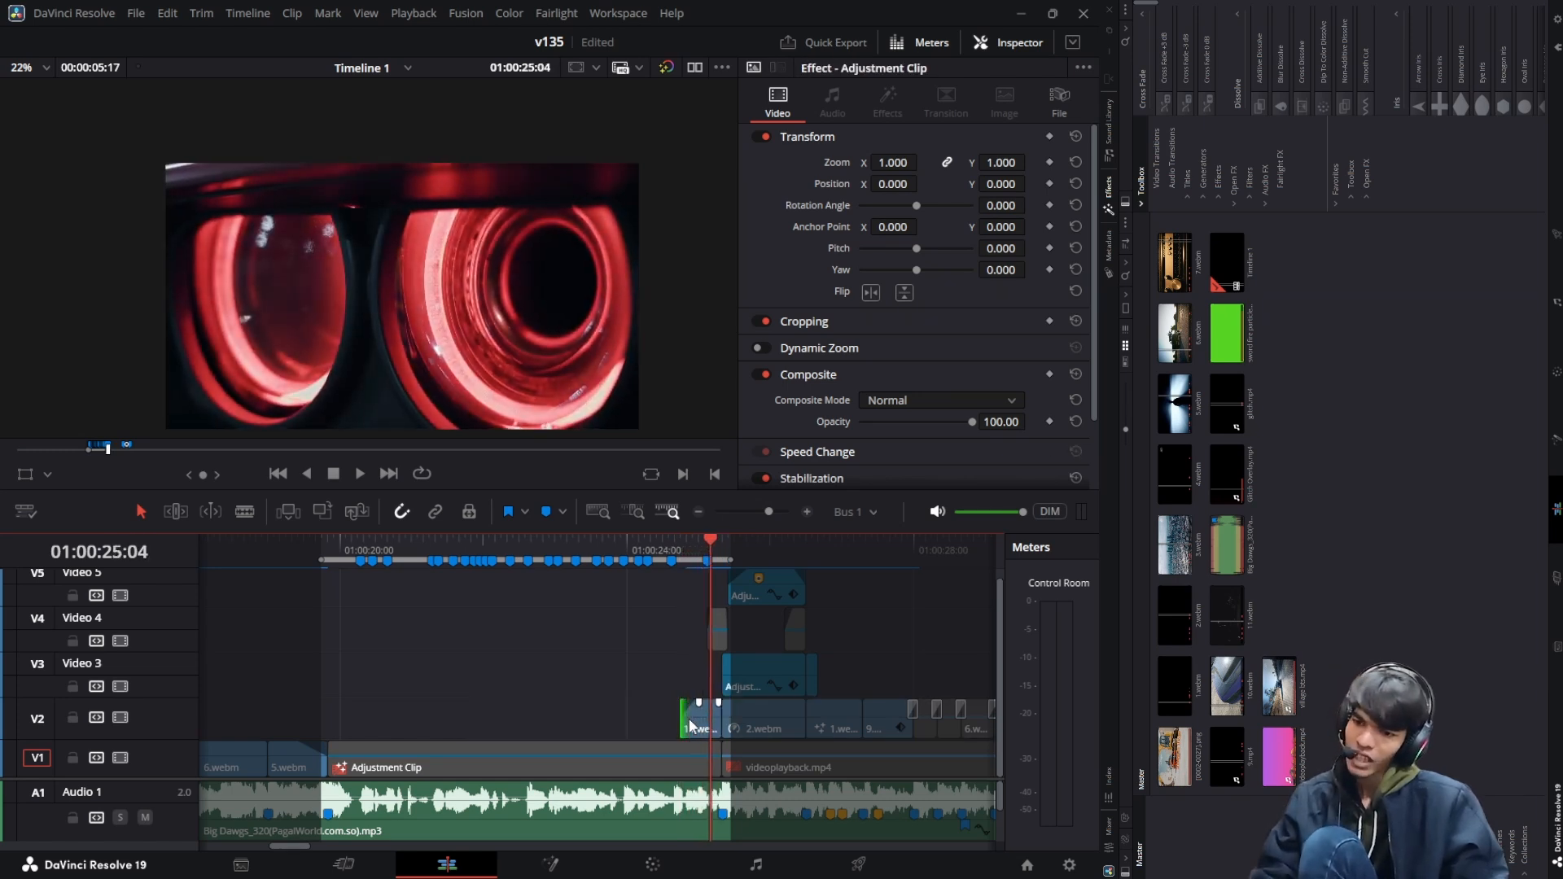
{"action": "key", "text": "Right"}
{"action": "key", "text": "Right"}
{"action": "key", "text": "Right"}
{"action": "key", "text": "Right"}
{"action": "key", "text": "Right"}
{"action": "key", "text": "Right"}
{"action": "key", "text": "Right"}
{"action": "key", "text": "Right"}
{"action": "key", "text": "Right"}
{"action": "key", "text": "Right"}
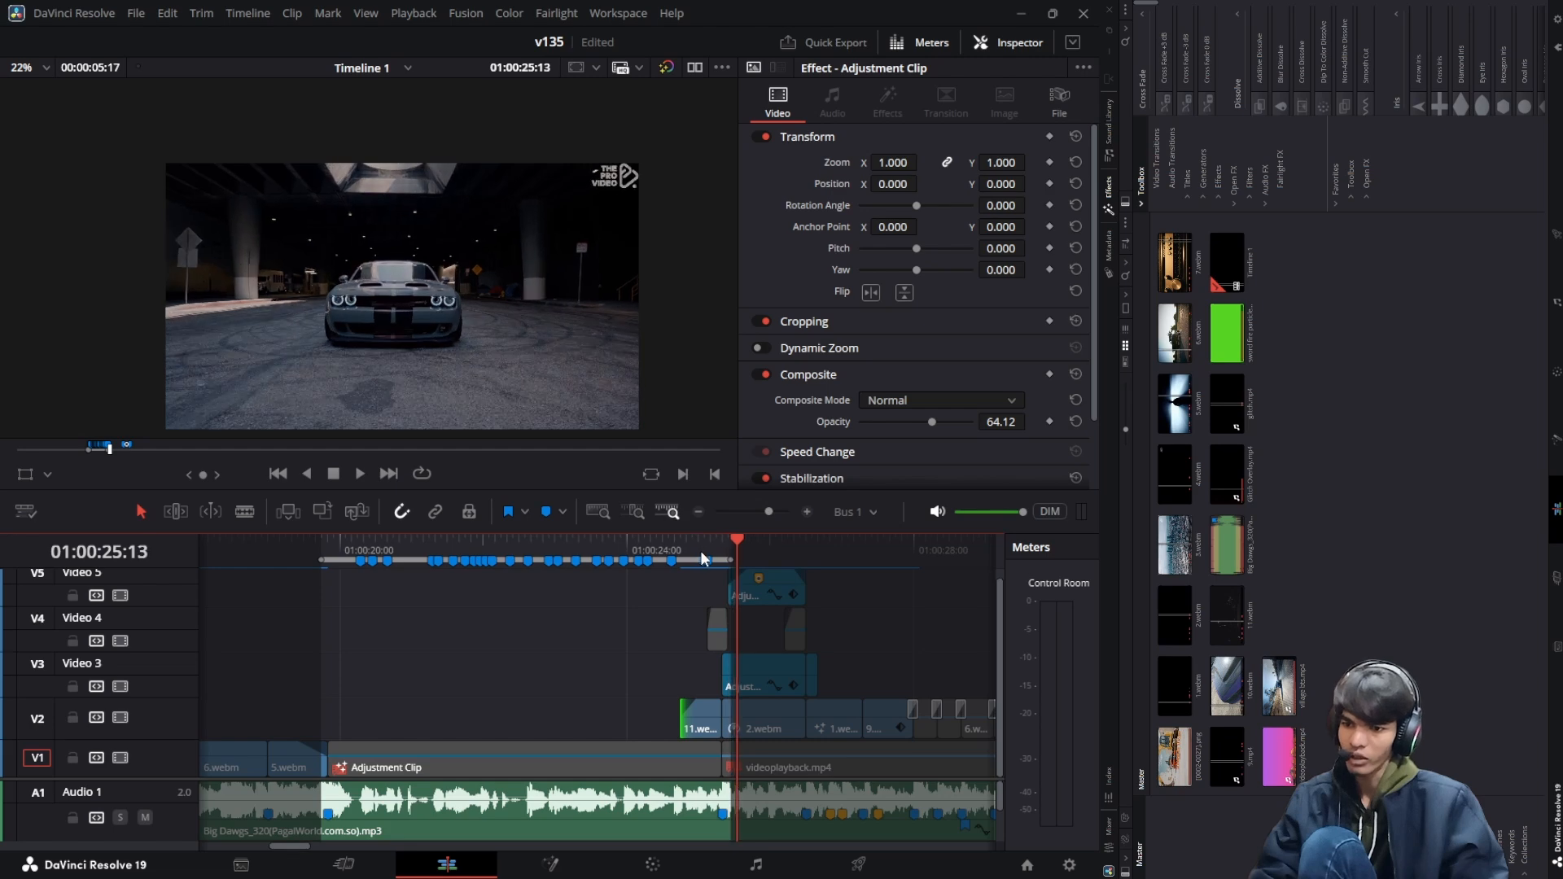
{"action": "key", "text": "Right"}
{"action": "key", "text": "Right"}
{"action": "key", "text": "Right"}
{"action": "key", "text": "Right"}
{"action": "key", "text": "Right"}
{"action": "key", "text": "Right"}
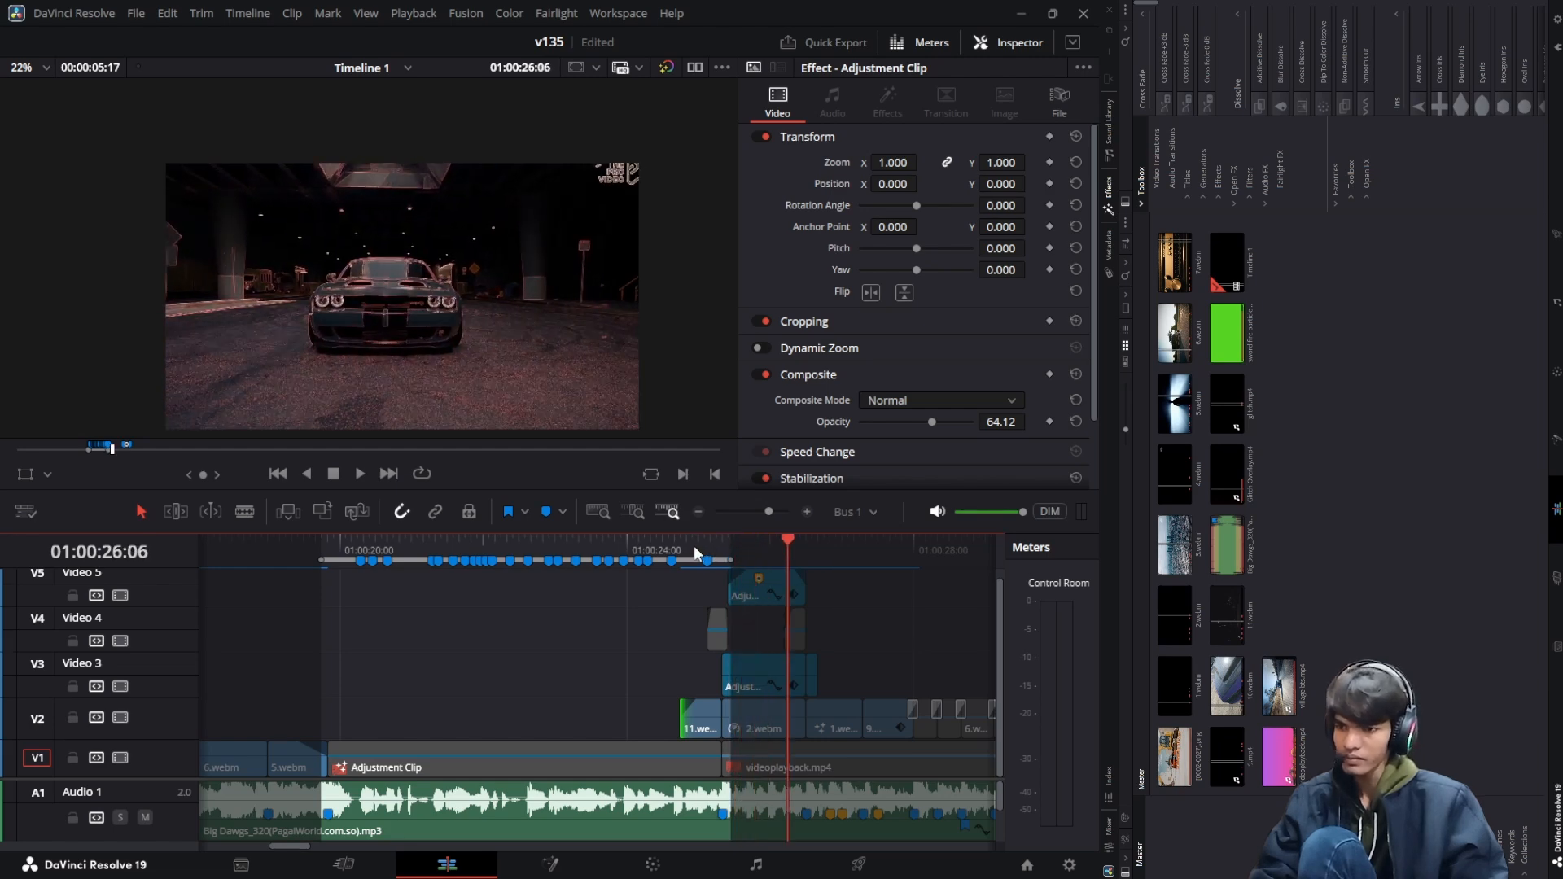
{"action": "key", "text": "Left"}
{"action": "key", "text": "Left"}
{"action": "key", "text": "Left"}
{"action": "key", "text": "Left"}
{"action": "key", "text": "Left"}
{"action": "key", "text": "Left"}
{"action": "key", "text": "Left"}
{"action": "key", "text": "Left"}
{"action": "key", "text": "Left"}
{"action": "key", "text": "Left"}
{"action": "key", "text": "Left"}
{"action": "key", "text": "Left"}
{"action": "key", "text": "Left"}
{"action": "key", "text": "Left"}
{"action": "key", "text": "Left"}
{"action": "key", "text": "Left"}
{"action": "key", "text": "Left"}
{"action": "key", "text": "Left"}
{"action": "key", "text": "Left"}
{"action": "key", "text": "Left"}
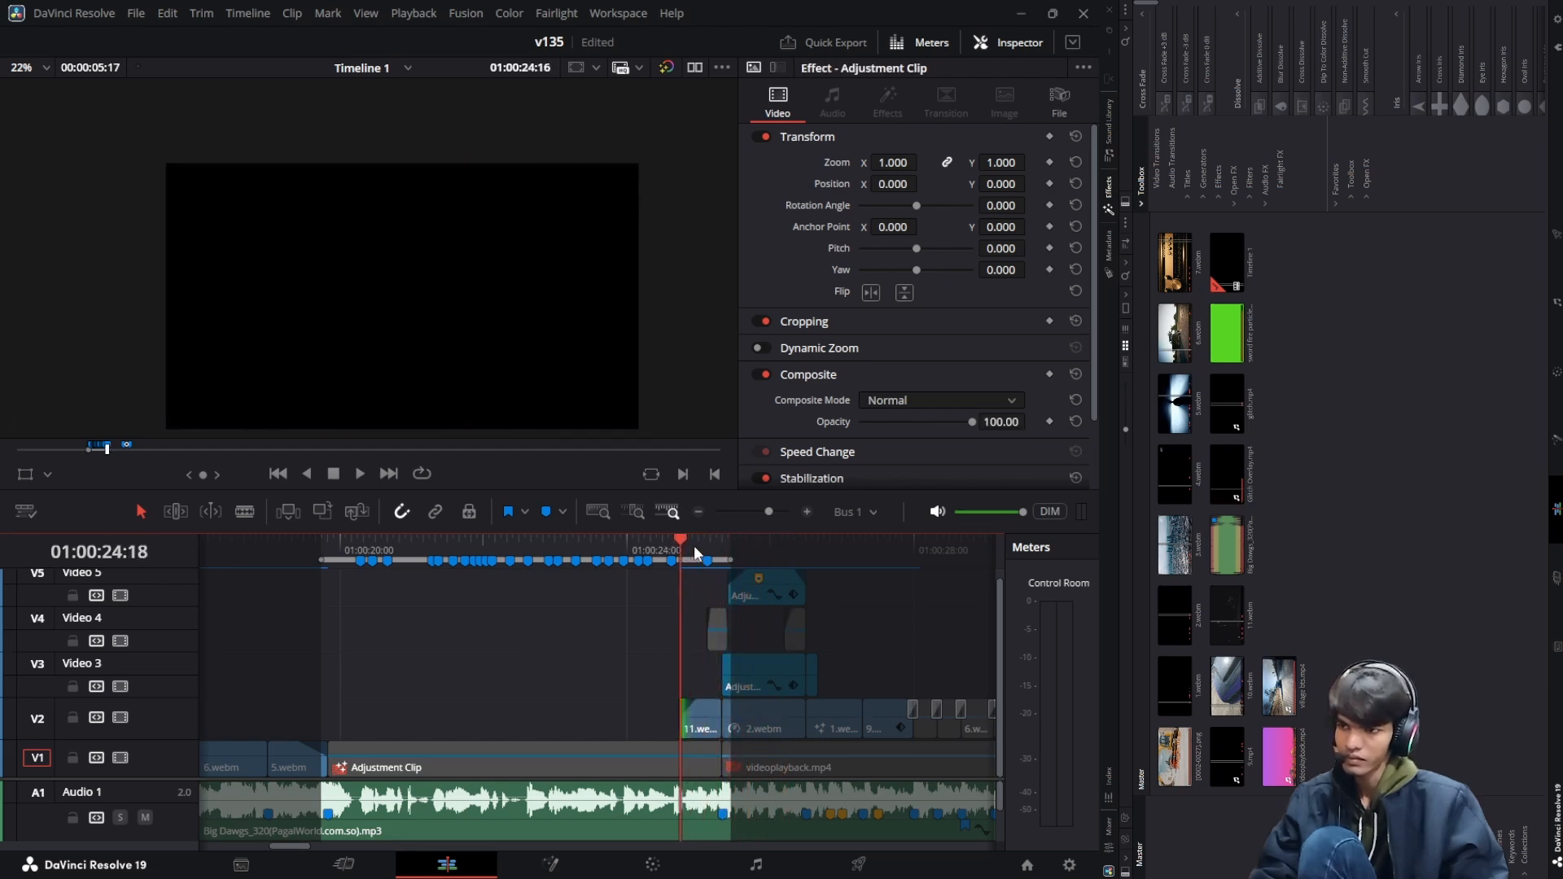
Return the start of 11.webm to 01:00:24:20 and replay the cut into the car footage against the music
{"action": "key", "text": "space"}
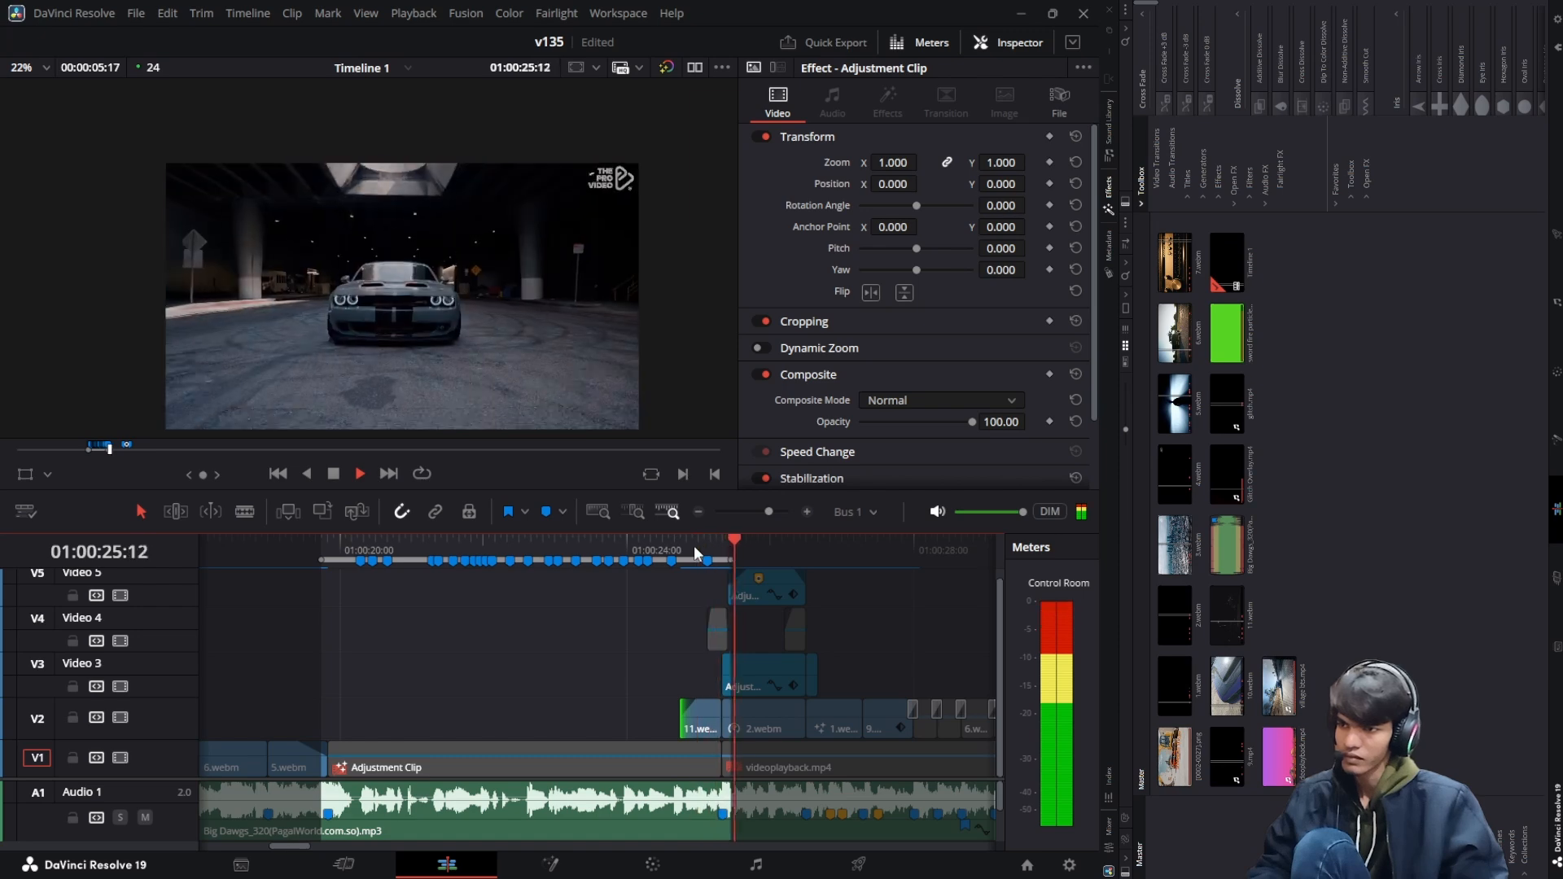
{"action": "key", "text": "space"}
{"action": "left_click", "coordinate": [681, 545]}
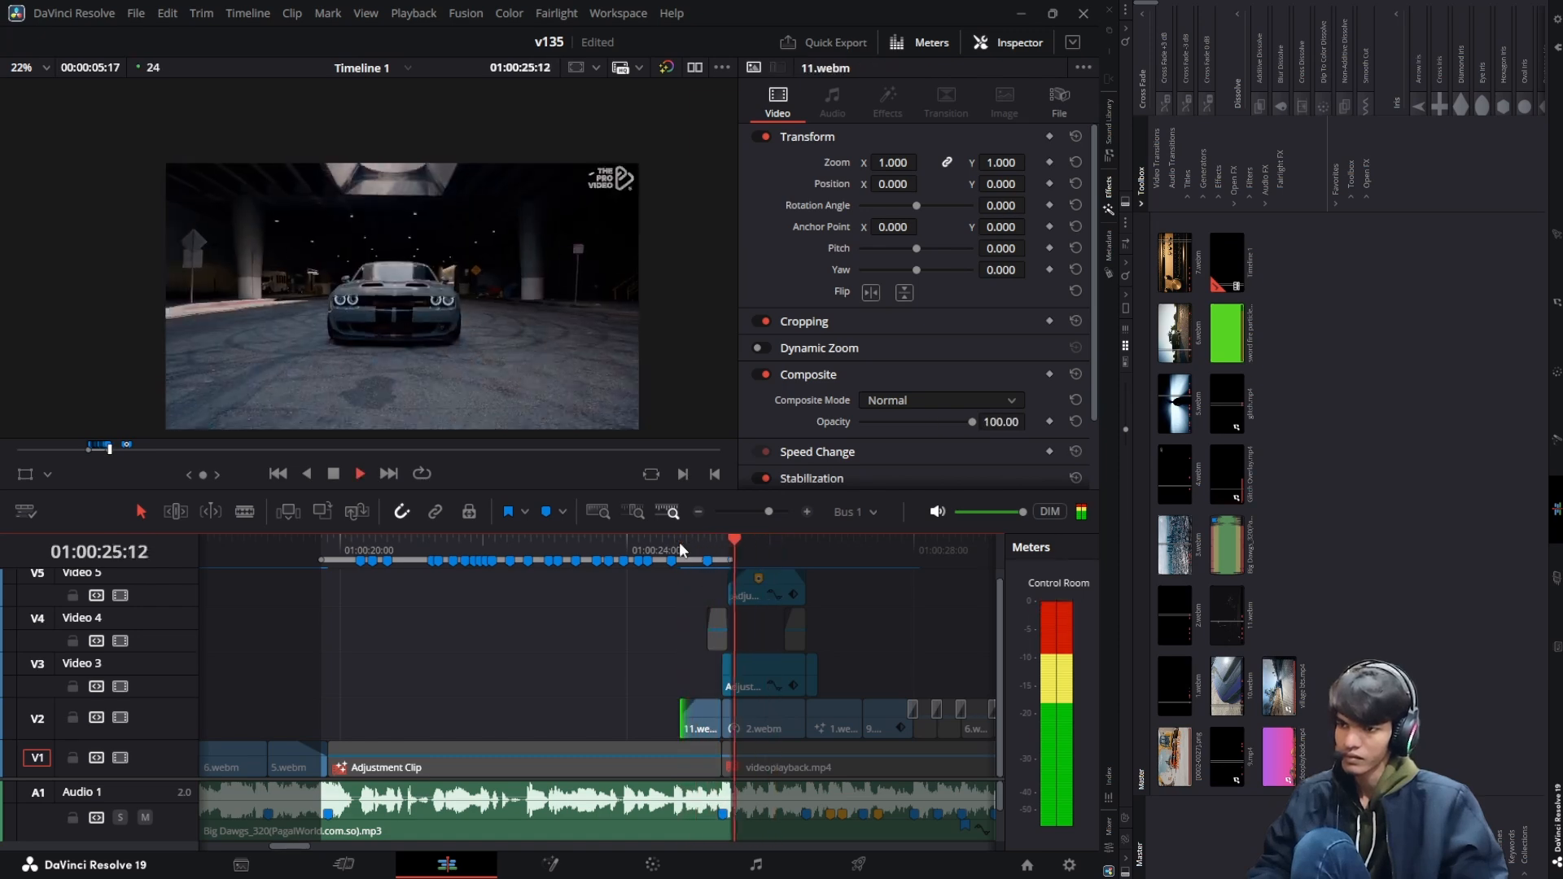
{"action": "left_click", "coordinate": [680, 545]}
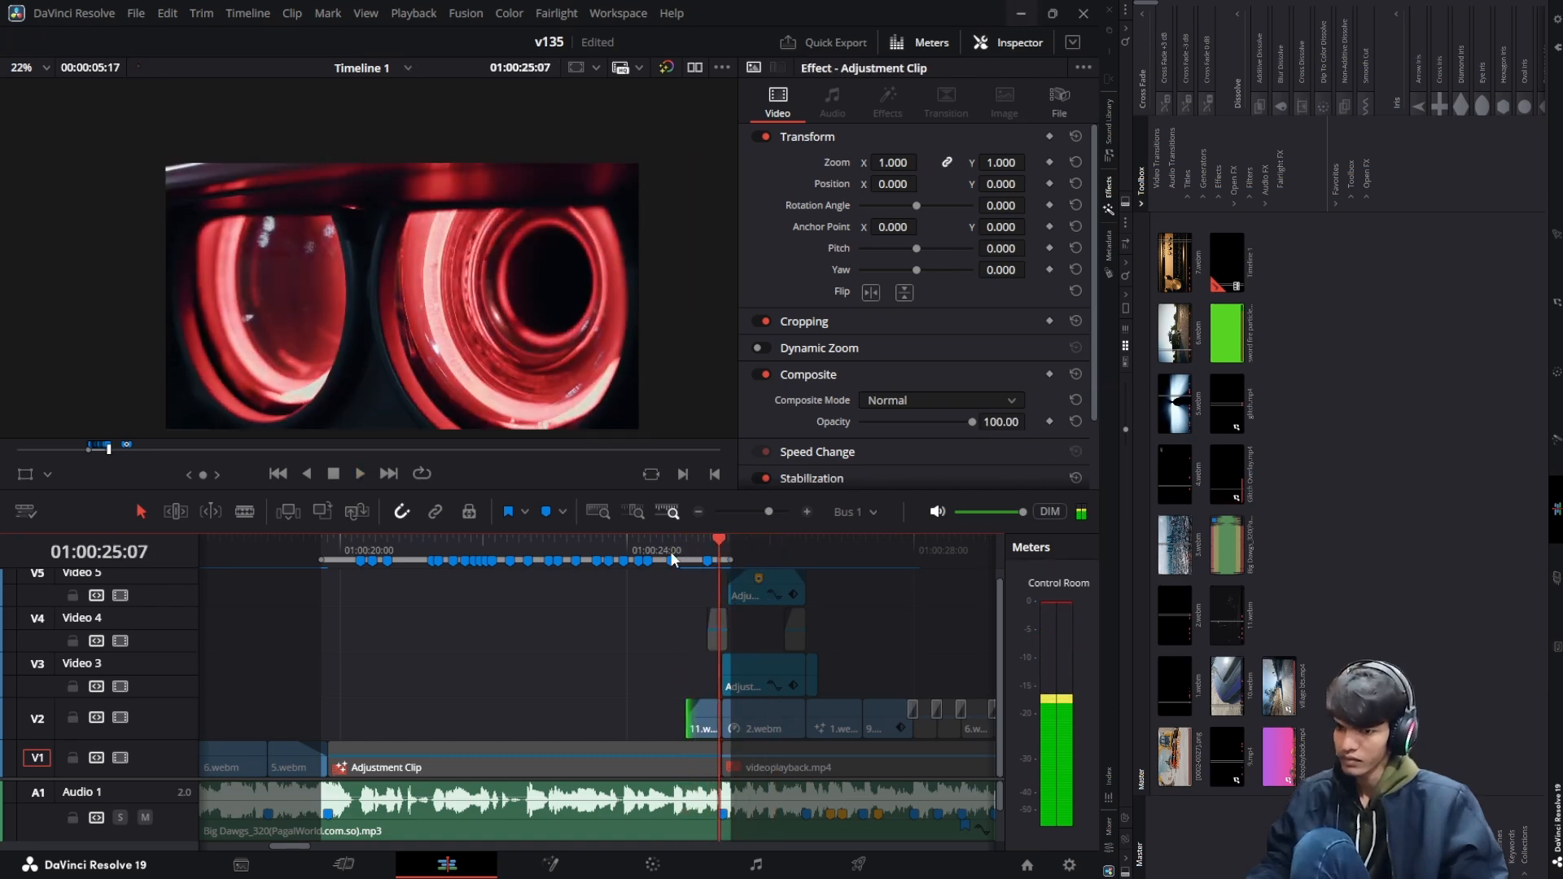
{"action": "left_click", "coordinate": [672, 547]}
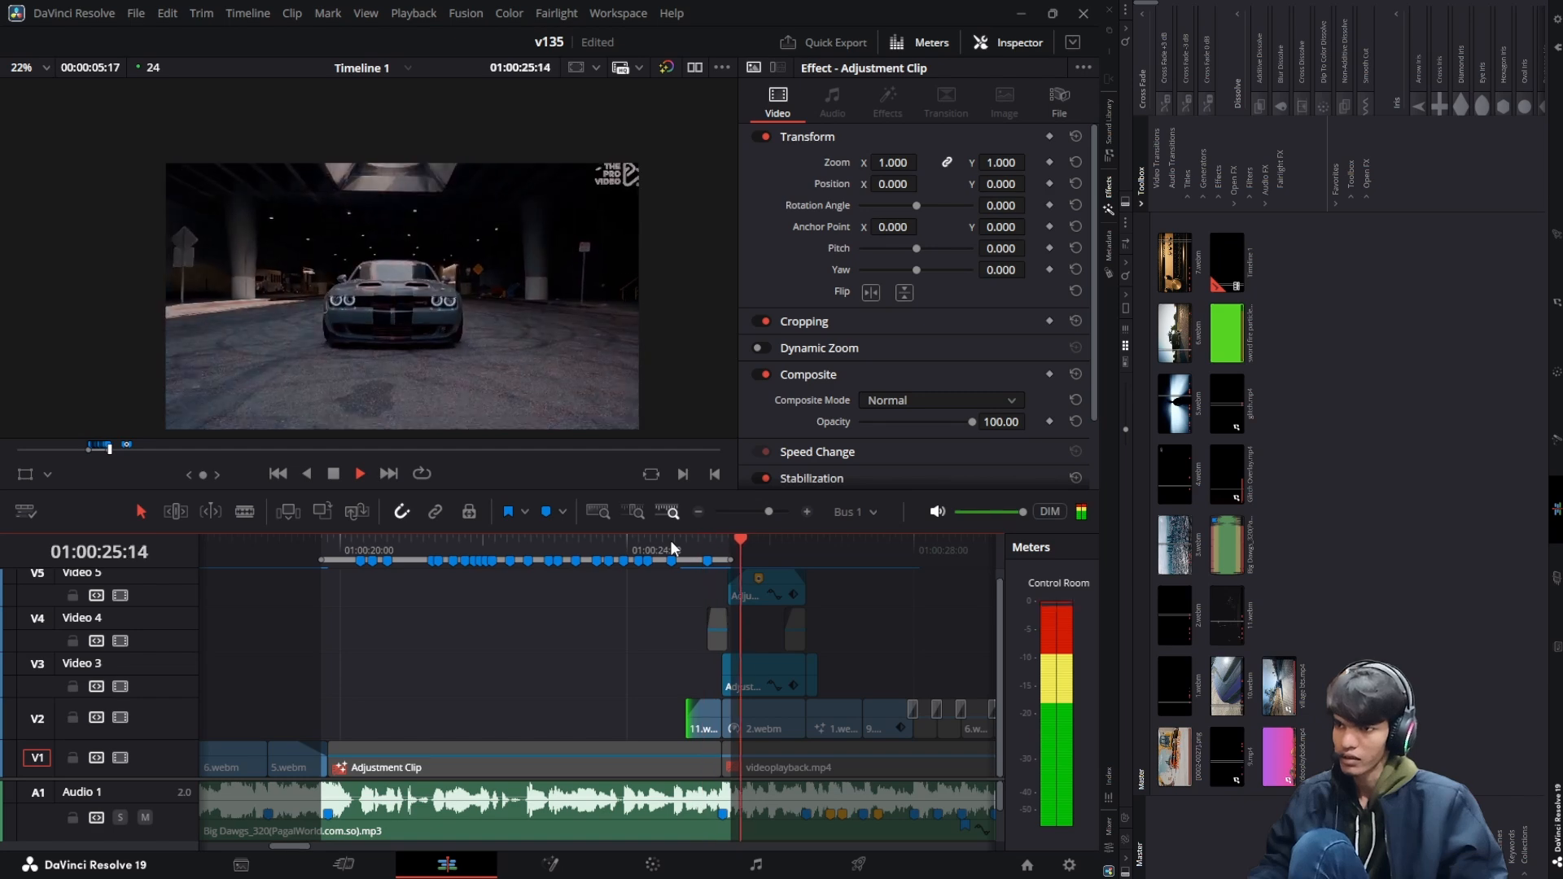
{"action": "left_click", "coordinate": [664, 551]}
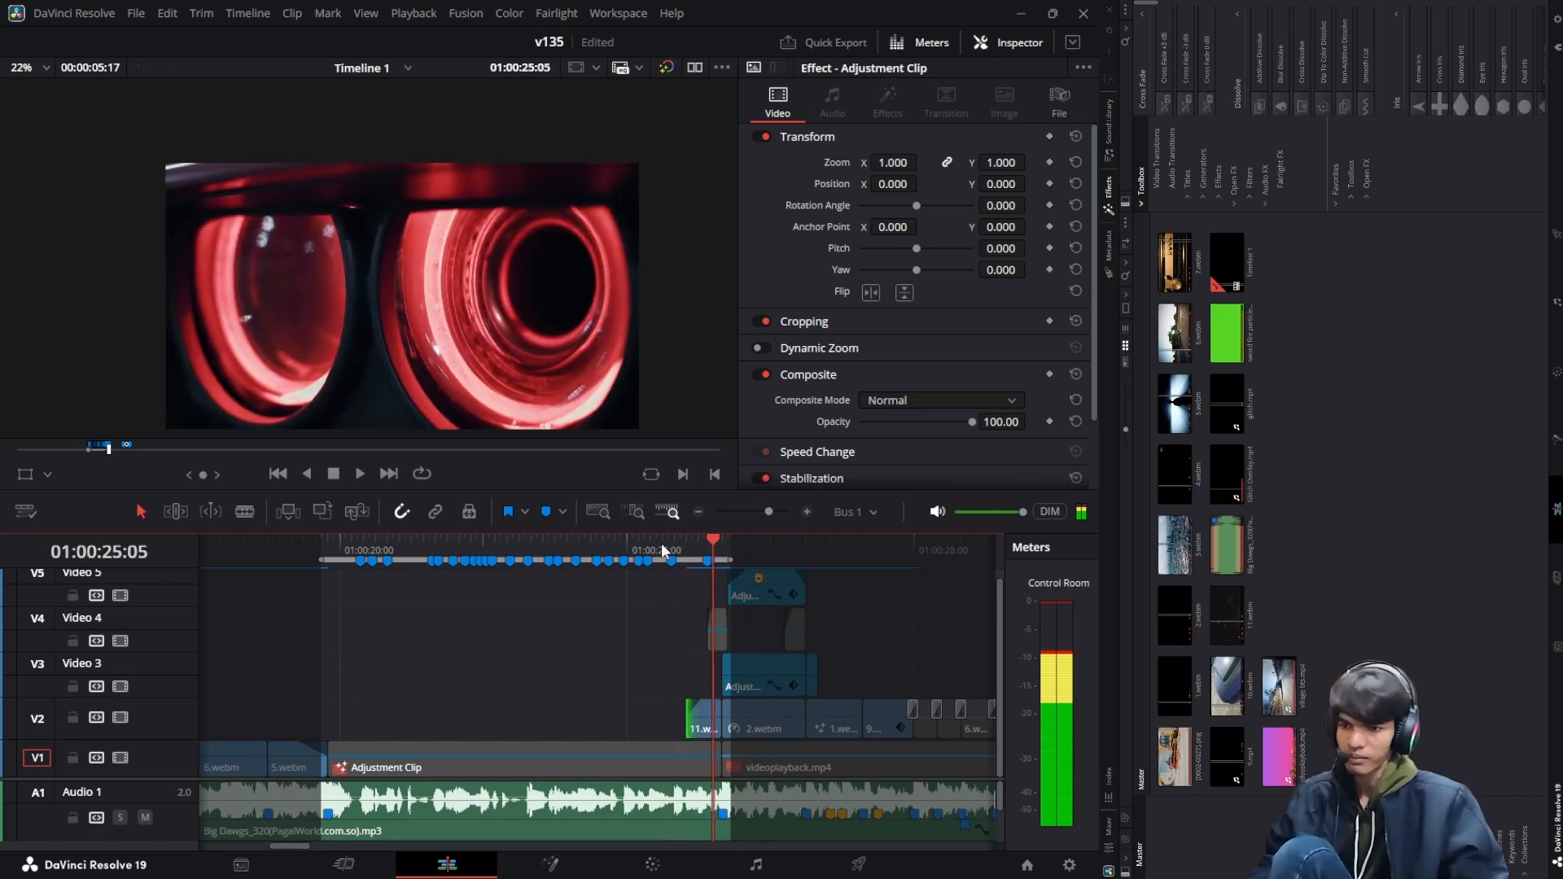
{"action": "left_click", "coordinate": [662, 547]}
{"action": "left_click", "coordinate": [662, 543]}
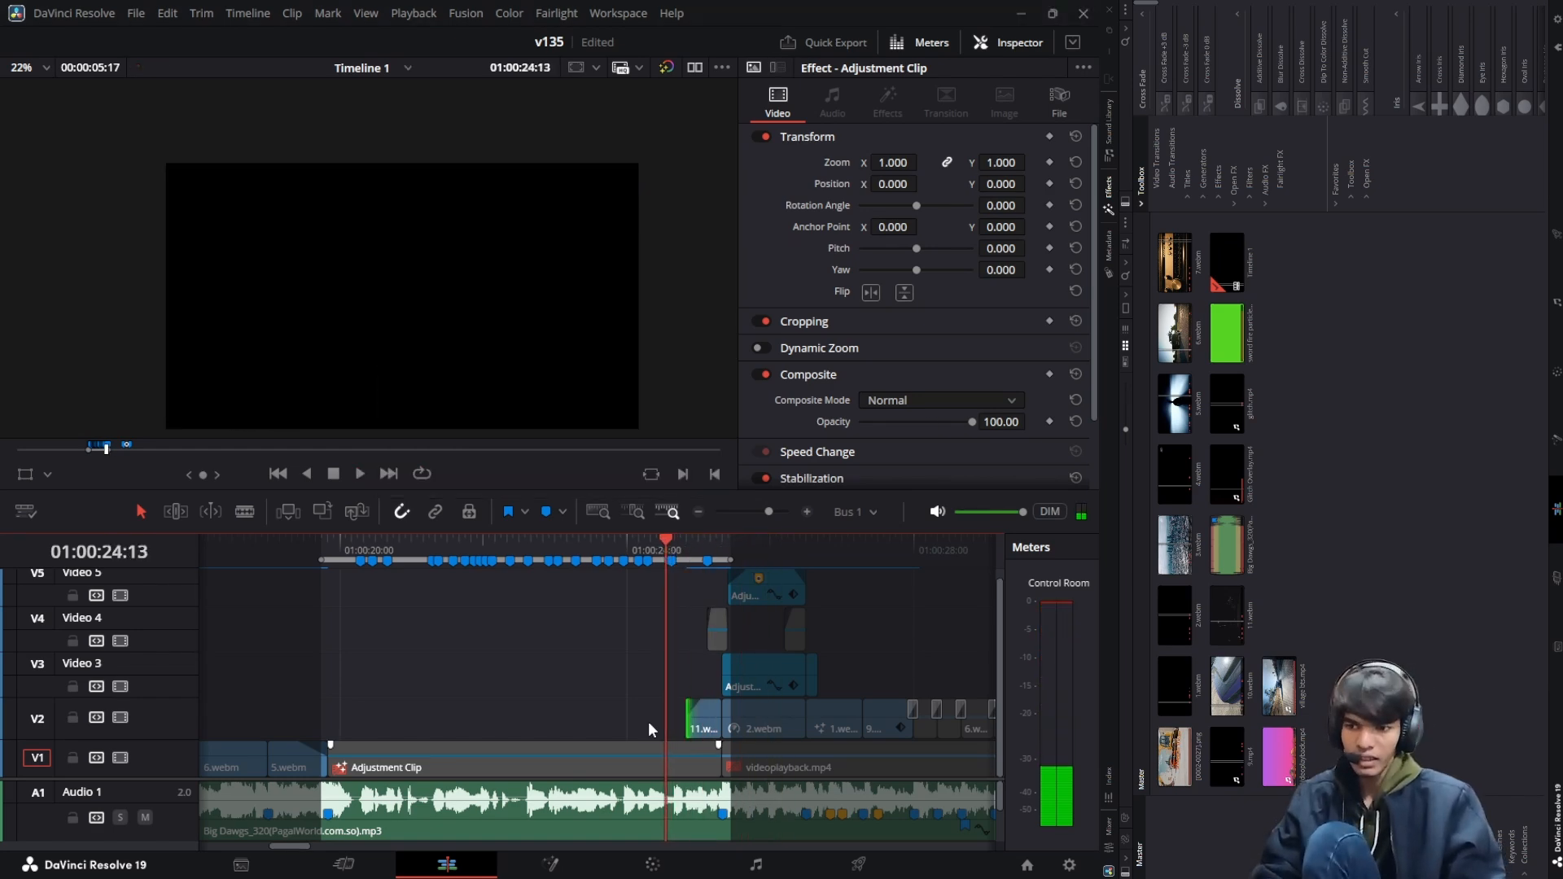
Open the adjustment clip on the Fusion page and show the color controls of the pEmitter1 node
{"action": "left_click", "coordinate": [665, 752]}
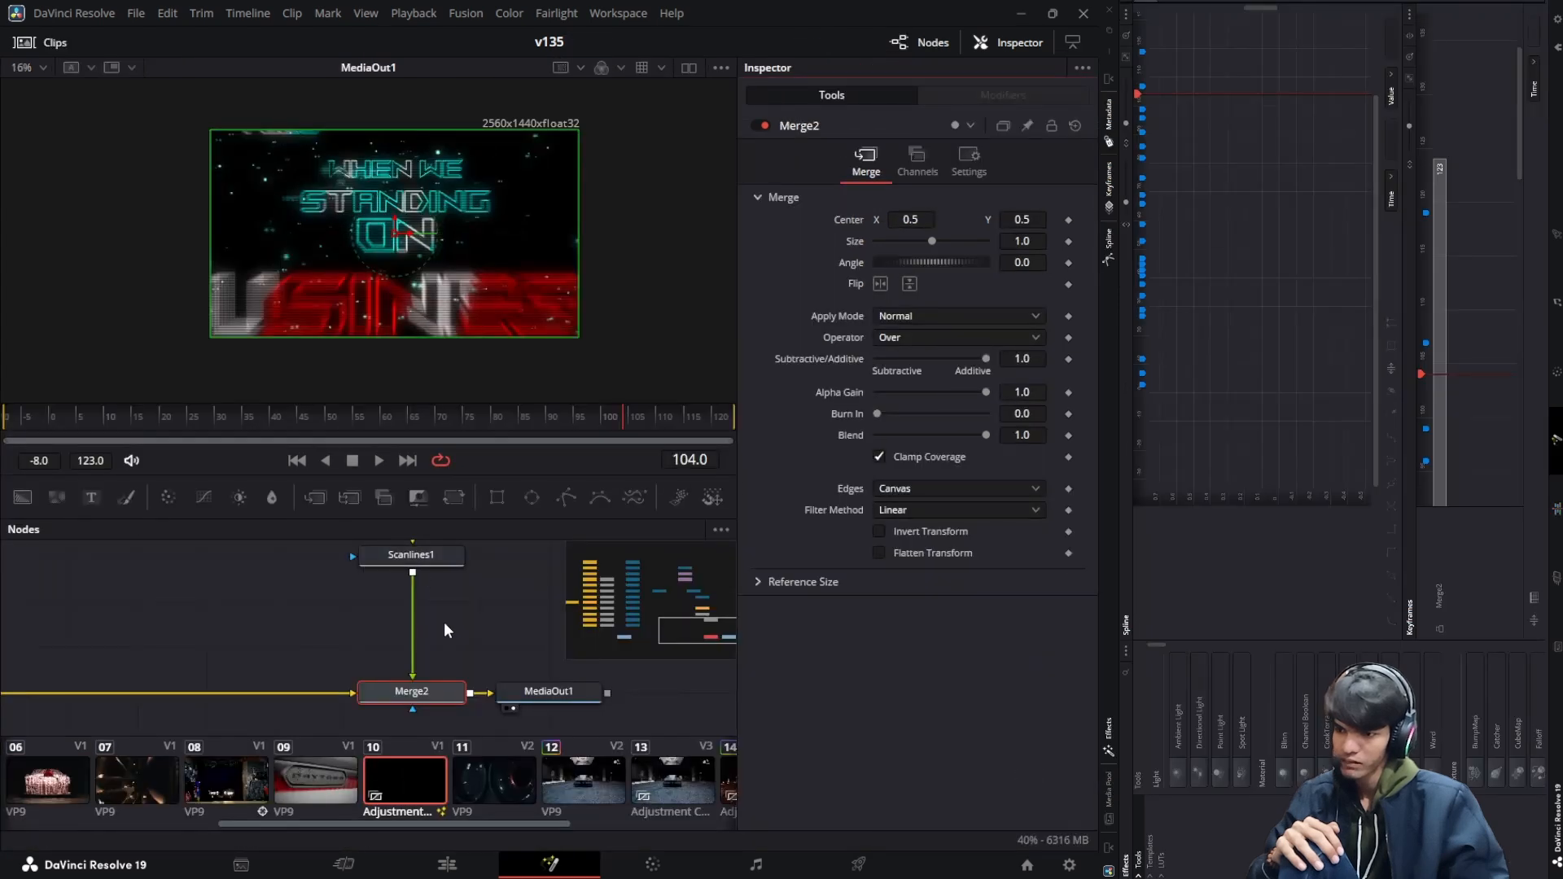
{"action": "left_click_drag", "start_coordinate": [419, 623], "coordinate": [656, 724]}
{"action": "scroll", "coordinate": [314, 659], "scroll_direction": "up", "scroll_amount": 2}
{"action": "scroll", "coordinate": [492, 633], "scroll_direction": "up", "scroll_amount": 2}
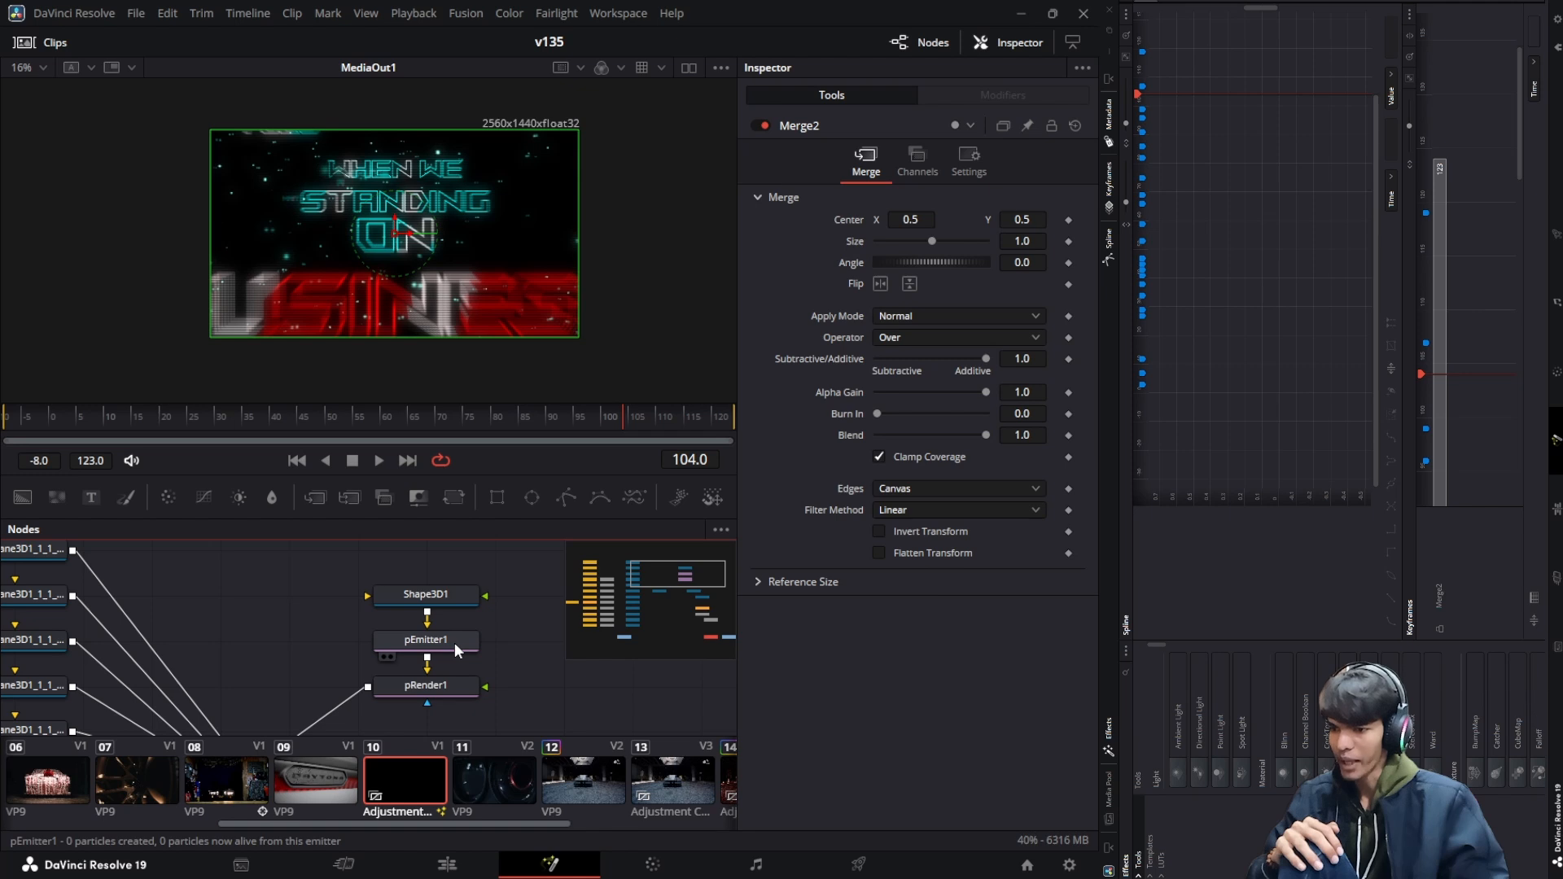
{"action": "left_click", "coordinate": [455, 643]}
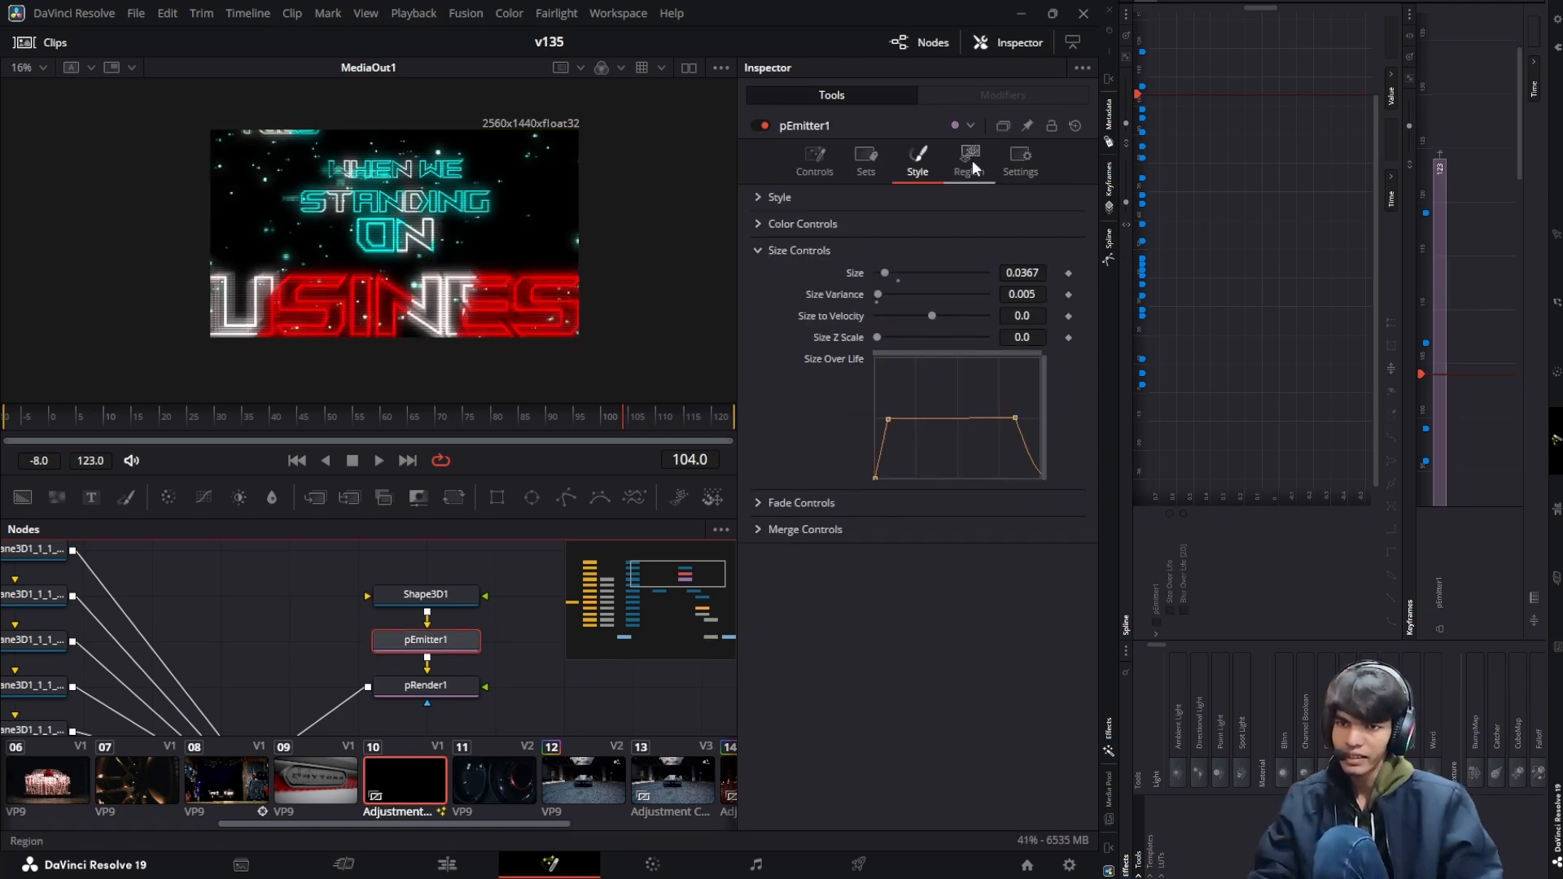
{"action": "left_click", "coordinate": [759, 223]}
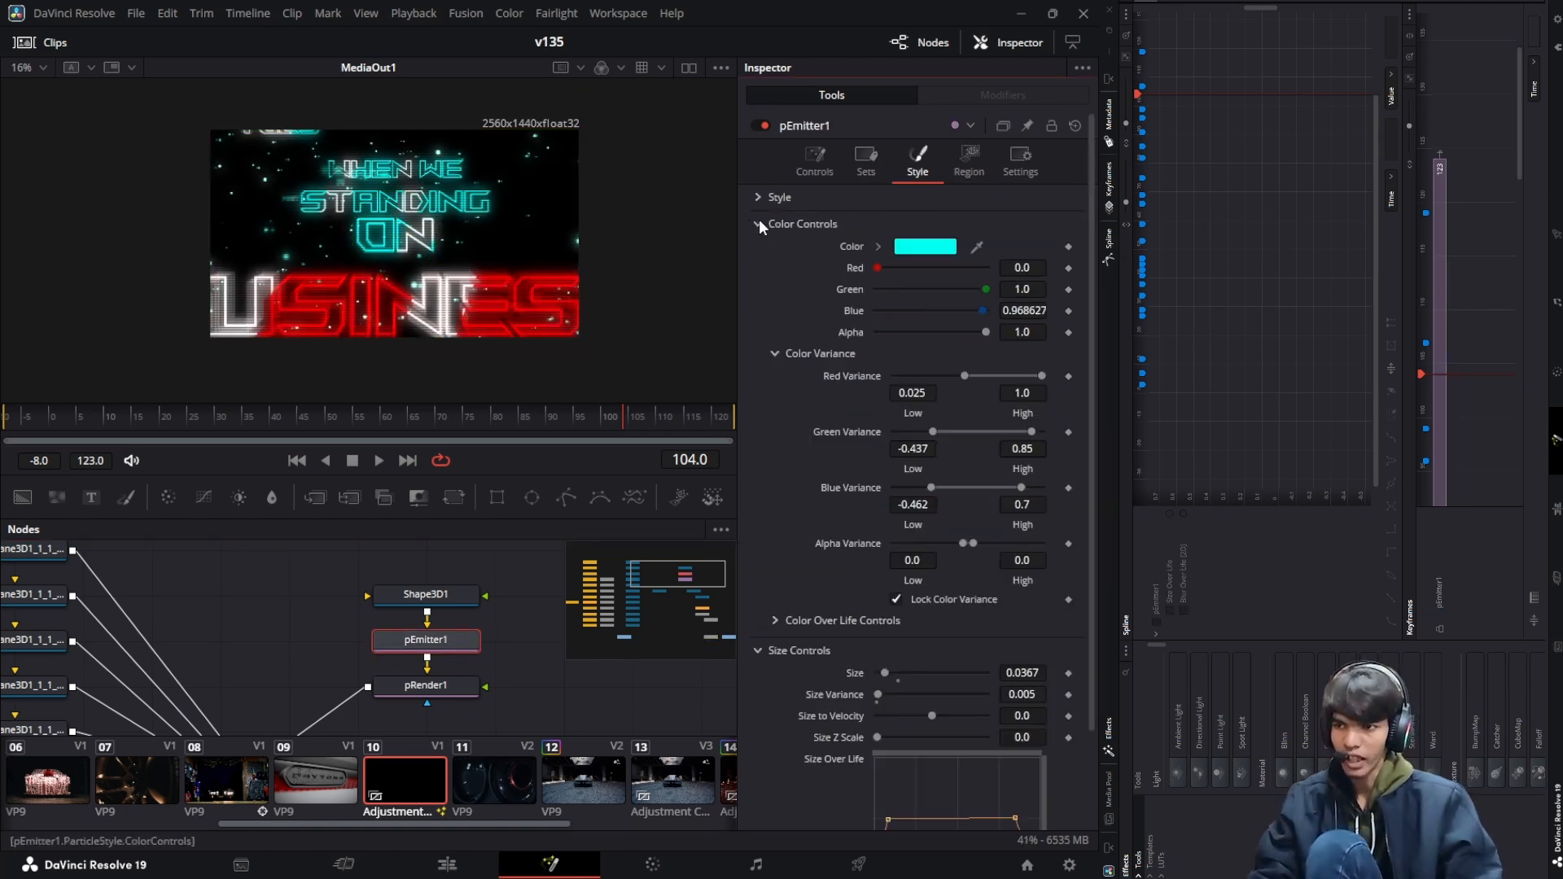
{"action": "left_click_drag", "start_coordinate": [628, 422], "coordinate": [540, 417]}
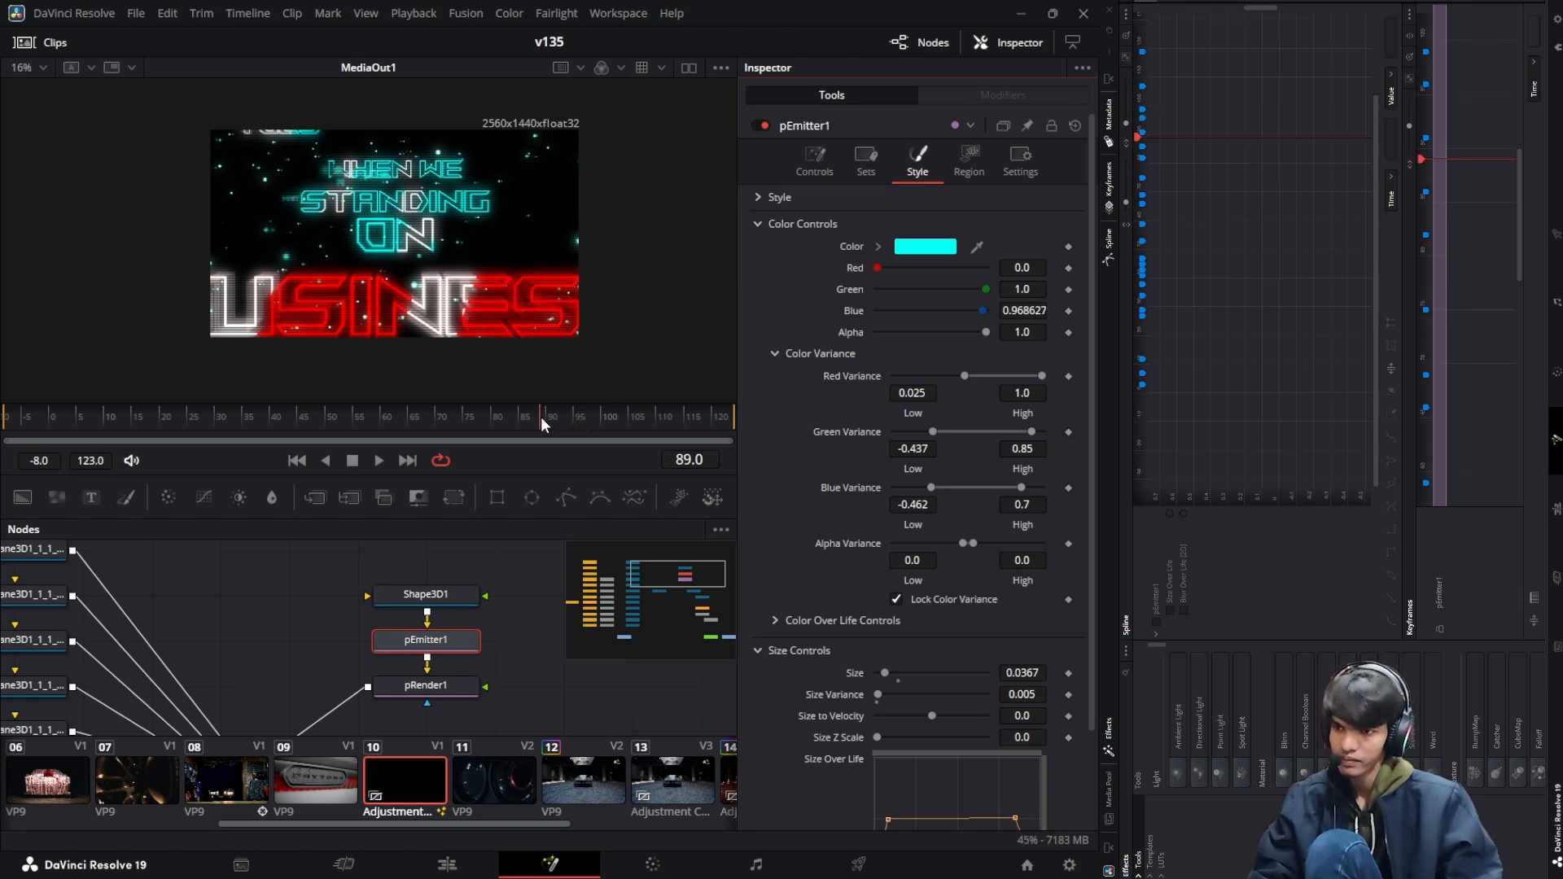
{"action": "left_click", "coordinate": [1067, 247]}
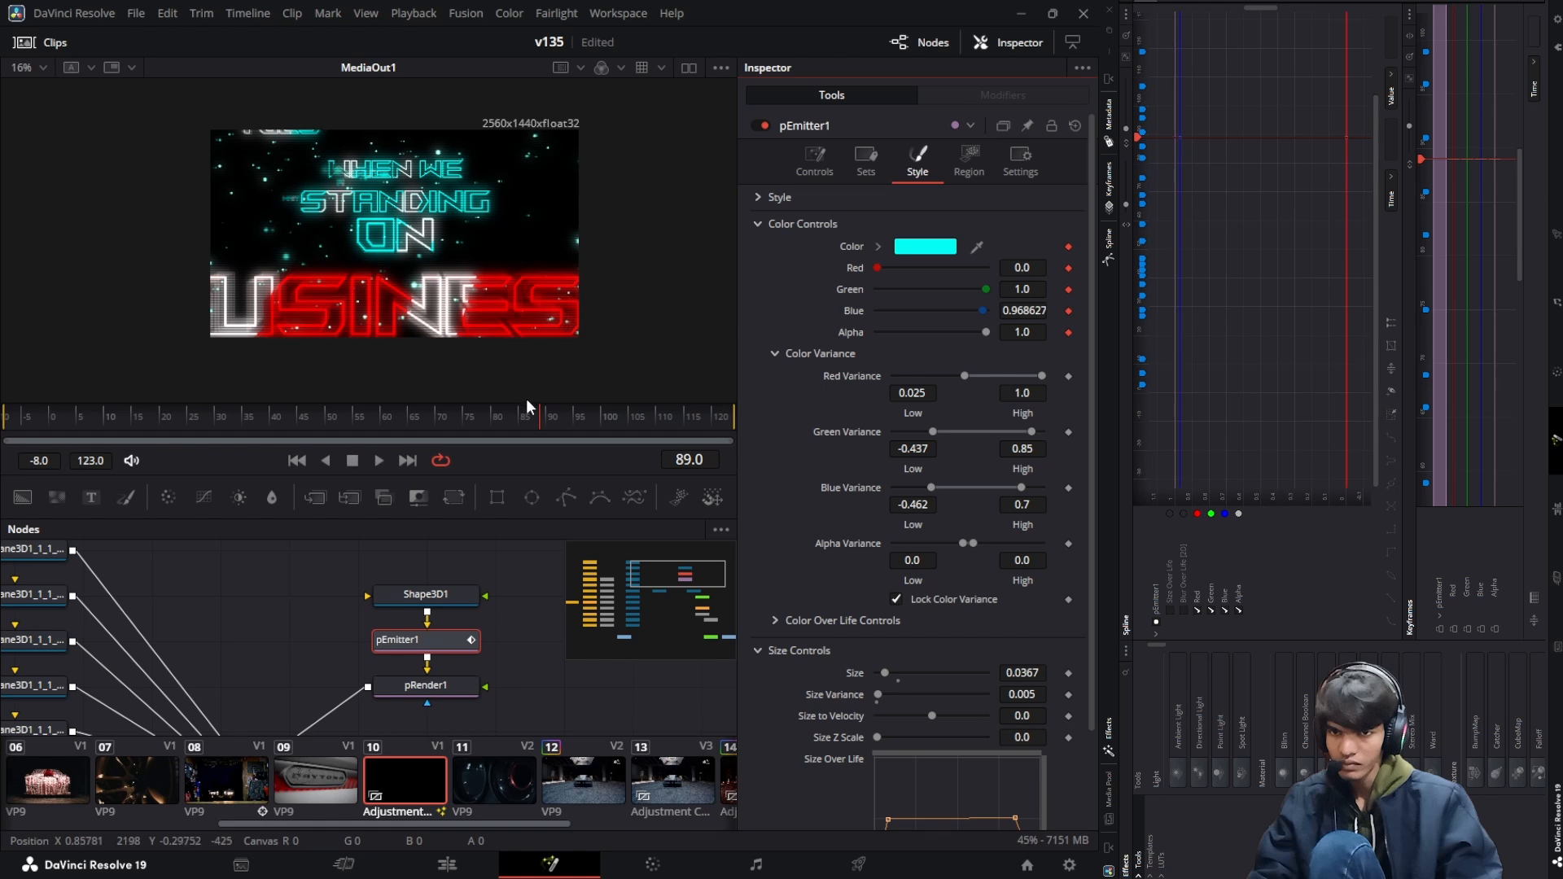
{"action": "left_click", "coordinate": [1068, 247]}
Keyframe the pEmitter1 color as cyan at frame 91
{"action": "key", "text": "Right"}
{"action": "key", "text": "Right"}
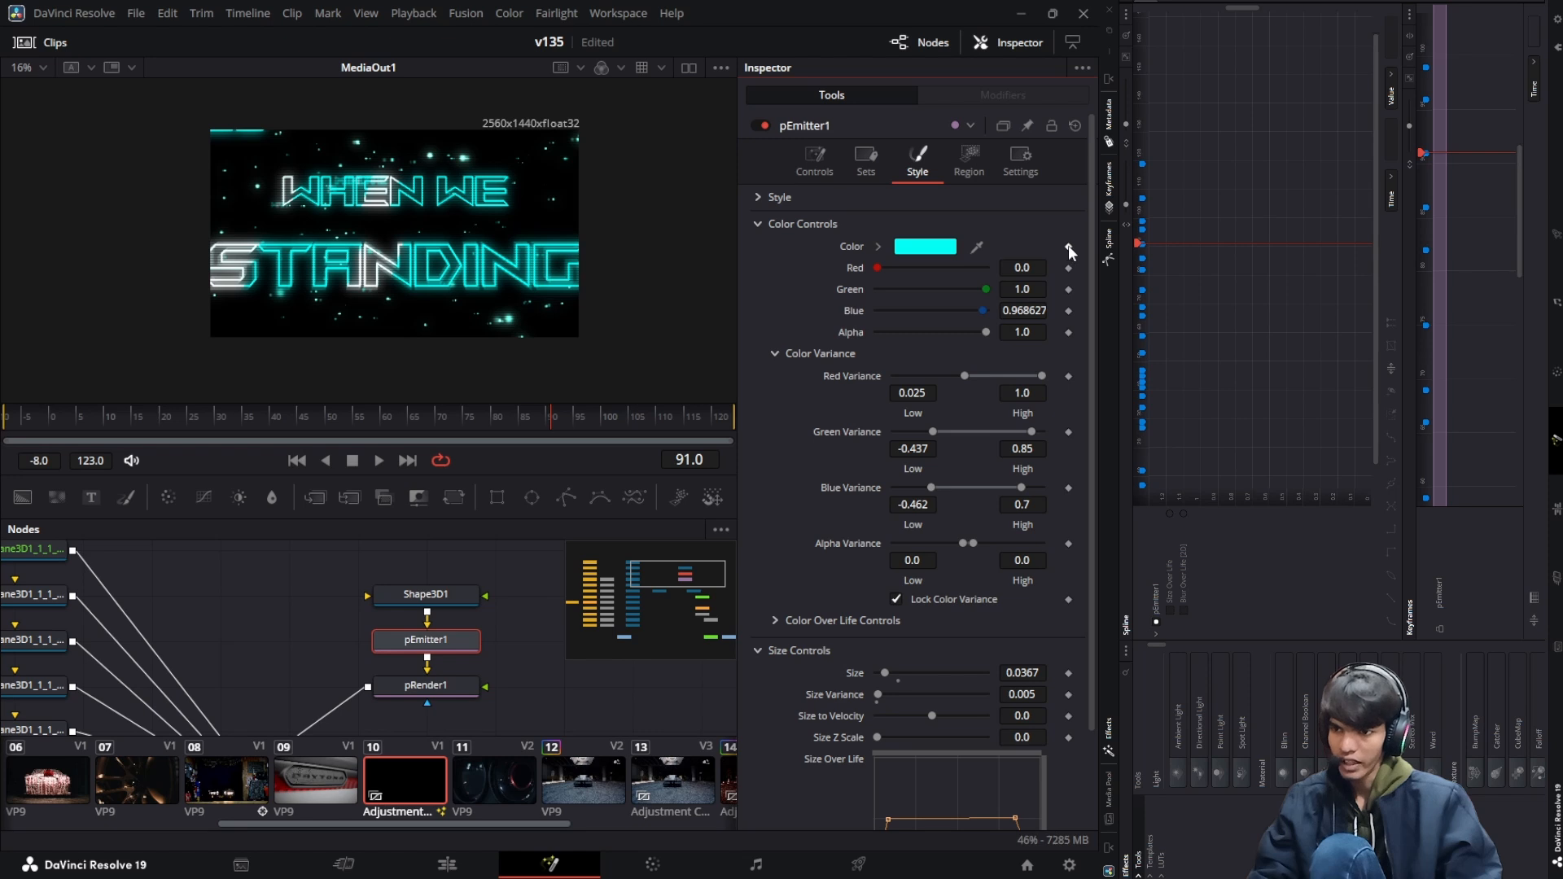
{"action": "left_click", "coordinate": [1068, 245]}
{"action": "key", "text": "Right"}
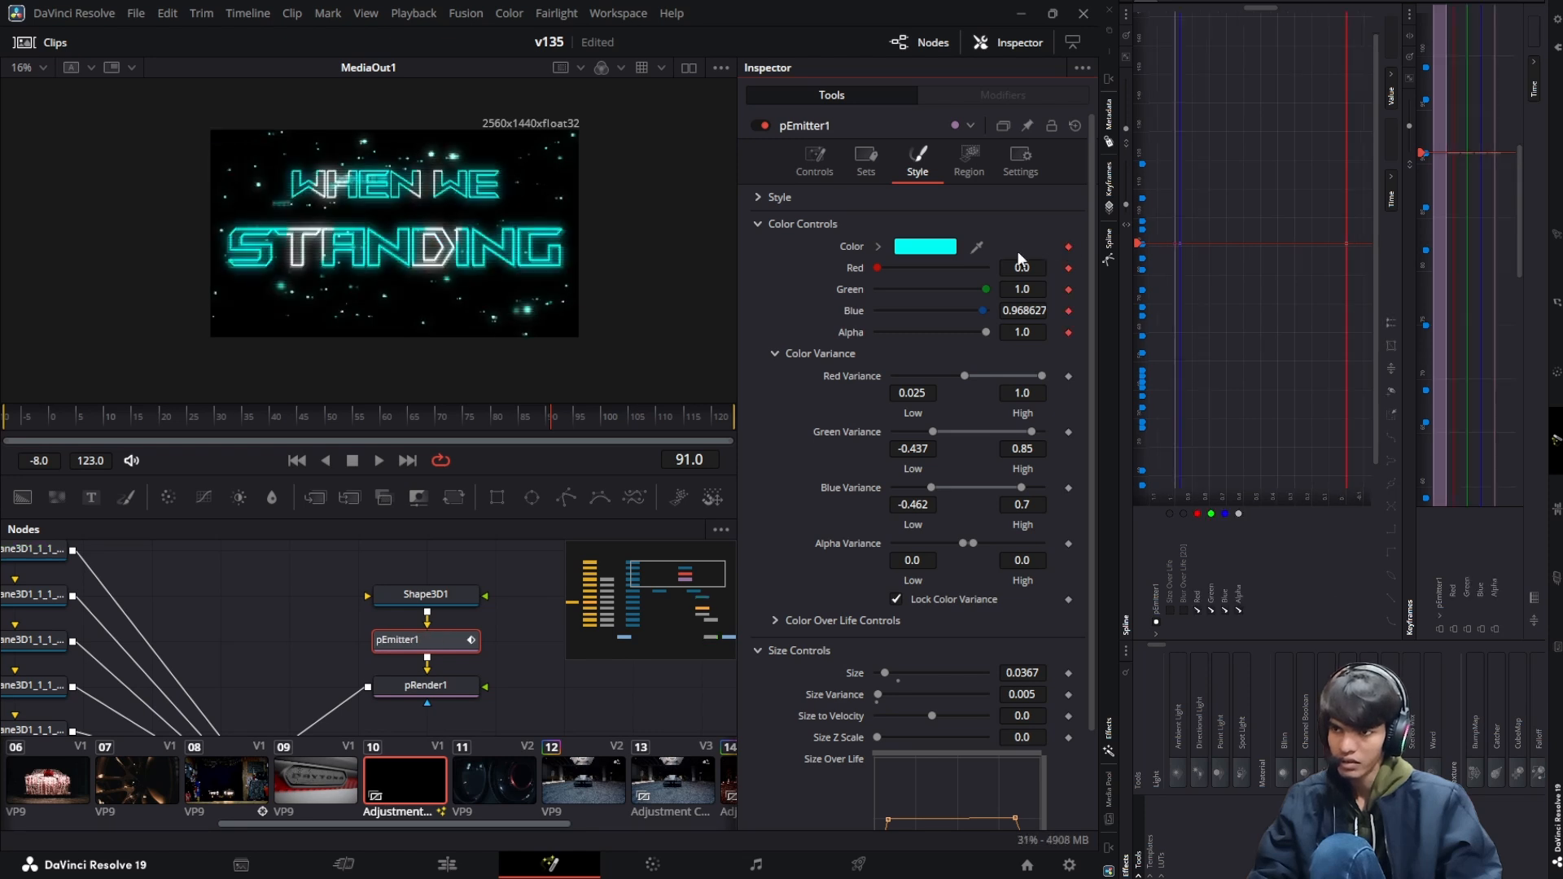
Set the particle color to red #ff0004 at frame 95
{"action": "key", "text": "Right"}
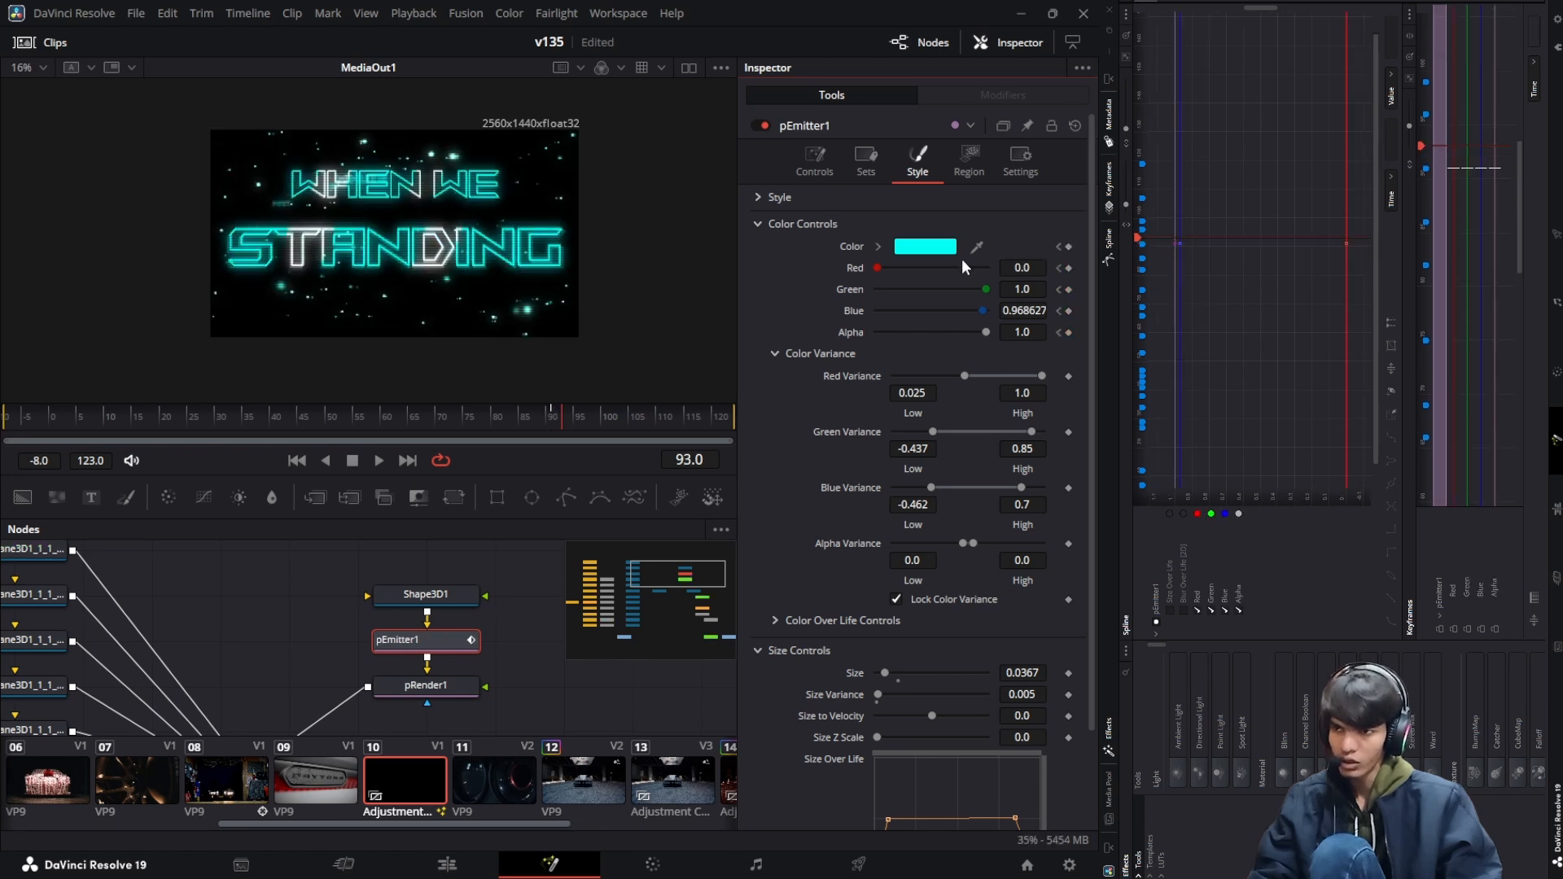
{"action": "key", "text": "Right"}
{"action": "key", "text": "Right"}
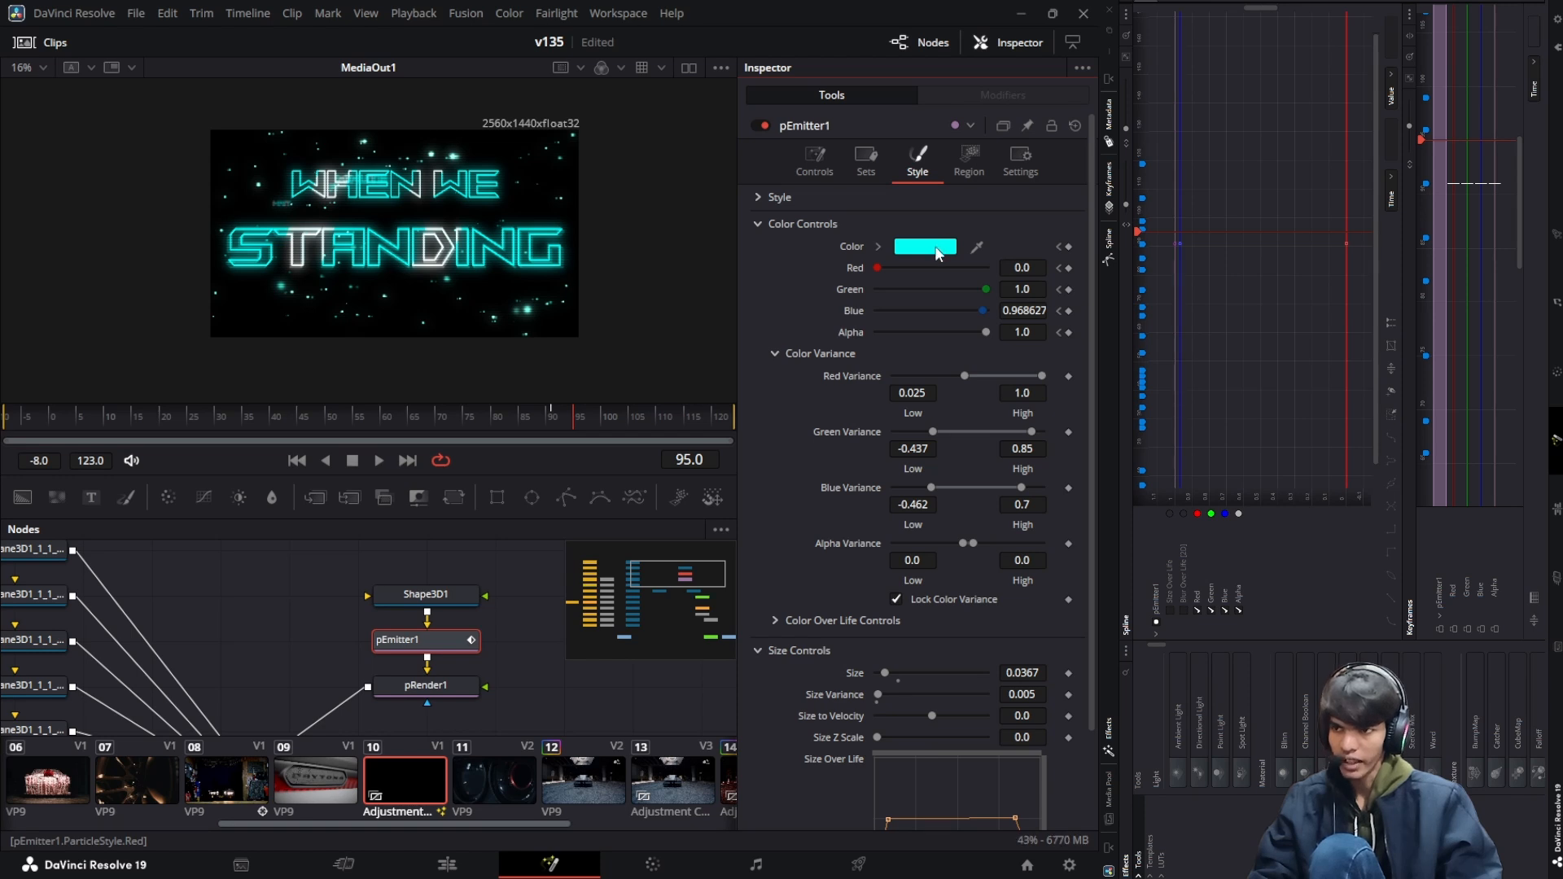
{"action": "key", "text": "Right"}
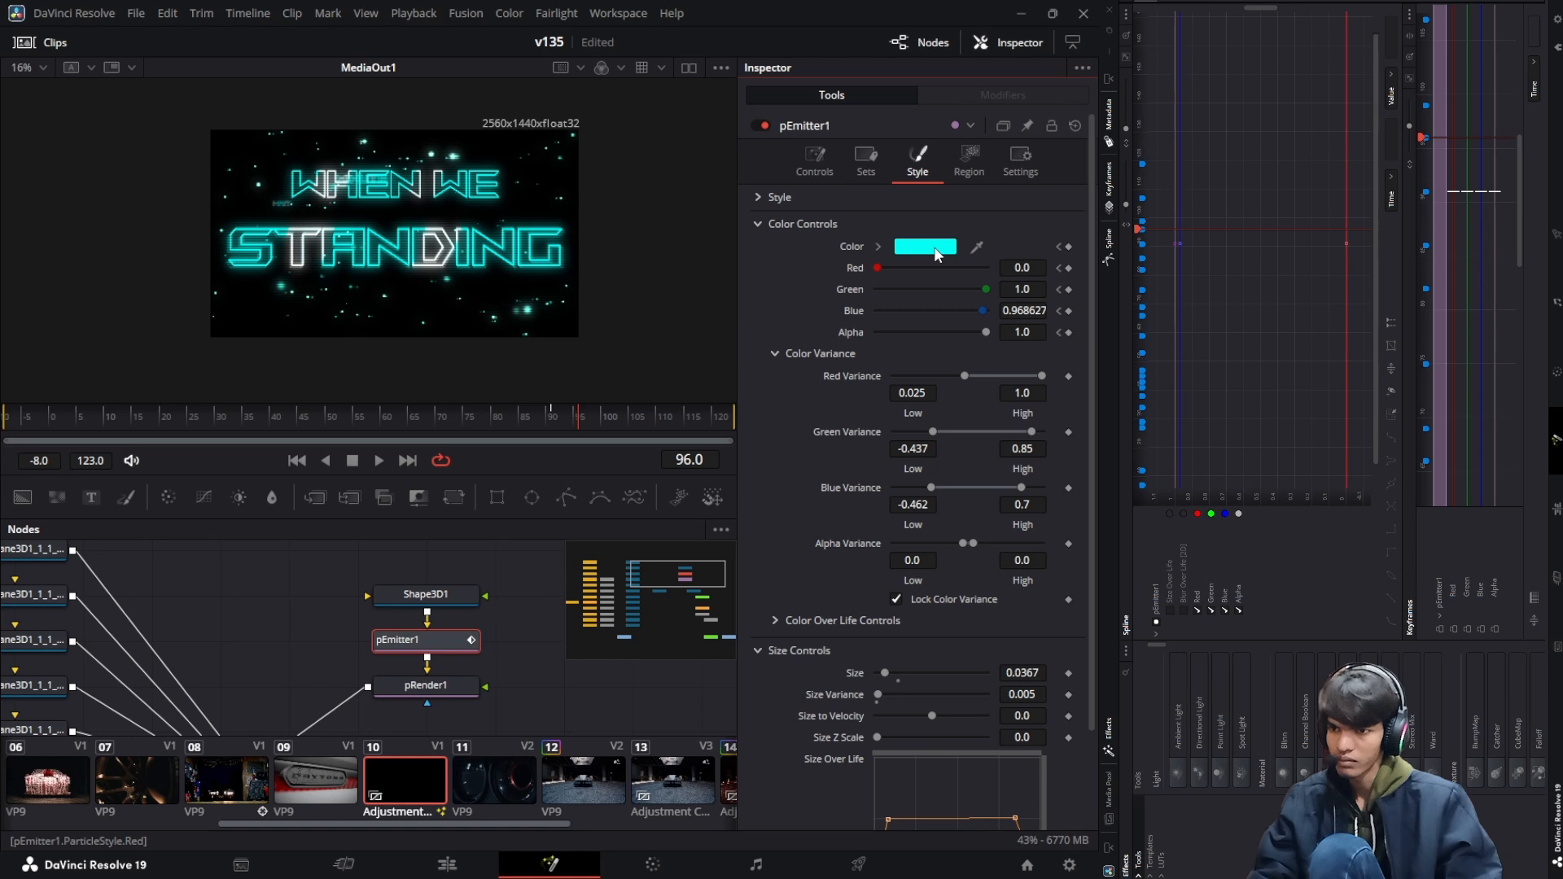
{"action": "left_click", "coordinate": [934, 247]}
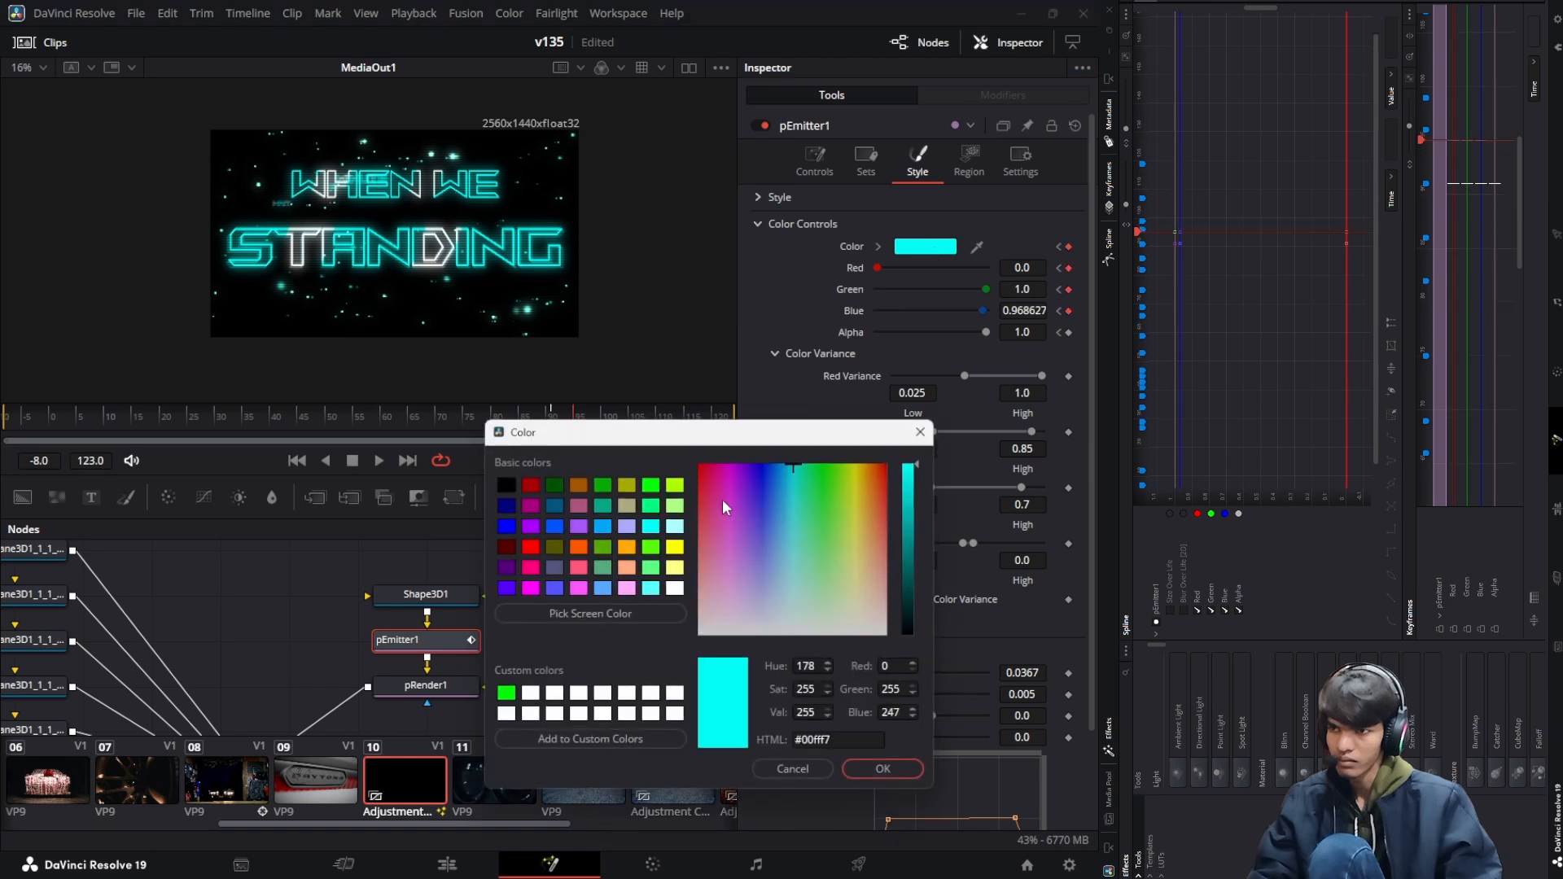
{"action": "left_click_drag", "start_coordinate": [722, 501], "coordinate": [597, 375]}
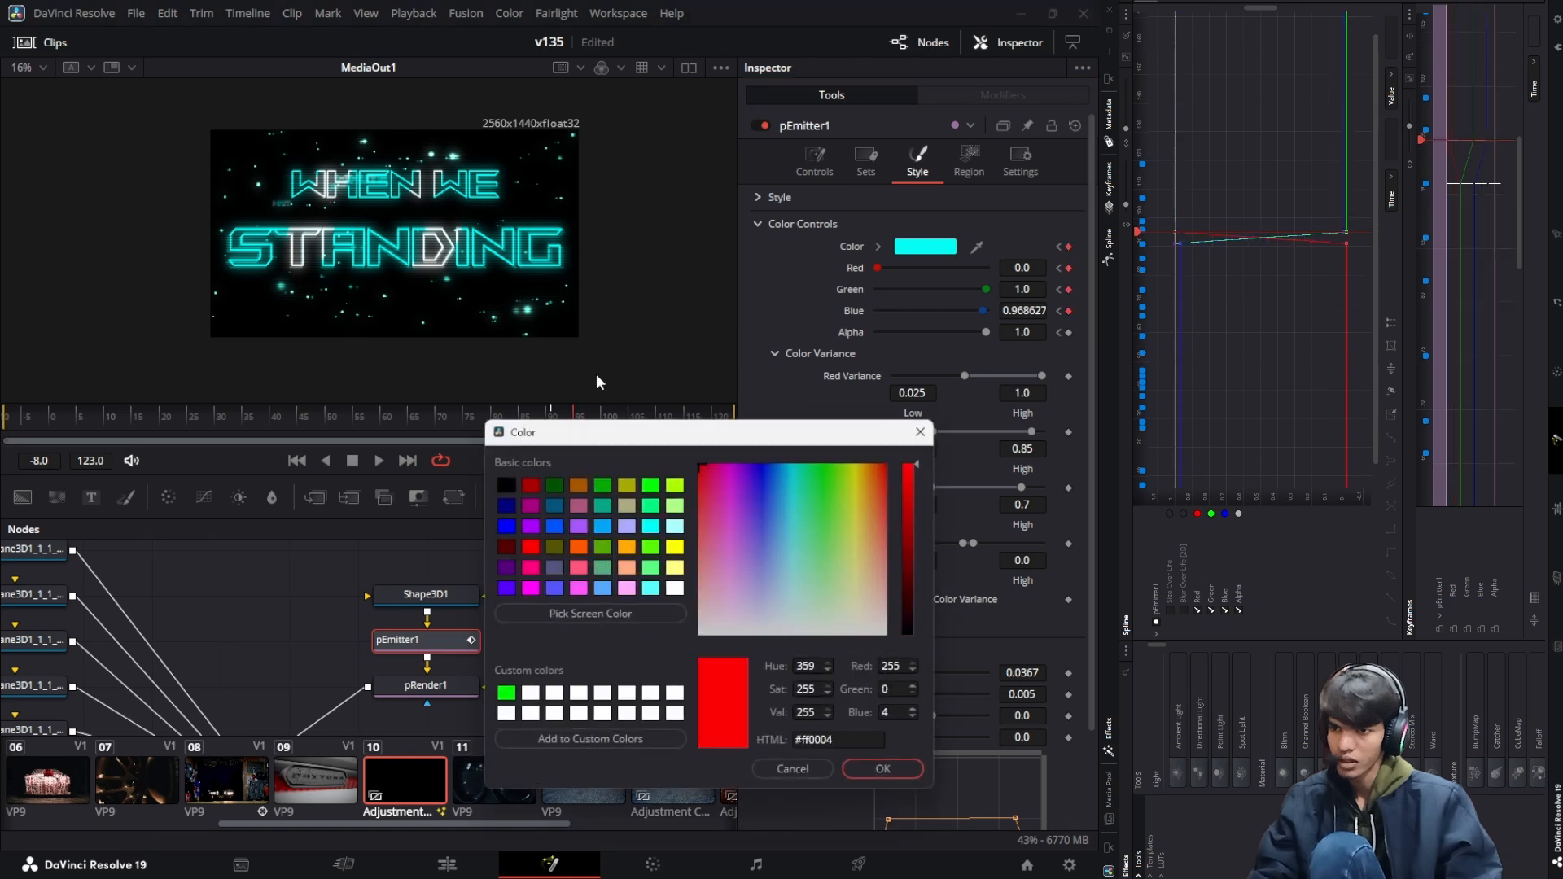
{"action": "left_click", "coordinate": [902, 769]}
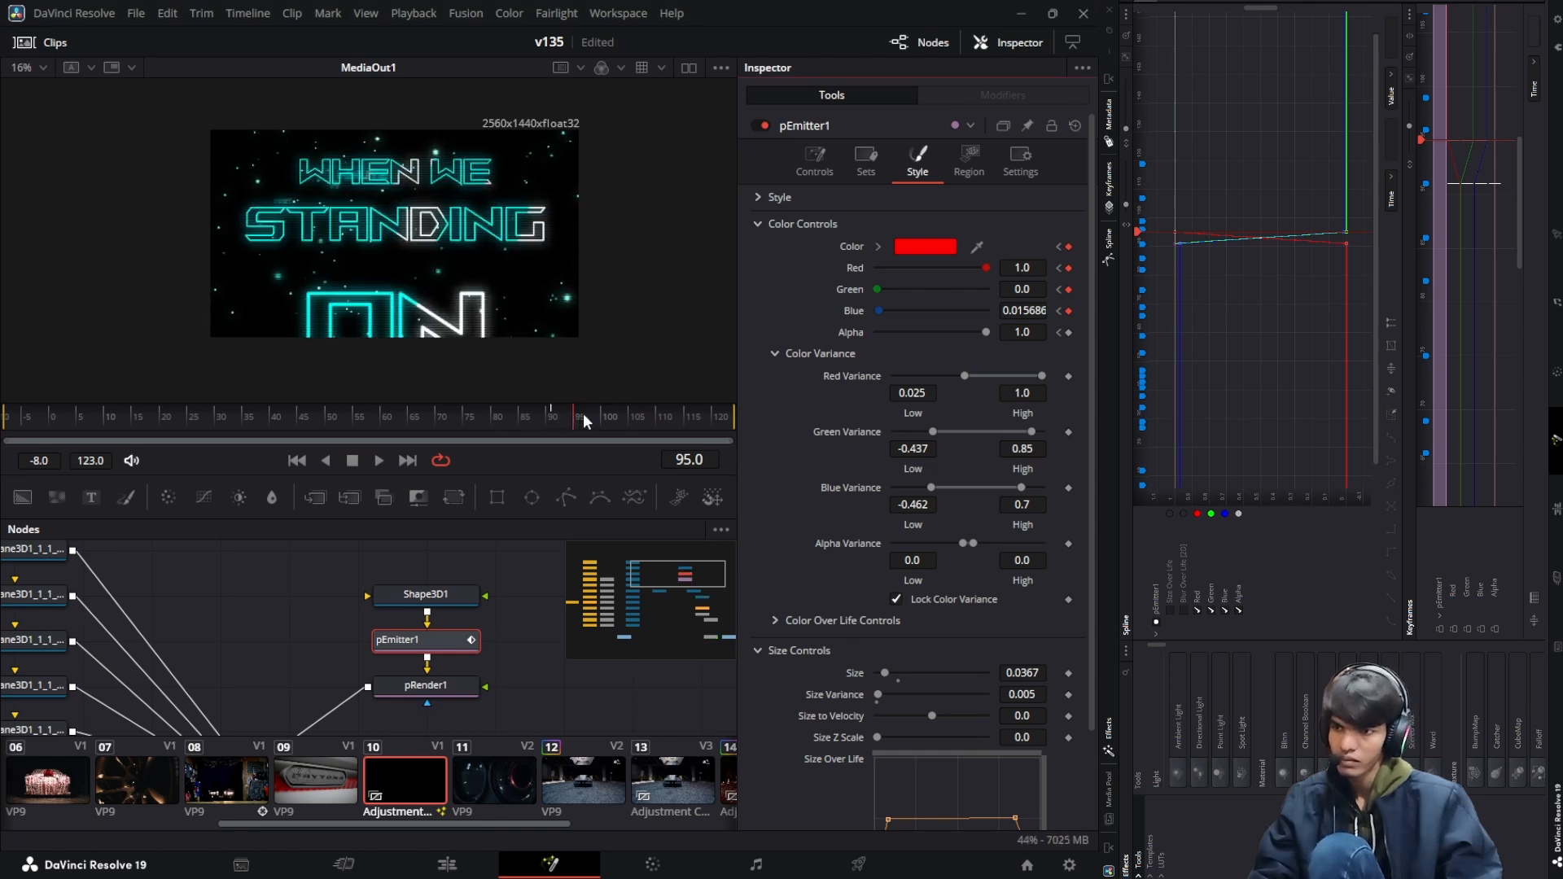
Check the particle color in the rendered scene at frames 106, 112 and 119
{"action": "left_click", "coordinate": [638, 417]}
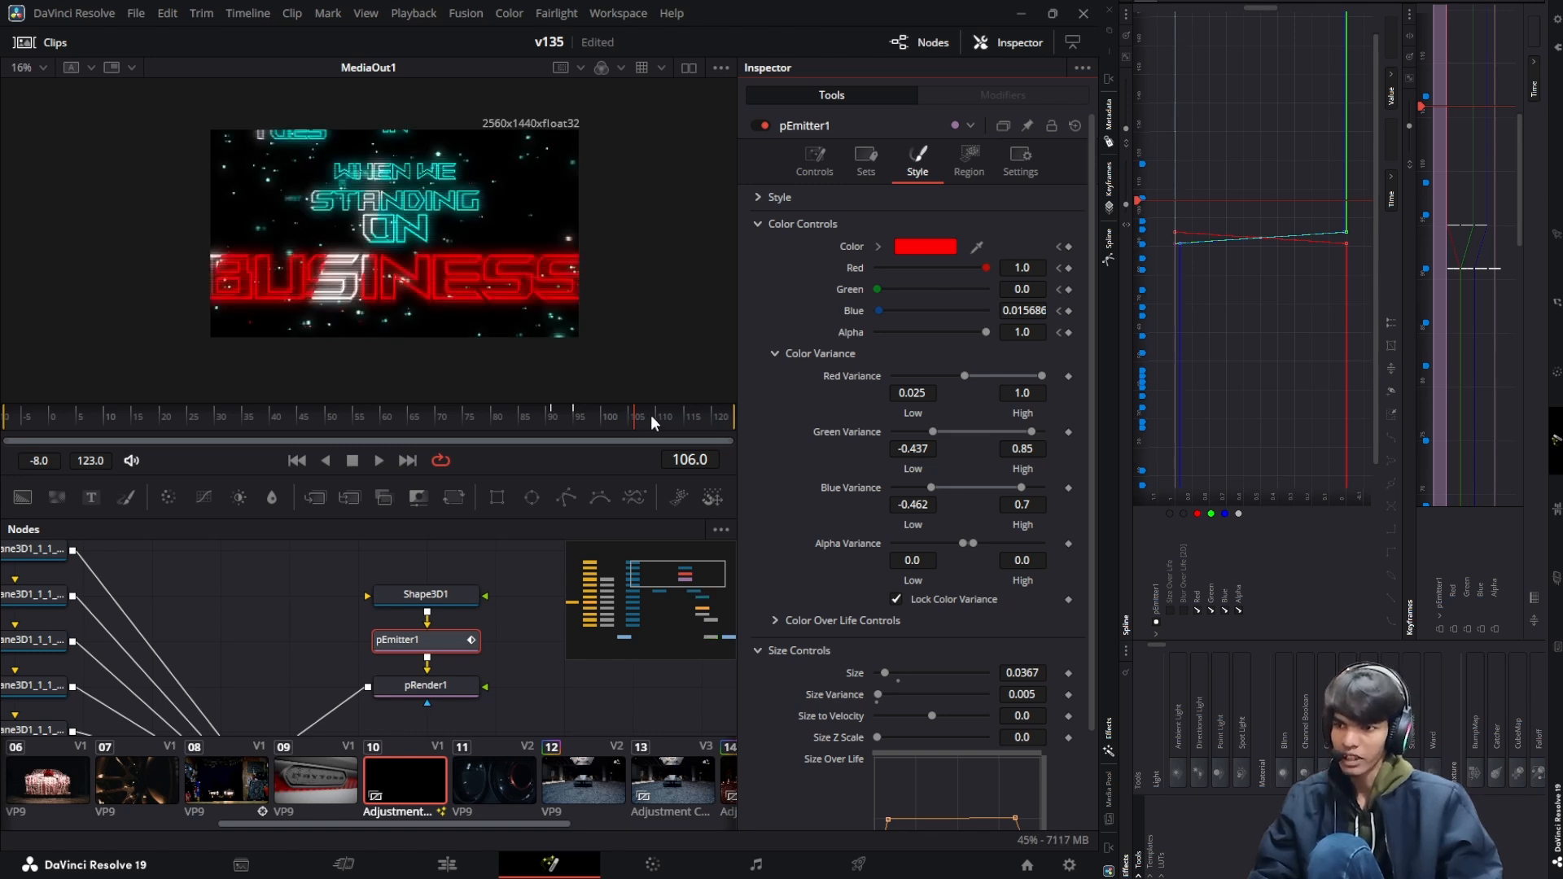
{"action": "left_click", "coordinate": [666, 410]}
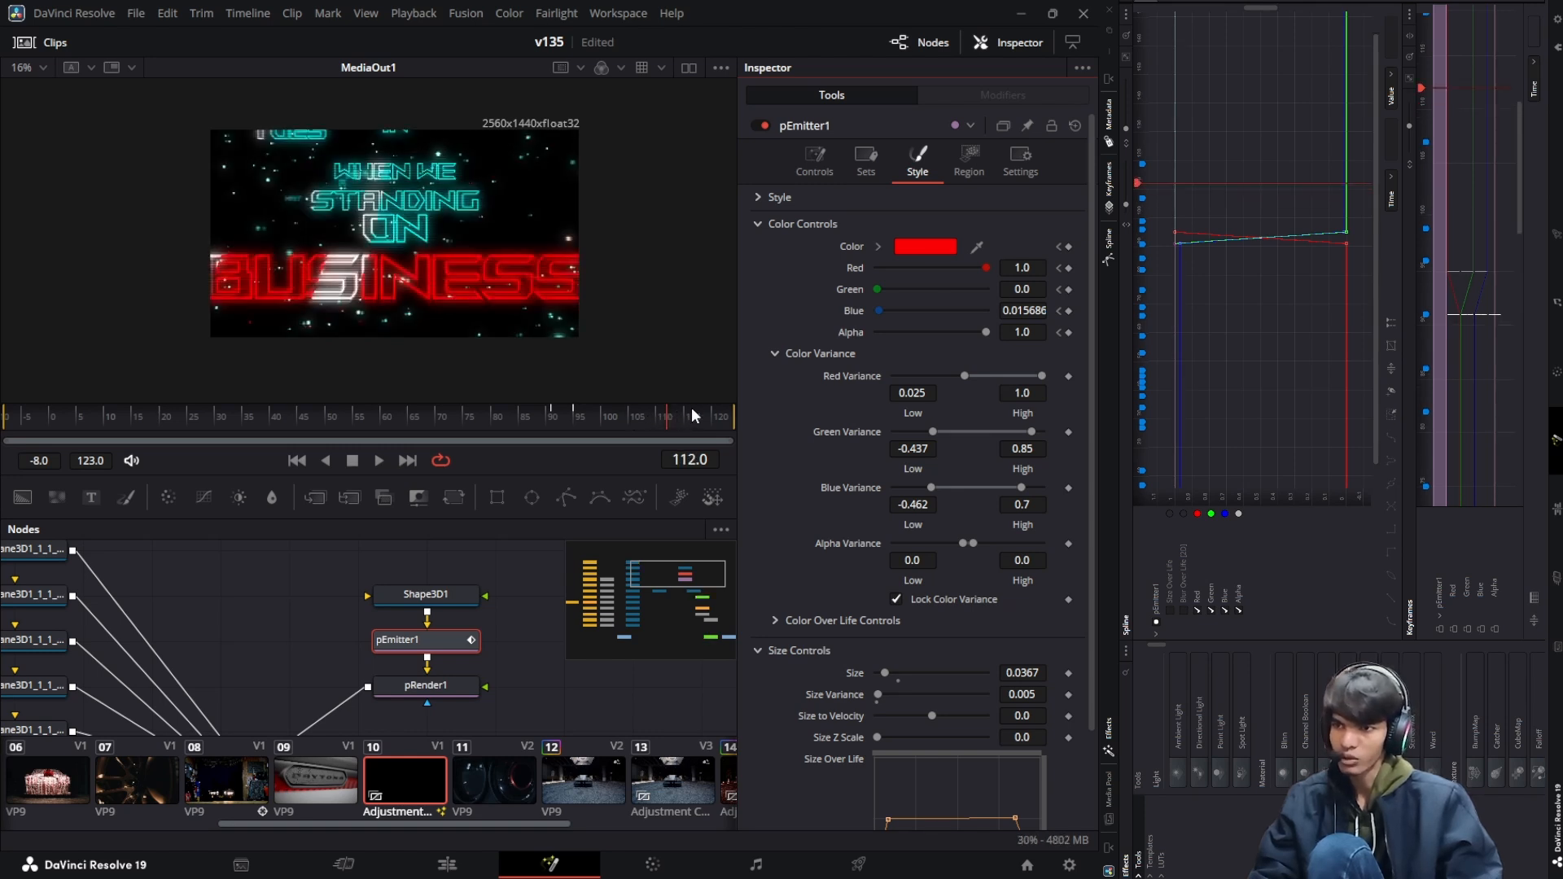
{"action": "left_click", "coordinate": [708, 418]}
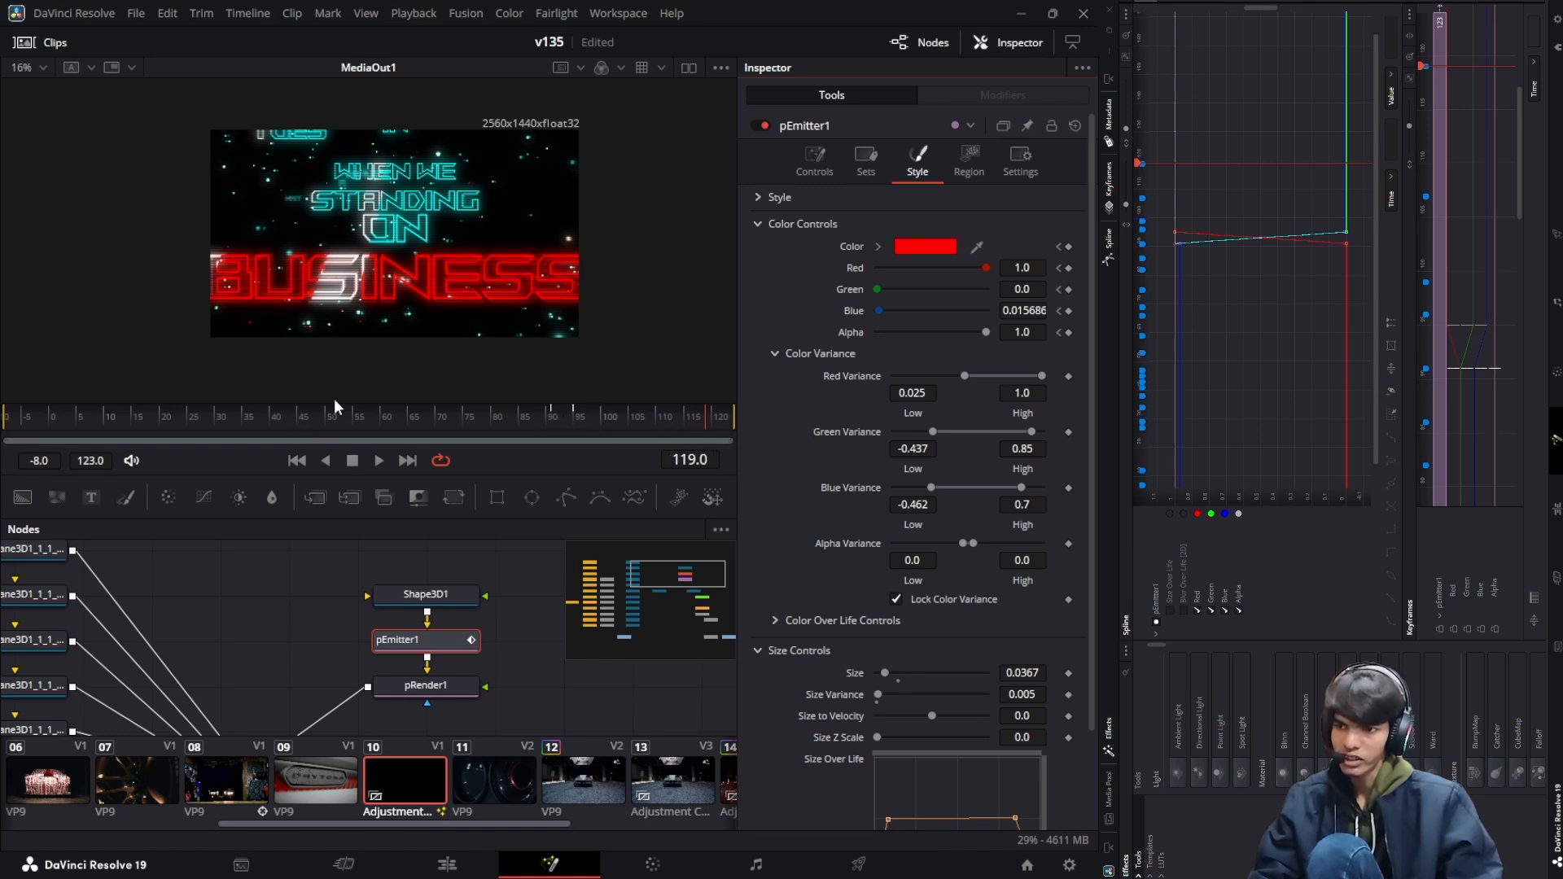
Display the pRender1 output in the viewer and zoom out to examine the emitted particles
{"action": "scroll", "coordinate": [321, 604], "scroll_direction": "down", "scroll_amount": 3}
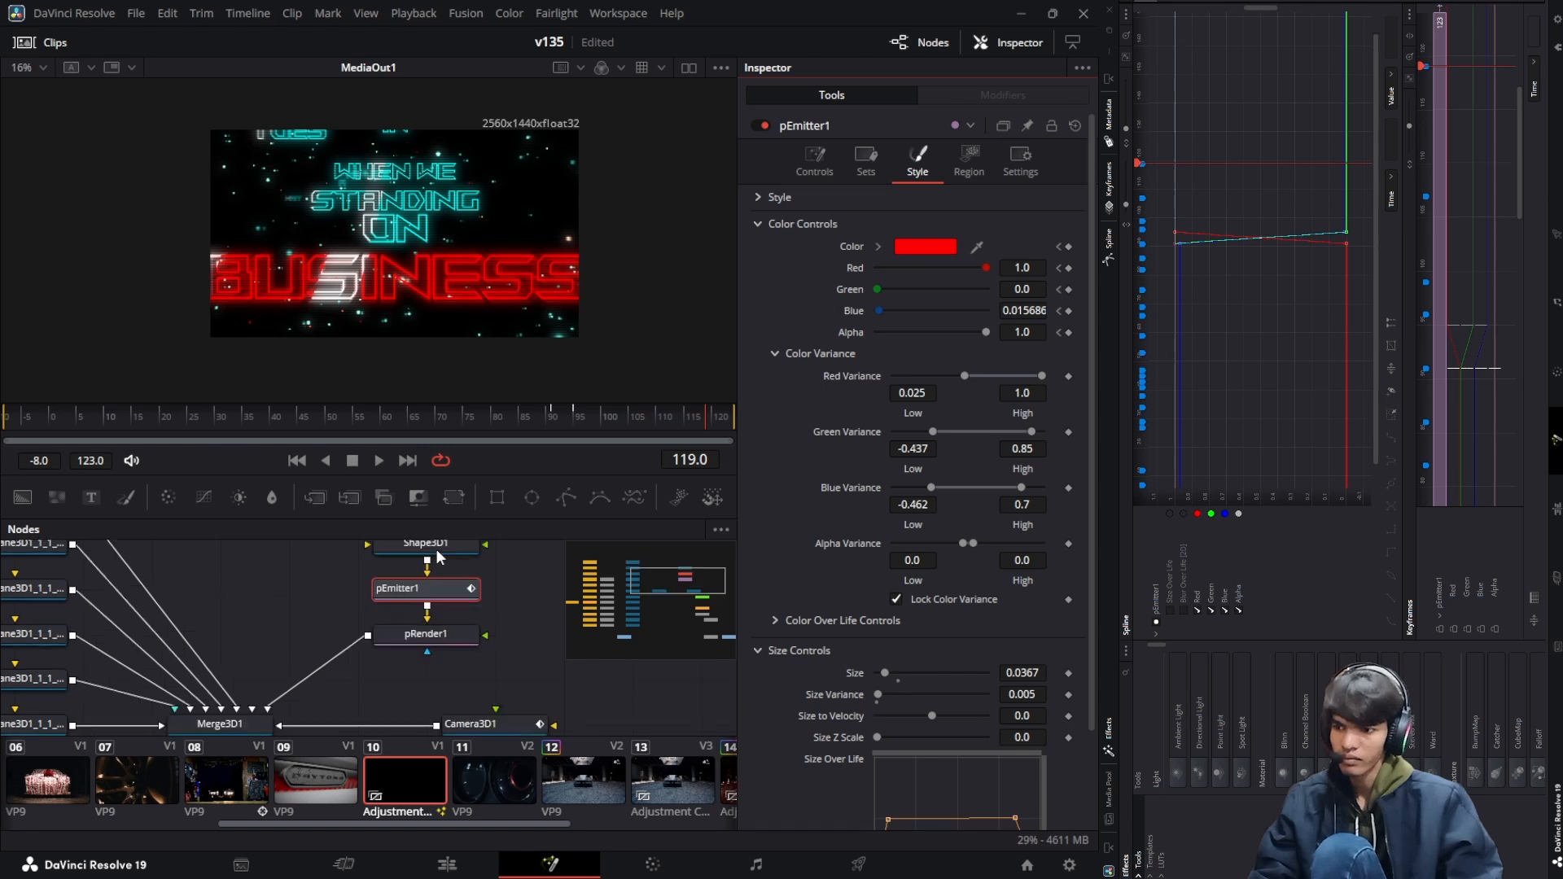
{"action": "scroll", "coordinate": [321, 604], "scroll_direction": "up", "scroll_amount": 3}
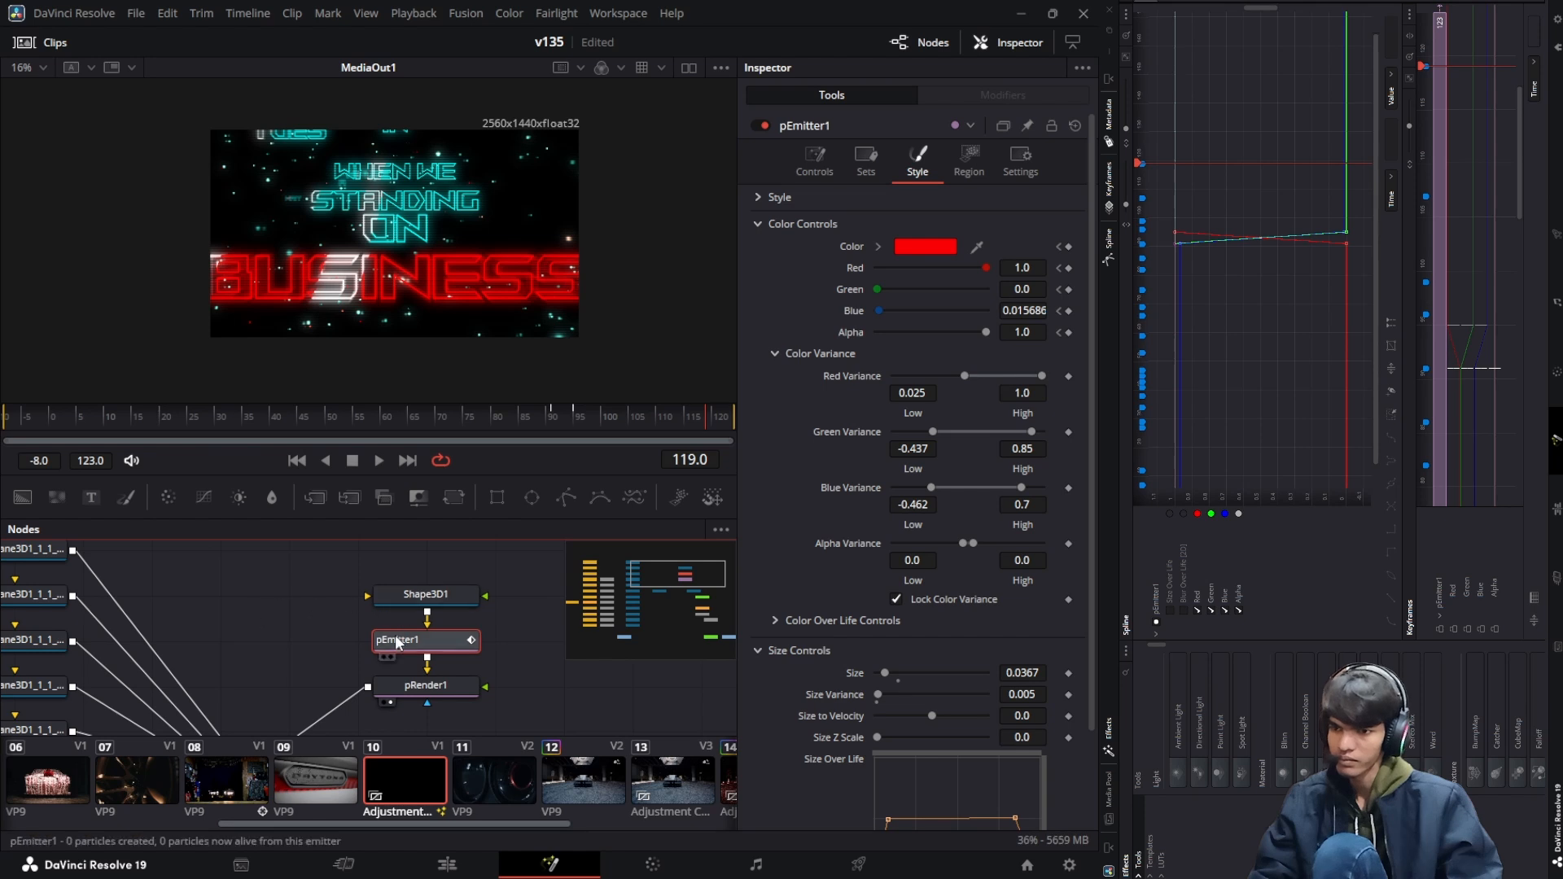
{"action": "scroll", "coordinate": [395, 637], "scroll_direction": "down", "scroll_amount": 5}
{"action": "scroll", "coordinate": [560, 678], "scroll_direction": "down", "scroll_amount": 5}
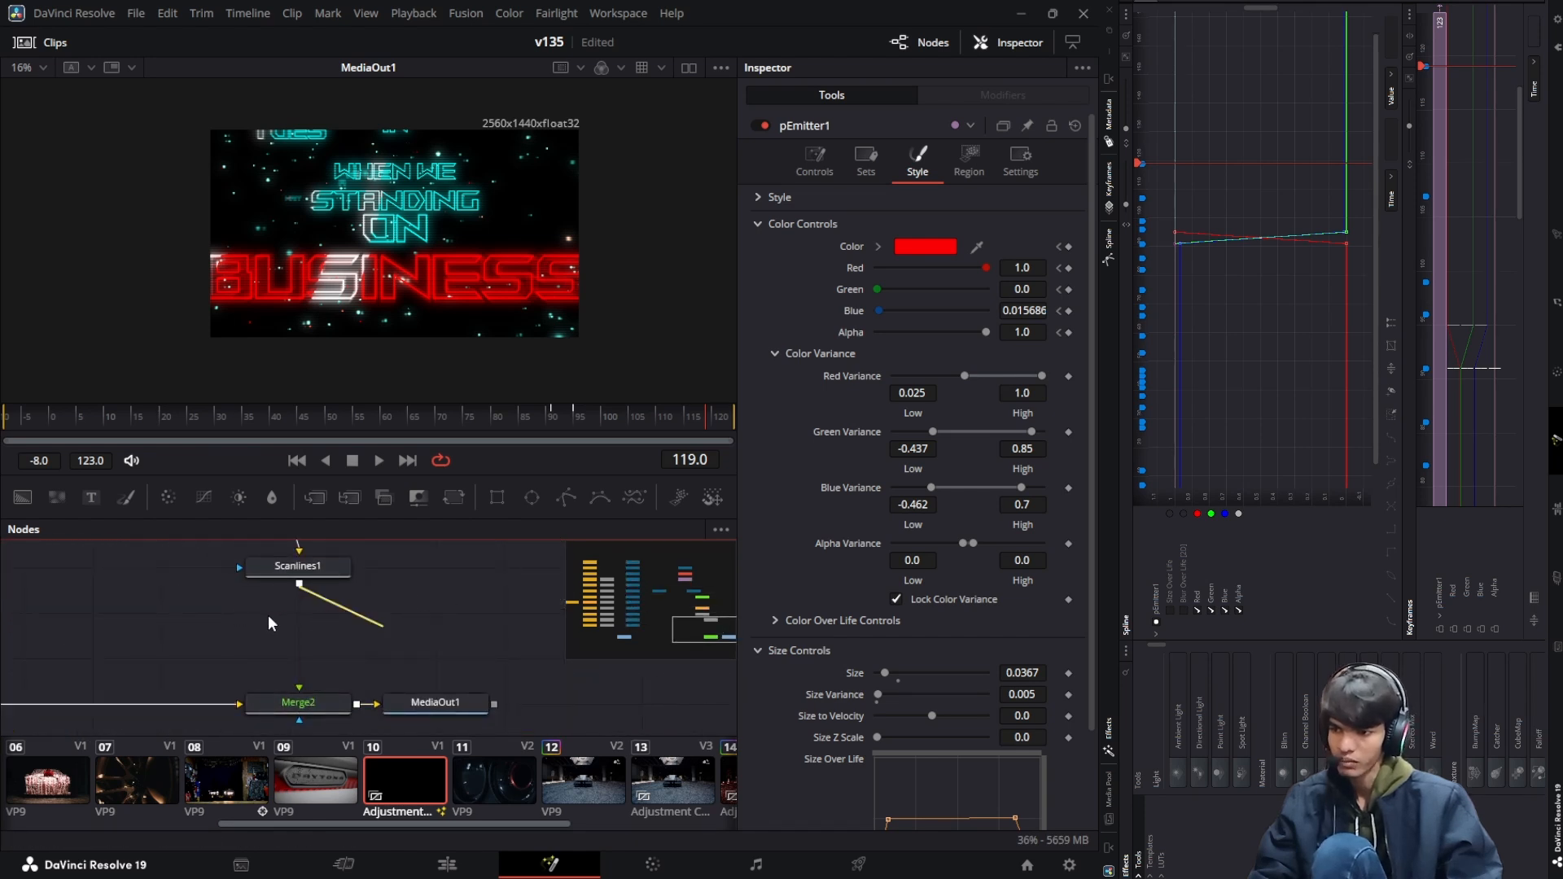
{"action": "scroll", "coordinate": [342, 614], "scroll_direction": "up", "scroll_amount": 8}
{"action": "left_click_drag", "start_coordinate": [268, 619], "coordinate": [431, 618]}
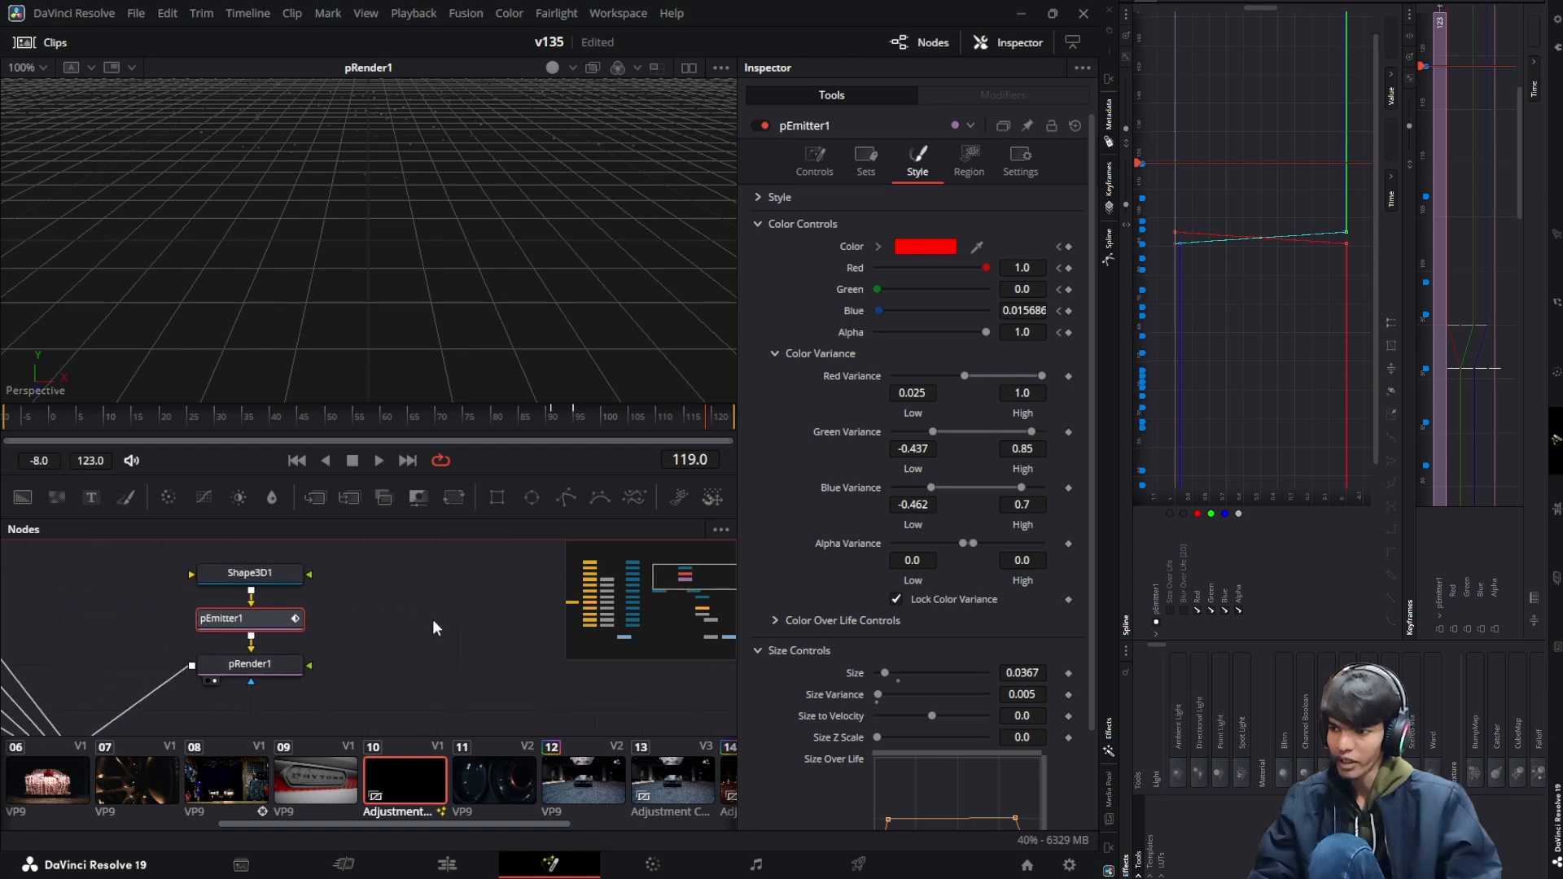
{"action": "scroll", "coordinate": [268, 656], "scroll_direction": "down", "scroll_amount": 2}
{"action": "left_click_drag", "start_coordinate": [238, 655], "coordinate": [261, 654]}
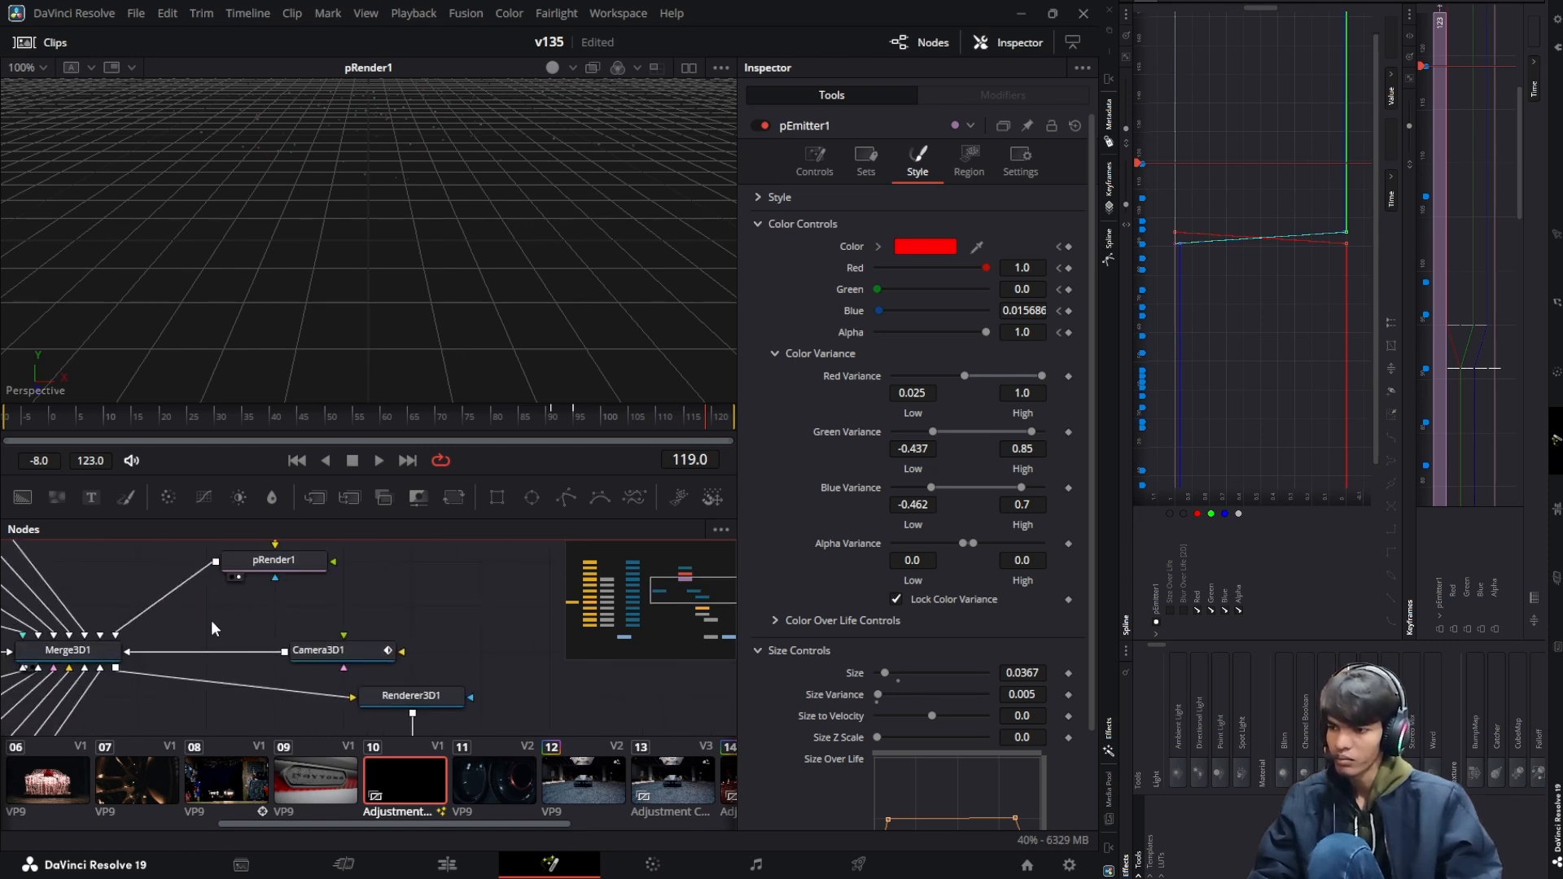
{"action": "scroll", "coordinate": [408, 252], "scroll_direction": "down", "scroll_amount": 12}
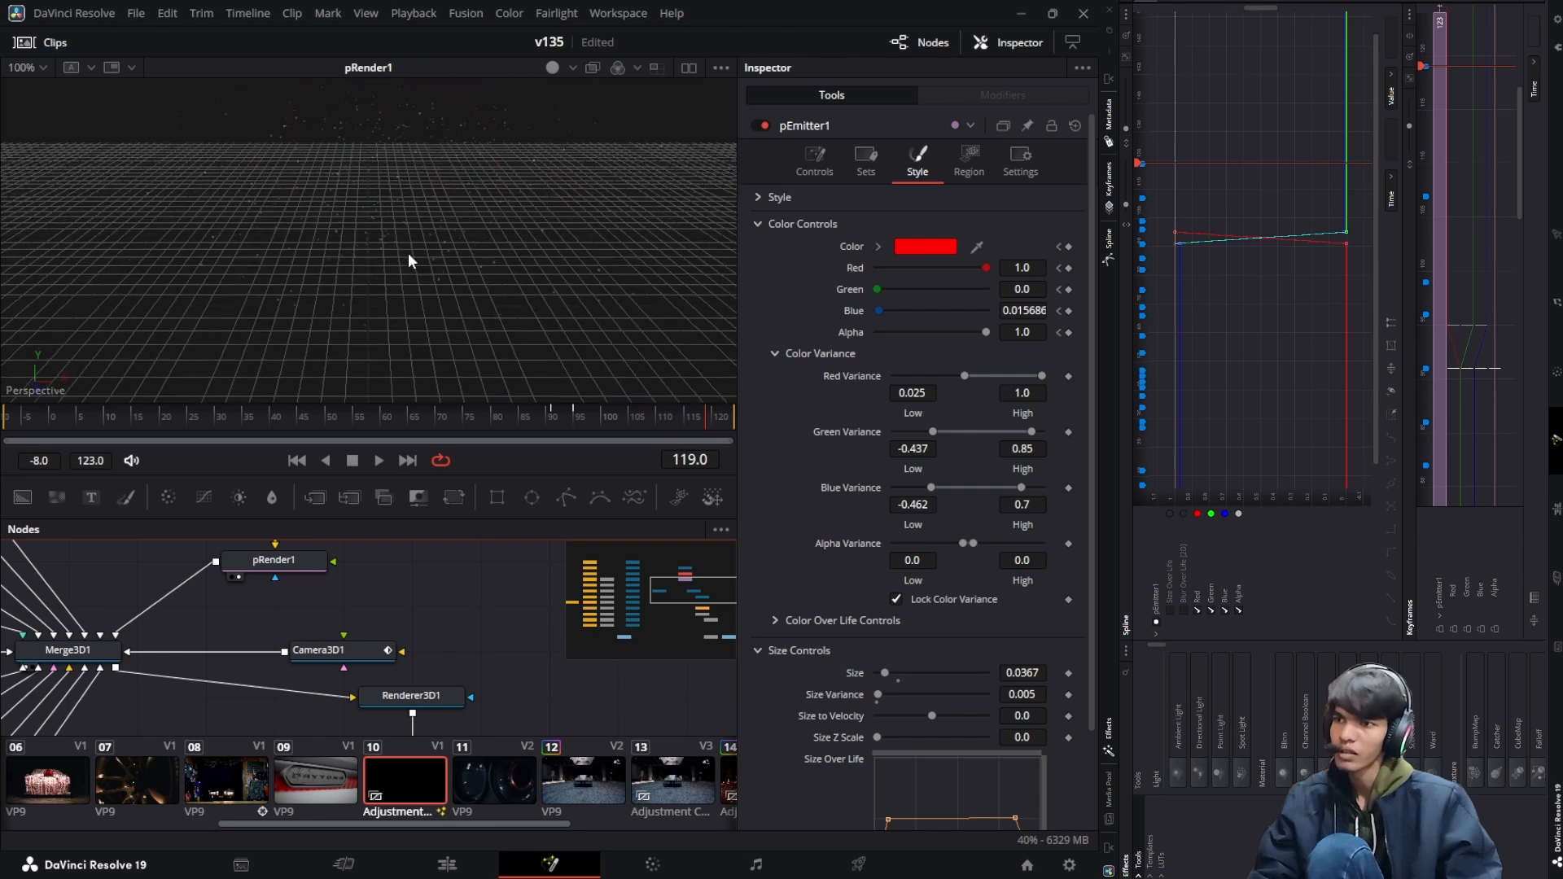
Remove the pEmitter1 color keyframes at frames 95 and 91
{"action": "left_click_drag", "start_coordinate": [566, 417], "coordinate": [580, 418]}
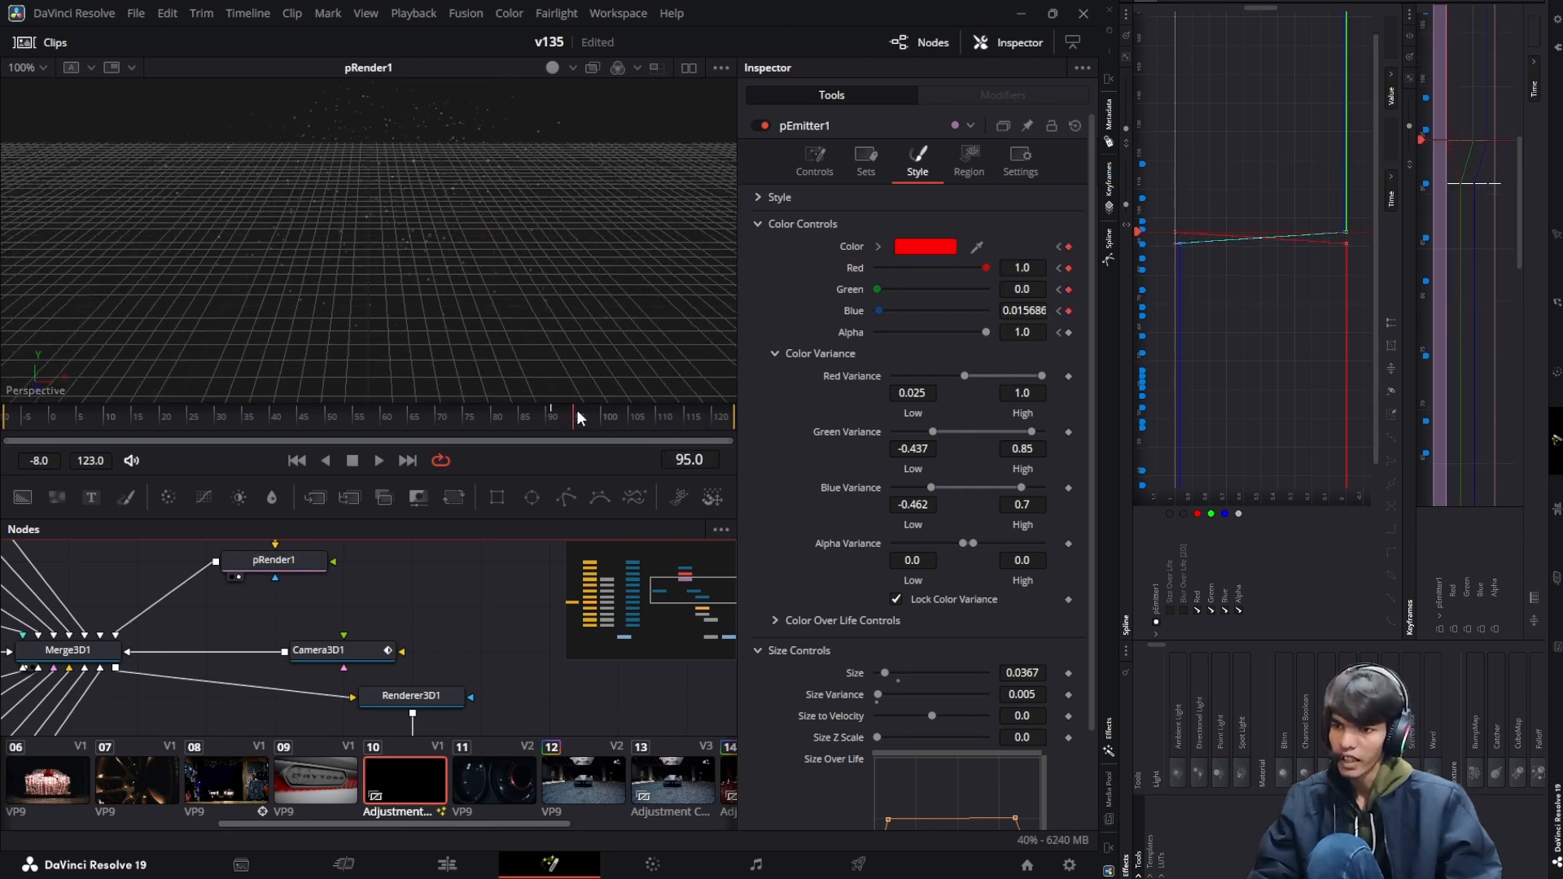
{"action": "left_click", "coordinate": [1069, 247]}
{"action": "left_click", "coordinate": [1059, 247]}
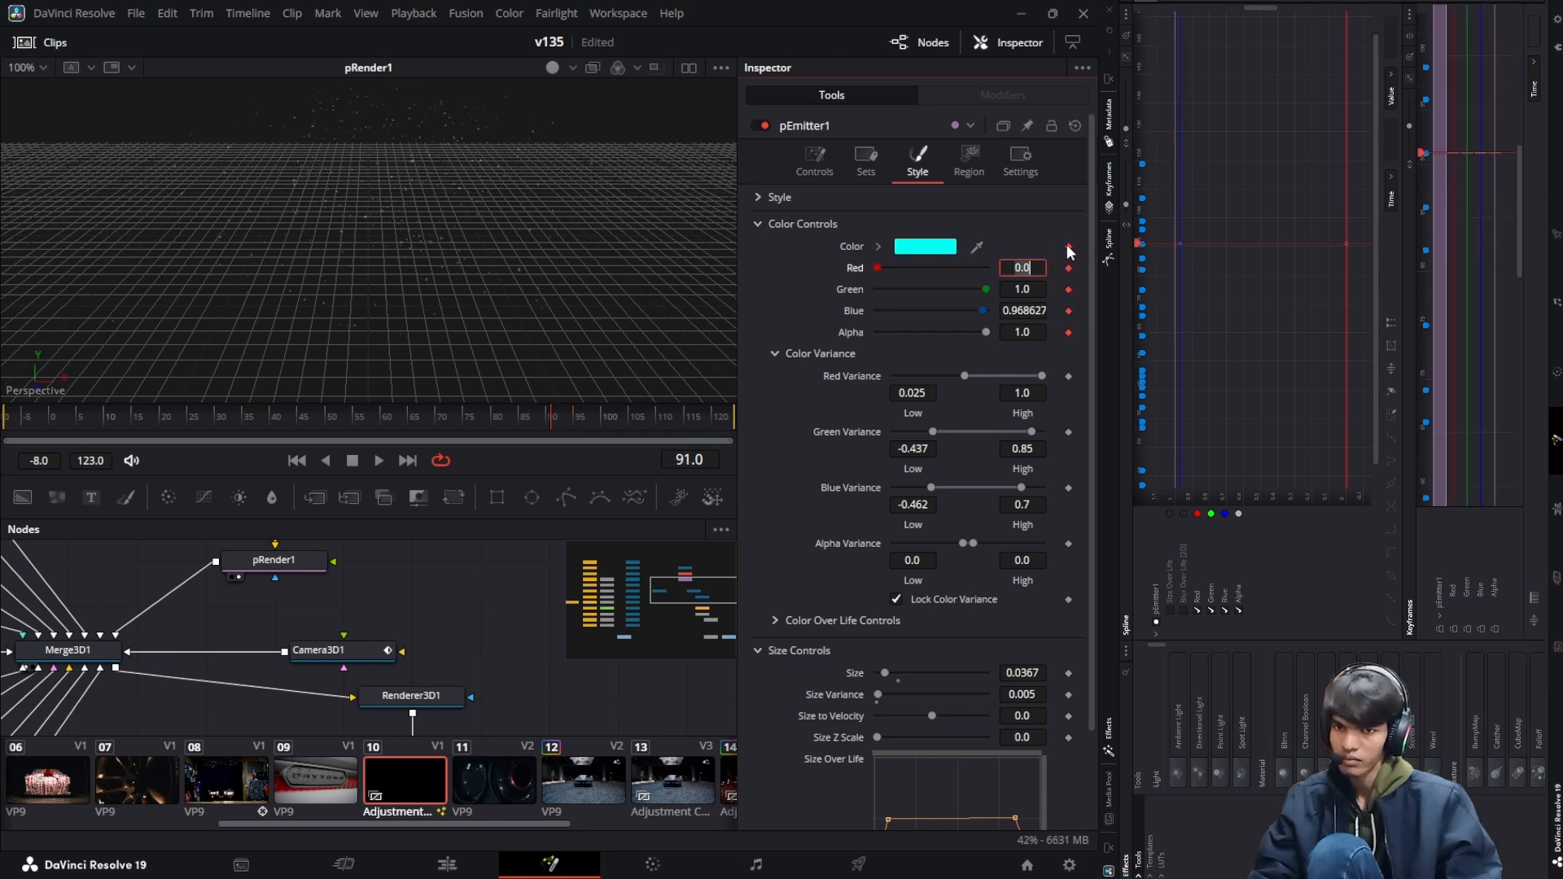
{"action": "left_click", "coordinate": [1069, 247]}
Keyframe the pEmitter1 color as cyan at frame 76 and red #ff0000 at frame 77
{"action": "key", "text": "Left"}
{"action": "left_click_drag", "start_coordinate": [524, 411], "coordinate": [470, 411]}
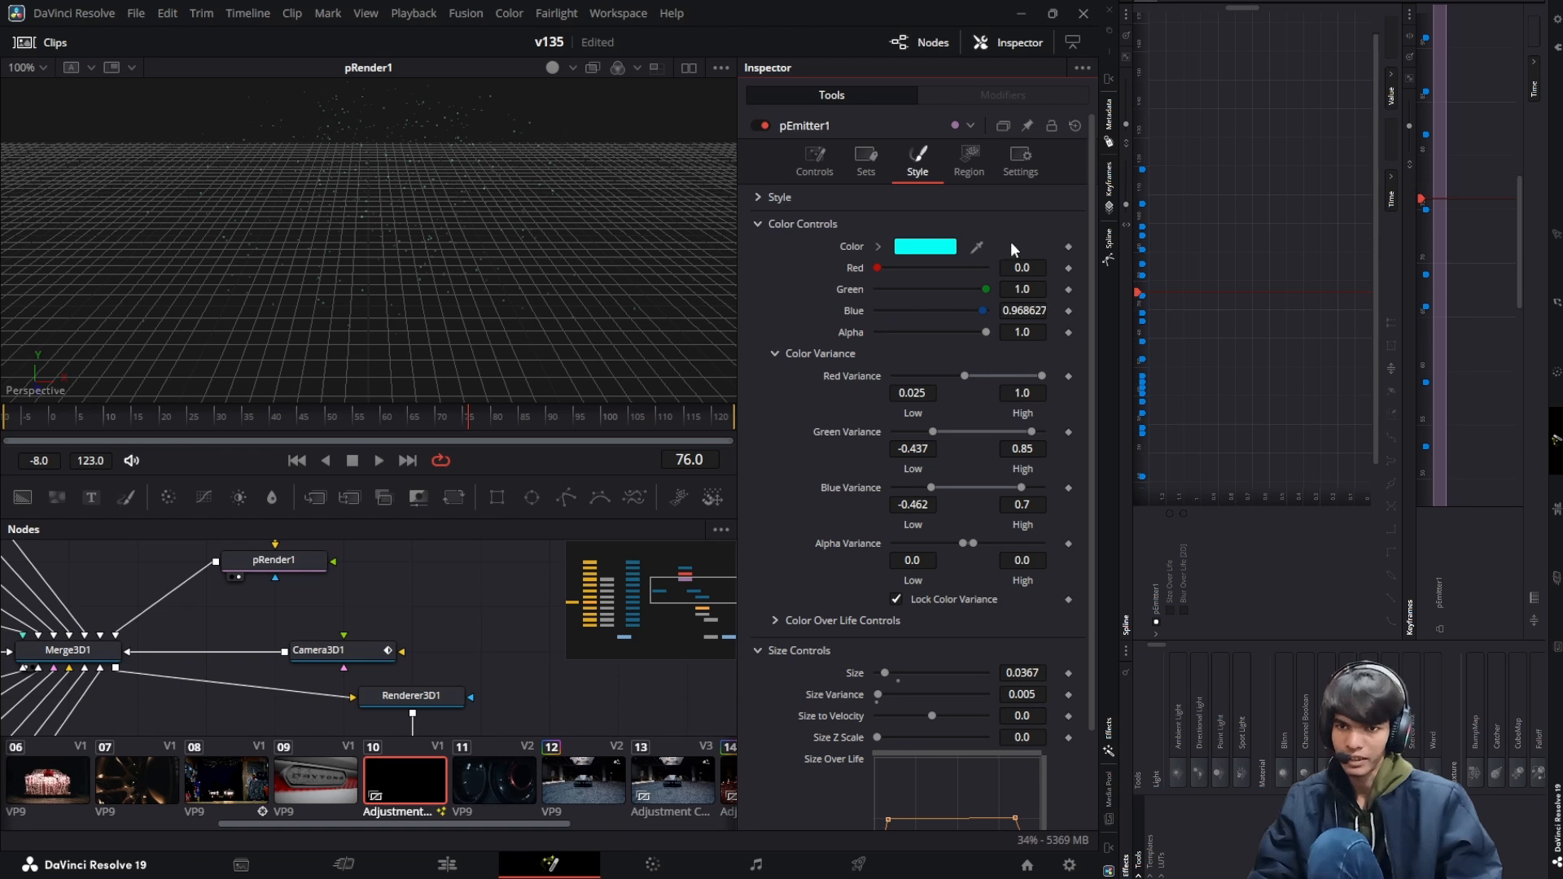
{"action": "left_click", "coordinate": [1069, 248]}
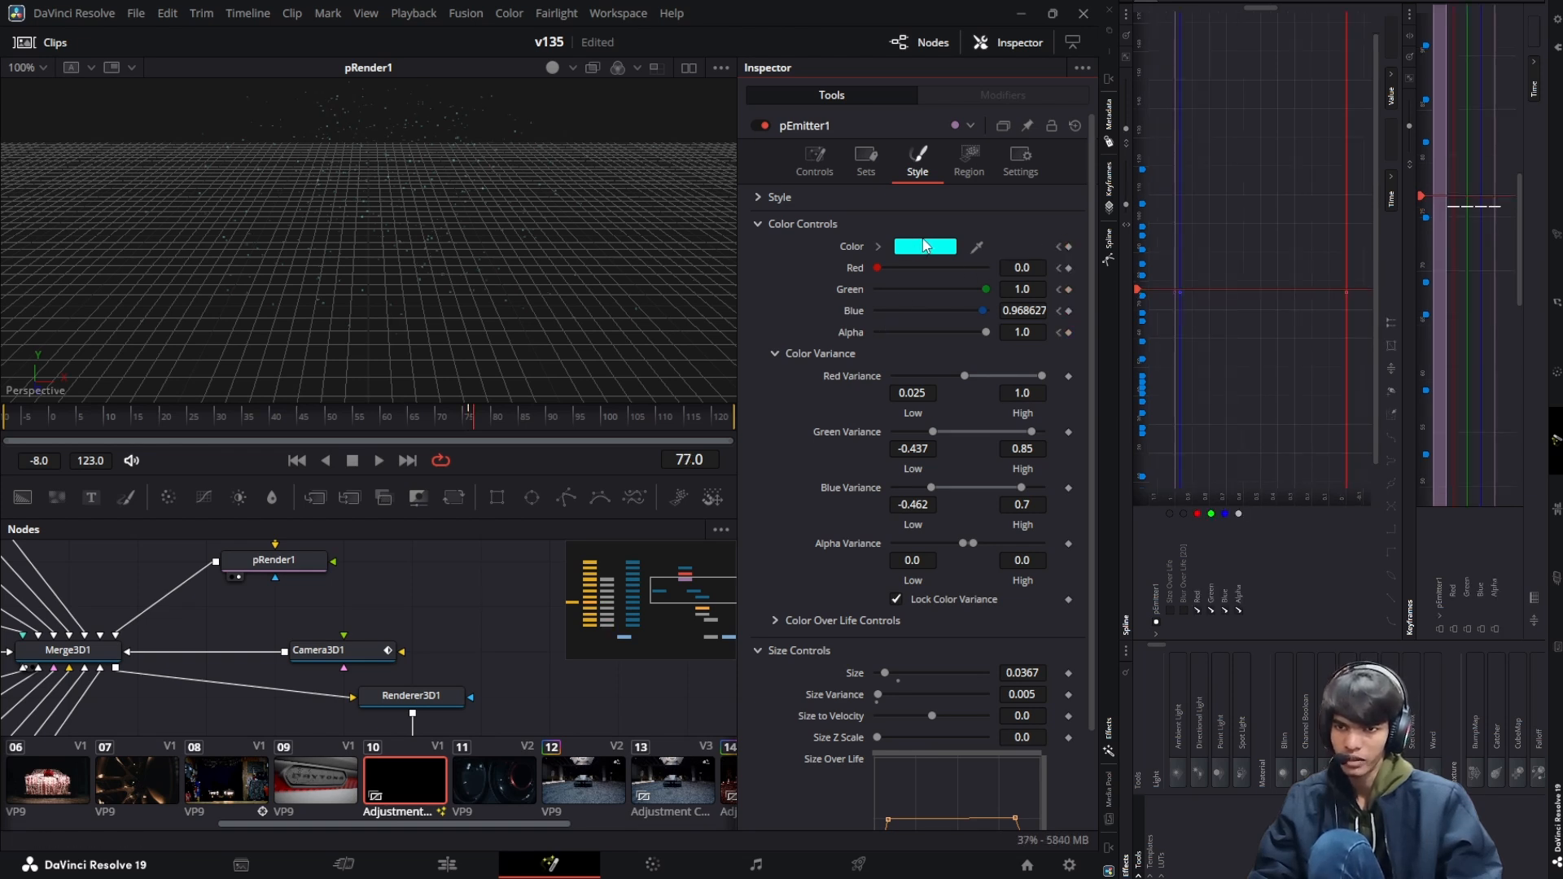
{"action": "left_click", "coordinate": [924, 247]}
{"action": "left_click_drag", "start_coordinate": [874, 487], "coordinate": [988, 394]}
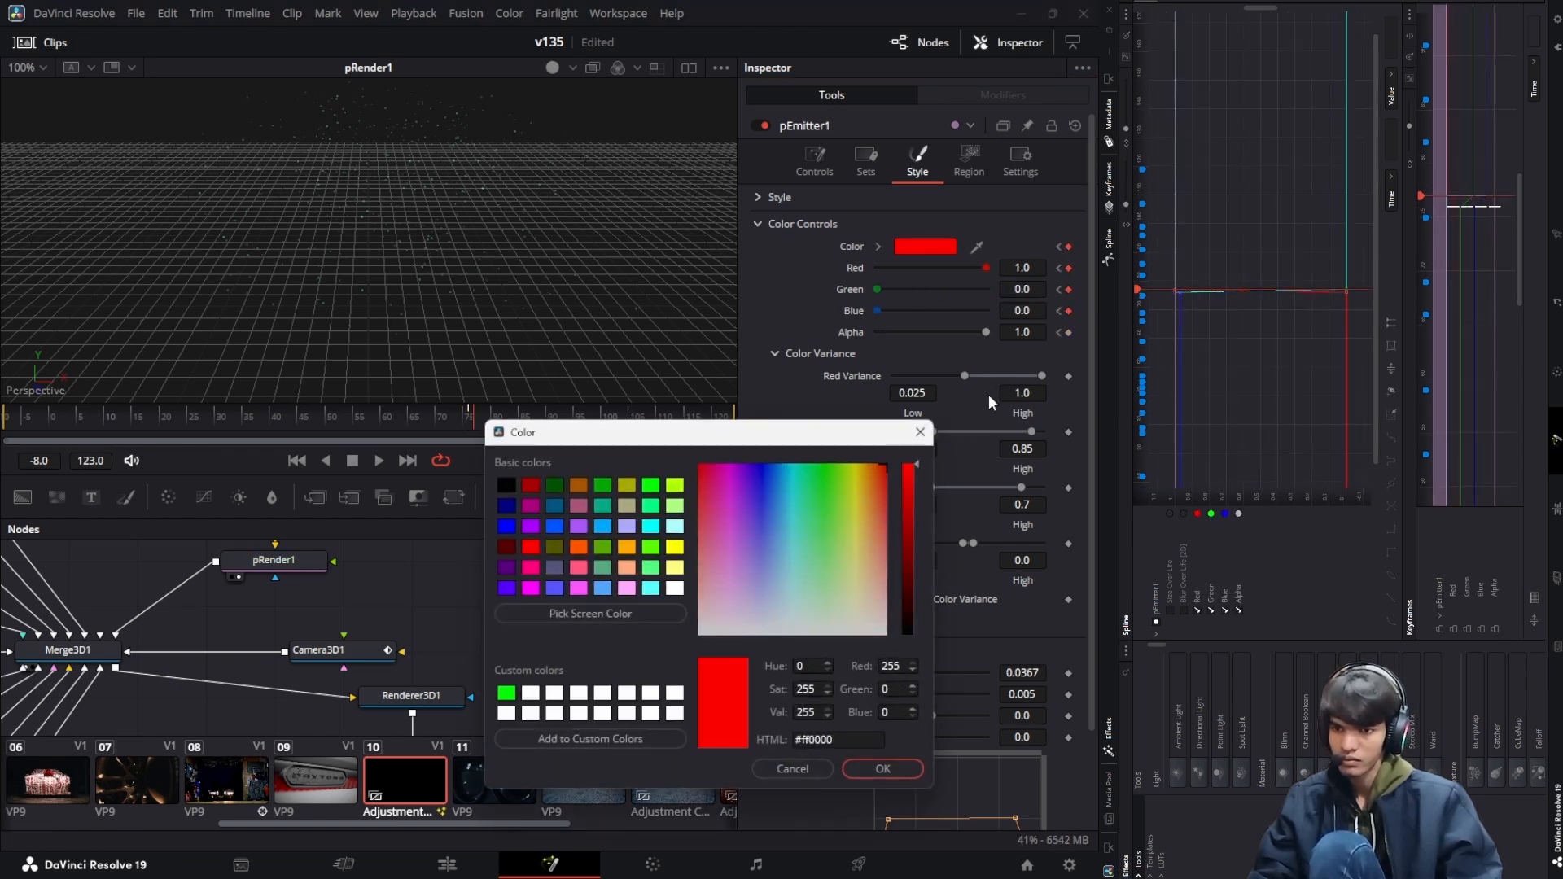
{"action": "left_click", "coordinate": [847, 769]}
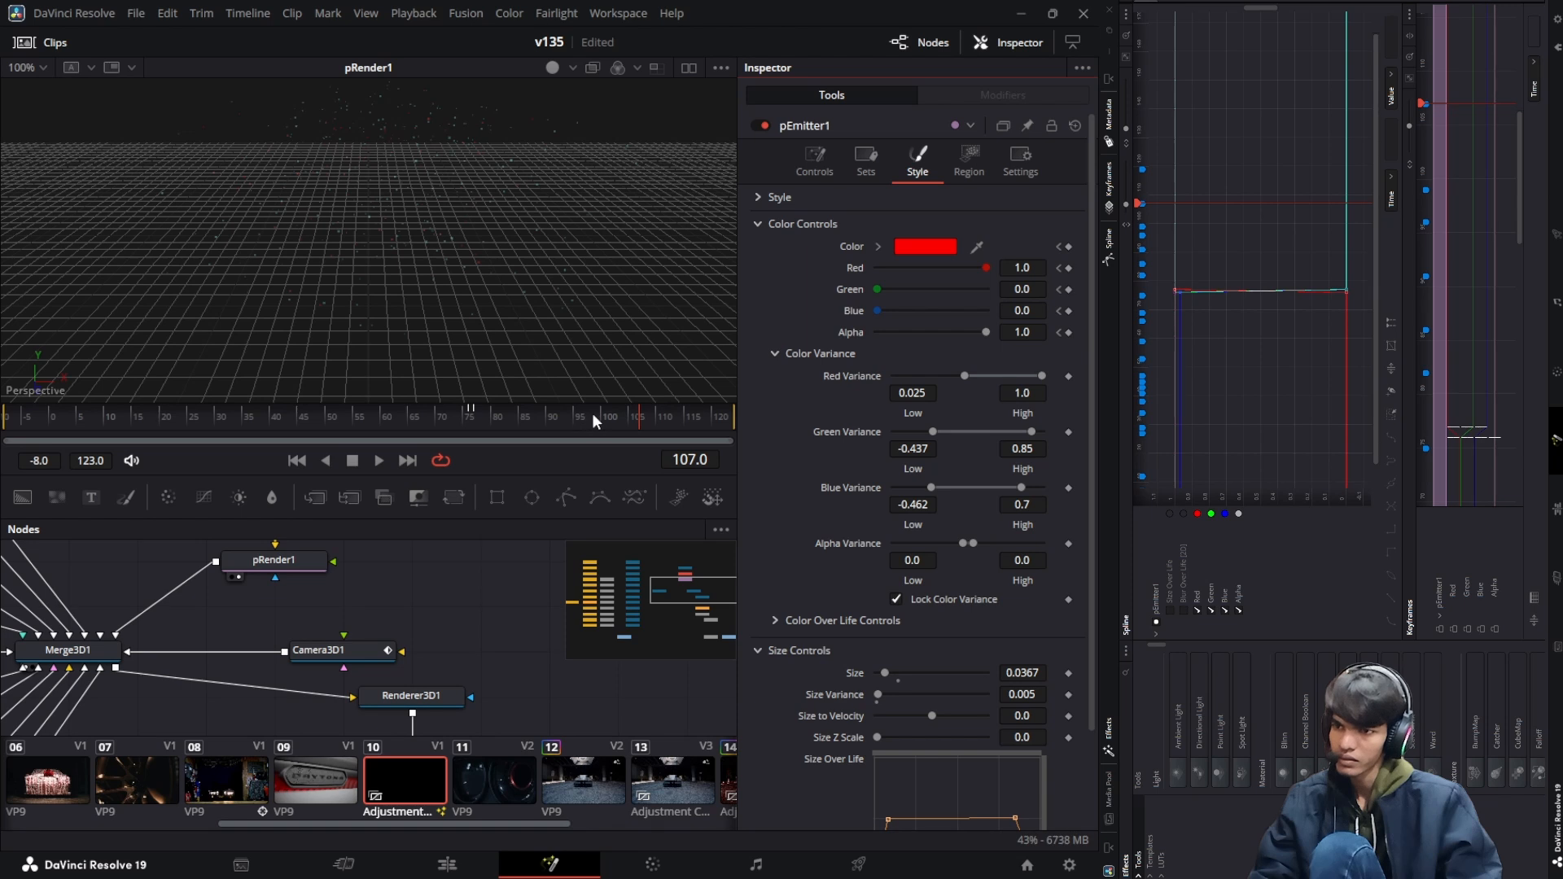
Scrub the particle output back to frame 77 and look at the emitter's region settings
{"action": "left_click_drag", "start_coordinate": [624, 414], "coordinate": [476, 423]}
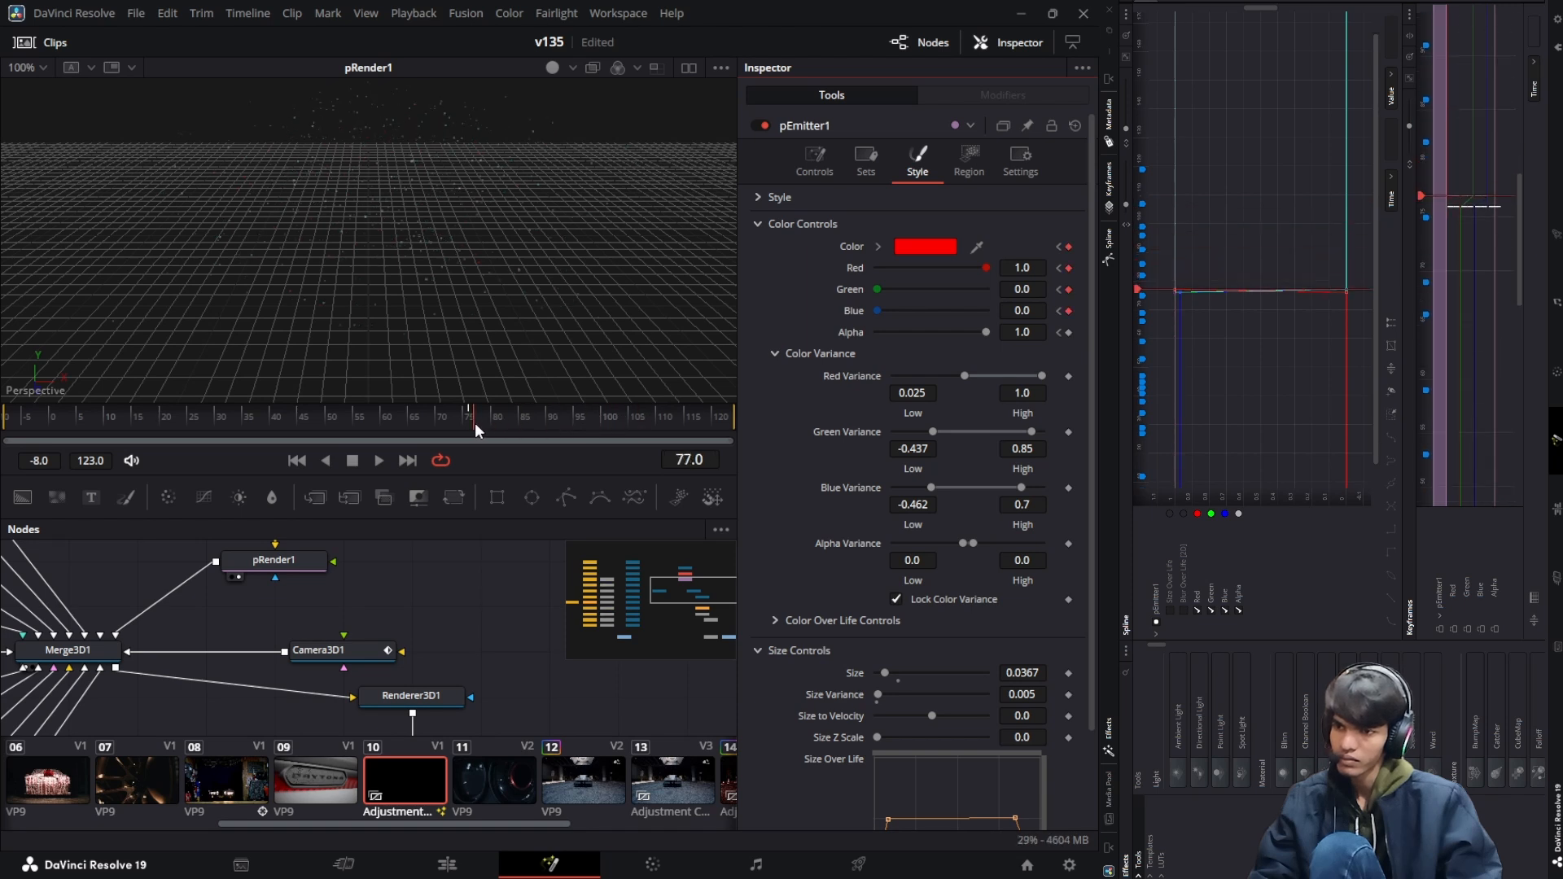
{"action": "left_click", "coordinate": [970, 159]}
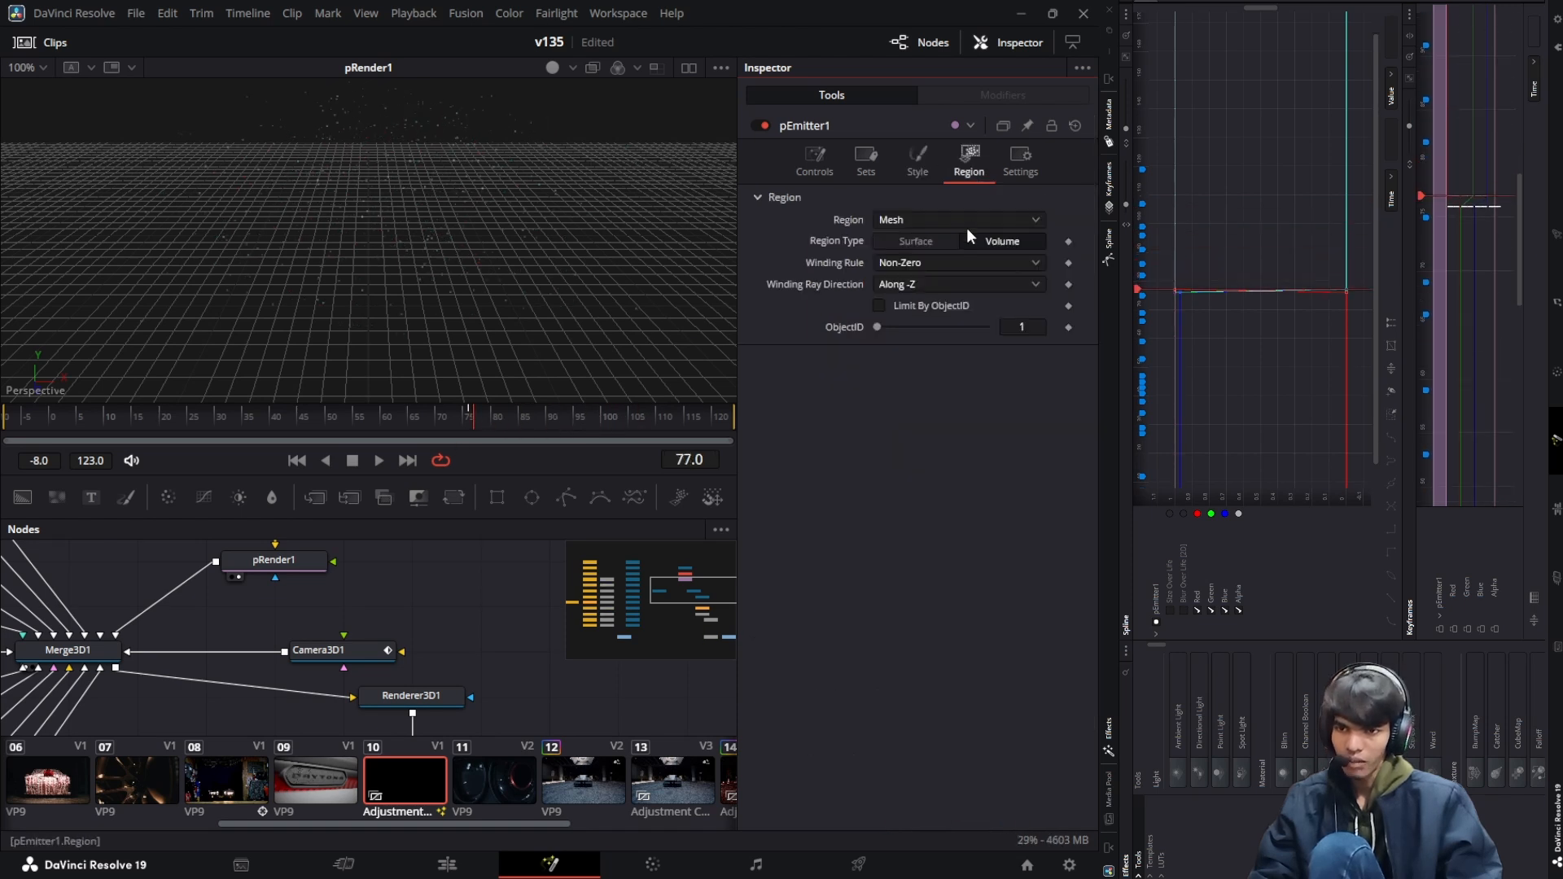
{"action": "left_click", "coordinate": [917, 163]}
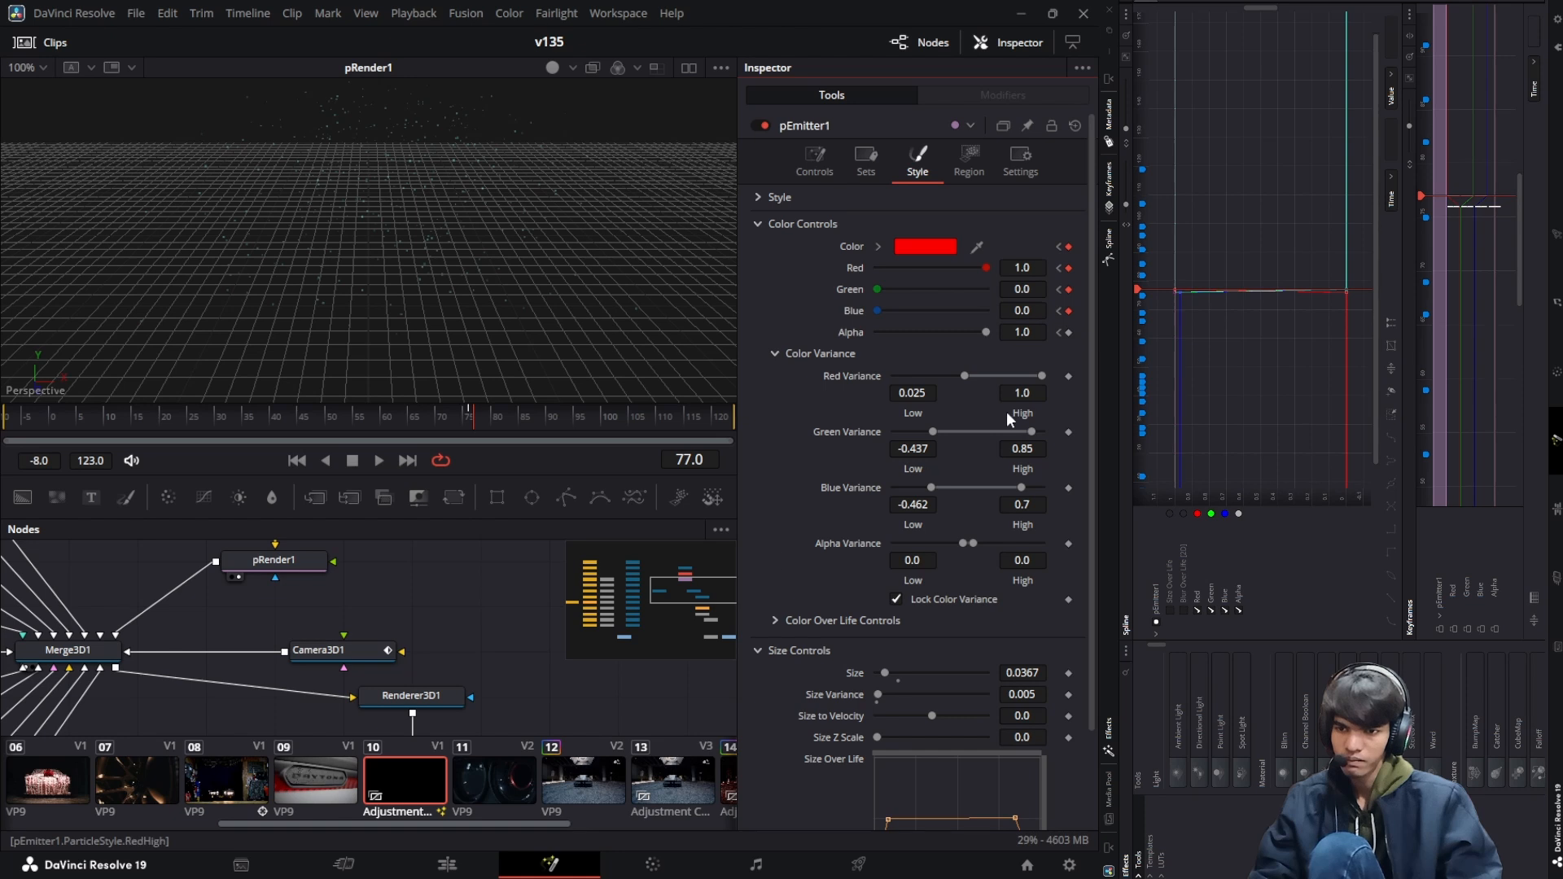
Expand the emitter's Color Over Life controls and keyframe the Color Over Life gradient at frame 77
{"action": "scroll", "coordinate": [1006, 412], "scroll_direction": "down", "scroll_amount": 3}
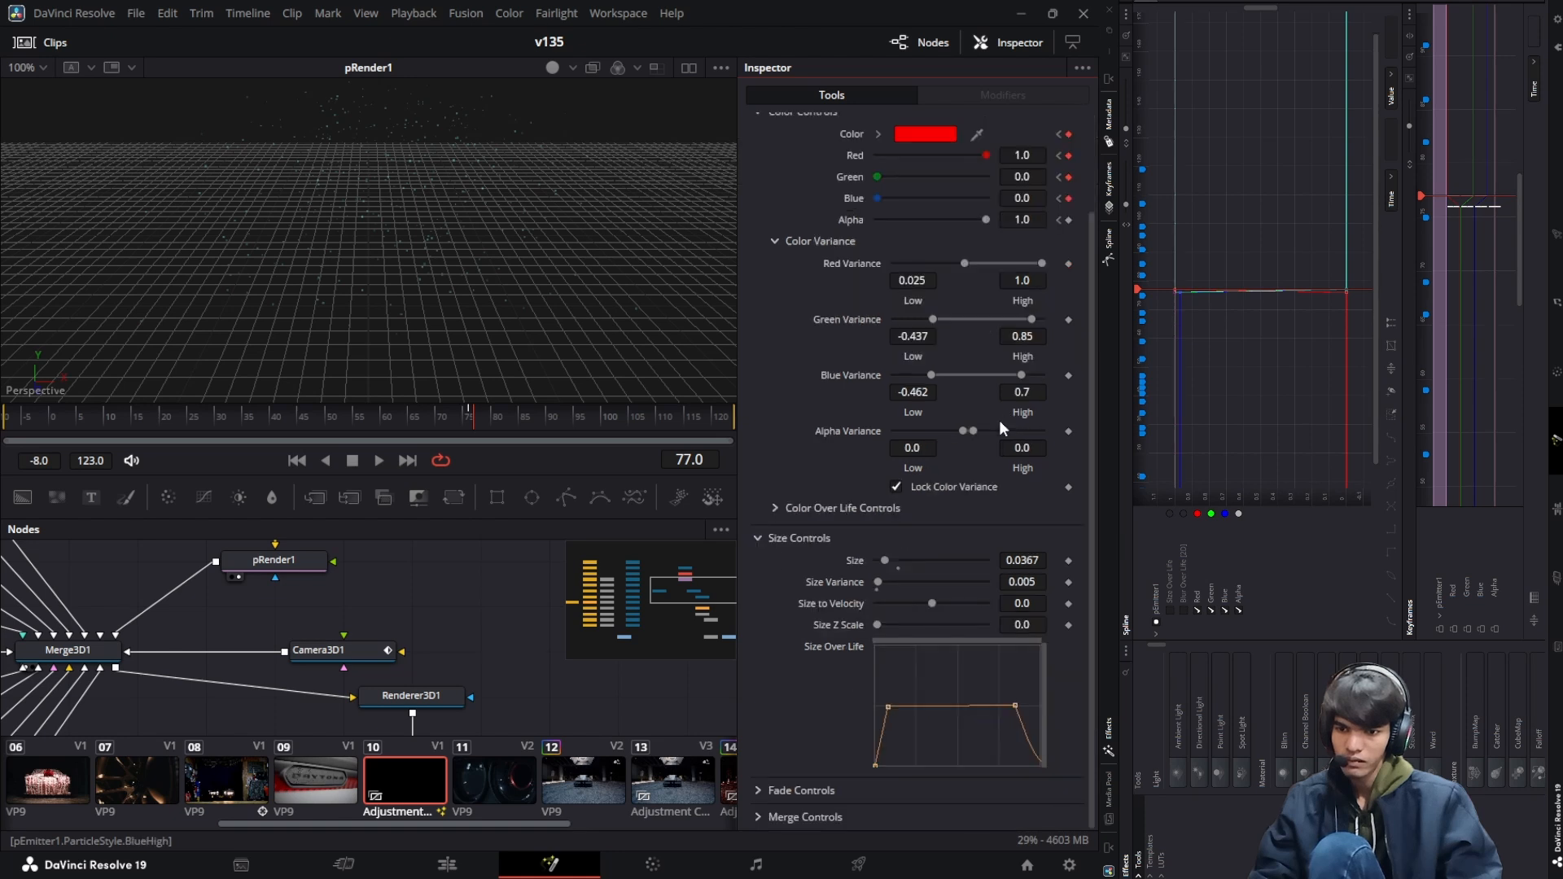
{"action": "left_click", "coordinate": [774, 509]}
{"action": "scroll", "coordinate": [814, 506], "scroll_direction": "down", "scroll_amount": 2}
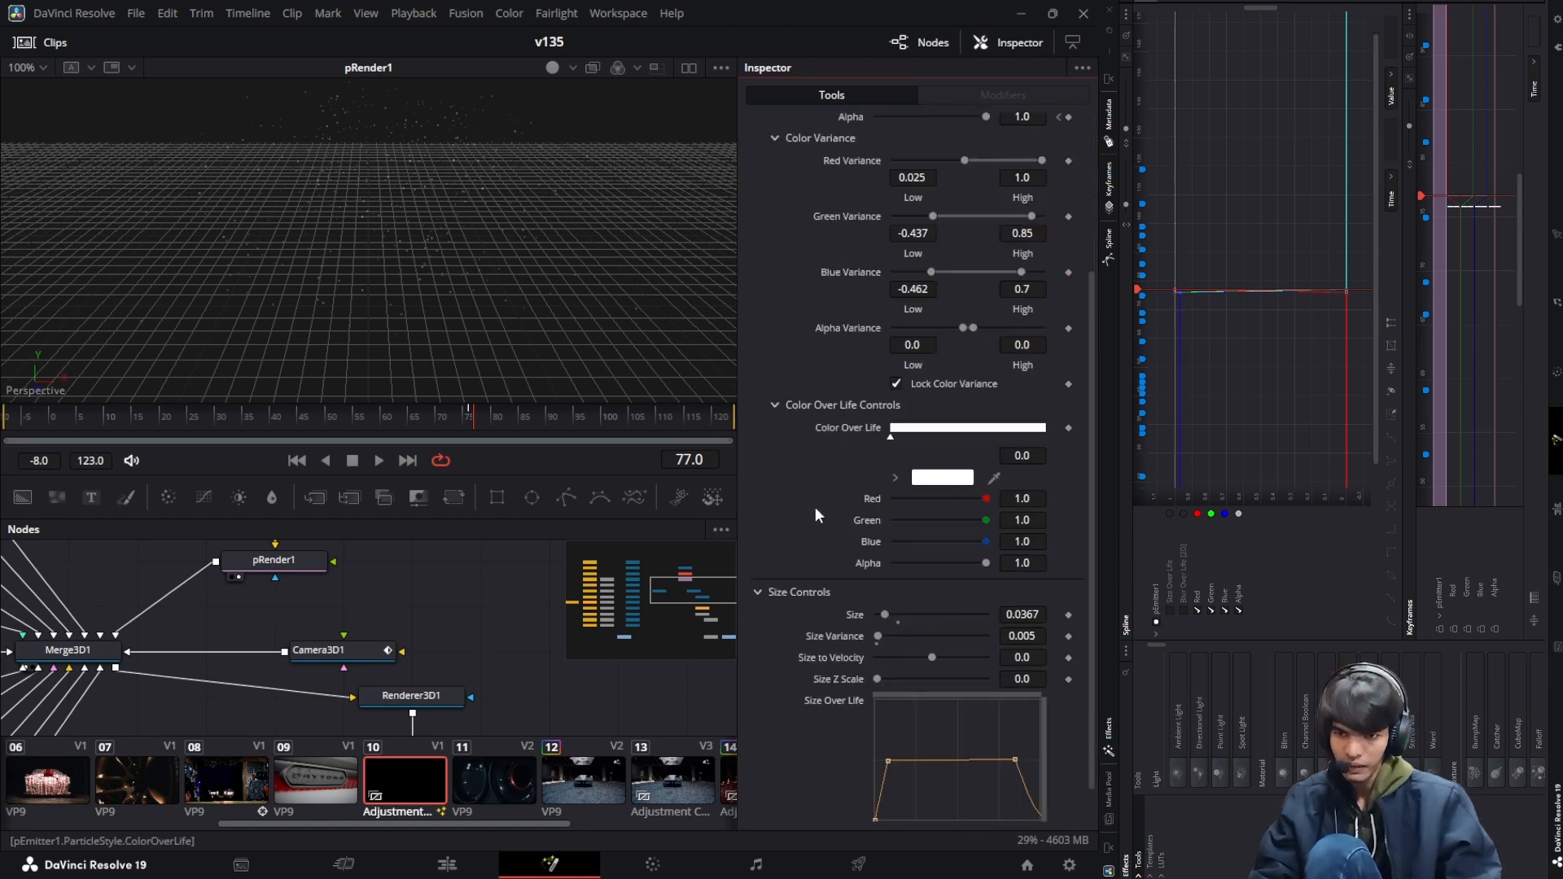
{"action": "left_click", "coordinate": [1069, 427]}
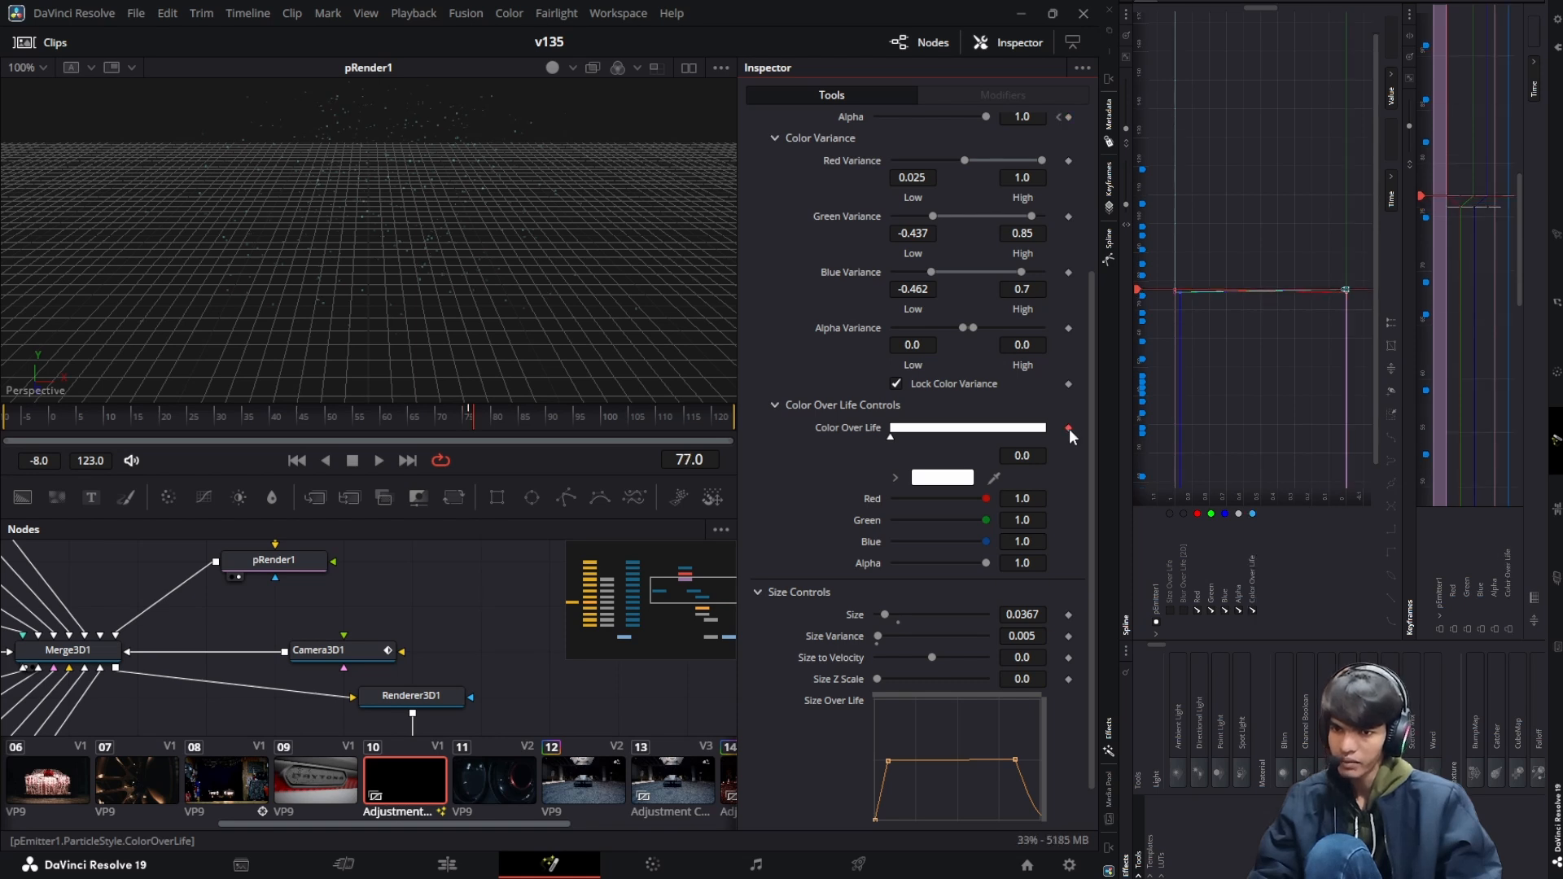
Add a color stop to the Color Over Life gradient at frame 84 and move it to position 1.0
{"action": "key", "text": "Right"}
{"action": "key", "text": "Right"}
{"action": "key", "text": "Right"}
{"action": "key", "text": "Right"}
{"action": "key", "text": "Right"}
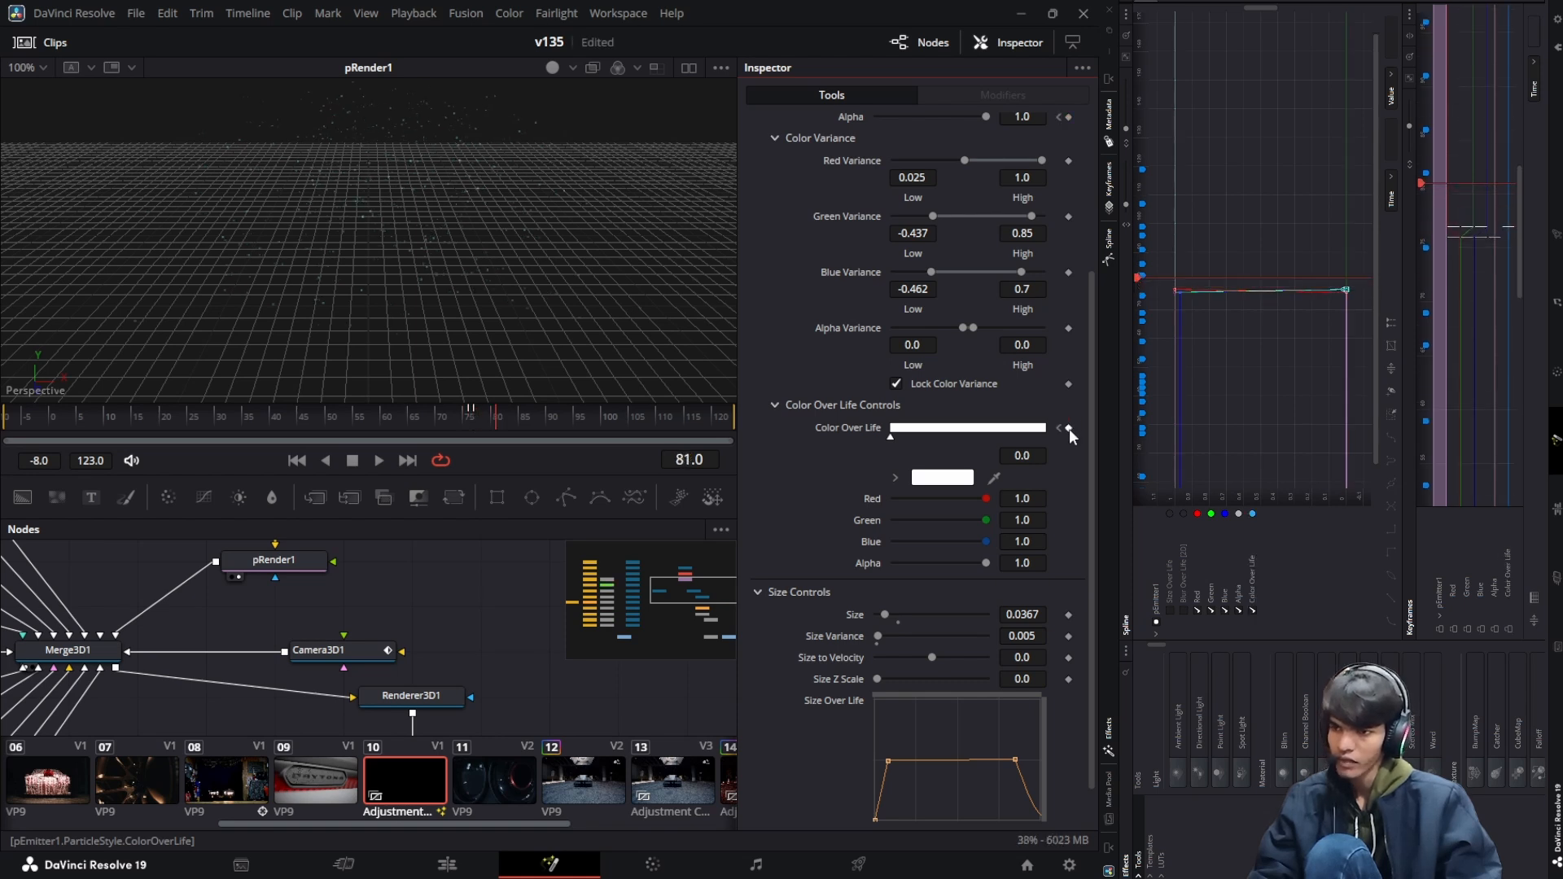
{"action": "key", "text": "Right"}
{"action": "key", "text": "Right"}
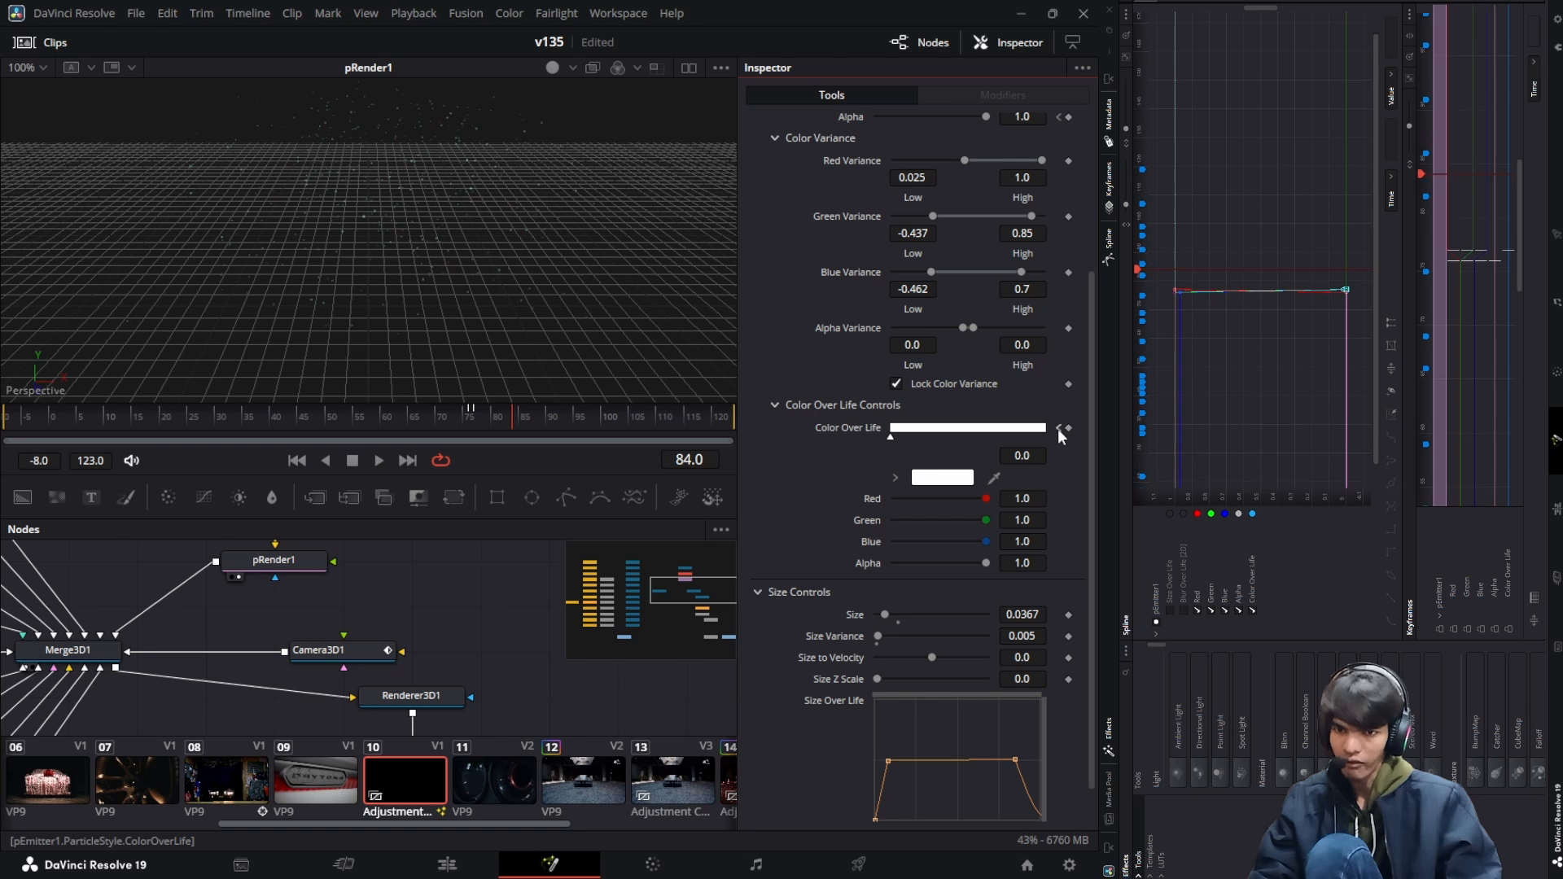
{"action": "left_click", "coordinate": [1037, 432]}
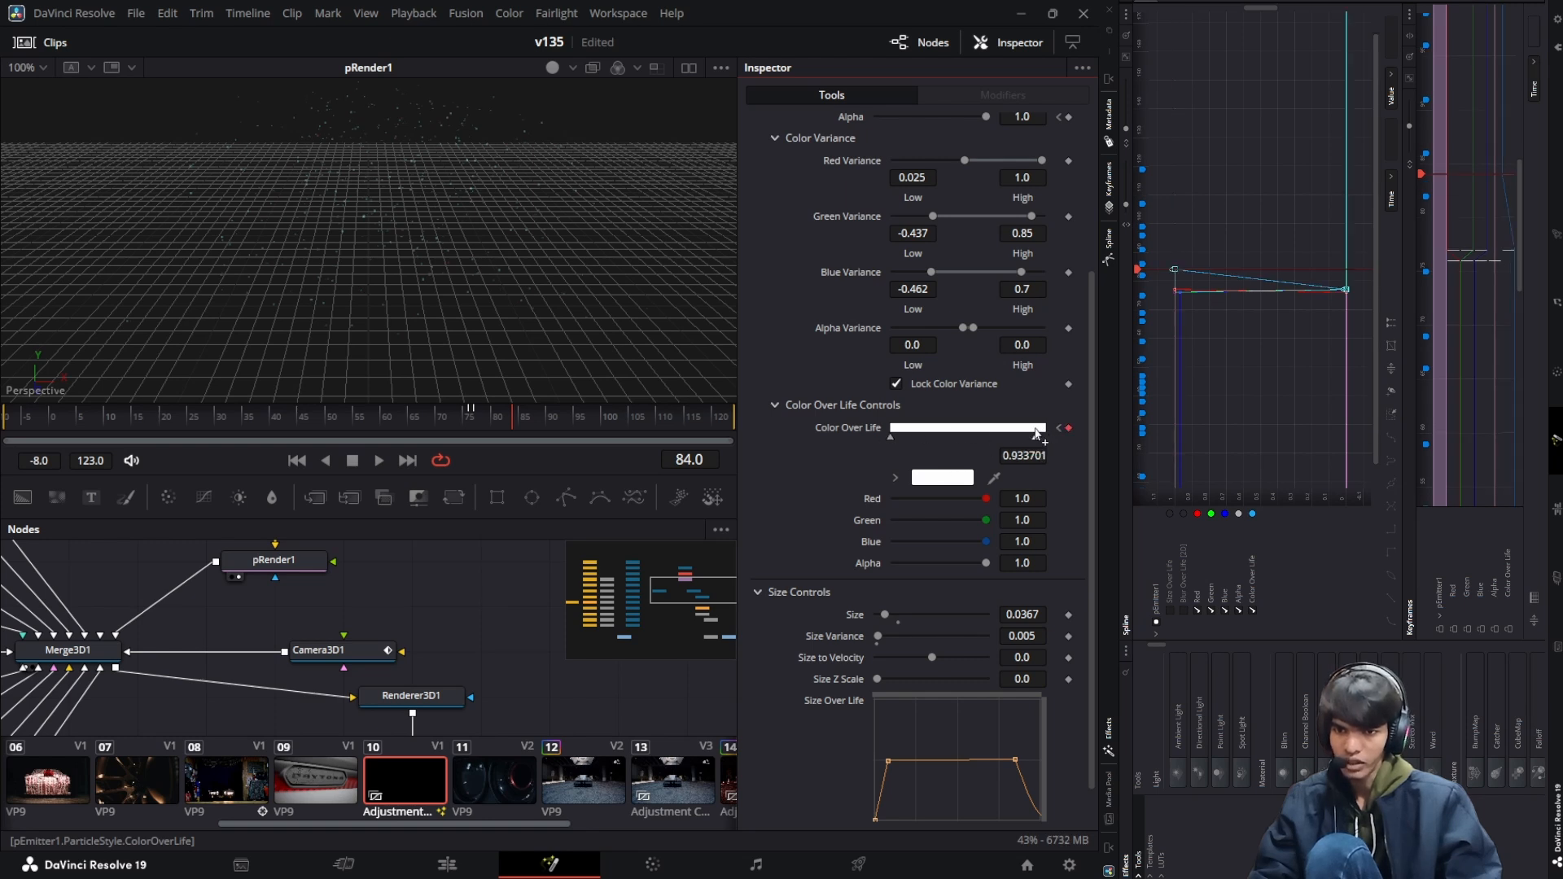
{"action": "left_click_drag", "start_coordinate": [1037, 438], "coordinate": [1048, 436]}
Add a second color stop at position 1.0 to the frame 77 Color Over Life keyframe and return to frame 84
{"action": "left_click", "coordinate": [1057, 428]}
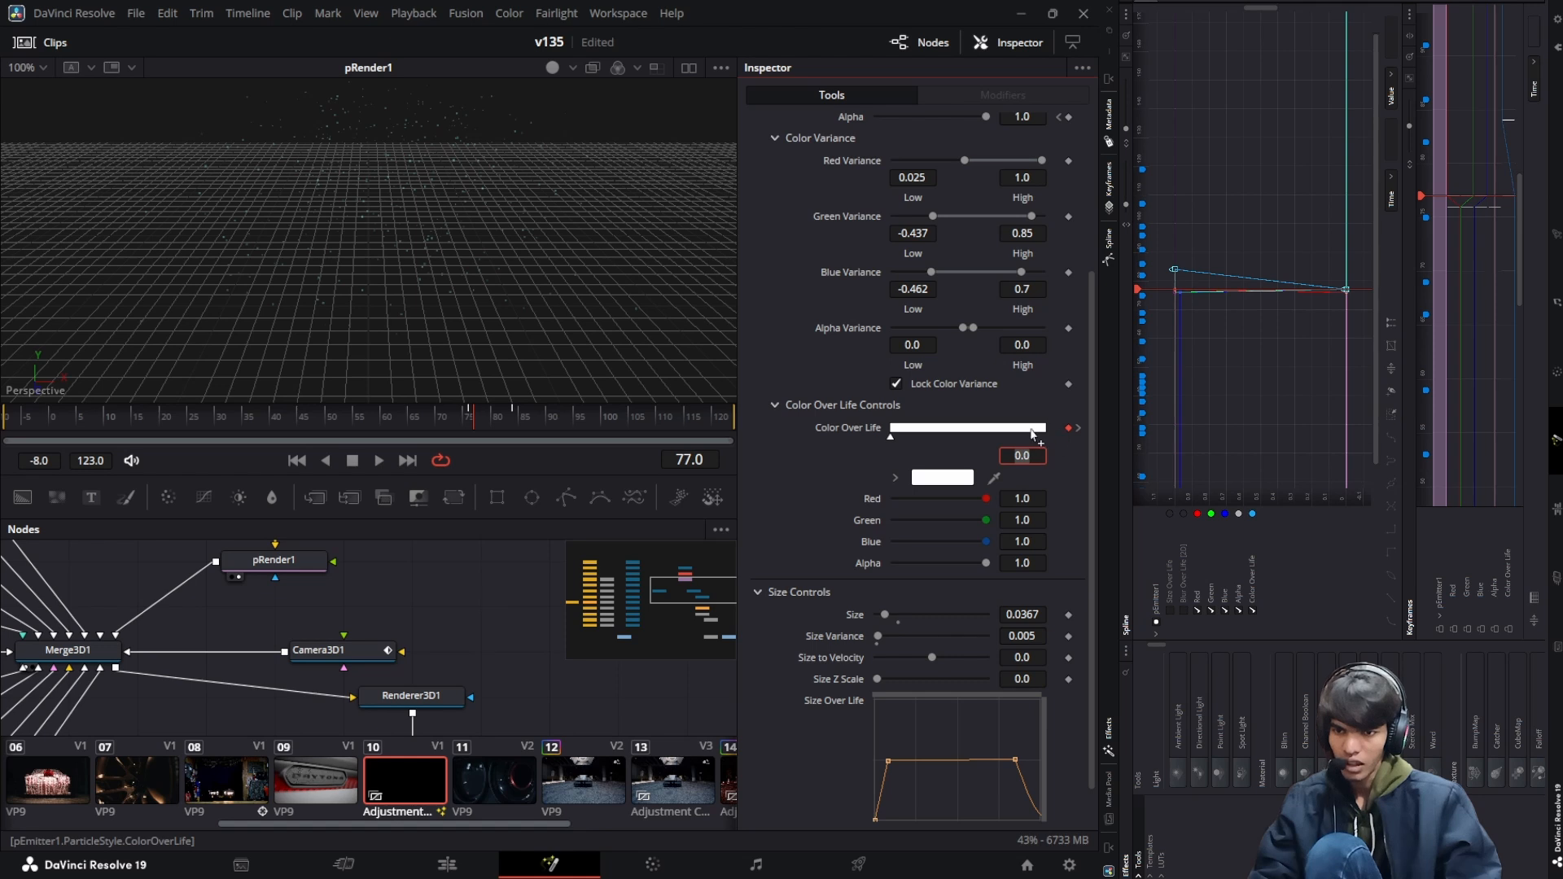
{"action": "left_click_drag", "start_coordinate": [1032, 432], "coordinate": [1046, 437]}
{"action": "left_click", "coordinate": [1078, 428]}
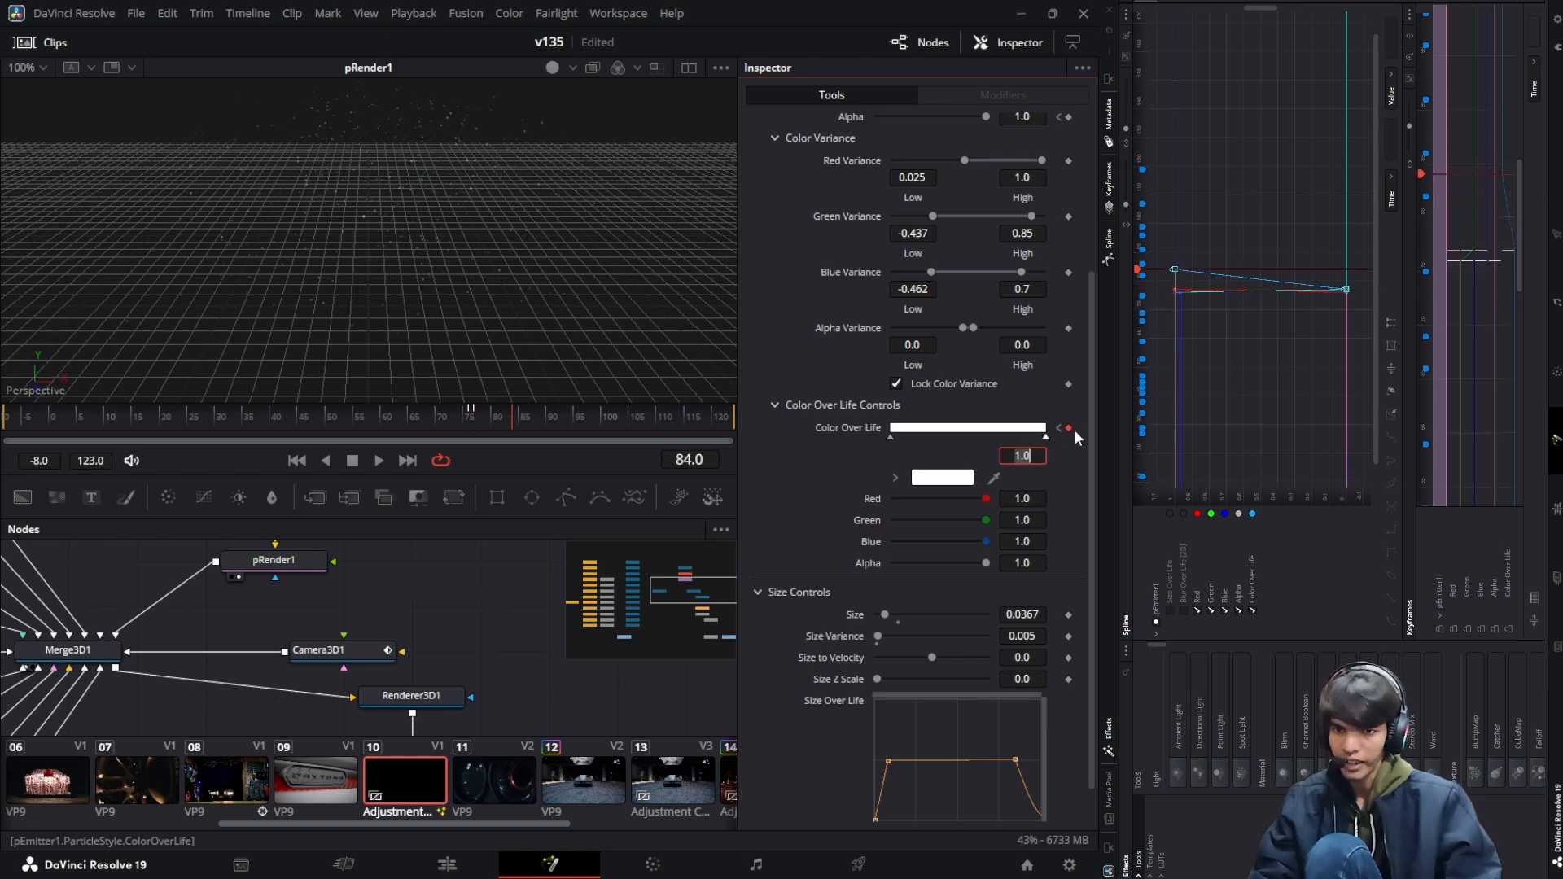
Set the end stop of the Color Over Life gradient at frame 84 to red #ff0000 and play back the particles
{"action": "left_click", "coordinate": [1045, 438]}
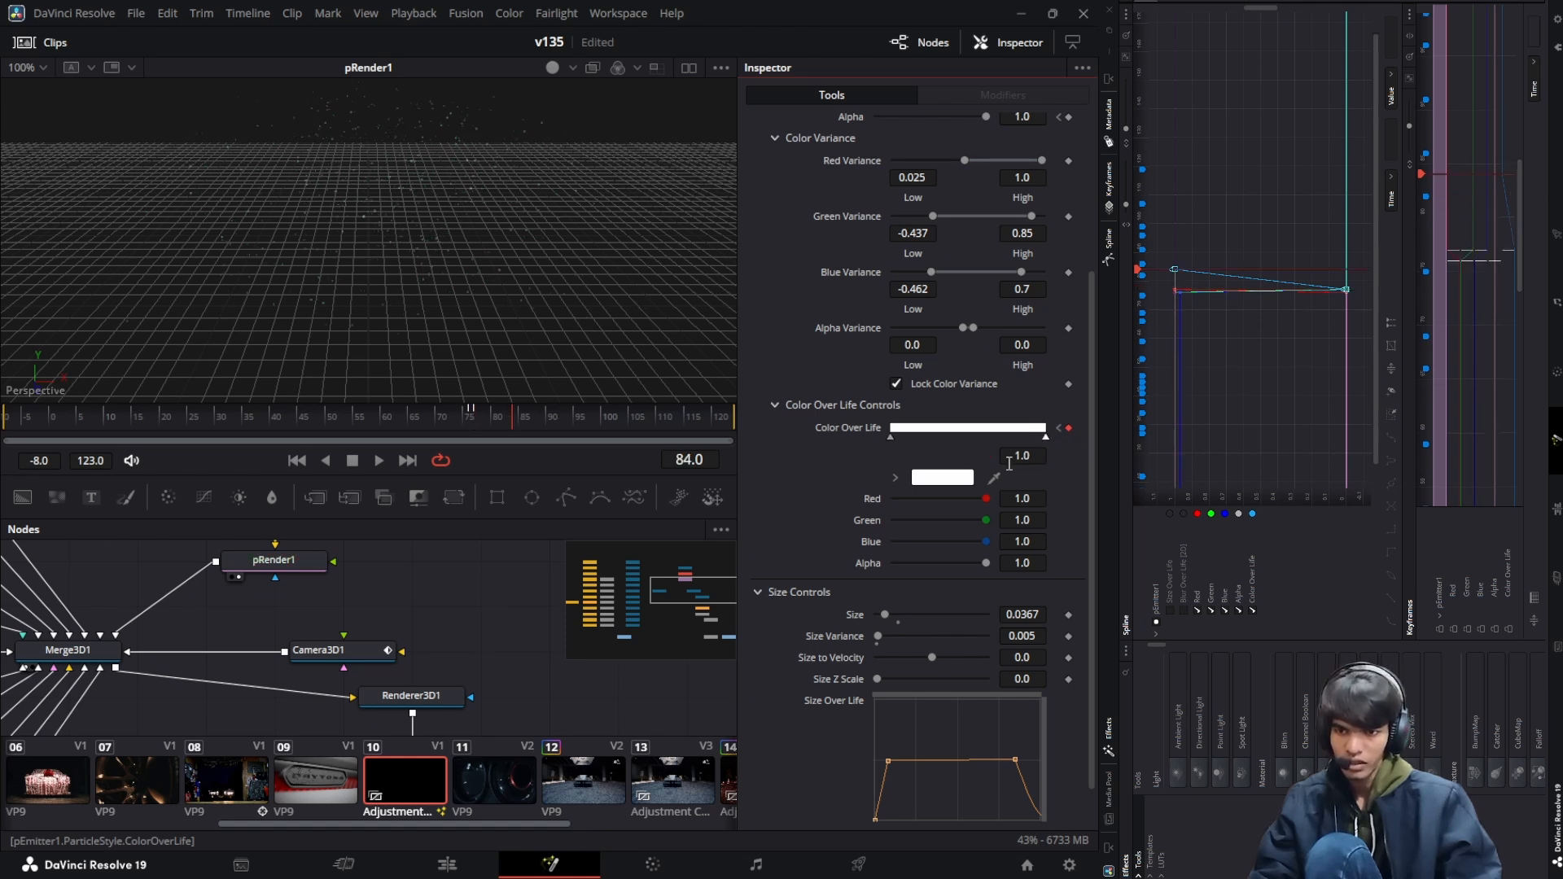
{"action": "left_click", "coordinate": [958, 479]}
{"action": "left_click_drag", "start_coordinate": [884, 484], "coordinate": [891, 462]}
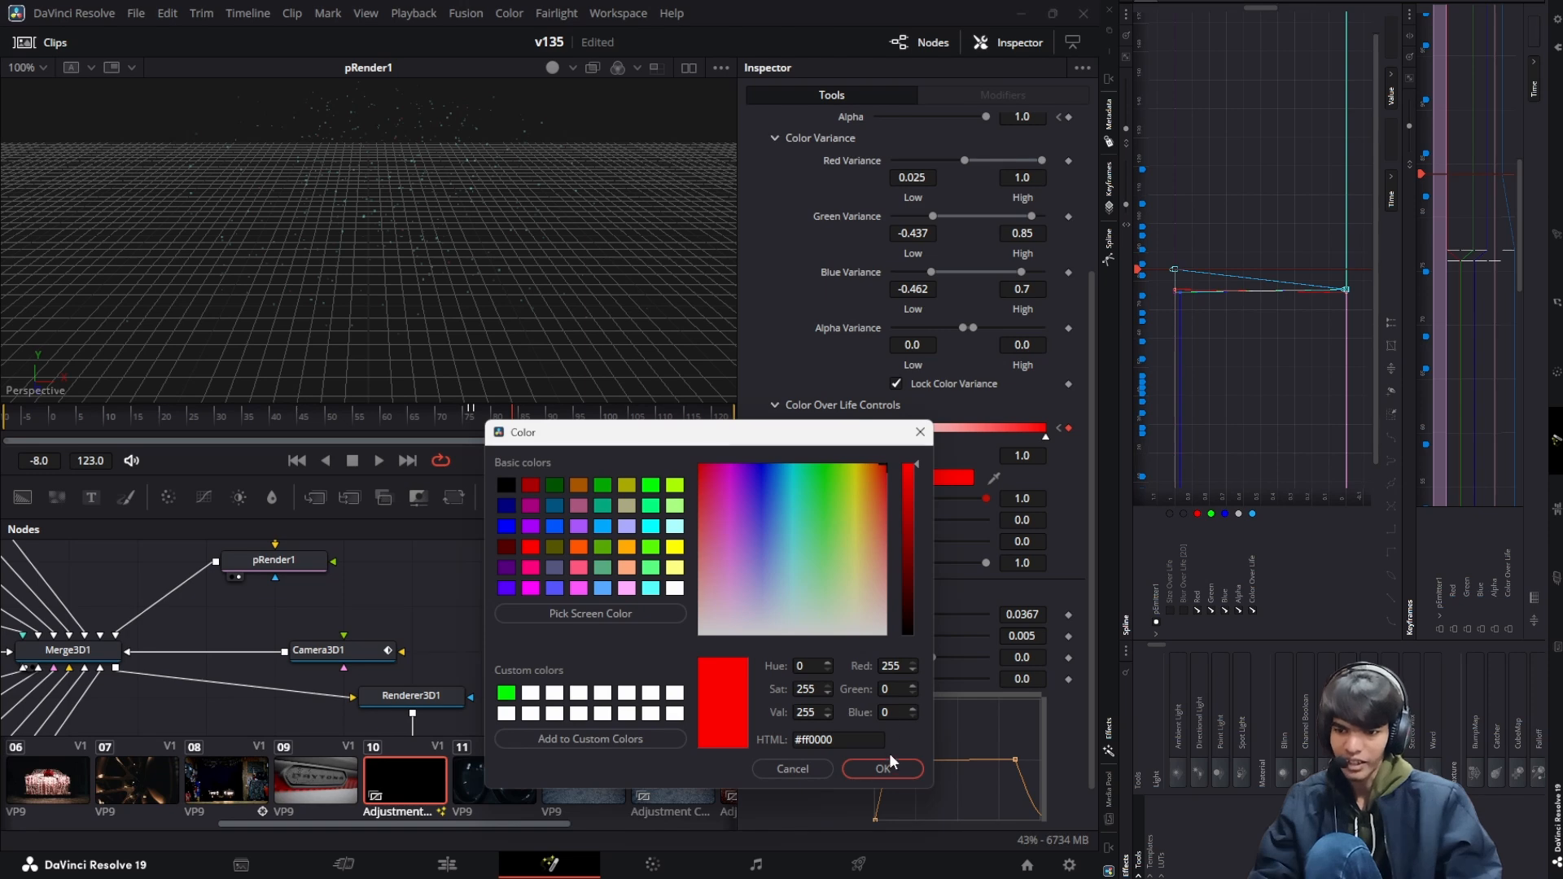
{"action": "left_click", "coordinate": [883, 769]}
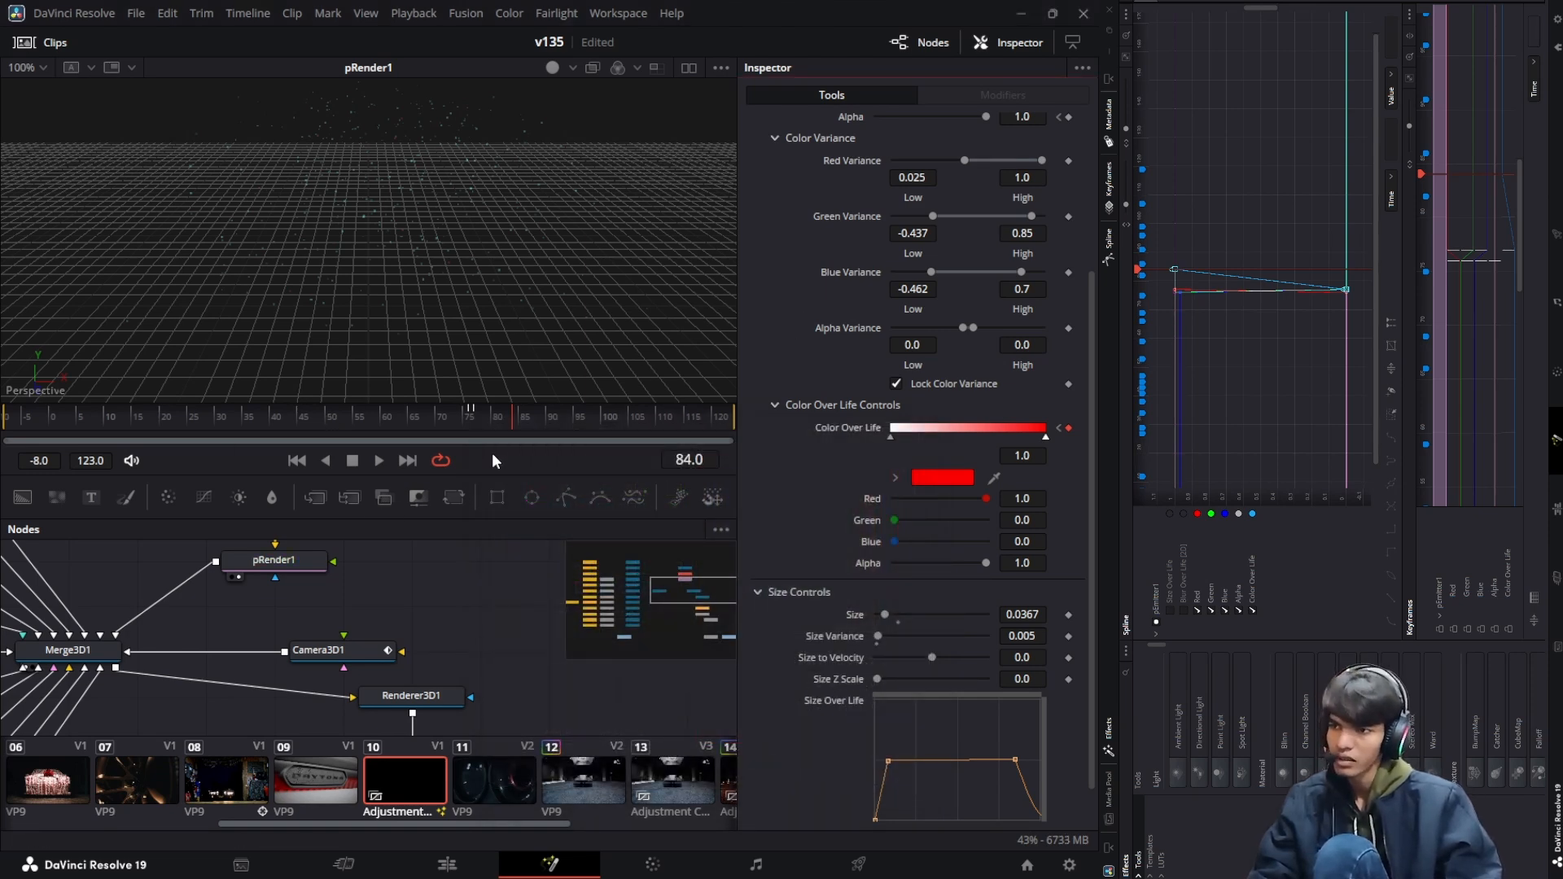
{"action": "left_click_drag", "start_coordinate": [529, 416], "coordinate": [476, 410]}
{"action": "key", "text": "space"}
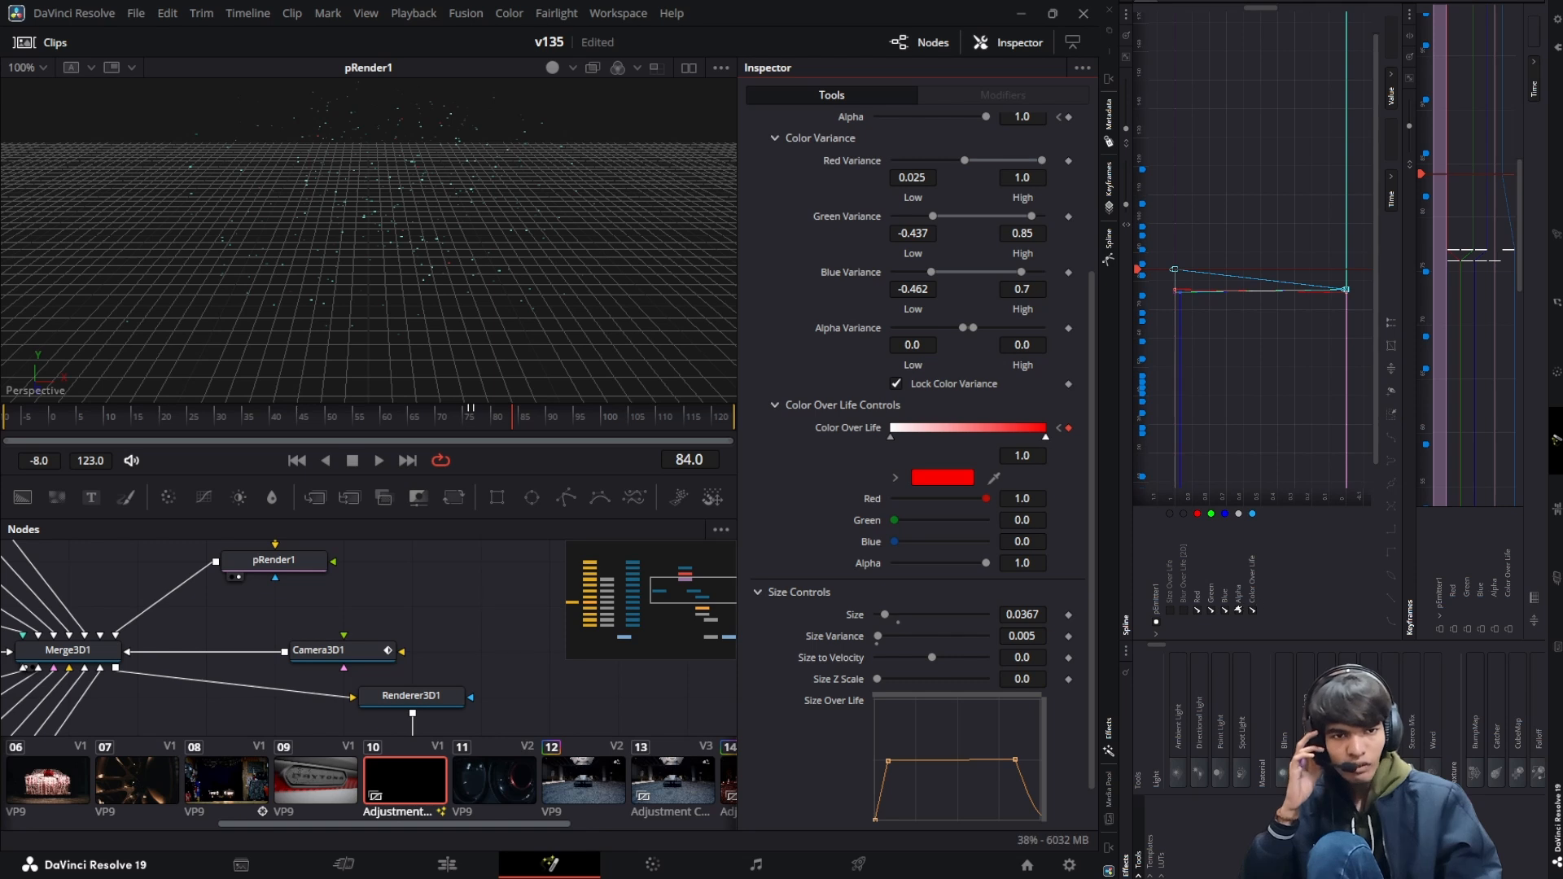
Hide the Alpha, Blue, Green and Red curves of pEmitter1 in the spline graph, leaving Color Over Life shown
{"action": "left_click", "coordinate": [1238, 609]}
{"action": "left_click", "coordinate": [1225, 608]}
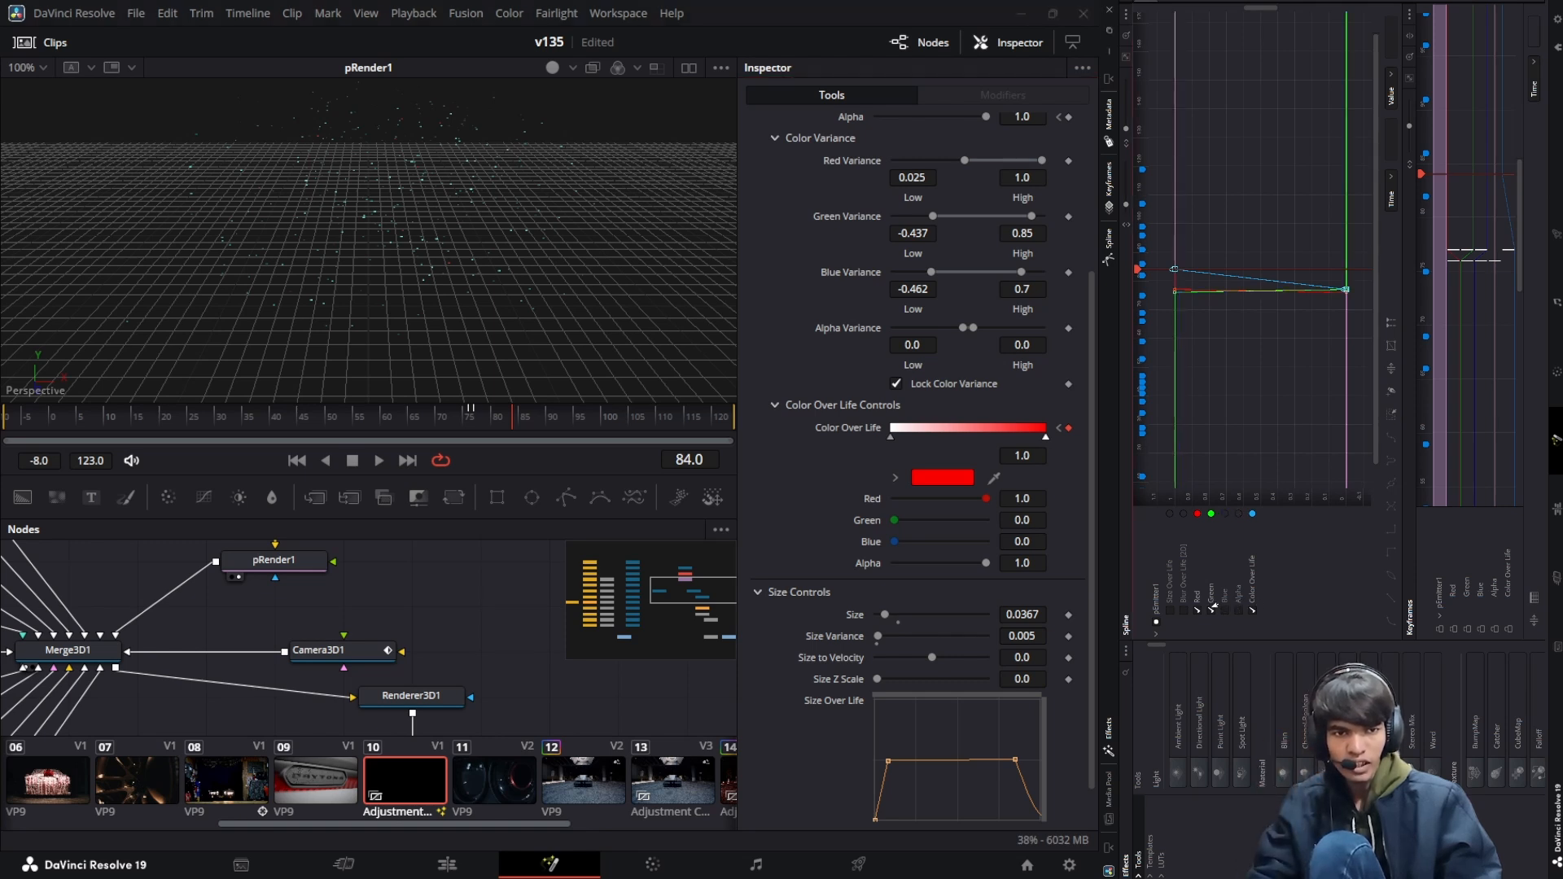
{"action": "left_click", "coordinate": [1211, 608]}
{"action": "left_click", "coordinate": [1198, 609]}
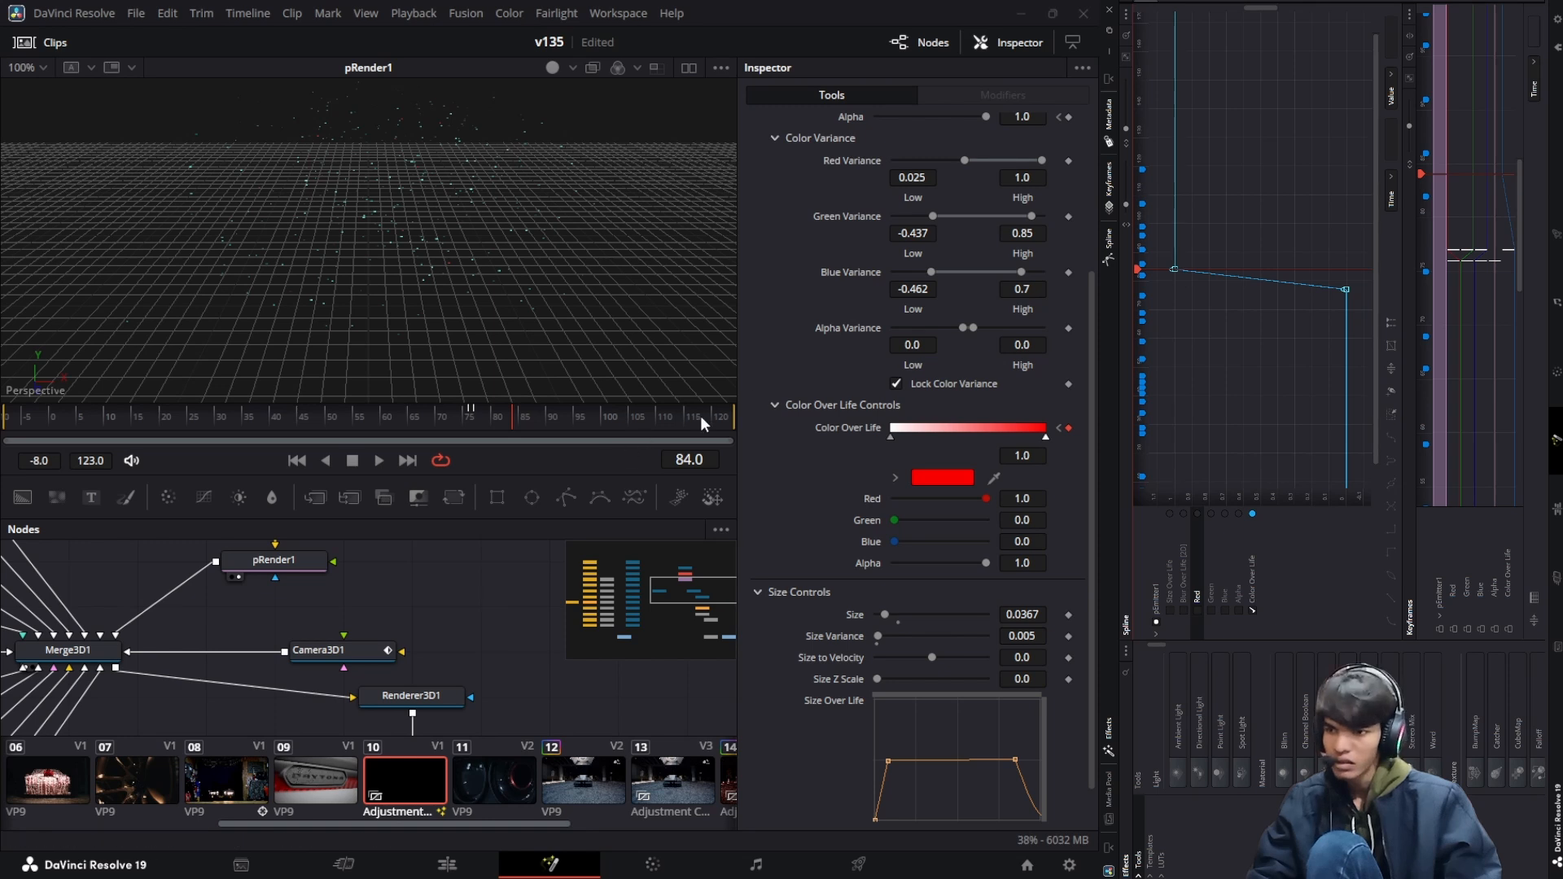
Keyframe the Color Over Life end stop as red #ff0000 at frame 79 and remove the frame 84 keyframe
{"action": "left_click", "coordinate": [891, 437]}
{"action": "key", "text": "Left"}
{"action": "key", "text": "Left"}
{"action": "key", "text": "Left"}
{"action": "key", "text": "Left"}
{"action": "key", "text": "Left"}
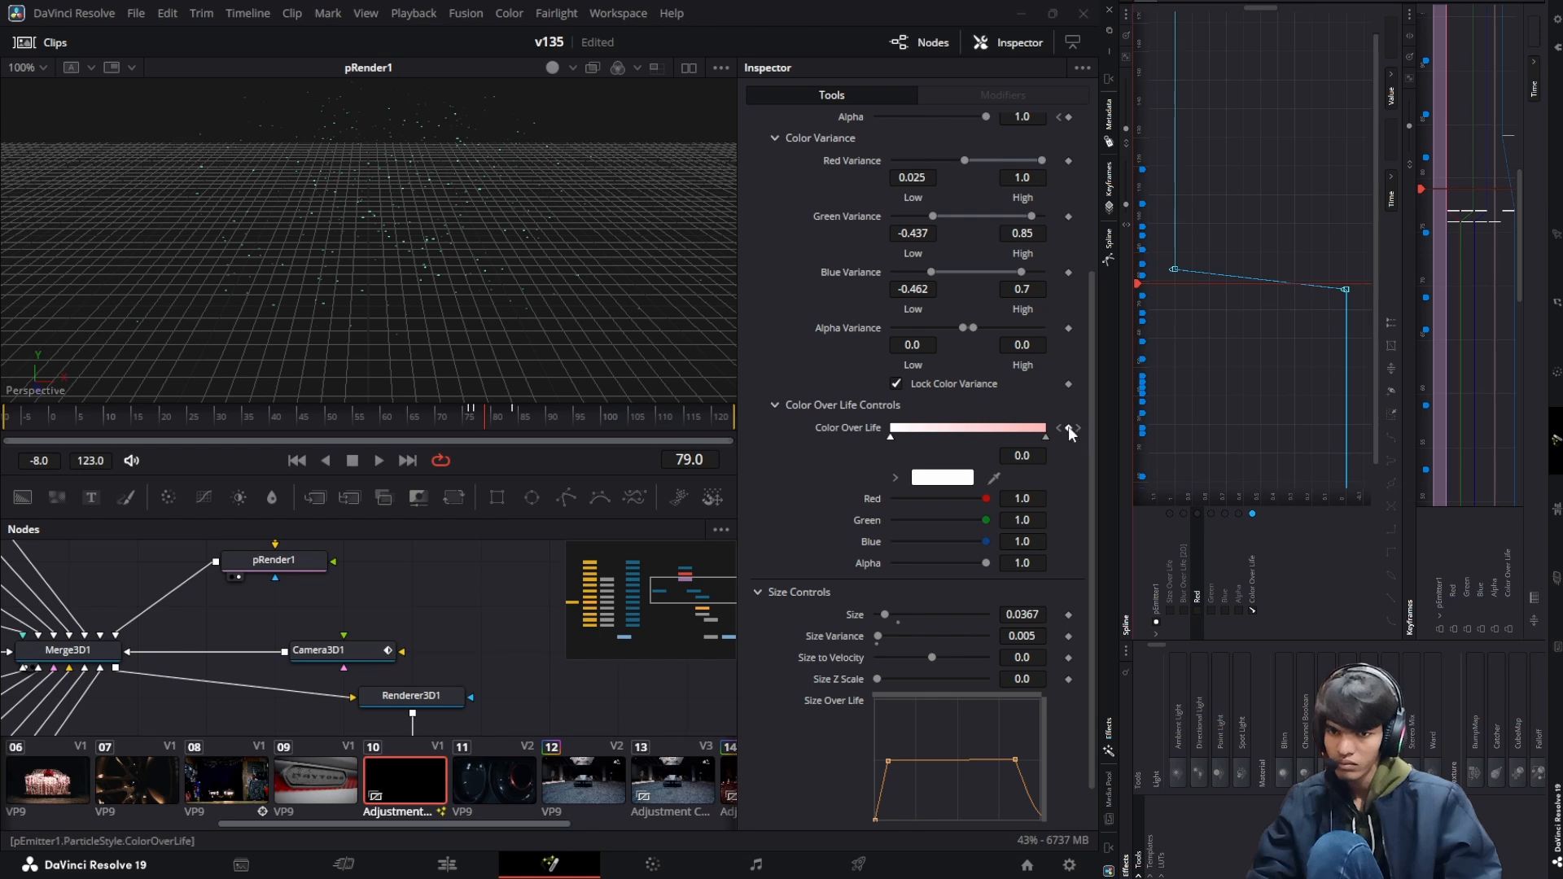
{"action": "left_click", "coordinate": [1046, 438]}
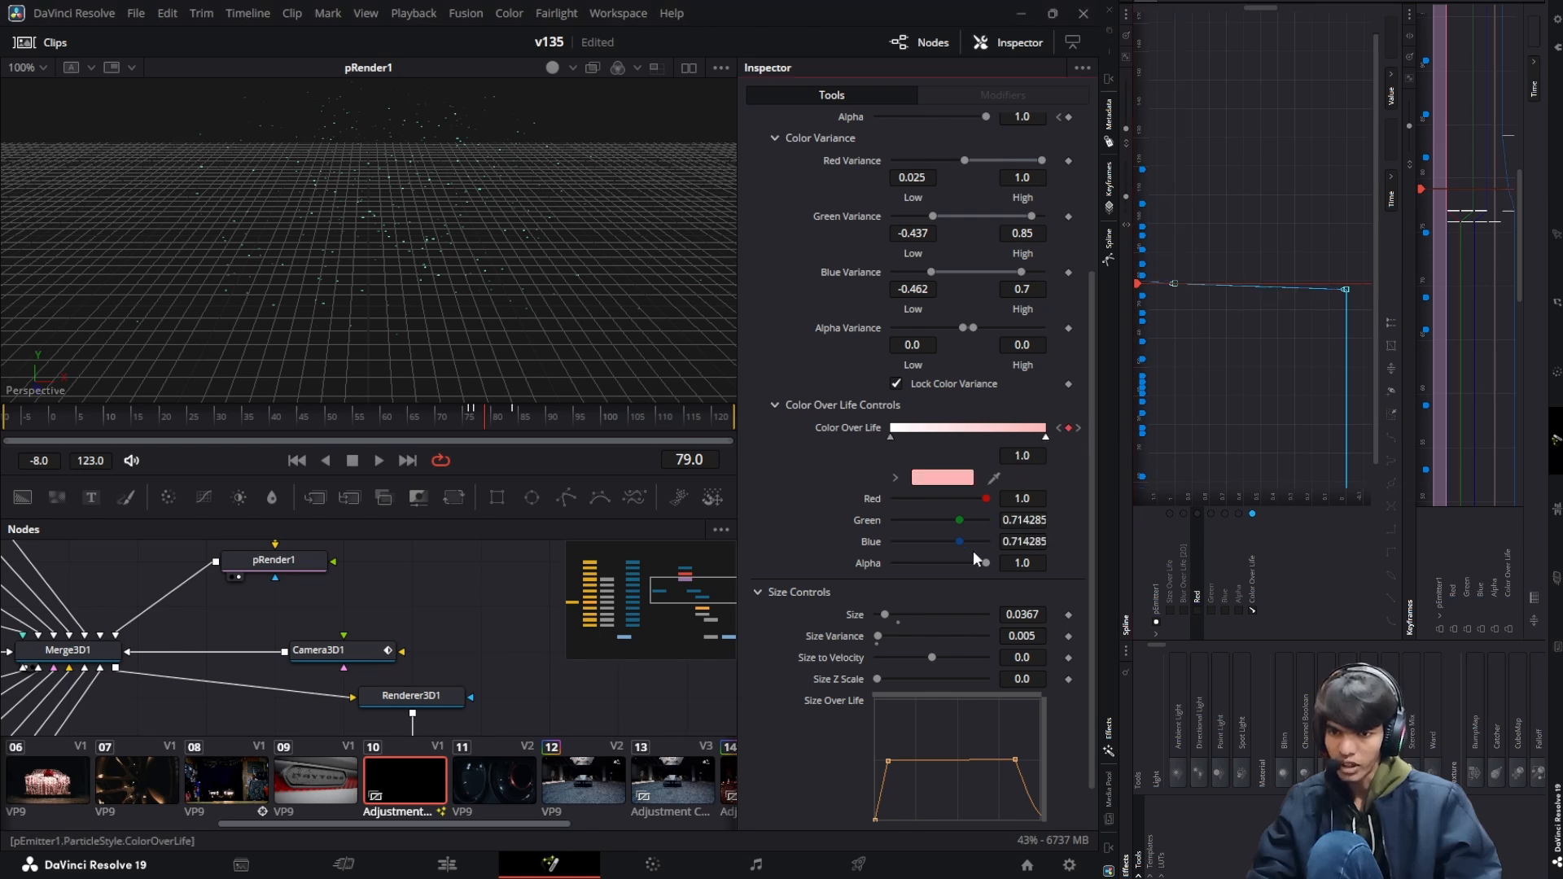
{"action": "left_click", "coordinate": [950, 480]}
{"action": "left_click_drag", "start_coordinate": [866, 499], "coordinate": [889, 462]}
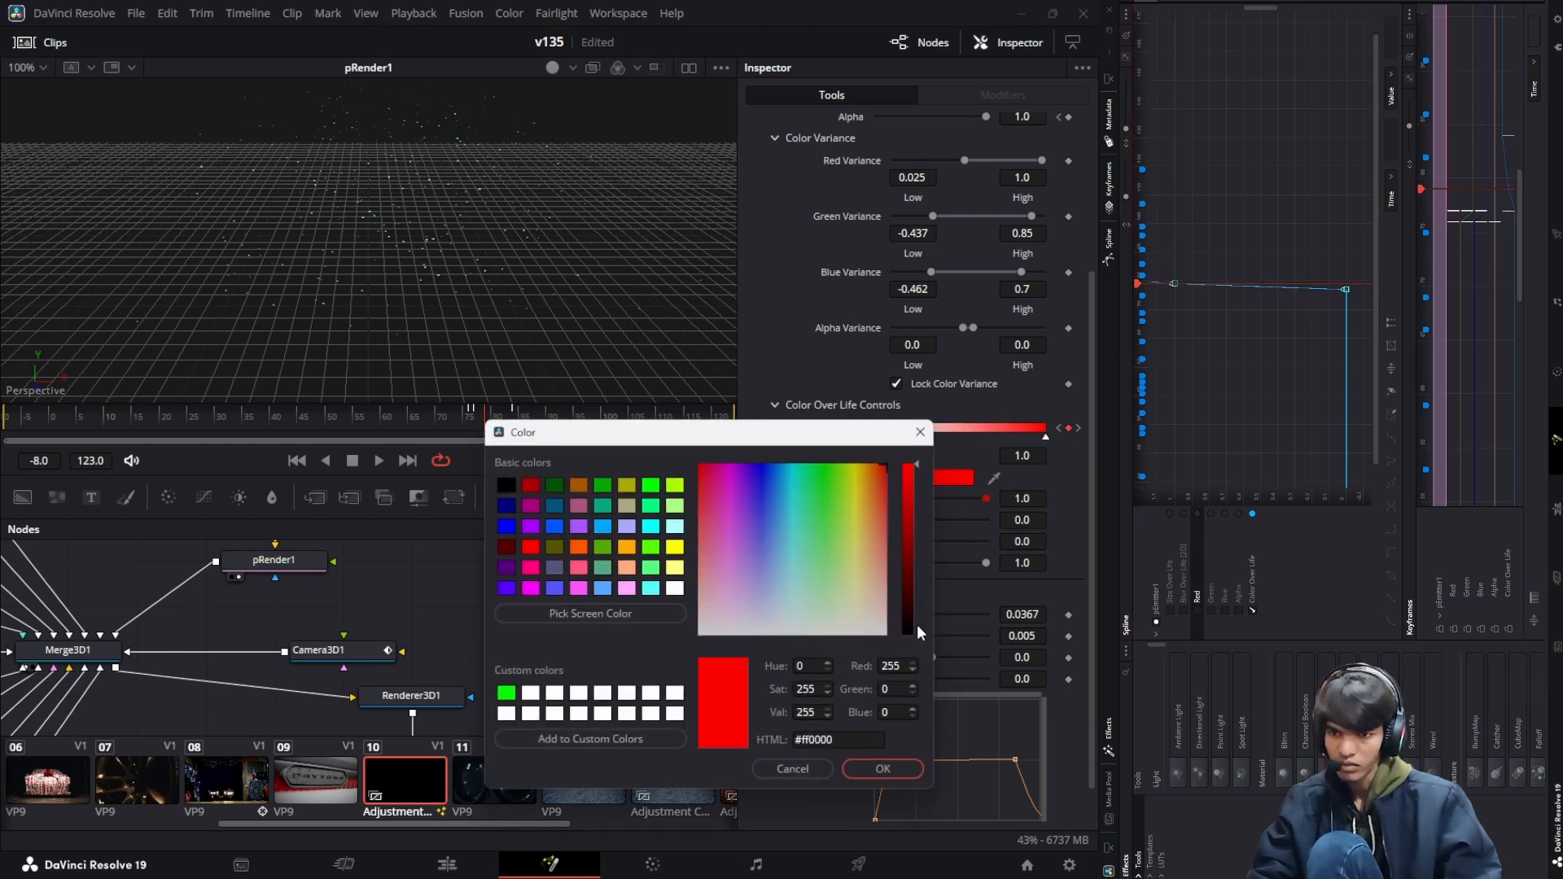
{"action": "left_click", "coordinate": [882, 769]}
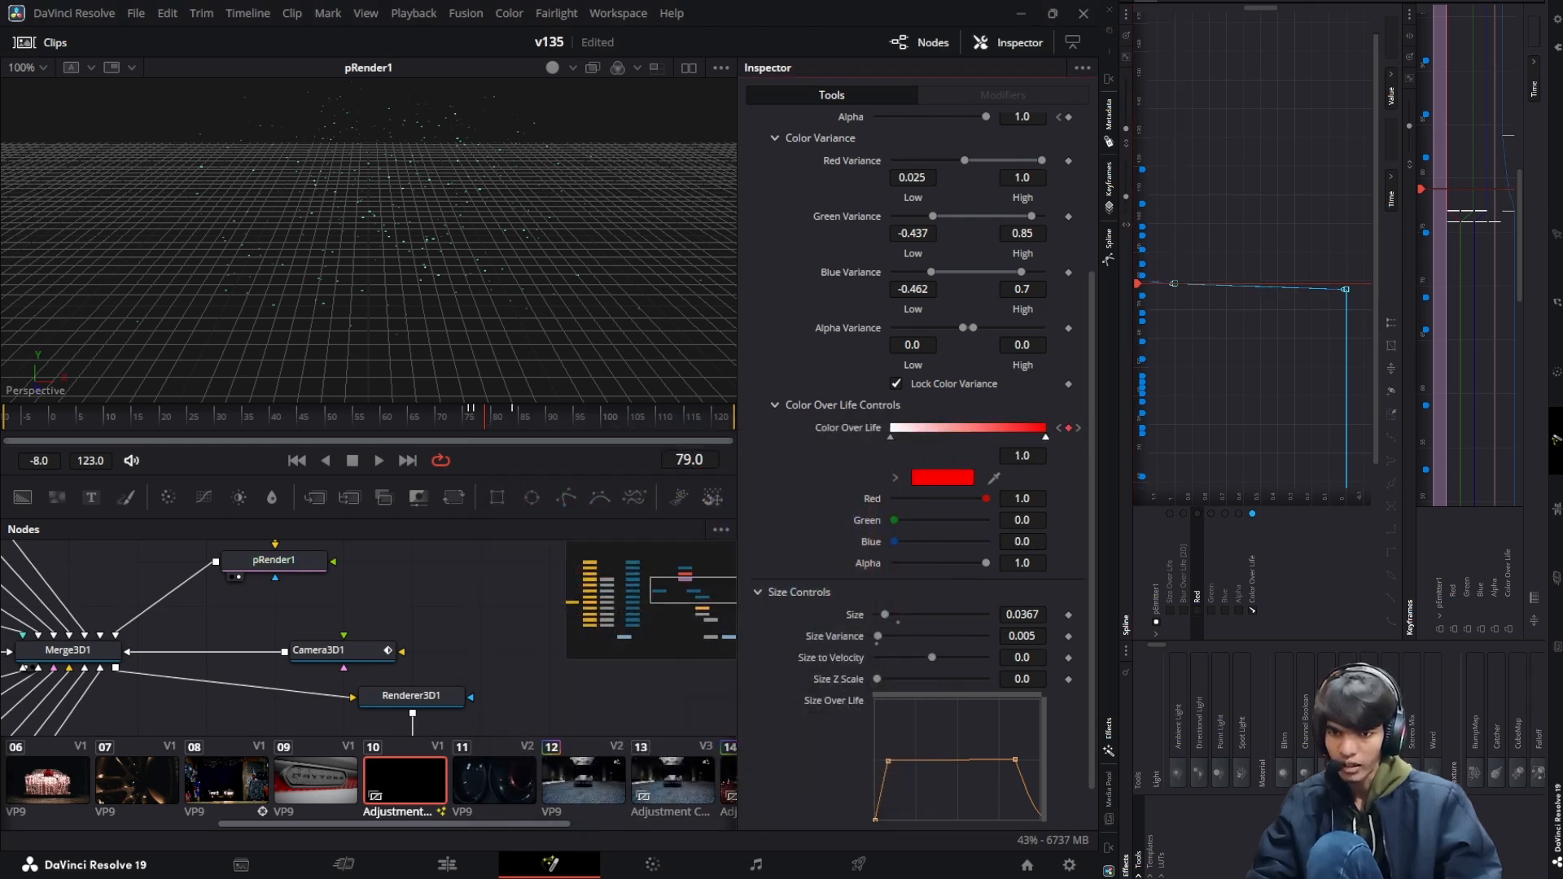
{"action": "left_click", "coordinate": [1058, 427]}
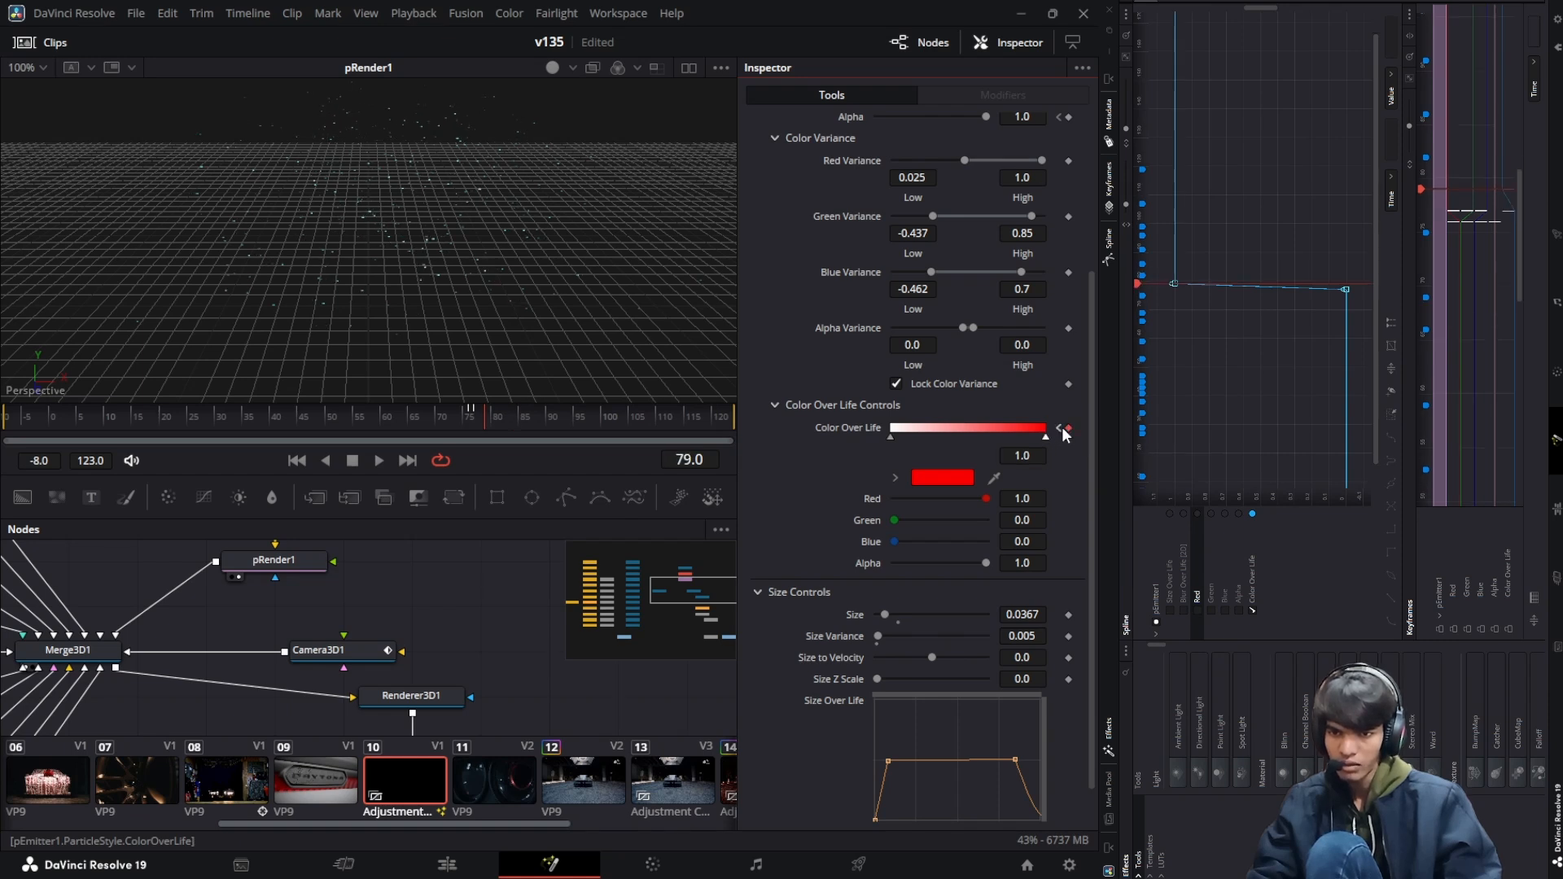
Scrub the particle output from frame 76 to frame 120 to check the color change
{"action": "left_click", "coordinate": [478, 419]}
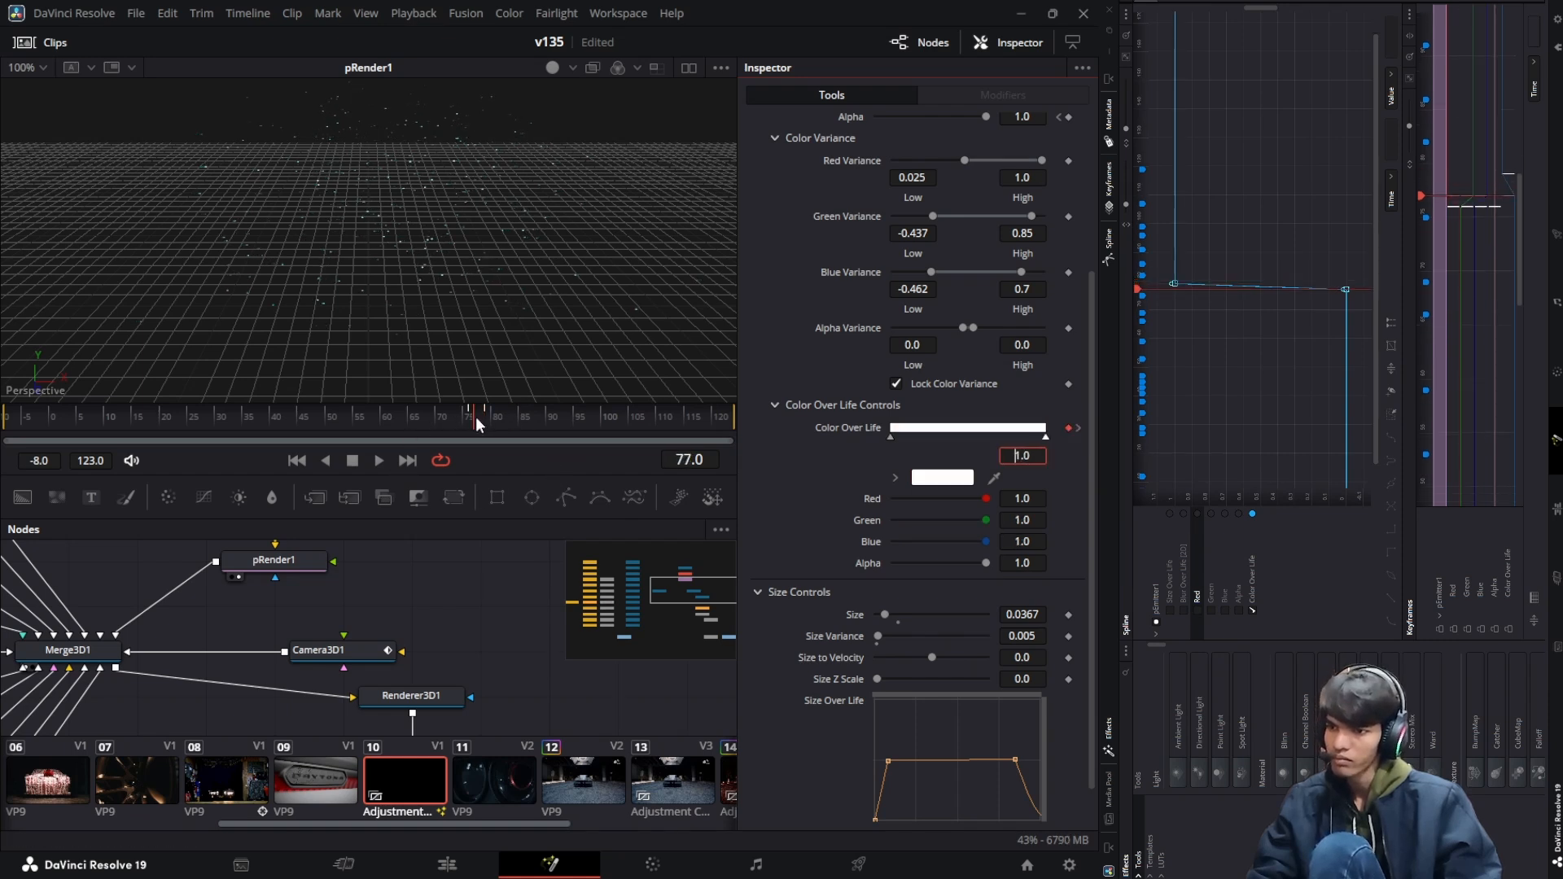
{"action": "mouse_move", "coordinate": [471, 420]}
{"action": "left_mouse_down"}
{"action": "mouse_move", "coordinate": [657, 417]}
{"action": "mouse_move", "coordinate": [461, 432]}
{"action": "mouse_move", "coordinate": [471, 423]}
{"action": "left_mouse_up"}
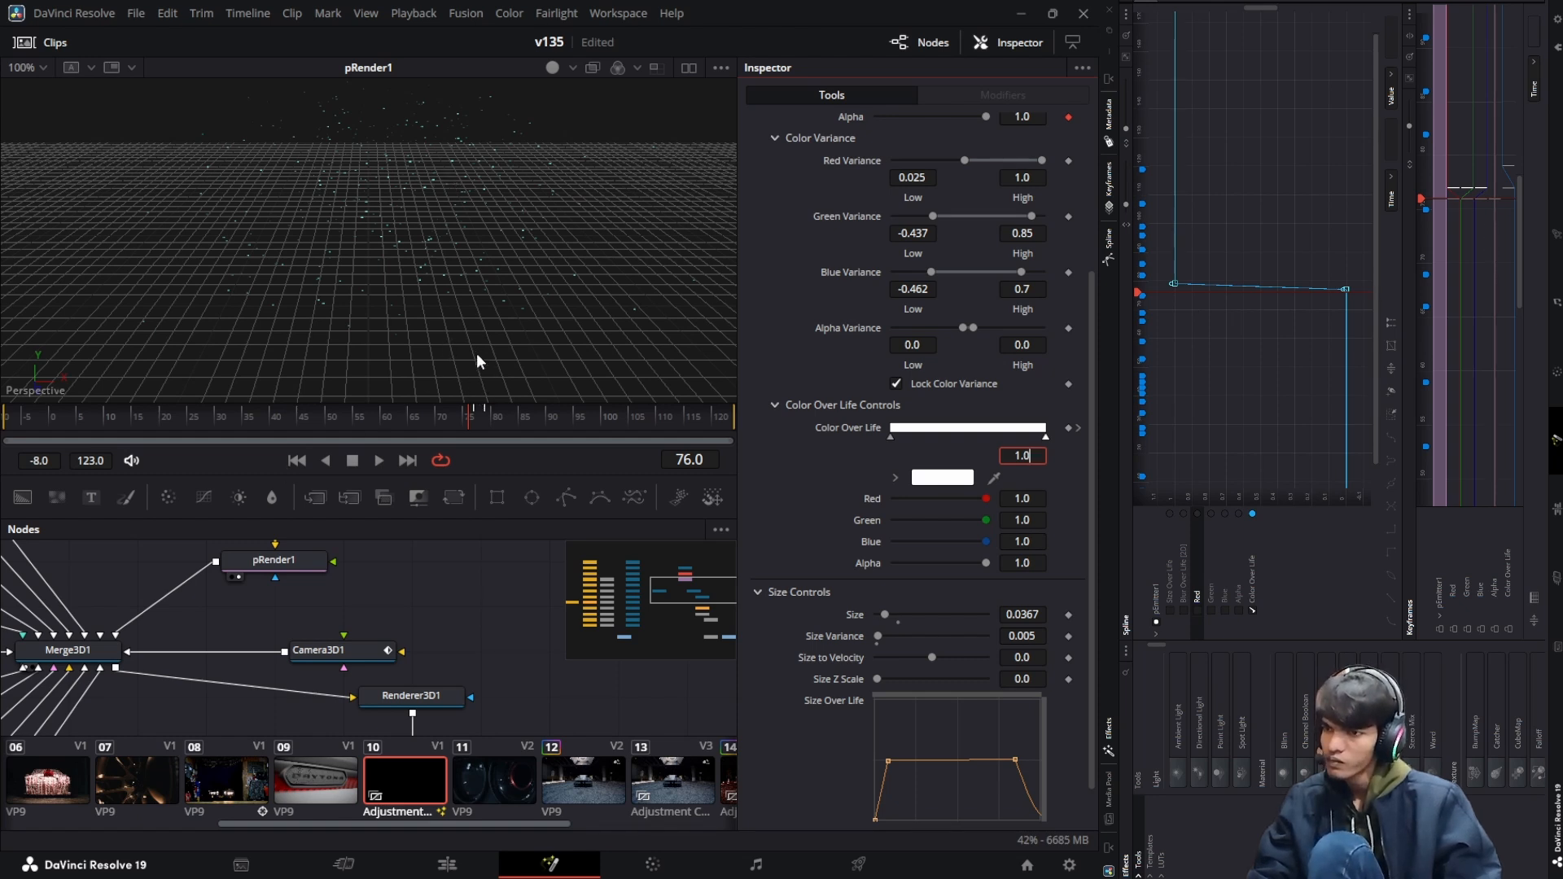
{"action": "left_click", "coordinate": [477, 418]}
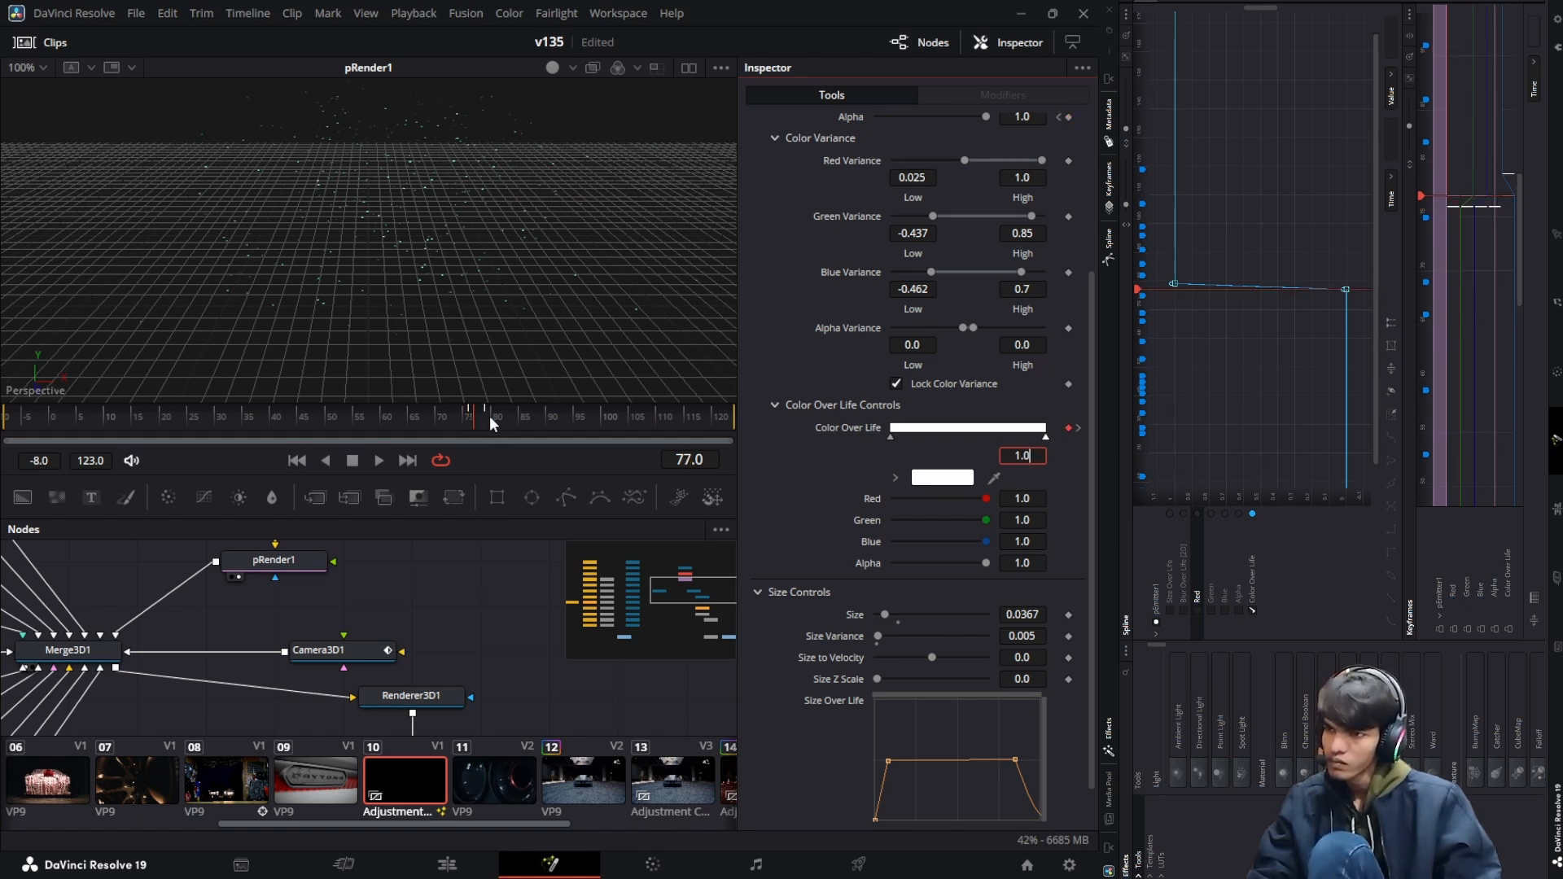
{"action": "left_click", "coordinate": [485, 417]}
{"action": "left_click", "coordinate": [481, 416]}
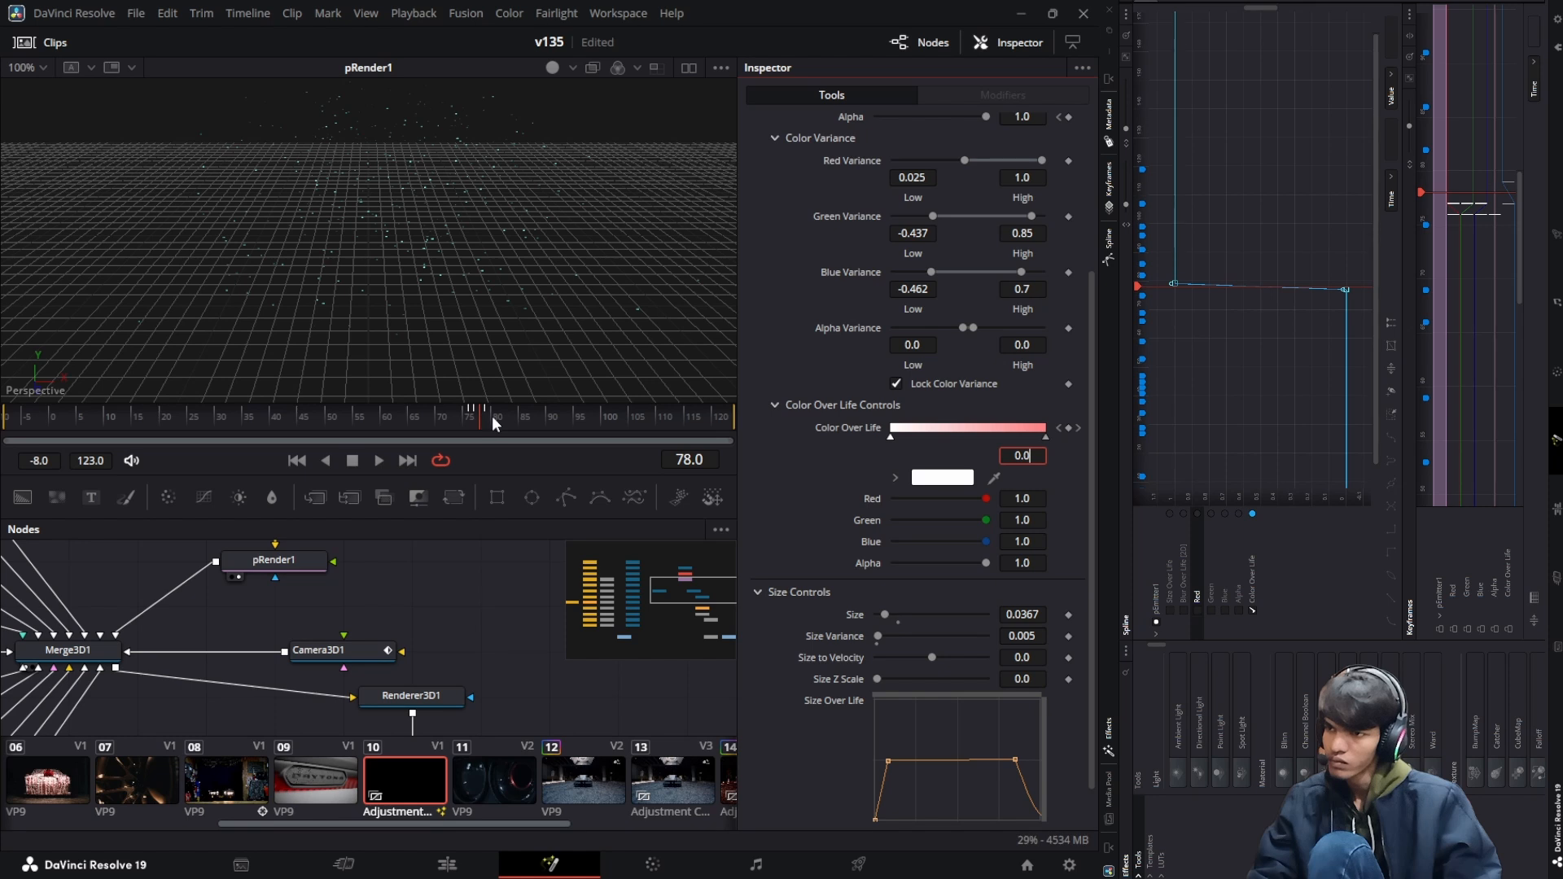
{"action": "left_click", "coordinate": [487, 416]}
{"action": "left_click", "coordinate": [499, 417]}
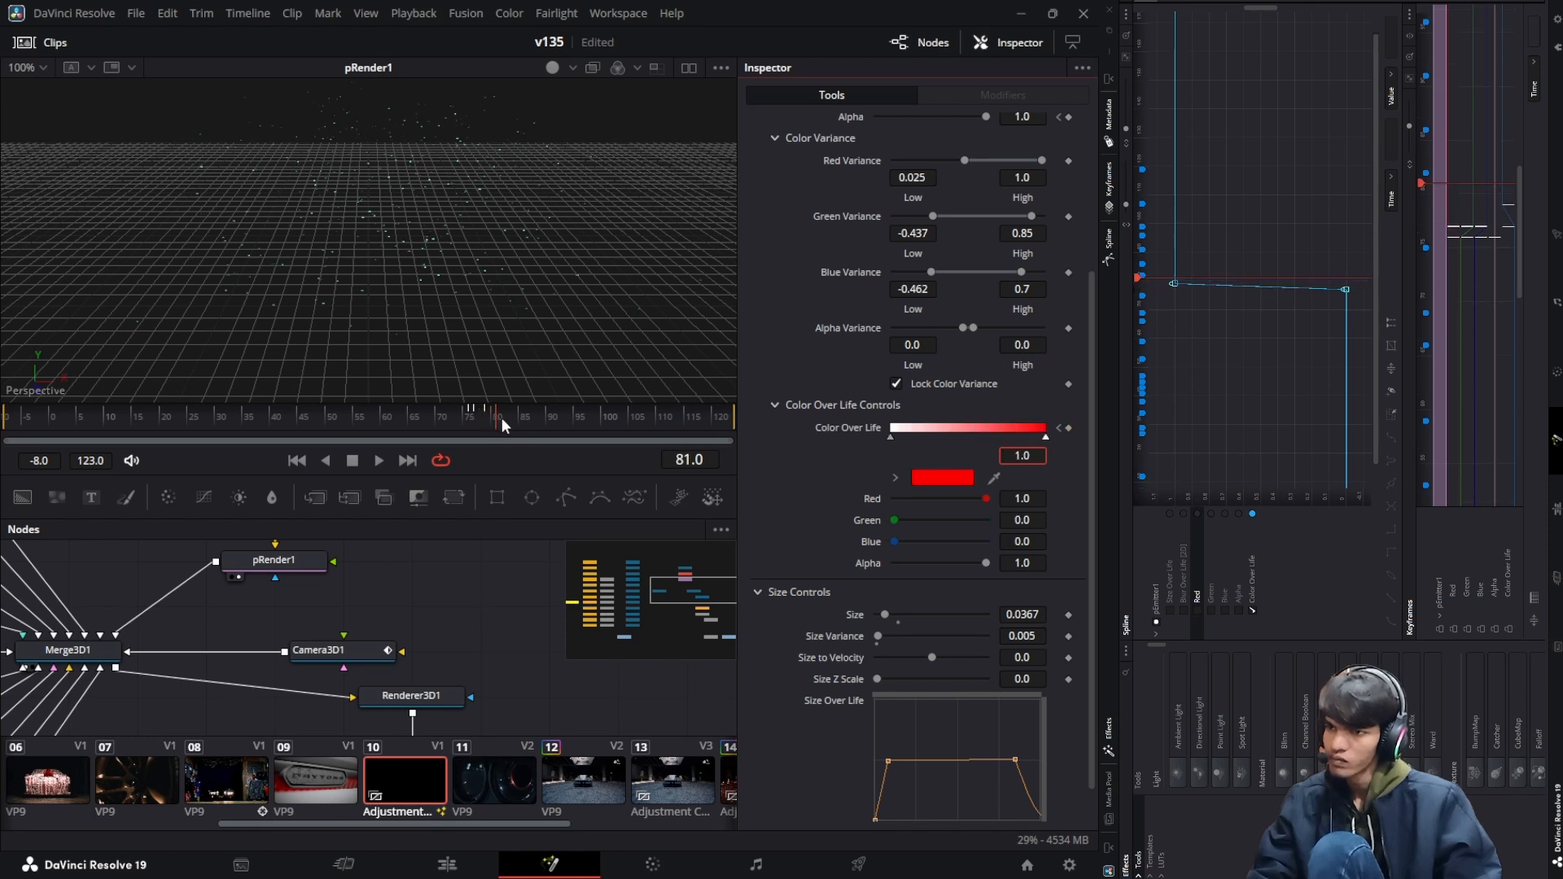
{"action": "left_click", "coordinate": [502, 418]}
{"action": "left_click", "coordinate": [524, 418]}
{"action": "left_click_drag", "start_coordinate": [524, 419], "coordinate": [720, 425]}
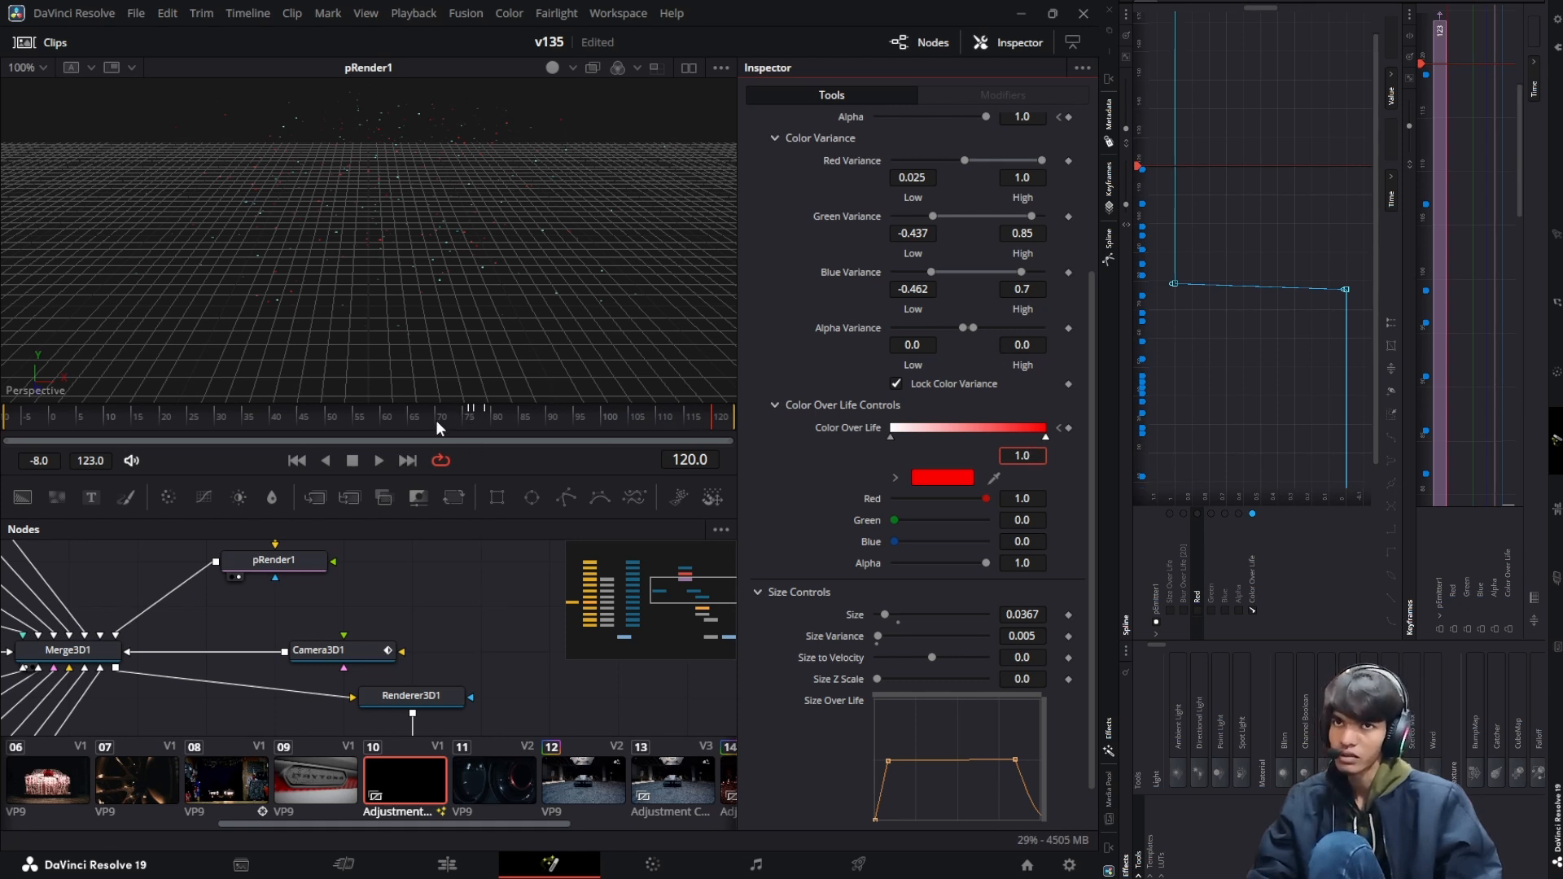
Delete the Color Over Life keyframes at frames 79 and 77
{"action": "scroll", "coordinate": [326, 574], "scroll_direction": "up", "scroll_amount": 2}
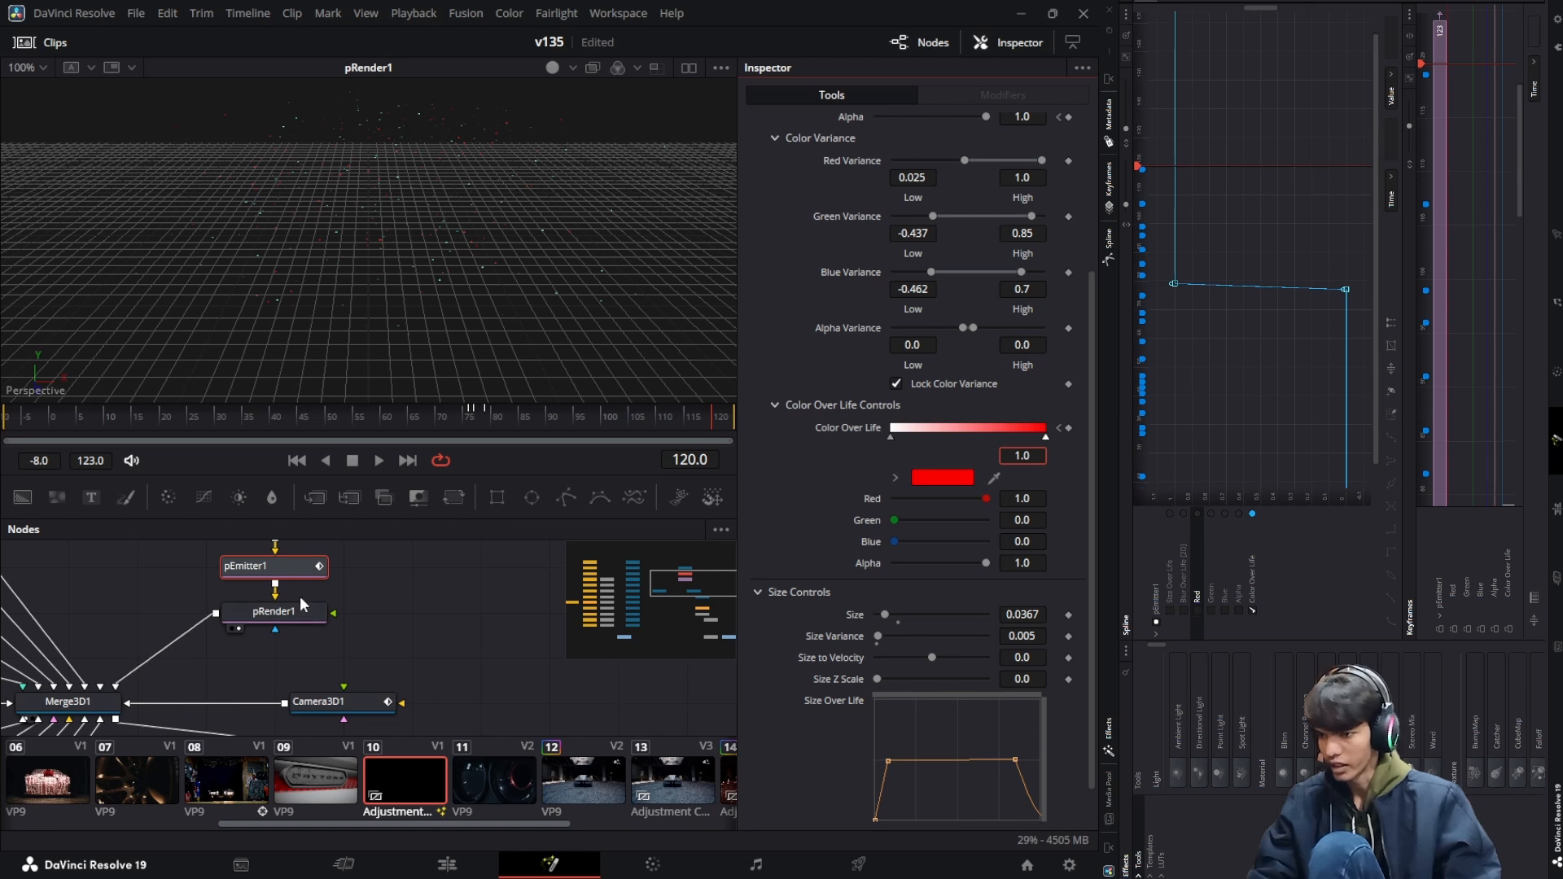
{"action": "left_click", "coordinate": [491, 408]}
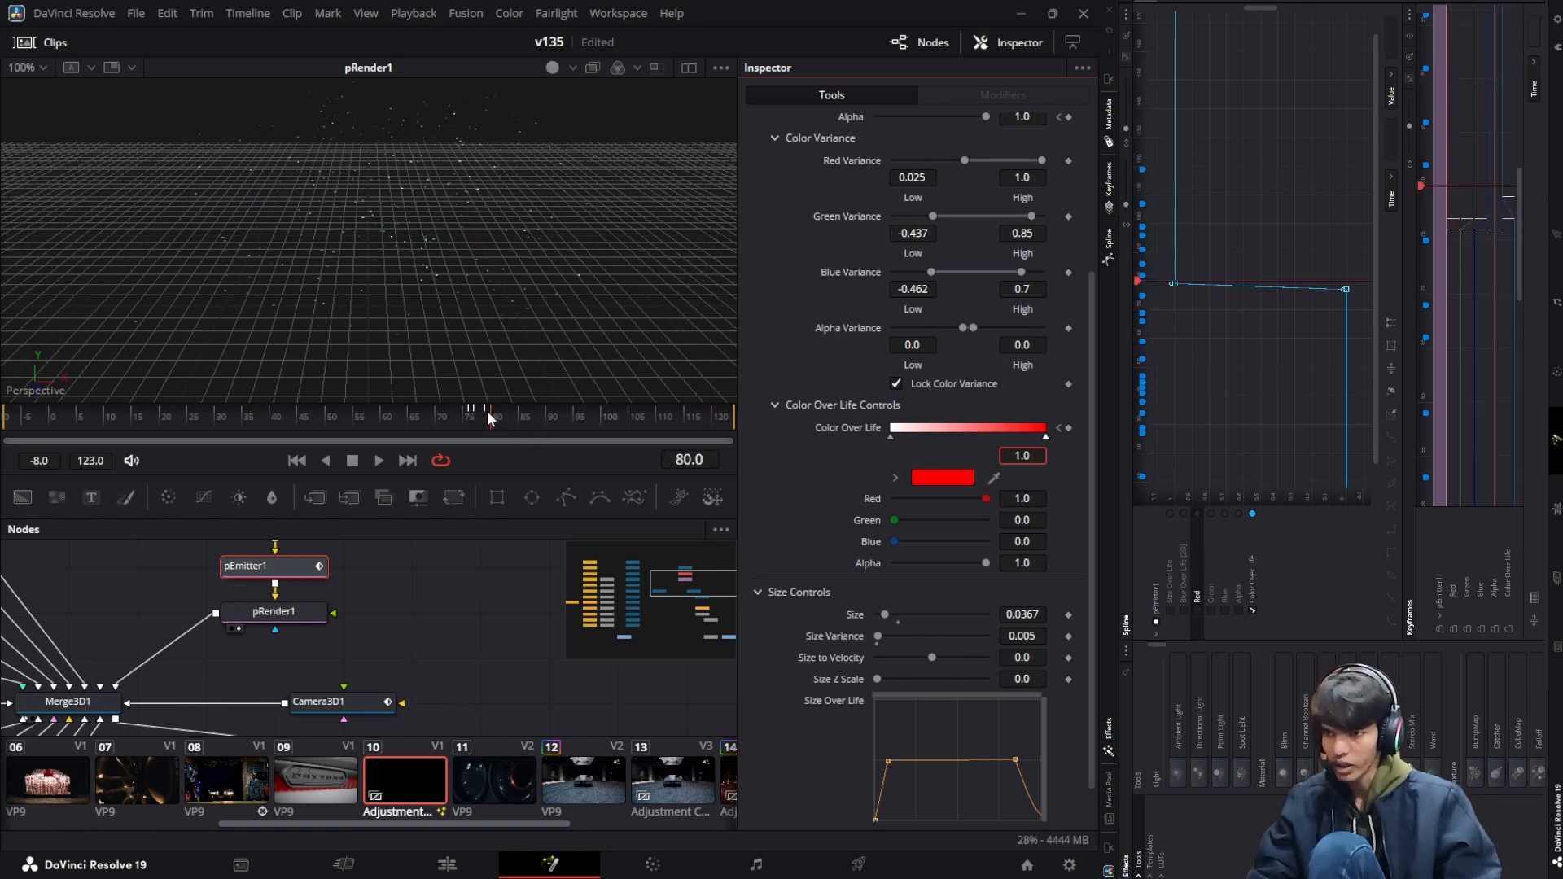
{"action": "left_click", "coordinate": [1067, 428]}
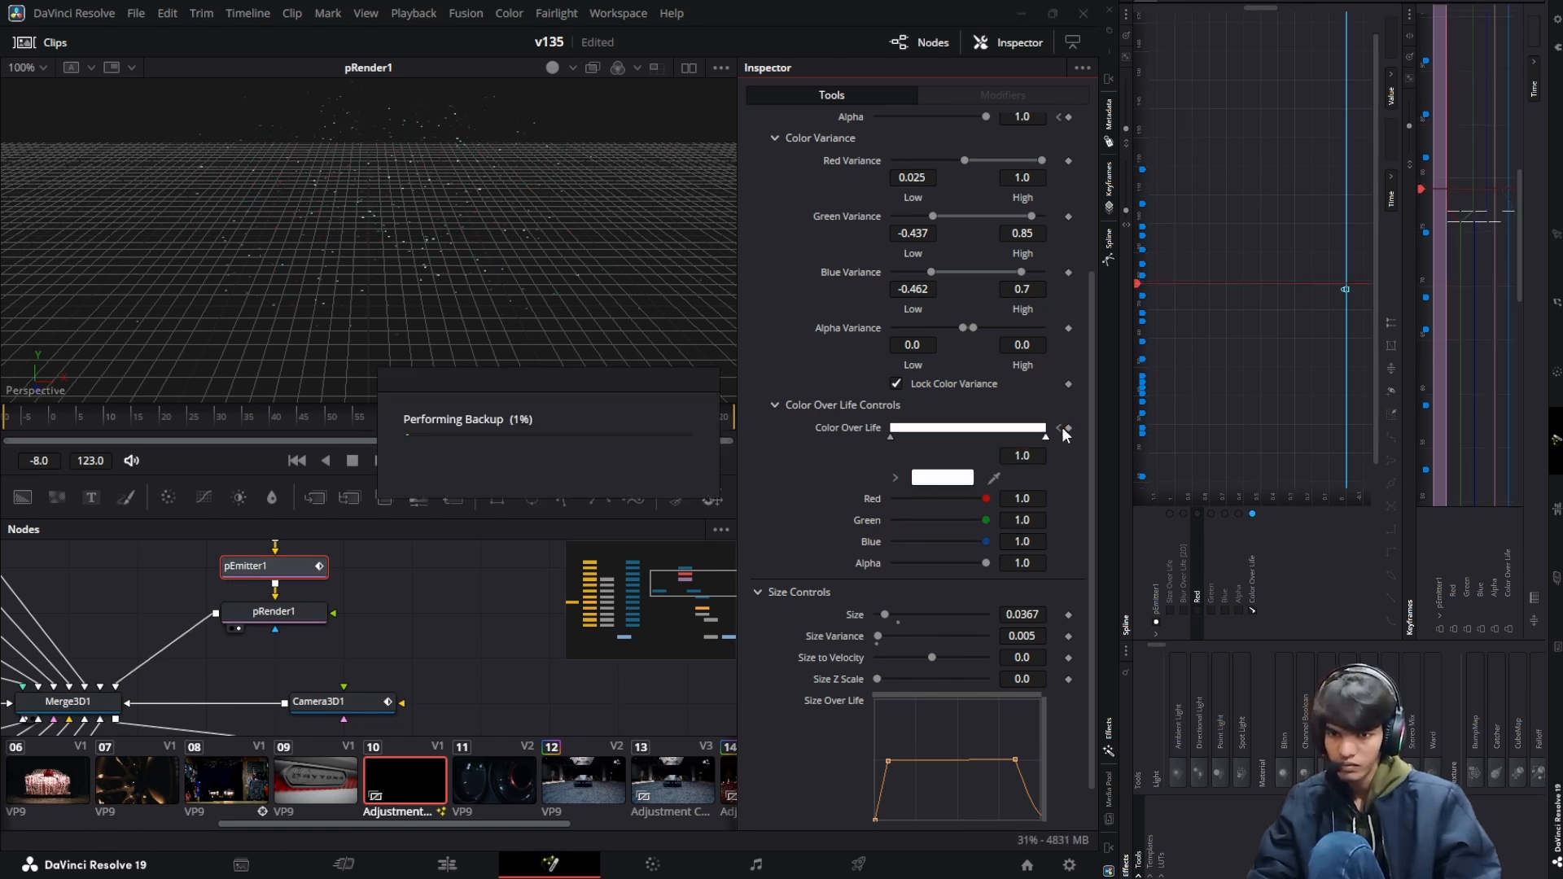
{"action": "left_click", "coordinate": [1060, 429]}
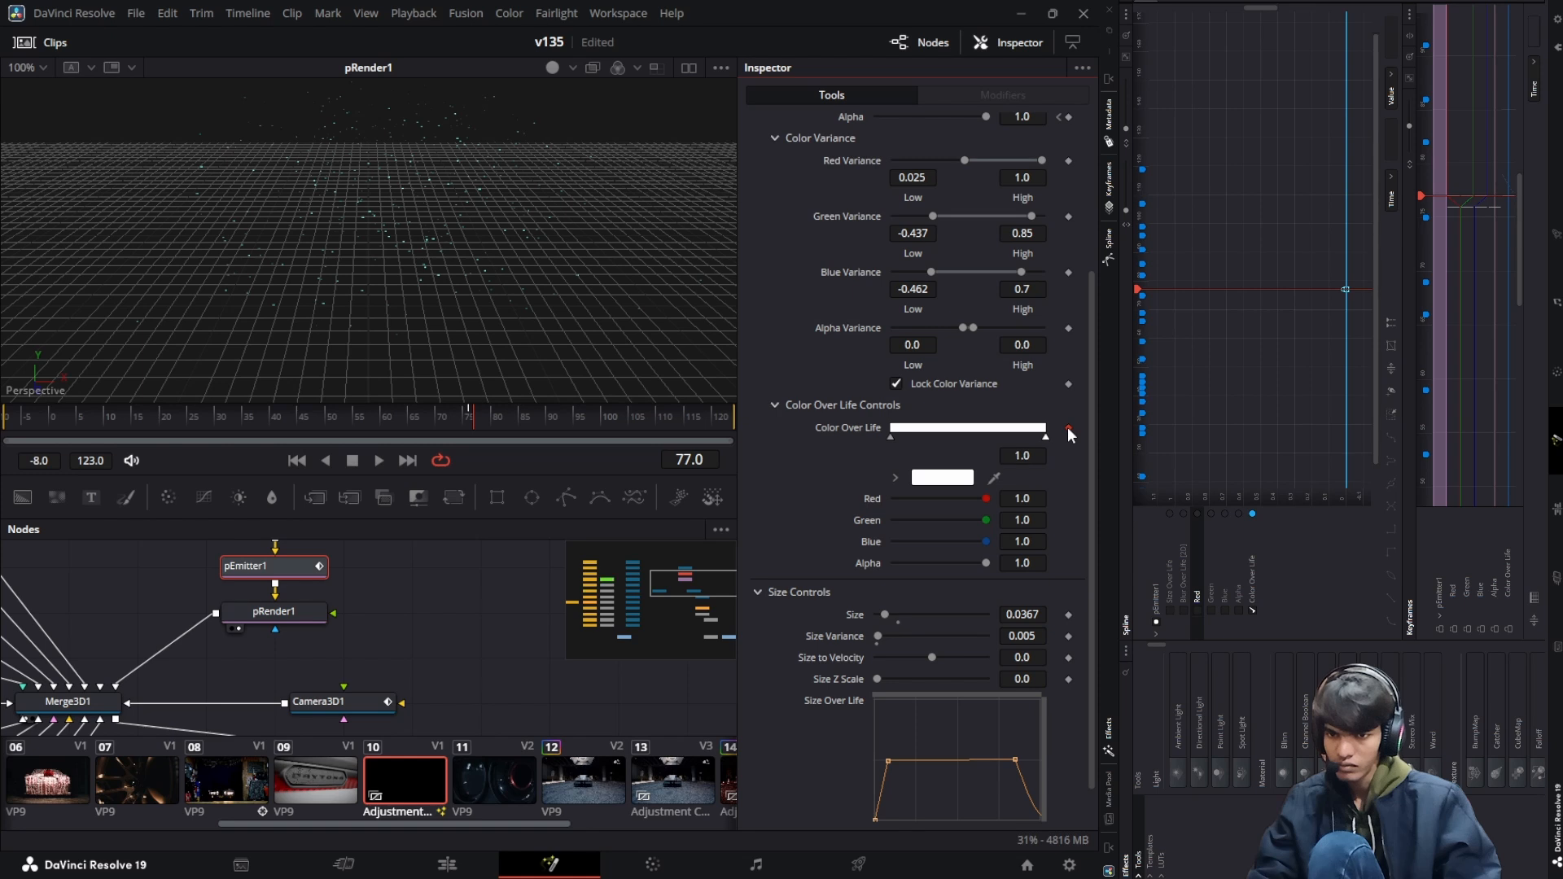
{"action": "left_click", "coordinate": [1068, 428]}
Keyframe the white Color Over Life gradient at frame 67
{"action": "key", "text": "Left"}
{"action": "key", "text": "Left"}
{"action": "key", "text": "Left"}
{"action": "key", "text": "Left"}
{"action": "key", "text": "Left"}
{"action": "key", "text": "Left"}
{"action": "key", "text": "Left"}
{"action": "key", "text": "Left"}
{"action": "key", "text": "Left"}
{"action": "key", "text": "Left"}
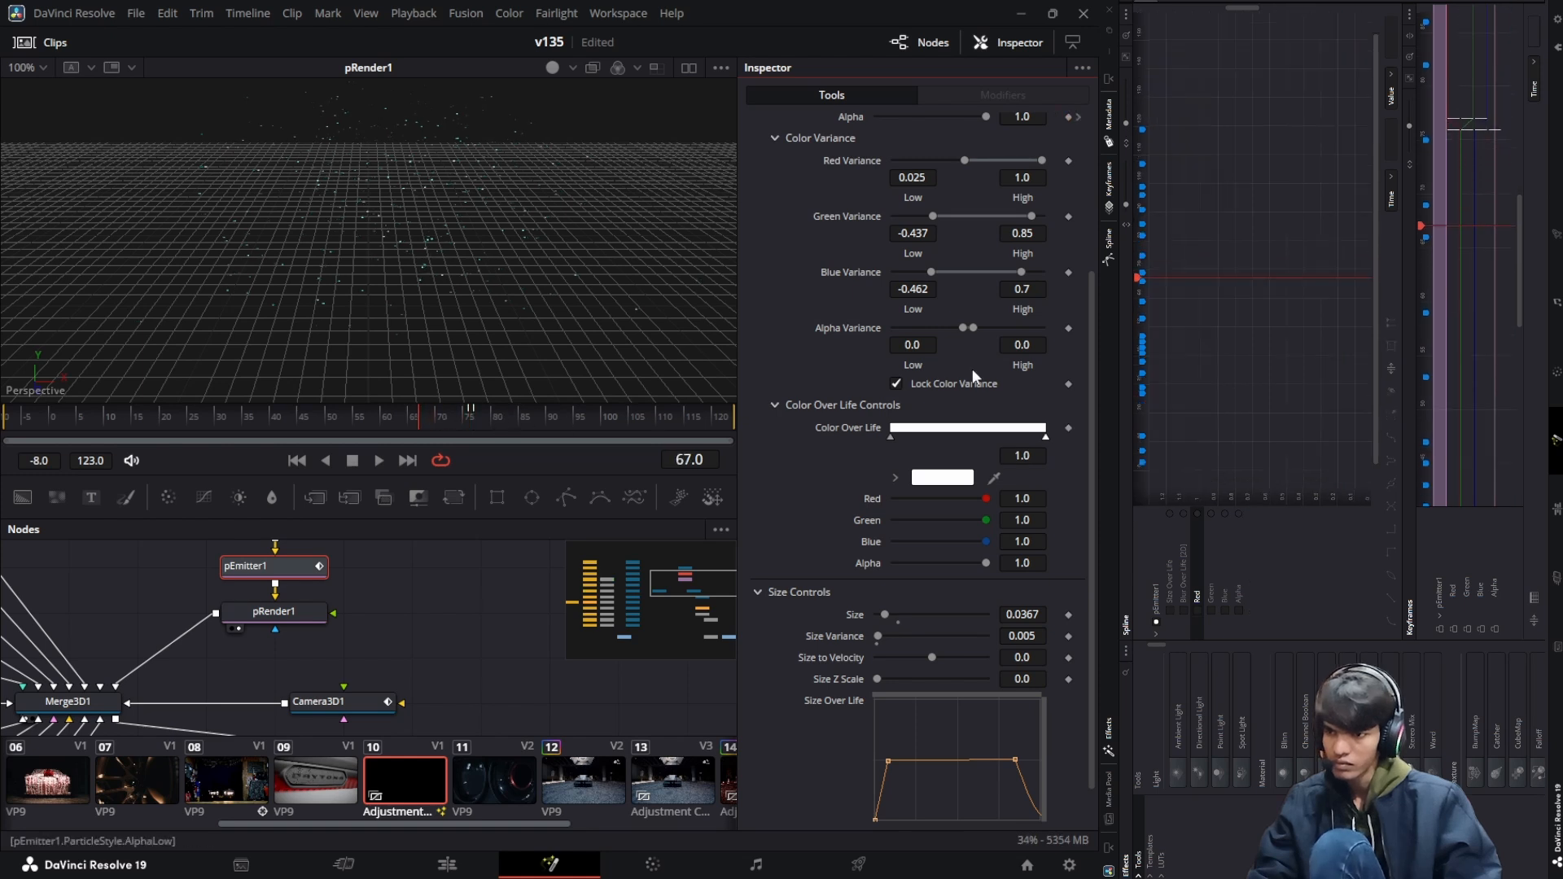
{"action": "left_click", "coordinate": [1069, 428]}
Keyframe the Color Over Life gradient at frame 68 with its end stop set to red #ff0000
{"action": "key", "text": "Right"}
{"action": "key", "text": "Right"}
{"action": "key", "text": "Right"}
{"action": "key", "text": "Right"}
{"action": "key", "text": "Right"}
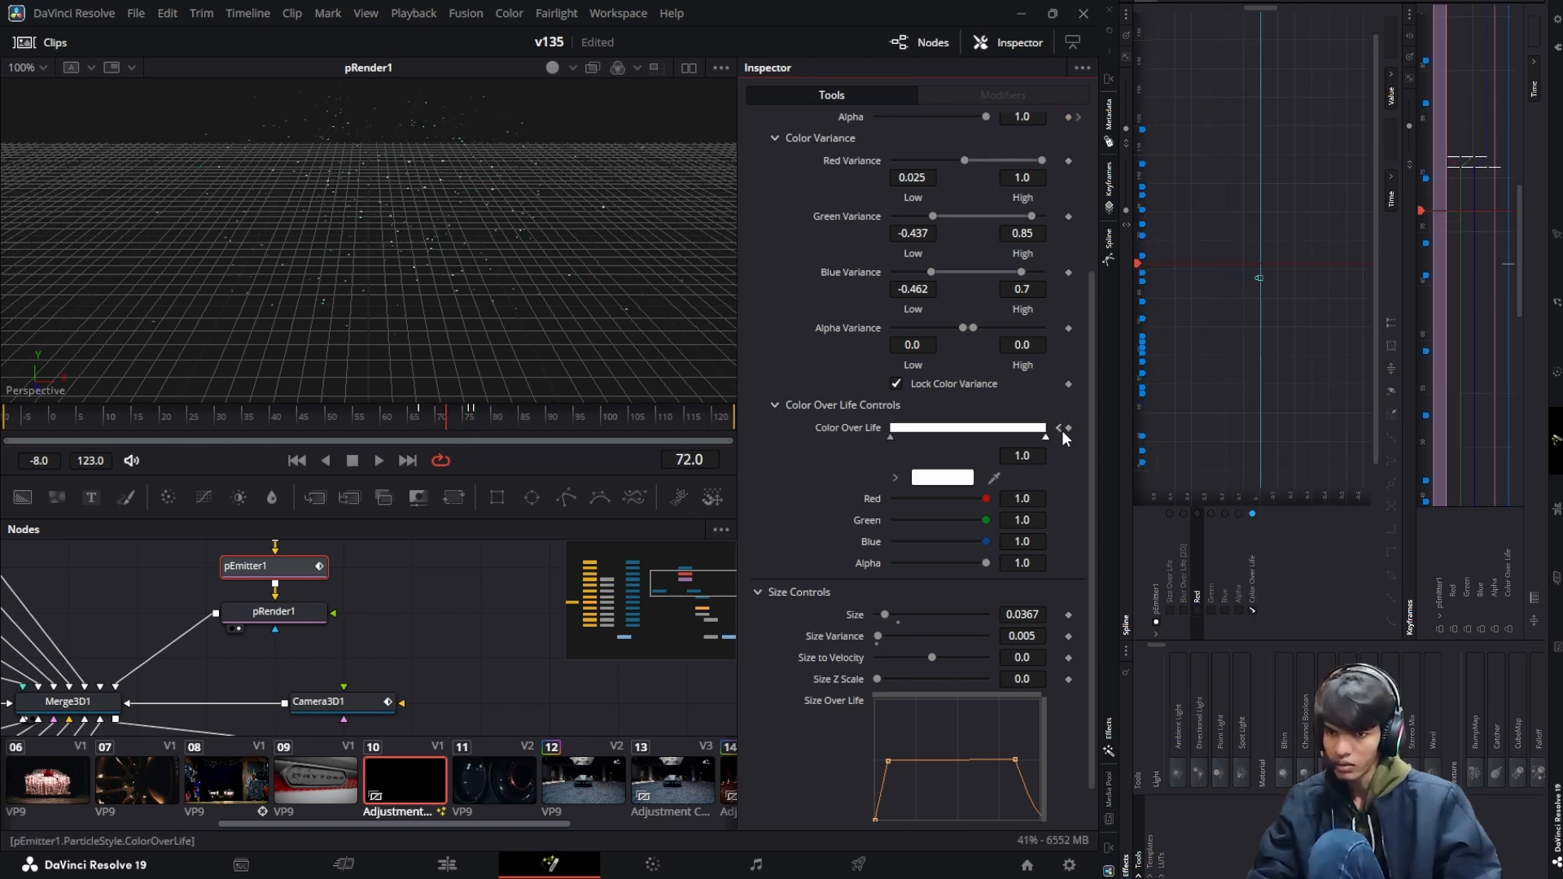
{"action": "key", "text": "Left"}
{"action": "key", "text": "Left"}
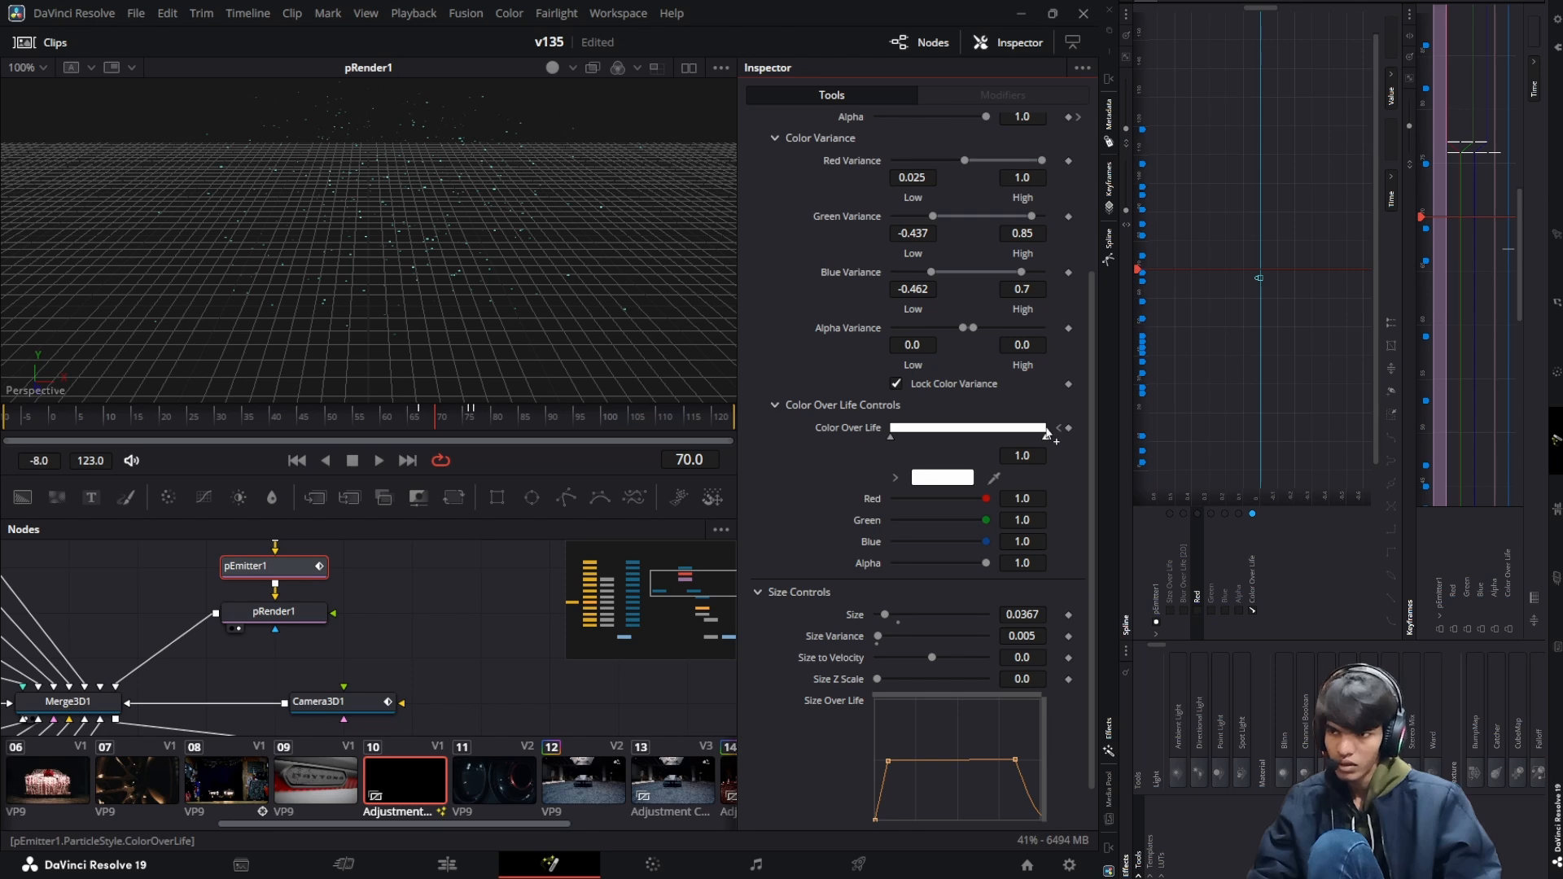
{"action": "left_click", "coordinate": [1058, 429]}
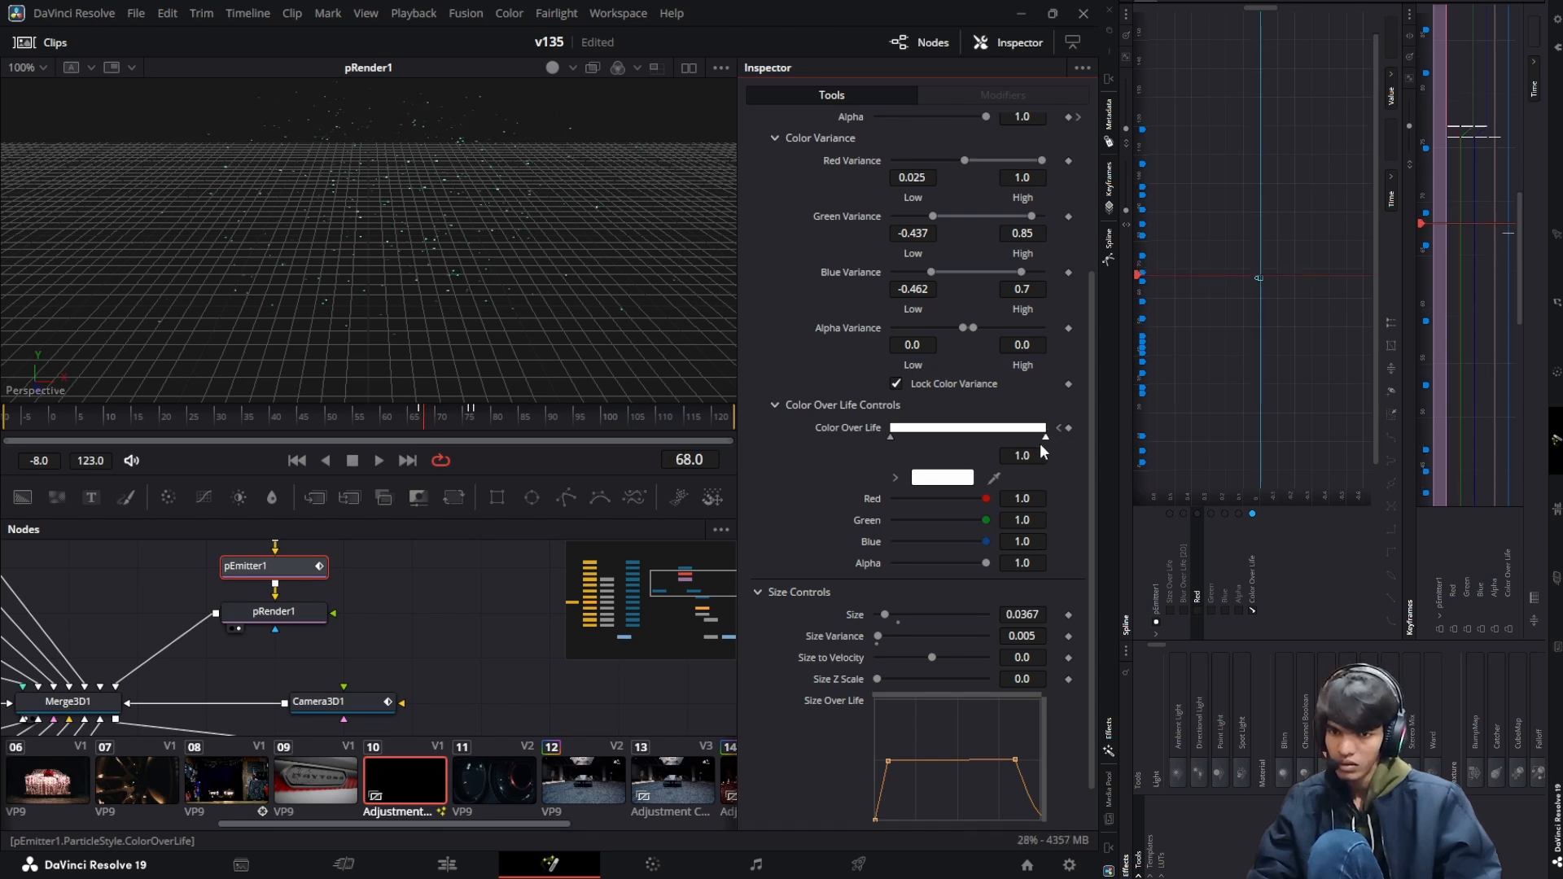
{"action": "left_click", "coordinate": [971, 478]}
{"action": "left_click_drag", "start_coordinate": [880, 484], "coordinate": [887, 463]}
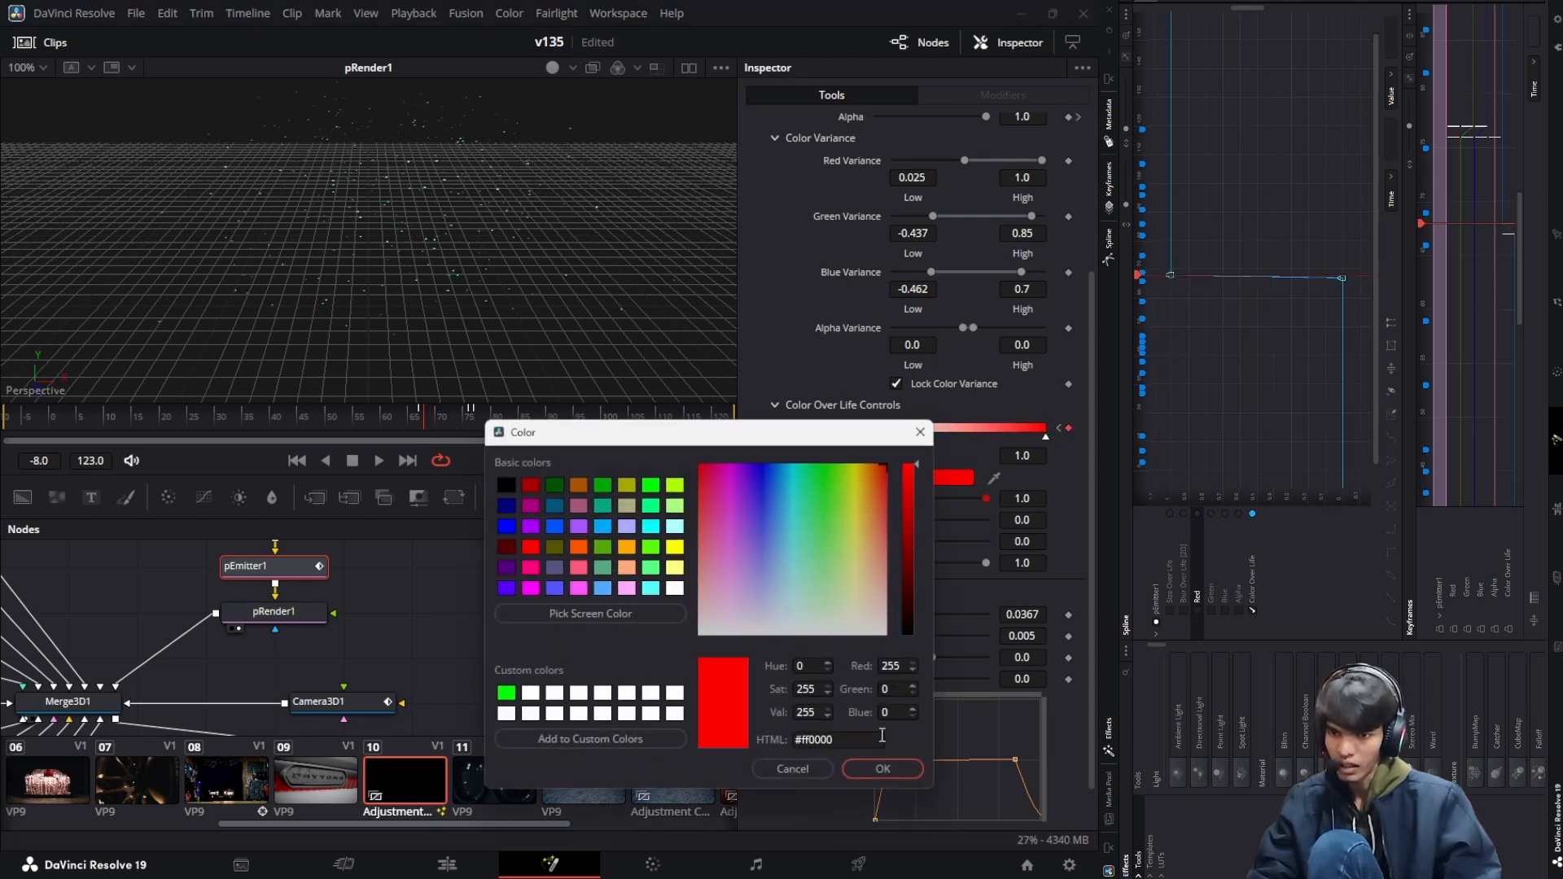
{"action": "left_click", "coordinate": [879, 770]}
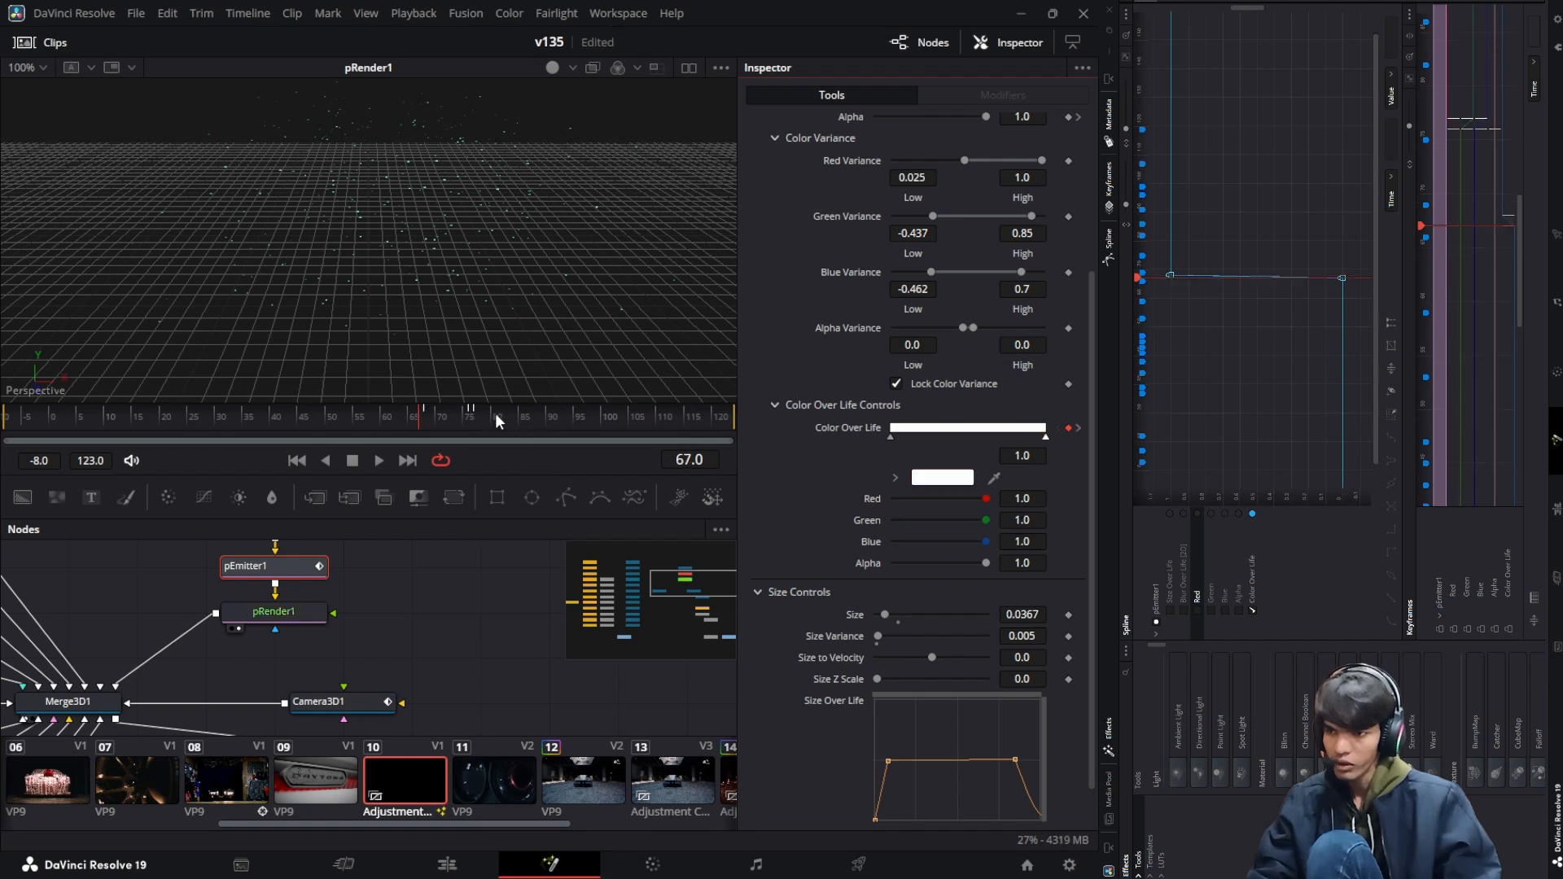
Delete the pEmitter1 color keyframes at frames 77 and 76, keeping the emitter color cyan
{"action": "scroll", "coordinate": [901, 162], "scroll_direction": "up", "scroll_amount": 5}
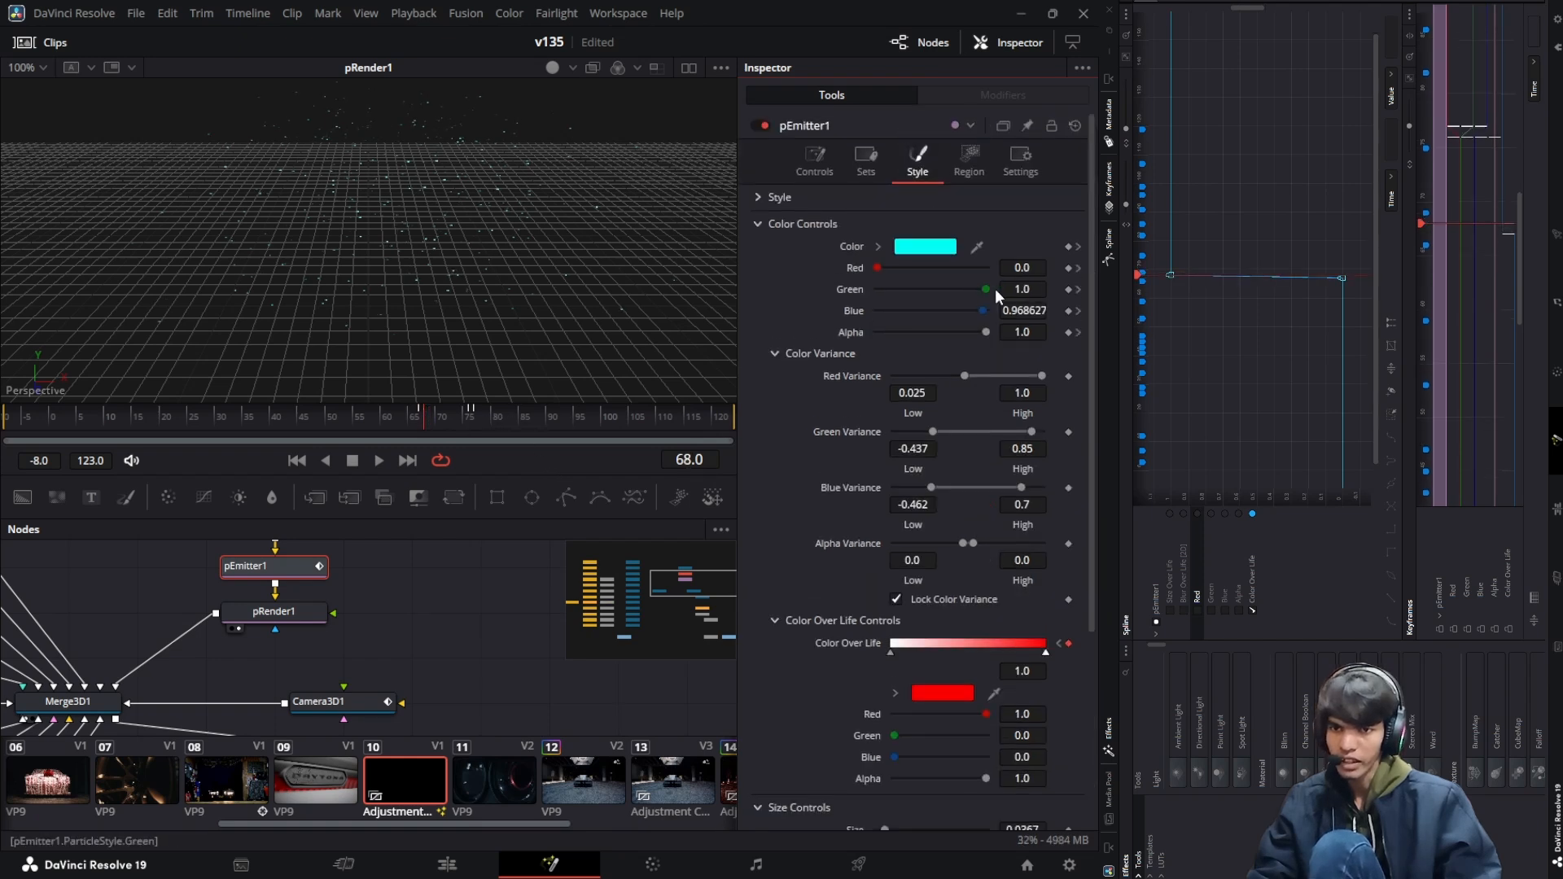
{"action": "left_click", "coordinate": [1079, 246]}
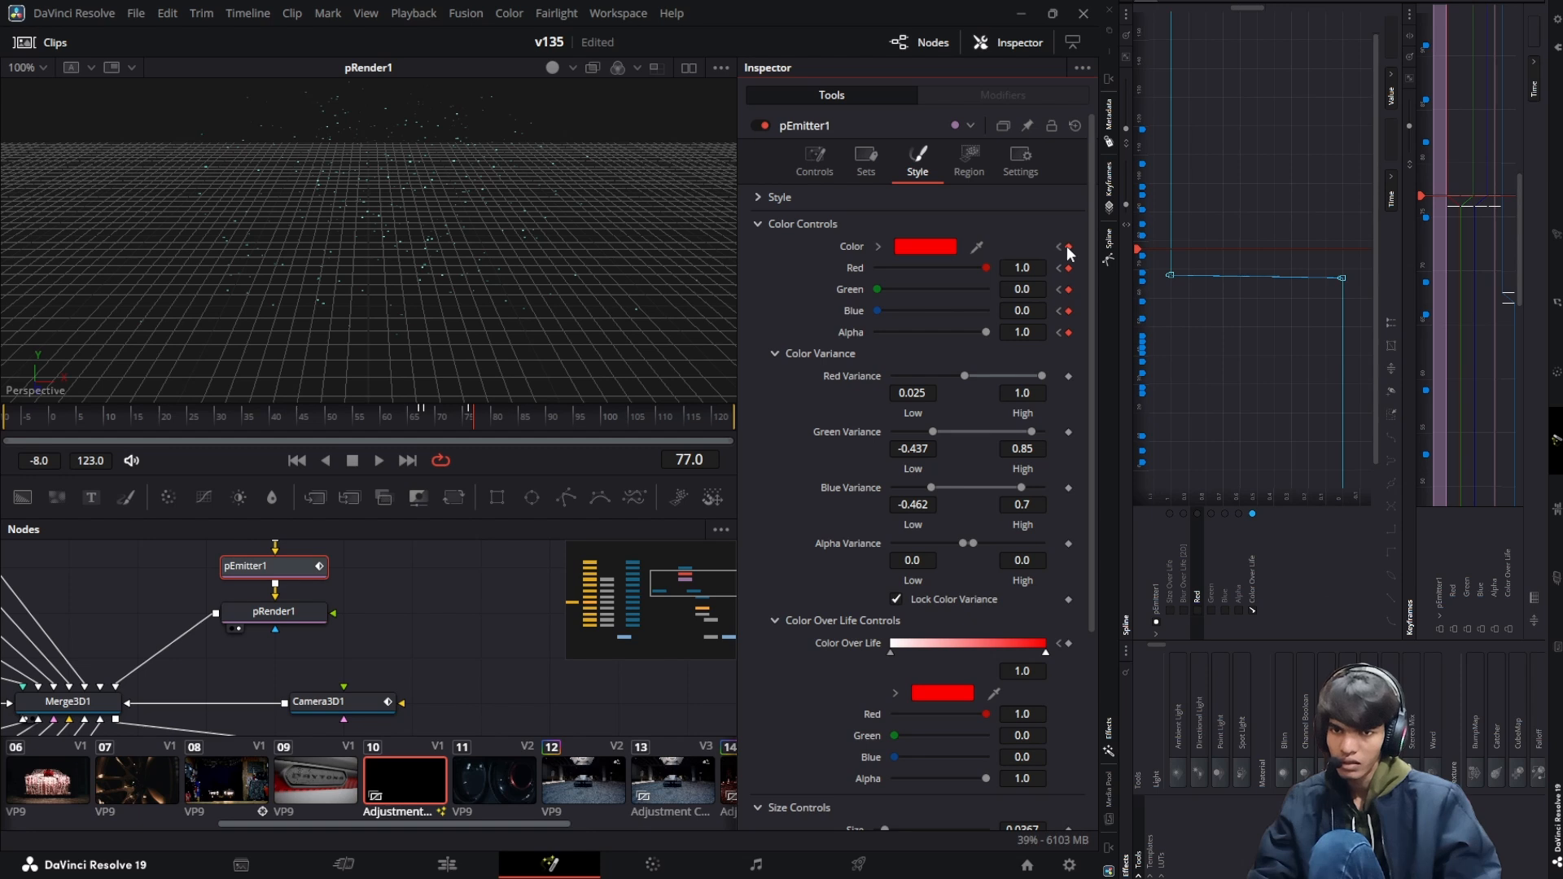
{"action": "left_click", "coordinate": [1069, 246]}
{"action": "left_click", "coordinate": [1058, 247]}
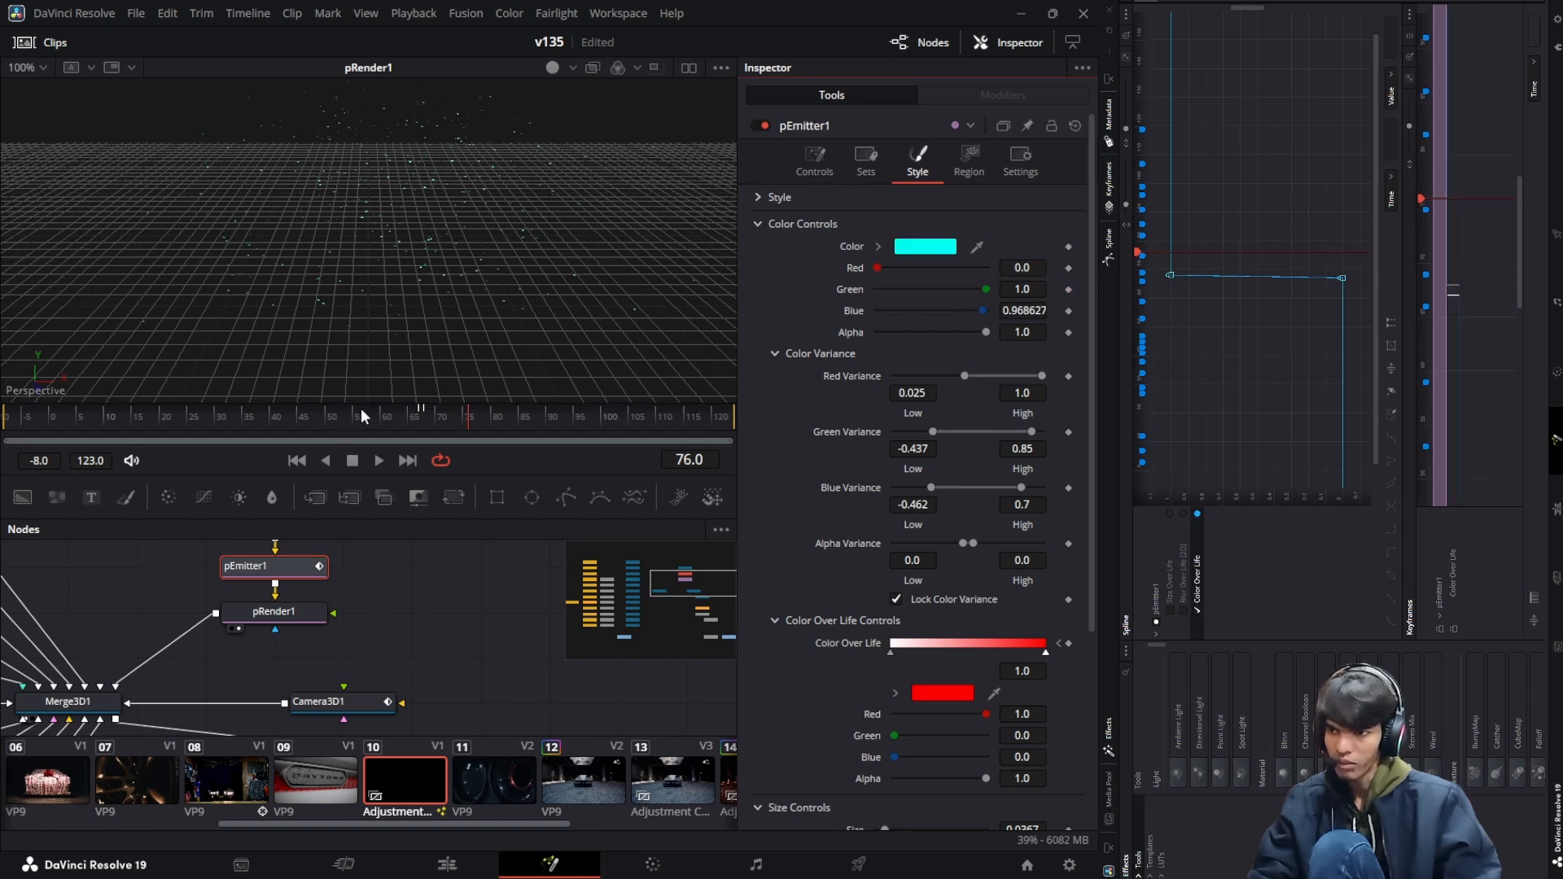
Keyframe the cyan pEmitter1 color at frame 64
{"action": "left_click", "coordinate": [416, 418]}
{"action": "left_click", "coordinate": [423, 413]}
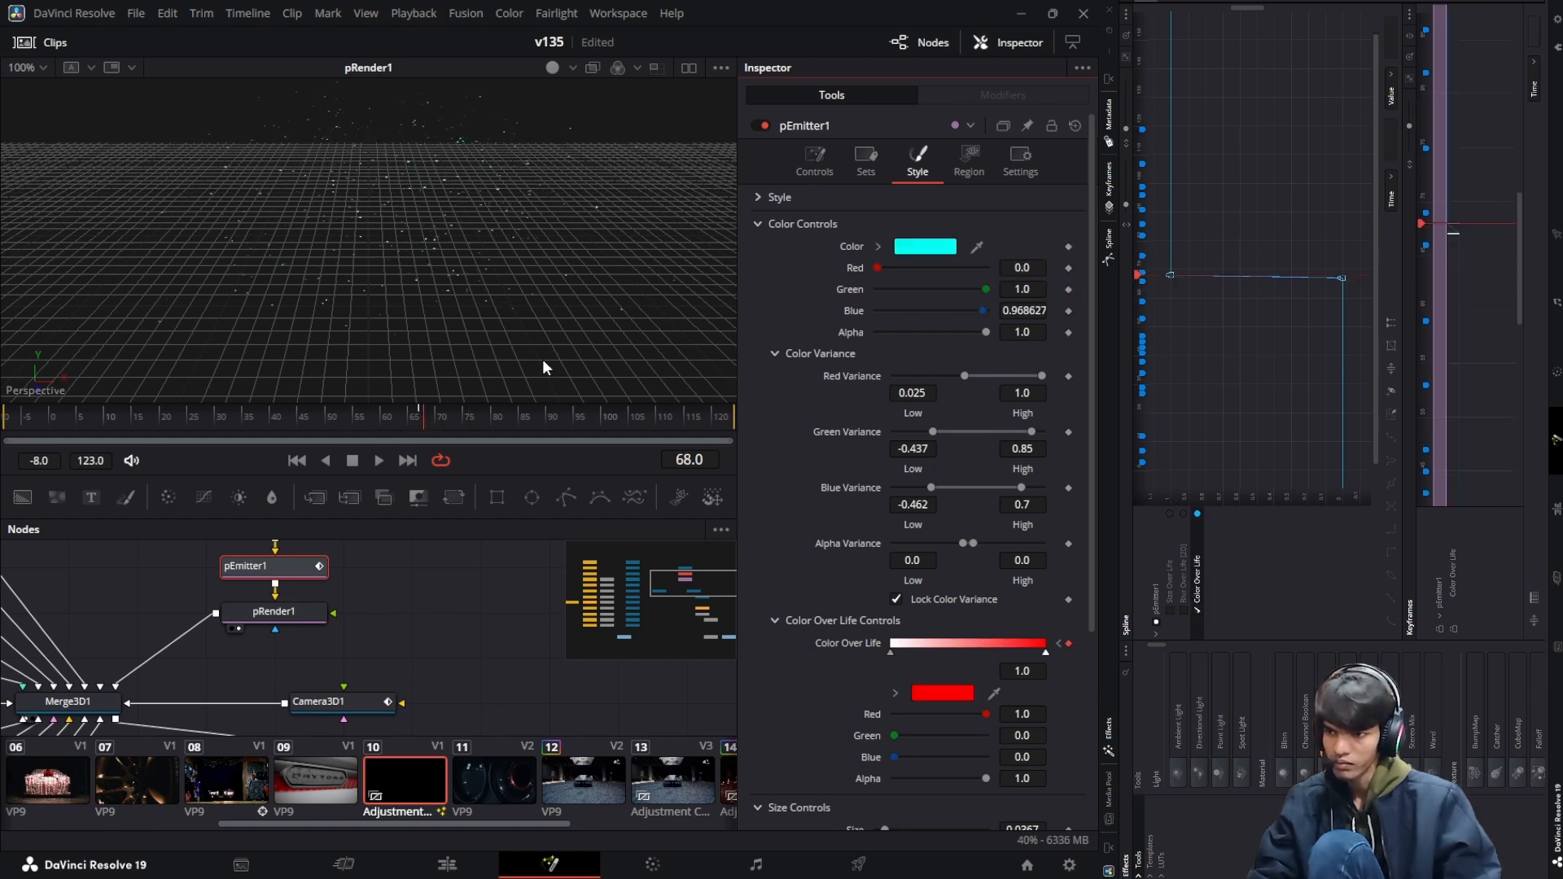
{"action": "left_click", "coordinate": [417, 419]}
{"action": "left_click_drag", "start_coordinate": [418, 413], "coordinate": [406, 411]}
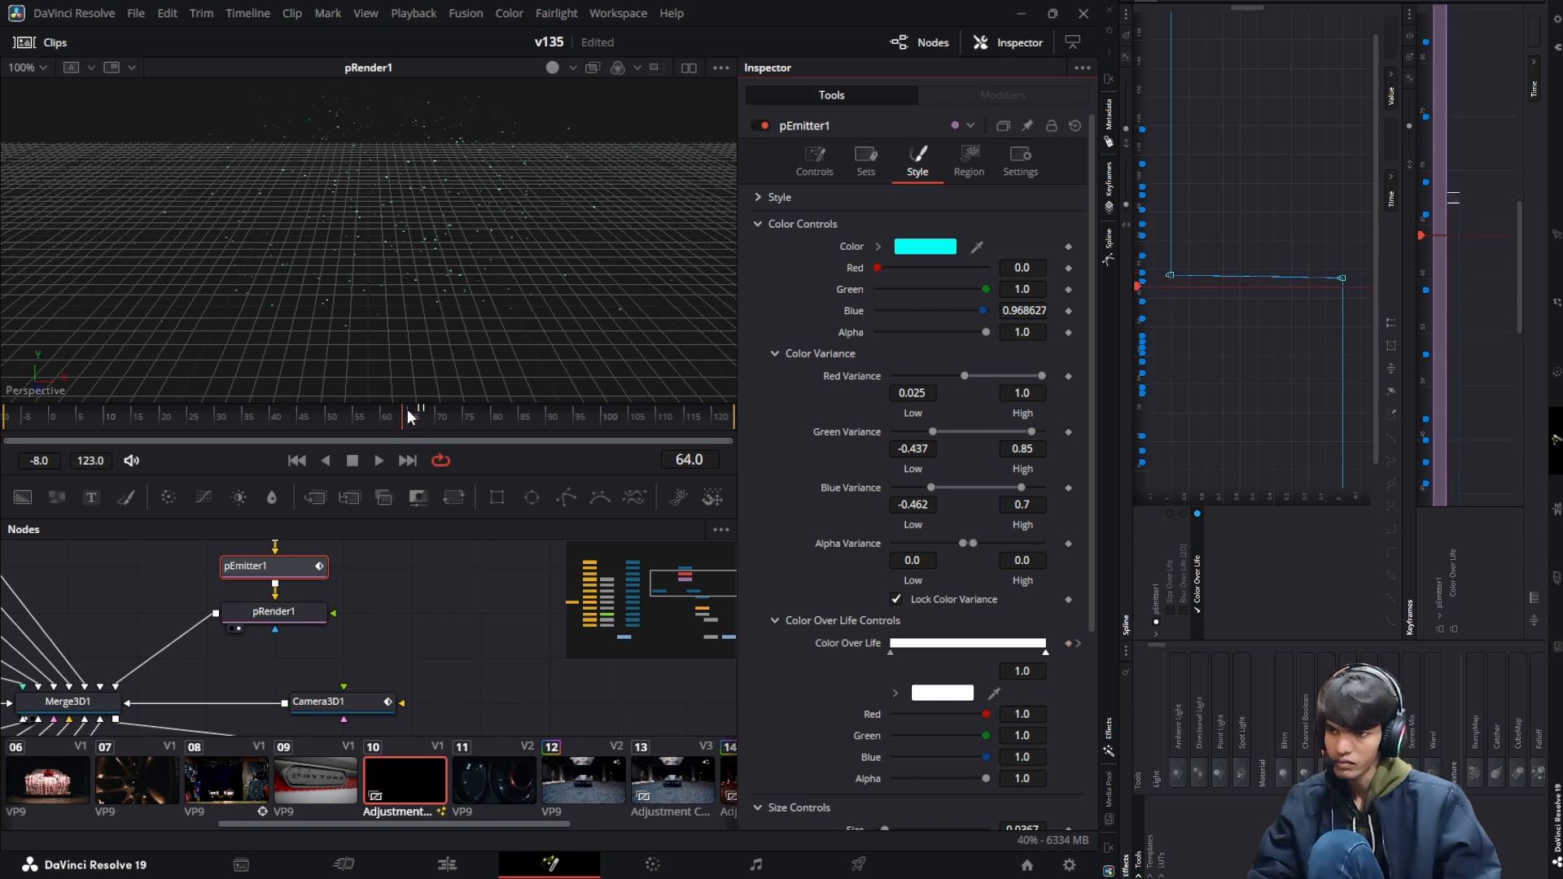
{"action": "left_click", "coordinate": [1067, 246]}
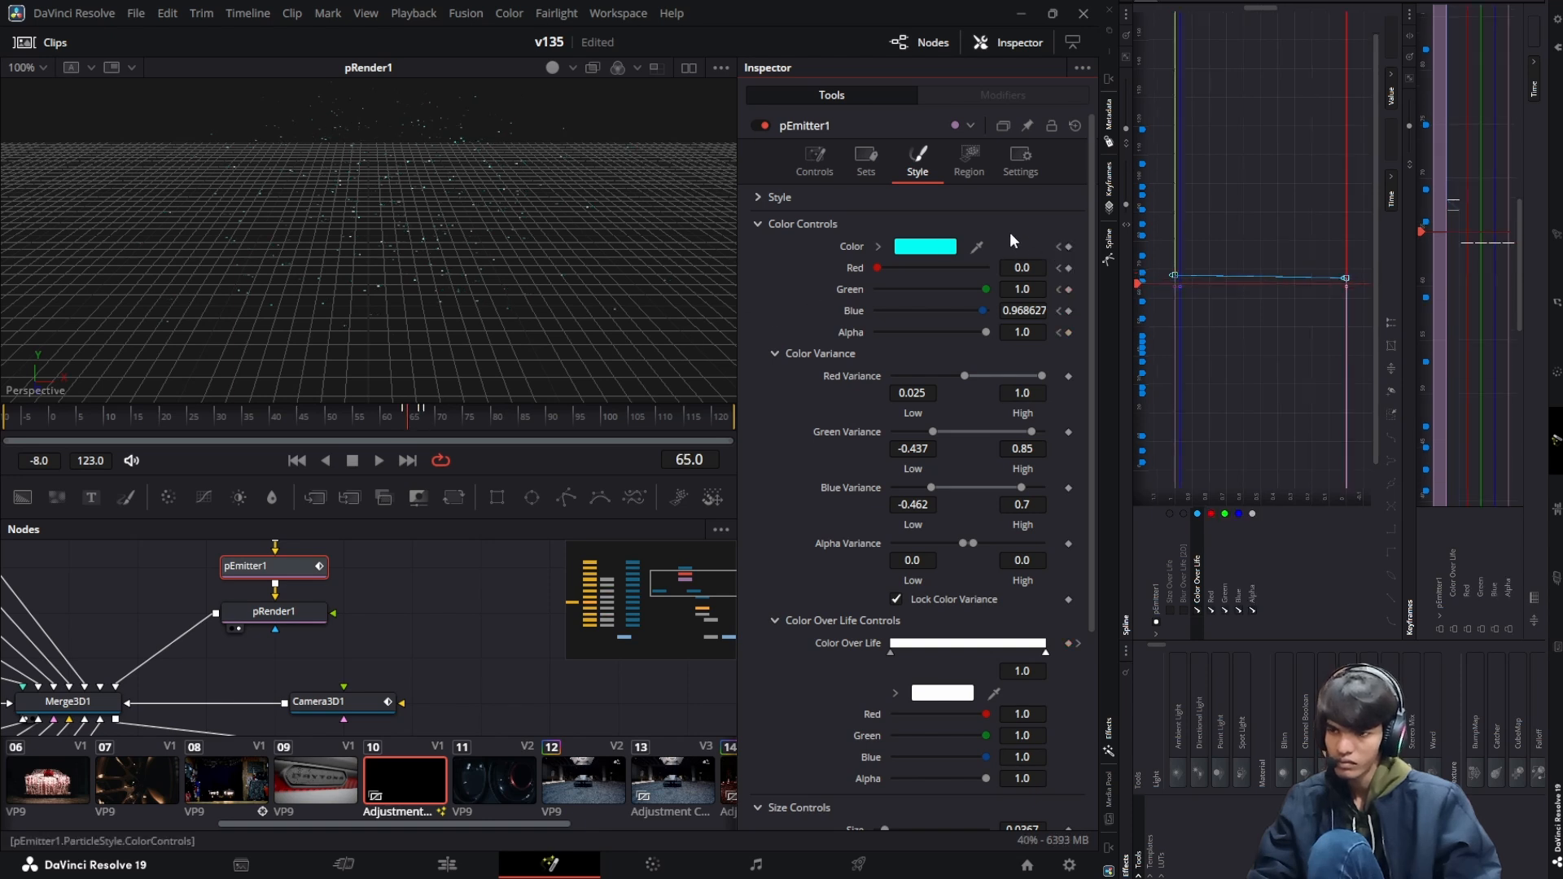
Keyframe the pEmitter1 color as red #ff0000 at frame 66
{"action": "left_click", "coordinate": [946, 247]}
{"action": "left_click_drag", "start_coordinate": [868, 485], "coordinate": [888, 464]}
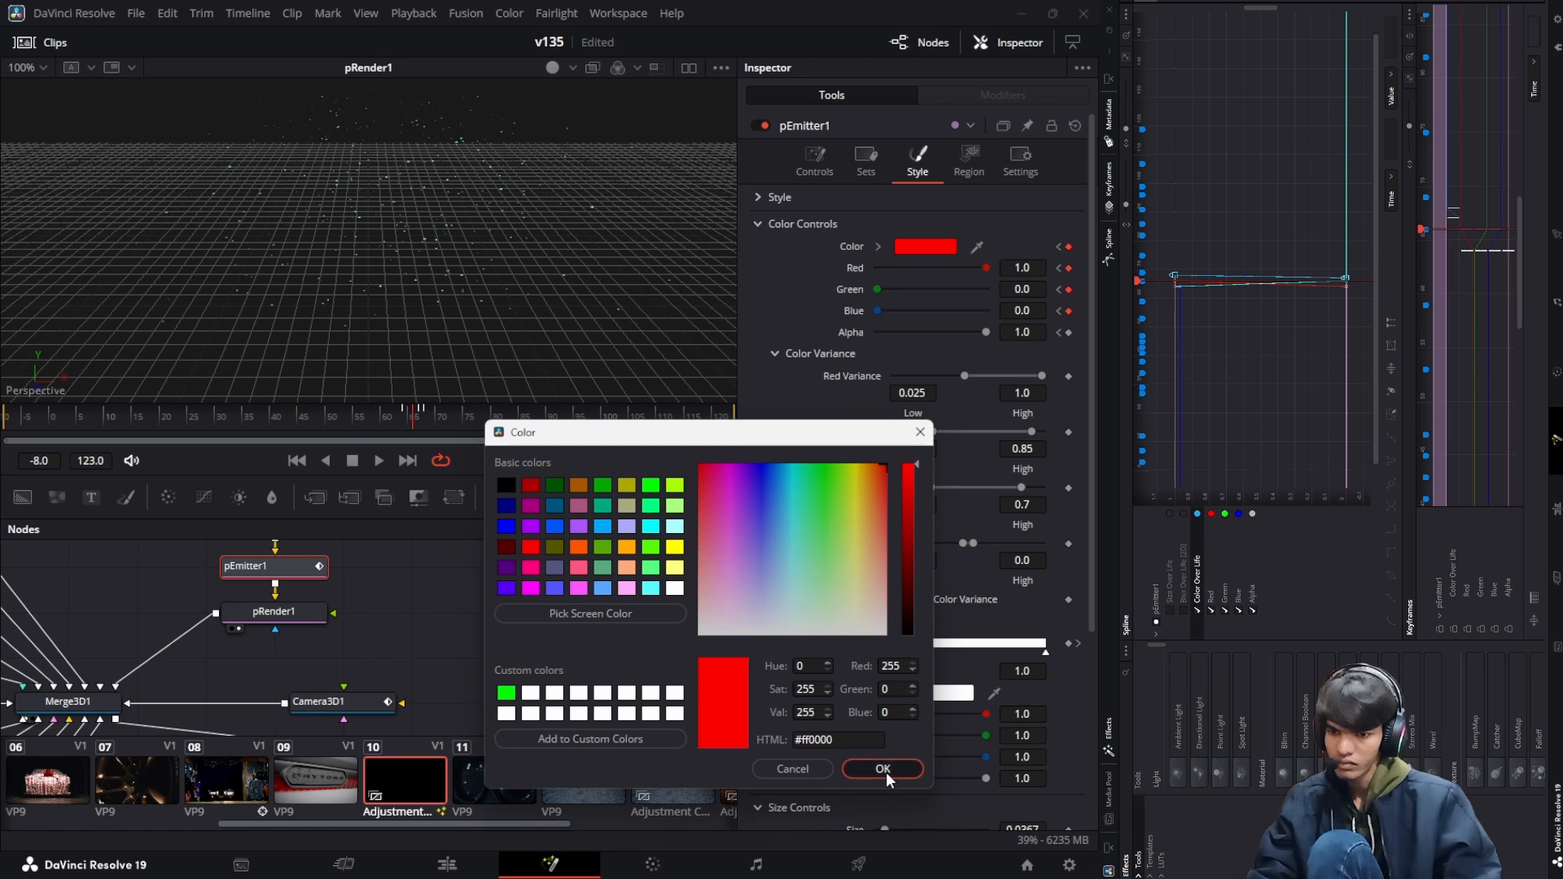
{"action": "left_click", "coordinate": [883, 770]}
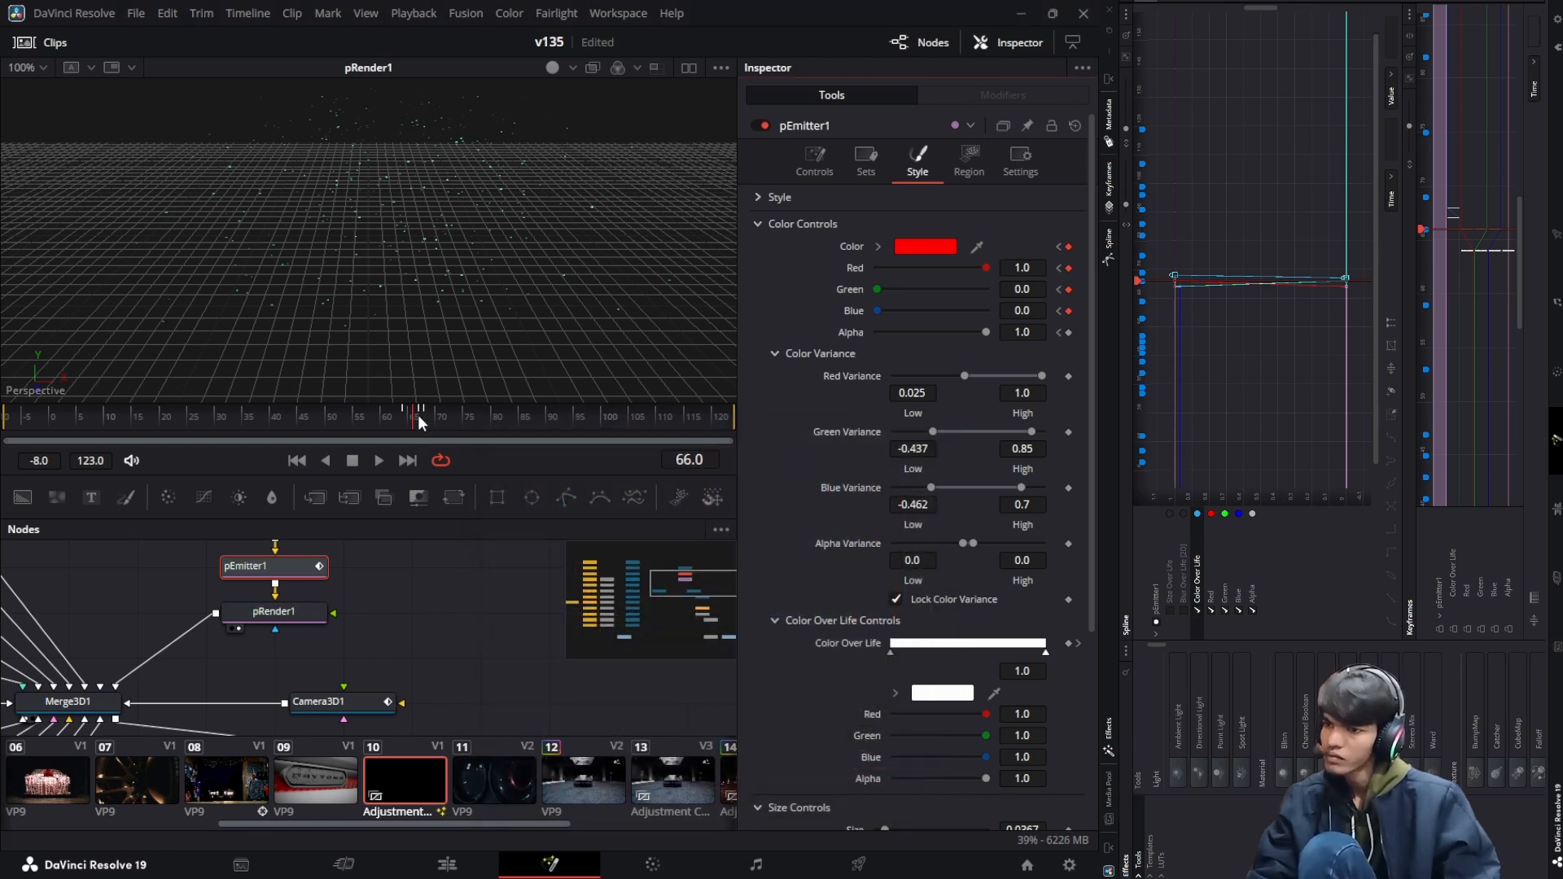
Step through the frames from 66 to the end of the composition to check the particles' change from cyan to red
{"action": "key", "text": "Right"}
{"action": "key", "text": "Right"}
{"action": "key", "text": "Right"}
{"action": "key", "text": "Right"}
{"action": "key", "text": "Right"}
{"action": "key", "text": "Right"}
{"action": "key", "text": "Right"}
{"action": "key", "text": "Right"}
{"action": "key", "text": "Right"}
{"action": "key", "text": "Right"}
{"action": "key", "text": "Right"}
{"action": "key", "text": "Right"}
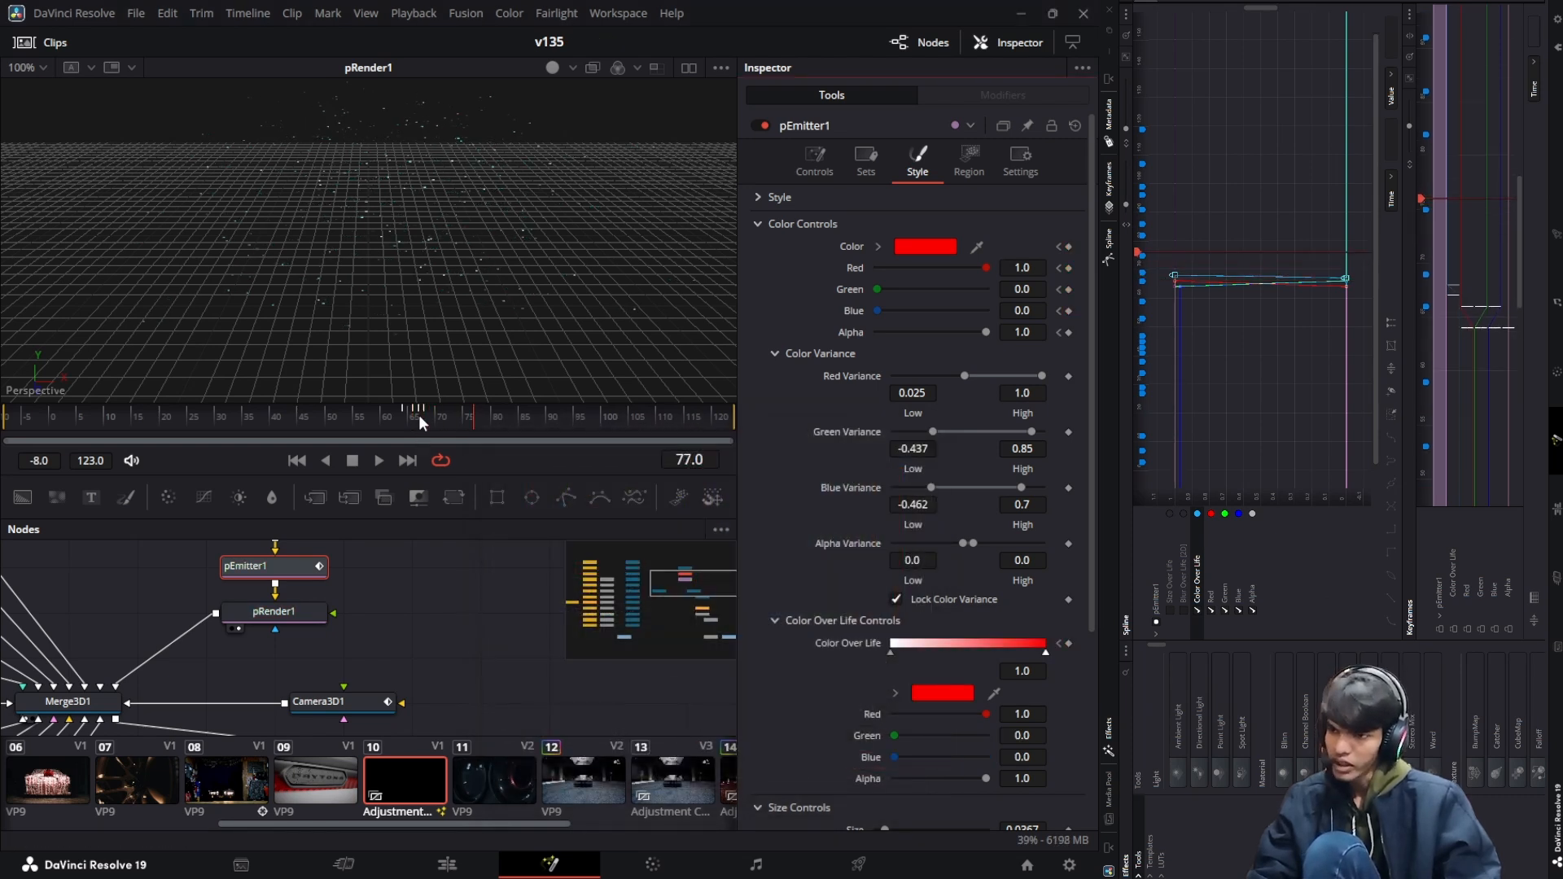
{"action": "key", "text": "Right"}
{"action": "key", "text": "Right"}
{"action": "key", "text": "Right"}
{"action": "key", "text": "Right"}
{"action": "key", "text": "Right"}
{"action": "key", "text": "Right"}
{"action": "key", "text": "Right"}
{"action": "key", "text": "Right"}
{"action": "key", "text": "Right"}
{"action": "key", "text": "Right"}
{"action": "key", "text": "Right"}
{"action": "key", "text": "Right"}
{"action": "key", "text": "Right"}
{"action": "key", "text": "Right"}
{"action": "key", "text": "Right"}
{"action": "key", "text": "Right"}
{"action": "key", "text": "Right"}
{"action": "key", "text": "Right"}
{"action": "key", "text": "Right"}
{"action": "key", "text": "Right"}
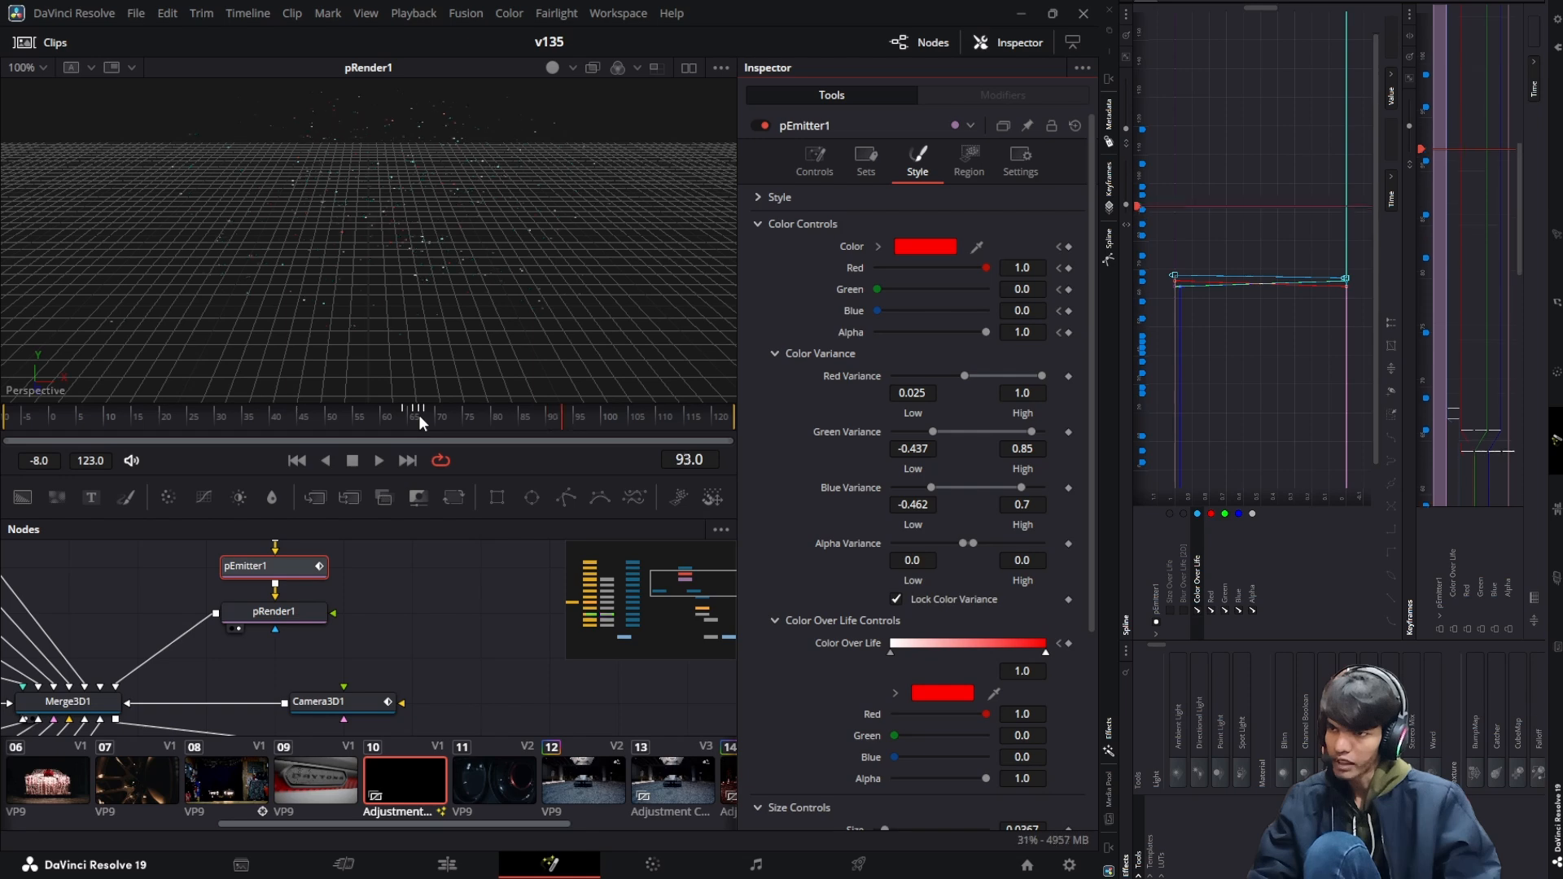
{"action": "key", "text": "Right"}
{"action": "key", "text": "Right"}
{"action": "key", "text": "Right"}
{"action": "key", "text": "Right"}
{"action": "key", "text": "Right"}
{"action": "key", "text": "Right"}
{"action": "key", "text": "Right"}
{"action": "key", "text": "Right"}
{"action": "key", "text": "Right"}
{"action": "key", "text": "Right"}
{"action": "key", "text": "Right"}
{"action": "key", "text": "Right"}
{"action": "key", "text": "Right"}
{"action": "key", "text": "Right"}
{"action": "key", "text": "Right"}
{"action": "key", "text": "Right"}
{"action": "key", "text": "Right"}
{"action": "key", "text": "Right"}
{"action": "key", "text": "Right"}
{"action": "key", "text": "Right"}
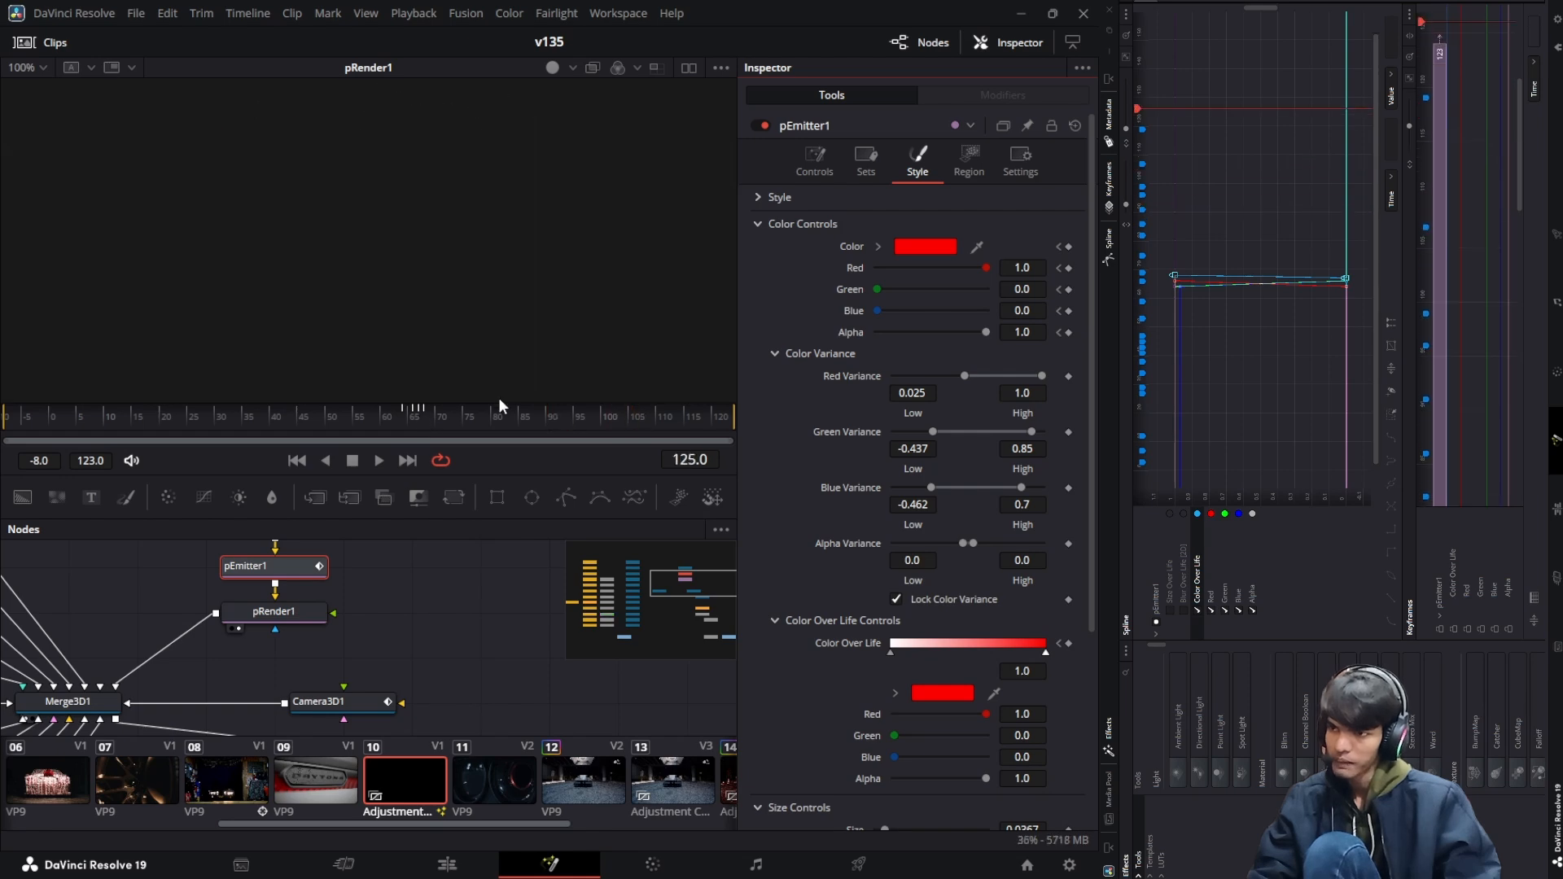
{"action": "key", "text": "Left"}
Review the Renderer3D1 node's image resolution and motion blur settings
{"action": "scroll", "coordinate": [266, 653], "scroll_direction": "down", "scroll_amount": 2}
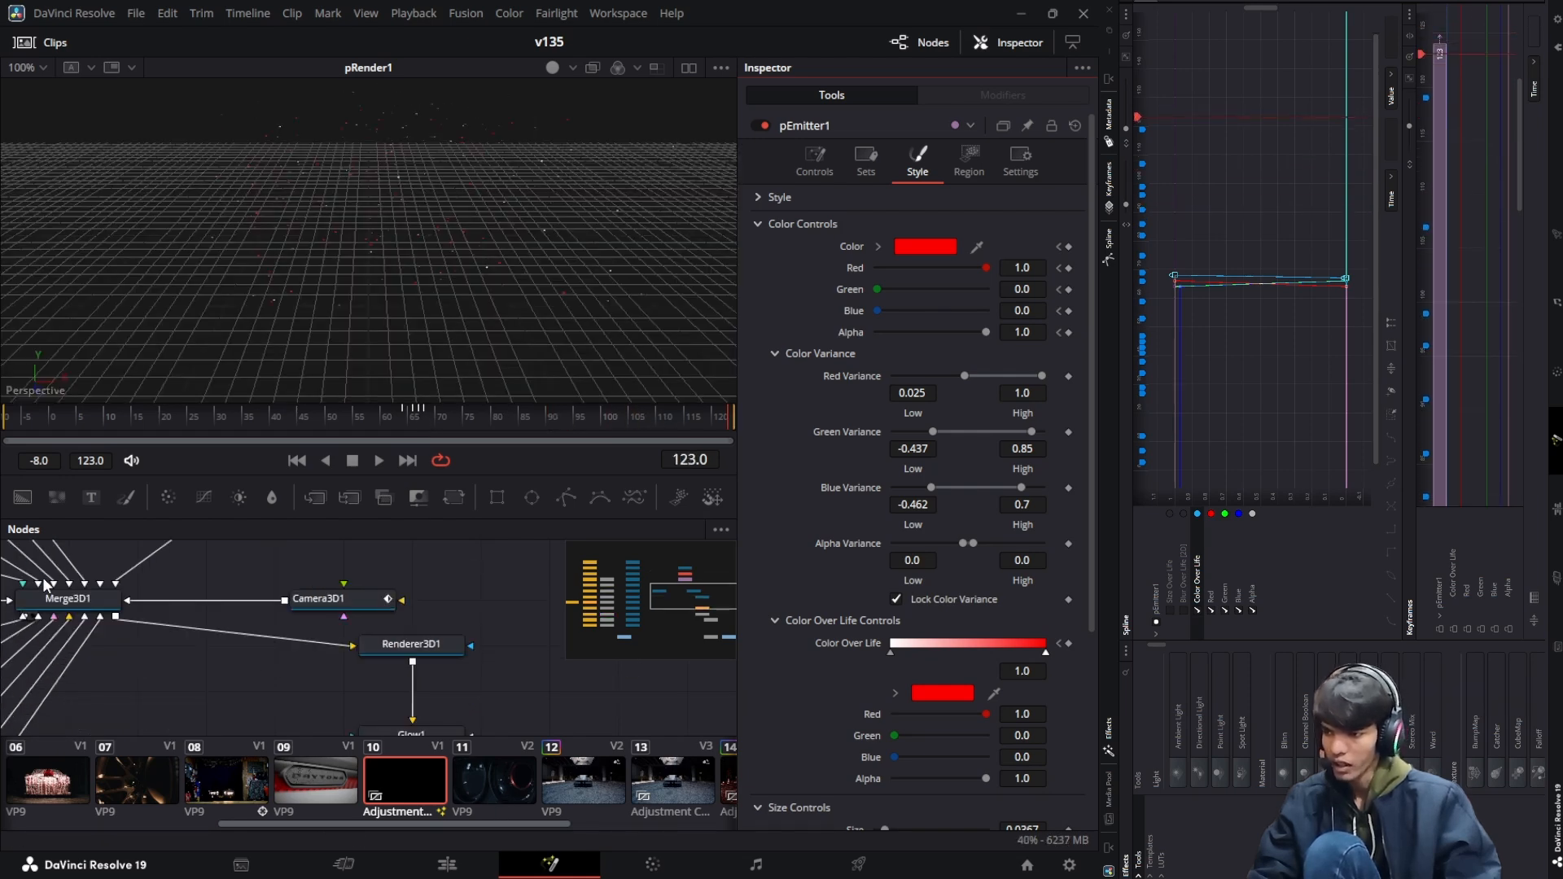
{"action": "left_click_drag", "start_coordinate": [48, 583], "coordinate": [187, 625]}
{"action": "left_click", "coordinate": [456, 638]}
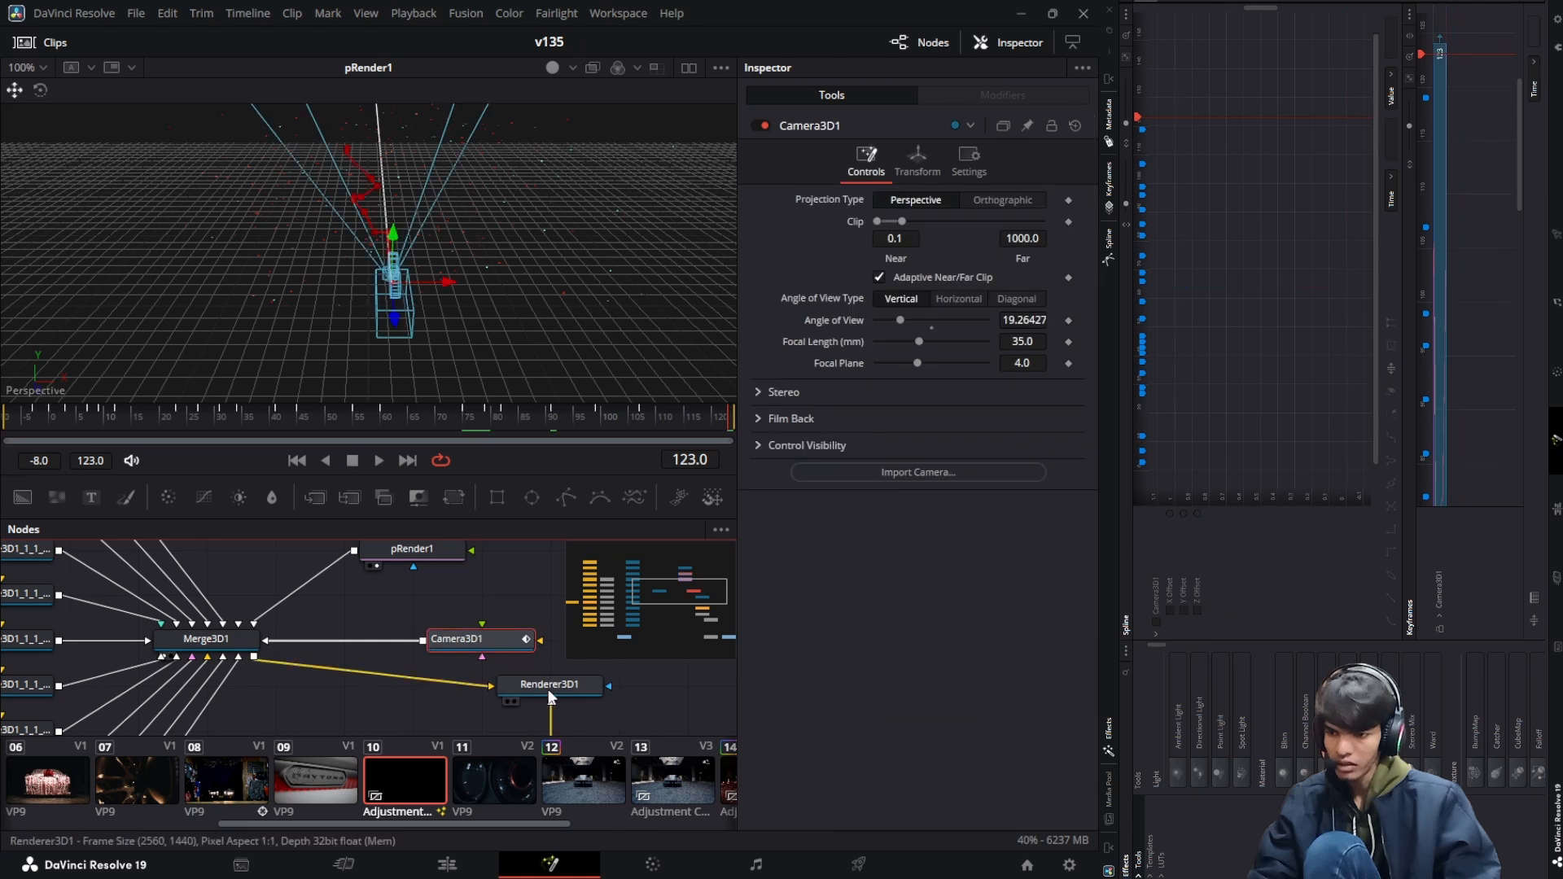
{"action": "left_click", "coordinate": [550, 683]}
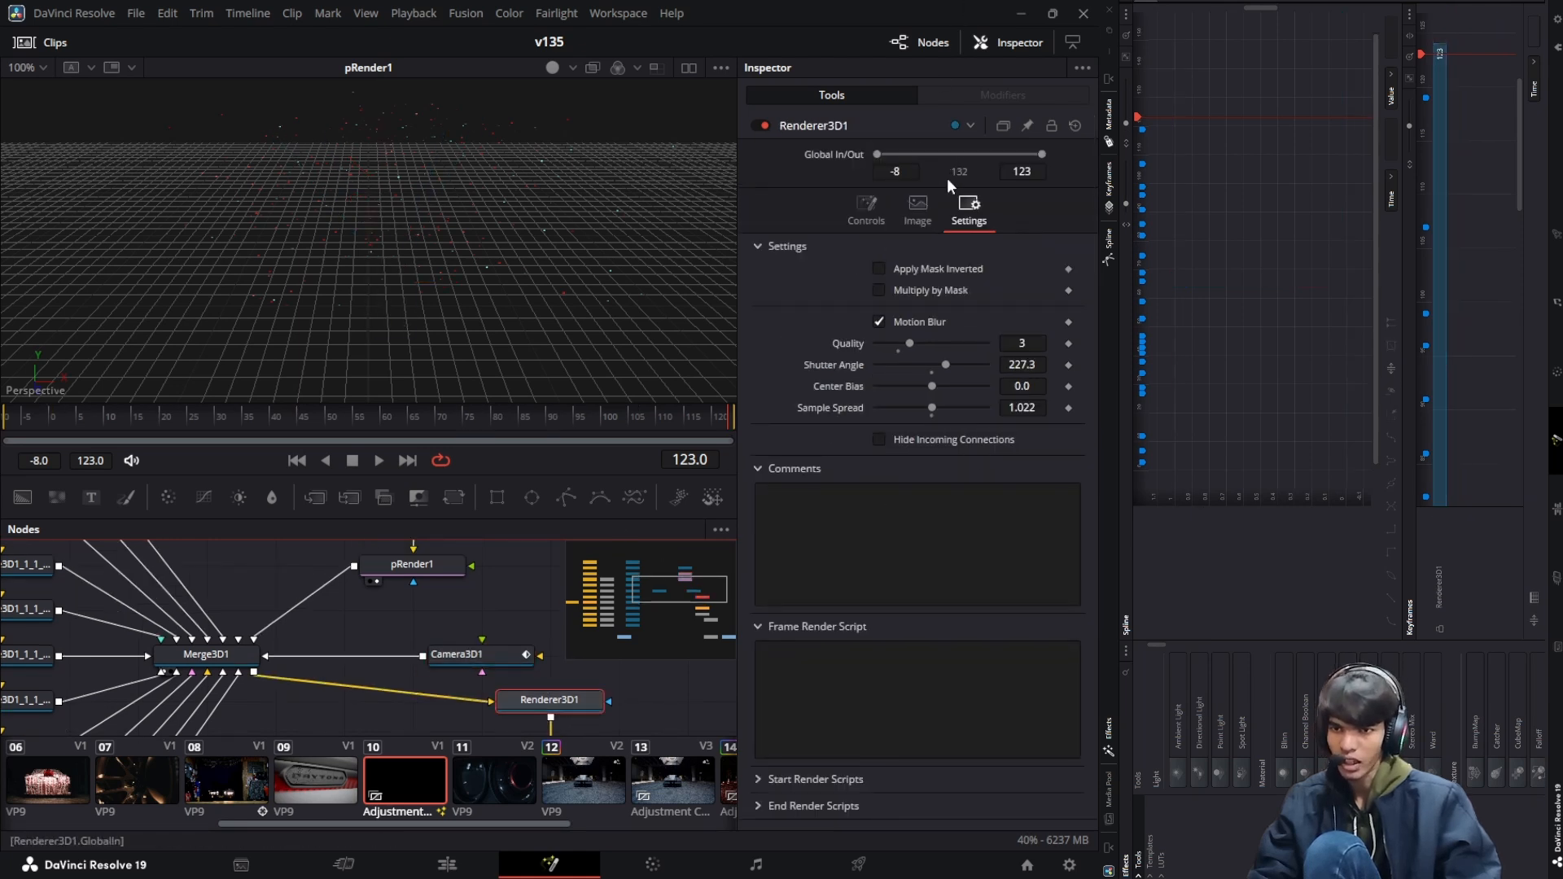
{"action": "left_click", "coordinate": [918, 209]}
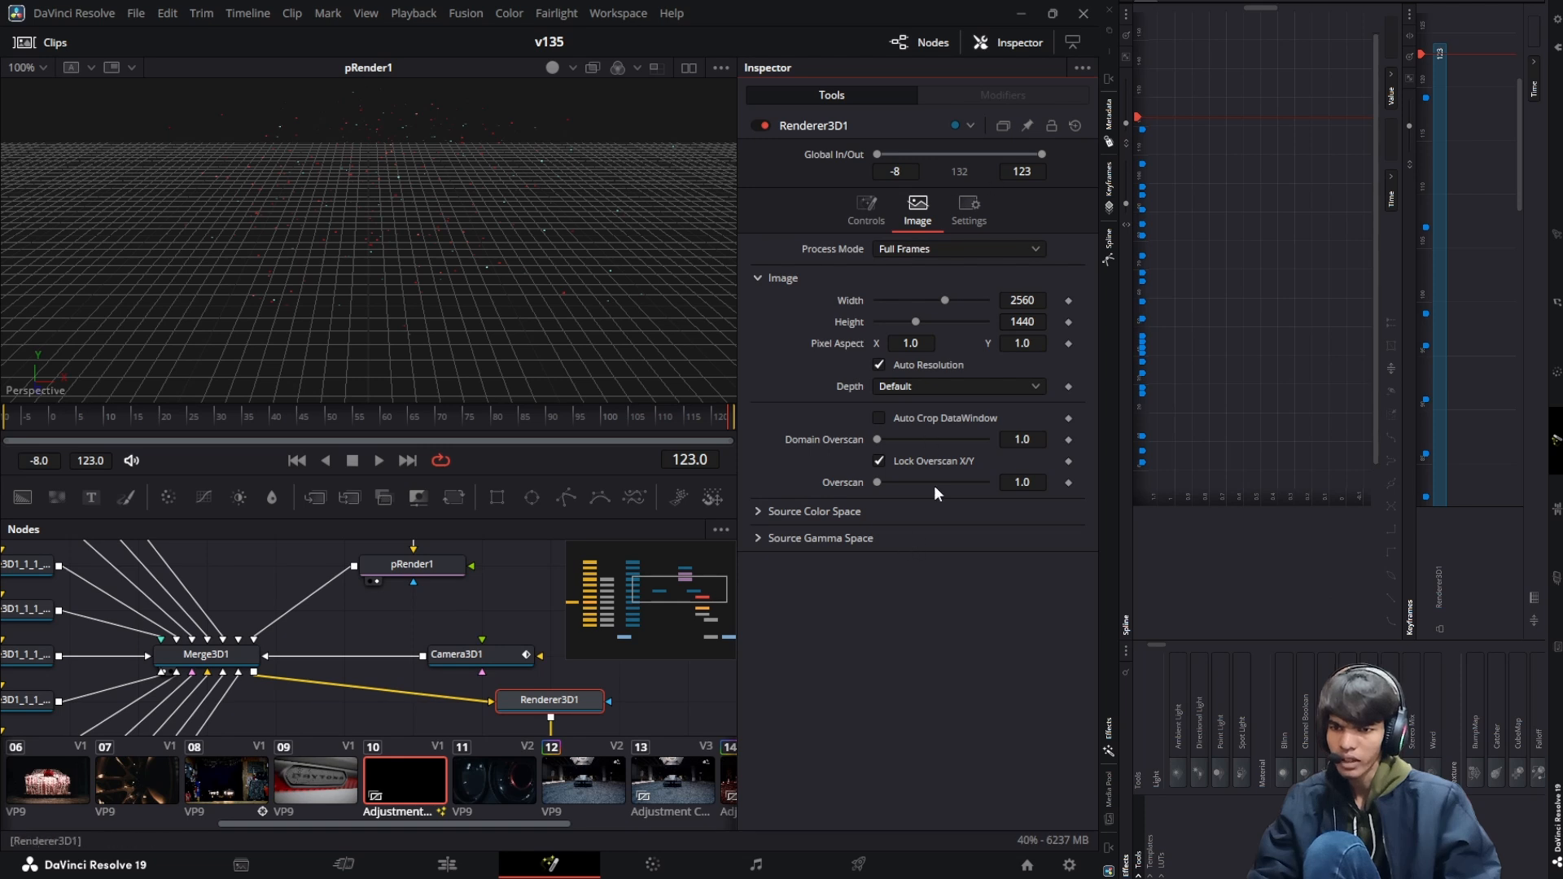
{"action": "left_click", "coordinate": [969, 208]}
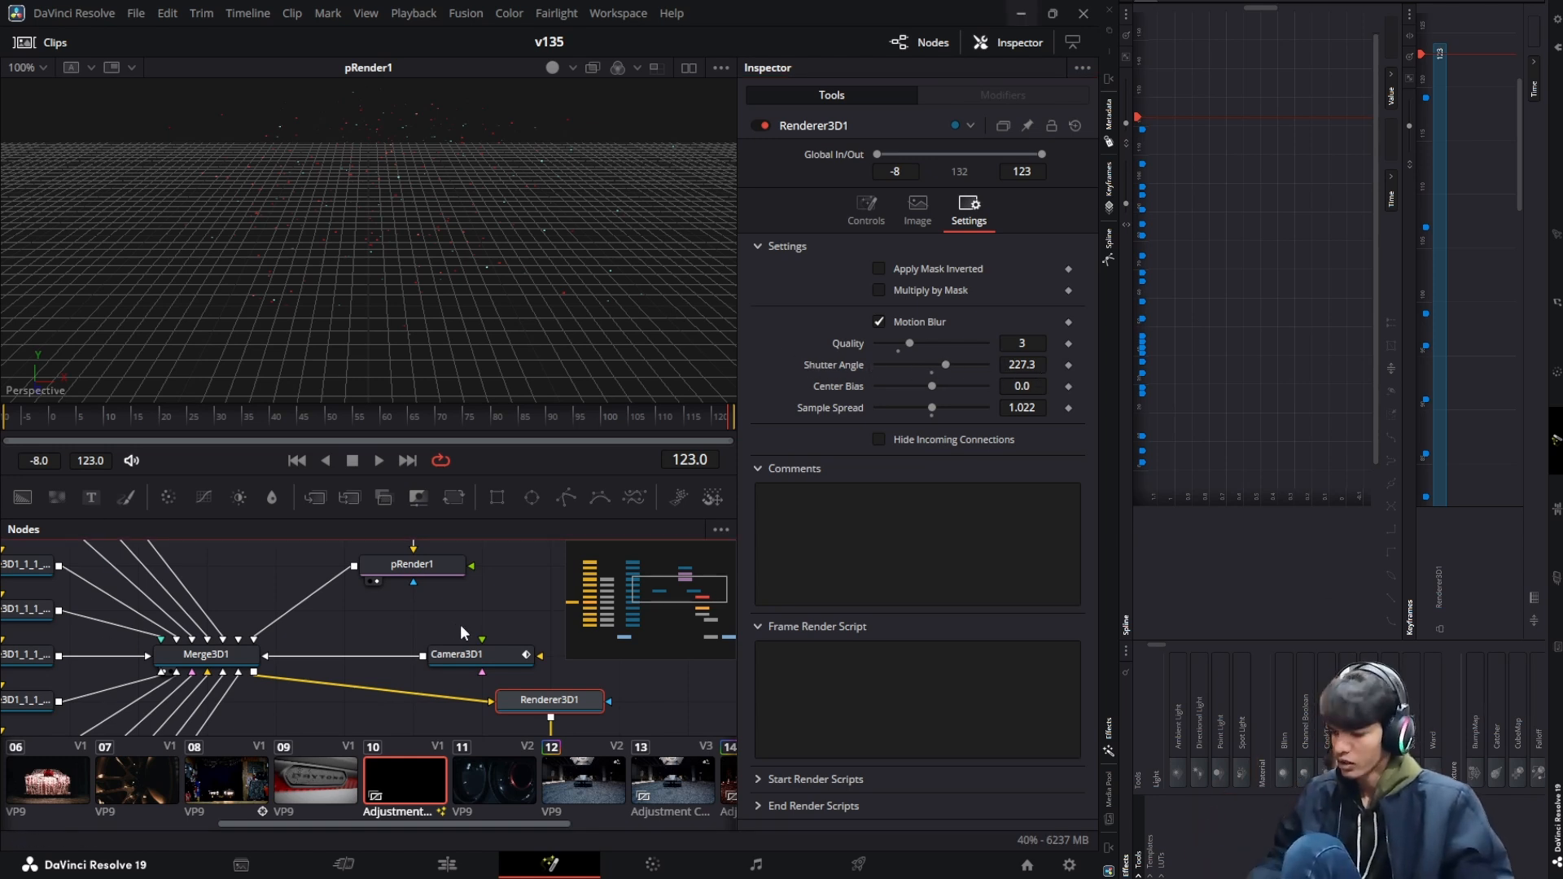
Return to the Edit page and play back the neon lyric Adjustment Clip through its transition into the car footage
{"action": "left_click", "coordinate": [447, 866]}
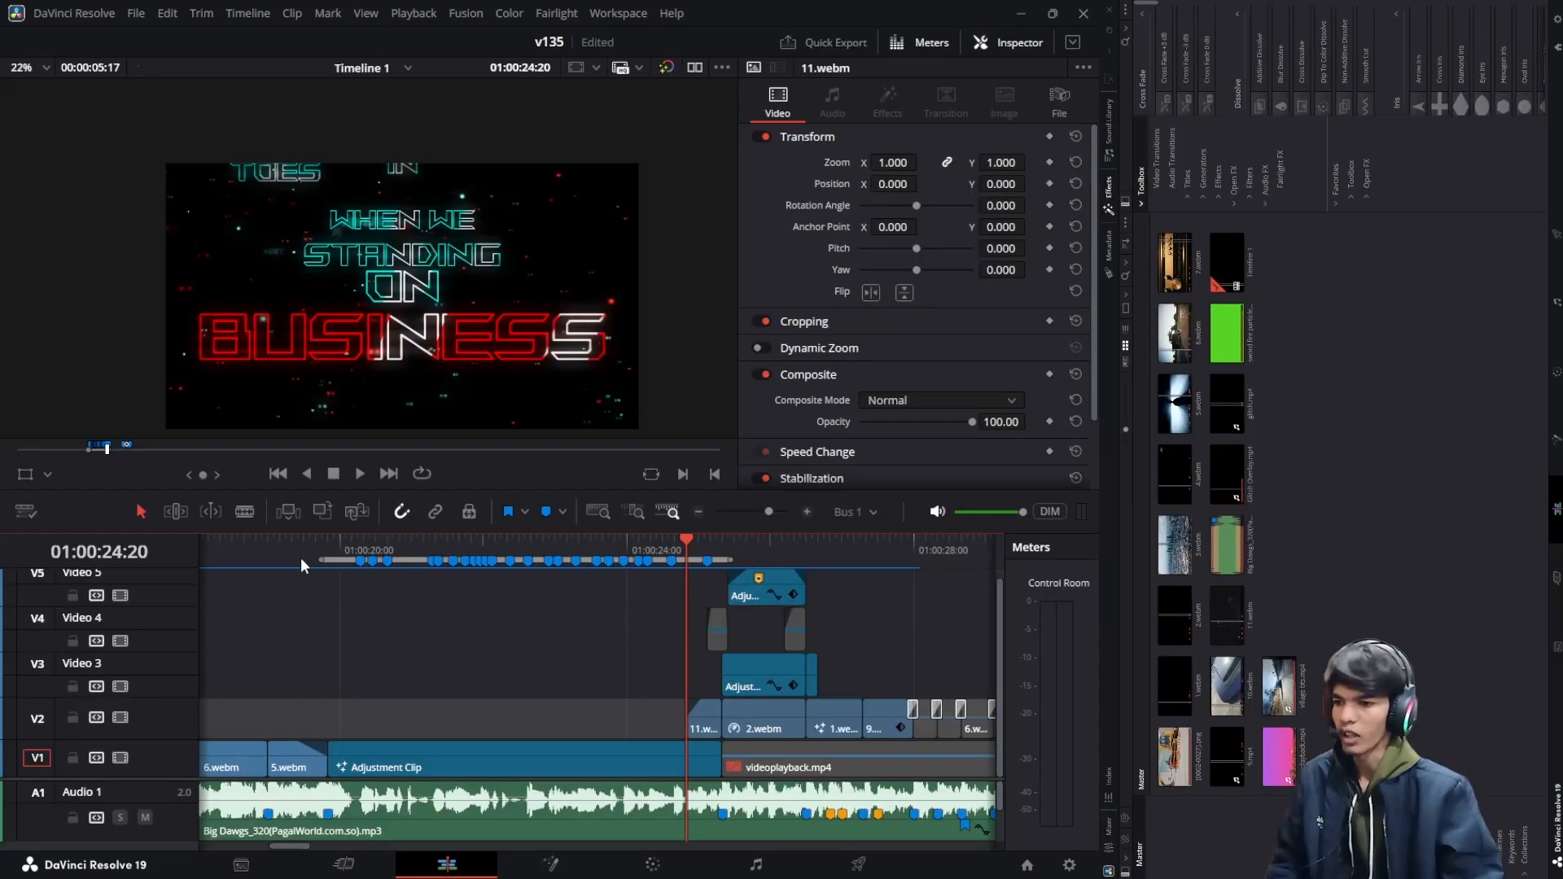
{"action": "left_click", "coordinate": [285, 558]}
{"action": "key", "text": "space"}
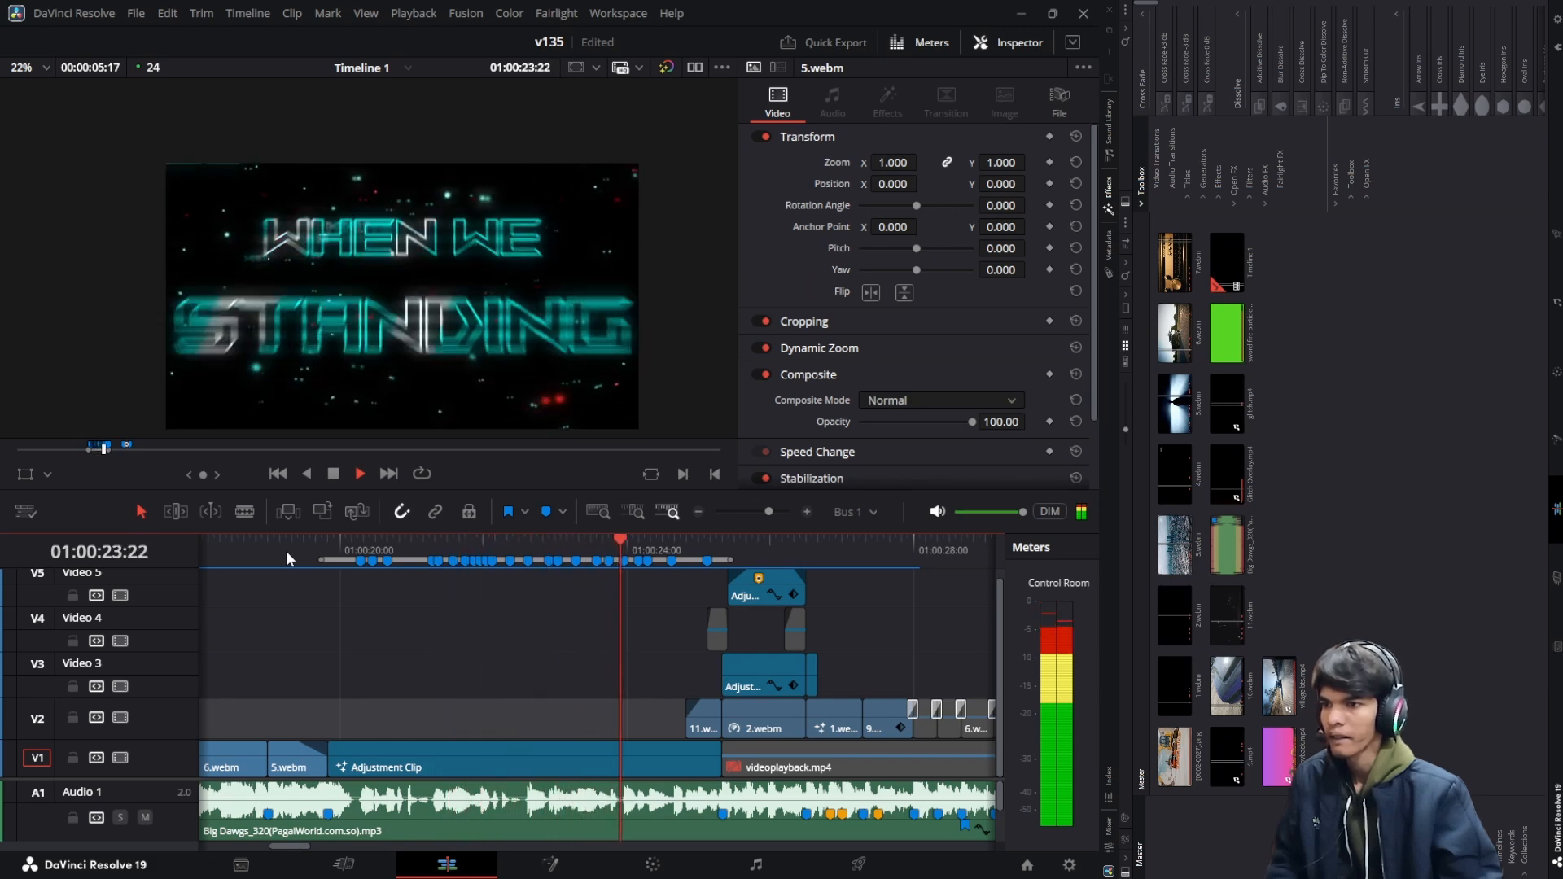
{"action": "key", "text": "space"}
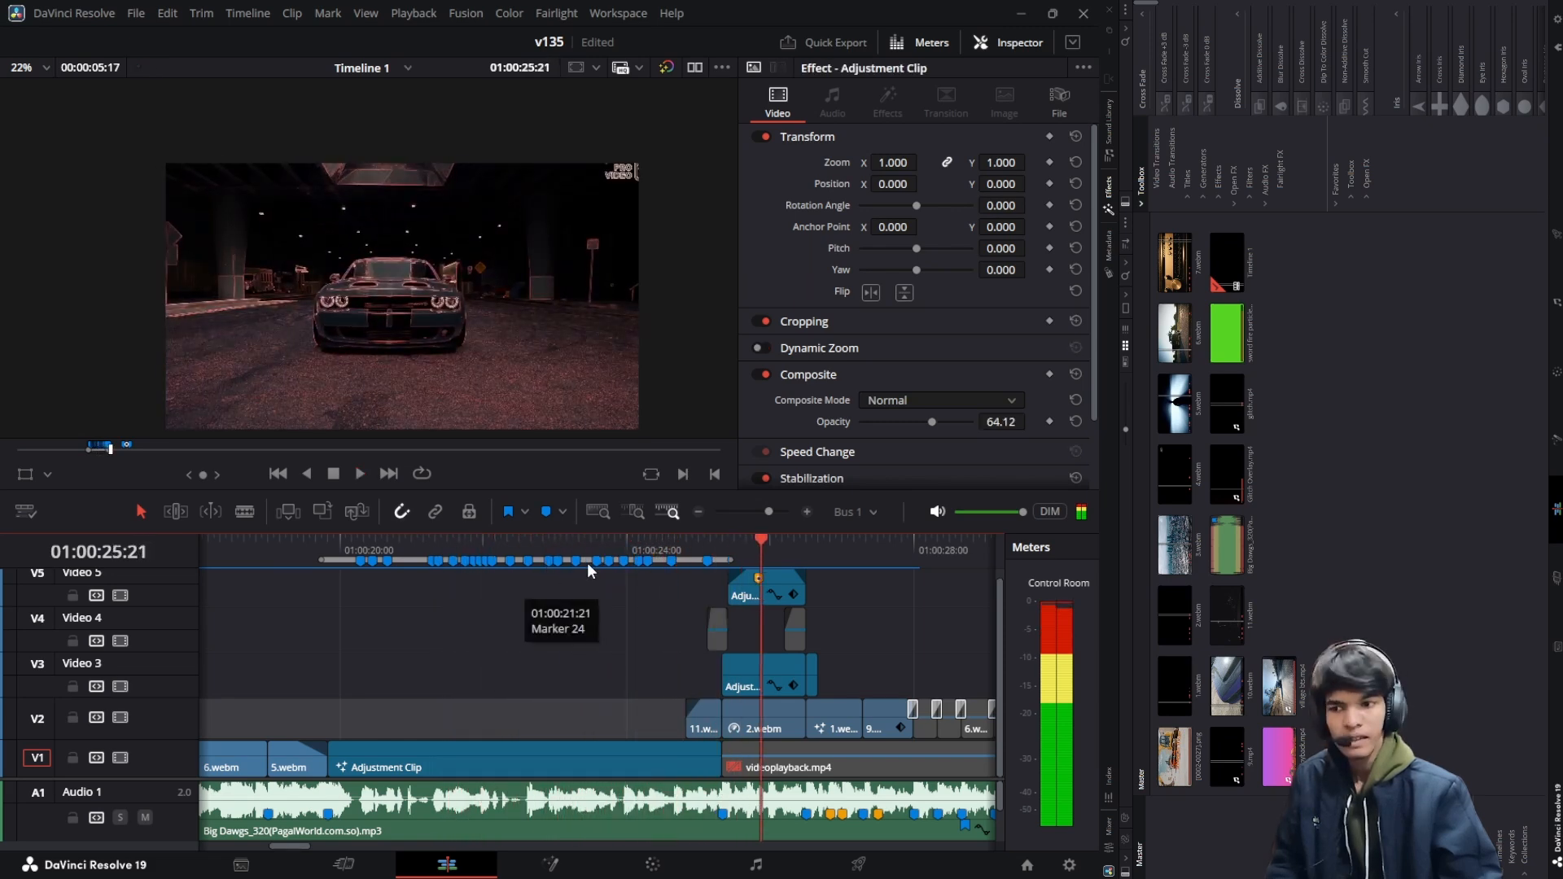
{"action": "left_click_drag", "start_coordinate": [661, 545], "coordinate": [693, 543]}
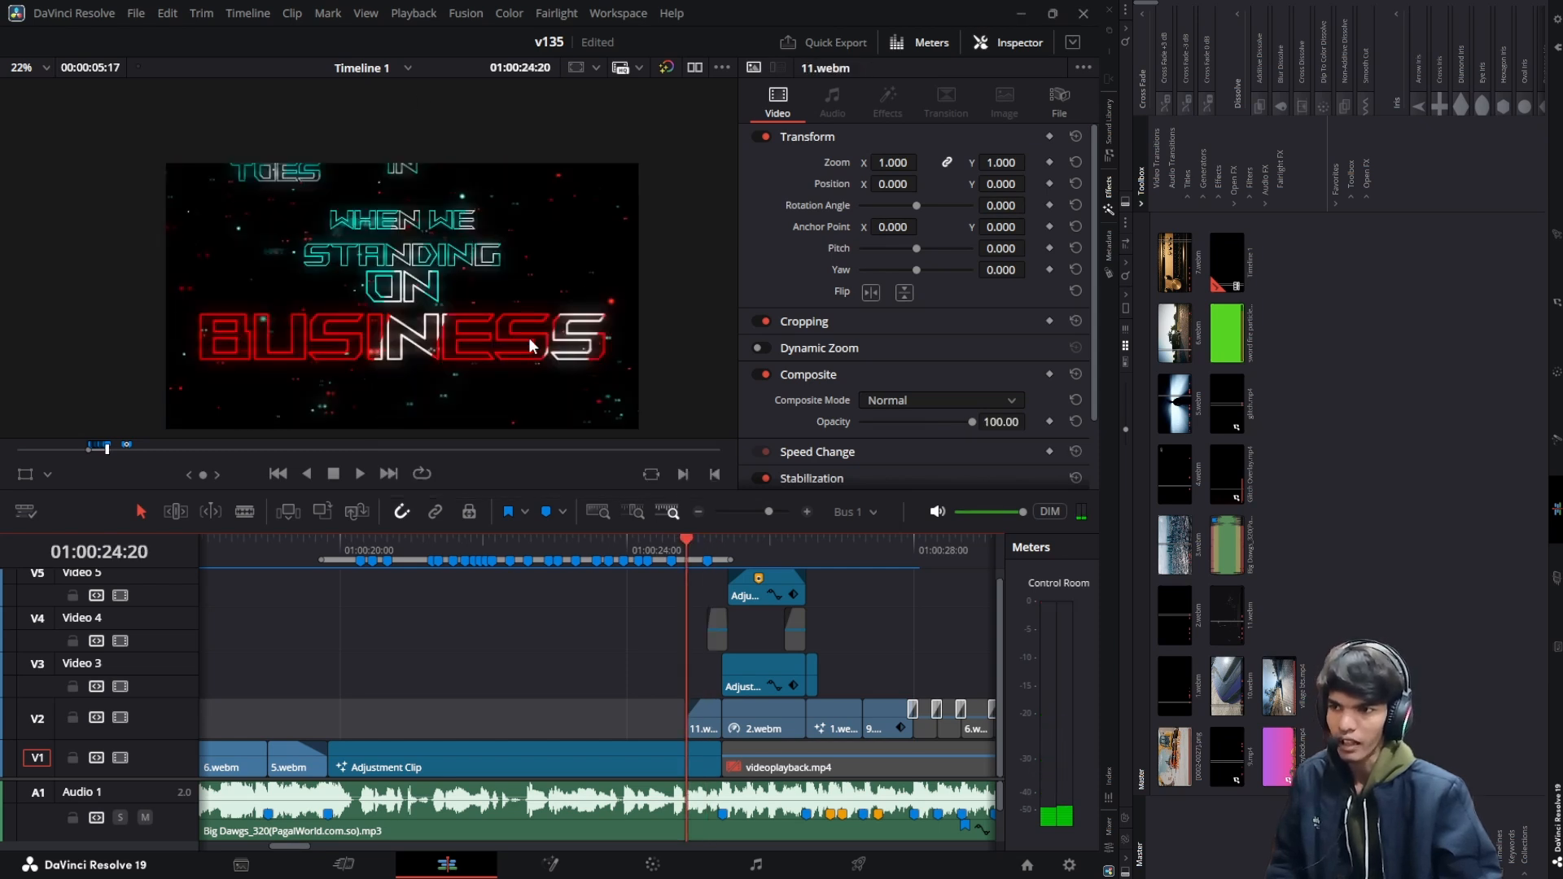
{"action": "left_click", "coordinate": [627, 539]}
{"action": "key", "text": "space"}
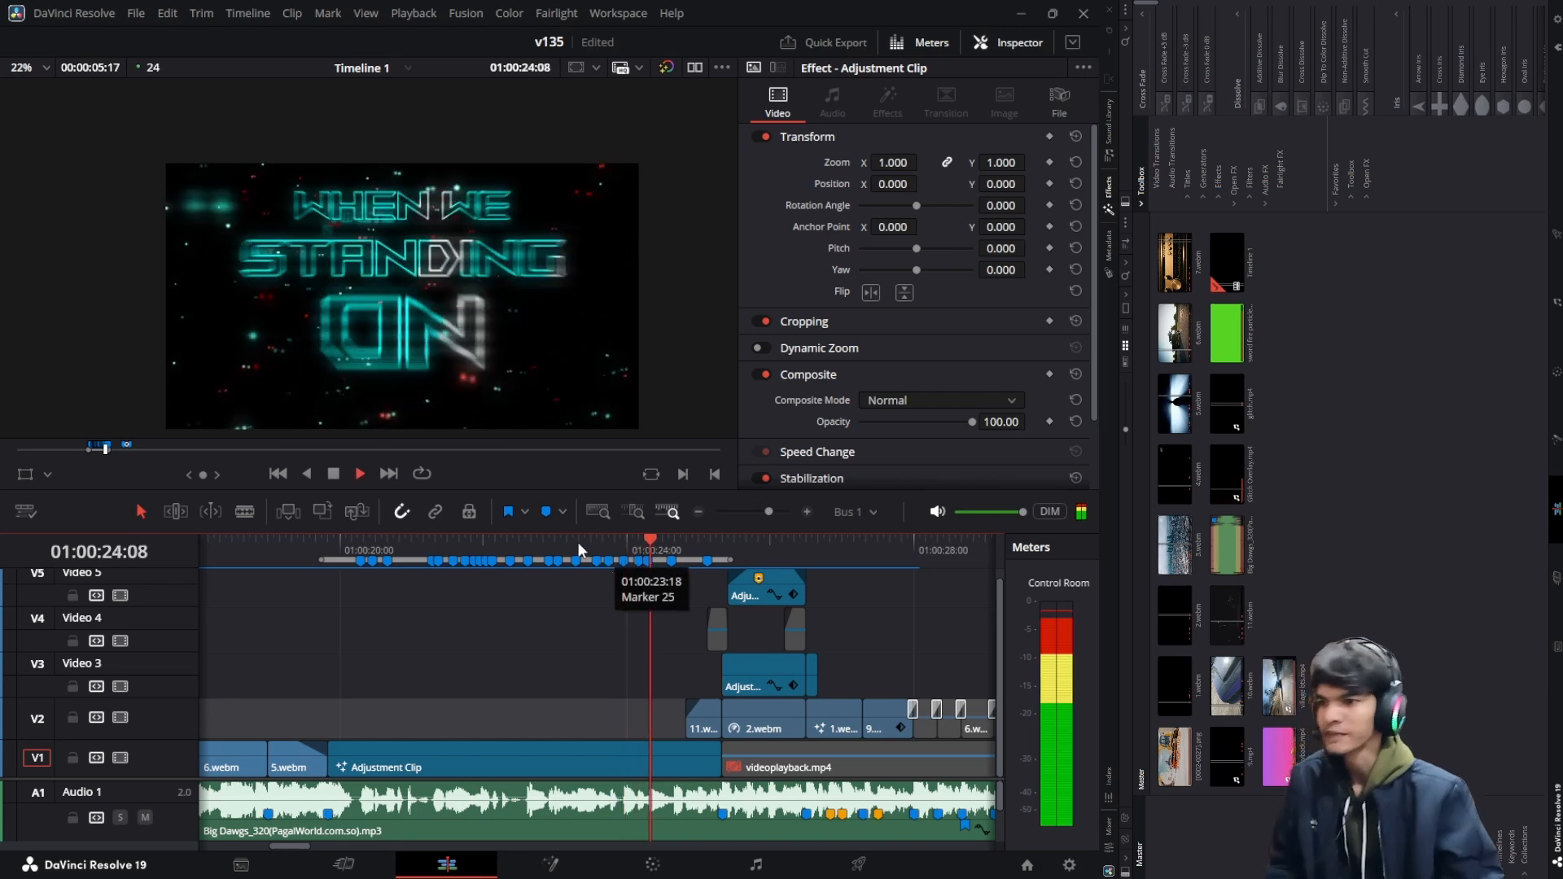
{"action": "left_click", "coordinate": [277, 560]}
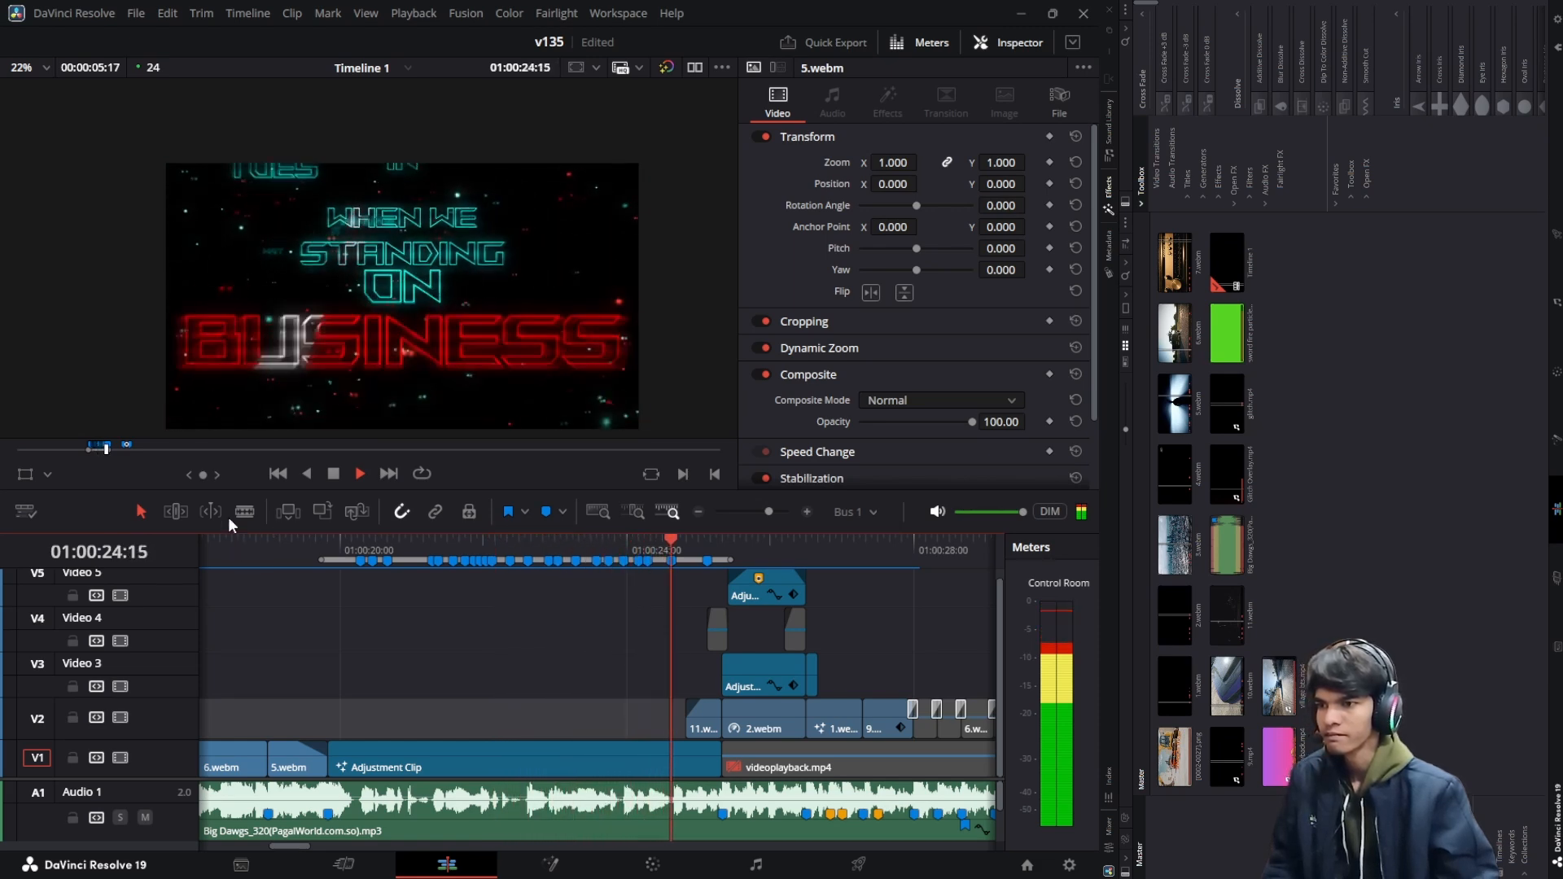
{"action": "key", "text": "space"}
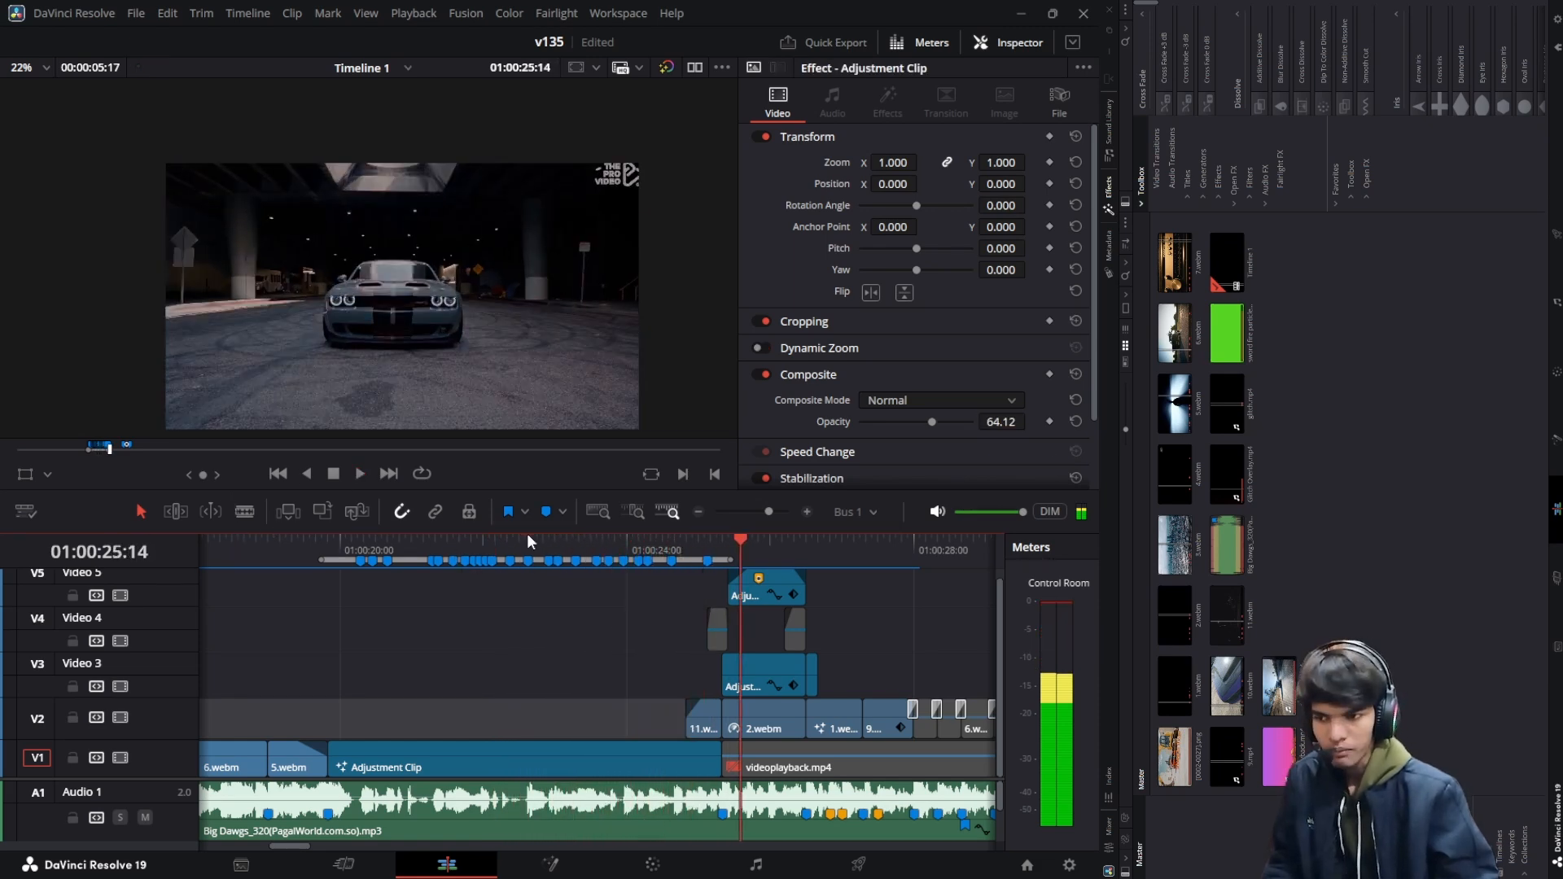
Examine where the lyric Adjustment Clip sits on V1 and survey the surrounding clips along the timeline
{"action": "left_click", "coordinate": [522, 561]}
{"action": "left_click", "coordinate": [448, 759]}
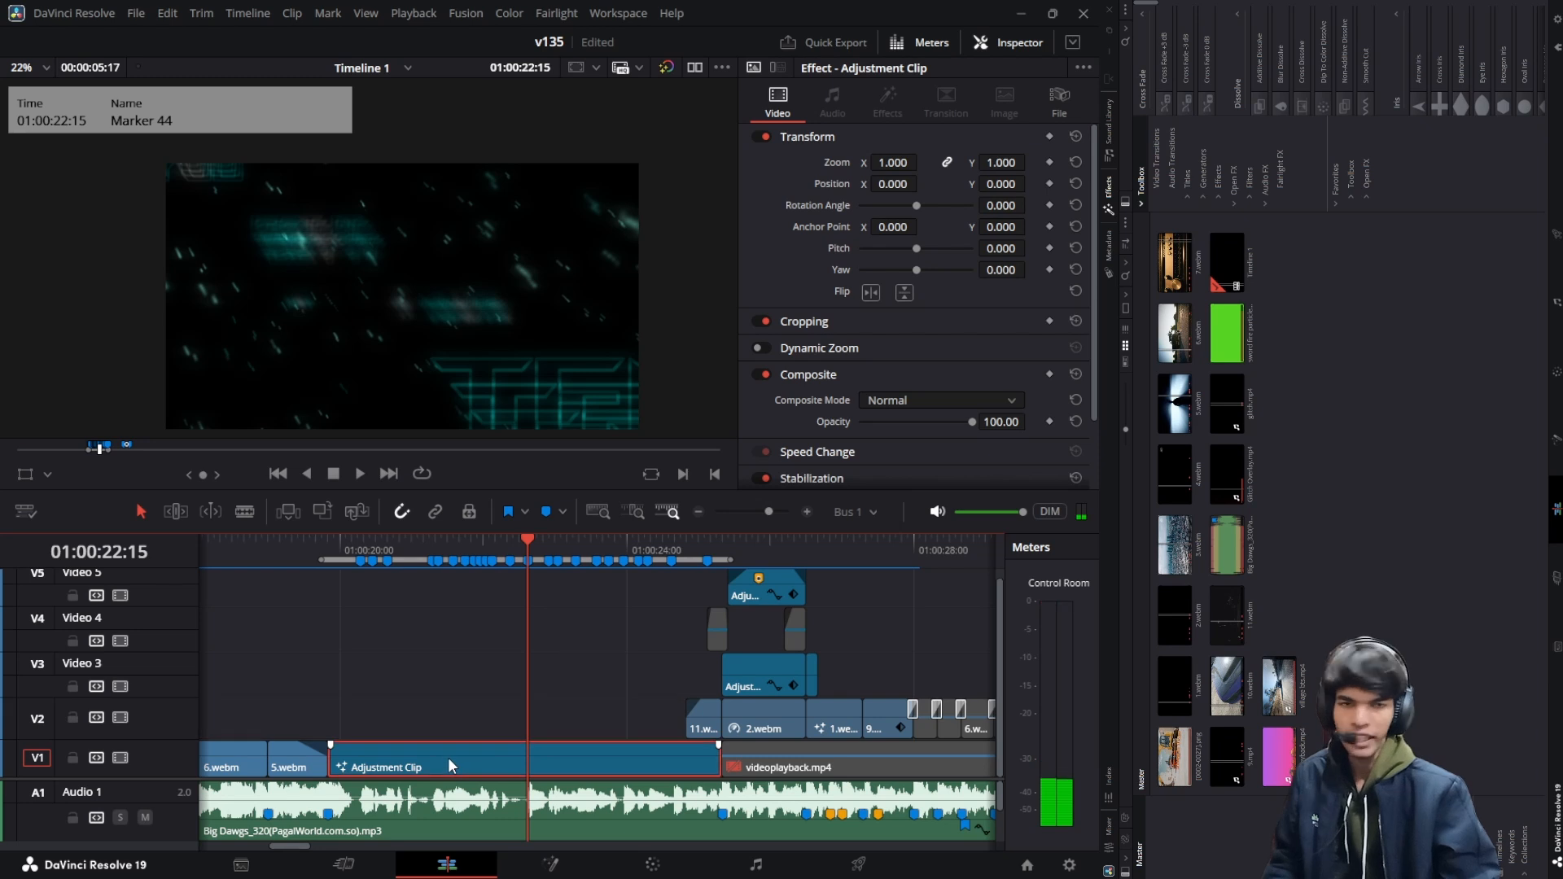
{"action": "scroll", "coordinate": [575, 584], "scroll_direction": "right", "scroll_amount": 3}
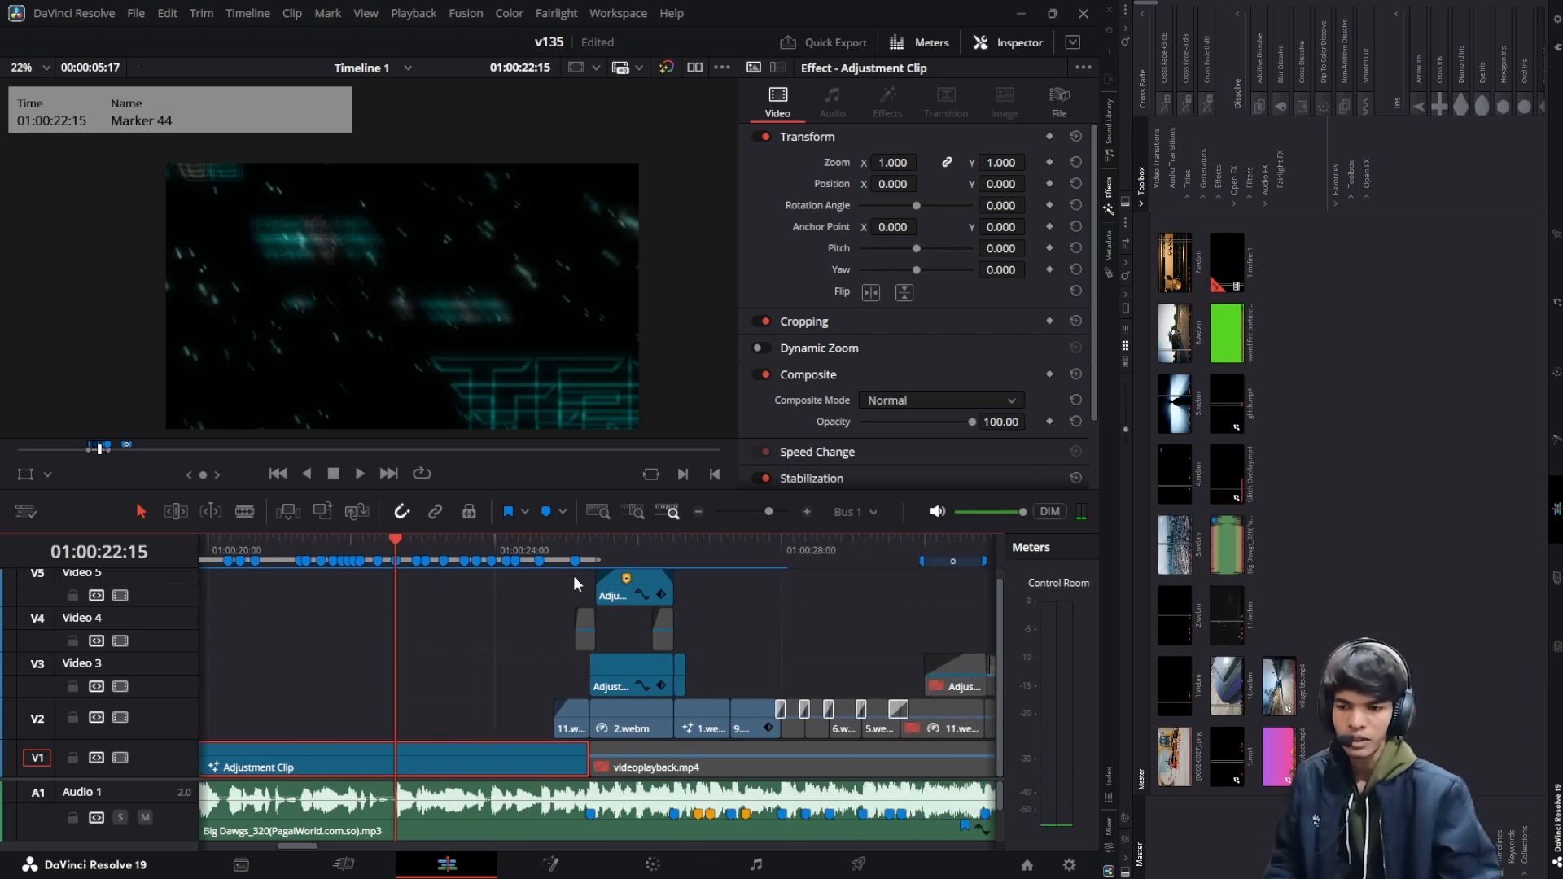
{"action": "left_click", "coordinate": [697, 513]}
{"action": "left_click", "coordinate": [697, 513]}
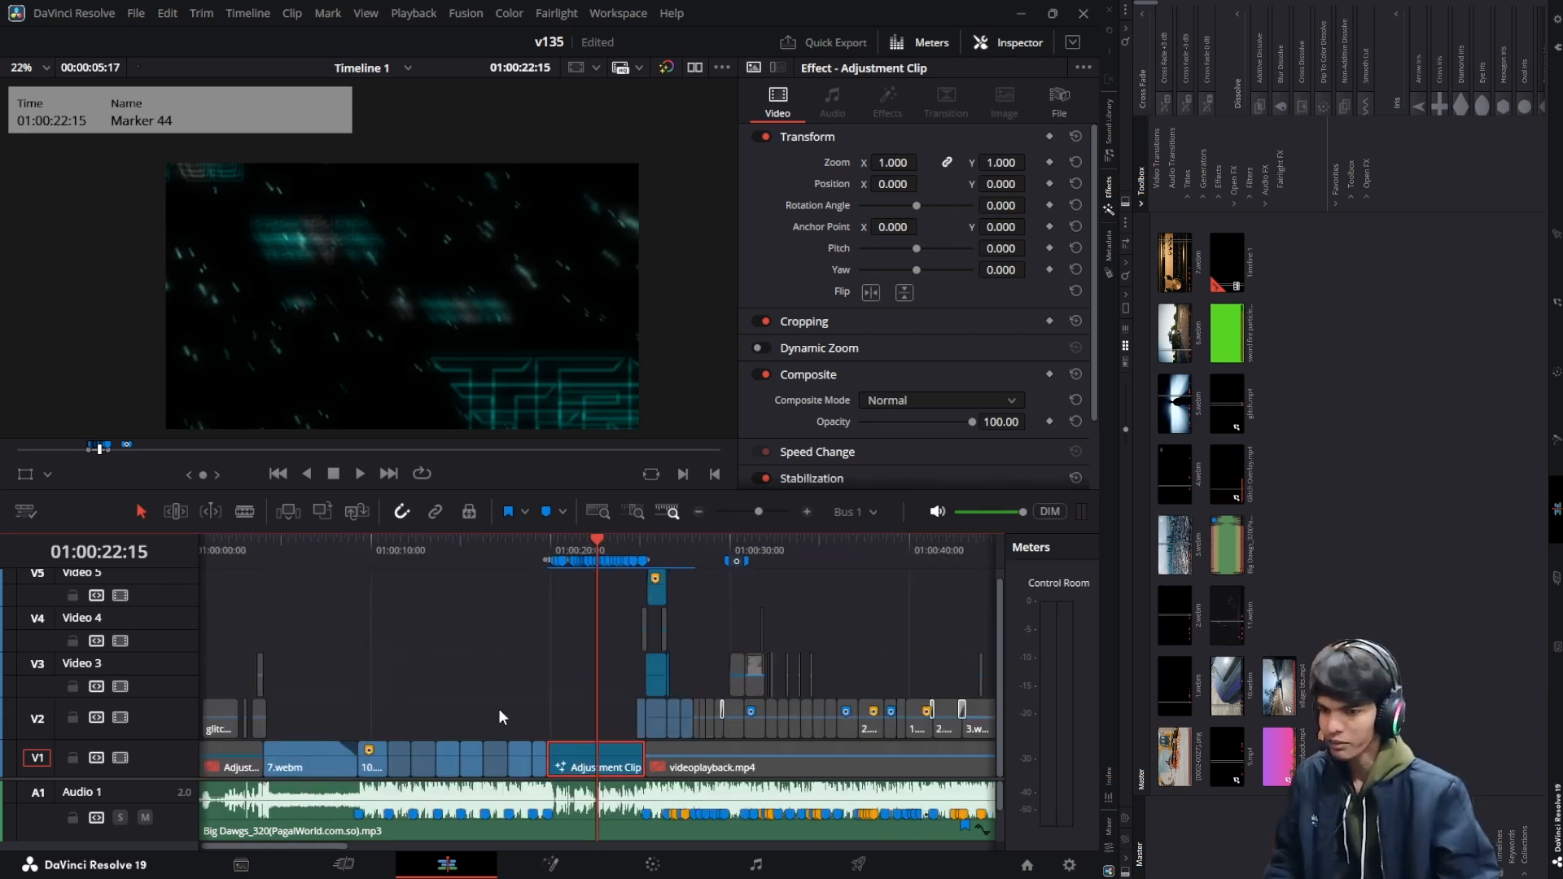
{"action": "scroll", "coordinate": [536, 632], "scroll_direction": "right", "scroll_amount": 10}
{"action": "scroll", "coordinate": [280, 740], "scroll_direction": "left", "scroll_amount": 4}
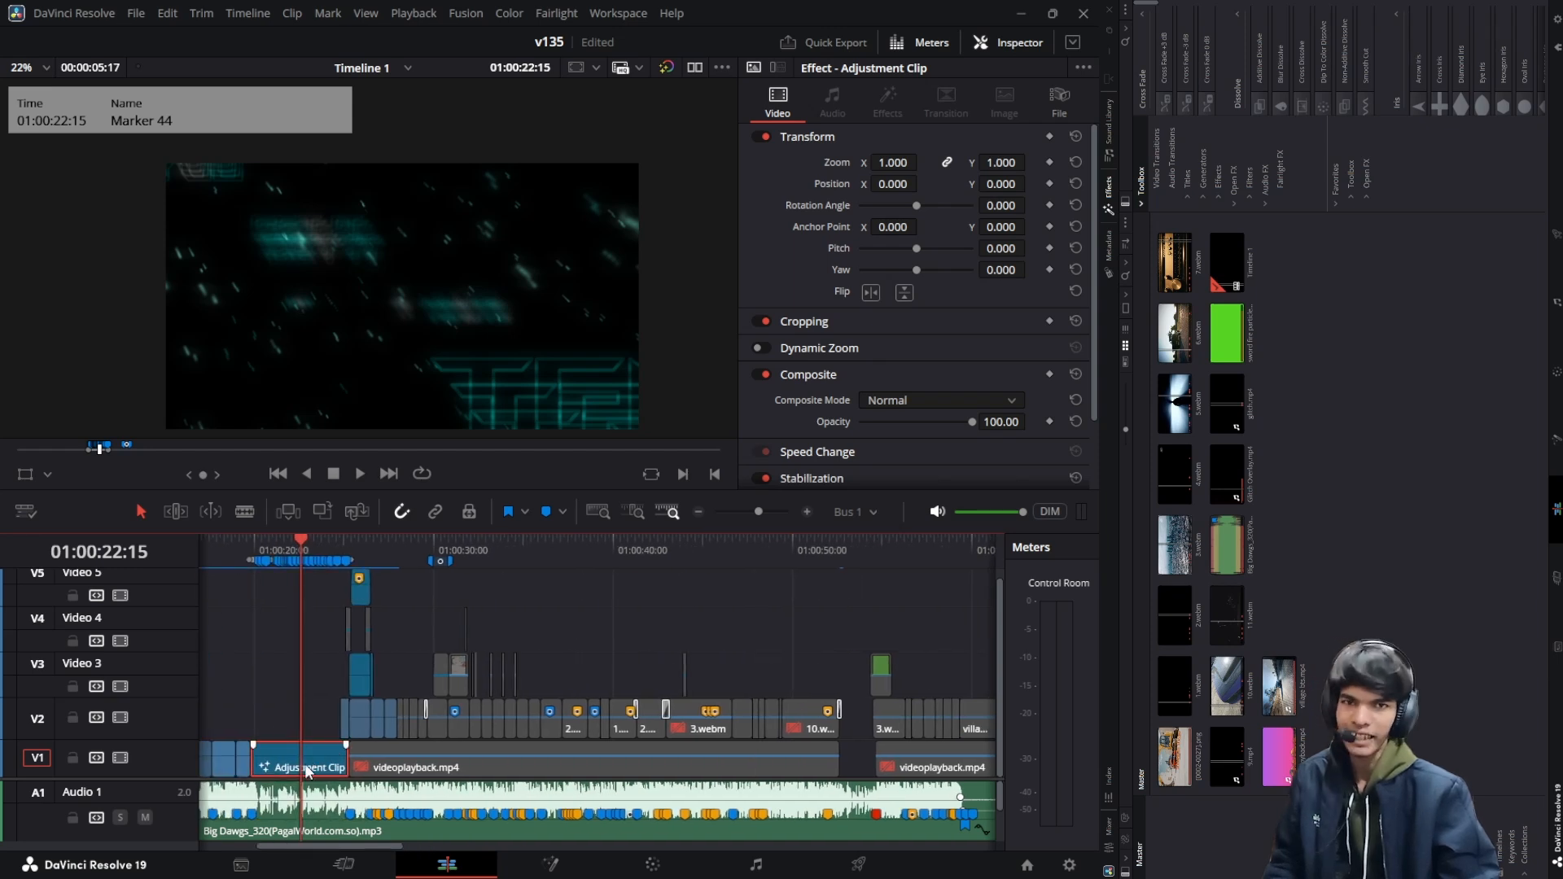
{"action": "scroll", "coordinate": [308, 771], "scroll_direction": "right", "scroll_amount": 9}
{"action": "scroll", "coordinate": [489, 716], "scroll_direction": "left", "scroll_amount": 11}
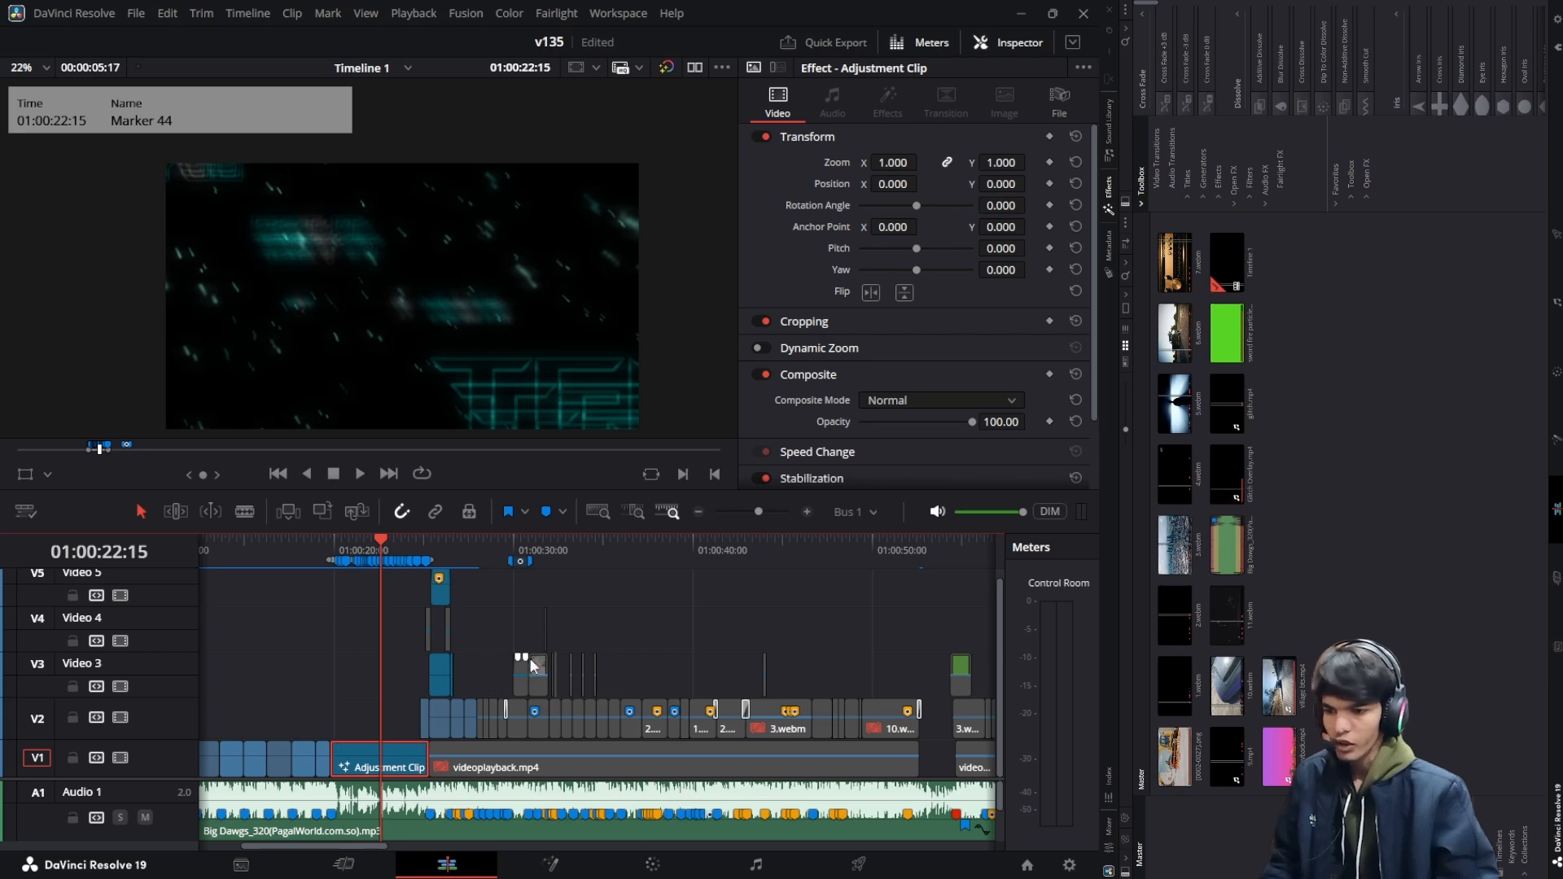
{"action": "left_click", "coordinate": [808, 516]}
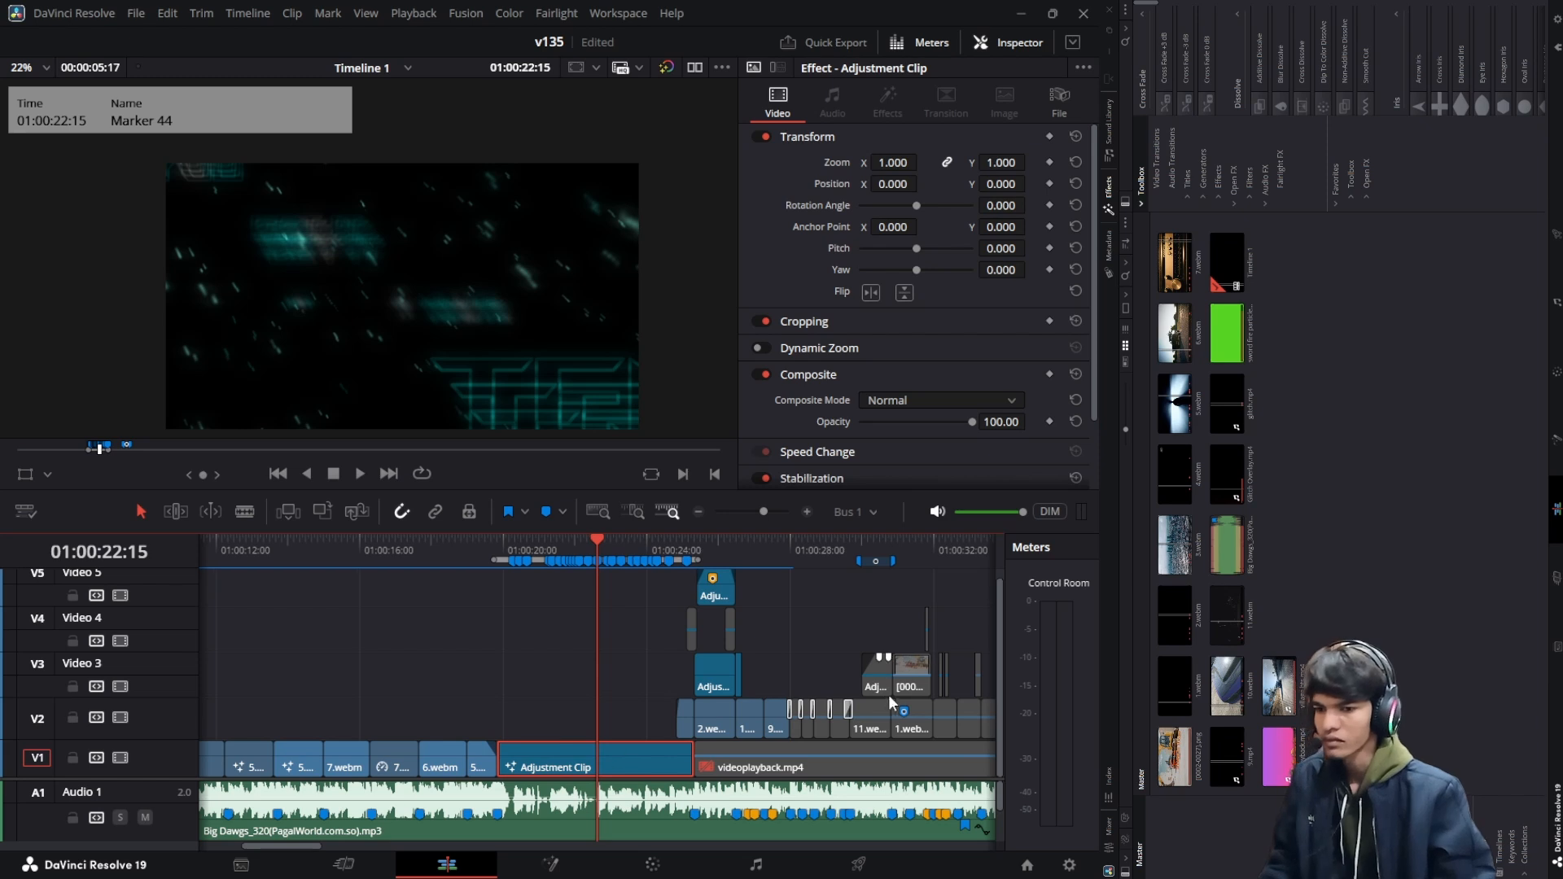
{"action": "scroll", "coordinate": [890, 698], "scroll_direction": "right", "scroll_amount": 5}
Enable the disabled clips on the Video 2 to Video 4 tracks between about 01:00:28 and 01:00:48
{"action": "left_click_drag", "start_coordinate": [696, 552], "coordinate": [653, 550]}
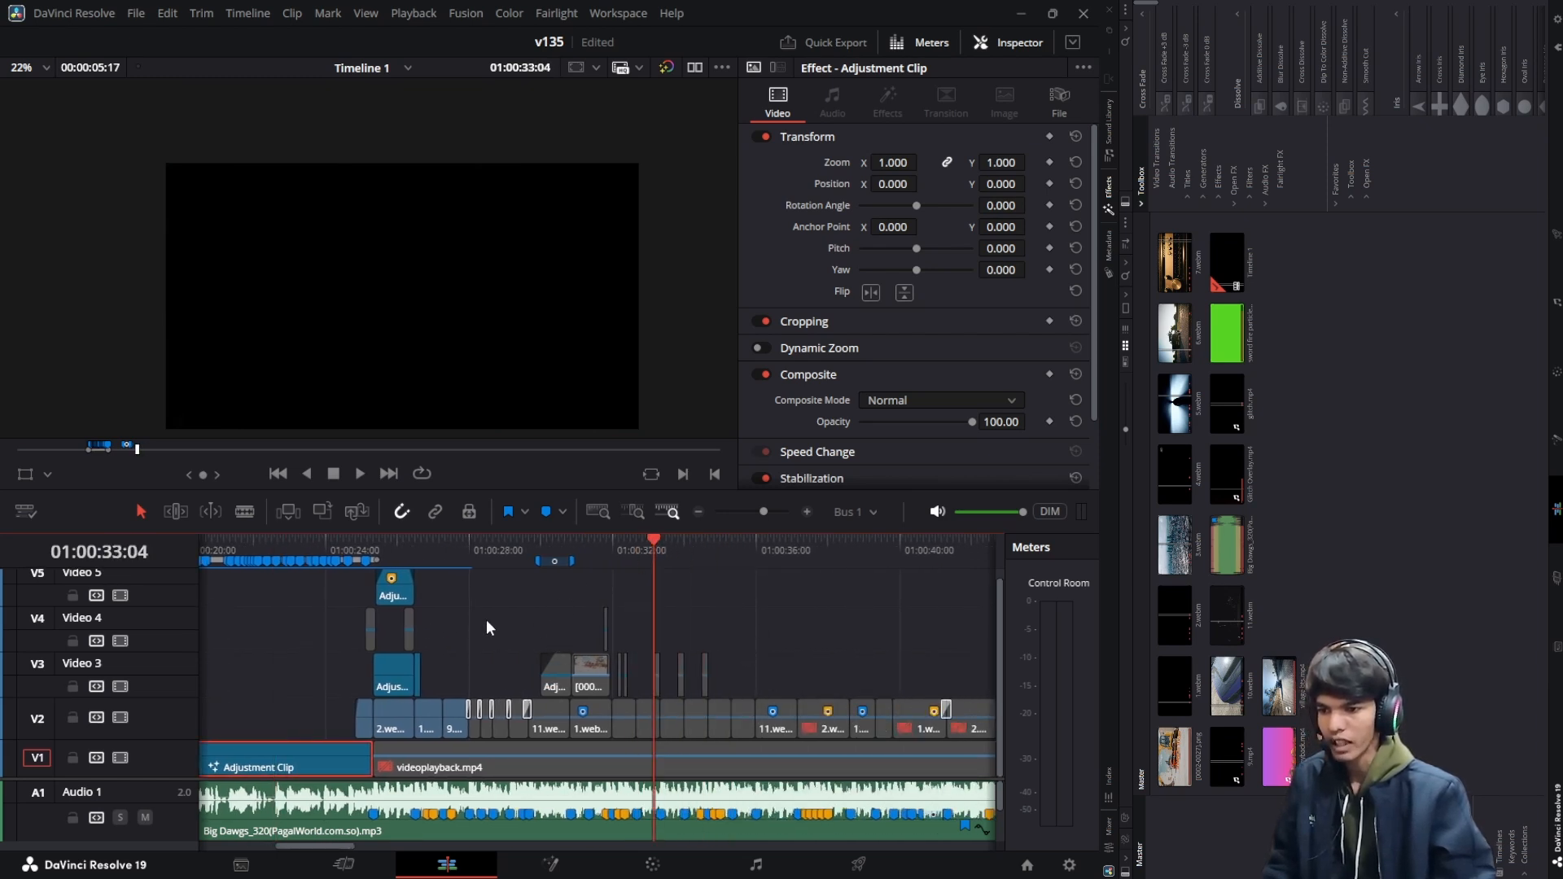
{"action": "left_click_drag", "start_coordinate": [488, 627], "coordinate": [893, 721]}
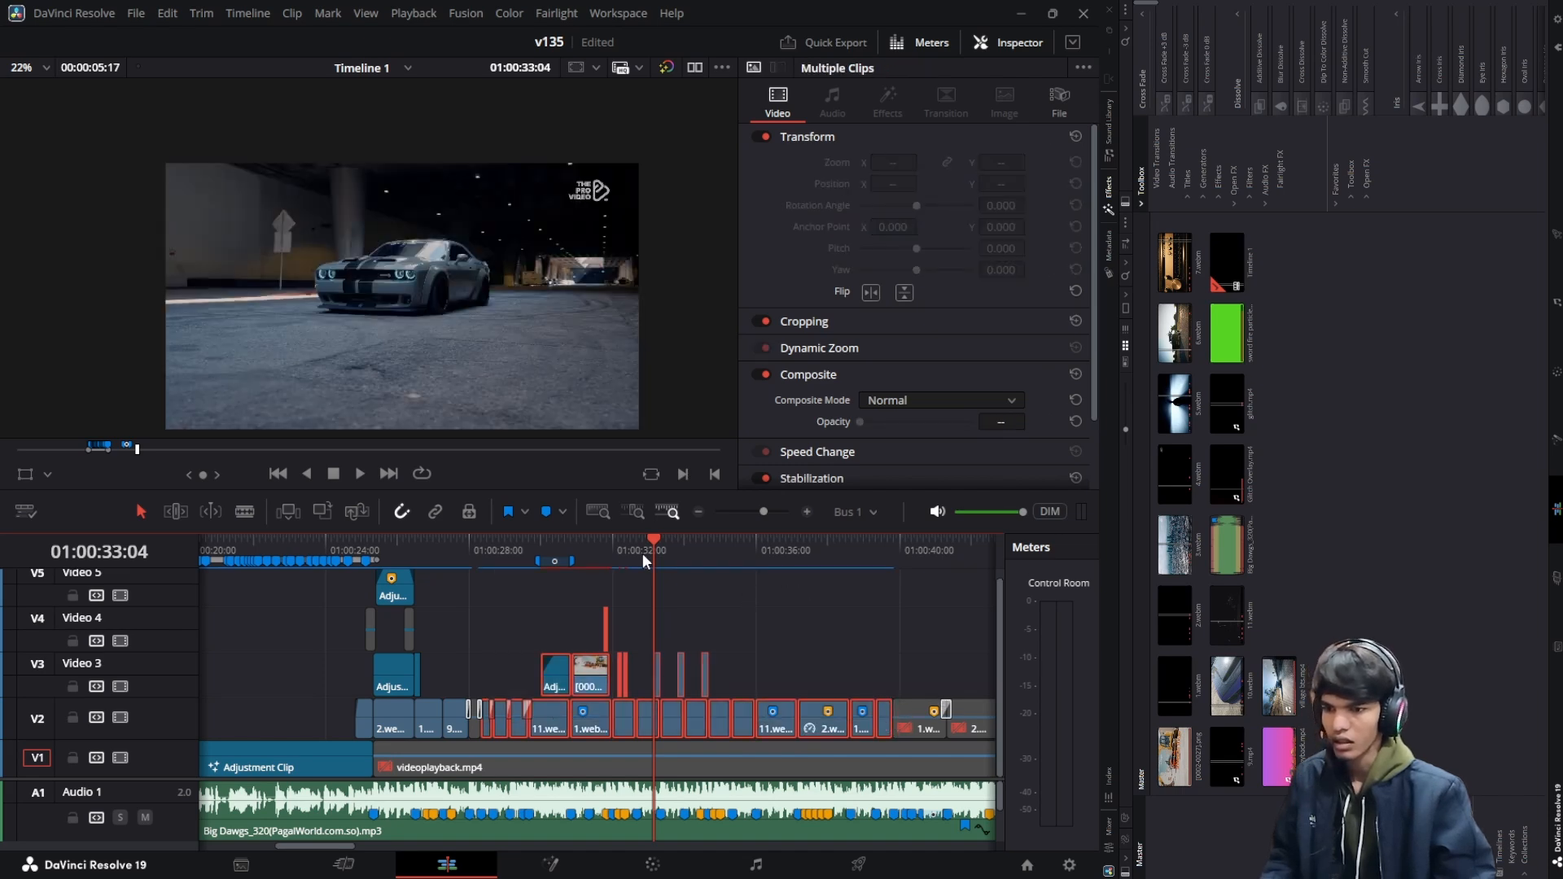
{"action": "mouse_move", "coordinate": [643, 554]}
{"action": "left_mouse_down"}
{"action": "mouse_move", "coordinate": [622, 550]}
{"action": "mouse_move", "coordinate": [911, 599]}
{"action": "left_mouse_up"}
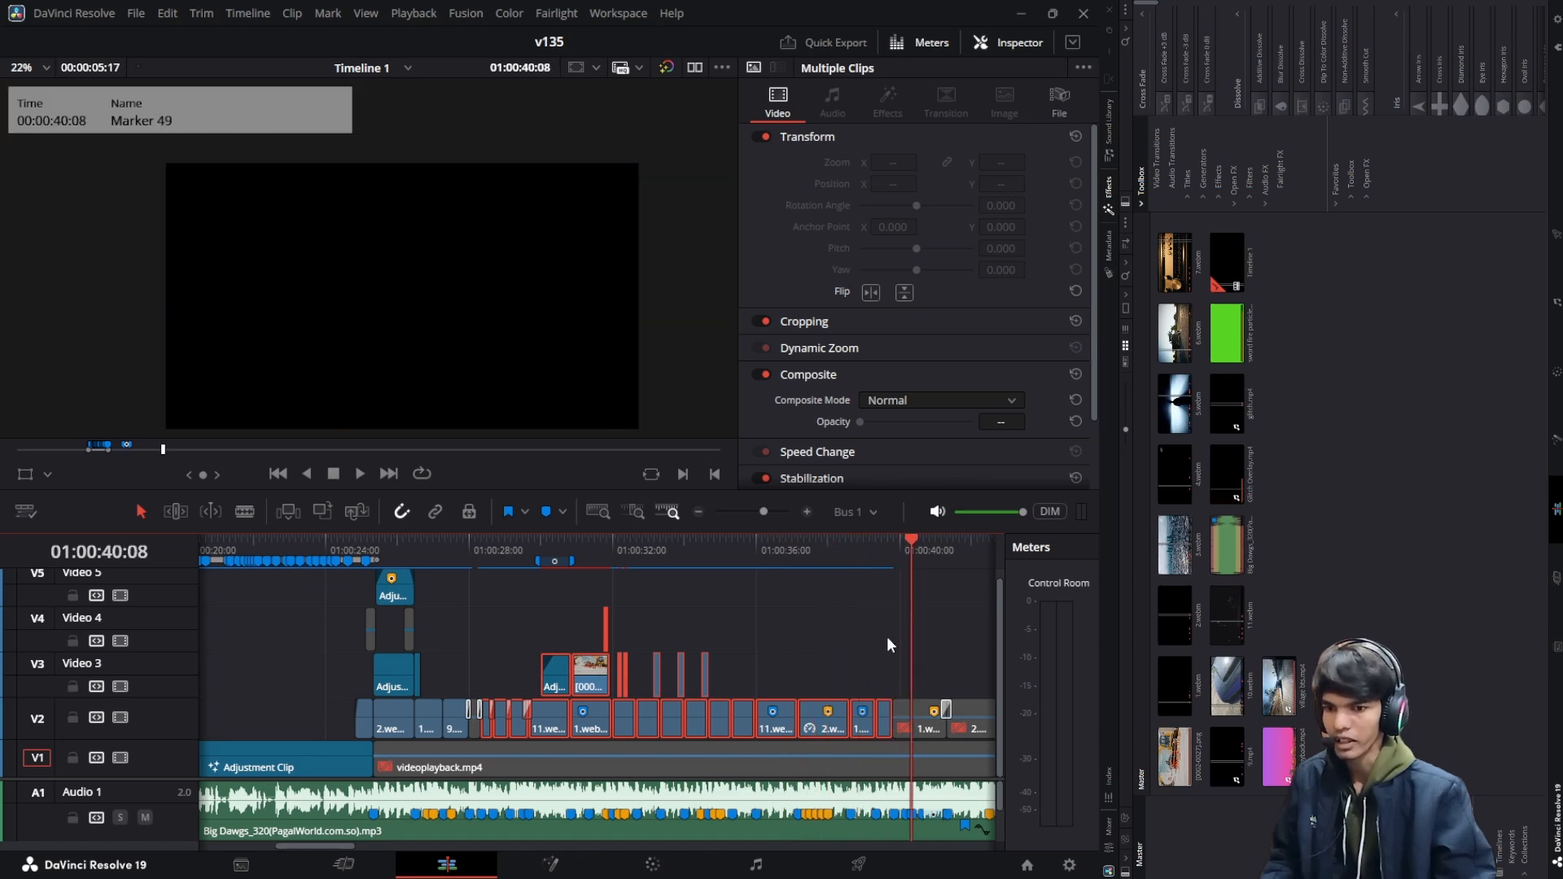
{"action": "scroll", "coordinate": [570, 601], "scroll_direction": "right", "scroll_amount": 4}
{"action": "left_click", "coordinate": [663, 669]}
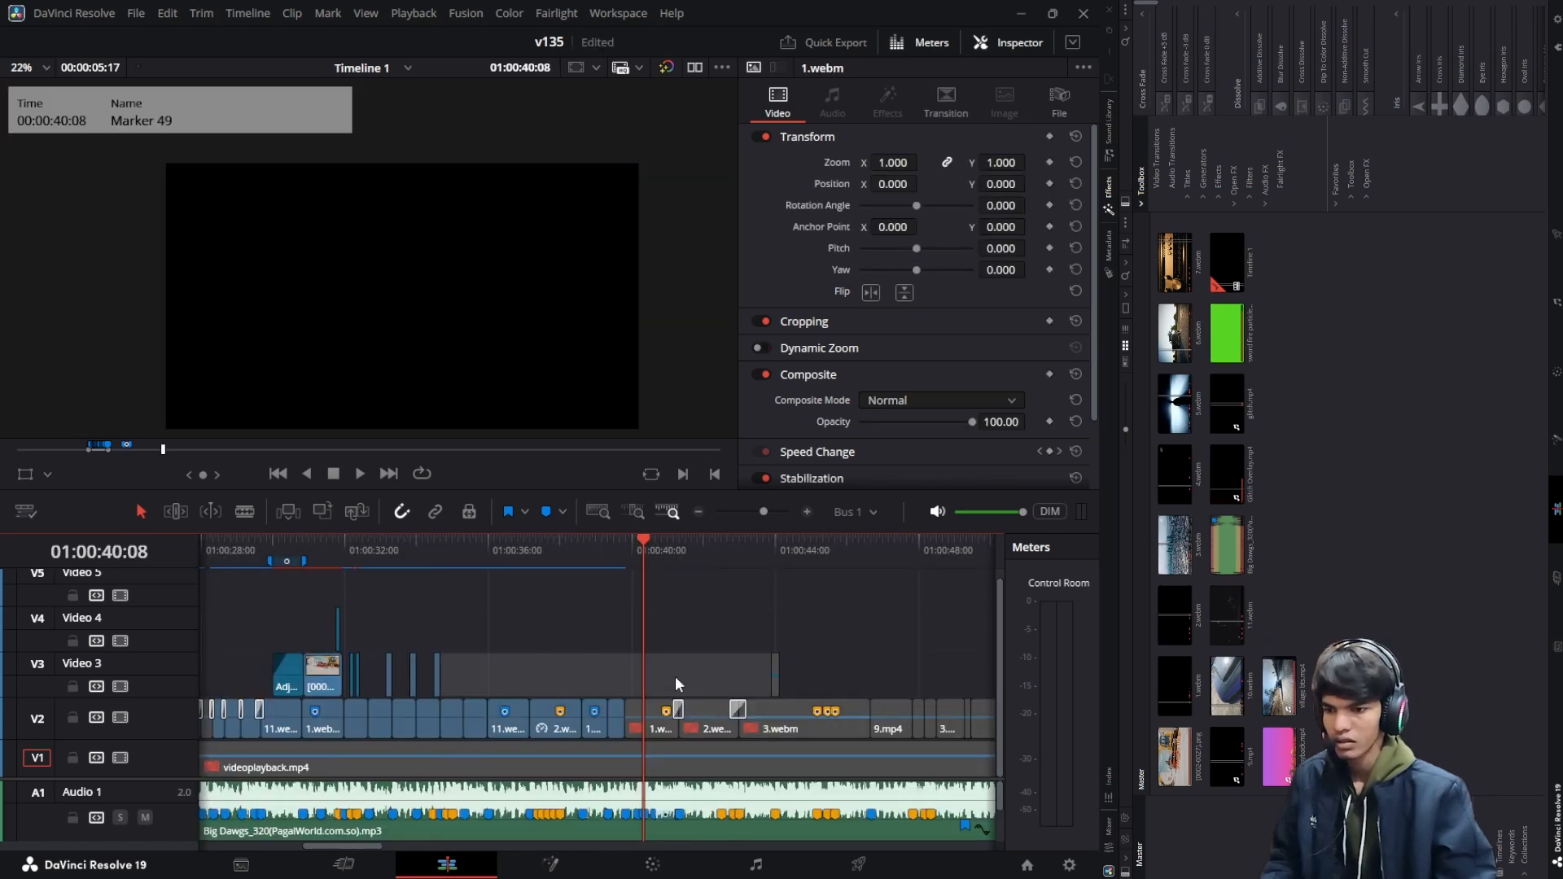
{"action": "left_click_drag", "start_coordinate": [676, 676], "coordinate": [935, 721]}
Play back the enabled car clips and inspect the STRAIGHT TERROR title shot at 01:00:31:08
{"action": "key", "text": "space"}
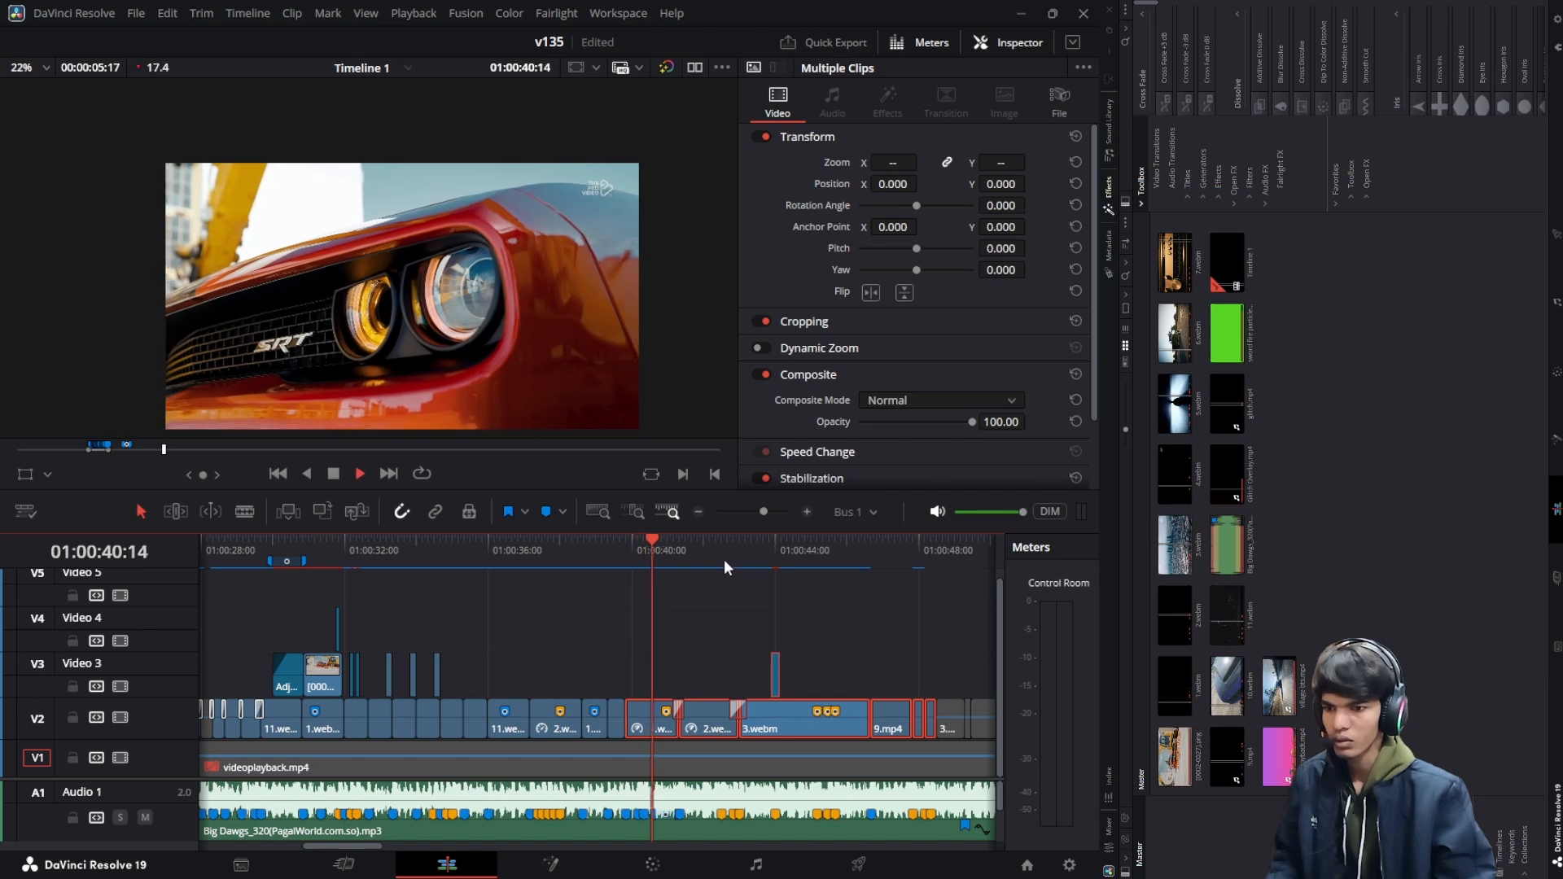
{"action": "mouse_move", "coordinate": [796, 549]}
{"action": "left_mouse_down"}
{"action": "mouse_move", "coordinate": [819, 555]}
{"action": "mouse_move", "coordinate": [342, 541]}
{"action": "left_mouse_up"}
{"action": "key", "text": "space"}
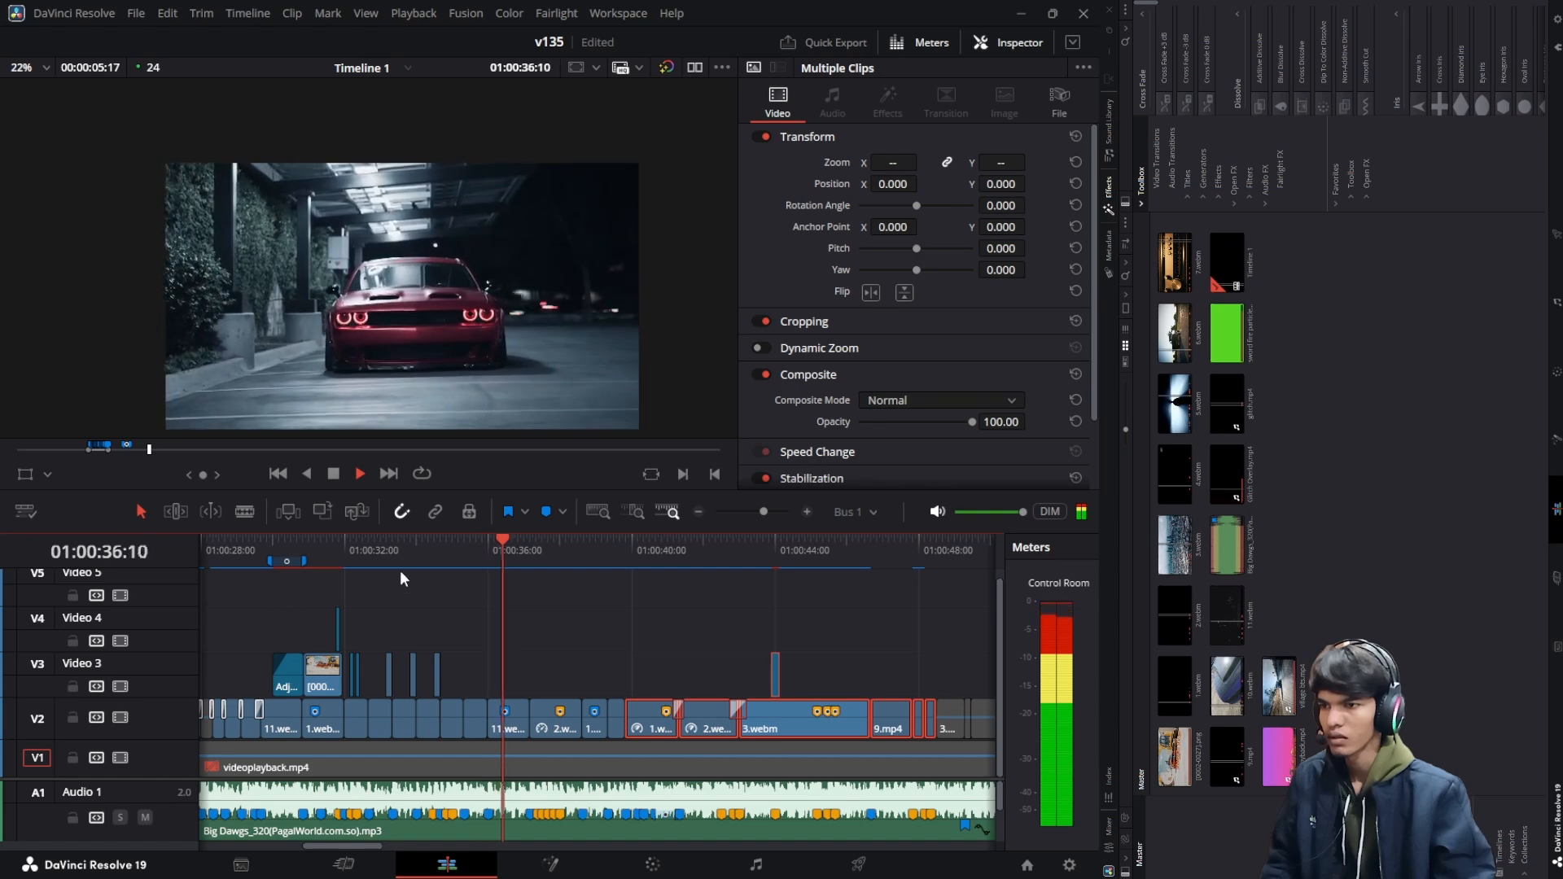
{"action": "key", "text": "space"}
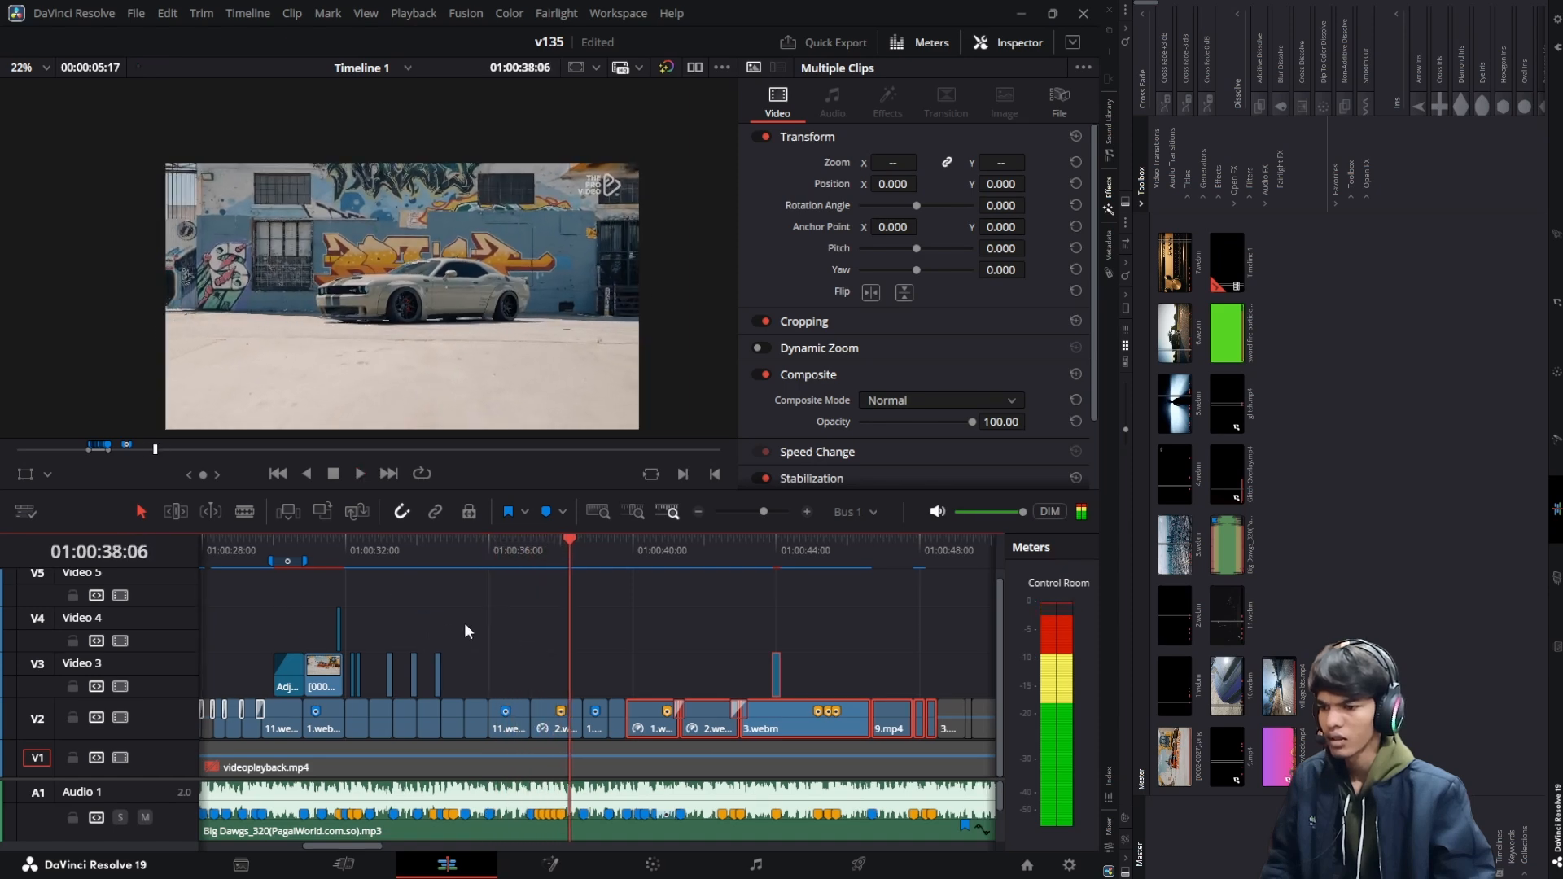
{"action": "scroll", "coordinate": [465, 632], "scroll_direction": "left", "scroll_amount": 3}
{"action": "left_click", "coordinate": [511, 551]}
{"action": "key", "text": "space"}
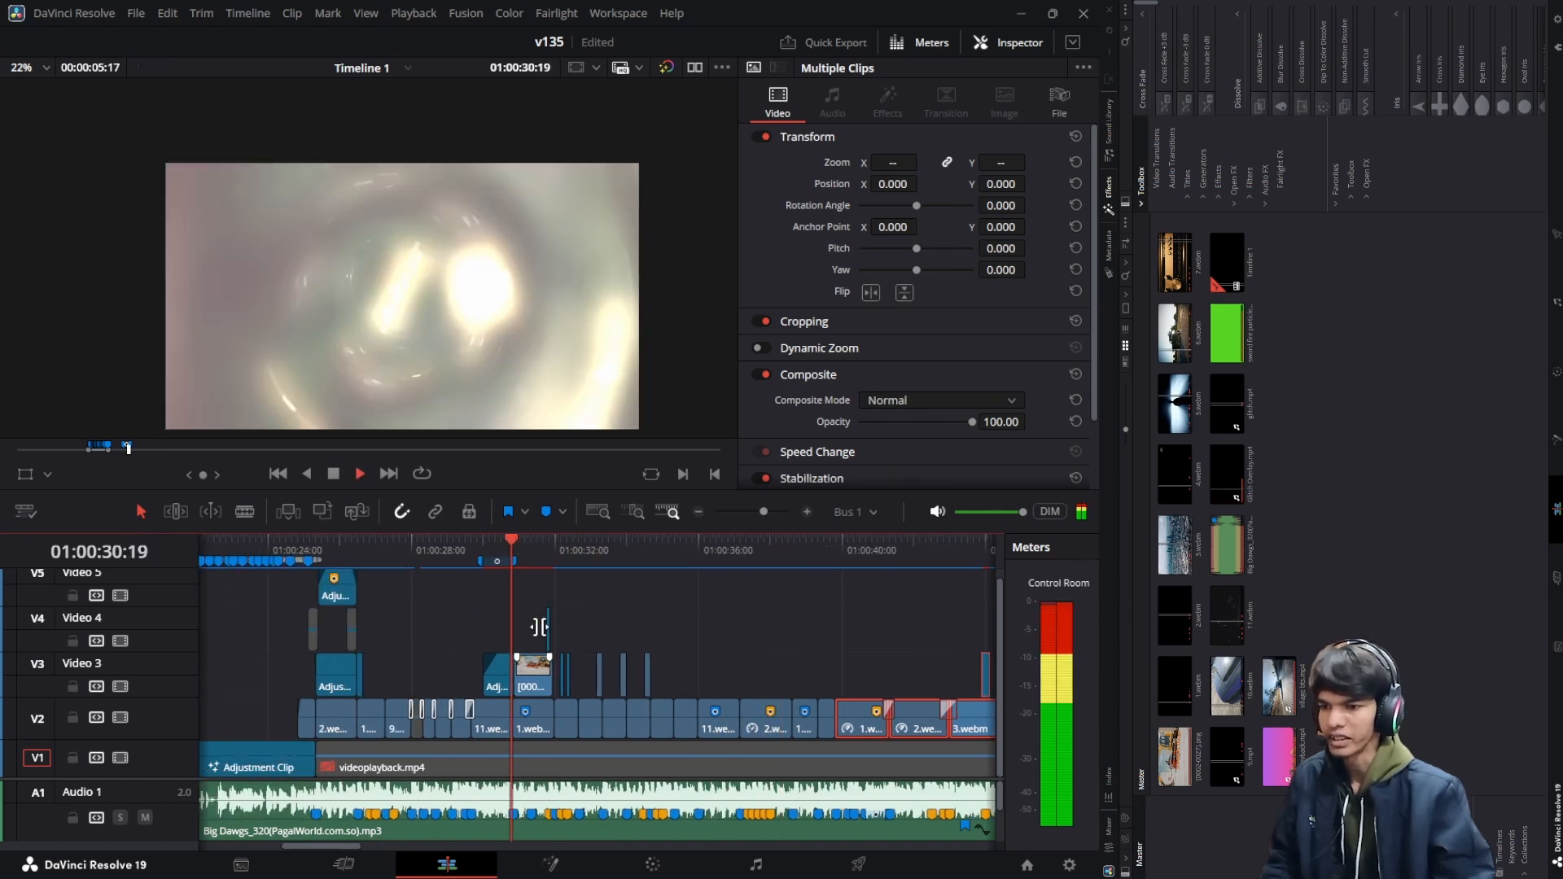
{"action": "key", "text": "space"}
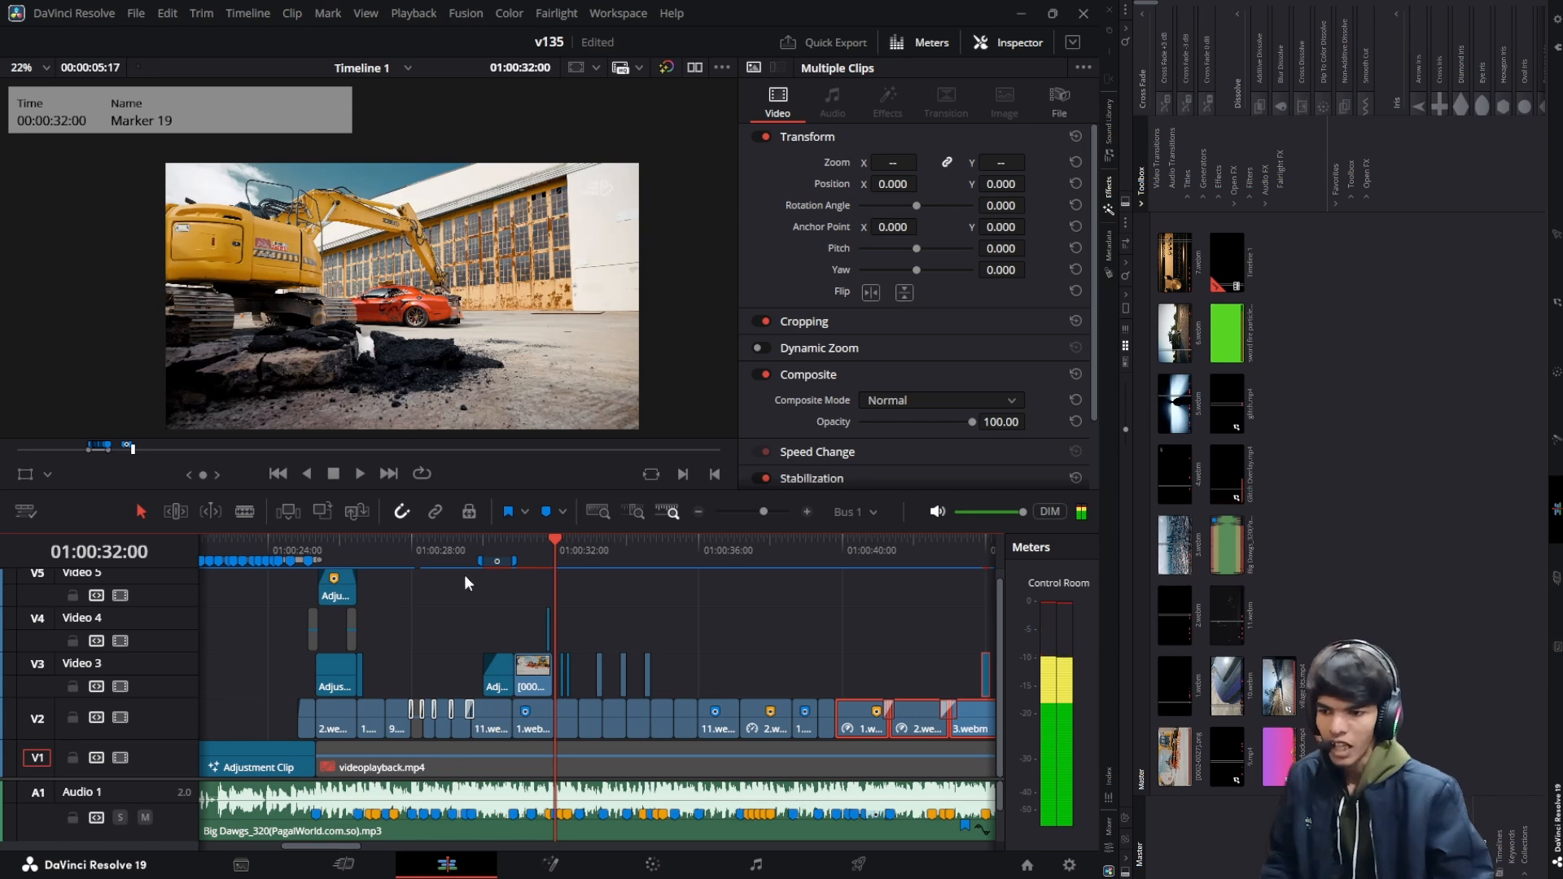
{"action": "left_click", "coordinate": [531, 549]}
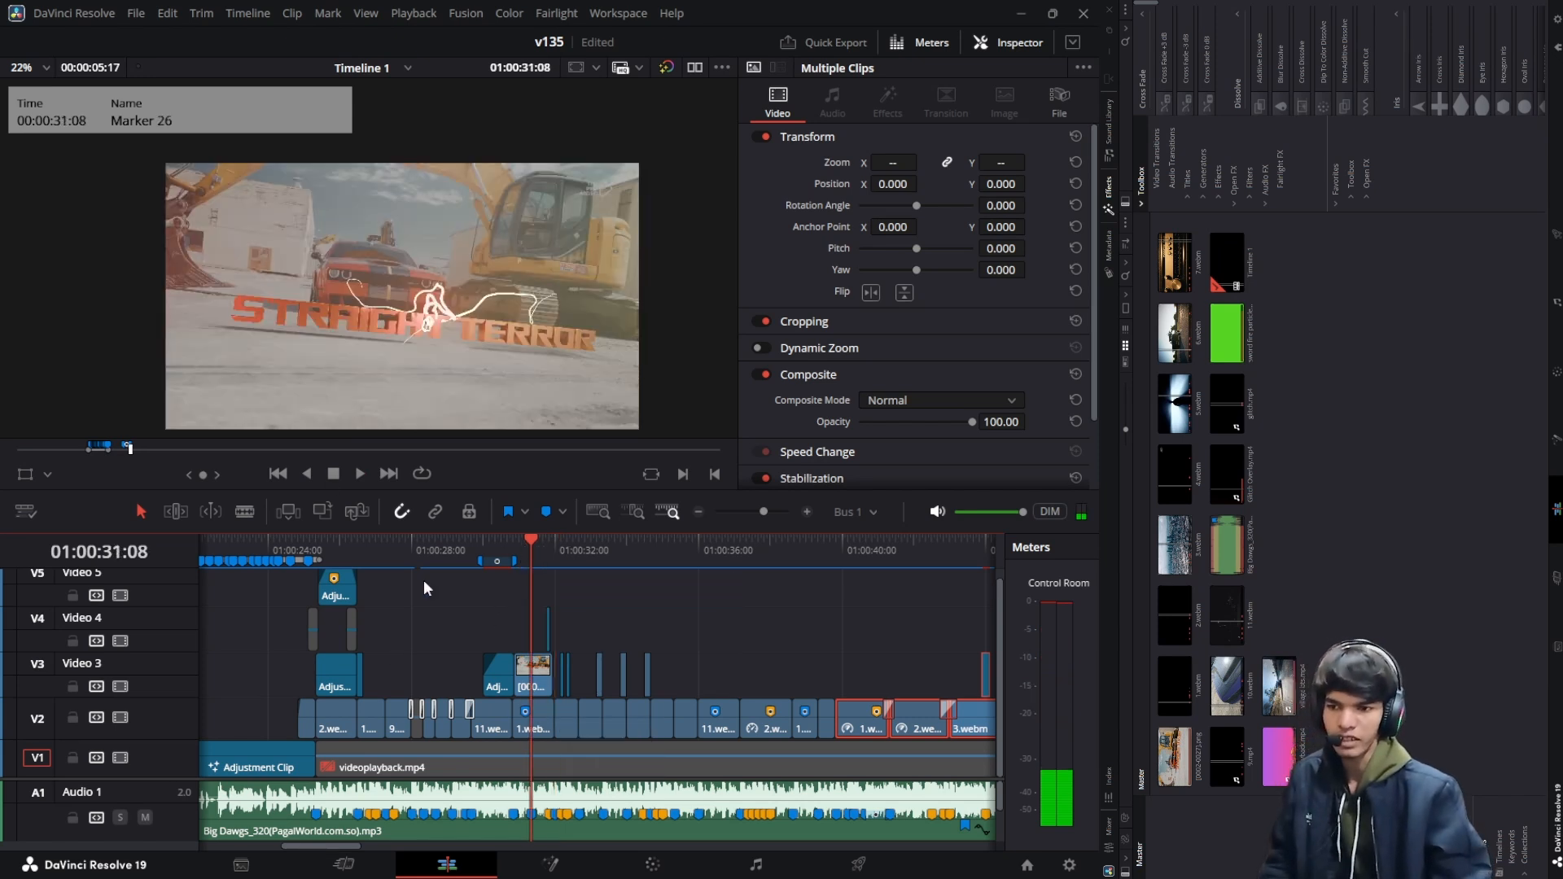
Move the playhead to 01:00:21:14 and select the neon lyric Adjustment Clip on V1
{"action": "scroll", "coordinate": [456, 592], "scroll_direction": "left", "scroll_amount": 3}
{"action": "left_click", "coordinate": [394, 544]}
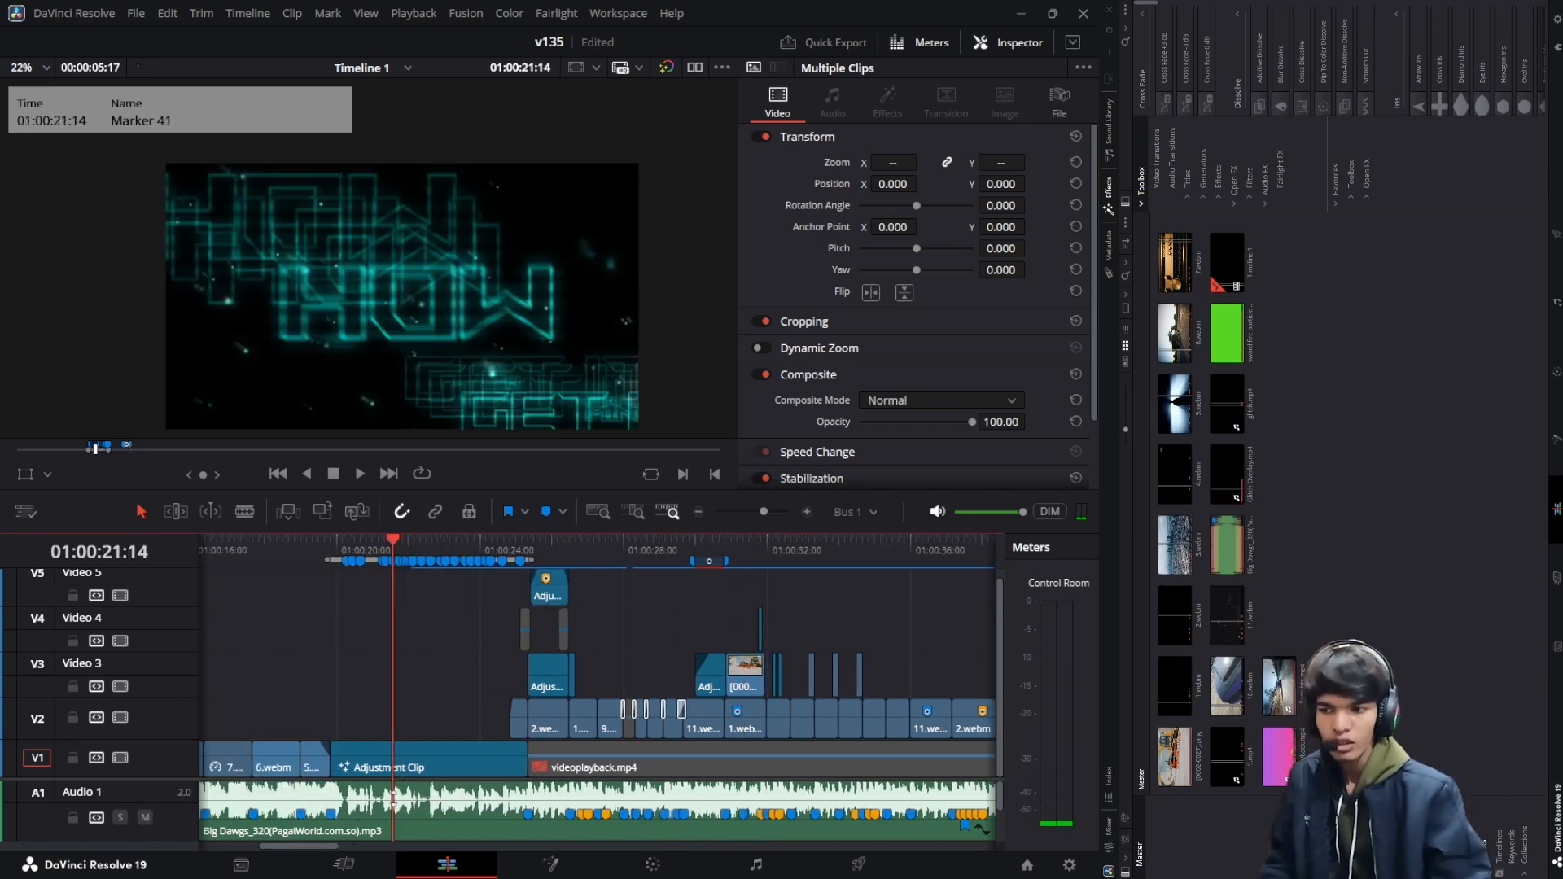
{"action": "left_click", "coordinate": [408, 763]}
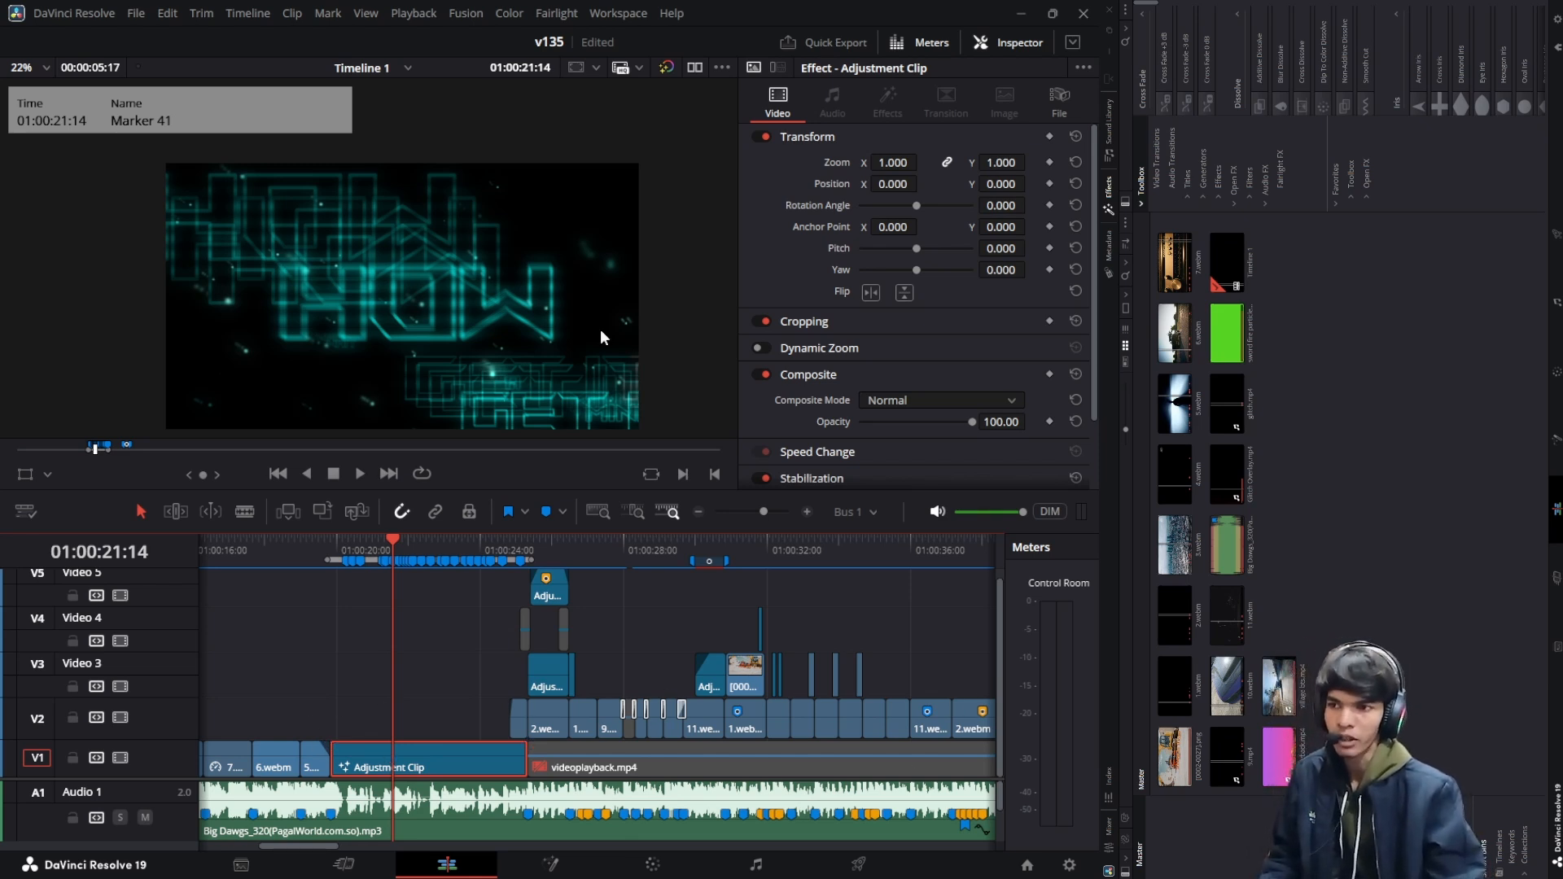
Play back the neon lyric Adjustment Clip on V1 from just after 01:00:20
{"action": "left_click", "coordinate": [353, 541]}
{"action": "key", "text": "space"}
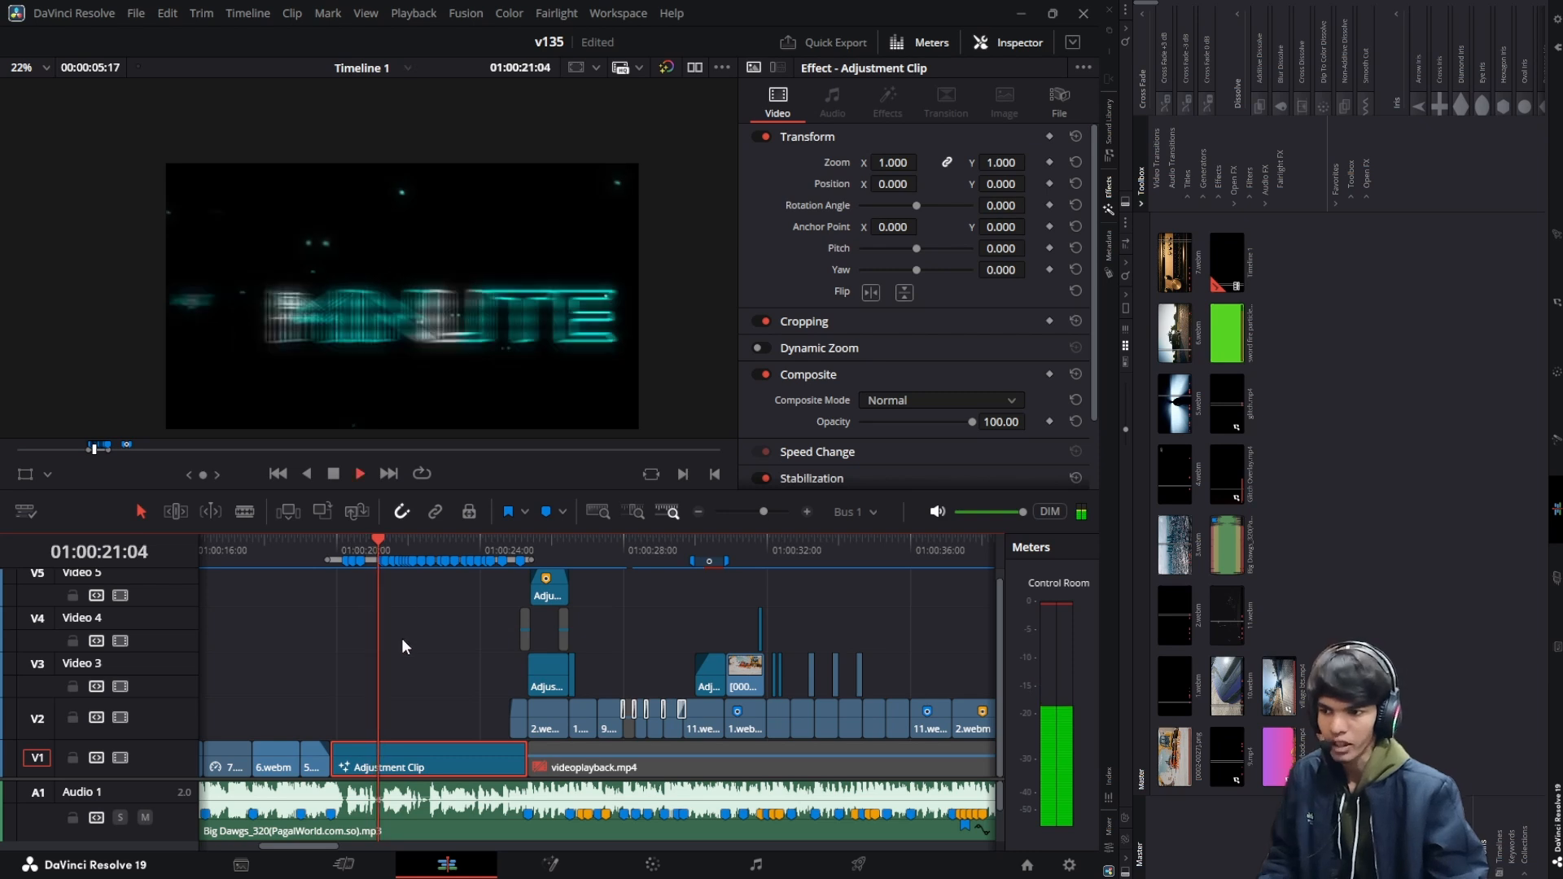
{"action": "key", "text": "space"}
{"action": "right_click", "coordinate": [415, 765]}
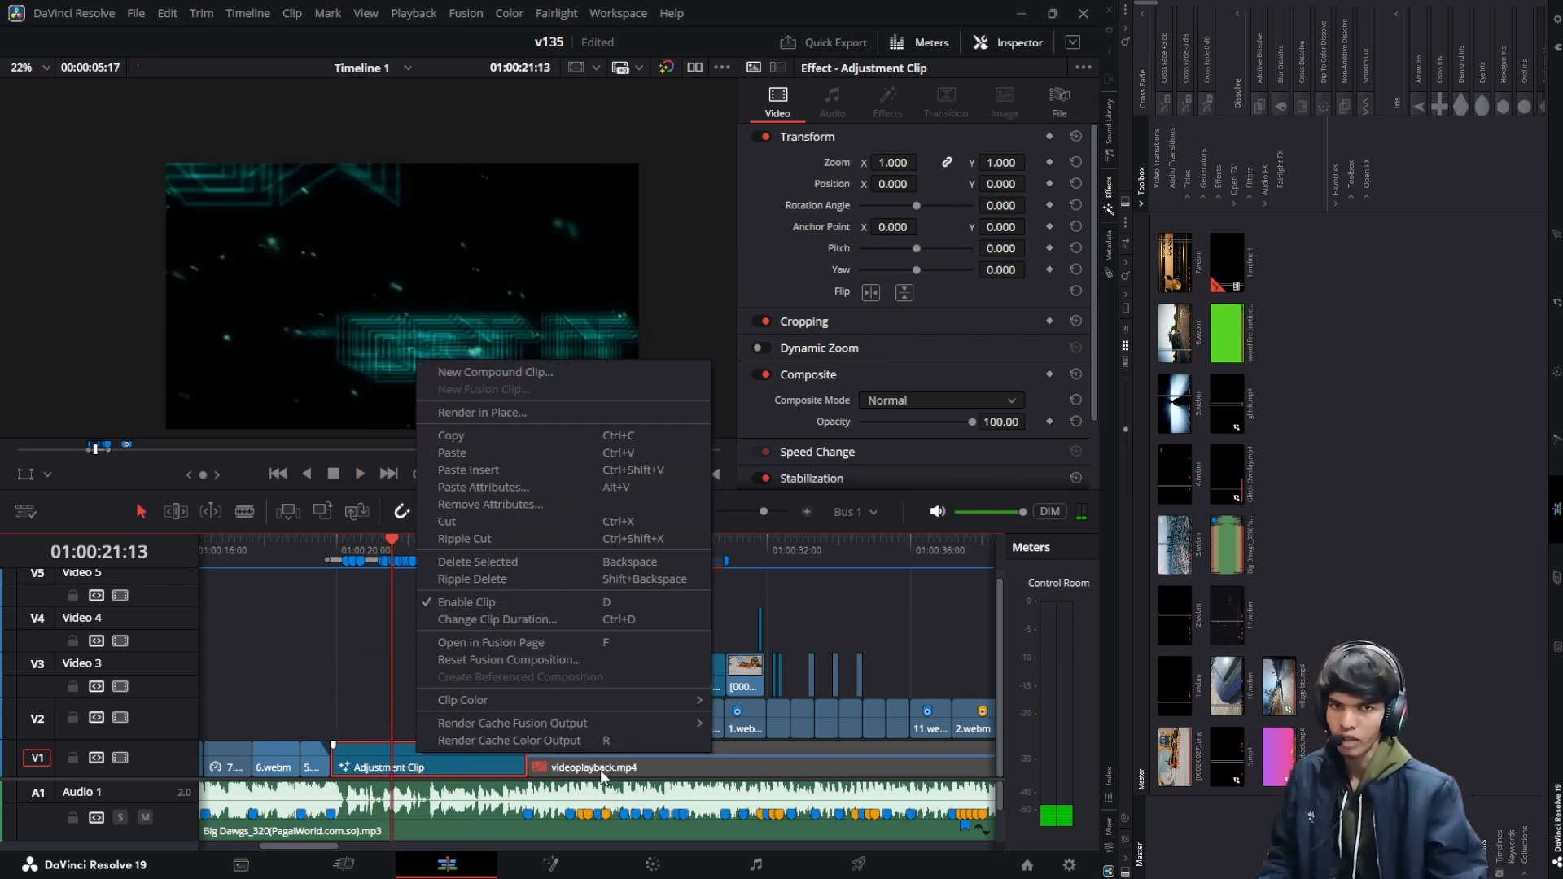
{"action": "left_click", "coordinate": [373, 687]}
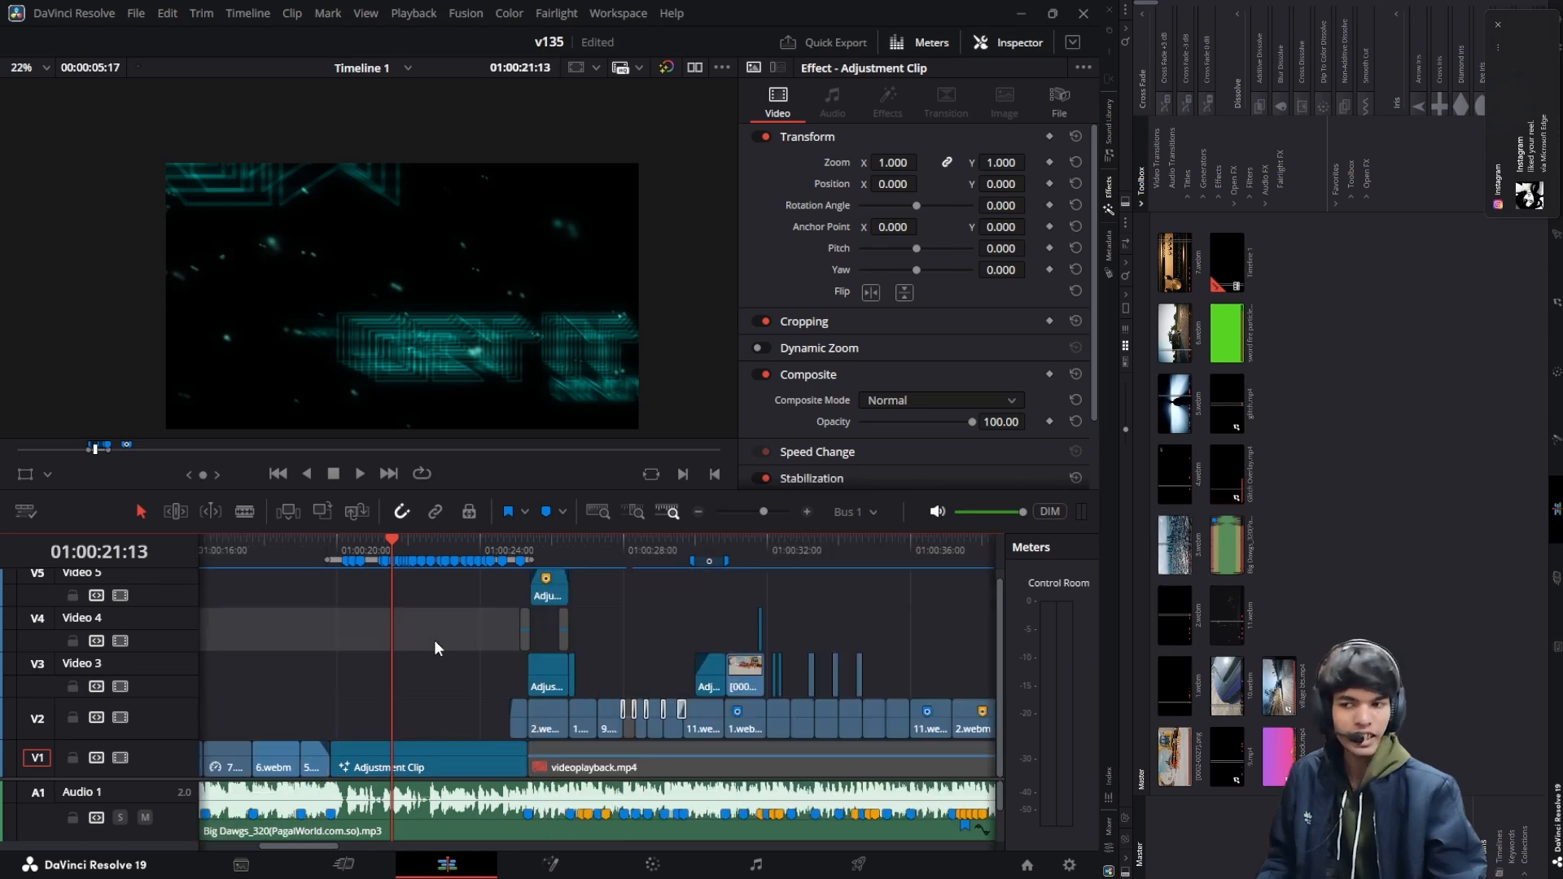
Create a new empty timeline named THE SAVIER with one video track and one stereo audio track
{"action": "key", "text": "x"}
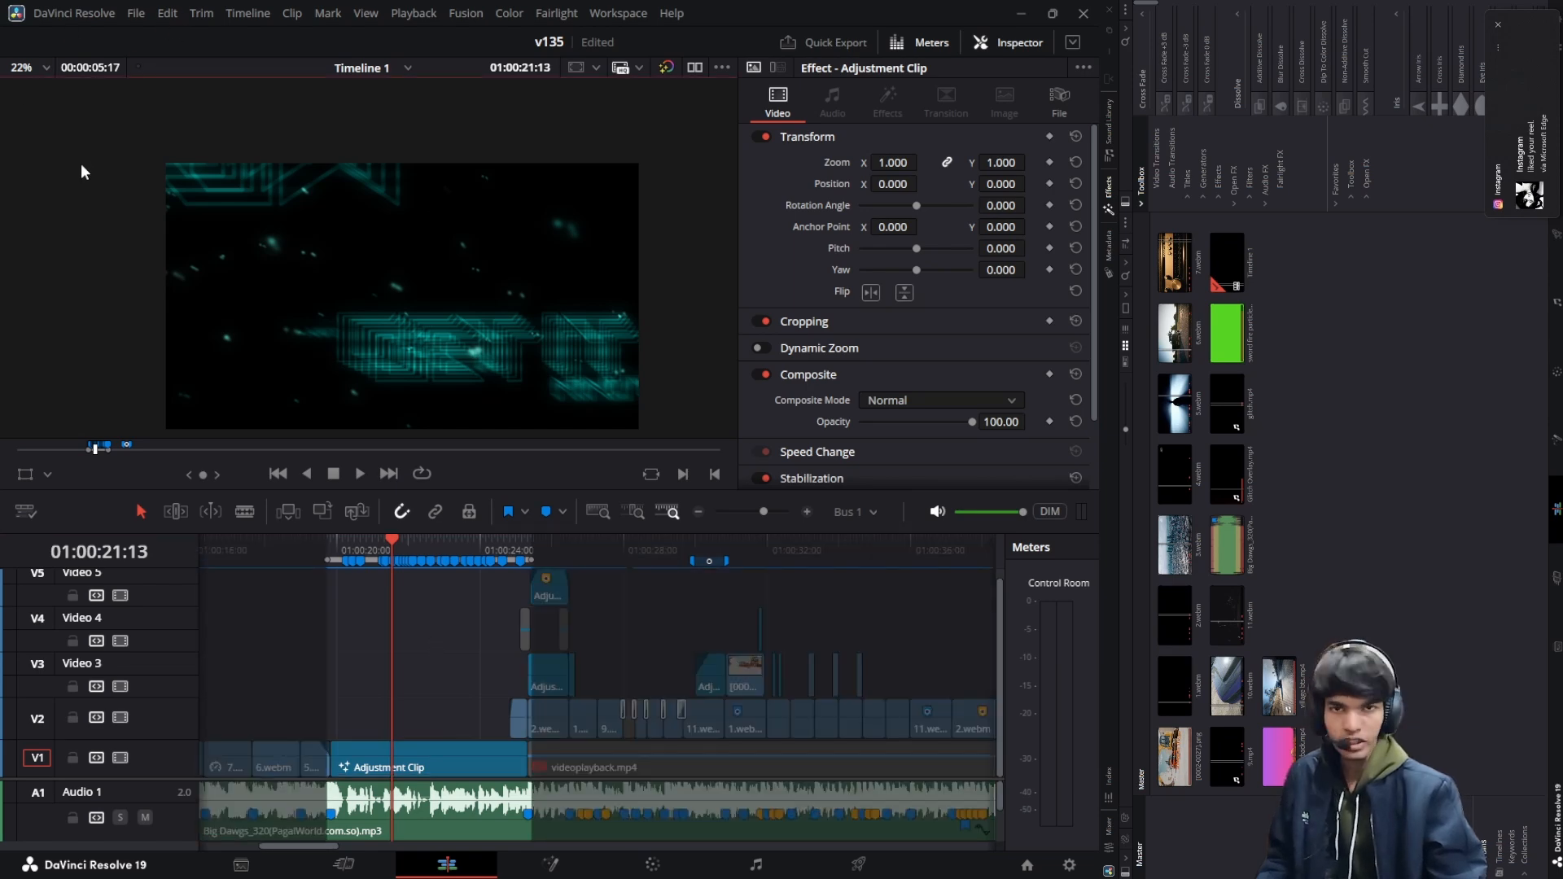
{"action": "left_click", "coordinate": [65, 17]}
{"action": "left_click", "coordinate": [84, 176]}
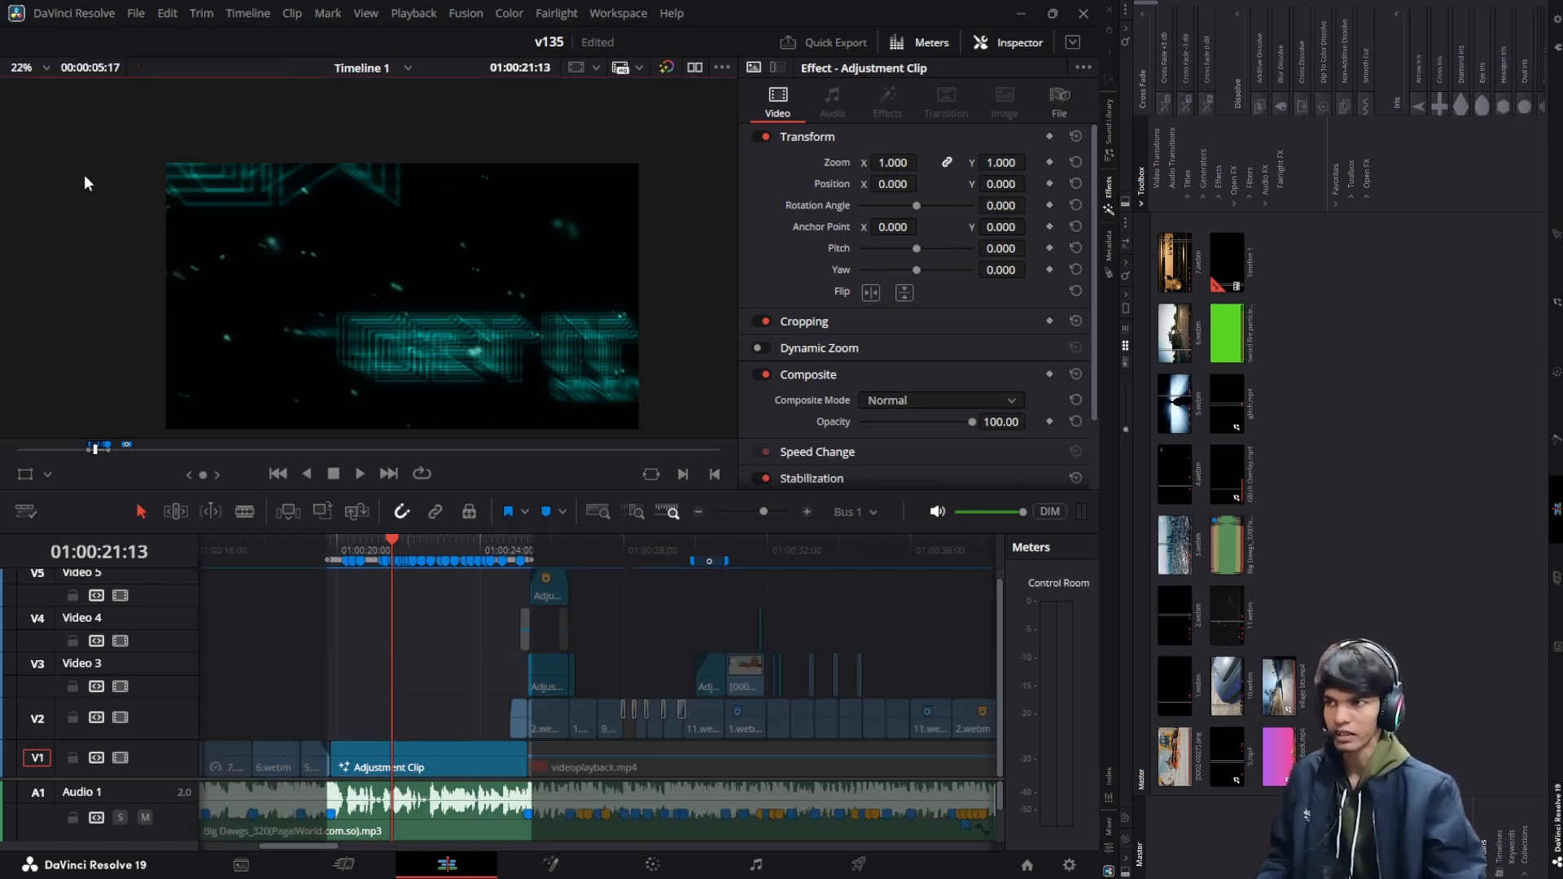
{"action": "left_click", "coordinate": [137, 14]}
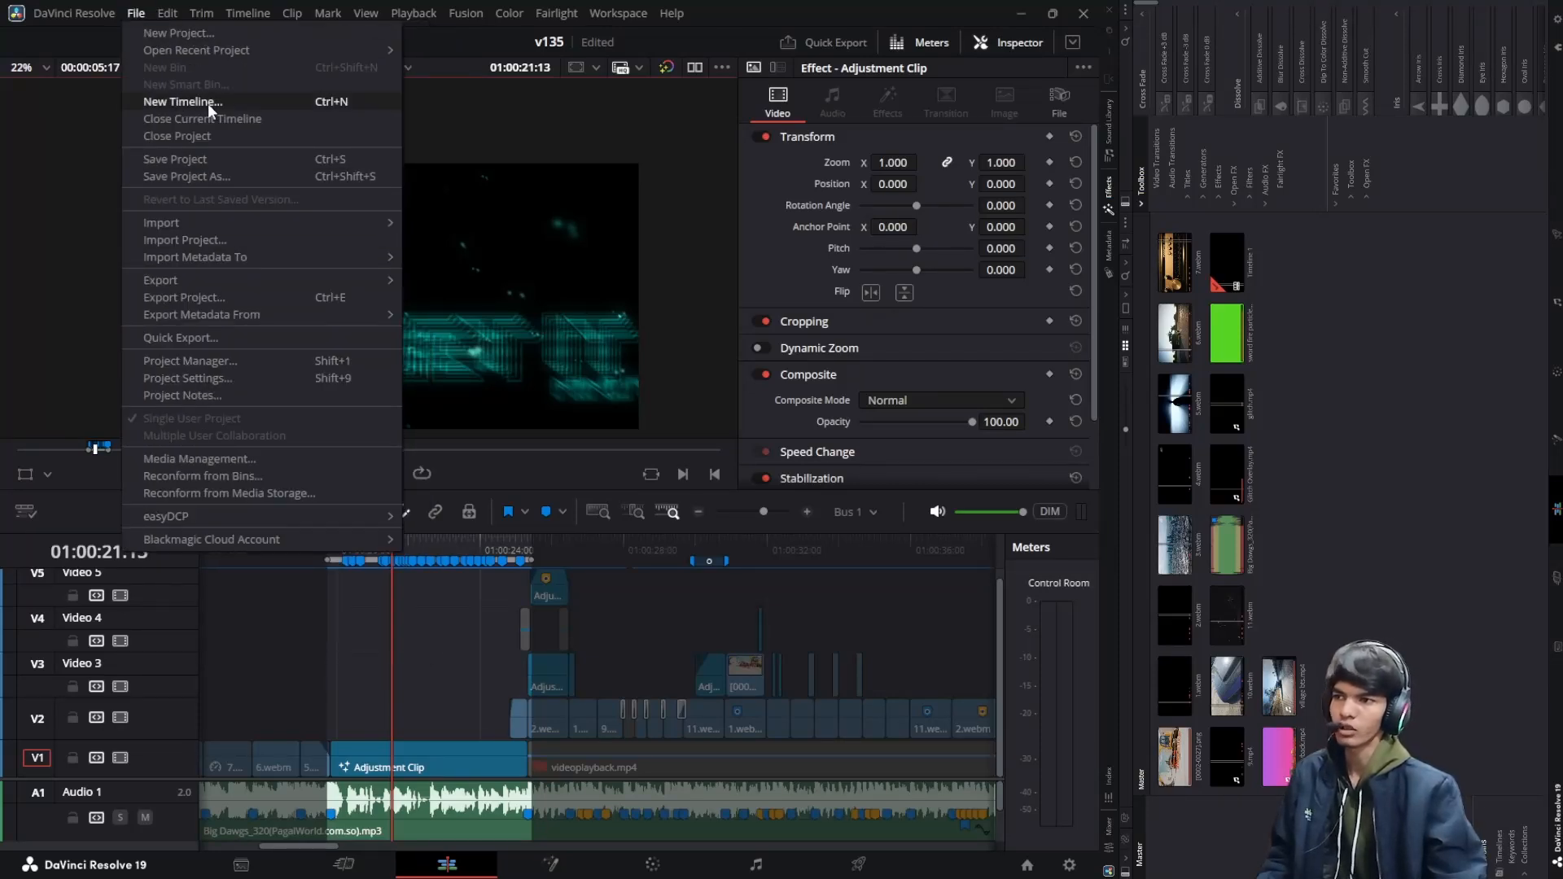
{"action": "left_click", "coordinate": [74, 238]}
{"action": "left_click", "coordinate": [276, 665]}
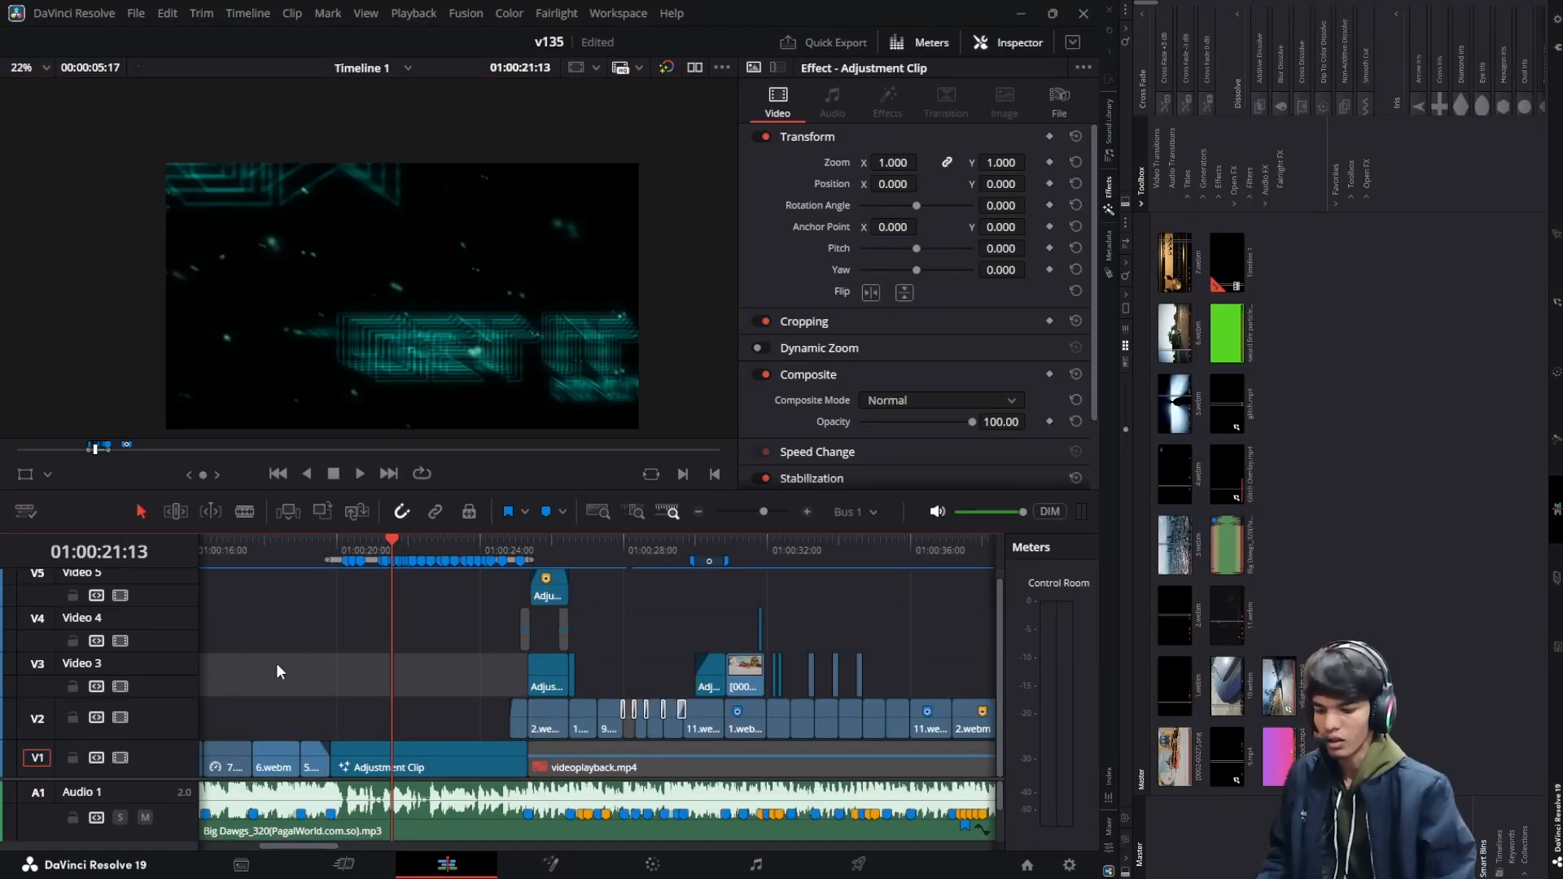
{"action": "key", "text": "ctrl+n"}
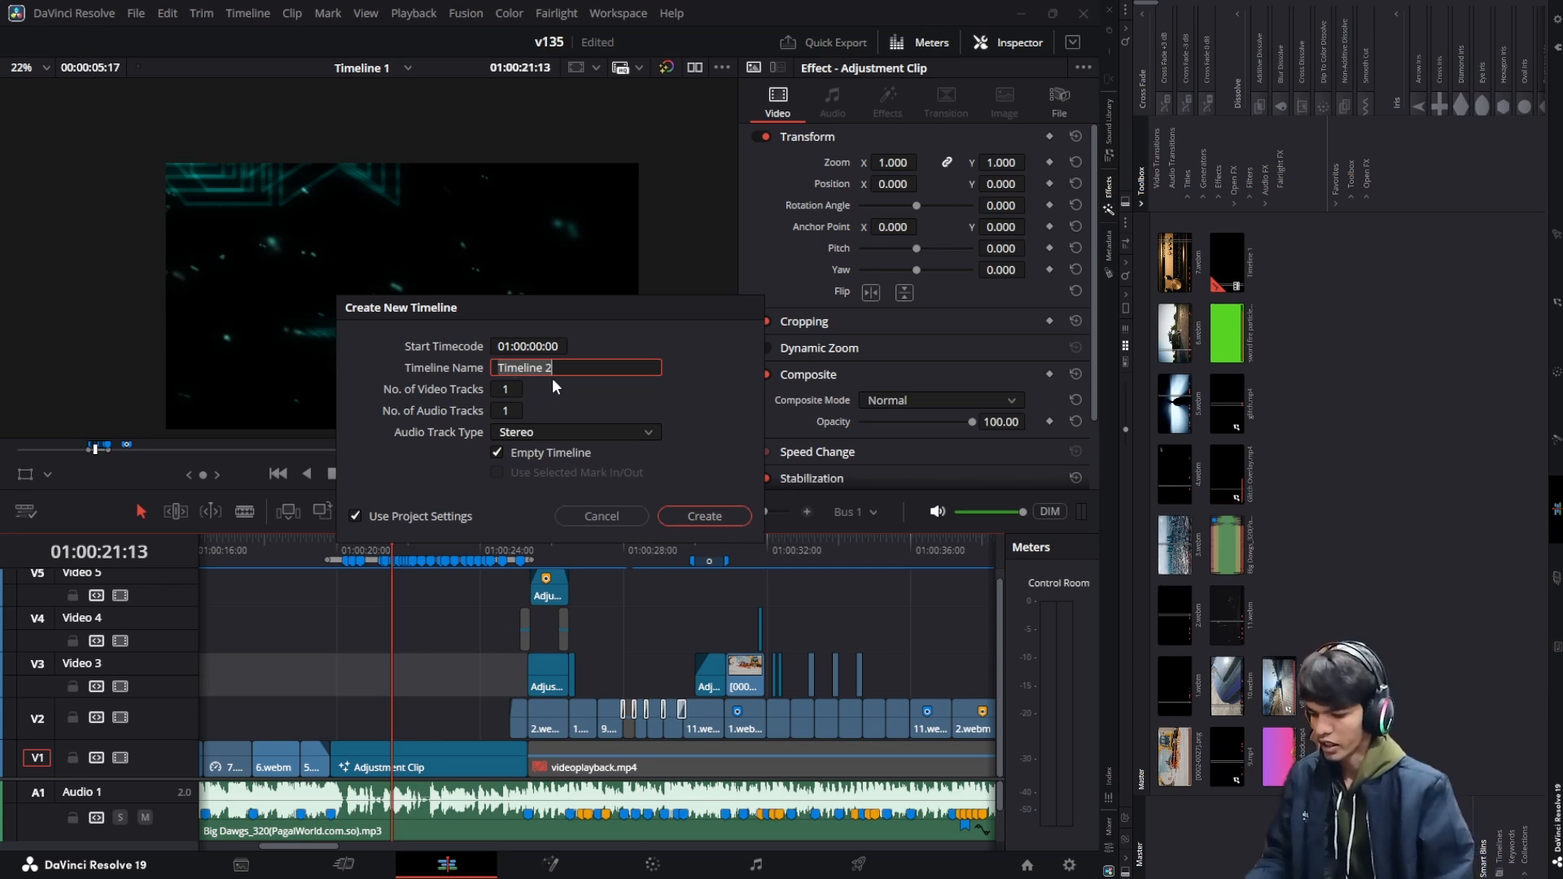
{"action": "type", "text": "THE SAVIER"}
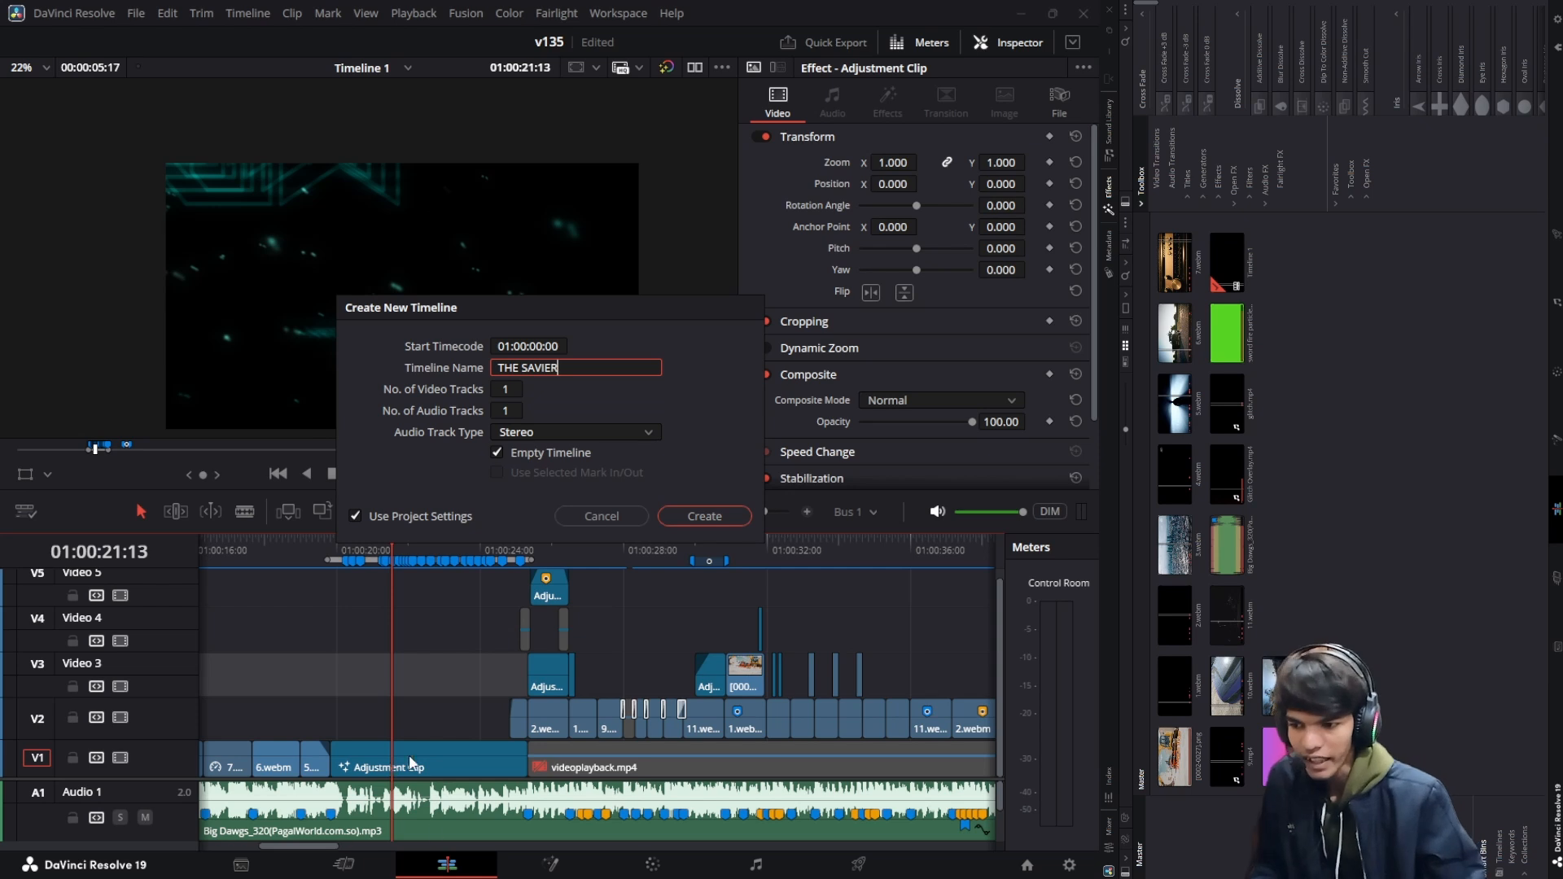
{"action": "left_click", "coordinate": [736, 515]}
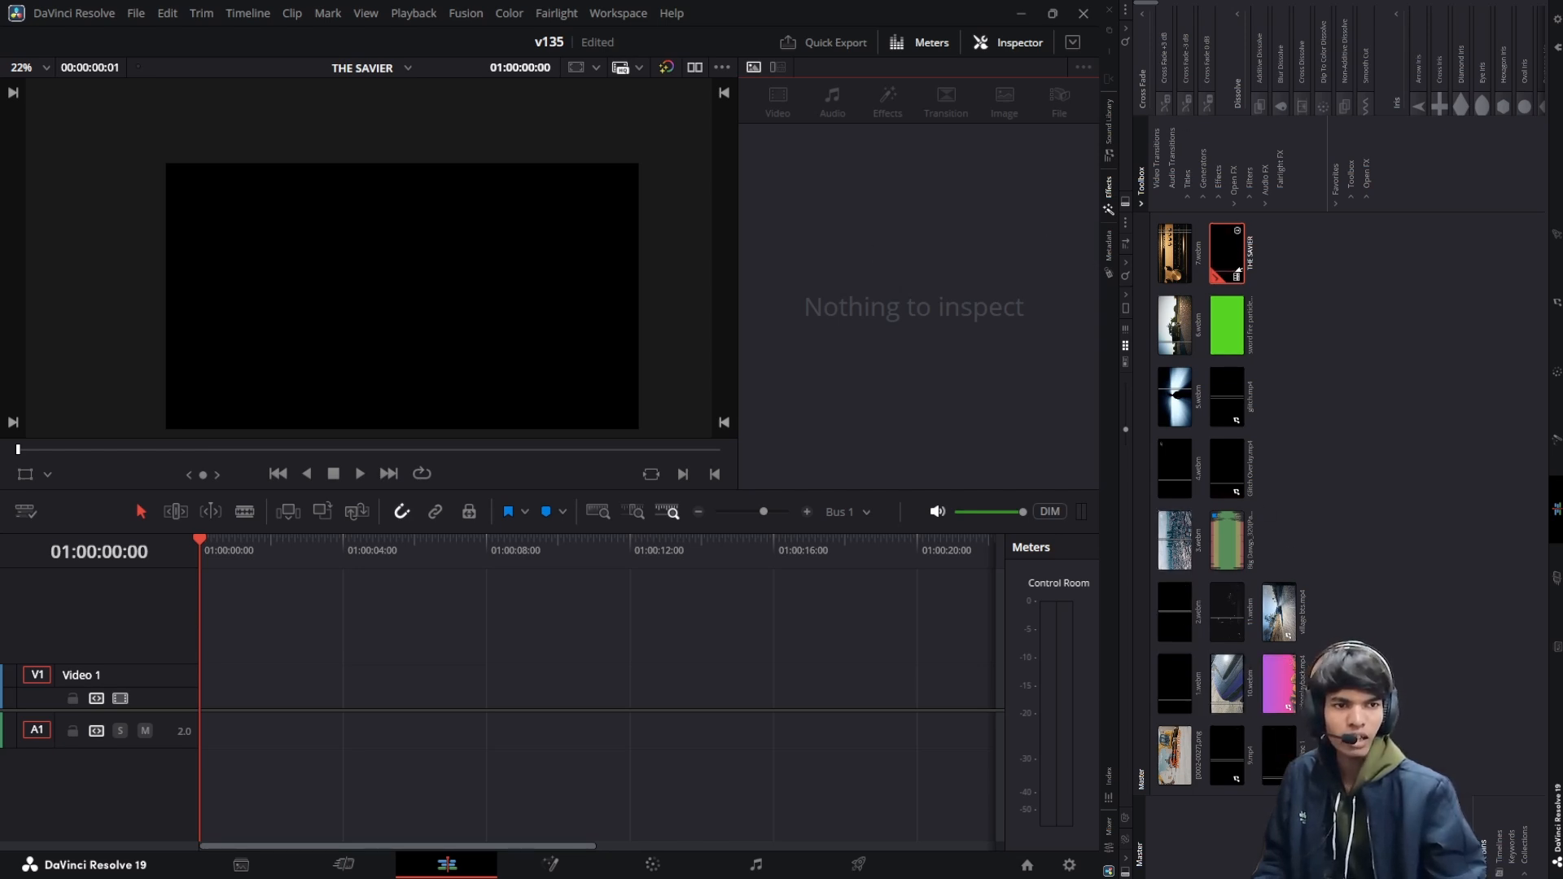
Copy the lyric Adjustment Clip from Timeline 1 and paste it at the start of Video 1 in THE SAVIER timeline
{"action": "double_click", "coordinate": [1276, 753]}
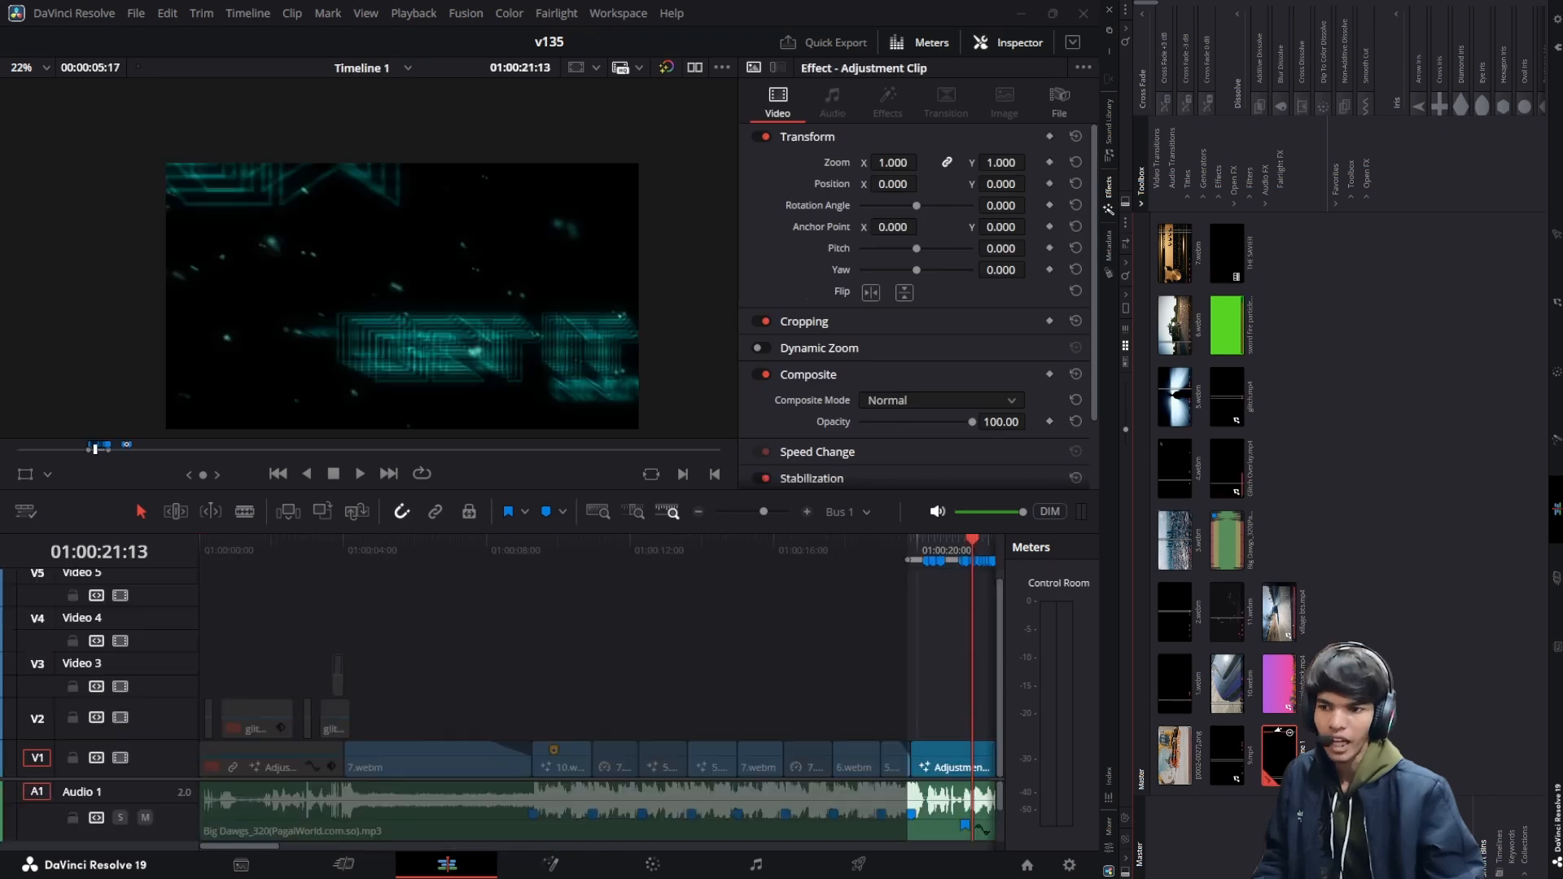
{"action": "scroll", "coordinate": [440, 597], "scroll_direction": "right", "scroll_amount": 5}
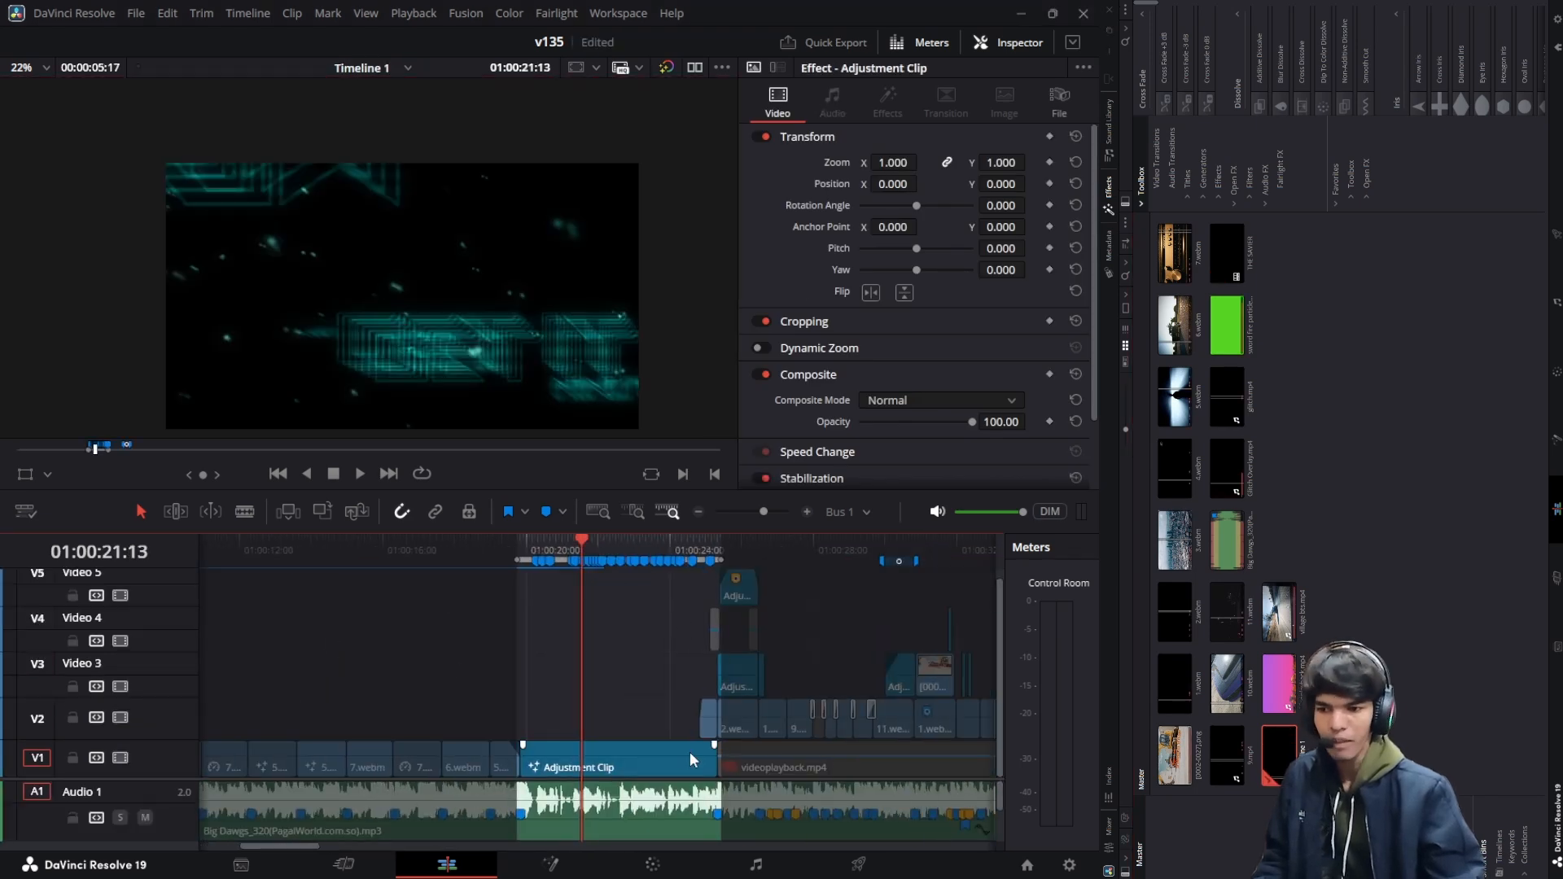
{"action": "left_click", "coordinate": [656, 752]}
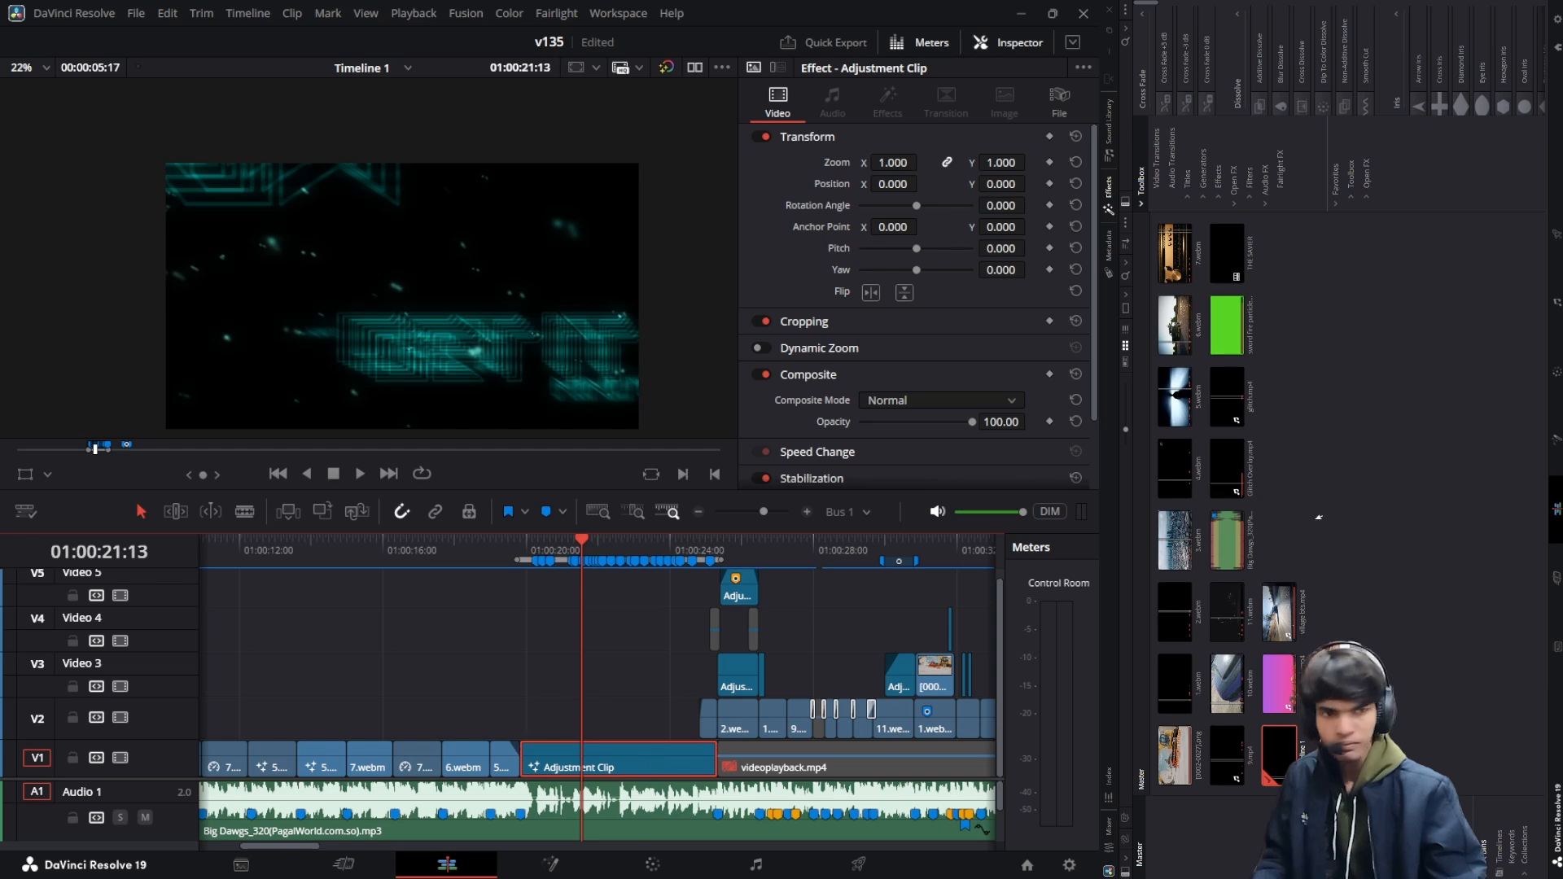
{"action": "double_click", "coordinate": [1226, 252]}
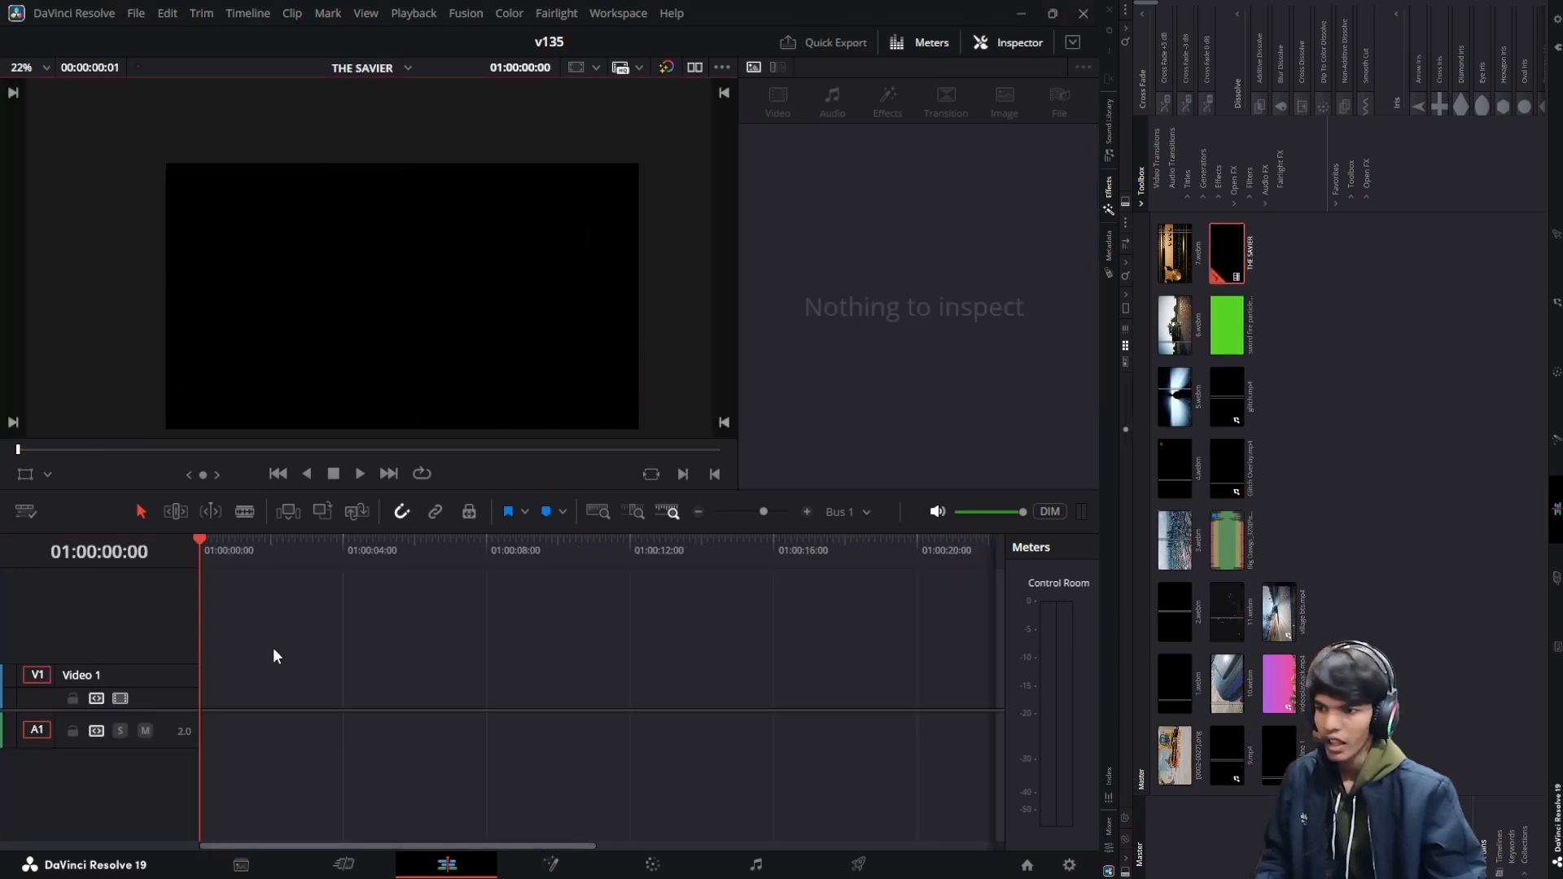
{"action": "key", "text": "ctrl+v"}
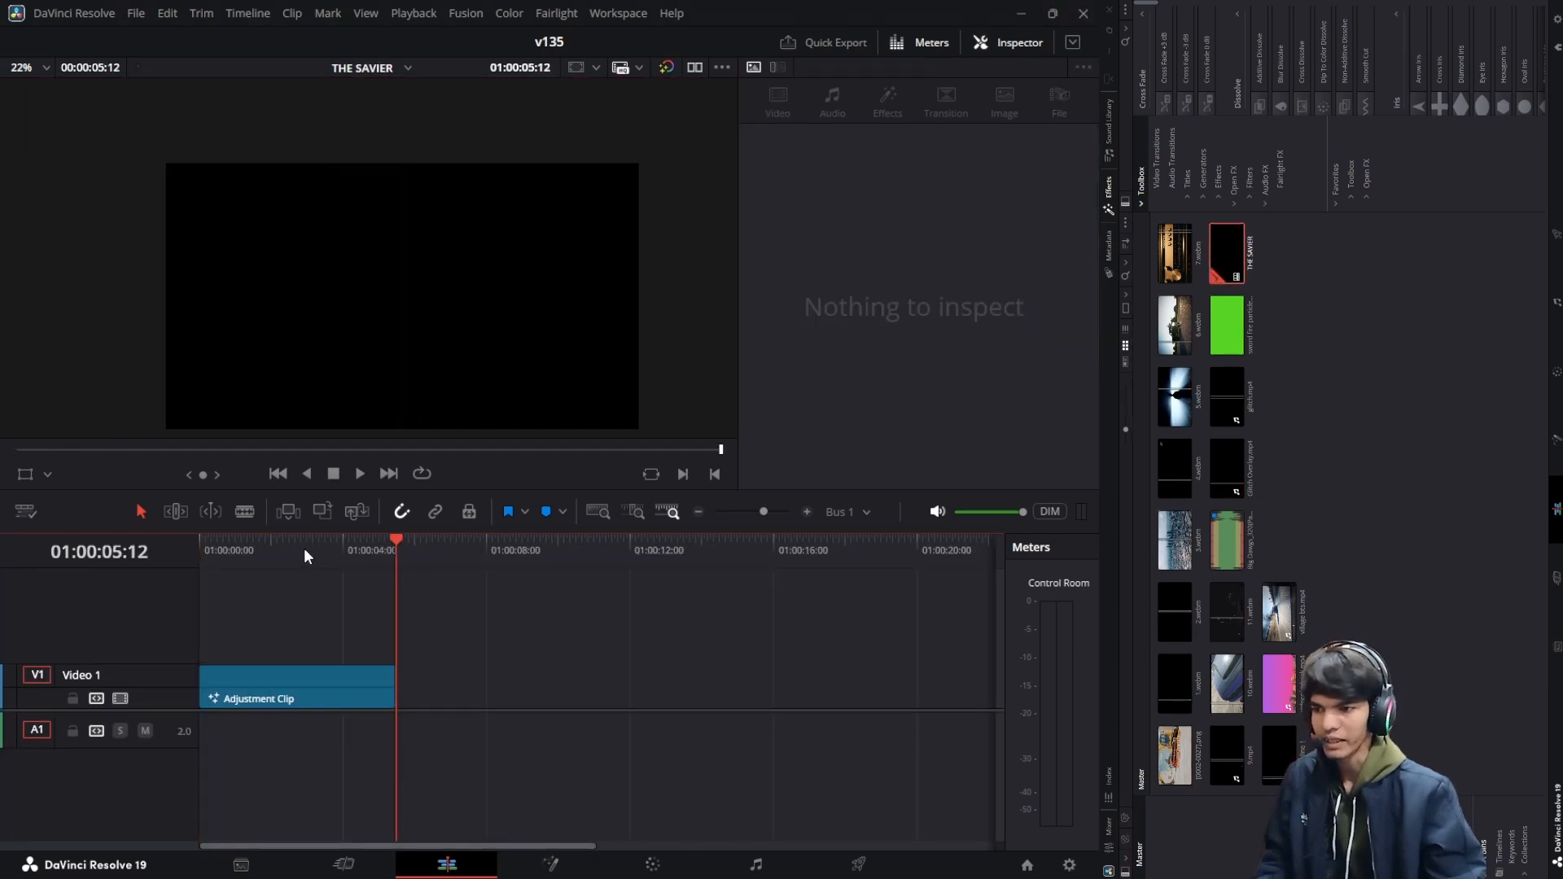
Scrub through the pasted Adjustment Clip in THE SAVIER timeline up to its end at 01:00:05:12
{"action": "left_click", "coordinate": [234, 547]}
{"action": "left_click", "coordinate": [342, 679]}
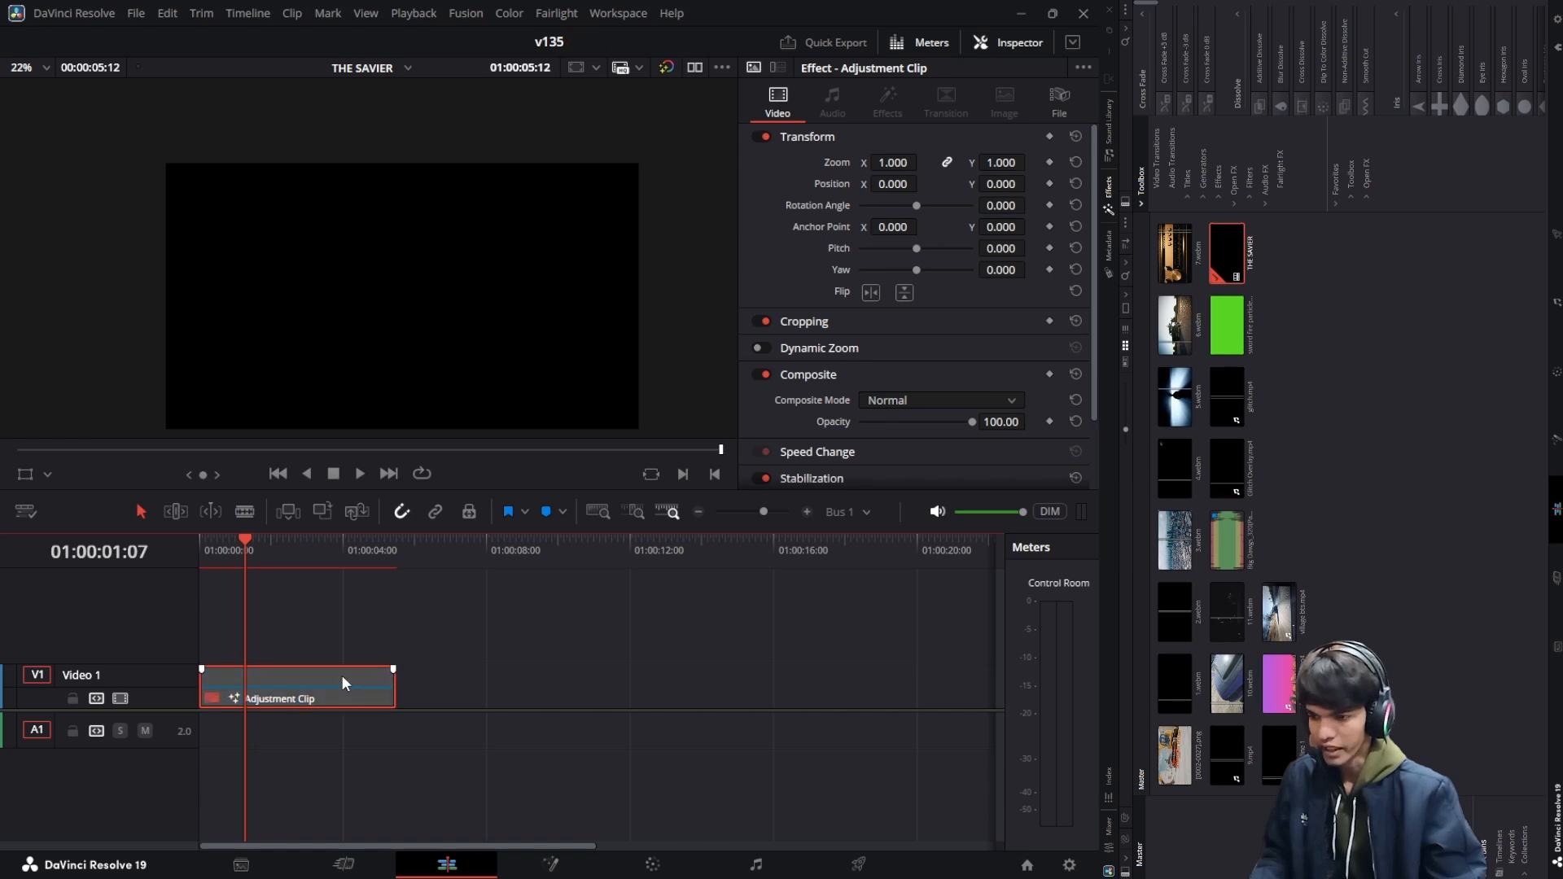
{"action": "left_click", "coordinate": [278, 547]}
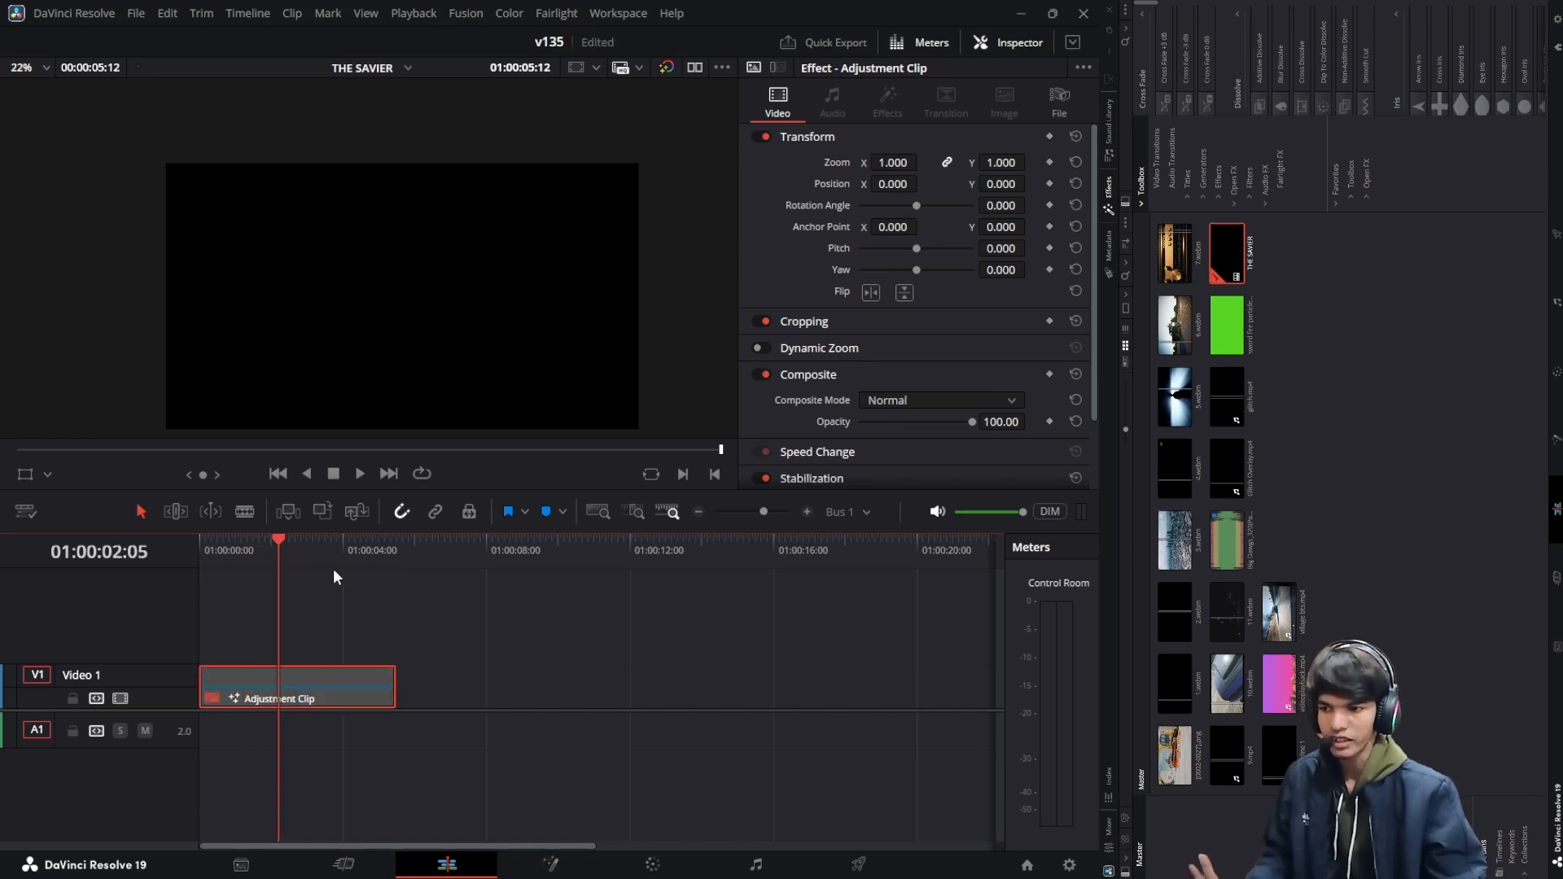
{"action": "left_click_drag", "start_coordinate": [278, 545], "coordinate": [412, 547]}
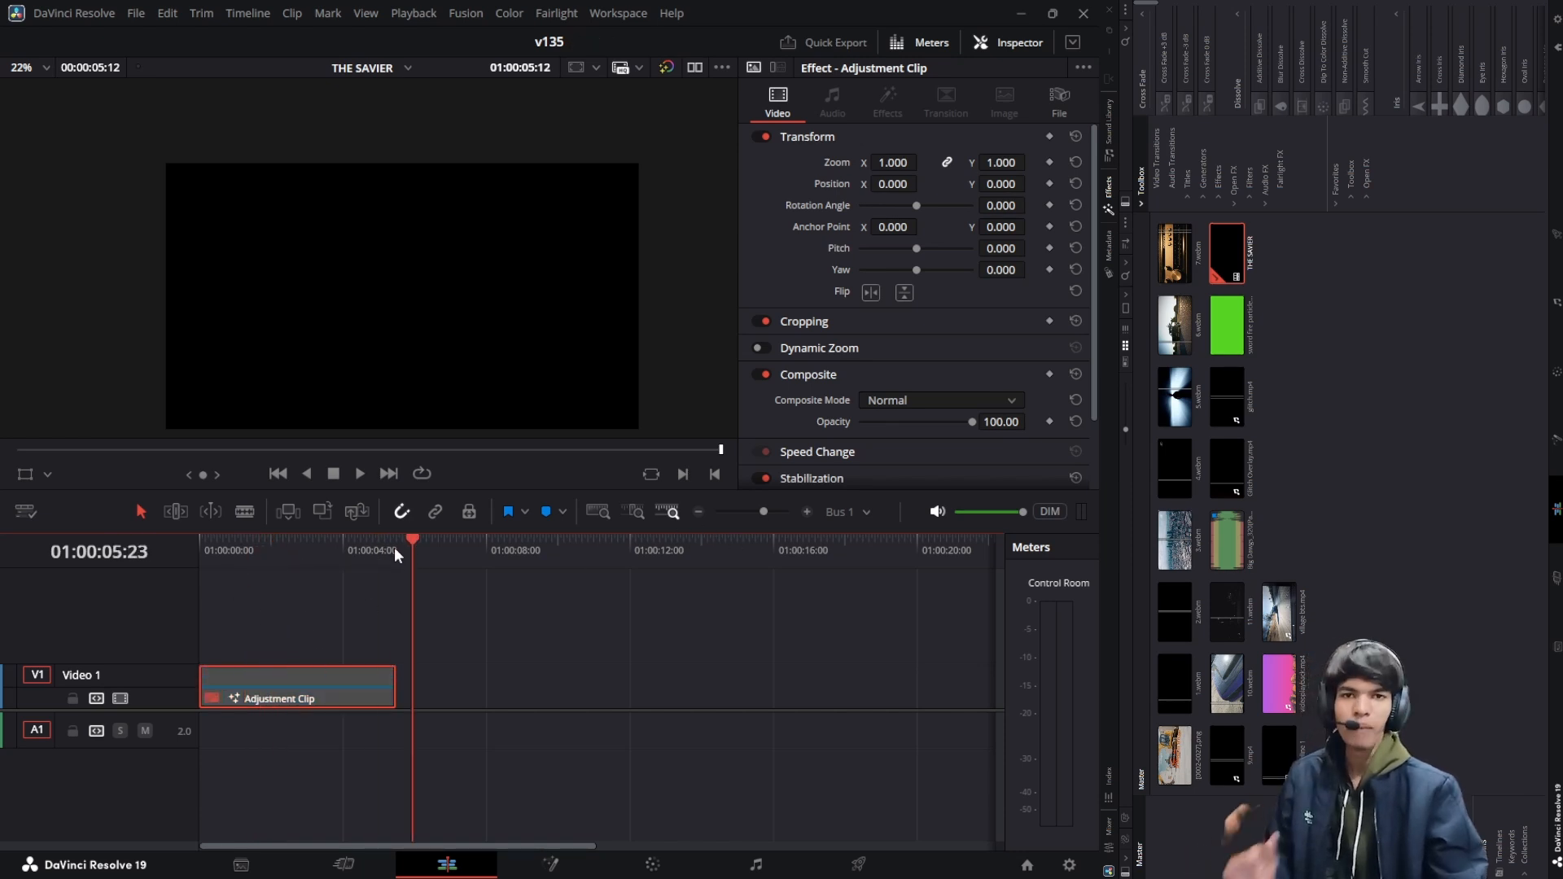
{"action": "left_click", "coordinate": [398, 555]}
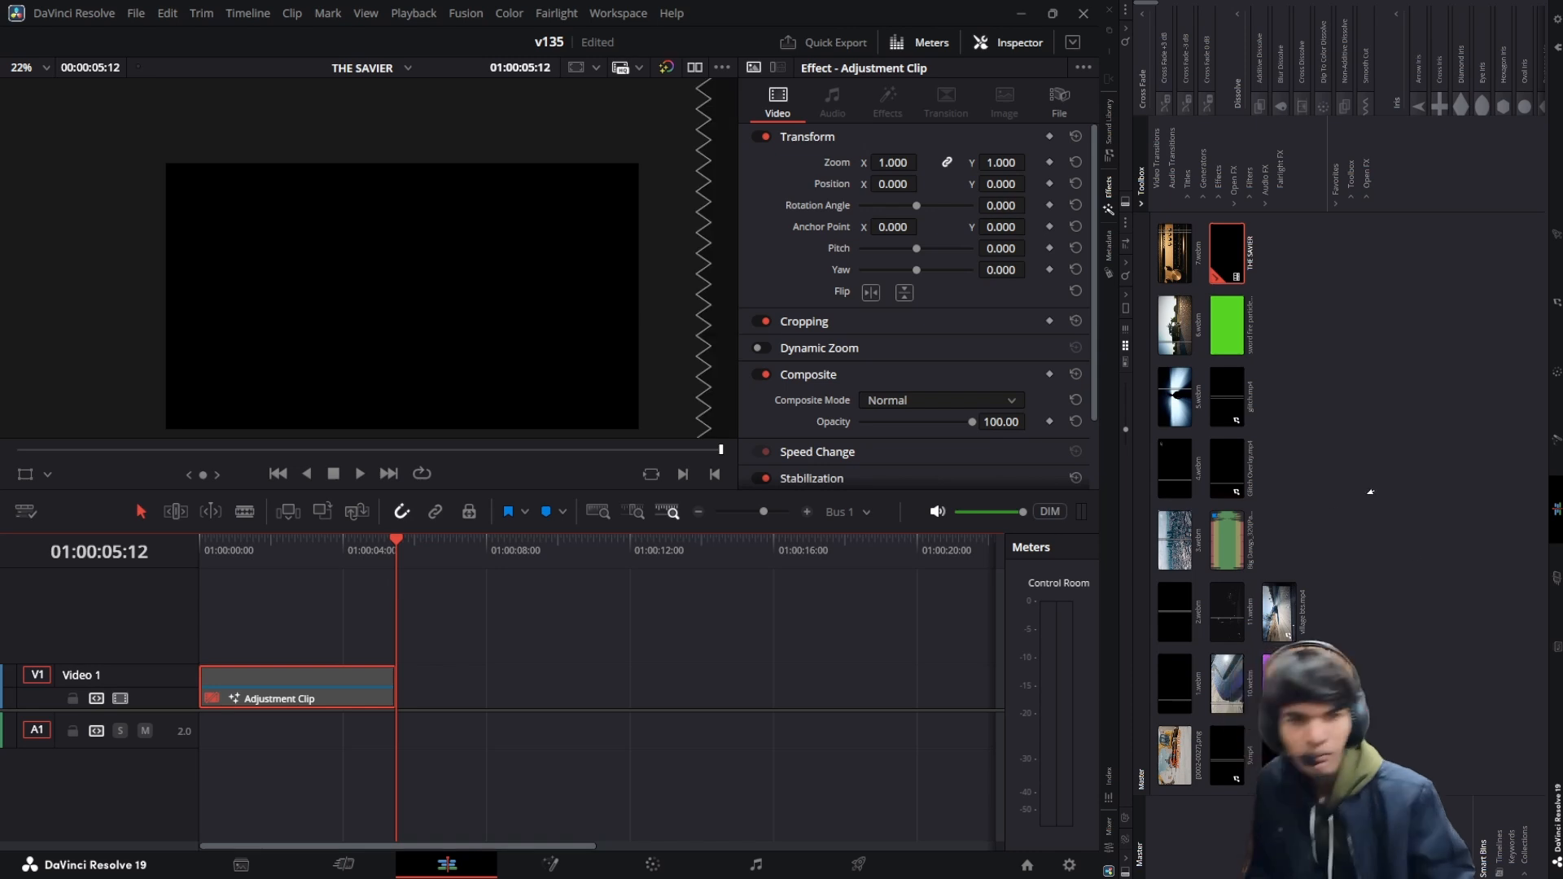
Return to Timeline 1 and play the lyric Adjustment Clip on V1 from its opening WAIT text
{"action": "double_click", "coordinate": [1279, 755]}
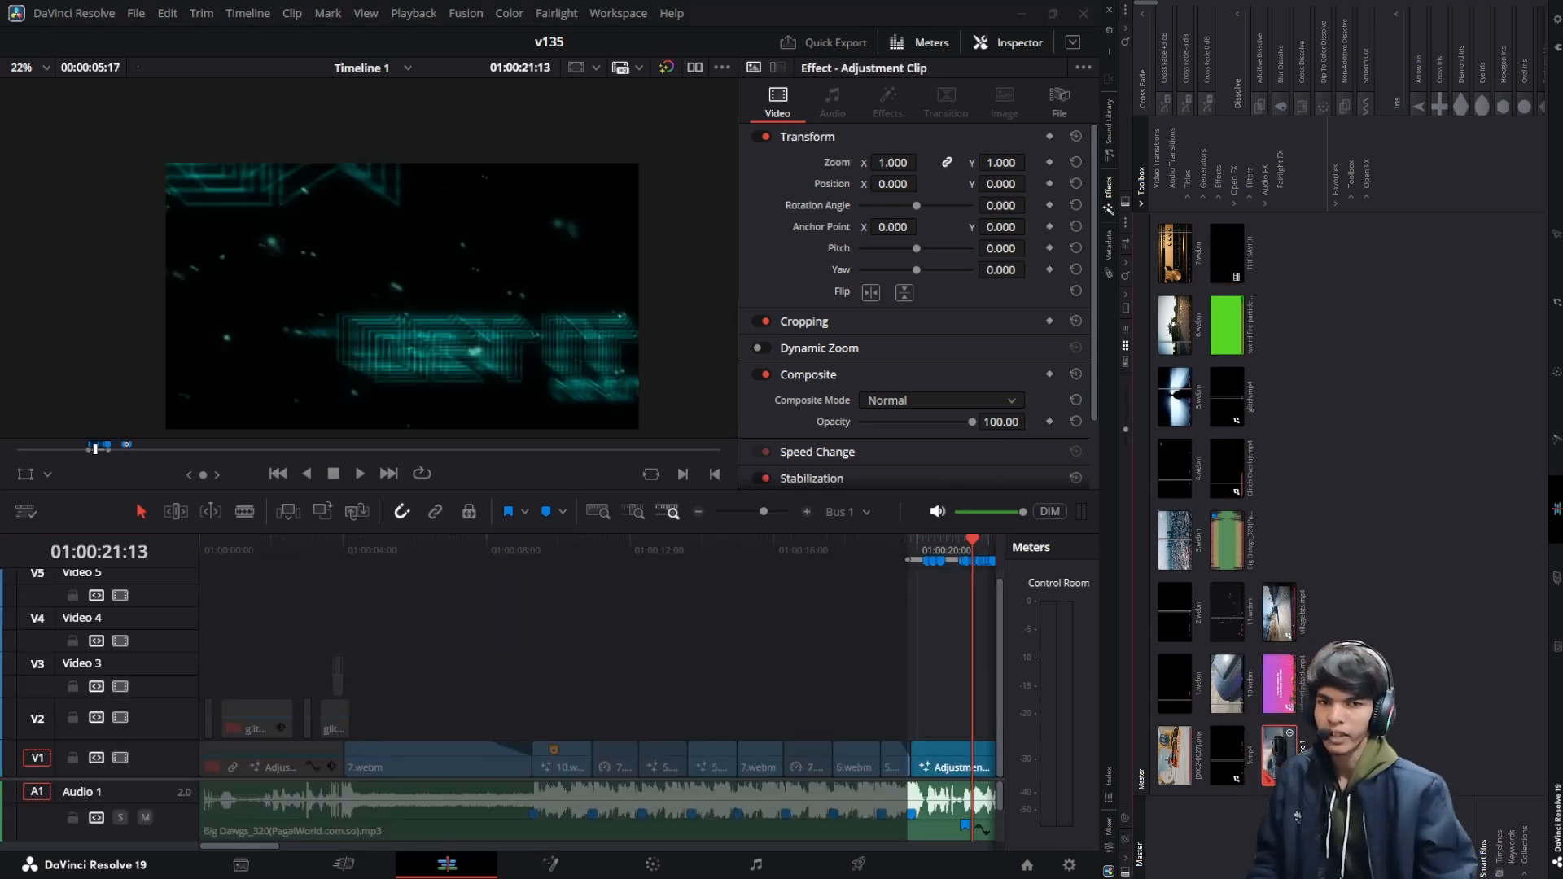
{"action": "scroll", "coordinate": [605, 651], "scroll_direction": "right", "scroll_amount": 5}
{"action": "right_click", "coordinate": [471, 753]}
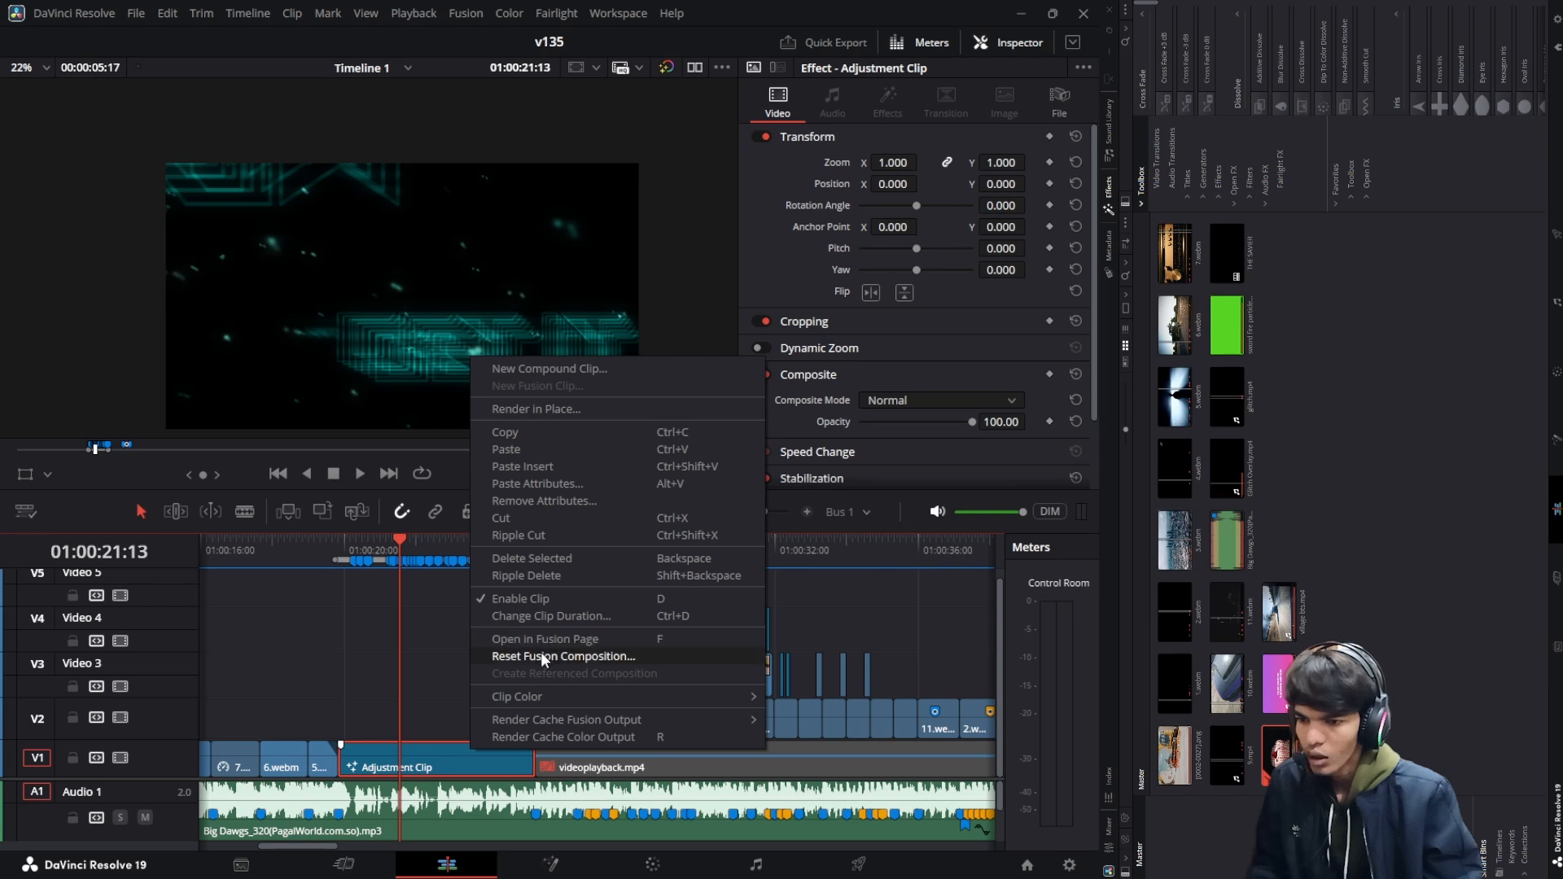
{"action": "key", "text": "Escape"}
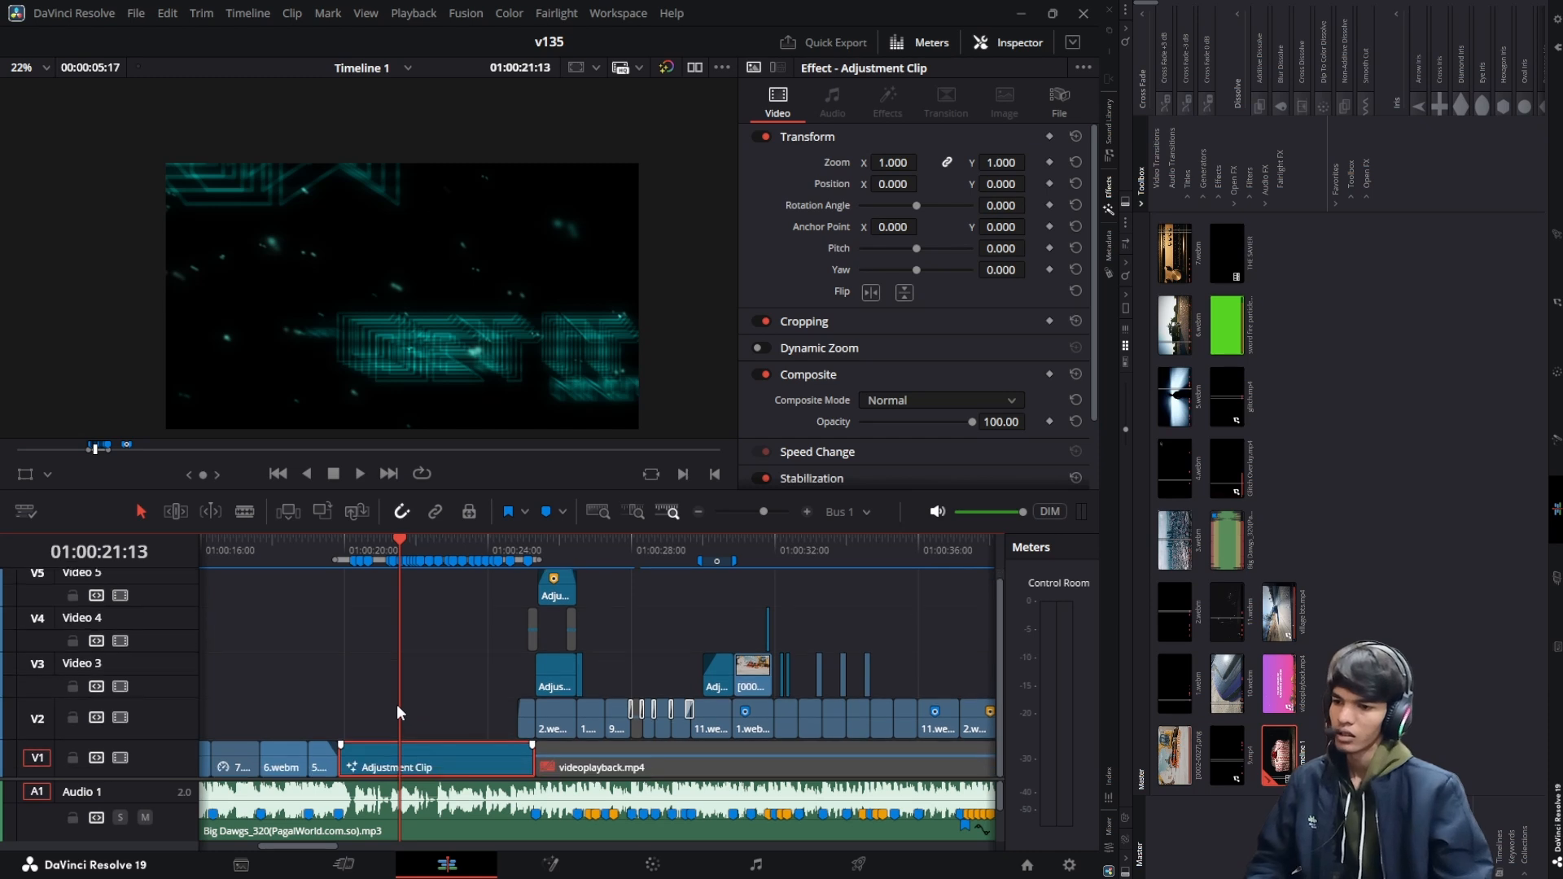
{"action": "left_click", "coordinate": [361, 548]}
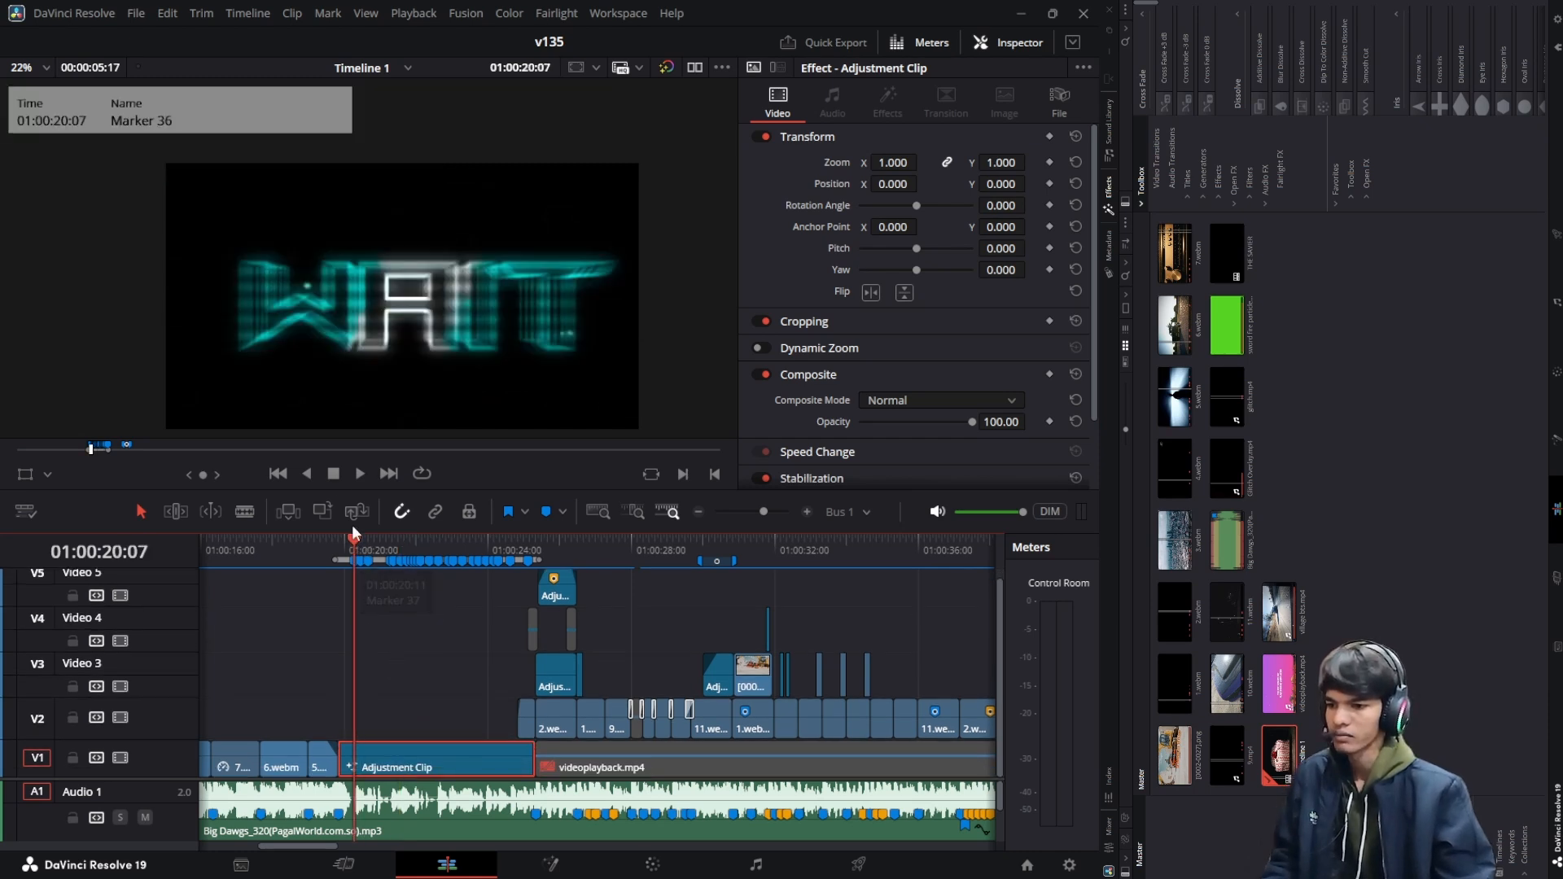
{"action": "mouse_move", "coordinate": [349, 540]}
{"action": "left_mouse_down"}
{"action": "mouse_move", "coordinate": [471, 550]}
{"action": "mouse_move", "coordinate": [350, 544]}
{"action": "left_mouse_up"}
{"action": "key", "text": "space"}
Try to use Render in Place on the neon lyric Adjustment Clip on V1
{"action": "right_click", "coordinate": [415, 750]}
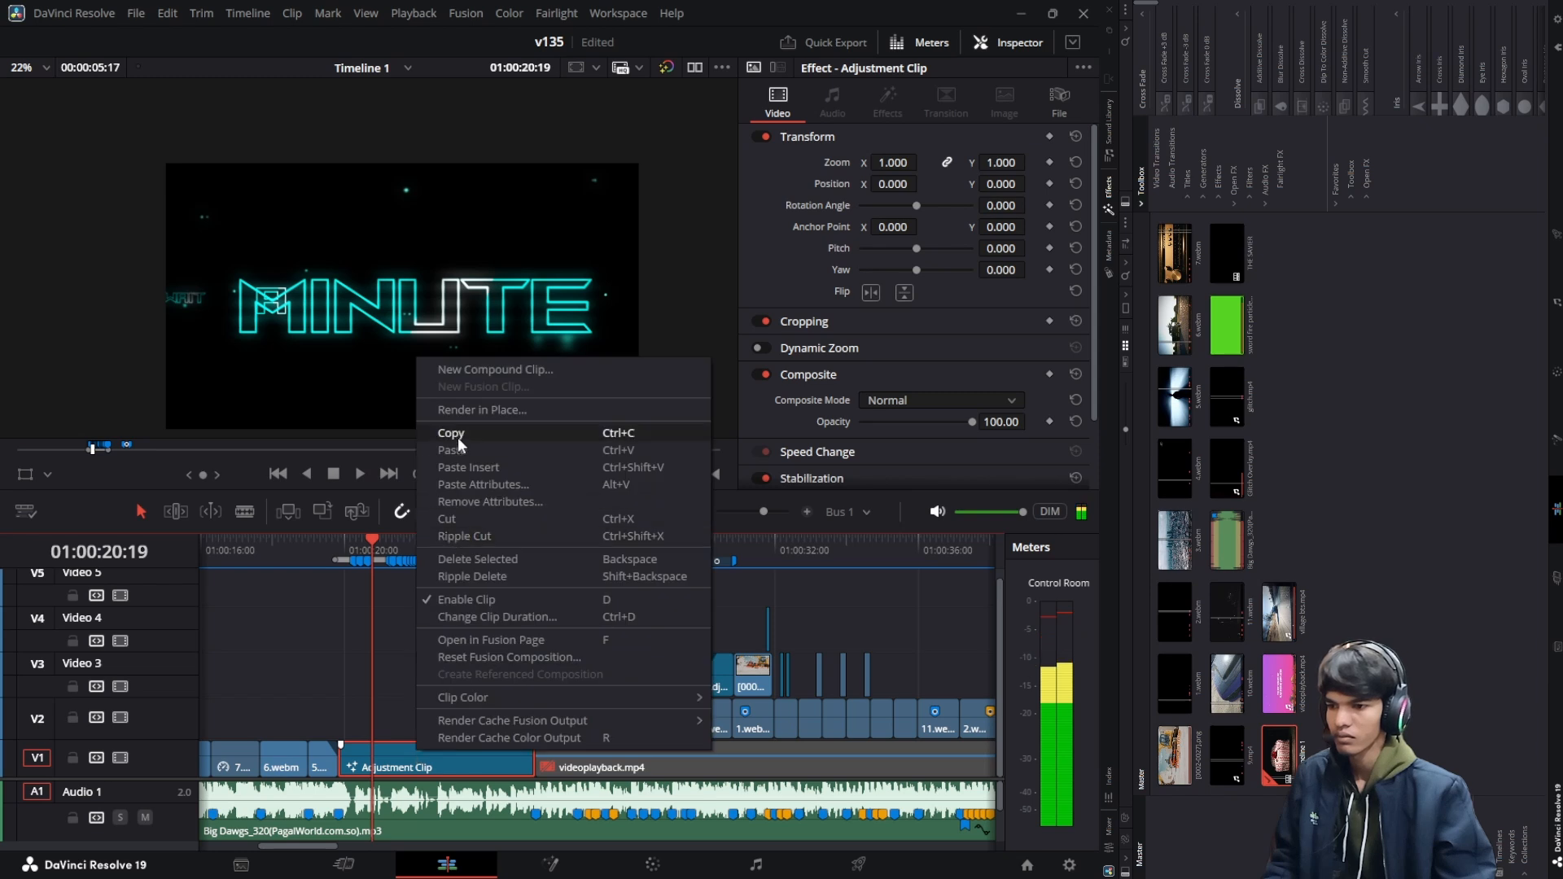
{"action": "left_click", "coordinate": [457, 407]}
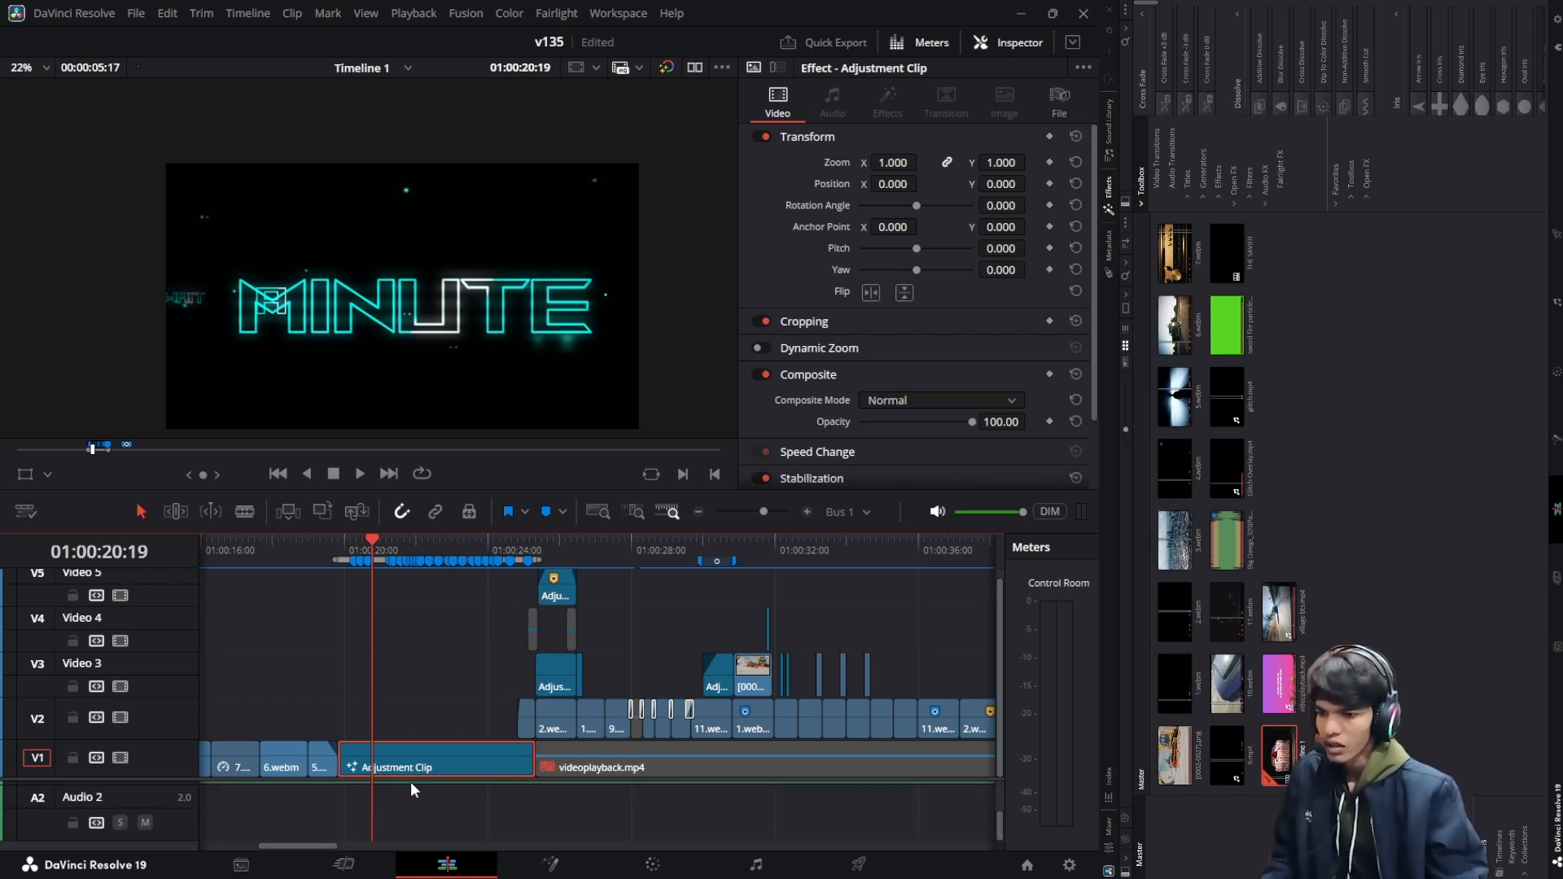
{"action": "mouse_move", "coordinate": [178, 779]}
{"action": "left_mouse_down"}
{"action": "mouse_move", "coordinate": [177, 710]}
{"action": "mouse_move", "coordinate": [178, 795]}
{"action": "left_mouse_up"}
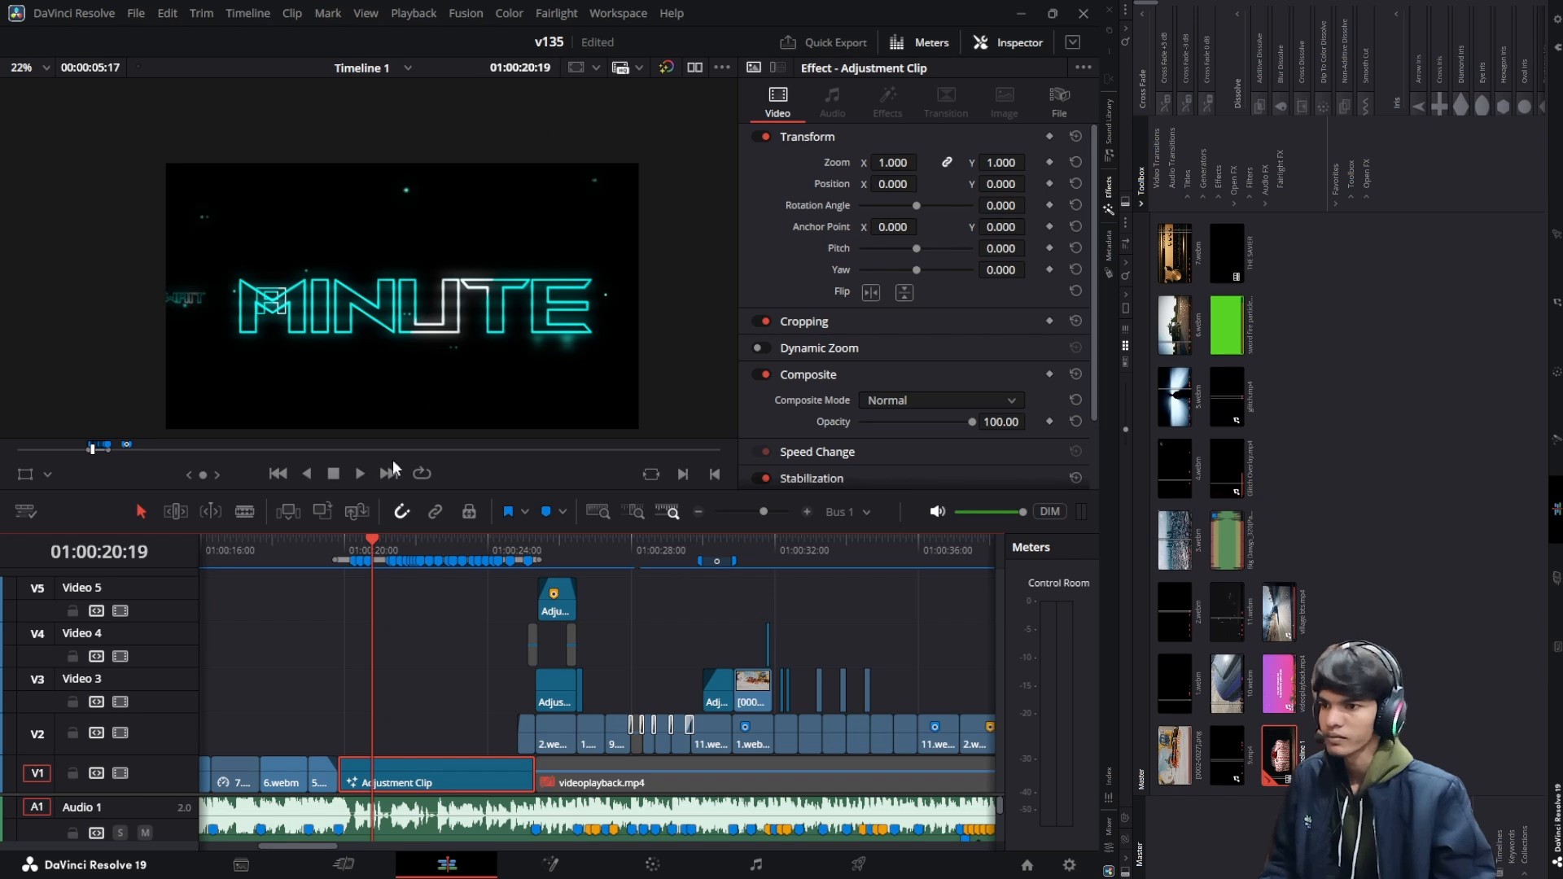
{"action": "right_click", "coordinate": [389, 773]}
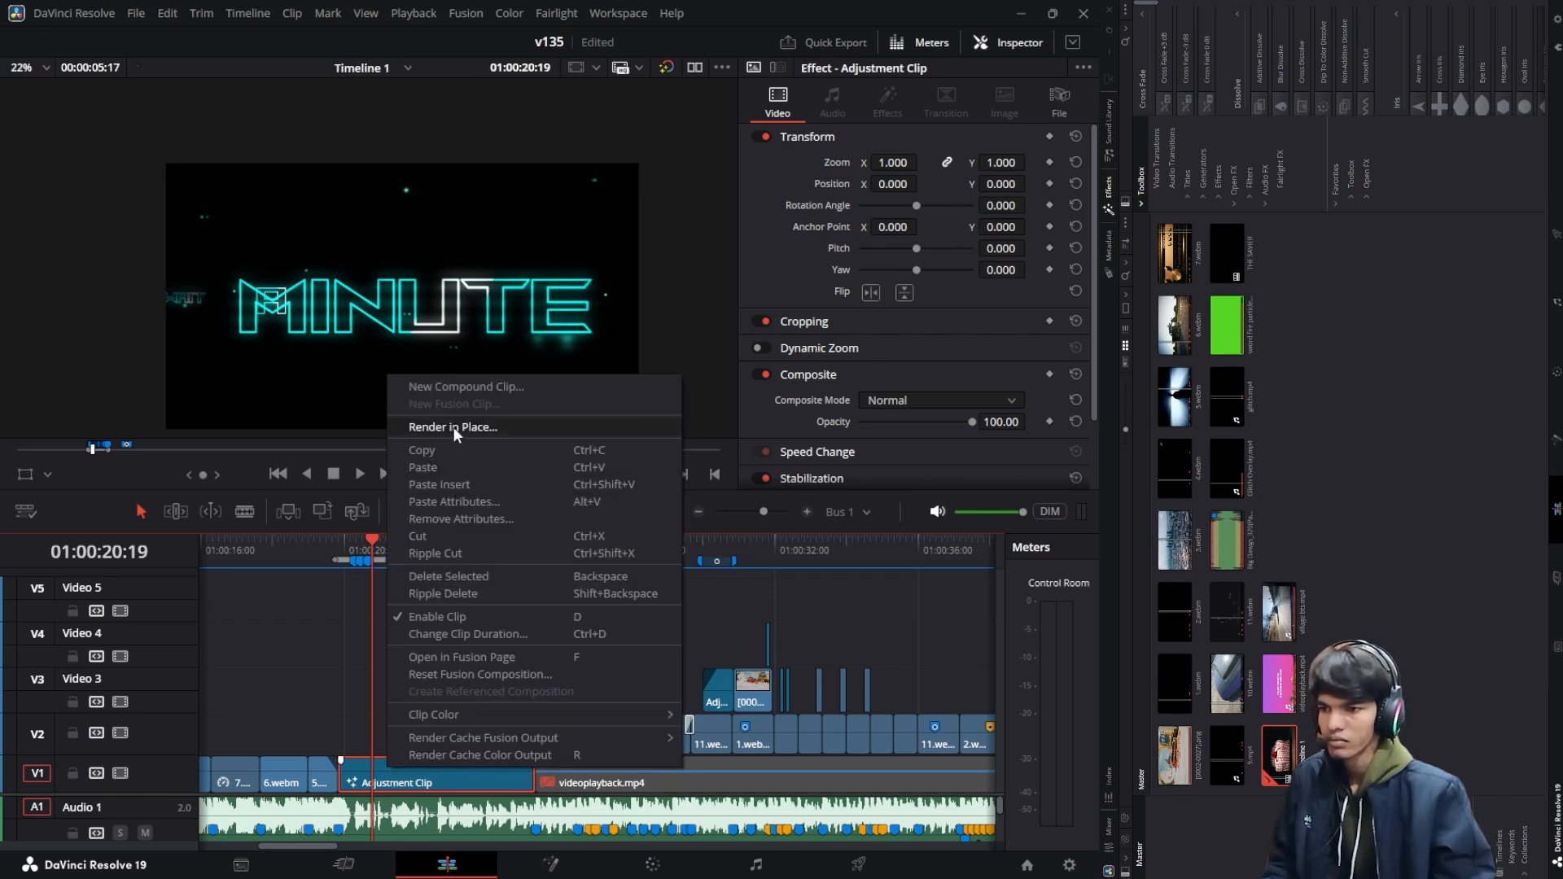
{"action": "left_click", "coordinate": [332, 711]}
{"action": "left_click", "coordinate": [397, 787]}
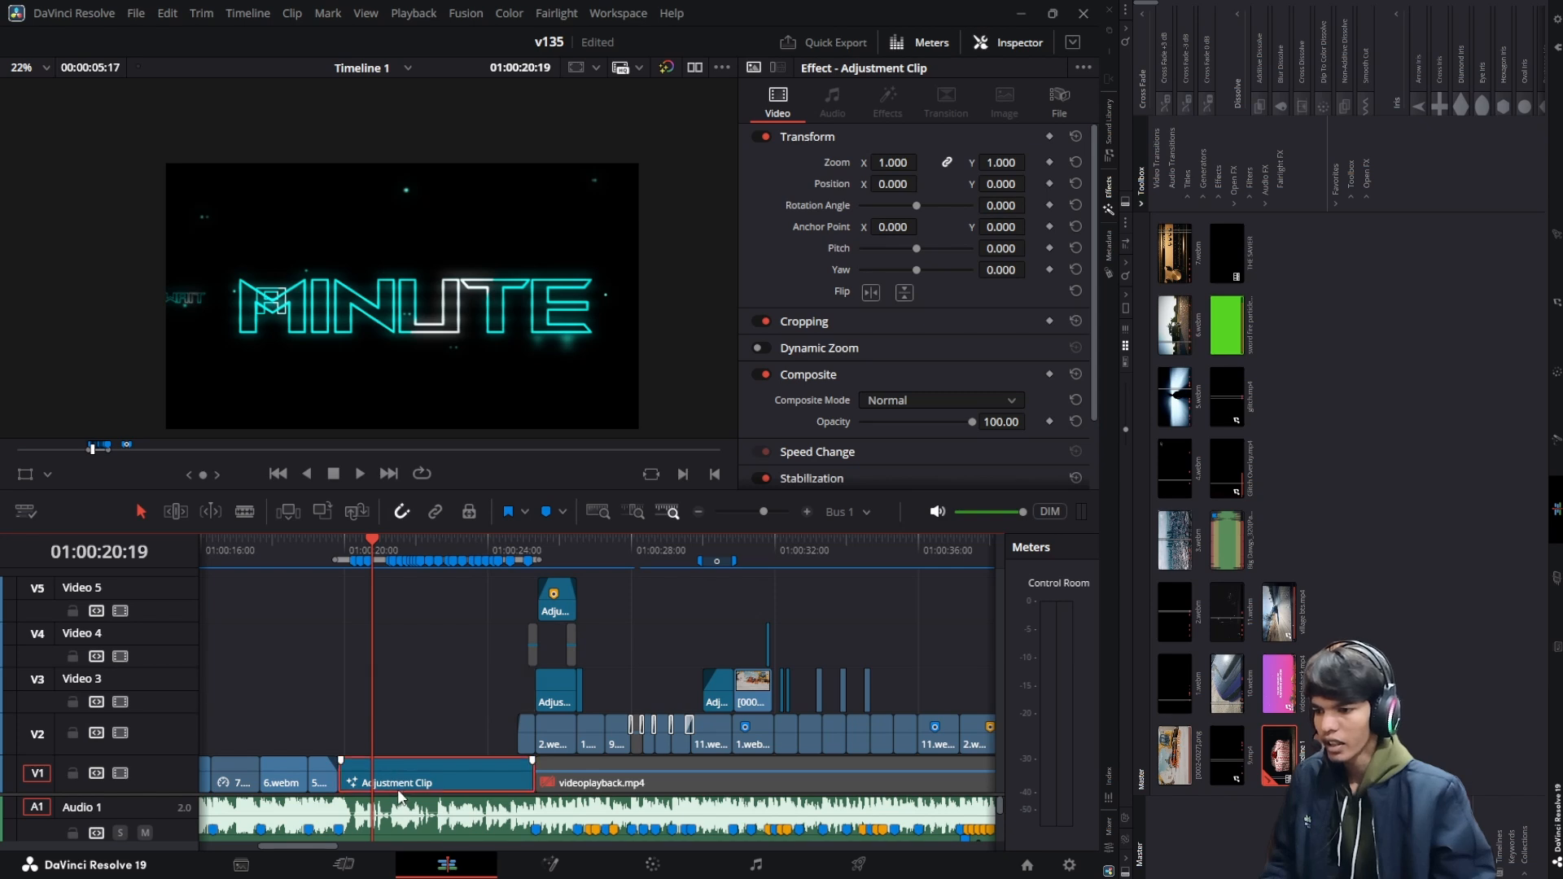
{"action": "right_click", "coordinate": [397, 789]}
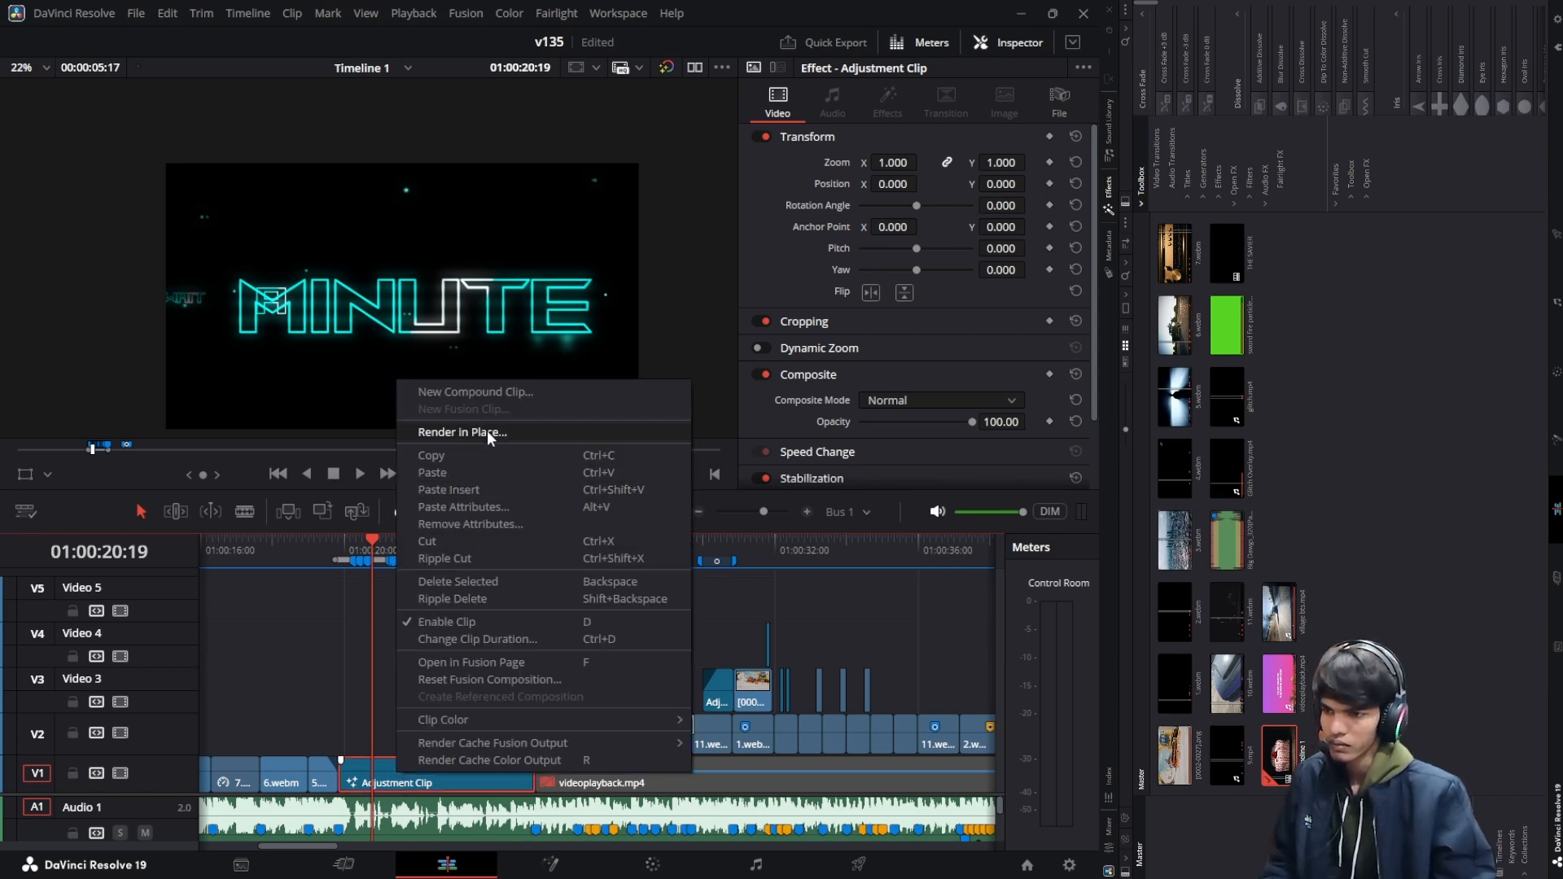
{"action": "left_click", "coordinate": [414, 749]}
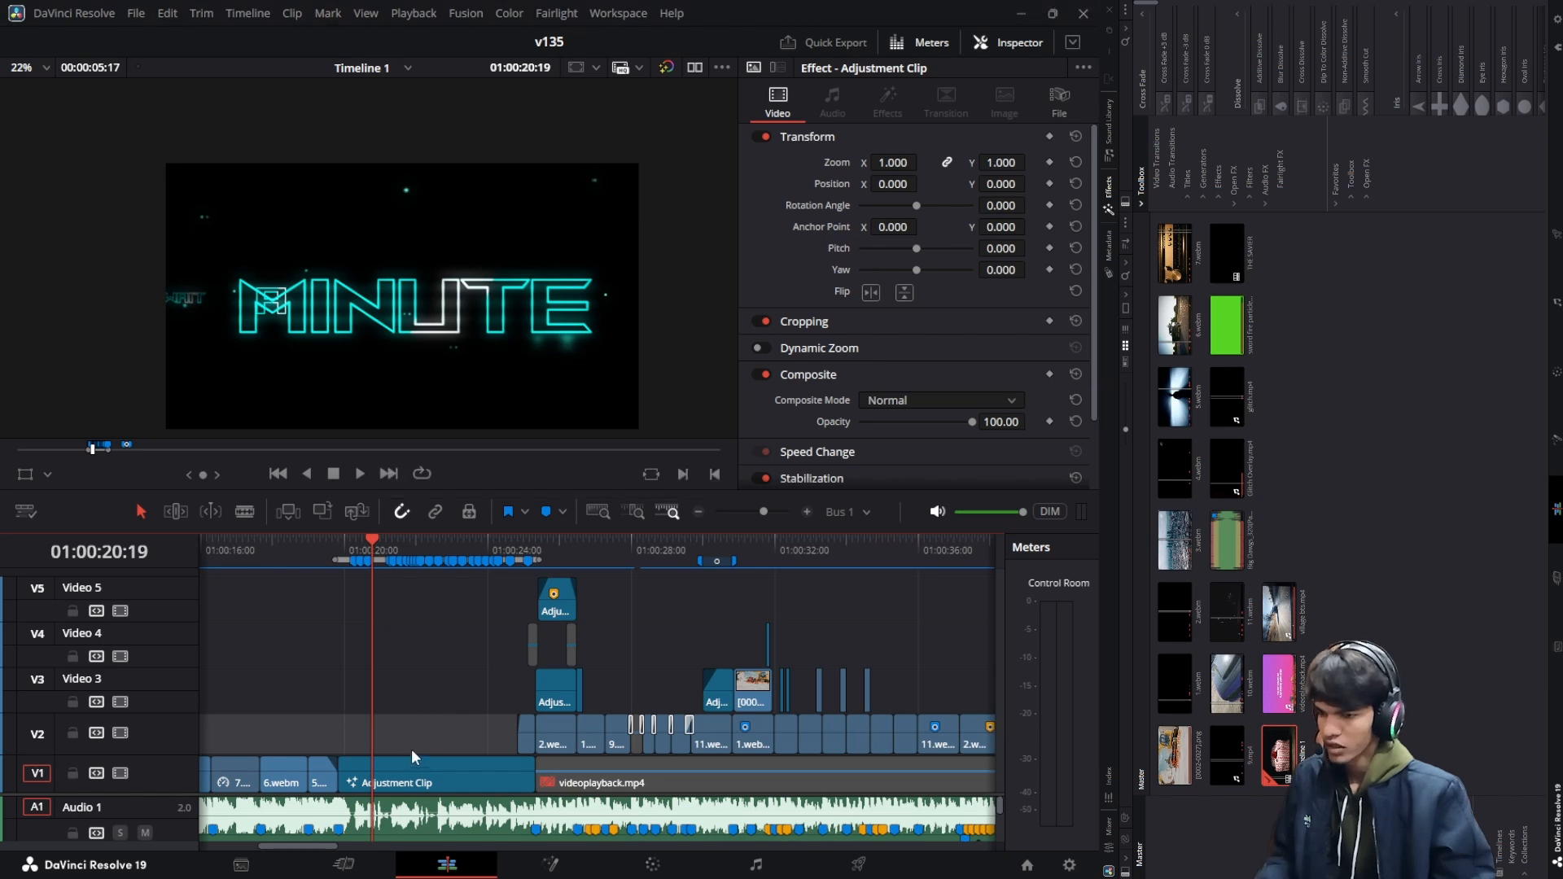
{"action": "right_click", "coordinate": [414, 765]}
{"action": "left_click", "coordinate": [590, 858]}
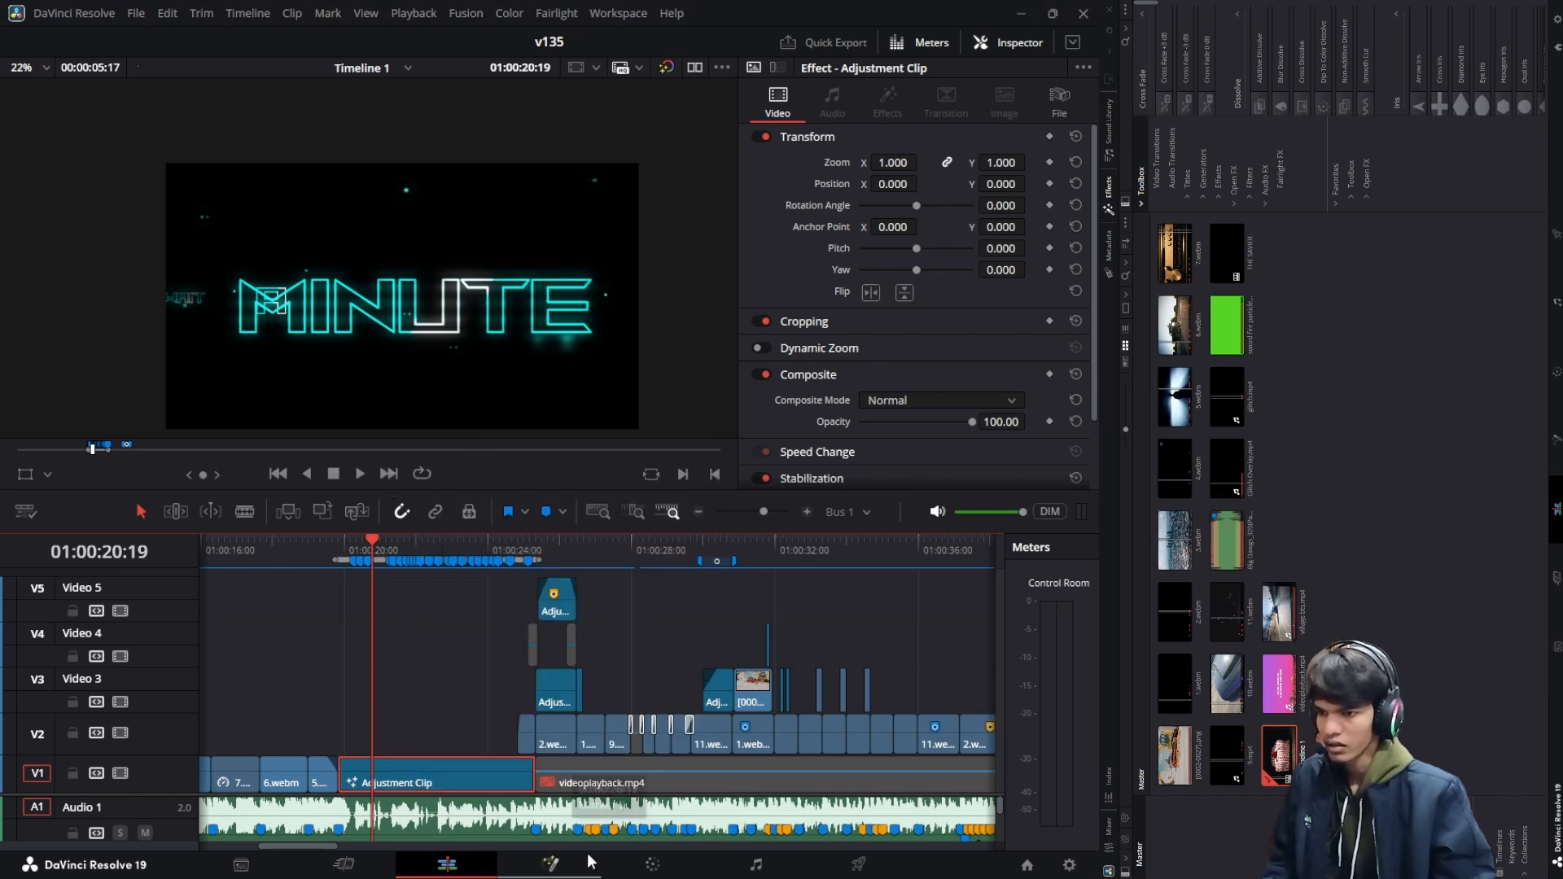
Review the Render in Place settings for the 6.webm clip on V1, then close them without rendering
{"action": "scroll", "coordinate": [313, 745], "scroll_direction": "left", "scroll_amount": 1}
{"action": "right_click", "coordinate": [362, 767]}
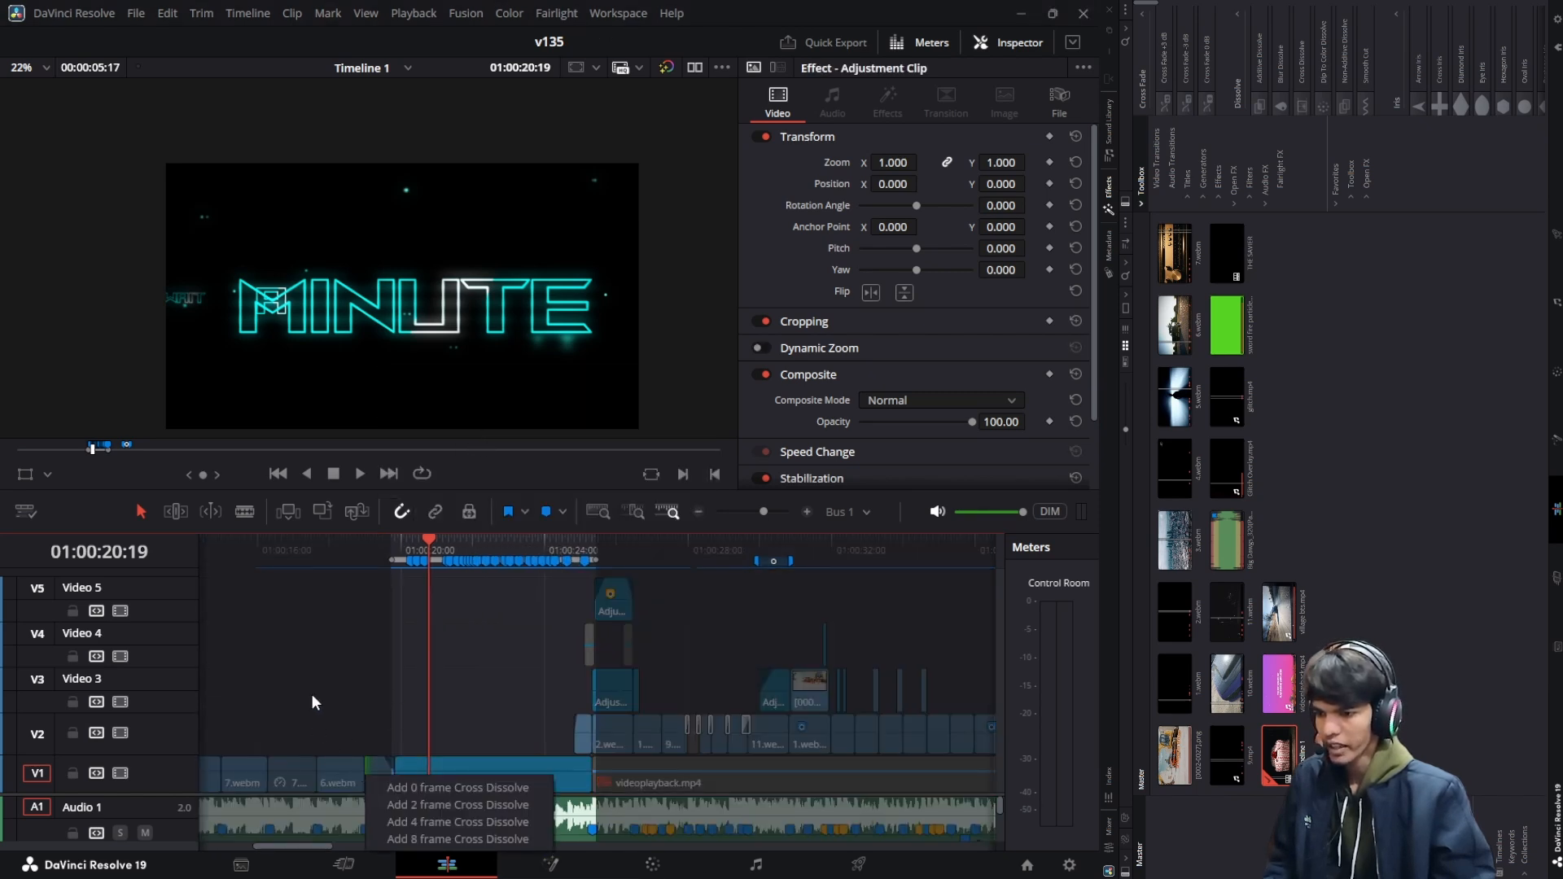
{"action": "left_click", "coordinate": [338, 782]}
{"action": "right_click", "coordinate": [337, 781]}
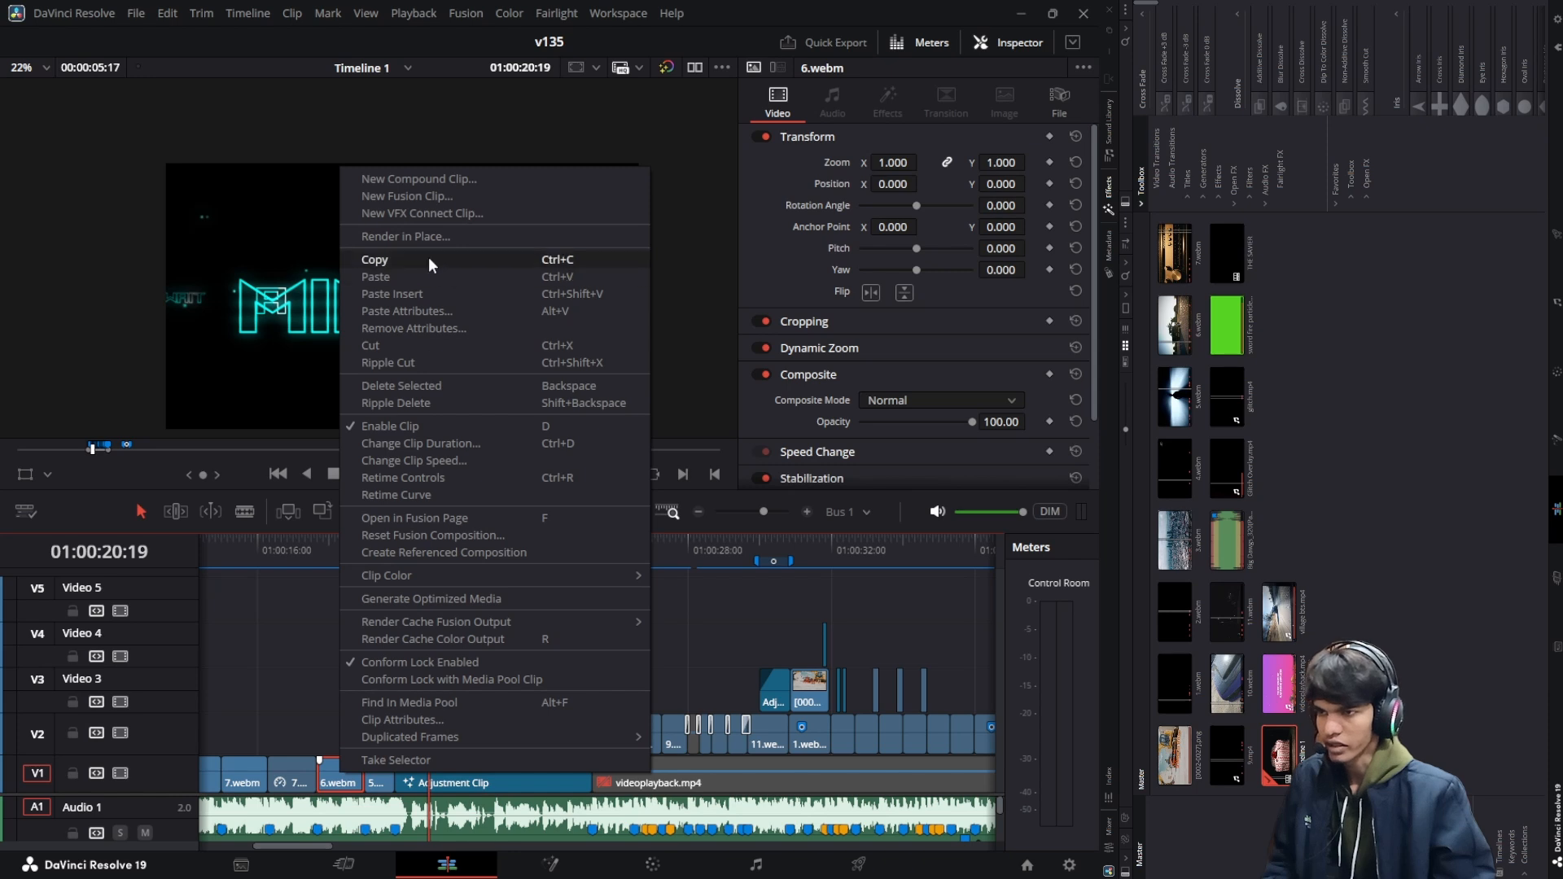
{"action": "left_click", "coordinate": [424, 235]}
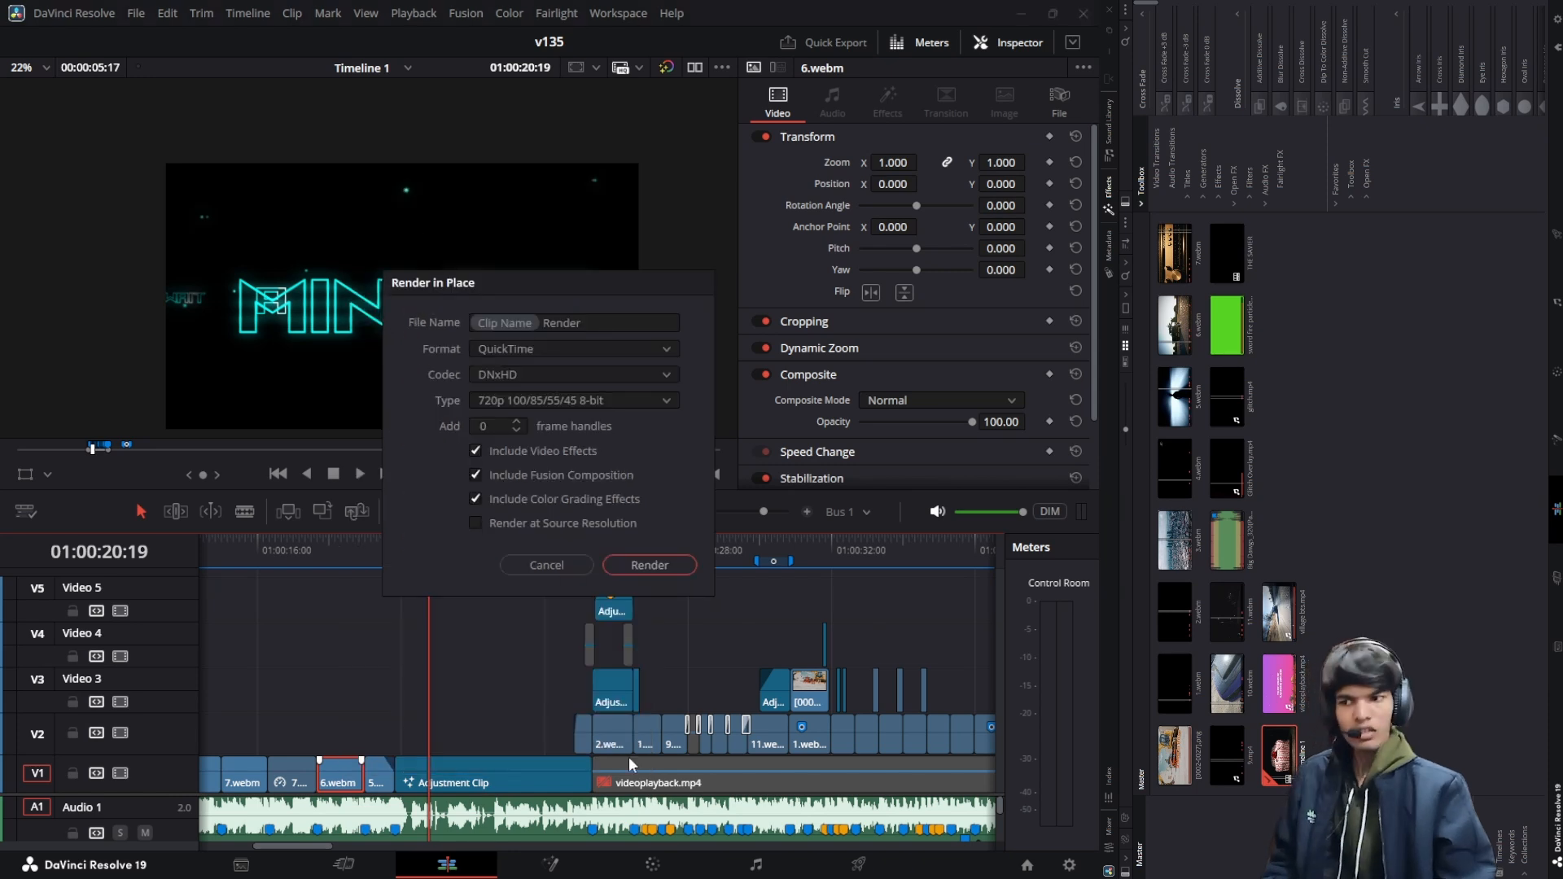
{"action": "left_click", "coordinate": [522, 573]}
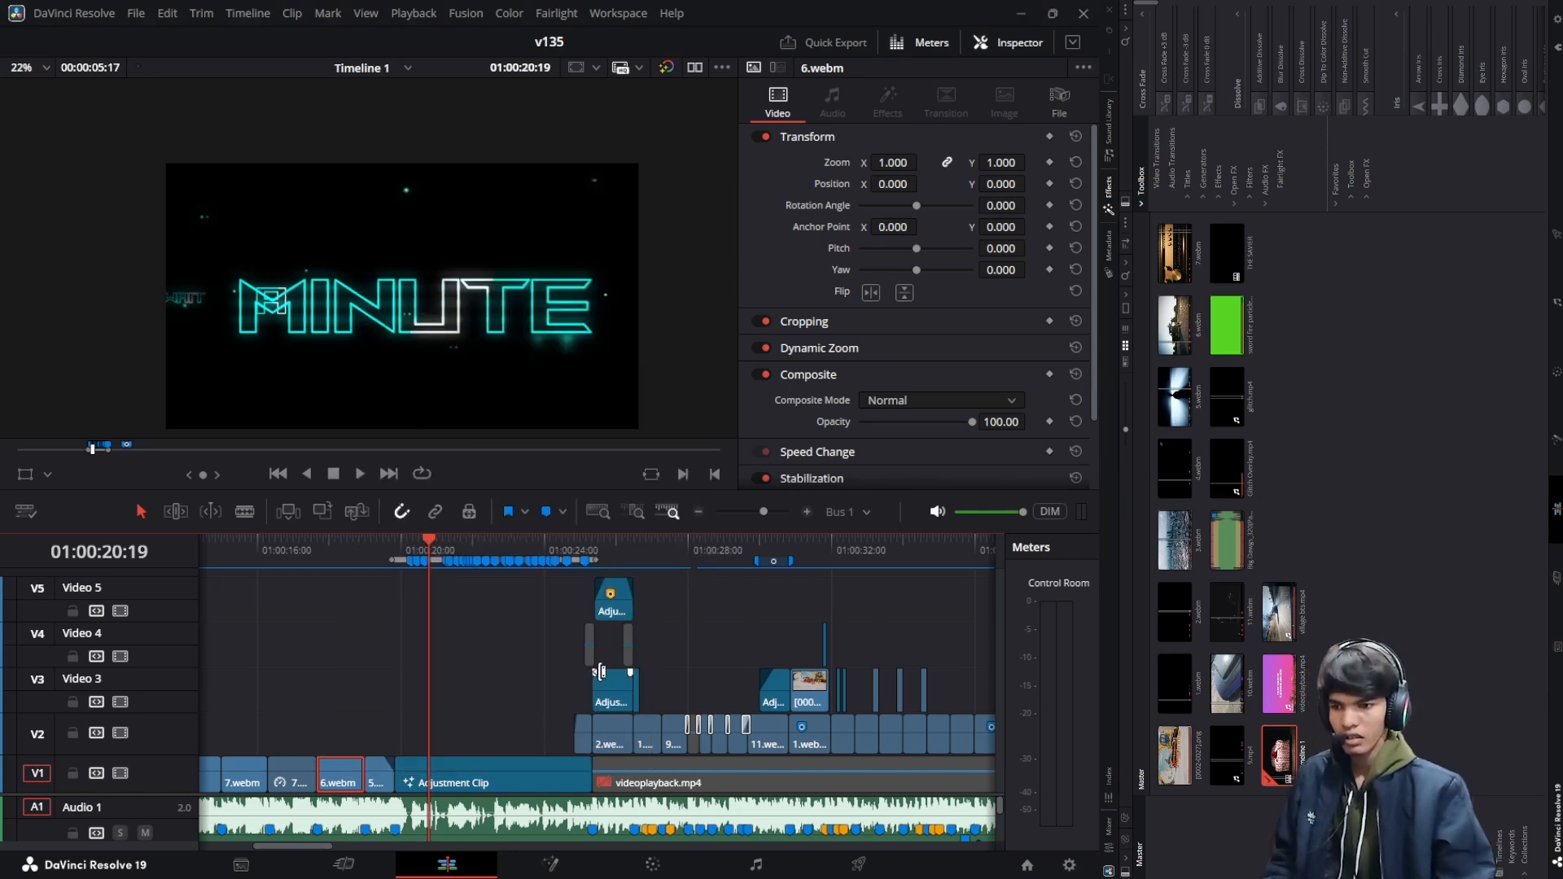
Try to use Render in Place on the marked Adjustment Clip on V5
{"action": "right_click", "coordinate": [617, 611]}
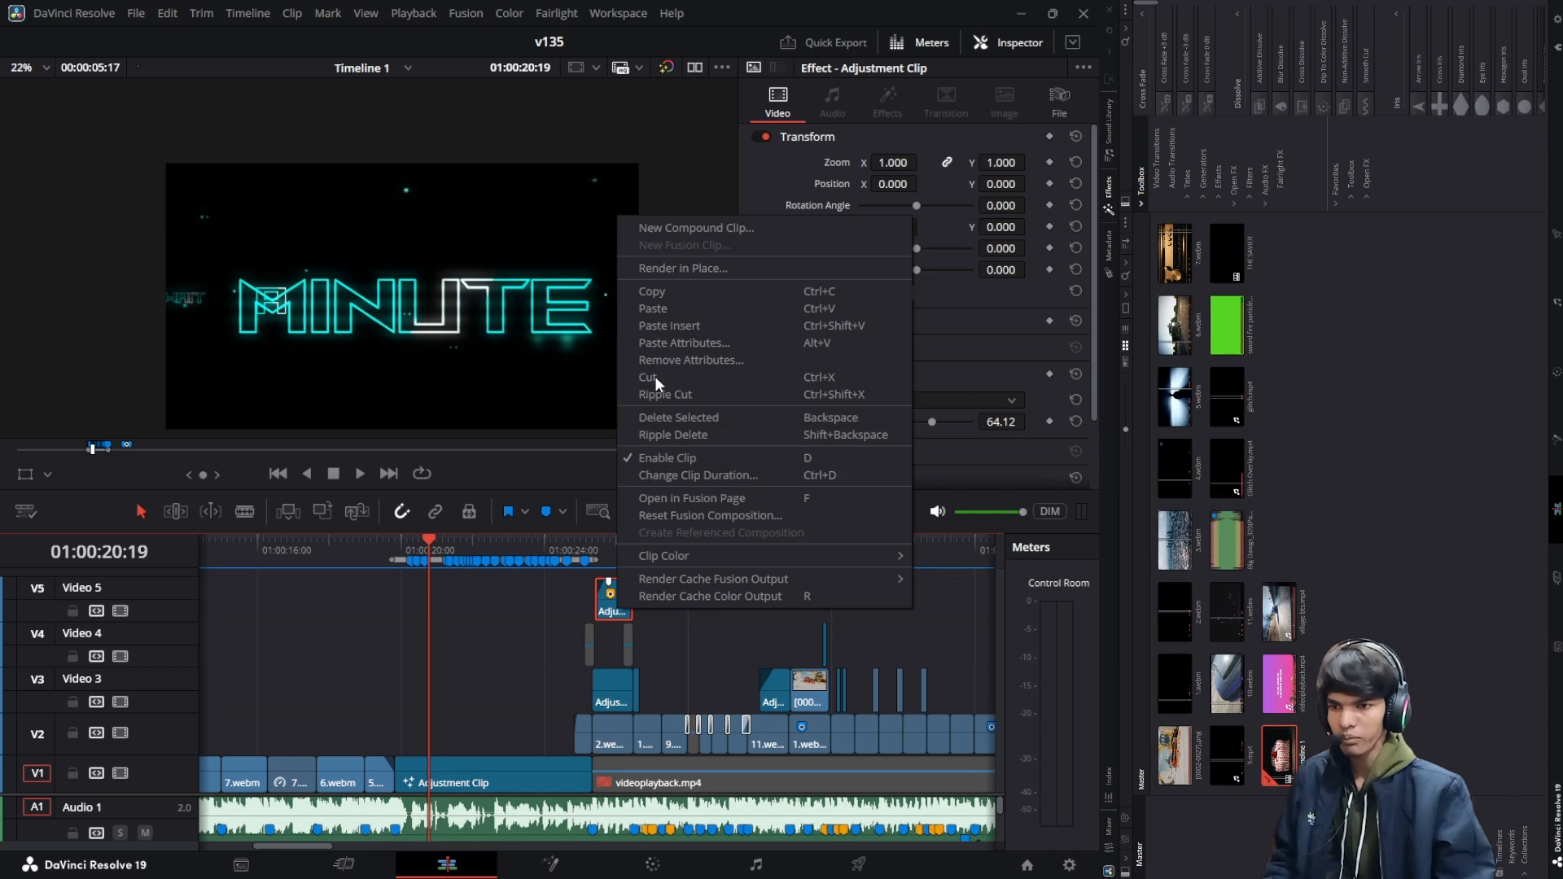
{"action": "left_click", "coordinate": [653, 265]}
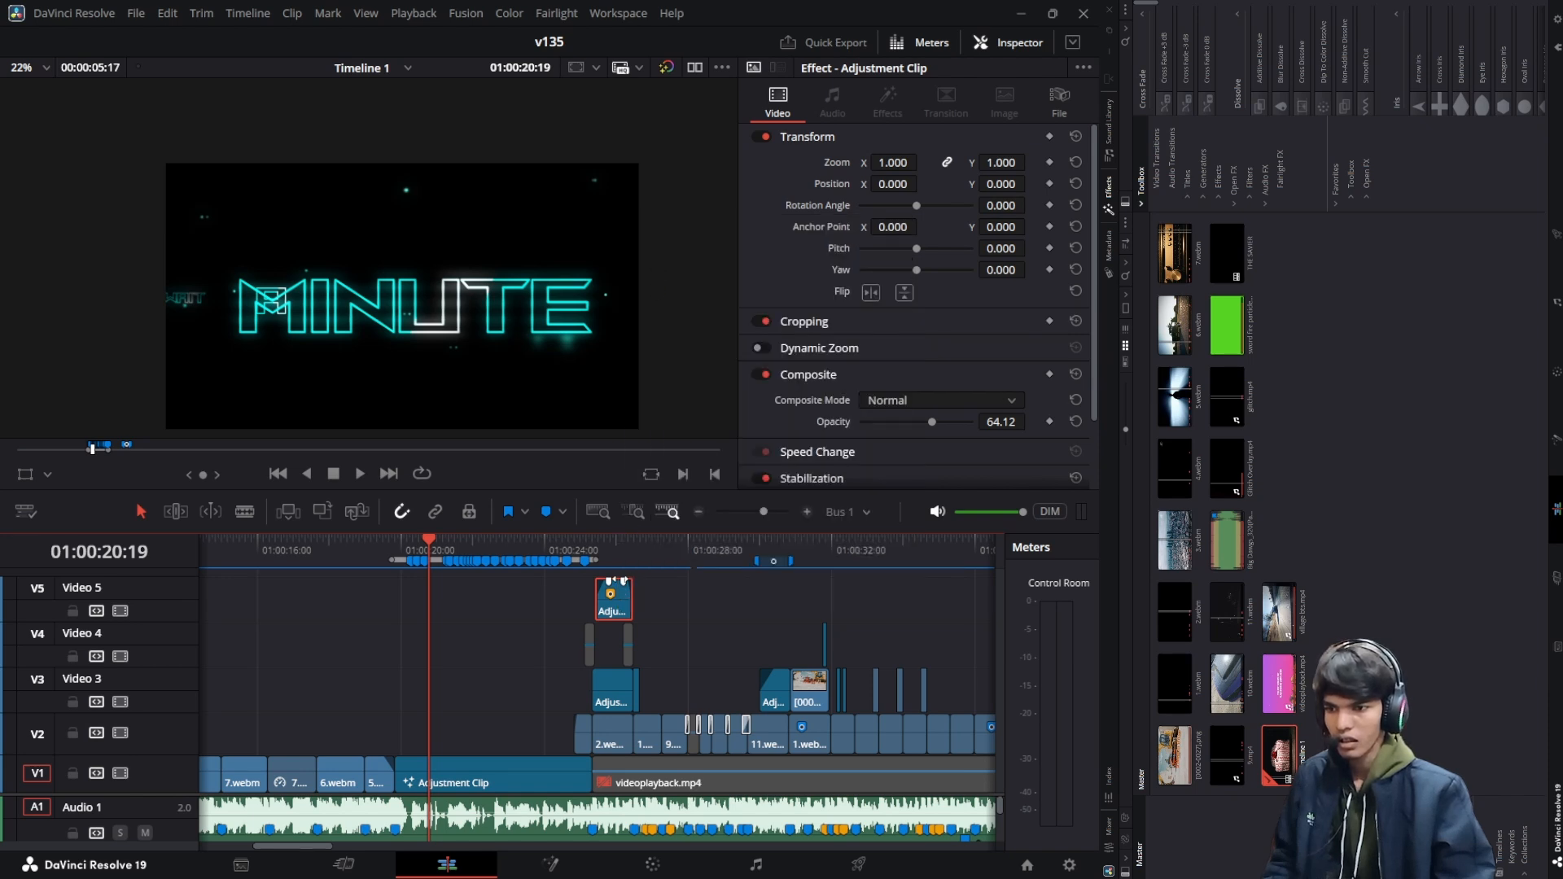
{"action": "left_click", "coordinate": [610, 582]}
{"action": "right_click", "coordinate": [613, 597]}
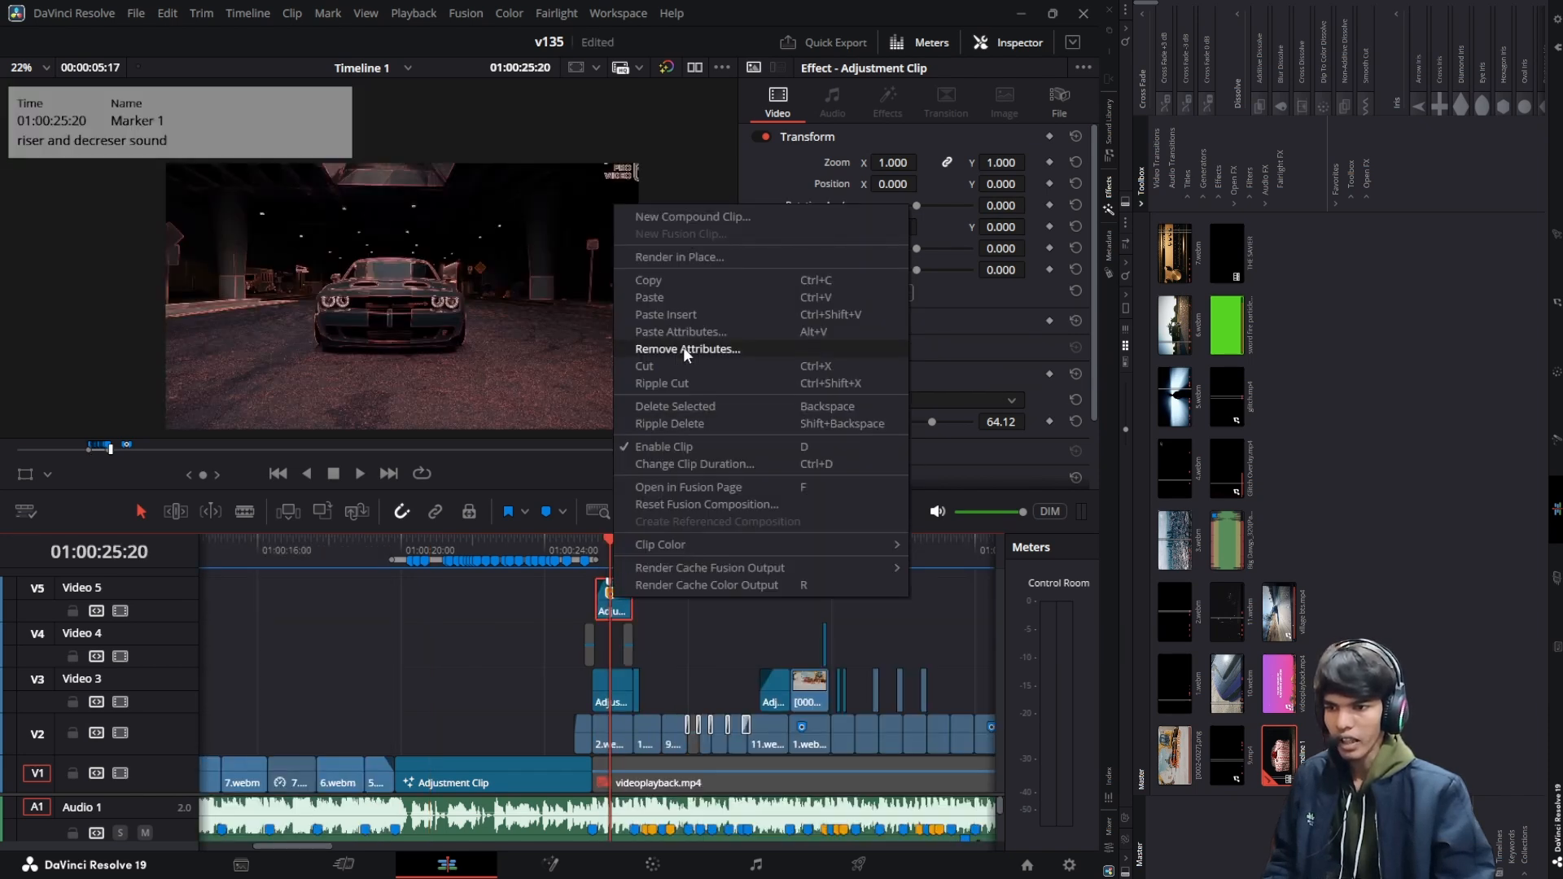
{"action": "left_click", "coordinate": [664, 261]}
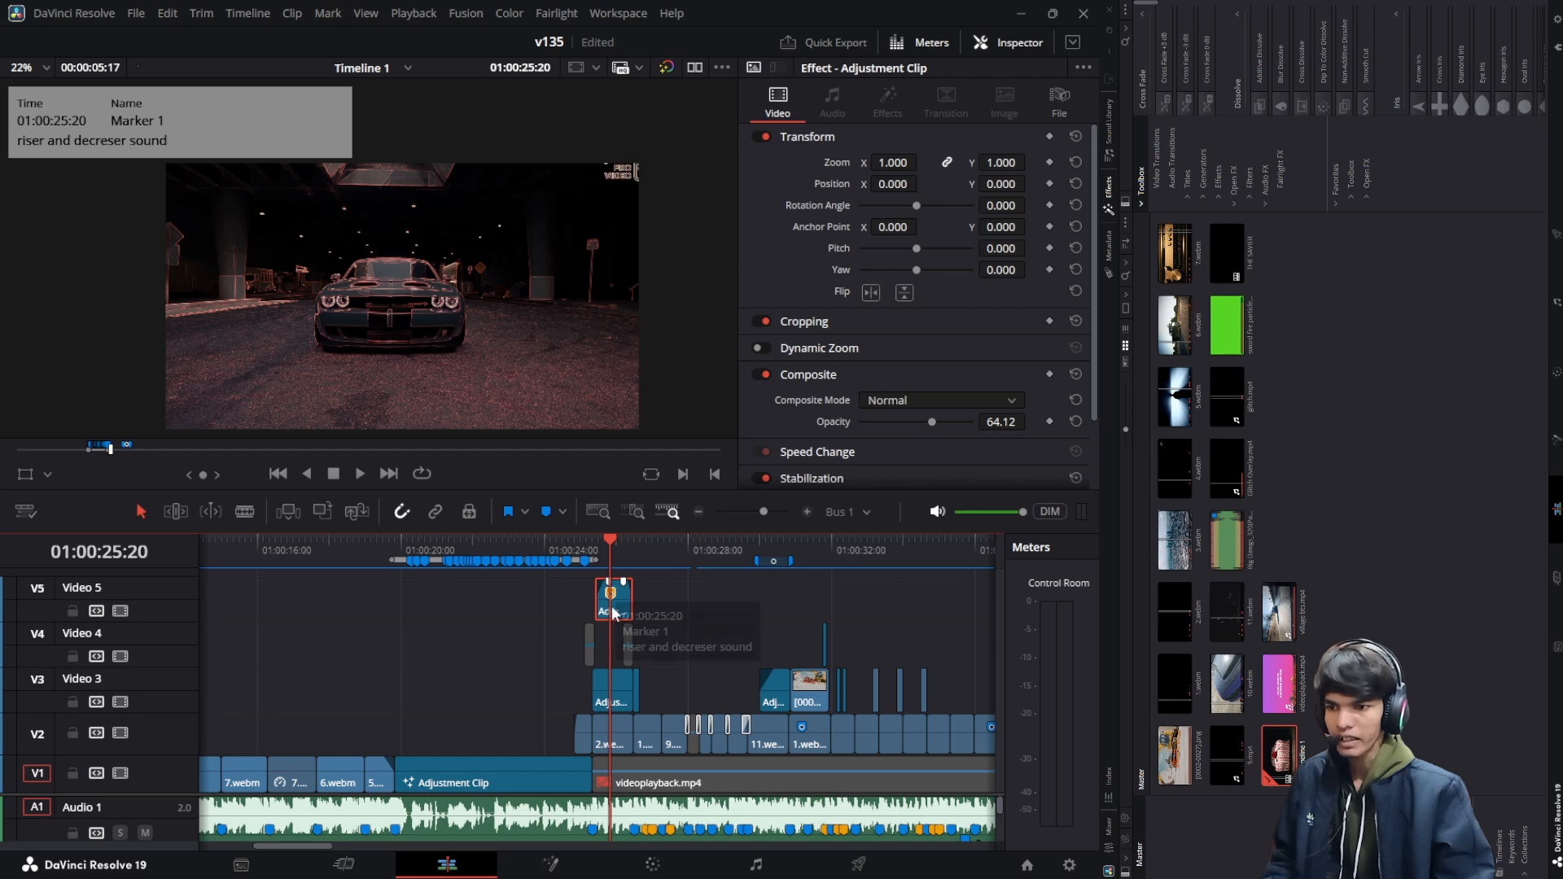
Review the Render in Place settings for the 2.webm clip on V2, then cancel without rendering
{"action": "right_click", "coordinate": [615, 755]}
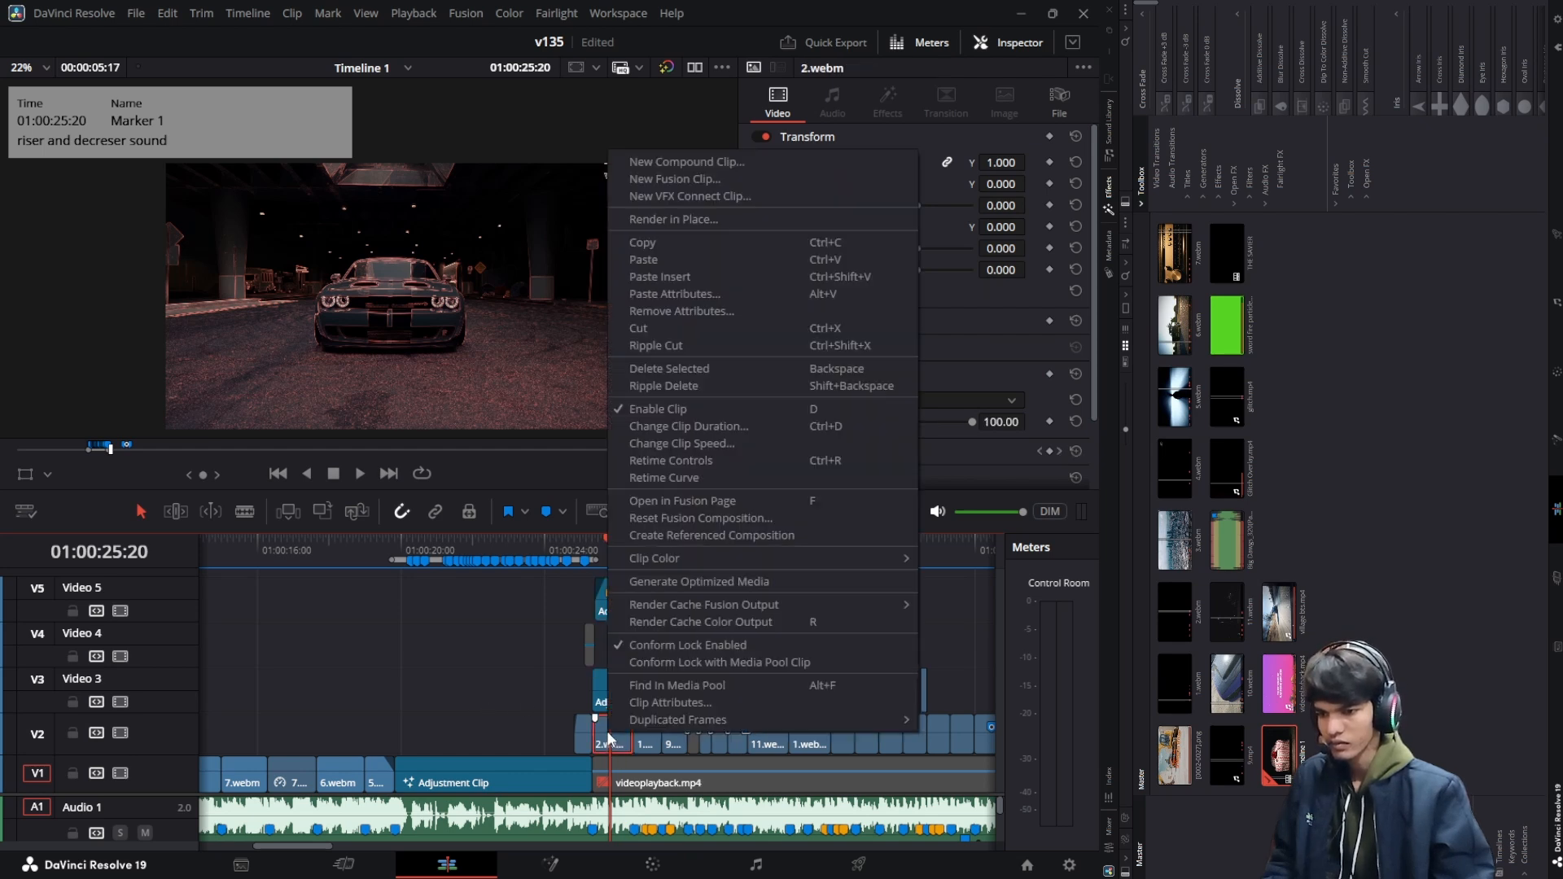
{"action": "left_click", "coordinate": [670, 221]}
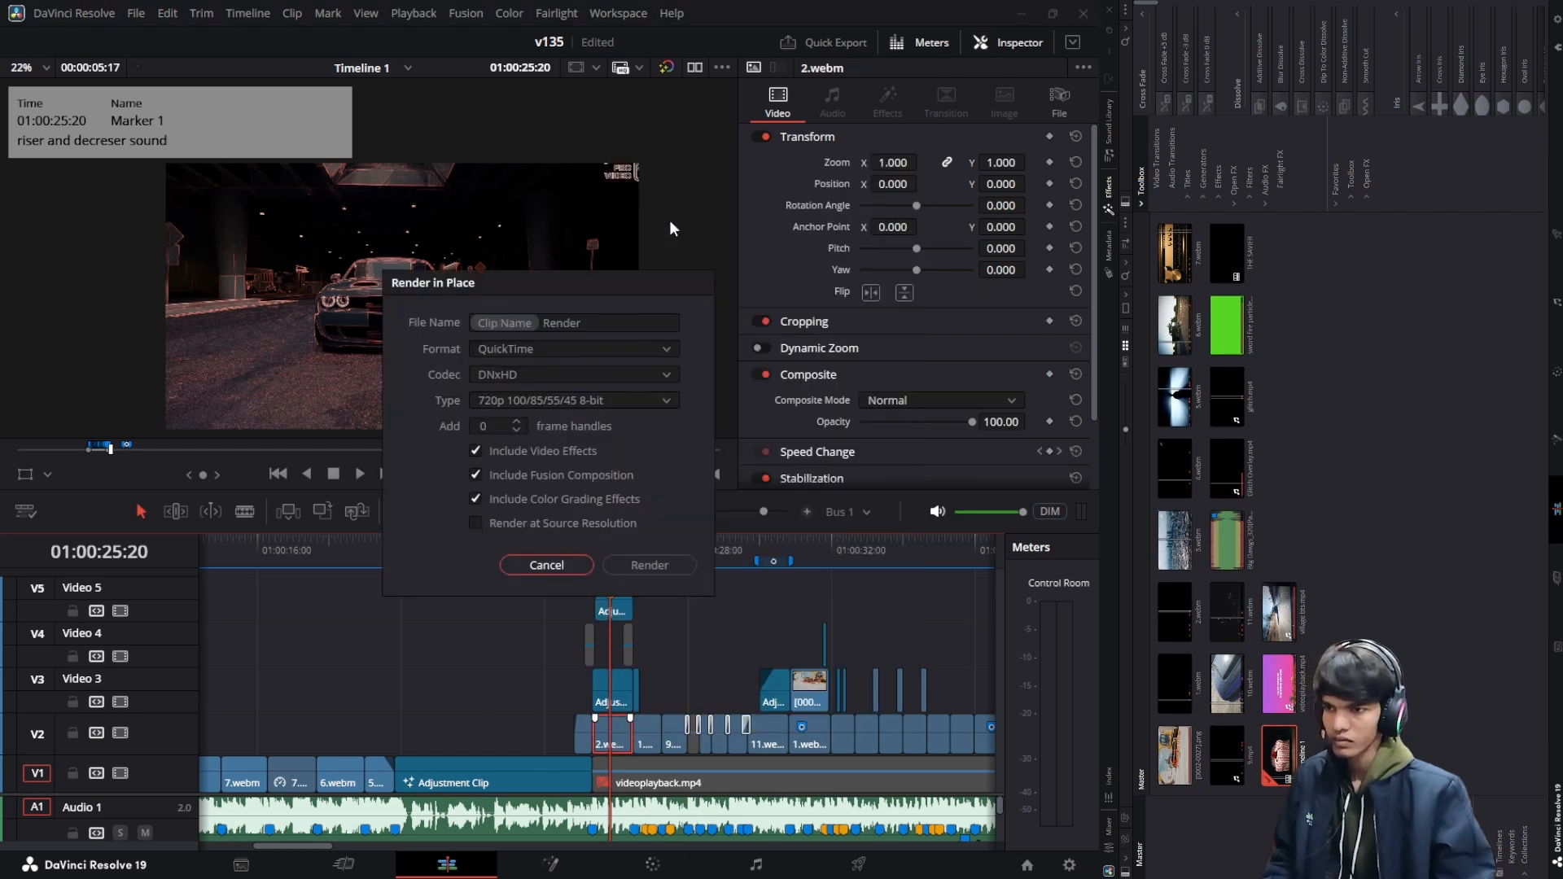
{"action": "left_click", "coordinate": [547, 565]}
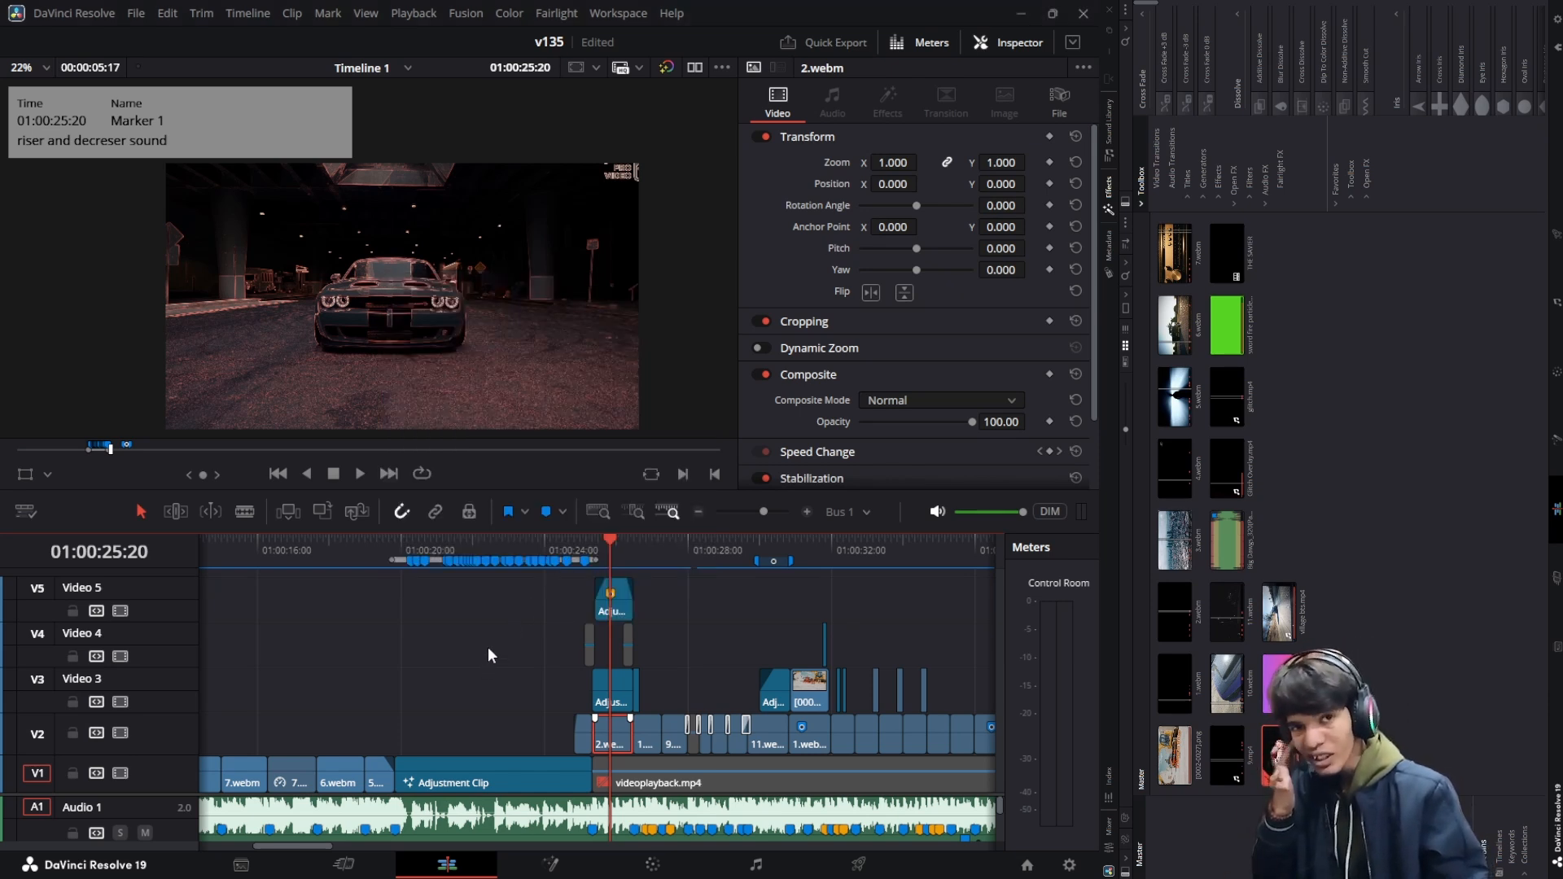
Move the short 11.webm clip near the lyric clip's end from V2 to V3 and mark the V1 Adjustment Clip's range
{"action": "left_click", "coordinate": [460, 783]}
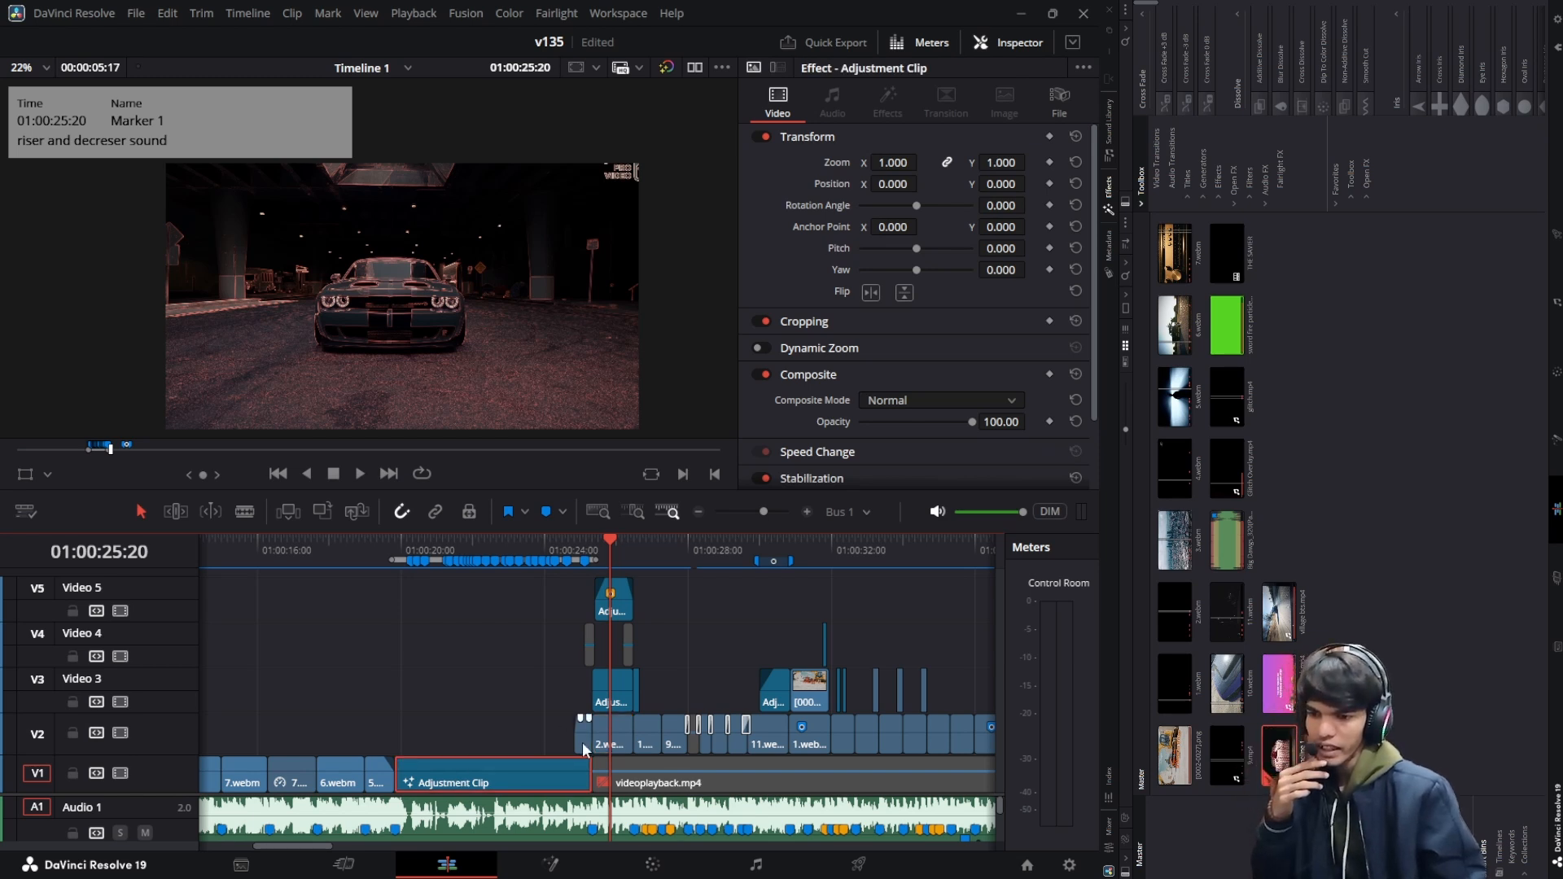
{"action": "left_click_drag", "start_coordinate": [583, 741], "coordinate": [581, 694]}
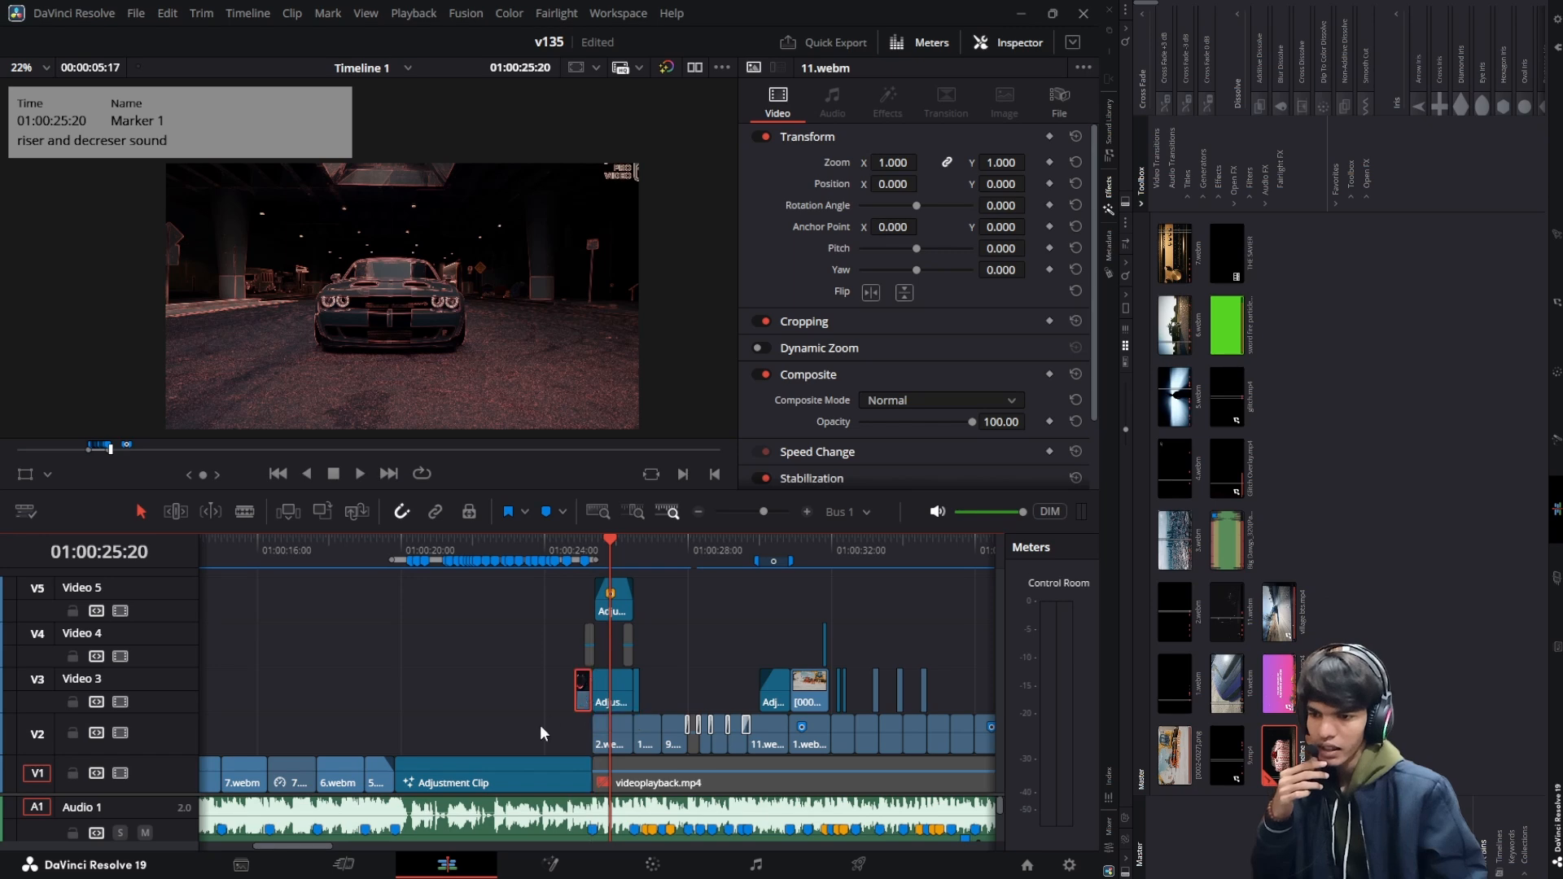
{"action": "left_click", "coordinate": [539, 725]}
{"action": "left_click", "coordinate": [393, 728]}
{"action": "key", "text": "ctrl+s"}
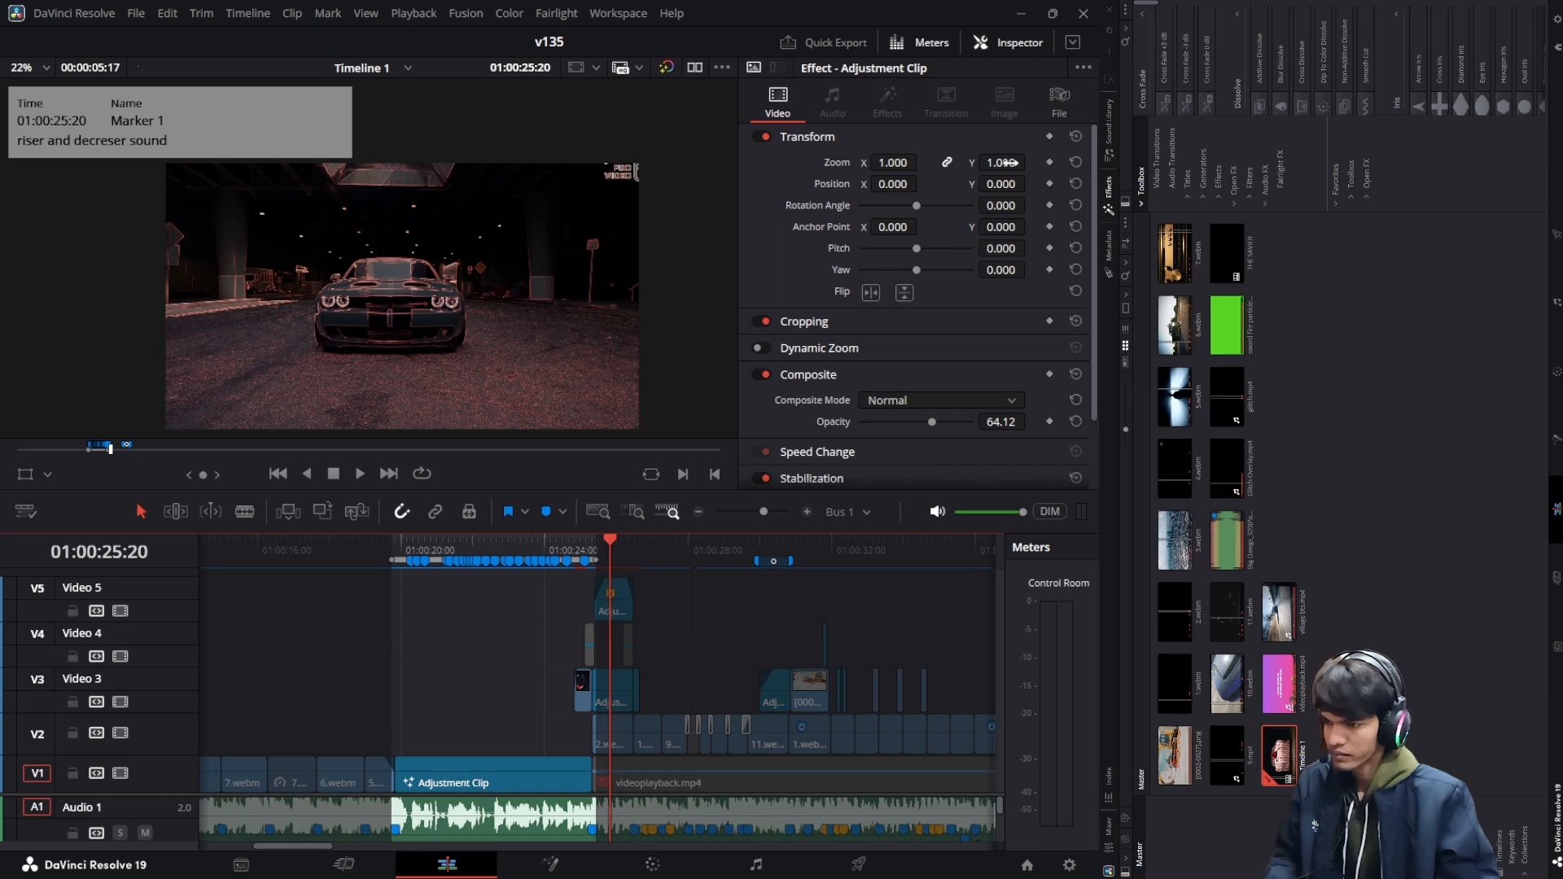
Place a Fusion Composition from the favorite effects on V2 directly above the lyric Adjustment Clip, matching its length, and save the project
{"action": "left_click", "coordinate": [1339, 171]}
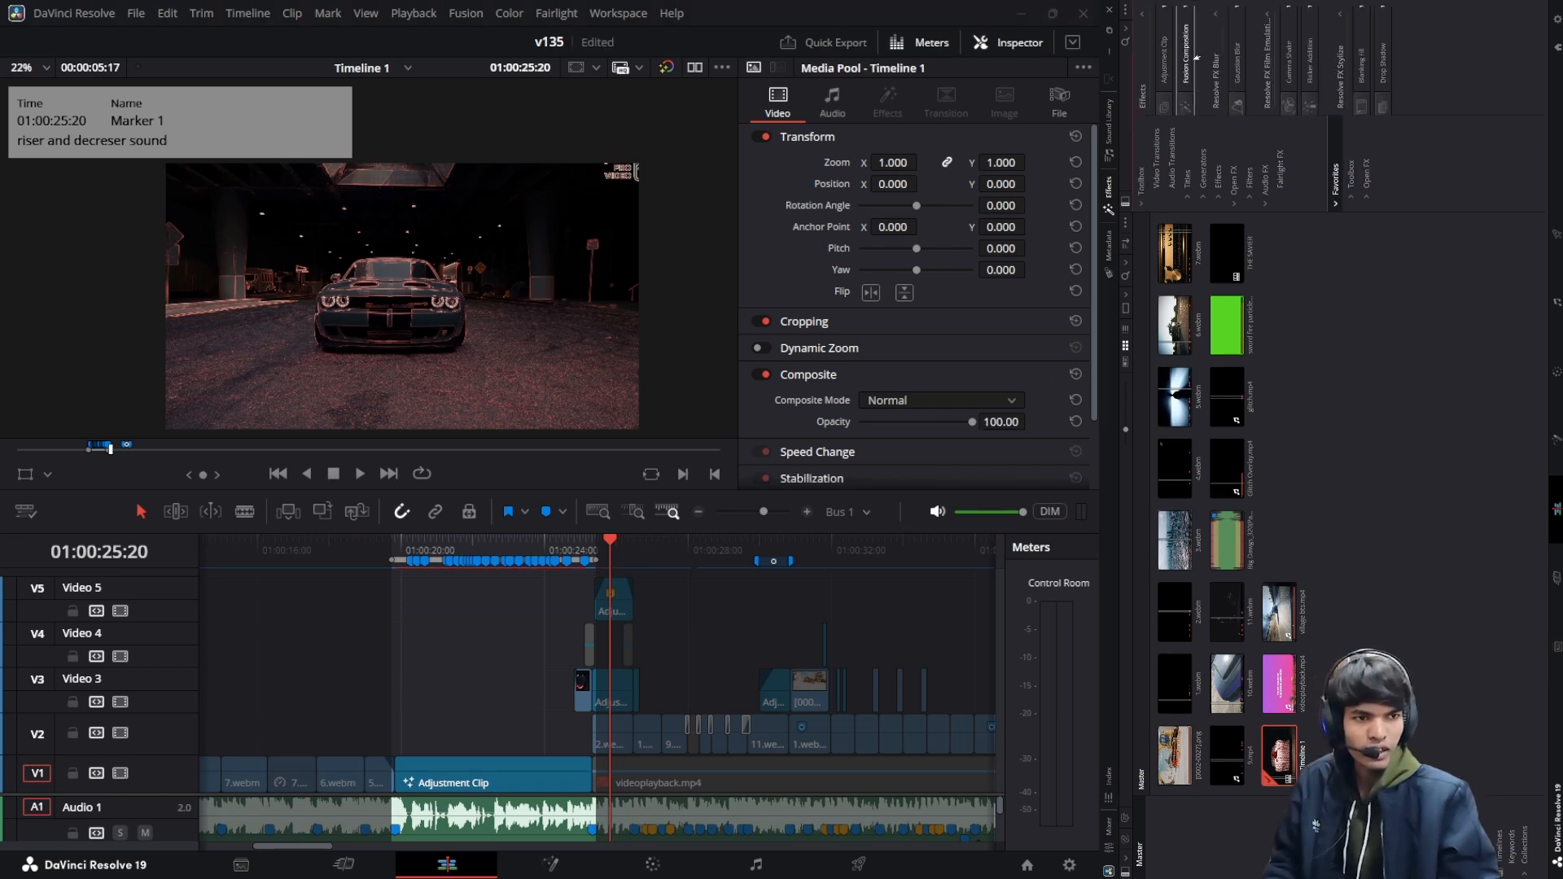
{"action": "left_click_drag", "start_coordinate": [1185, 57], "coordinate": [591, 734]}
{"action": "left_click", "coordinate": [511, 784]}
{"action": "left_click", "coordinate": [506, 783]}
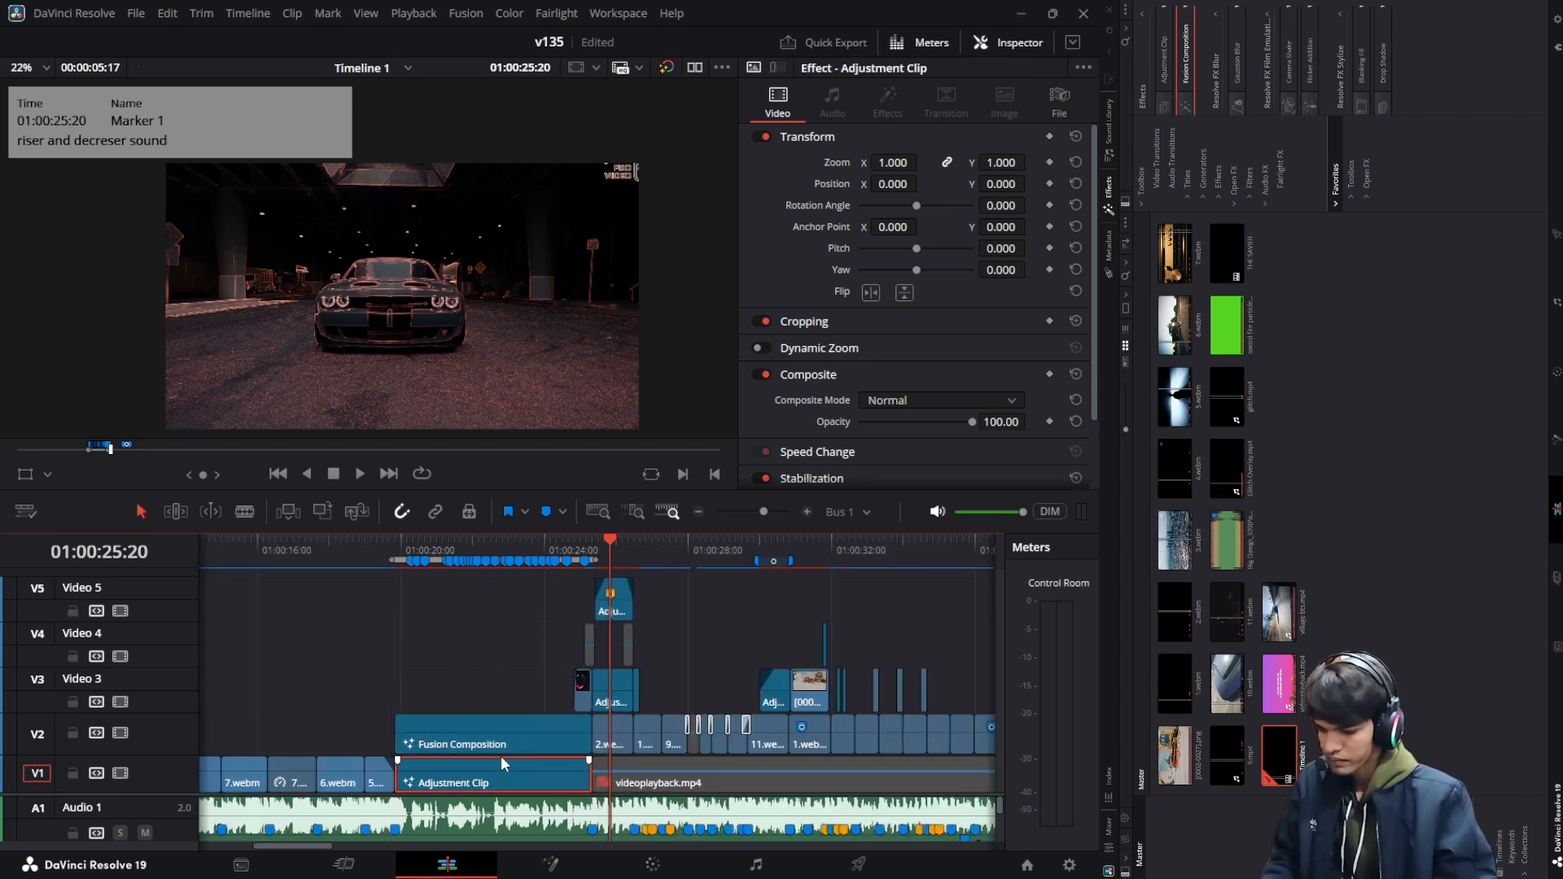
{"action": "key", "text": "ctrl+s"}
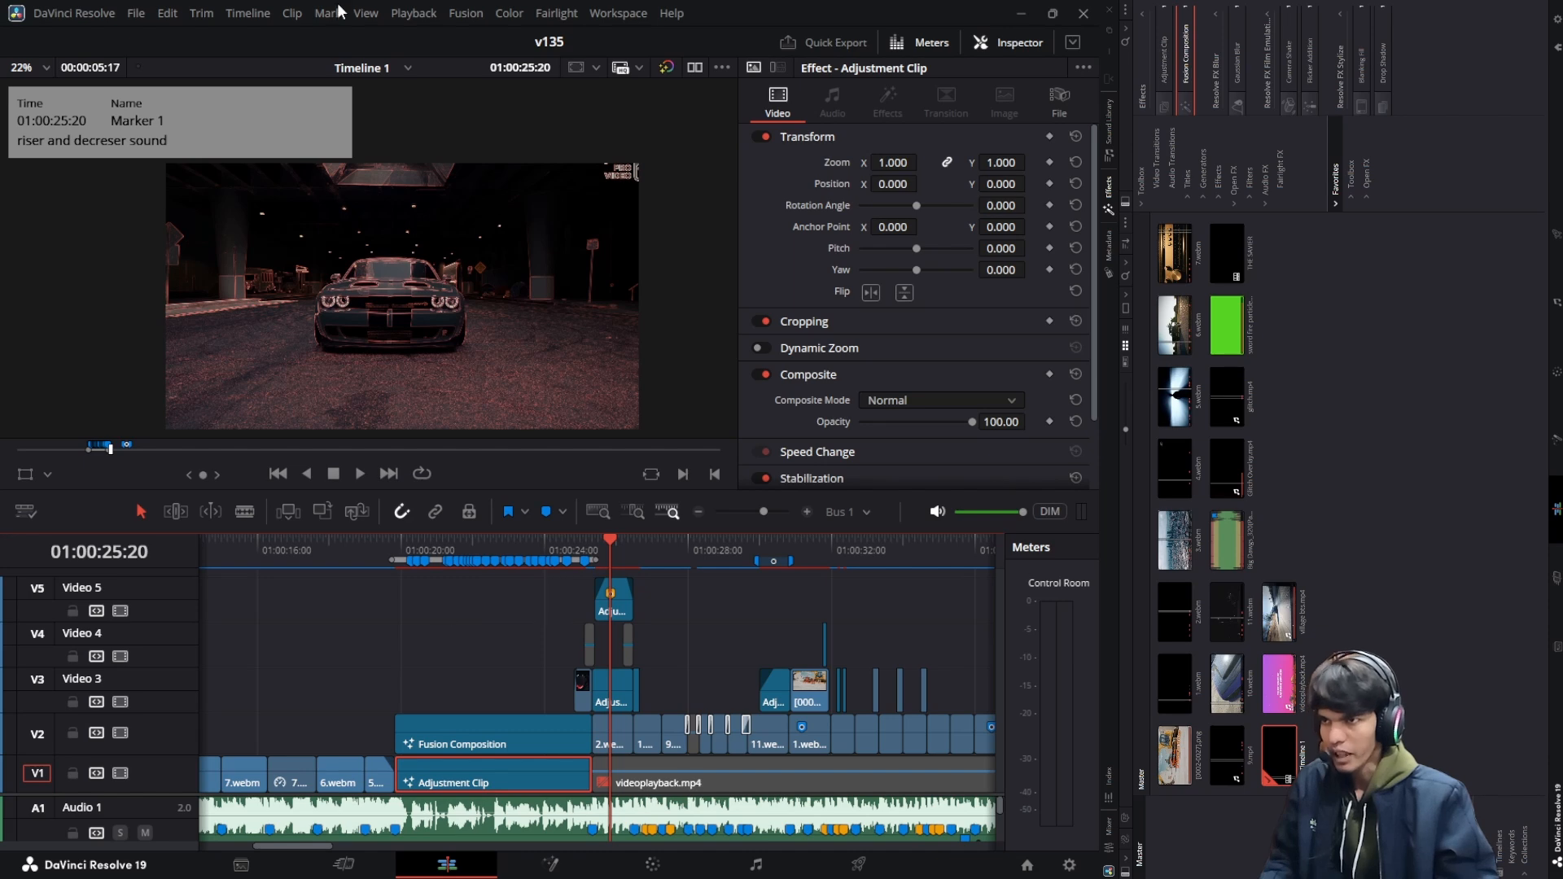
{"action": "left_click", "coordinate": [487, 736], "text": "ctrl"}
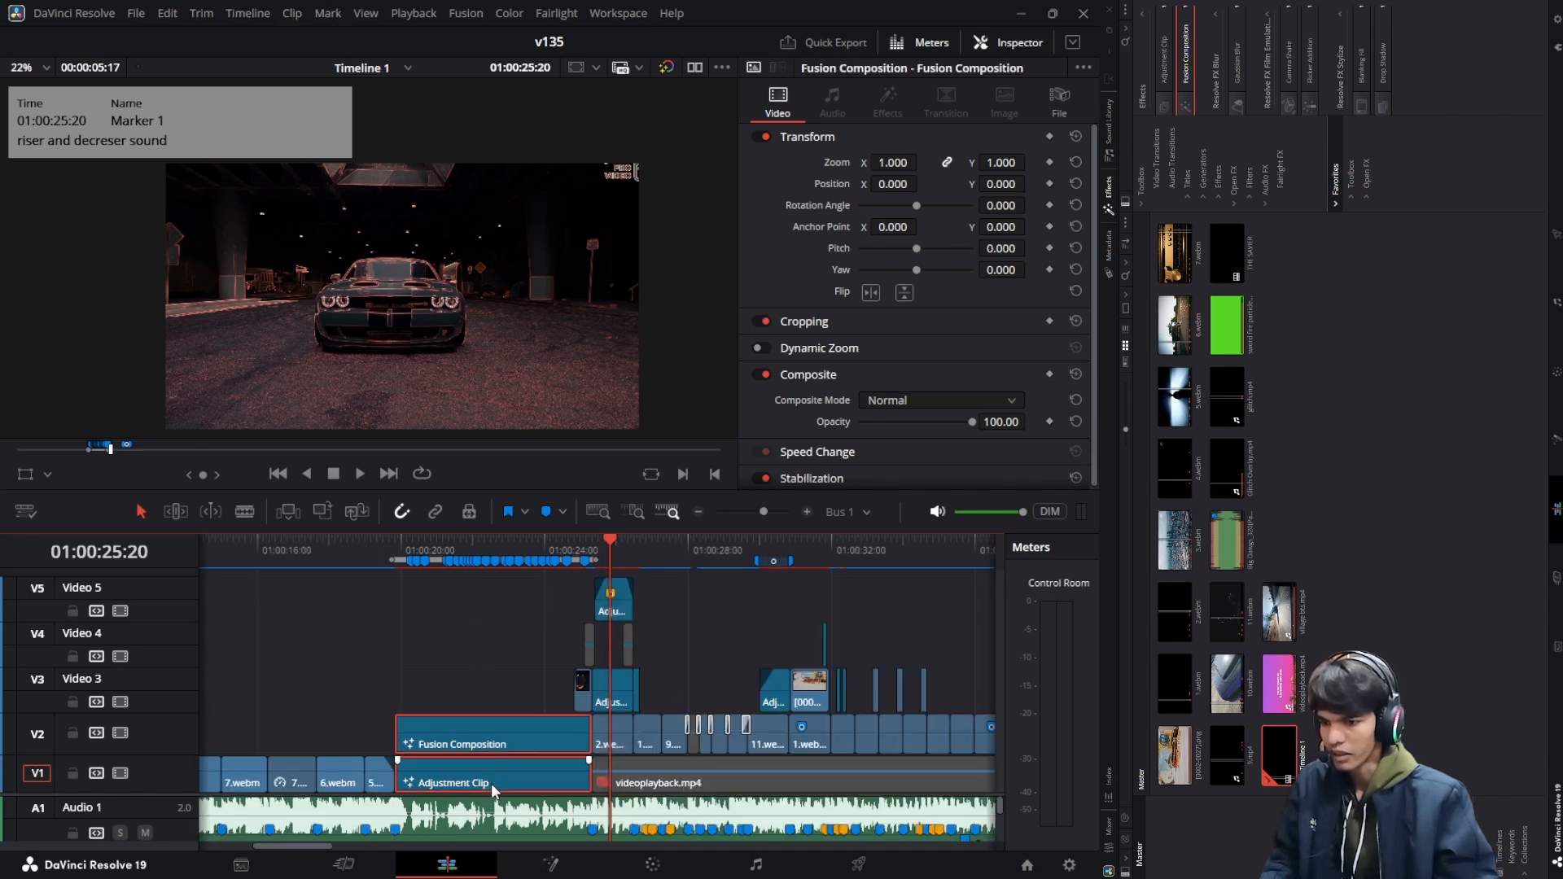
{"action": "key", "text": "shift+5"}
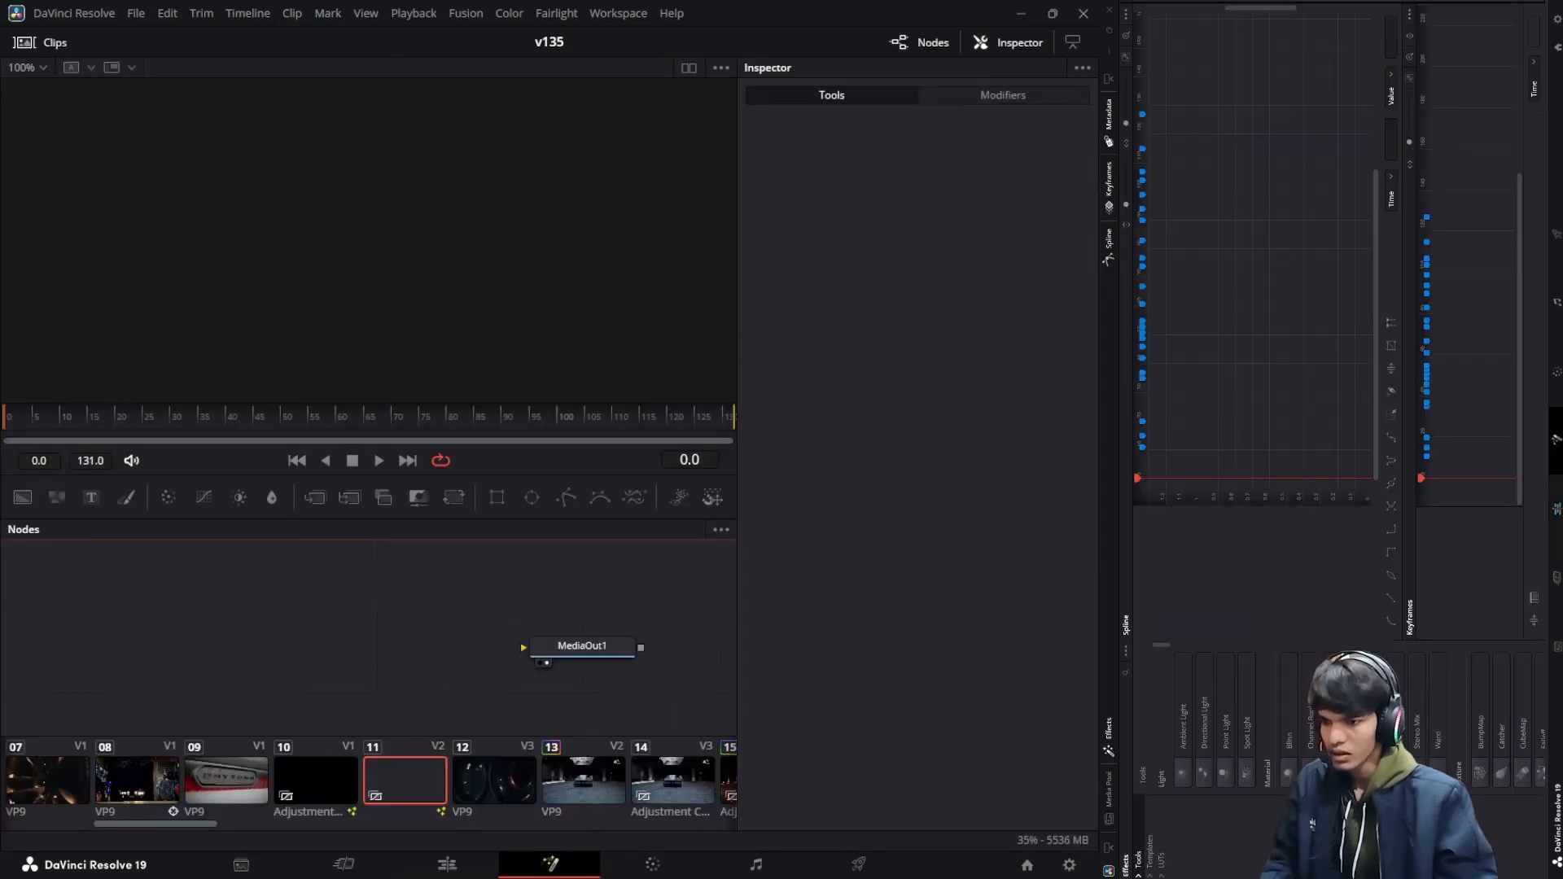
{"action": "left_click", "coordinate": [462, 869]}
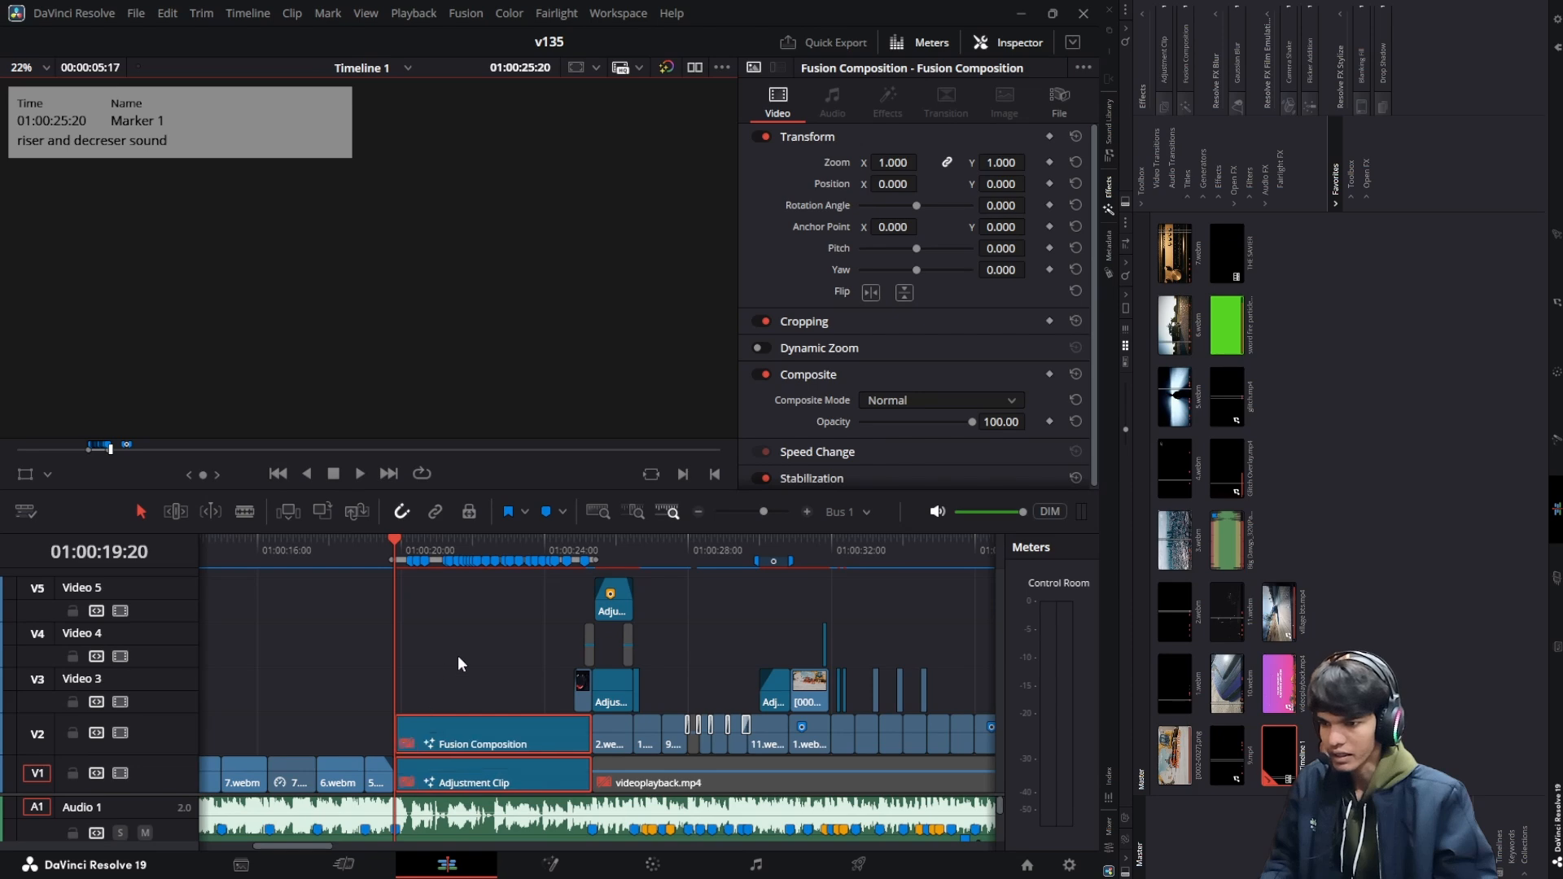
Copy all nodes of the neon lyric setup from the V1 Adjustment Clip's Fusion page
{"action": "left_click", "coordinate": [477, 780]}
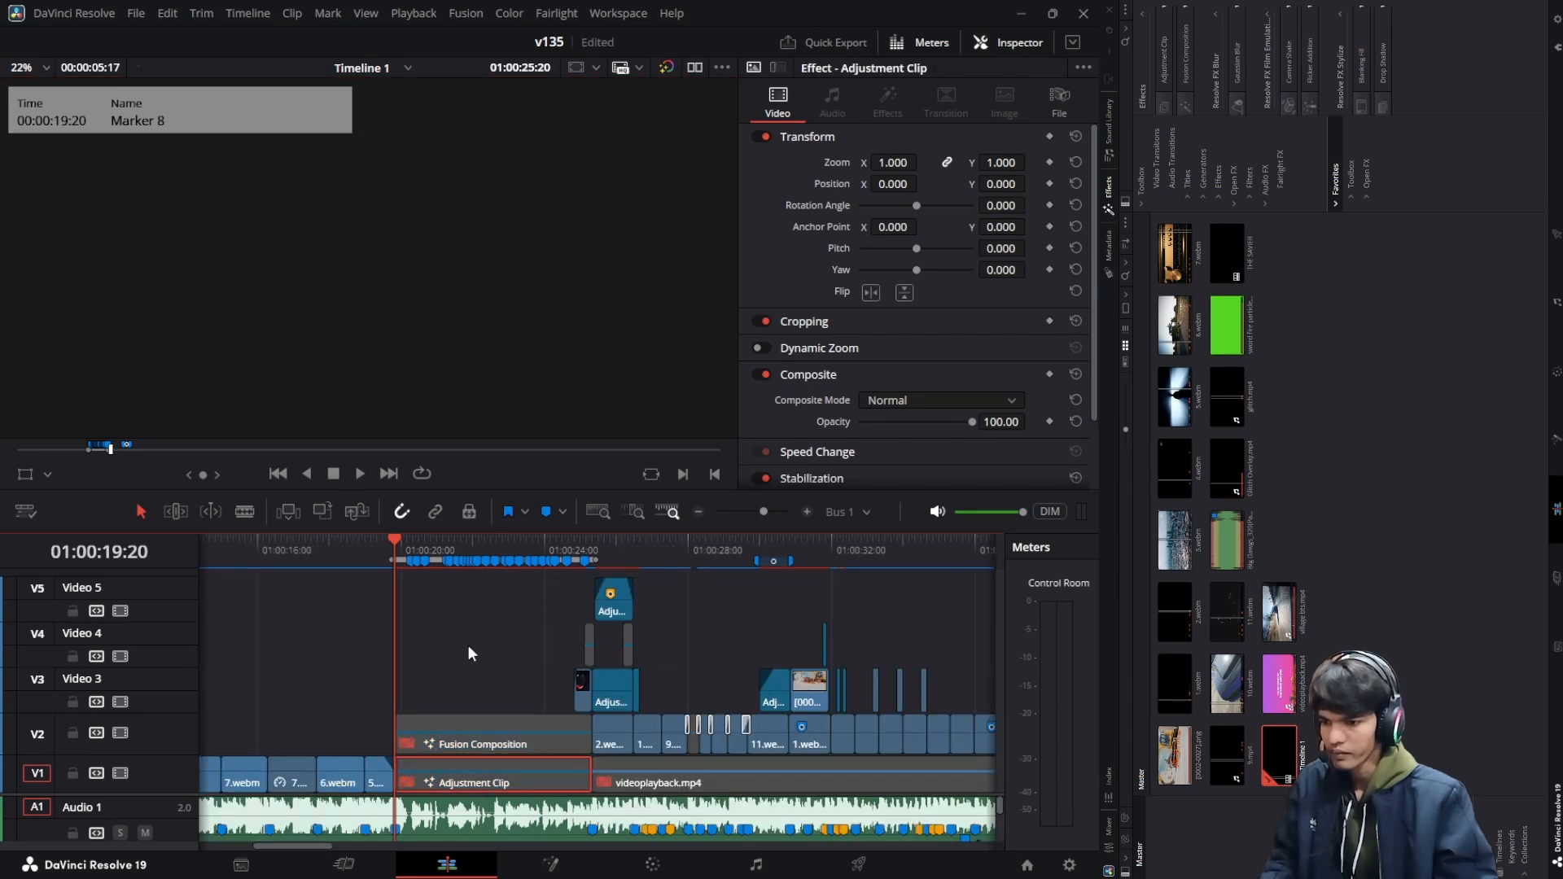
{"action": "key", "text": "shift+5"}
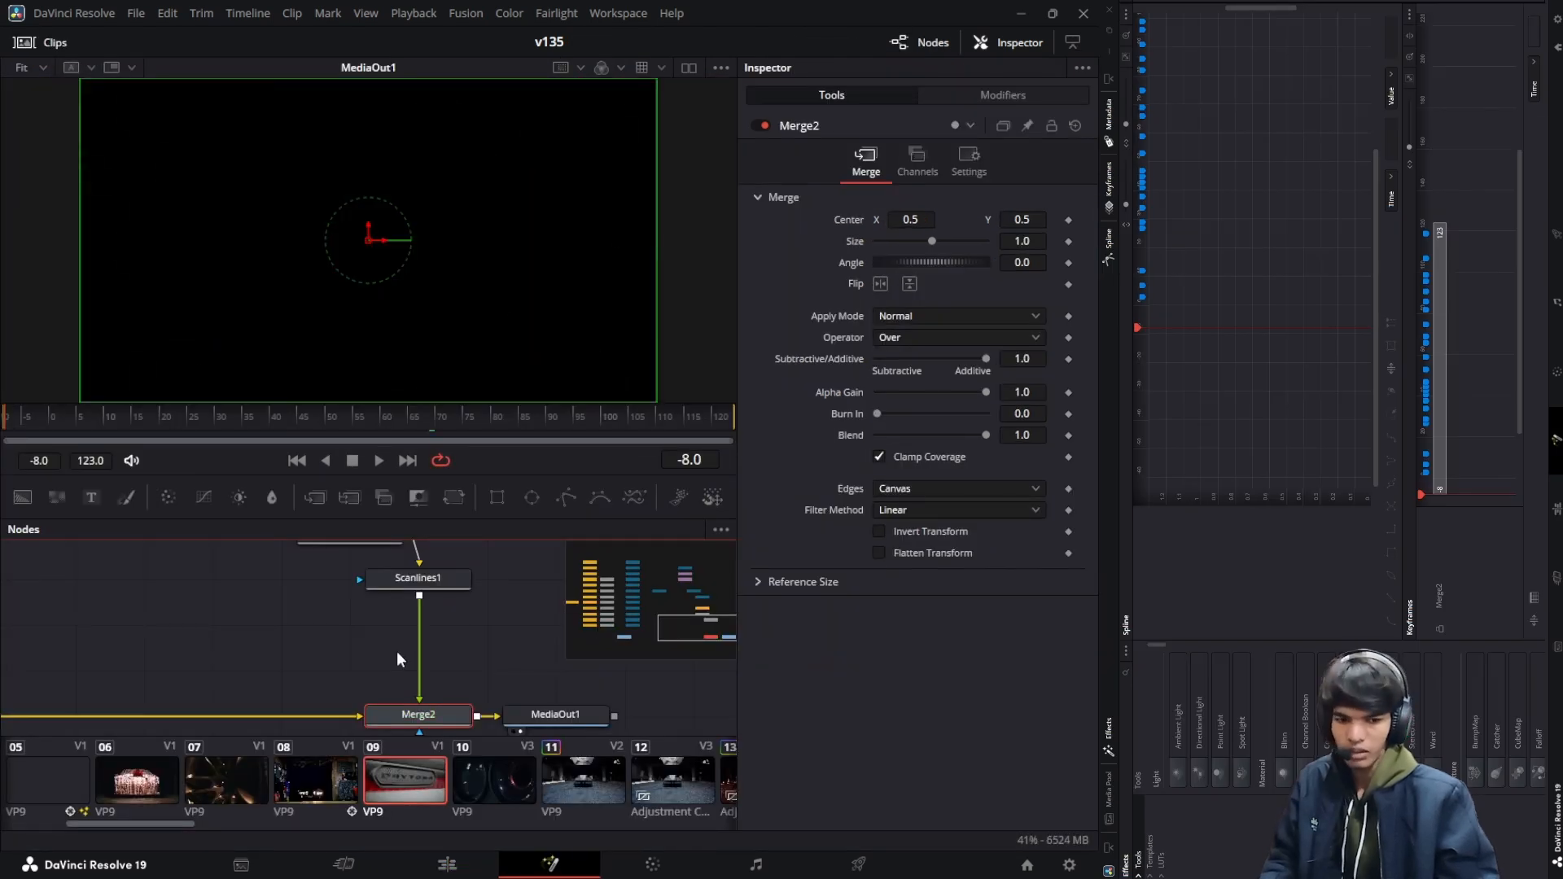
{"action": "scroll", "coordinate": [397, 653], "scroll_direction": "down", "scroll_amount": 5}
{"action": "scroll", "coordinate": [397, 653], "scroll_direction": "up", "scroll_amount": 3}
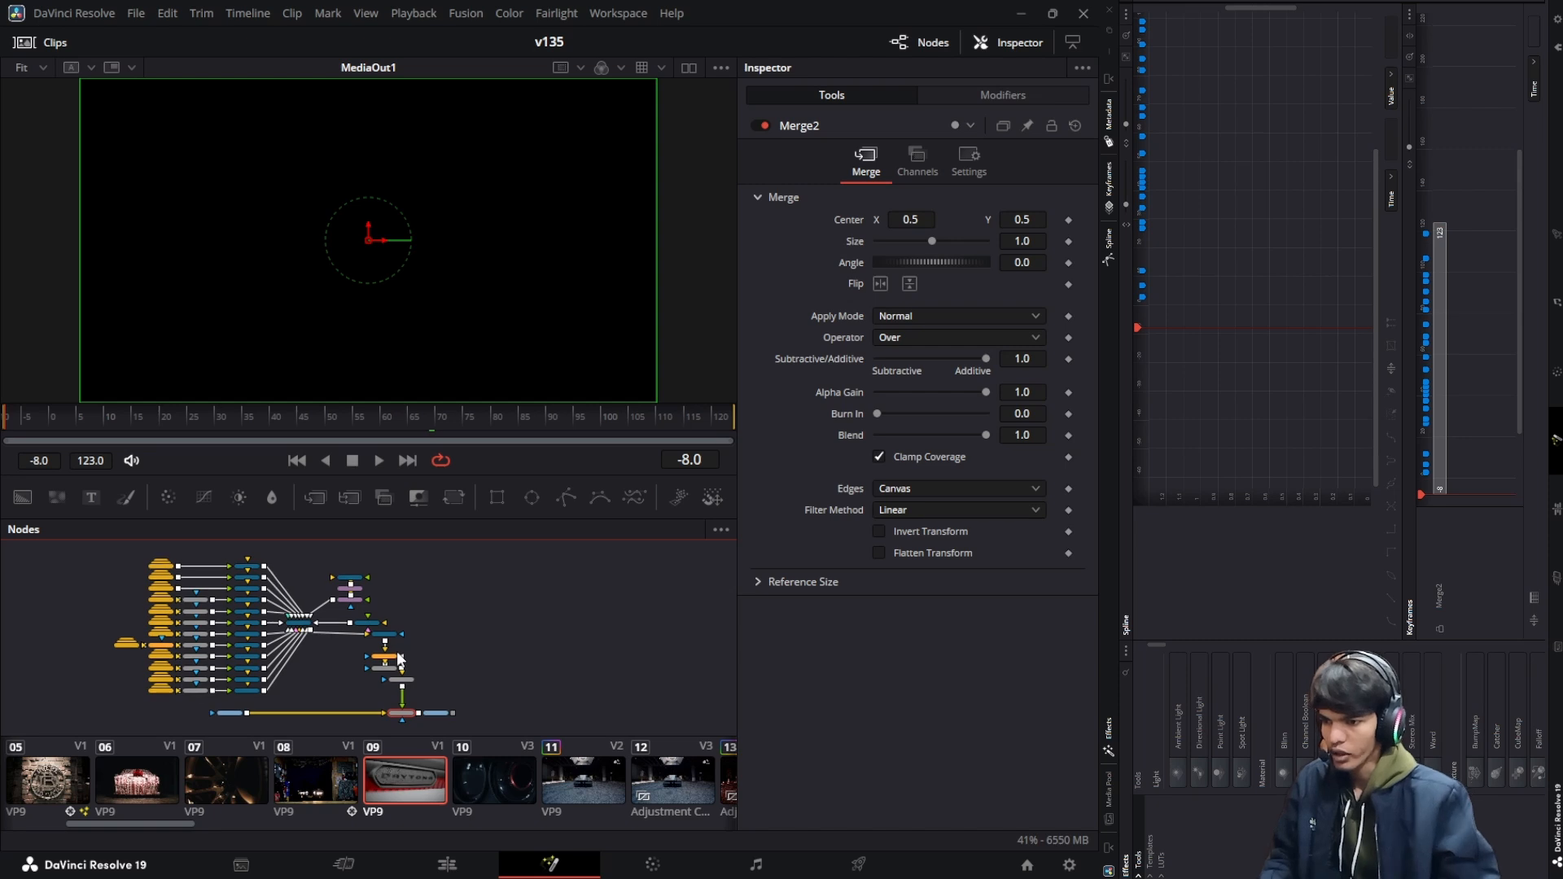
{"action": "key", "text": "ctrl+a"}
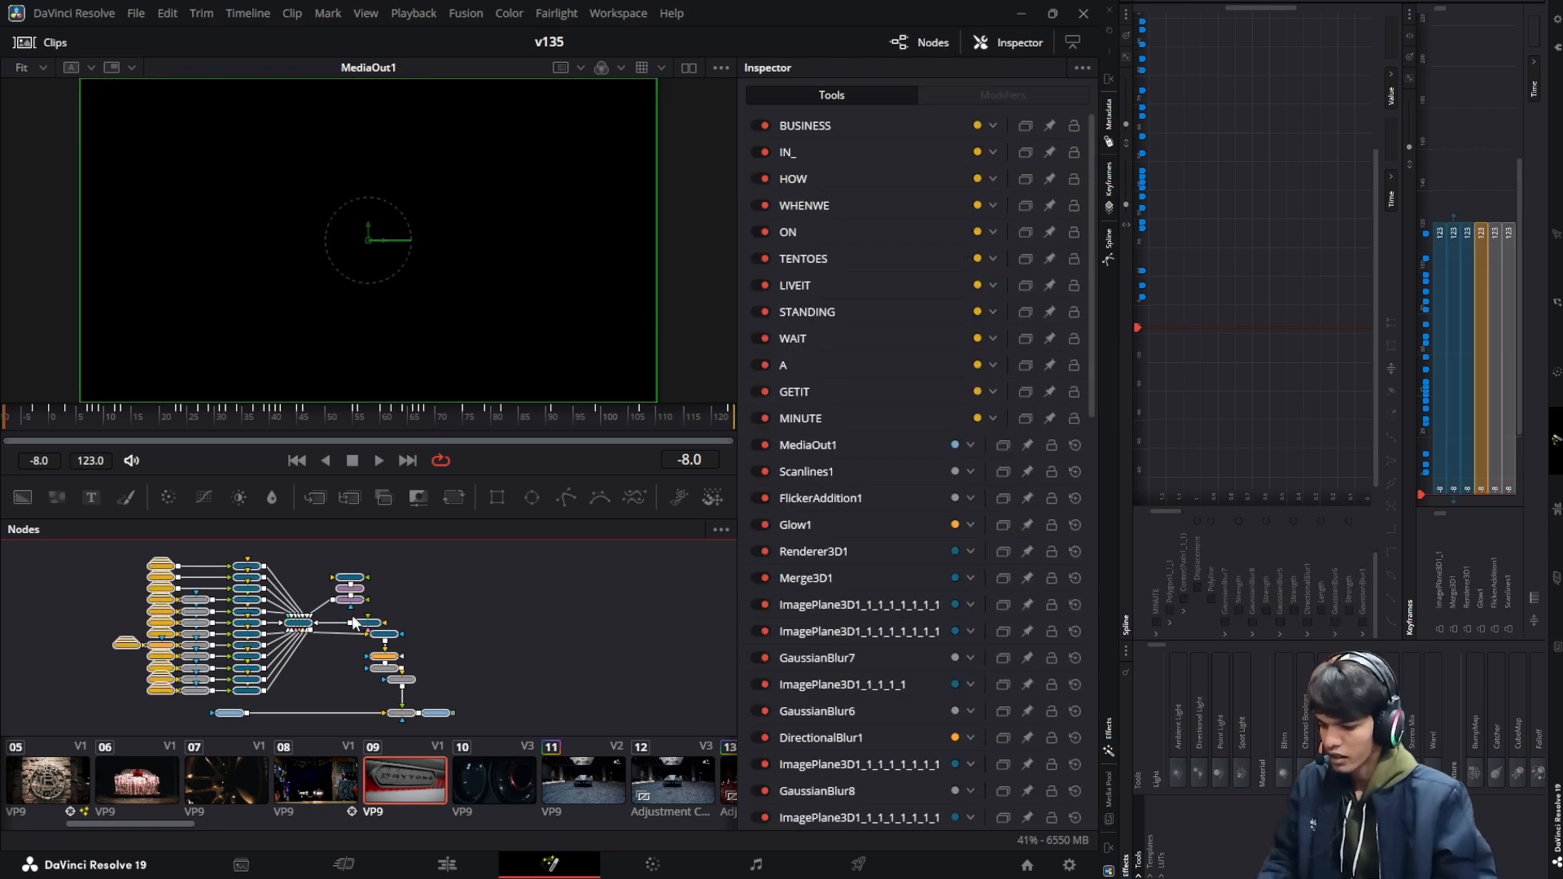
Open the V2 Fusion Composition on the Fusion page and delete its MediaOut1 node
{"action": "left_click", "coordinate": [447, 863]}
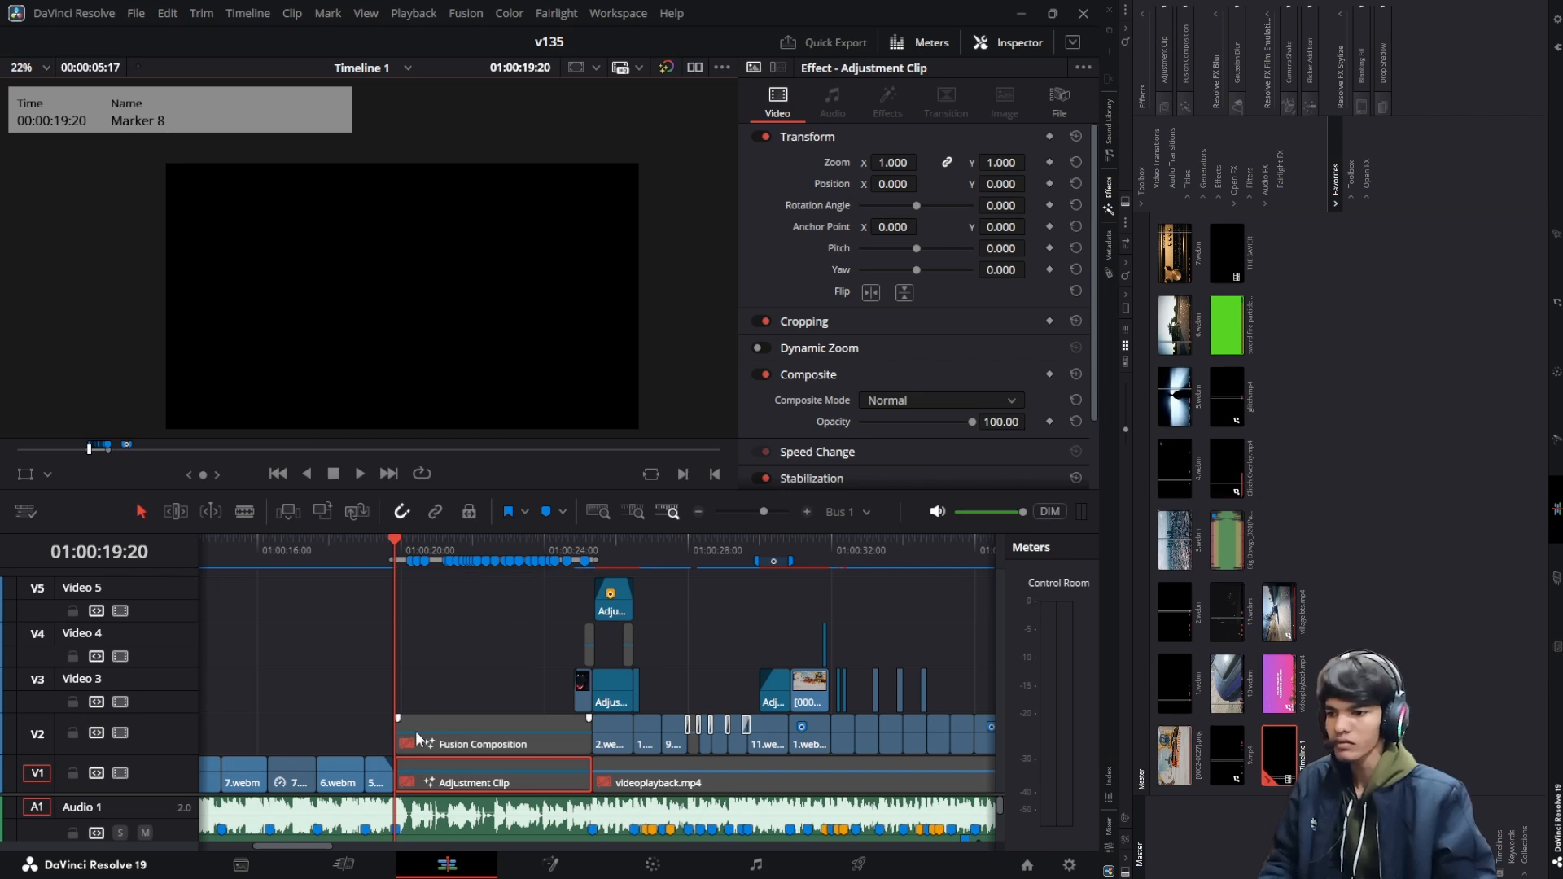
{"action": "left_click", "coordinate": [415, 730]}
{"action": "key", "text": "shift+5"}
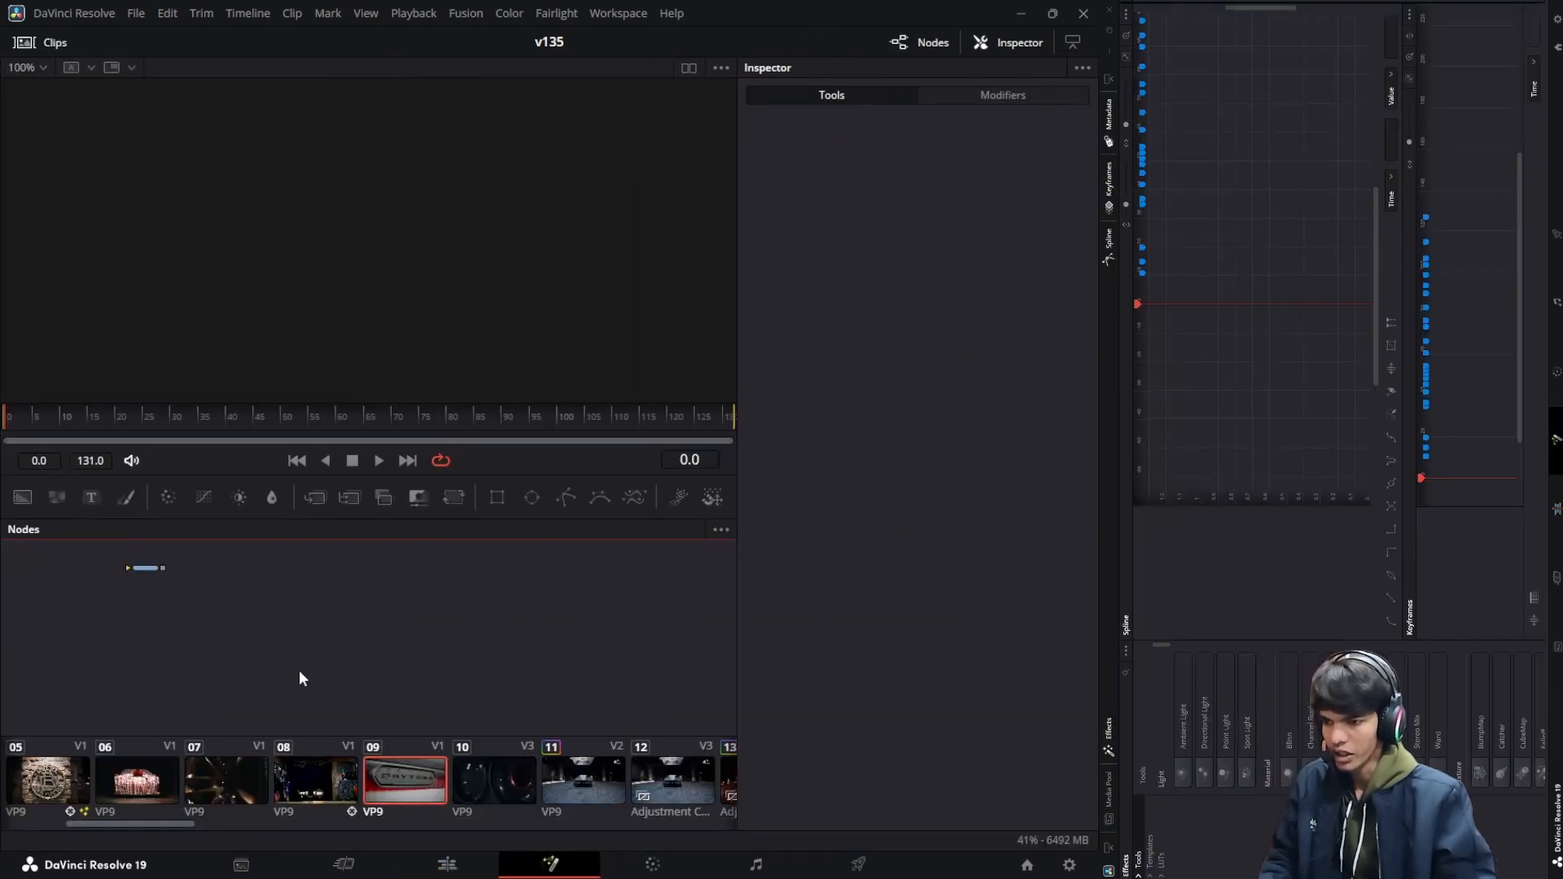
{"action": "left_click", "coordinate": [153, 568]}
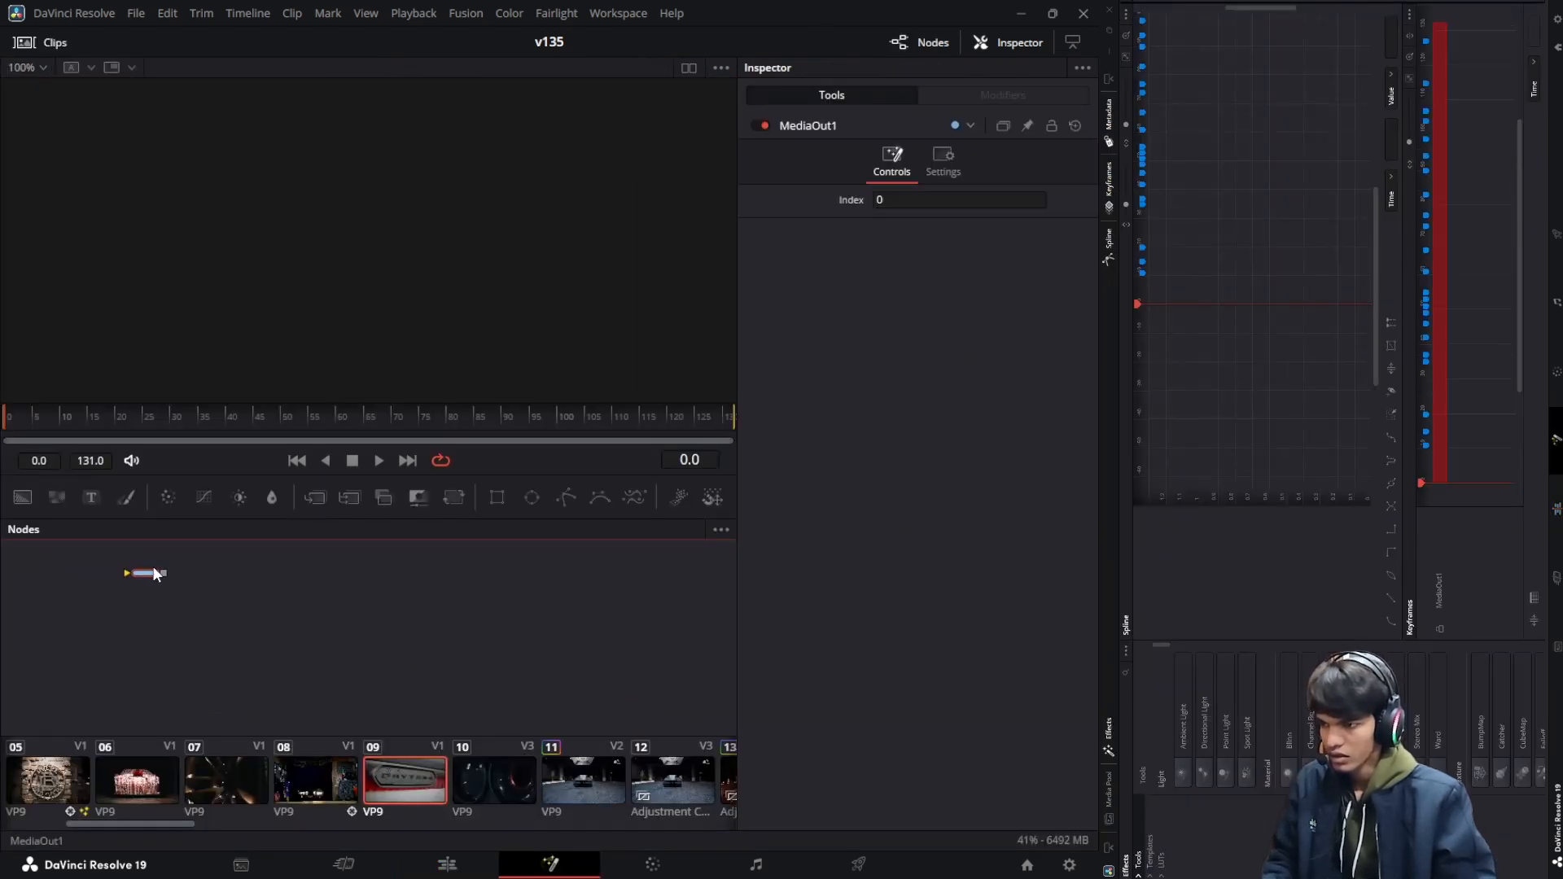
{"action": "key", "text": "Delete"}
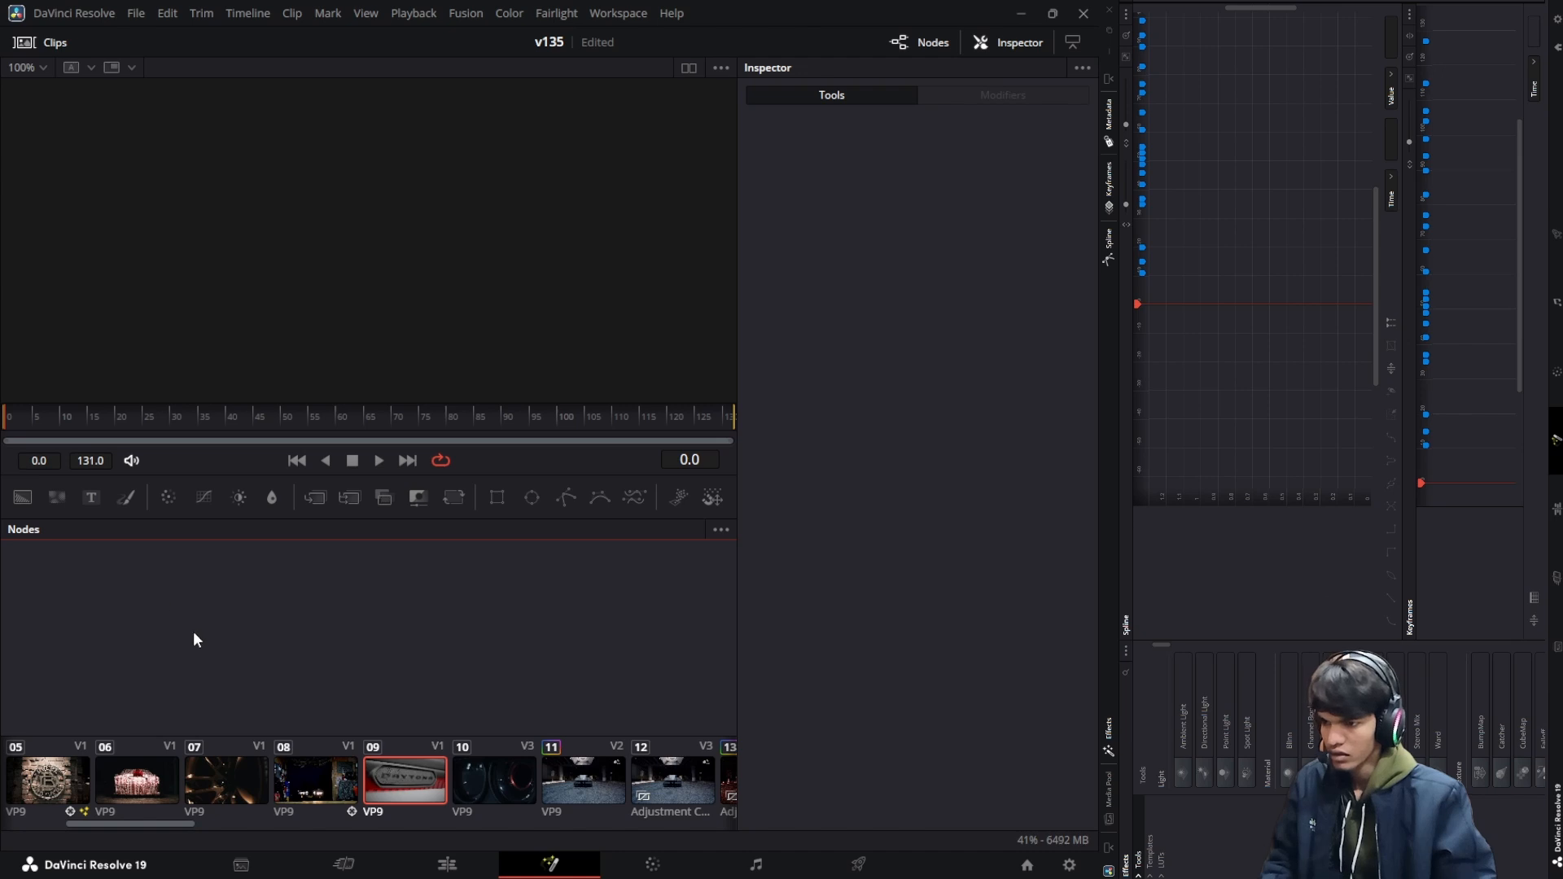
Paste the copied neon lyric node tree into the empty Fusion Composition, undoing the duplicate paste so only one copy remains
{"action": "key", "text": "ctrl+z"}
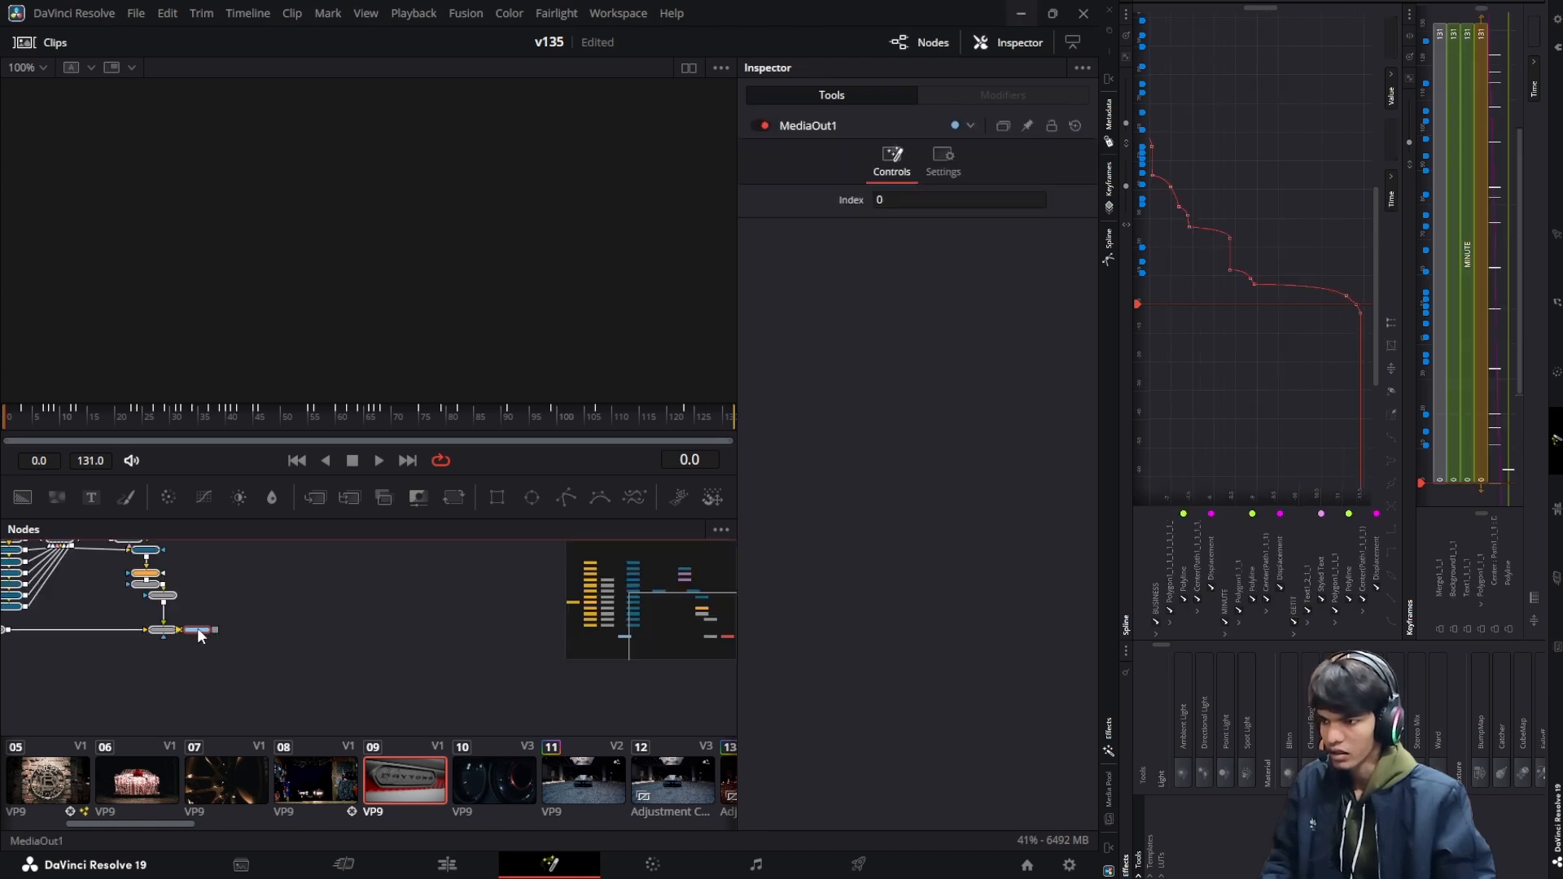
{"action": "key", "text": "ctrl+v"}
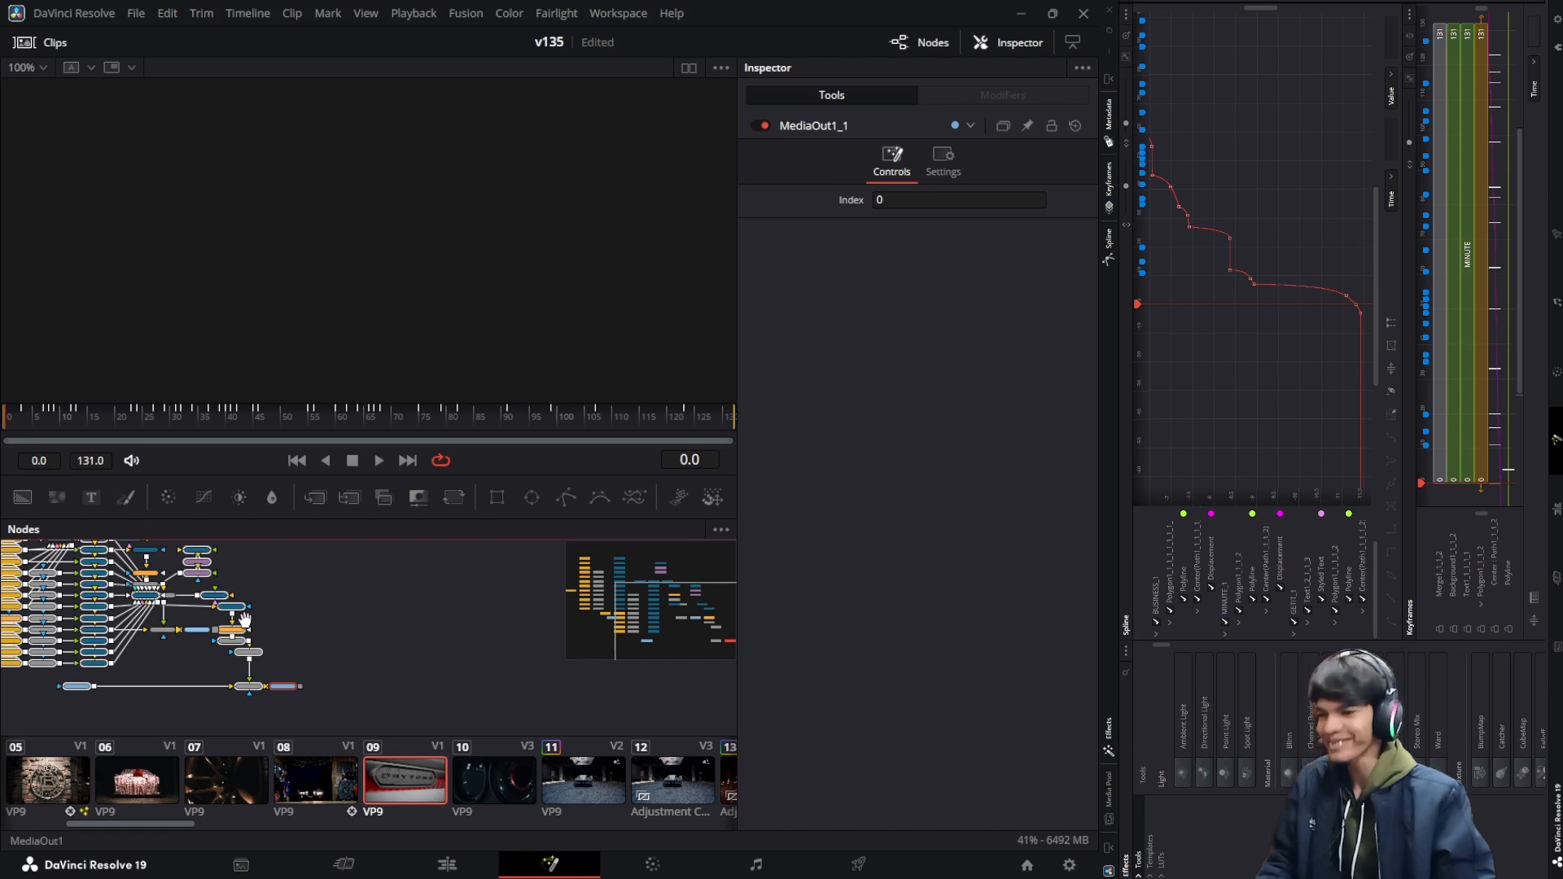
{"action": "key", "text": "ctrl+z"}
{"action": "left_click_drag", "start_coordinate": [382, 642], "coordinate": [262, 679]}
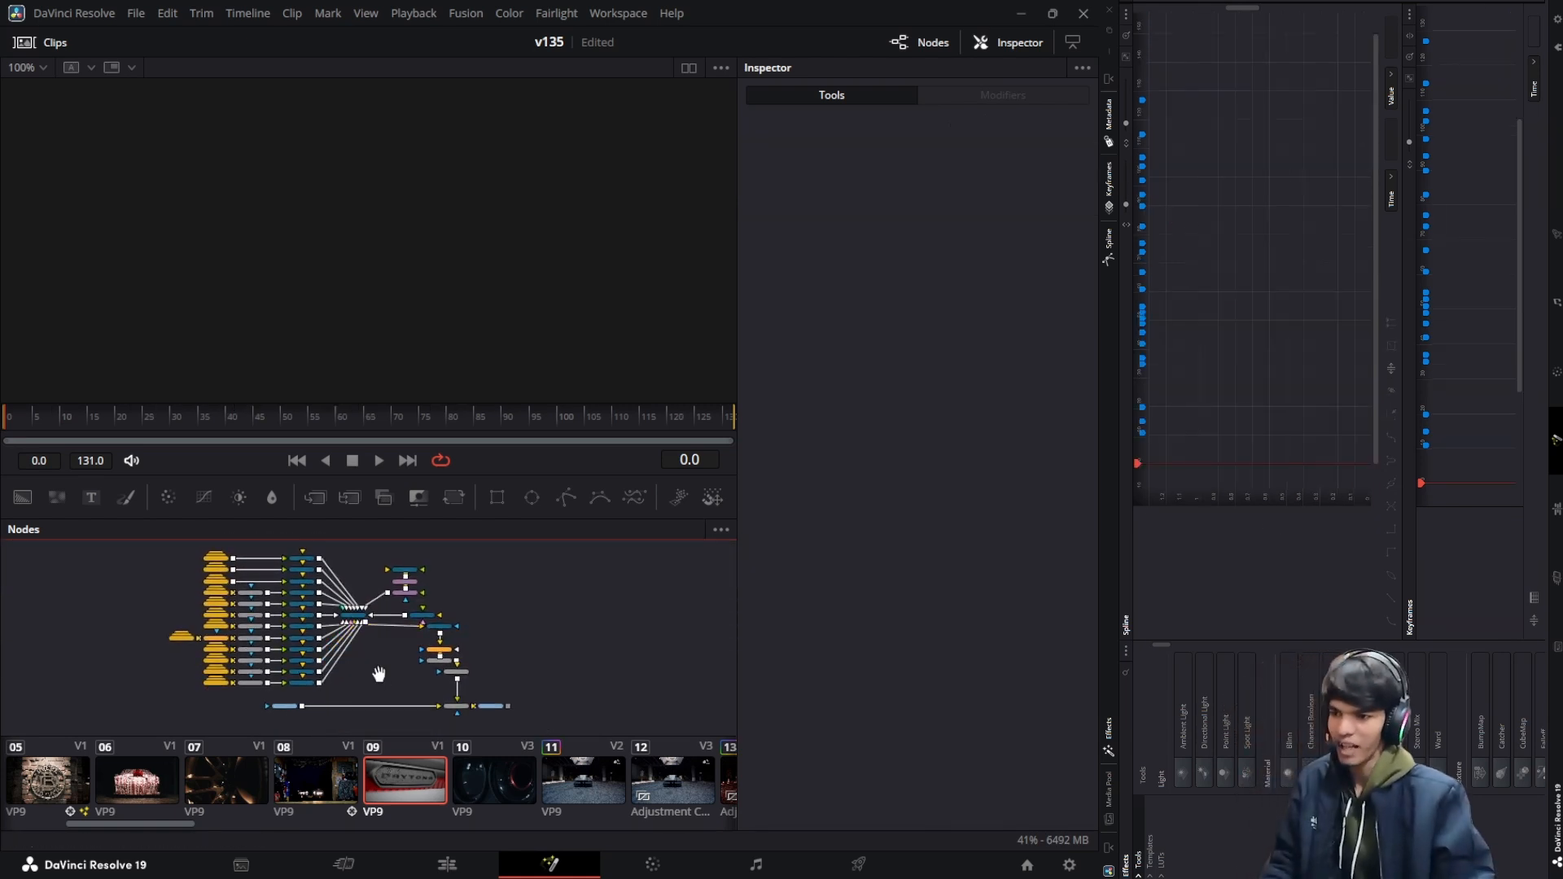
Rearrange the pasted tree by moving Camera3D1 above Merge3D1 beside pEmitter1 and aligning Renderer3D1 level with Merge3D1
{"action": "left_click_drag", "start_coordinate": [378, 674], "coordinate": [377, 666]}
{"action": "scroll", "coordinate": [374, 664], "scroll_direction": "up", "scroll_amount": 3}
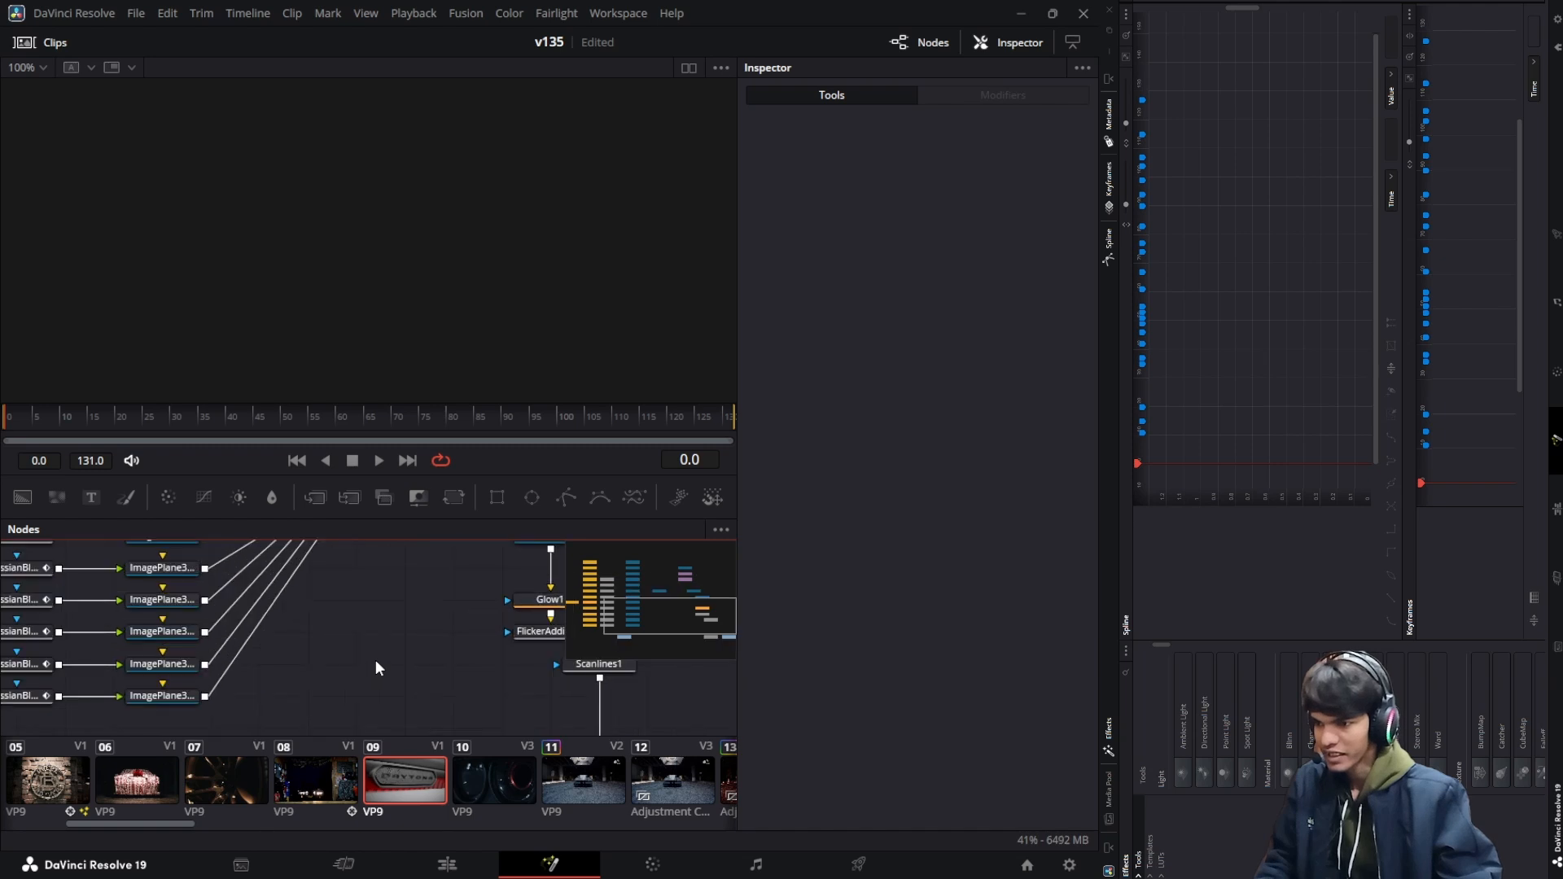
{"action": "scroll", "coordinate": [376, 668], "scroll_direction": "up", "scroll_amount": 4}
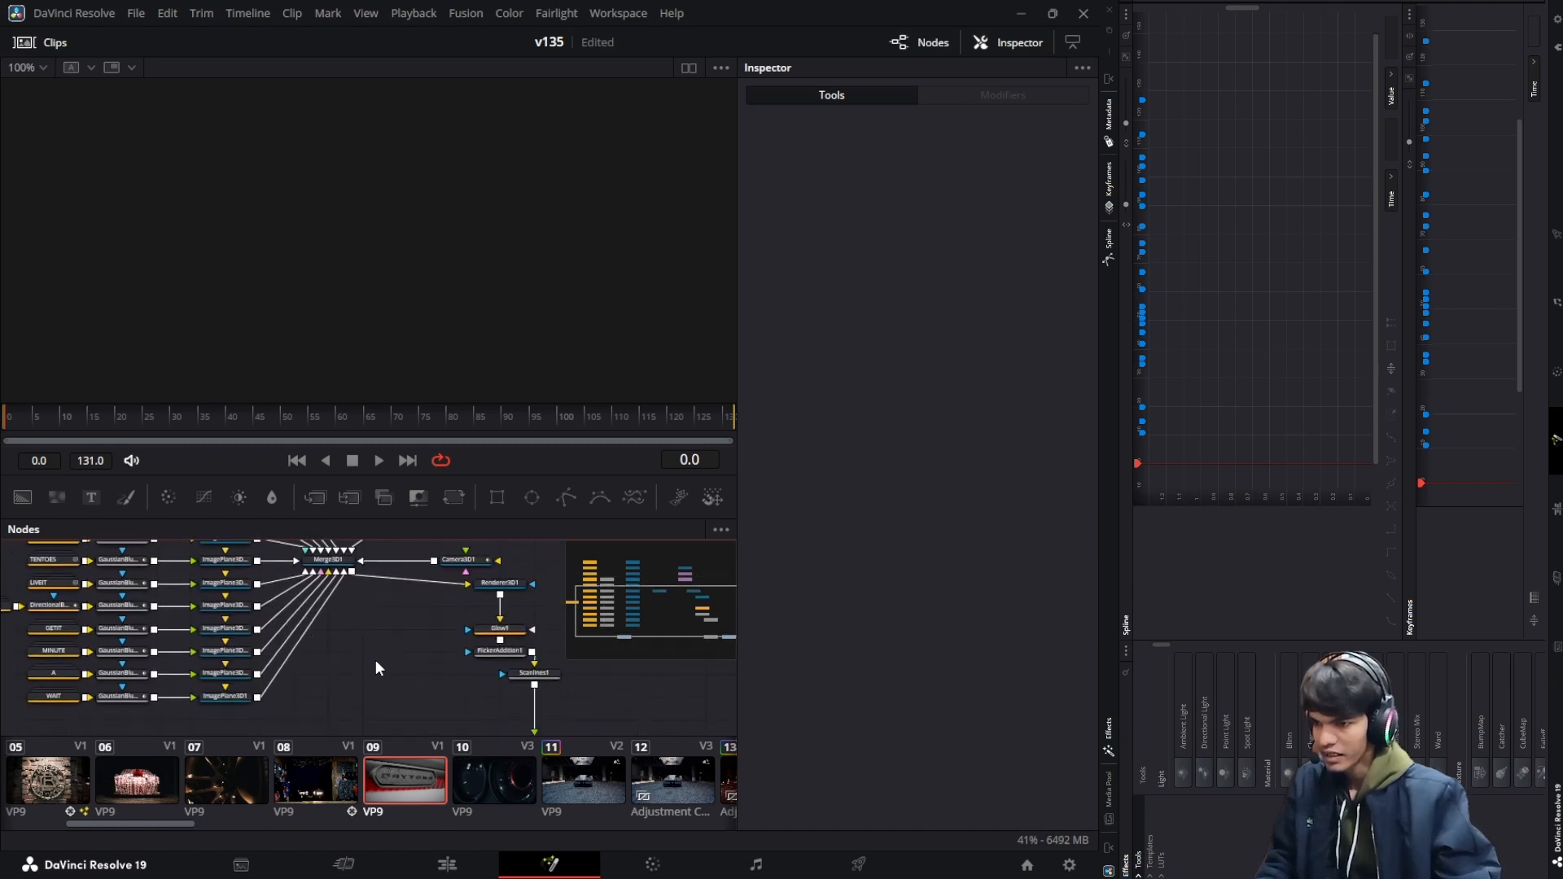
{"action": "scroll", "coordinate": [376, 666], "scroll_direction": "up", "scroll_amount": 4}
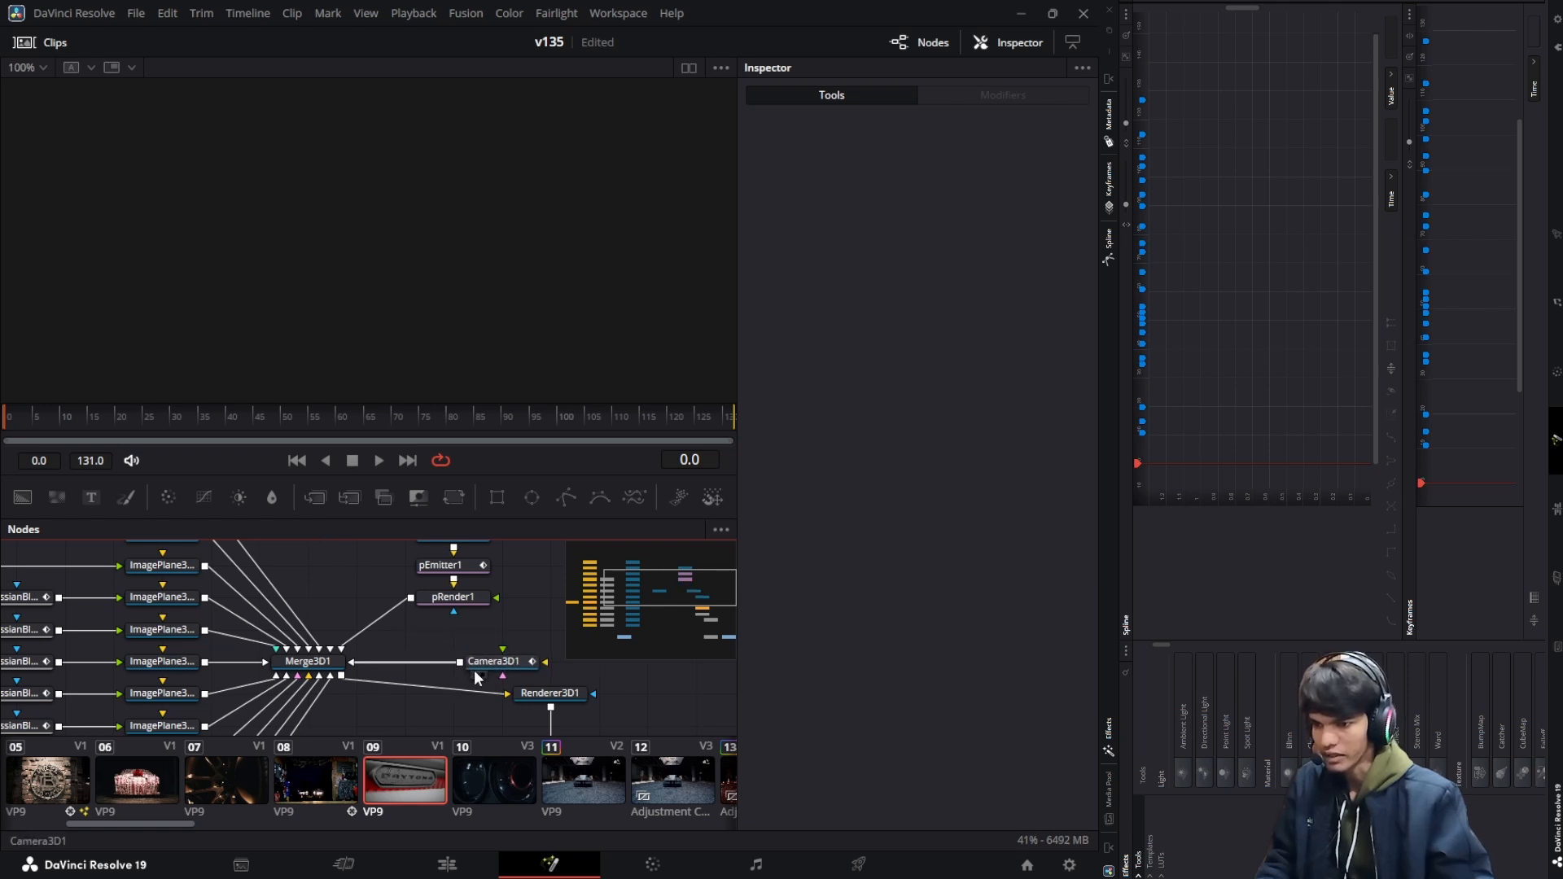
{"action": "left_click_drag", "start_coordinate": [495, 663], "coordinate": [358, 567]}
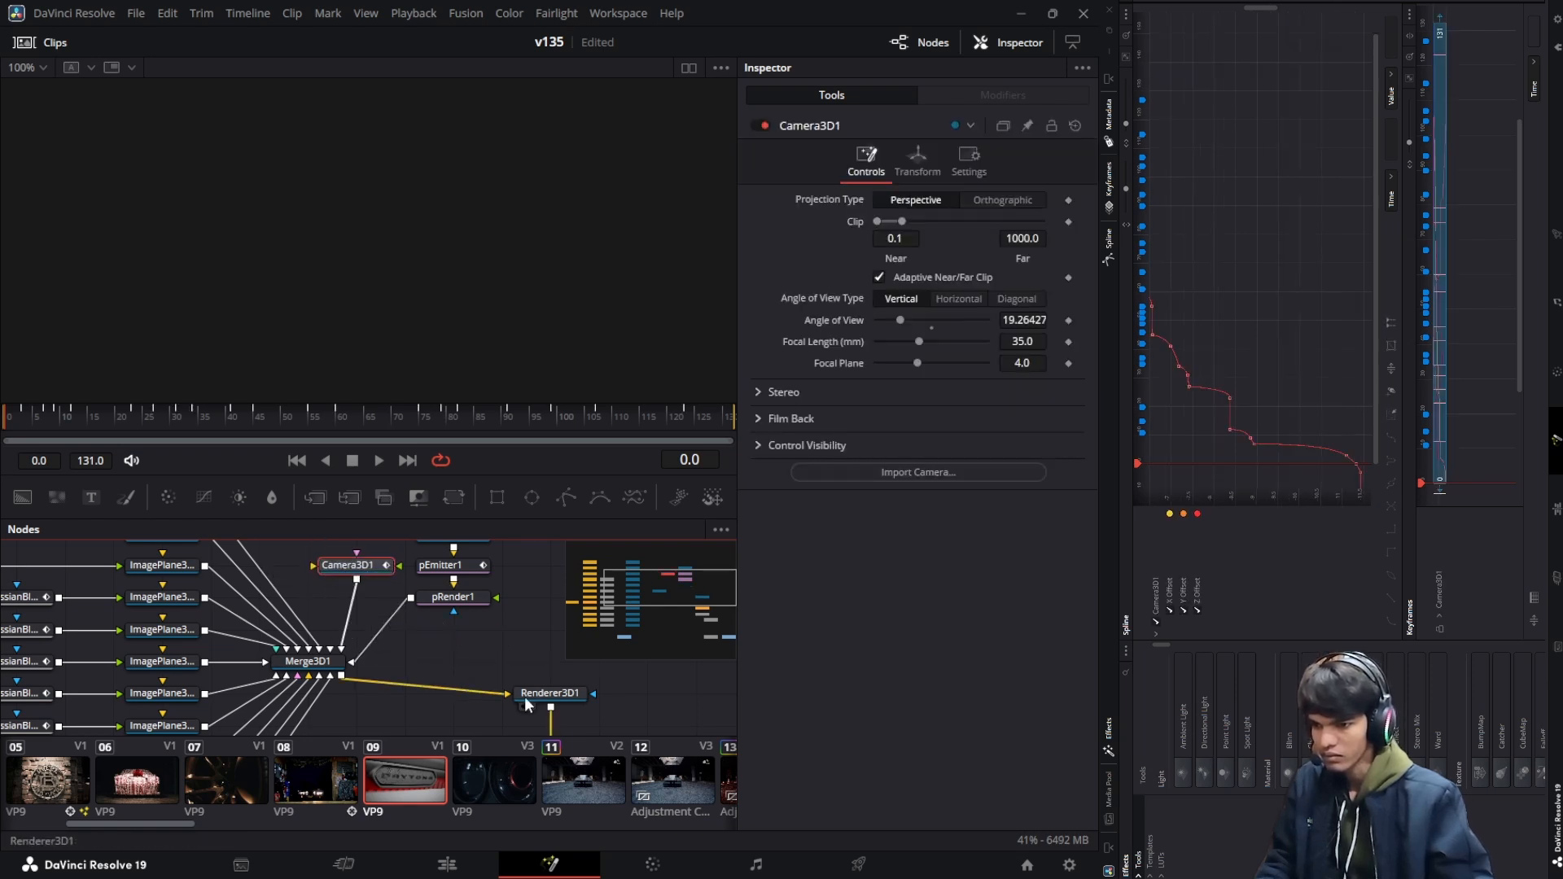
{"action": "mouse_move", "coordinate": [524, 696]}
{"action": "left_mouse_down"}
{"action": "mouse_move", "coordinate": [527, 628]}
{"action": "mouse_move", "coordinate": [534, 671]}
{"action": "left_mouse_up"}
{"action": "scroll", "coordinate": [472, 643], "scroll_direction": "down", "scroll_amount": 5}
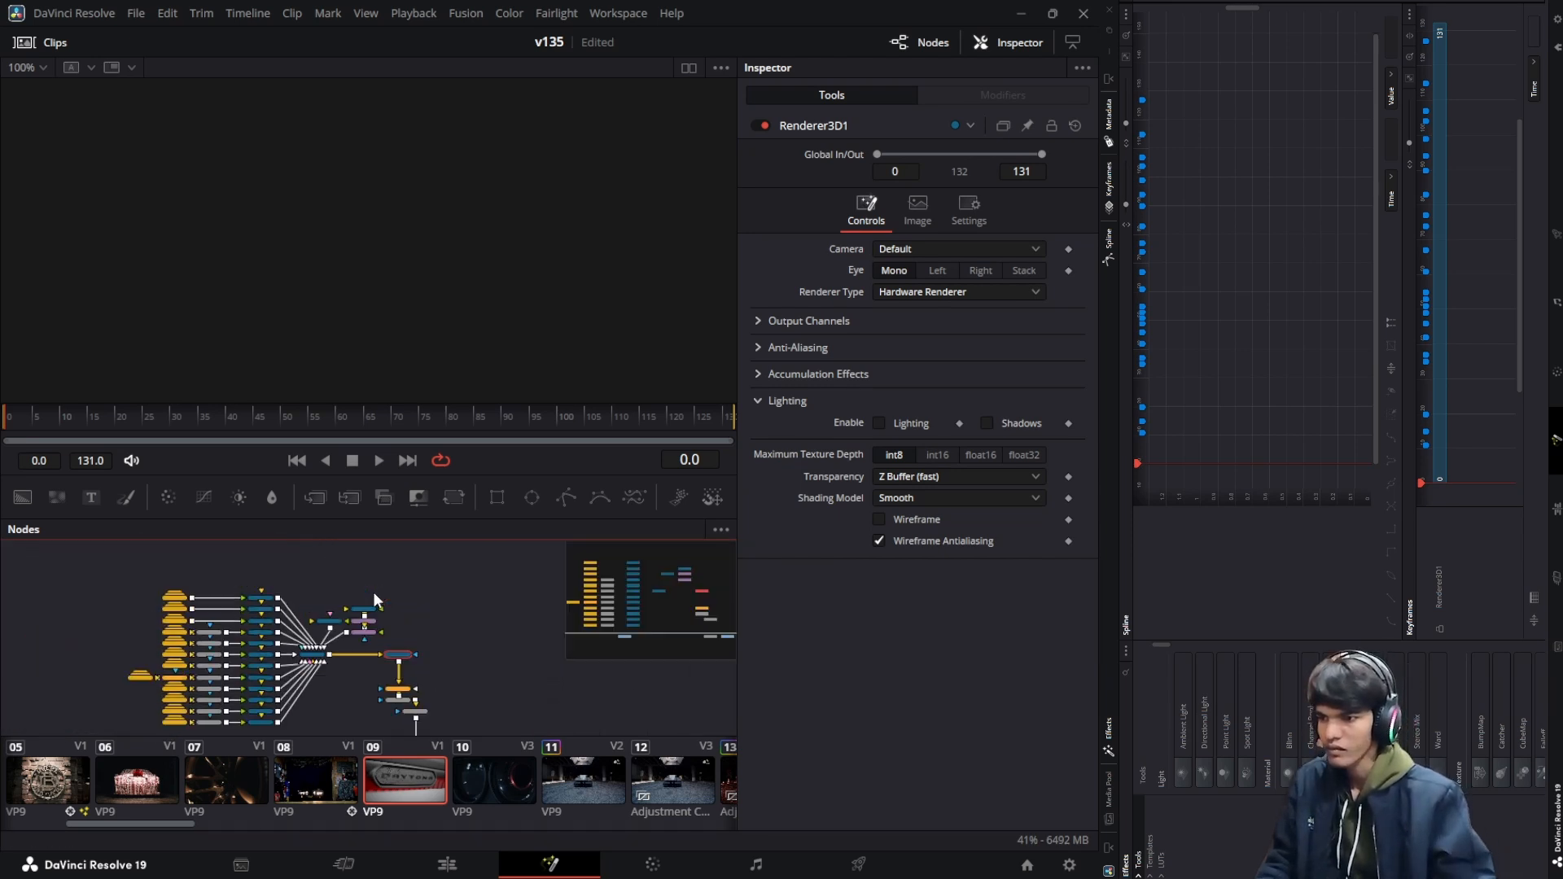
Delete the MediaIn1 node that feeds the Merge2 node in the Fusion Composition's node tree
{"action": "left_click_drag", "start_coordinate": [451, 698], "coordinate": [366, 244]}
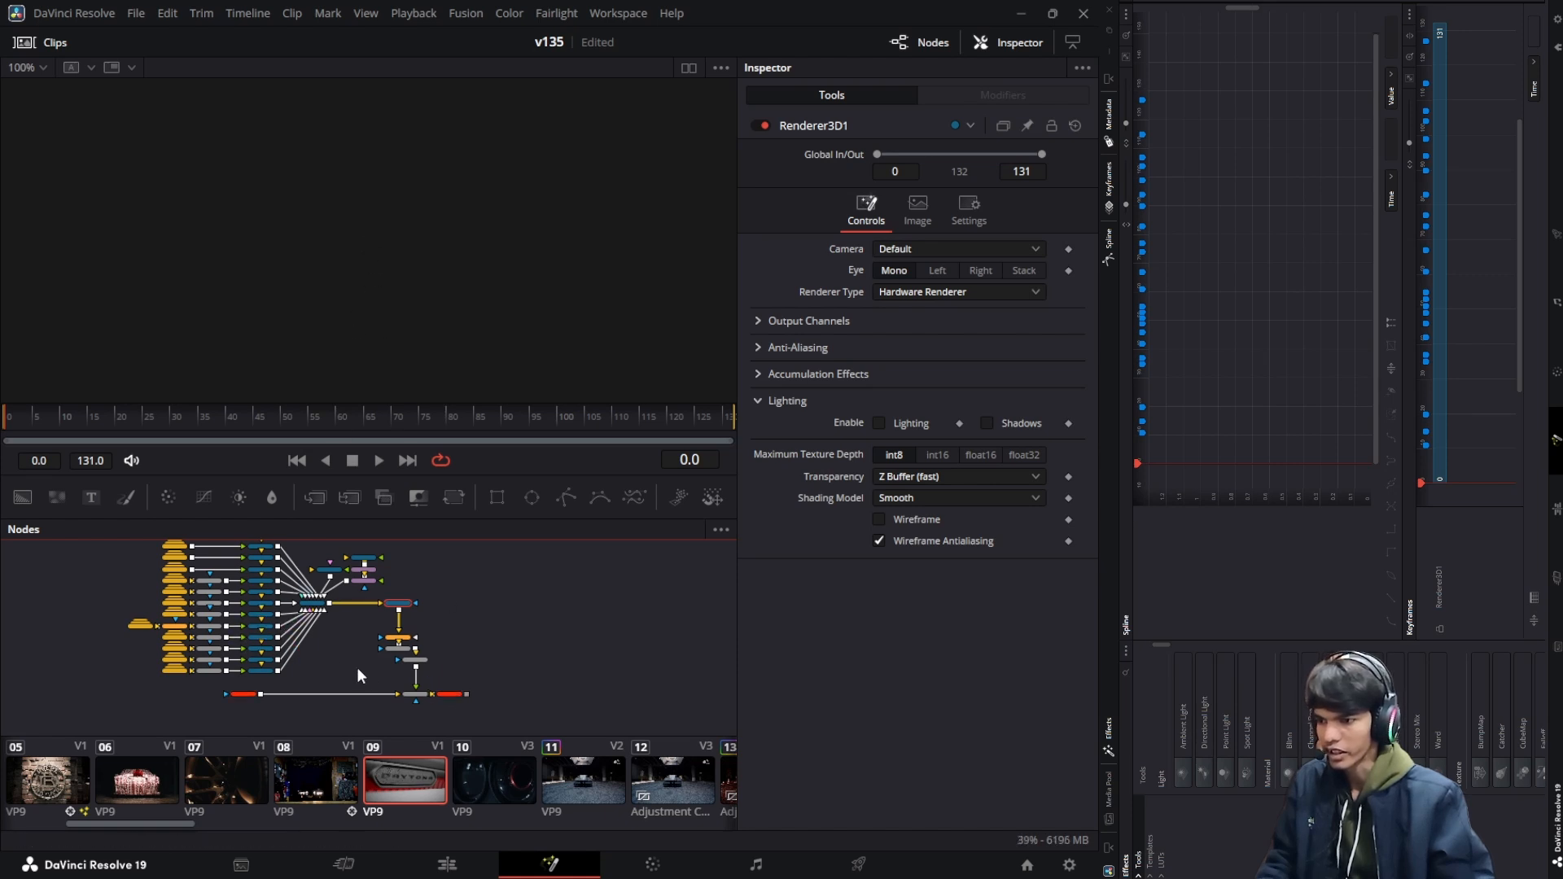
{"action": "left_click_drag", "start_coordinate": [313, 670], "coordinate": [331, 634]}
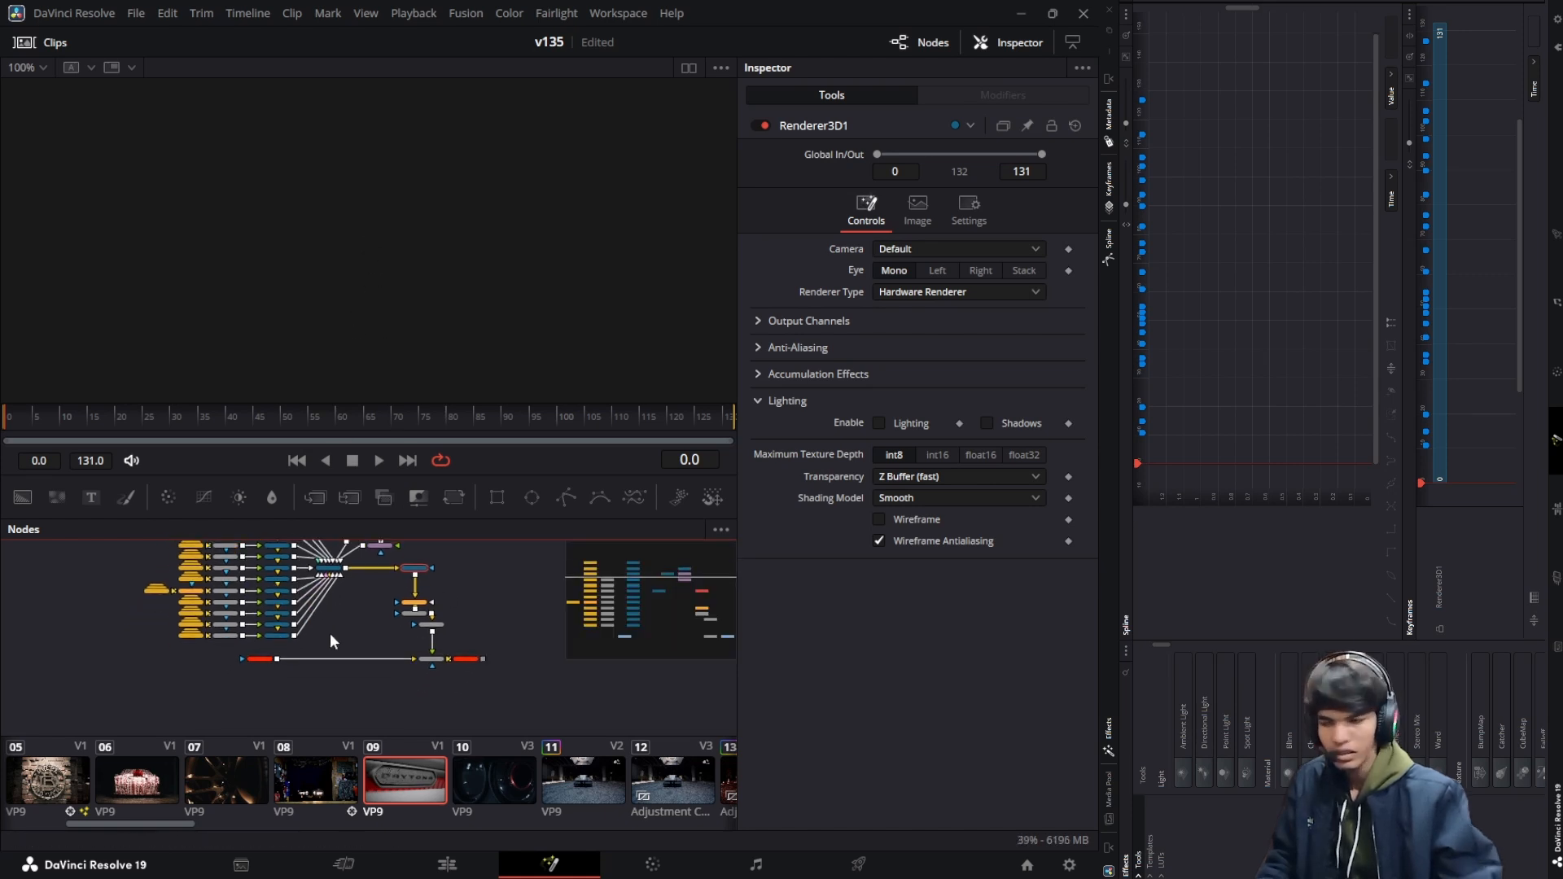
{"action": "scroll", "coordinate": [330, 634], "scroll_direction": "up", "scroll_amount": 5}
{"action": "scroll", "coordinate": [330, 634], "scroll_direction": "down", "scroll_amount": 3}
{"action": "scroll", "coordinate": [330, 633], "scroll_direction": "up", "scroll_amount": 2}
{"action": "scroll", "coordinate": [329, 632], "scroll_direction": "left", "scroll_amount": 3}
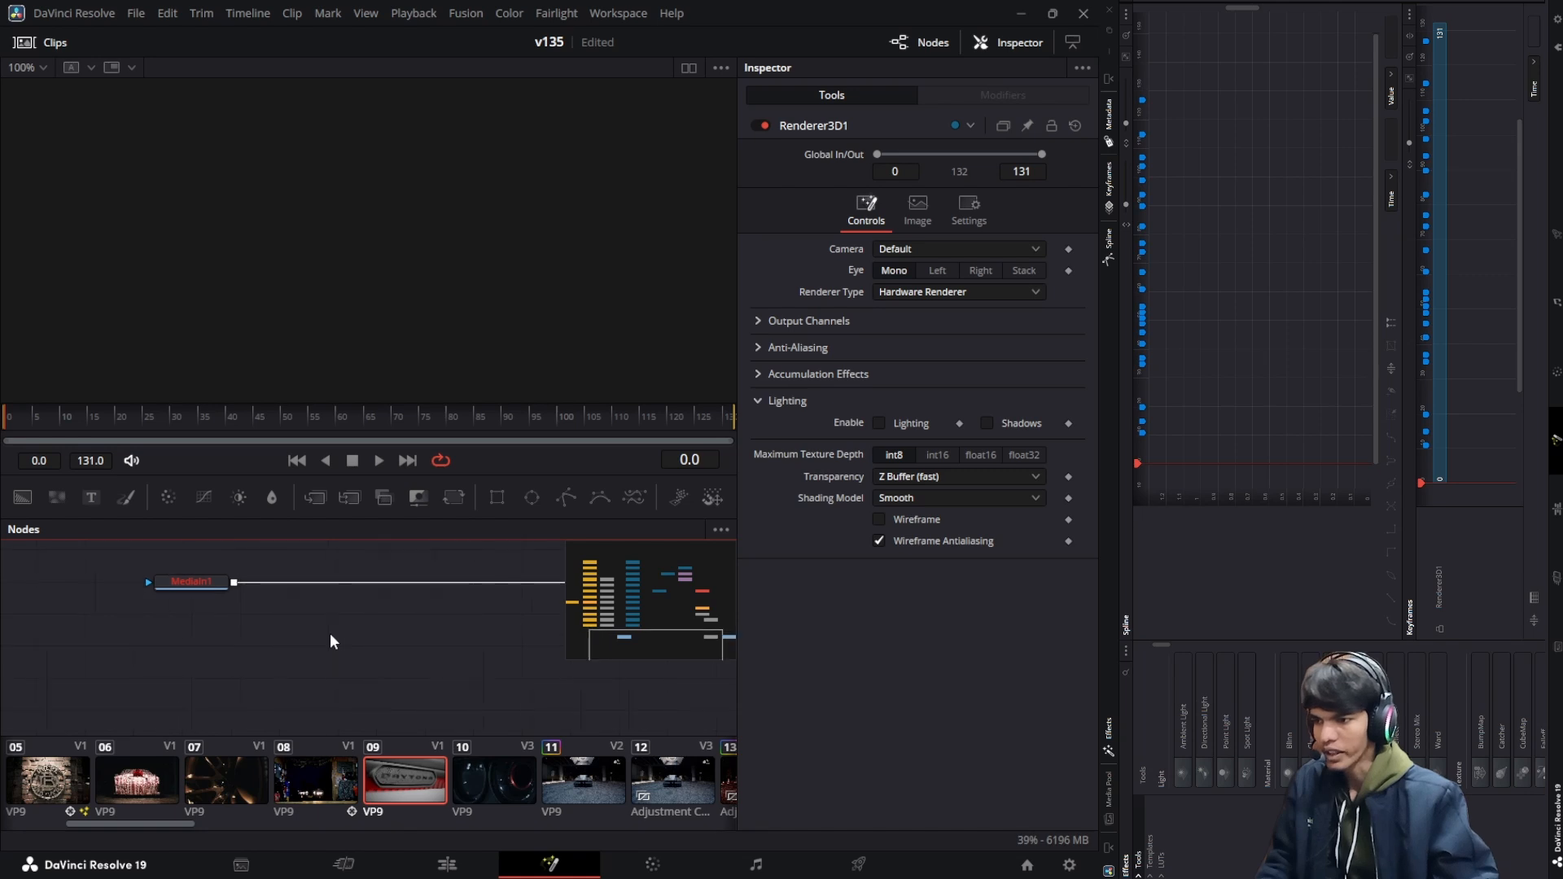
{"action": "left_click", "coordinate": [237, 586]}
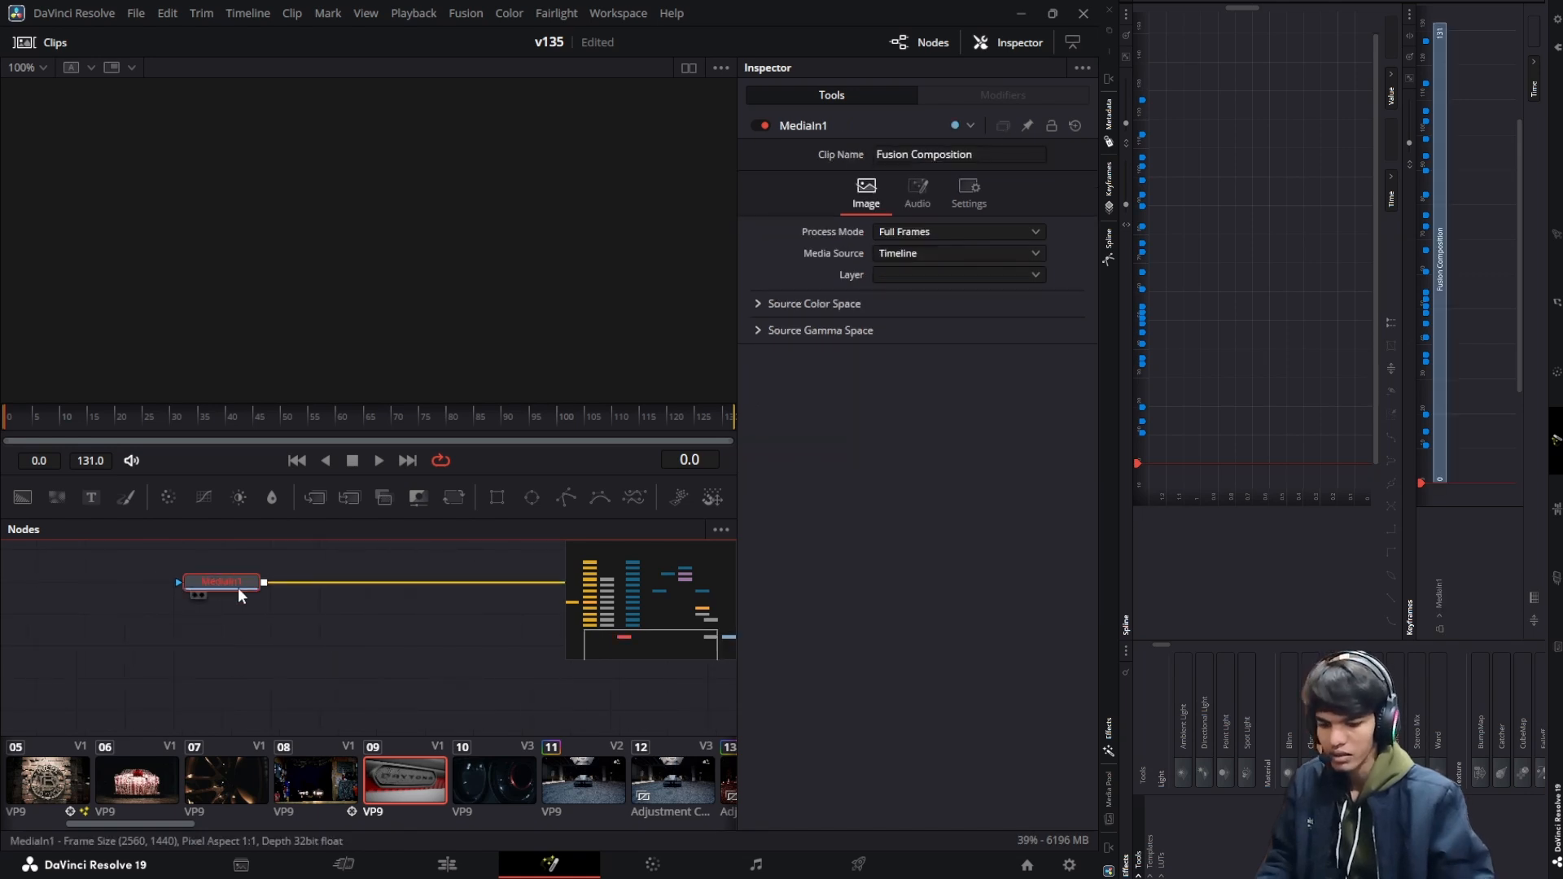
{"action": "key", "text": "Delete"}
Add a Background node in place of the removed media input and connect its output to Merge2's background input
{"action": "key", "text": "shift+space"}
{"action": "type", "text": "flickerbg"}
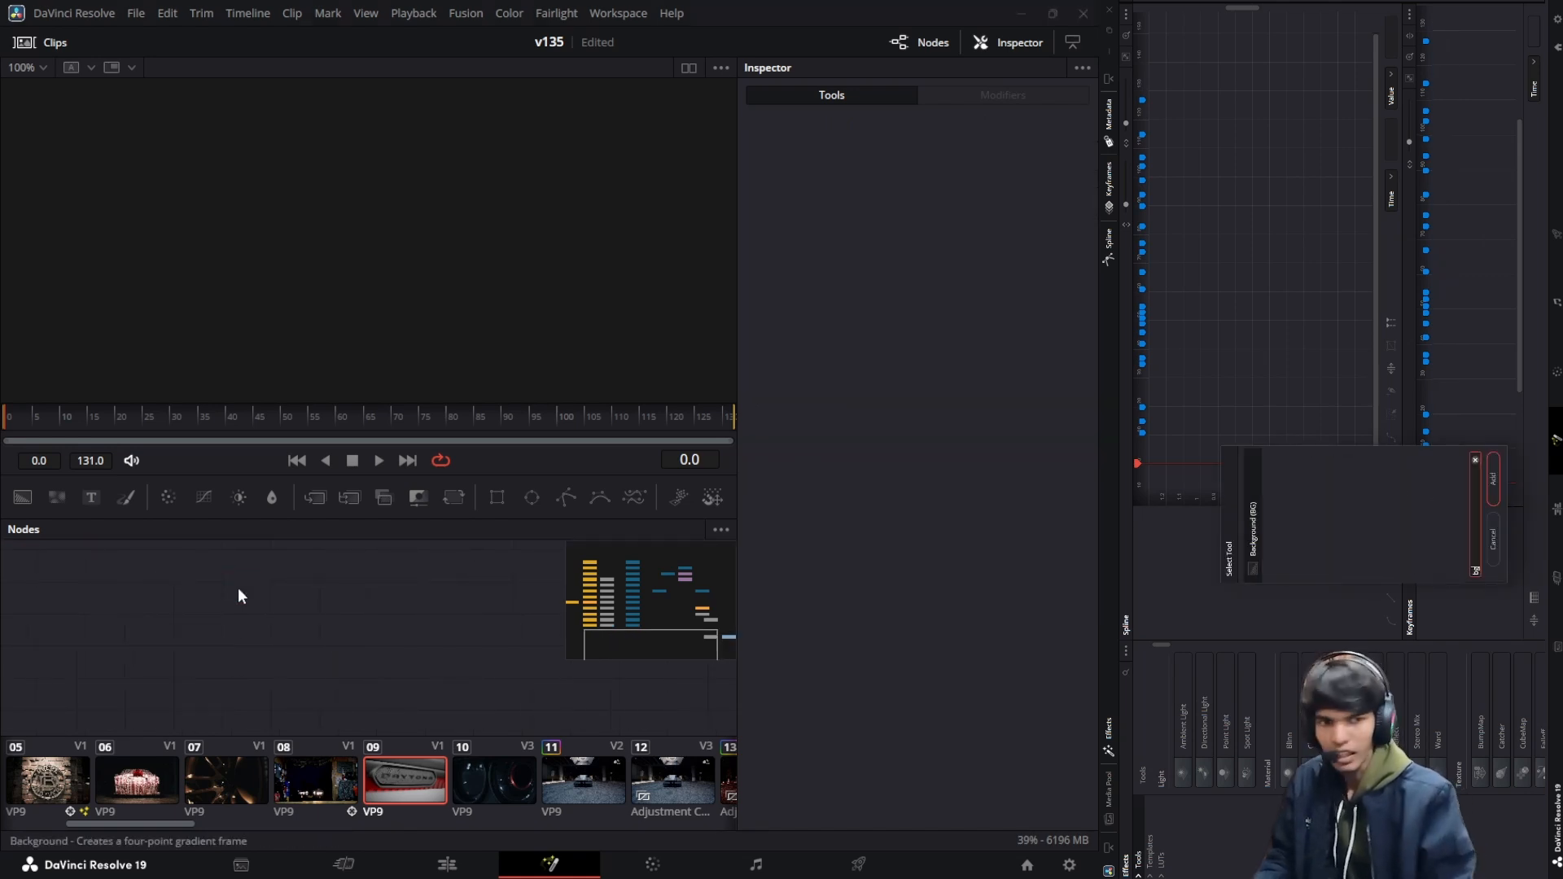
{"action": "key", "text": "Return"}
{"action": "left_click_drag", "start_coordinate": [391, 608], "coordinate": [238, 641]}
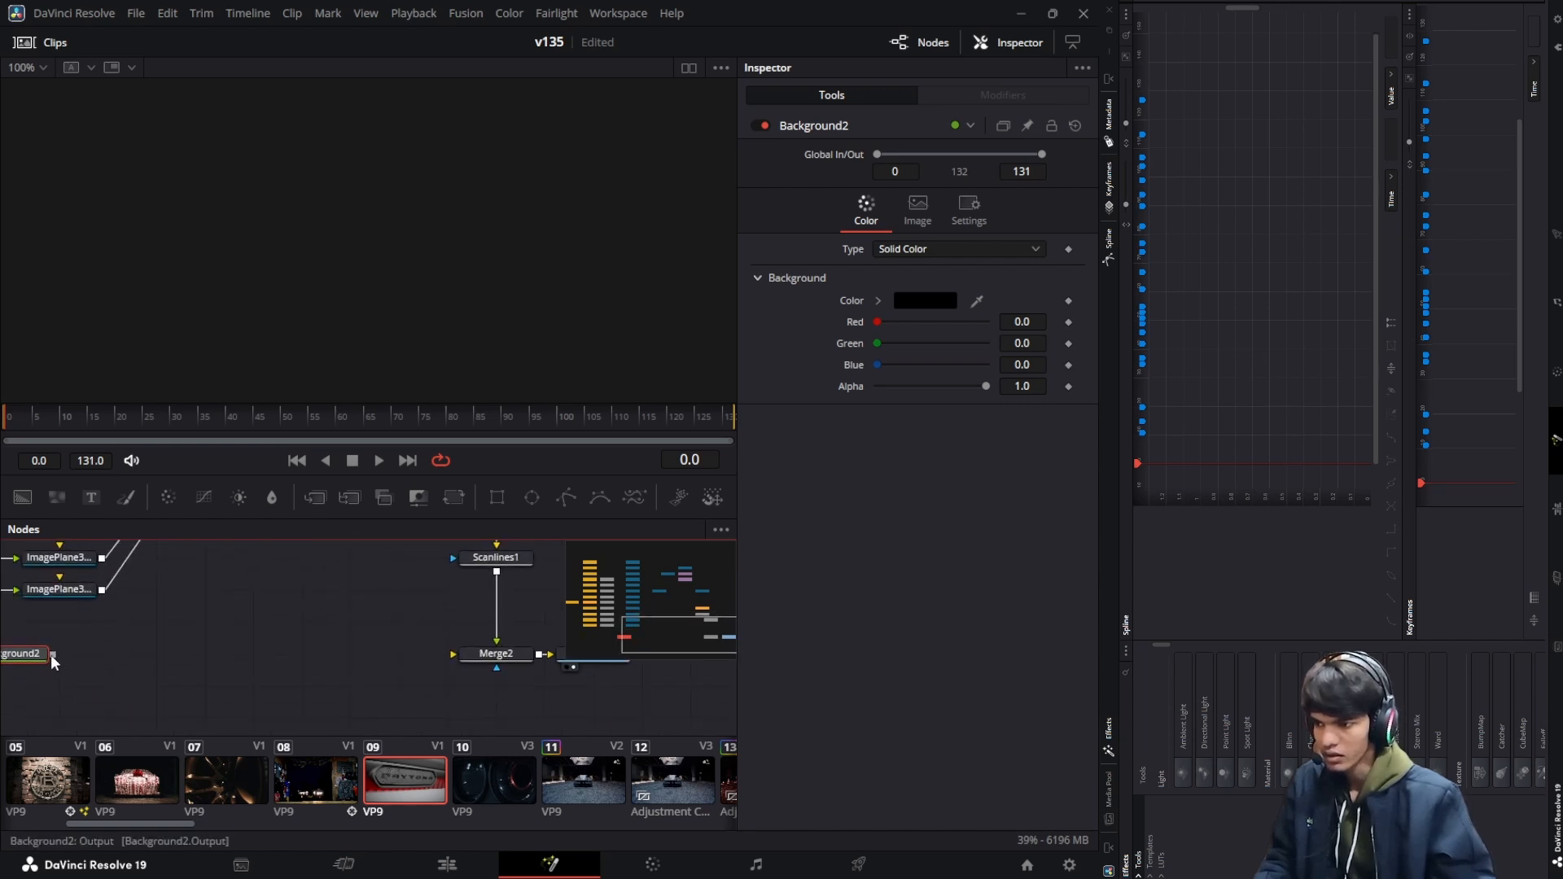
{"action": "left_click_drag", "start_coordinate": [52, 655], "coordinate": [410, 660]}
{"action": "scroll", "coordinate": [191, 580], "scroll_direction": "up", "scroll_amount": 3}
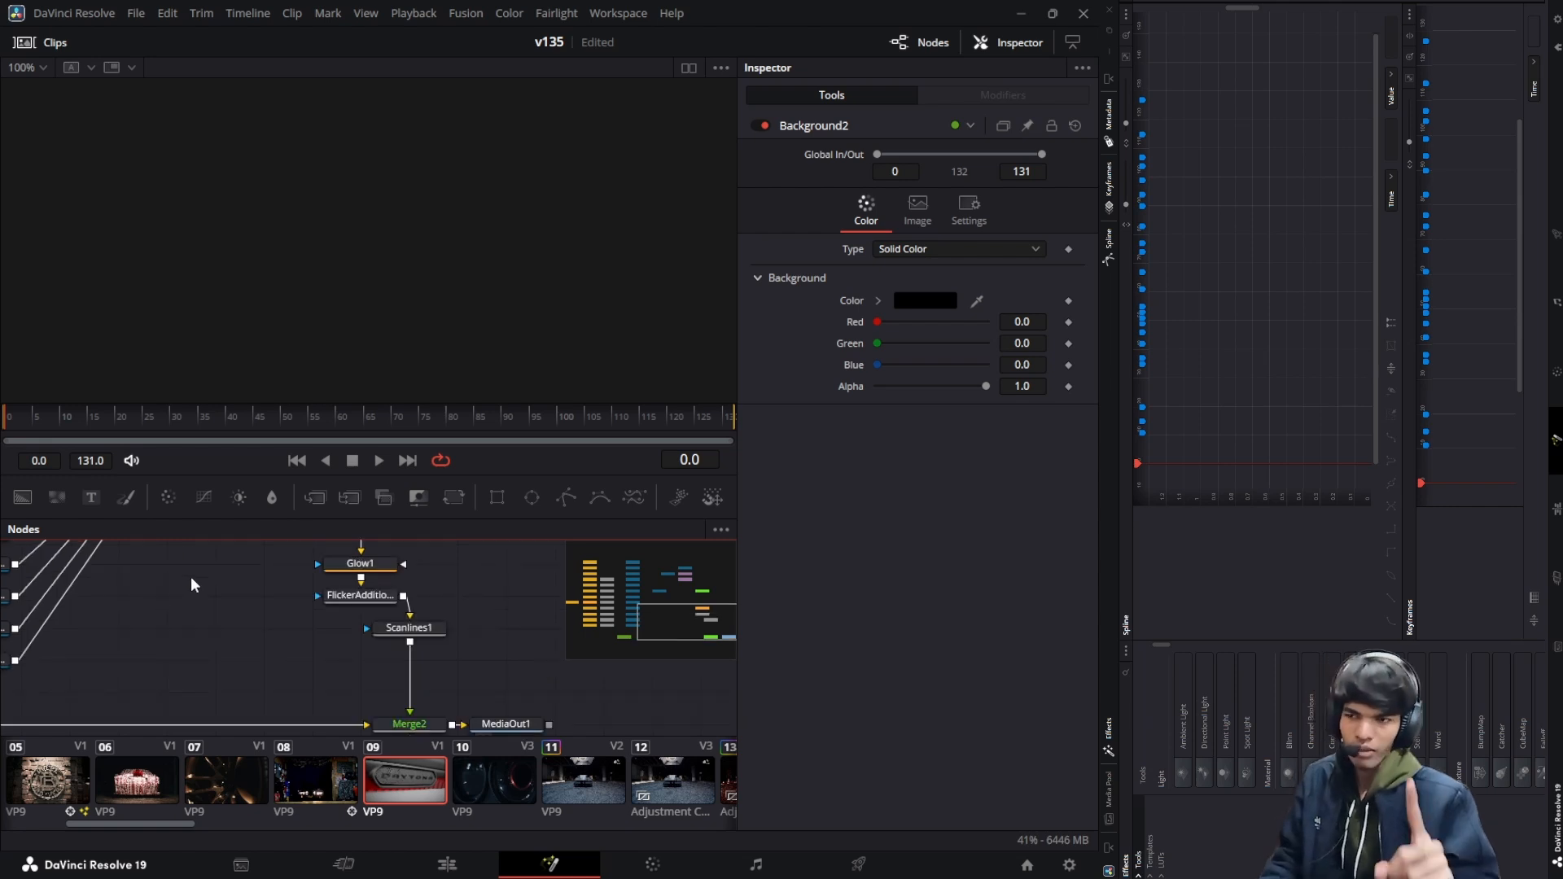
Check the MediaOut1 result at the last frame, 131, and return the playhead to frame 0
{"action": "scroll", "coordinate": [483, 224], "scroll_direction": "up", "scroll_amount": 3}
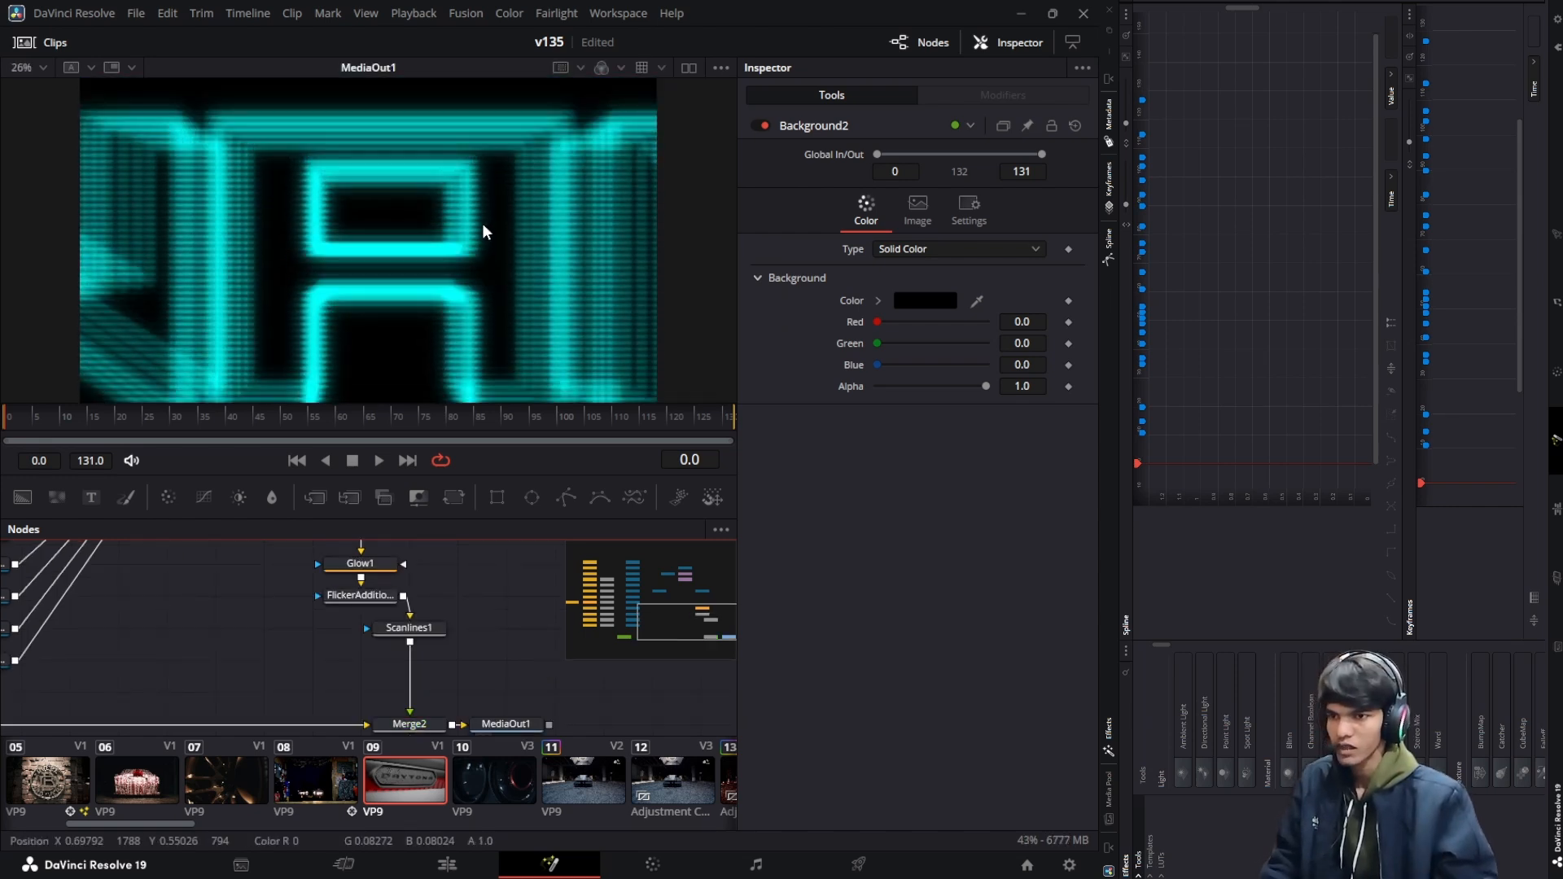
{"action": "scroll", "coordinate": [482, 225], "scroll_direction": "up", "scroll_amount": 2}
{"action": "scroll", "coordinate": [482, 223], "scroll_direction": "down", "scroll_amount": 3}
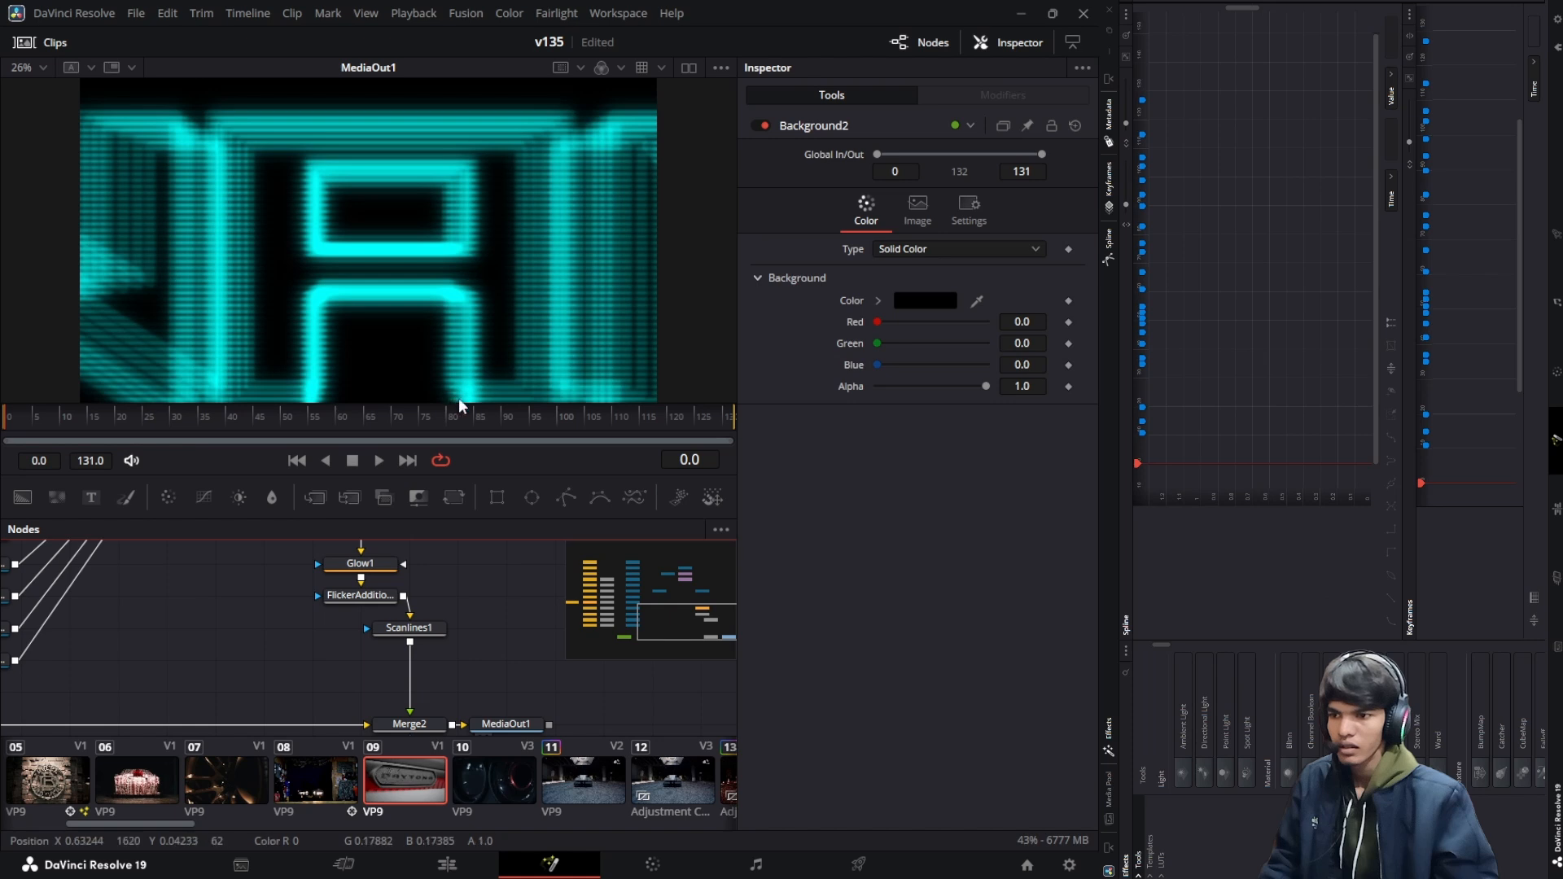
{"action": "left_click", "coordinate": [648, 416]}
{"action": "left_click_drag", "start_coordinate": [696, 411], "coordinate": [731, 414]}
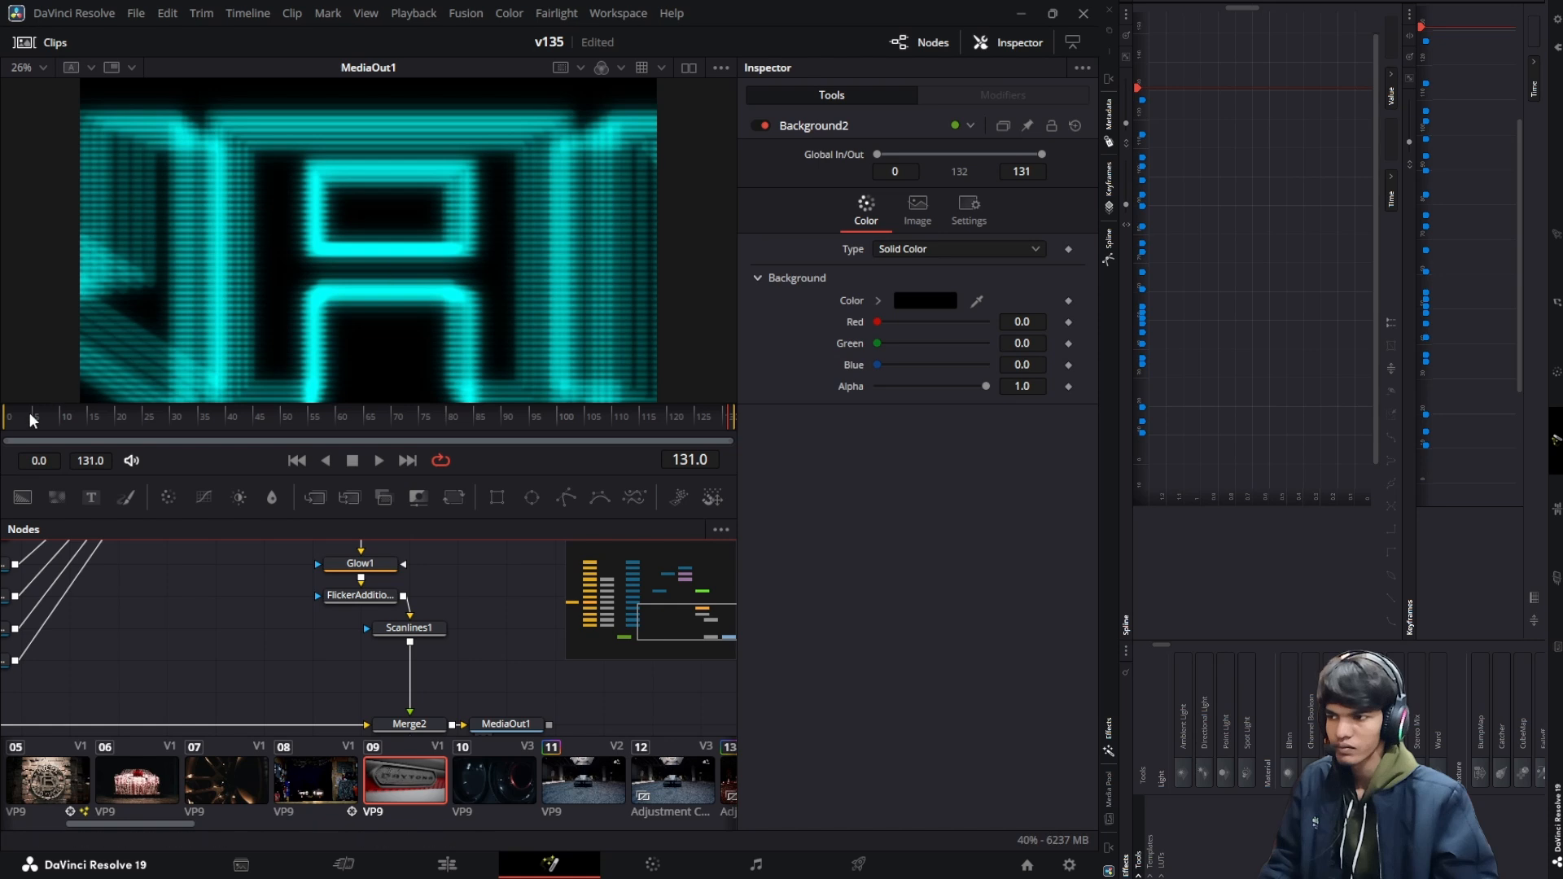
{"action": "left_click_drag", "start_coordinate": [156, 594], "coordinate": [429, 736]}
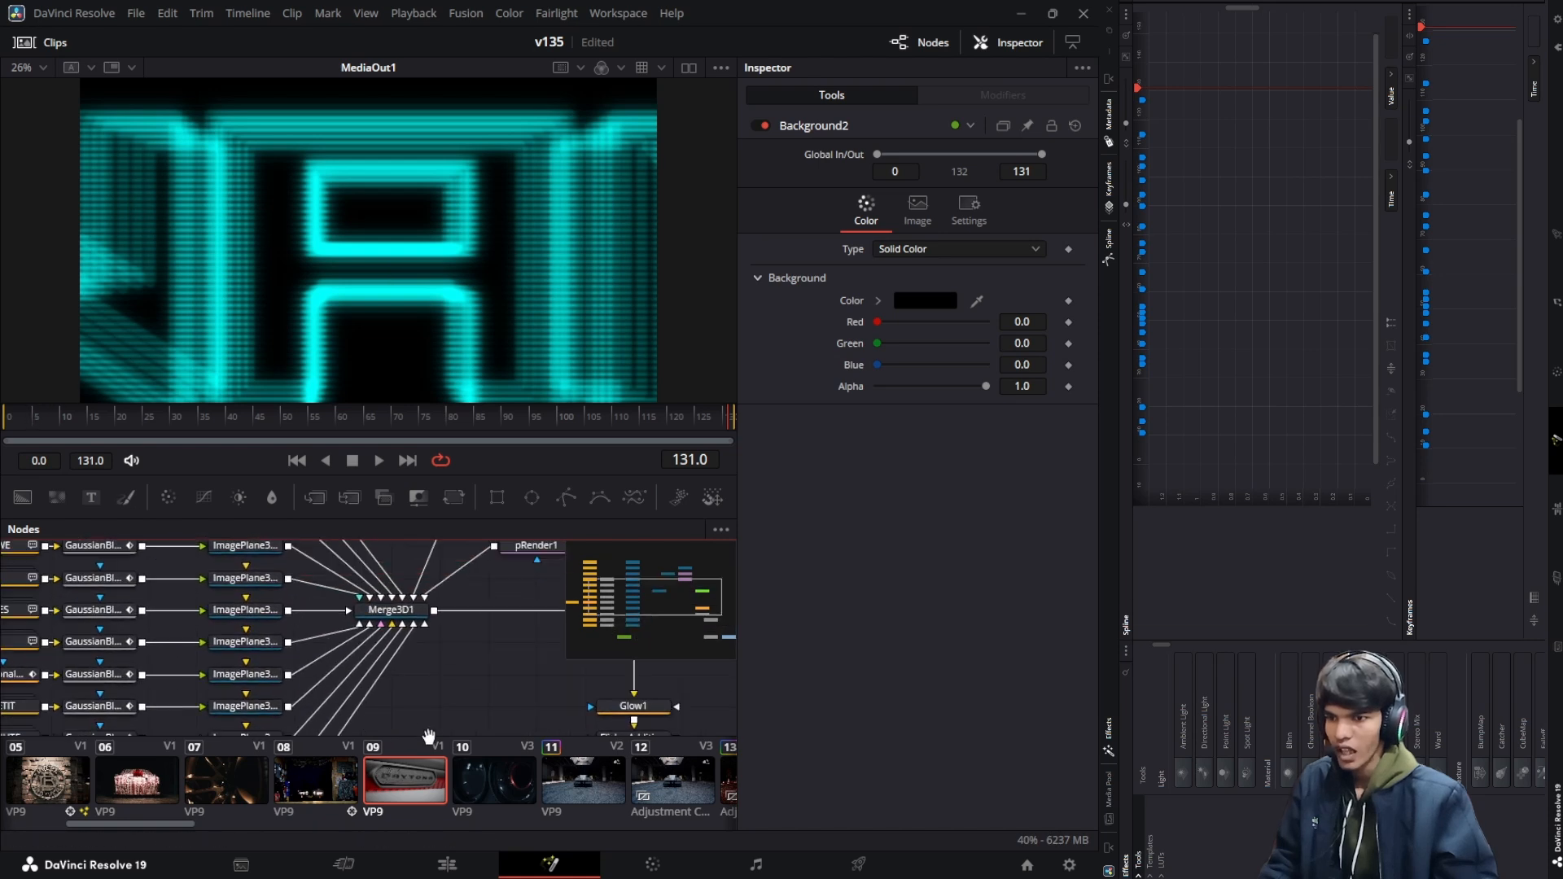
{"action": "left_click_drag", "start_coordinate": [353, 652], "coordinate": [527, 698]}
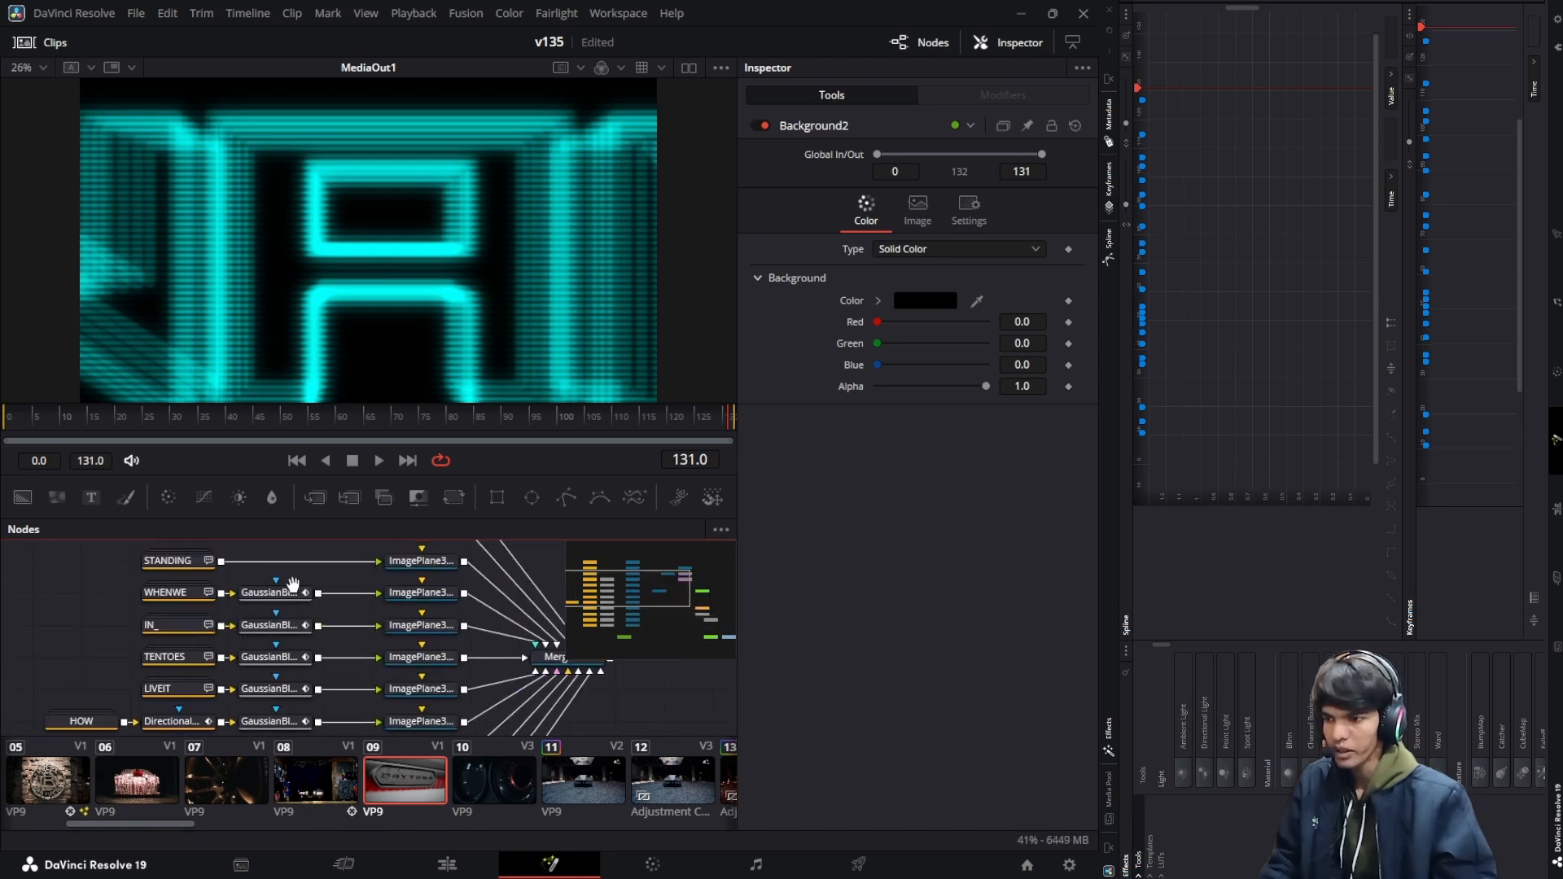
{"action": "left_click_drag", "start_coordinate": [294, 586], "coordinate": [324, 634]}
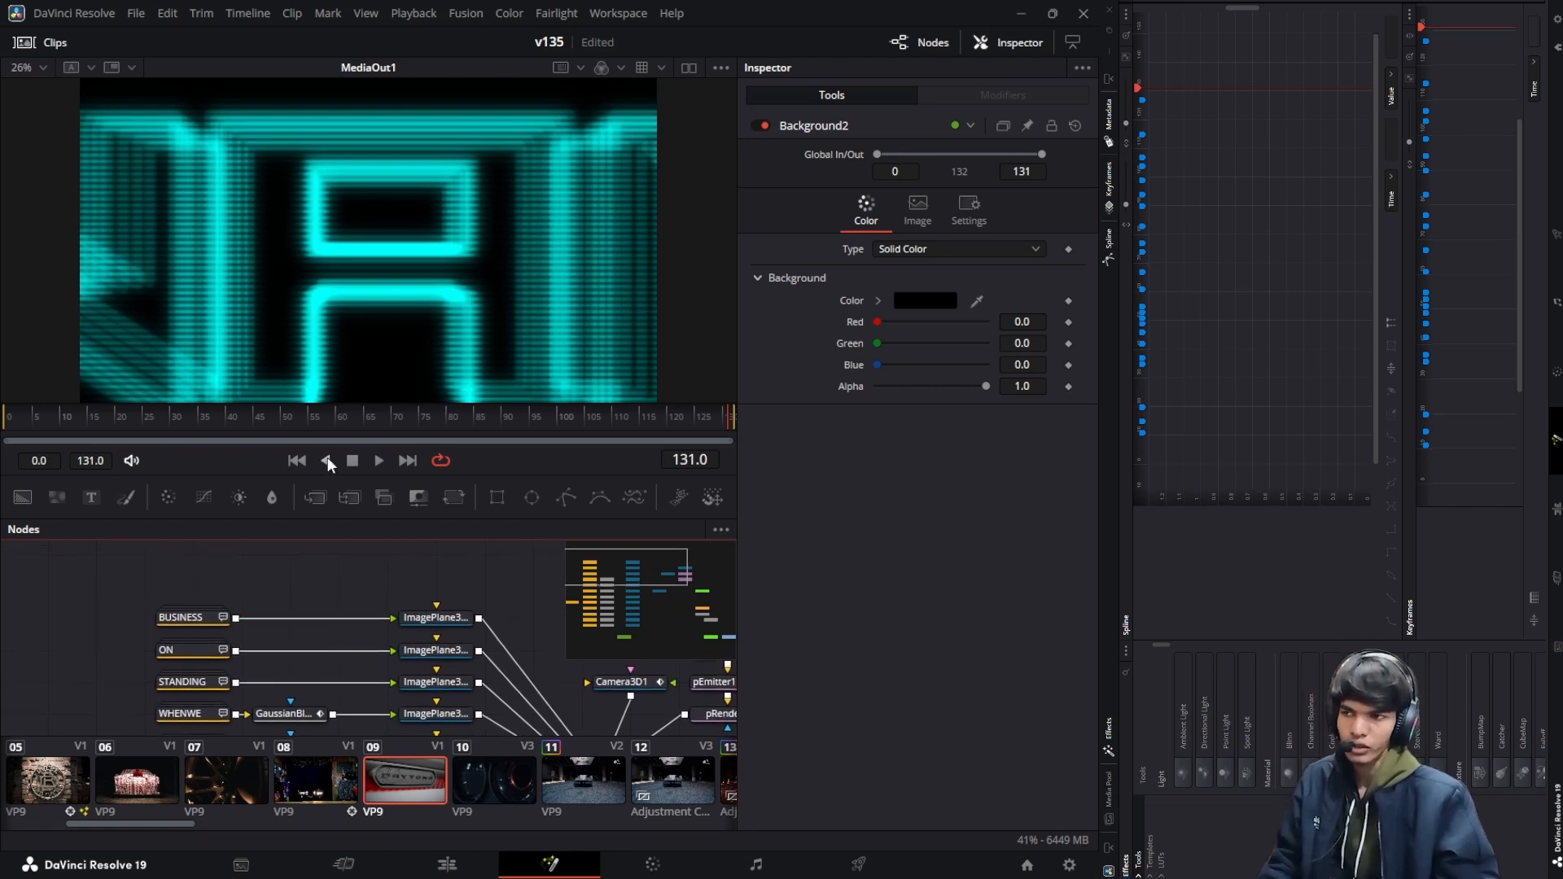
{"action": "mouse_move", "coordinate": [275, 647]}
{"action": "left_mouse_down"}
{"action": "mouse_move", "coordinate": [260, 527]}
{"action": "mouse_move", "coordinate": [286, 534]}
{"action": "mouse_move", "coordinate": [302, 635]}
{"action": "left_mouse_up"}
{"action": "scroll", "coordinate": [480, 182], "scroll_direction": "down", "scroll_amount": 1}
{"action": "scroll", "coordinate": [479, 182], "scroll_direction": "up", "scroll_amount": 2}
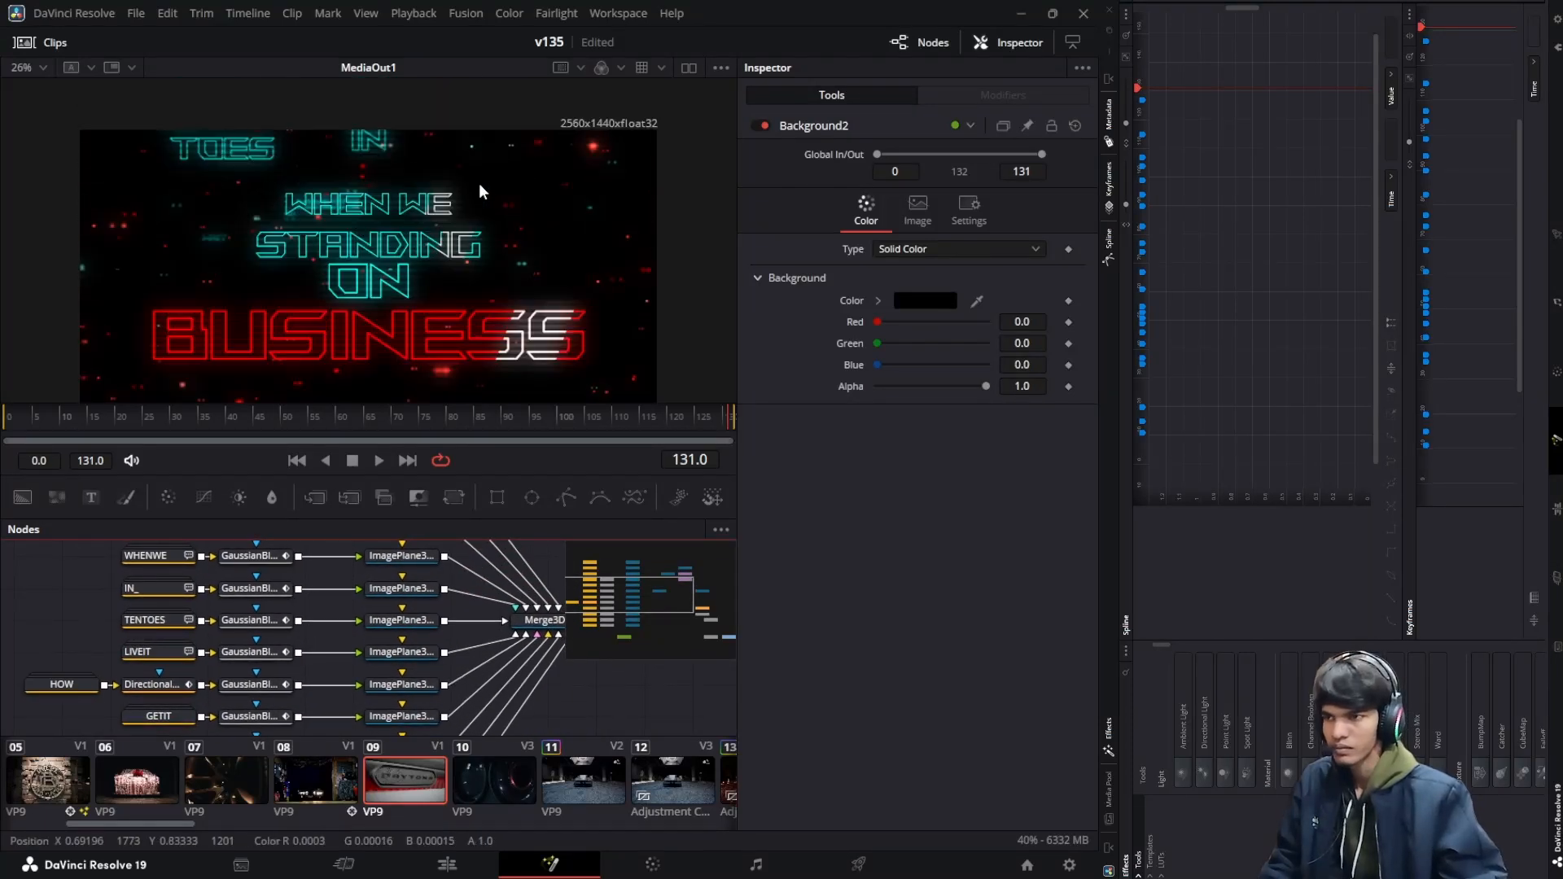
{"action": "scroll", "coordinate": [479, 183], "scroll_direction": "down", "scroll_amount": 3}
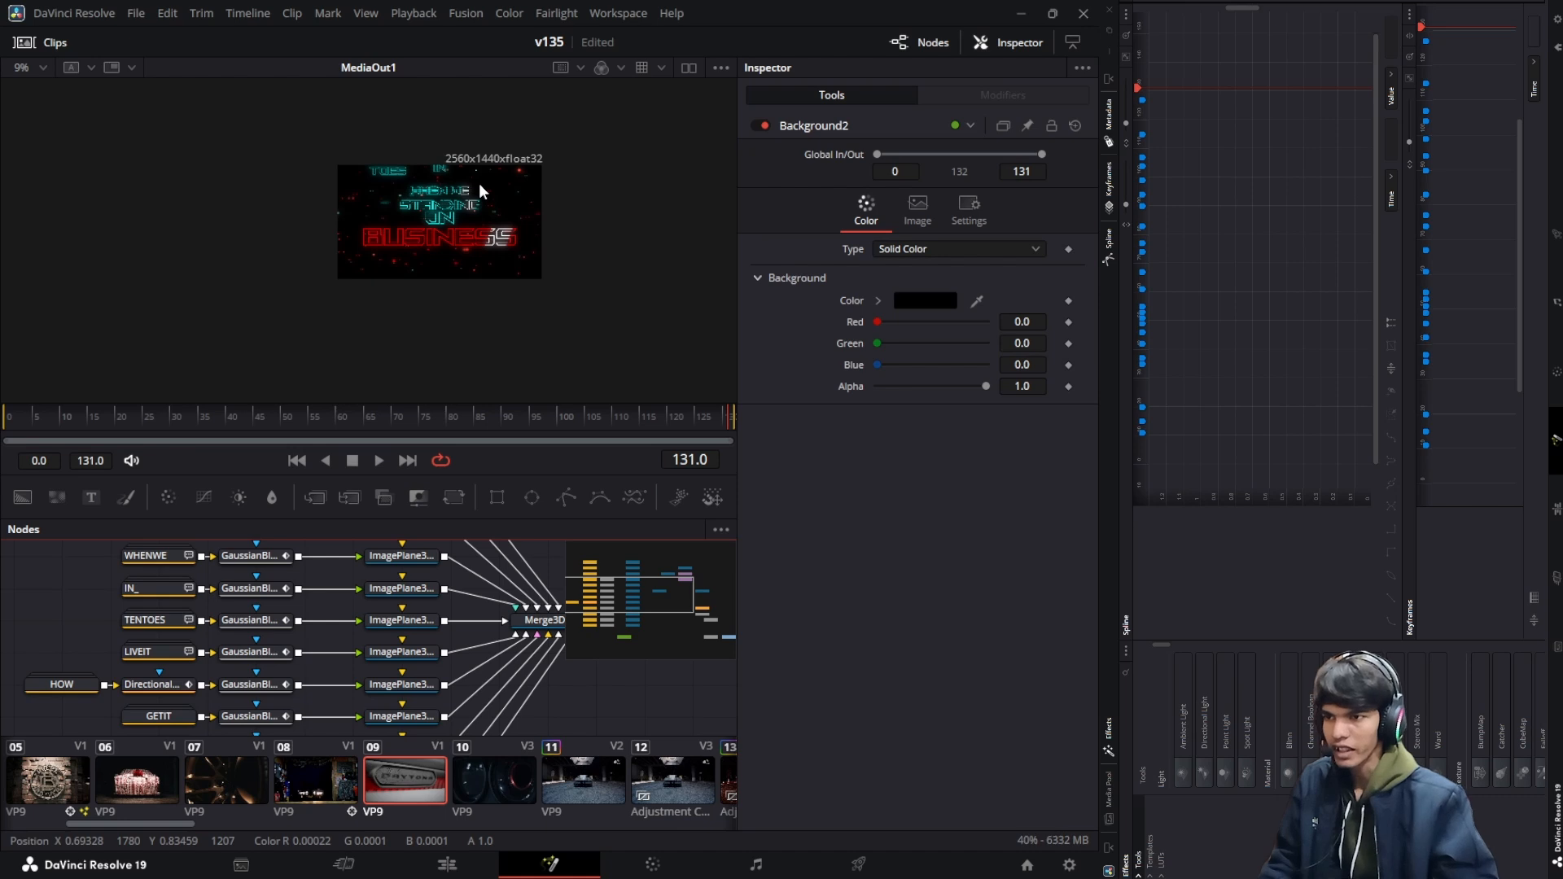
{"action": "scroll", "coordinate": [479, 184], "scroll_direction": "up", "scroll_amount": 1}
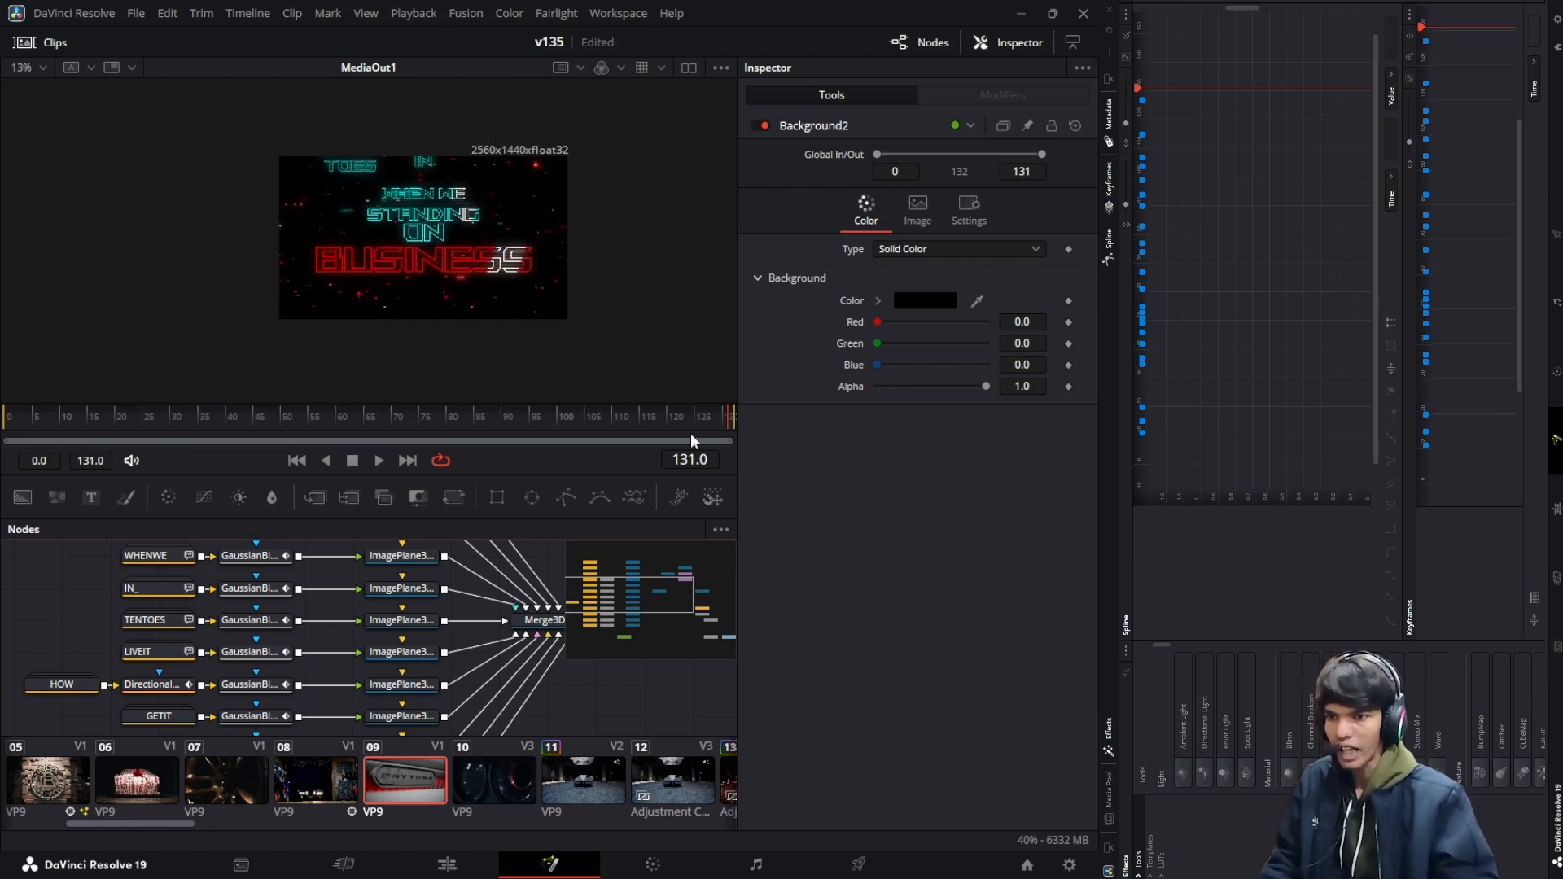
{"action": "key", "text": "Home"}
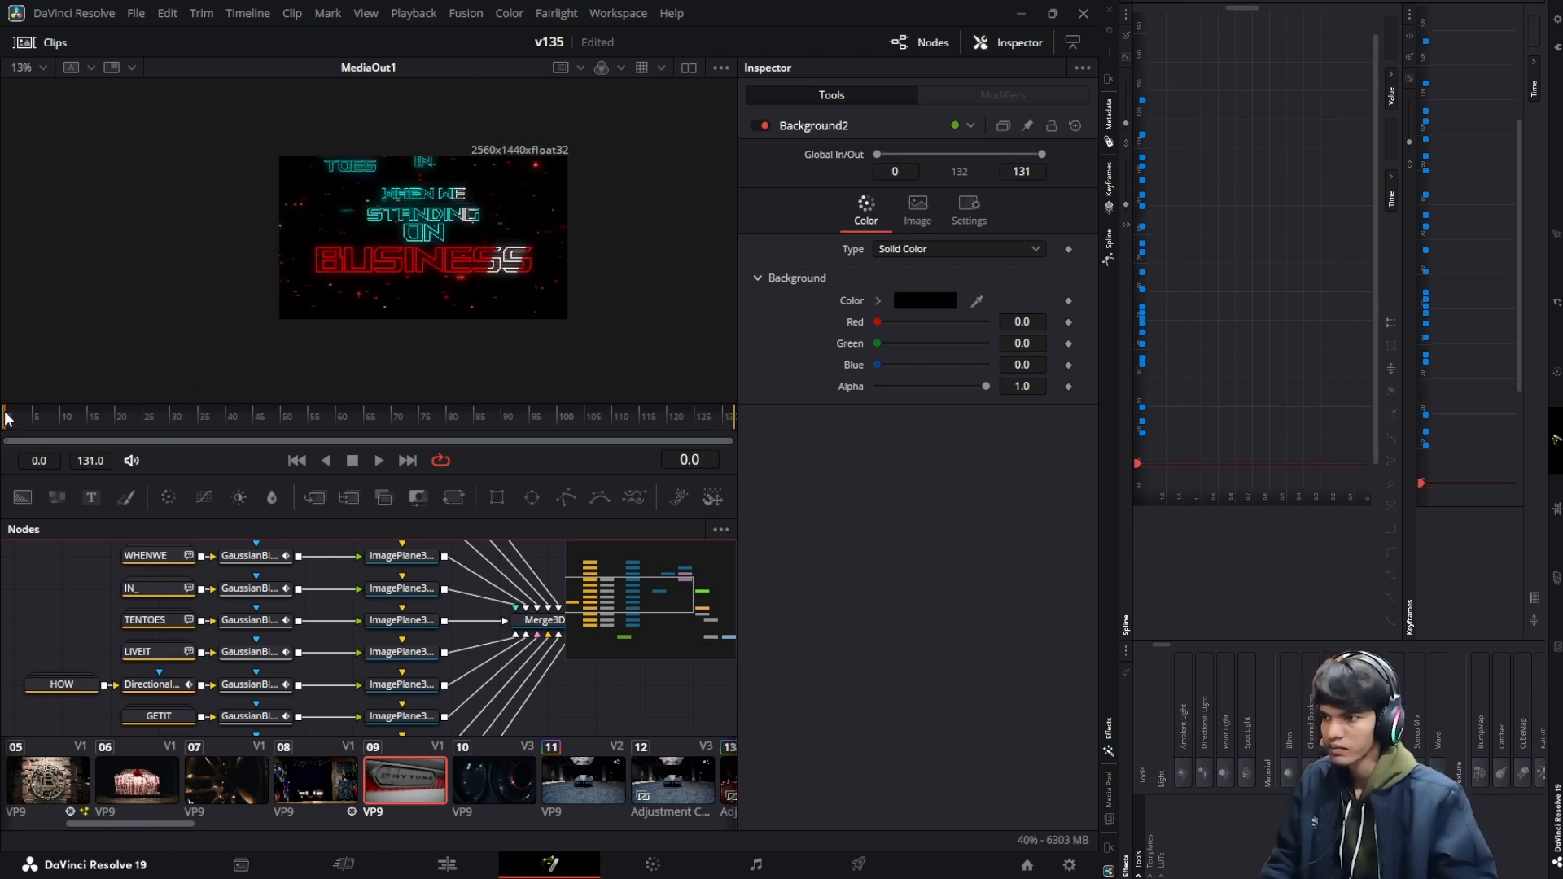
Switch to the Edit page and open Render in Place for the Fusion Composition clip on V2
{"action": "left_click", "coordinate": [440, 868]}
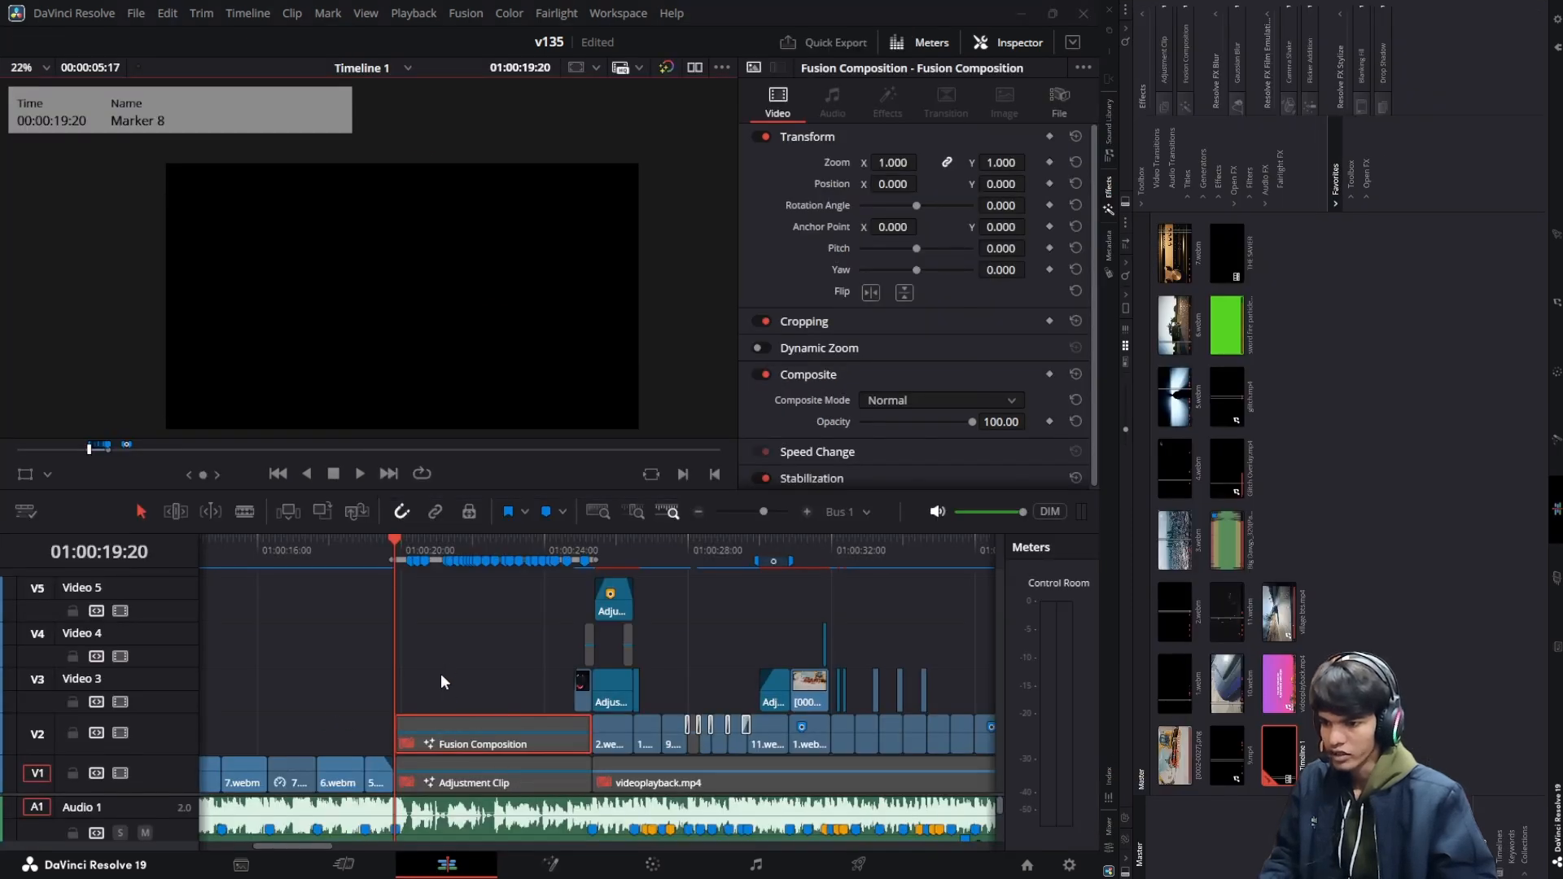
{"action": "left_click", "coordinate": [441, 742]}
{"action": "key", "text": "d"}
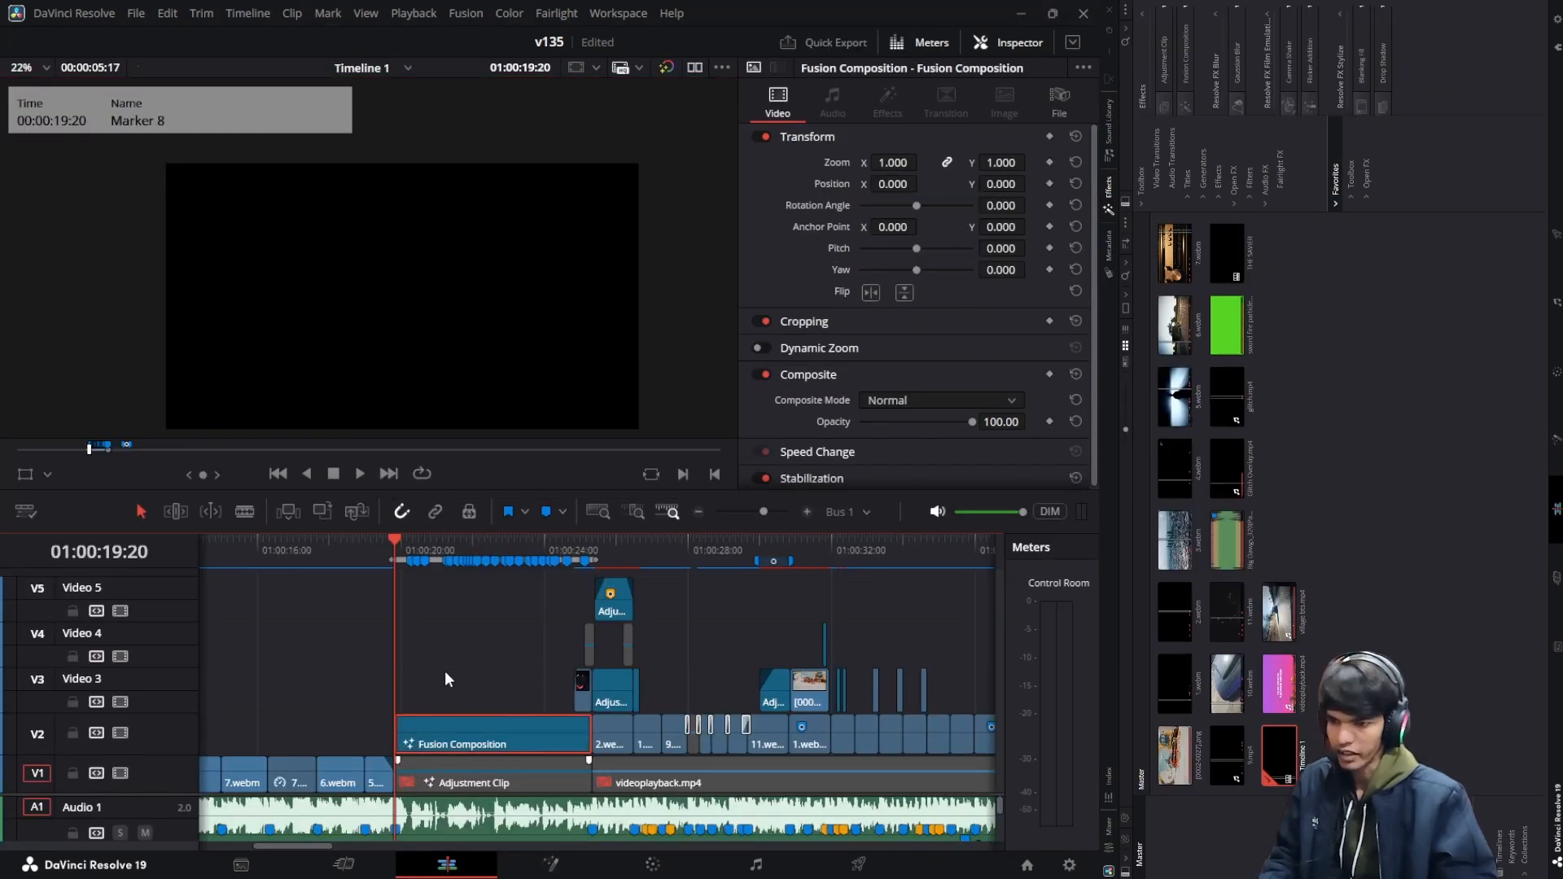
{"action": "left_click", "coordinate": [441, 661]}
{"action": "left_click", "coordinate": [447, 736]}
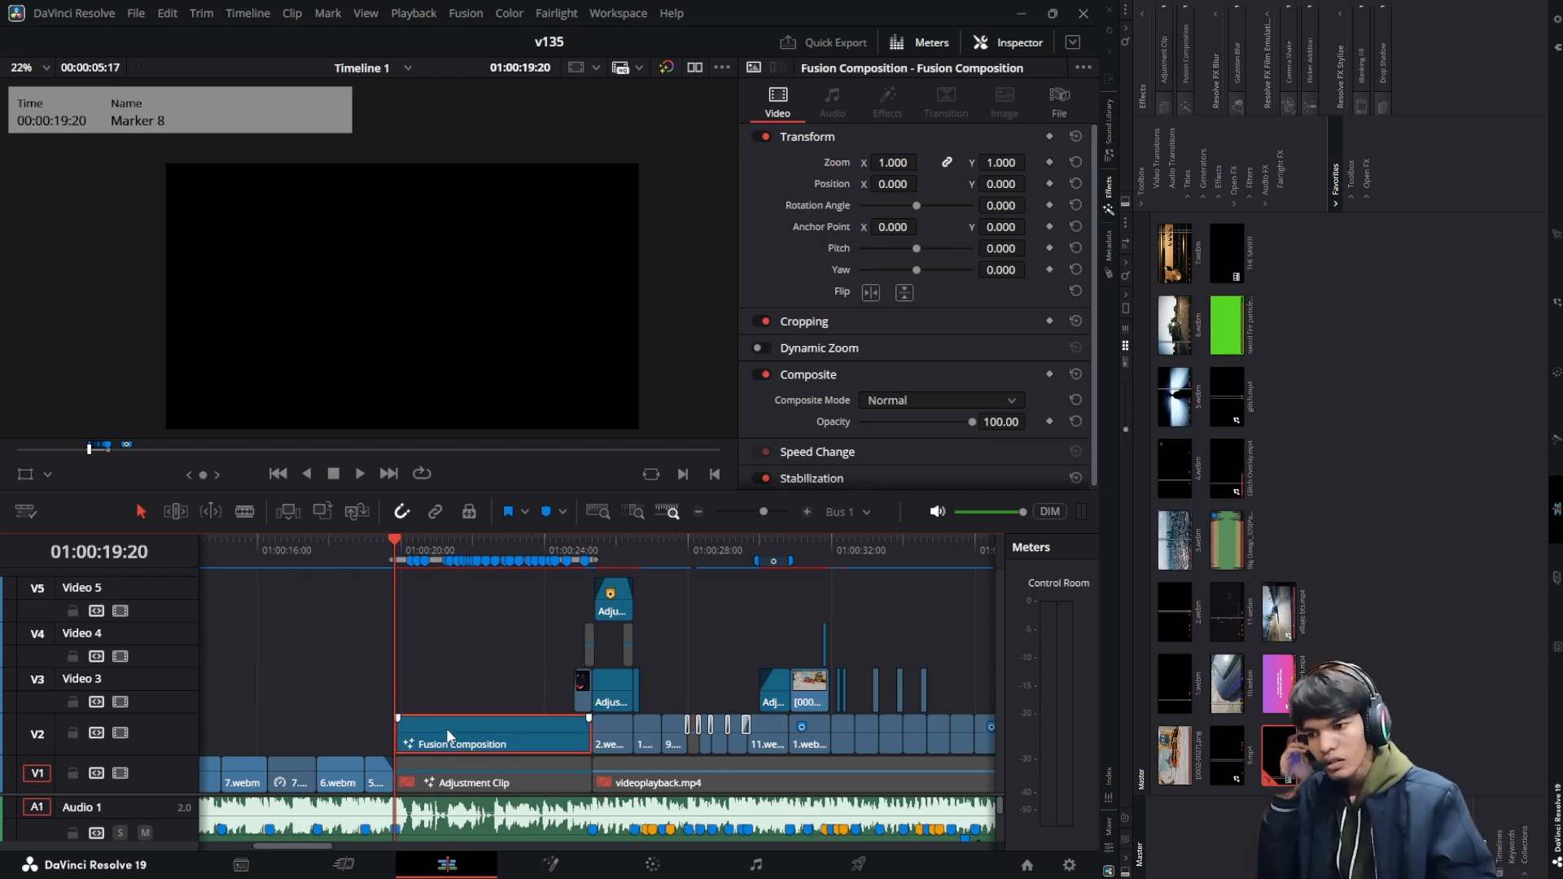
{"action": "right_click", "coordinate": [433, 721]}
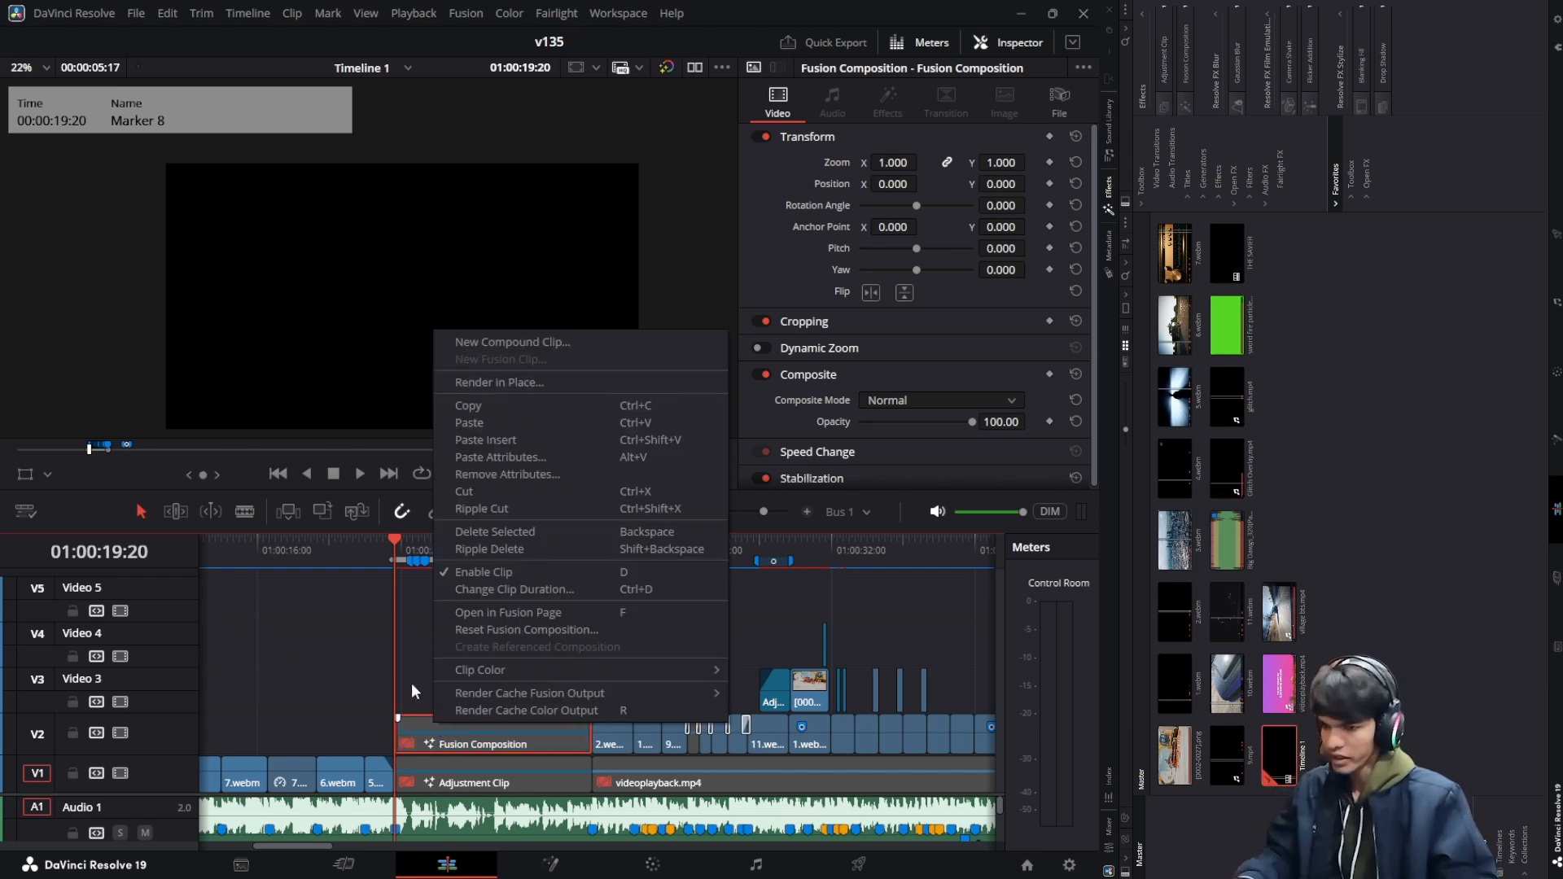
{"action": "left_click", "coordinate": [484, 382]}
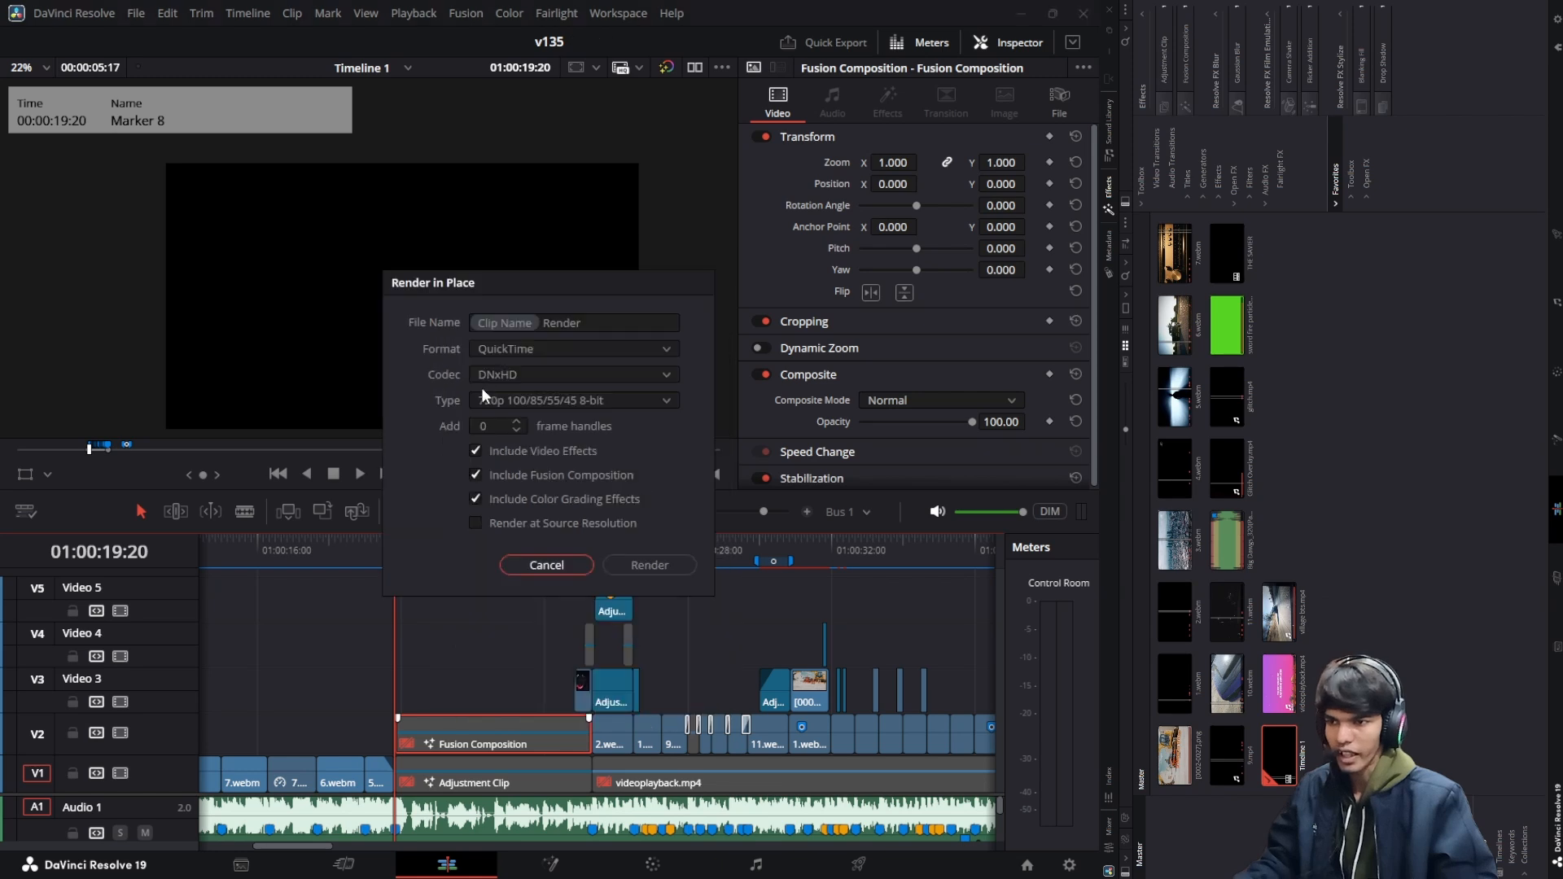
Set the in-place render to MP4 format with the H.264 codec and enable Render at Source Resolution
{"action": "left_click", "coordinate": [567, 348]}
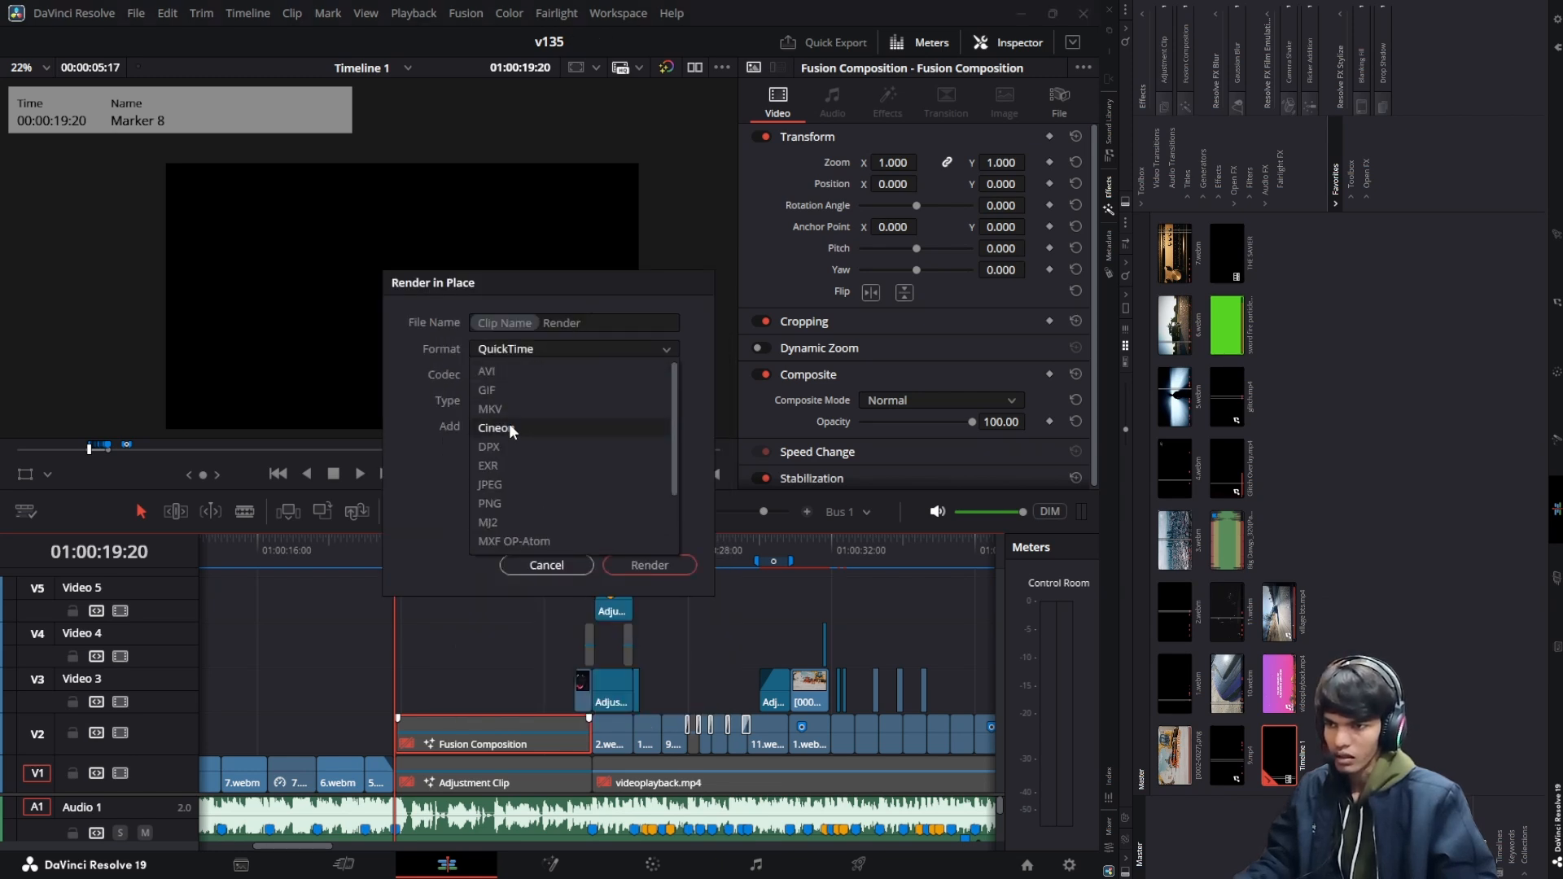
{"action": "scroll", "coordinate": [512, 456], "scroll_direction": "down", "scroll_amount": 2}
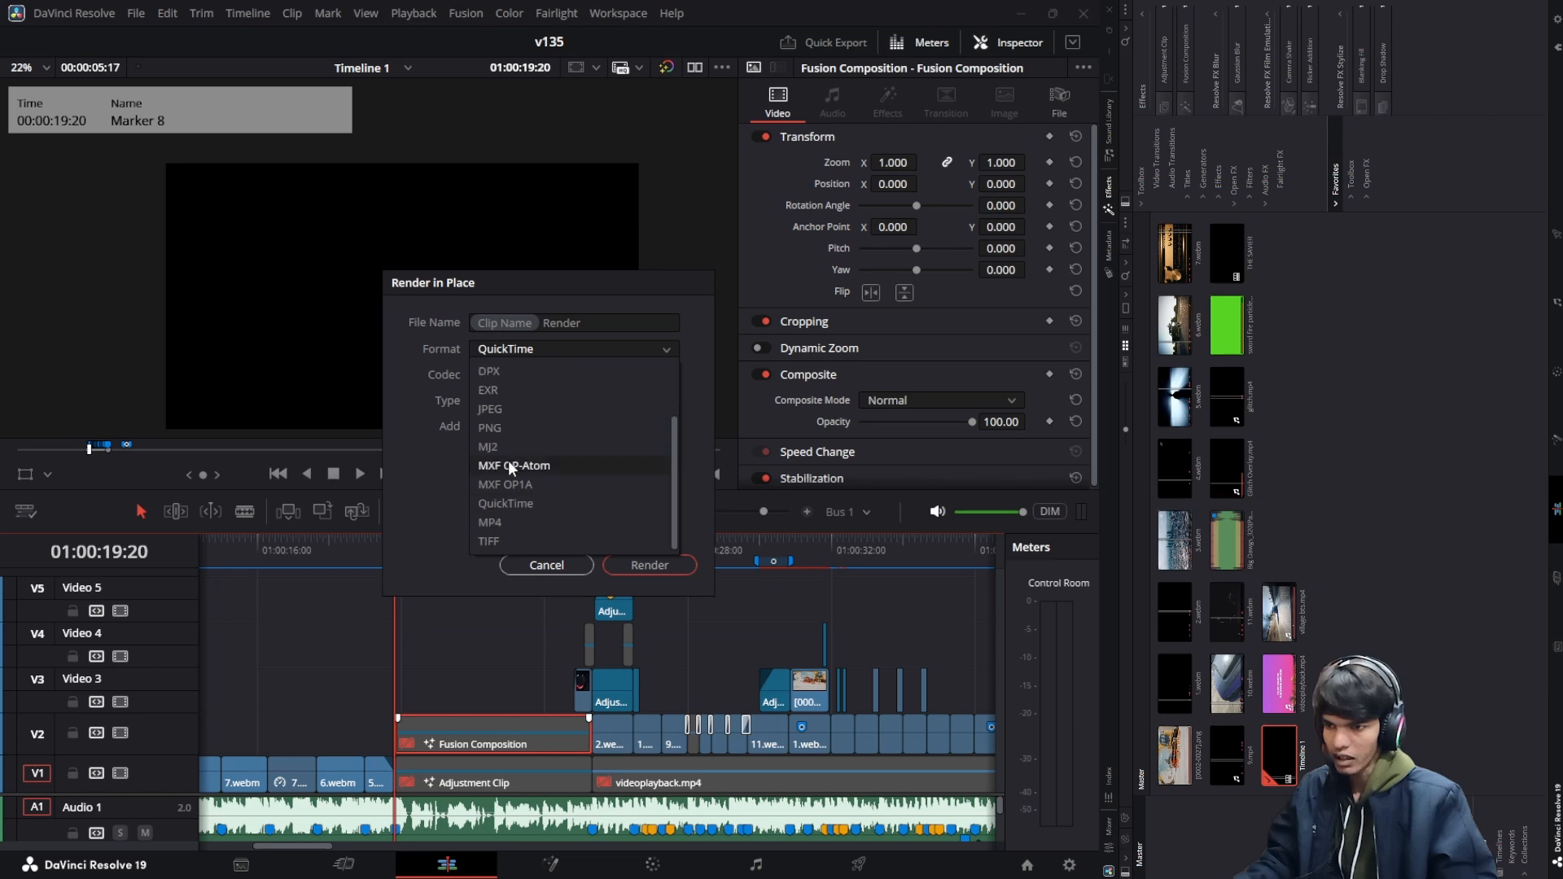
{"action": "left_click", "coordinate": [500, 522]}
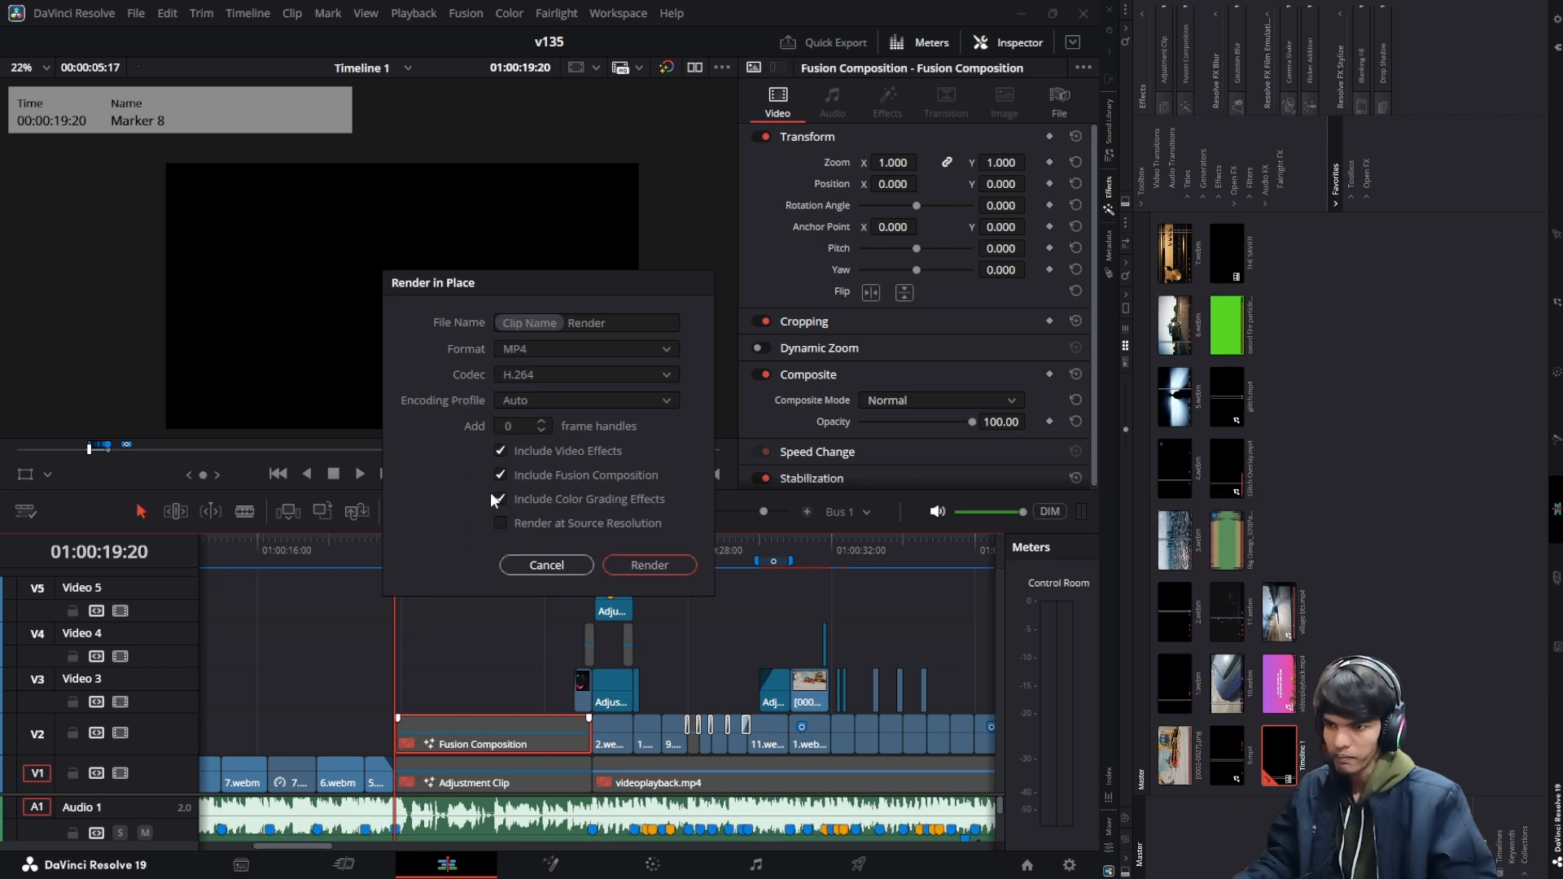
{"action": "left_click", "coordinate": [539, 371]}
{"action": "left_click", "coordinate": [548, 407]}
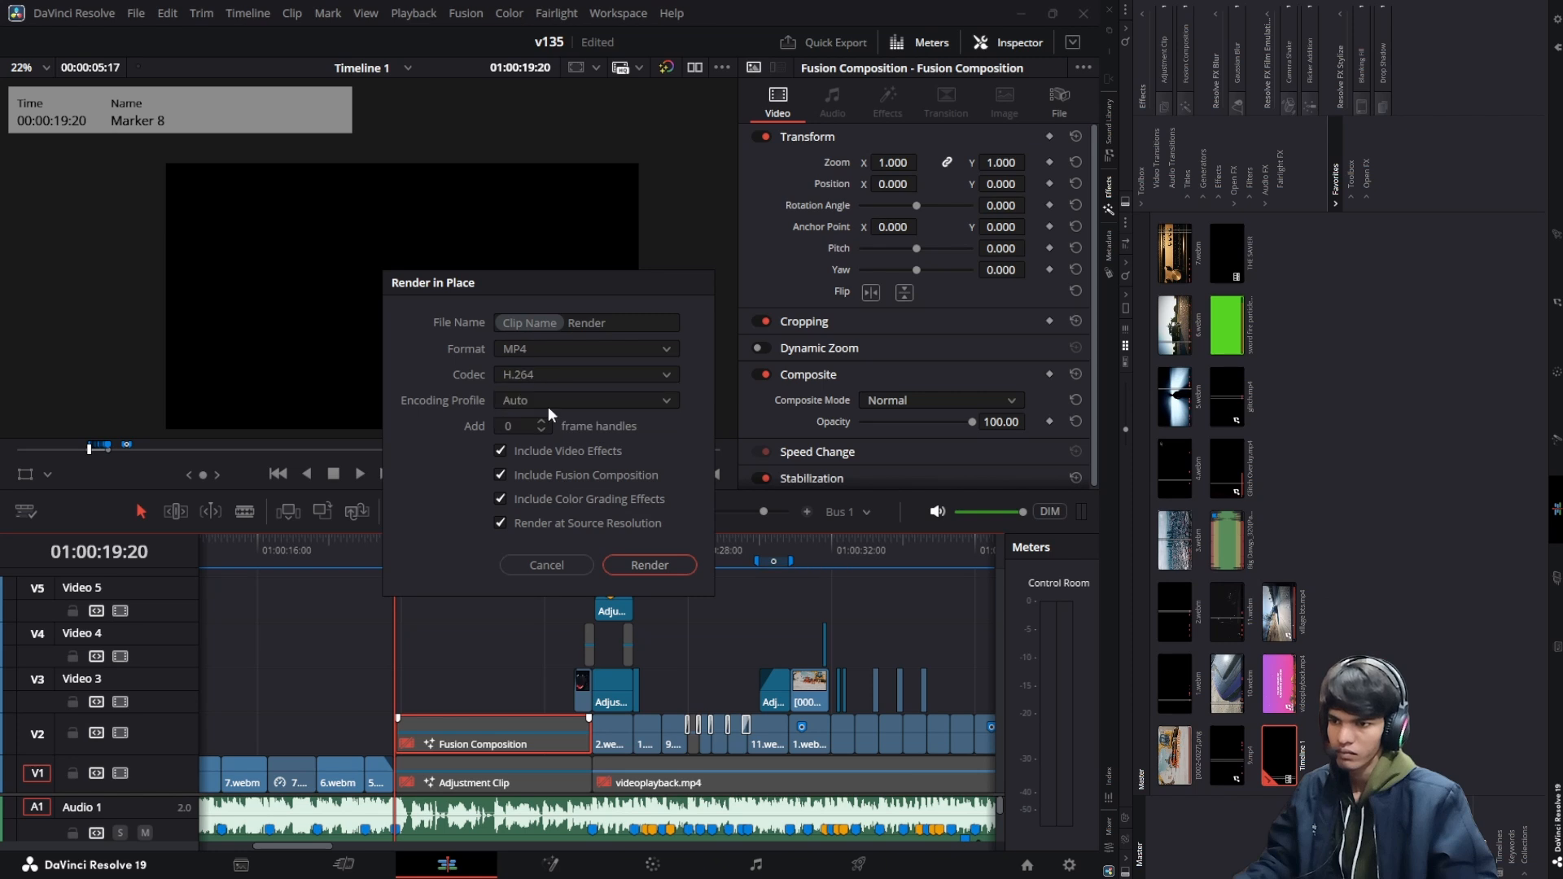
Change the render's file name to the Clip Name tag followed by "Starting Lyrics"
{"action": "left_click", "coordinate": [615, 326]}
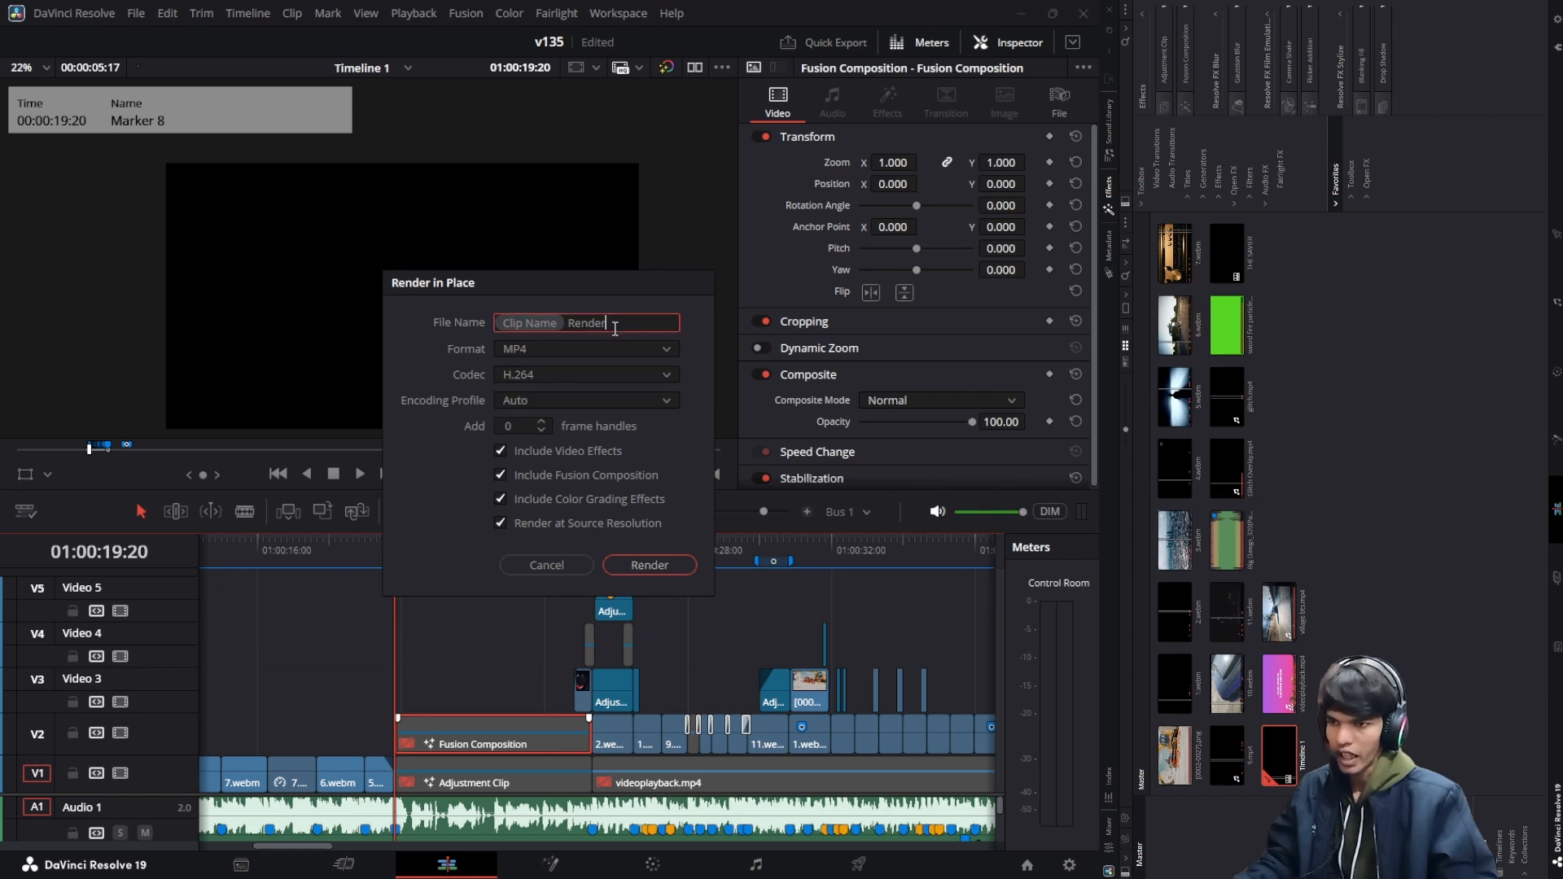
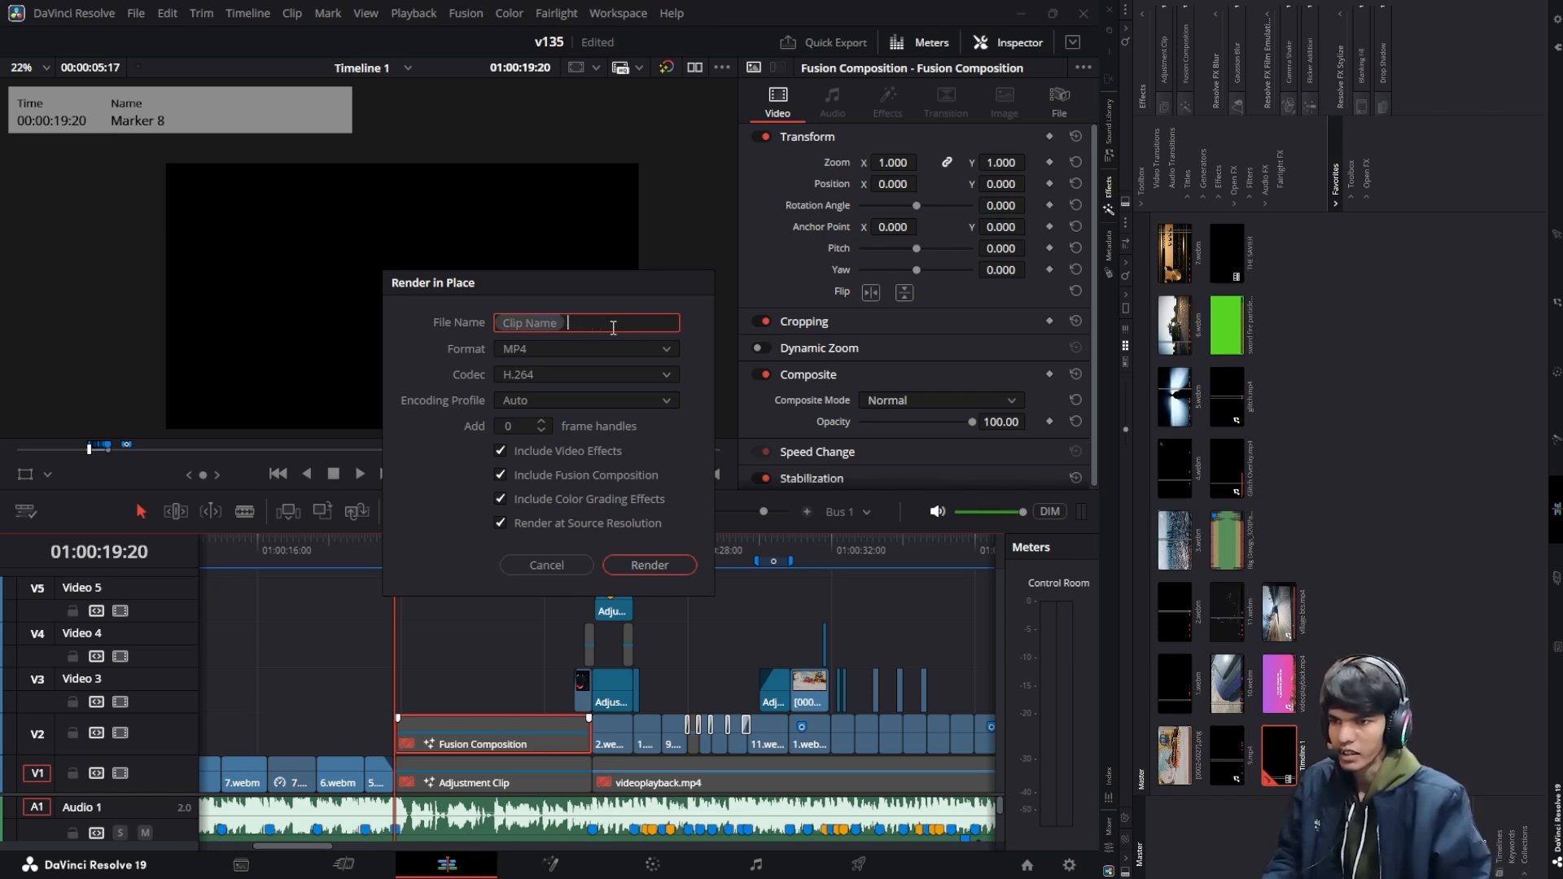
{"action": "key", "text": "BackSpace"}
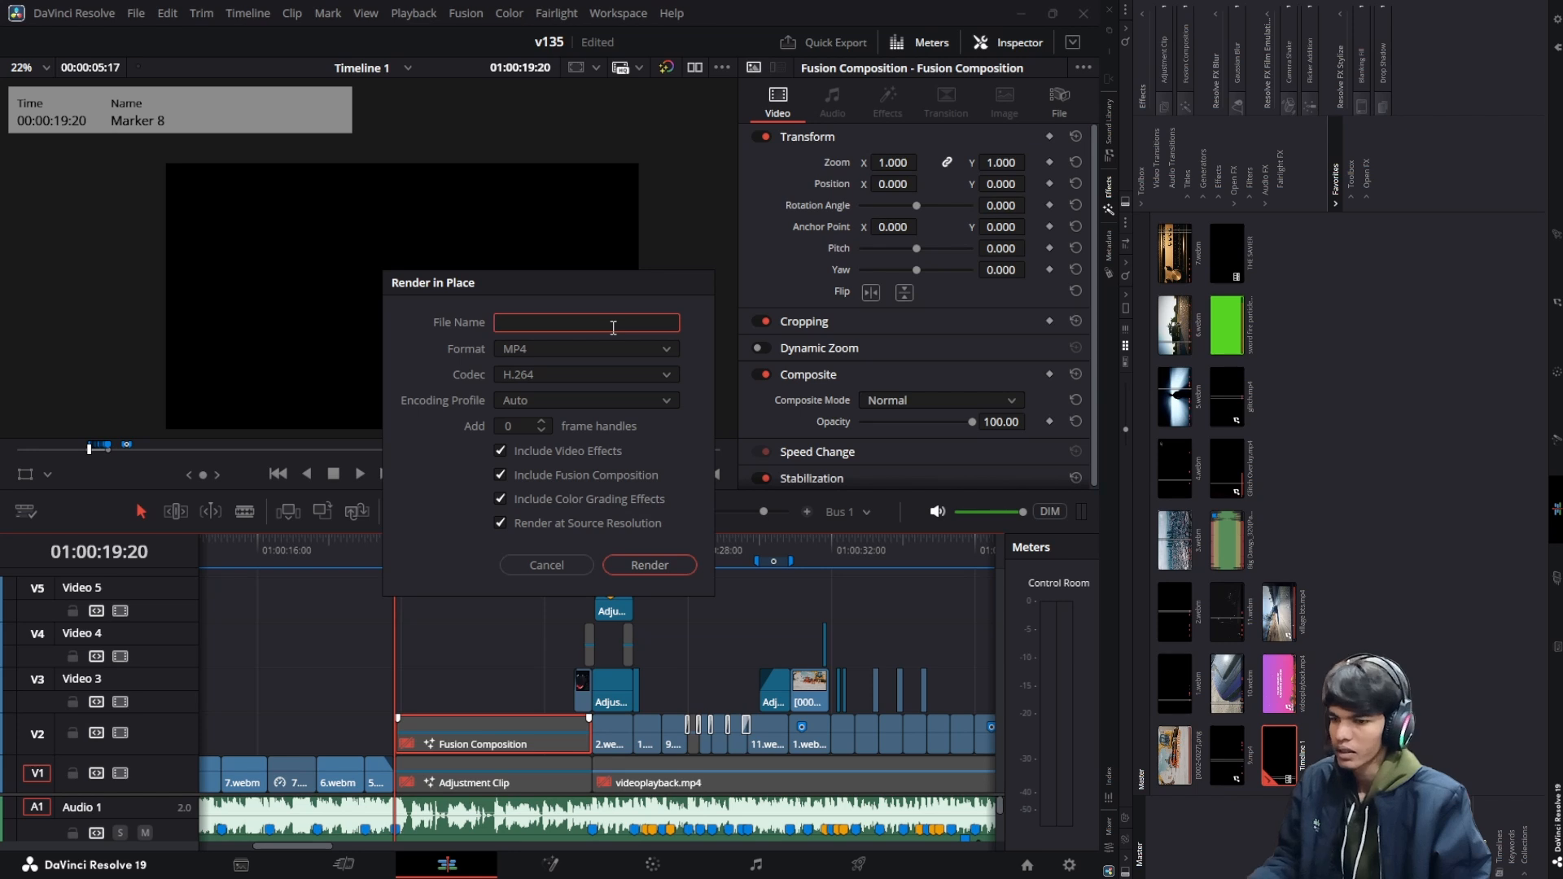
{"action": "key", "text": "ctrl+z"}
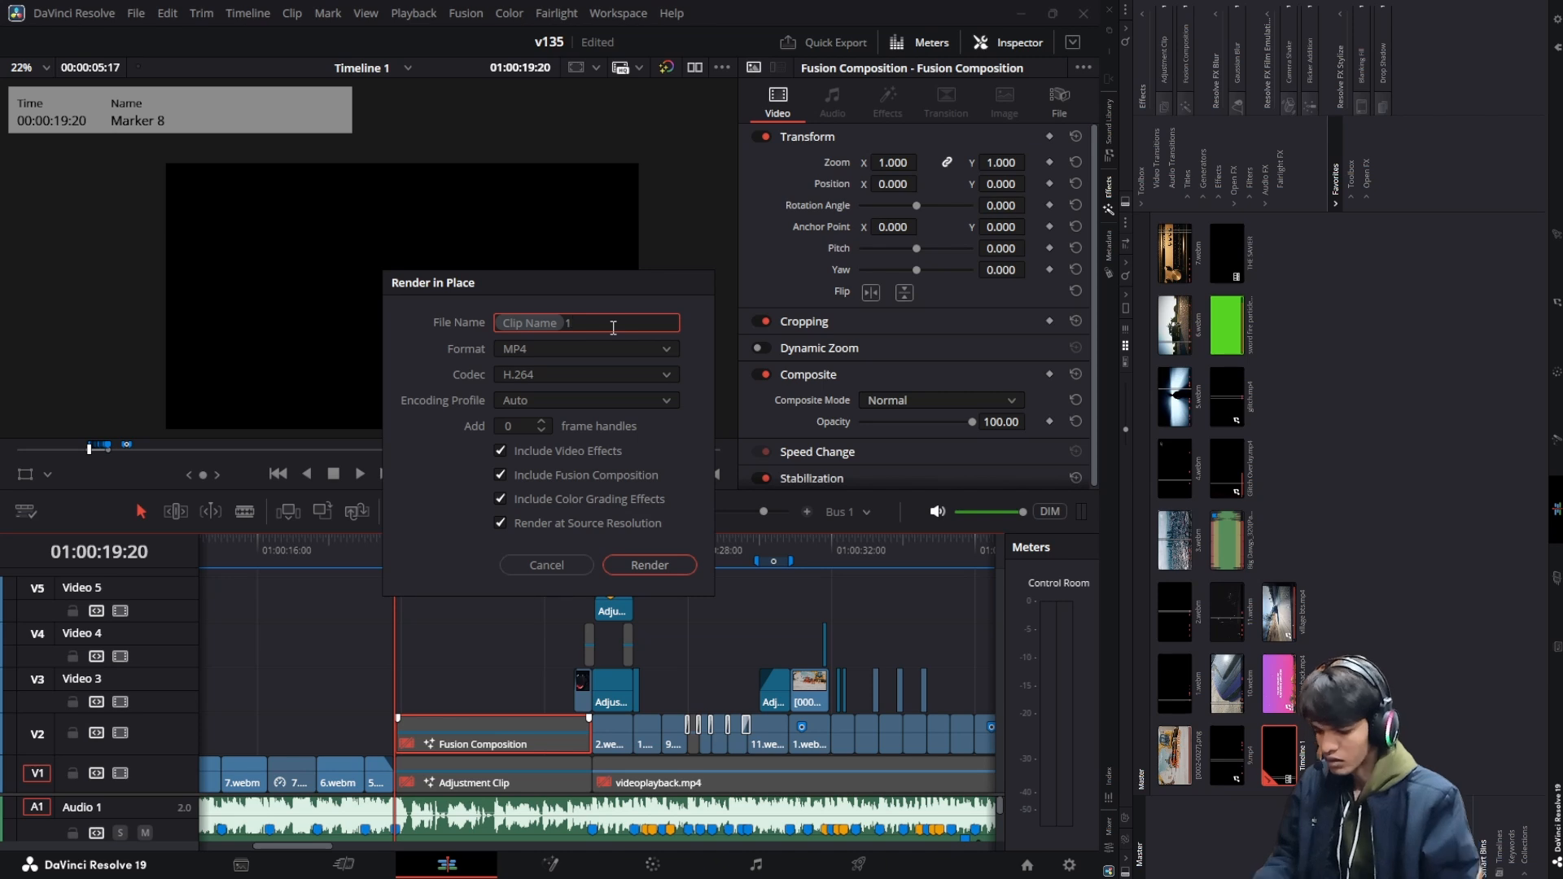
{"action": "type", "text": "tarting"}
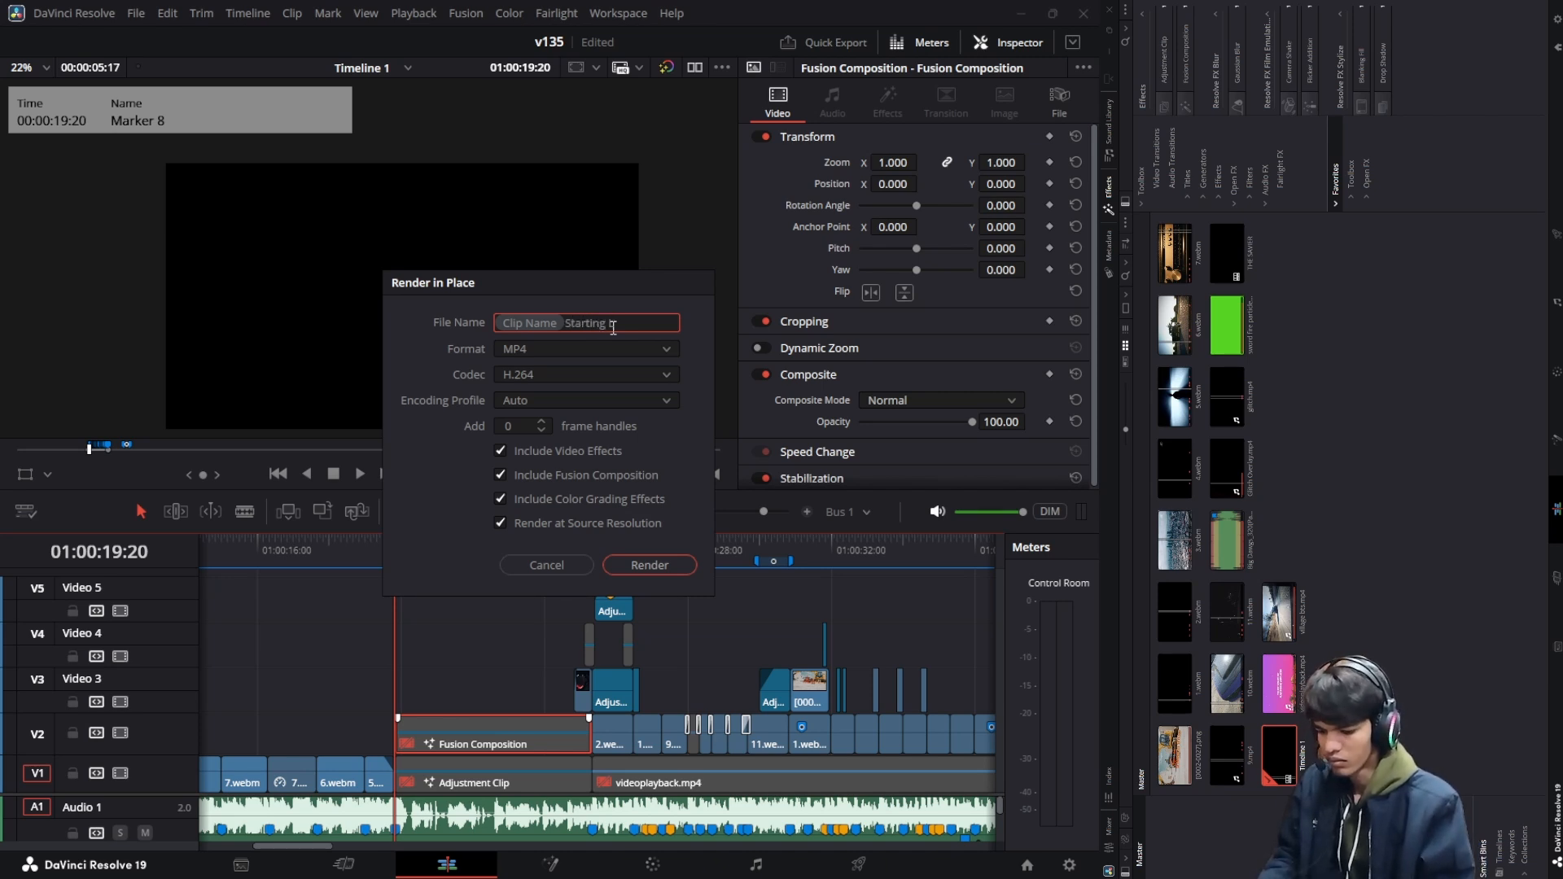
{"action": "type", "text": " Lyrics"}
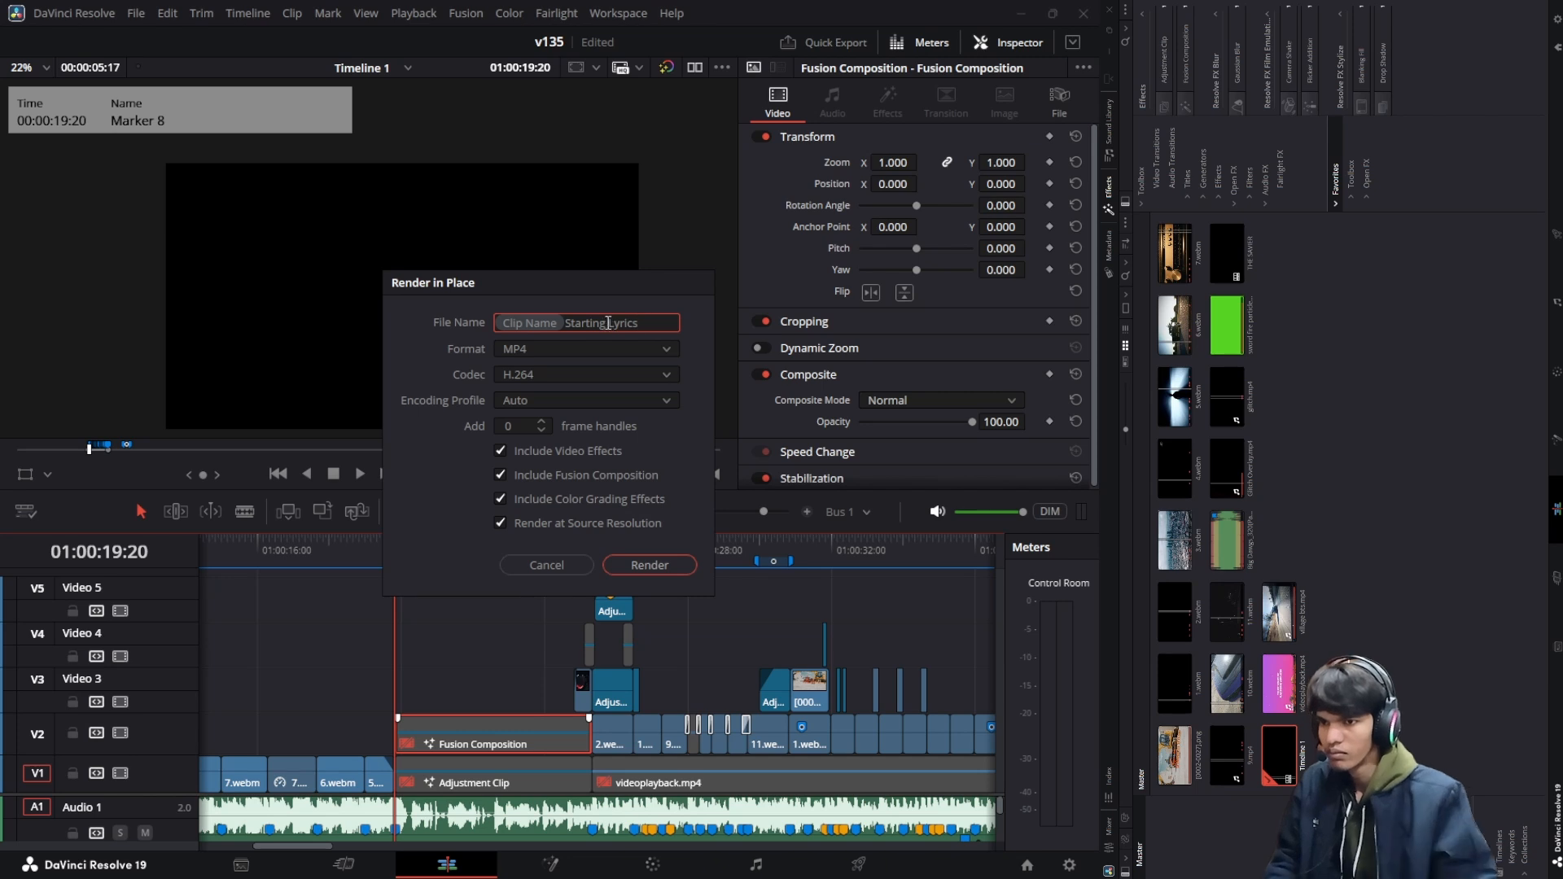
Start the in-place render with My edited > SCREENGER > Media > car as the destination folder
{"action": "left_click", "coordinate": [650, 564]}
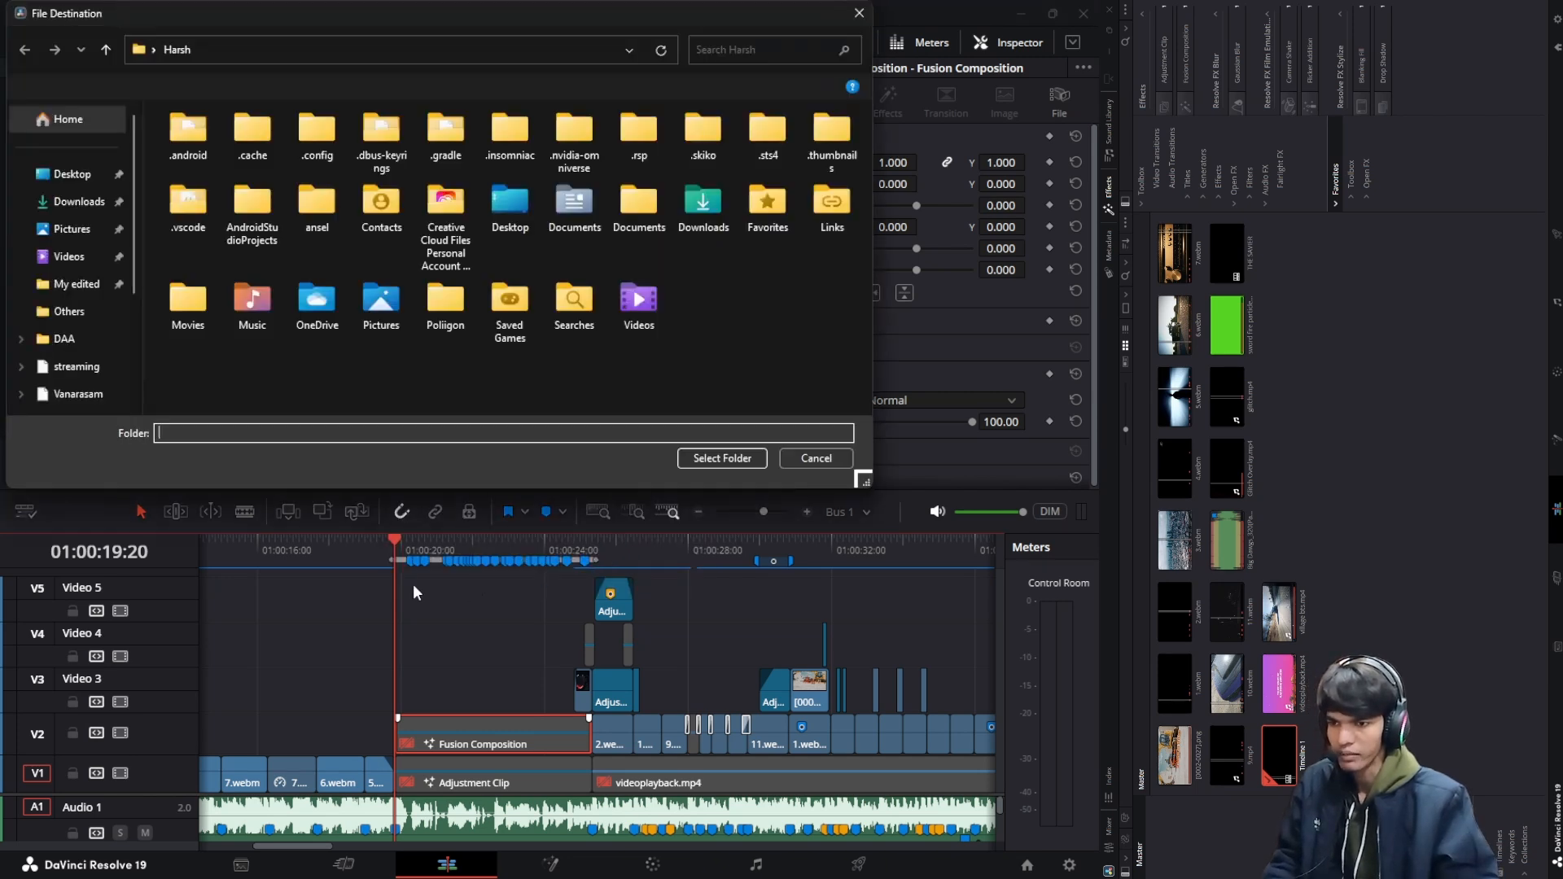
{"action": "scroll", "coordinate": [86, 345], "scroll_direction": "down", "scroll_amount": 1}
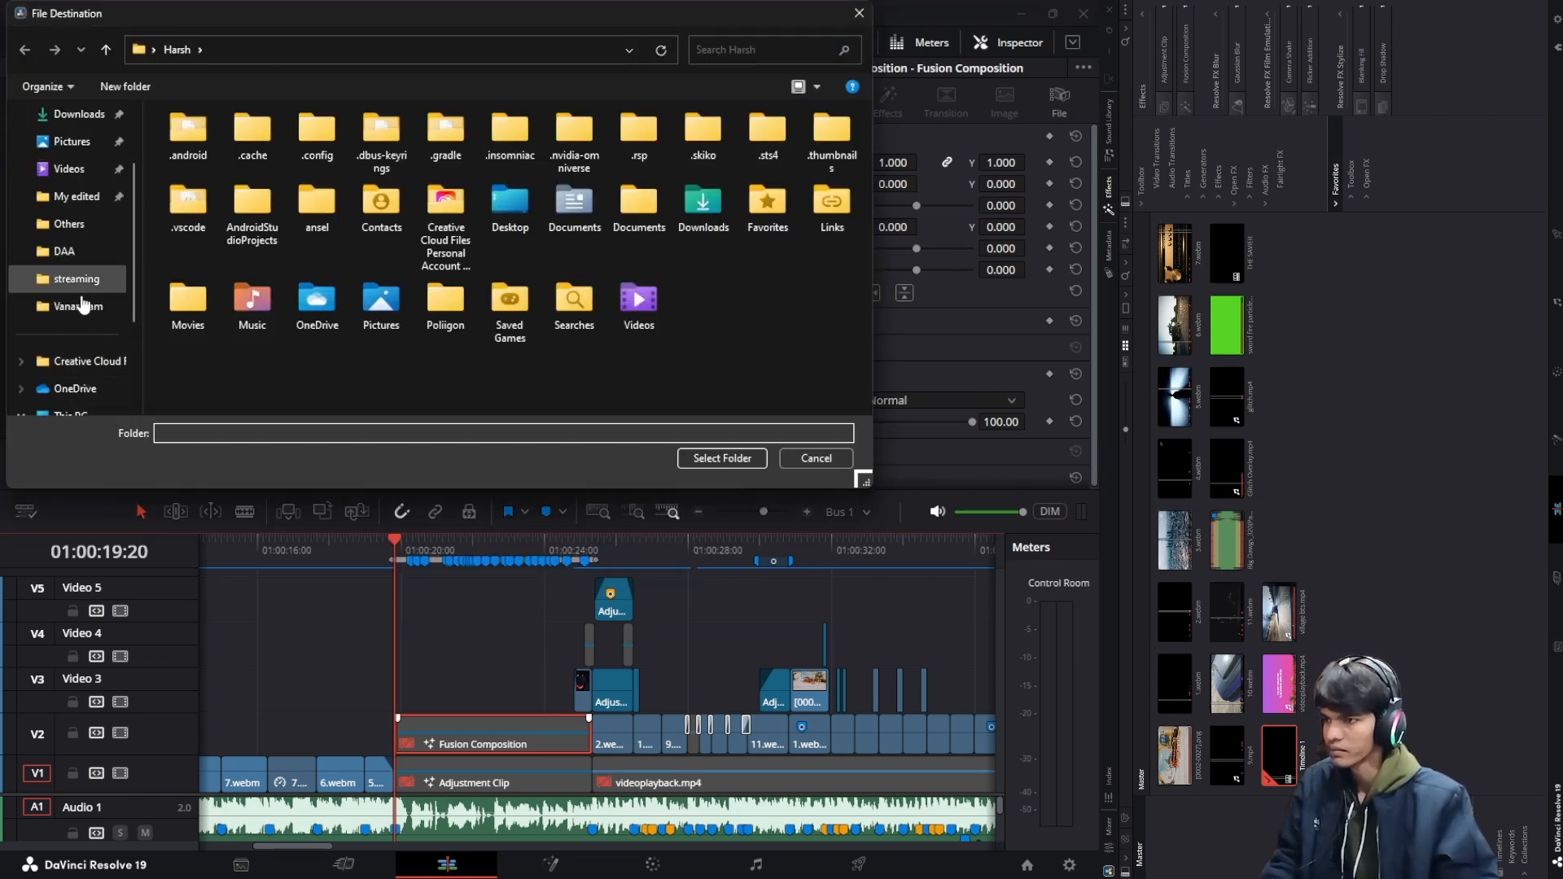
{"action": "left_click", "coordinate": [83, 200]}
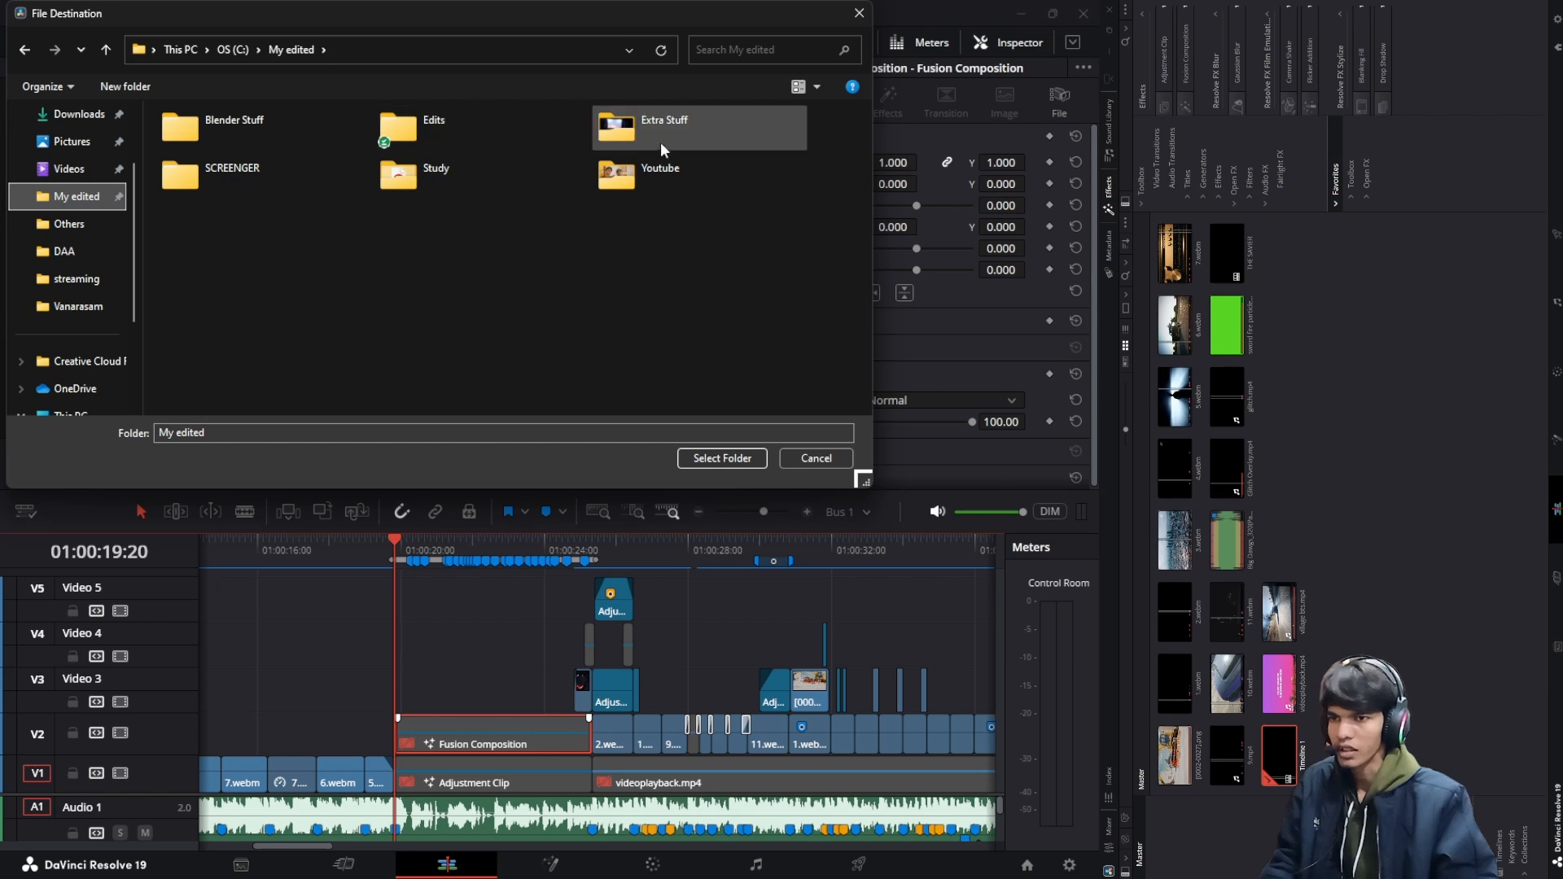
{"action": "double_click", "coordinate": [236, 171]}
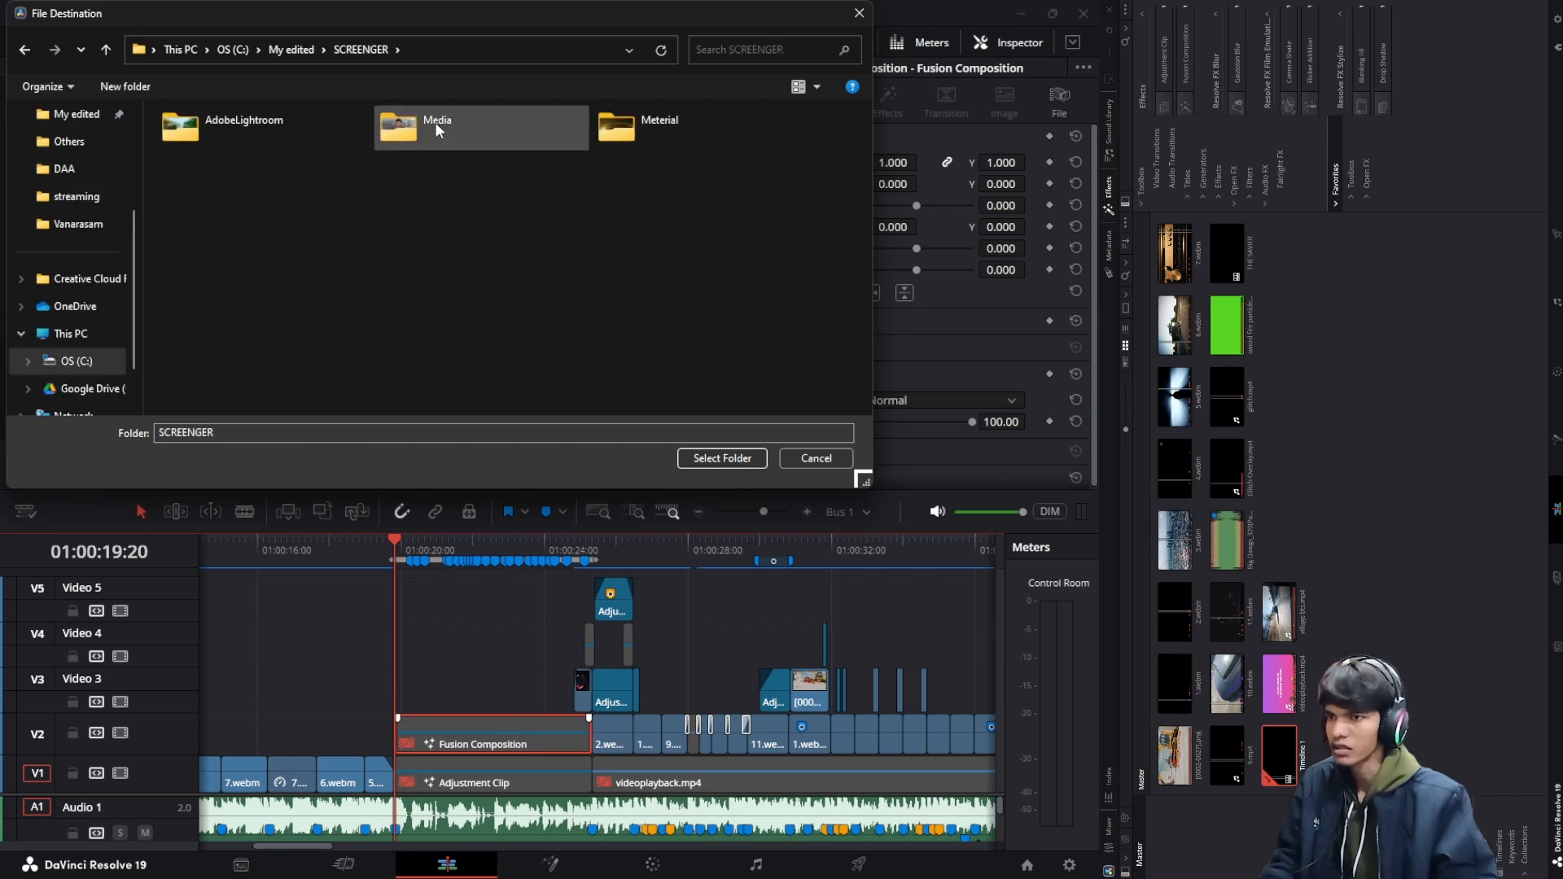
{"action": "double_click", "coordinate": [437, 130]}
{"action": "double_click", "coordinate": [256, 145]}
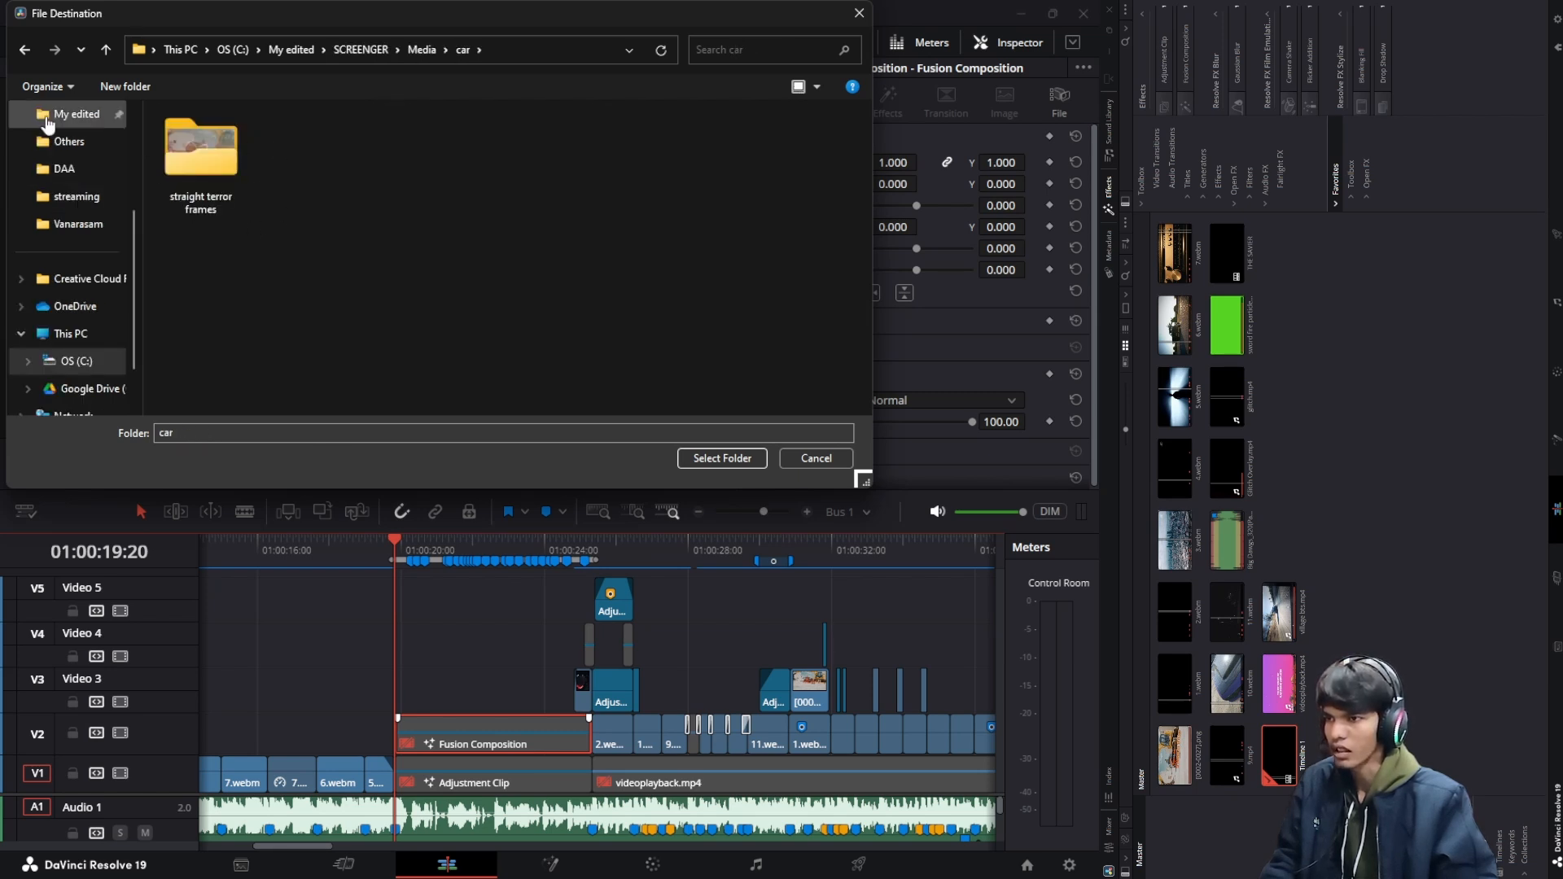
{"action": "left_click", "coordinate": [742, 459]}
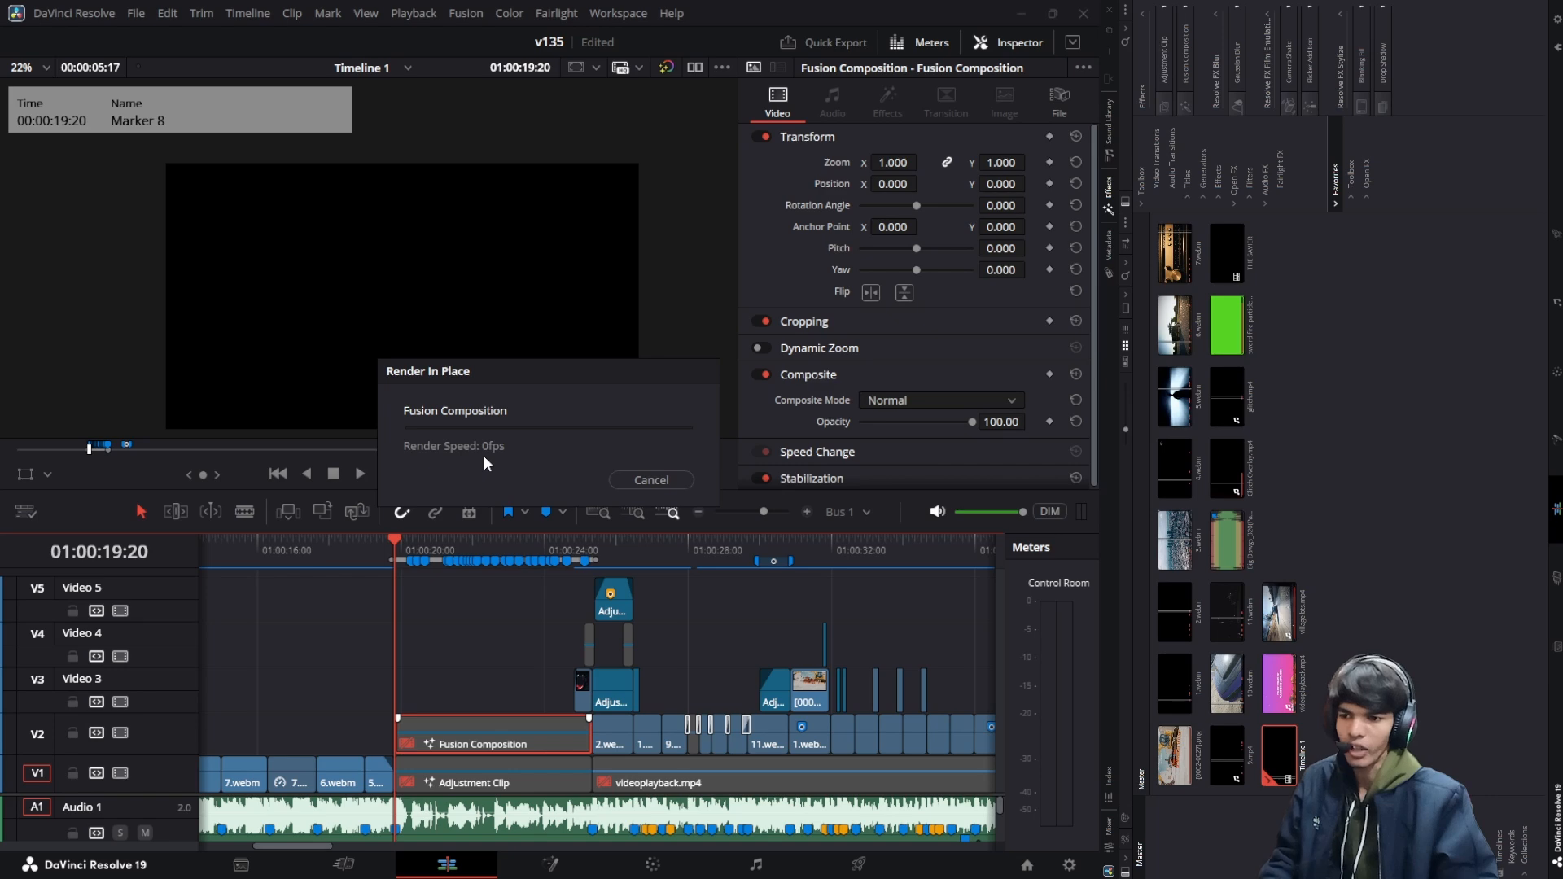
{"action": "key", "text": "super"}
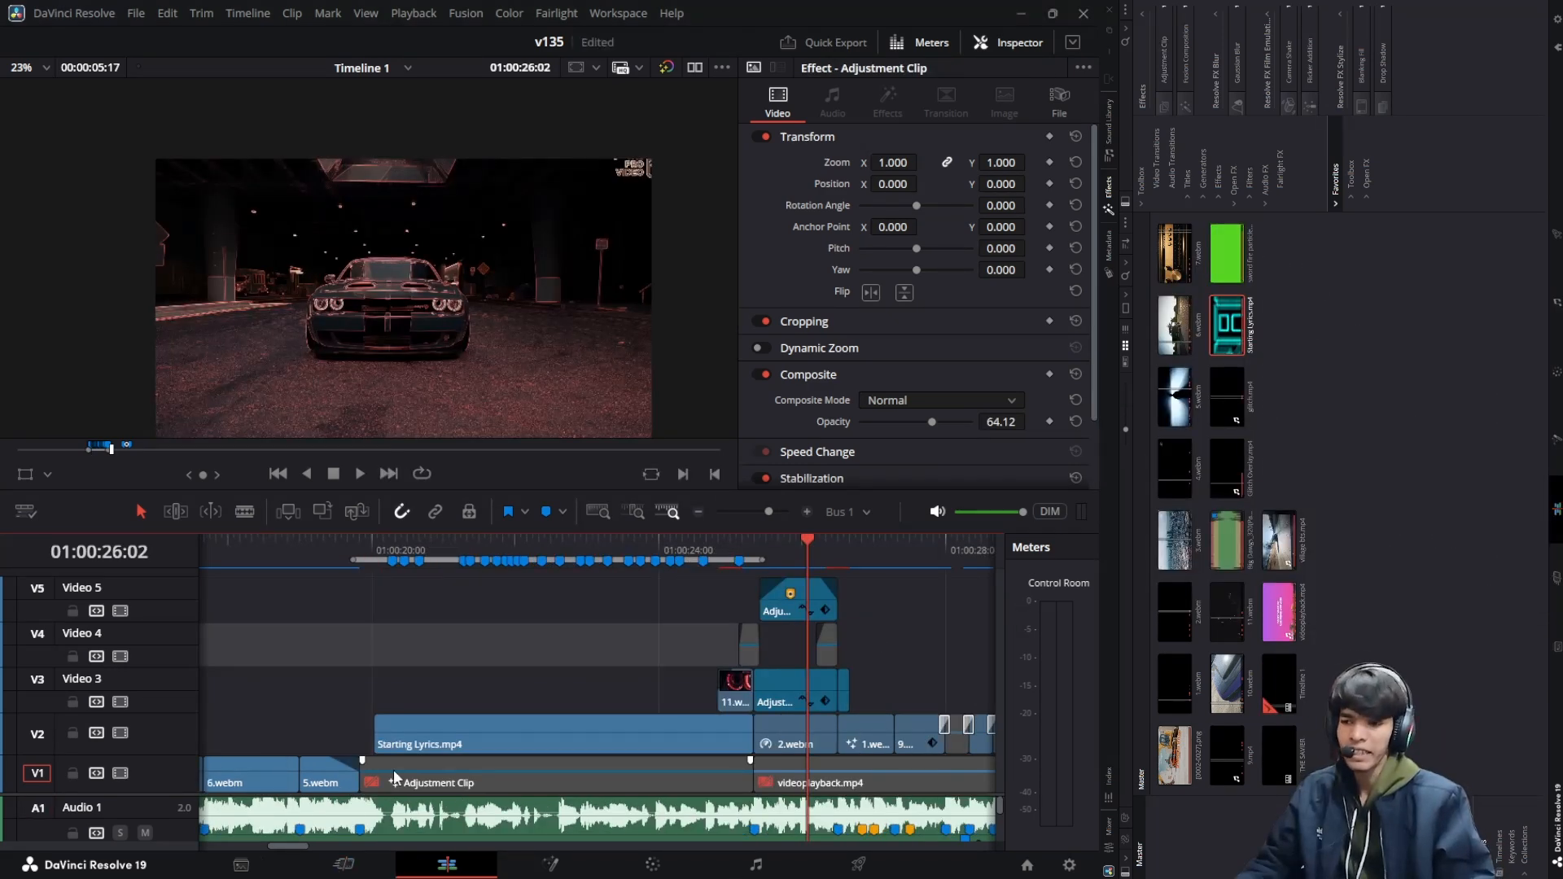
Select the rendered Starting Lyrics.mp4 on V2 and play the timeline from just before its start
{"action": "left_click", "coordinate": [423, 747]}
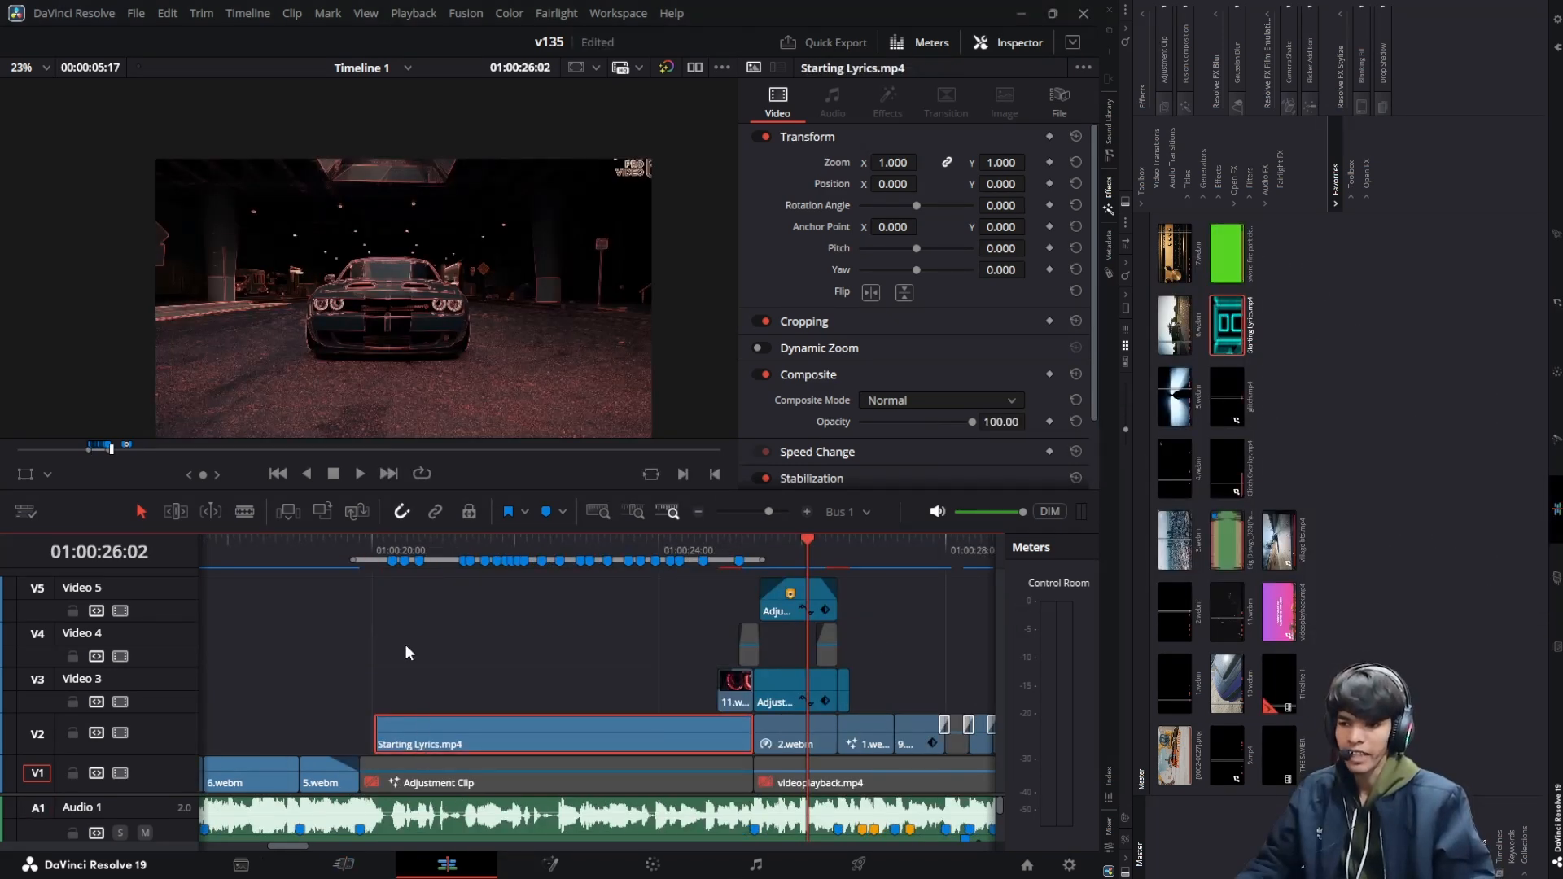
{"action": "left_click", "coordinate": [360, 539]}
{"action": "key", "text": "space"}
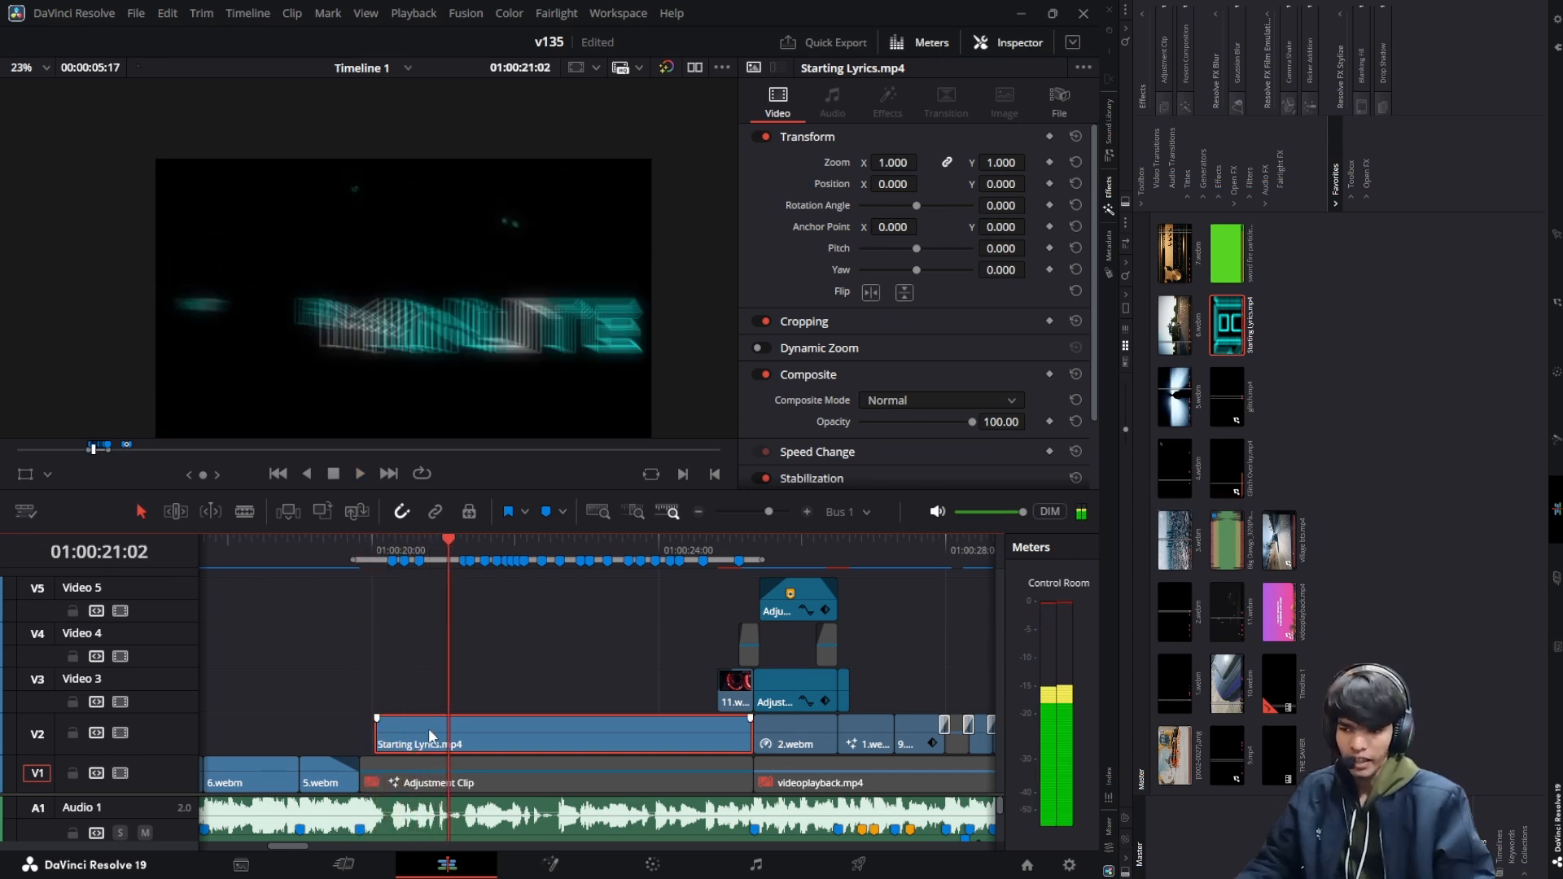
Try to extend the start of Starting Lyrics.mp4 on V2 back to the beginning of the Adjustment Clip
{"action": "left_click_drag", "start_coordinate": [368, 733], "coordinate": [365, 733]}
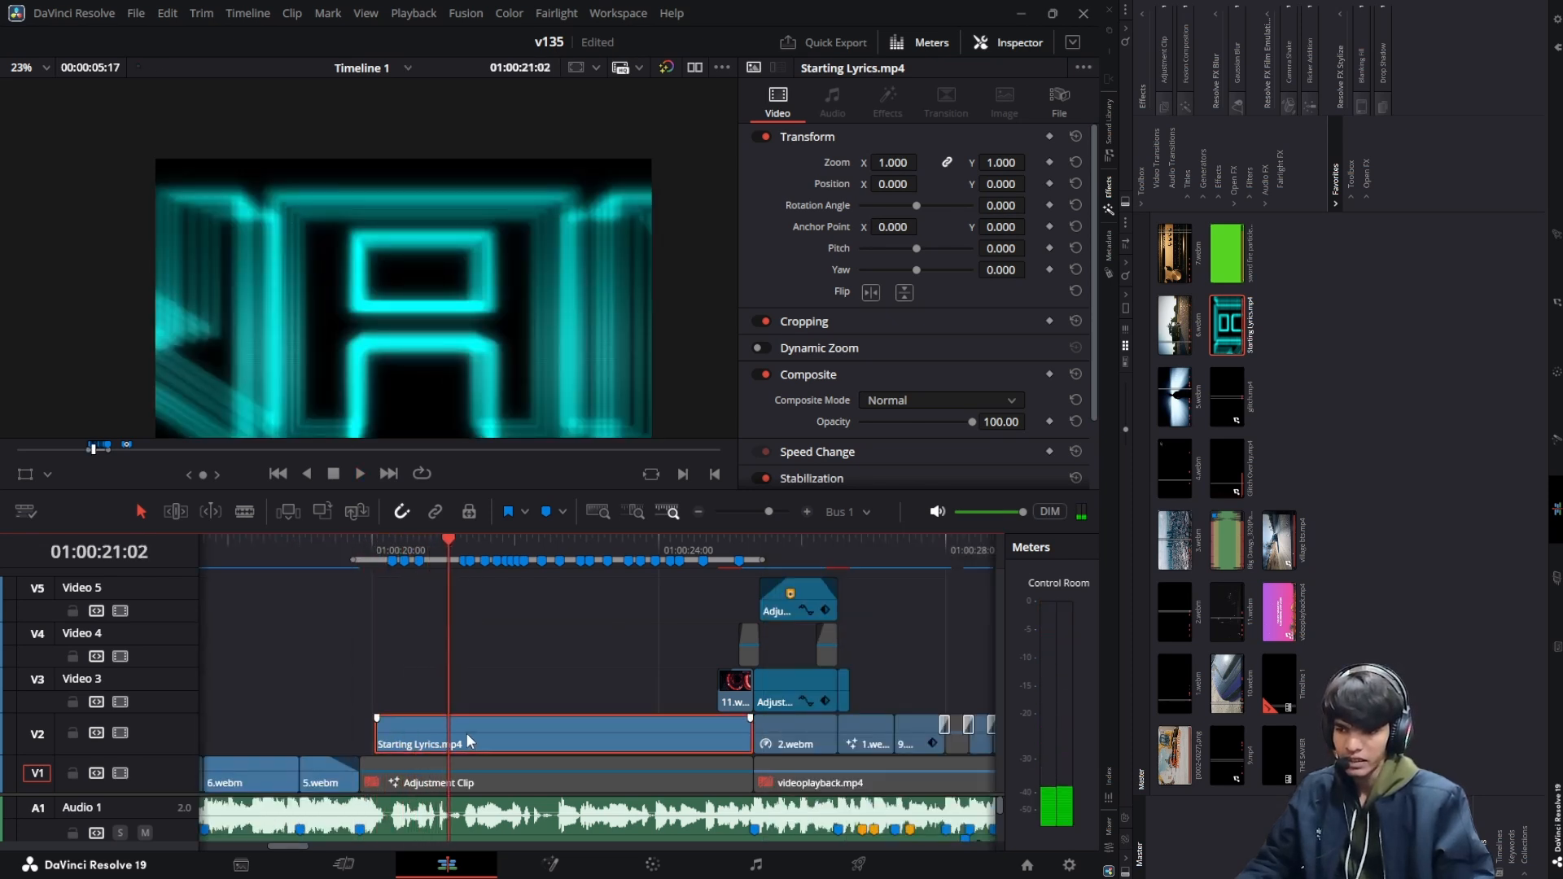
{"action": "left_click_drag", "start_coordinate": [470, 738], "coordinate": [461, 738]}
{"action": "left_click_drag", "start_coordinate": [729, 735], "coordinate": [752, 735]}
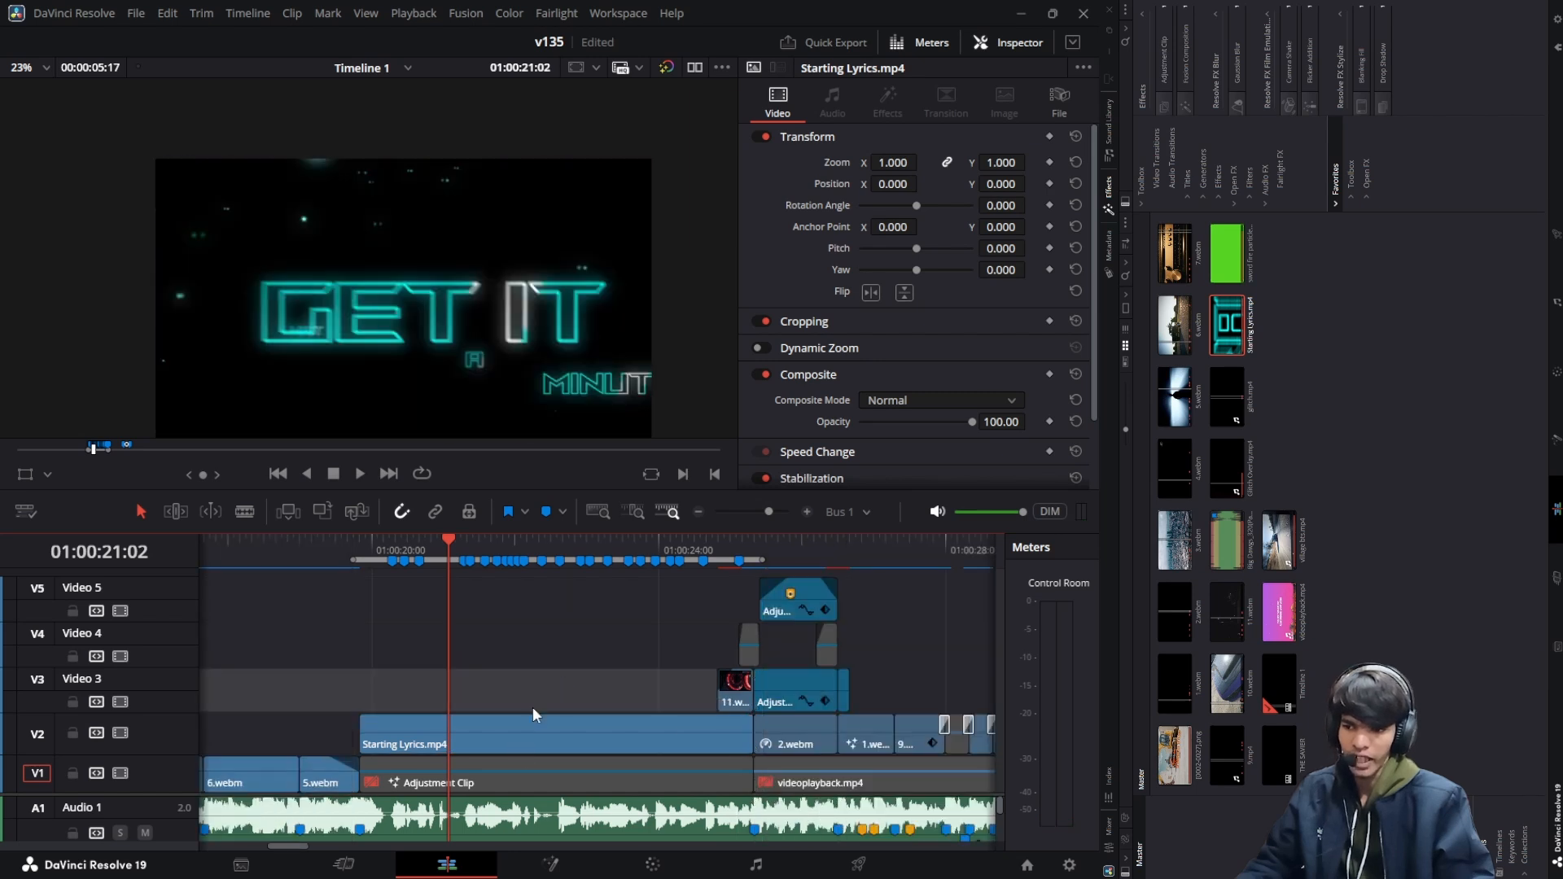
Inspect the extended lyric clip's opening around frames -5 to -3 on the Fusion page, and return to the Edit page
{"action": "left_click", "coordinate": [373, 562]}
{"action": "left_click", "coordinate": [401, 782]}
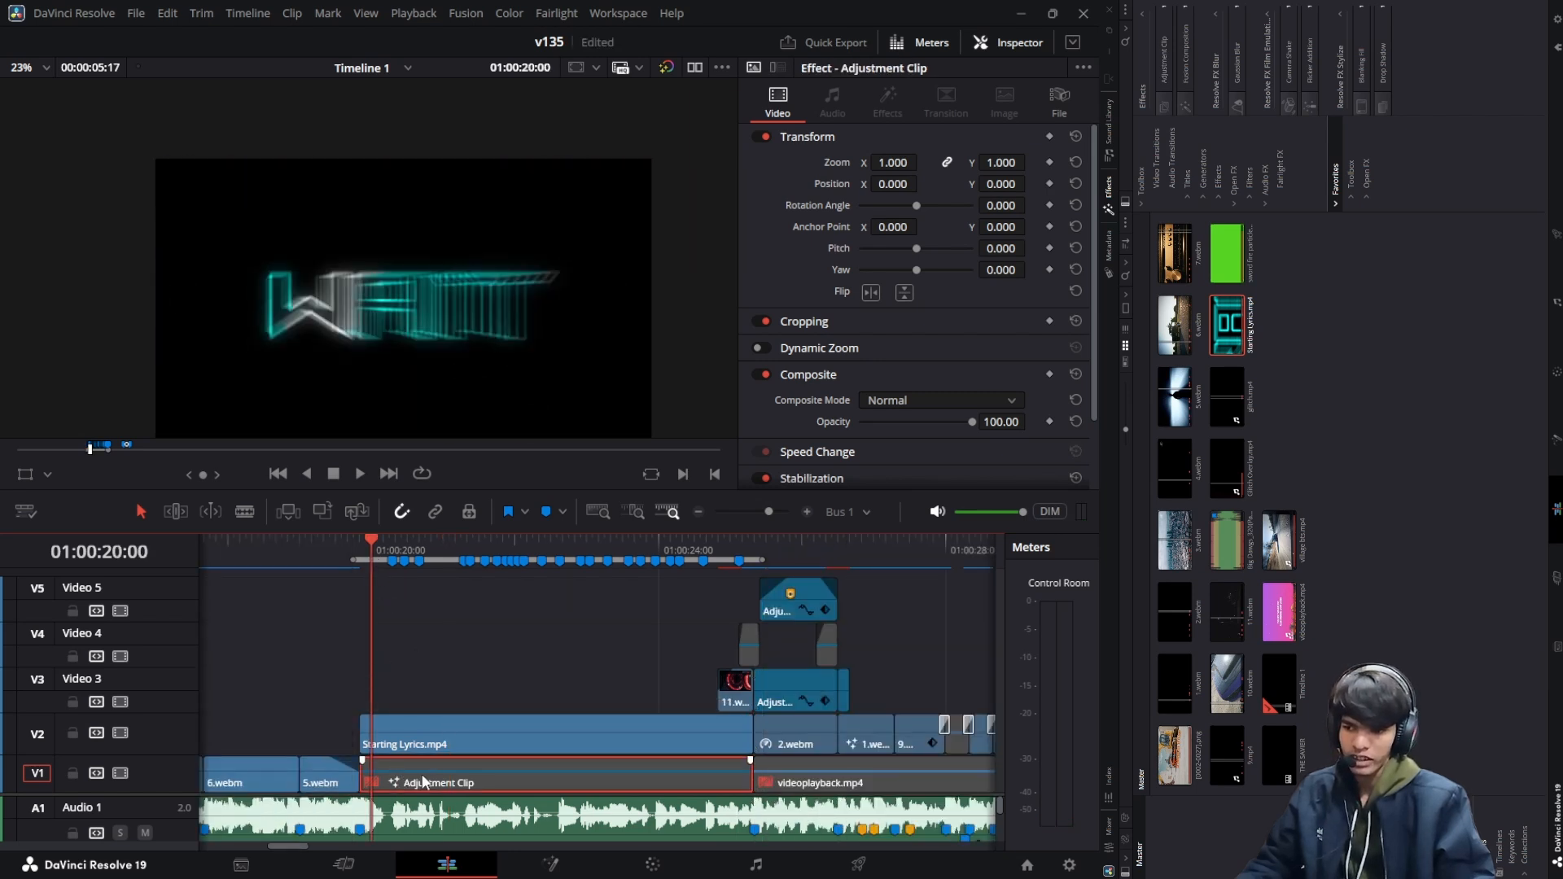
{"action": "key", "text": "shift+5"}
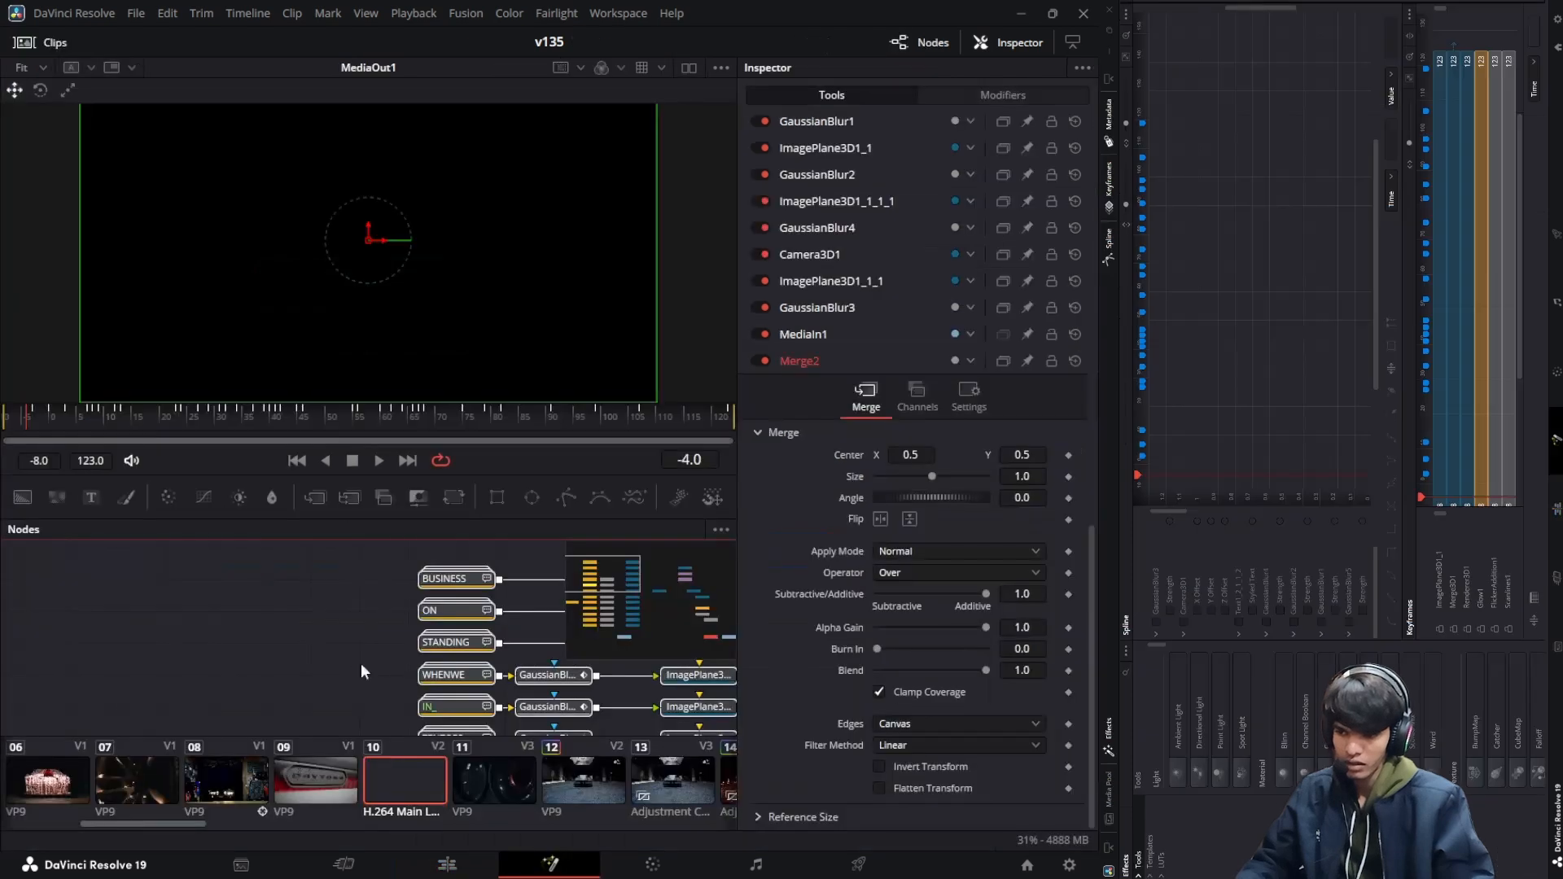
{"action": "left_click", "coordinate": [26, 421]}
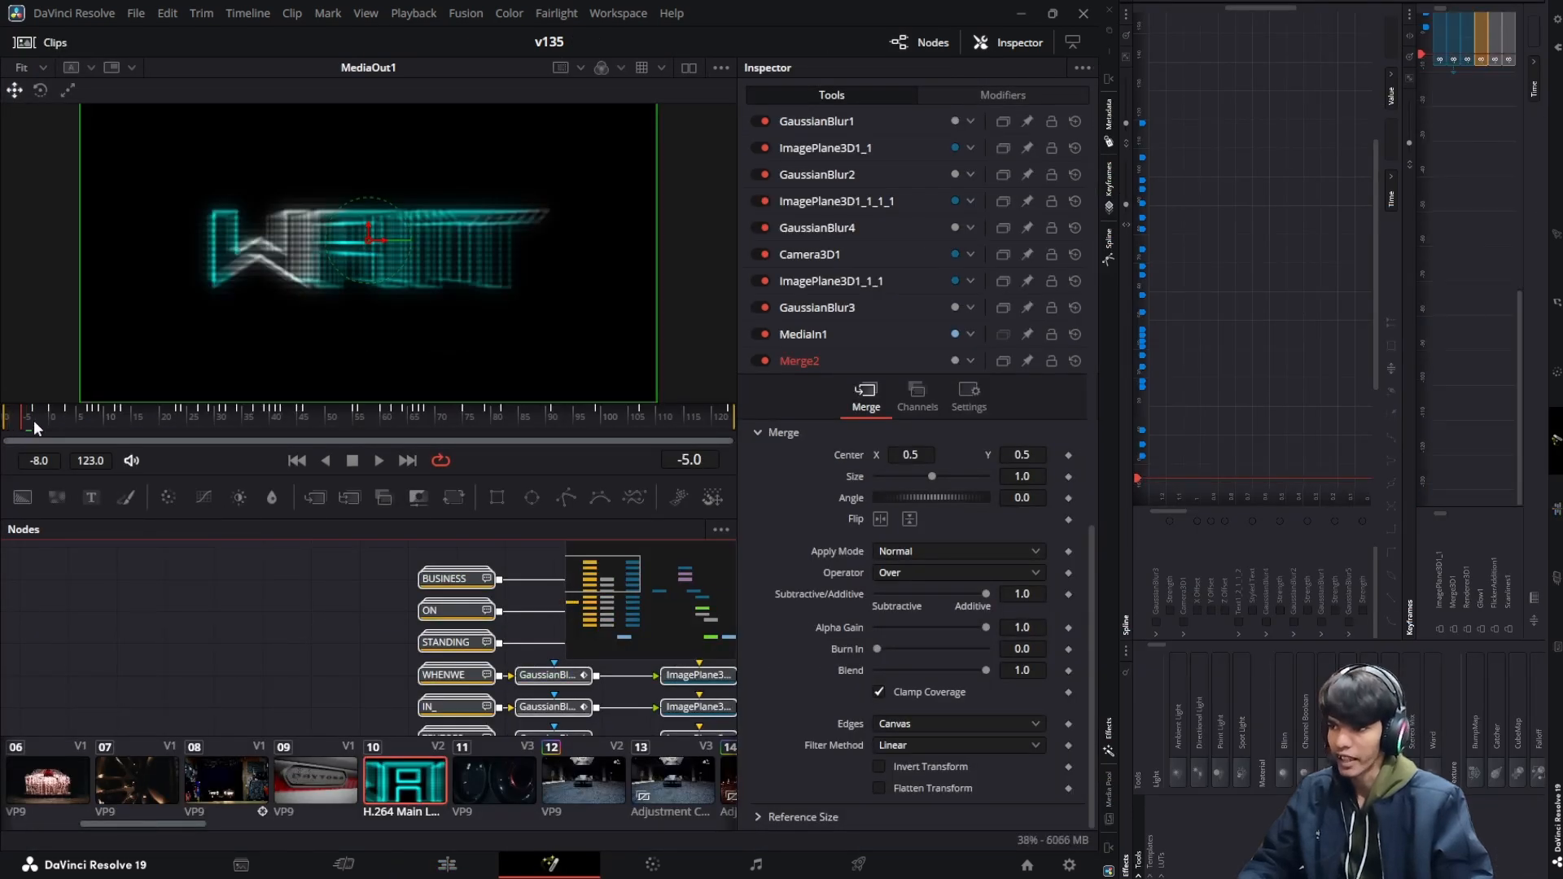
{"action": "scroll", "coordinate": [32, 420], "scroll_direction": "up", "scroll_amount": 3}
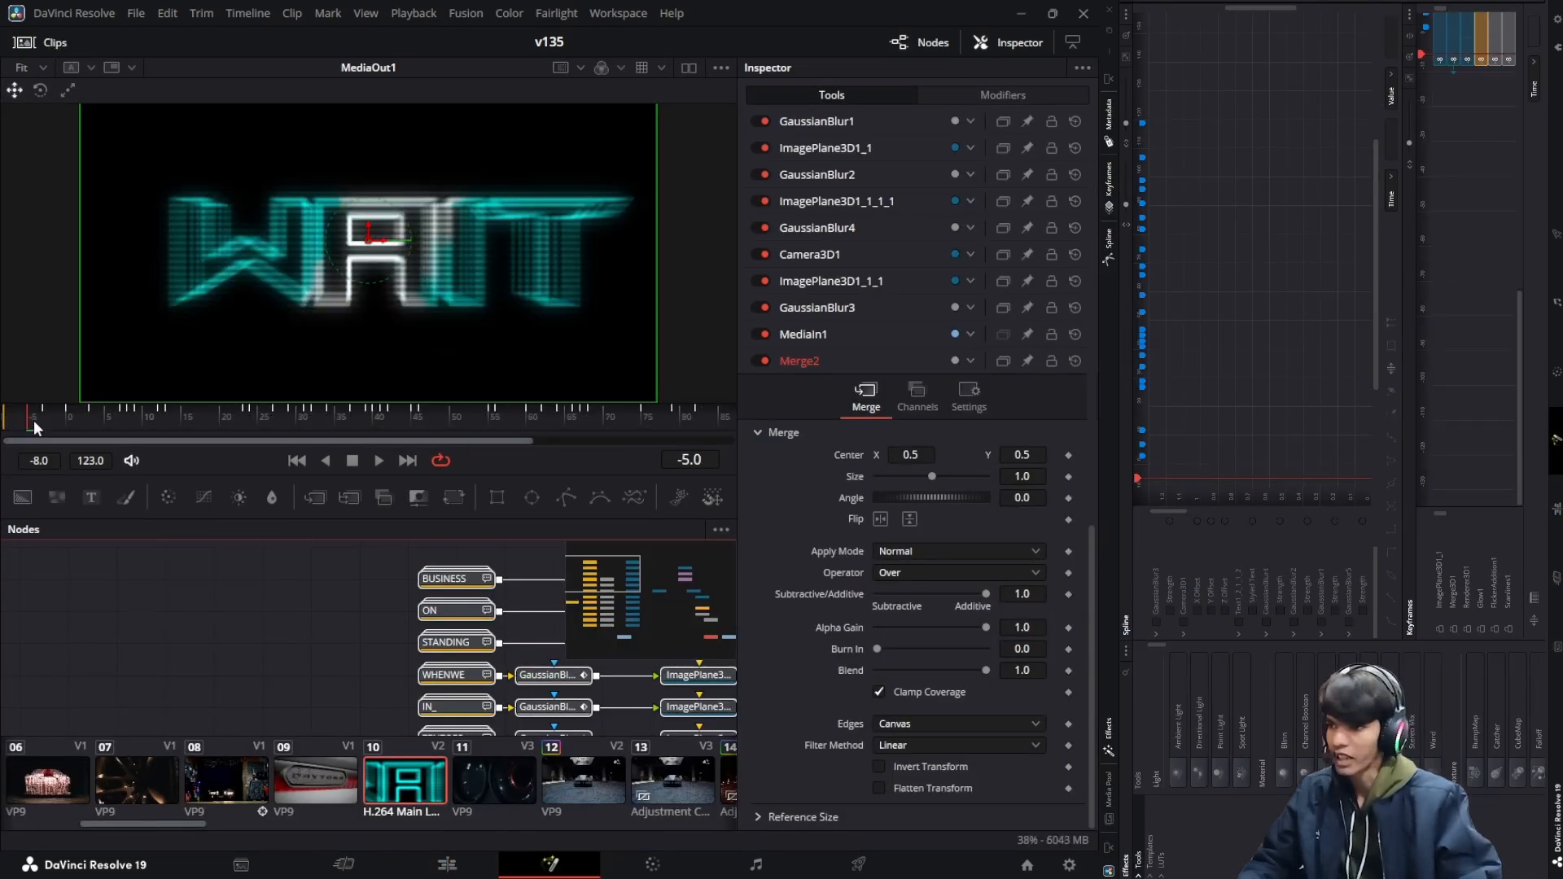
{"action": "left_click", "coordinate": [78, 422]}
{"action": "mouse_move", "coordinate": [79, 422]}
{"action": "left_mouse_down"}
{"action": "mouse_move", "coordinate": [6, 420]}
{"action": "mouse_move", "coordinate": [51, 417]}
{"action": "left_mouse_up"}
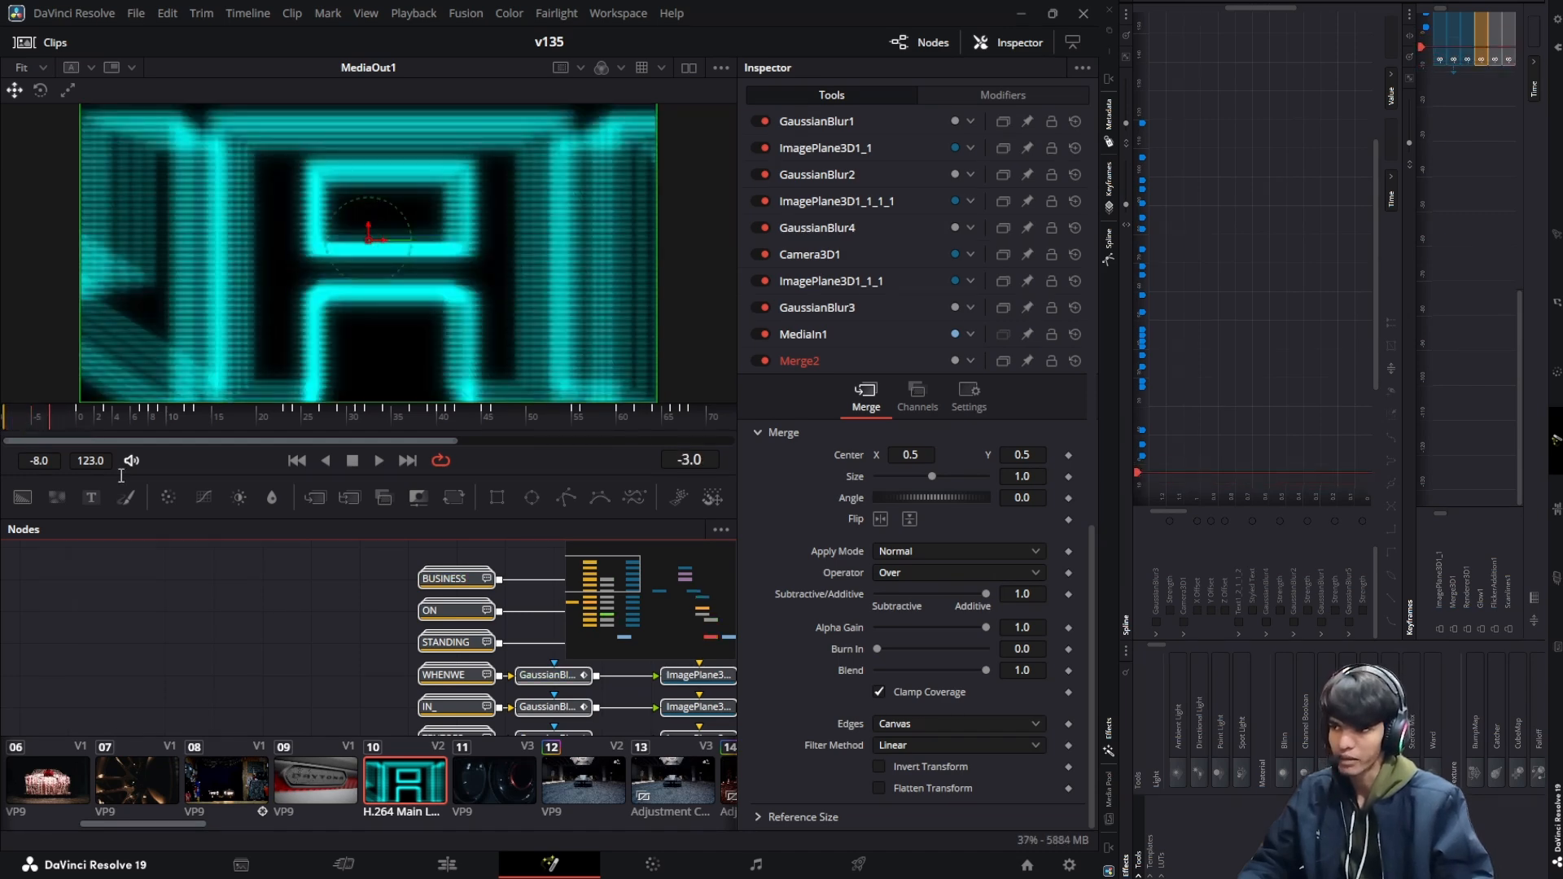
{"action": "left_click", "coordinate": [447, 864]}
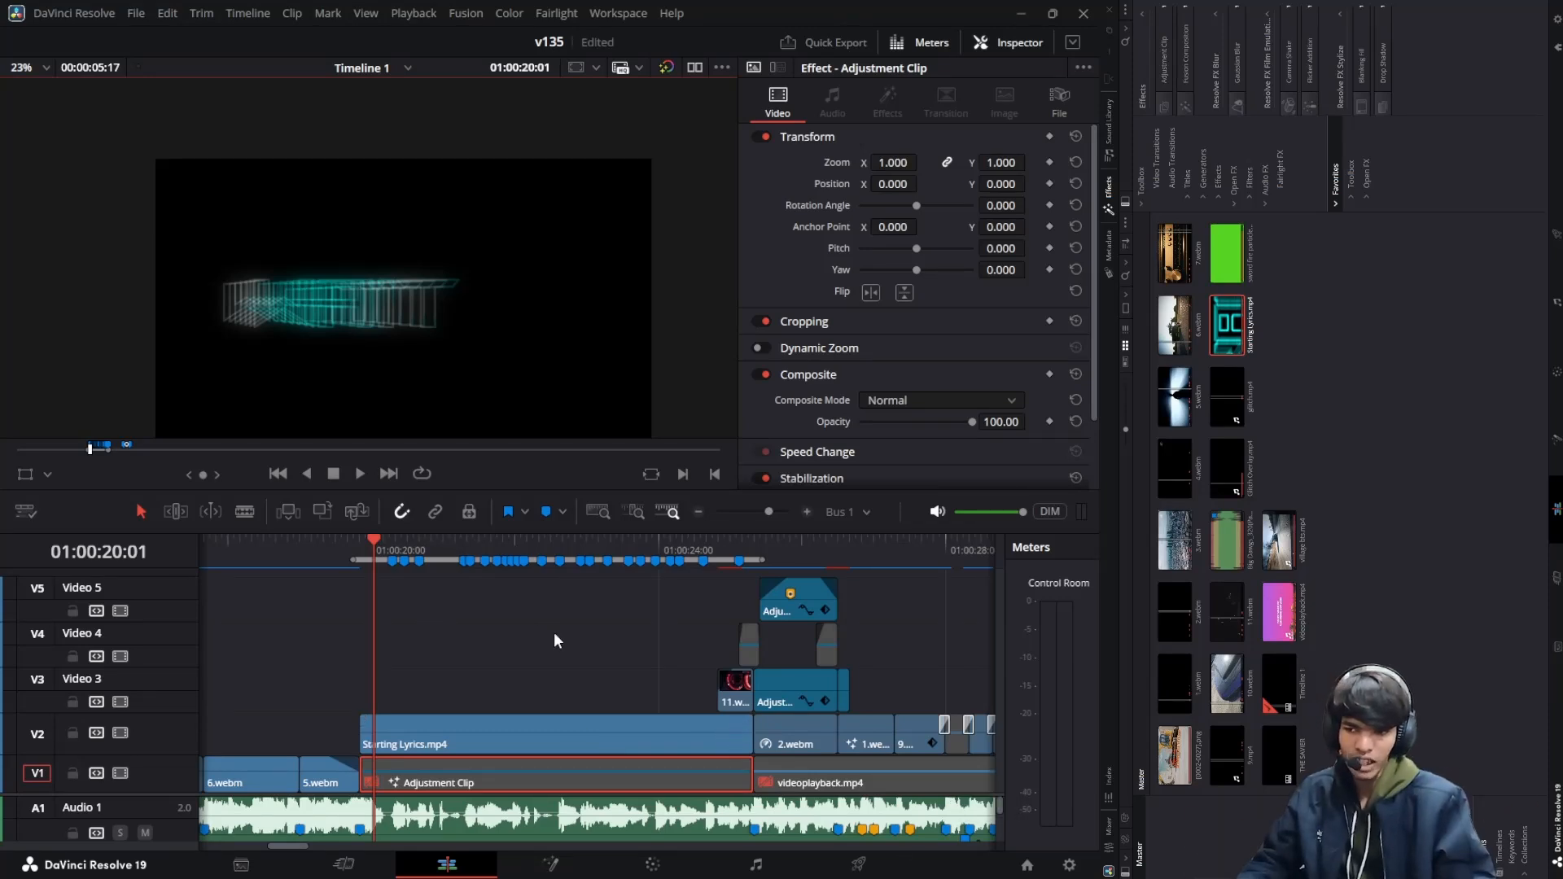
Undo the extension at the start of Starting Lyrics.mp4
{"action": "left_click", "coordinate": [542, 648]}
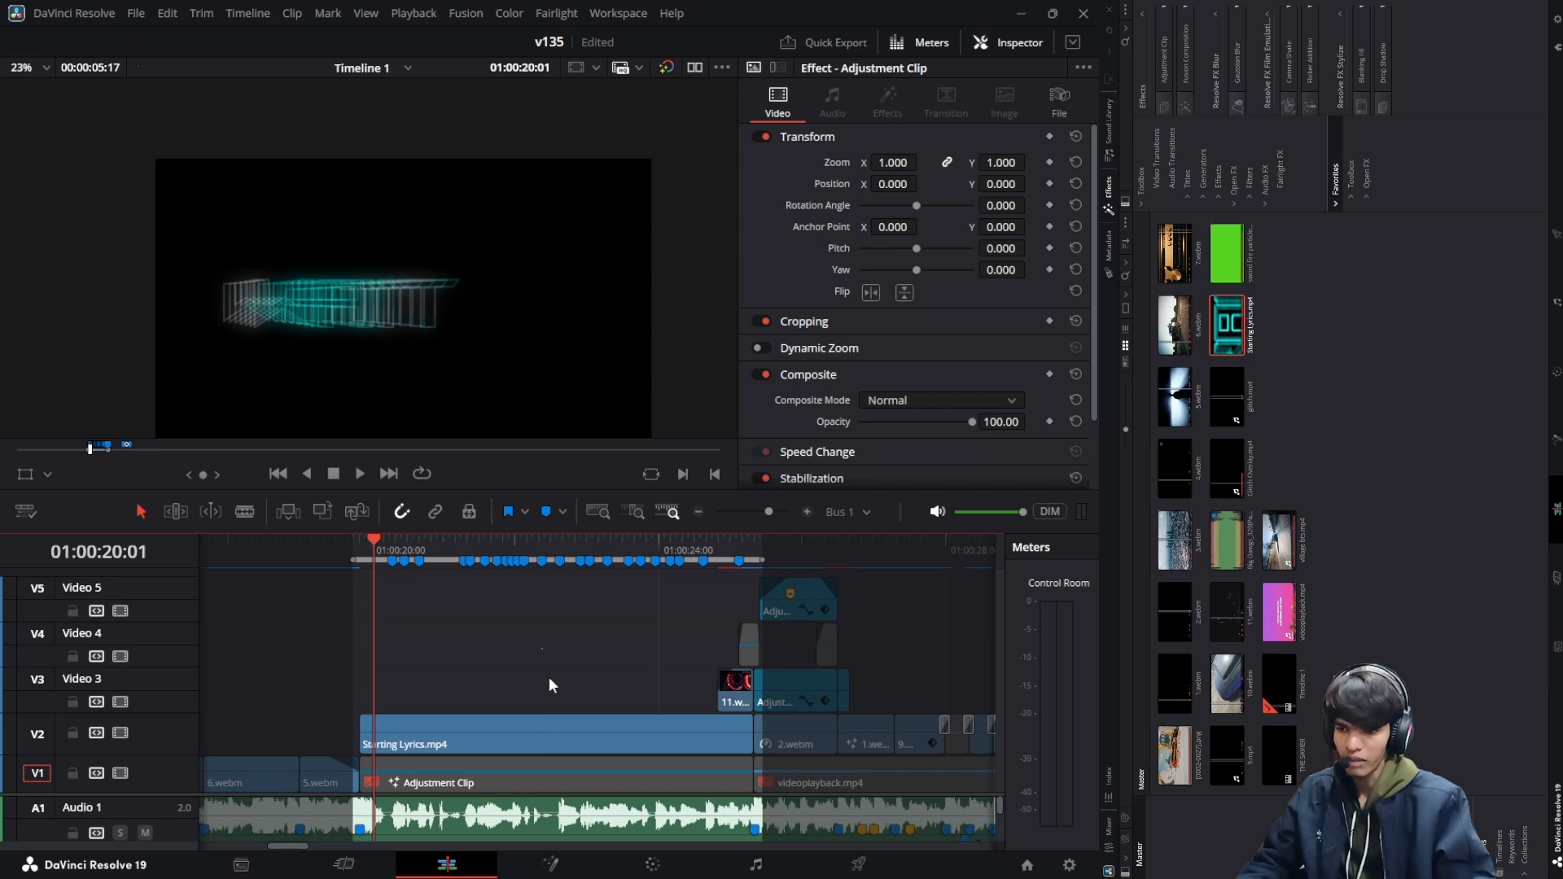
{"action": "left_click", "coordinate": [549, 676]}
{"action": "key", "text": "ctrl+z"}
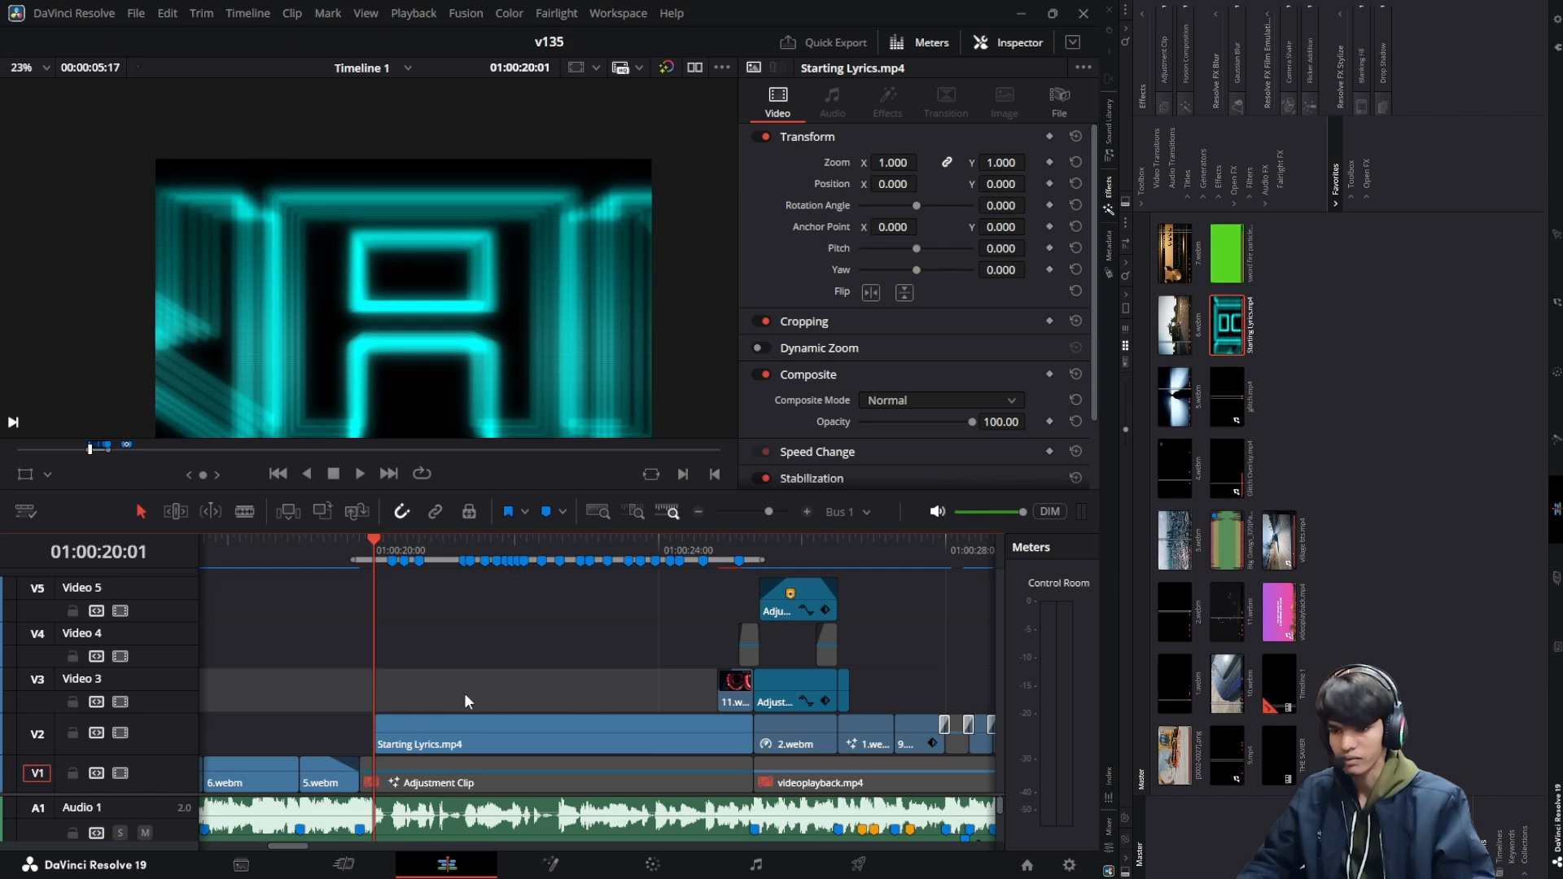
Play the rendered lyrics from 01:00:19:20 into the car shot, and replay their middle section to check smoothness
{"action": "left_click", "coordinate": [364, 550]}
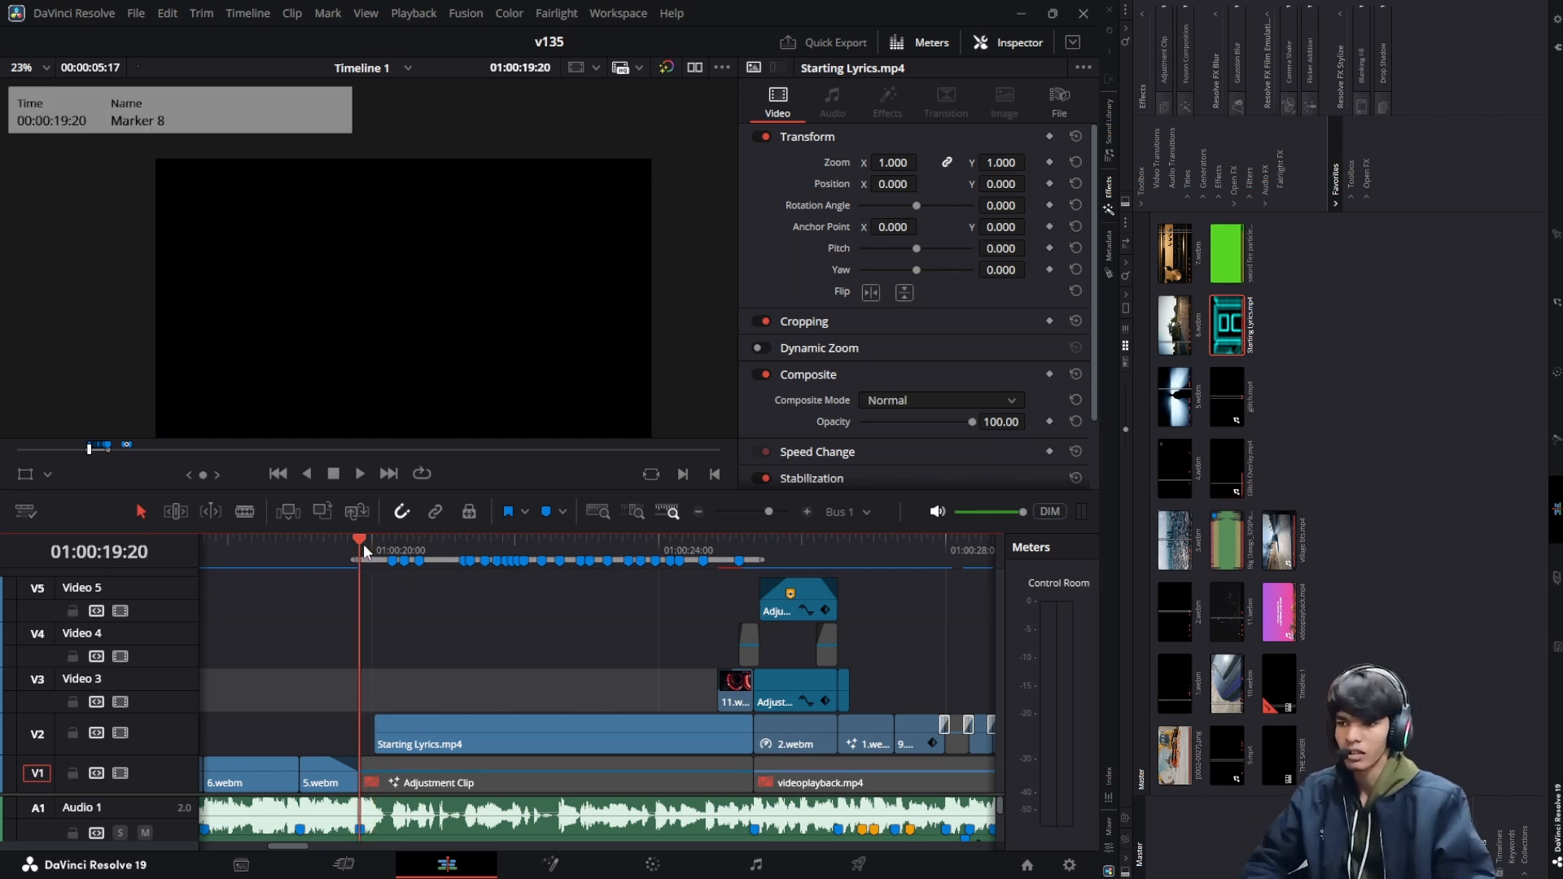
{"action": "key", "text": "space"}
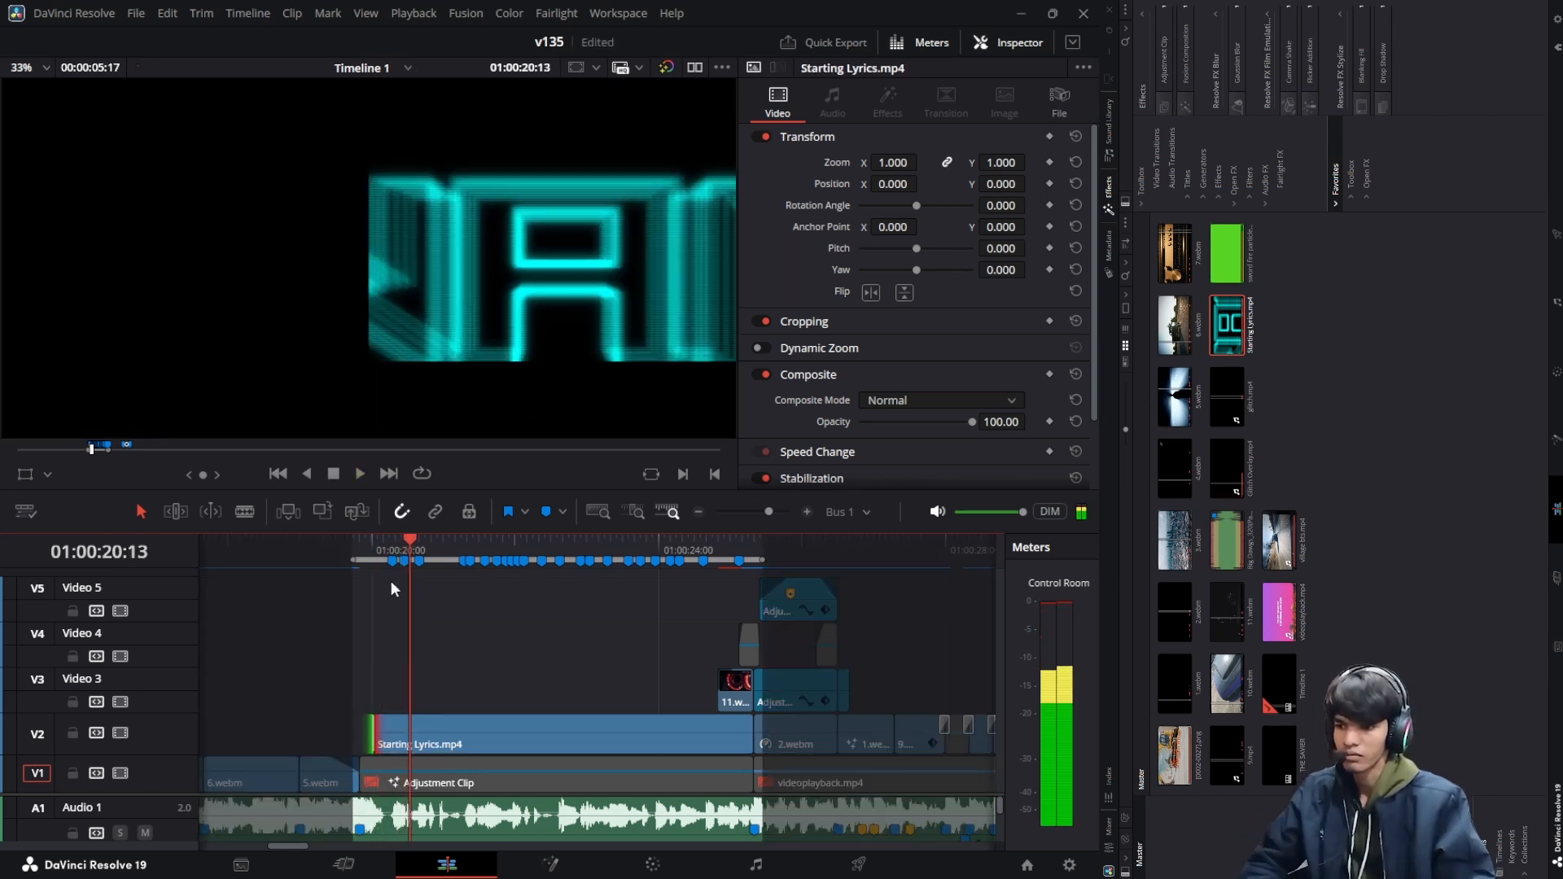
{"action": "left_click", "coordinate": [373, 550]}
{"action": "key", "text": "Left"}
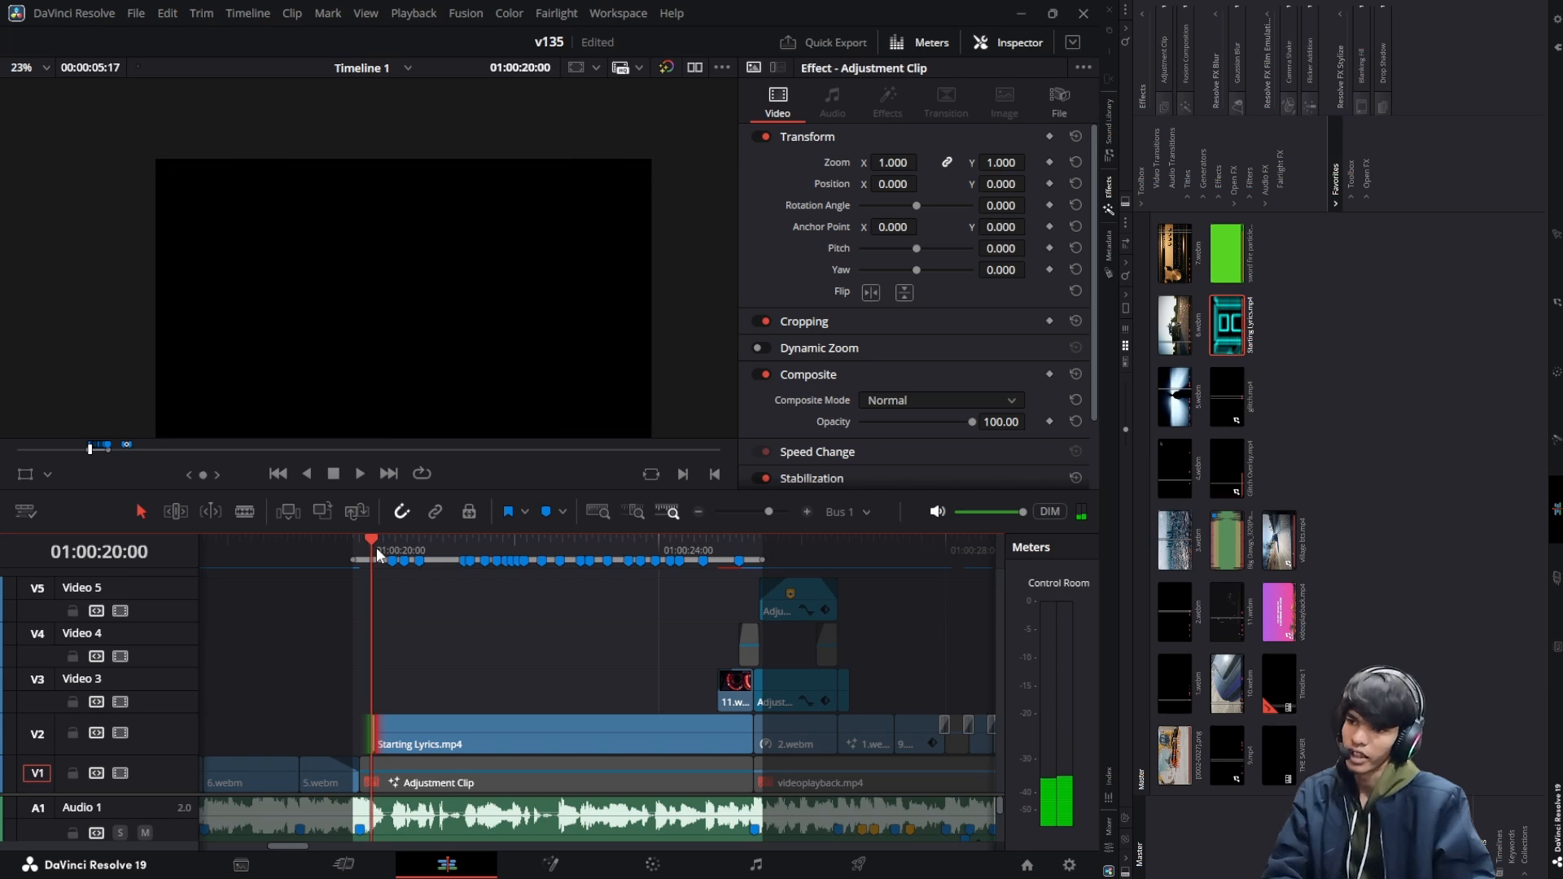
{"action": "key", "text": "space"}
{"action": "left_click", "coordinate": [364, 547]}
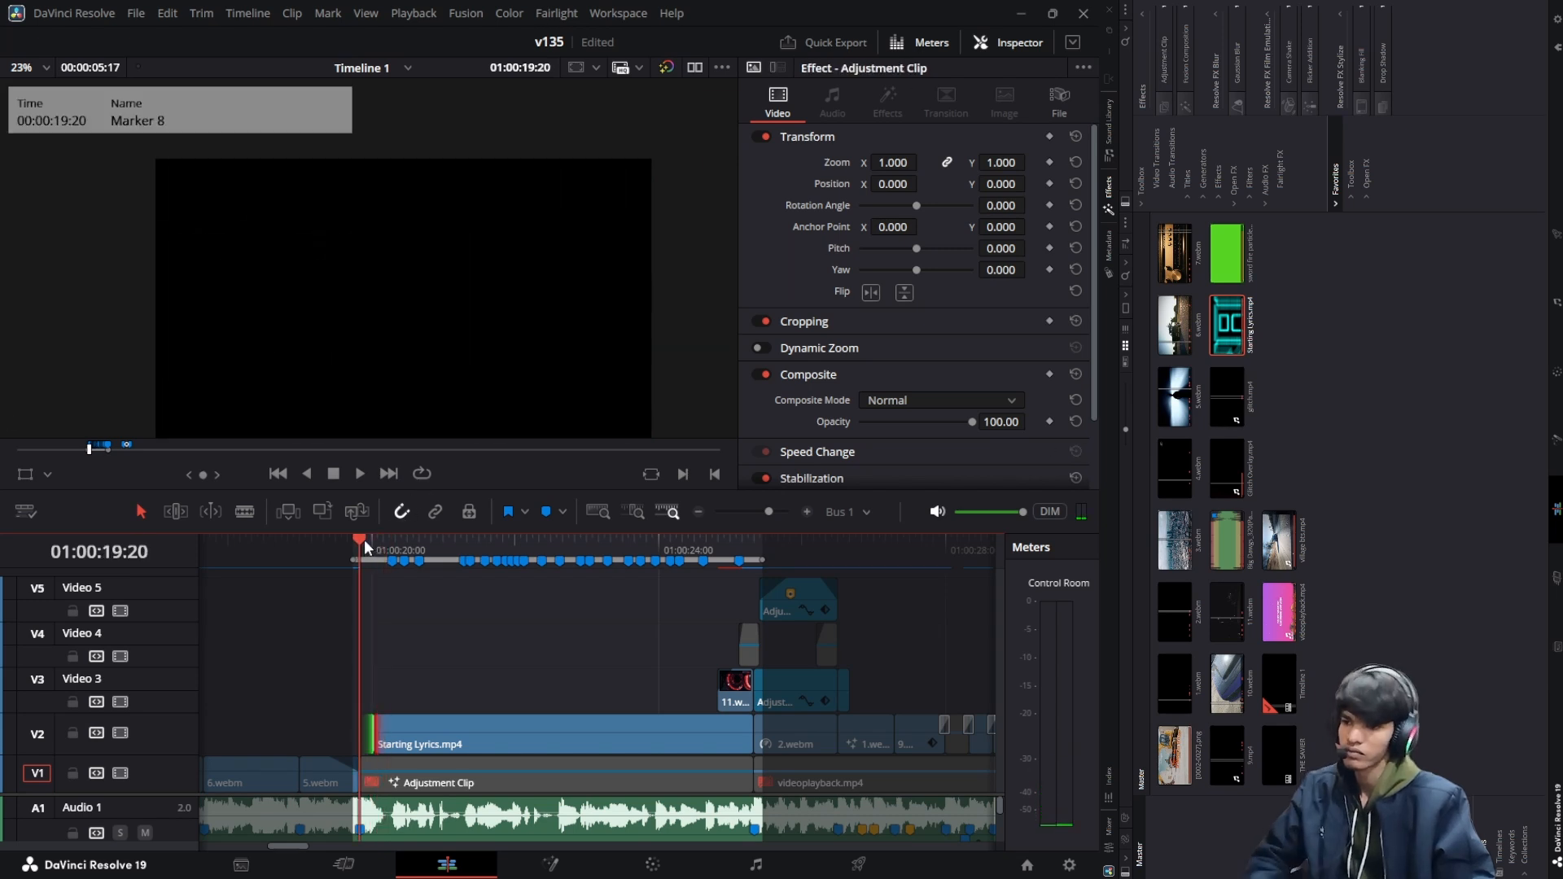
{"action": "key", "text": "space"}
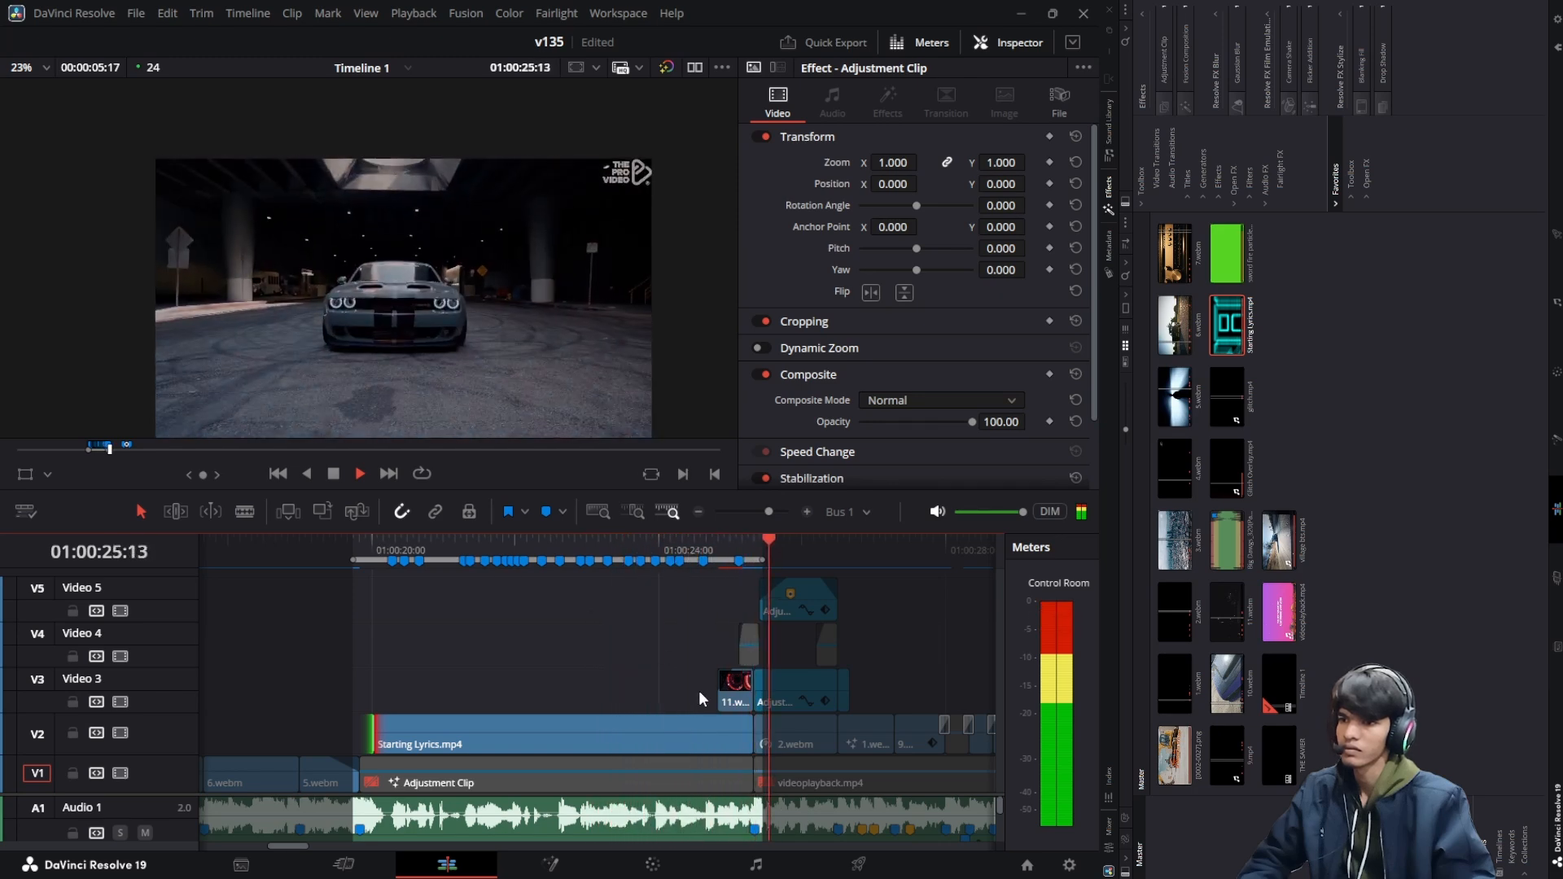
{"action": "key", "text": "space"}
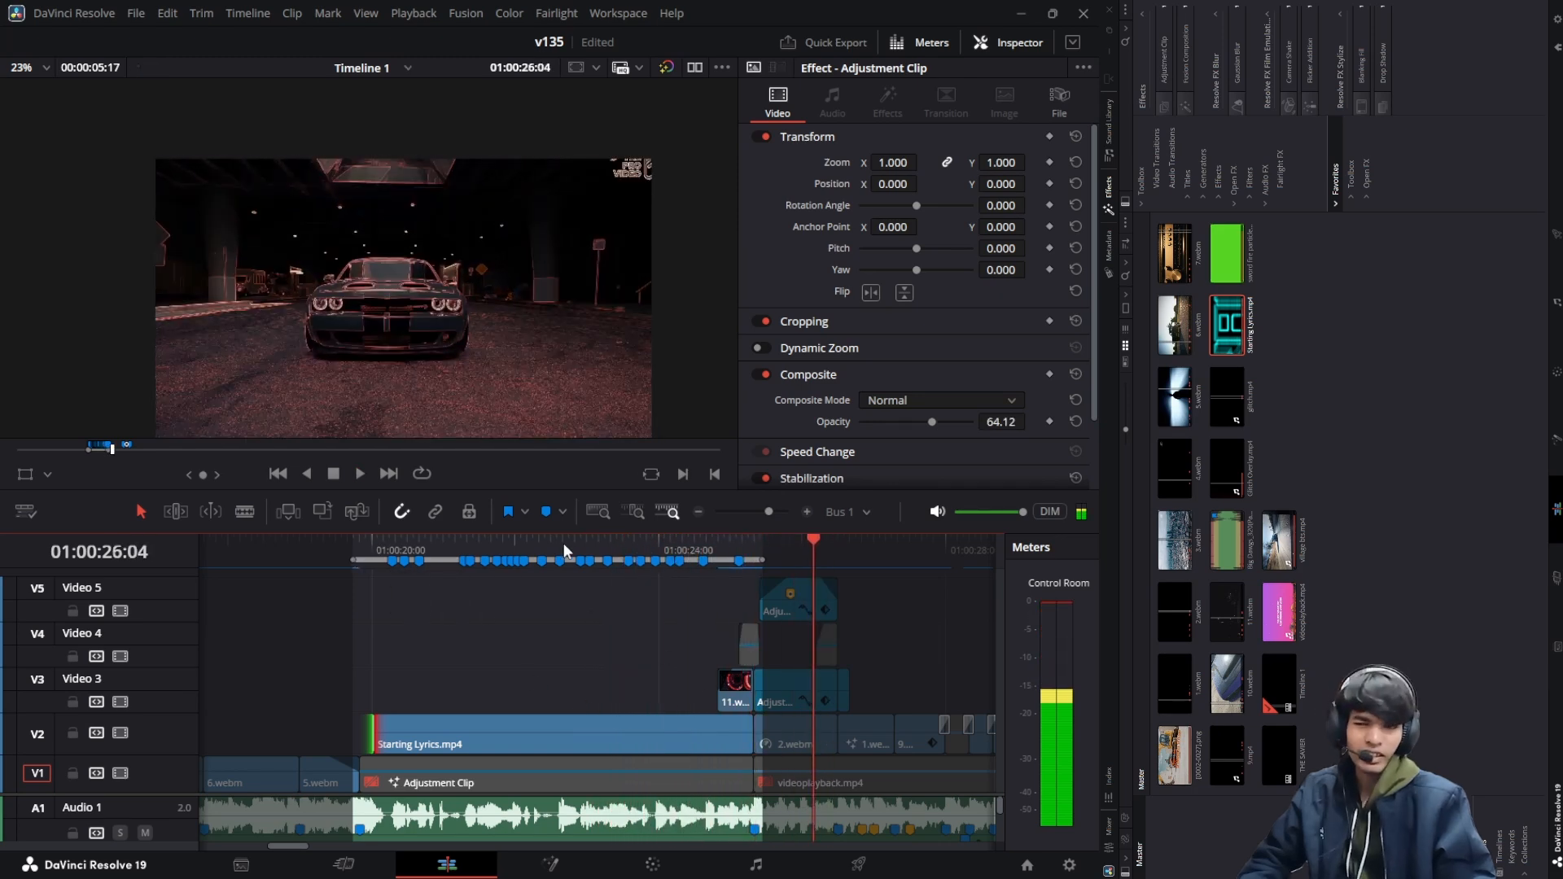
{"action": "left_click", "coordinate": [561, 542]}
{"action": "key", "text": "space"}
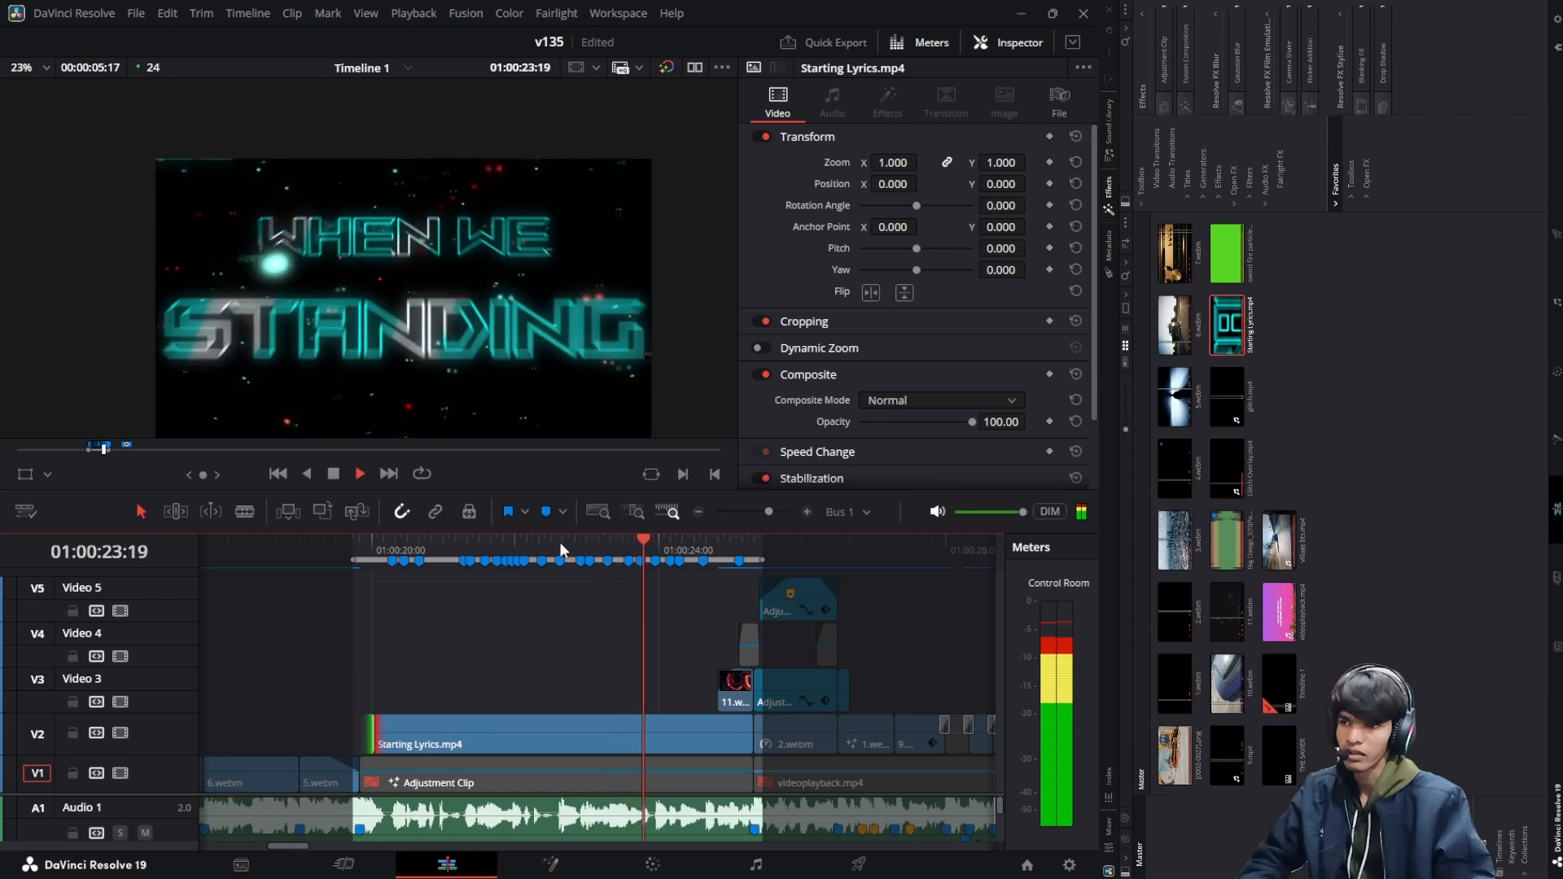
{"action": "key", "text": "space"}
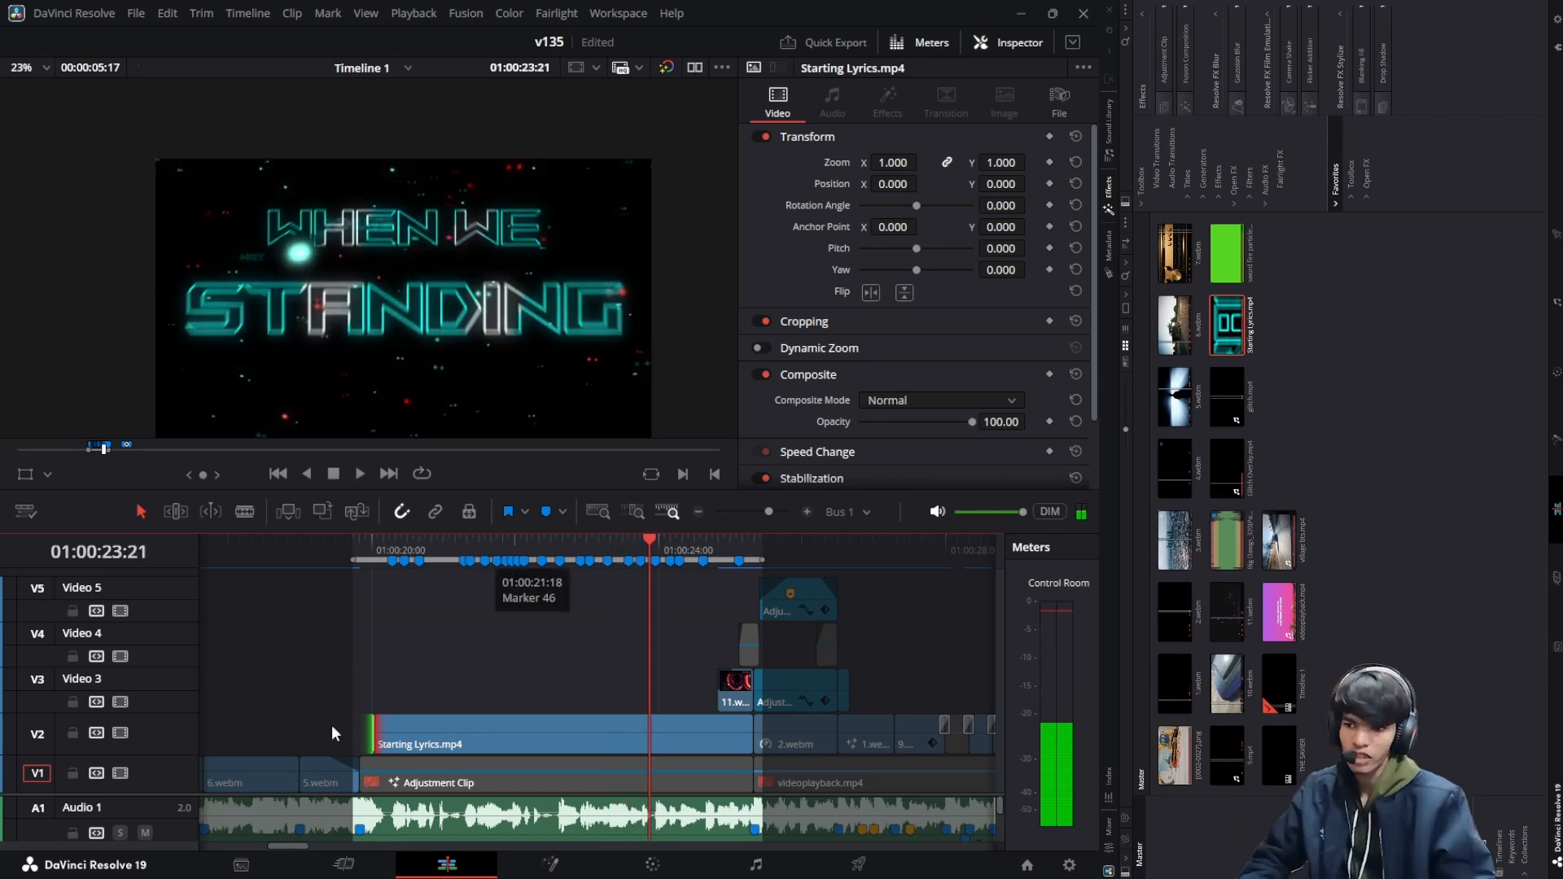
Delete the Adjustment Clip on V1 and move Starting Lyrics.mp4 down to V1, ending at Marker 1 (01:00:25:08)
{"action": "left_click_drag", "start_coordinate": [363, 785], "coordinate": [832, 772]}
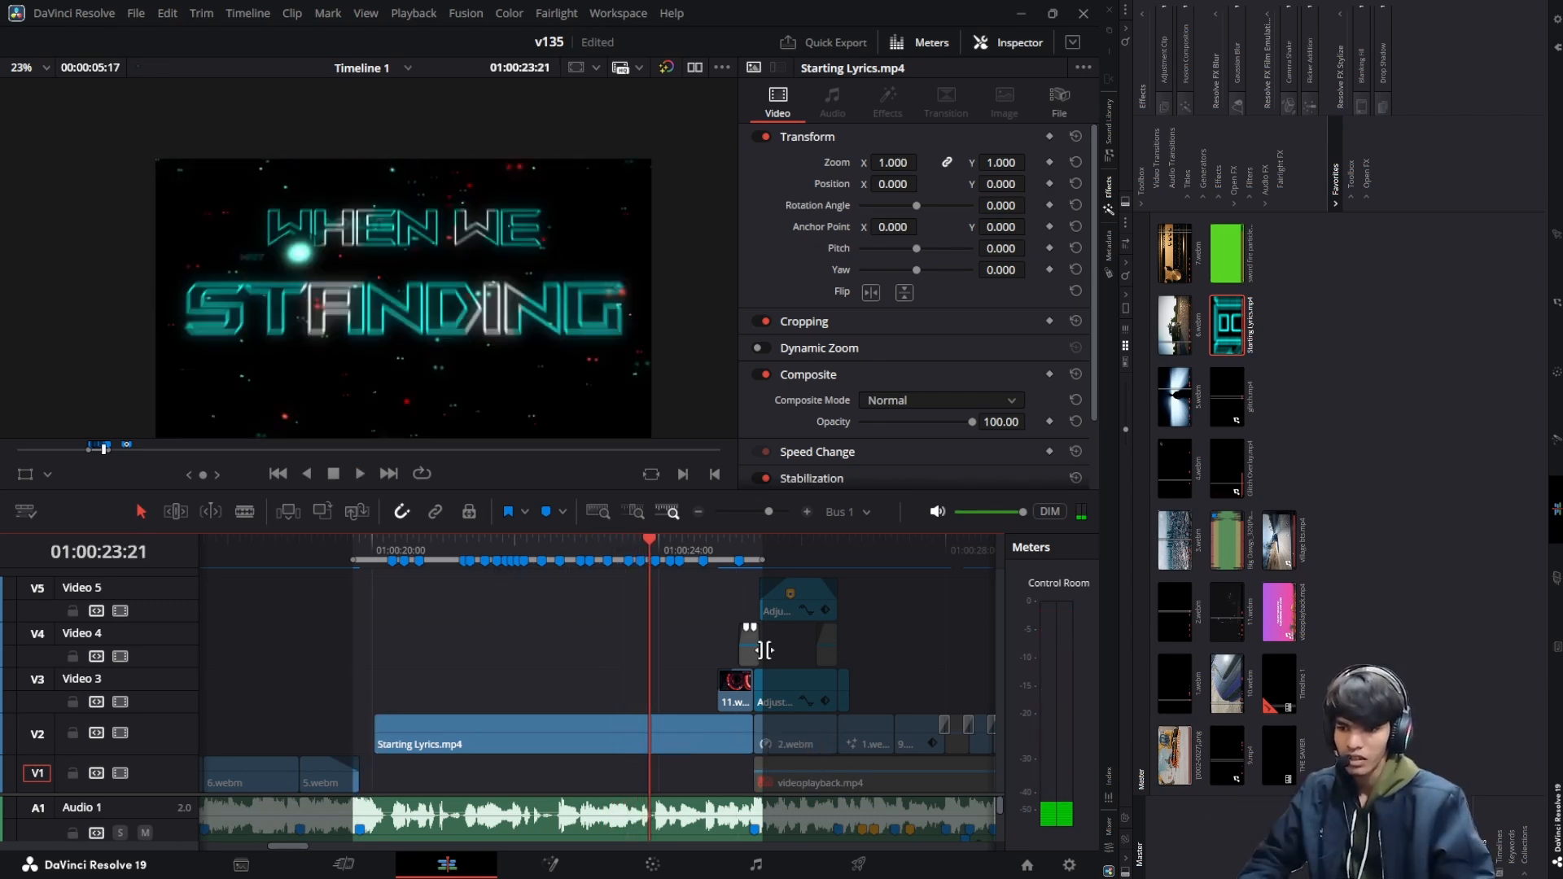
{"action": "left_click", "coordinate": [755, 543]}
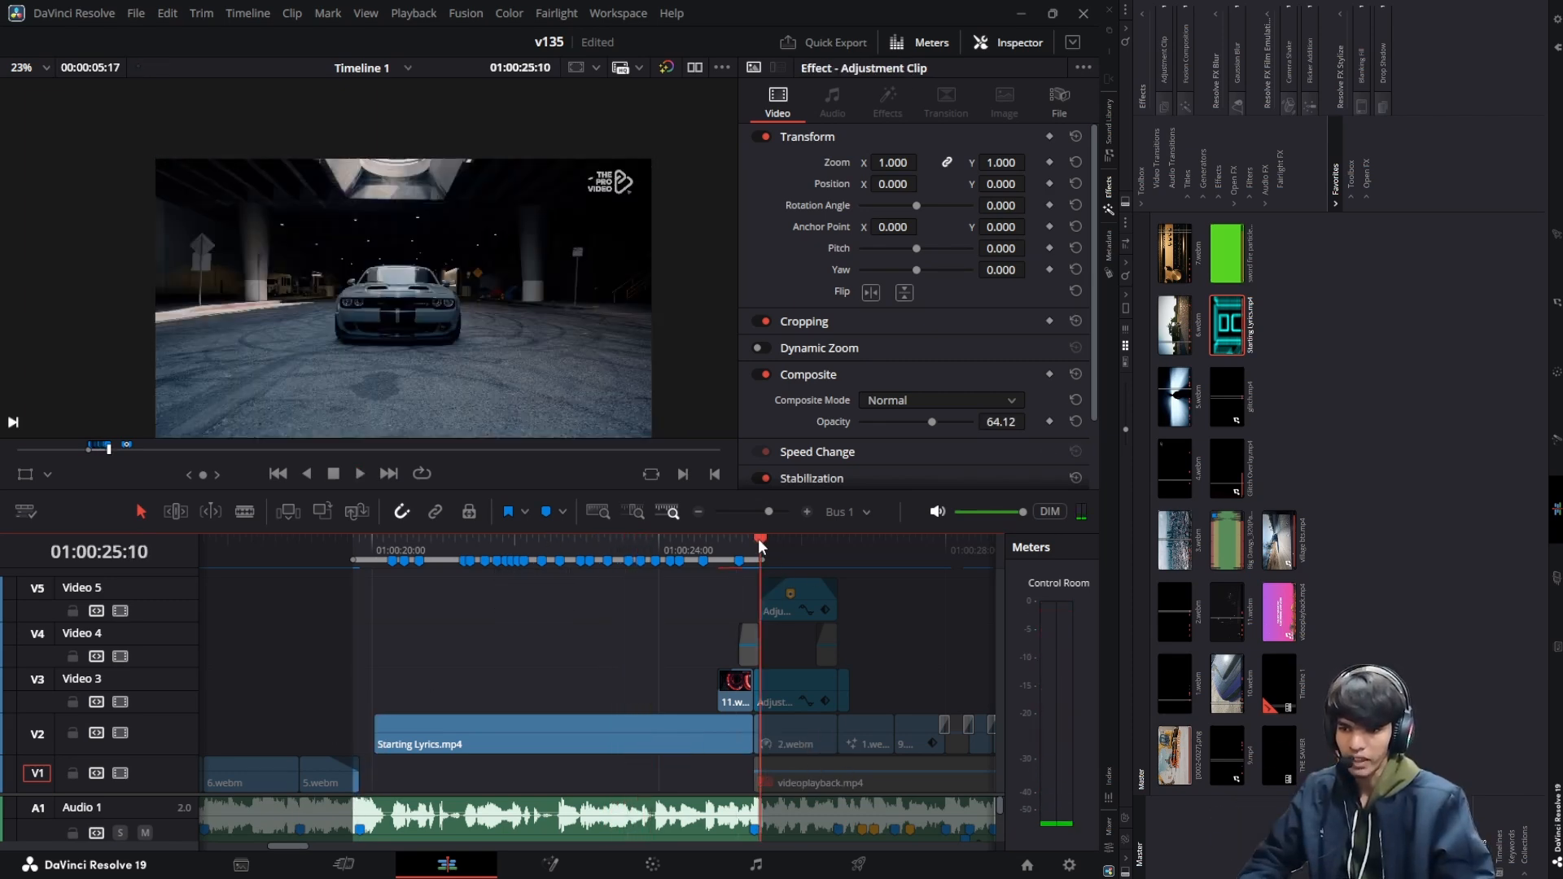
{"action": "left_click", "coordinate": [806, 511]}
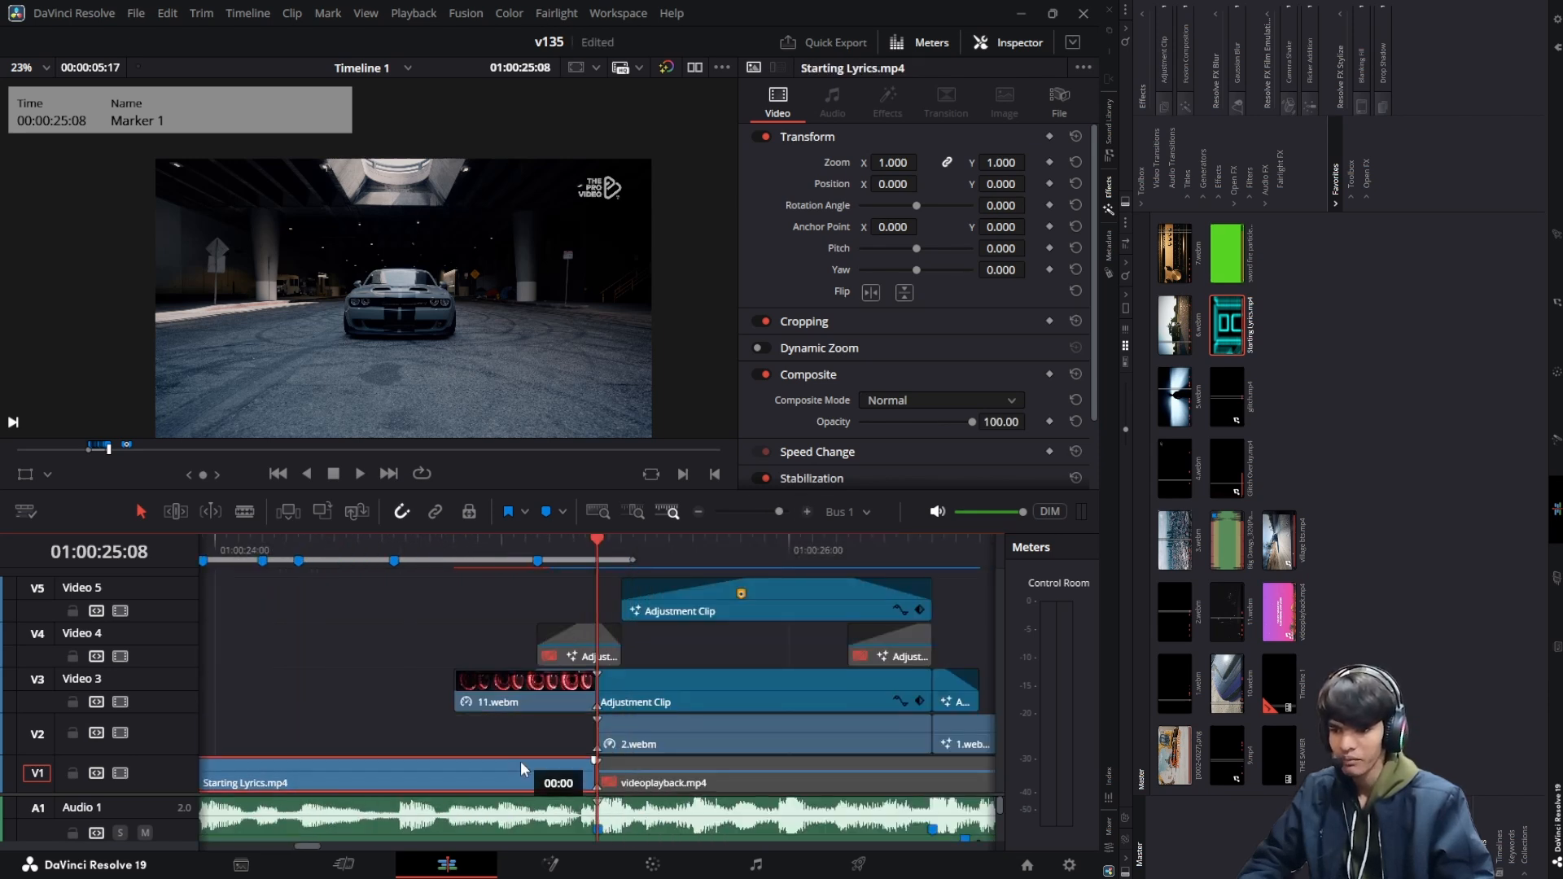
{"action": "left_click", "coordinate": [463, 729]}
Check the lyric clip on V1 at 01:00:21:23
{"action": "left_click", "coordinate": [698, 513]}
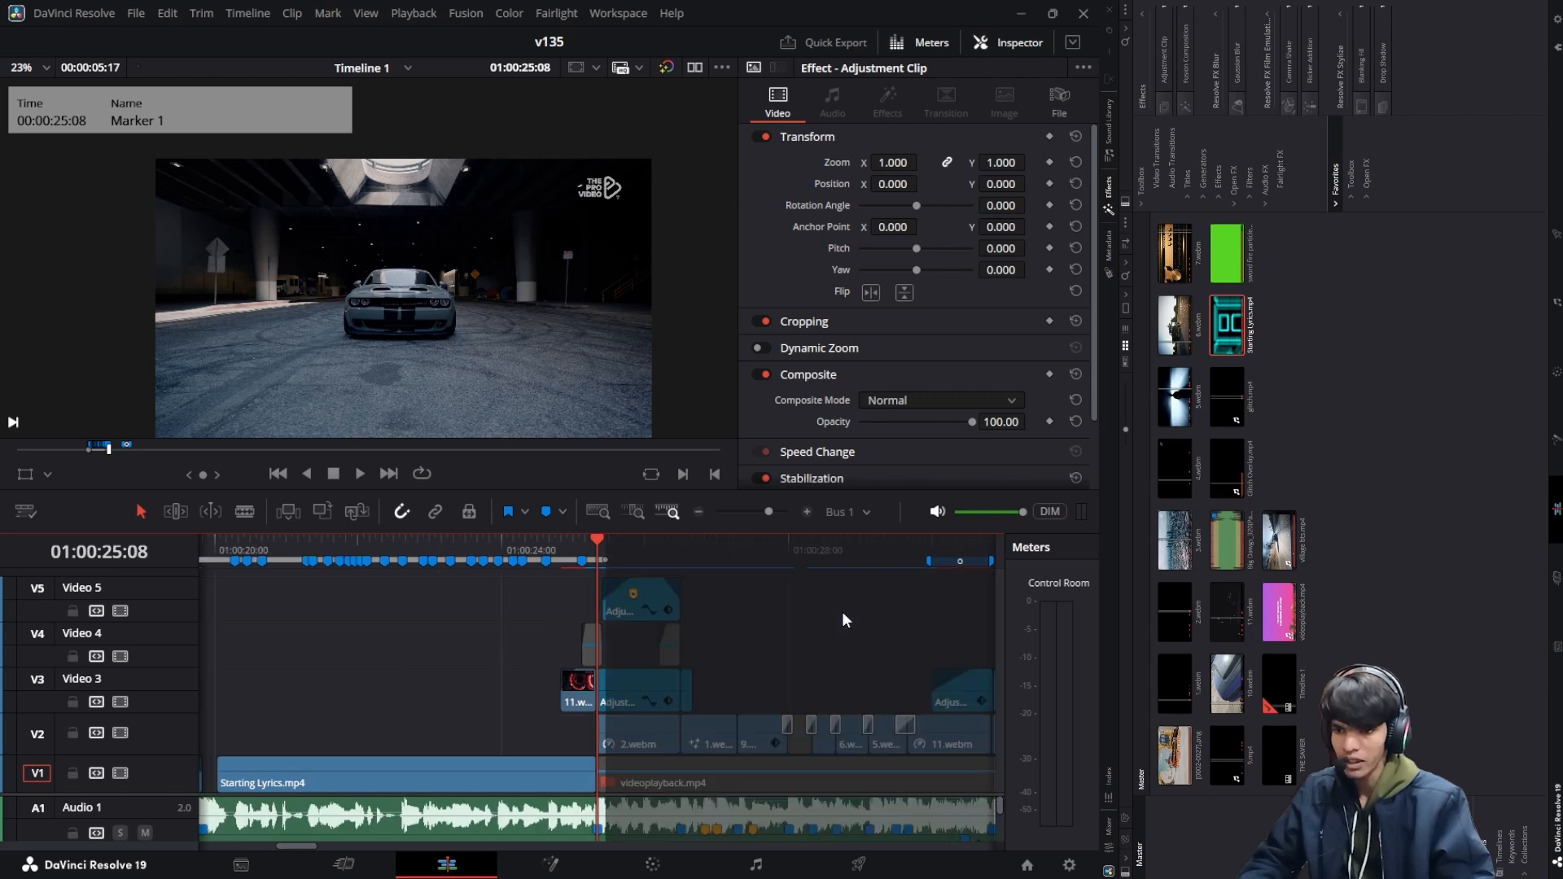
{"action": "scroll", "coordinate": [765, 666], "scroll_direction": "left", "scroll_amount": 3}
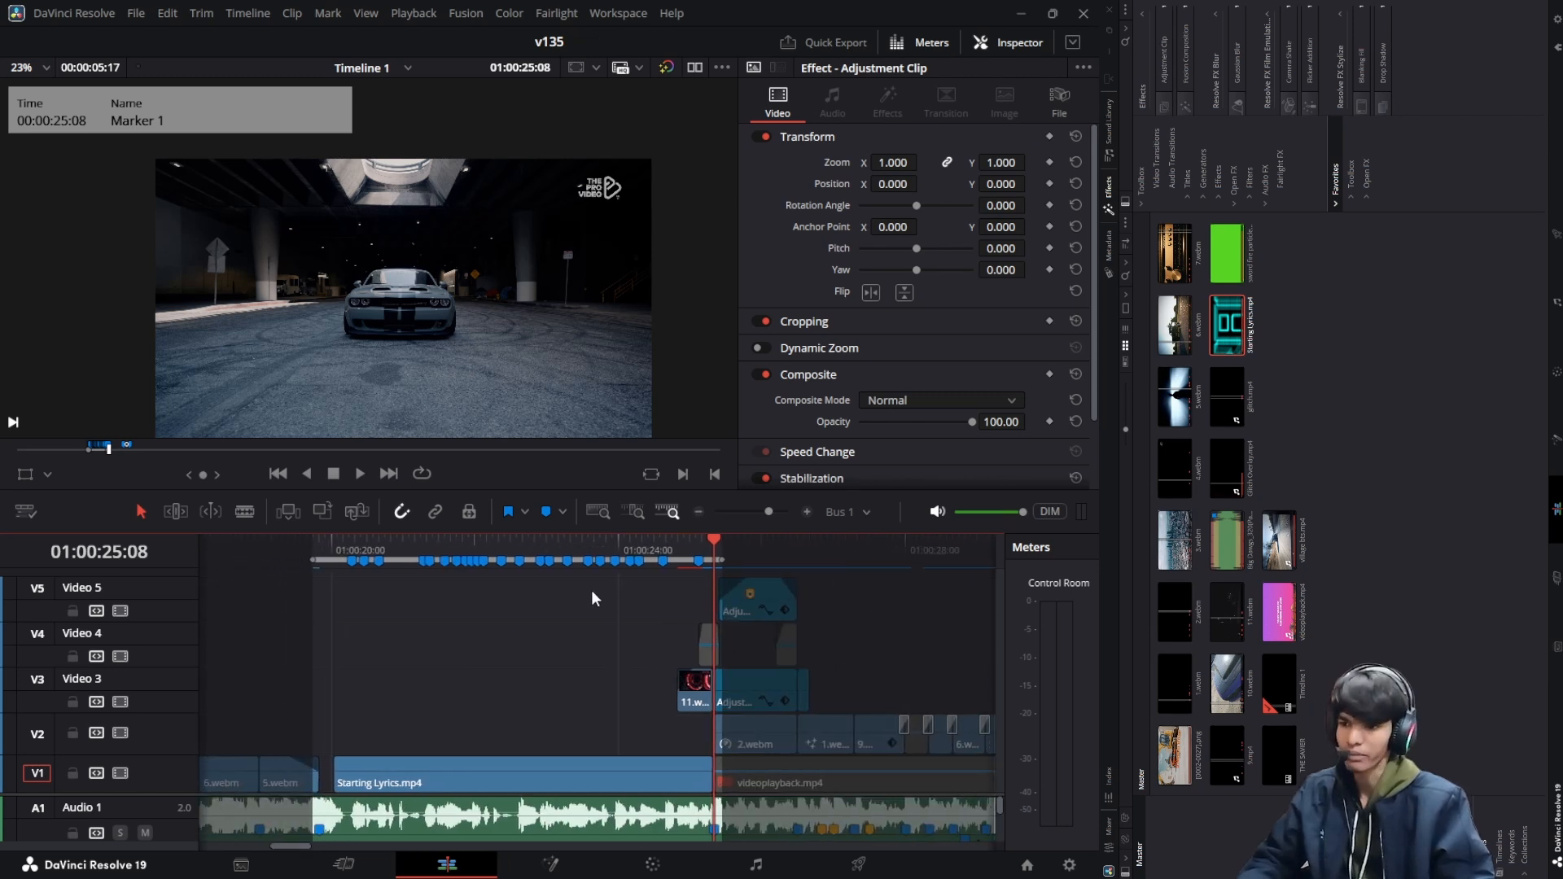
{"action": "left_click", "coordinate": [469, 540]}
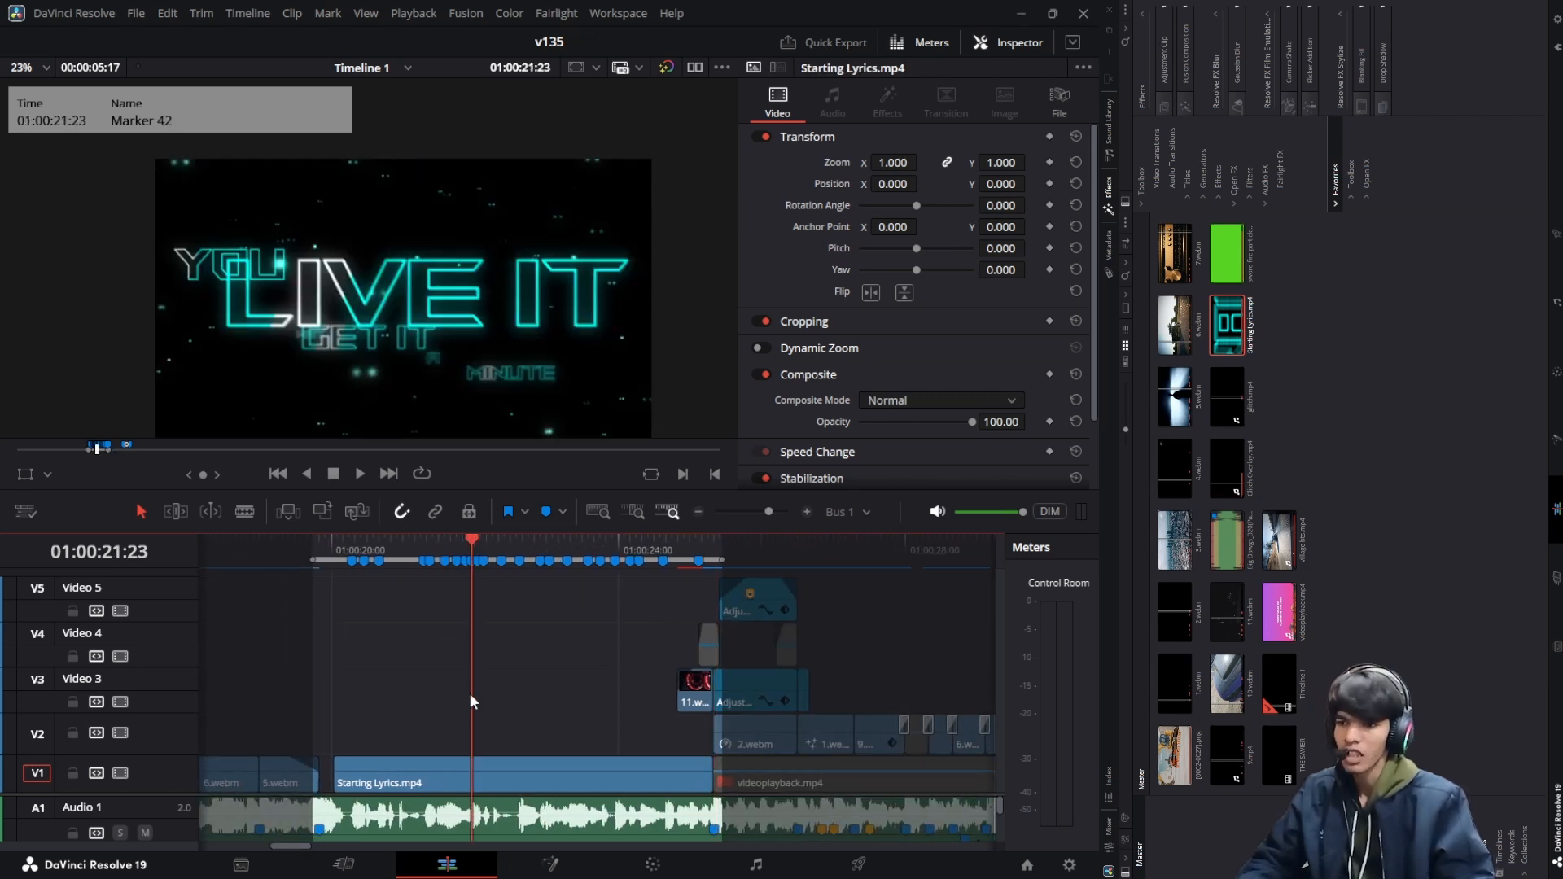